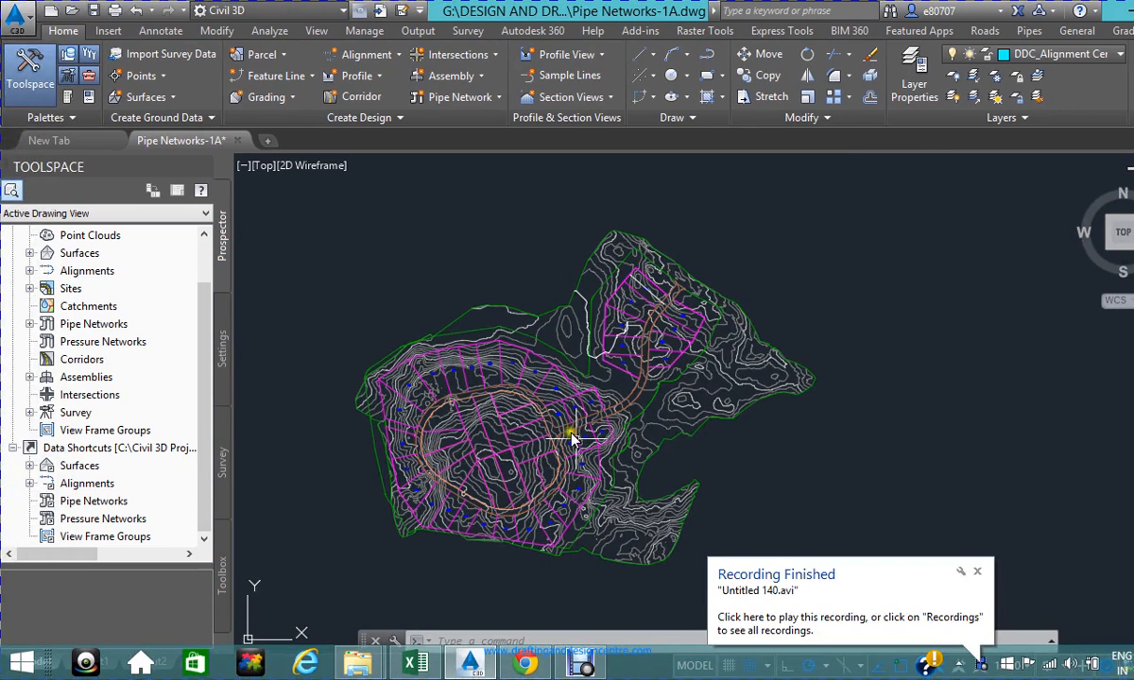
pyautogui.click(892, 575)
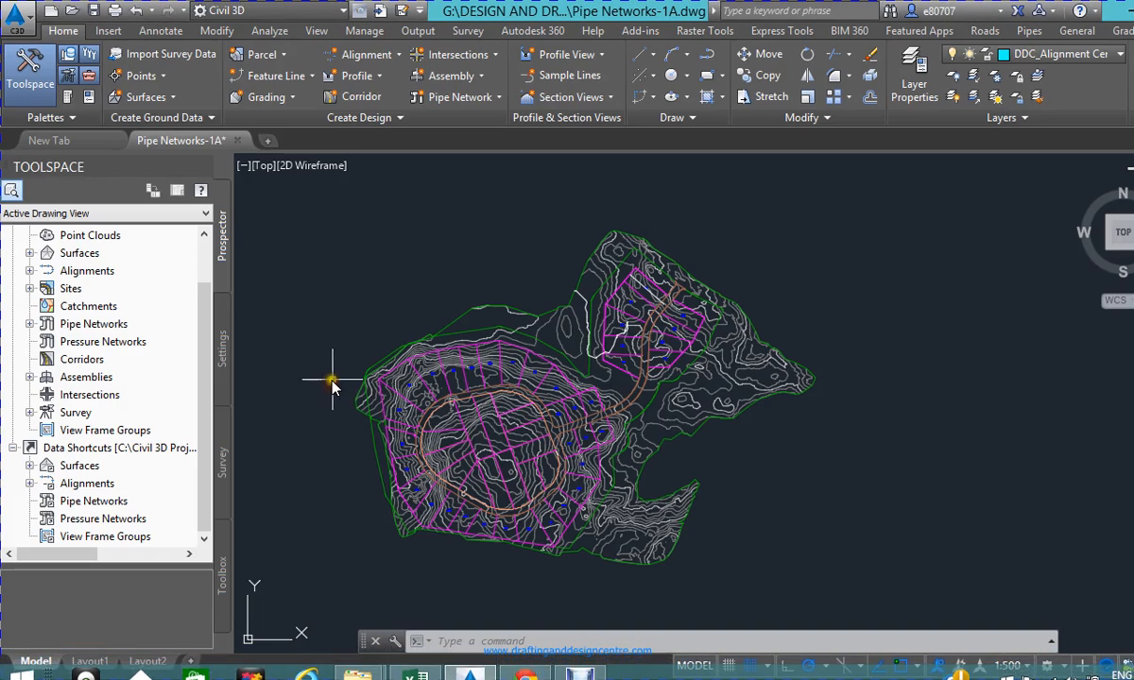
pyautogui.scroll(5, 524, 383)
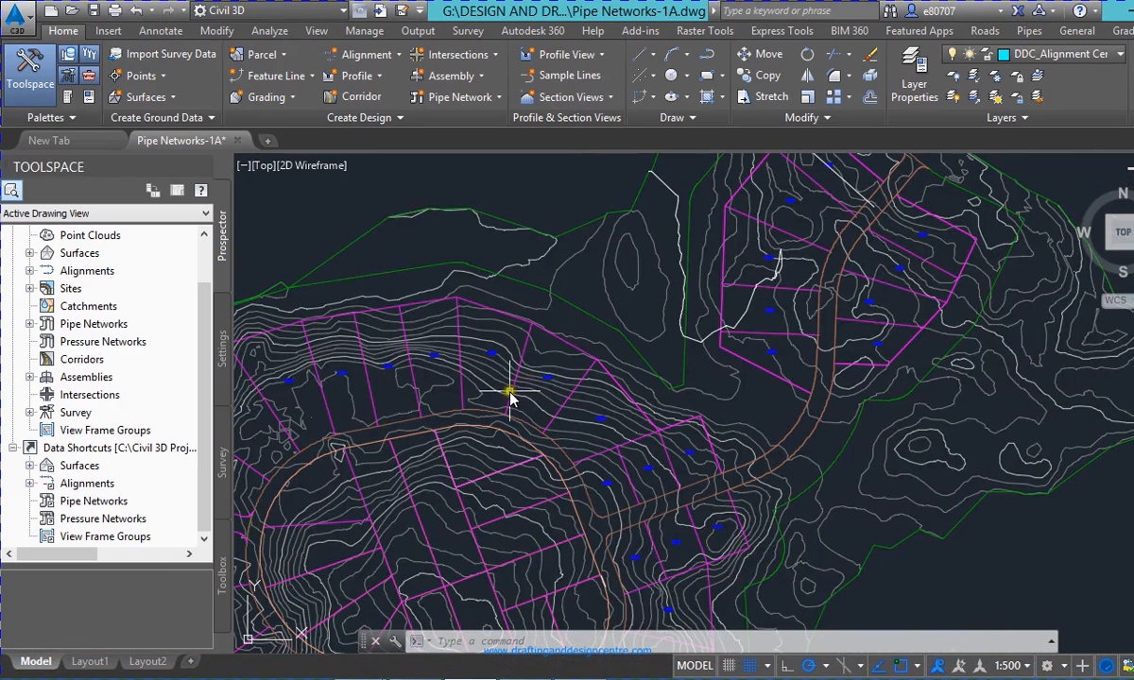
pyautogui.click(383, 55)
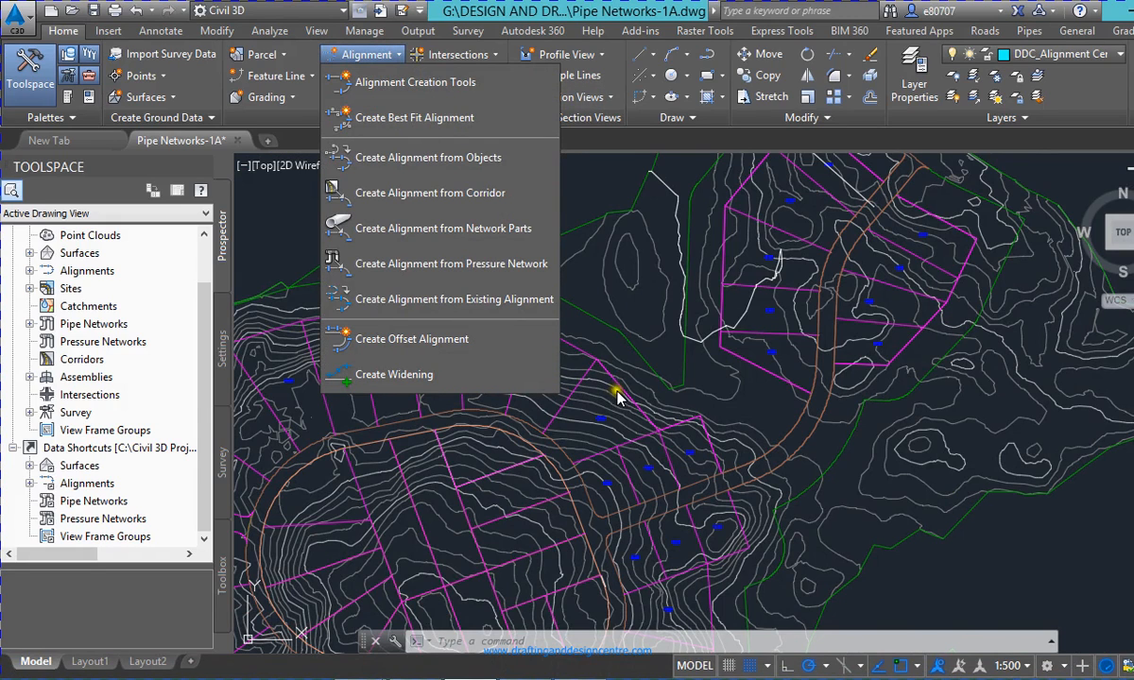
pyautogui.press('Escape')
# Examine the ring road and the surrounding parcels over the existing-ground contours in plan view
pyautogui.scroll(-2, 530, 334)
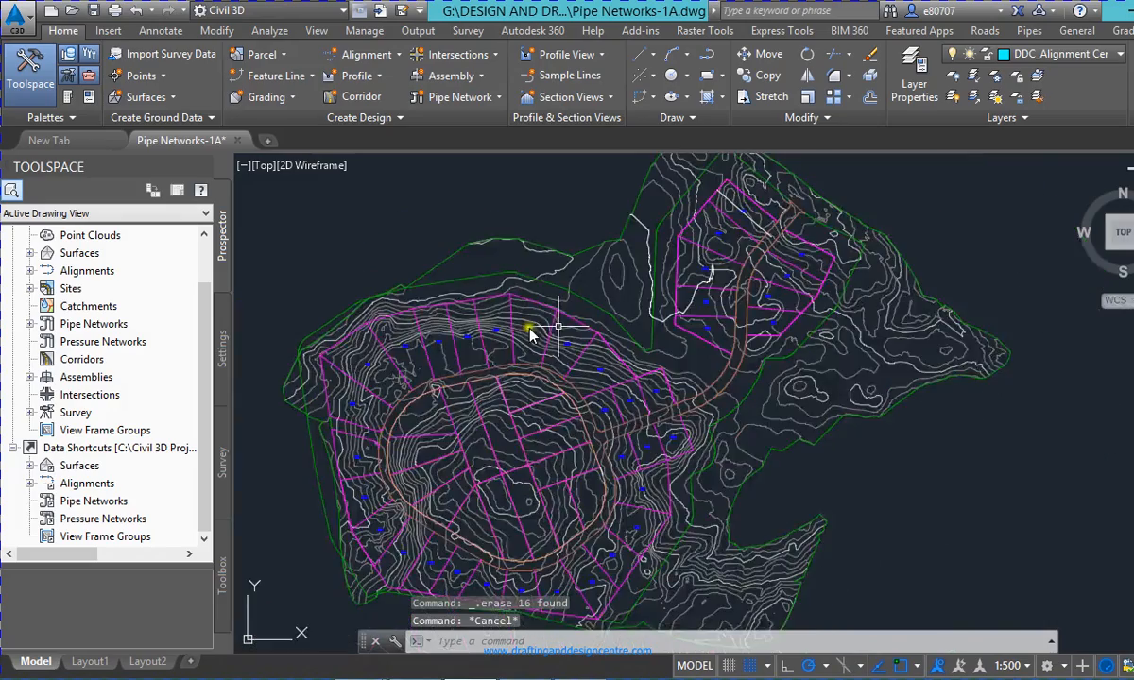
pyautogui.scroll(1, 441, 501)
pyautogui.scroll(-1, 427, 357)
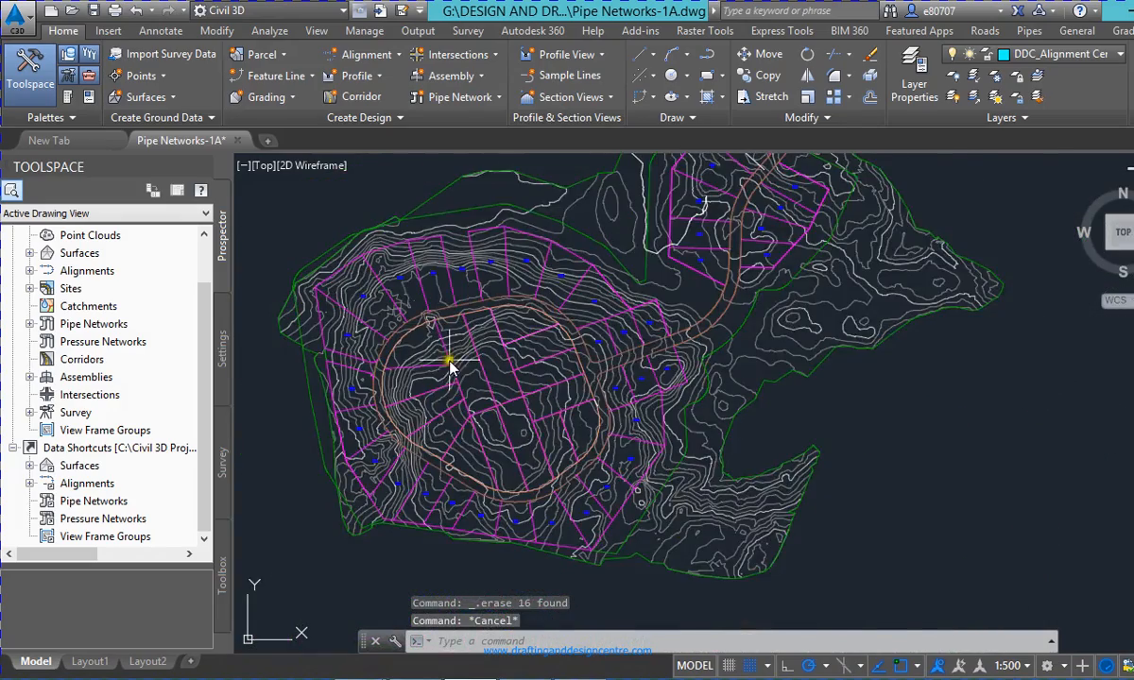
pyautogui.scroll(1, 450, 367)
pyautogui.scroll(-1, 385, 468)
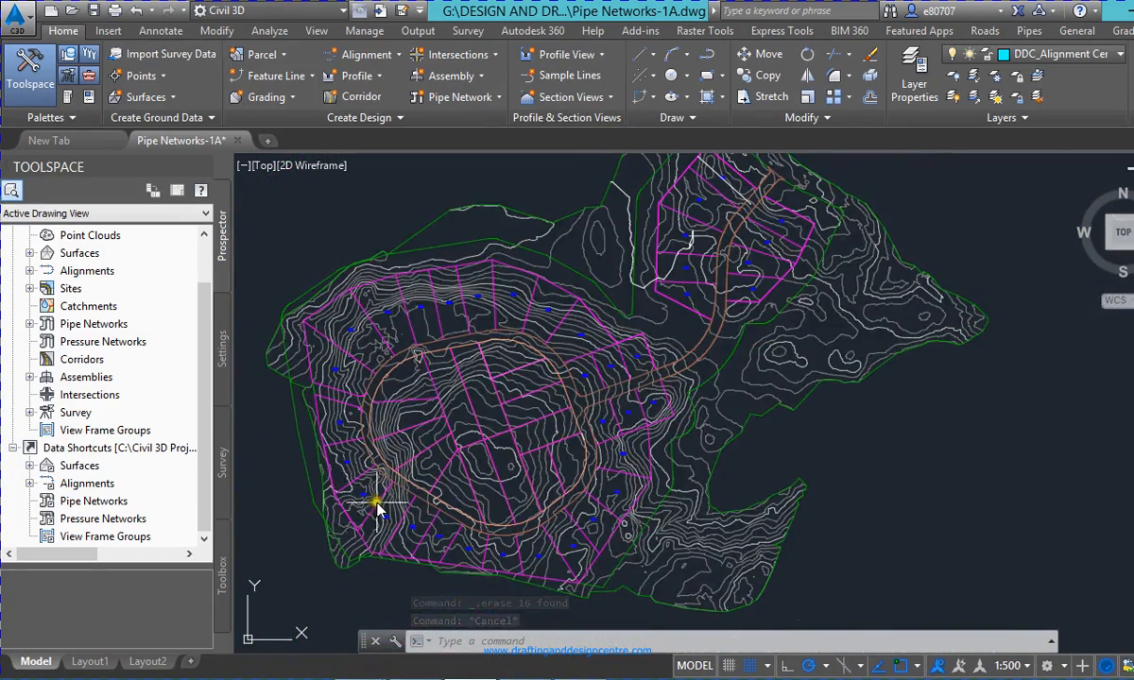
pyautogui.scroll(3, 433, 317)
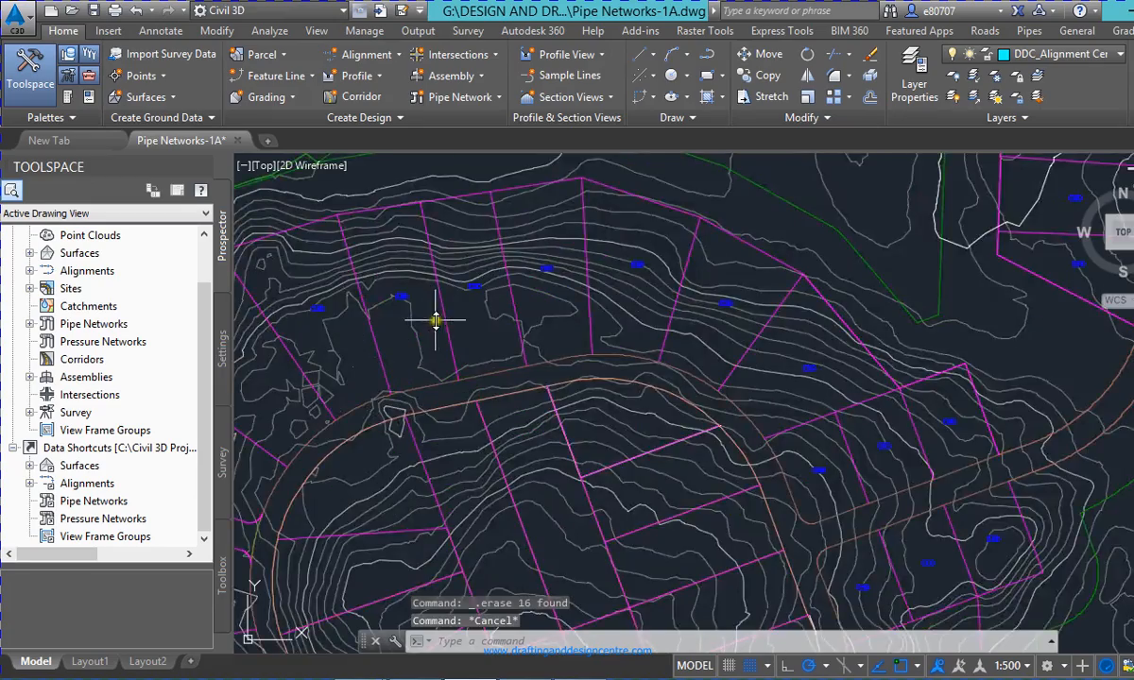
pyautogui.scroll(-3, 420, 350)
pyautogui.scroll(3, 390, 402)
pyautogui.scroll(-2, 379, 403)
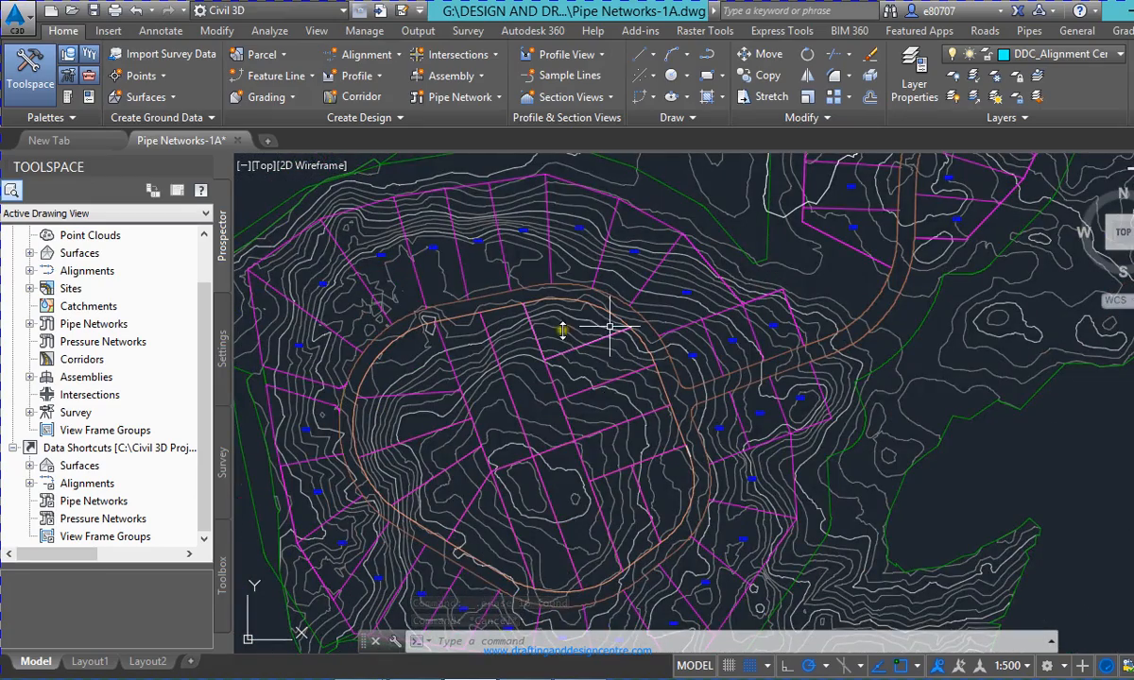
pyautogui.scroll(-2, 574, 437)
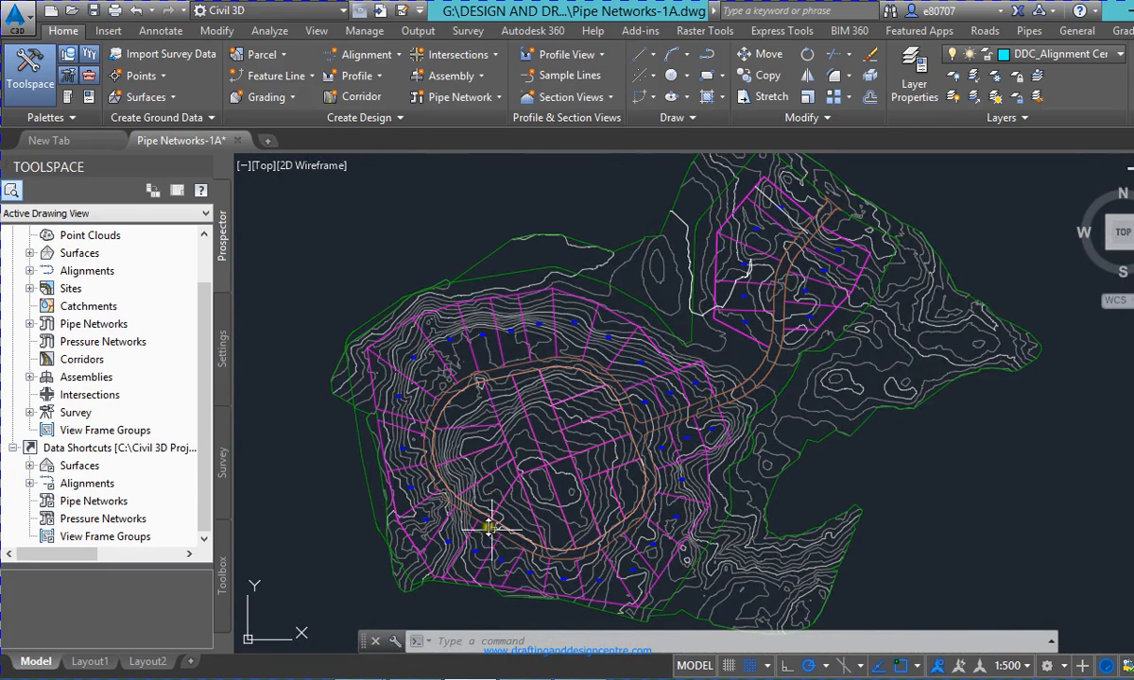
pyautogui.scroll(2, 755, 377)
pyautogui.scroll(-2, 728, 428)
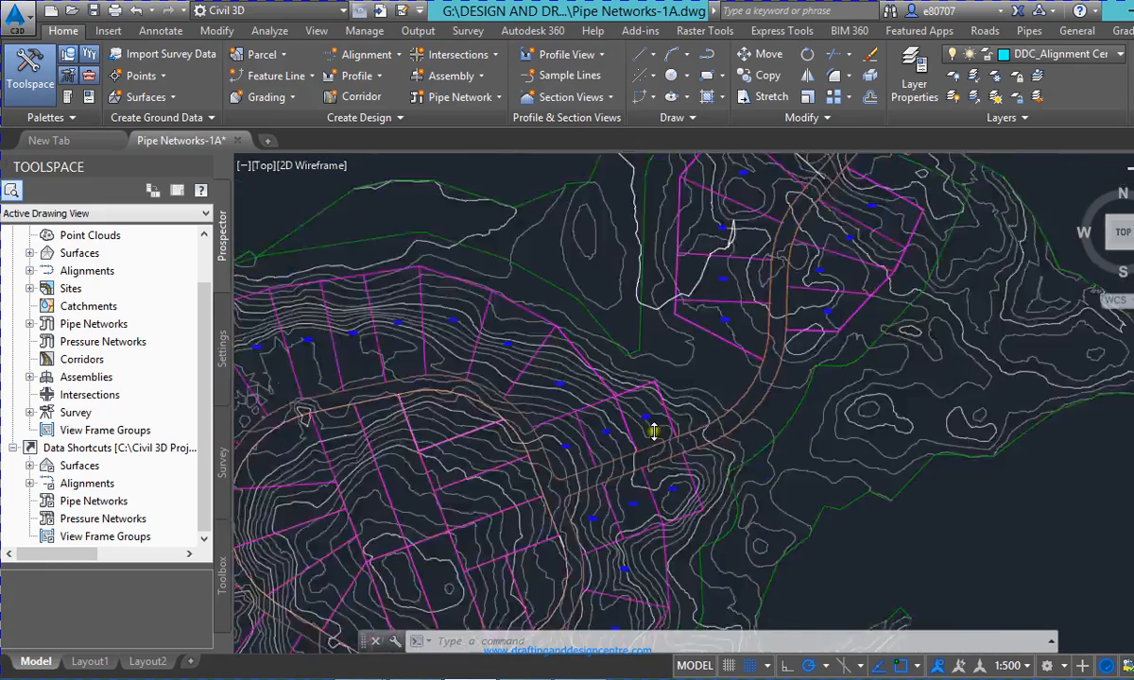
# Inspect the access road from its northern end through the upper parcels down to the ring-road junction
pyautogui.scroll(2, 768, 321)
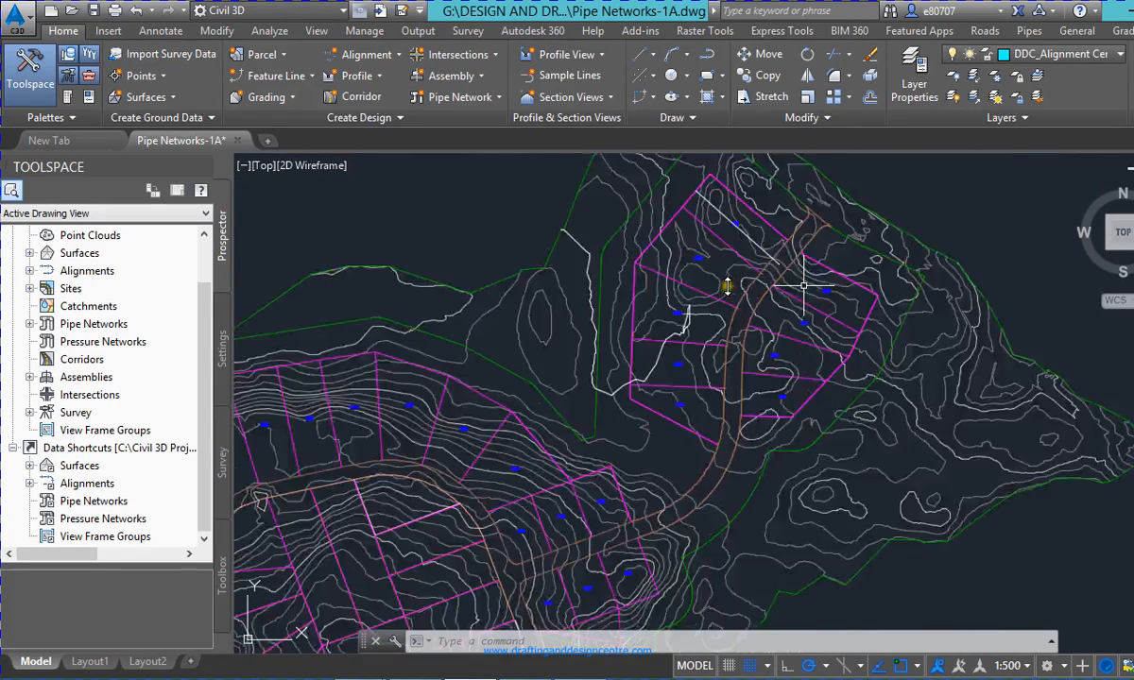
pyautogui.scroll(2, 813, 248)
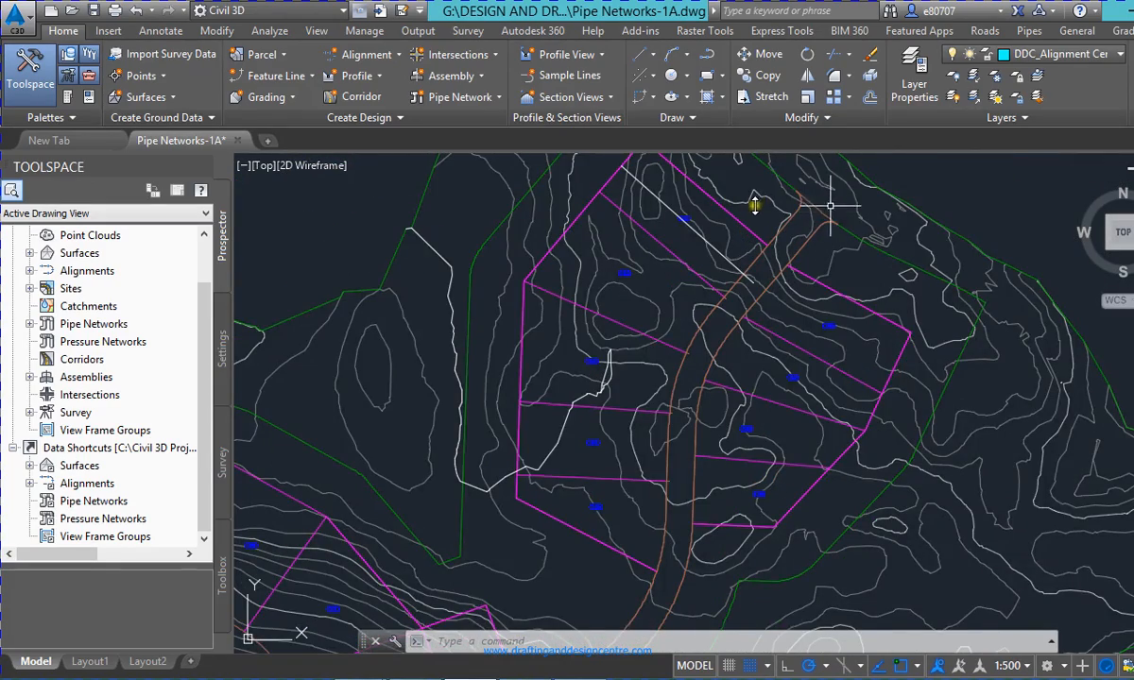
pyautogui.scroll(-6, 830, 206)
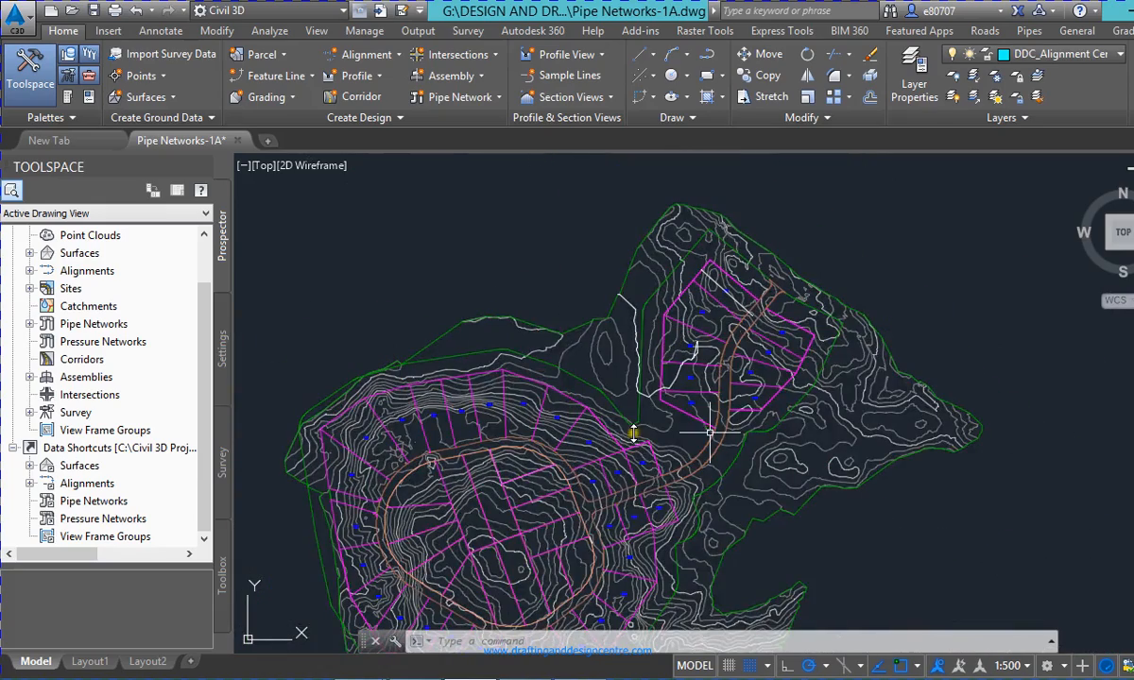
pyautogui.scroll(2, 496, 520)
pyautogui.scroll(-4, 624, 387)
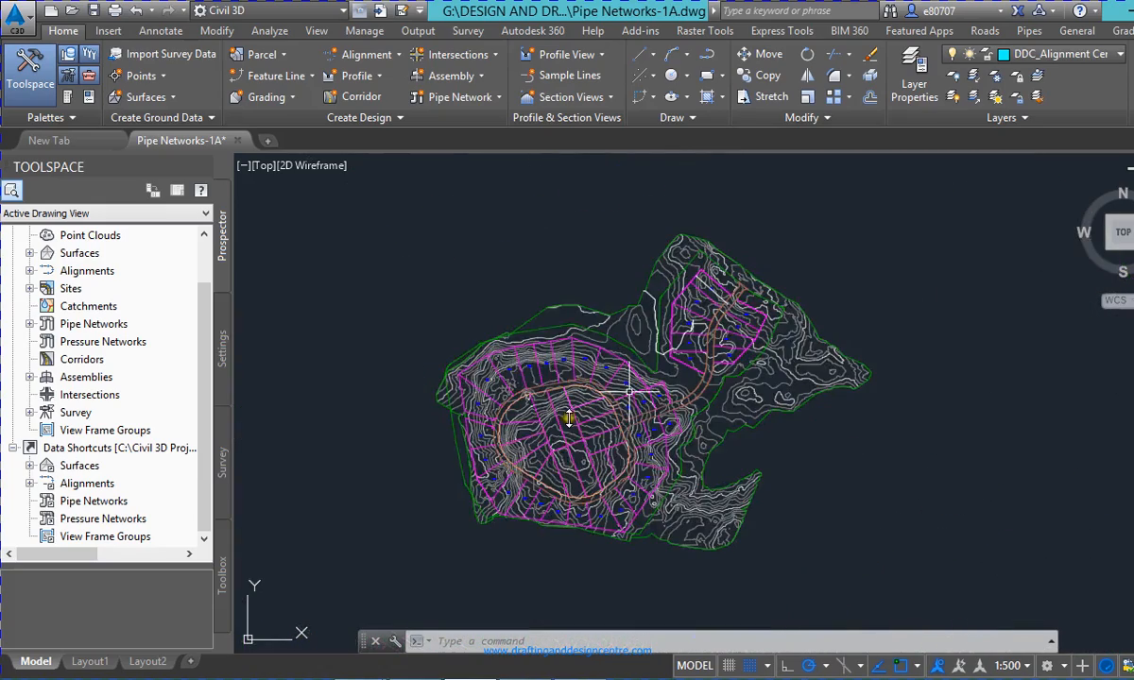
pyautogui.scroll(4, 675, 400)
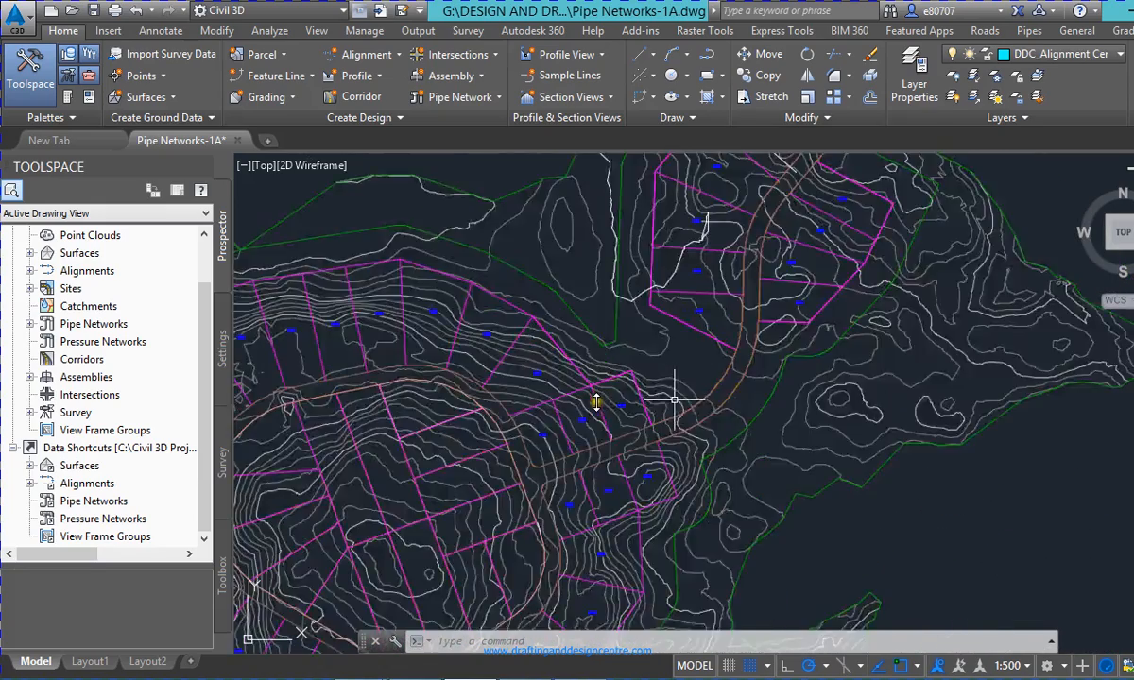
pyautogui.scroll(2, 543, 449)
pyautogui.scroll(-2, 536, 489)
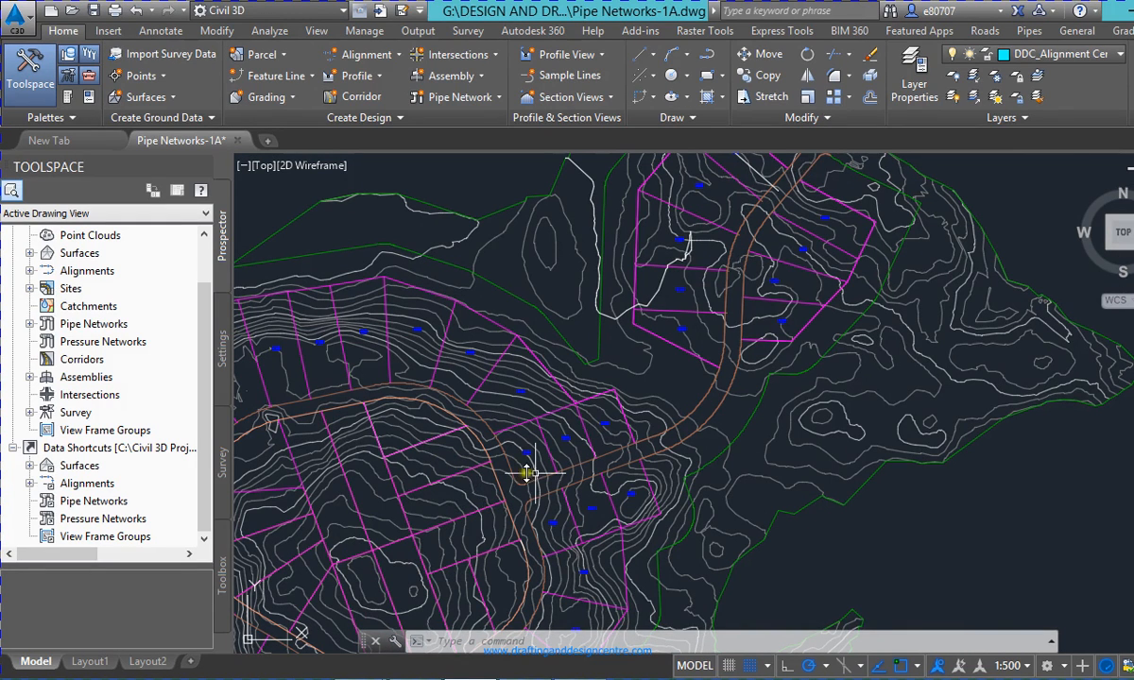
pyautogui.scroll(-2, 568, 412)
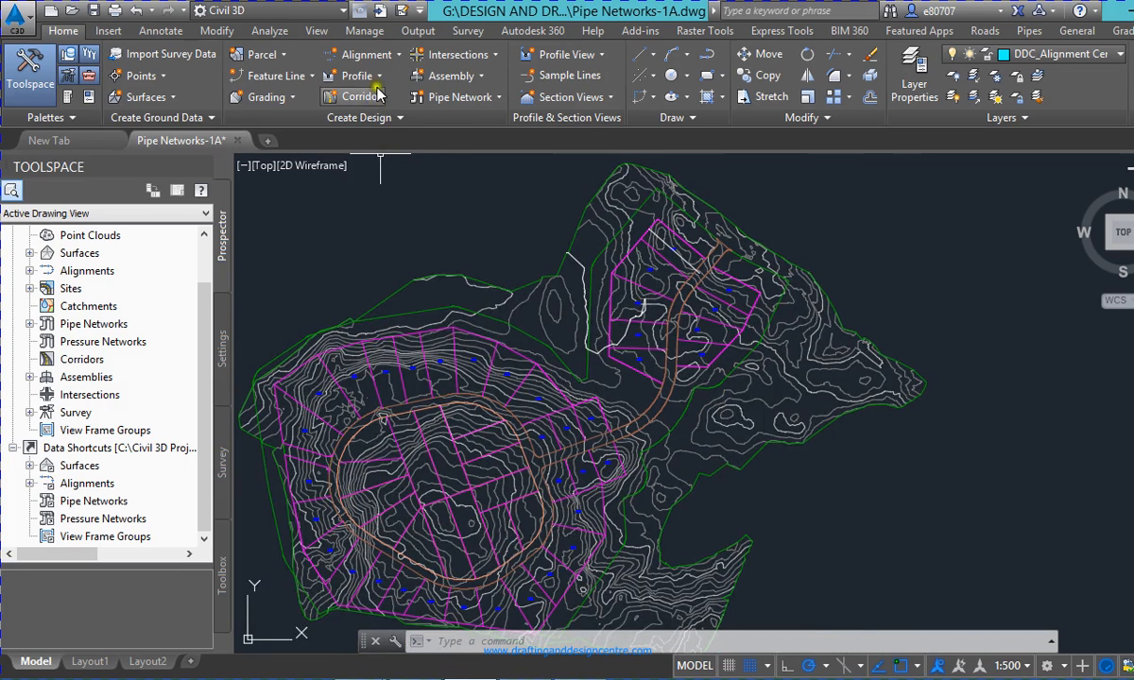
# Review the available alignment creation methods and the junction where the access road meets the ring road
pyautogui.click(369, 55)
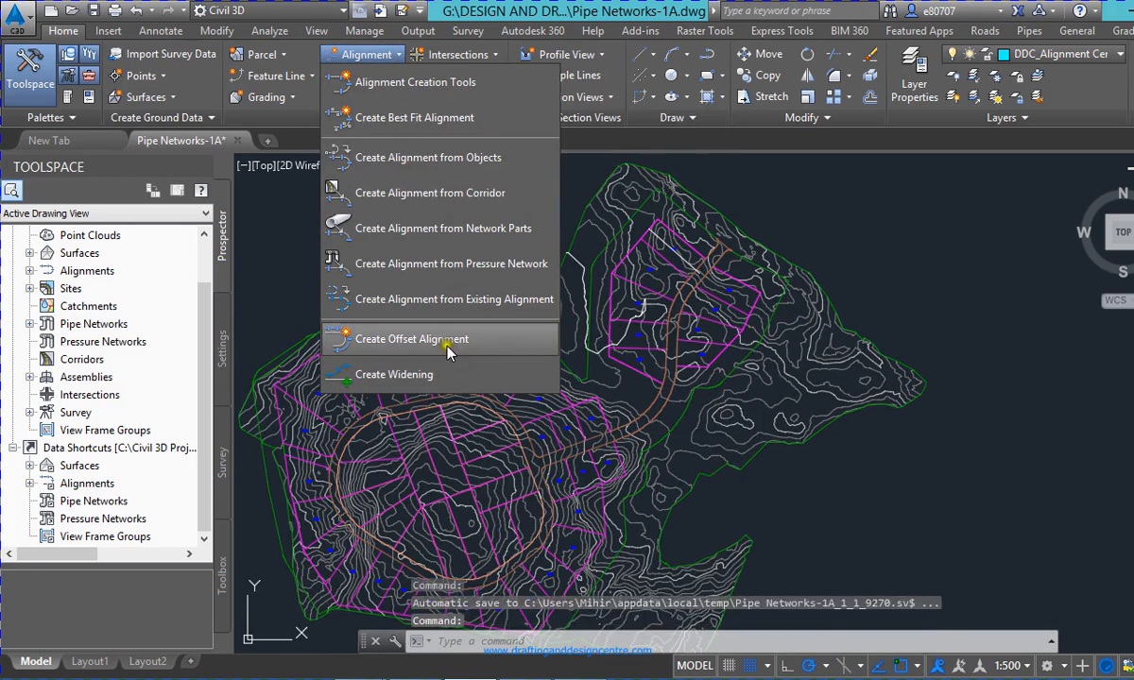
pyautogui.click(747, 395)
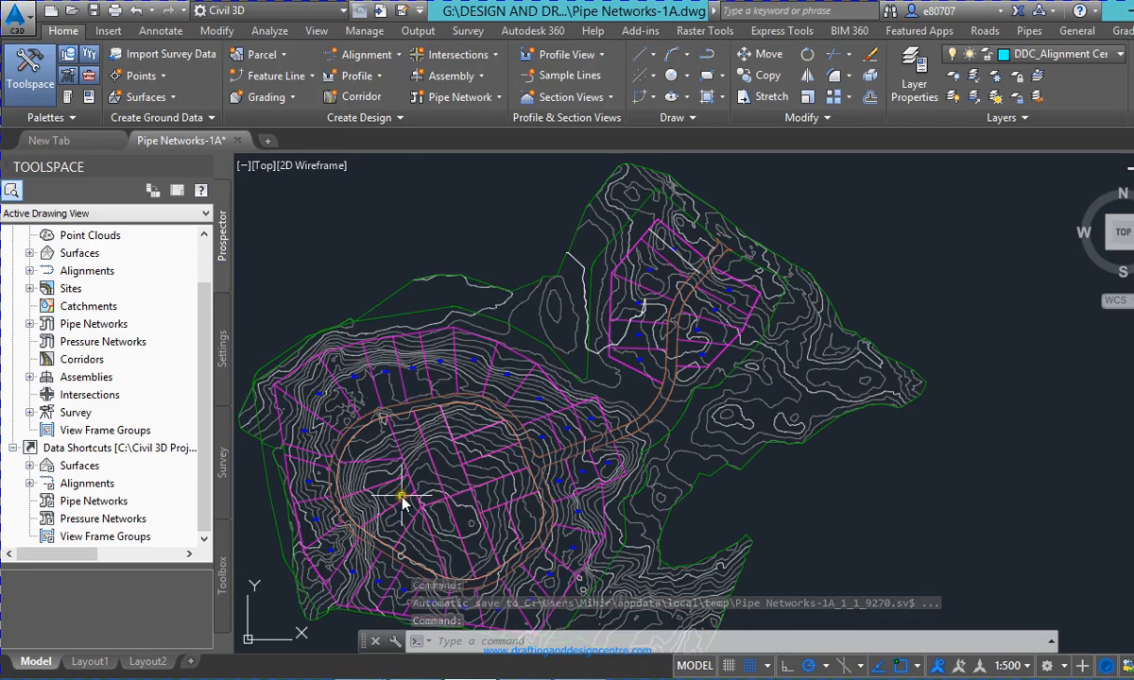
pyautogui.scroll(5, 405, 444)
pyautogui.scroll(-5, 443, 307)
pyautogui.press('Escape')
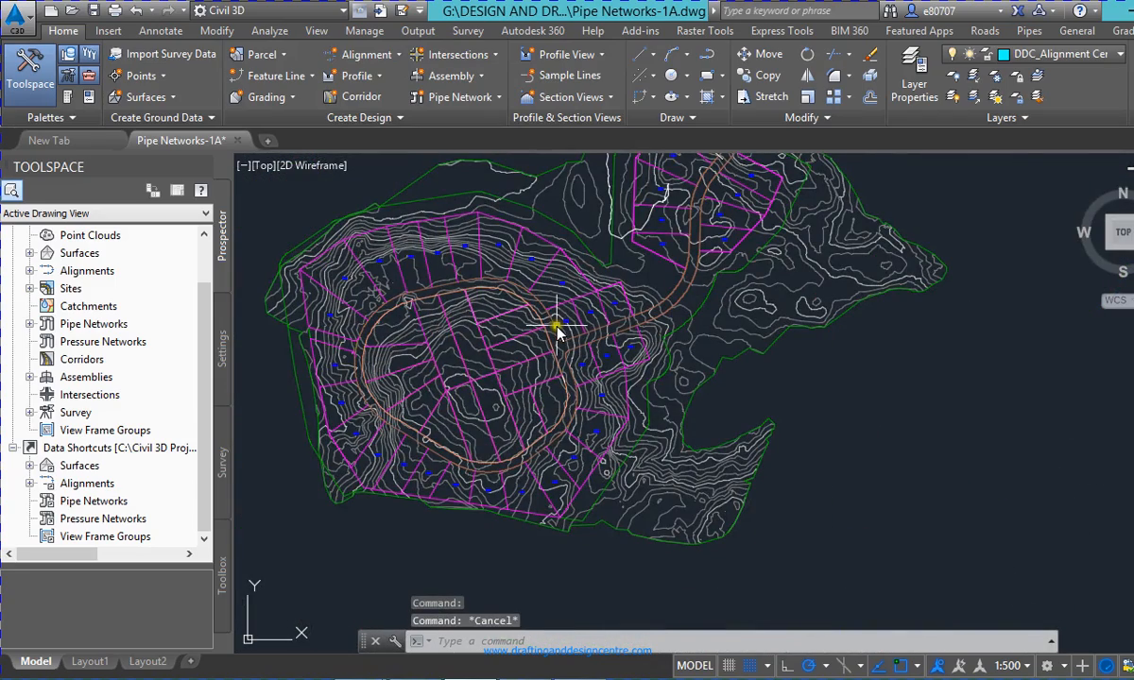
pyautogui.scroll(5, 556, 333)
pyautogui.scroll(-4, 443, 506)
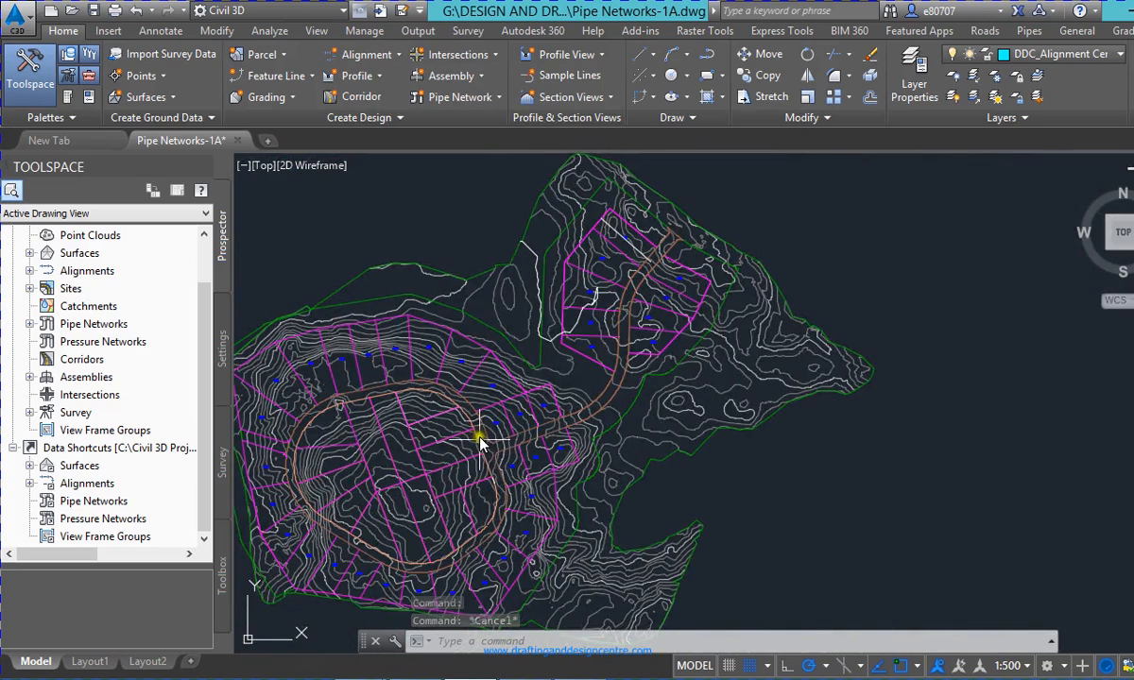
pyautogui.scroll(3, 482, 464)
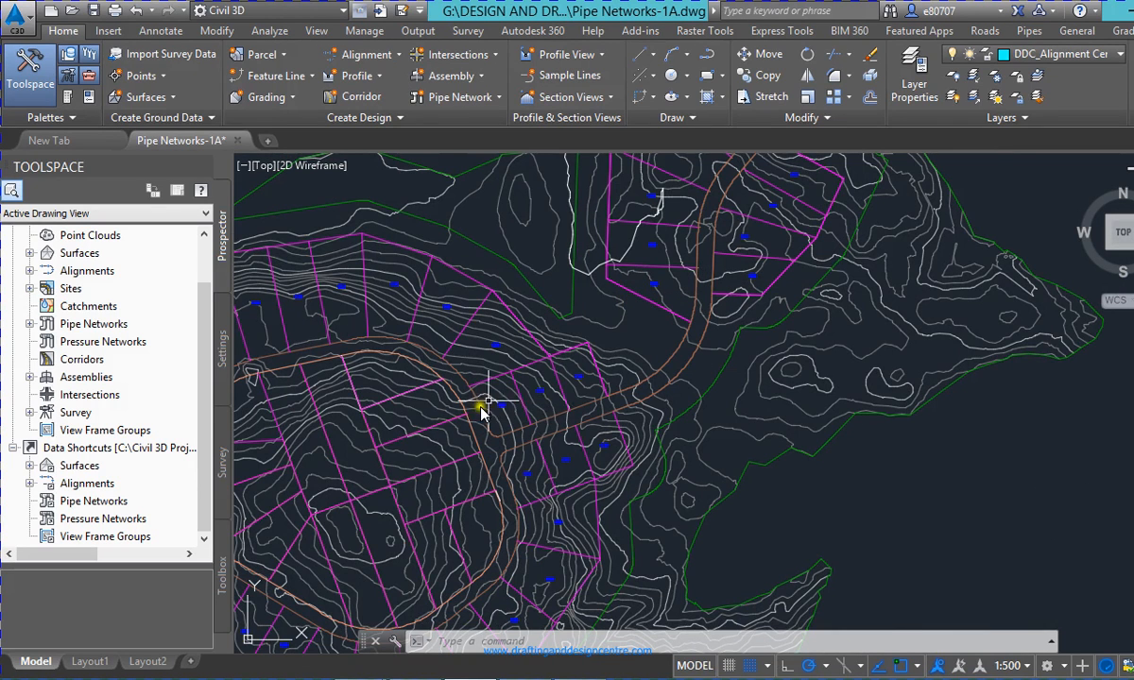
pyautogui.scroll(-3, 482, 408)
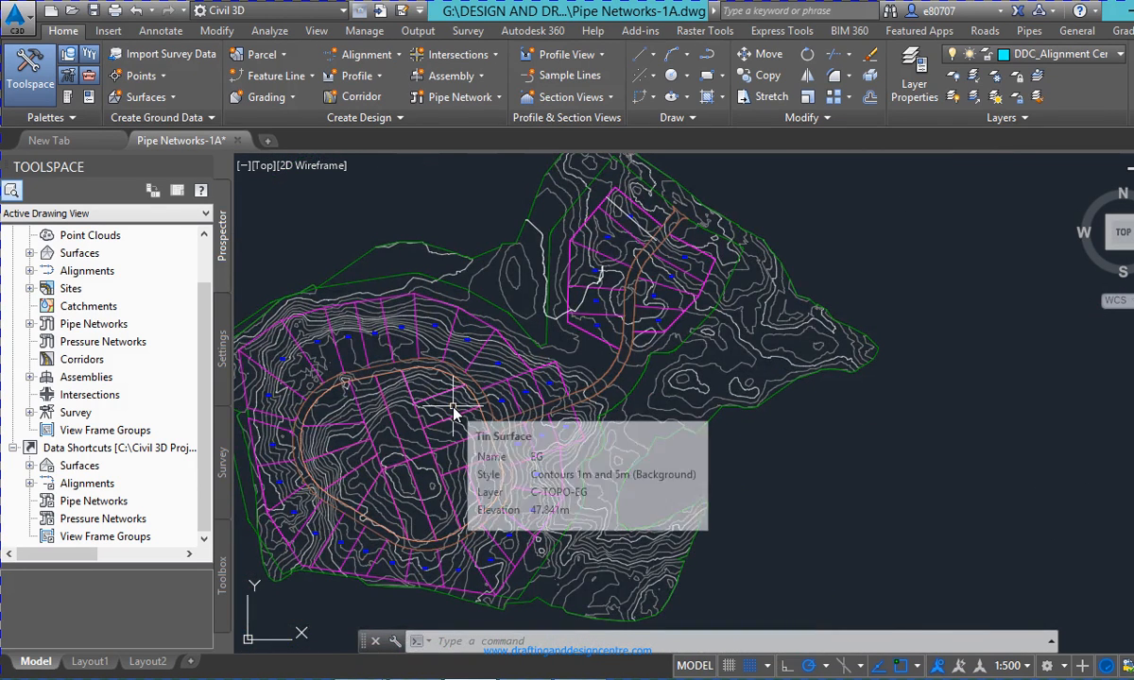
pyautogui.write('c')
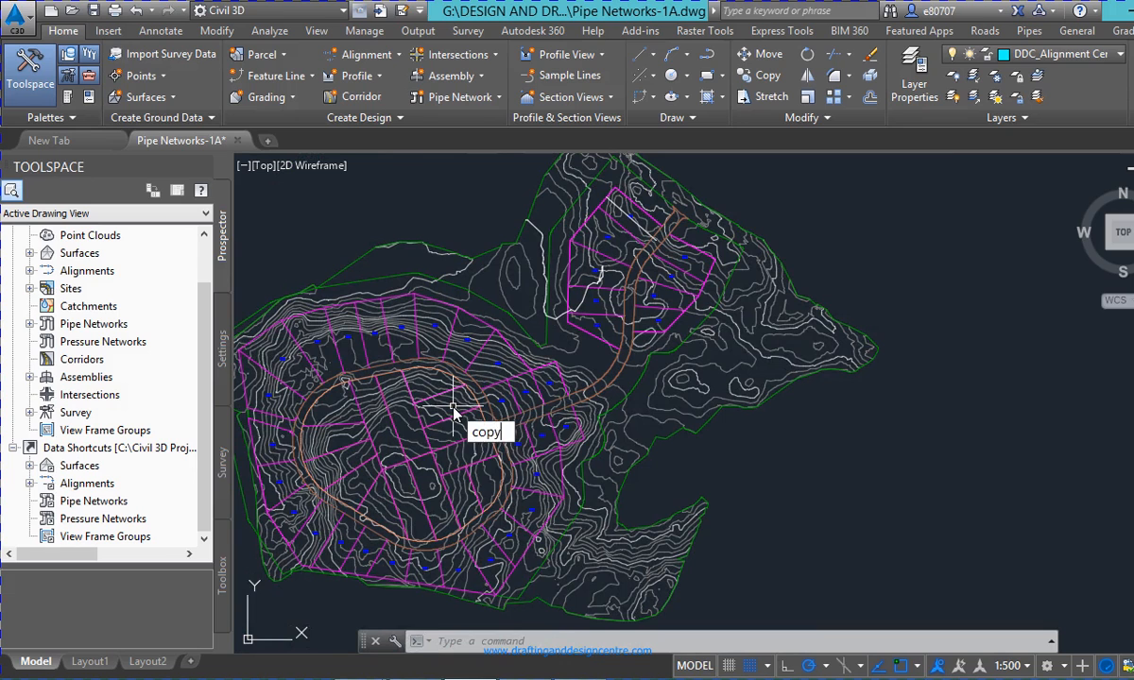
pyautogui.write('opy')
pyautogui.press('Return')
pyautogui.scroll(4, 529, 392)
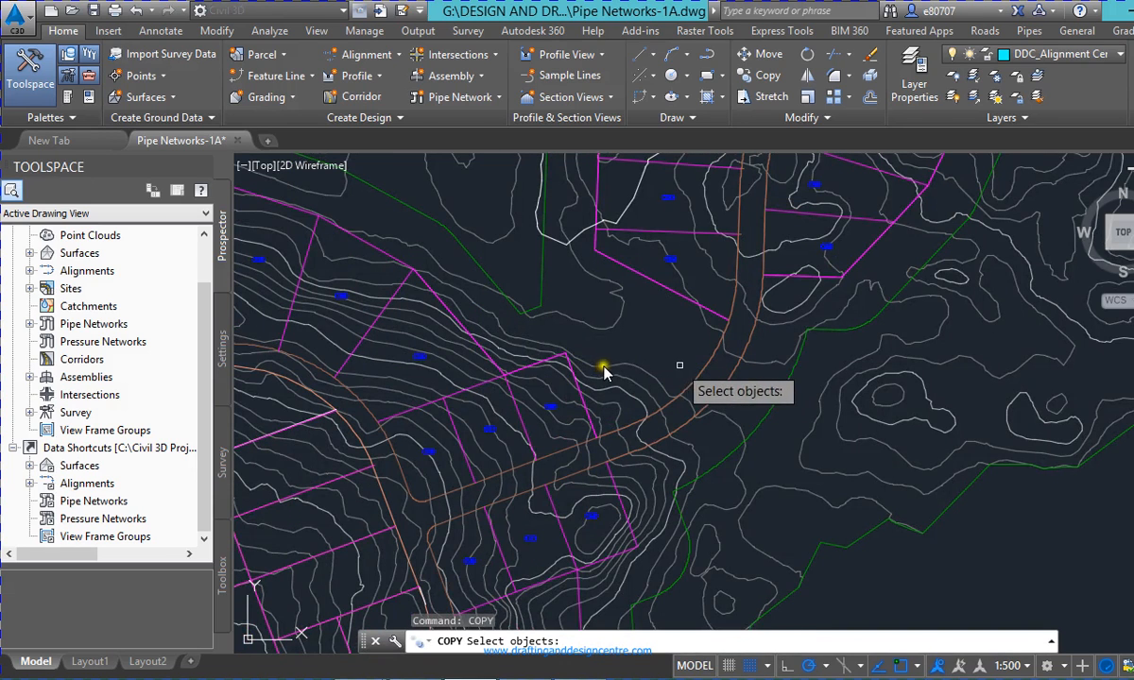
pyautogui.click(619, 378)
pyautogui.press('Escape')
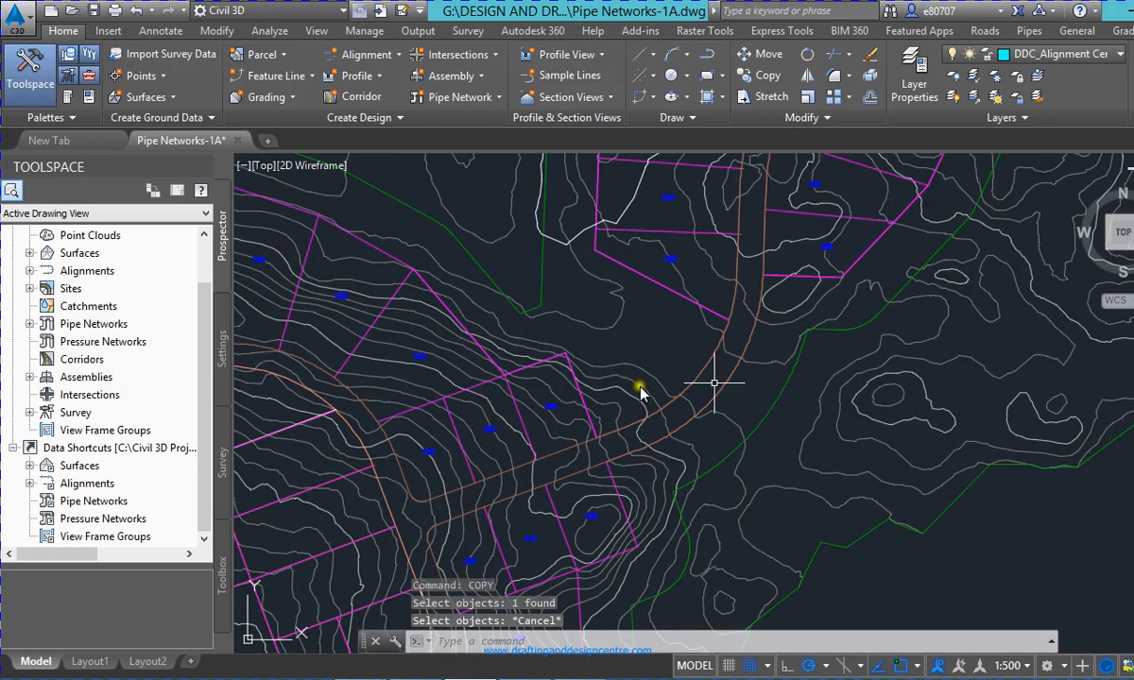
# Start the Copy command with the outer road edge line and the inner ring-road edge line as the objects to copy
pyautogui.press('Return')
pyautogui.click(651, 392)
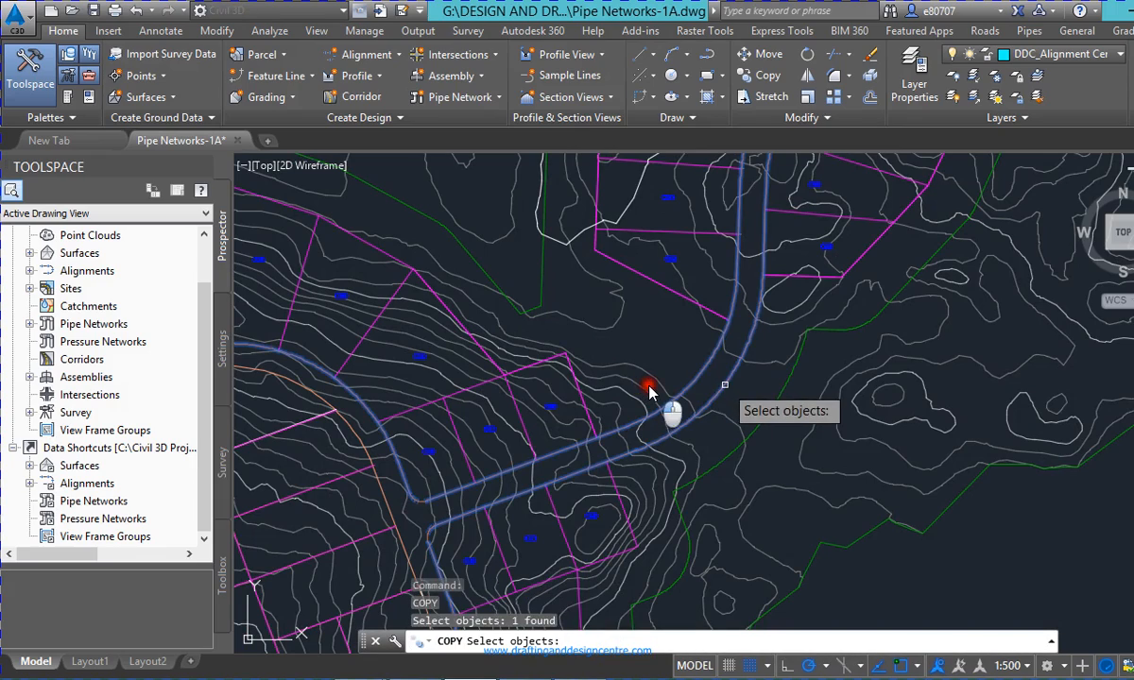
pyautogui.scroll(-5, 614, 350)
pyautogui.scroll(5, 567, 463)
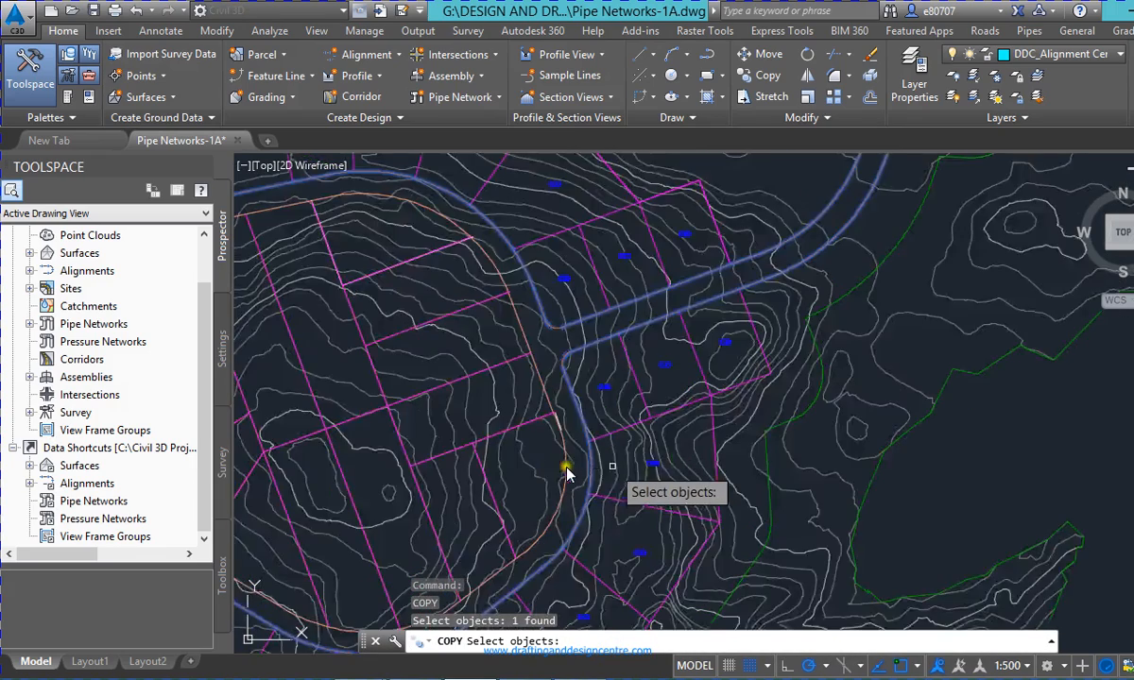
pyautogui.click(565, 457)
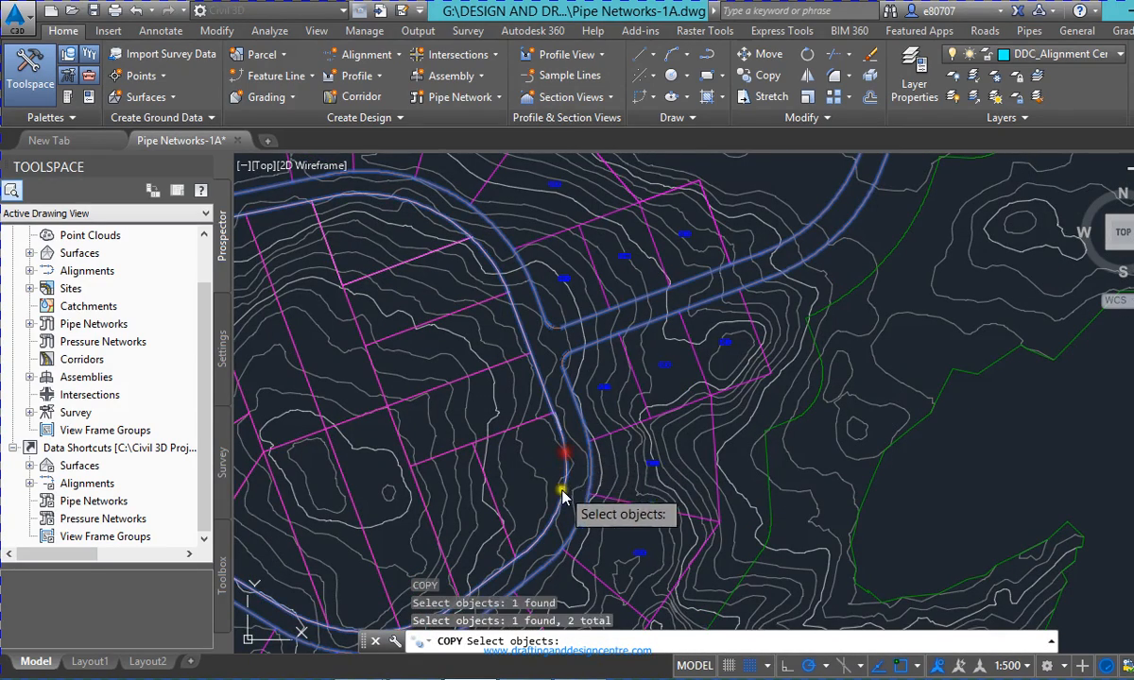
pyautogui.scroll(3, 565, 328)
pyautogui.scroll(3, 564, 331)
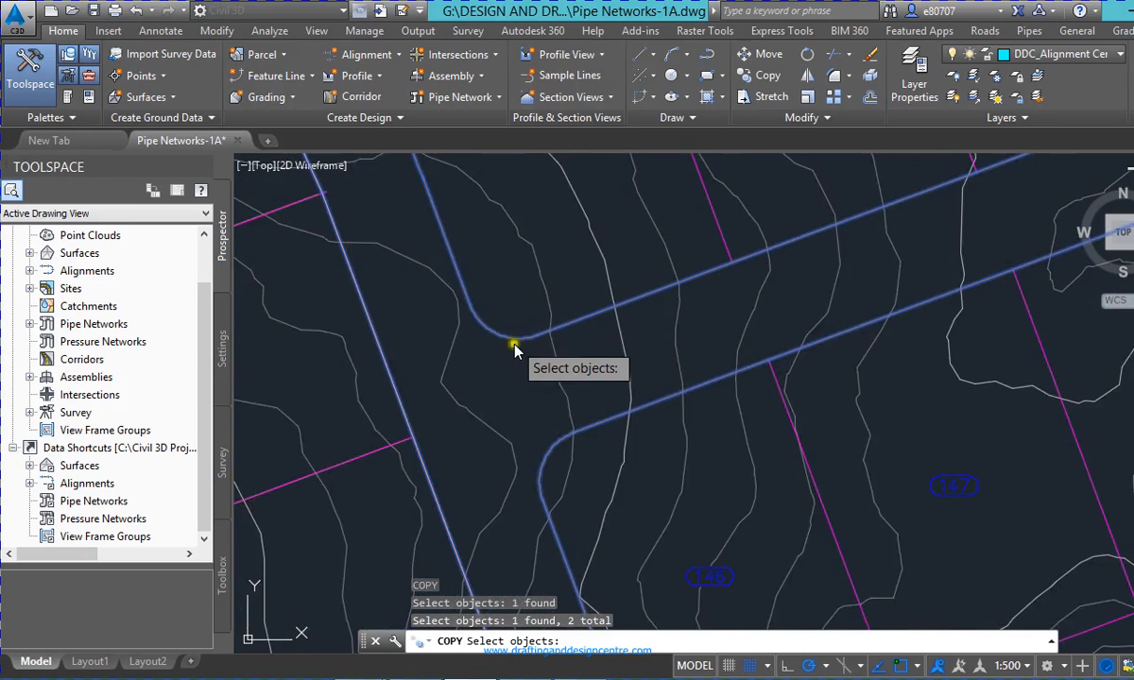
pyautogui.press('Return')
# Finish the object selection for the copy and enable the Endpoint object snap in the drafting settings
pyautogui.scroll(-2, 506, 324)
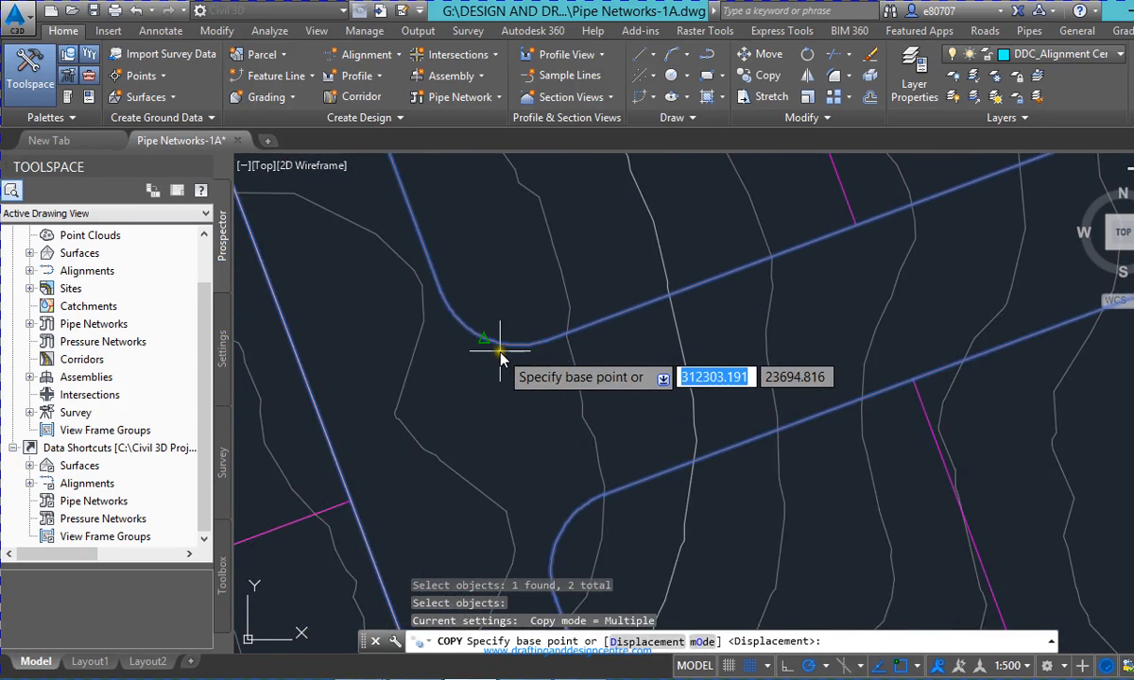
pyautogui.scroll(-2, 491, 337)
pyautogui.scroll(-3, 505, 330)
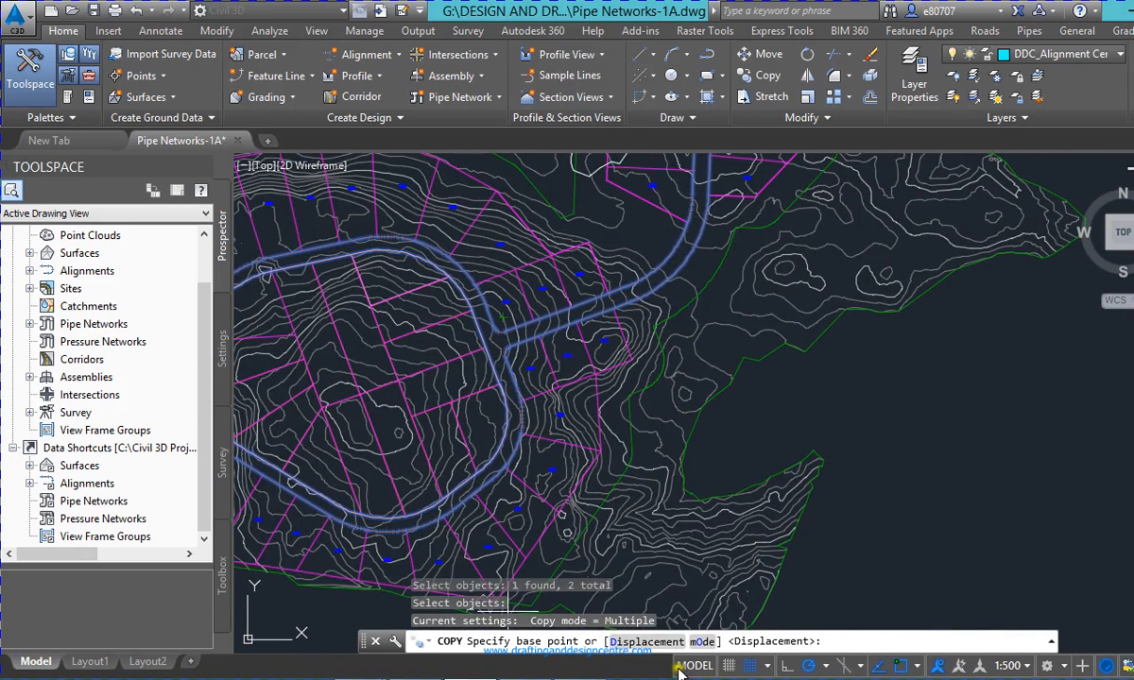
pyautogui.rightClick(733, 671)
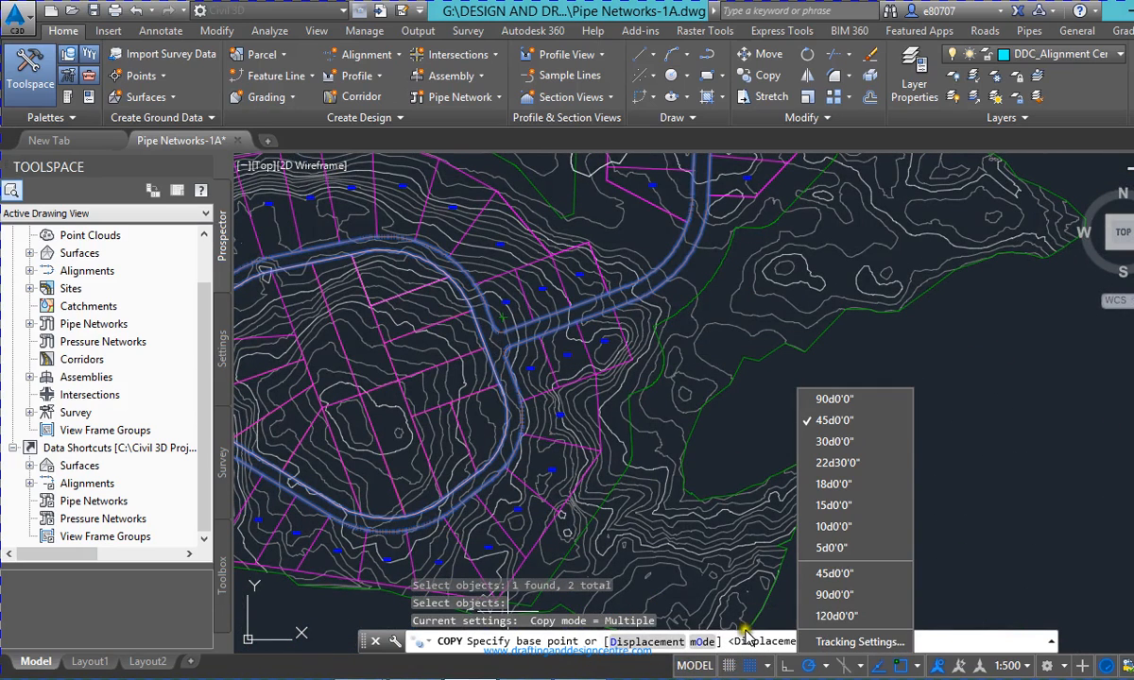
pyautogui.click(856, 642)
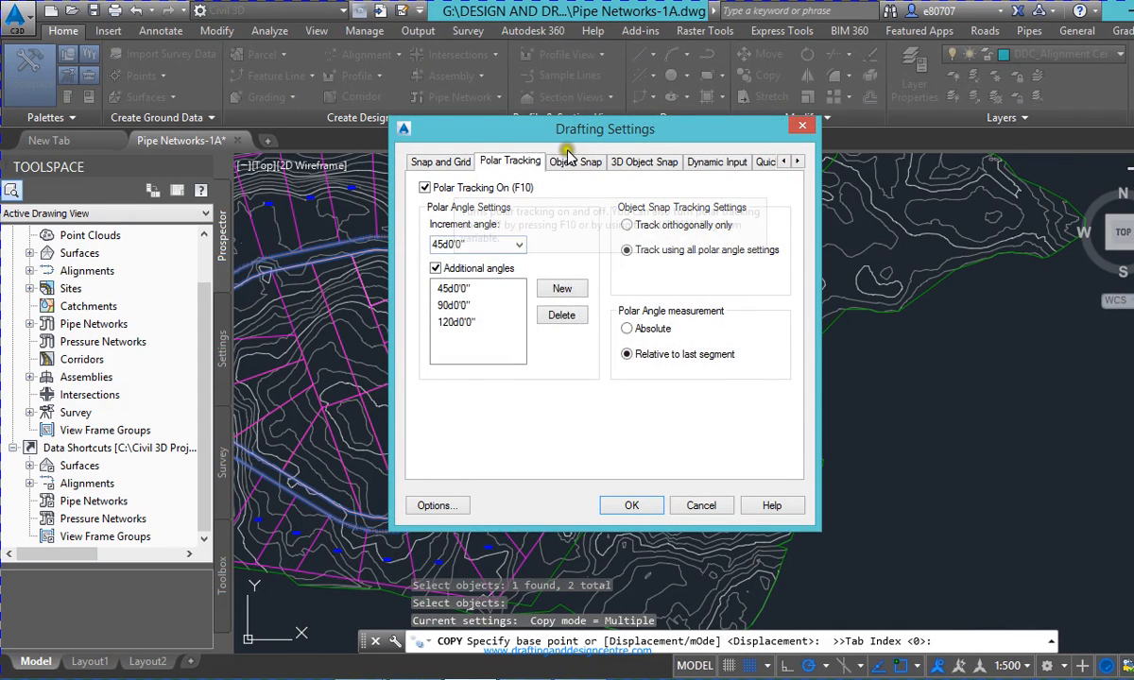
pyautogui.click(569, 161)
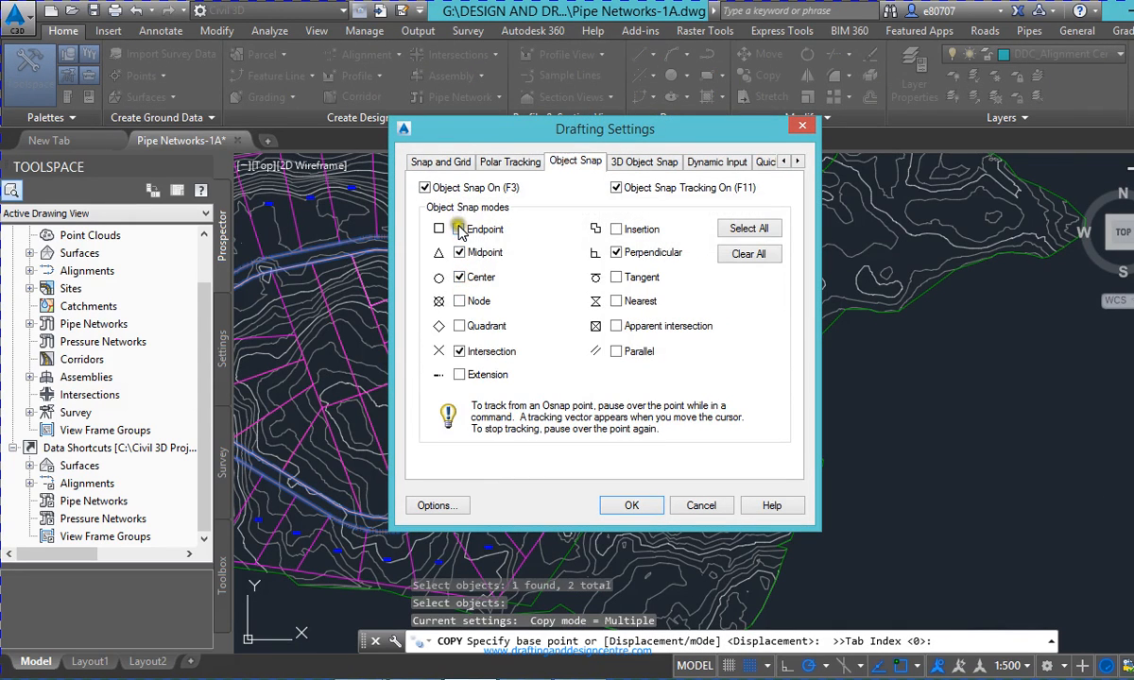
pyautogui.click(459, 230)
pyautogui.click(632, 506)
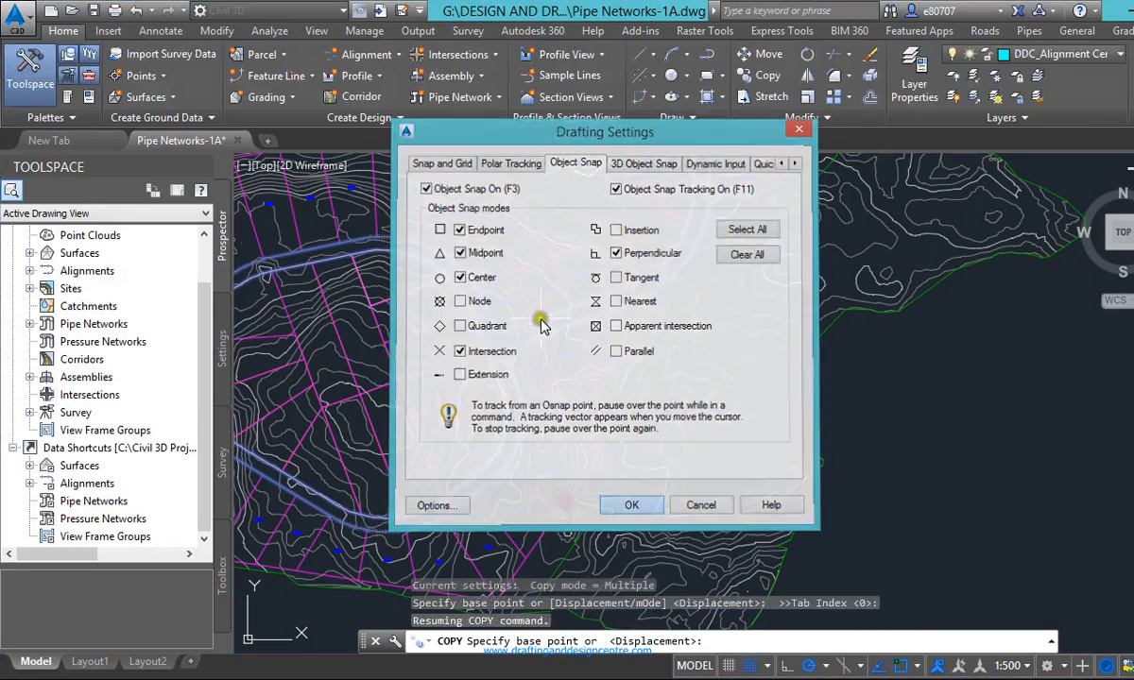
# Copy the selected road edge lines from a base point at the access-road junction to the empty area below the subdivision
pyautogui.scroll(3, 504, 329)
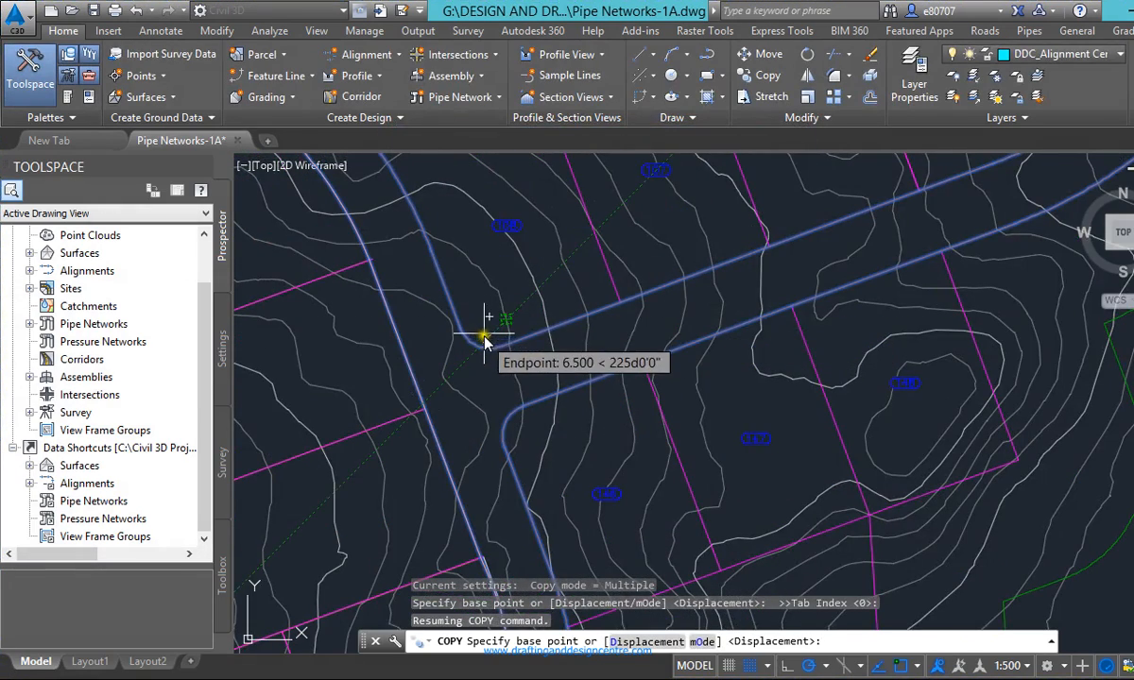
pyautogui.click(494, 319)
pyautogui.scroll(-2, 570, 303)
pyautogui.scroll(-6, 568, 303)
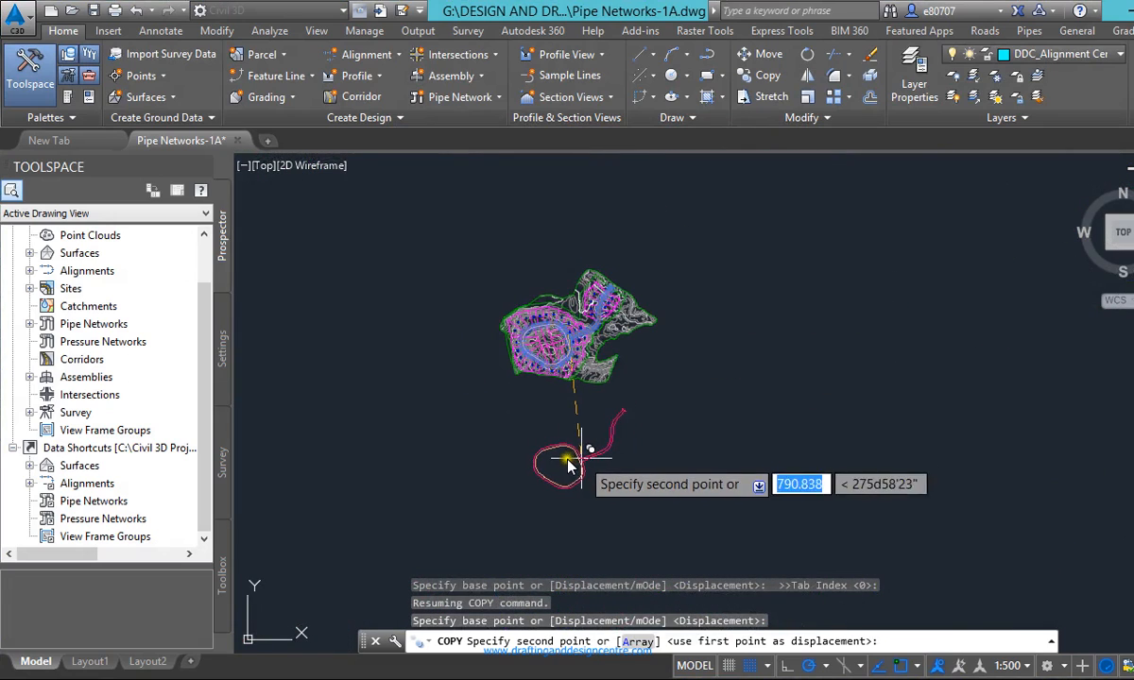
pyautogui.click(567, 486)
pyautogui.scroll(5, 567, 501)
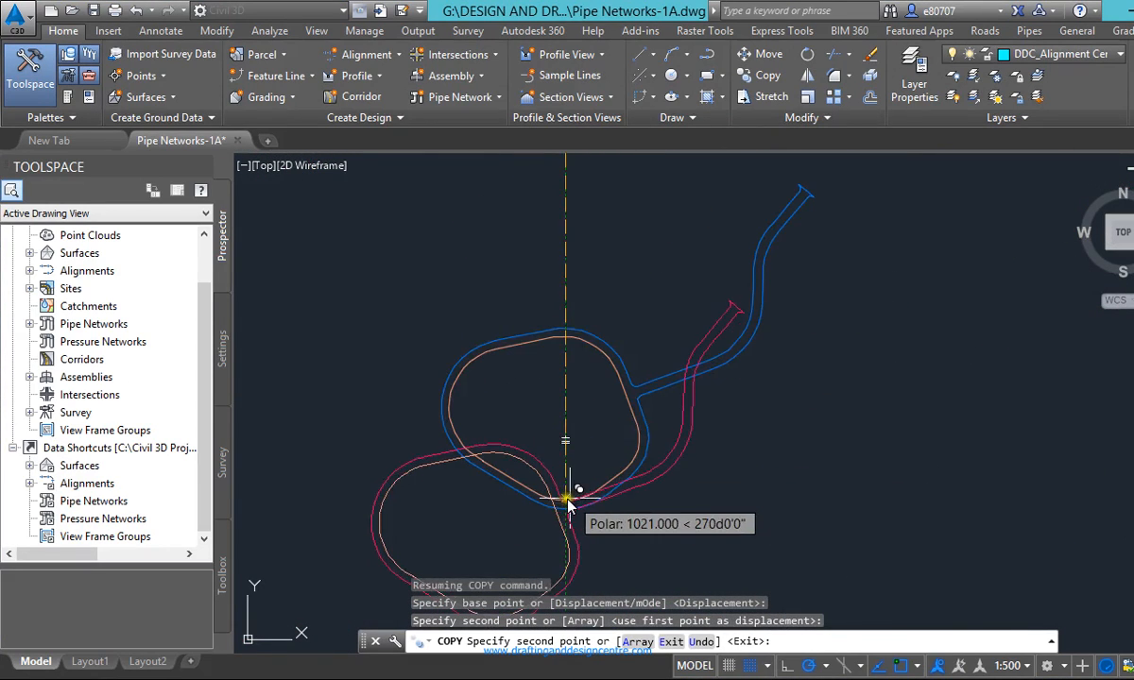
pyautogui.press('Escape')
# Turn off the Endpoint and Center object snaps, leaving Midpoint, Intersection and Perpendicular active
pyautogui.scroll(10, 648, 458)
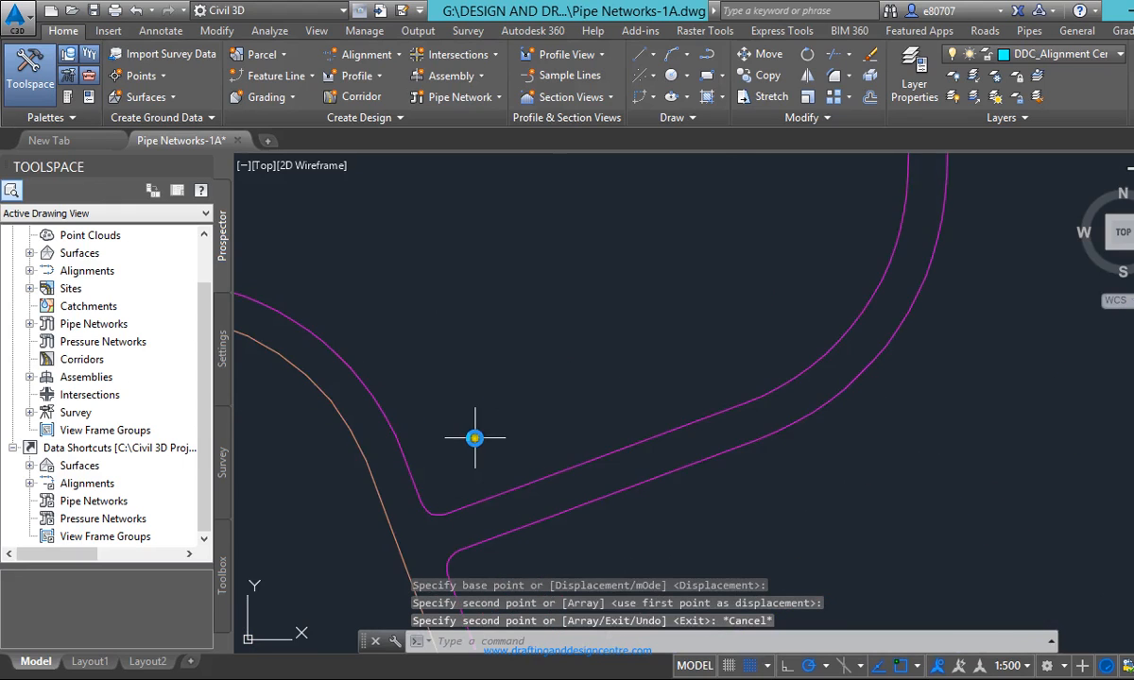
pyautogui.scroll(-8, 475, 438)
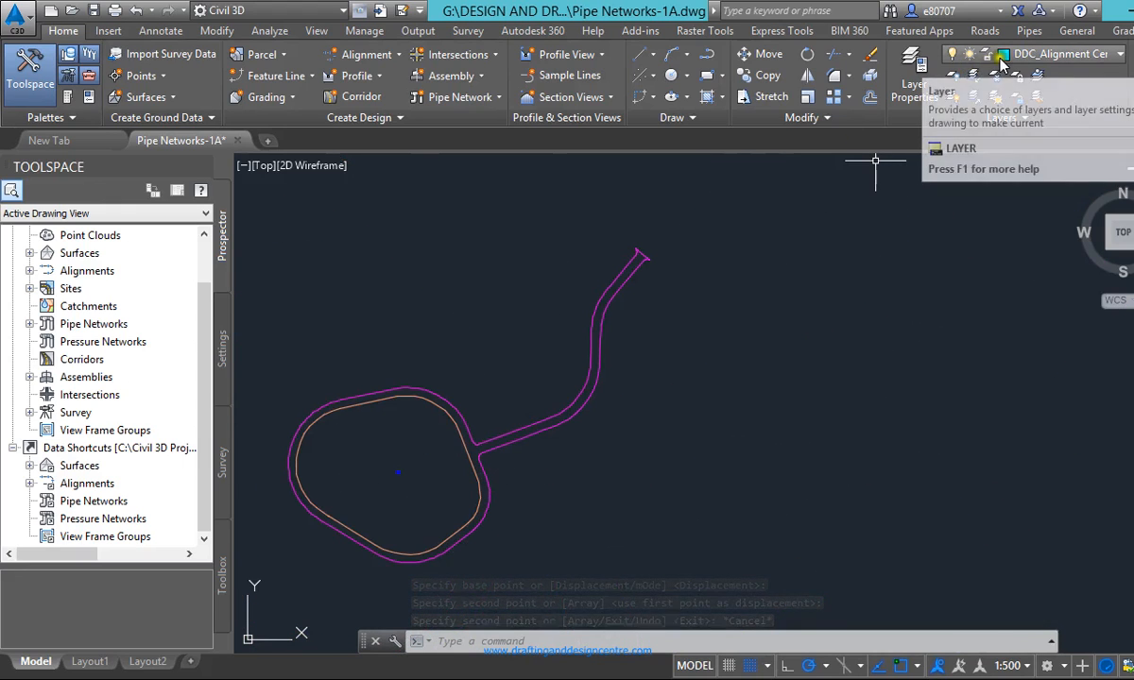
pyautogui.scroll(5, 476, 473)
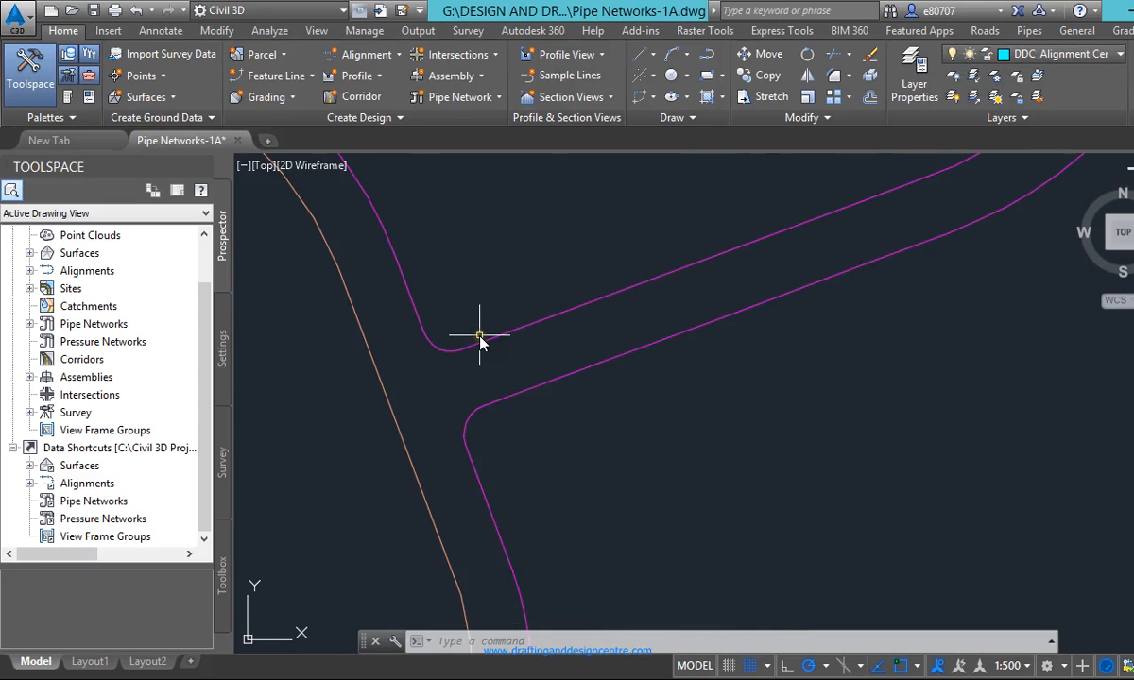
pyautogui.scroll(-3, 405, 463)
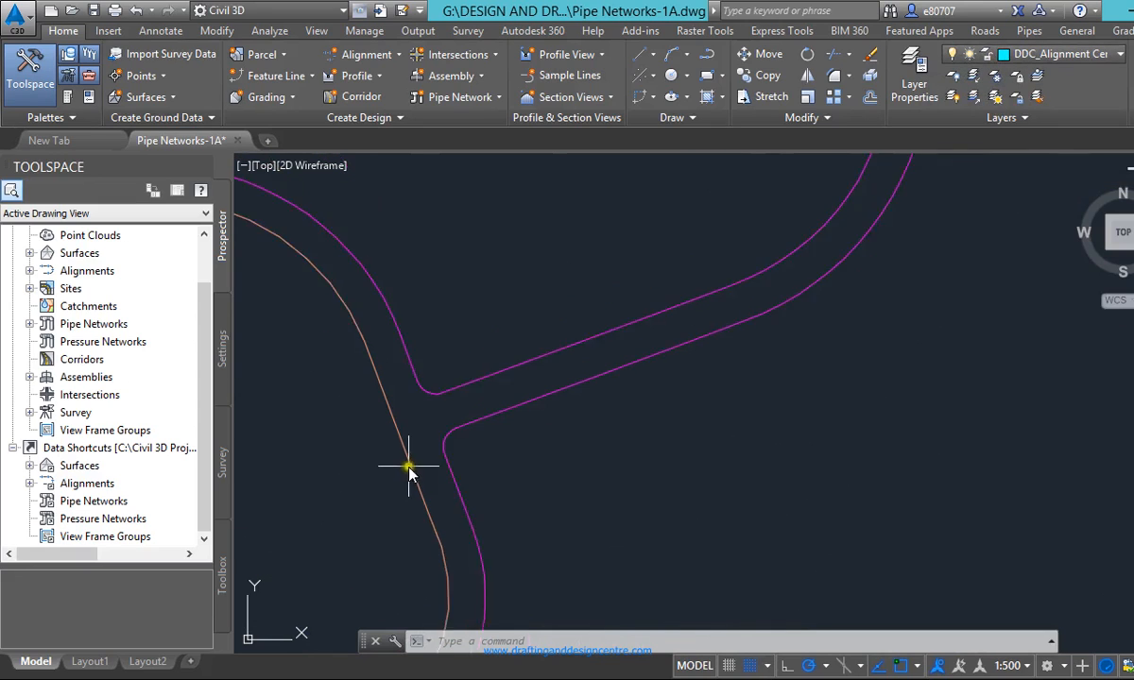
pyautogui.rightClick(749, 667)
pyautogui.click(789, 602)
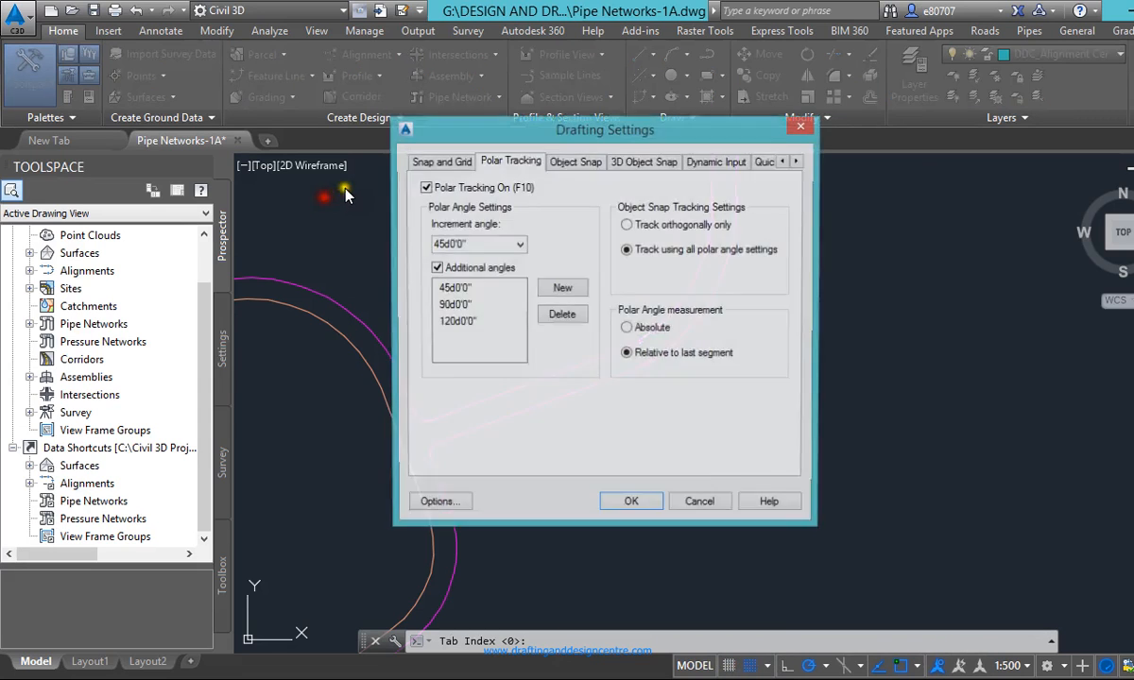
pyautogui.click(570, 162)
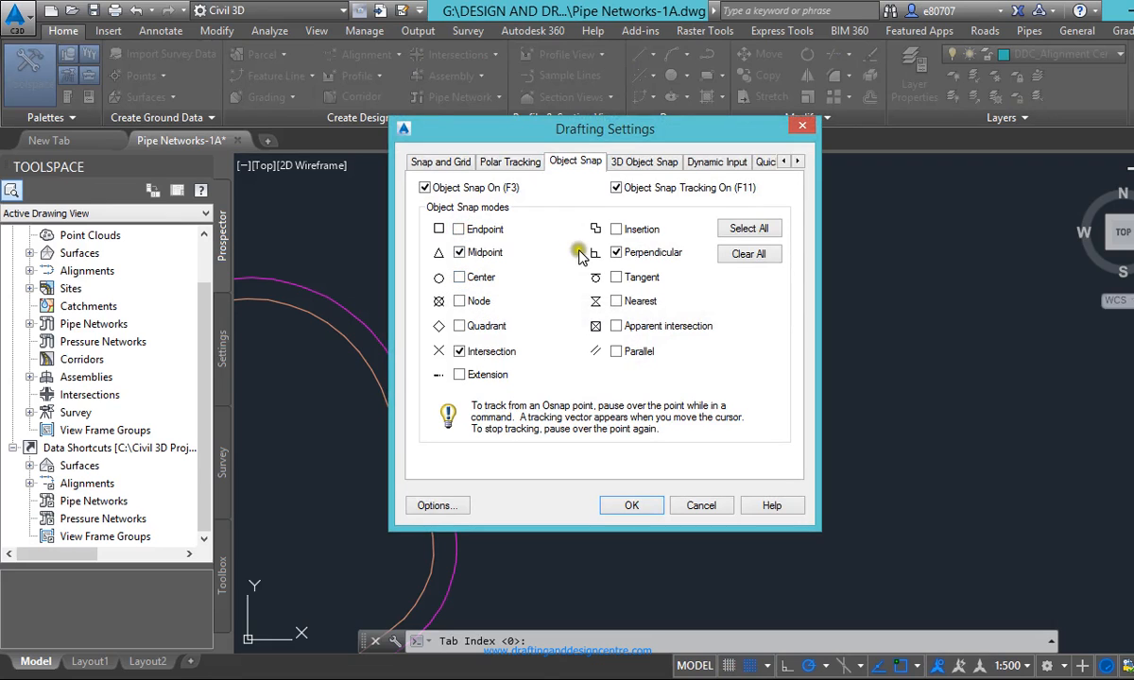
pyautogui.press('Return')
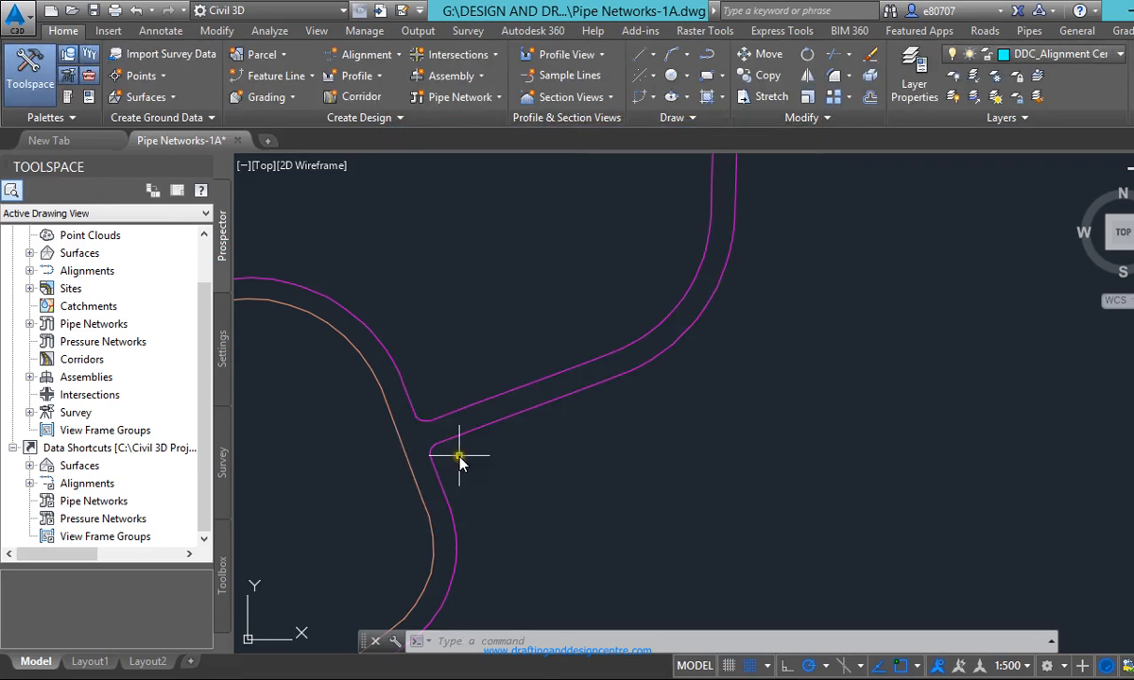
# Draw a line about 19.5 units long across the copied access road, square to its edges, just beyond the ring-road junction
pyautogui.write('l')
pyautogui.press('Return')
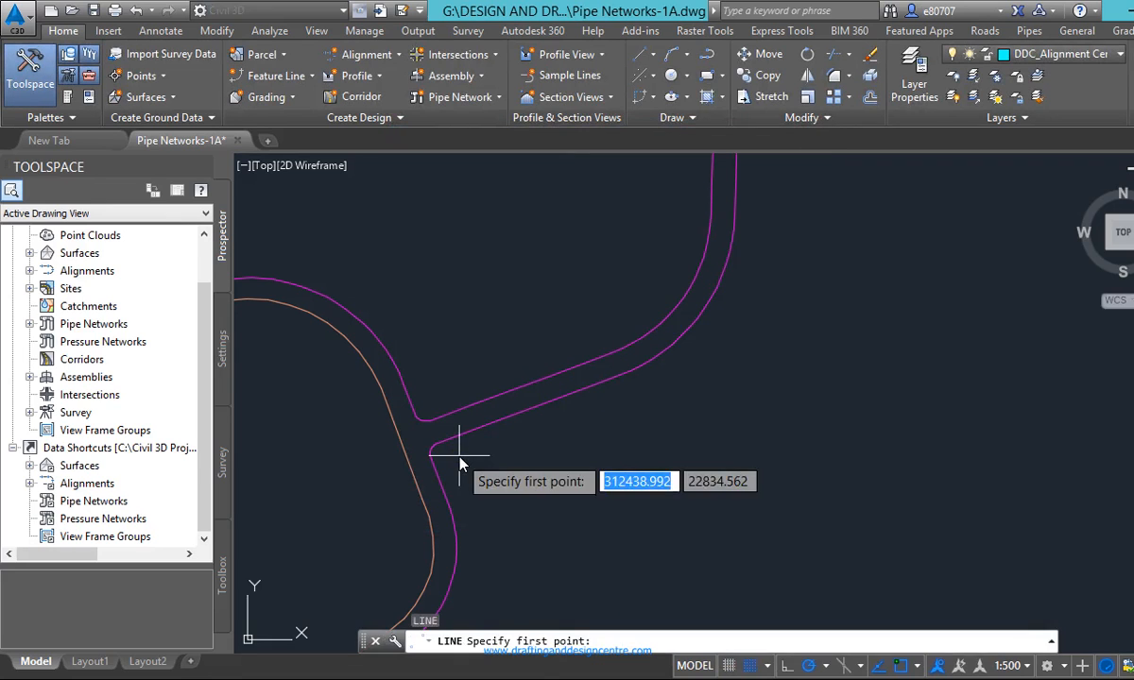
pyautogui.scroll(2, 238, 494)
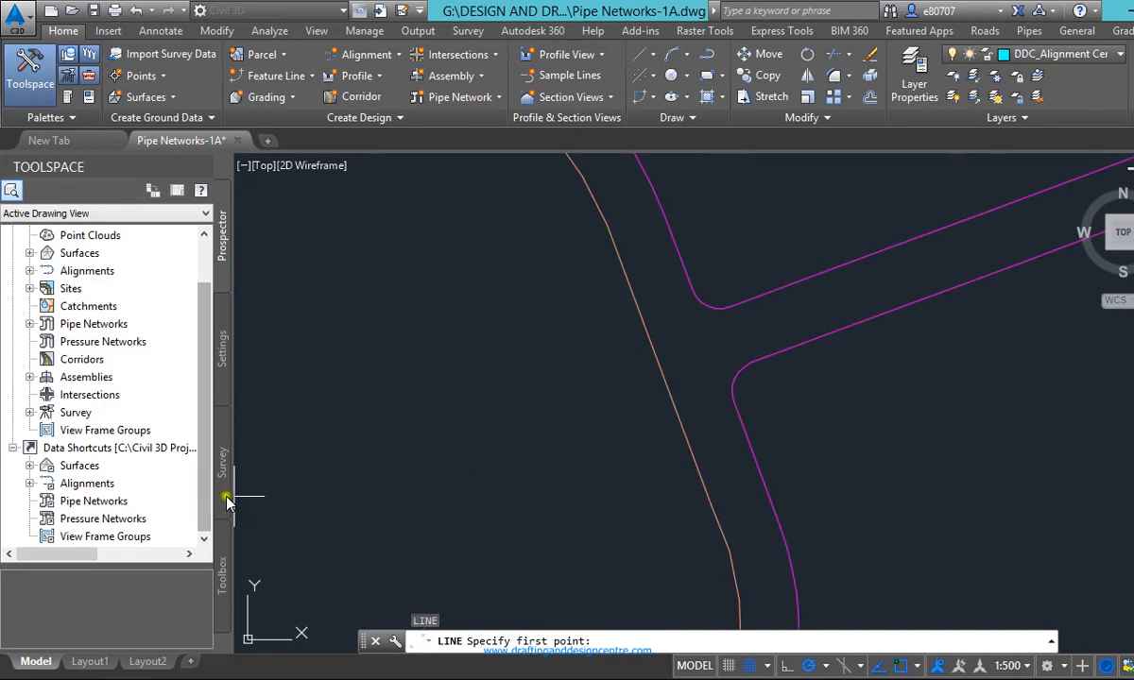
pyautogui.click(788, 287)
pyautogui.scroll(1, 802, 338)
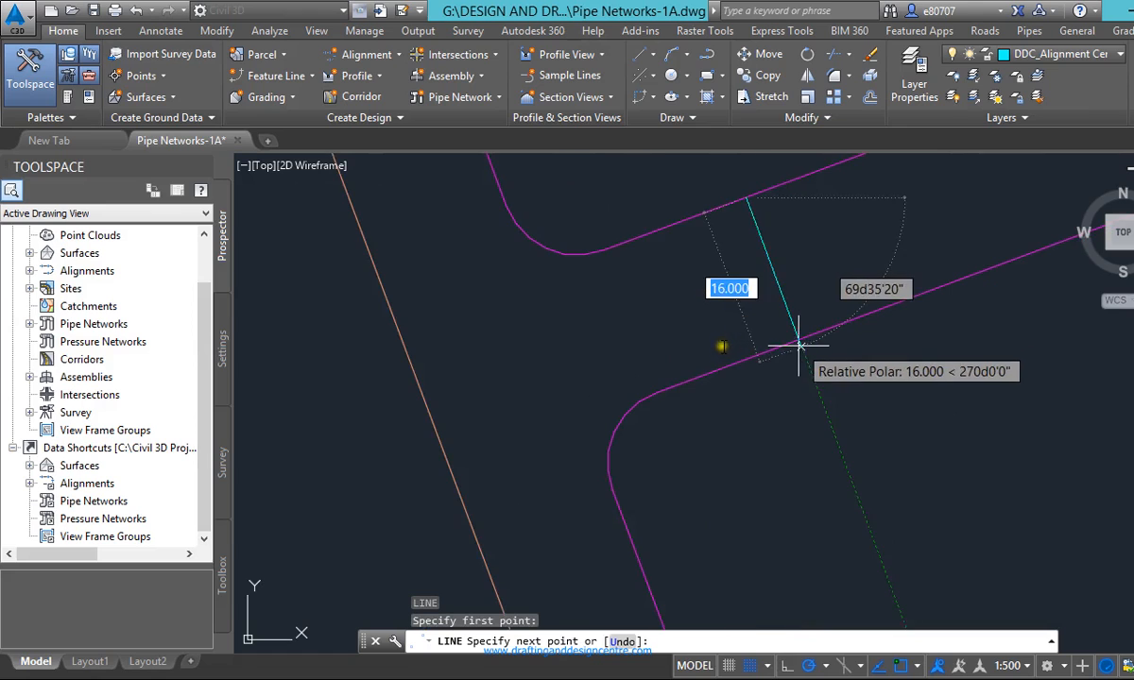
pyautogui.scroll(-1, 799, 333)
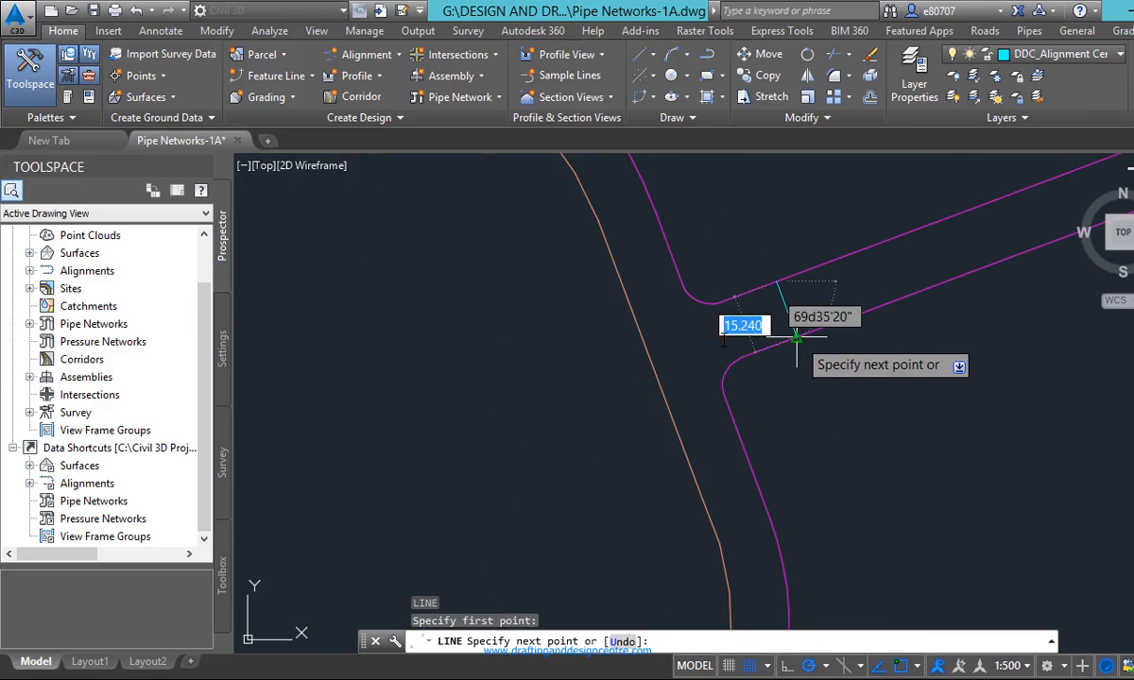
pyautogui.scroll(-5, 797, 337)
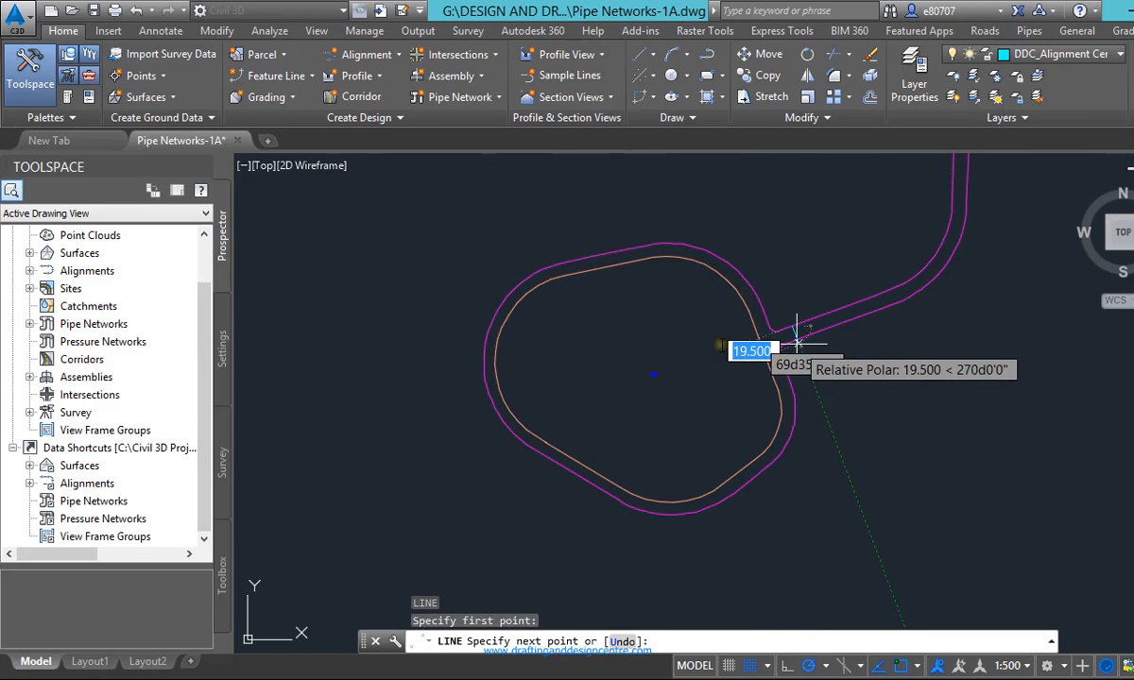
pyautogui.click(797, 344)
pyautogui.press('Escape')
# Draw a second line about 14.7 units long across the access road where its straight section meets the first bend
pyautogui.scroll(-7, 795, 340)
pyautogui.scroll(9, 808, 339)
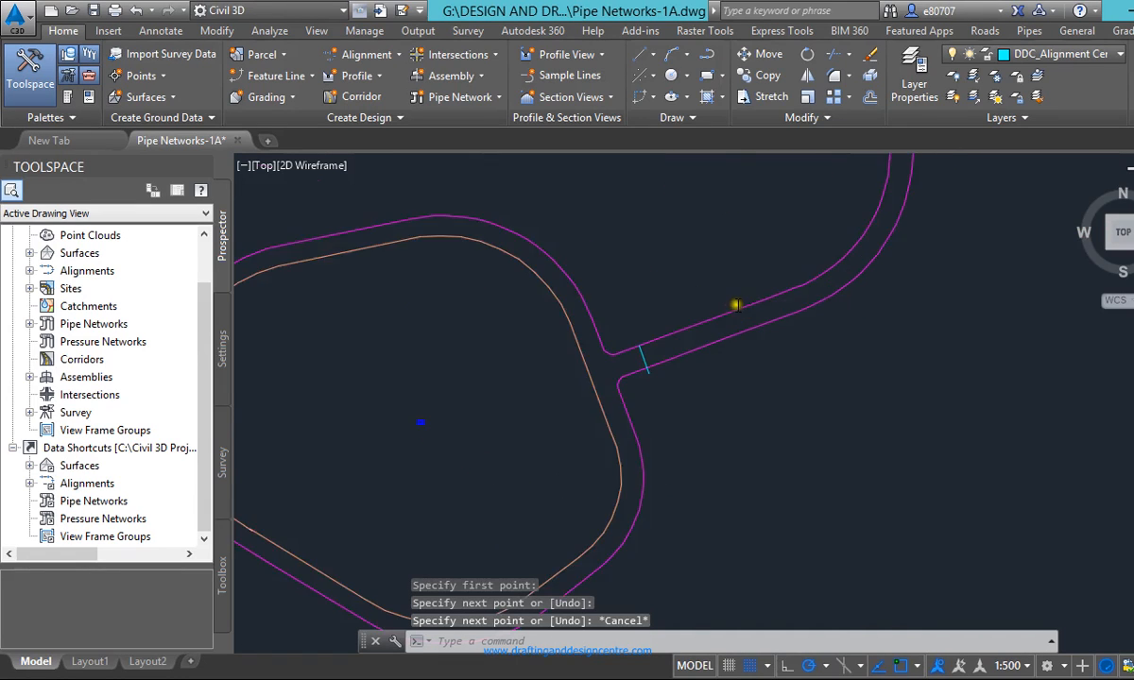
pyautogui.scroll(3, 810, 304)
pyautogui.press('Return')
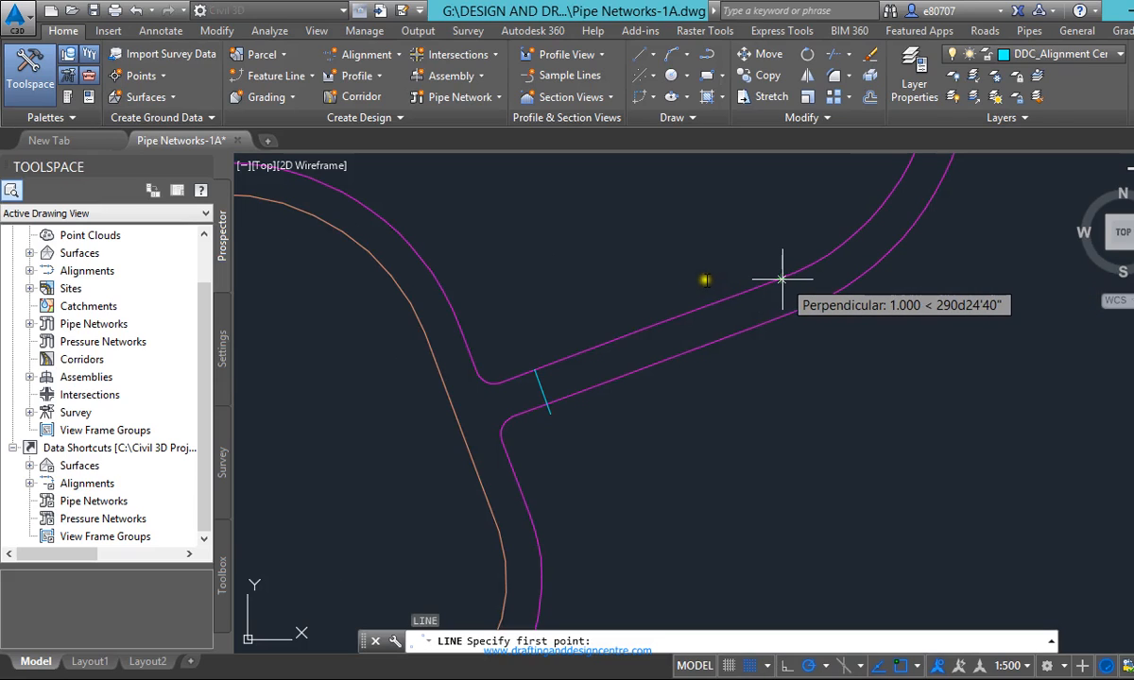
pyautogui.click(783, 280)
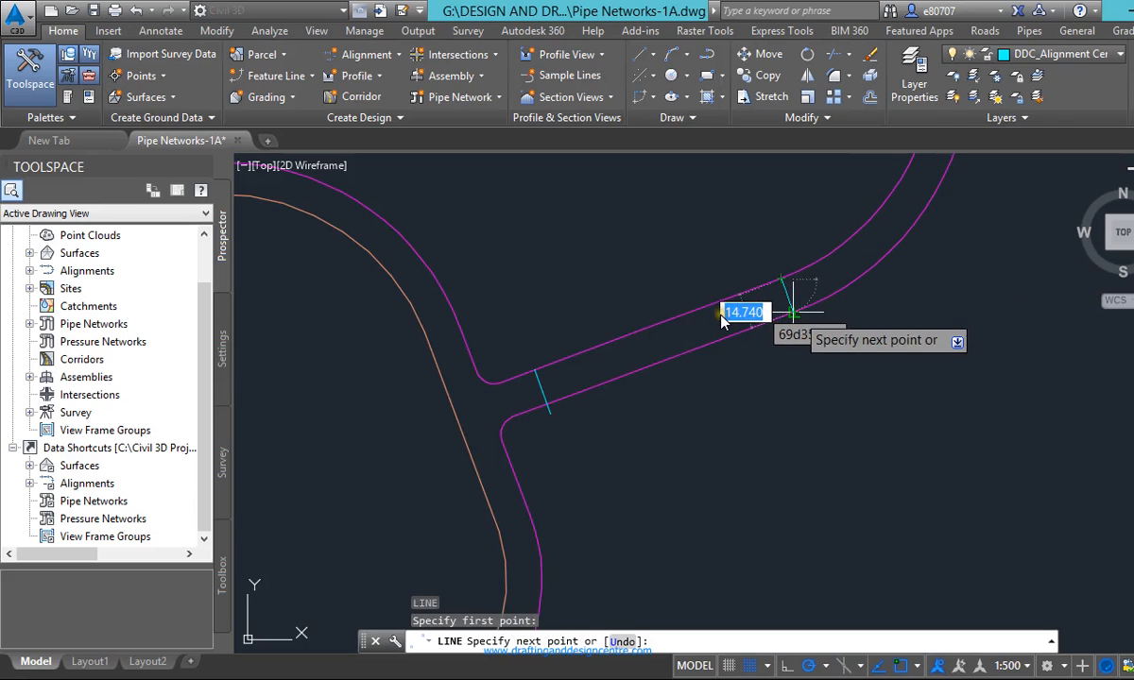
pyautogui.press('Escape')
# Draw a line about 15 units long across the middle of the first bend, perpendicular to the road edges
pyautogui.scroll(-4, 721, 322)
pyautogui.scroll(4, 657, 304)
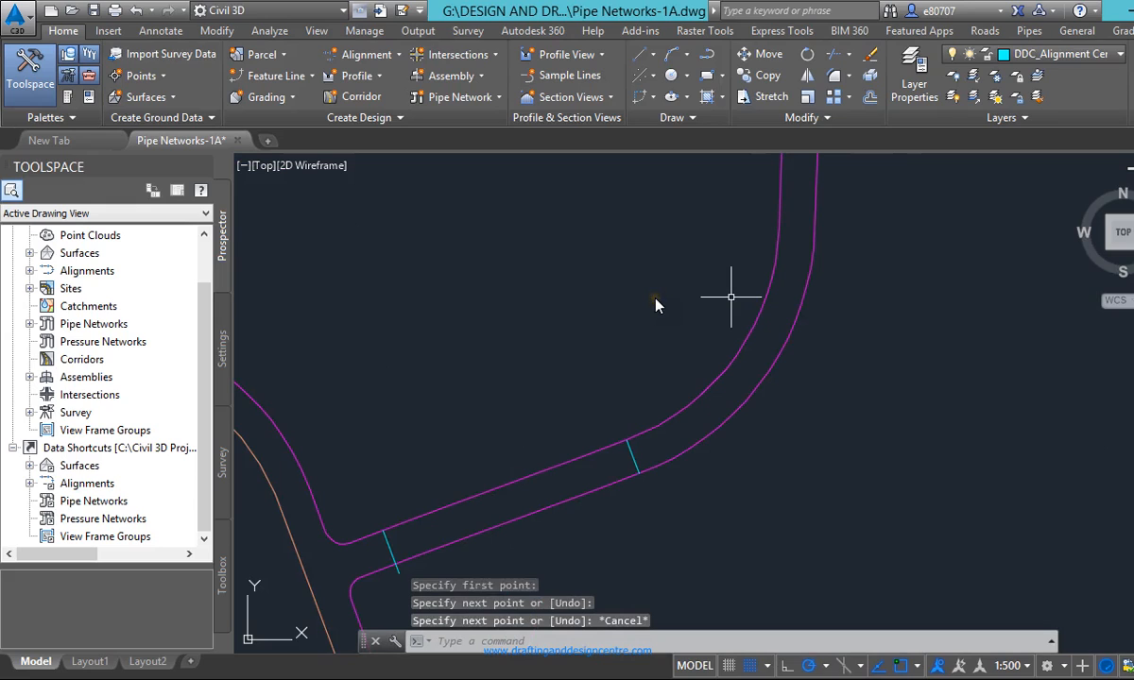
pyautogui.write('l')
pyautogui.press('Return')
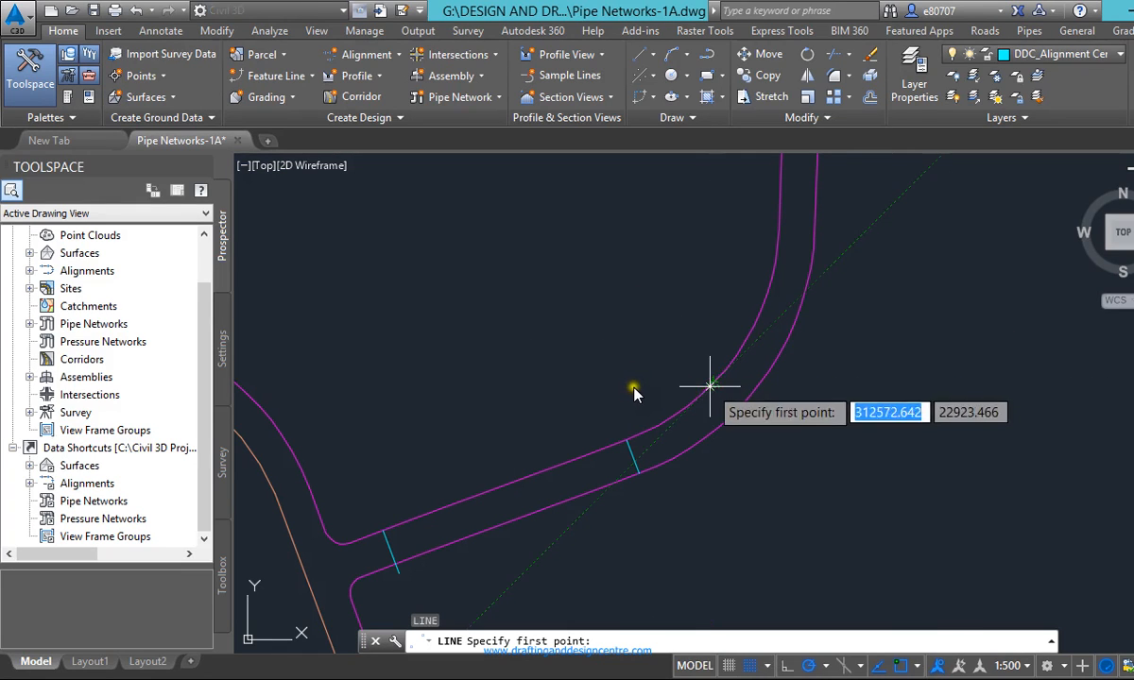
pyautogui.click(658, 398)
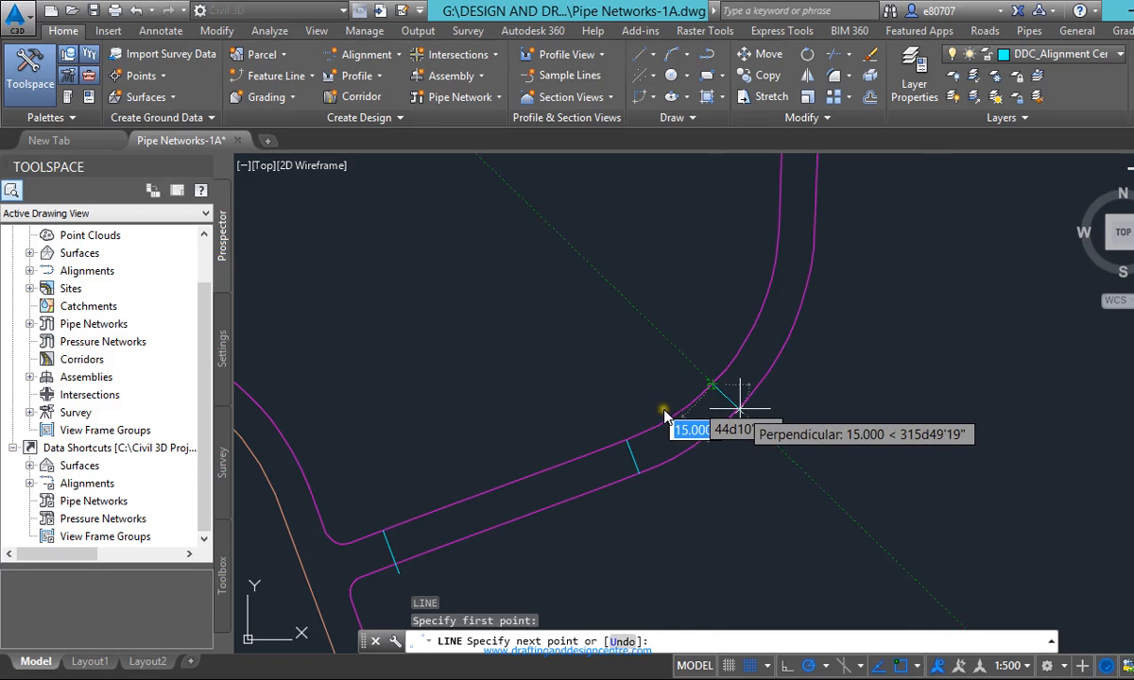
pyautogui.press('Escape')
# Draw a line across the access road at the northern end of the first bend, starting from its inner edge
pyautogui.scroll(2, 667, 412)
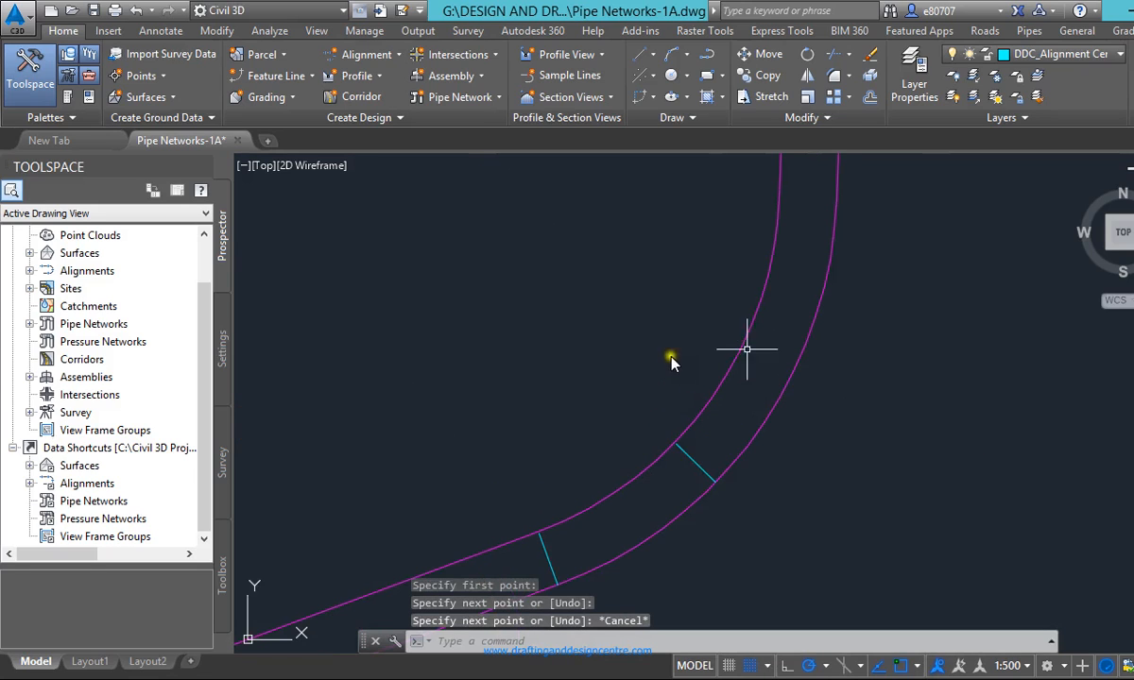
pyautogui.press('Return')
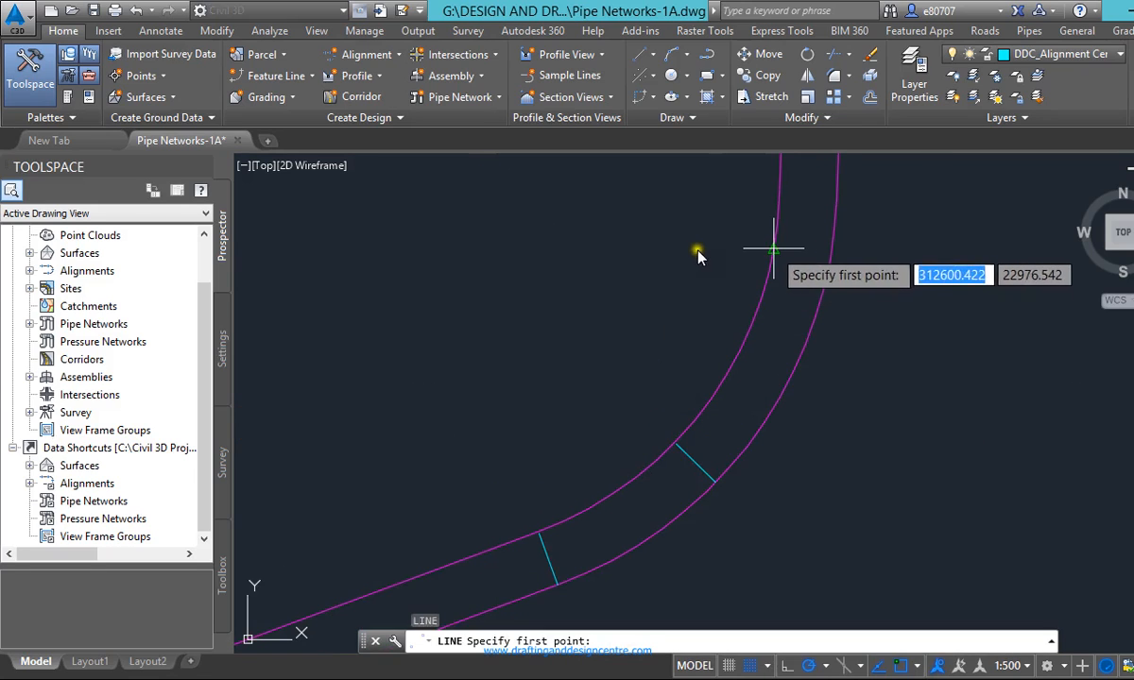
pyautogui.click(775, 249)
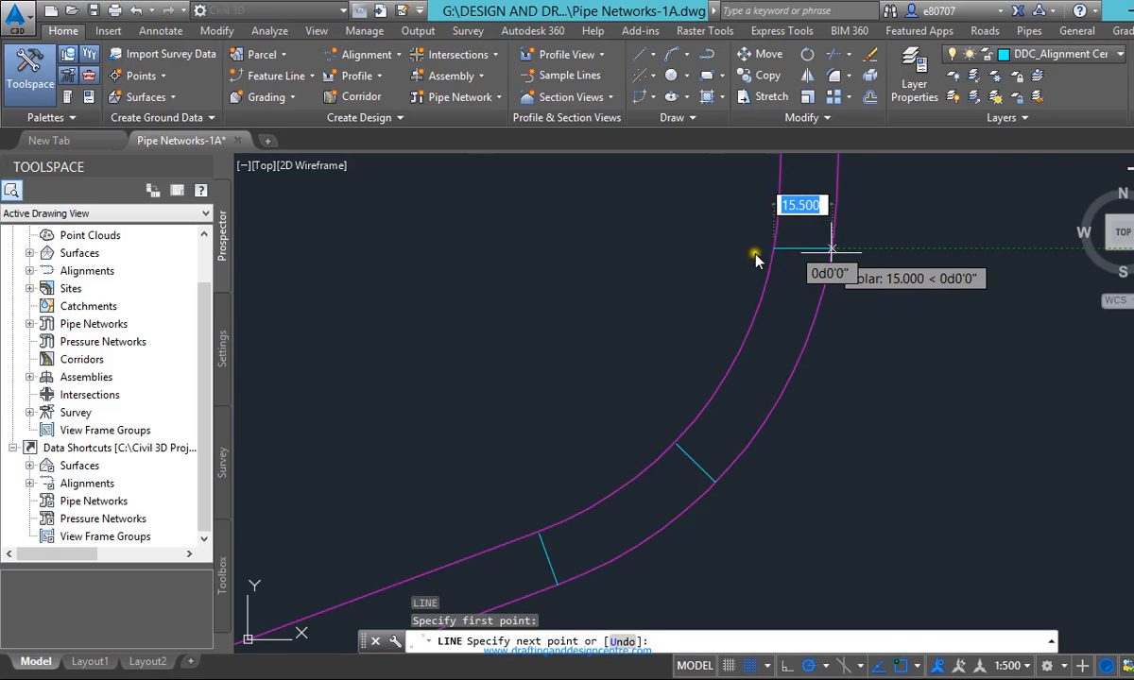
pyautogui.click(754, 257)
pyautogui.scroll(-3, 608, 435)
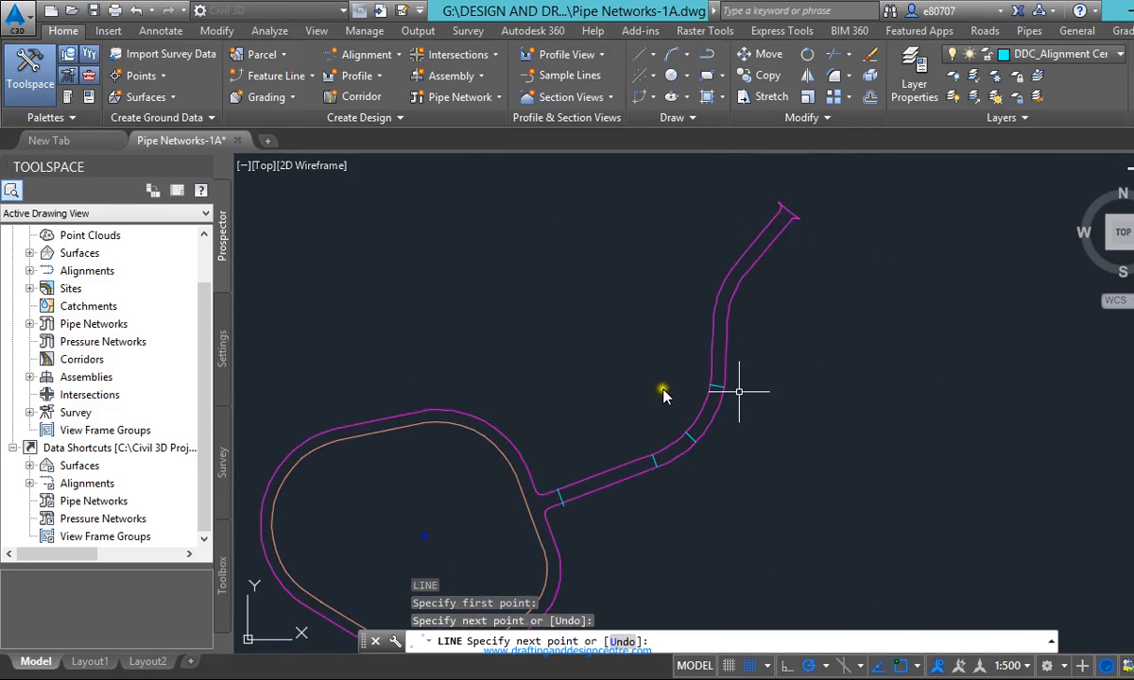
pyautogui.press('Return')
# Draw a line about 16 units long across the straight section between the two bends, starting from the western edge's midpoint
pyautogui.scroll(3, 621, 296)
pyautogui.press('Return')
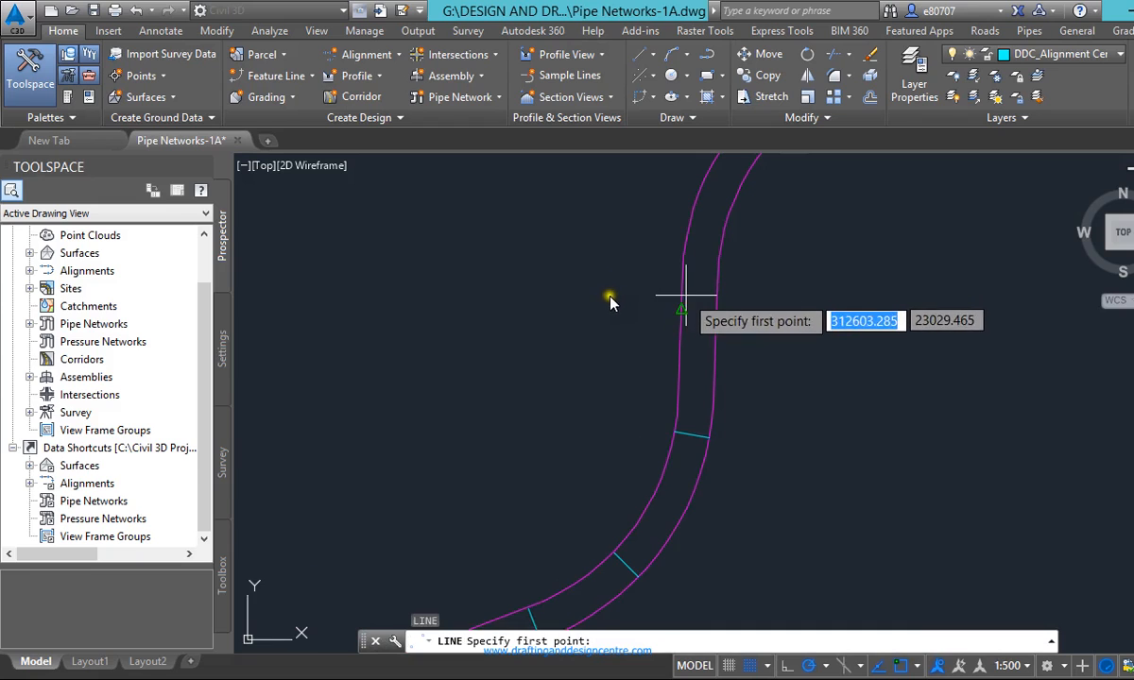
pyautogui.click(717, 310)
pyautogui.scroll(5, 639, 314)
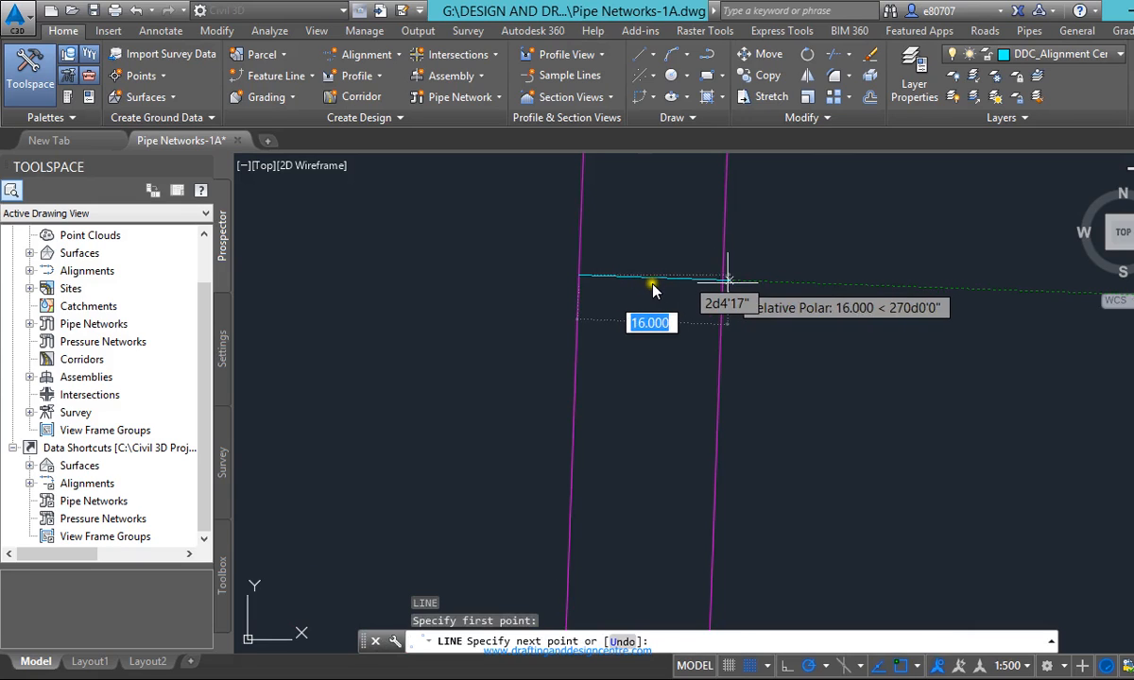
pyautogui.click(642, 285)
pyautogui.press('Return')
# Draw a line about 15 units long across the middle of the second bend, perpendicular to the road edges
pyautogui.scroll(-5, 654, 365)
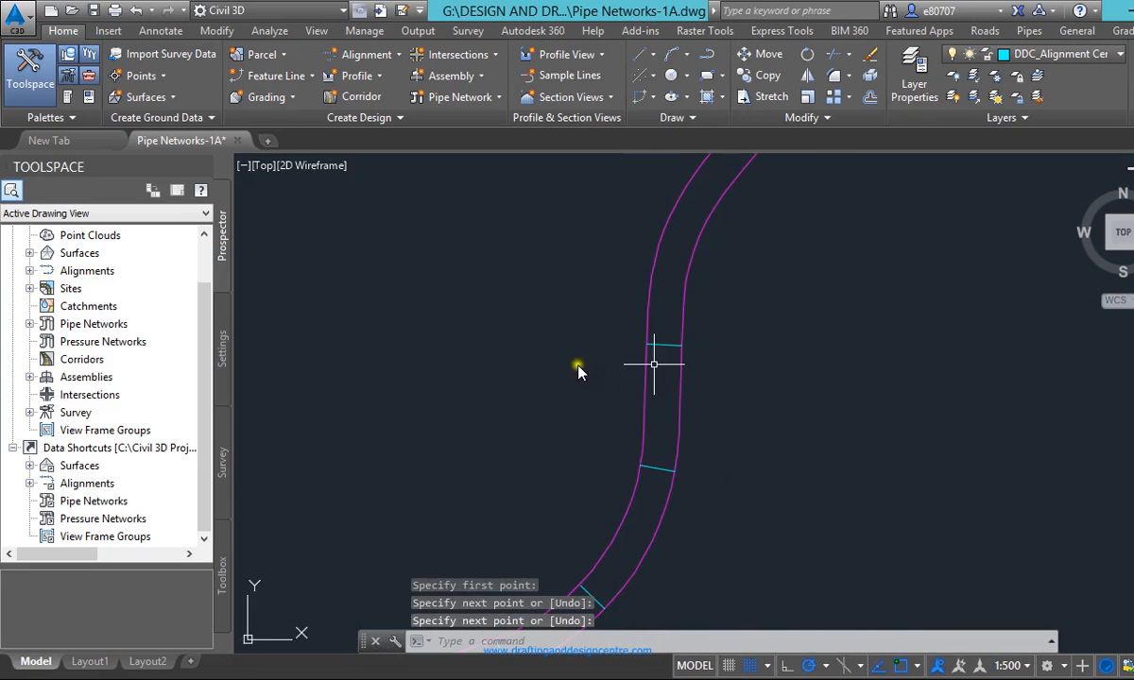
pyautogui.scroll(3, 673, 249)
pyautogui.press('Return')
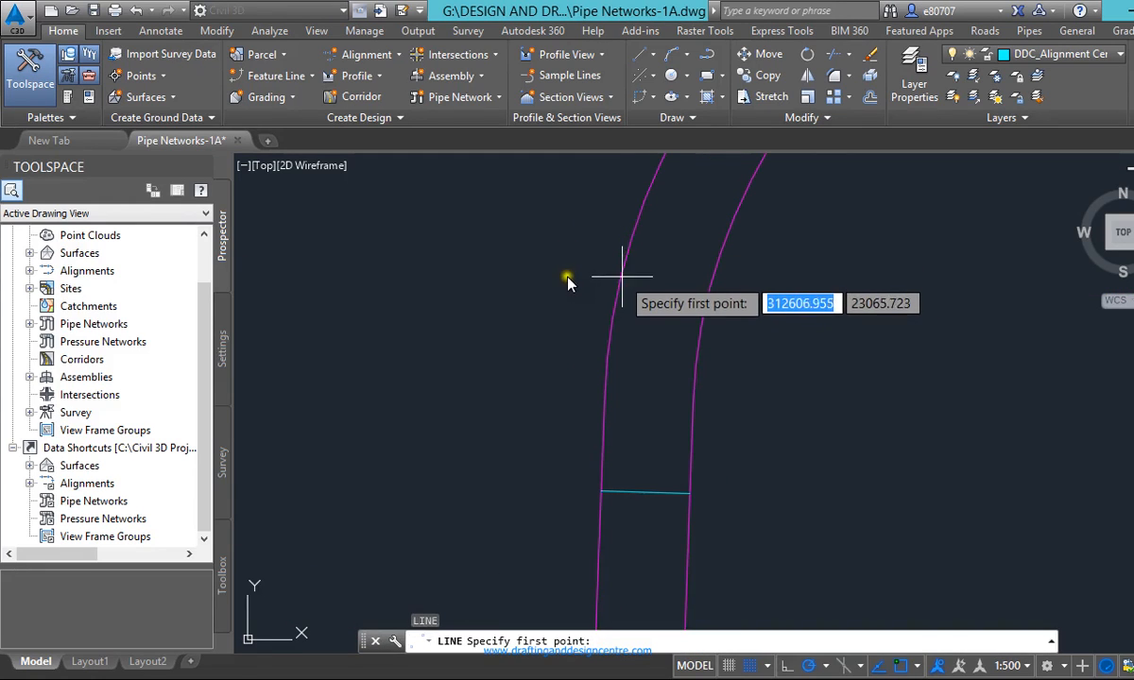
pyautogui.click(625, 258)
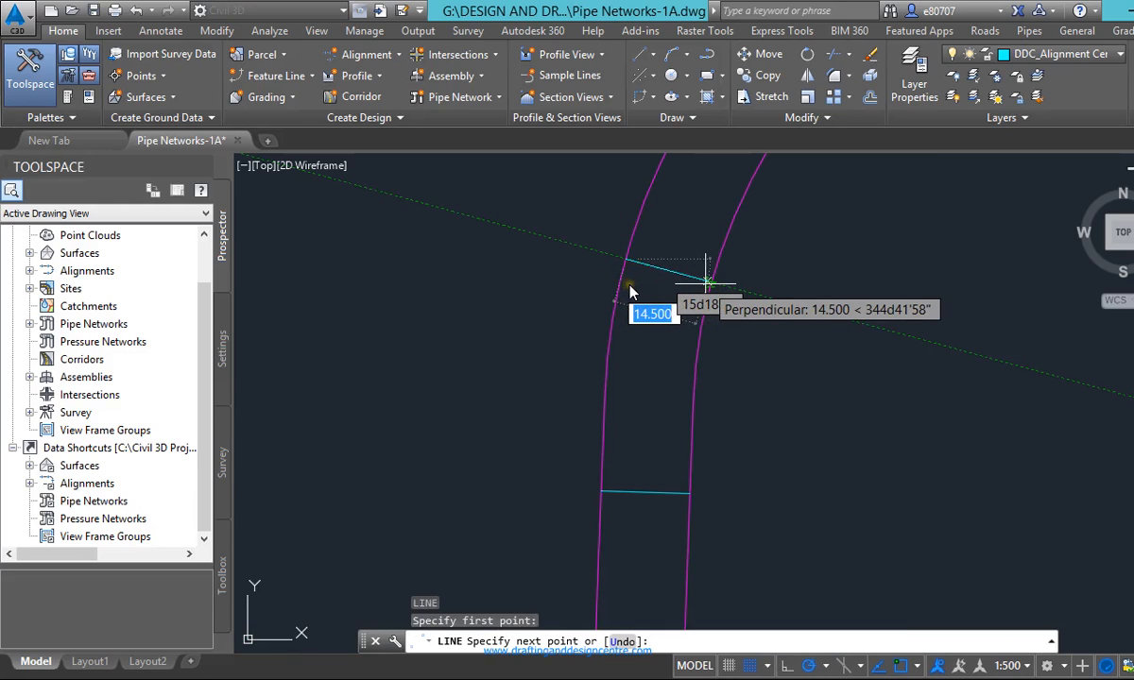
pyautogui.scroll(4, 630, 286)
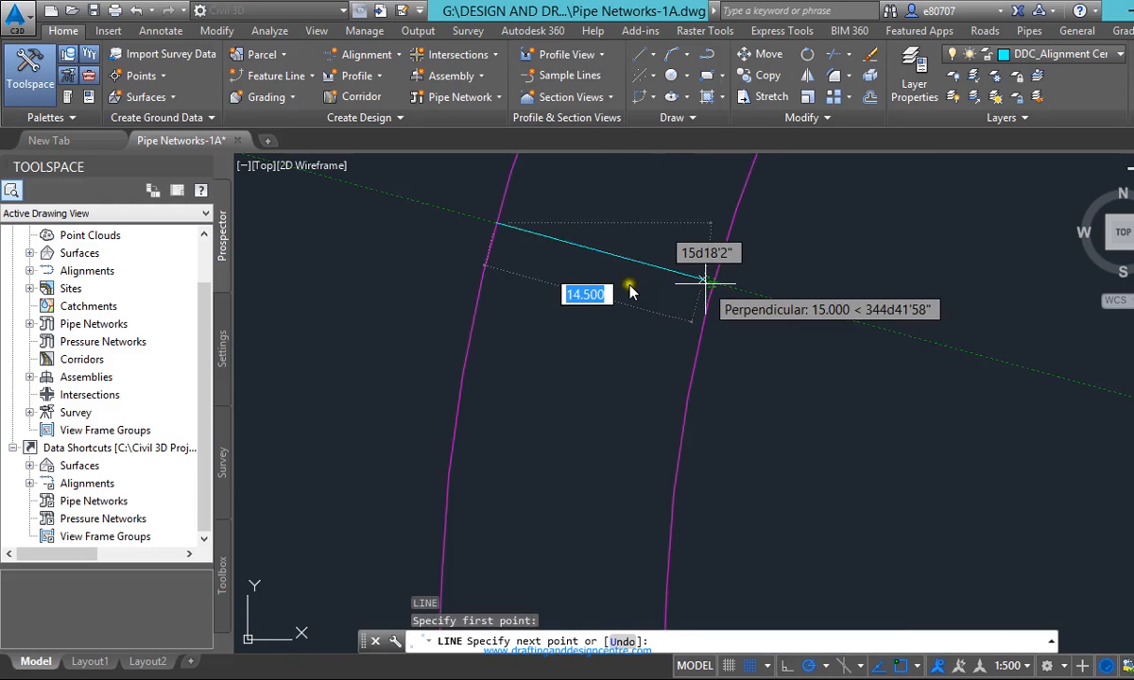
pyautogui.click(640, 292)
pyautogui.press('Return')
pyautogui.scroll(-5, 567, 378)
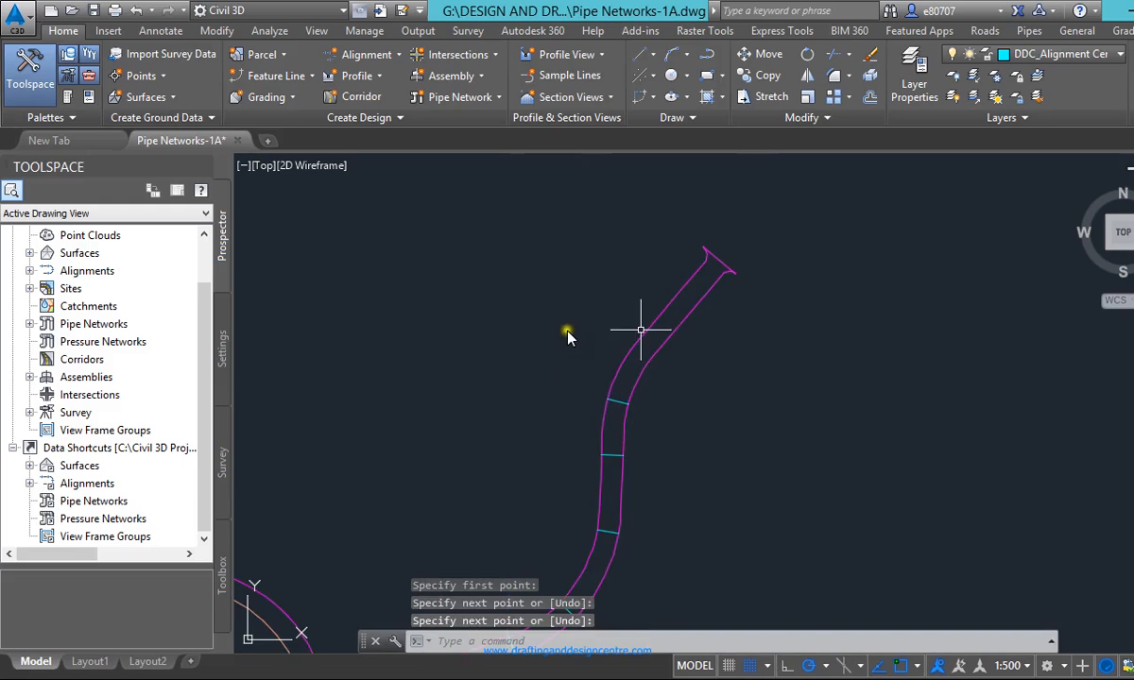
# Draw a line about 15.2 units long across the access road at the northern end of the second bend
pyautogui.press('Return')
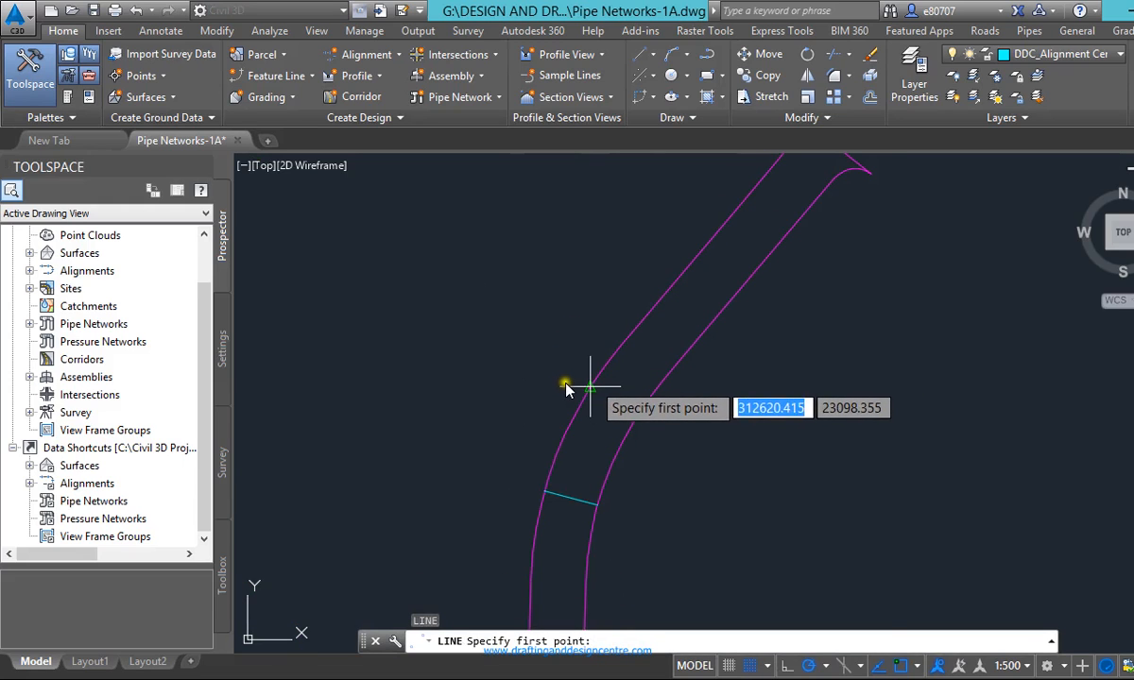
pyautogui.click(588, 389)
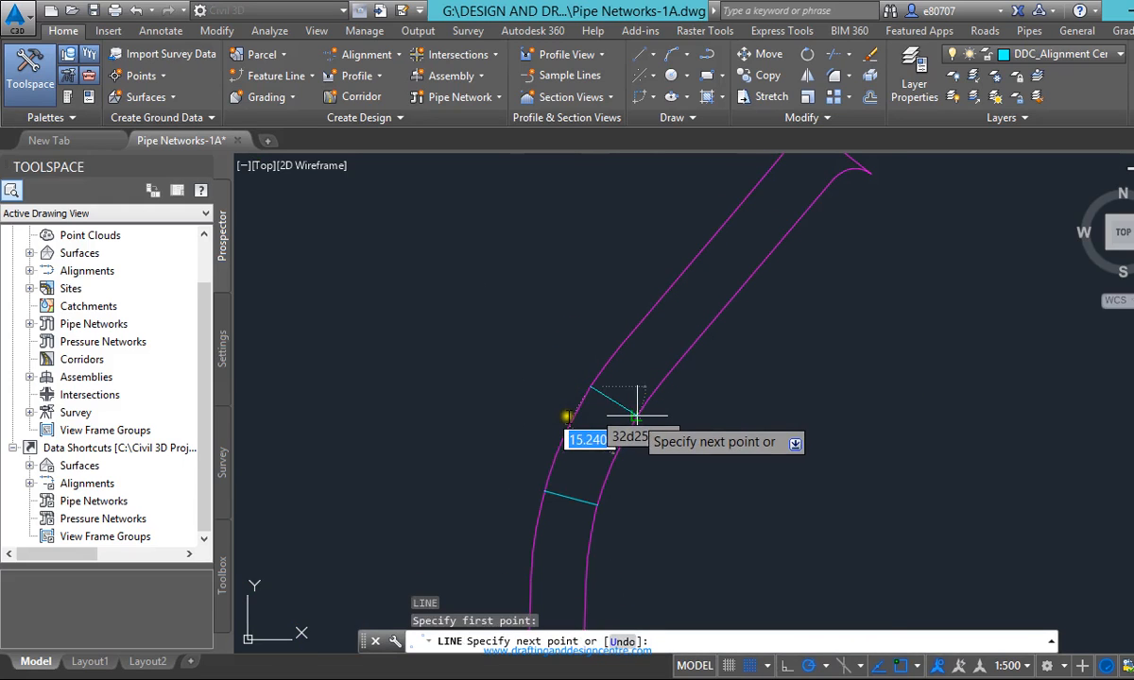
pyautogui.scroll(3, 629, 417)
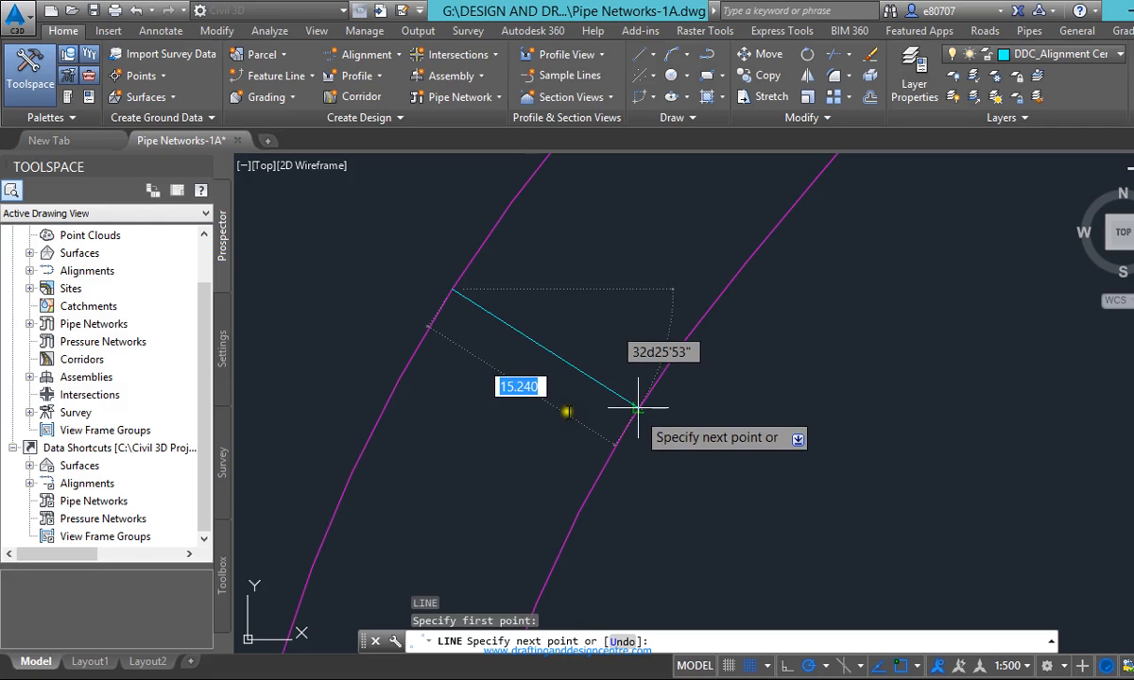
pyautogui.click(634, 414)
pyautogui.press('Return')
pyautogui.scroll(-7, 615, 337)
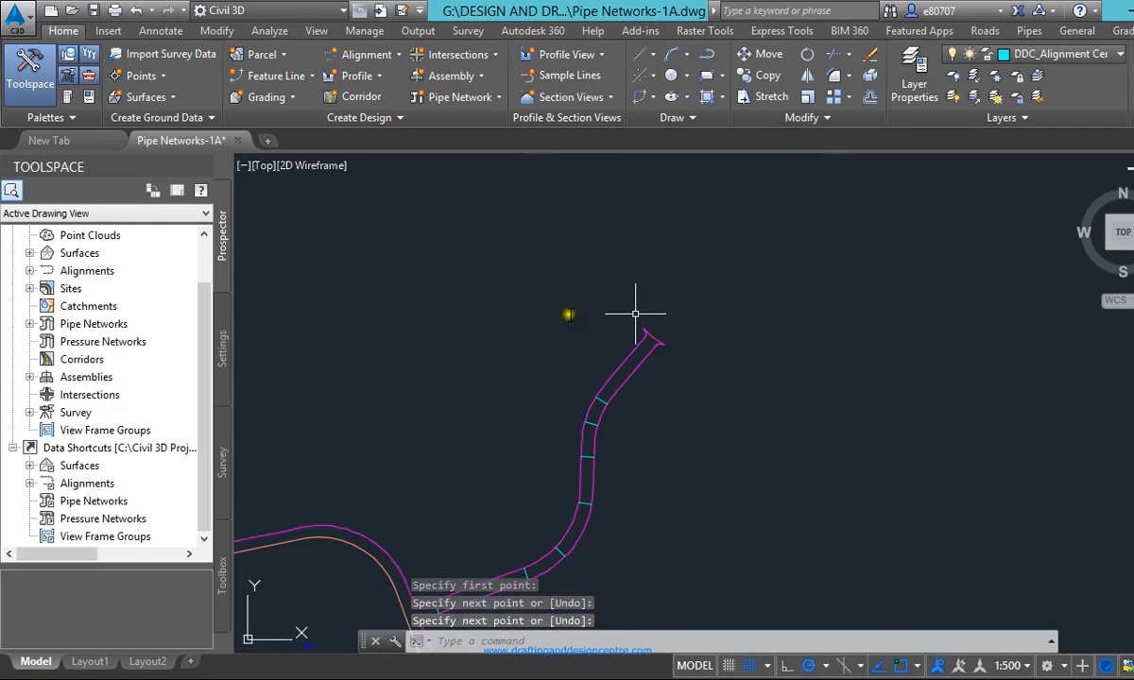
# Draw a line about 14.9 units long across the northern straight section, just before the flared road end
pyautogui.scroll(5, 635, 337)
pyautogui.press('space')
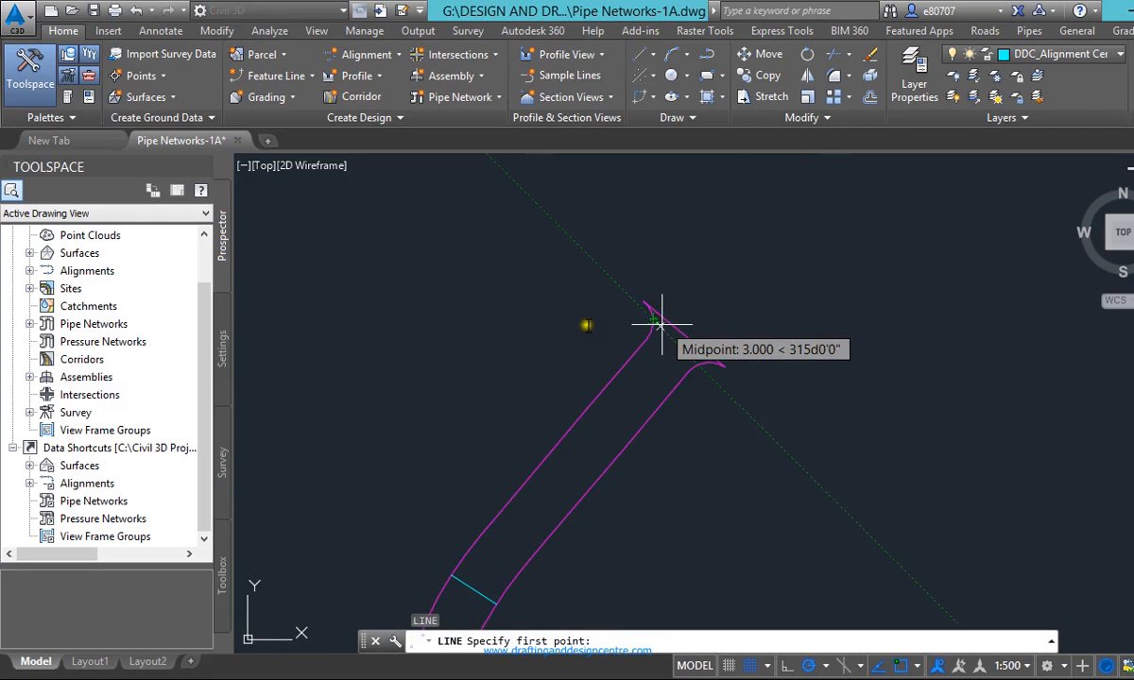
pyautogui.scroll(5, 647, 338)
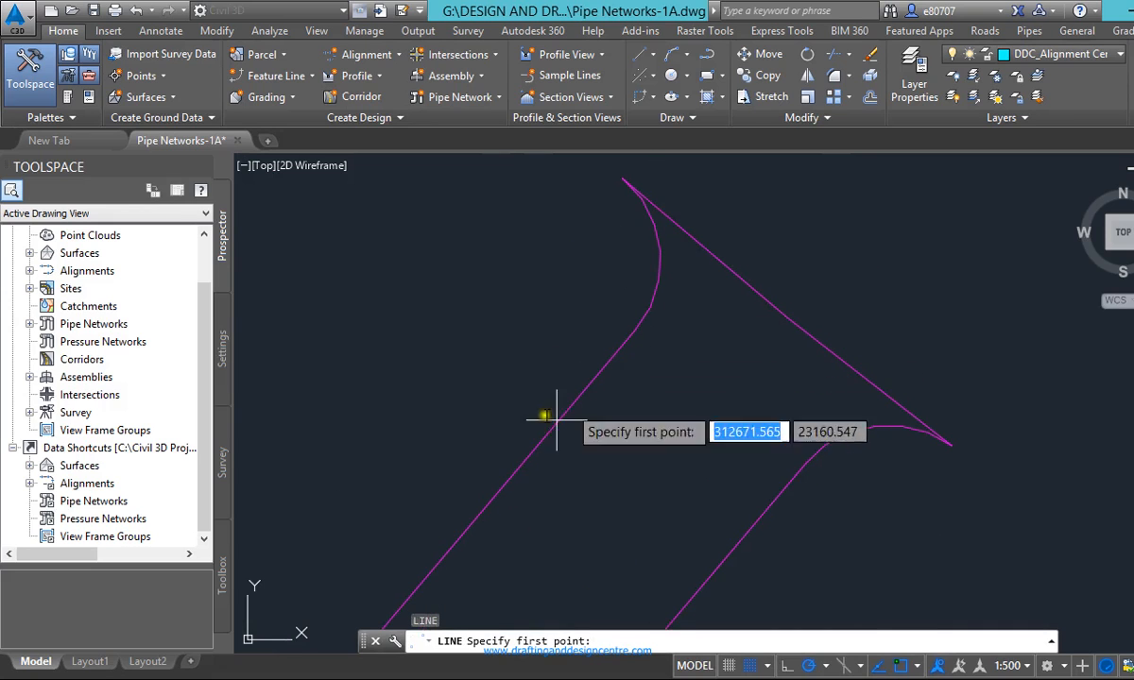
pyautogui.click(514, 467)
pyautogui.scroll(-4, 643, 451)
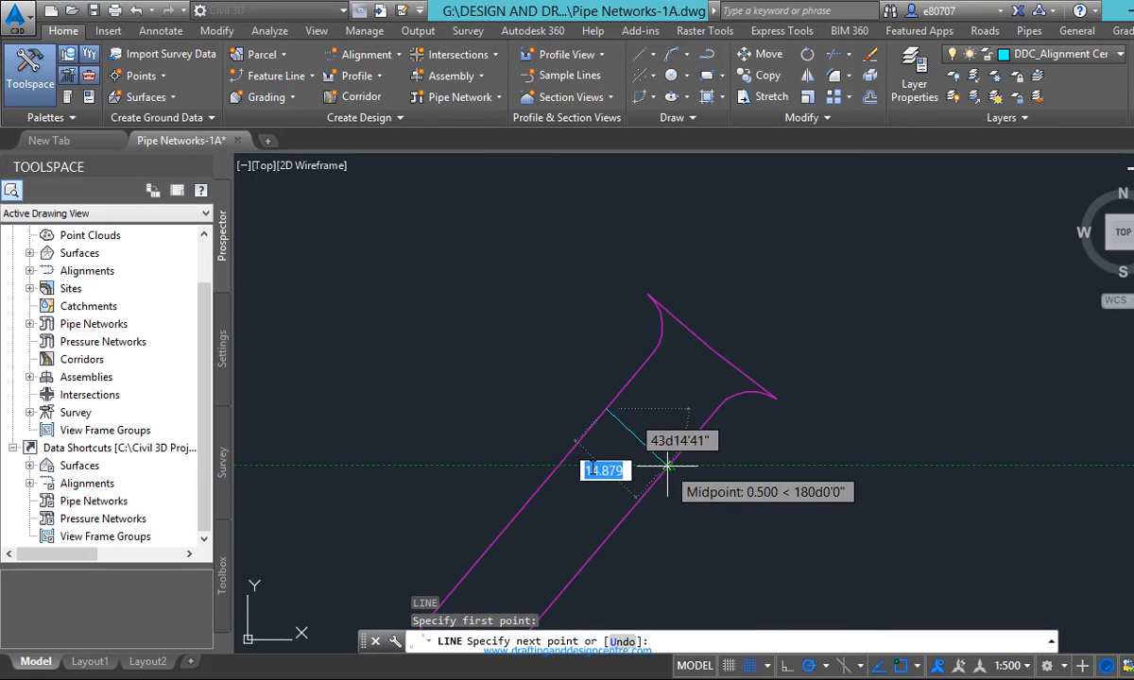
pyautogui.click(668, 466)
pyautogui.press('Return')
pyautogui.scroll(-6, 727, 314)
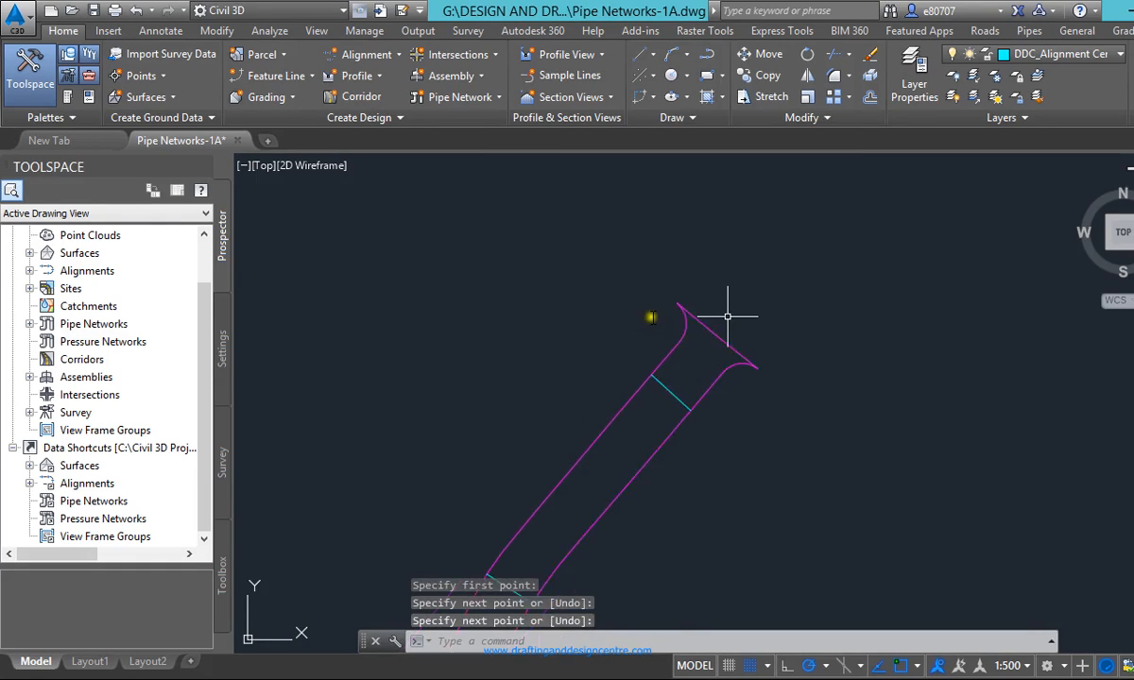
# Draw a polyline about 110 units long between the midpoints of the two cross lines on the access road's southern straight section
pyautogui.moveTo(606, 538); pyautogui.dragTo(606, 430, button='middle')
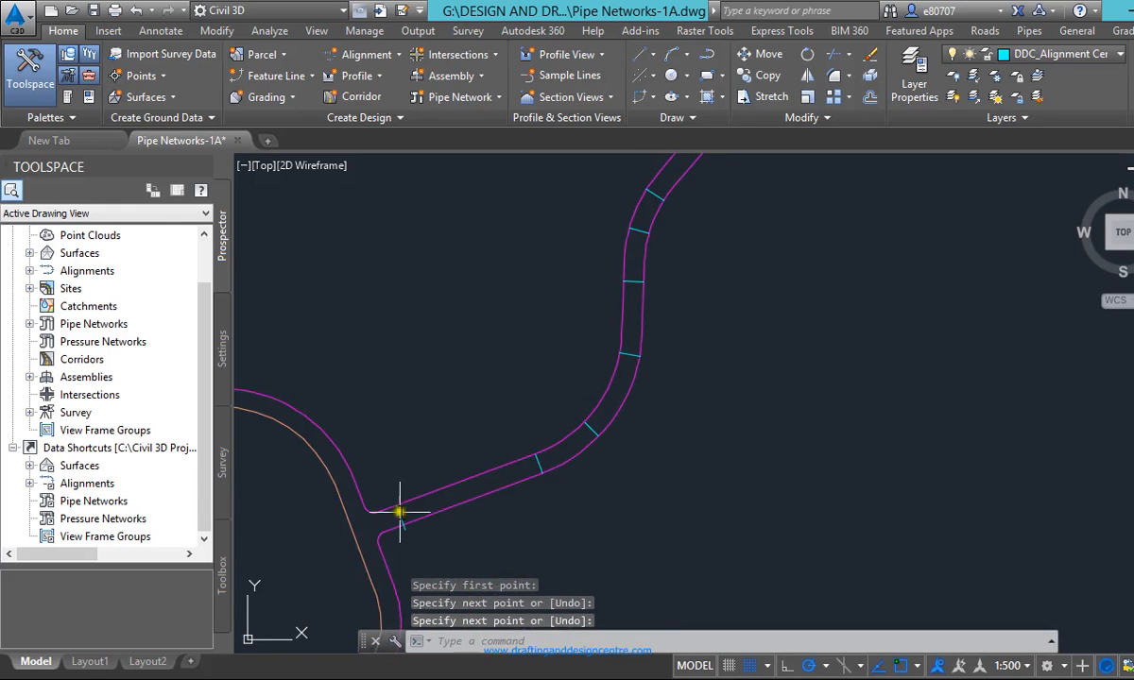
pyautogui.scroll(5, 400, 515)
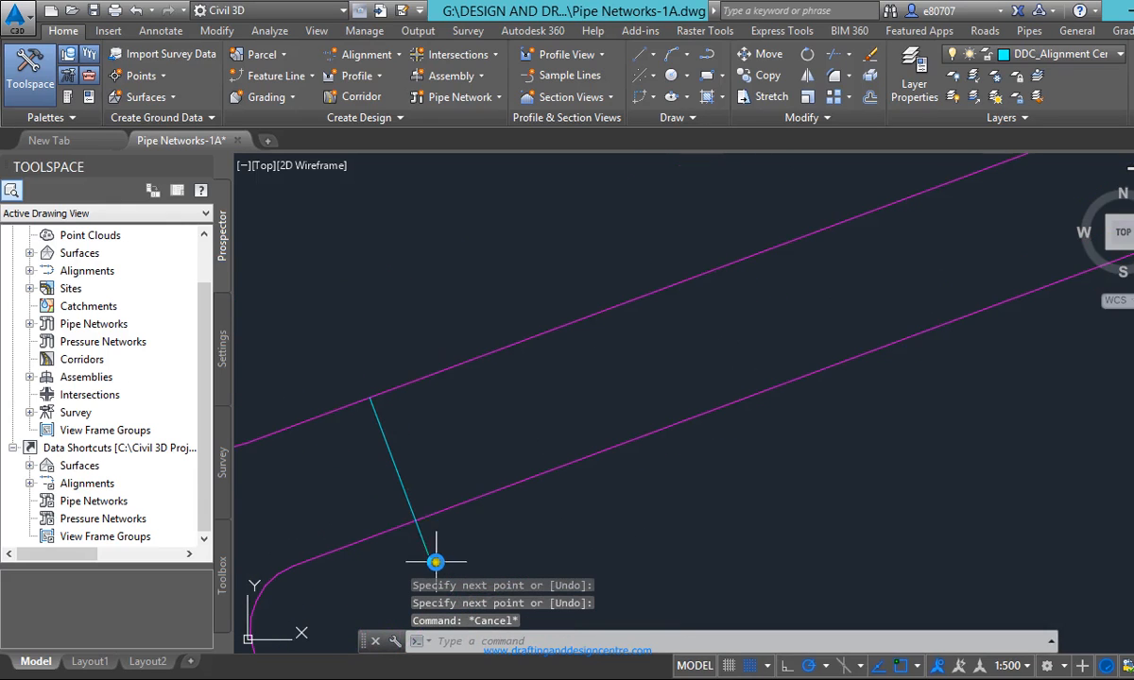
pyautogui.write('plin')
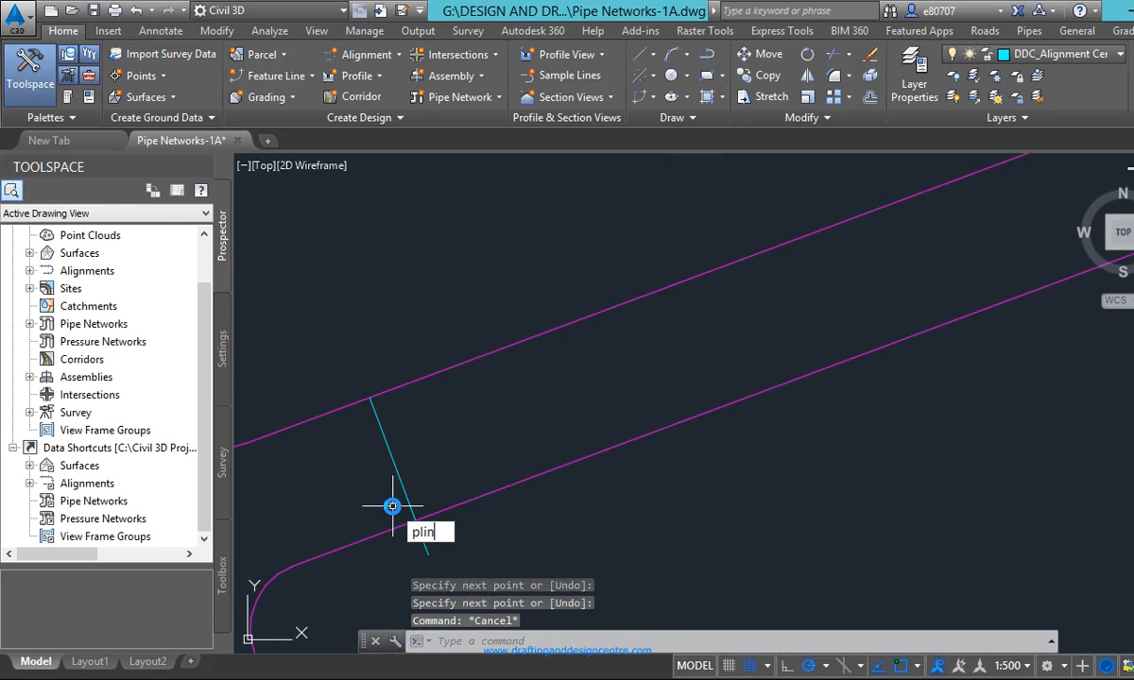
pyautogui.write('e')
pyautogui.press('Return')
pyautogui.scroll(-2, 395, 506)
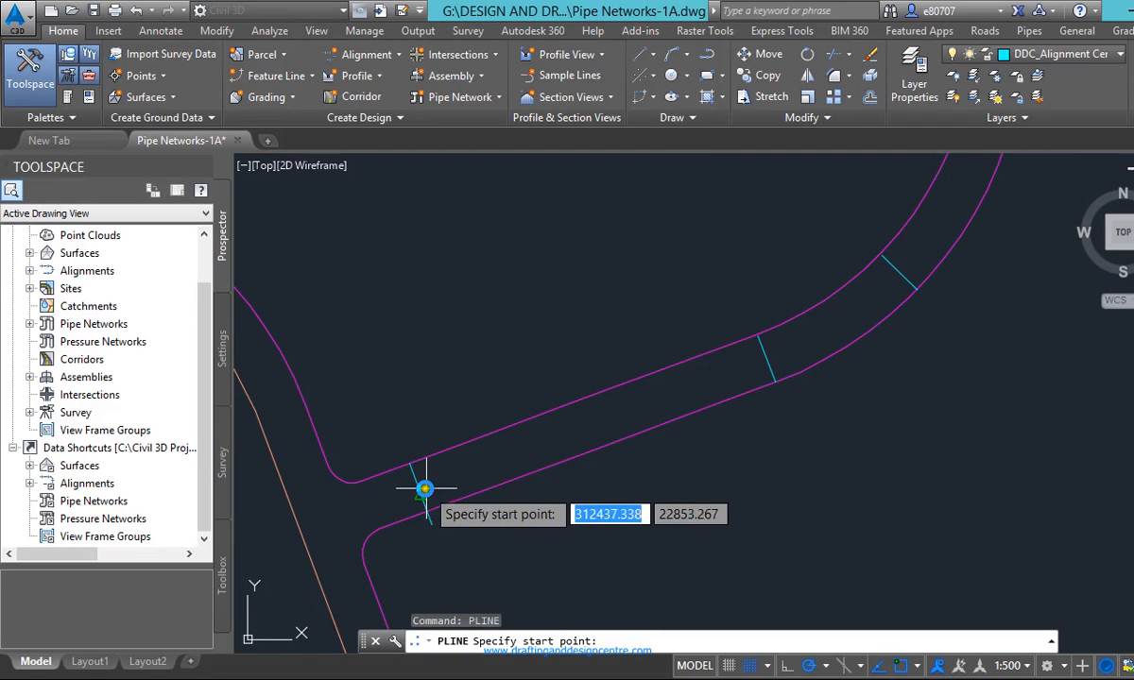
pyautogui.click(420, 493)
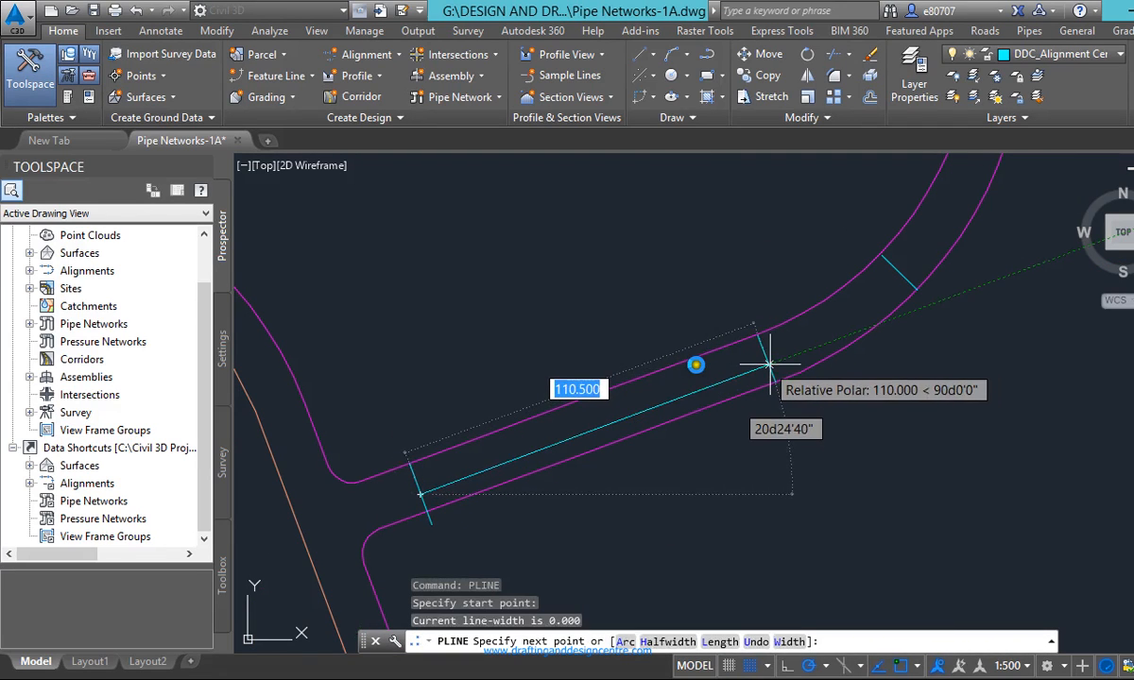
pyautogui.scroll(4, 767, 360)
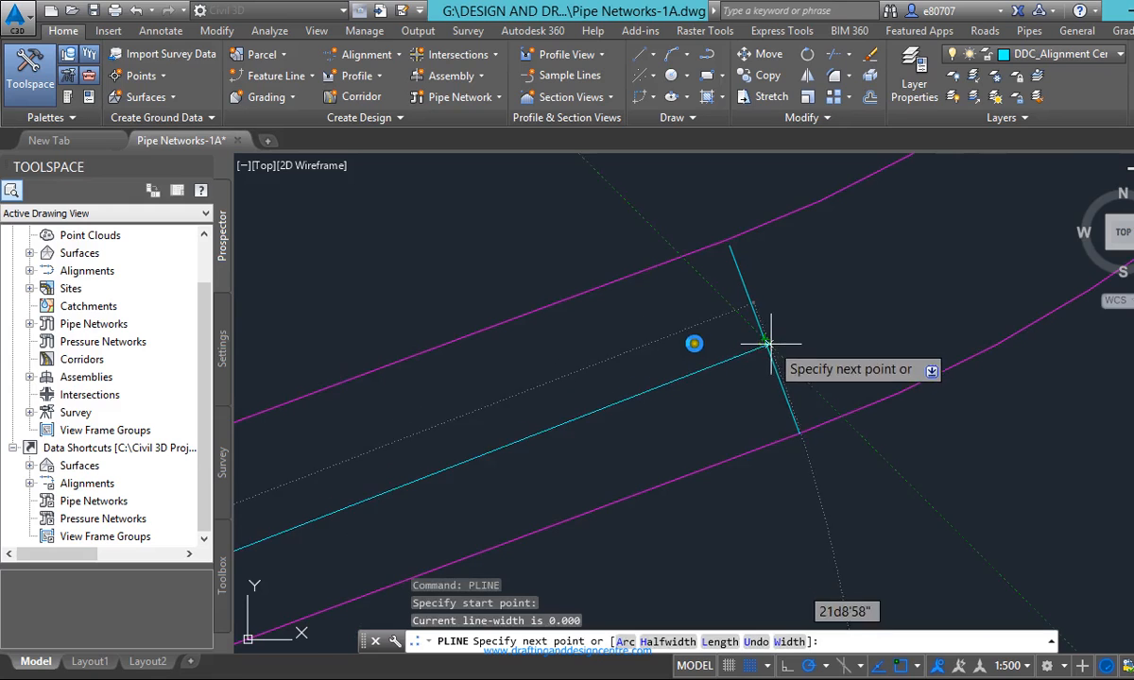
pyautogui.click(767, 338)
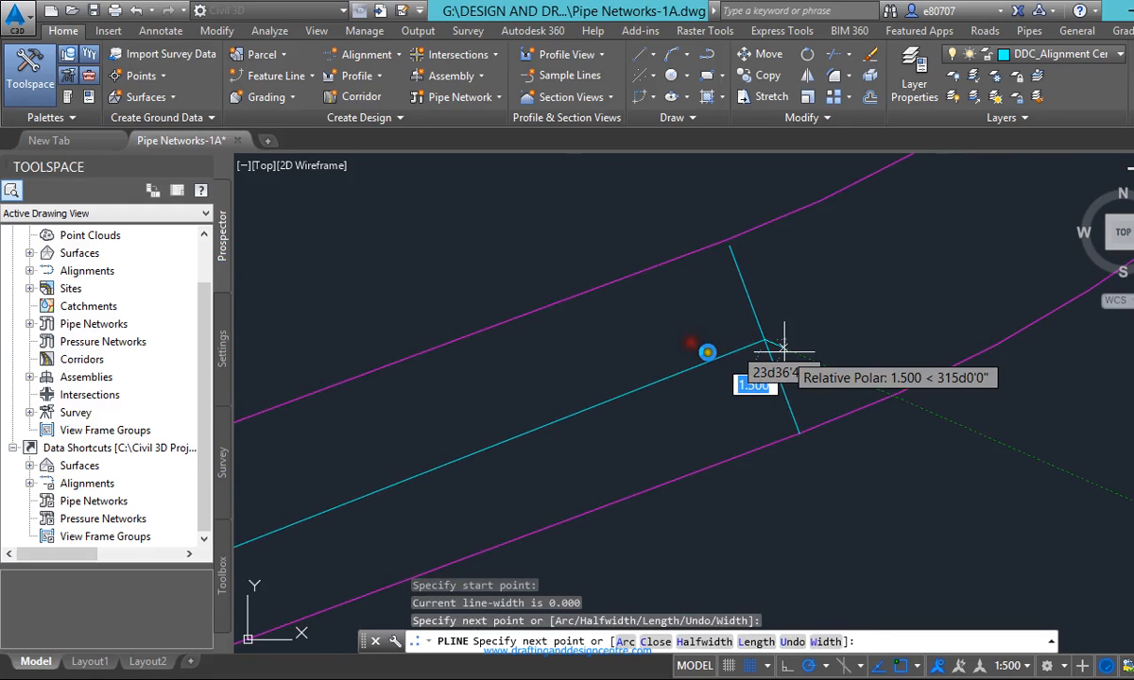
pyautogui.press('Escape')
pyautogui.scroll(-3, 690, 477)
pyautogui.scroll(-2, 653, 479)
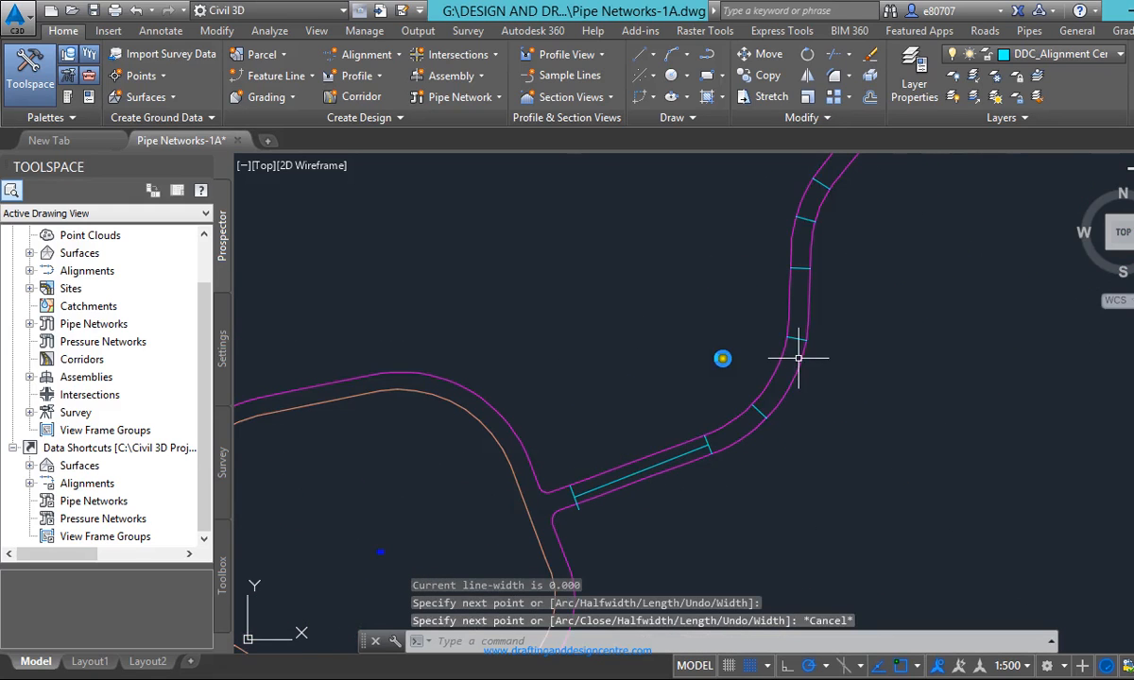
# Draw a 3-point arc along the first bend through the midpoints of its three cross lines, starting at the polyline's end
pyautogui.scroll(4, 799, 358)
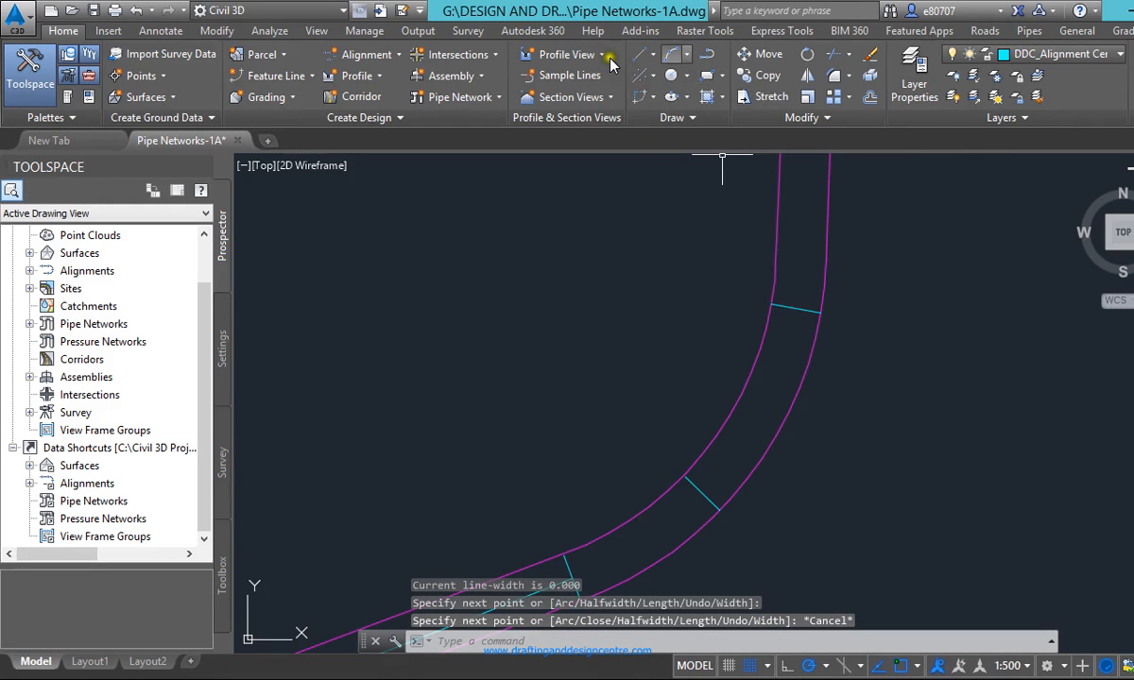
pyautogui.click(687, 54)
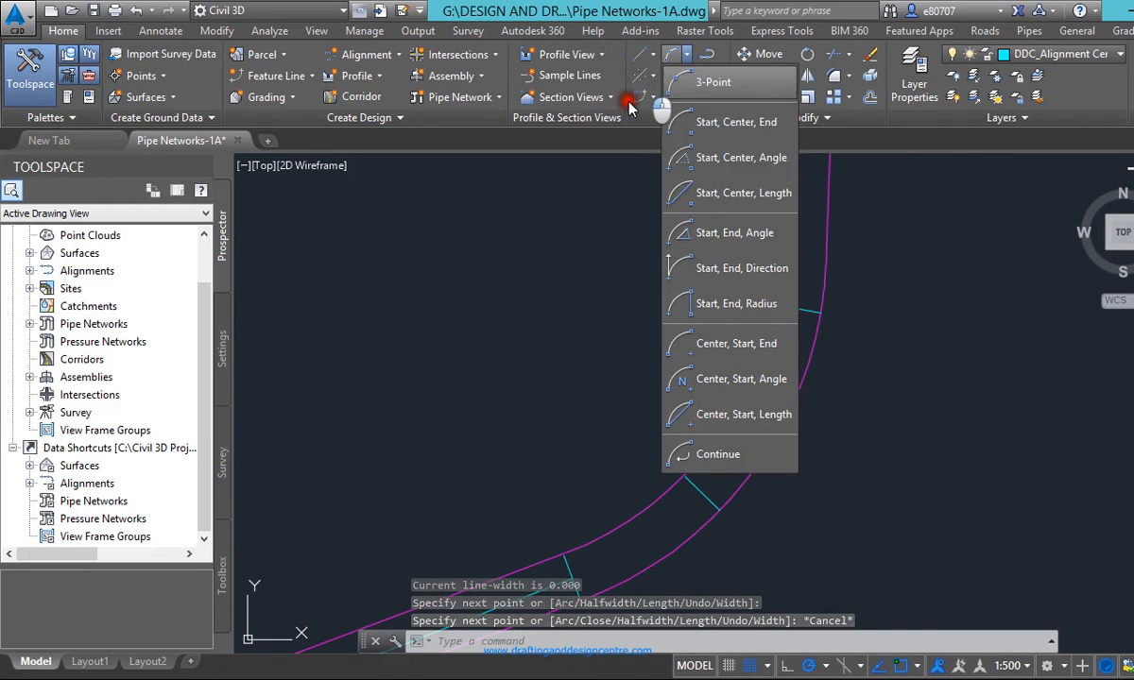
pyautogui.click(713, 82)
pyautogui.scroll(5, 567, 474)
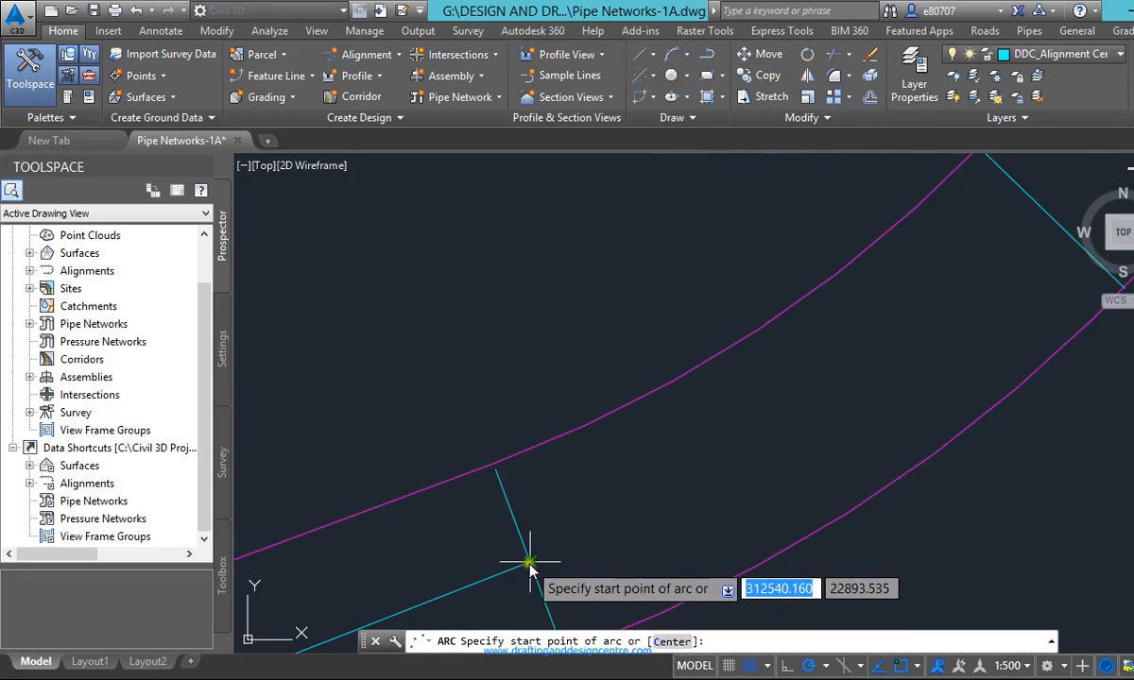
pyautogui.click(530, 564)
pyautogui.scroll(-3, 587, 435)
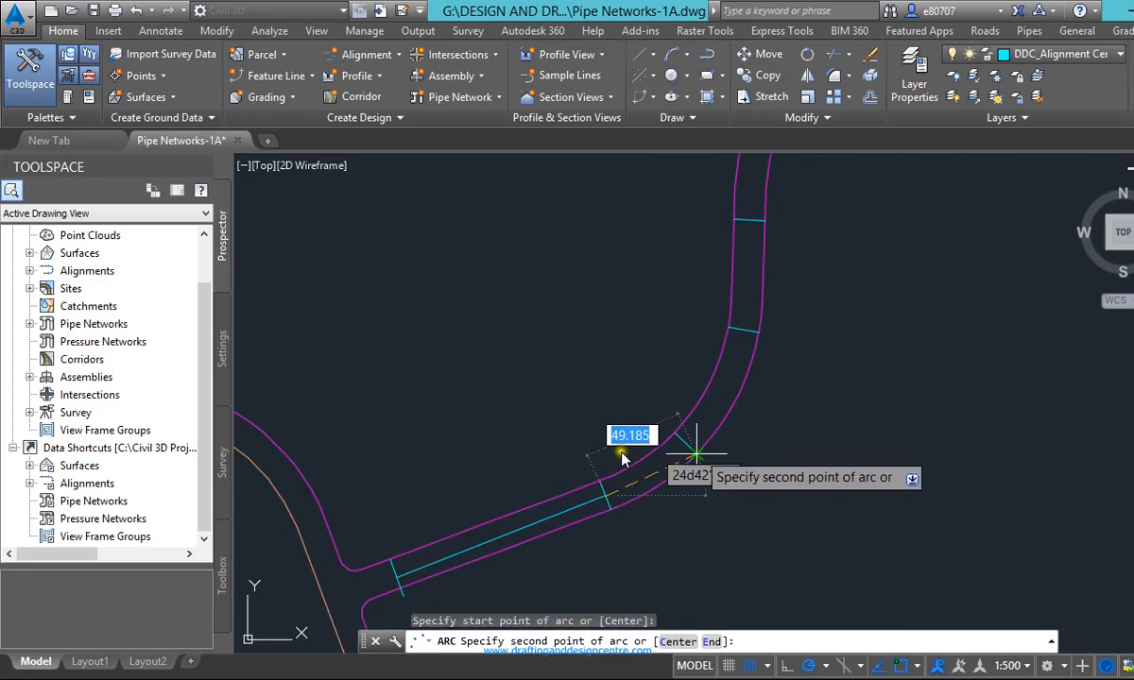
pyautogui.click(612, 446)
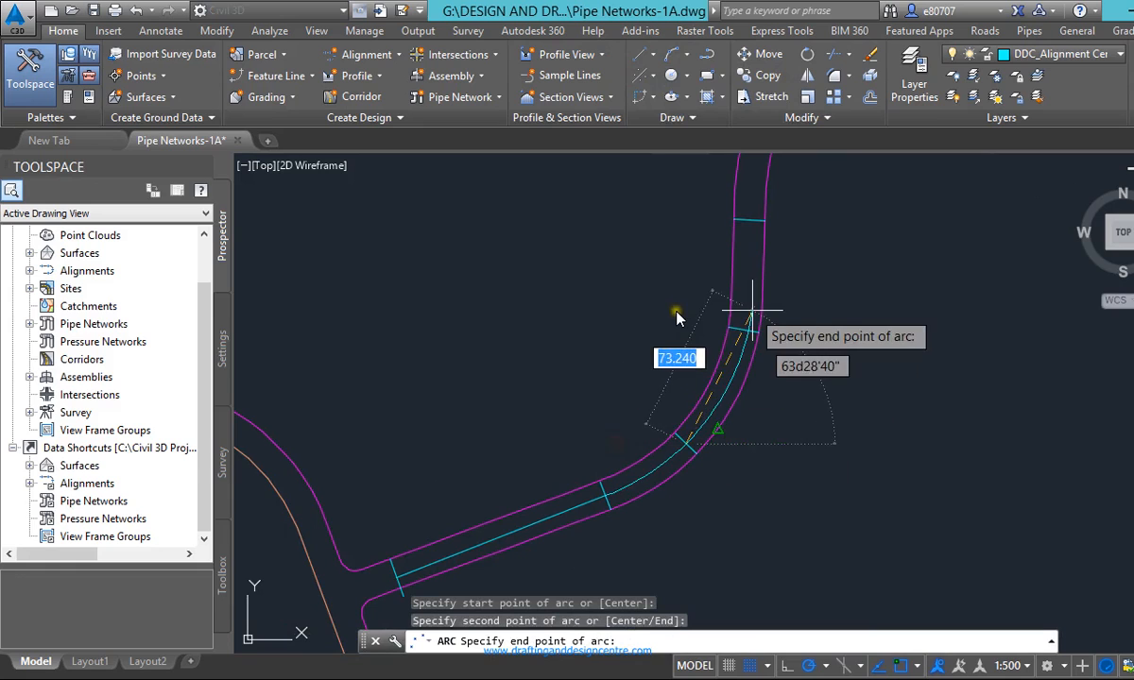
pyautogui.click(744, 331)
pyautogui.scroll(-3, 792, 423)
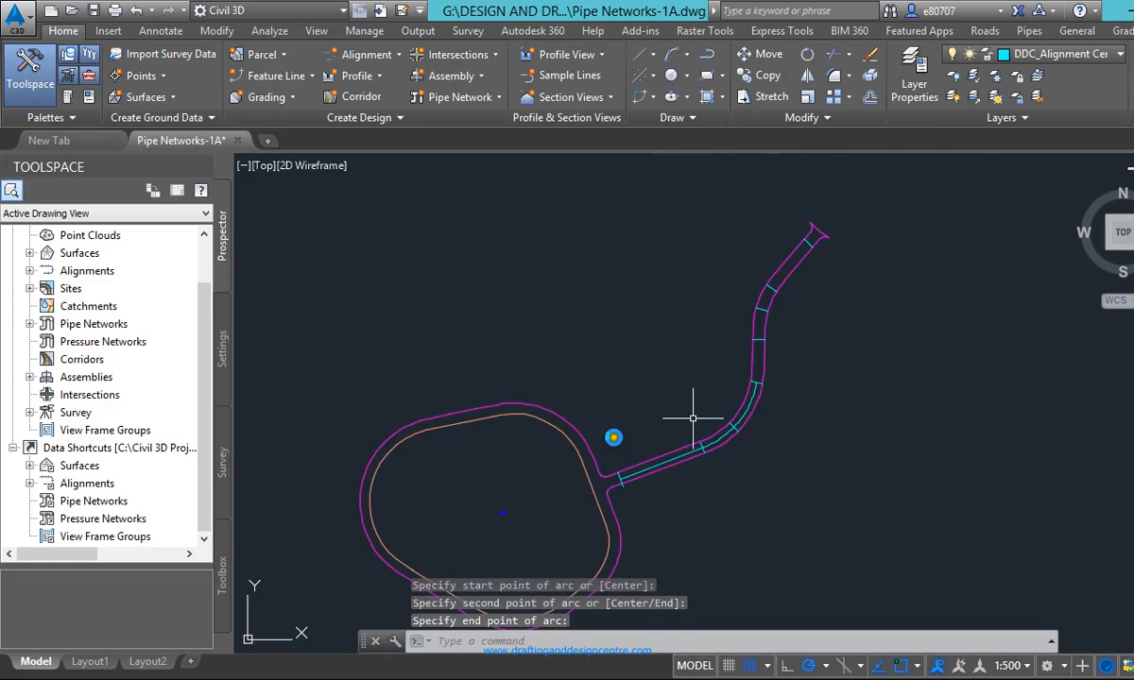
# Draw a 3-point arc along the second bend through the midpoints of its three cross lines, from south to north
pyautogui.scroll(3, 844, 288)
pyautogui.scroll(-2, 732, 375)
pyautogui.scroll(3, 767, 367)
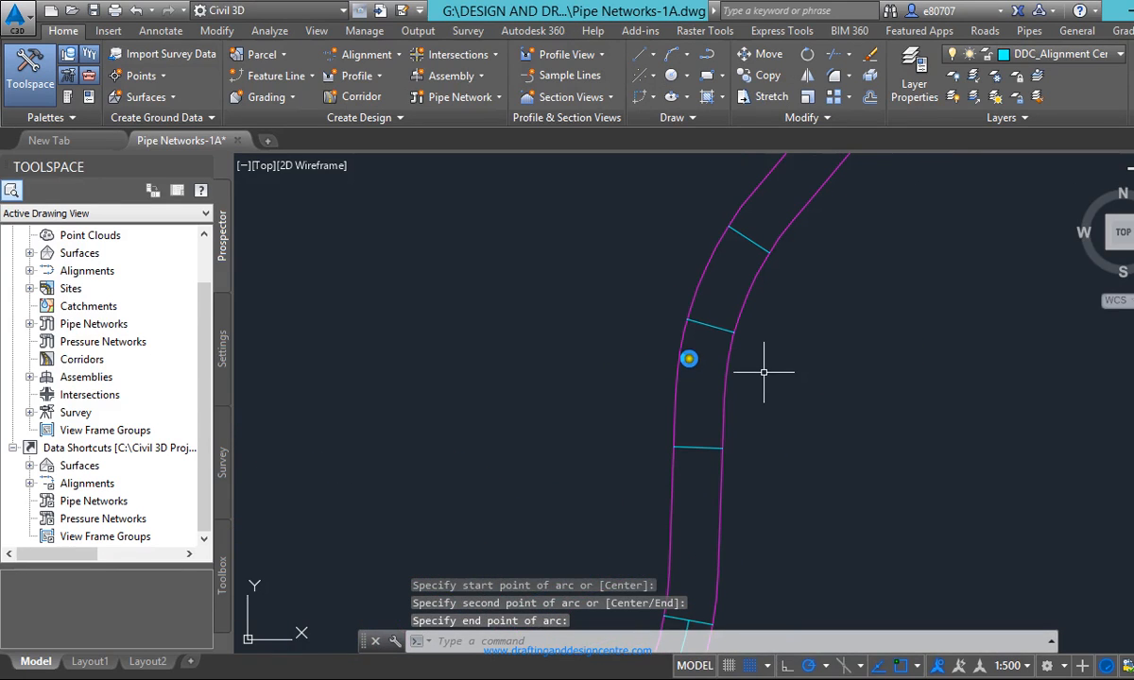
pyautogui.press('Return')
pyautogui.scroll(2, 690, 456)
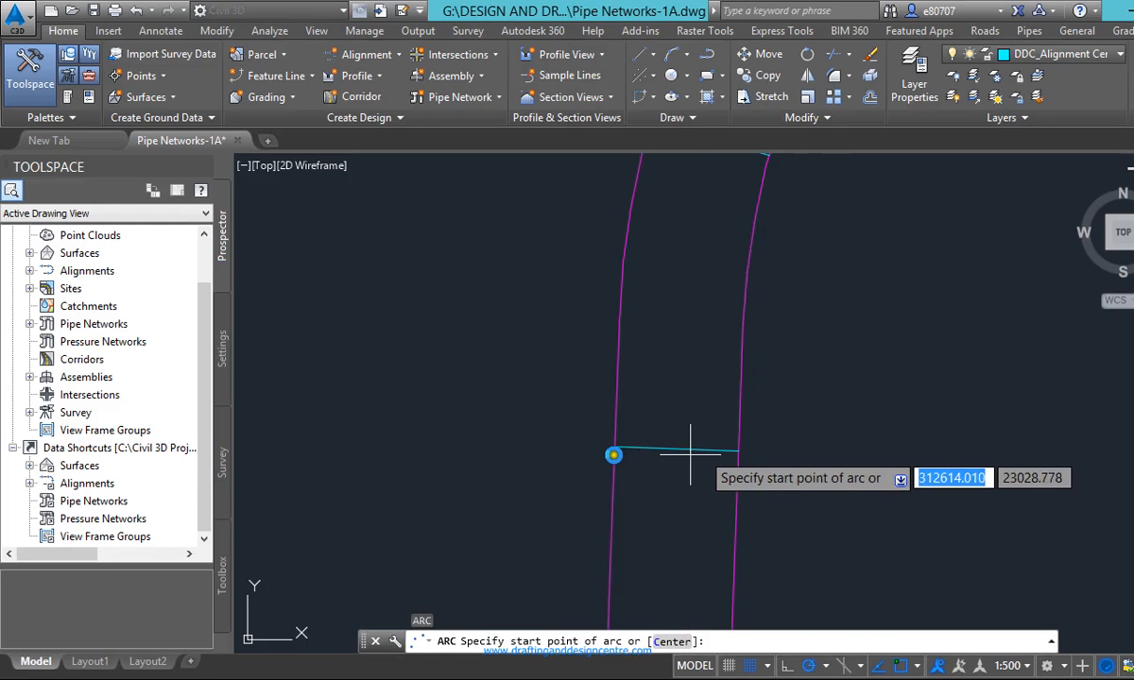
pyautogui.click(678, 447)
pyautogui.scroll(-4, 666, 436)
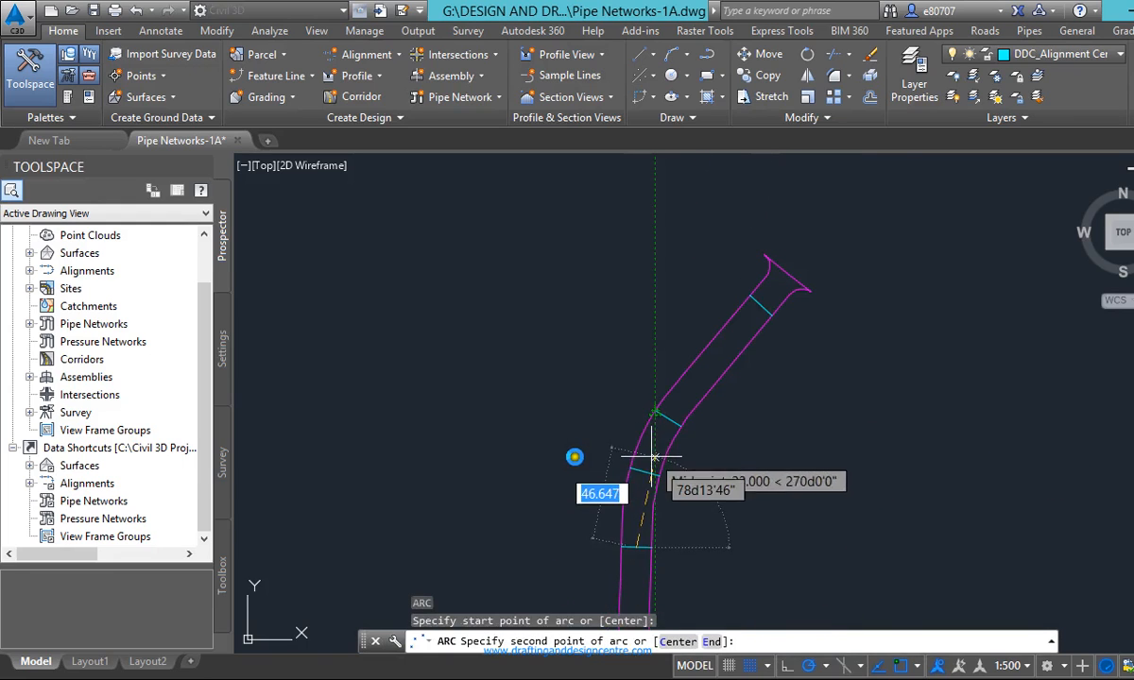
pyautogui.scroll(3, 654, 458)
pyautogui.click(589, 534)
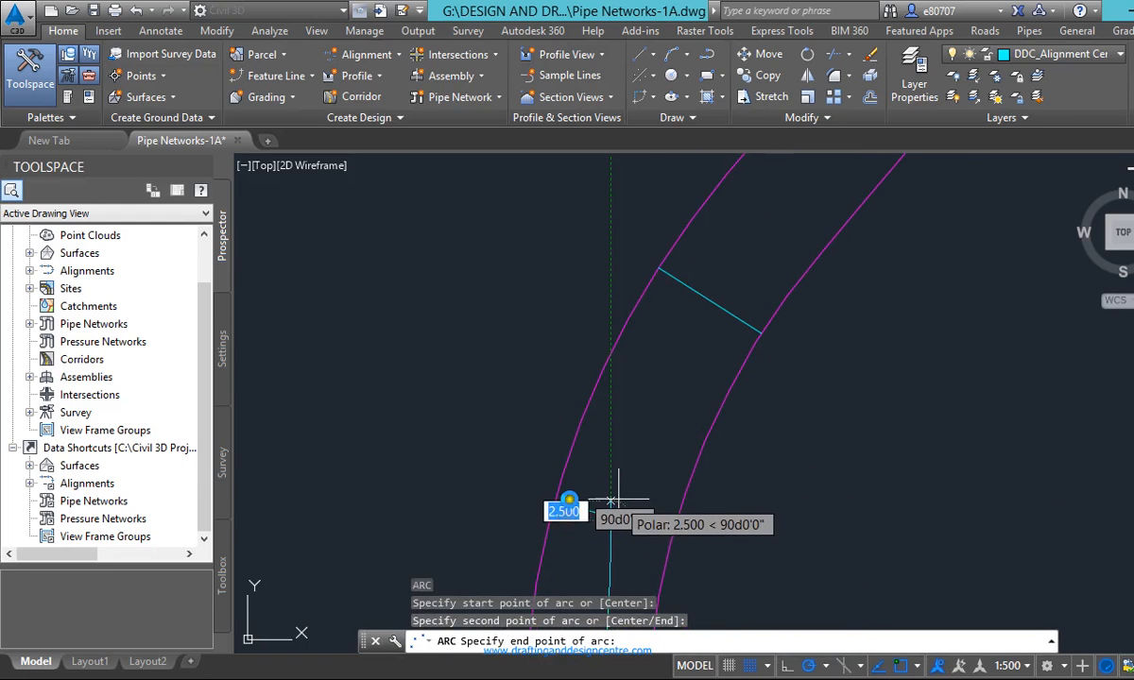
pyautogui.click(709, 302)
pyautogui.press('Return')
pyautogui.scroll(-5, 524, 502)
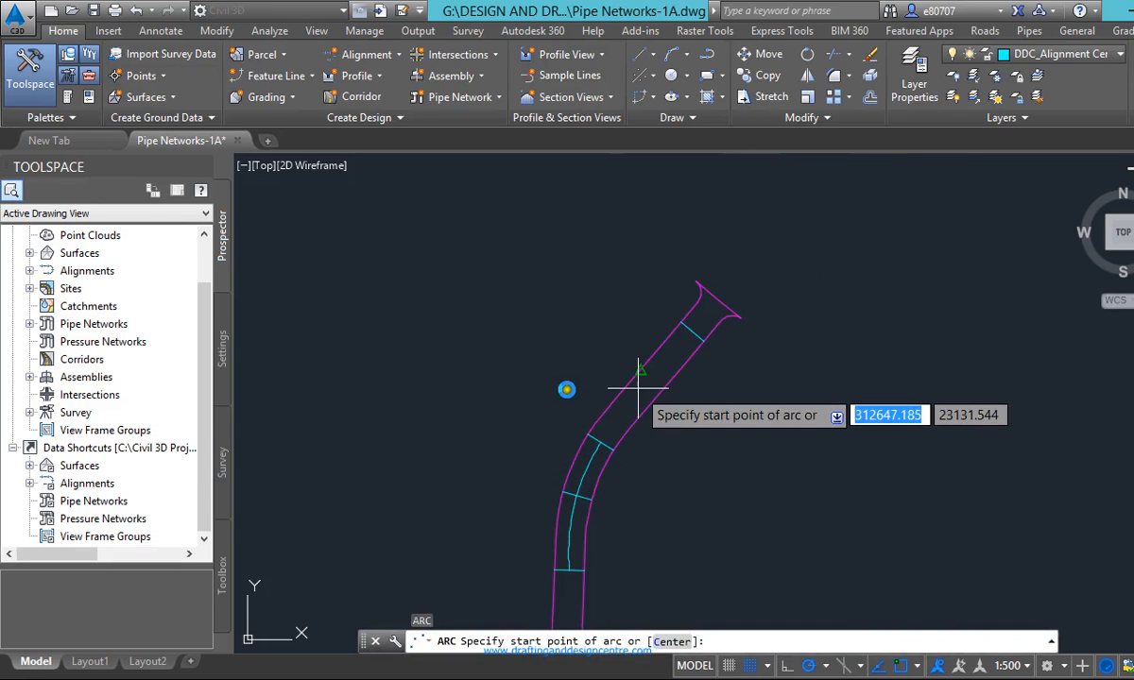
pyautogui.press('Return')
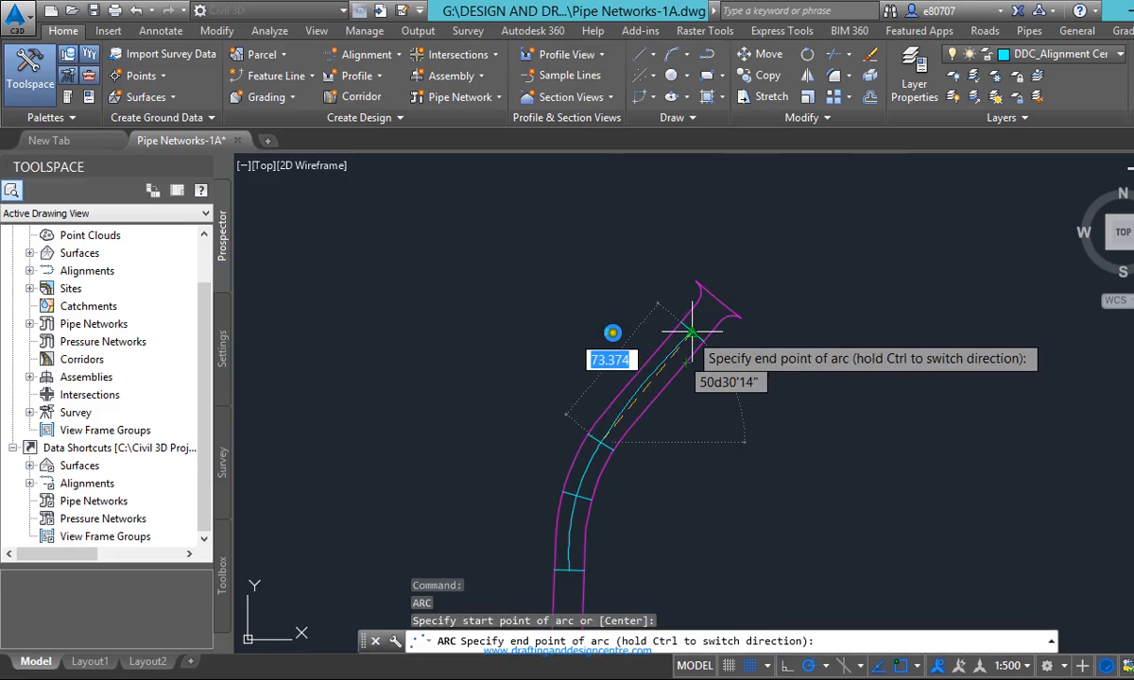
pyautogui.press('Escape')
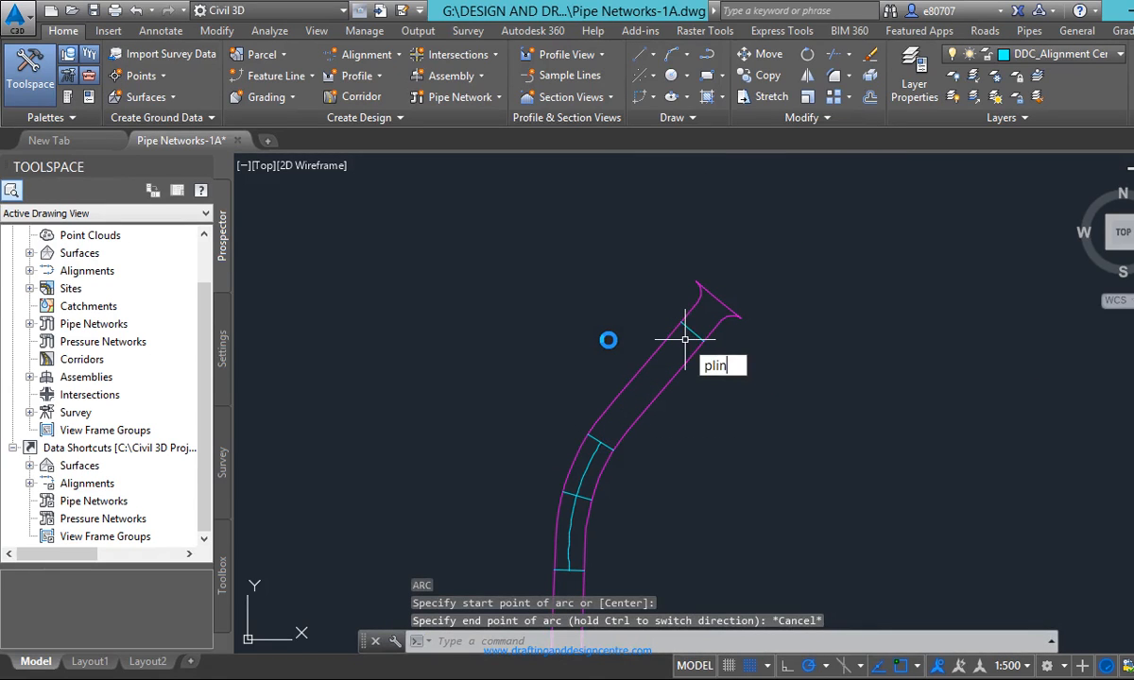
# Draw a polyline along the northern straight section, from the end of the second bend's arc to the middle of the flared road end
pyautogui.press('Return')
pyautogui.scroll(3, 577, 475)
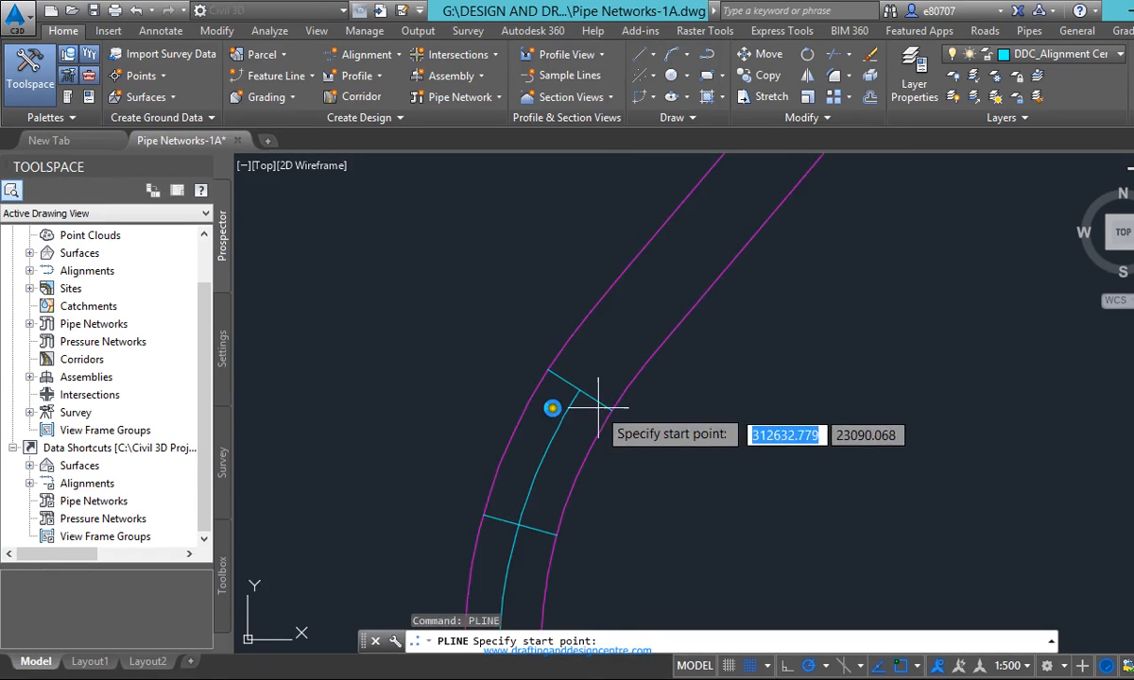
pyautogui.click(571, 391)
pyautogui.scroll(-3, 443, 620)
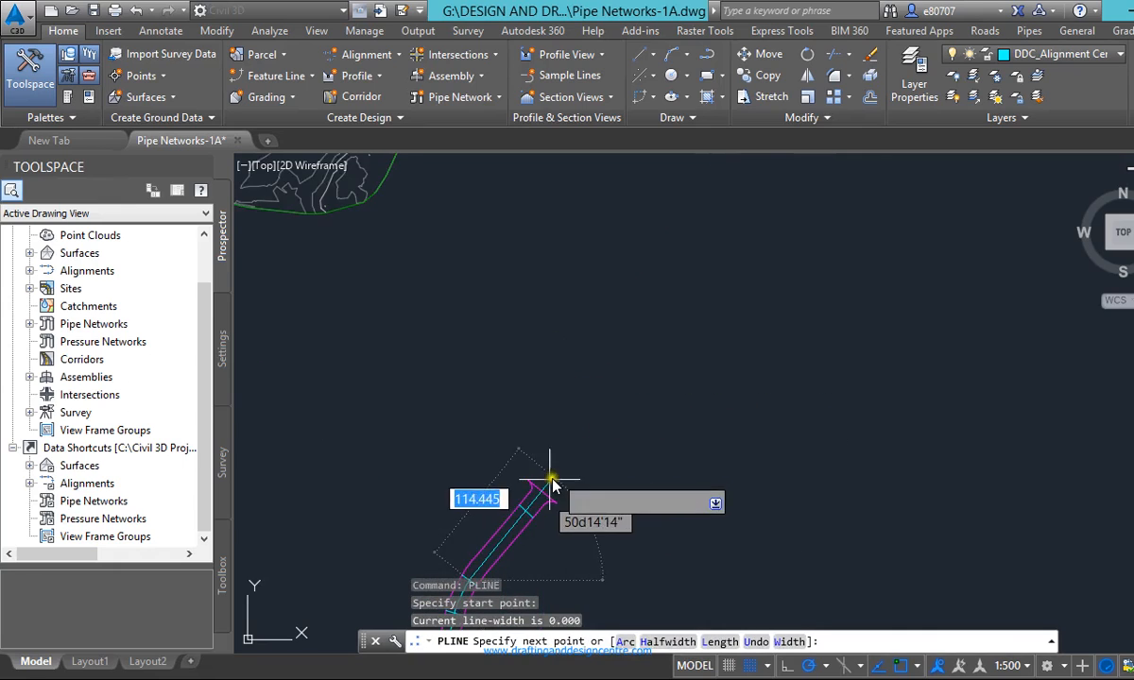
pyautogui.scroll(3, 552, 479)
pyautogui.click(552, 479)
pyautogui.press('Escape')
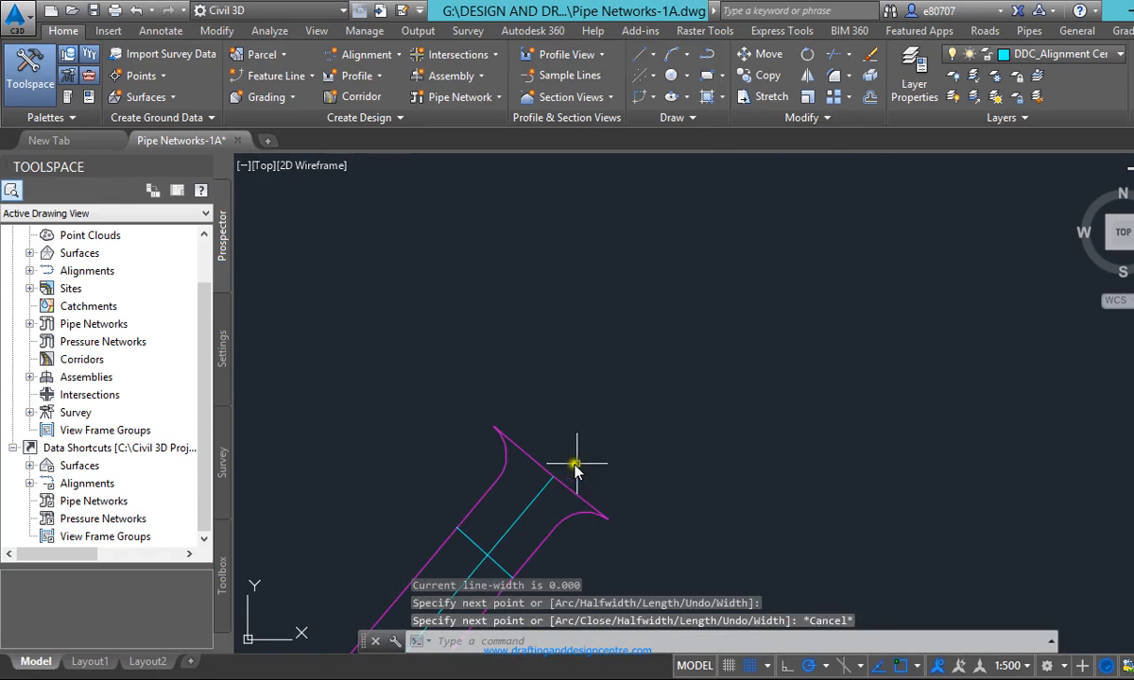
pyautogui.scroll(-3, 660, 335)
pyautogui.scroll(5, 619, 529)
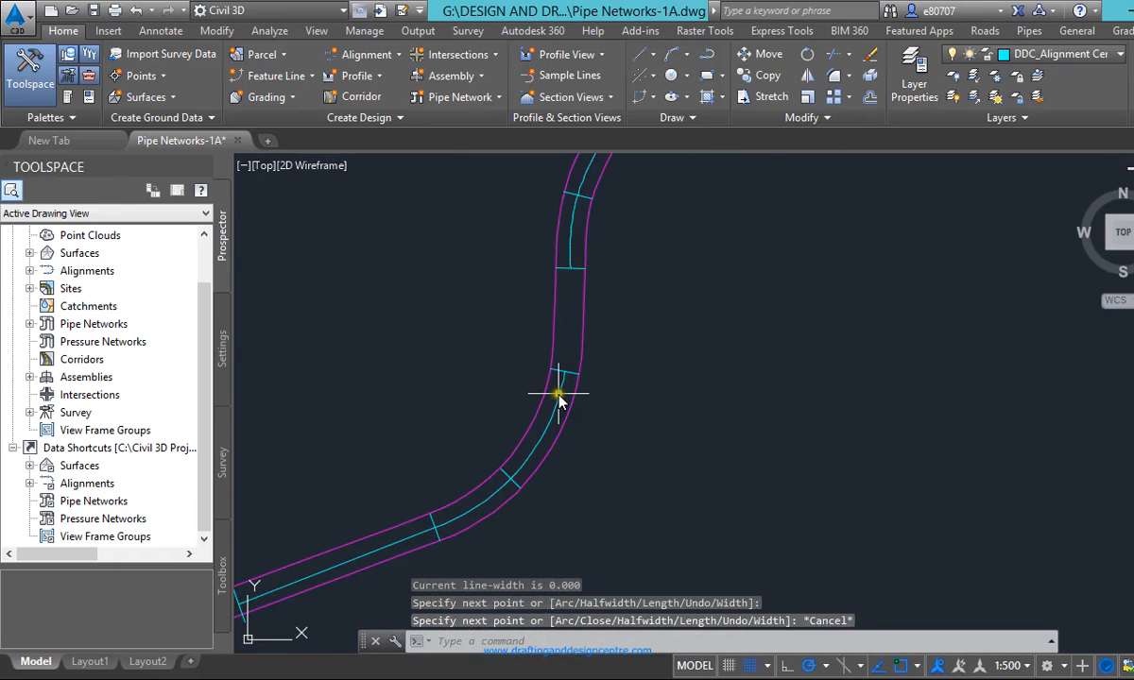
pyautogui.write('p')
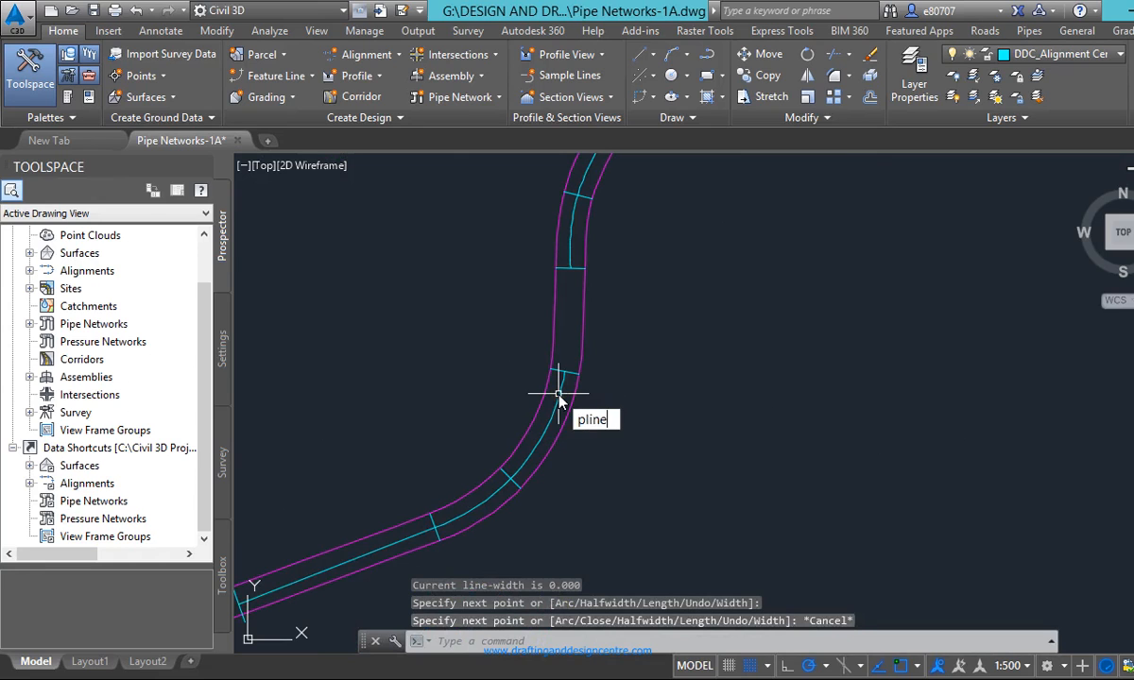
pyautogui.write('line')
pyautogui.press('Return')
pyautogui.scroll(4, 562, 382)
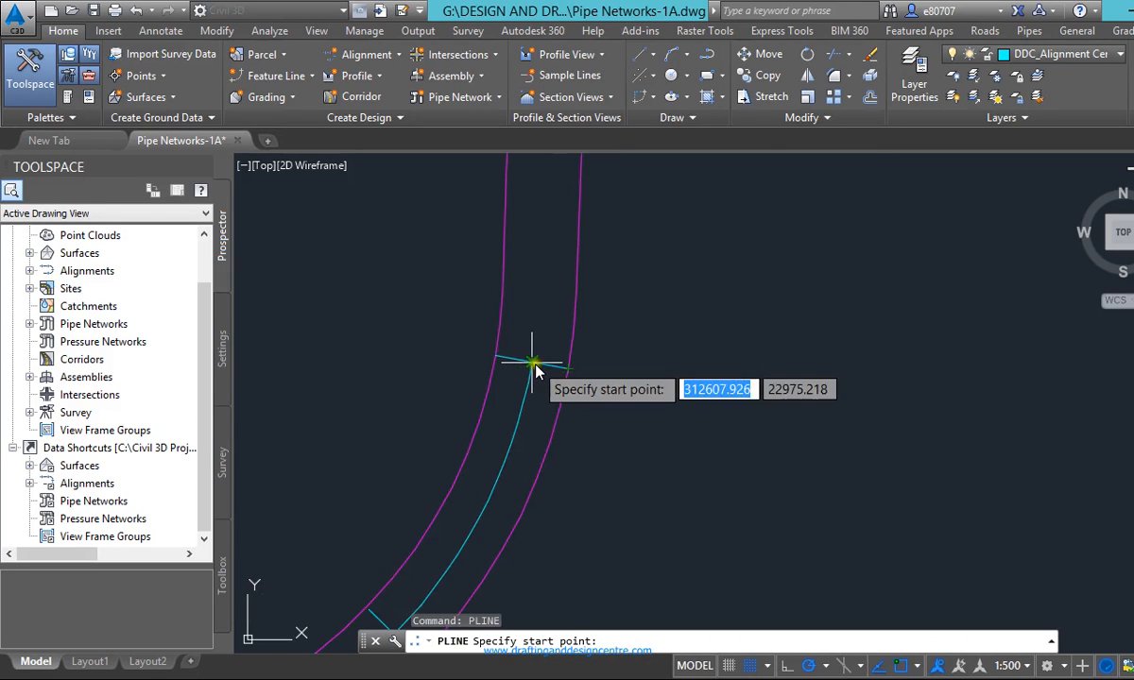
pyautogui.click(533, 364)
pyautogui.scroll(-3, 530, 374)
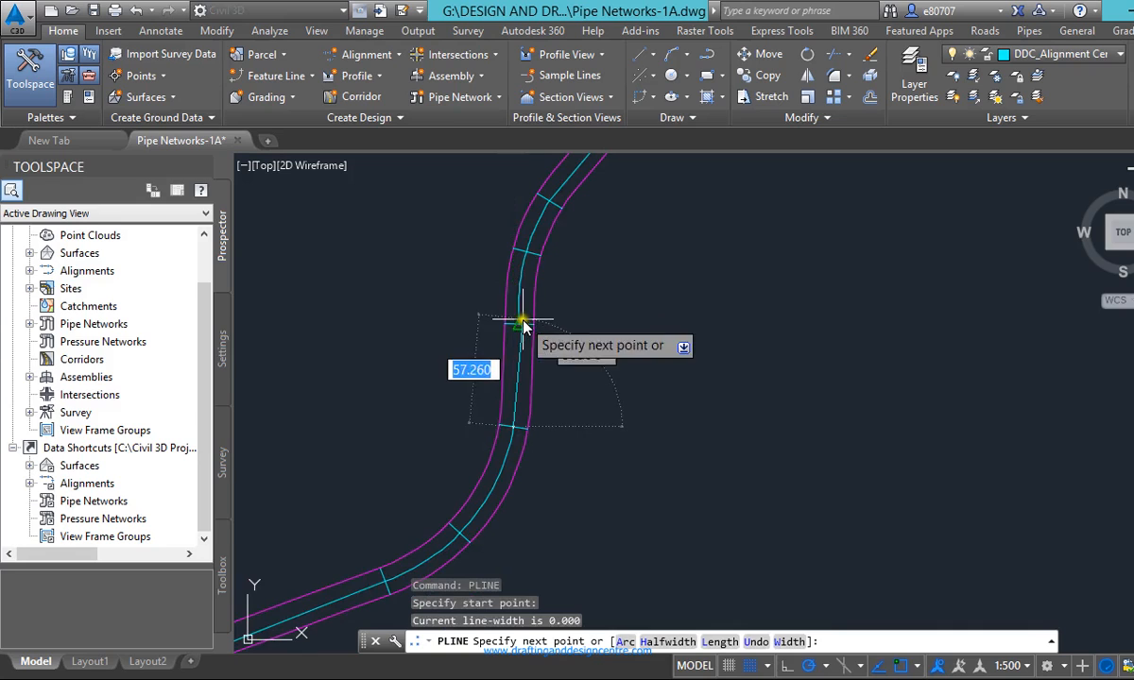
pyautogui.scroll(4, 522, 324)
pyautogui.scroll(-2, 497, 340)
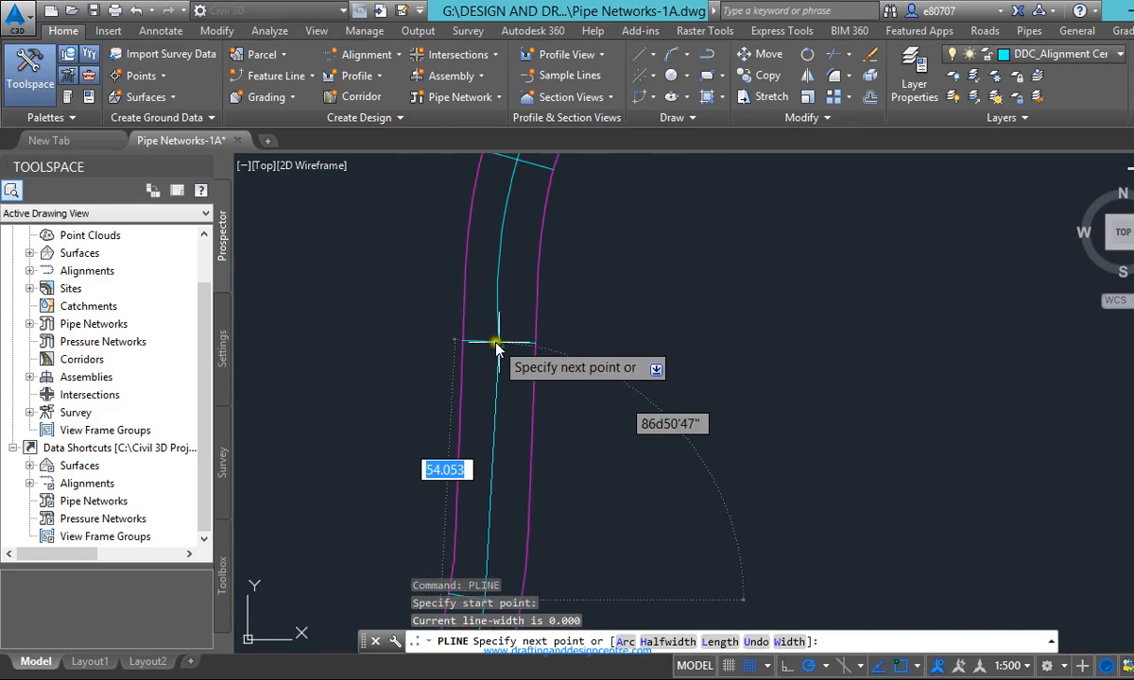
pyautogui.press('Escape')
pyautogui.click(497, 322)
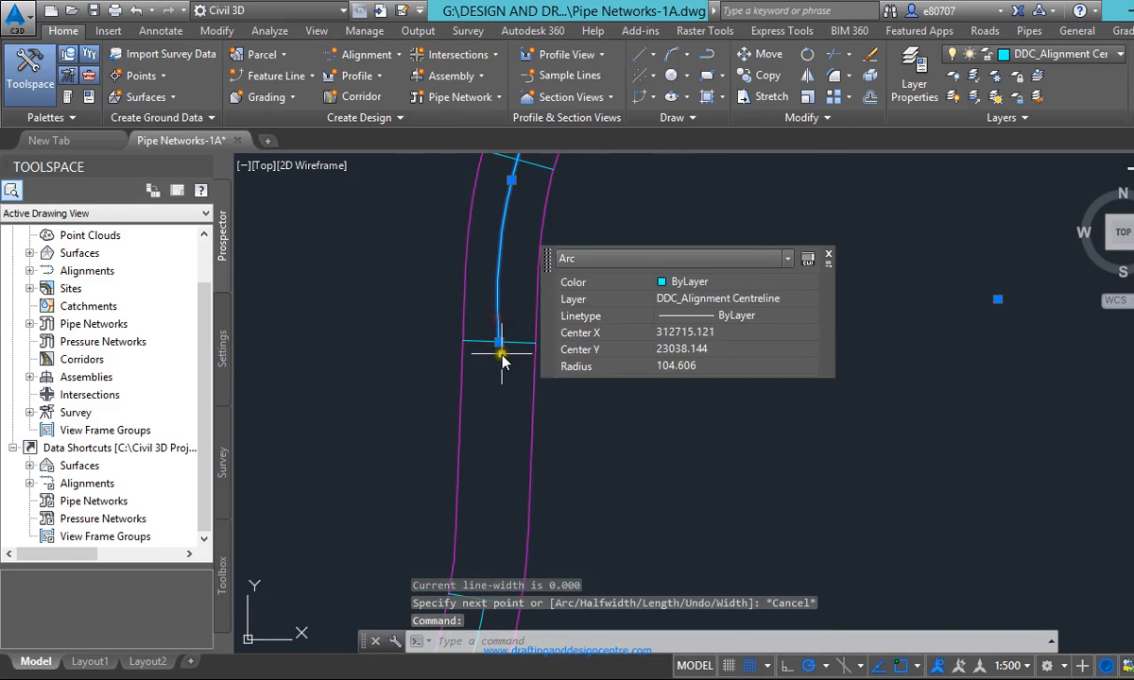
pyautogui.click(499, 341)
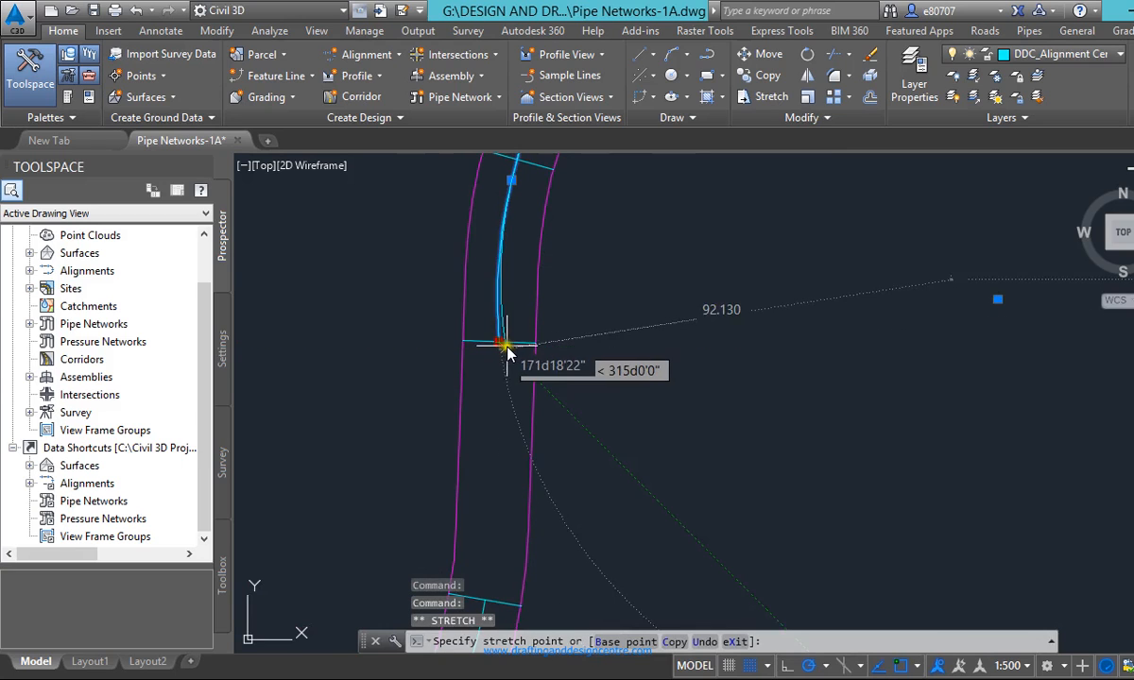
pyautogui.scroll(10, 493, 346)
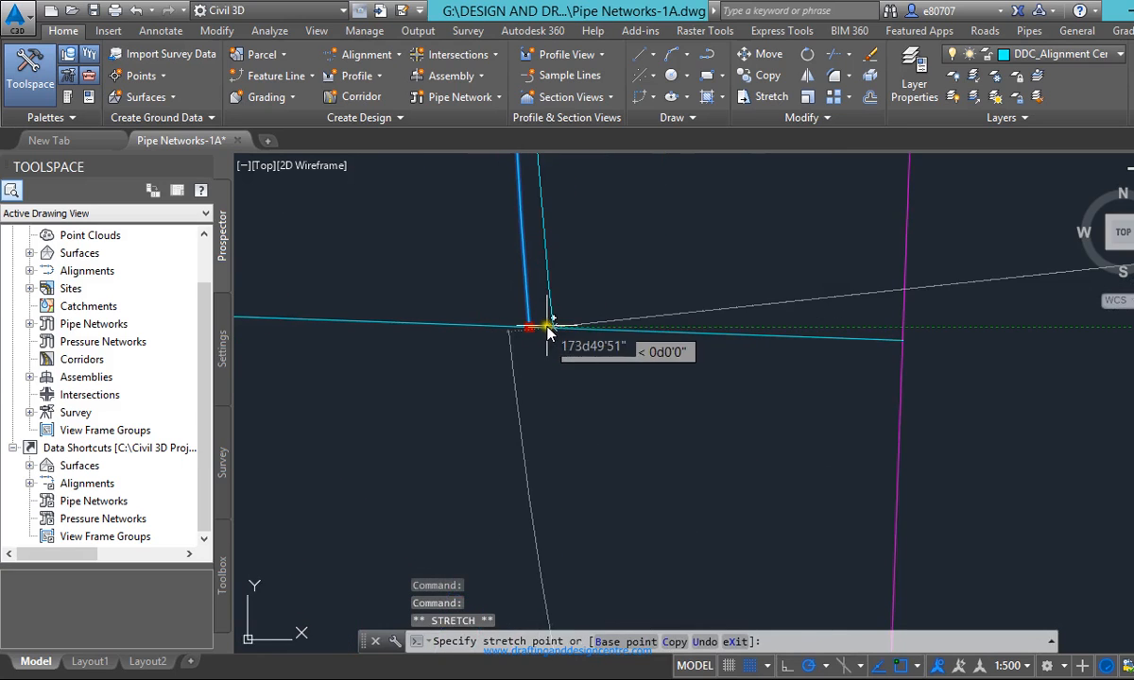
pyautogui.scroll(-4, 527, 331)
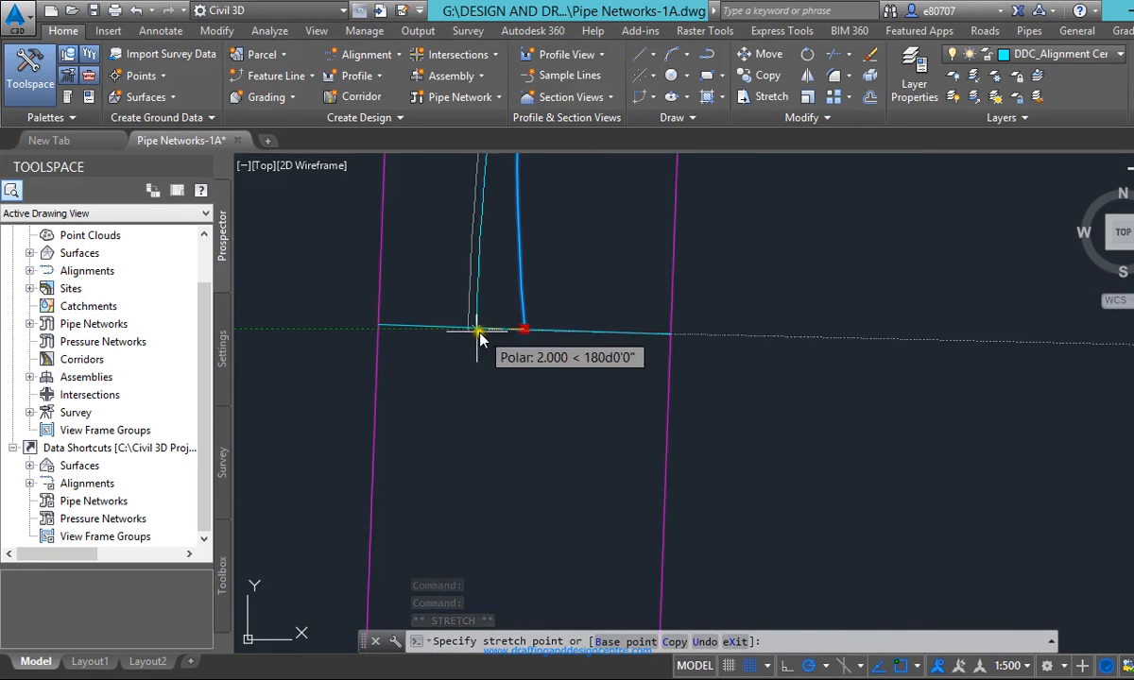
pyautogui.press('Escape')
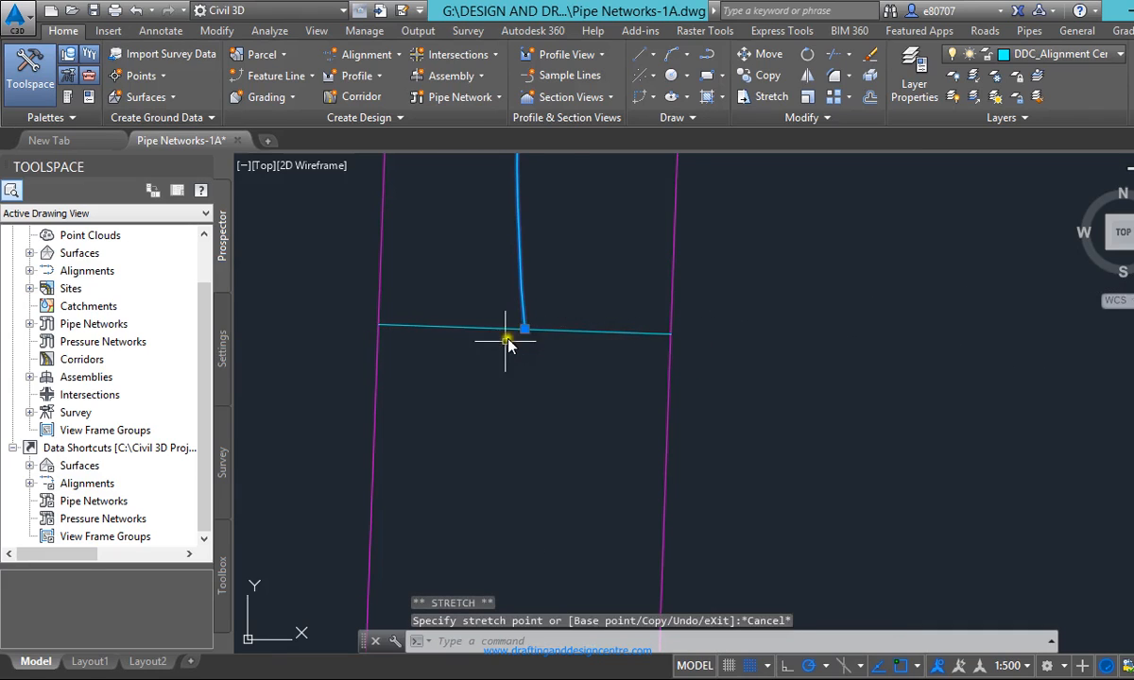
pyautogui.scroll(-5, 505, 340)
pyautogui.scroll(-3, 500, 340)
pyautogui.press('Escape')
pyautogui.scroll(2, 515, 288)
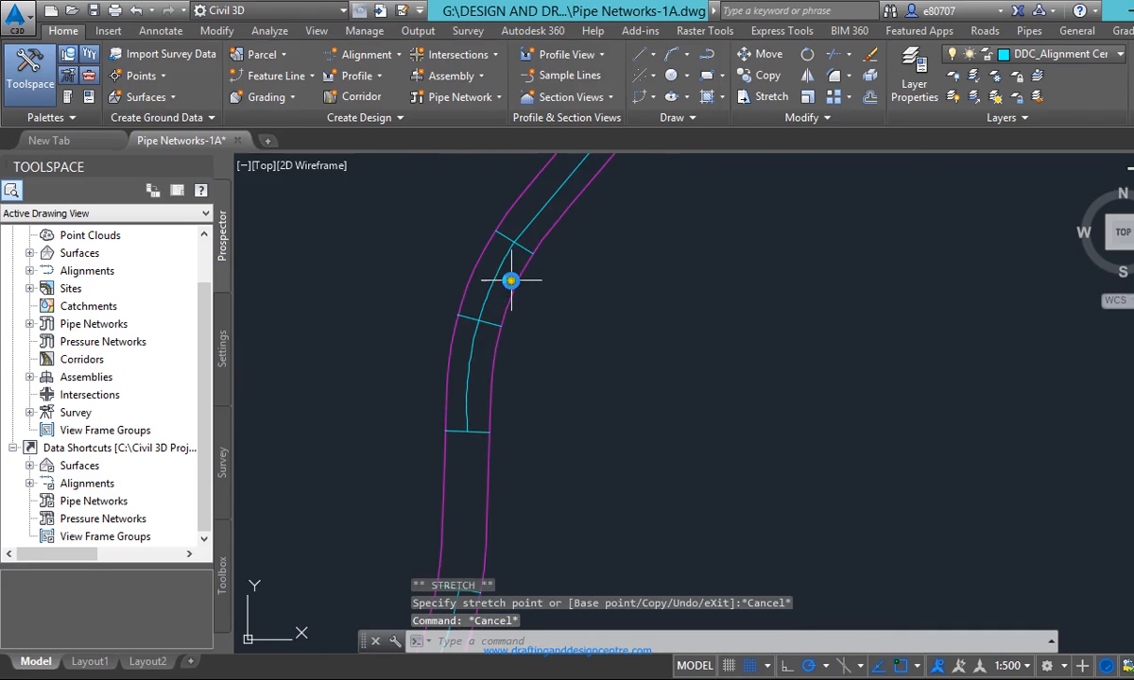
# Delete the centreline polyline on the access road's southern straight section
pyautogui.scroll(-4, 477, 386)
pyautogui.scroll(2, 478, 334)
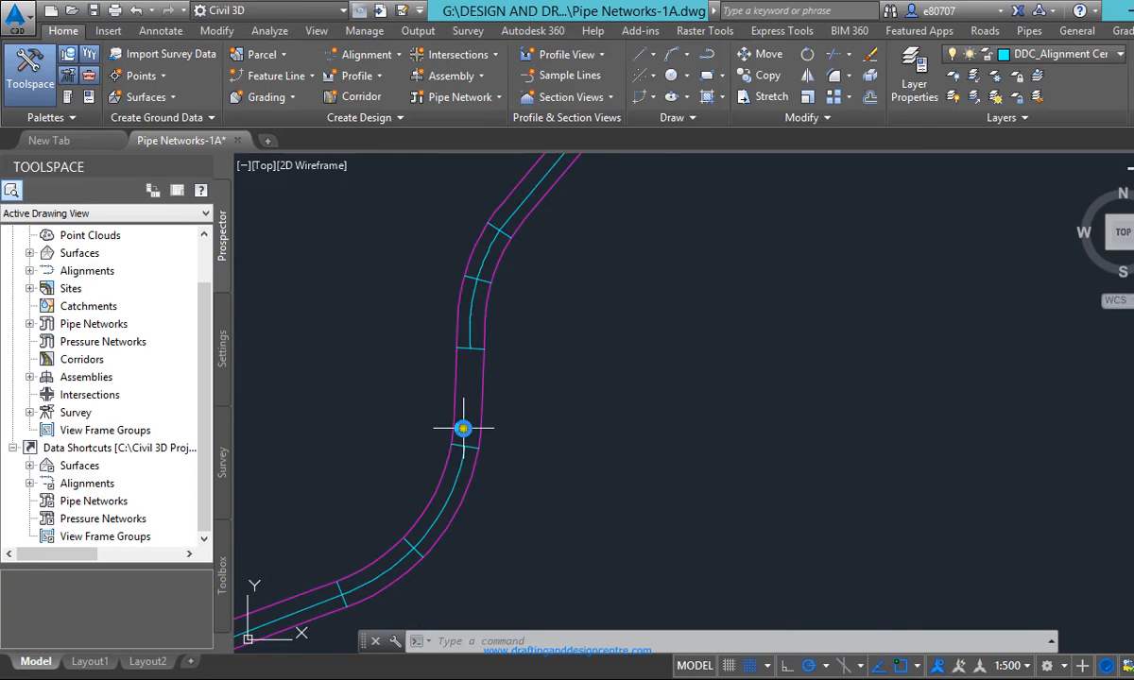
pyautogui.scroll(-3, 466, 387)
pyautogui.scroll(6, 479, 248)
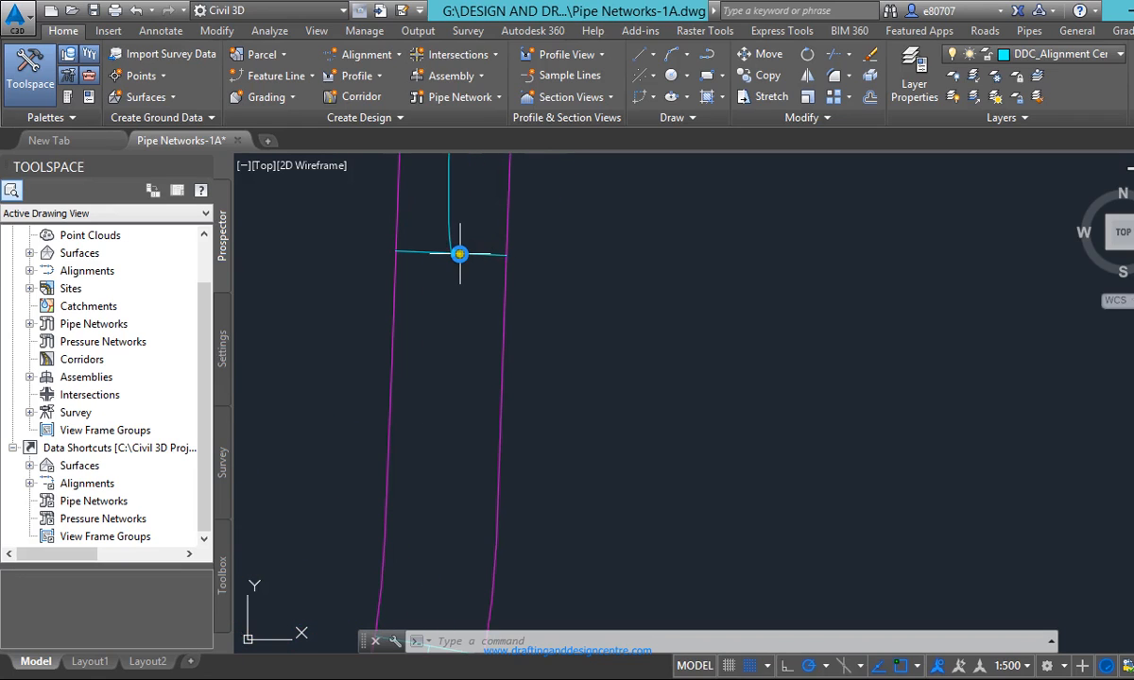
pyautogui.scroll(2, 455, 247)
pyautogui.scroll(-6, 457, 250)
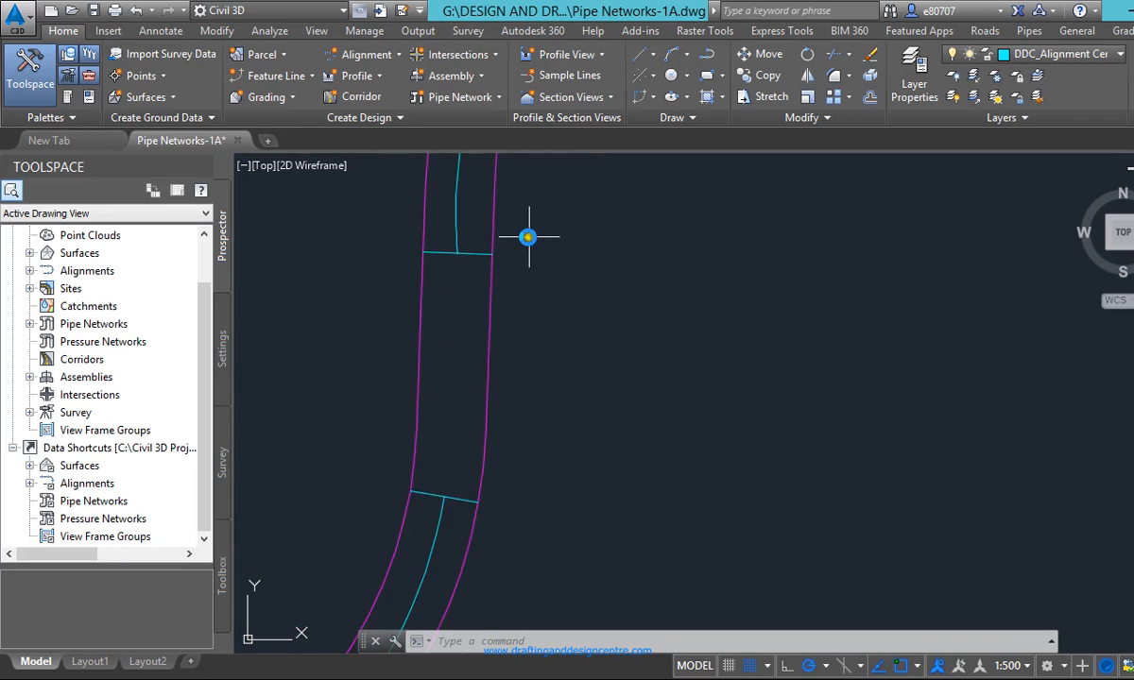
pyautogui.scroll(2, 437, 337)
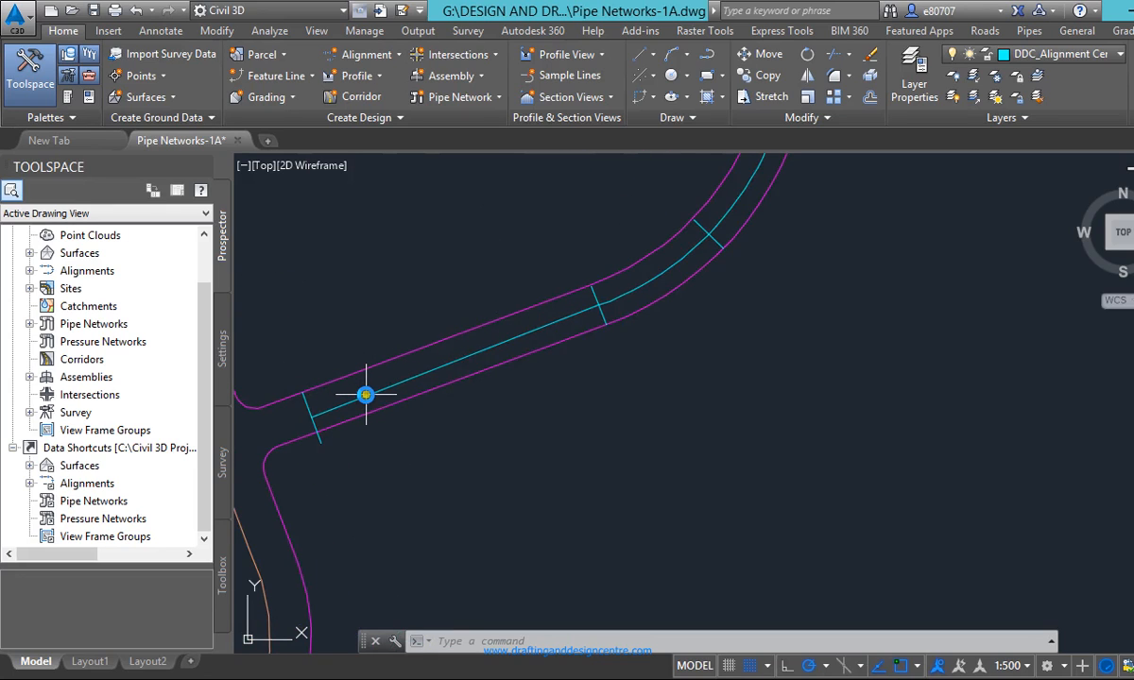
pyautogui.click(366, 396)
pyautogui.press('Delete')
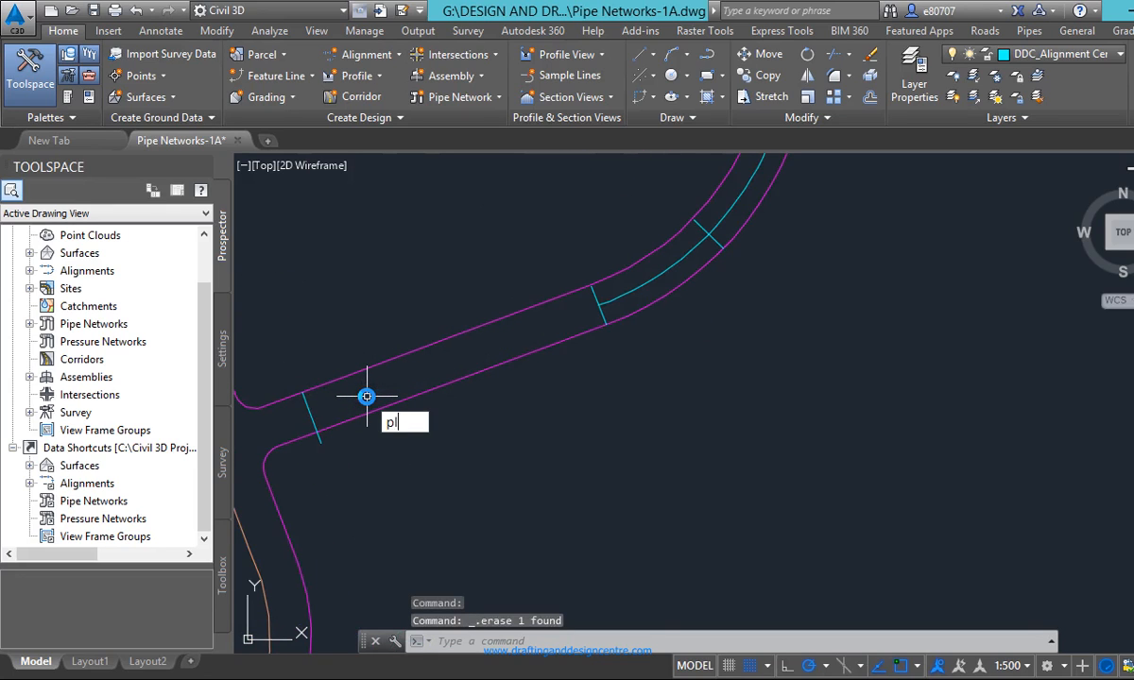
# Redraw the southern straight section's centreline as a polyline from its first cross line to the start of the first bend's arc
pyautogui.press('Return')
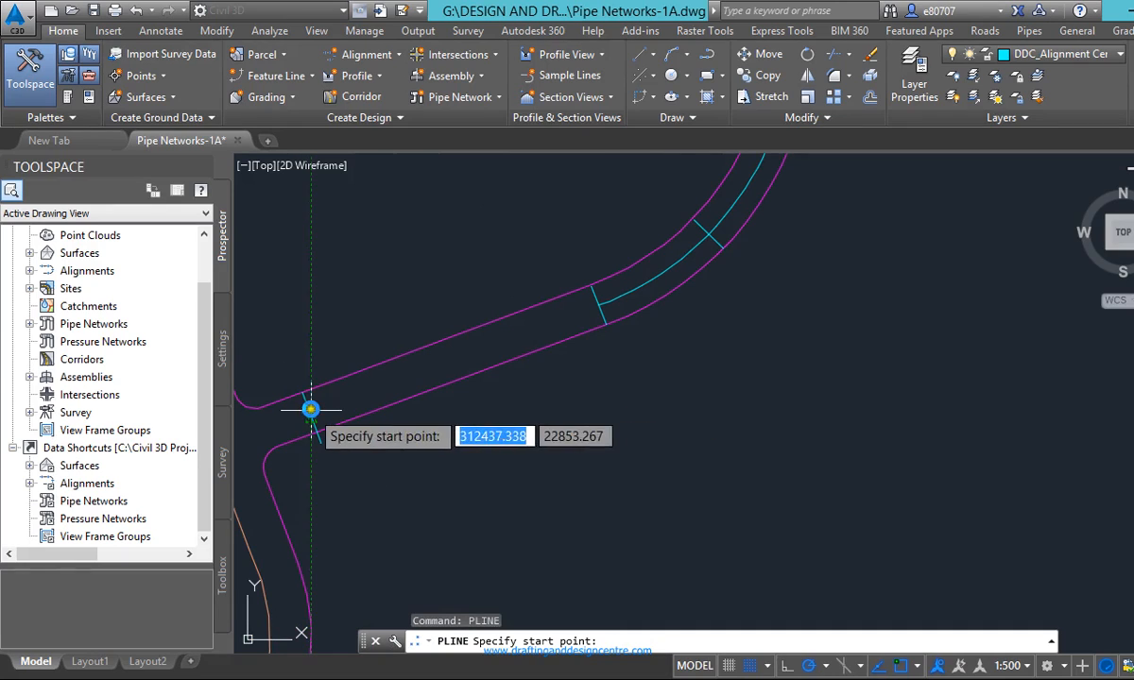
pyautogui.scroll(4, 306, 418)
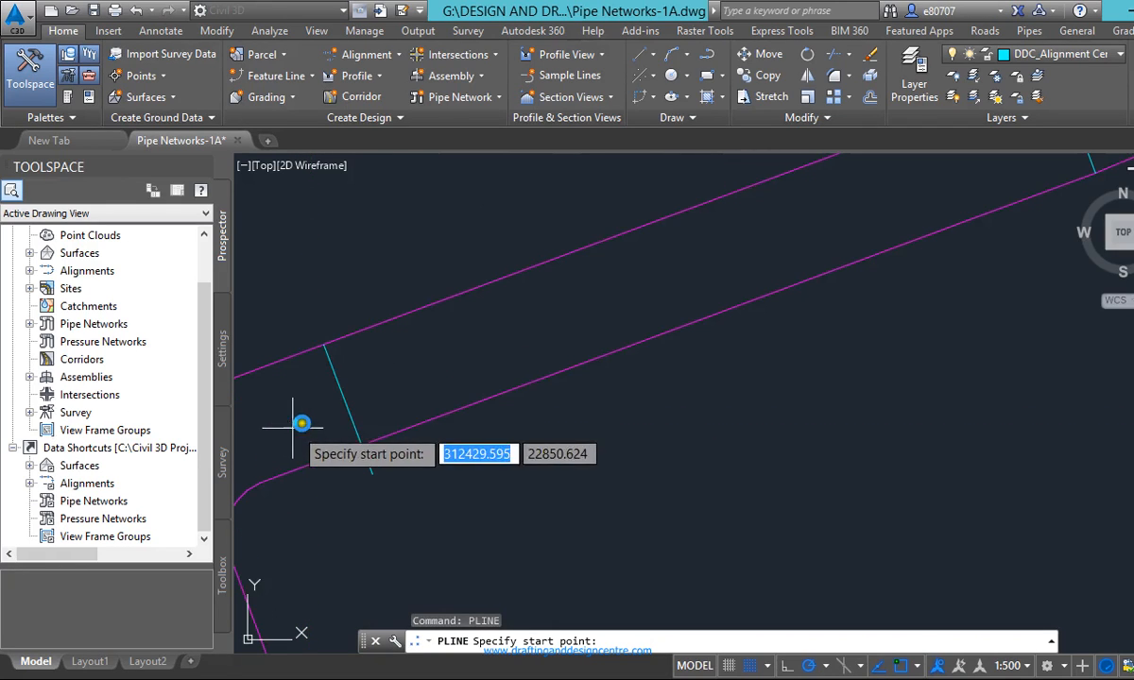
pyautogui.click(345, 410)
pyautogui.scroll(-4, 379, 393)
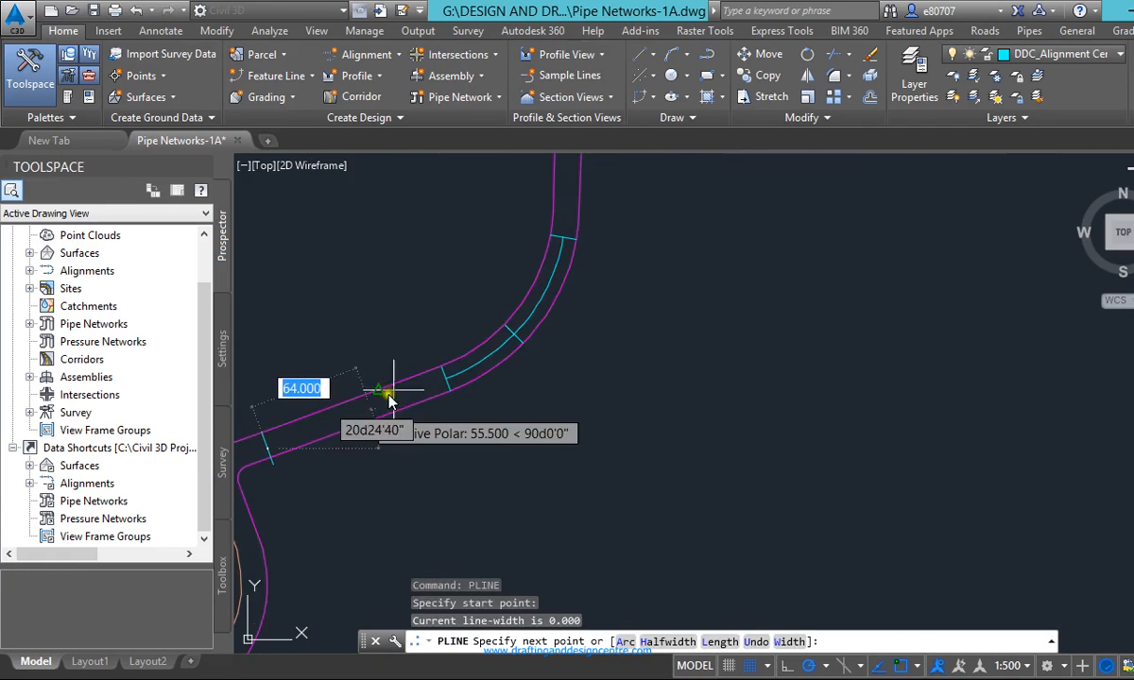
pyautogui.scroll(3, 445, 380)
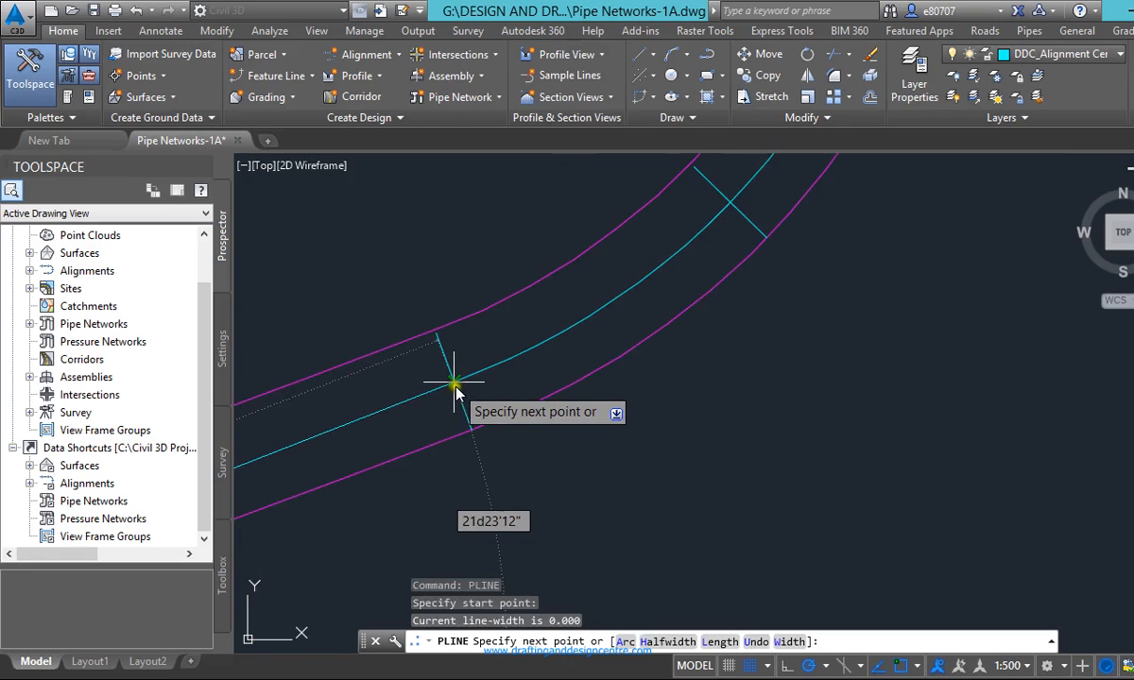
pyautogui.click(444, 397)
pyautogui.press('Escape')
pyautogui.scroll(-3, 704, 449)
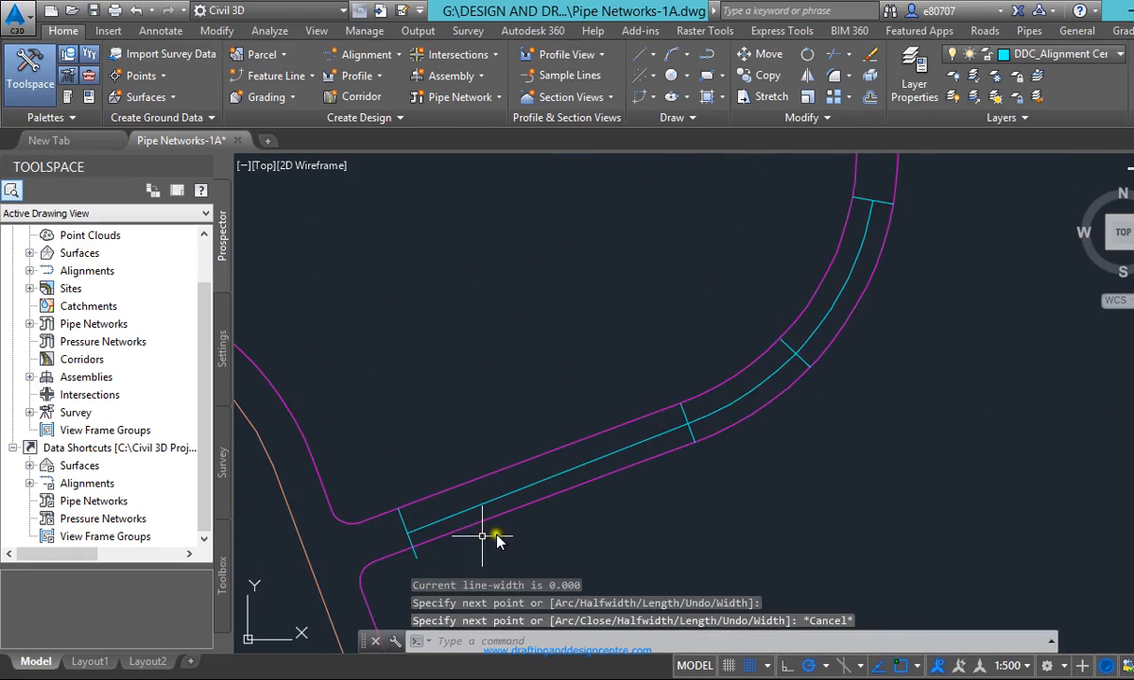
# Try to extend the main road's orange polyline using the access road's southern centreline polyline as the boundary edge
pyautogui.scroll(-2, 395, 501)
pyautogui.scroll(2, 386, 518)
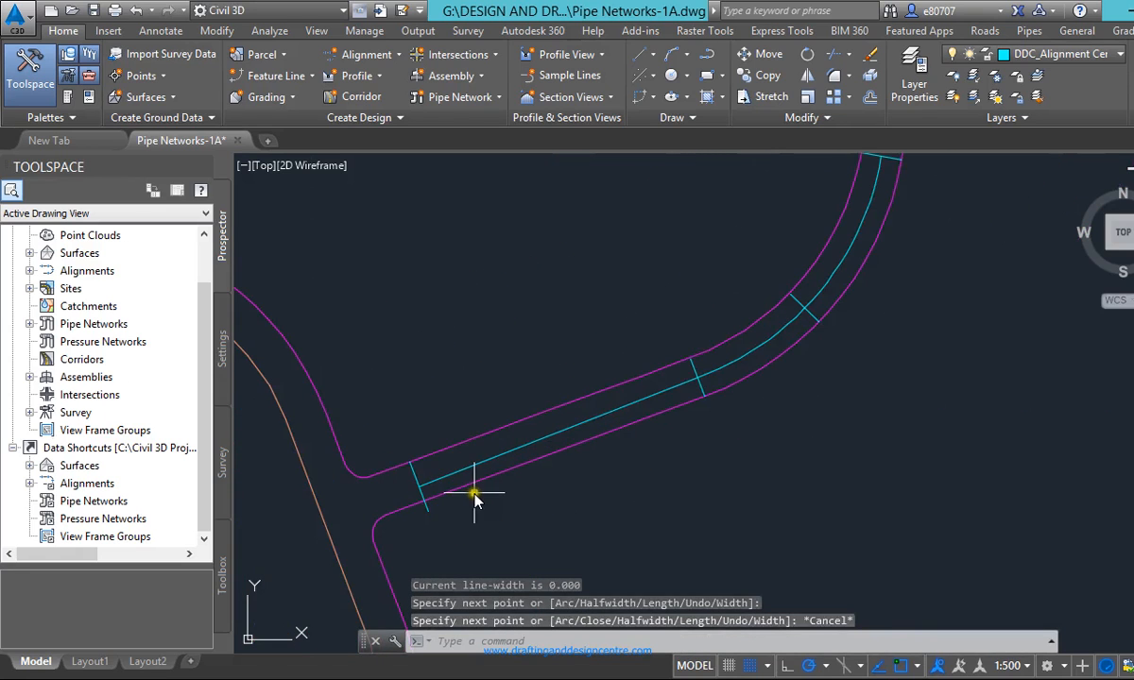
pyautogui.write('xt')
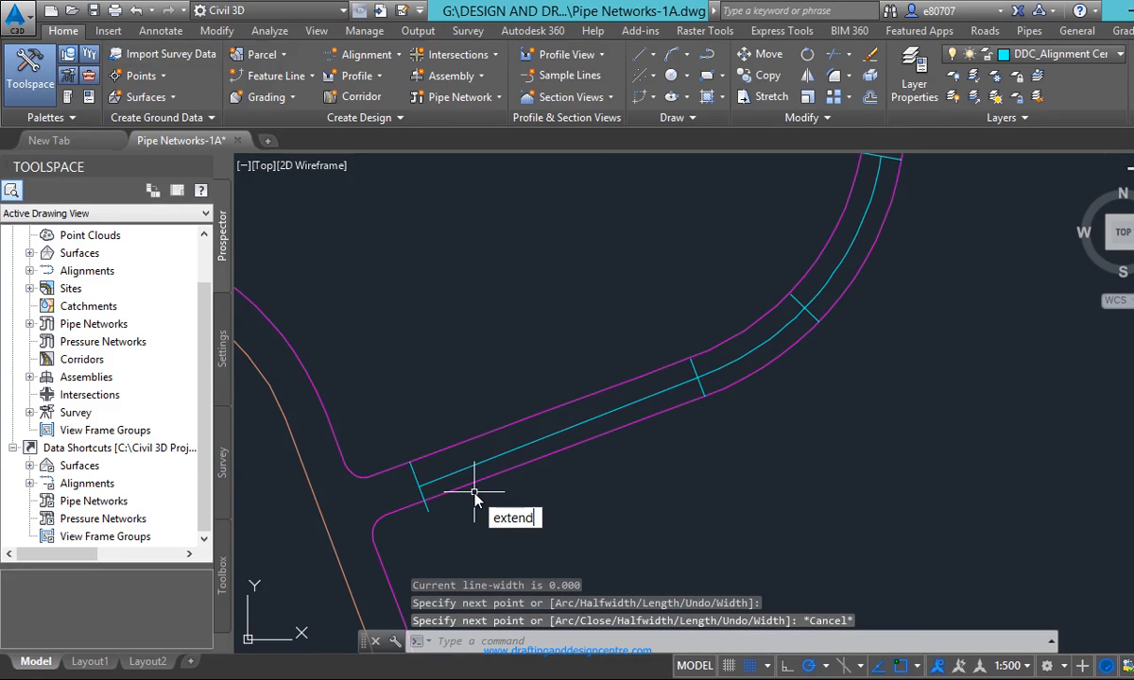
pyautogui.write('end')
pyautogui.press('Return')
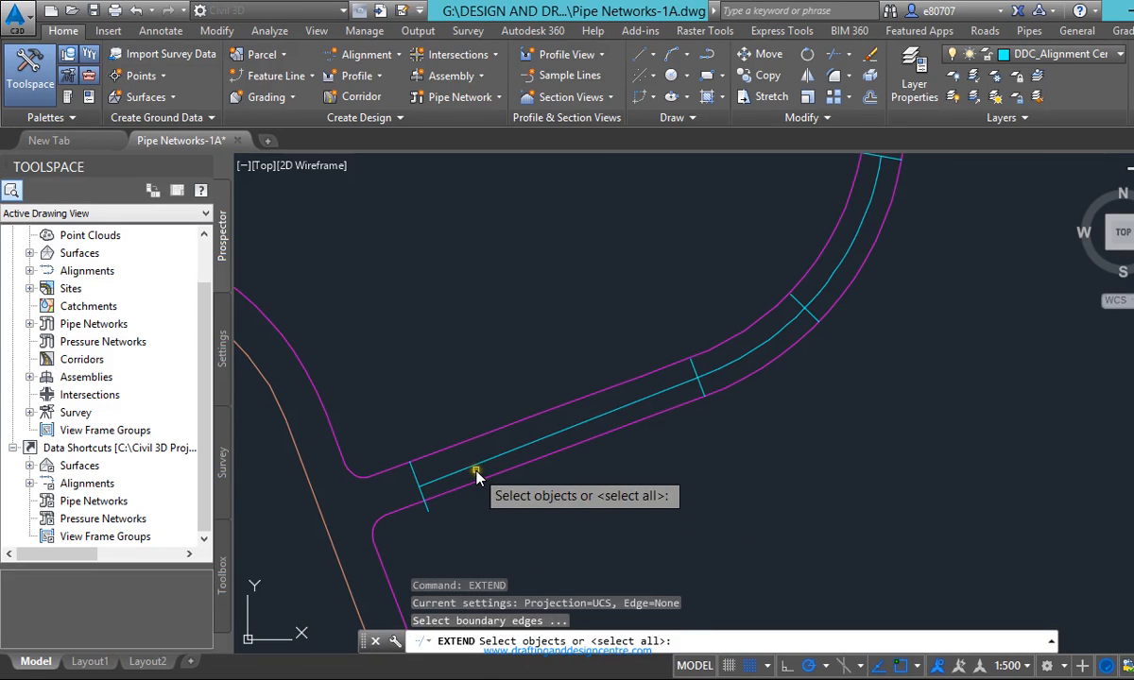
pyautogui.click(476, 470)
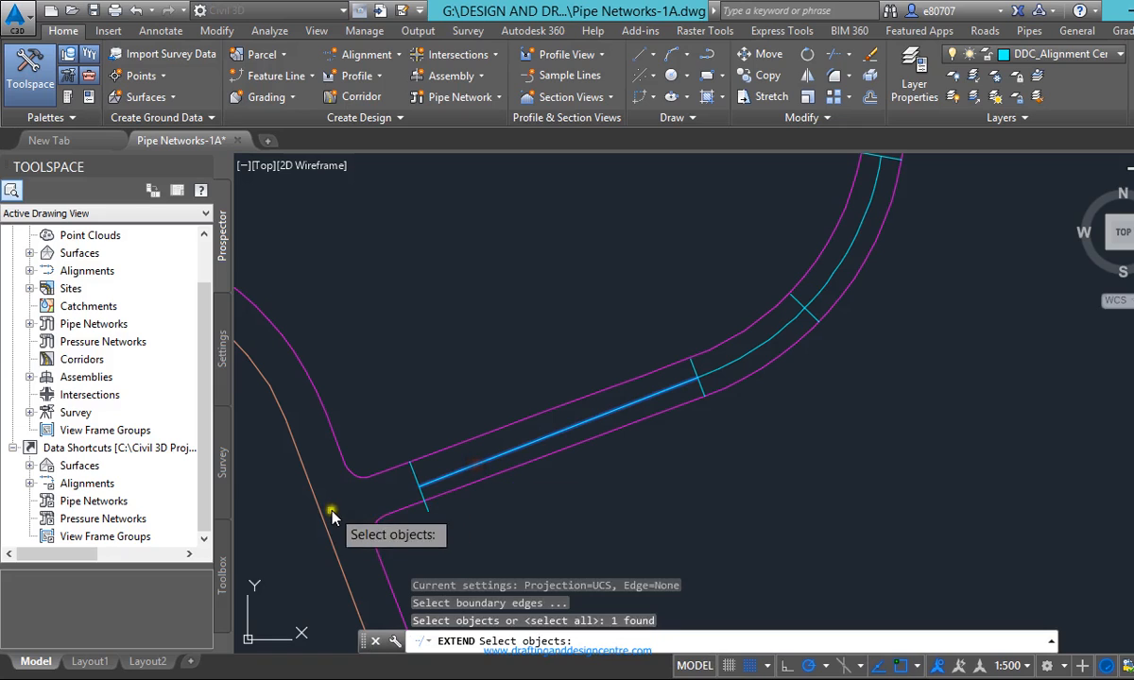
pyautogui.press('Return')
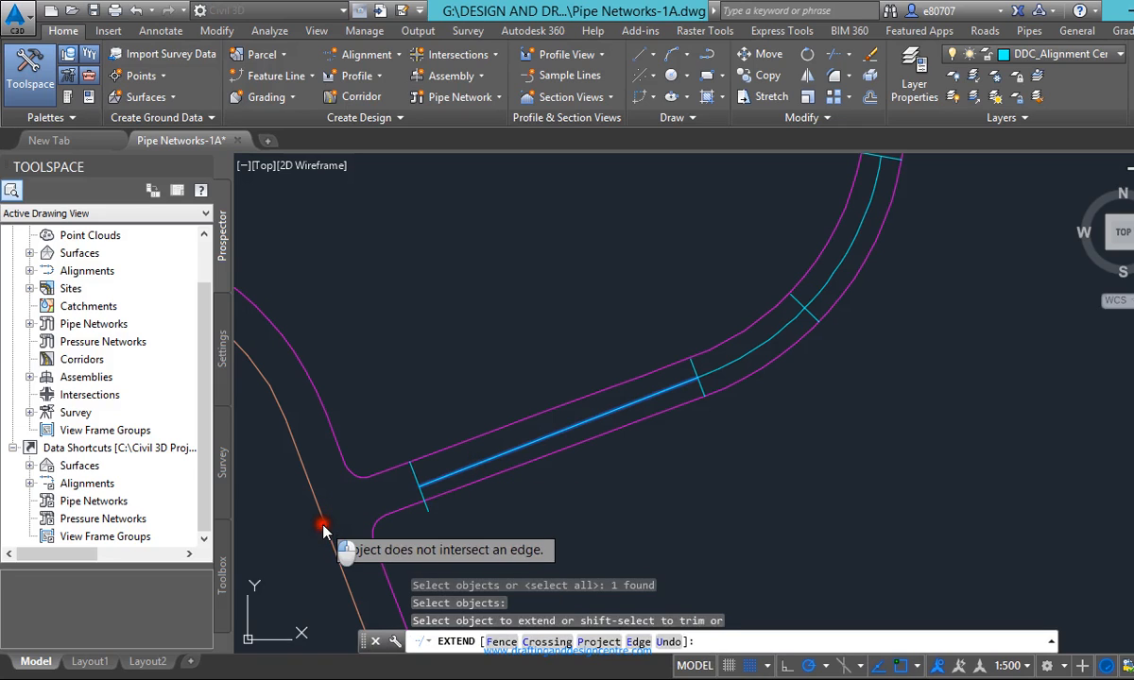
pyautogui.click(326, 521)
pyautogui.press('Return')
pyautogui.click(326, 522)
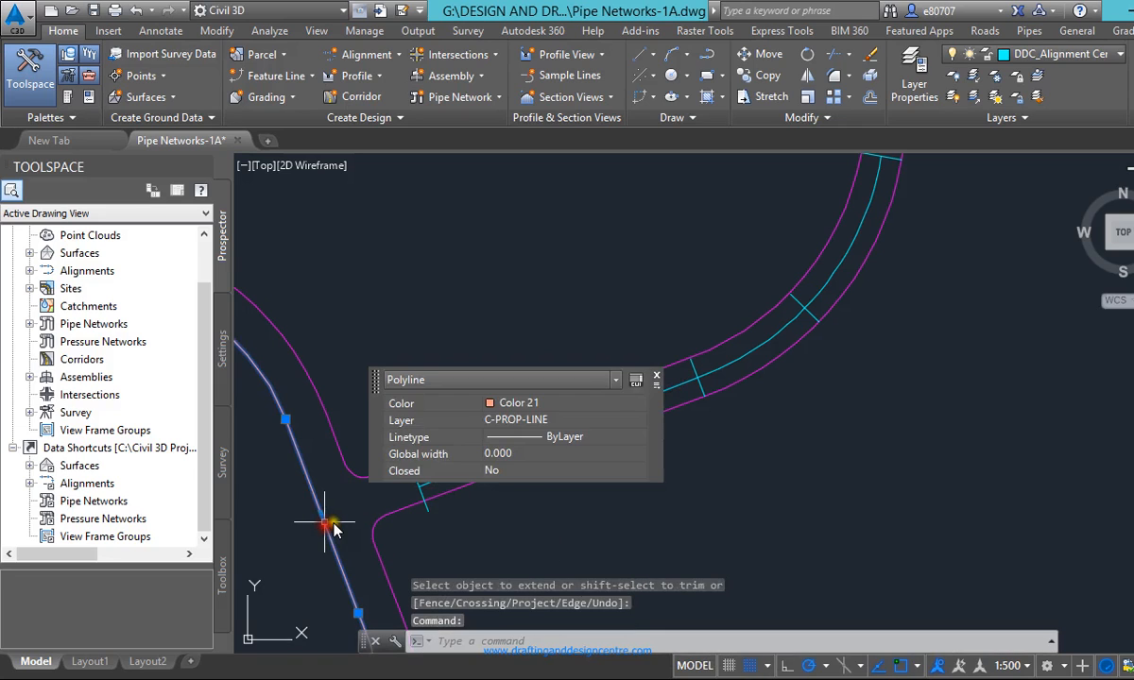
pyautogui.press('Return')
pyautogui.press('Return')
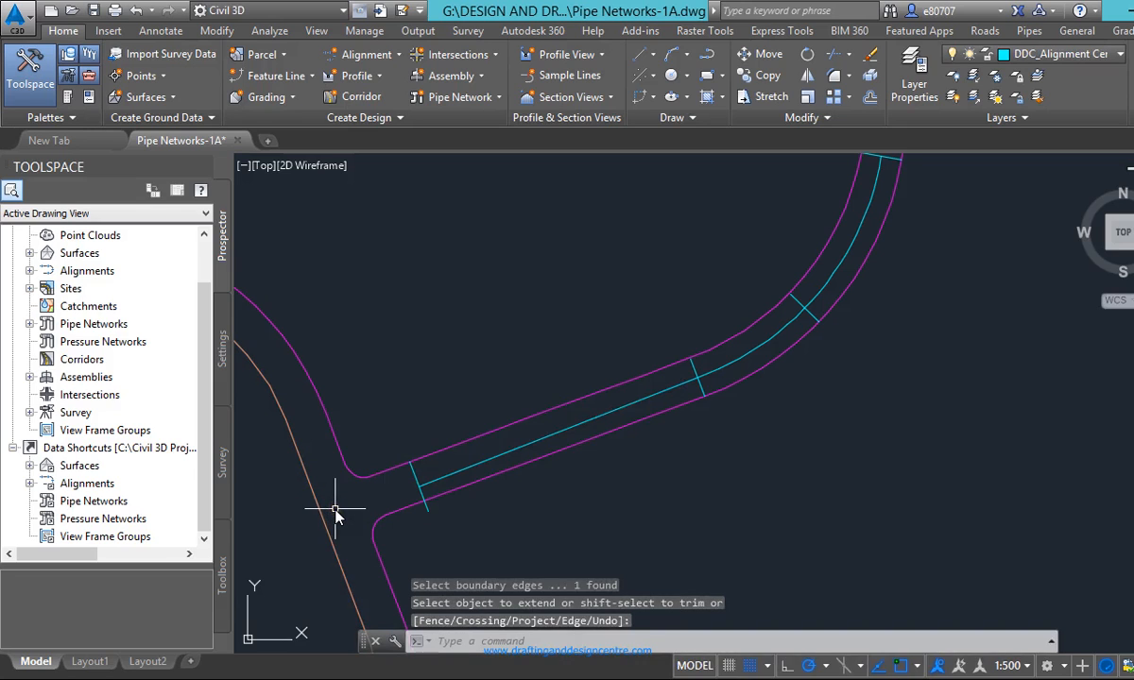
# Extend the access road's southern centreline polyline to the main road's orange C-PROP-LINE polyline
pyautogui.press('Return')
pyautogui.click(320, 520)
pyautogui.press('Return')
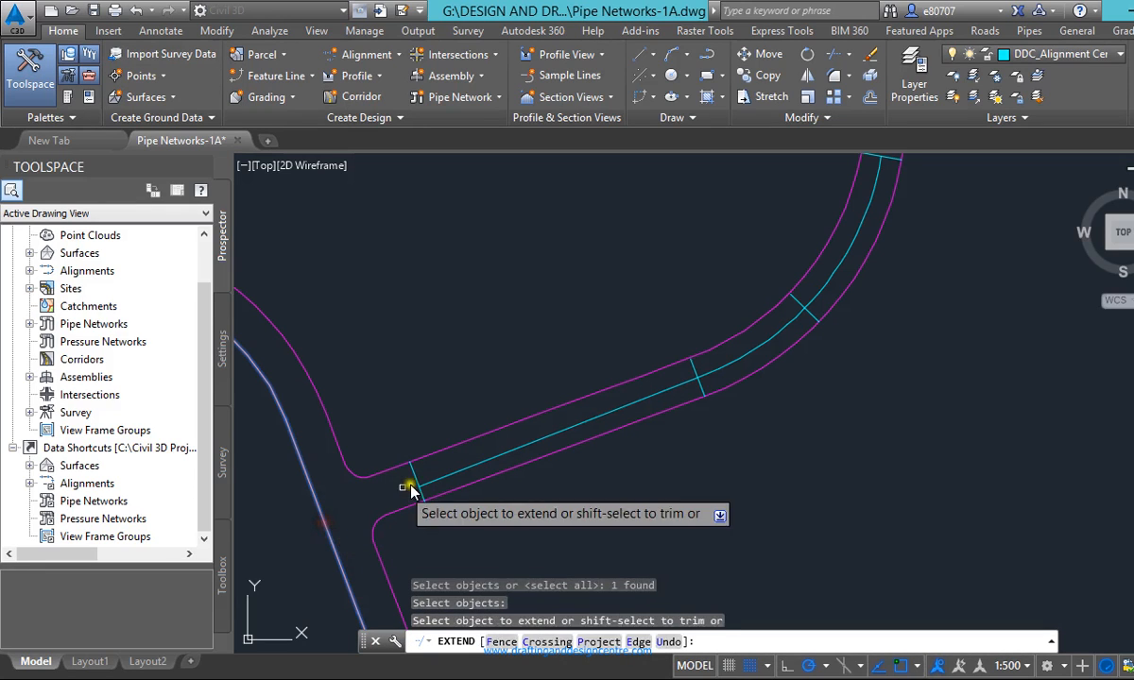
pyautogui.click(412, 487)
pyautogui.scroll(3, 382, 513)
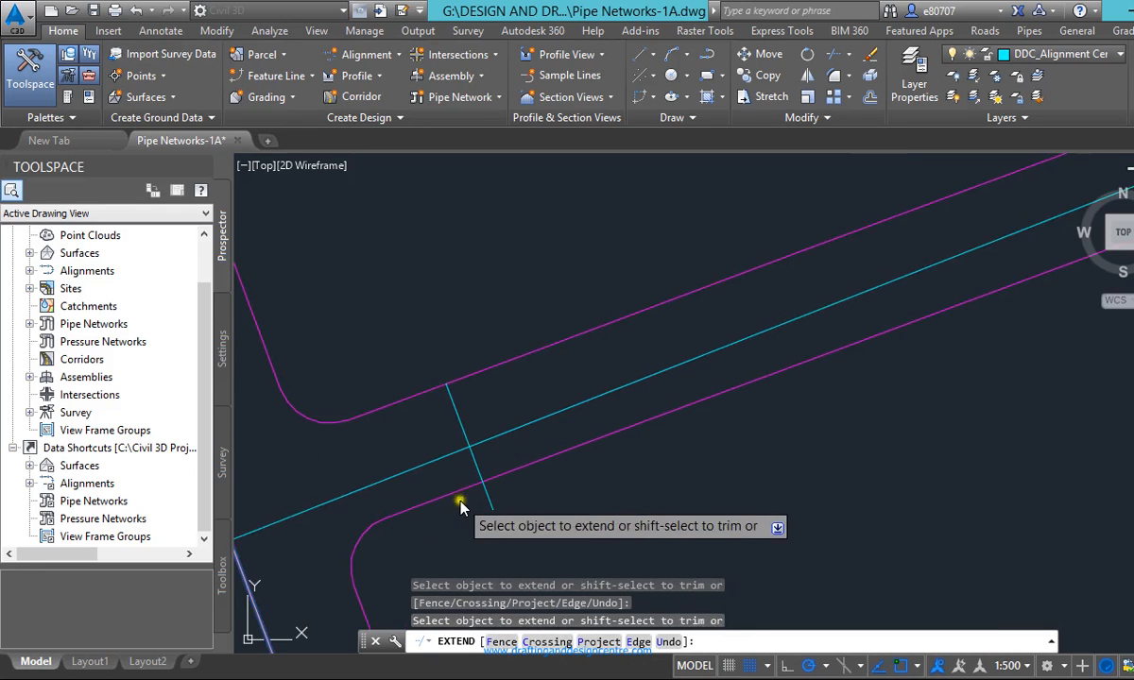
pyautogui.press('Escape')
pyautogui.press('Escape')
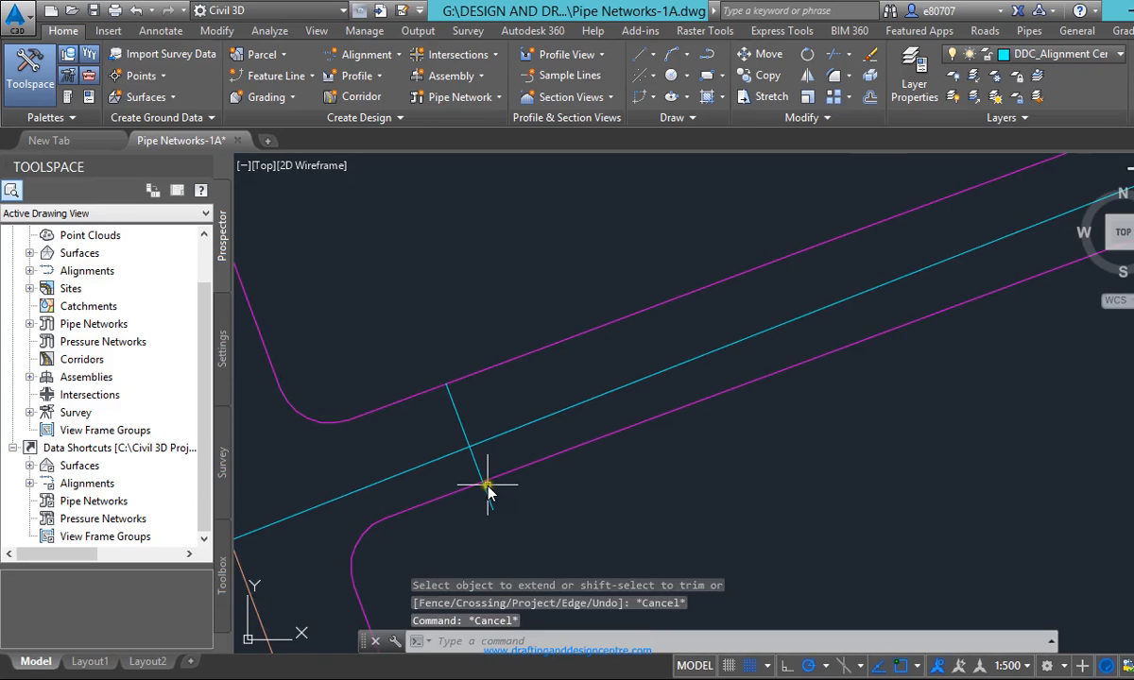
pyautogui.click(526, 443)
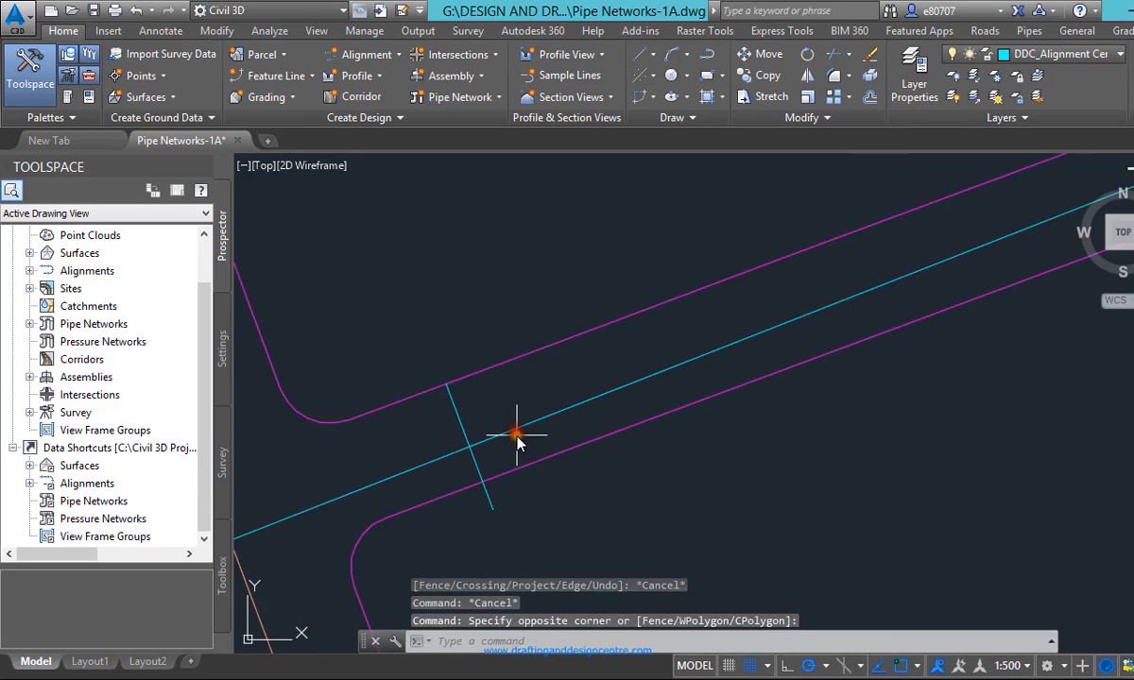
# Delete the access road's southern centreline polyline and trim the first cross line's overhang back to the magenta road edge
pyautogui.click(518, 434)
pyautogui.press('Delete')
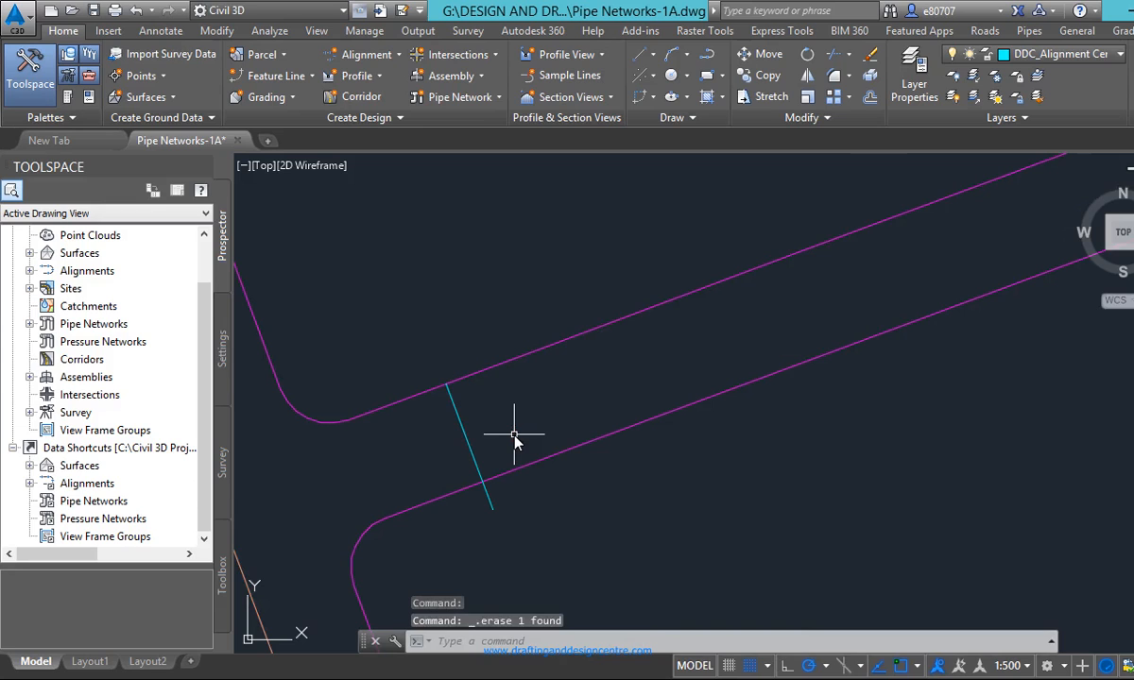
pyautogui.write('tri')
pyautogui.press('Return')
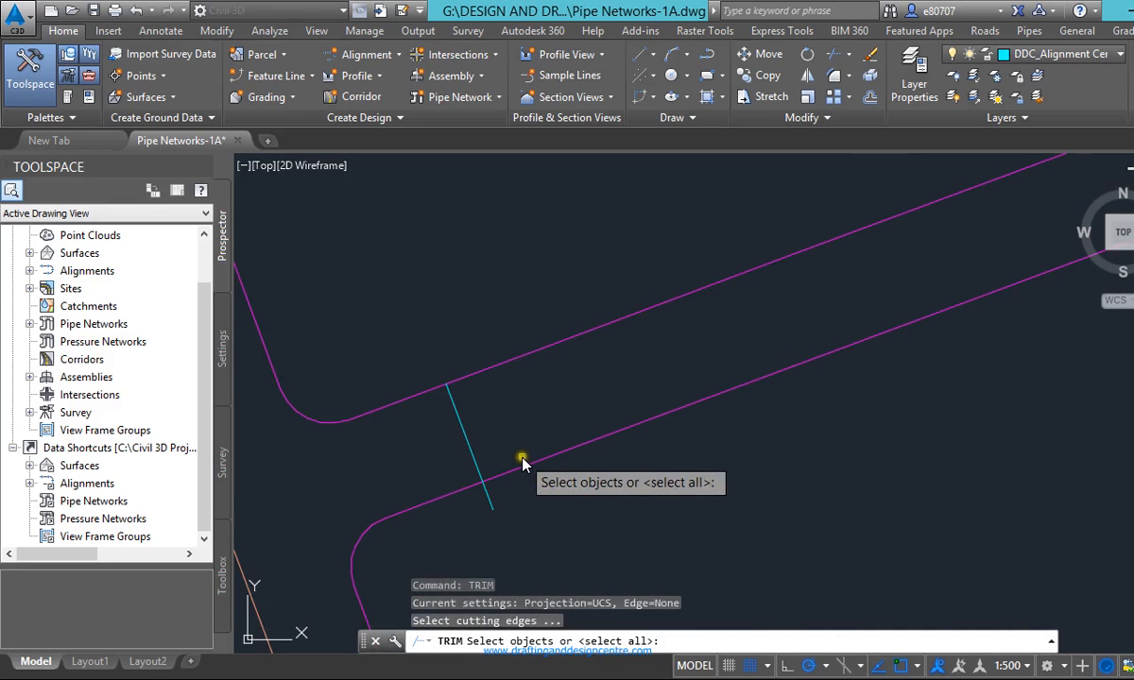
pyautogui.click(524, 472)
pyautogui.press('Return')
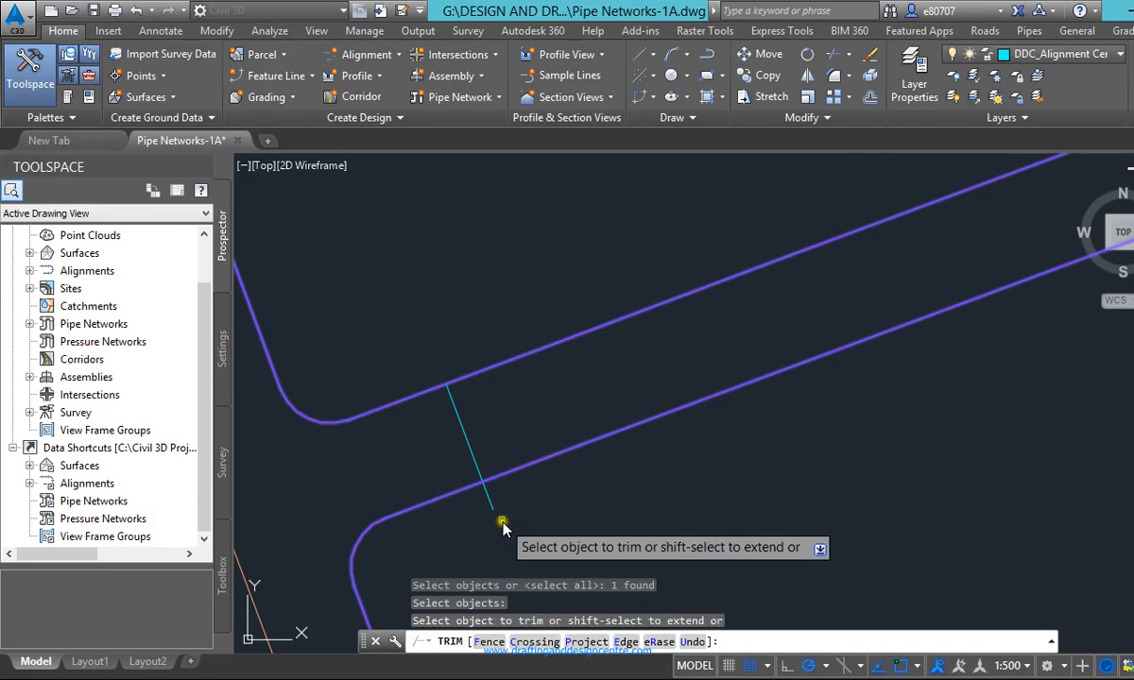
pyautogui.click(494, 511)
pyautogui.press('Return')
# Draw the southern straight section's centreline as a polyline from the trimmed cross line's midpoint to the start of the first bend's arc
pyautogui.scroll(-4, 495, 507)
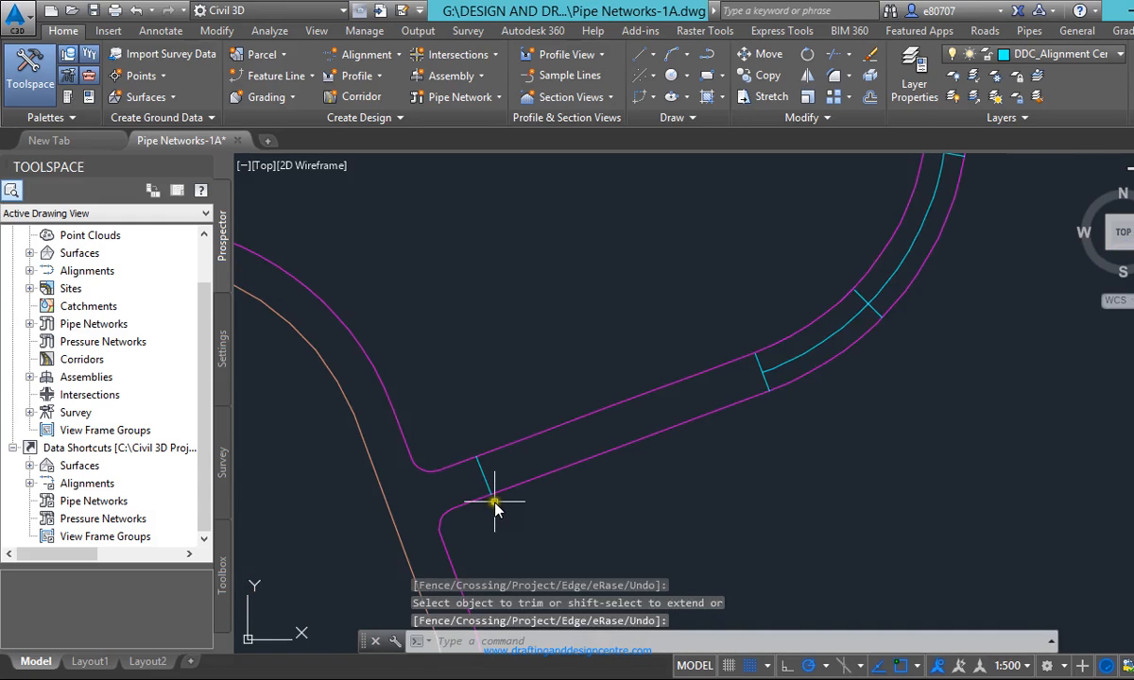
pyautogui.write('plin')
pyautogui.press('Return')
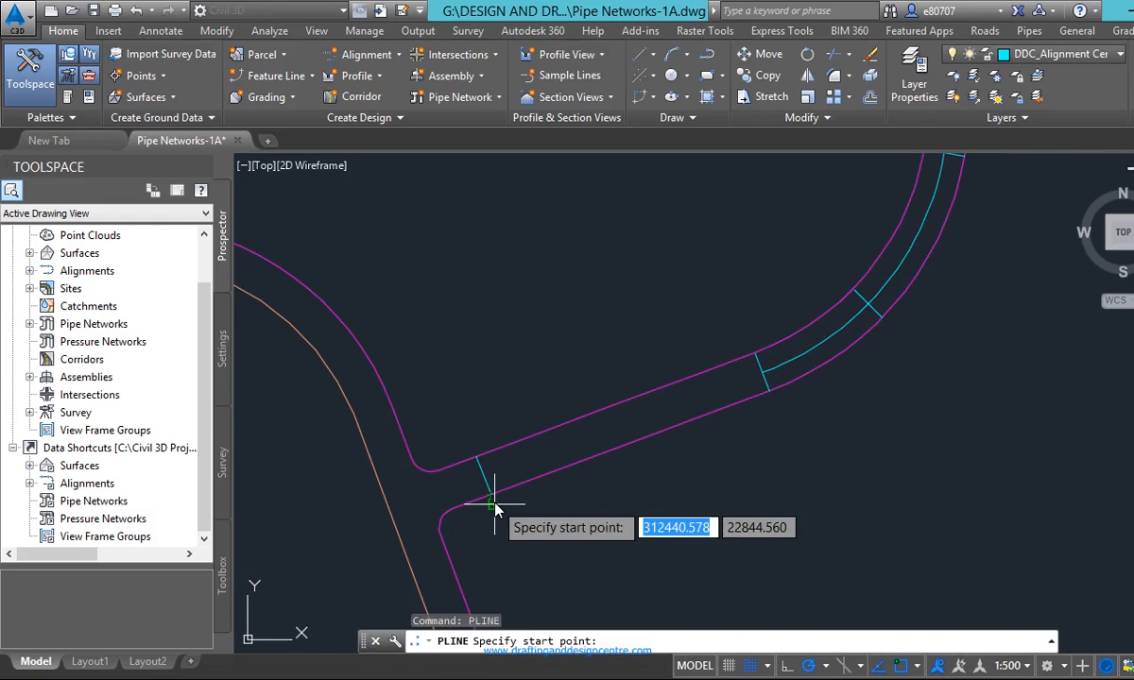
pyautogui.click(483, 473)
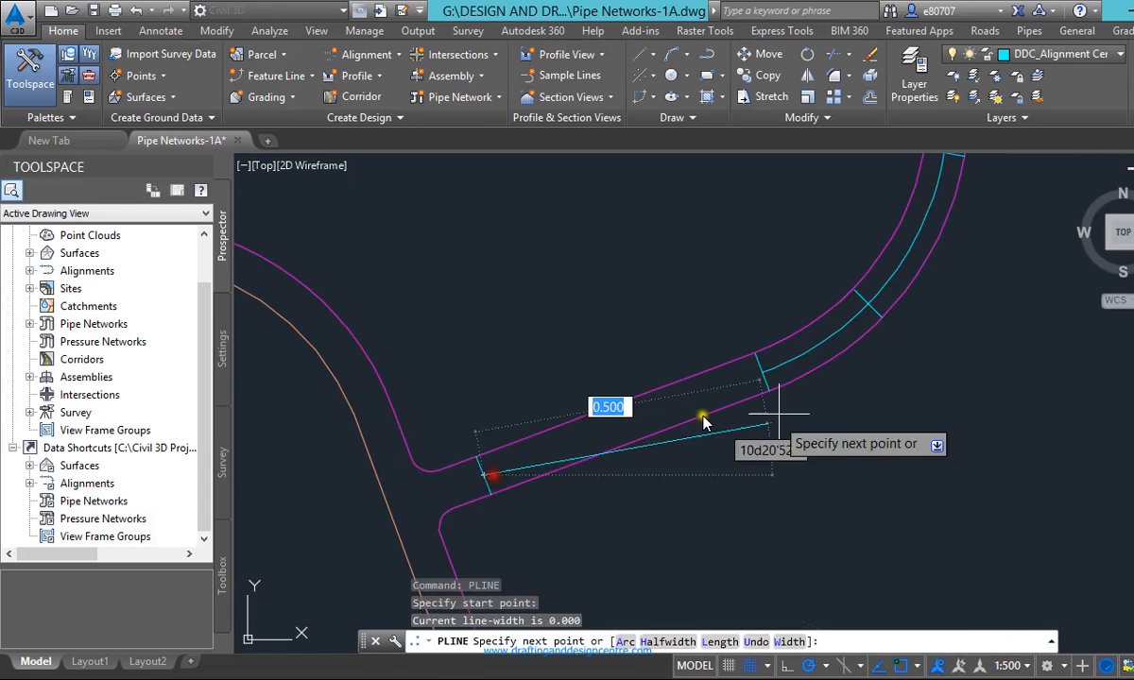
pyautogui.scroll(5, 692, 382)
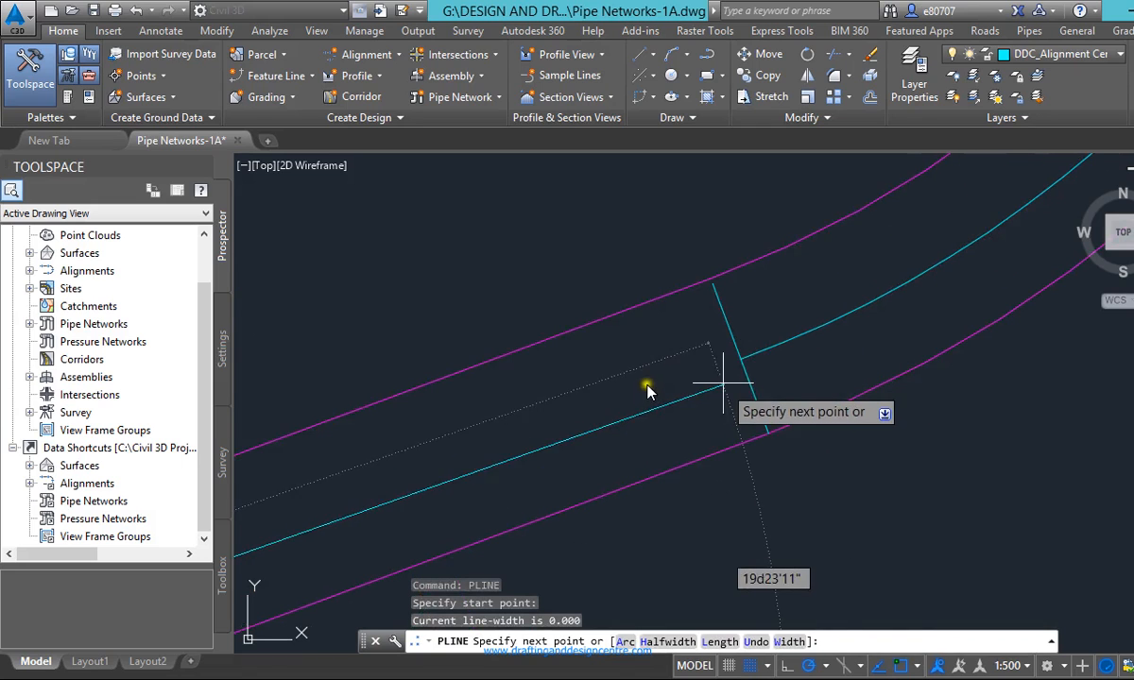
pyautogui.click(741, 359)
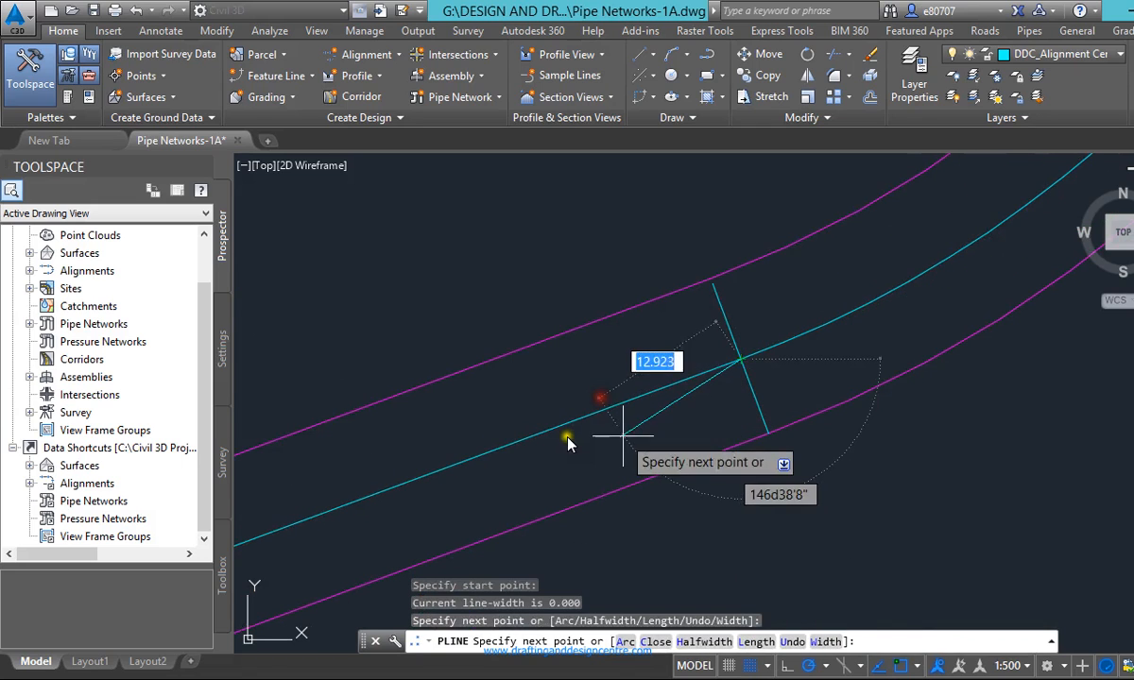
pyautogui.press('Escape')
# Extend the new southern centreline polyline to the main road's orange polyline as the boundary edge
pyautogui.scroll(3, 549, 408)
pyautogui.scroll(-10, 541, 543)
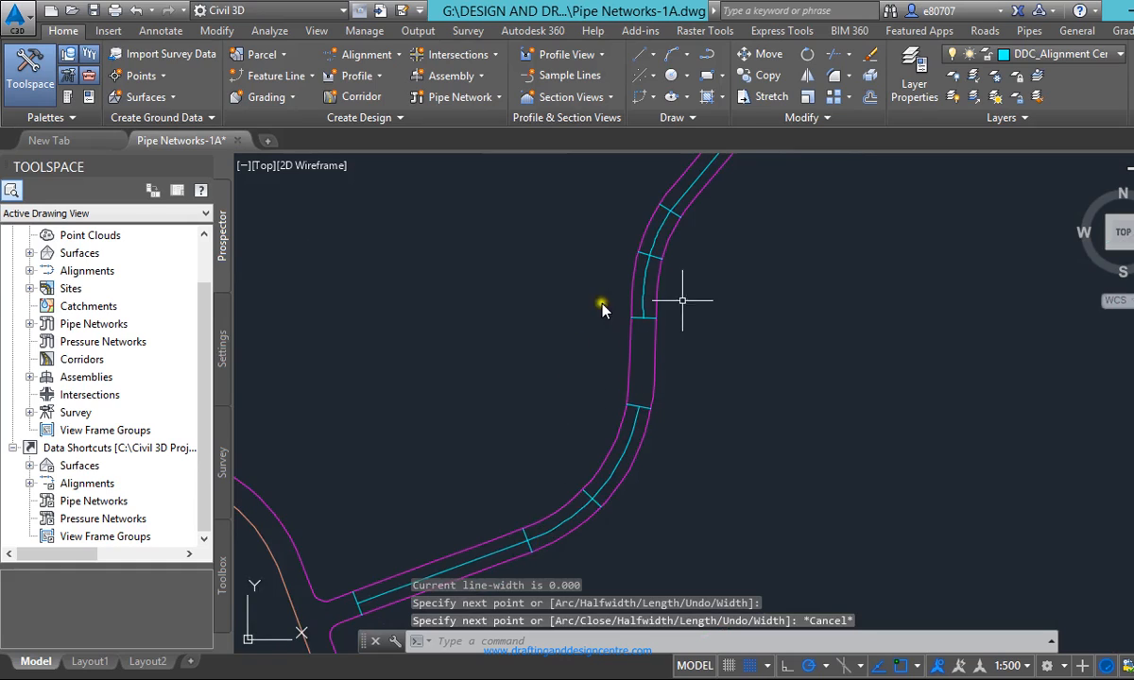
pyautogui.scroll(-1, 682, 301)
pyautogui.scroll(2, 519, 540)
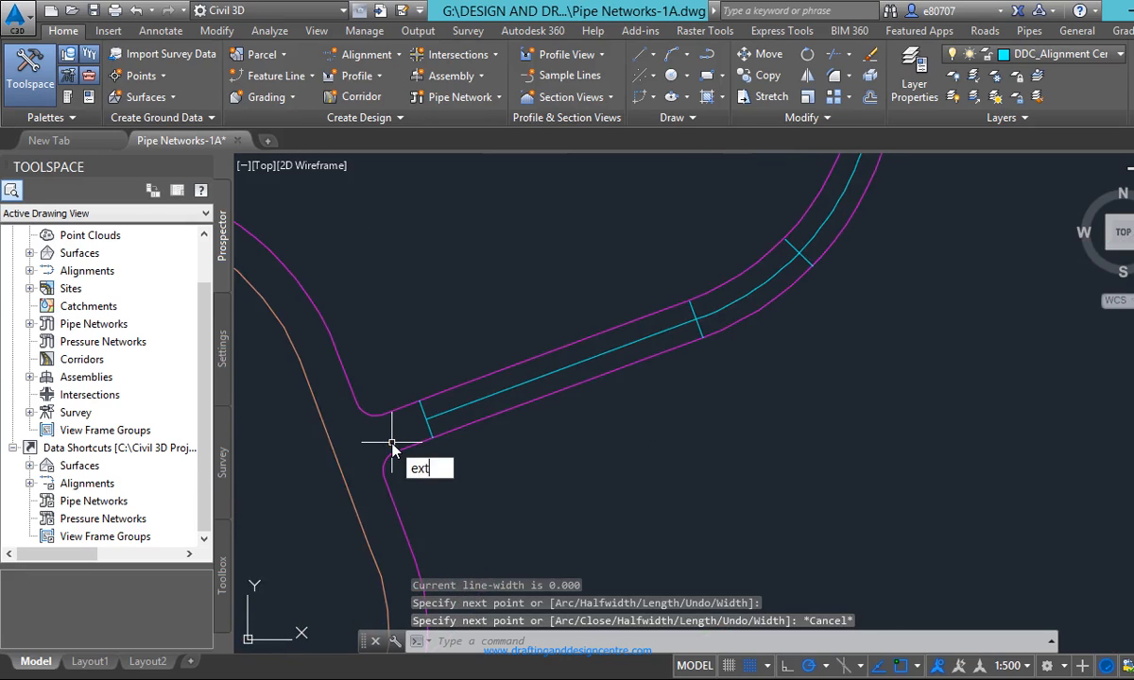
pyautogui.press('Return')
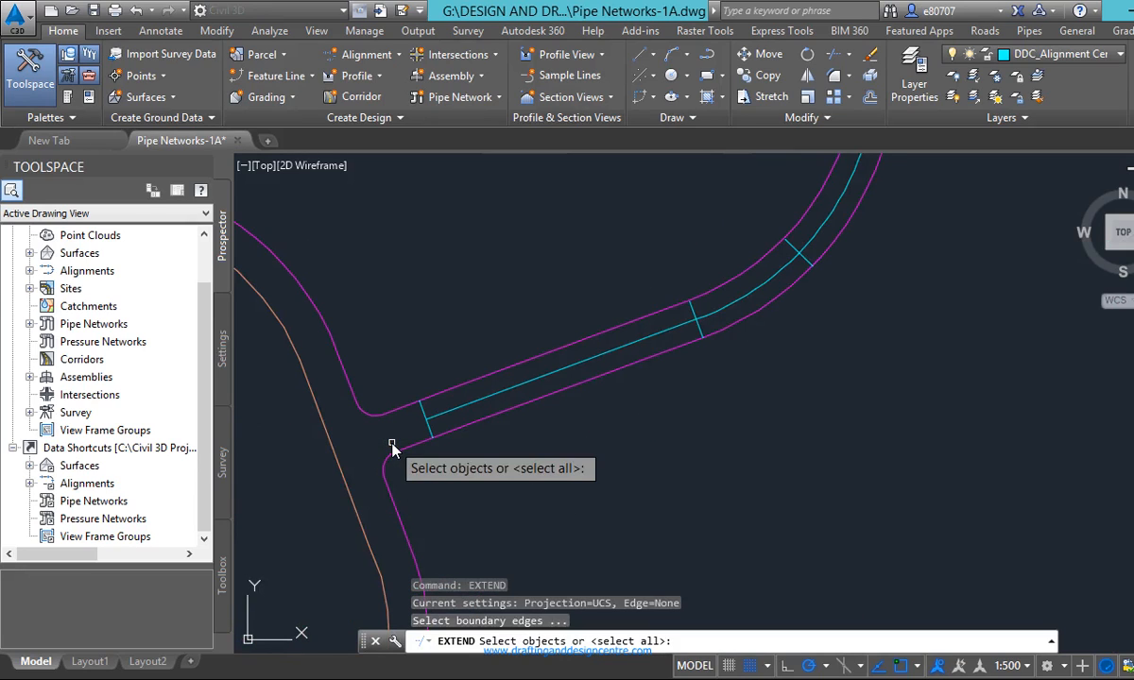
pyautogui.click(340, 463)
pyautogui.press('Return')
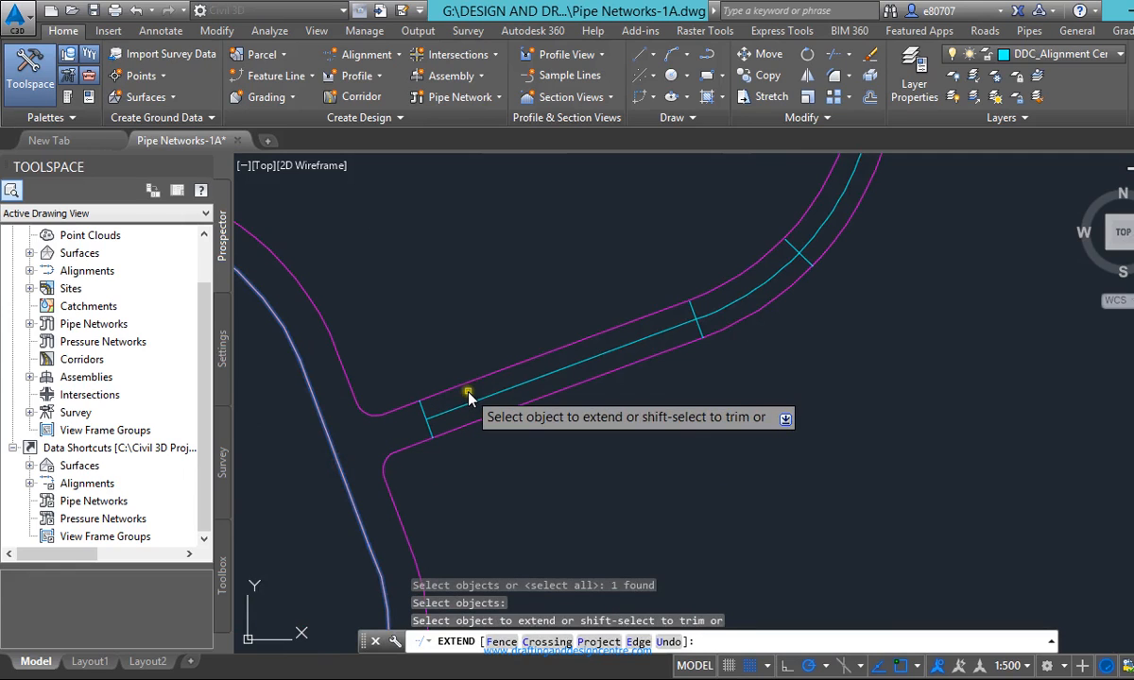
pyautogui.click(467, 402)
pyautogui.press('Escape')
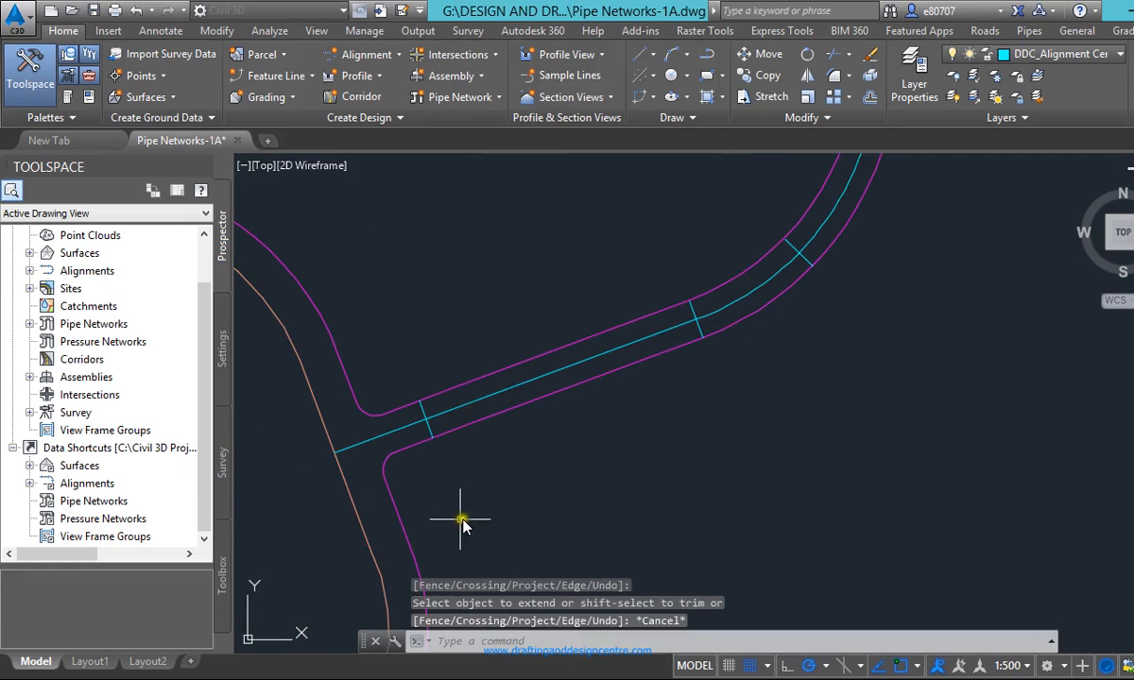
# Set the running object snap modes to Midpoint and Tangent only, with object snap and object snap tracking on
pyautogui.scroll(-3, 462, 520)
pyautogui.scroll(3, 538, 435)
pyautogui.scroll(-3, 678, 336)
pyautogui.scroll(3, 737, 189)
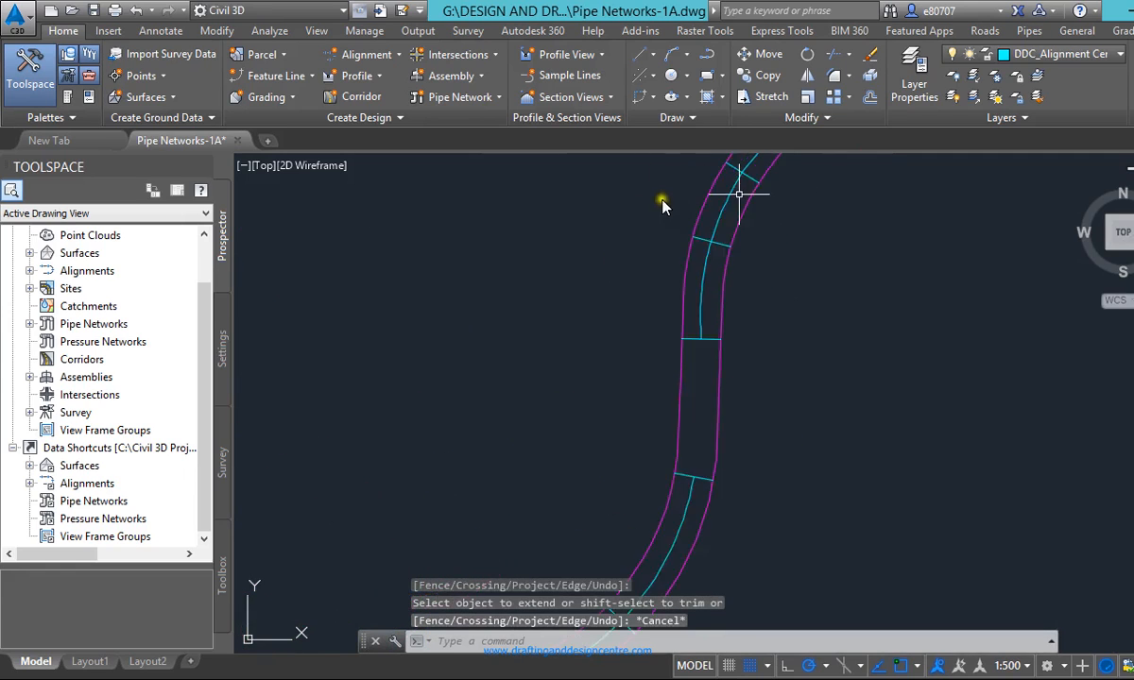
pyautogui.scroll(-4, 602, 423)
pyautogui.scroll(2, 552, 312)
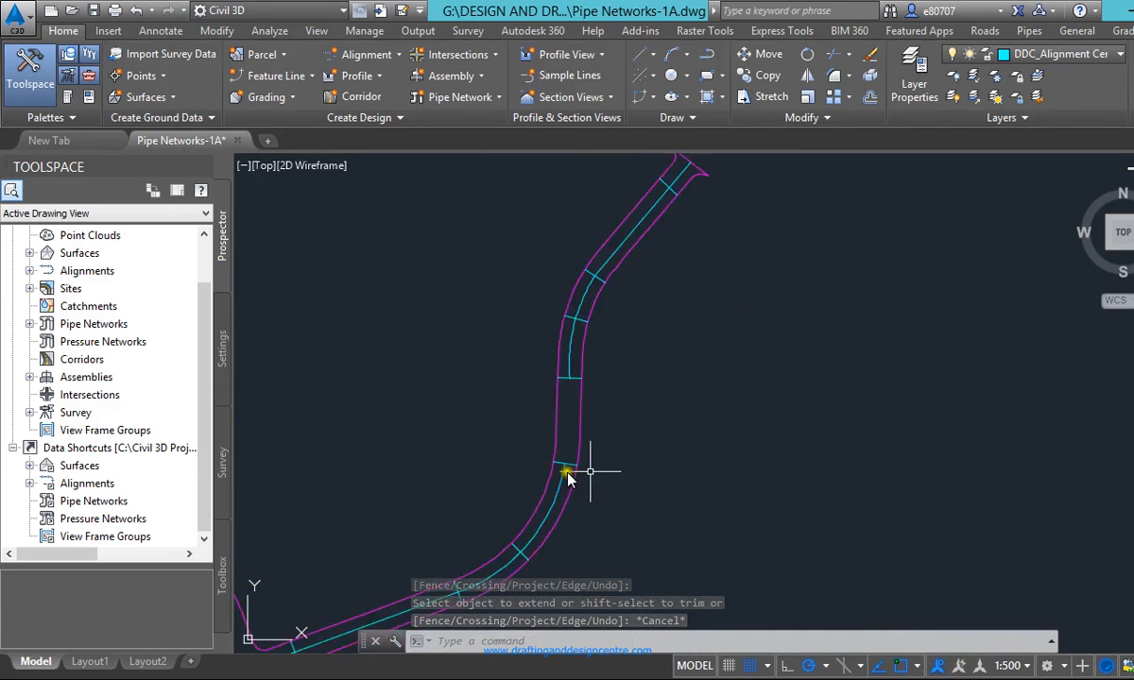
pyautogui.scroll(3, 567, 476)
pyautogui.press('Escape')
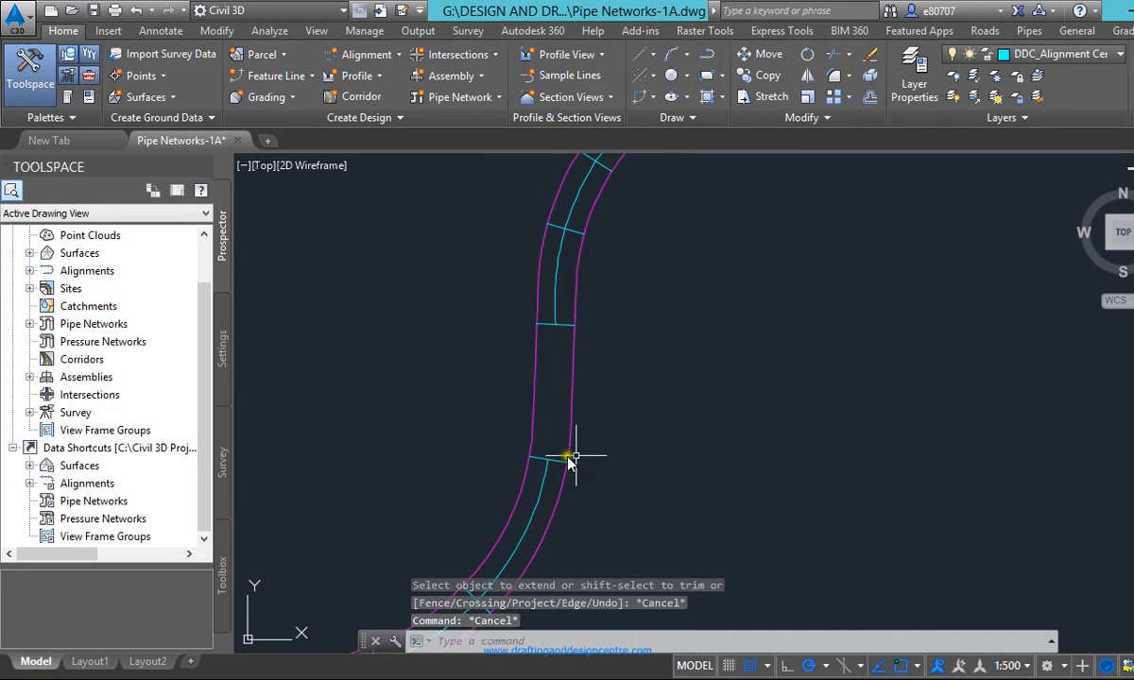
pyautogui.click(750, 667)
pyautogui.click(752, 644)
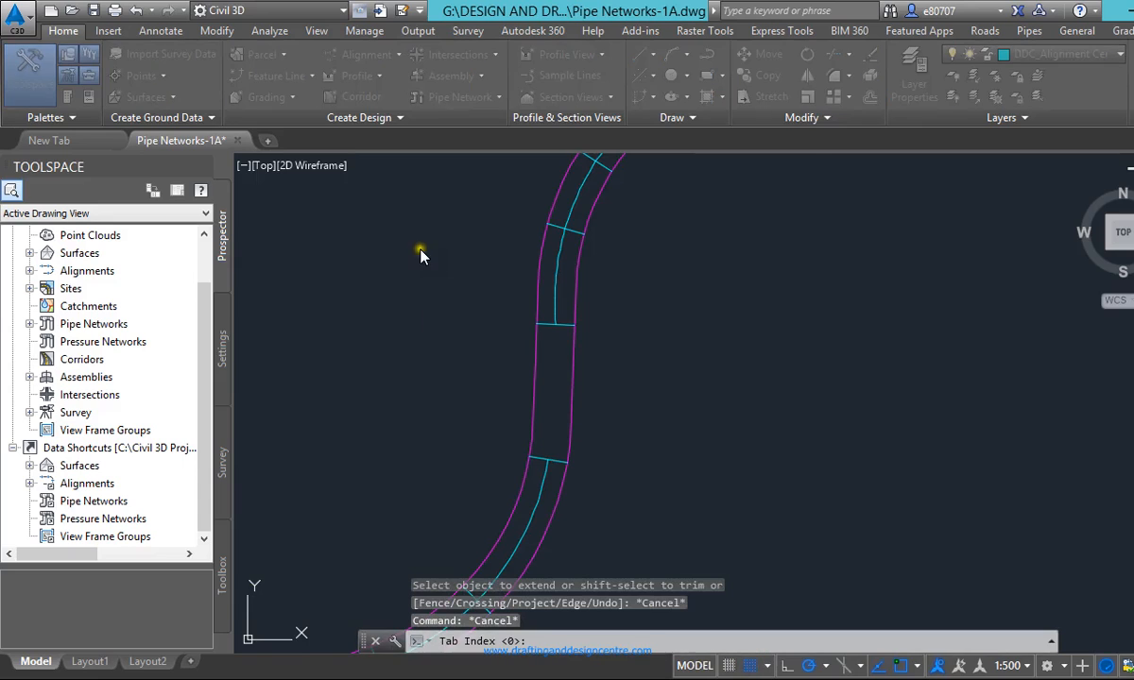
pyautogui.click(567, 162)
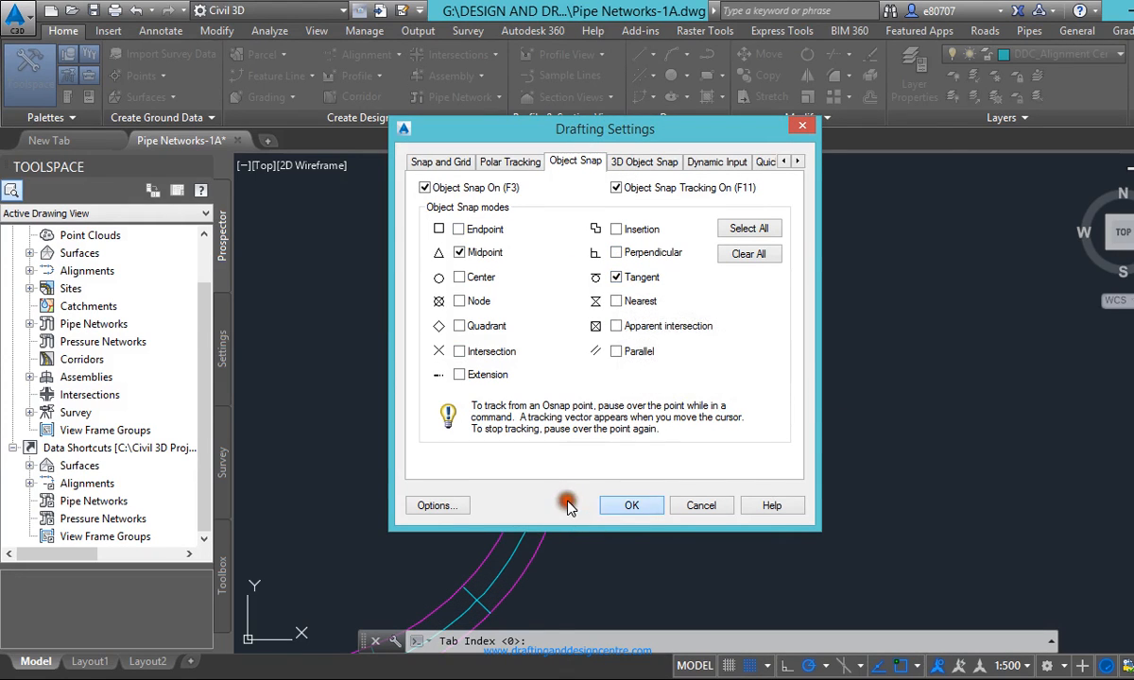
pyautogui.press('Return')
pyautogui.write('pline')
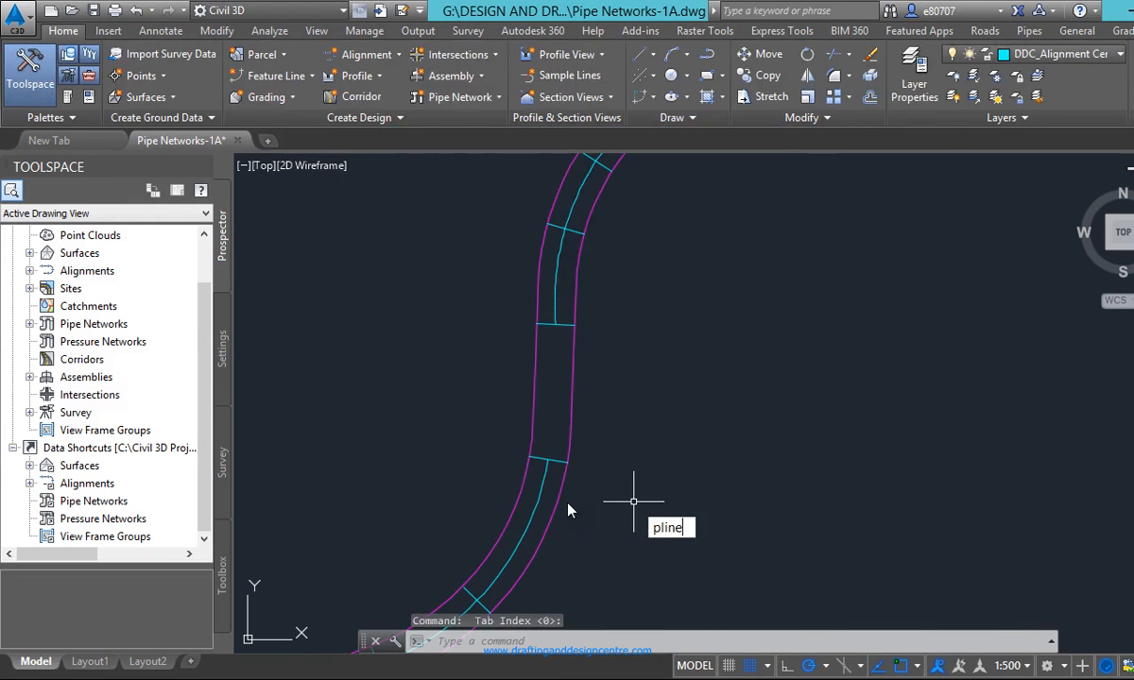
pyautogui.press('Return')
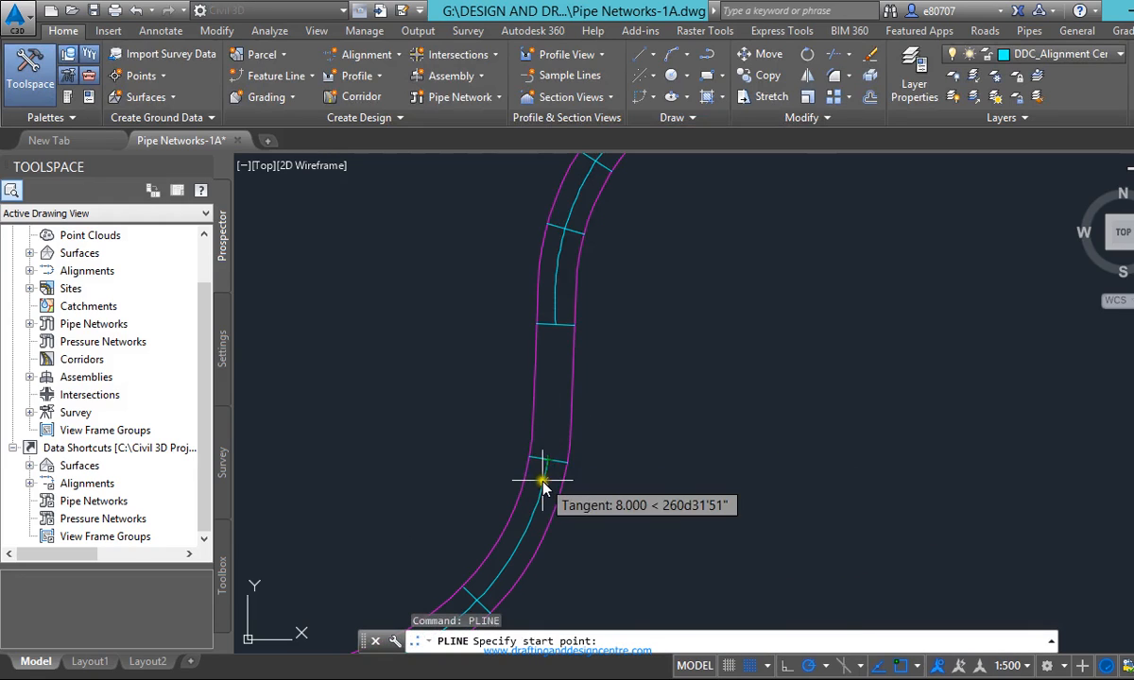
pyautogui.scroll(3, 542, 485)
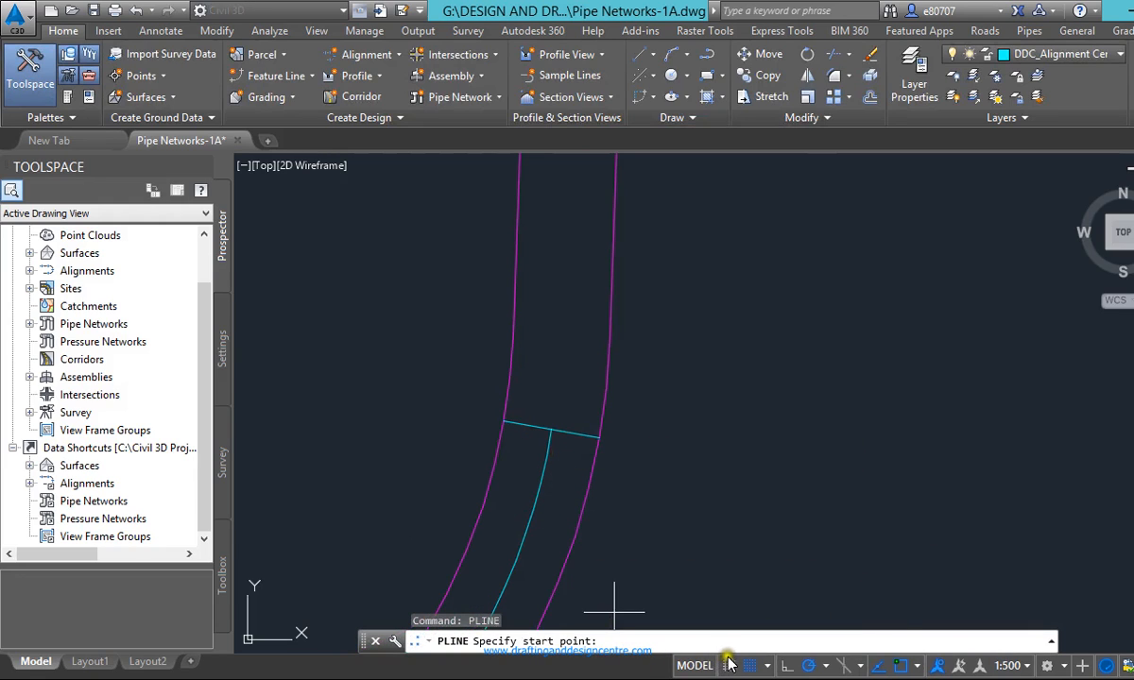
pyautogui.click(825, 665)
pyautogui.click(825, 642)
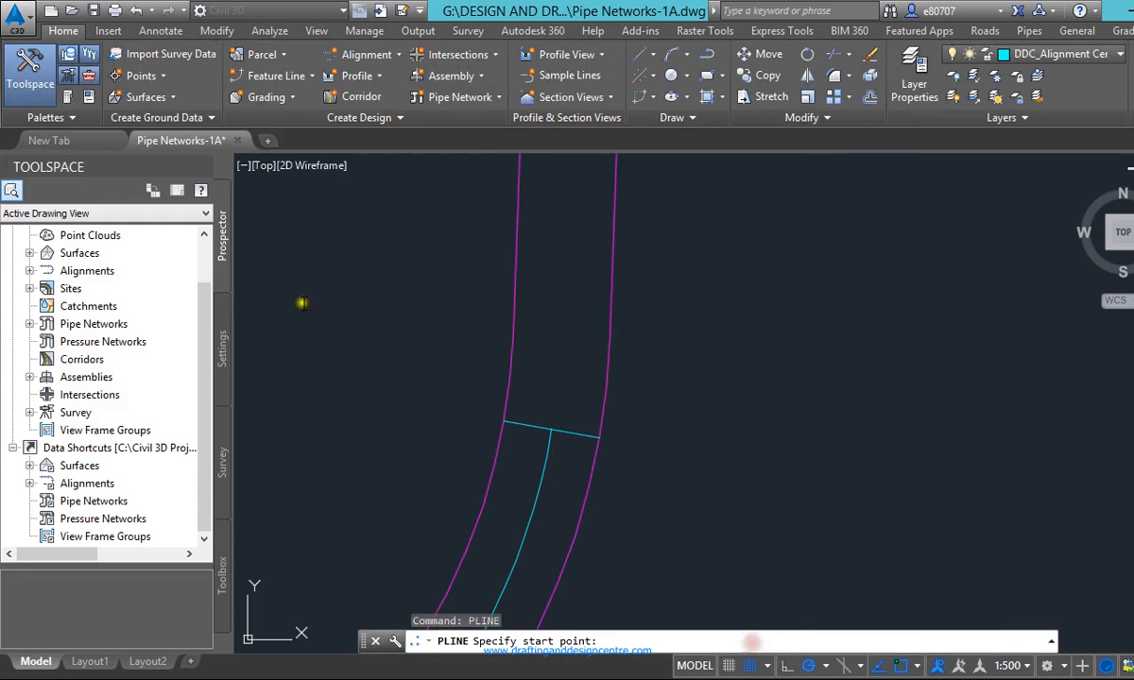
pyautogui.click(576, 161)
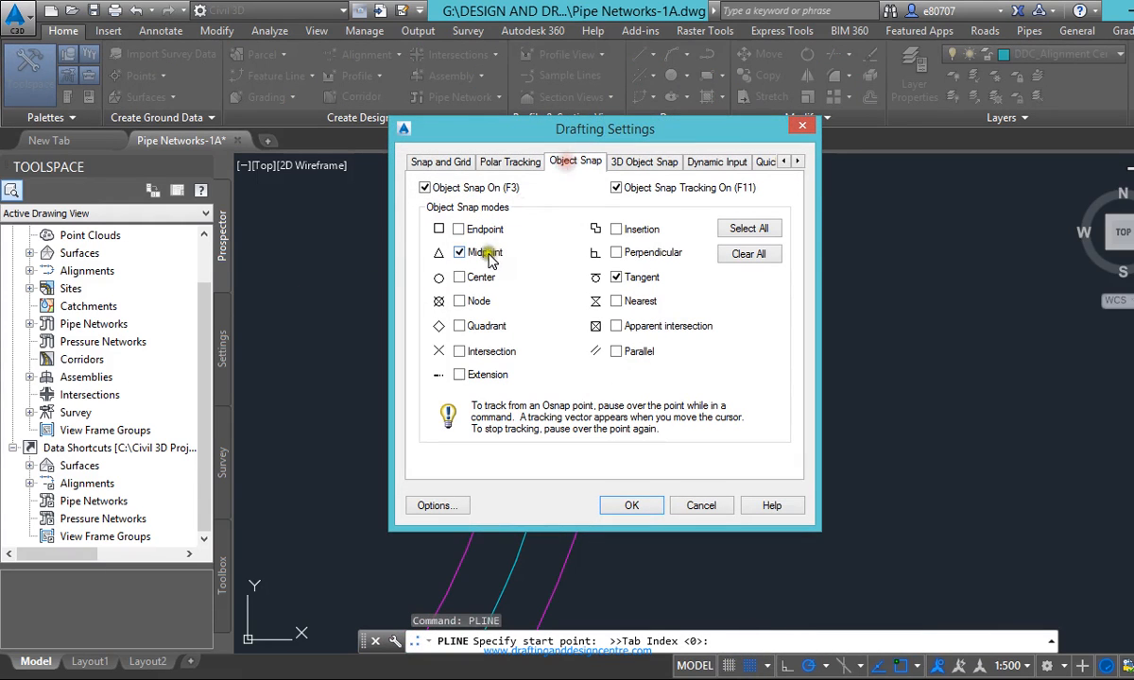
pyautogui.click(631, 506)
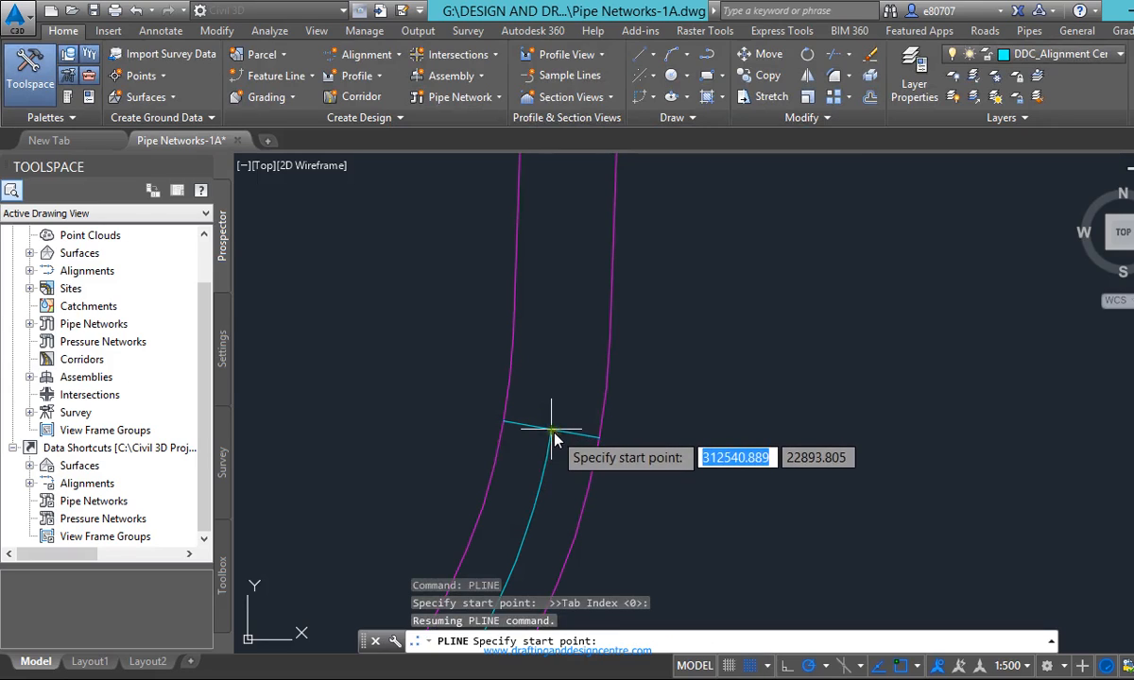
pyautogui.press('Escape')
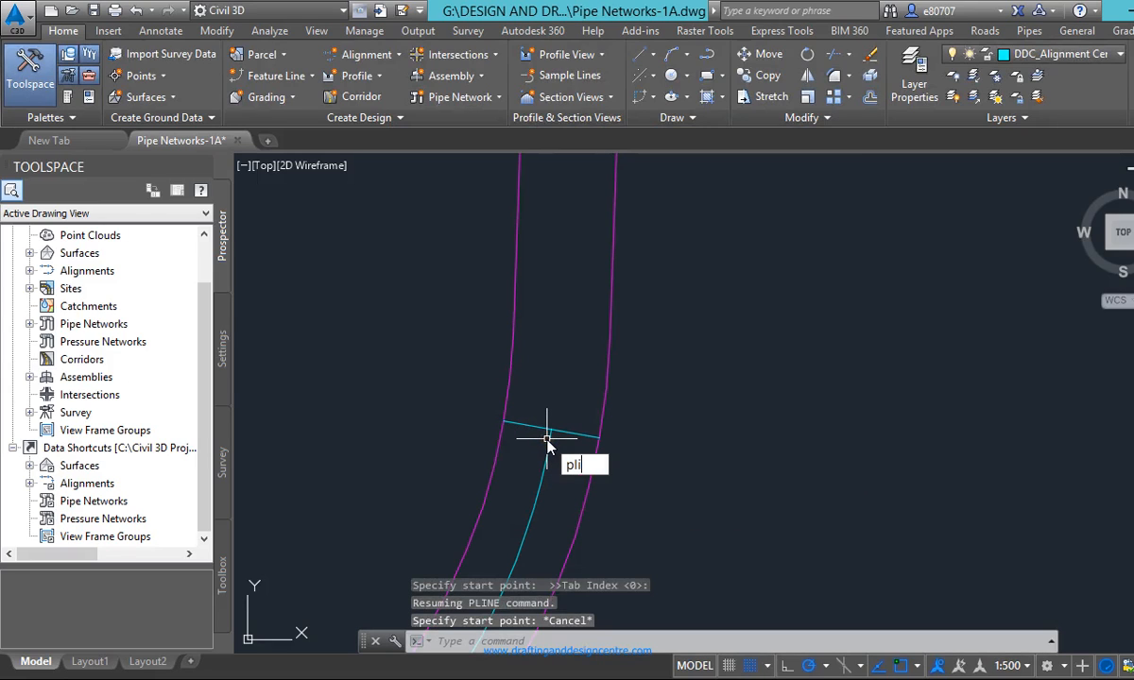
# Draw the middle straight section's centreline as a polyline from the end of the first bend's arc to a tangent point on the second bend's arc
pyautogui.write('pline')
pyautogui.press('Return')
pyautogui.scroll(-4, 553, 442)
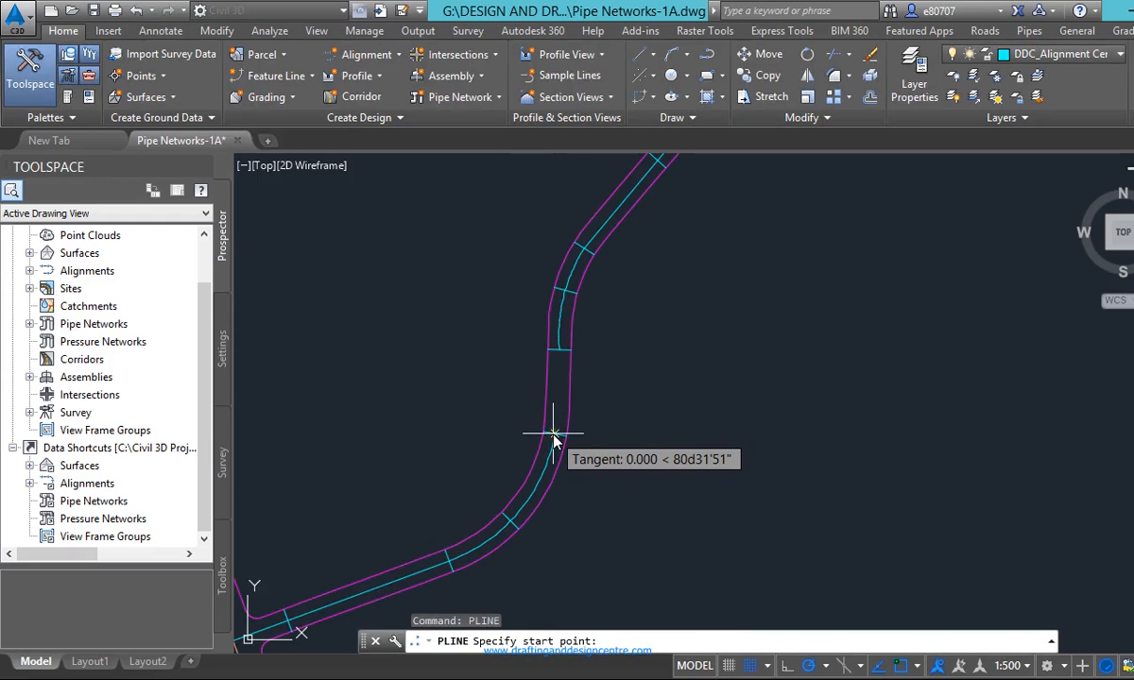
pyautogui.scroll(4, 553, 442)
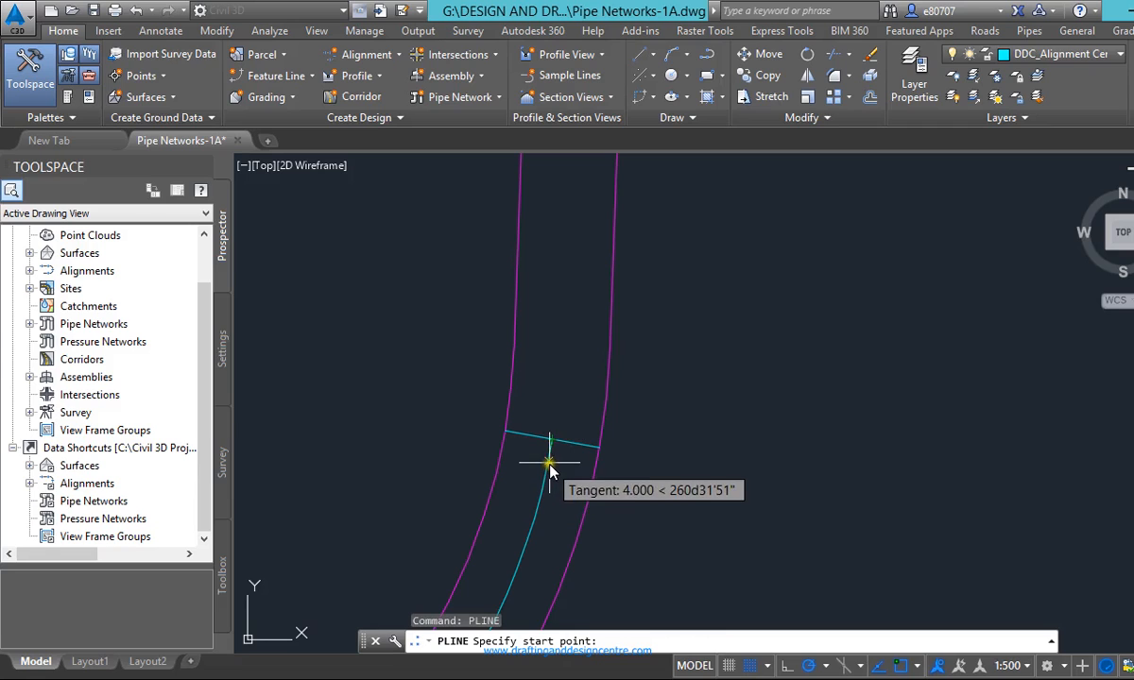
pyautogui.scroll(4, 547, 465)
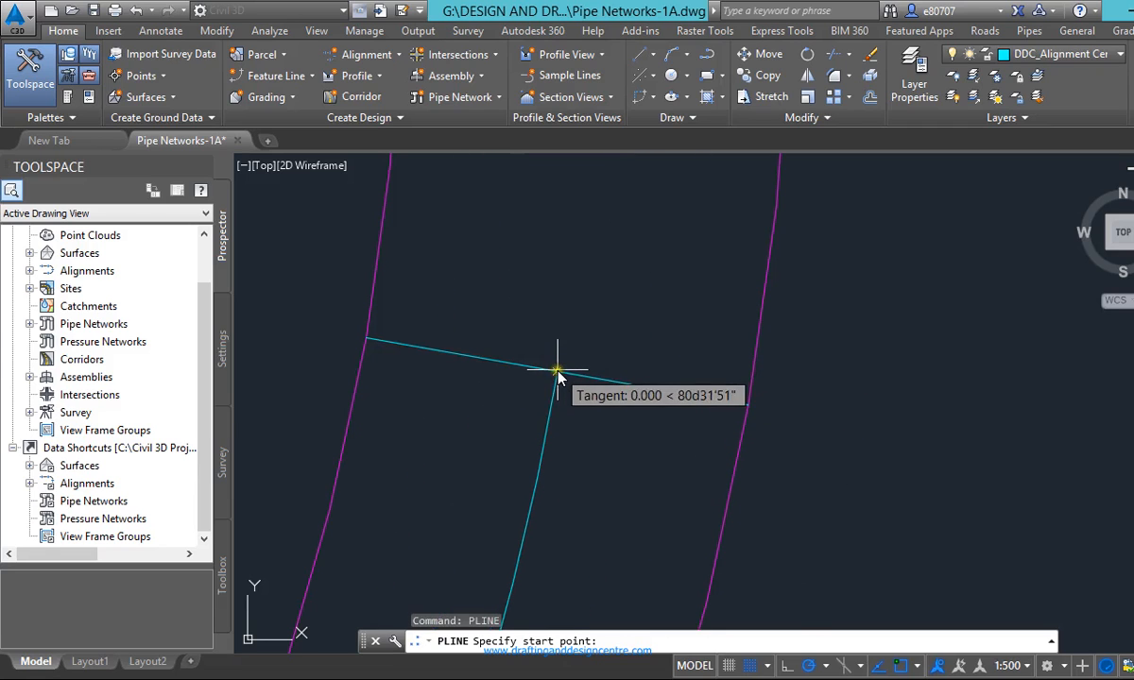
pyautogui.click(558, 376)
pyautogui.scroll(-5, 563, 397)
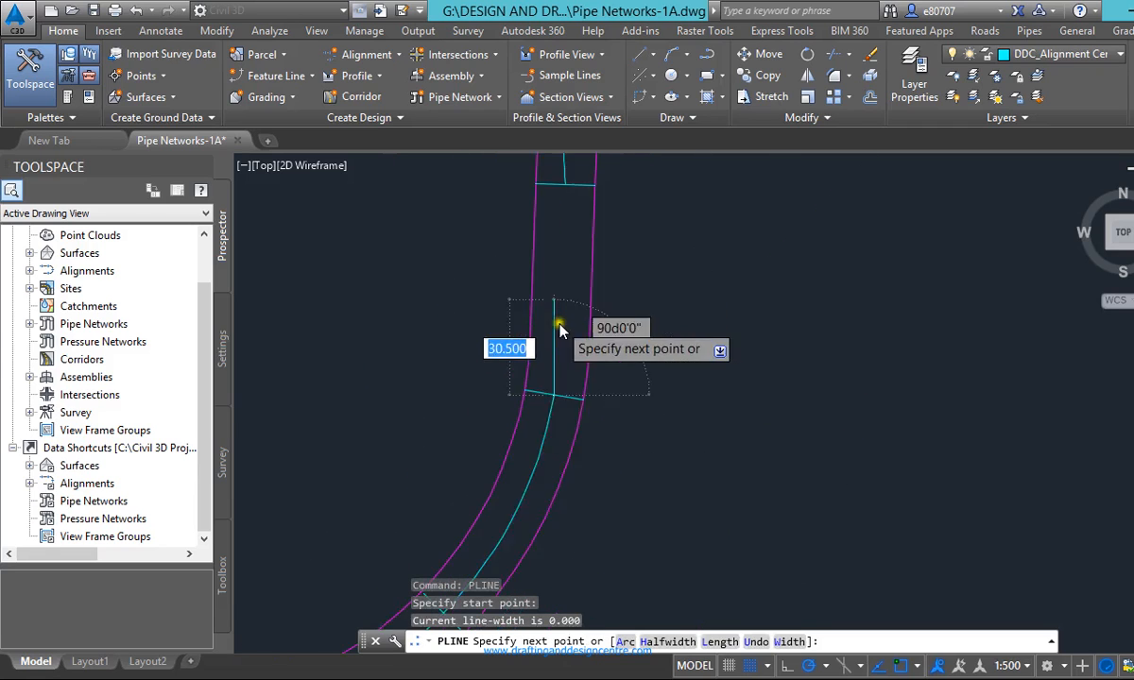
pyautogui.scroll(-2, 552, 227)
pyautogui.scroll(3, 552, 223)
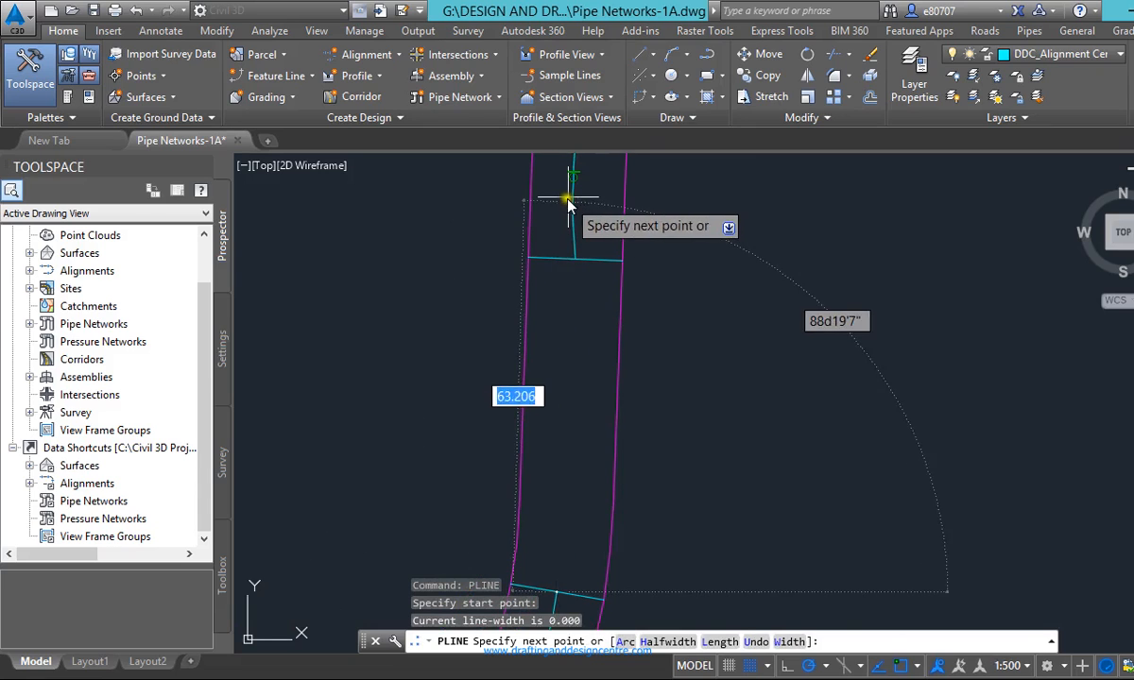
pyautogui.click(567, 177)
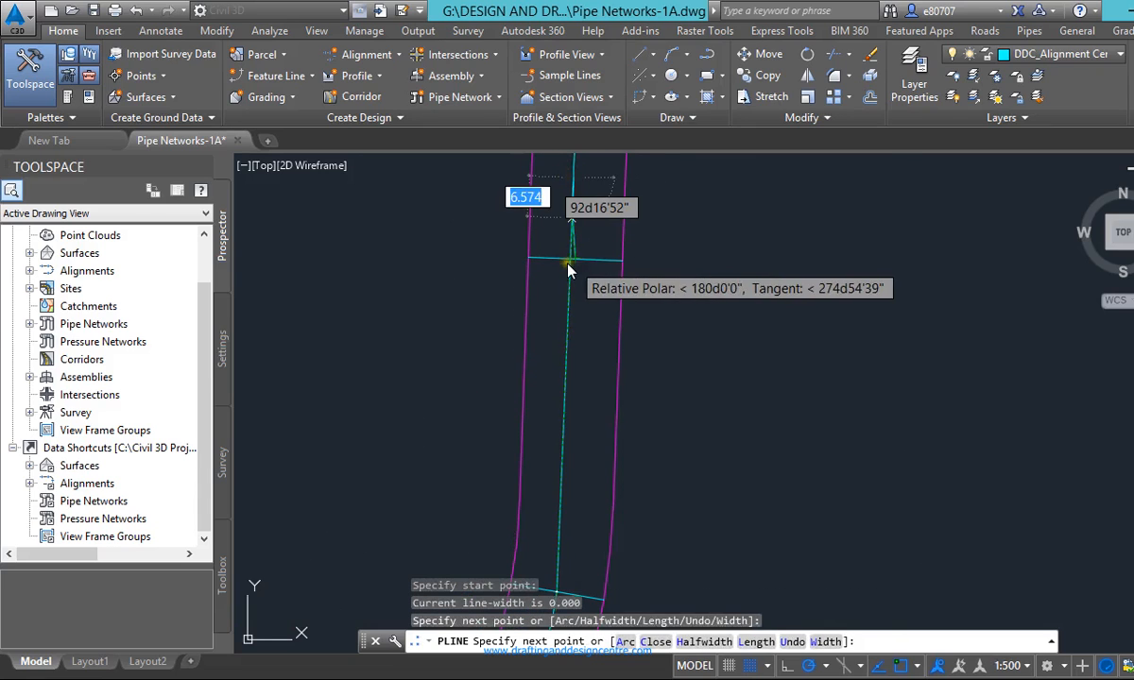
pyautogui.press('Escape')
# Inspect the joint between the middle straight centreline and the first bend's arc, and regenerate the drawing display
pyautogui.scroll(-4, 570, 293)
pyautogui.scroll(1, 572, 304)
pyautogui.scroll(2, 567, 293)
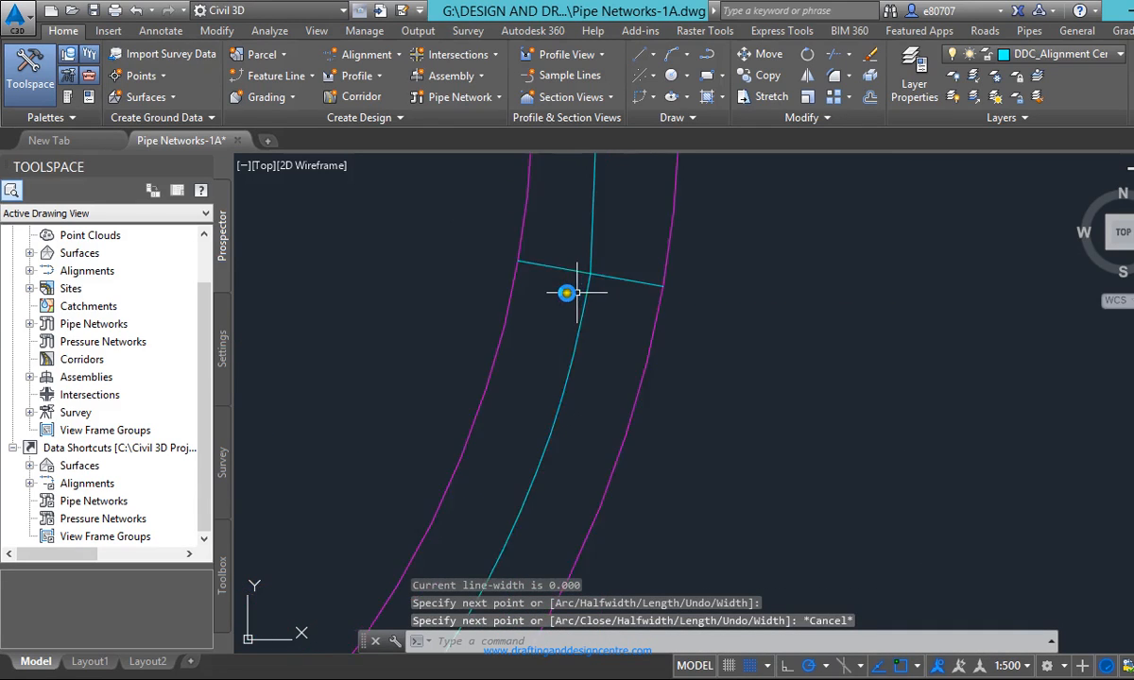
pyautogui.scroll(-4, 589, 378)
pyautogui.scroll(5, 567, 320)
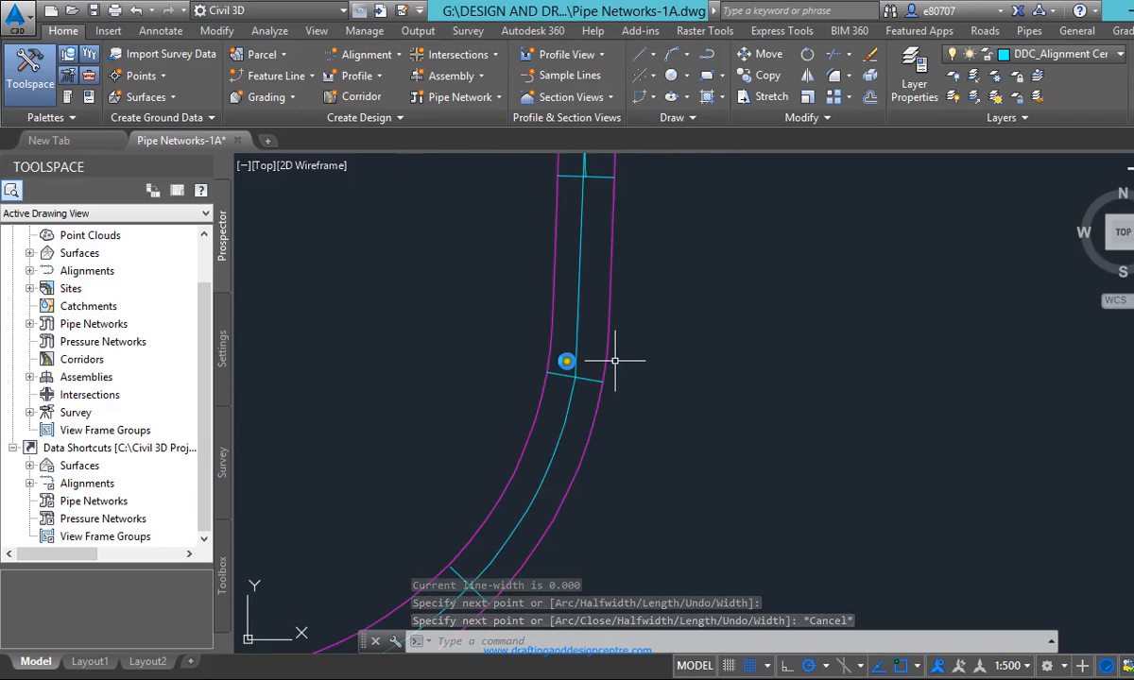
pyautogui.write('rege')
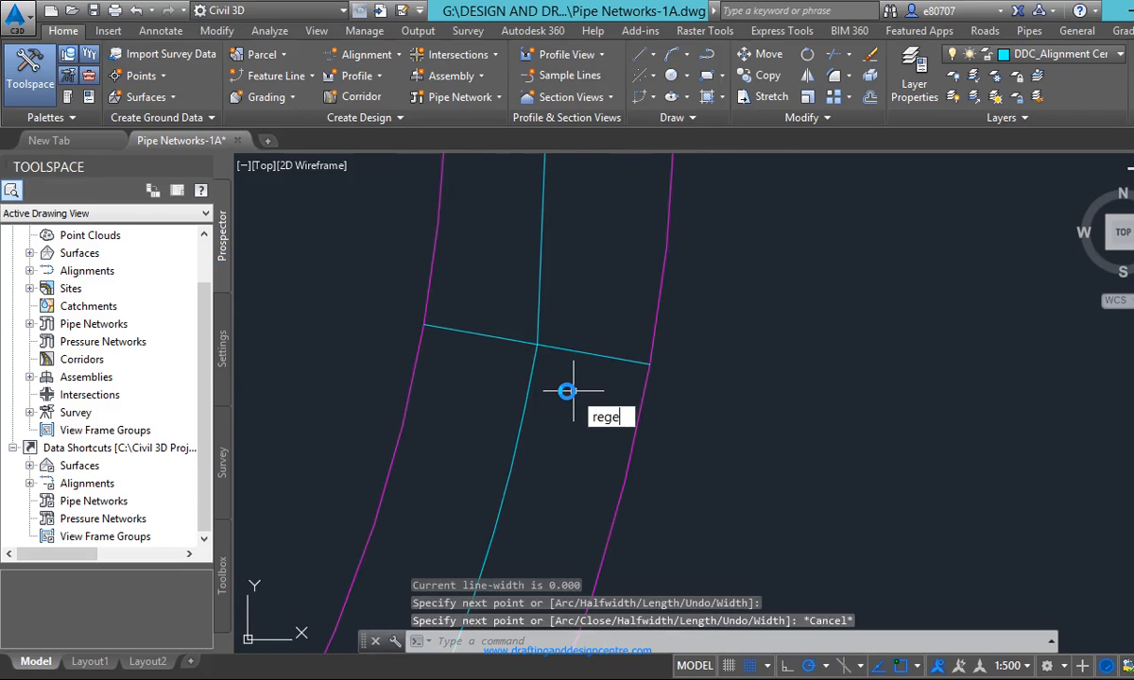
pyautogui.write('n')
pyautogui.press('Return')
pyautogui.press('Escape')
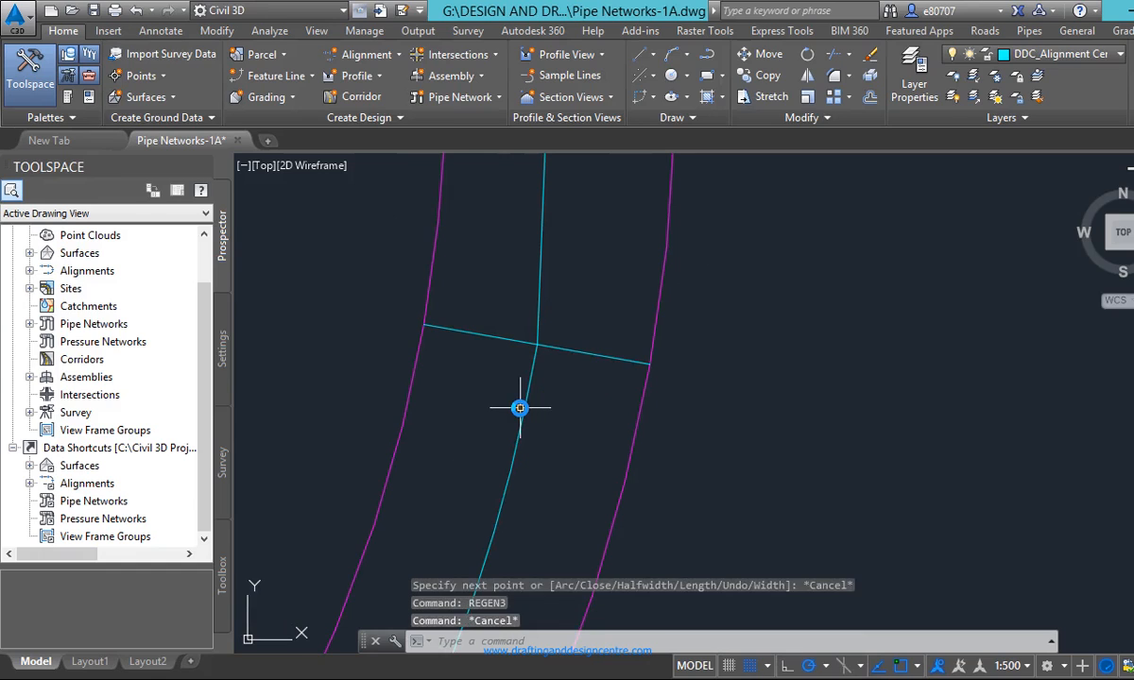
# Regenerate the drawing and inspect the access road's centreline from its bend joints to its southern and northern ends
pyautogui.write('regen')
pyautogui.press('Return')
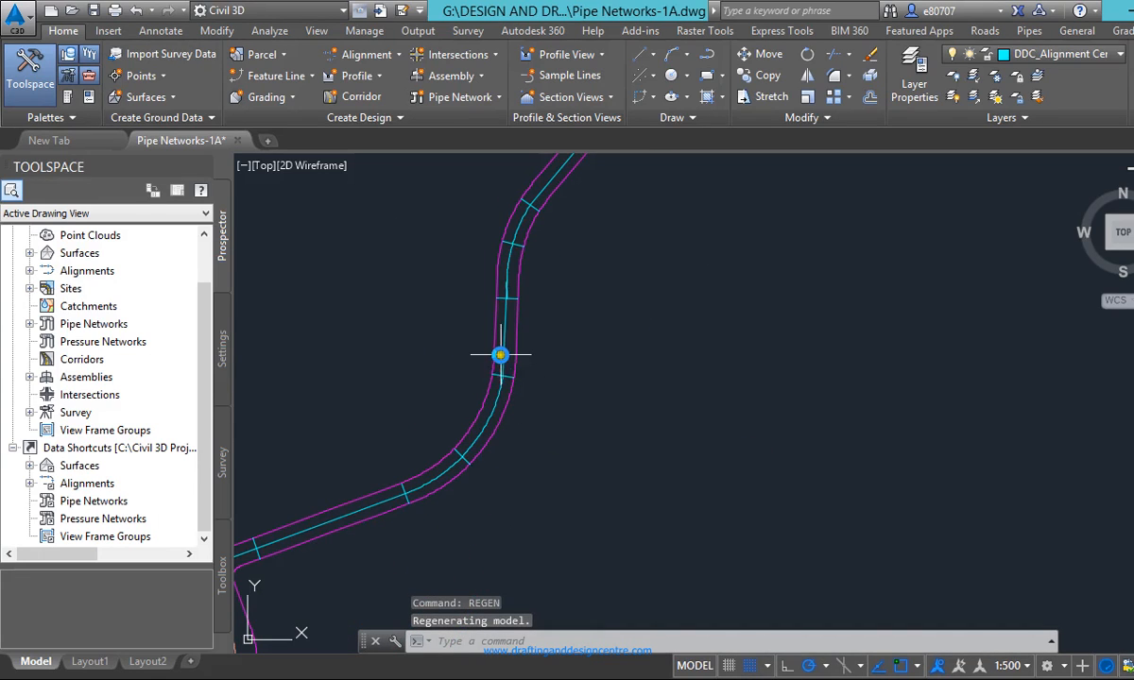
pyautogui.scroll(1, 503, 357)
pyautogui.scroll(2, 508, 410)
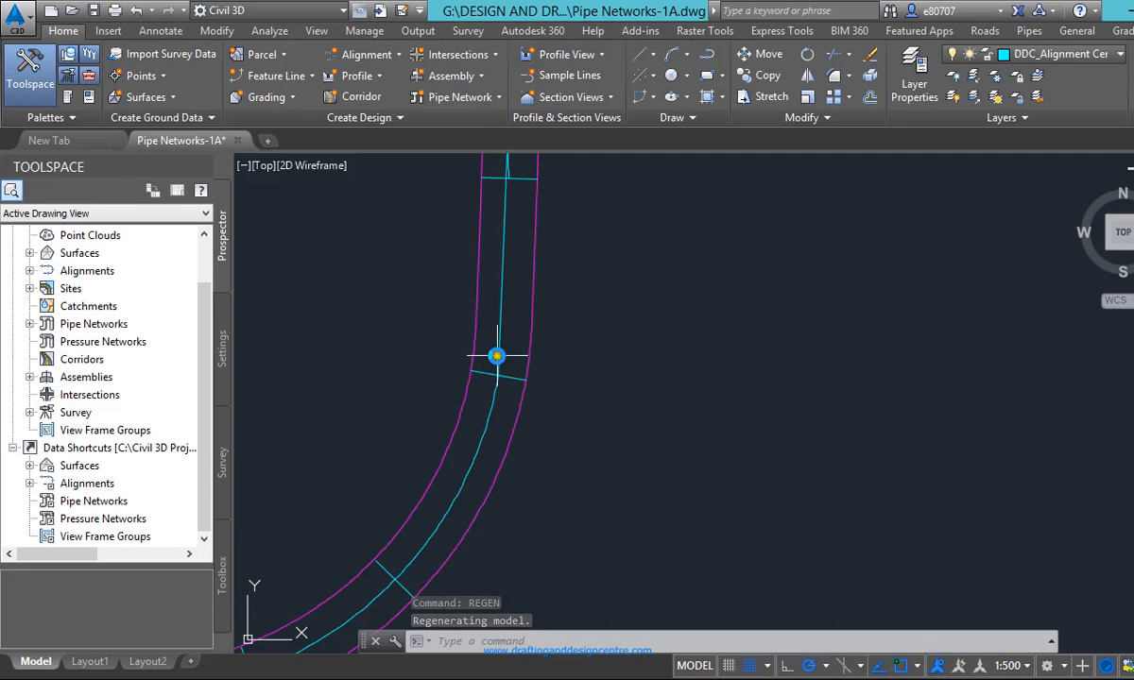
pyautogui.scroll(4, 499, 383)
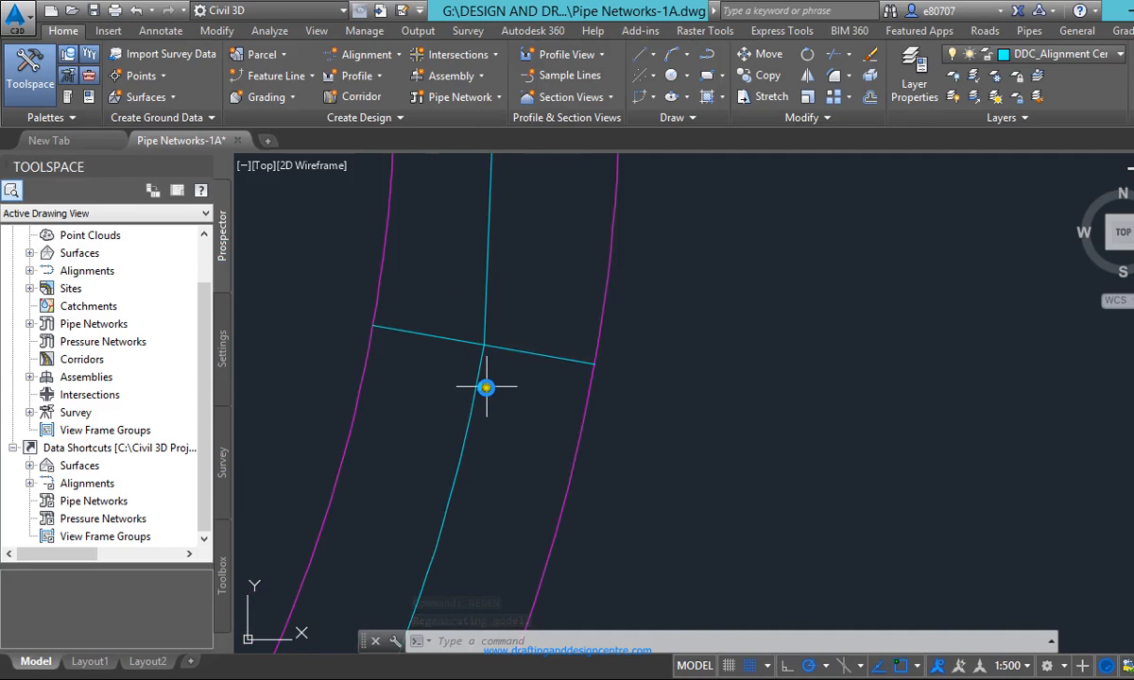
pyautogui.scroll(-4, 484, 387)
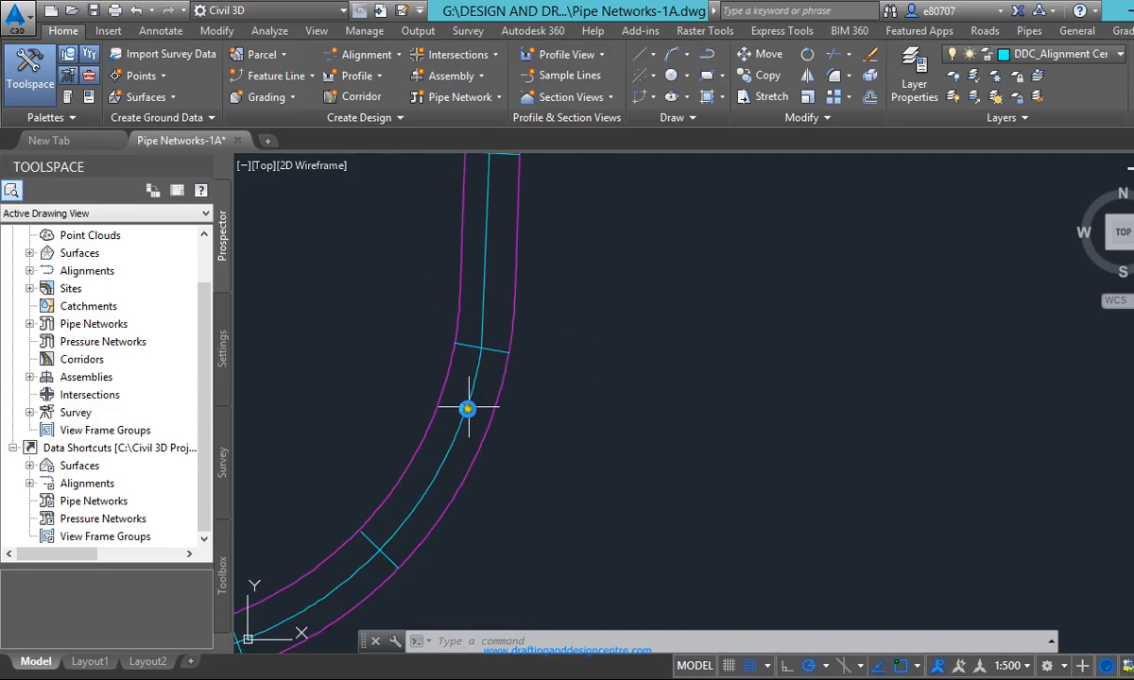
pyautogui.moveTo(472, 372)
pyautogui.mouseDown(button='middle')
pyautogui.moveTo(481, 405)
pyautogui.moveTo(466, 321)
pyautogui.moveTo(501, 406)
pyautogui.moveTo(507, 317)
pyautogui.moveTo(481, 324)
pyautogui.moveTo(523, 352)
pyautogui.moveTo(387, 456)
pyautogui.moveTo(352, 526)
pyautogui.moveTo(445, 446)
pyautogui.moveTo(469, 475)
pyautogui.mouseUp(button='middle')
pyautogui.scroll(3, 471, 476)
pyautogui.scroll(-2, 425, 478)
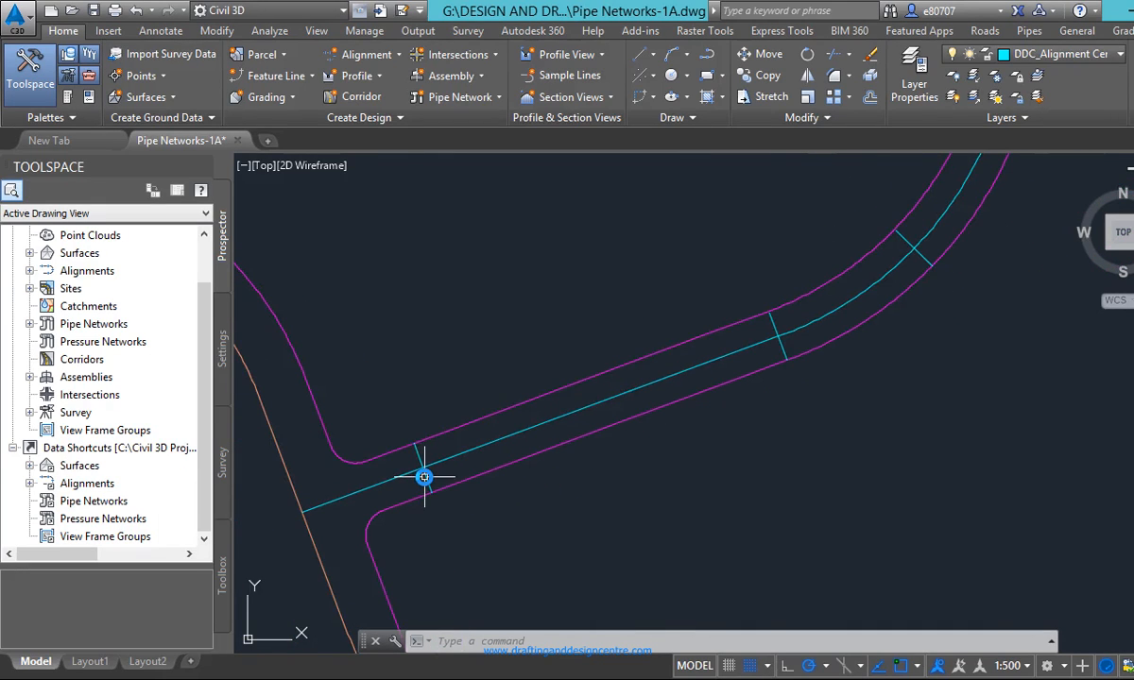
pyautogui.moveTo(425, 477)
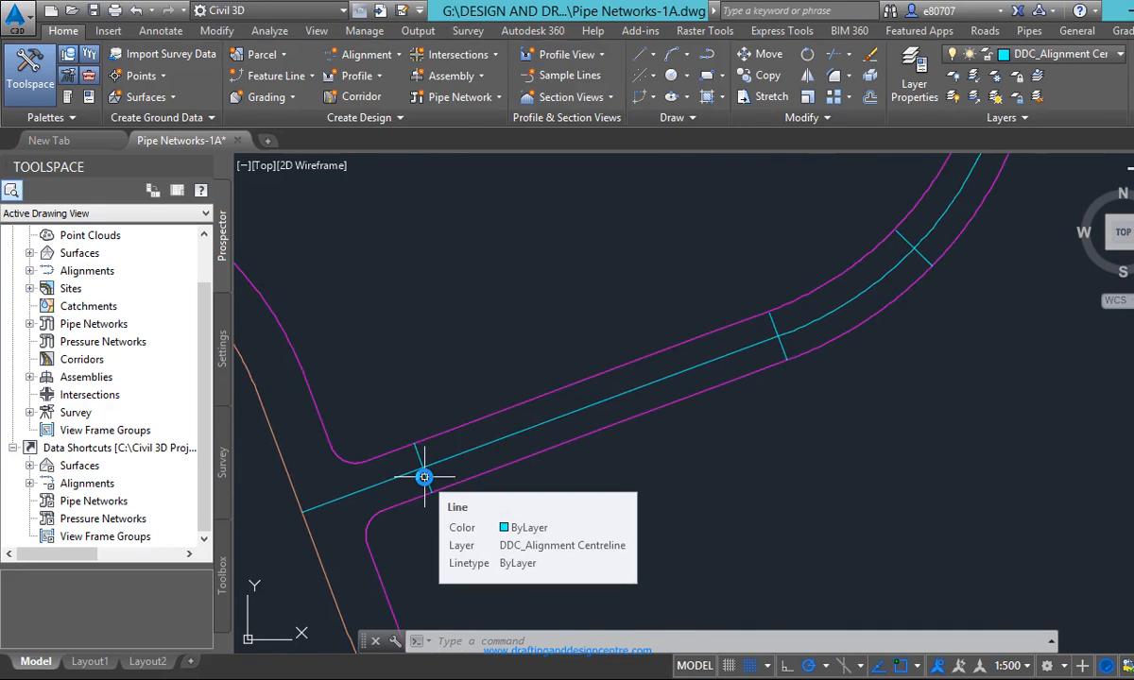
pyautogui.scroll(-5, 411, 496)
pyautogui.scroll(4, 531, 336)
pyautogui.scroll(2, 480, 486)
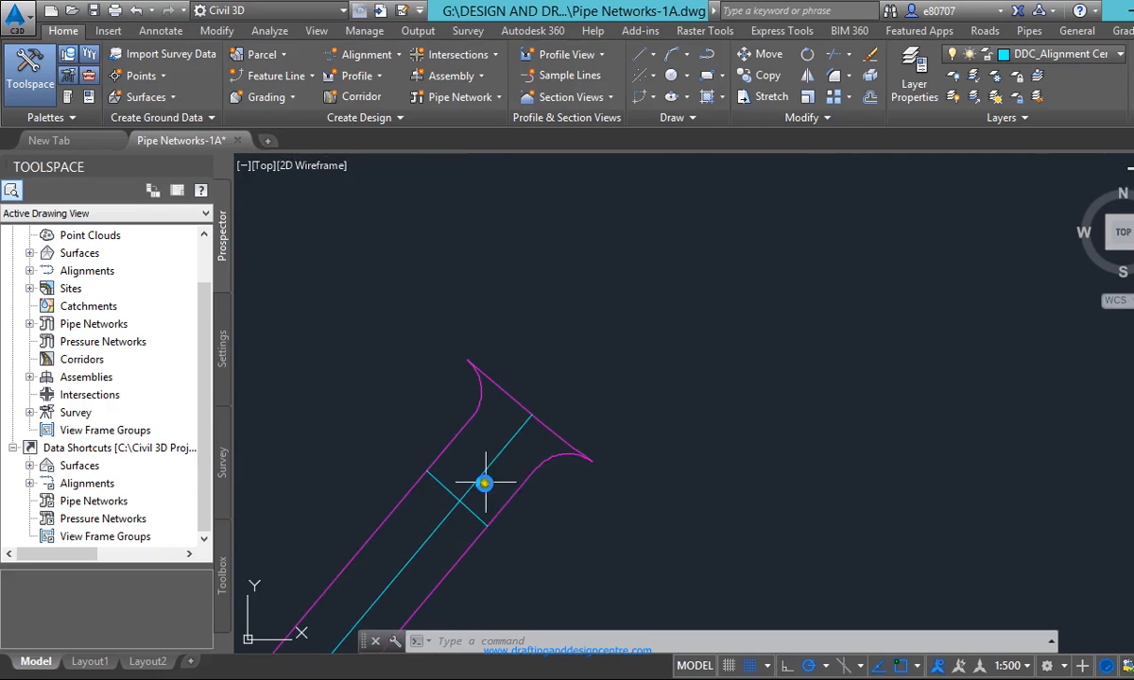
pyautogui.scroll(-2, 481, 460)
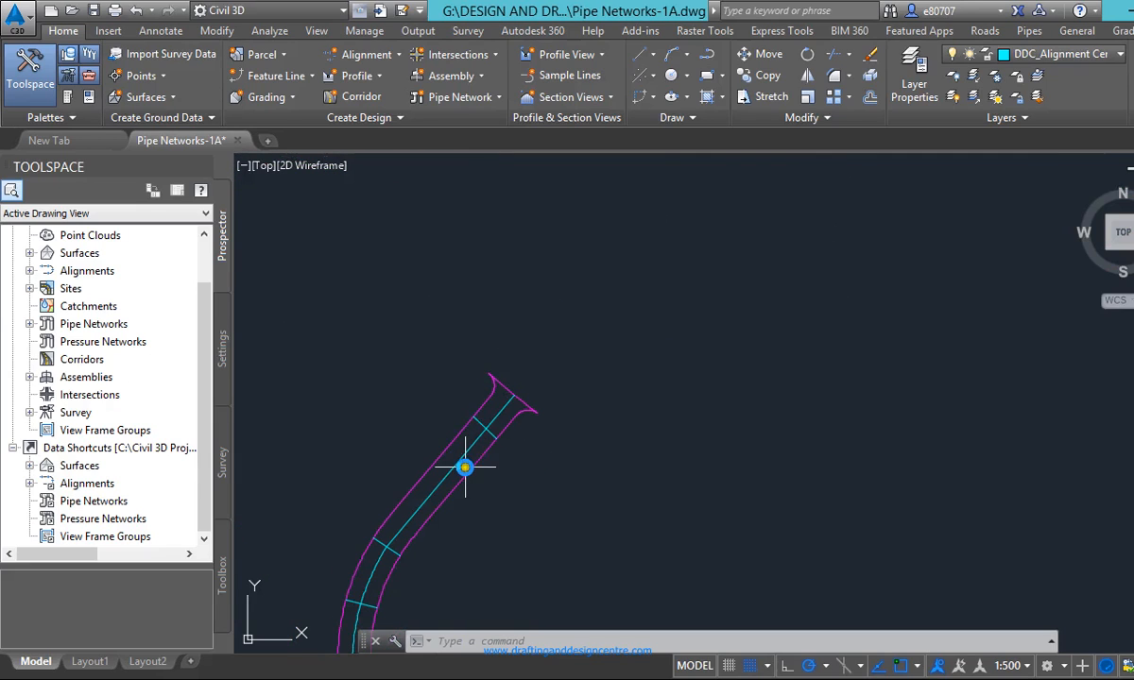
# Start the Copy command and select the northern straight section and the northern bend's arc of the access road centreline
pyautogui.write('c')
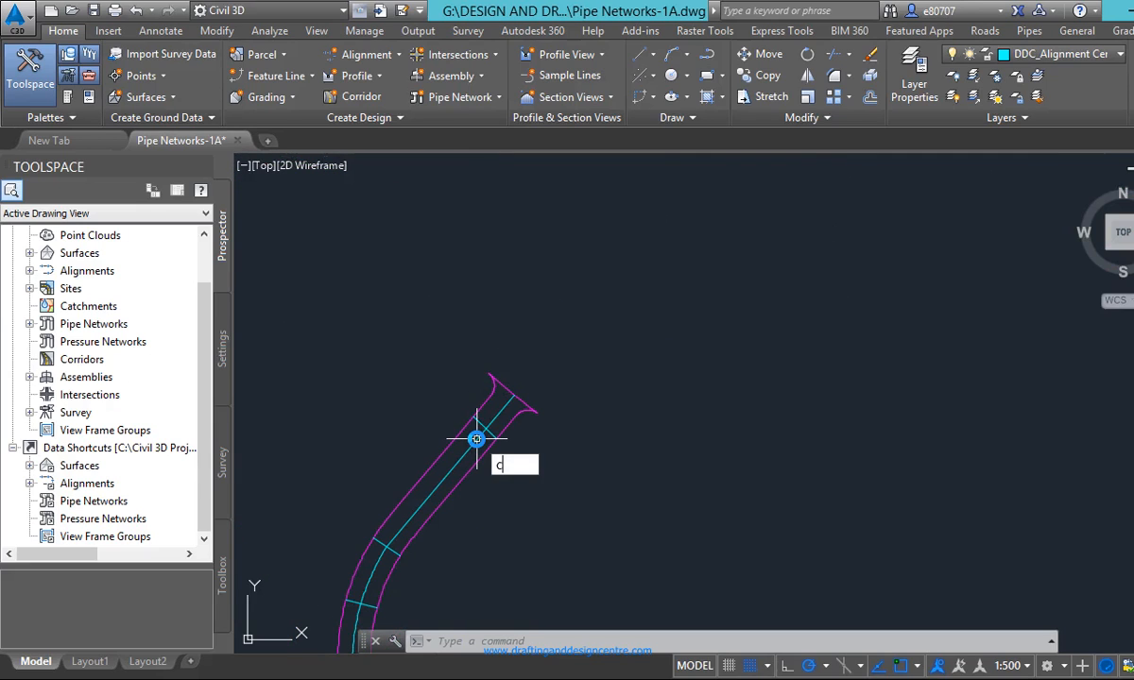
pyautogui.write('opy')
pyautogui.press('Return')
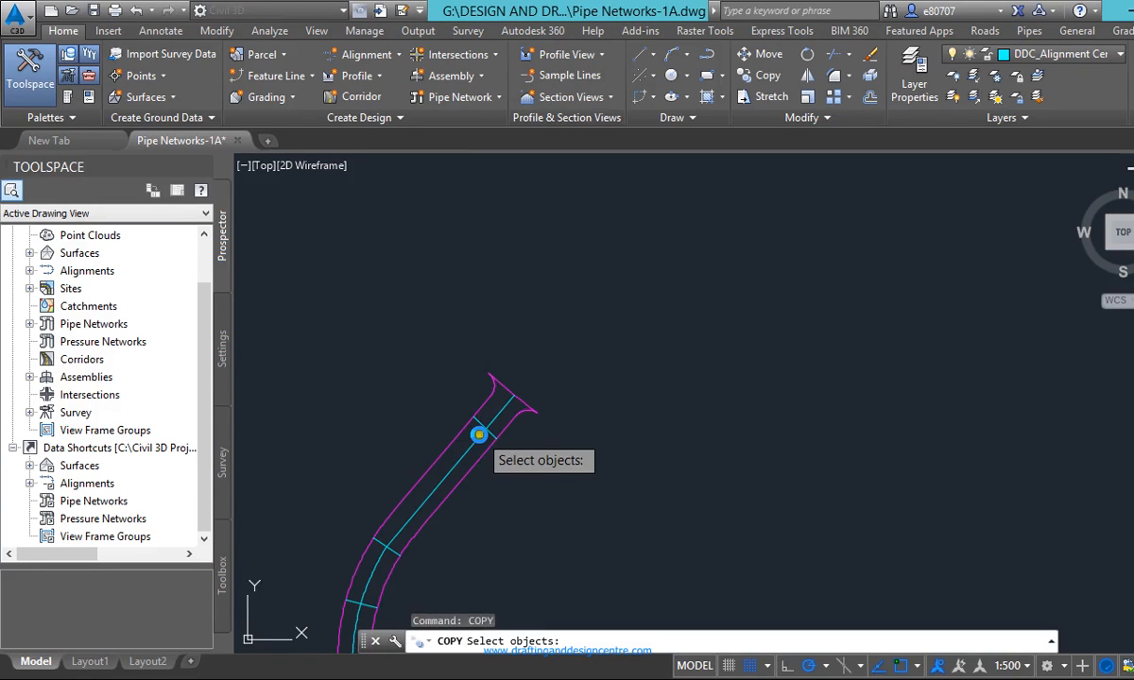
pyautogui.click(493, 422)
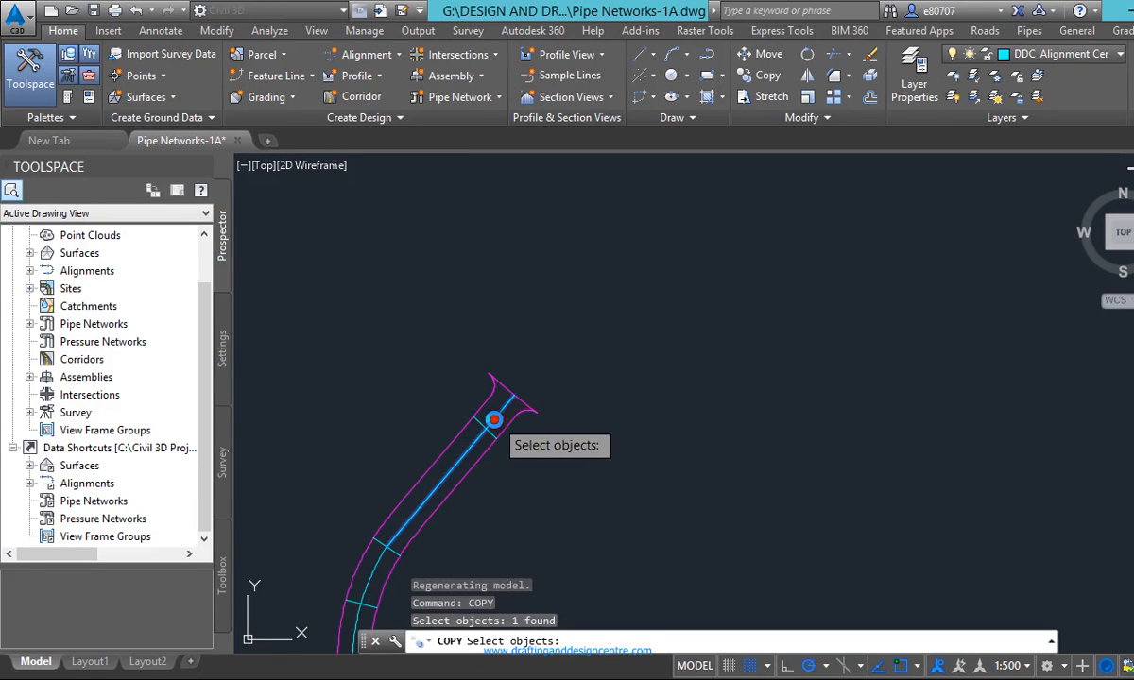
pyautogui.click(378, 559)
pyautogui.scroll(-2, 538, 360)
pyautogui.scroll(4, 444, 528)
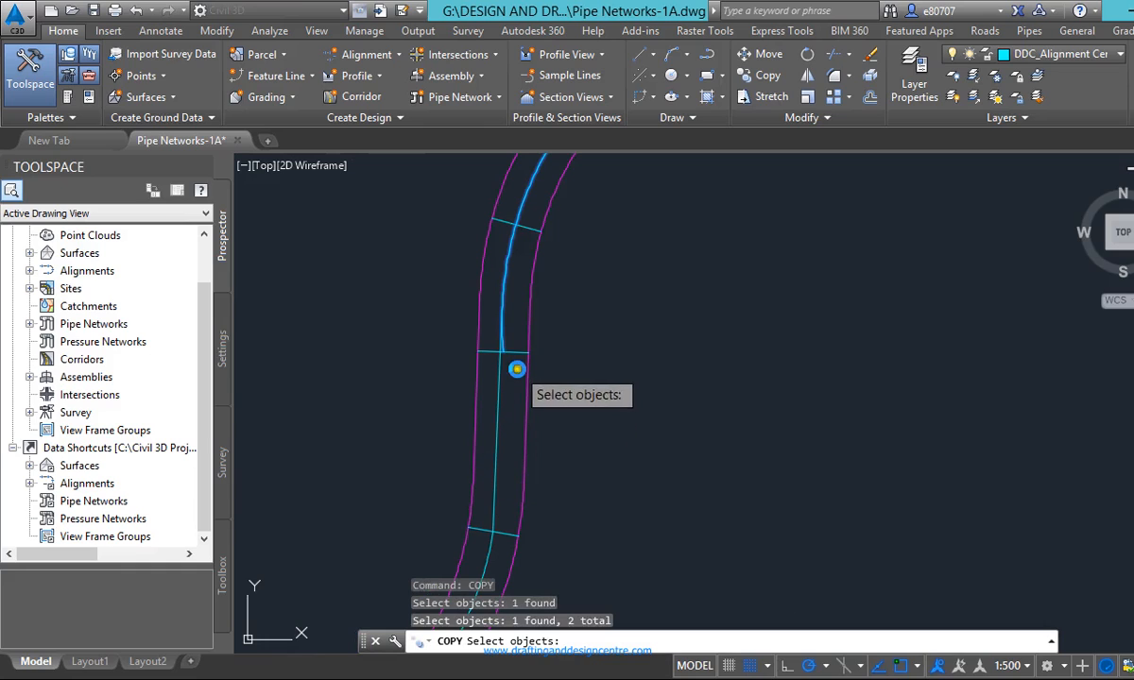
# Add the middle straight section, the southern bend's arc and the southern straight section of the centreline to the copy selection
pyautogui.click(499, 395)
pyautogui.scroll(-4, 523, 380)
pyautogui.scroll(4, 500, 452)
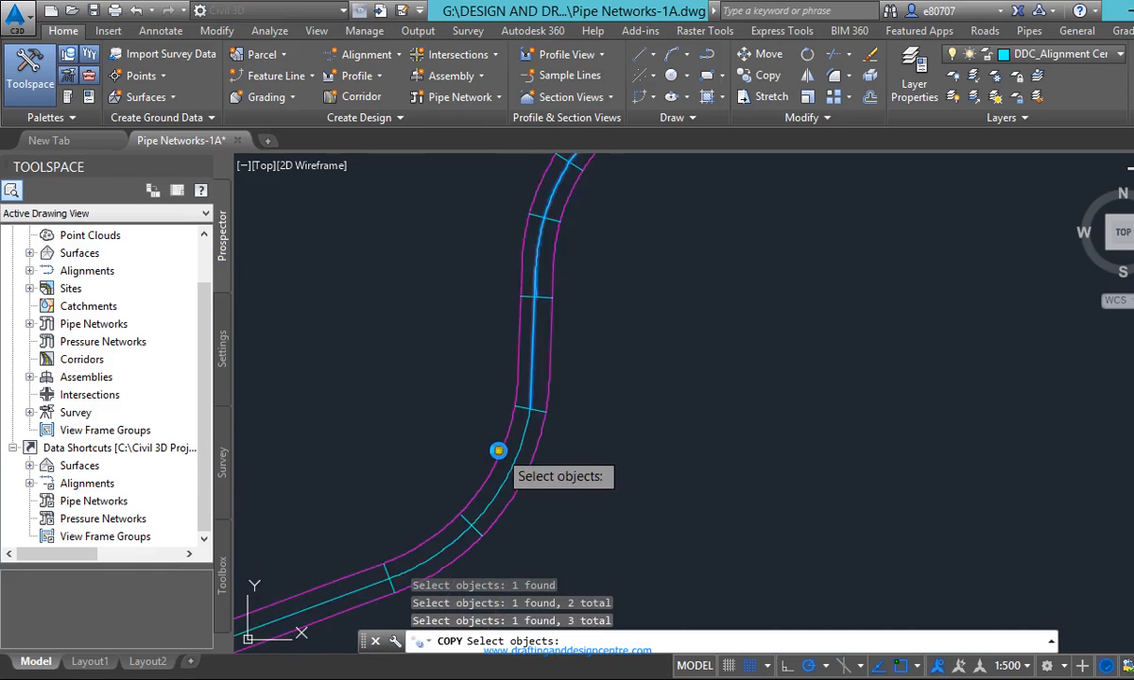
pyautogui.click(529, 446)
pyautogui.scroll(-3, 562, 382)
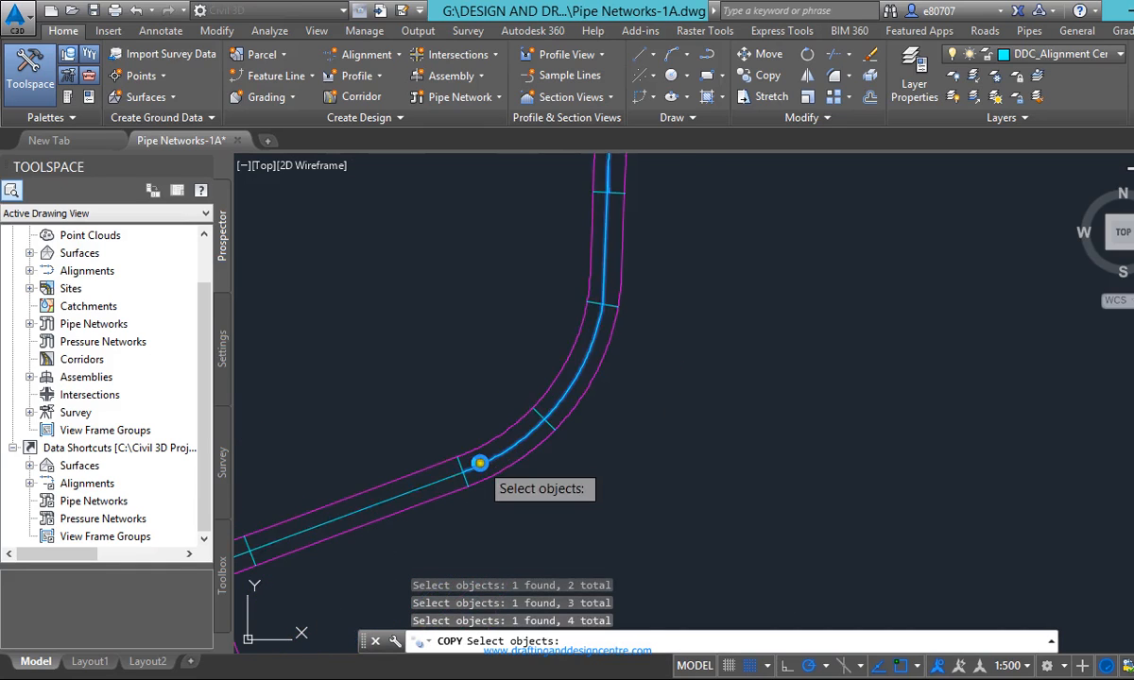
pyautogui.scroll(3, 454, 473)
pyautogui.click(431, 479)
pyautogui.scroll(-3, 582, 455)
pyautogui.scroll(3, 429, 484)
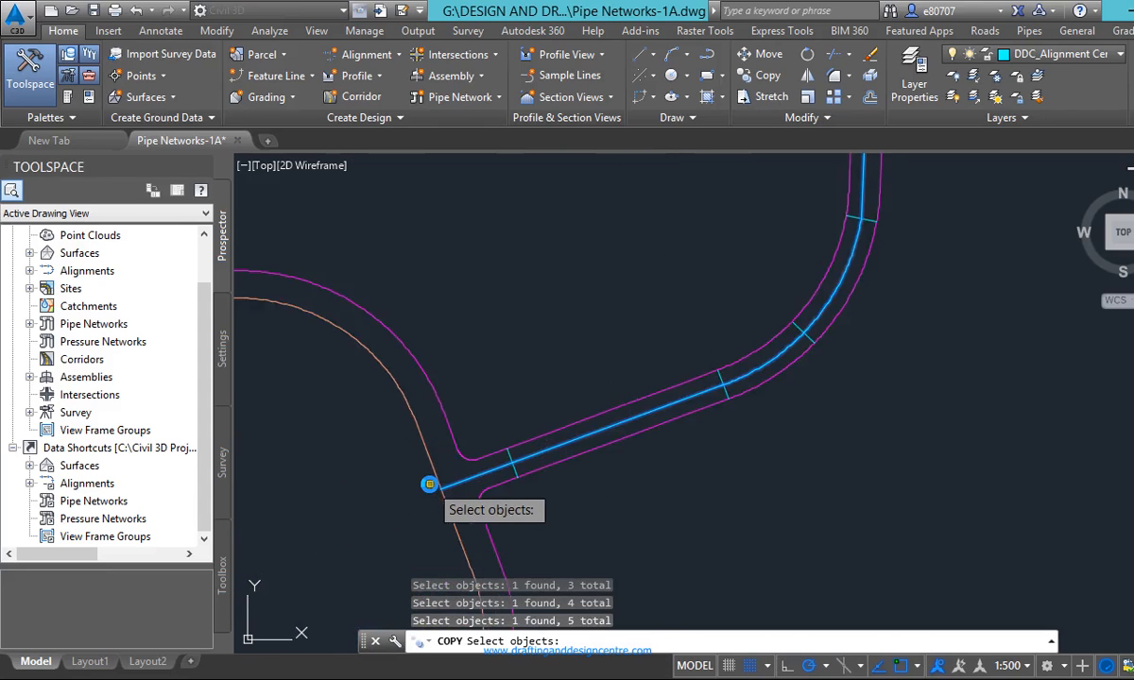
# Add the northernmost cross-line to the copy selection and finish selecting objects
pyautogui.scroll(-3, 427, 487)
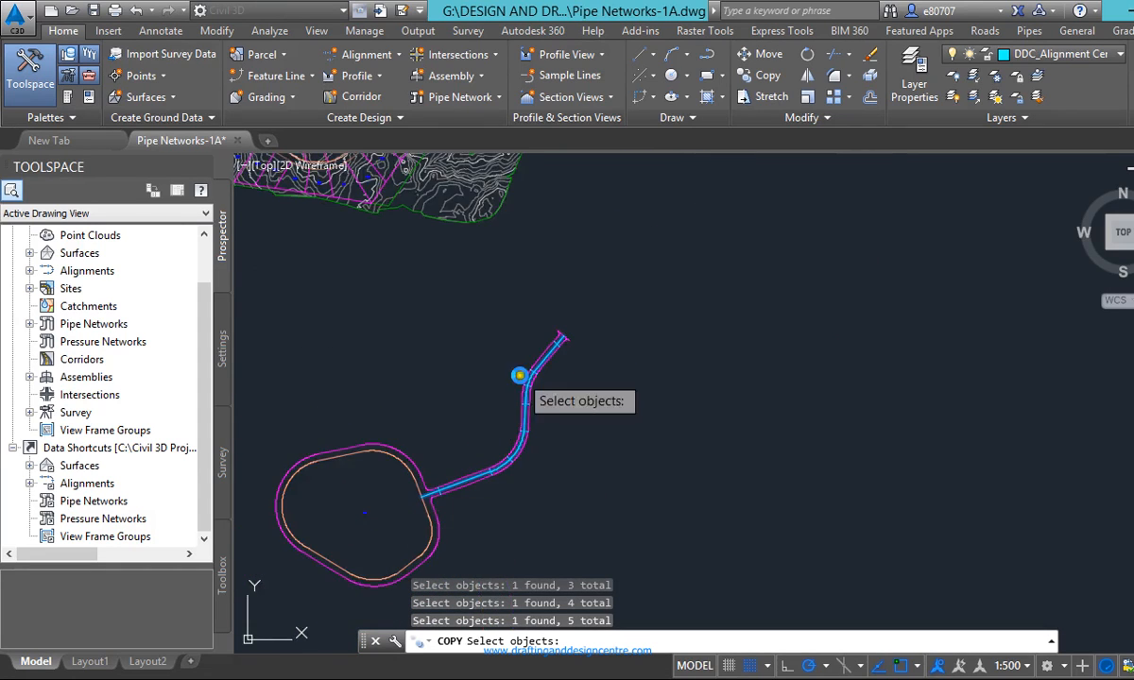
pyautogui.scroll(3, 563, 367)
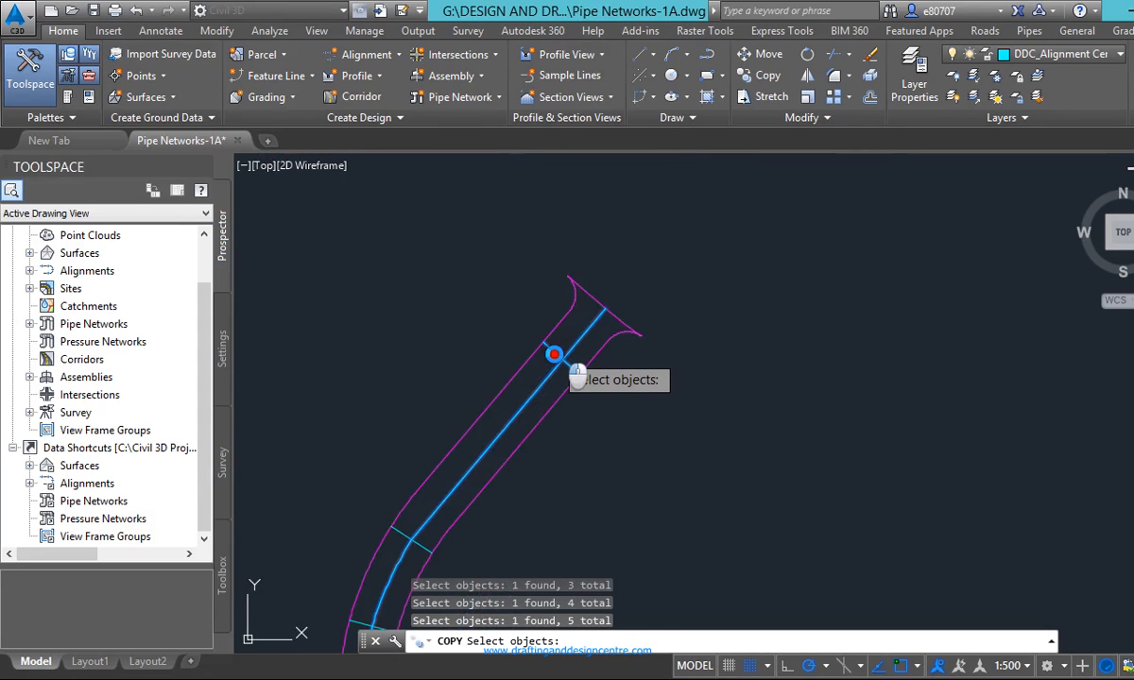
pyautogui.click(554, 355)
pyautogui.press('Return')
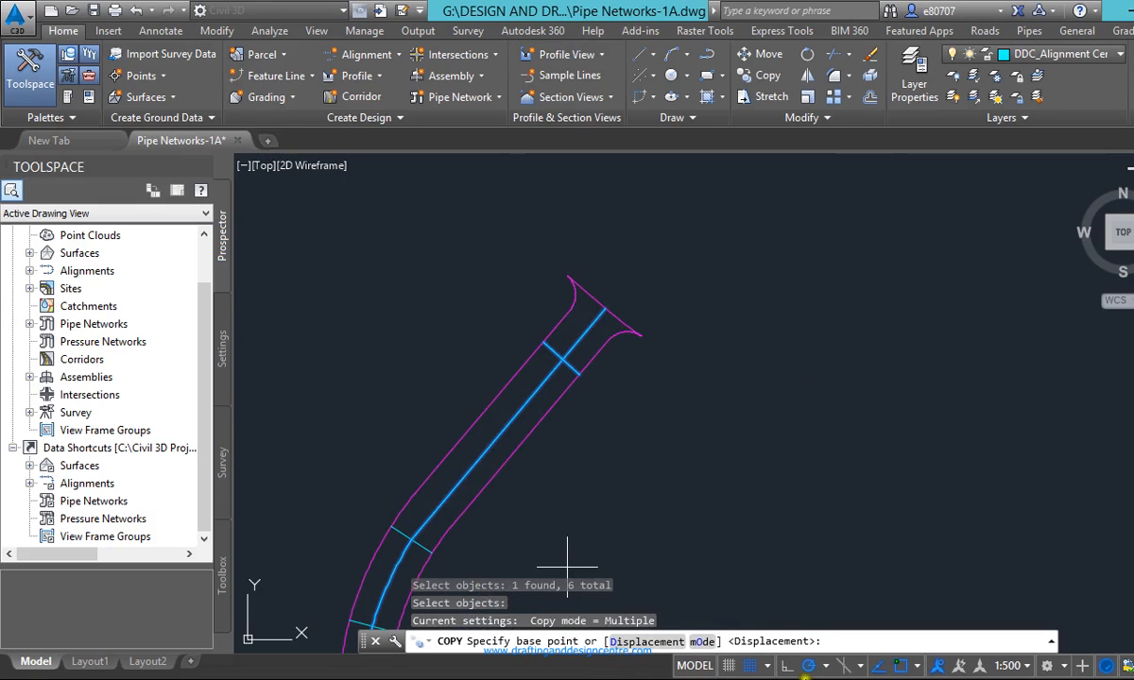
# Set the running object snap modes to Endpoint, Midpoint and Intersection, with object snap and object snap tracking on
pyautogui.click(693, 669)
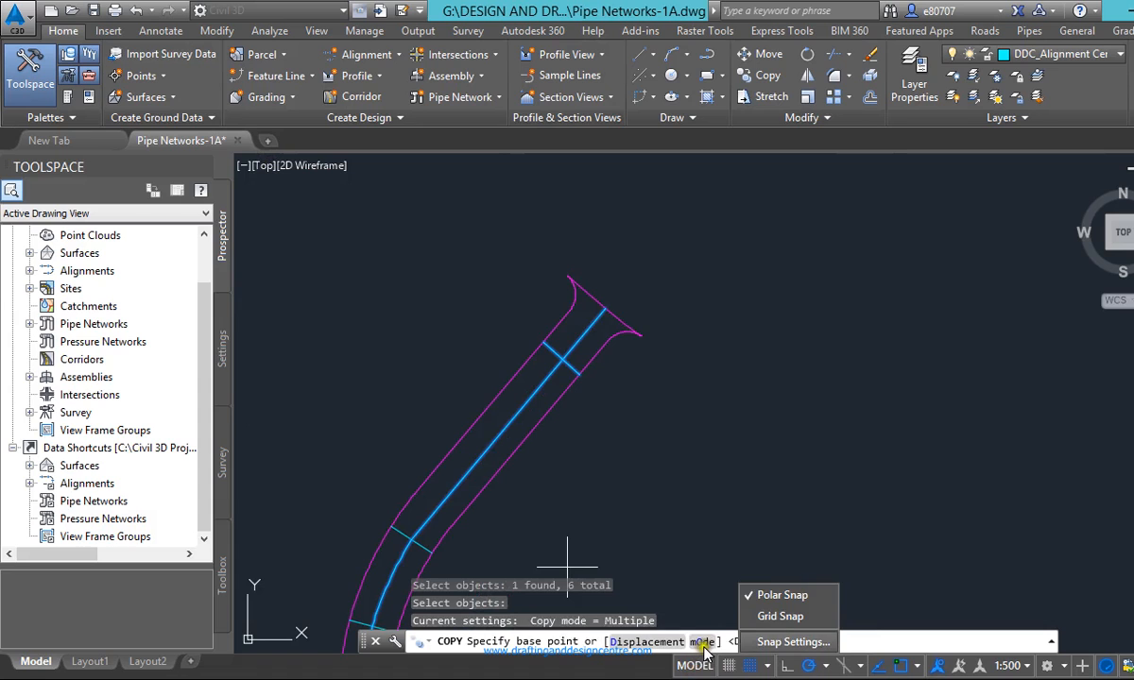
pyautogui.click(790, 642)
pyautogui.click(567, 161)
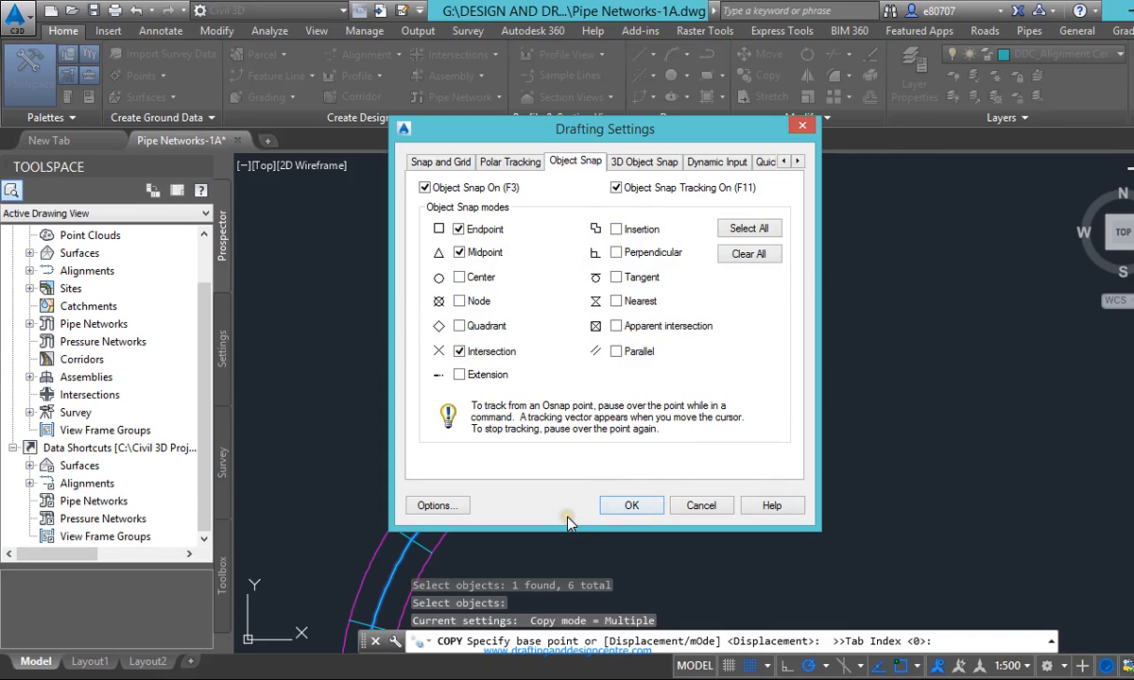
pyautogui.press('Return')
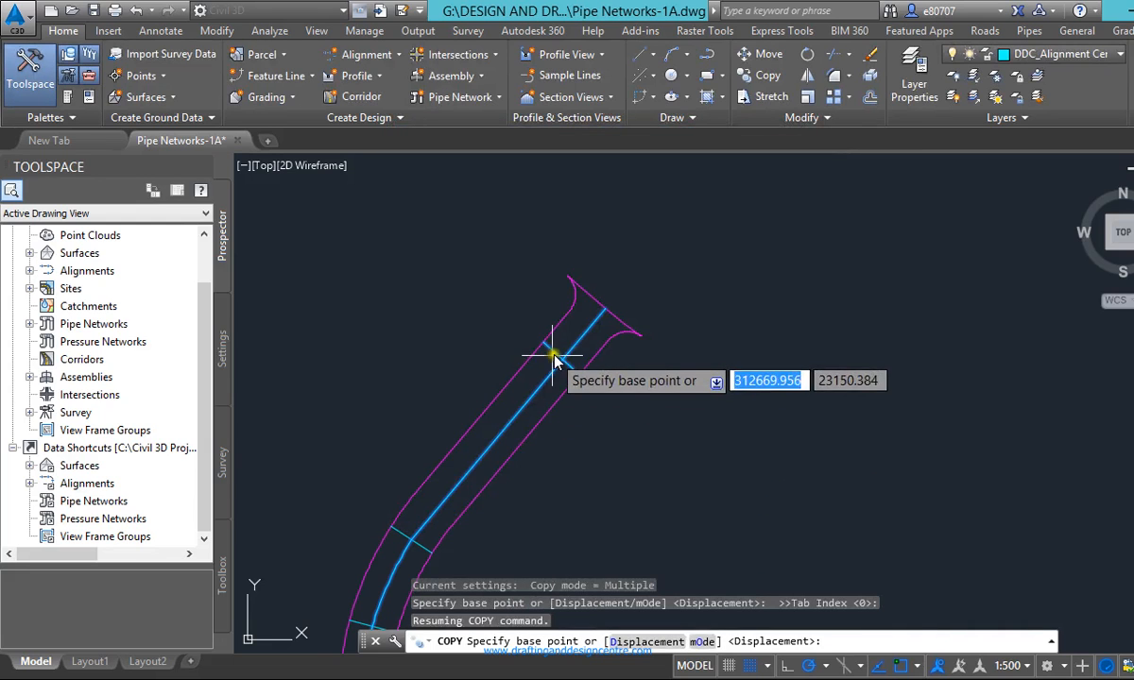
# Copy the selected centreline pieces from a base point at the road's northern end to the empty area southeast of the original
pyautogui.click(567, 310)
pyautogui.scroll(-5, 523, 291)
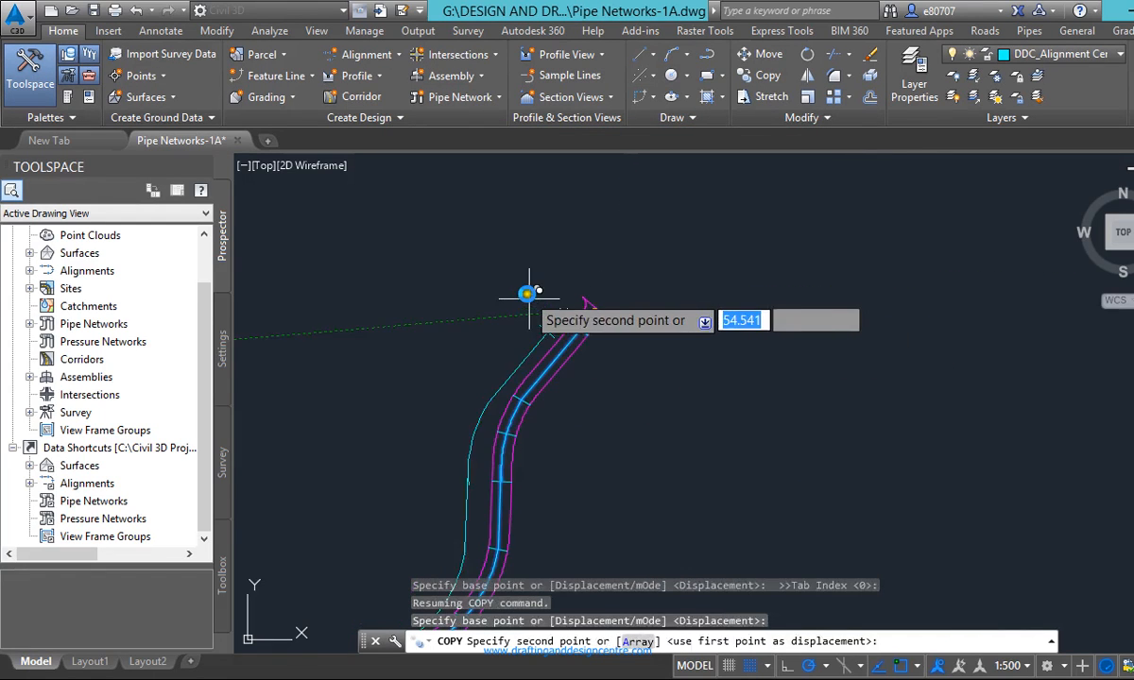
pyautogui.click(578, 384)
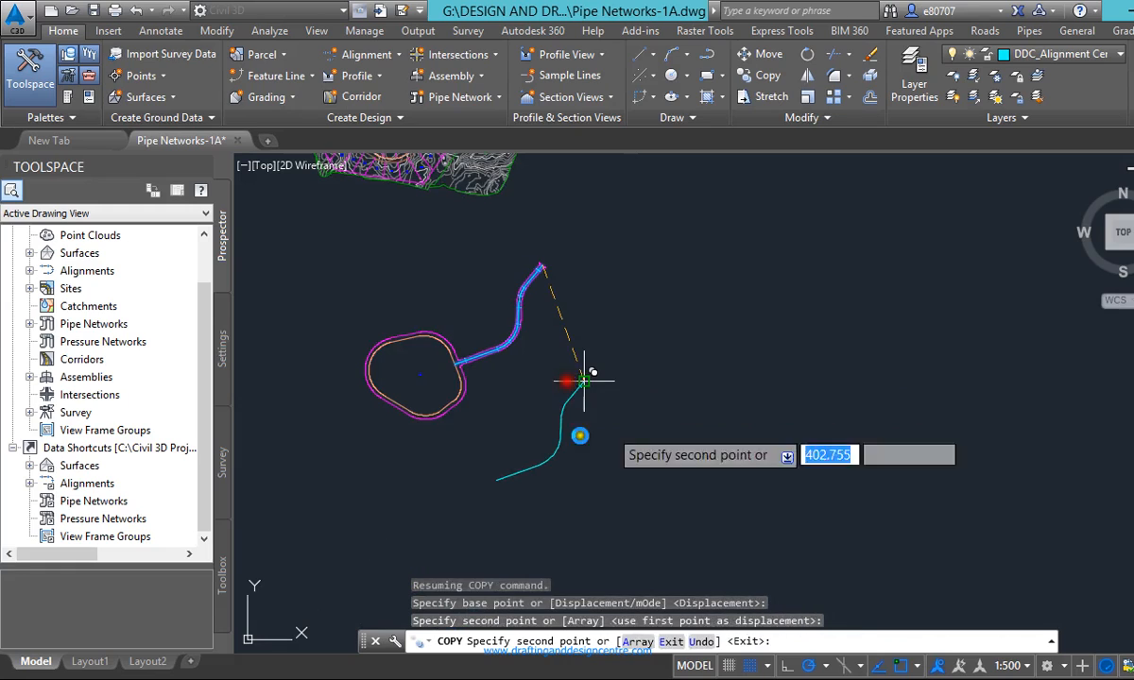
pyautogui.press('Escape')
# Trim the northern bend arc's overshooting tail on the copied centreline, using the middle straight section as the cutting edge
pyautogui.scroll(5, 567, 436)
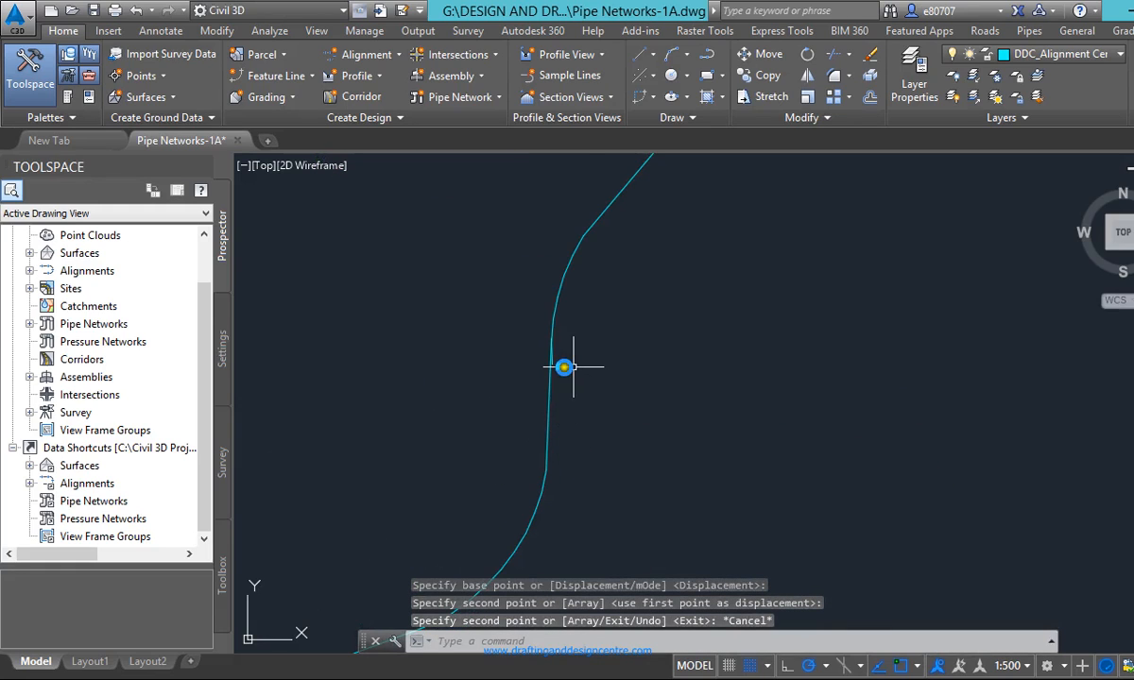
pyautogui.scroll(5, 564, 367)
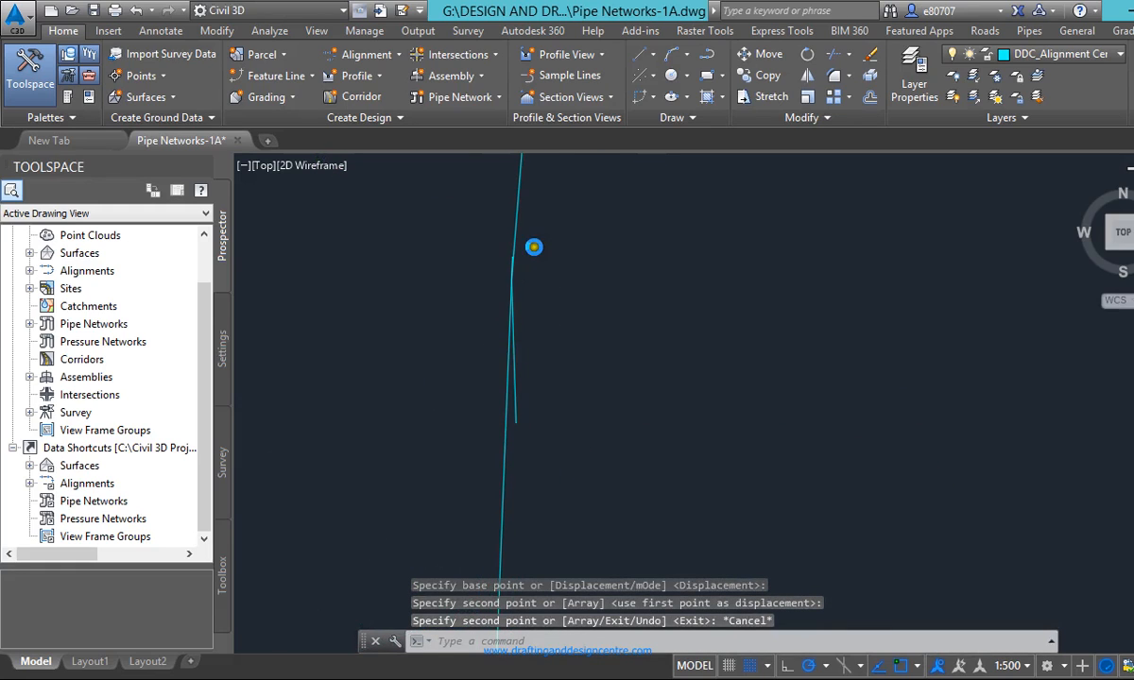
pyautogui.scroll(3, 485, 310)
pyautogui.write('tr')
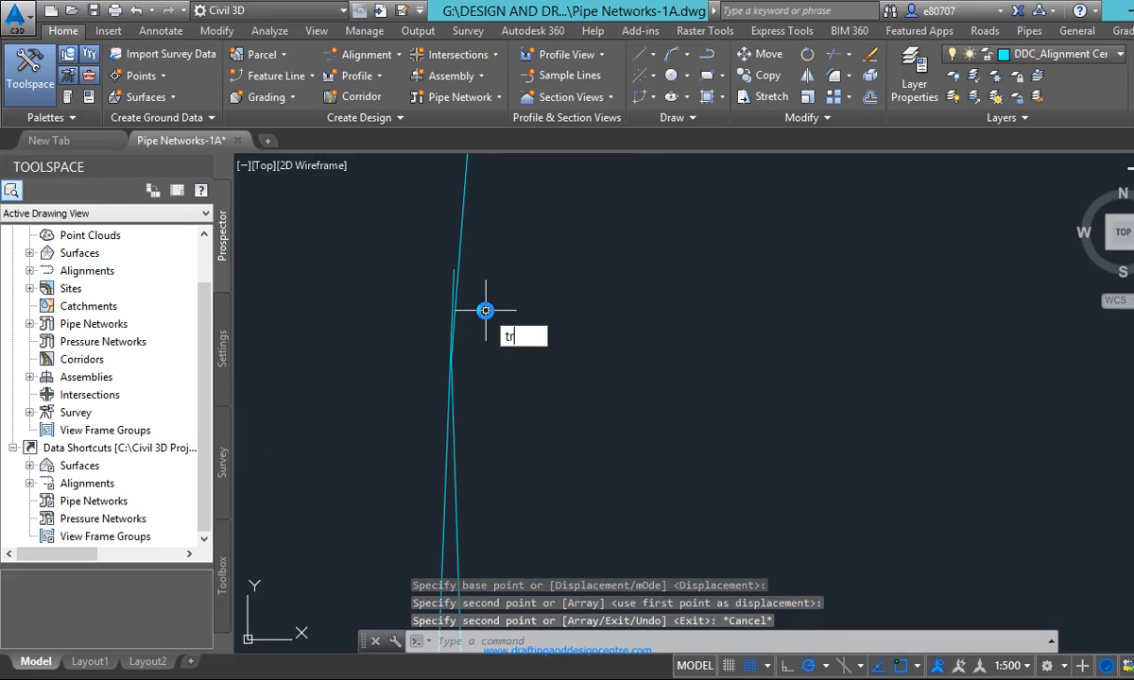
pyautogui.write('im')
pyautogui.press('Return')
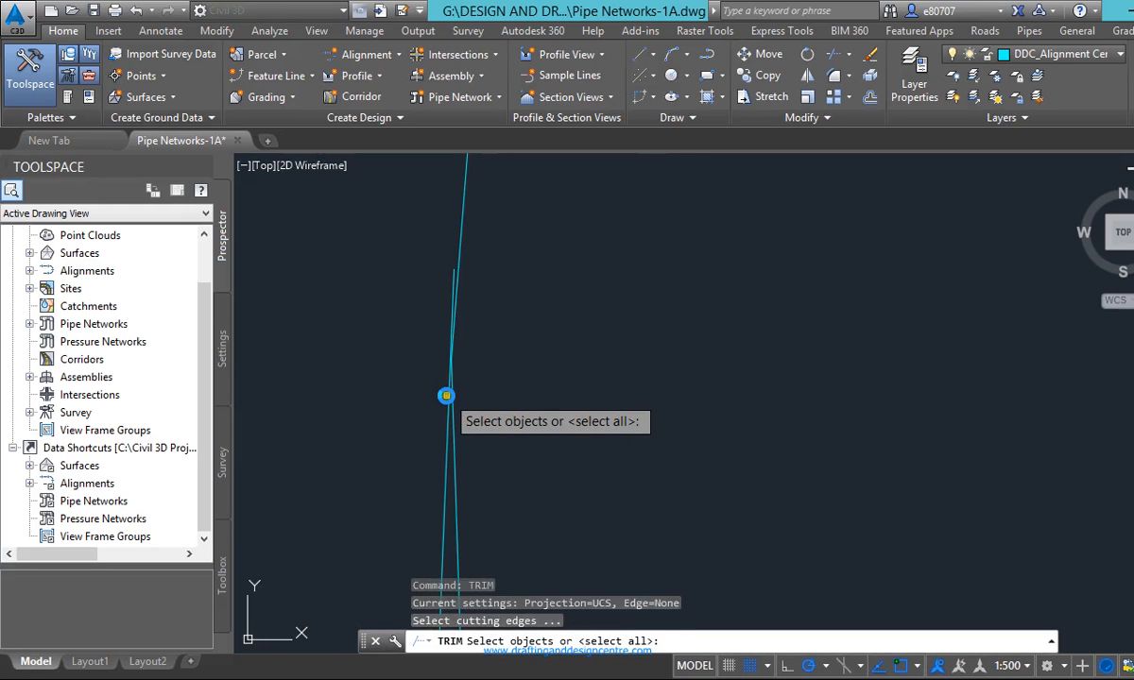
pyautogui.click(447, 398)
pyautogui.press('Return')
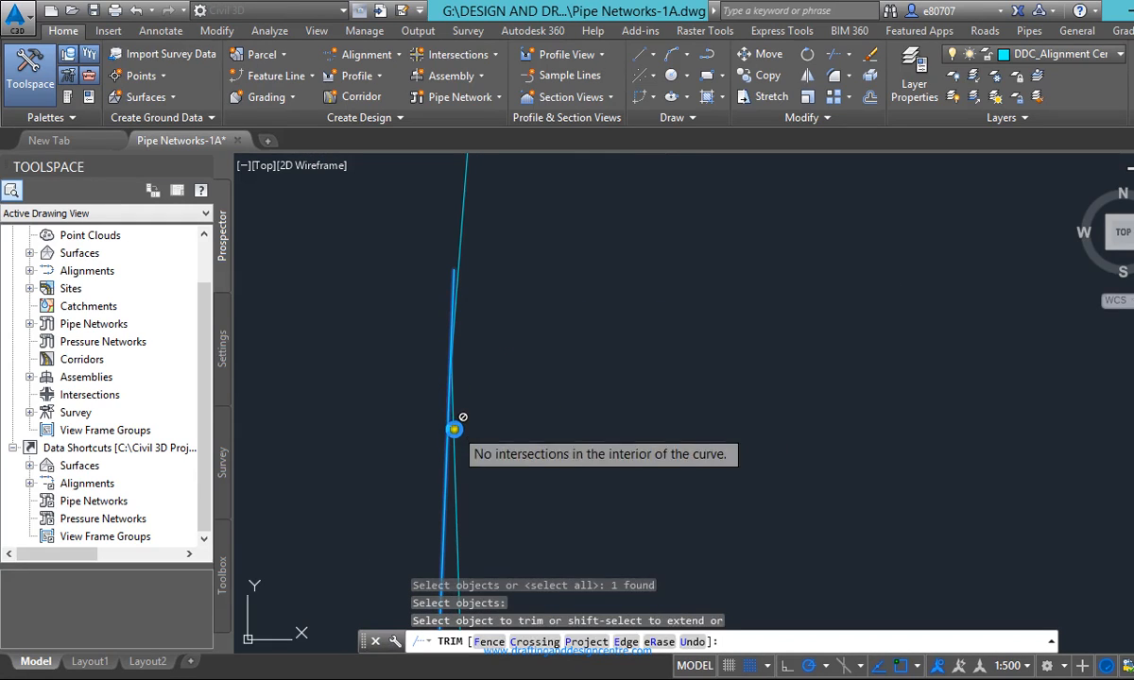
pyautogui.click(454, 433)
# Inspect the copied centreline's joints between the middle straight section and both bend arcs, ending the Trim command
pyautogui.scroll(5, 471, 266)
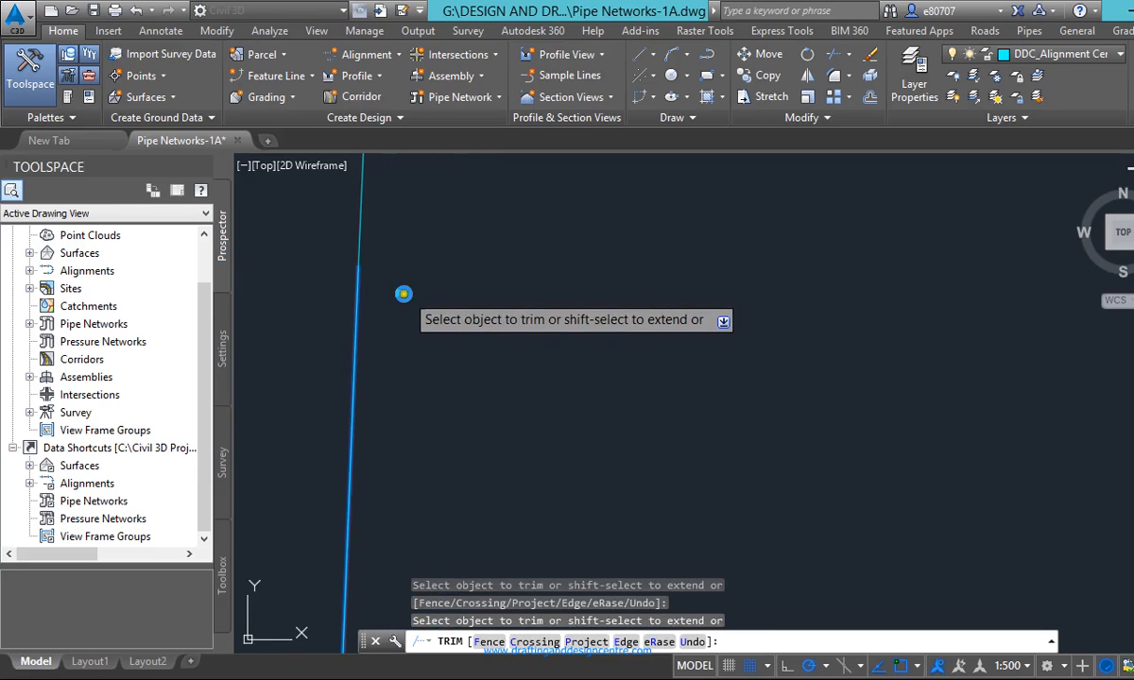
pyautogui.scroll(4, 354, 287)
pyautogui.scroll(-4, 441, 357)
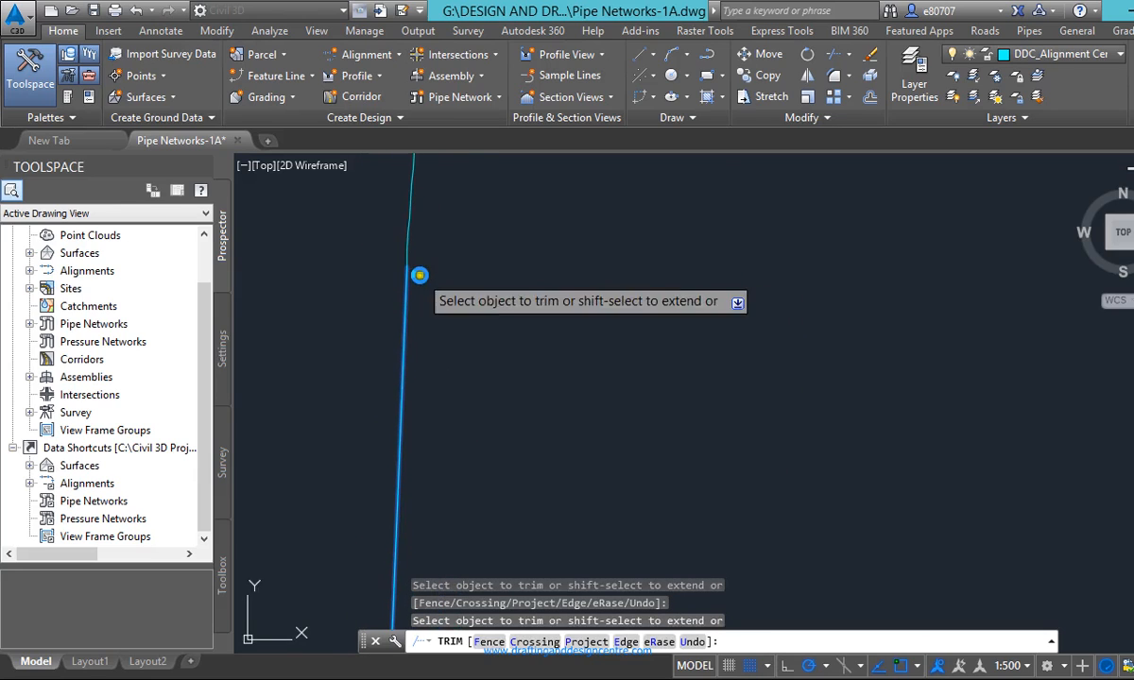
pyautogui.scroll(-4, 446, 240)
pyautogui.scroll(1, 408, 346)
pyautogui.scroll(4, 458, 310)
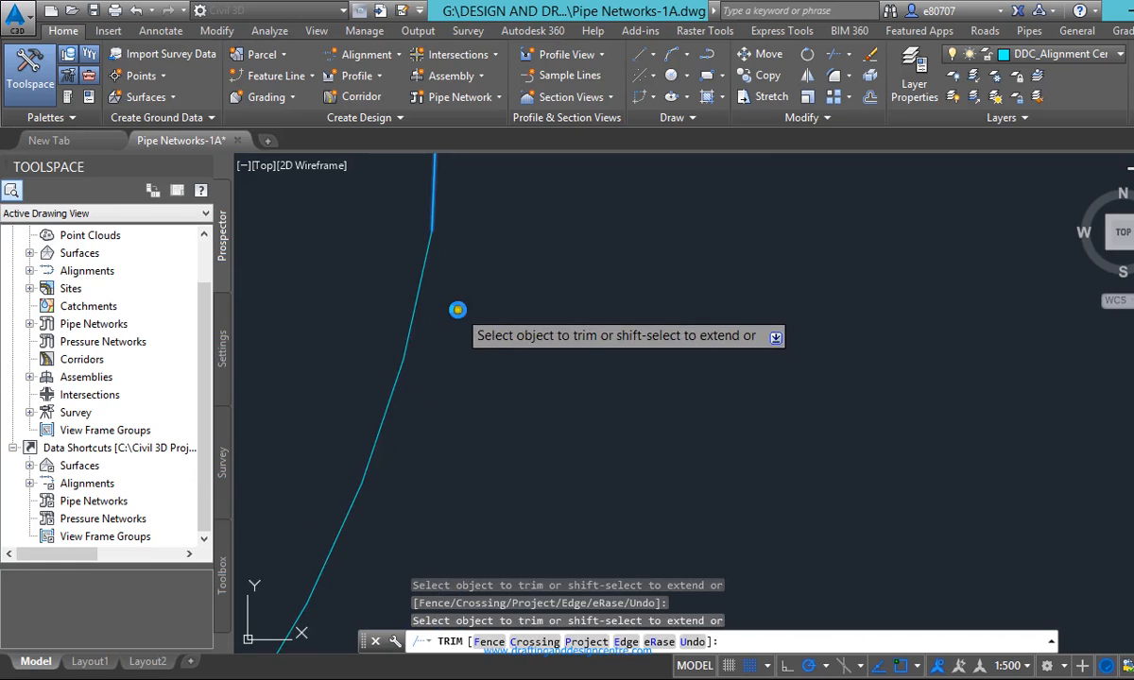
pyautogui.scroll(-5, 444, 303)
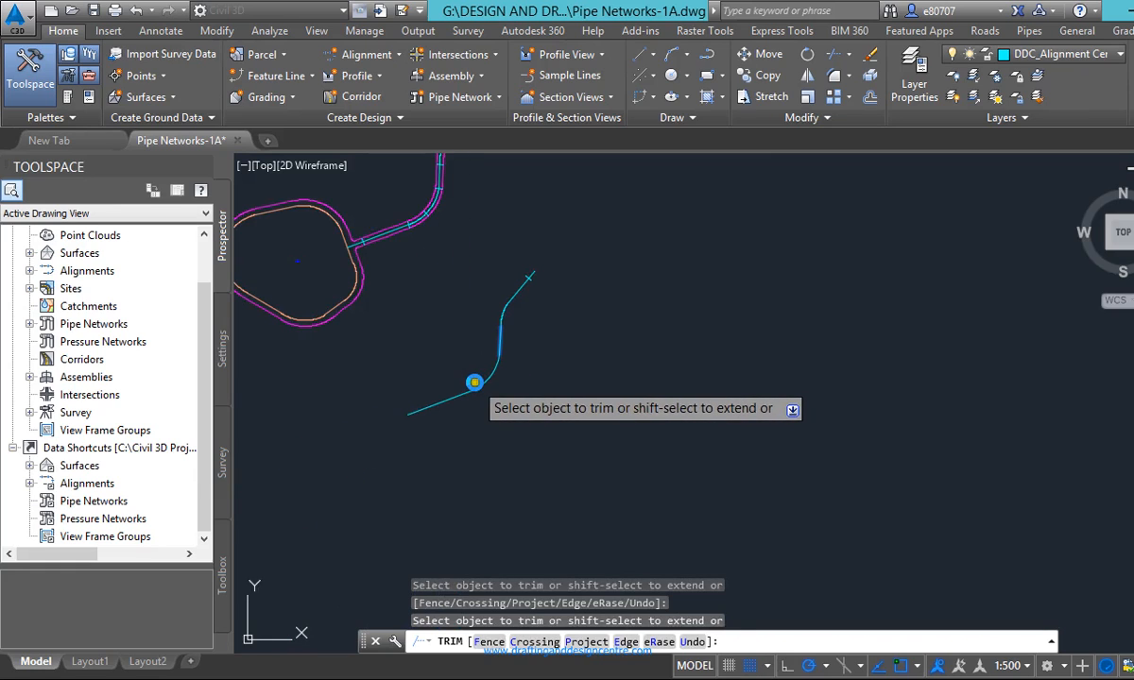
pyautogui.press('Return')
pyautogui.scroll(6, 526, 276)
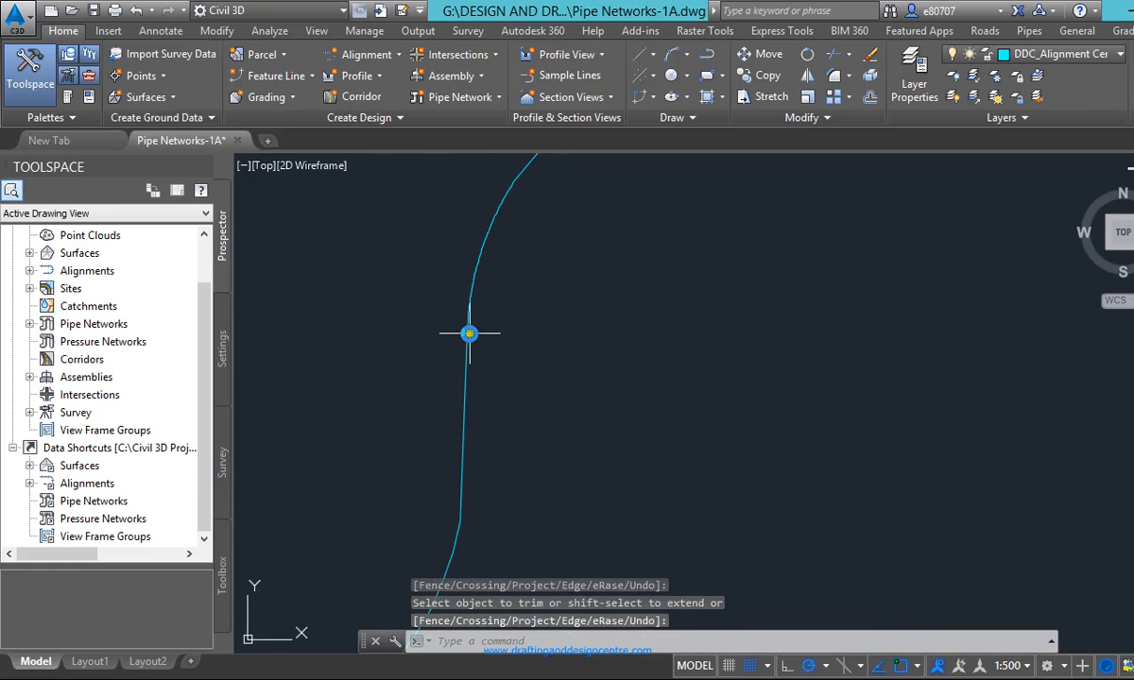
pyautogui.scroll(-6, 469, 397)
pyautogui.scroll(7, 450, 441)
pyautogui.scroll(2, 514, 339)
pyautogui.scroll(-5, 510, 434)
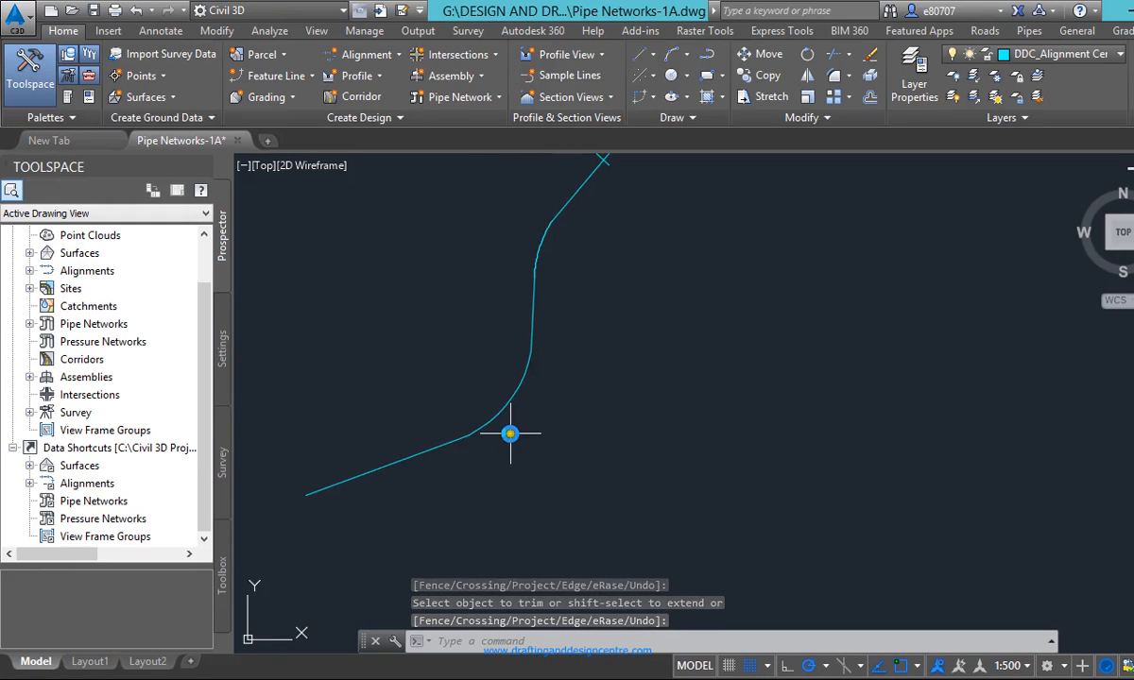
pyautogui.scroll(-4, 362, 508)
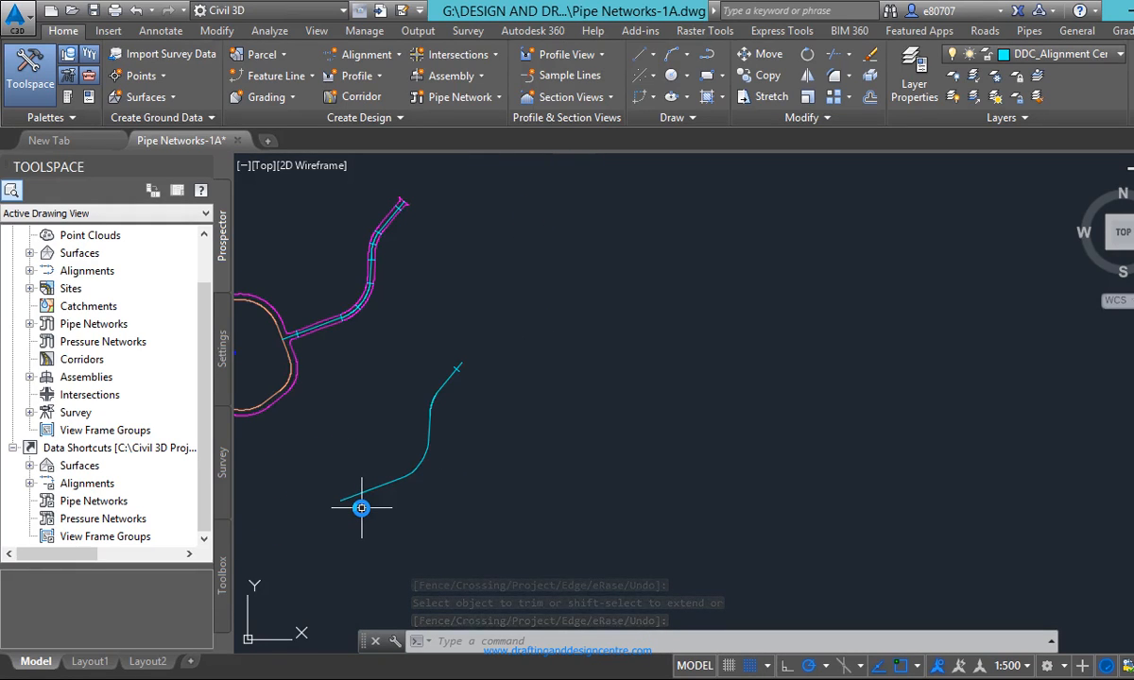
# Join the five pieces of the copied centreline into one polyline using Multiple polyline editing, converting lines and arcs, with the 0.000 fuzz distance
pyautogui.write('pedit')
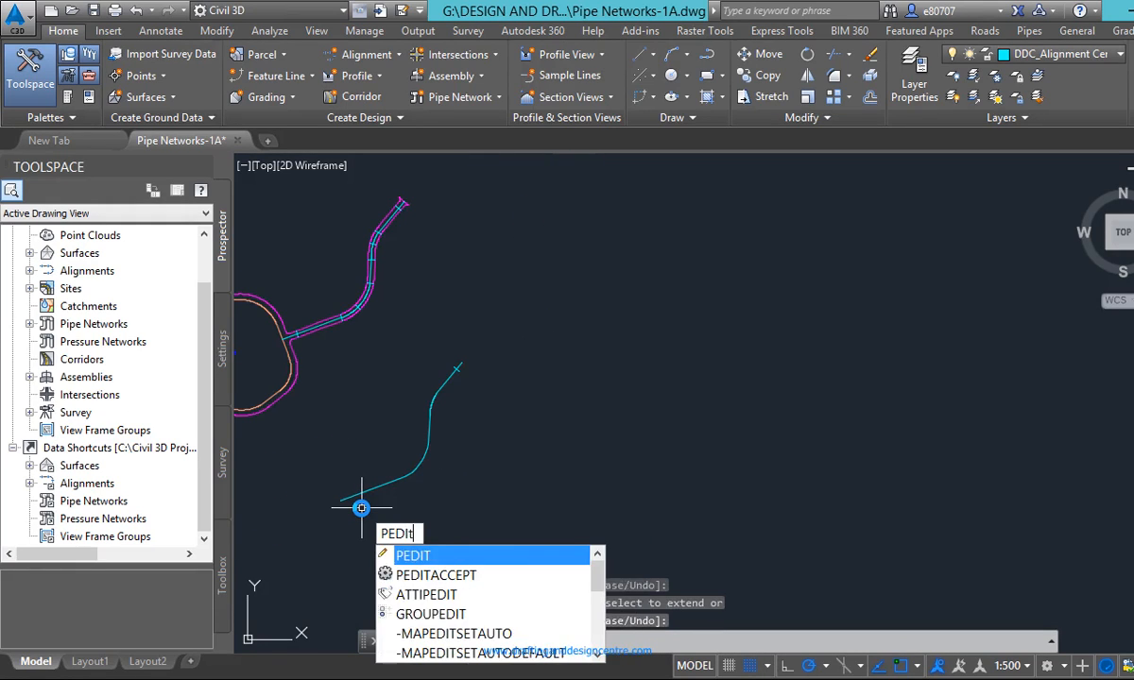
pyautogui.press('Return')
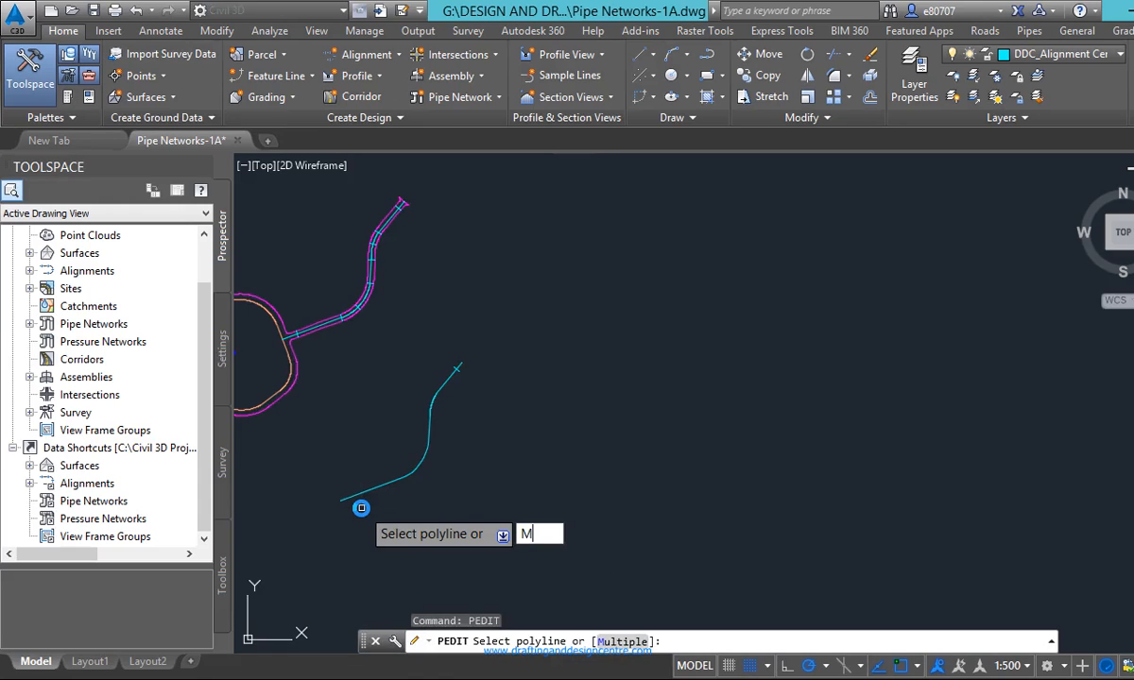
pyautogui.press('Return')
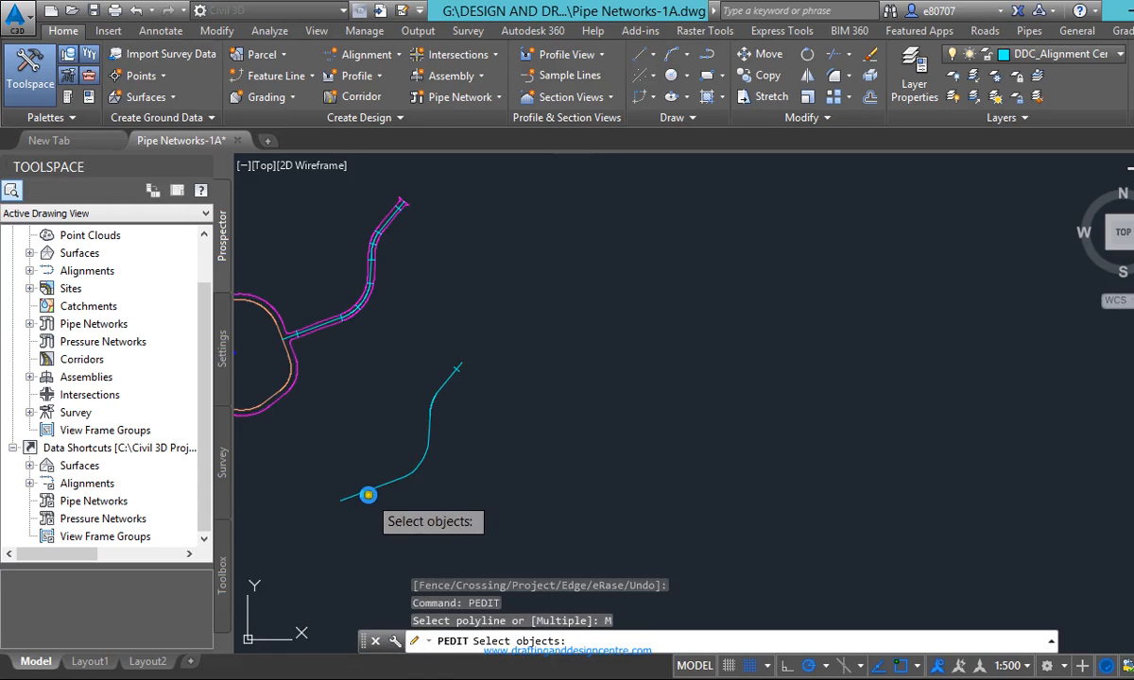
pyautogui.click(373, 485)
pyautogui.click(375, 482)
pyautogui.click(385, 485)
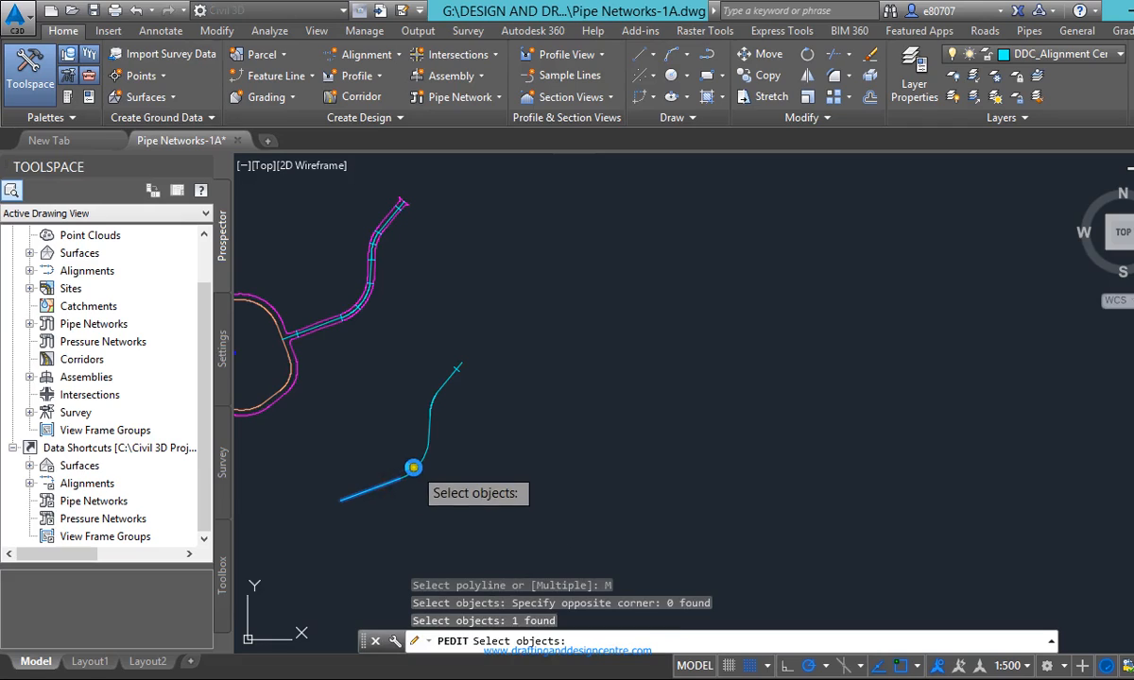
pyautogui.click(416, 459)
pyautogui.click(430, 424)
pyautogui.scroll(4, 430, 425)
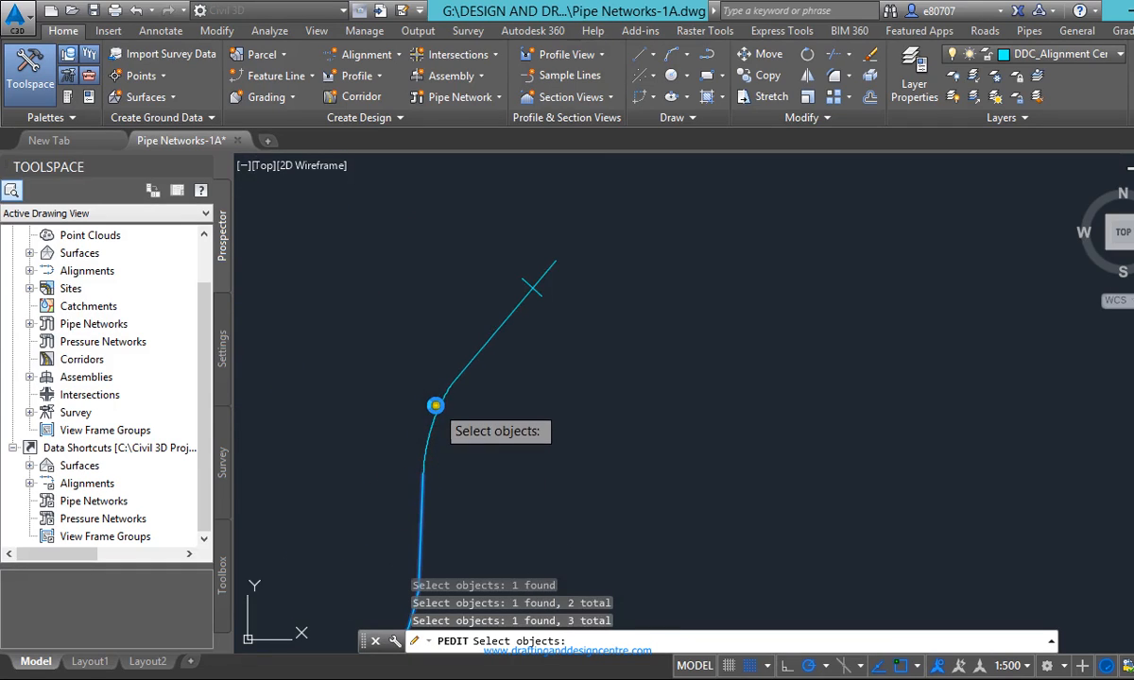
pyautogui.click(435, 416)
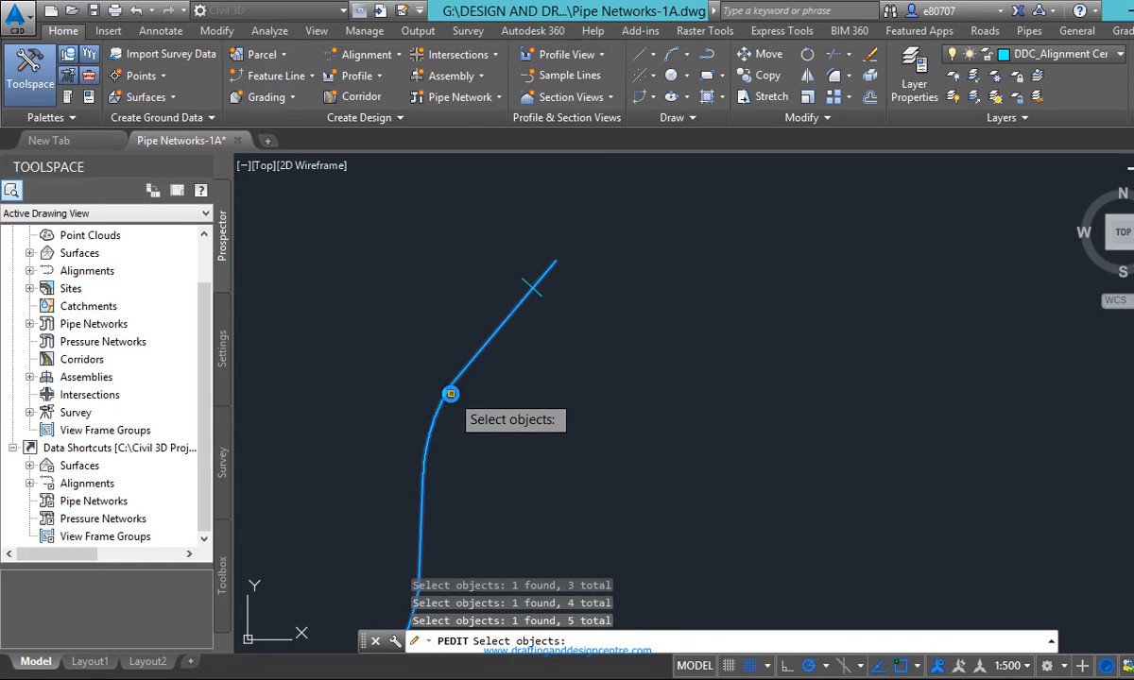
pyautogui.press('Return')
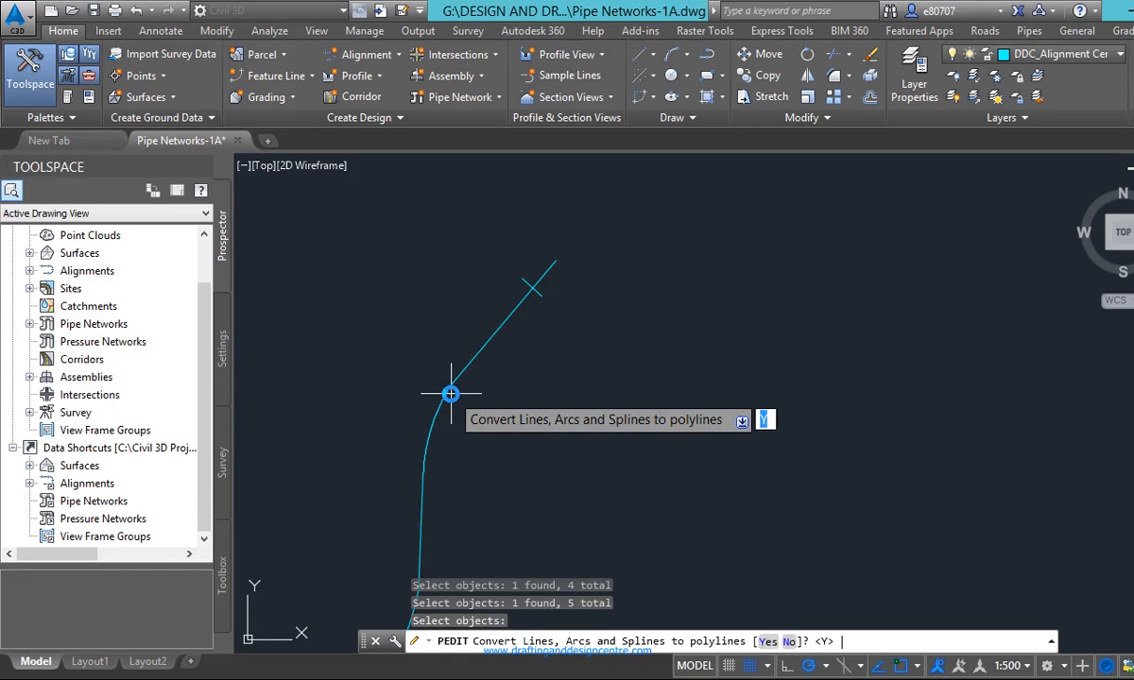
pyautogui.press('Return')
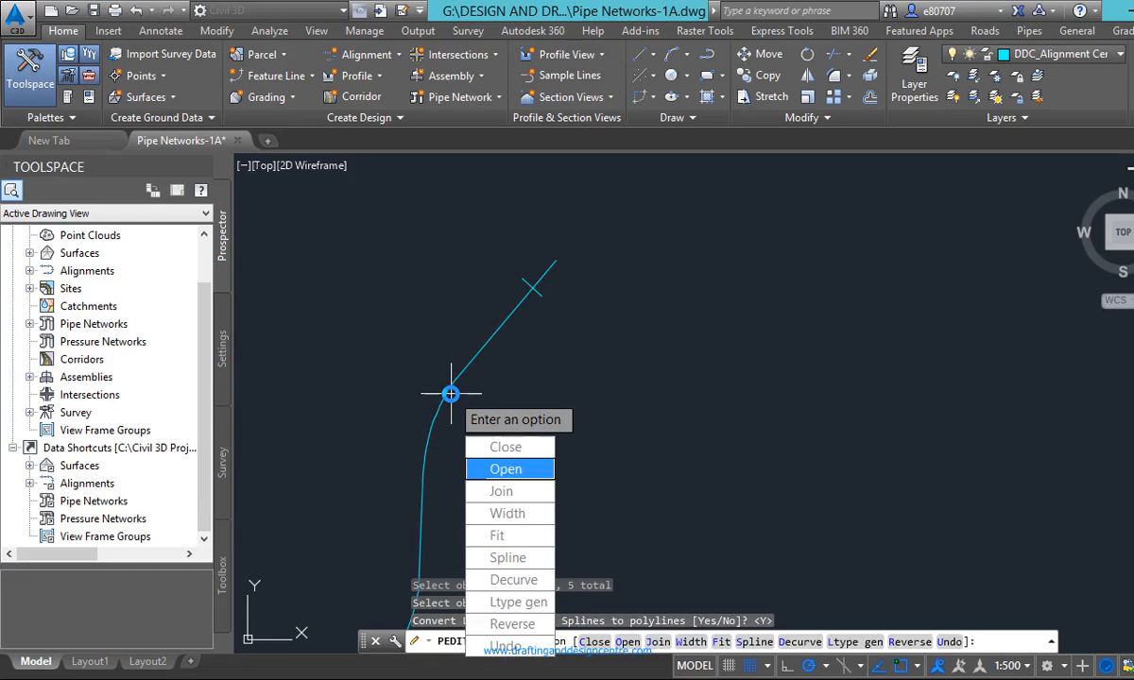
pyautogui.write('J')
pyautogui.press('Return')
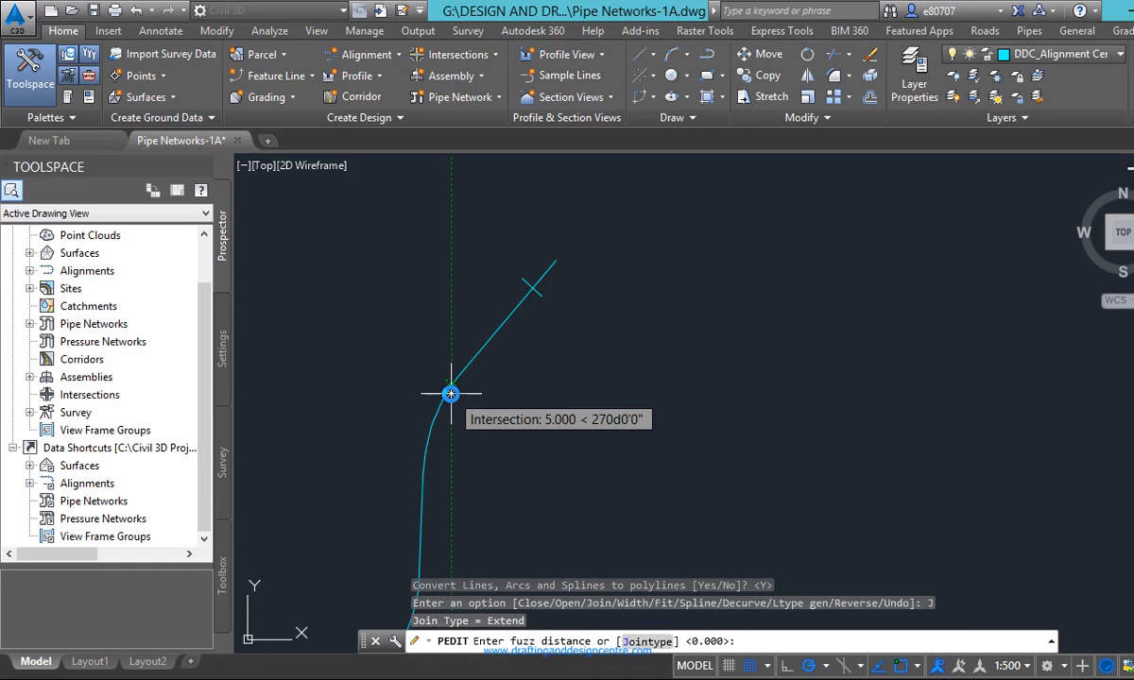
pyautogui.press('Return')
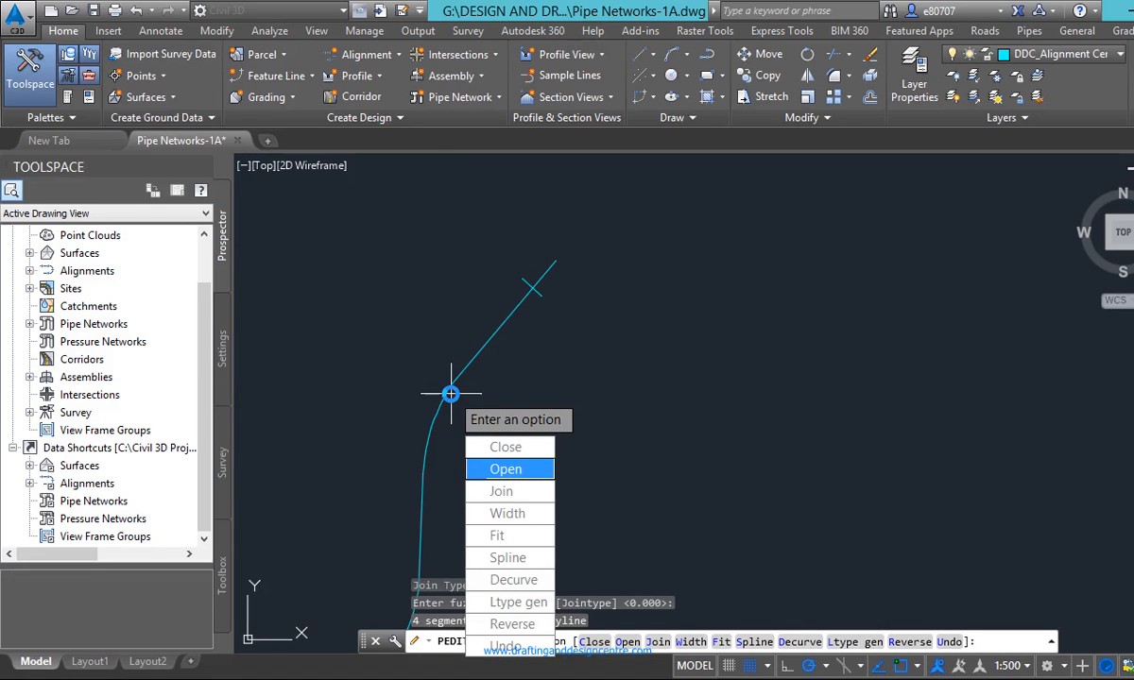
pyautogui.write('Join')
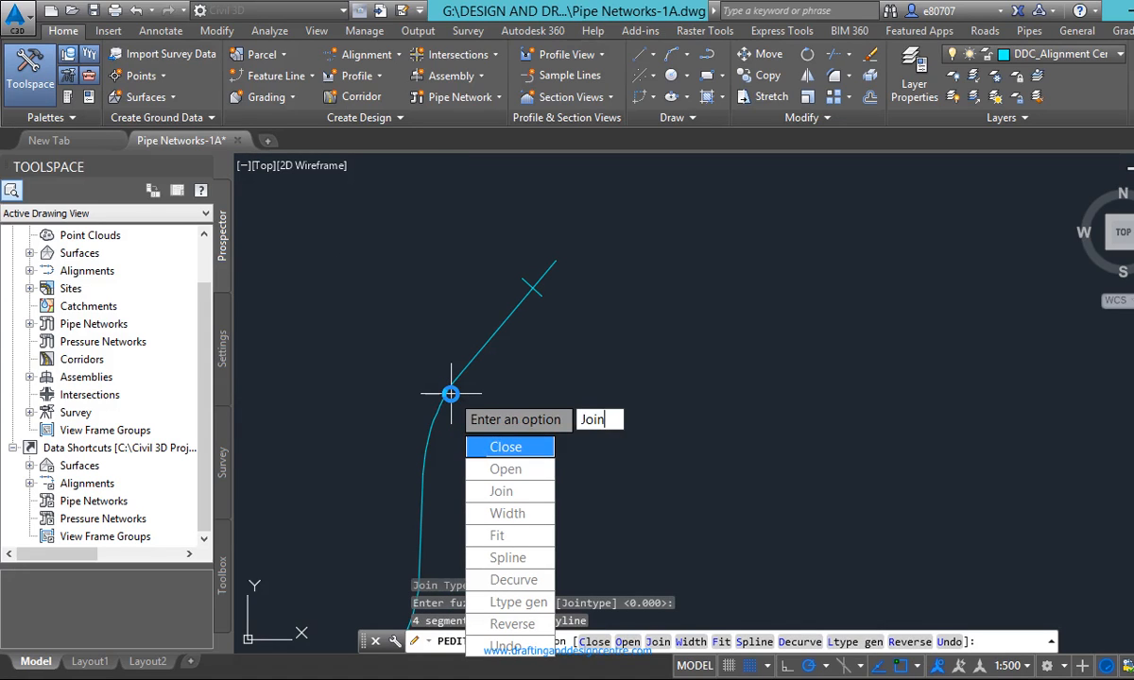
pyautogui.press('Return')
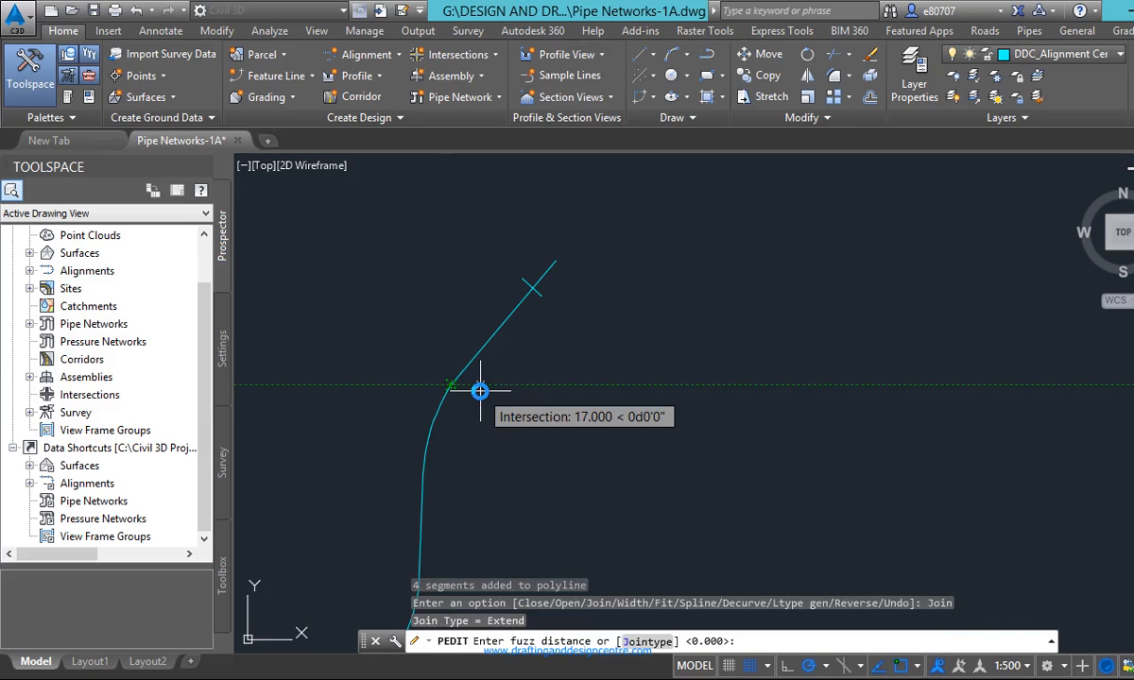
pyautogui.press('Return')
pyautogui.press('Escape')
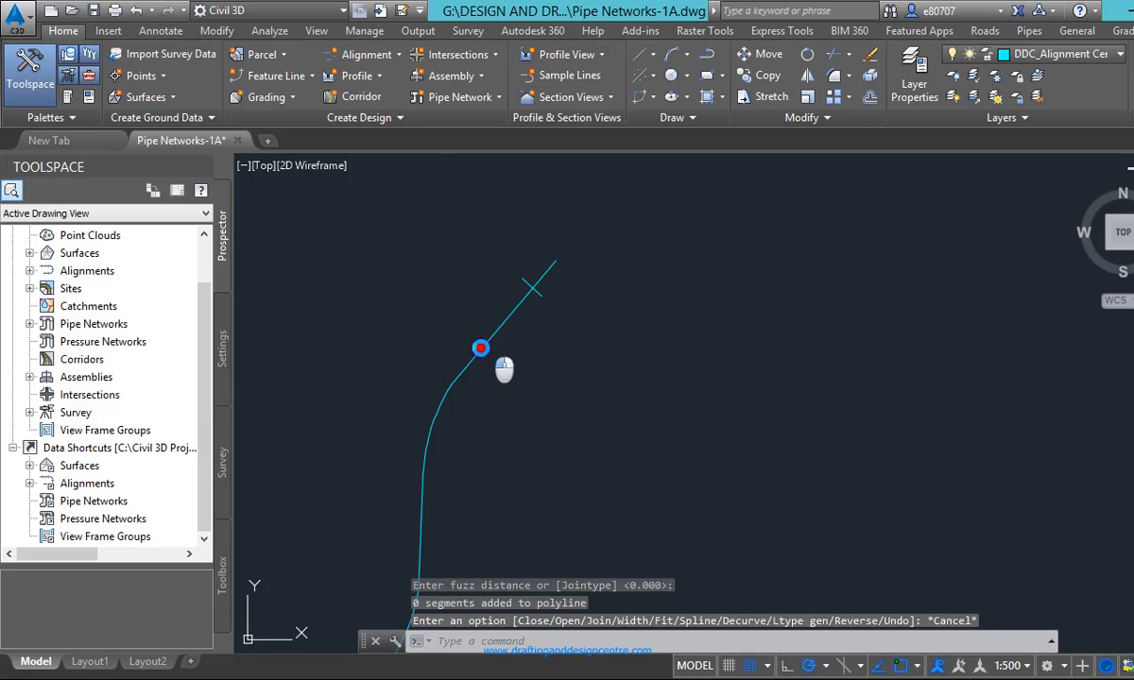
# Inspect the joined centreline polyline along its length, from its southwestern end to the cross tick near its northern end
pyautogui.click(481, 349)
pyautogui.scroll(-3, 471, 362)
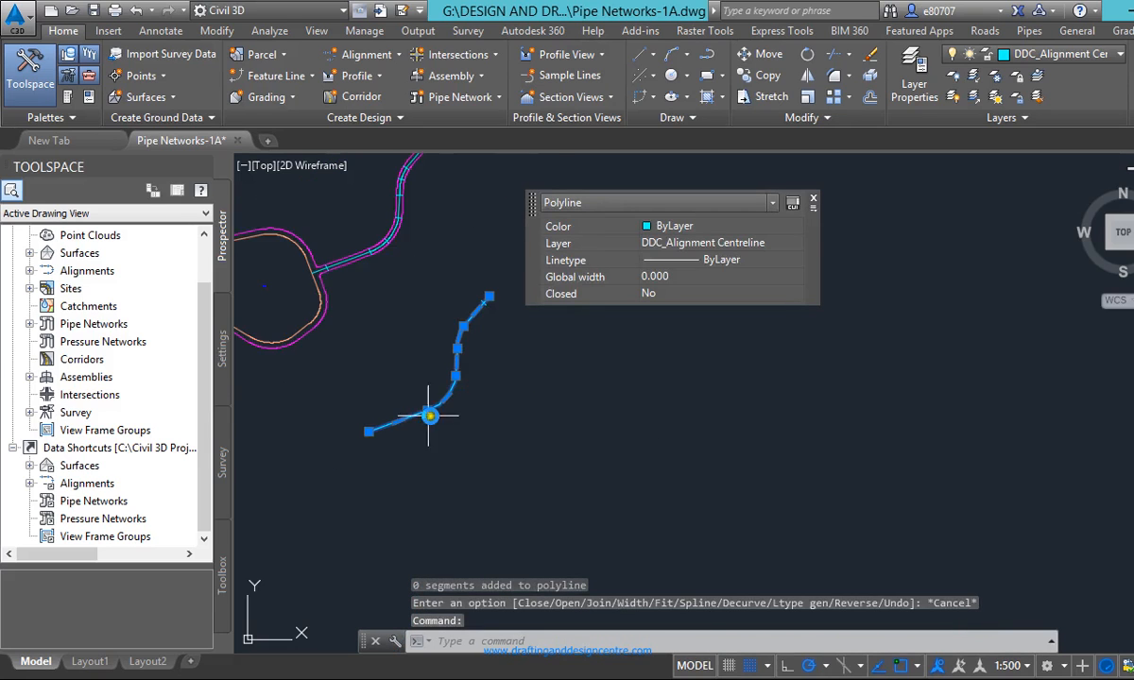
pyautogui.scroll(2, 430, 415)
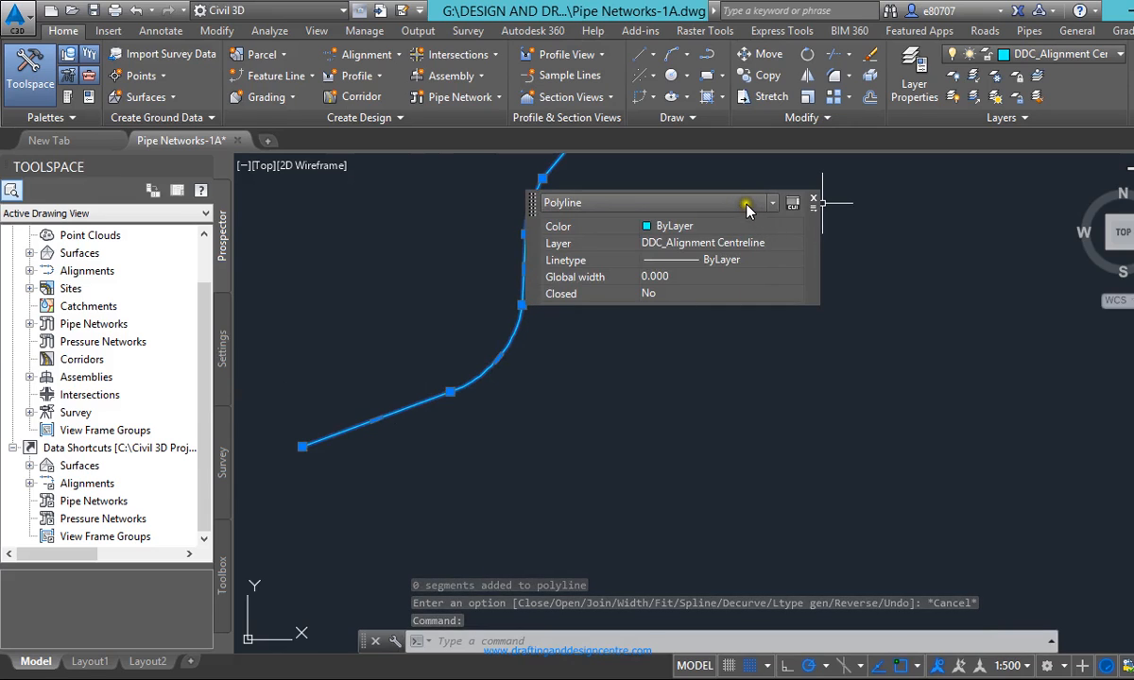
pyautogui.scroll(-4, 503, 478)
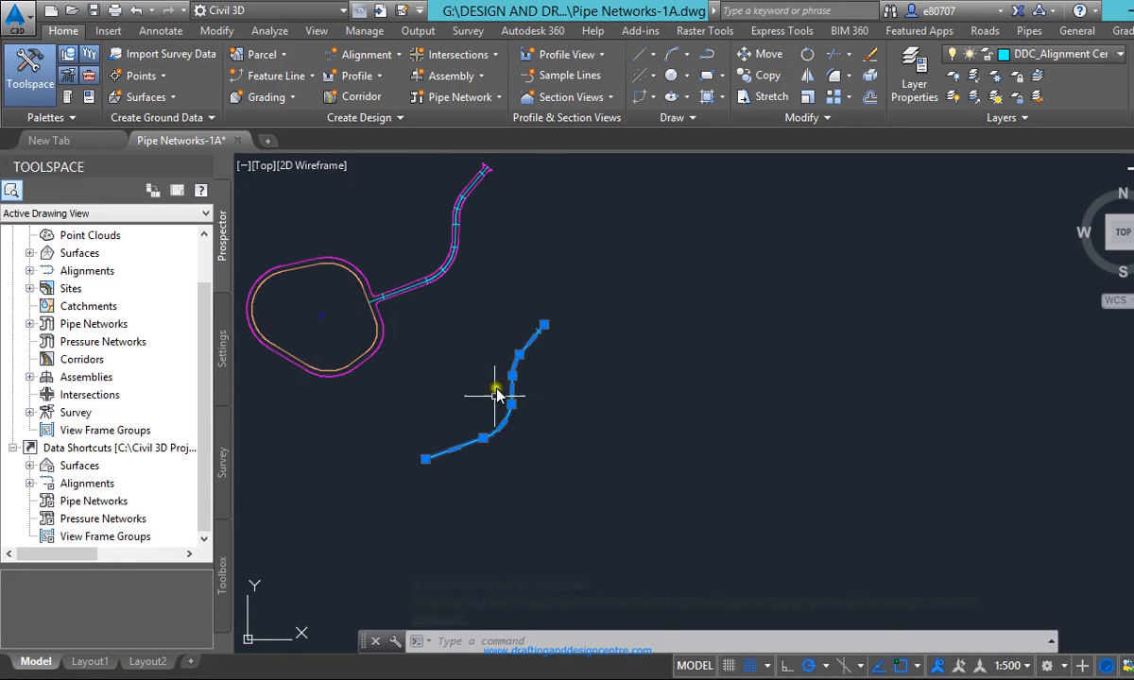
pyautogui.scroll(2, 570, 286)
pyautogui.scroll(2, 532, 379)
pyautogui.scroll(-1, 562, 261)
pyautogui.scroll(3, 567, 291)
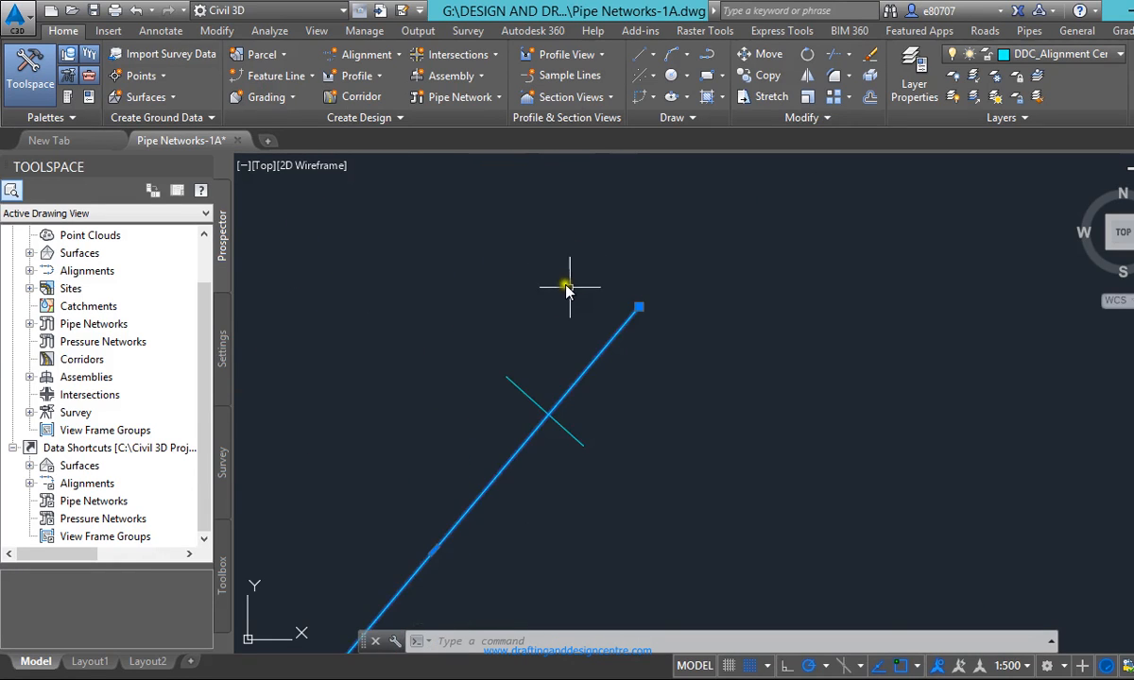
pyautogui.press('Escape')
pyautogui.write('copy')
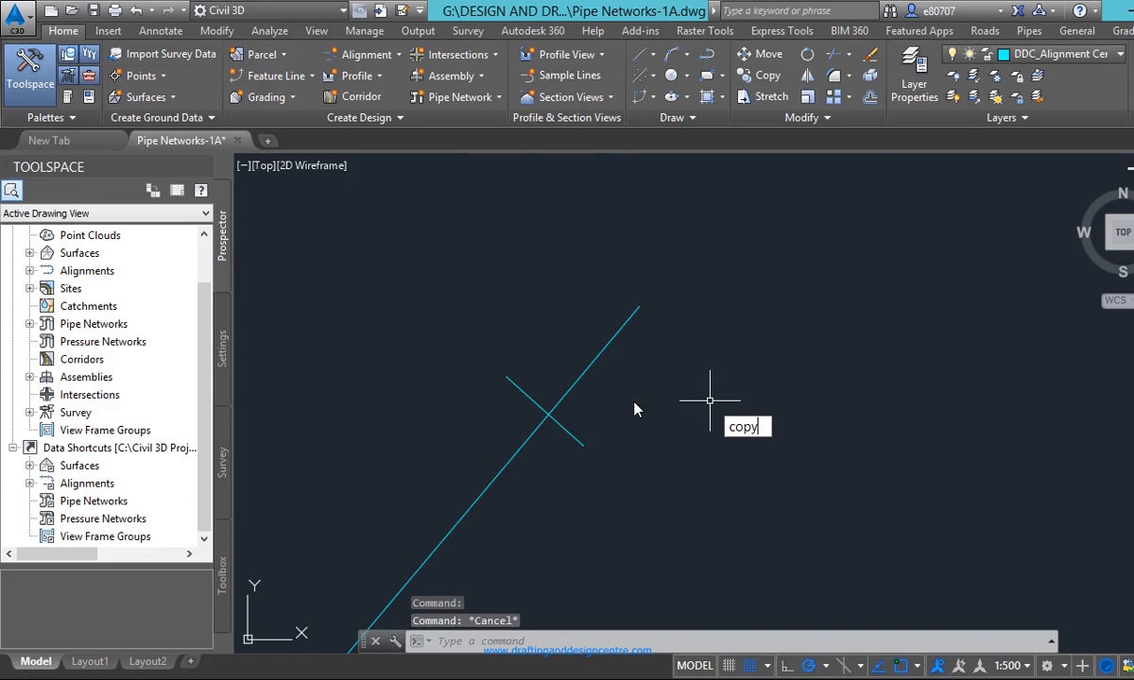
pyautogui.press('Return')
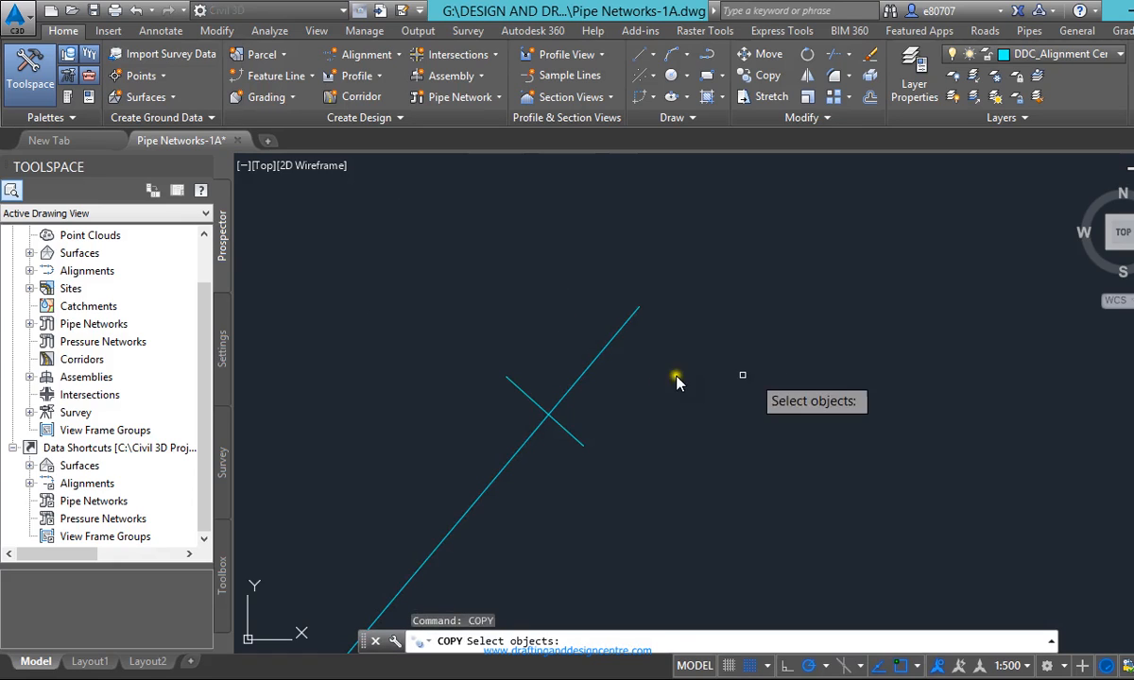
pyautogui.click(742, 251)
pyautogui.click(515, 436)
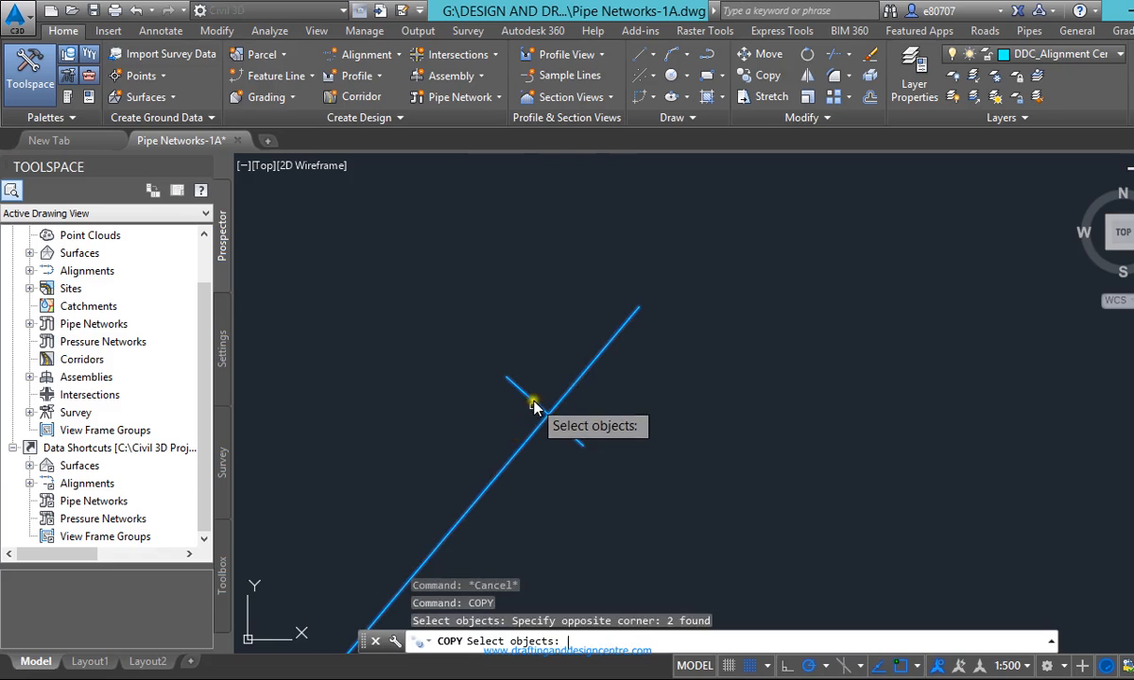
pyautogui.press('Return')
pyautogui.scroll(3, 553, 413)
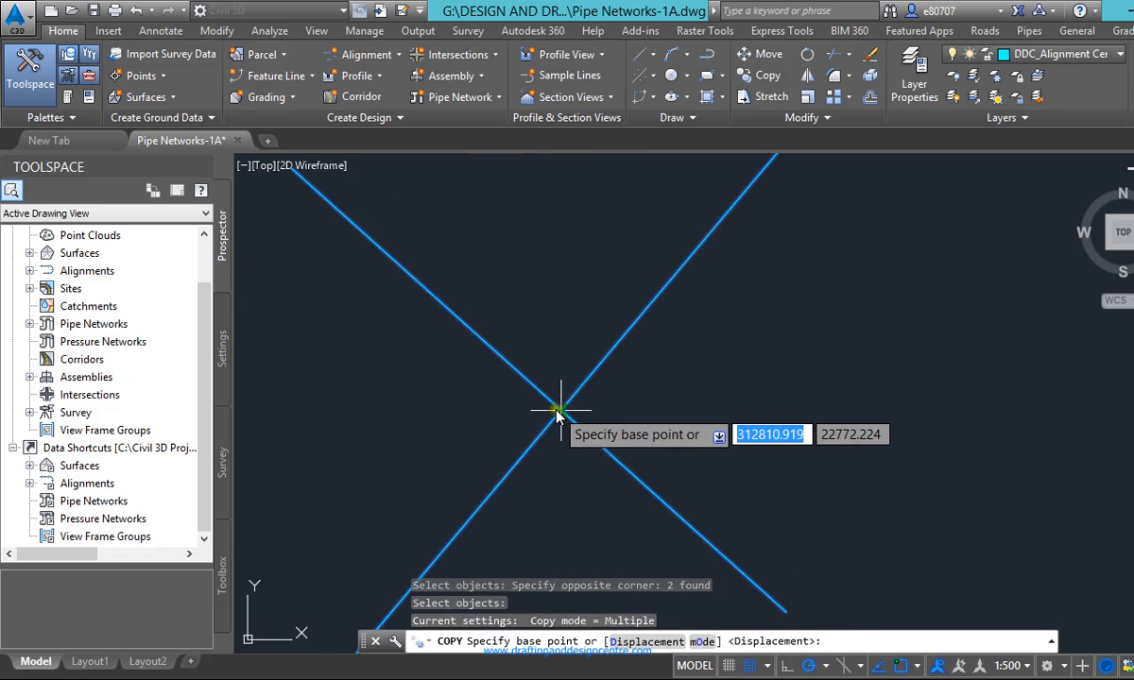
pyautogui.click(555, 413)
pyautogui.scroll(-5, 567, 487)
pyautogui.scroll(5, 557, 487)
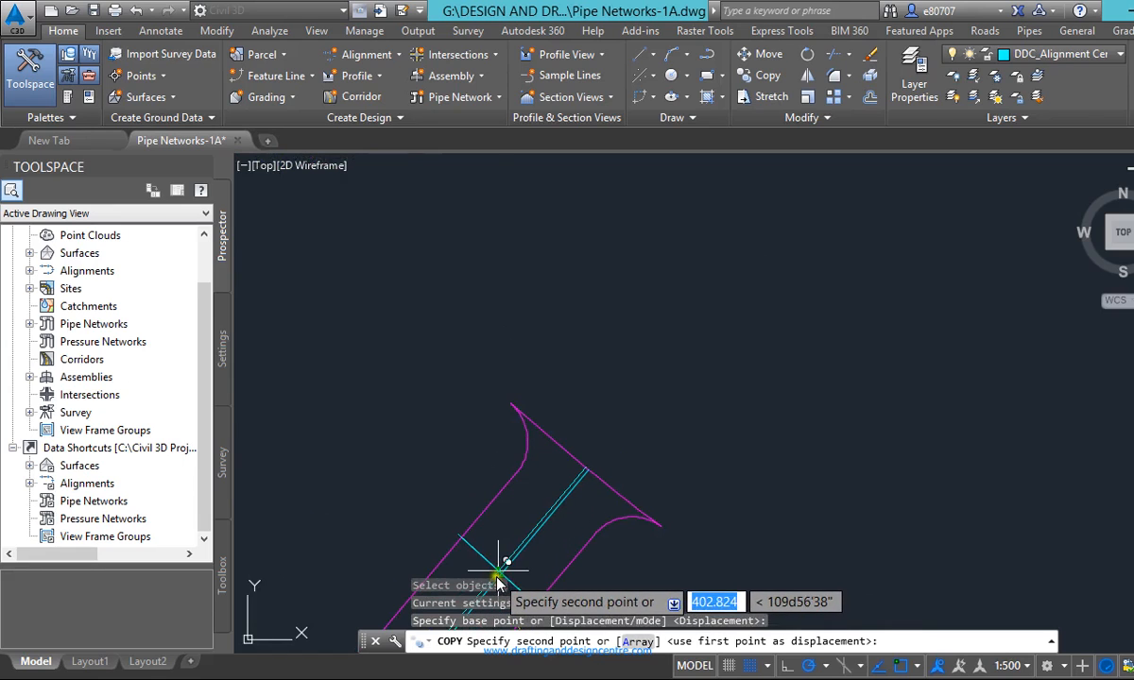
pyautogui.scroll(2, 513, 492)
pyautogui.scroll(-4, 605, 482)
pyautogui.scroll(-3, 633, 489)
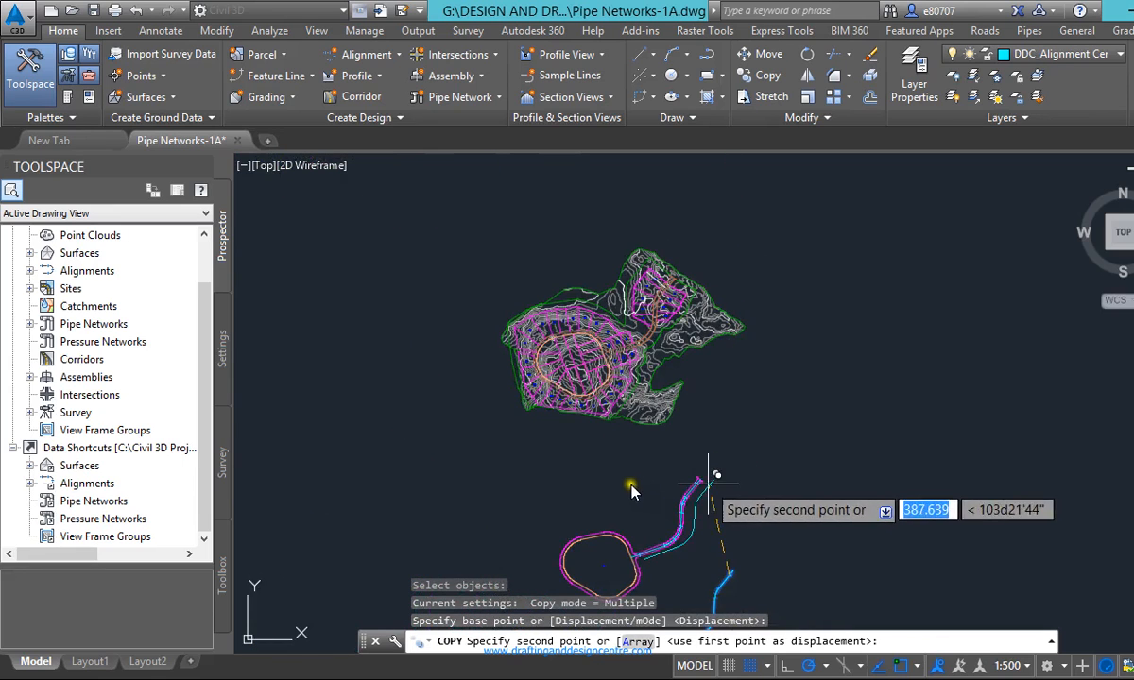
pyautogui.scroll(2, 683, 552)
pyautogui.press('Escape')
# Erase the northernmost straight centreline piece inside the original road
pyautogui.scroll(4, 567, 369)
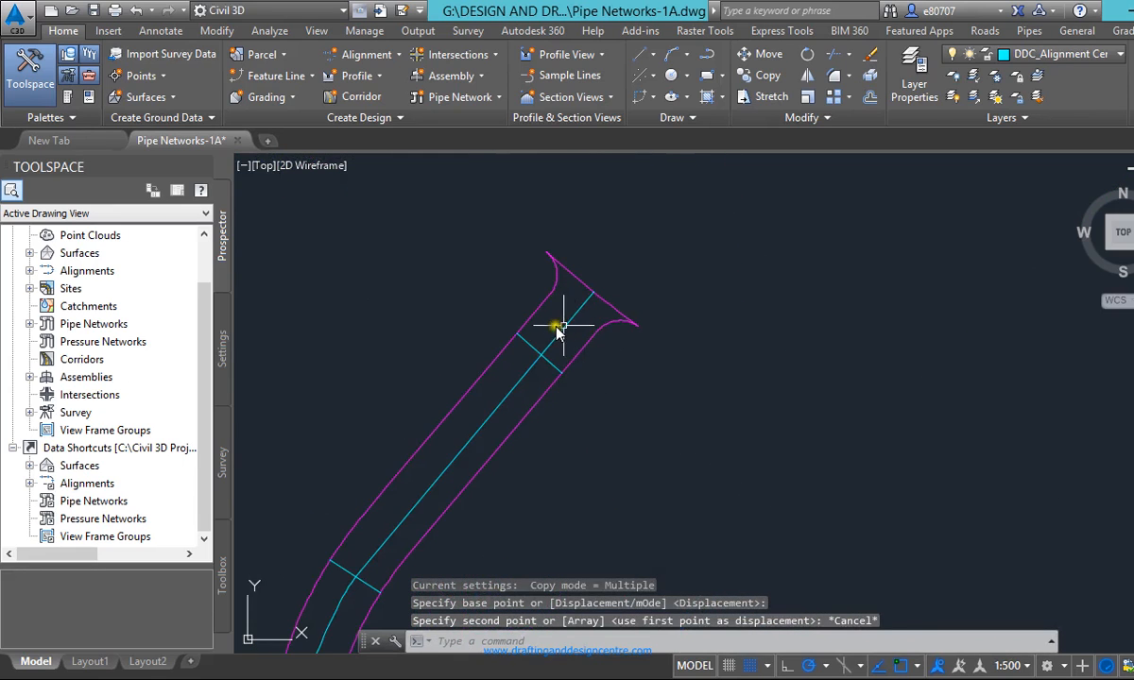
pyautogui.click(561, 328)
pyautogui.scroll(-2, 513, 397)
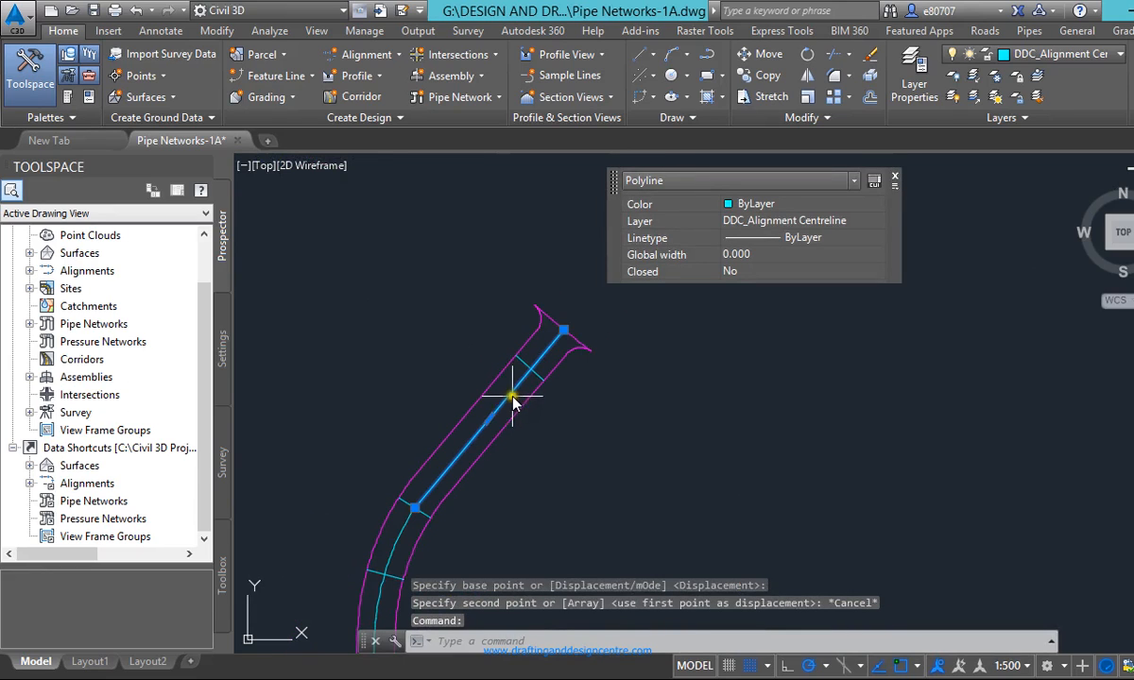
pyautogui.press('Delete')
# Erase the northern bend's centreline arc in the original road, together with the cross ticks at its northern end and midway around it
pyautogui.scroll(4, 463, 453)
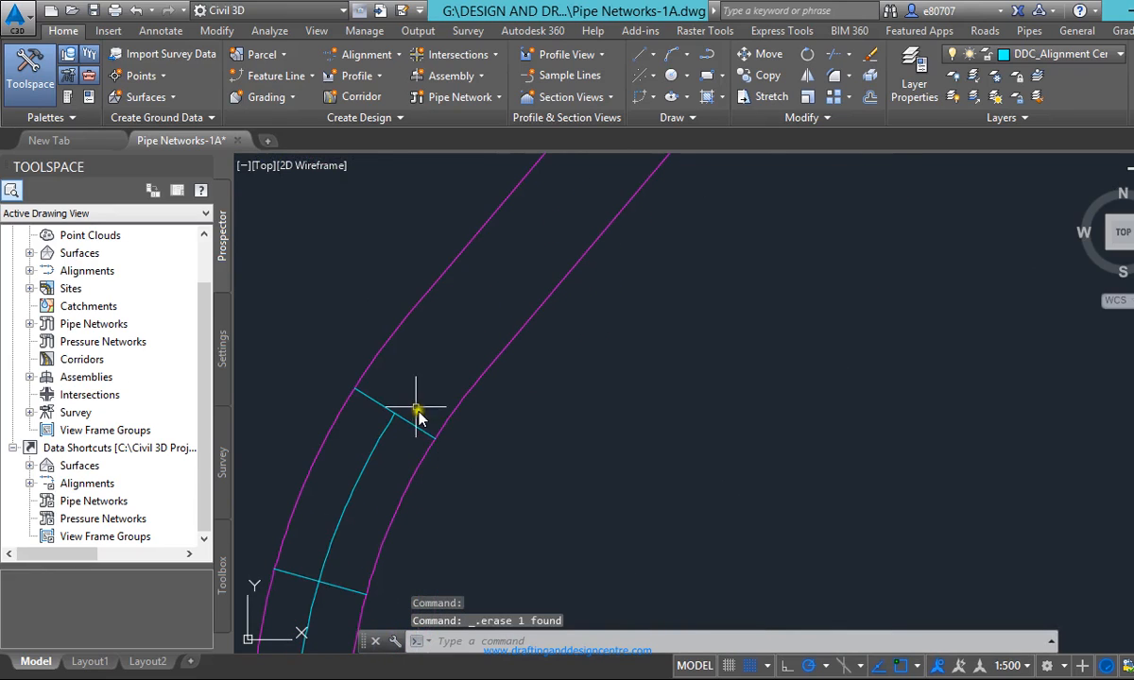
pyautogui.click(404, 393)
pyautogui.click(375, 437)
pyautogui.press('Delete')
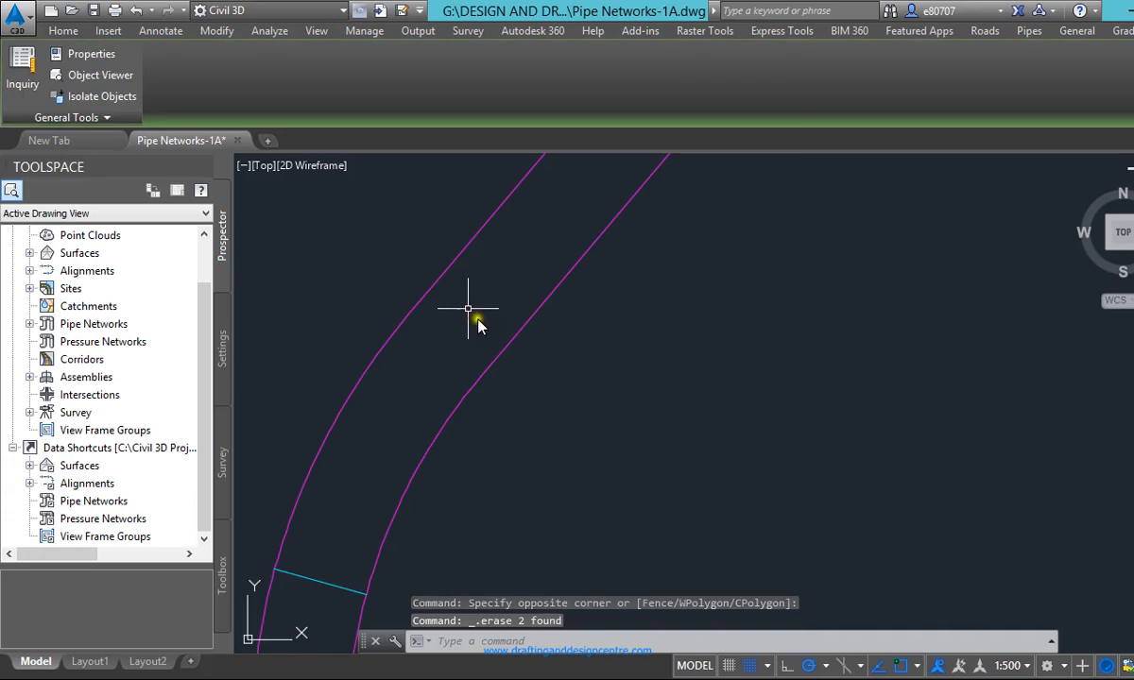
pyautogui.moveTo(469, 321); pyautogui.dragTo(413, 510, button='middle')
pyautogui.scroll(-3, 374, 511)
pyautogui.click(390, 528)
pyautogui.press('Delete')
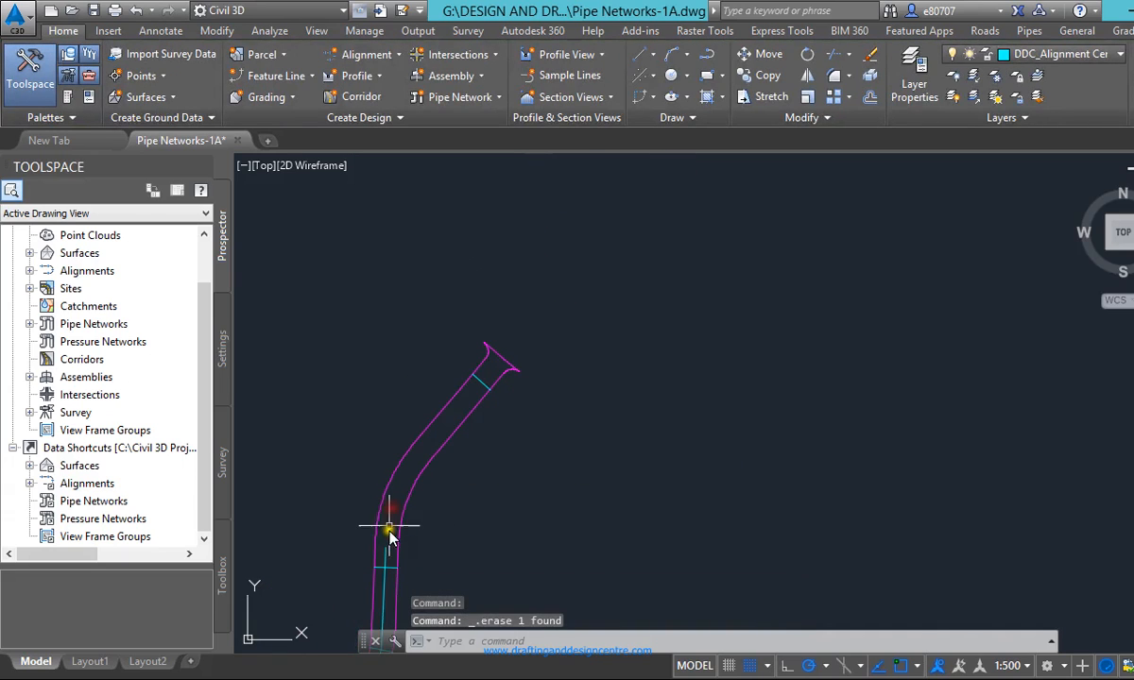
# Erase the middle straight centreline piece and its northern cross tick from the original road
pyautogui.scroll(3, 382, 558)
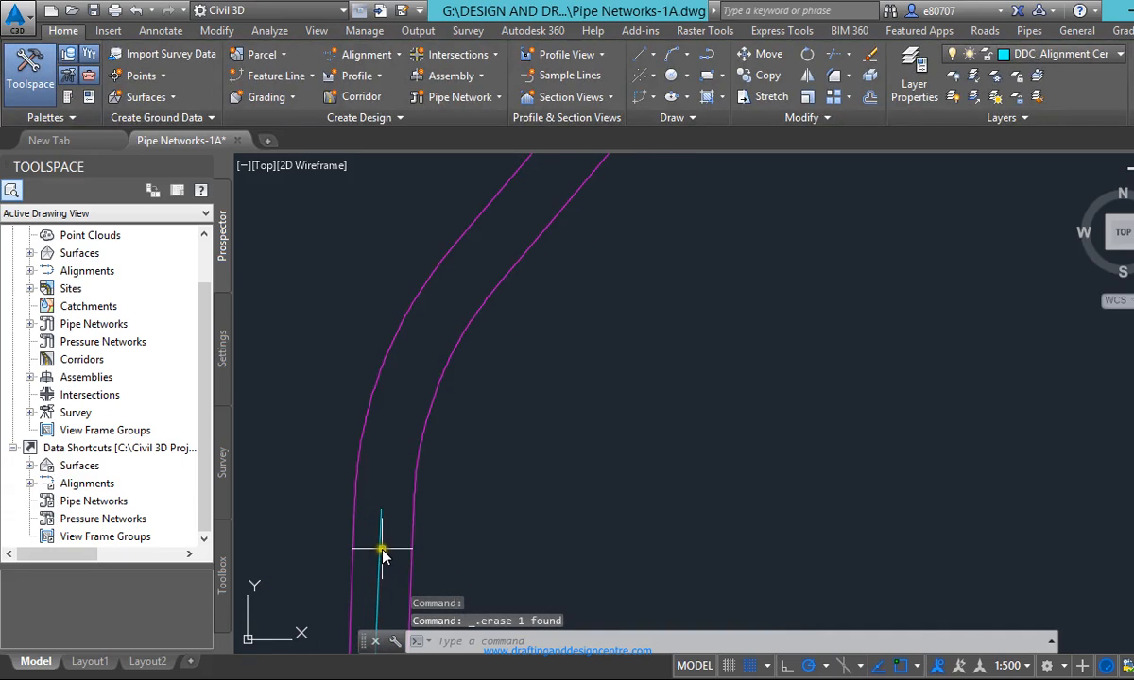
pyautogui.click(381, 553)
pyautogui.press('Delete')
# Erase the southern bend's centreline arc in the original road, together with the cross ticks at its northern end and midway around it
pyautogui.scroll(-3, 419, 409)
pyautogui.scroll(3, 404, 469)
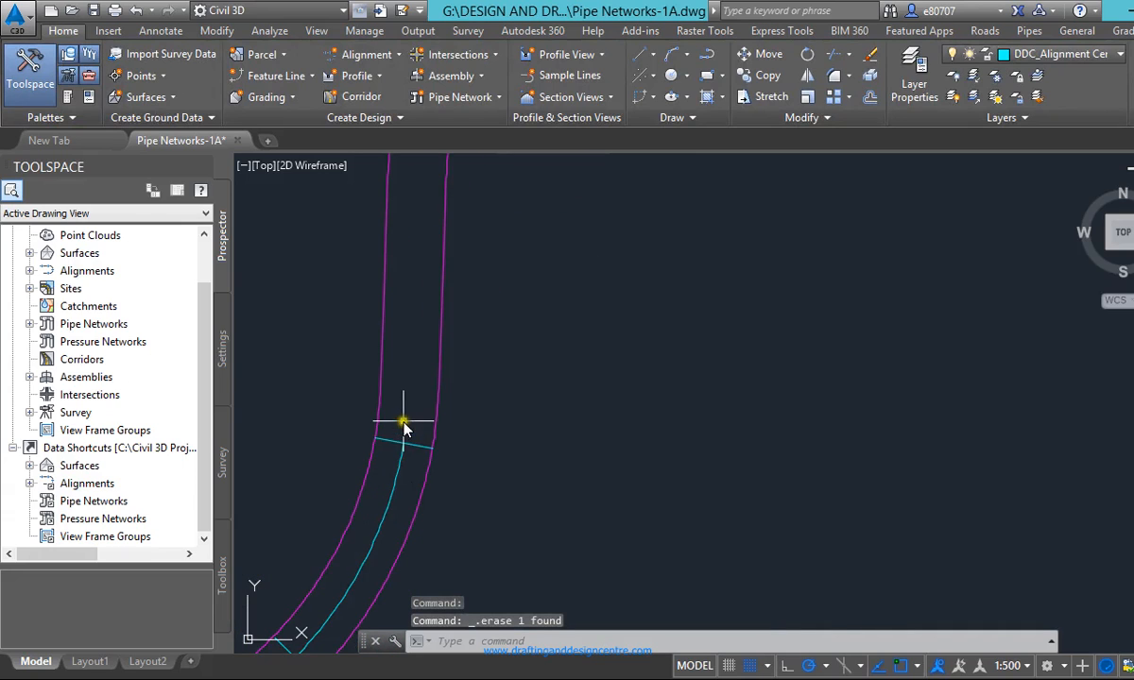
pyautogui.click(421, 426)
pyautogui.click(395, 465)
pyautogui.press('Delete')
pyautogui.scroll(-2, 474, 451)
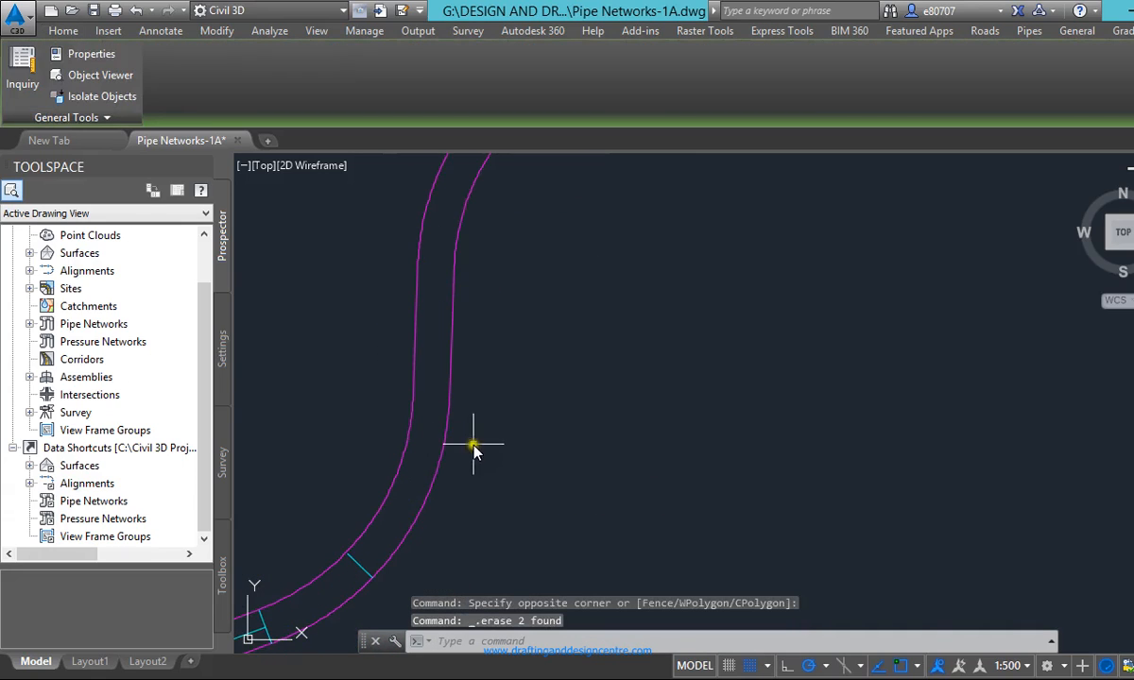
pyautogui.scroll(-2, 420, 525)
pyautogui.click(391, 554)
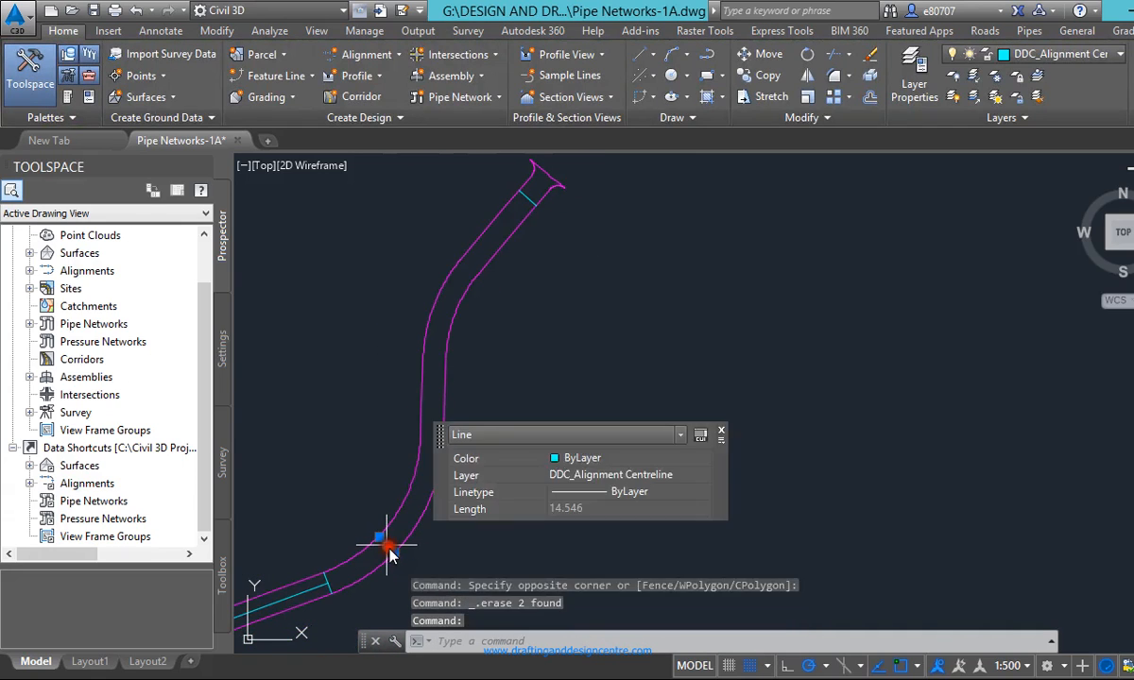
pyautogui.press('Delete')
# Erase the southwestern straight centreline piece and the cross tick where it meets the southern bend of the original road
pyautogui.scroll(3, 362, 506)
pyautogui.scroll(-4, 309, 587)
pyautogui.scroll(3, 356, 558)
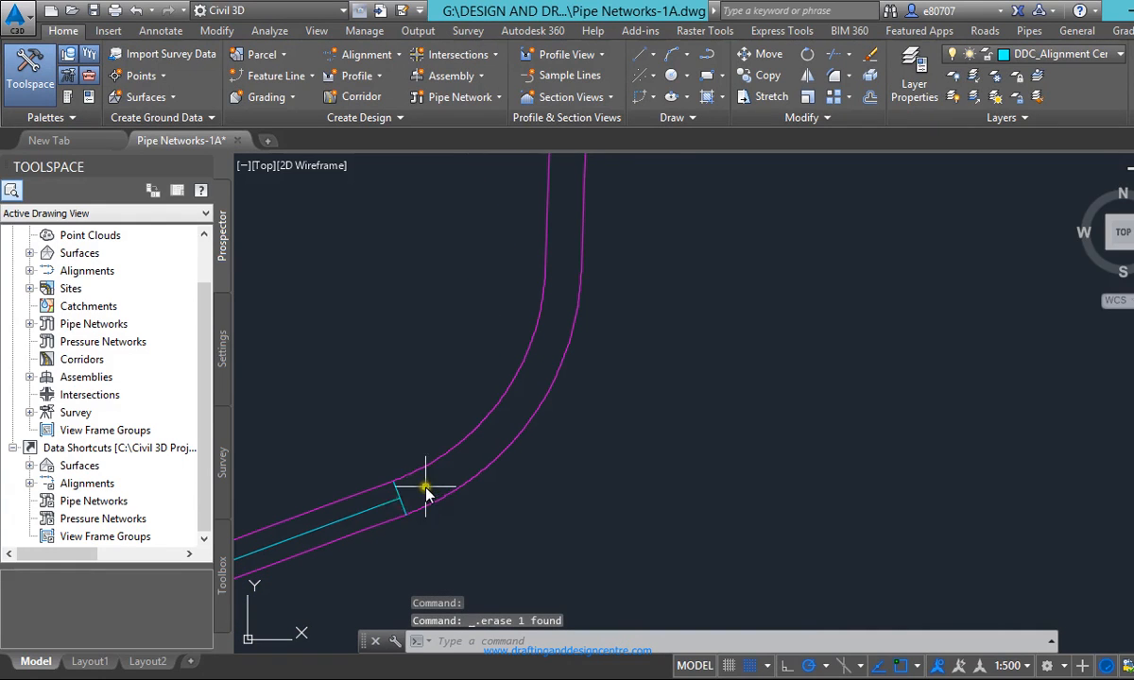
pyautogui.click(425, 489)
pyautogui.click(396, 511)
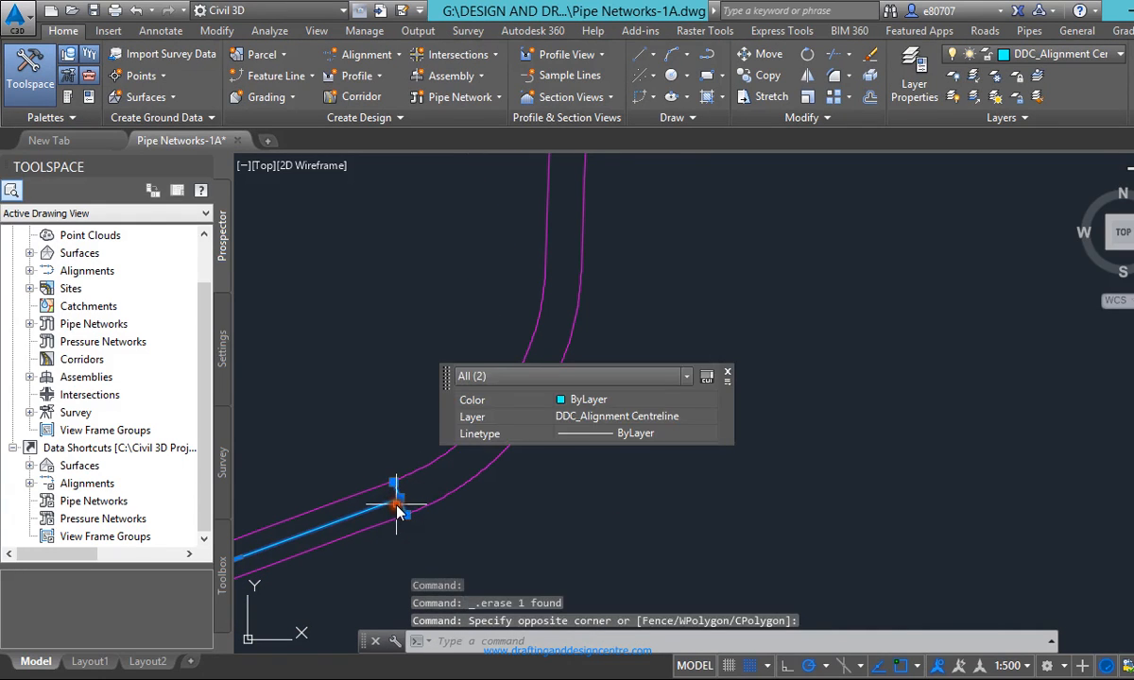
pyautogui.scroll(4, 549, 463)
pyautogui.press('Delete')
pyautogui.scroll(3, 379, 534)
pyautogui.scroll(-3, 379, 534)
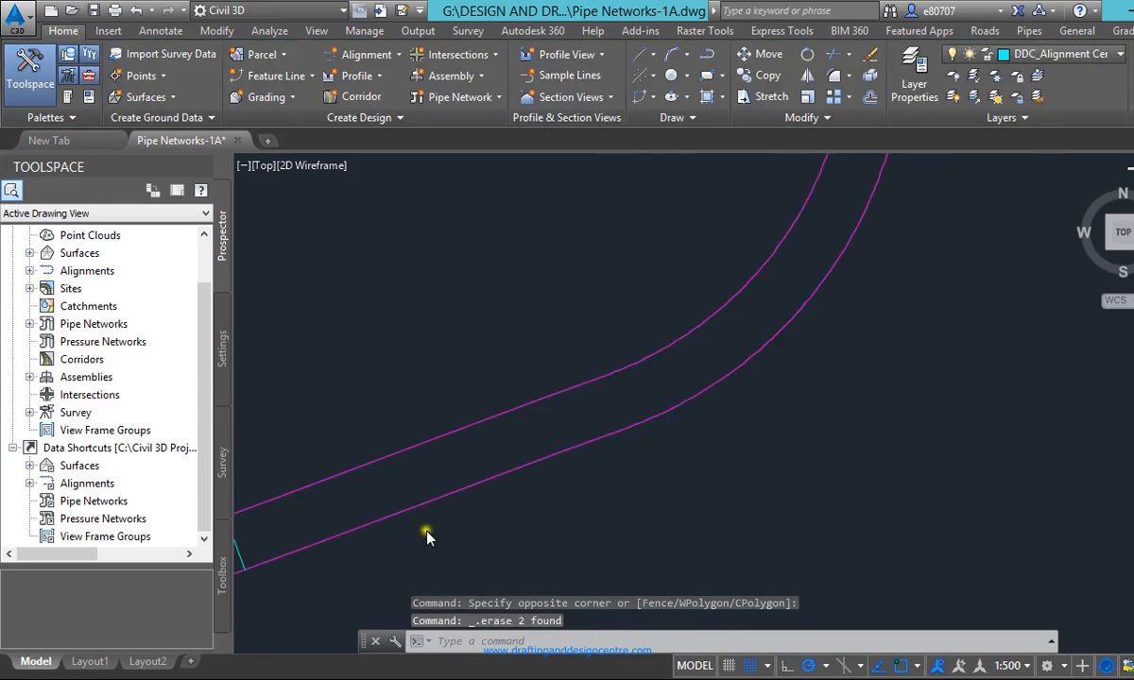
# Erase the remaining cross tick at the southwestern end of the original road, near its junction with the loop road
pyautogui.click(301, 536)
pyautogui.click(312, 542)
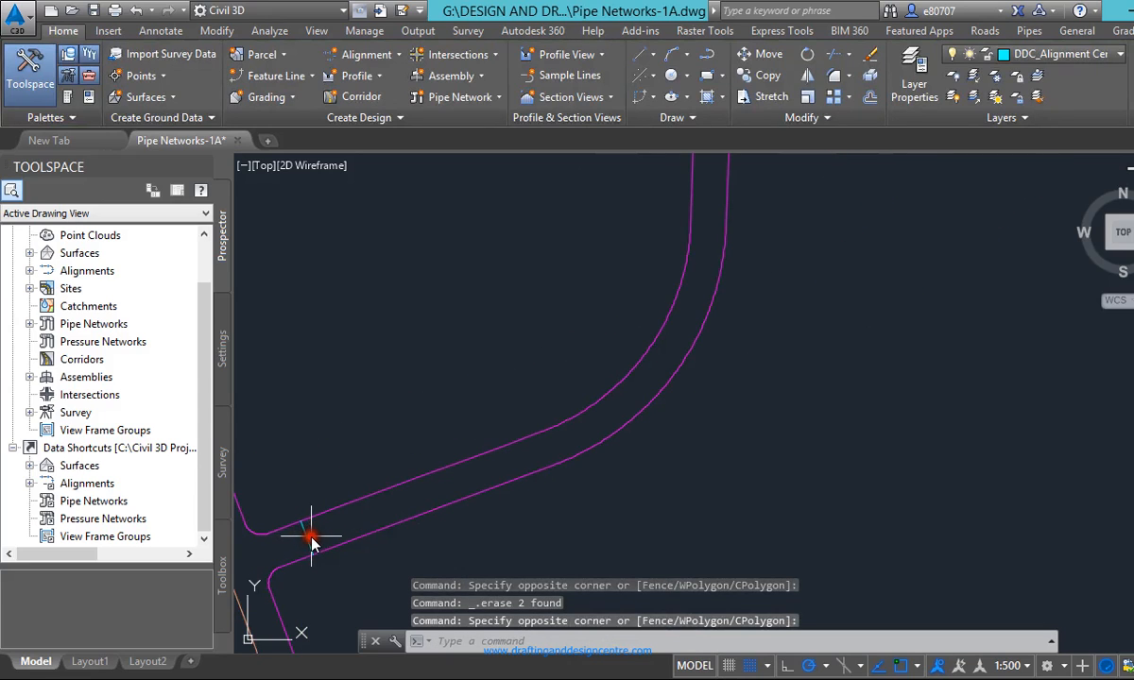
pyautogui.press('Delete')
pyautogui.scroll(-5, 390, 437)
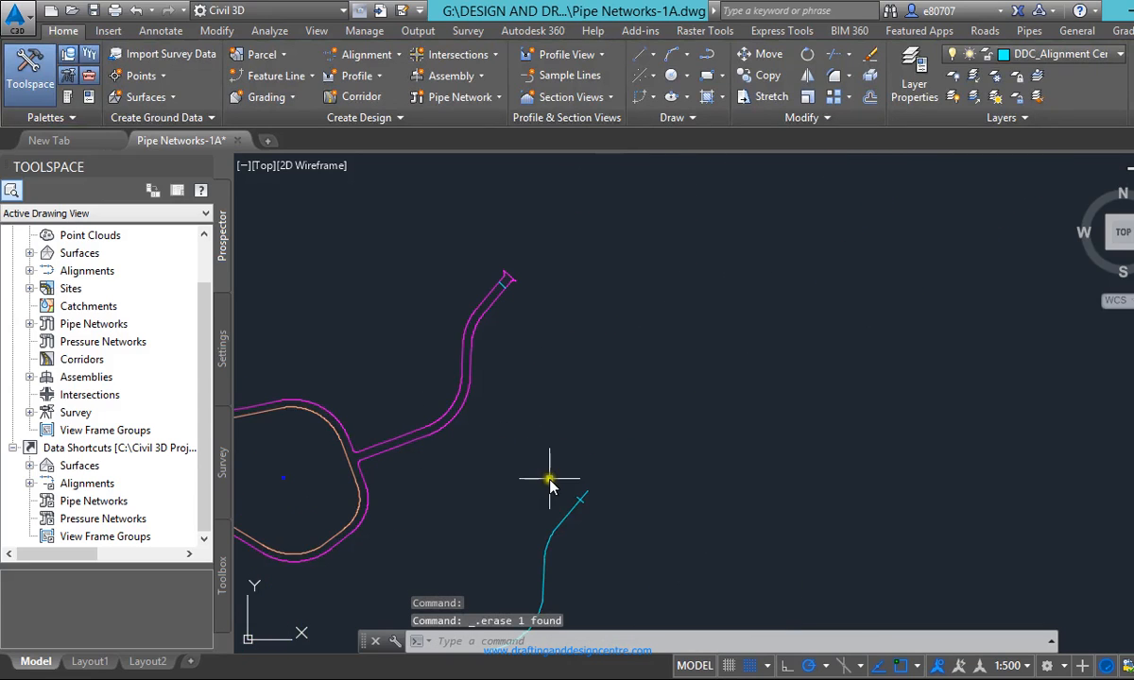
# Copy the joined centreline and its cross tick onto the original road, from their intersection to the middle of the road's northern cross tick
pyautogui.scroll(2, 536, 276)
pyautogui.scroll(-3, 537, 276)
pyautogui.scroll(1, 558, 401)
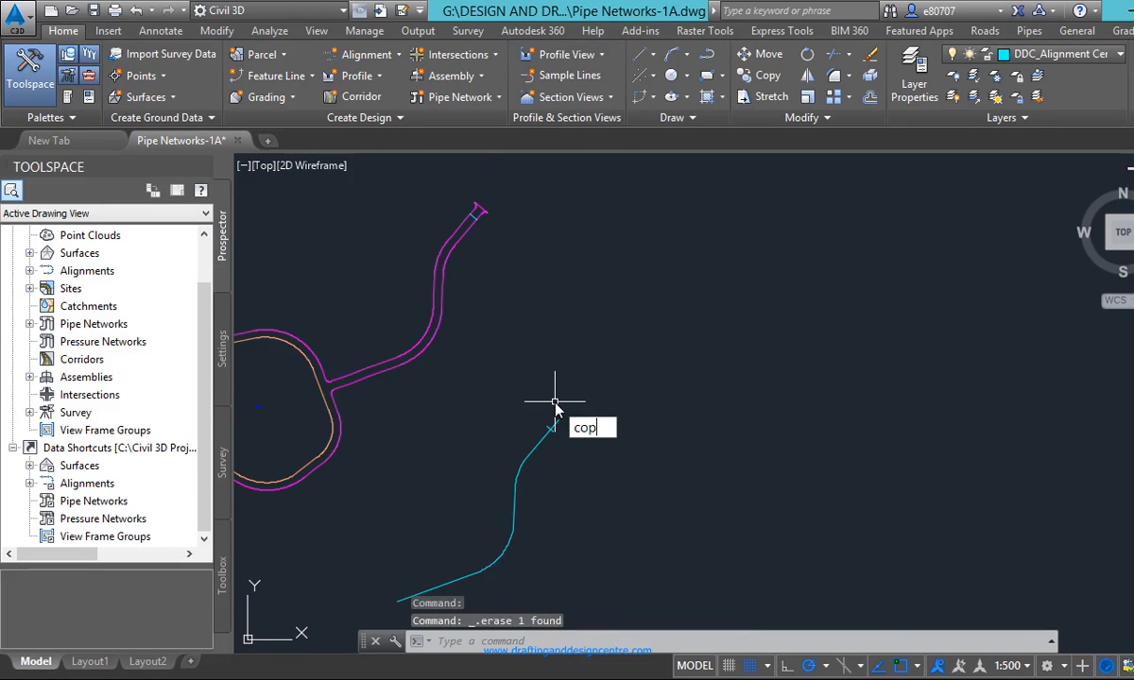
pyautogui.press('Return')
pyautogui.click(619, 391)
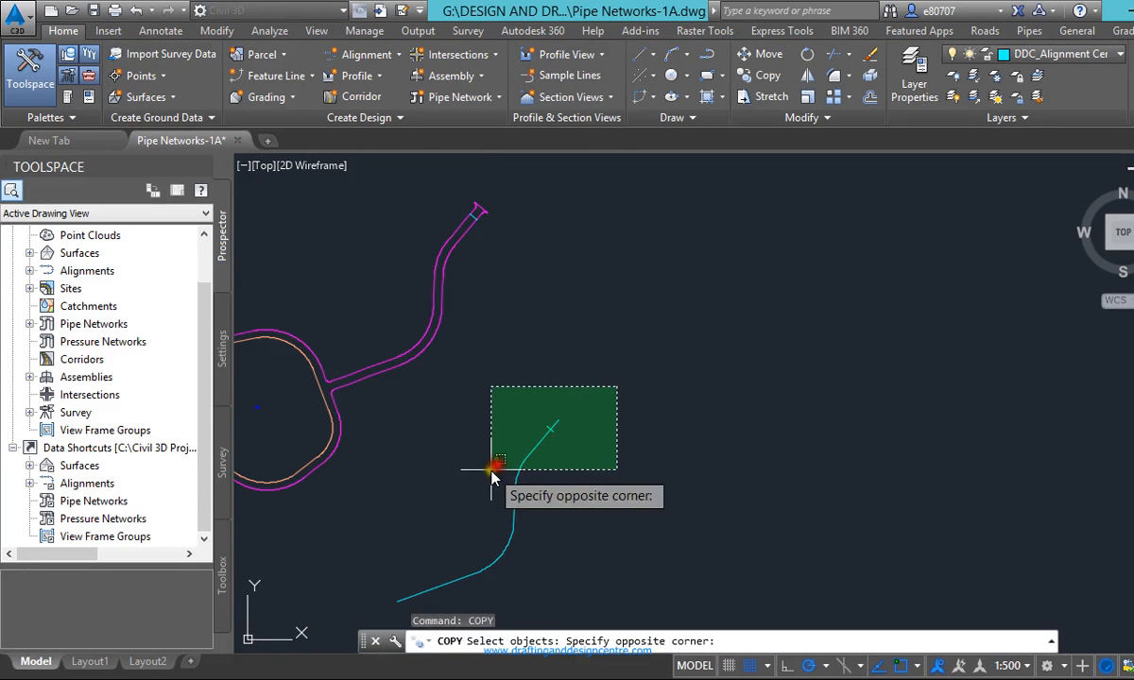
pyautogui.click(492, 469)
pyautogui.press('Return')
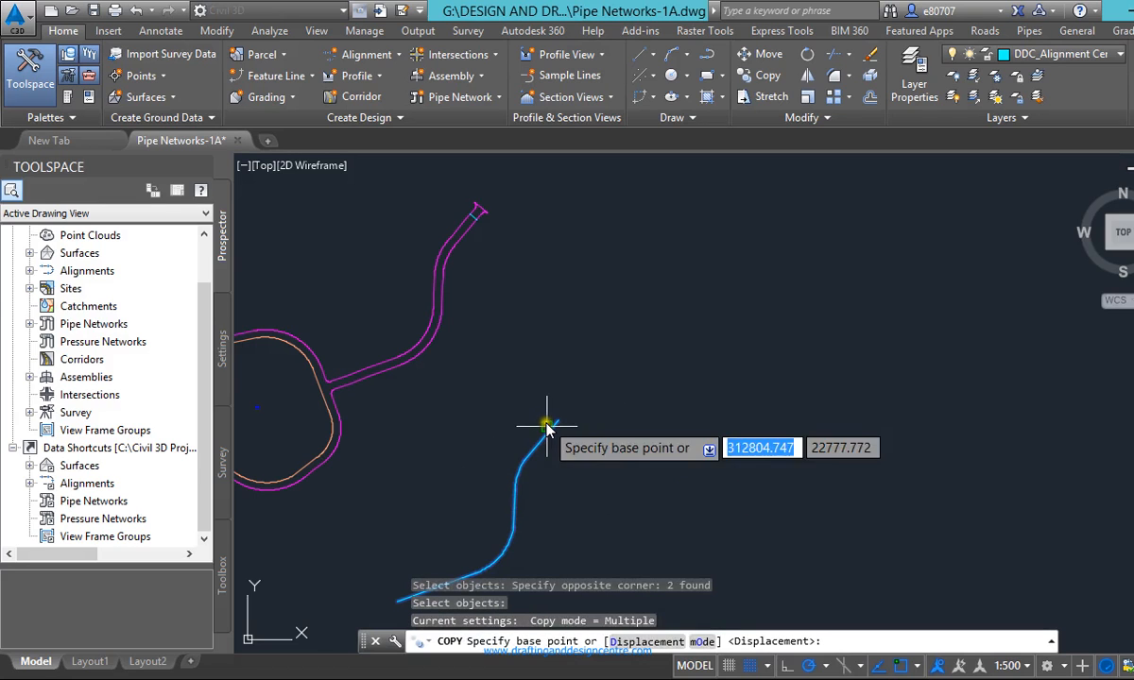
pyautogui.scroll(4, 544, 440)
pyautogui.scroll(5, 525, 445)
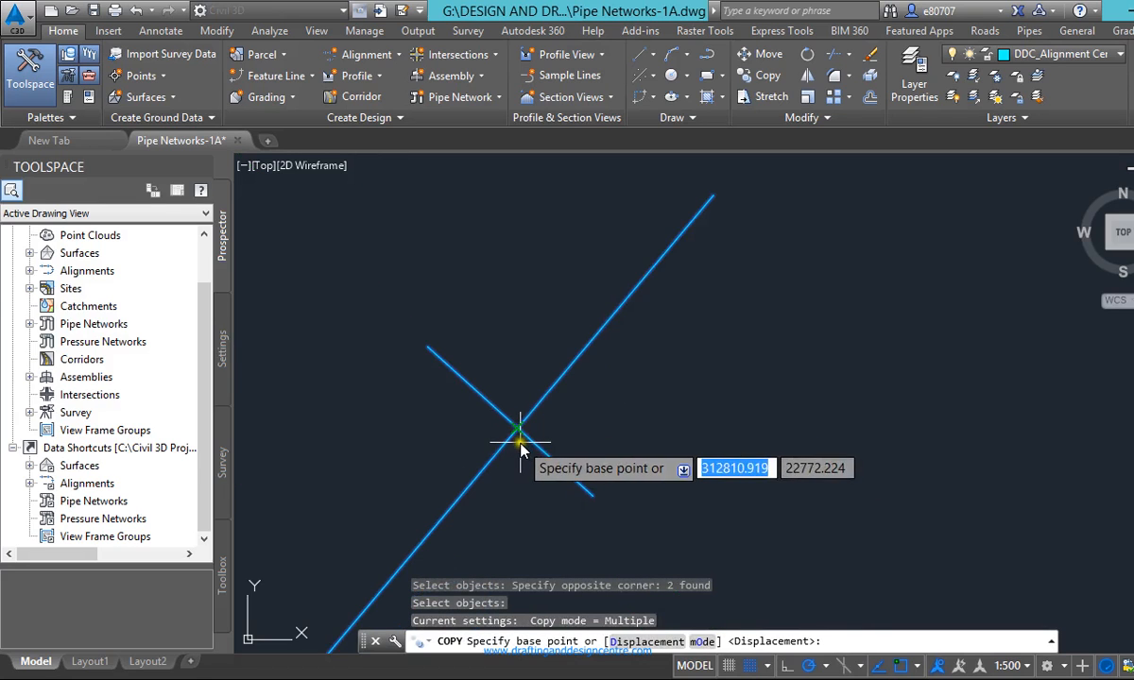
pyautogui.click(518, 431)
pyautogui.scroll(-8, 591, 557)
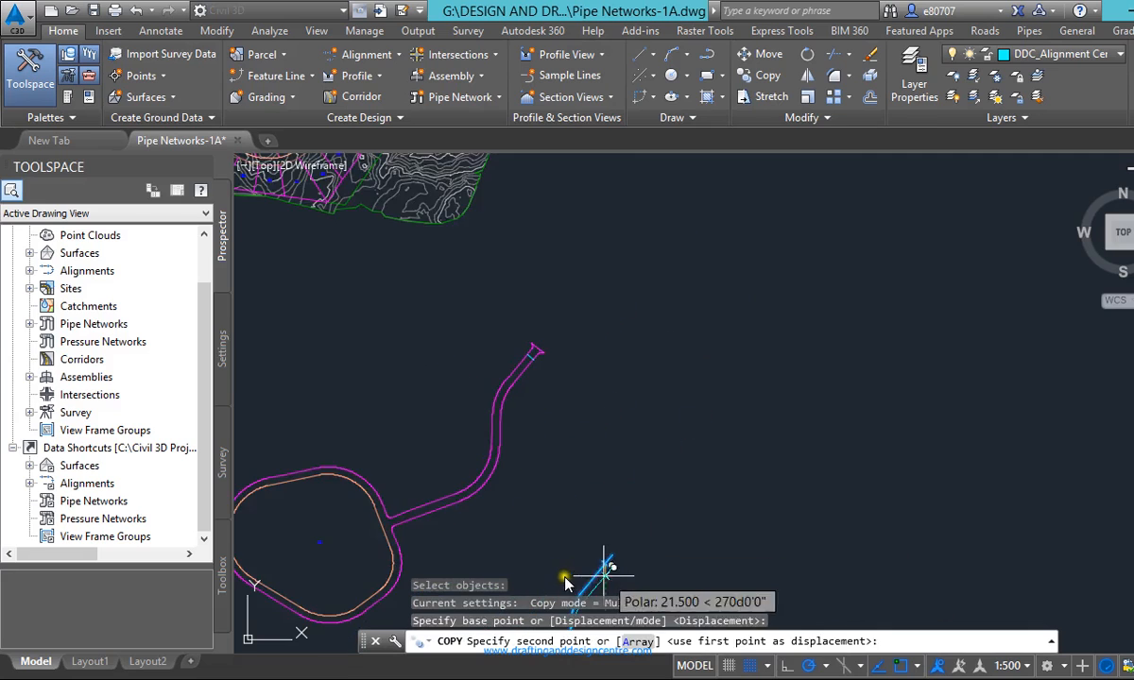
pyautogui.scroll(6, 521, 329)
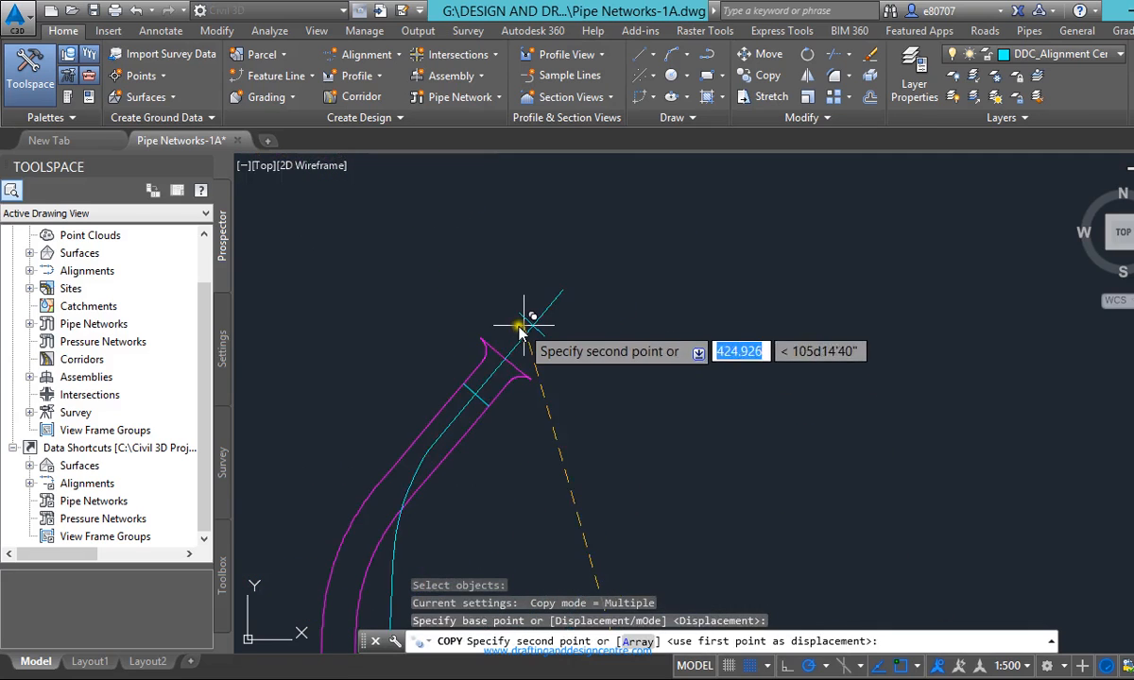
pyautogui.click(477, 403)
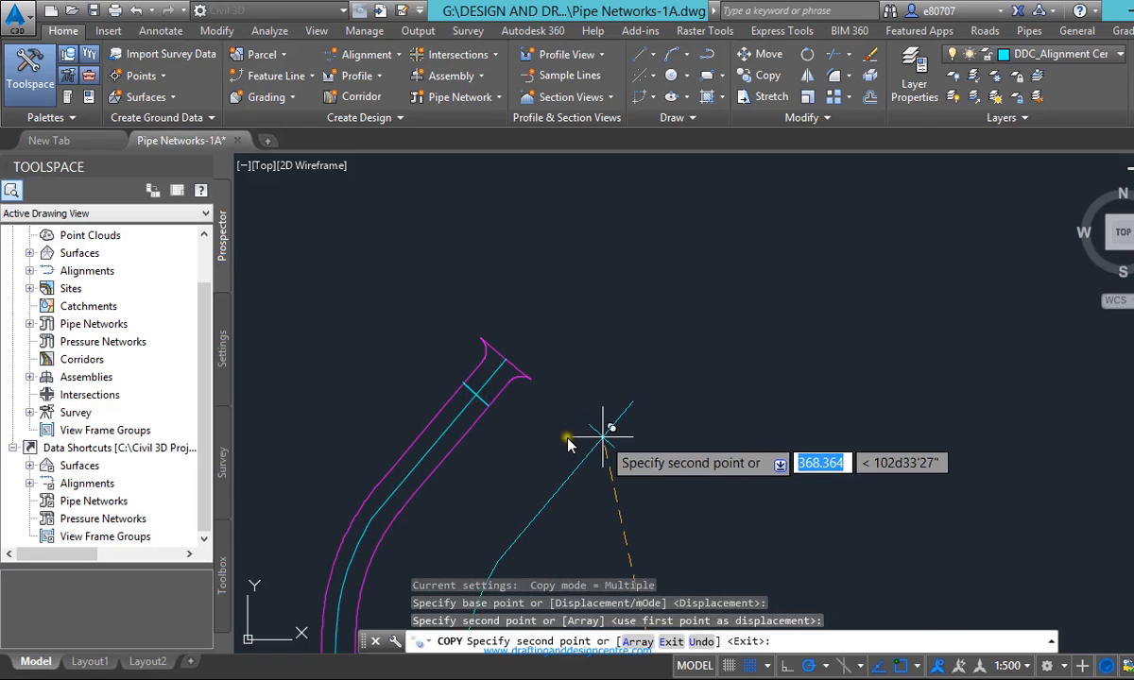
pyautogui.press('Escape')
# Erase the two overlapping cross ticks at the northern end of the original road
pyautogui.scroll(3, 477, 417)
pyautogui.click(568, 483)
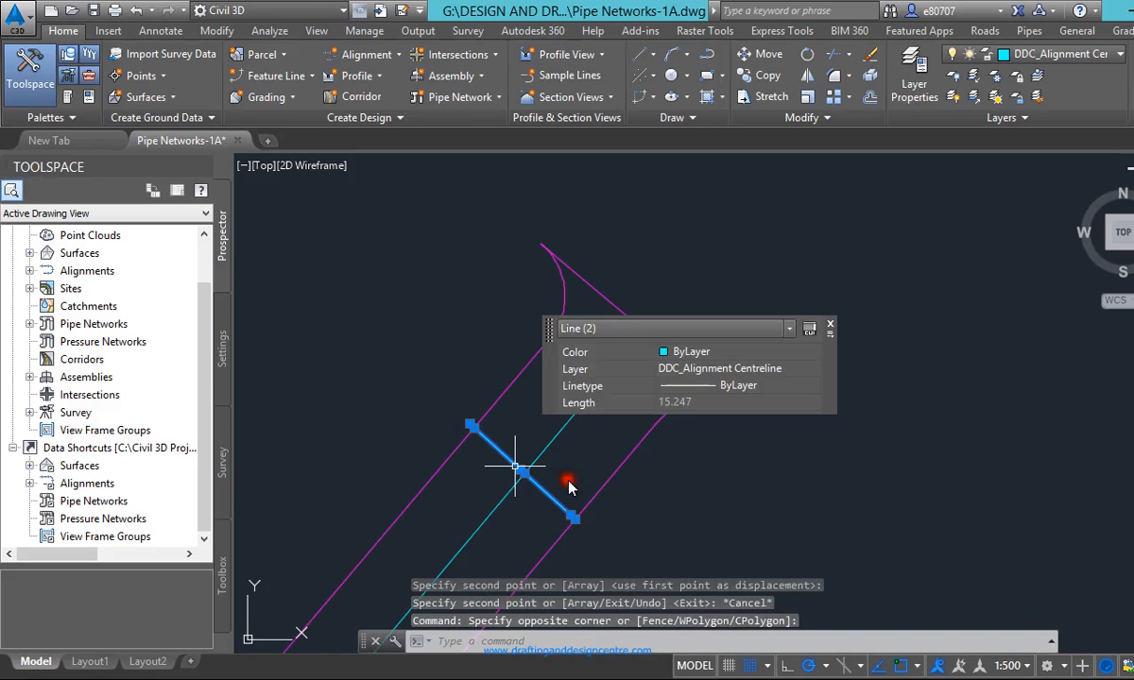
pyautogui.press('Delete')
pyautogui.scroll(-5, 681, 189)
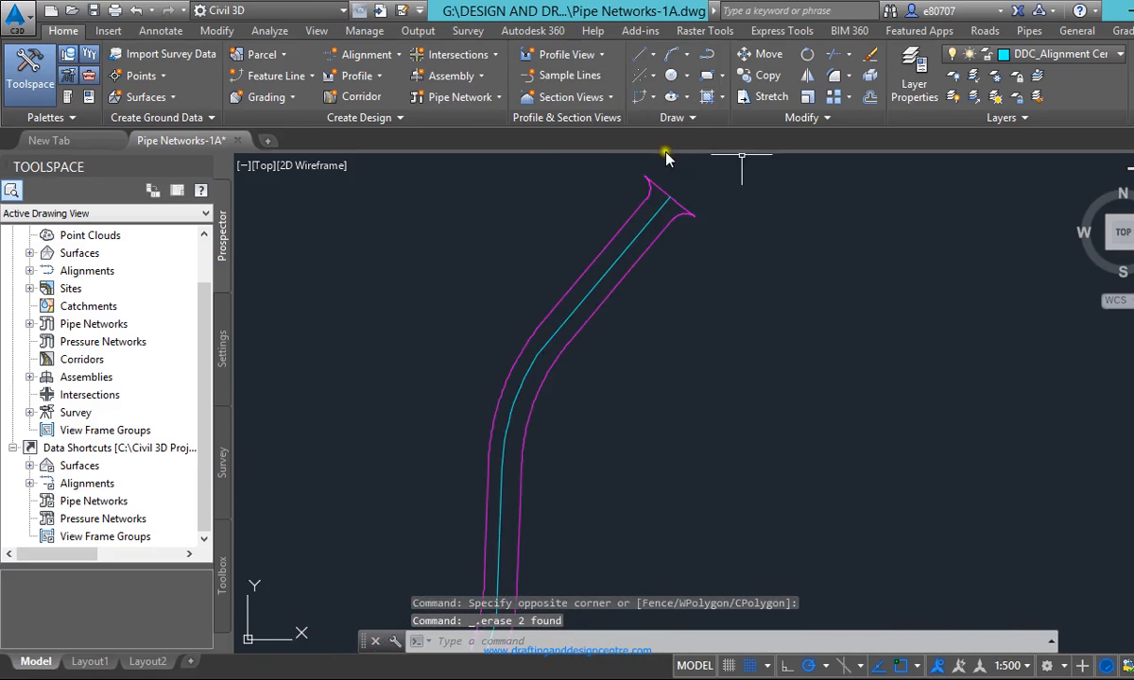
# Erase the spare joined centreline and its cross tick lying southeast of the access road
pyautogui.scroll(5, 565, 363)
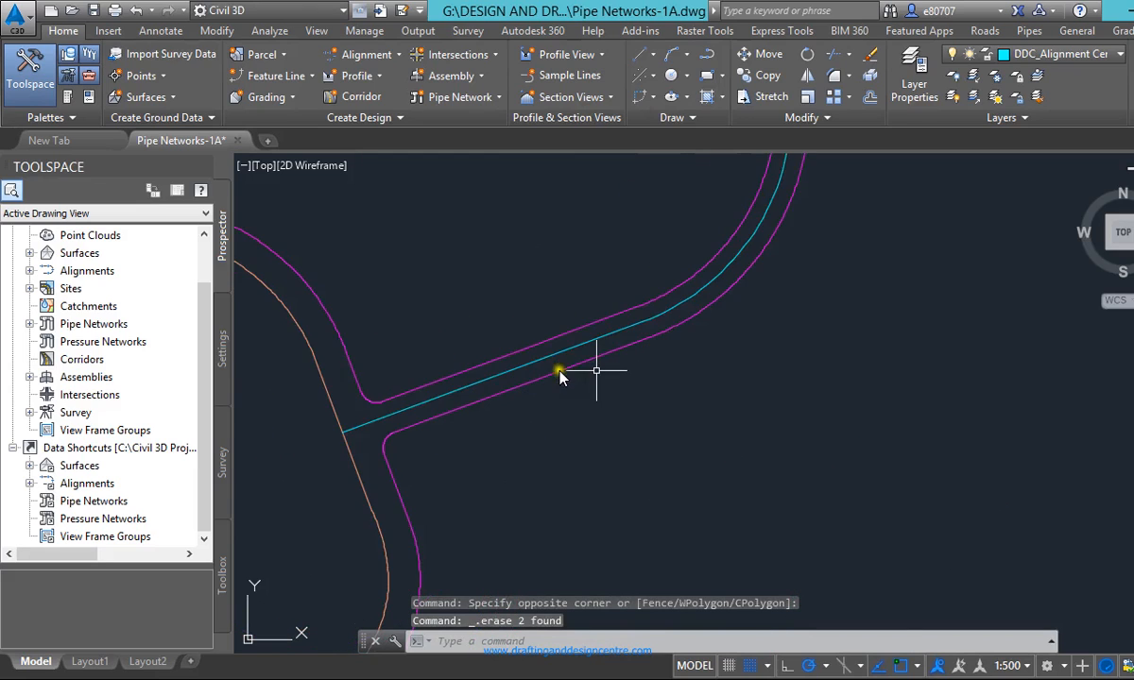
pyautogui.scroll(-5, 568, 360)
pyautogui.click(813, 380)
pyautogui.click(734, 519)
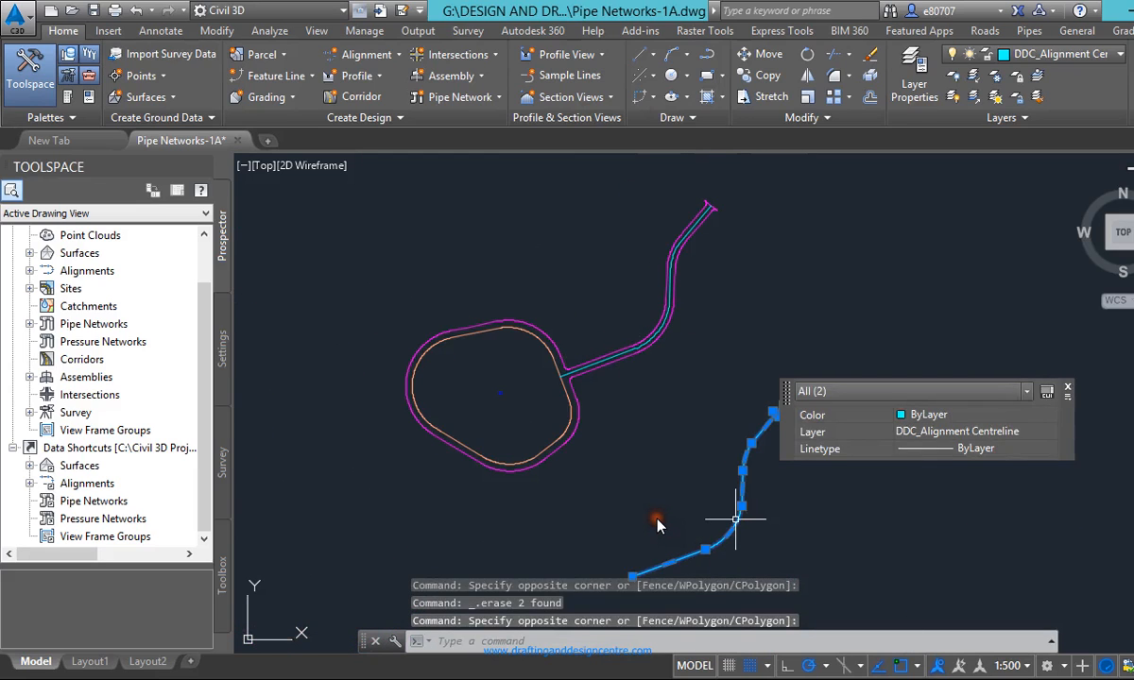
pyautogui.press('Delete')
pyautogui.press('Escape')
# Examine the loop road and its junction with the access road centreline
pyautogui.scroll(4, 567, 369)
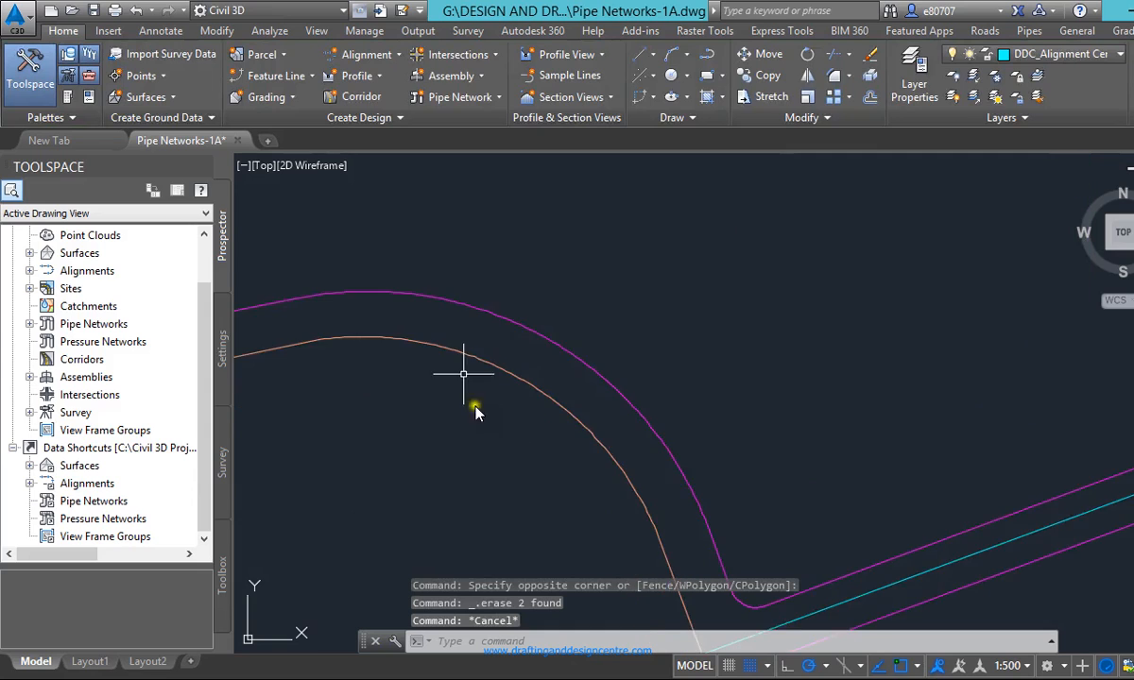
pyautogui.scroll(-5, 463, 369)
pyautogui.scroll(3, 558, 329)
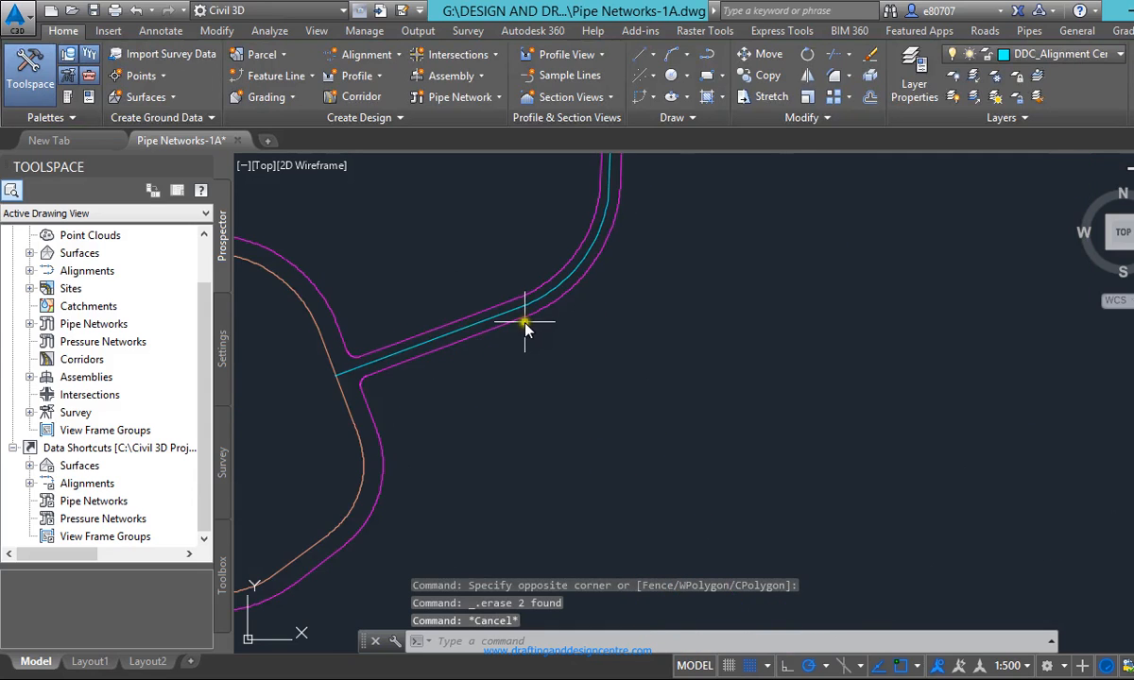
pyautogui.scroll(-4, 577, 336)
pyautogui.scroll(6, 548, 317)
pyautogui.scroll(-5, 553, 345)
pyautogui.scroll(5, 539, 388)
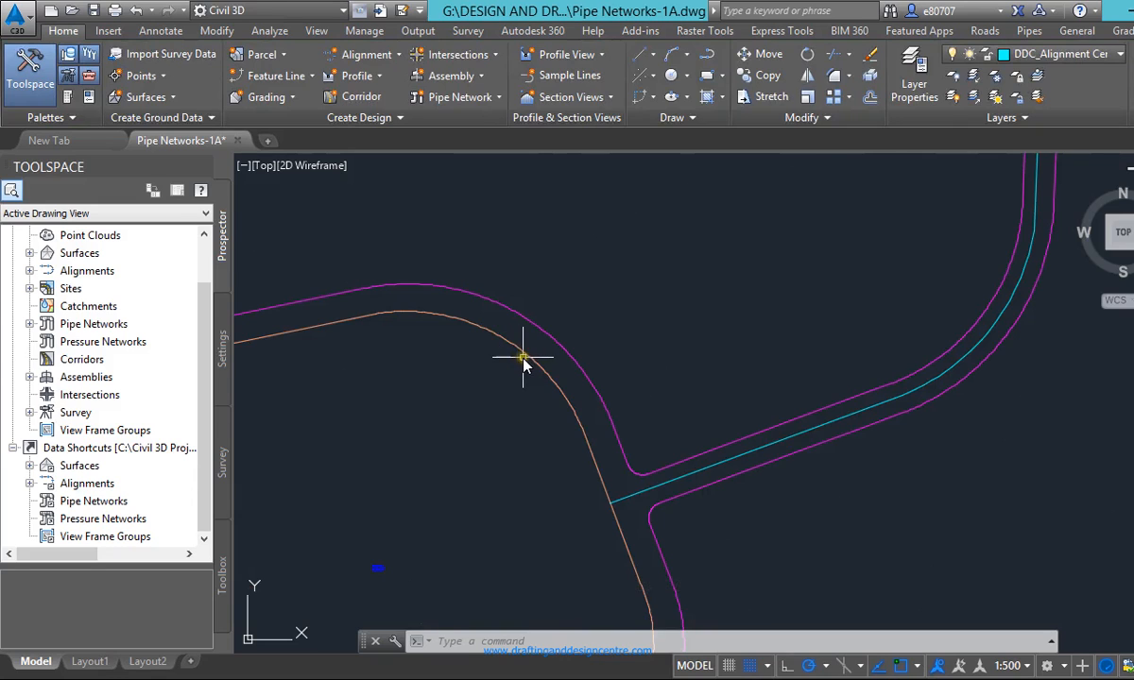
pyautogui.scroll(-5, 524, 364)
pyautogui.scroll(6, 529, 367)
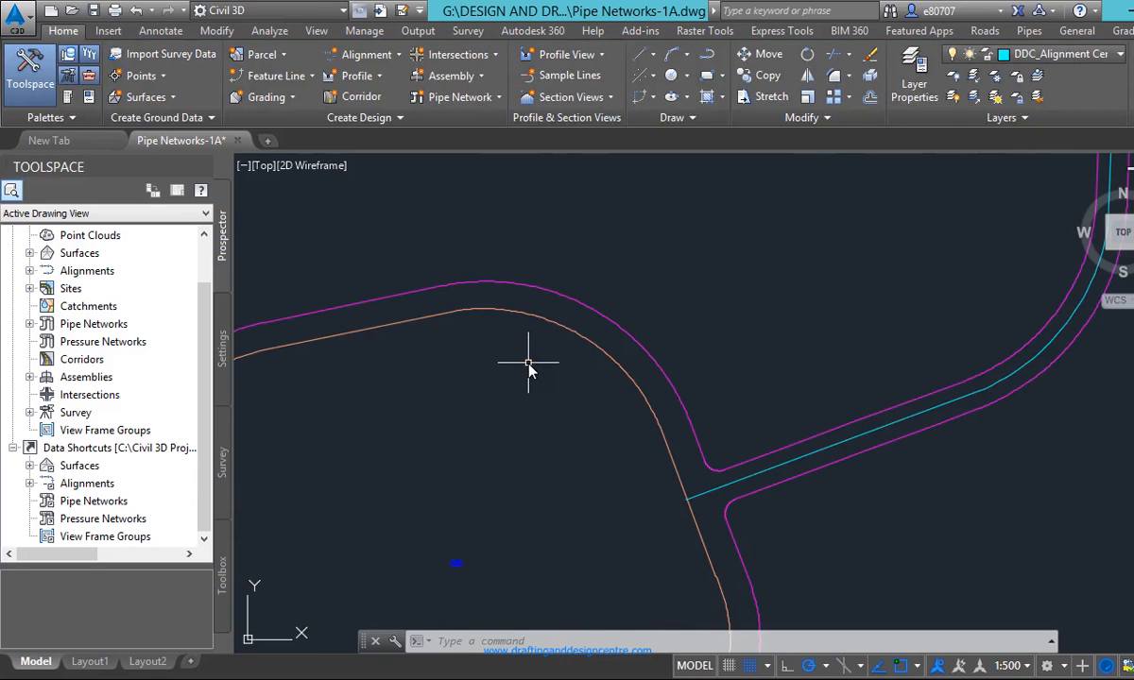
# Review the polar tracking and object snap modes in the drafting settings and accept them
pyautogui.rightClick(754, 666)
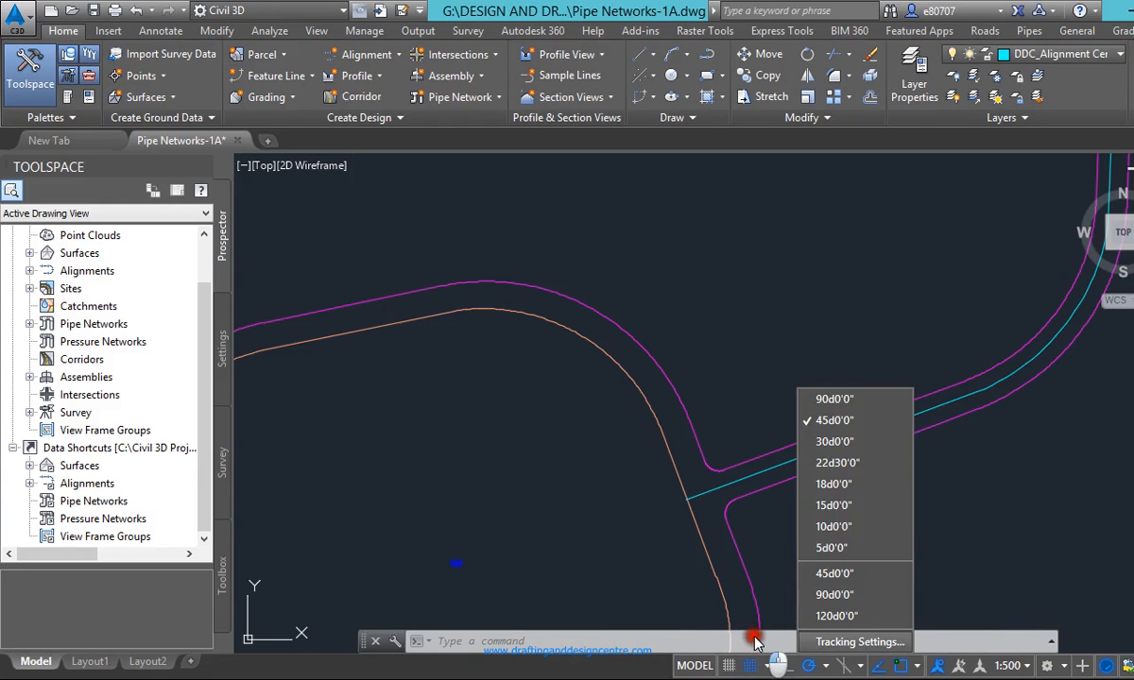
pyautogui.click(856, 642)
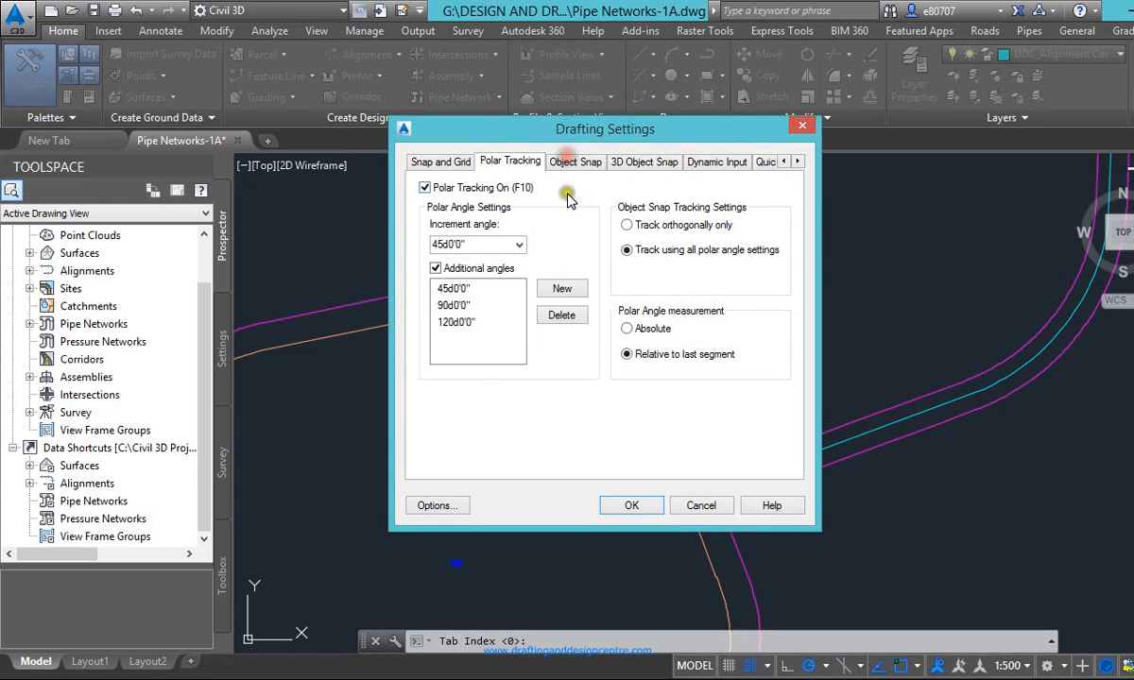
pyautogui.click(572, 163)
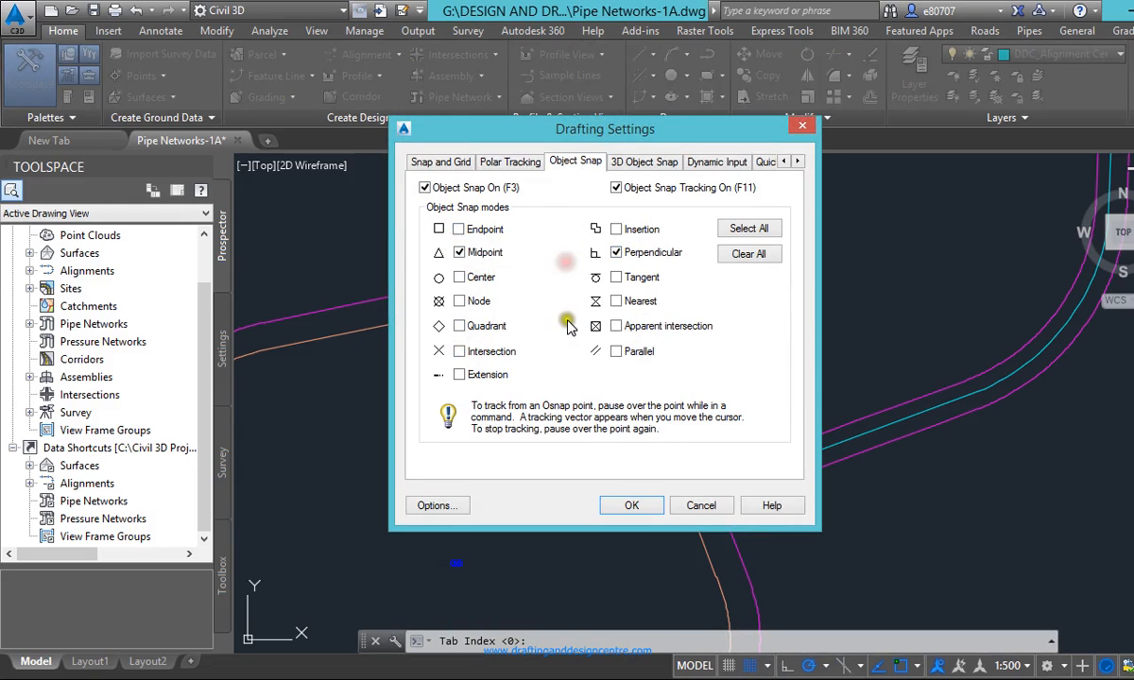
pyautogui.click(615, 505)
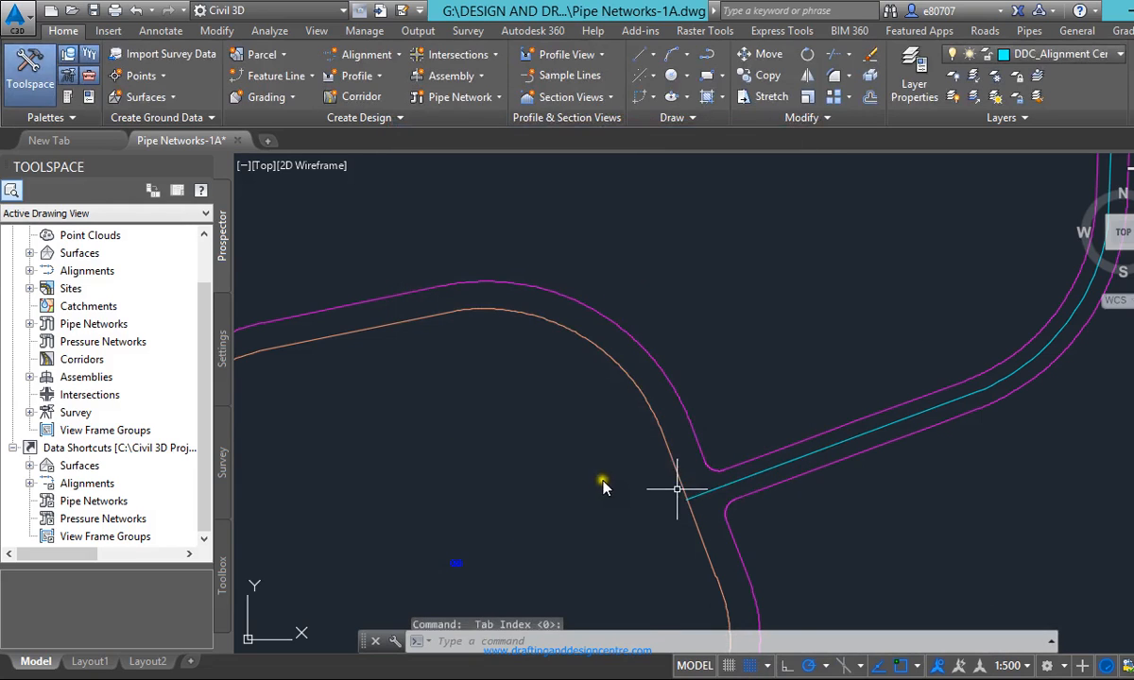
# Draw a cross line about 14.6 units long from the loop road's magenta outer edge to its orange line, just north of the junction
pyautogui.write('l')
pyautogui.press('Return')
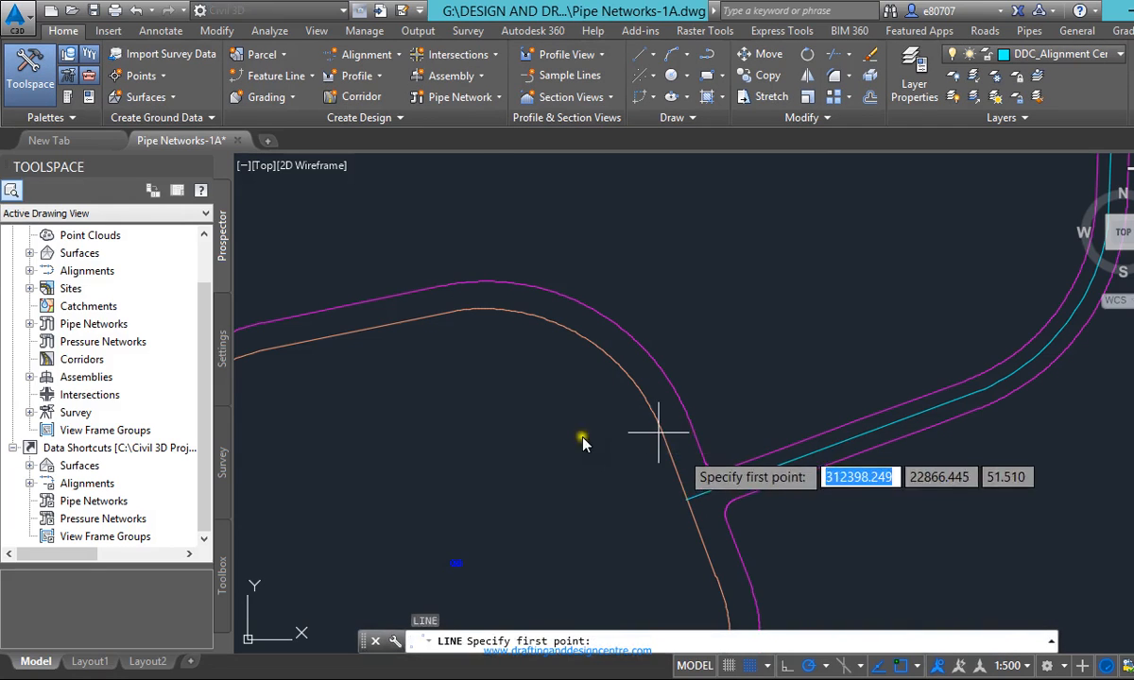
pyautogui.scroll(2, 579, 469)
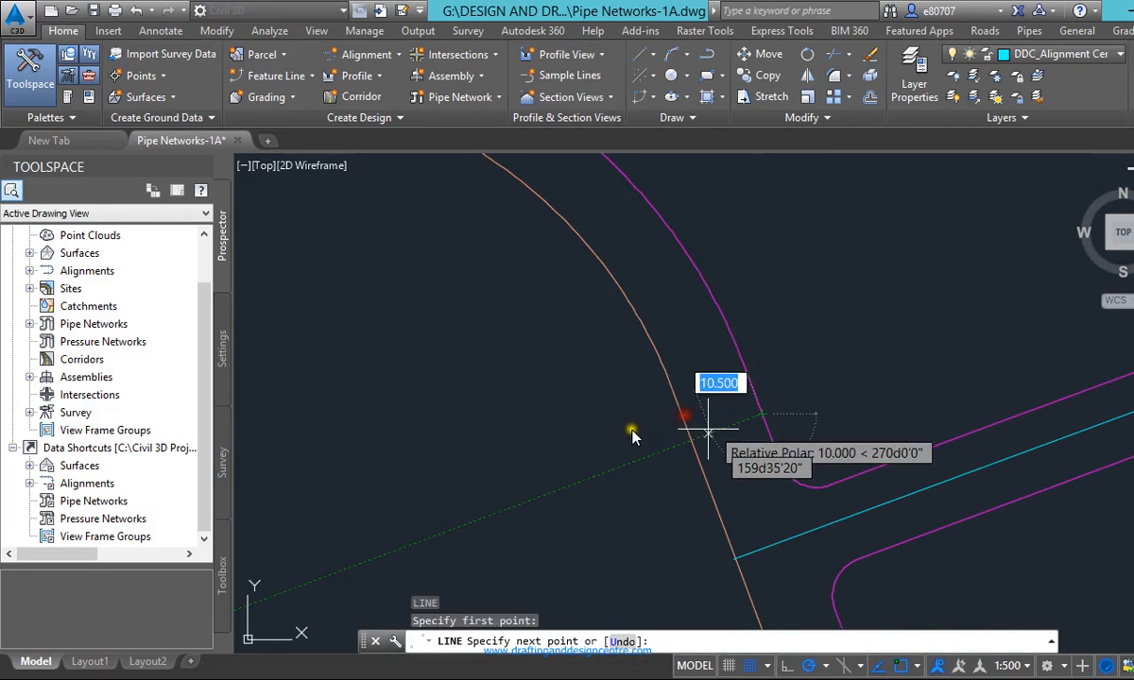
pyautogui.click(763, 415)
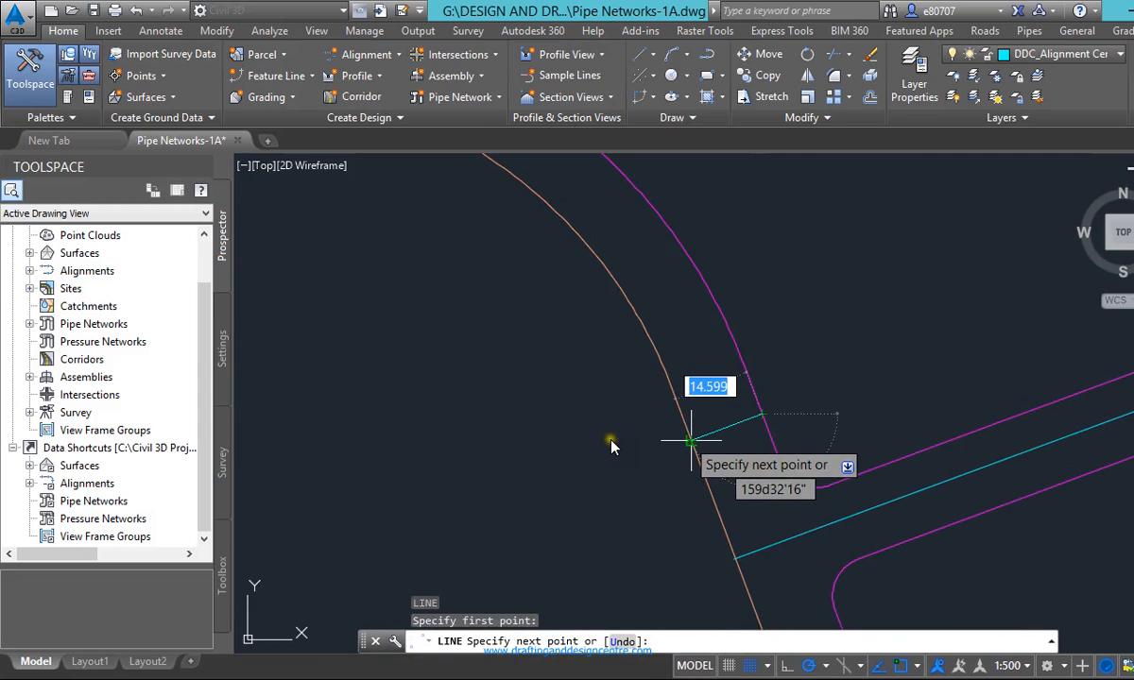
pyautogui.click(688, 439)
pyautogui.press('Escape')
# Draw a second cross line about 13.6 units long from the magenta outer edge towards the orange line, farther north at the bend
pyautogui.scroll(-1, 617, 481)
pyautogui.scroll(2, 667, 322)
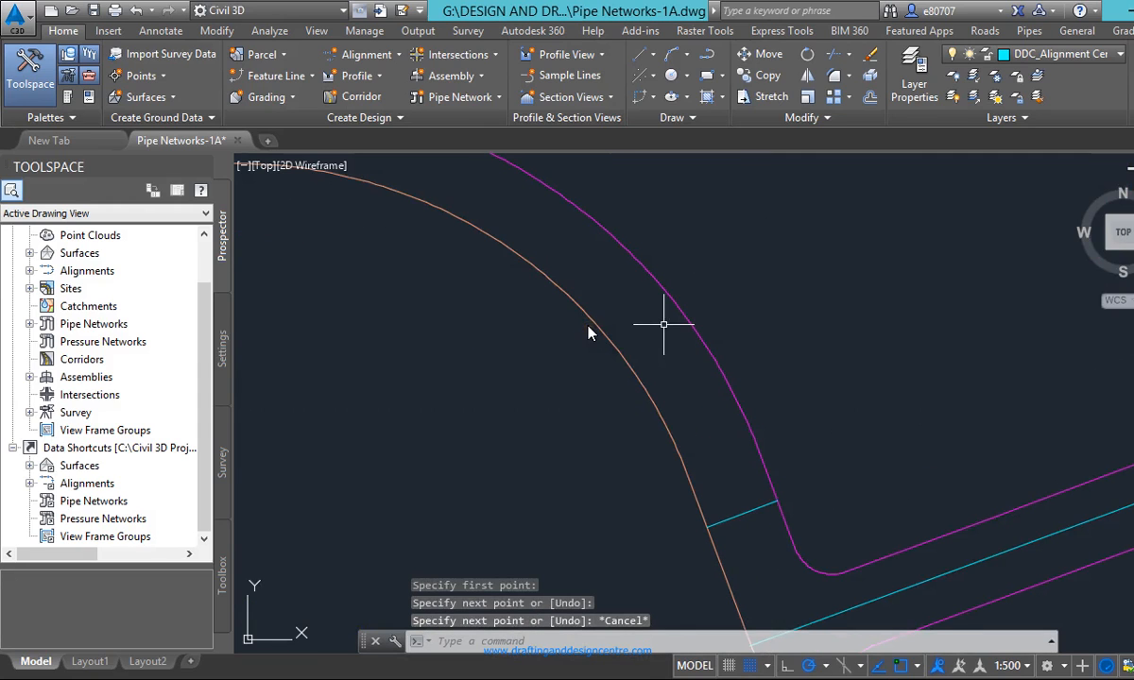
pyautogui.write('l')
pyautogui.press('Return')
pyautogui.moveTo(666, 322); pyautogui.dragTo(663, 283, button='middle')
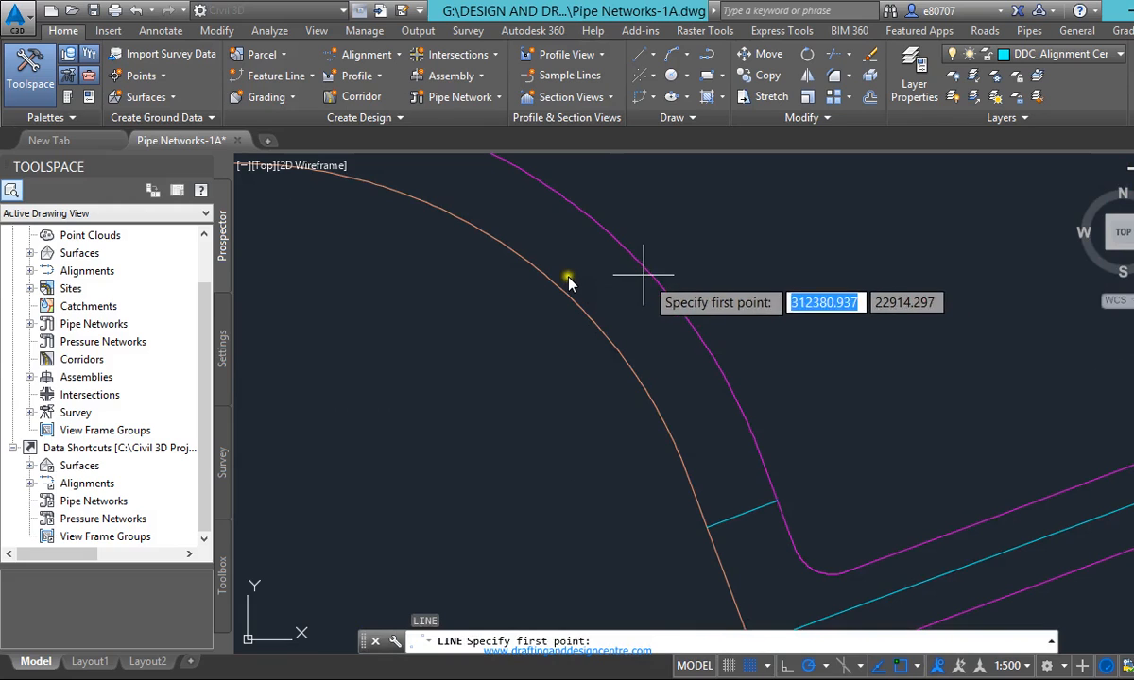
pyautogui.click(732, 393)
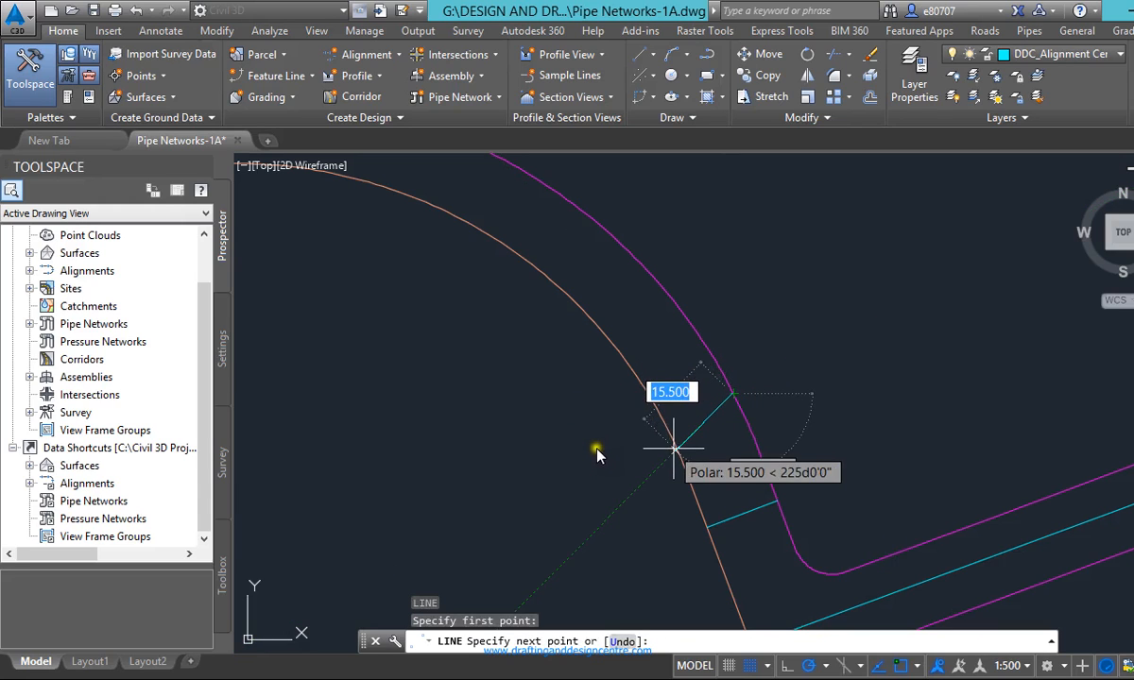
pyautogui.scroll(2, 665, 438)
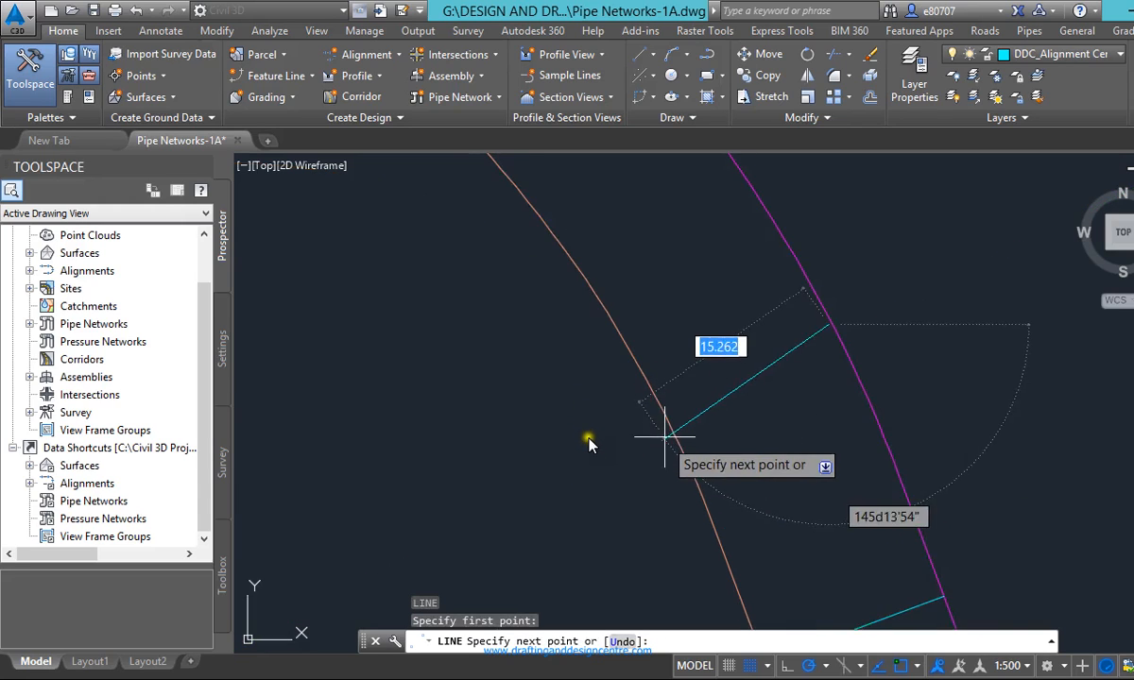
pyautogui.scroll(-2, 670, 365)
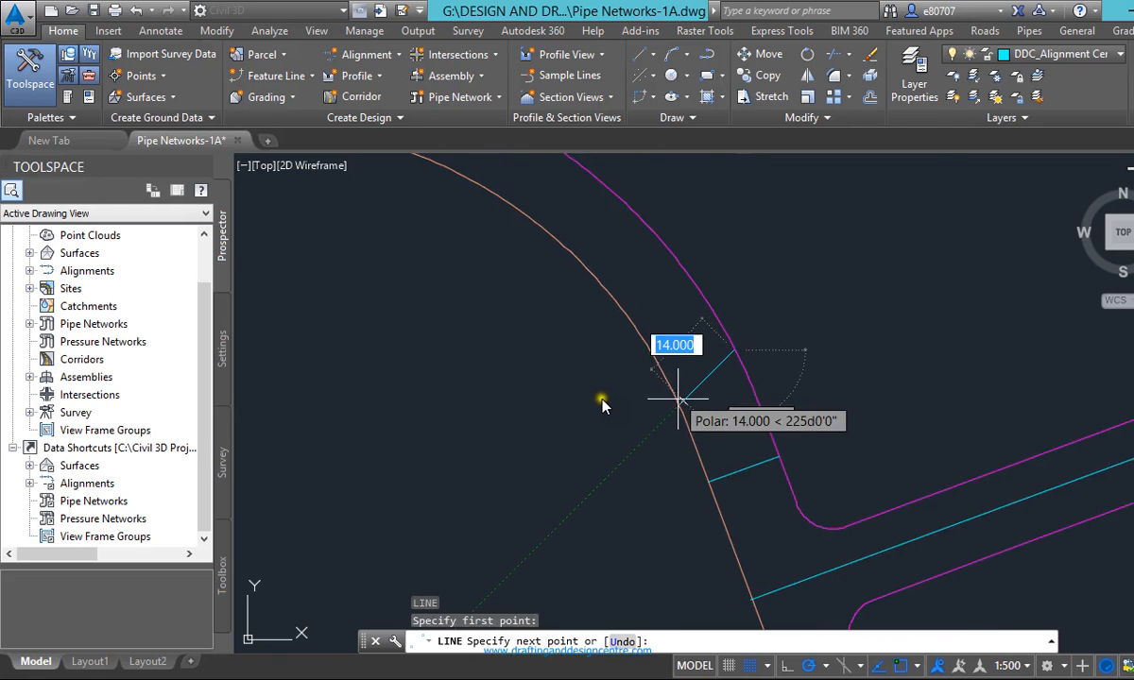
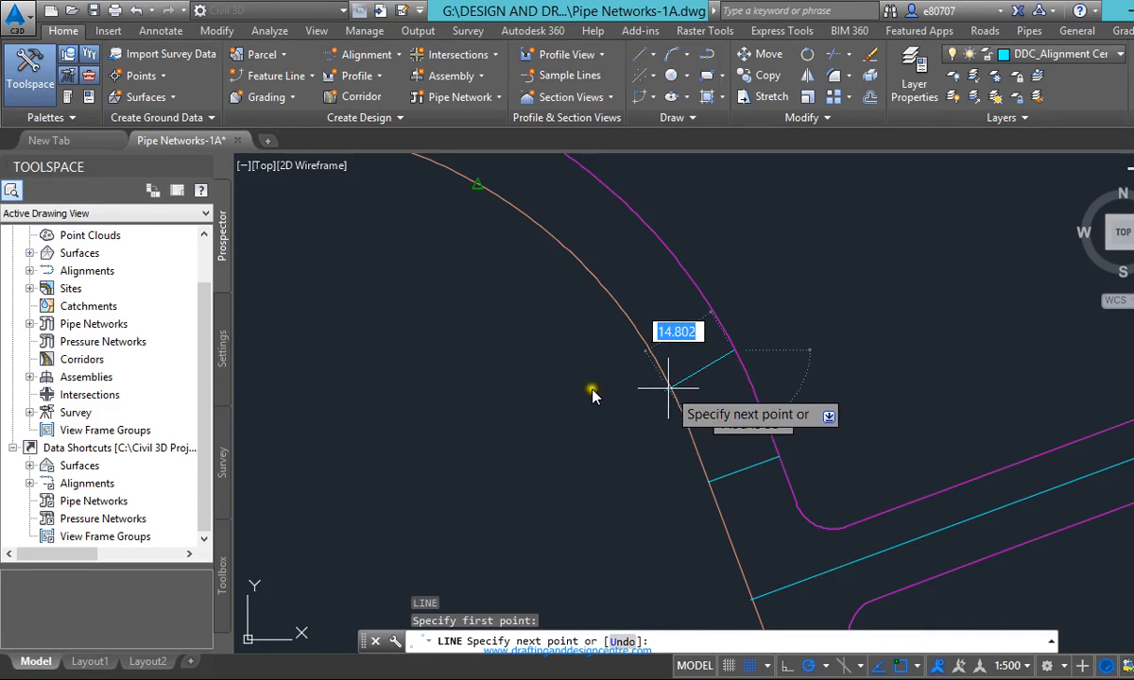
pyautogui.scroll(-5, 592, 393)
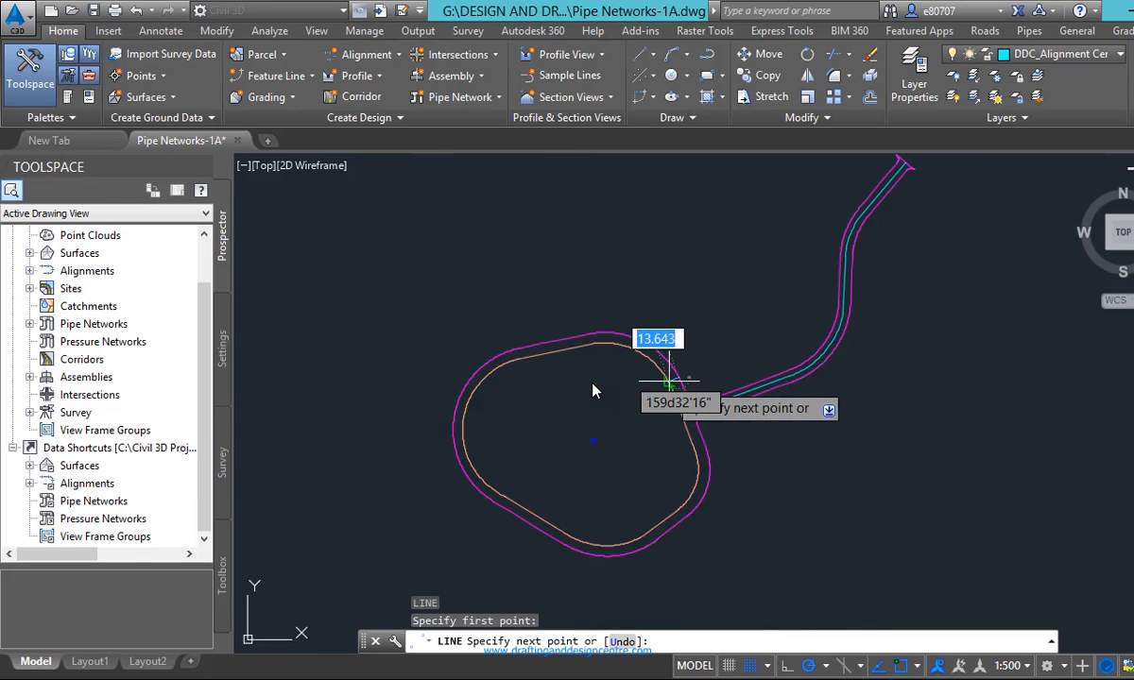
pyautogui.press('Escape')
# Extend the cross line at the bend to meet the loop road's orange line, using the orange line as the boundary edge
pyautogui.scroll(4, 593, 387)
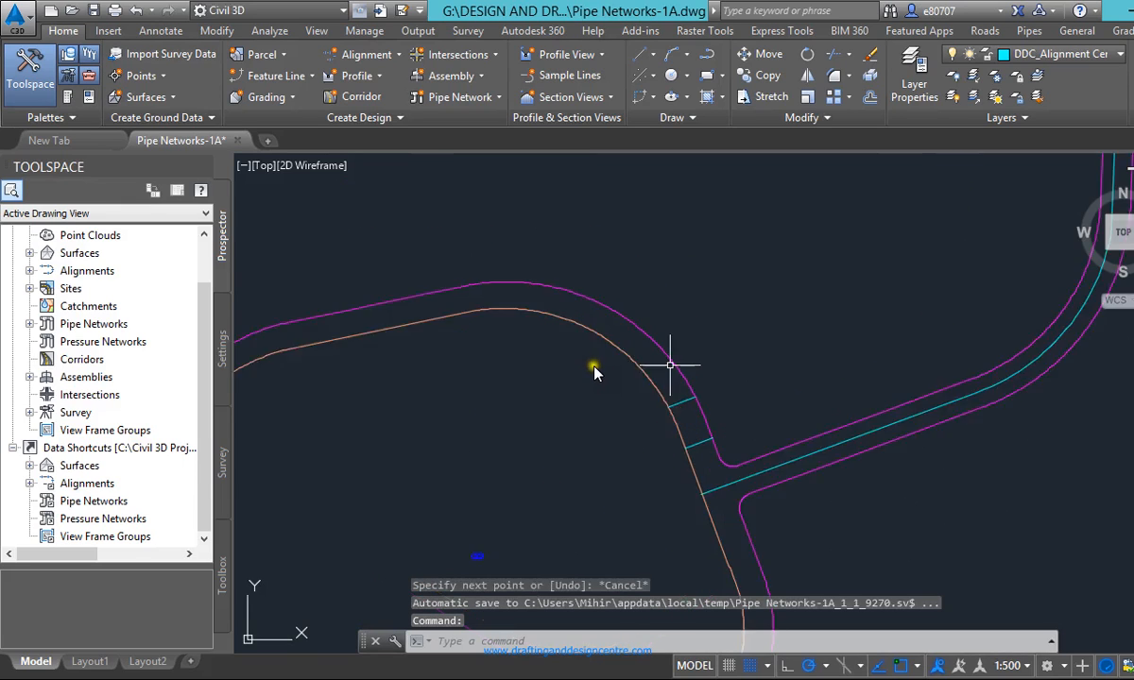
pyautogui.scroll(3, 586, 379)
pyautogui.scroll(-2, 581, 416)
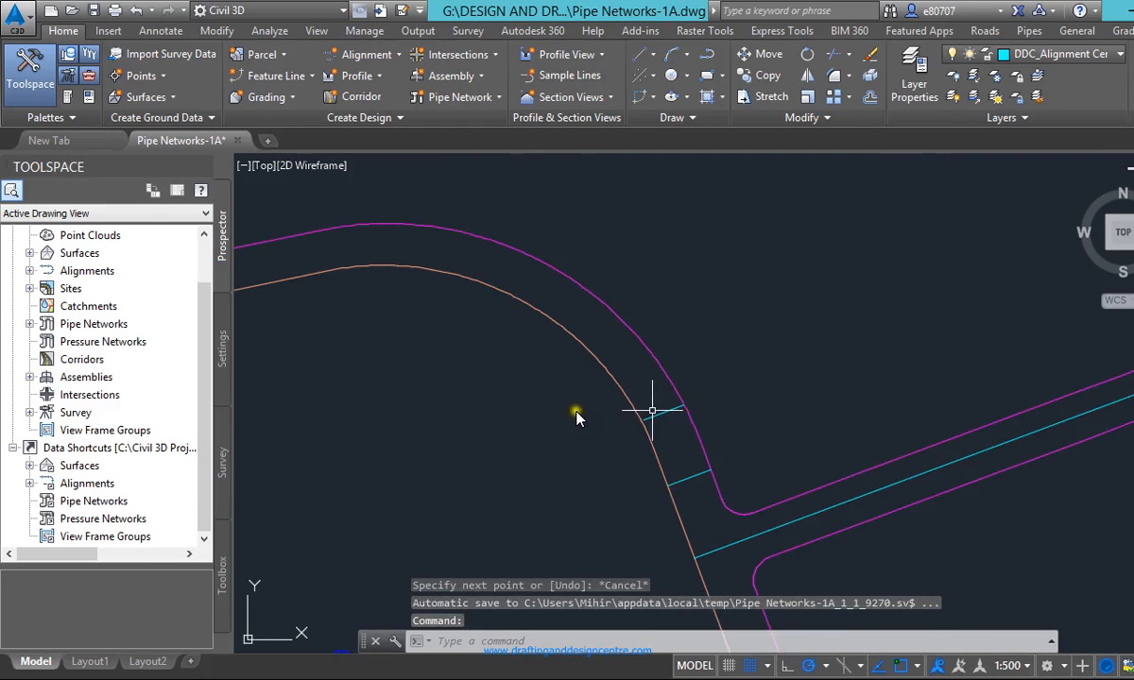
pyautogui.click(652, 411)
pyautogui.scroll(3, 647, 407)
pyautogui.press('Escape')
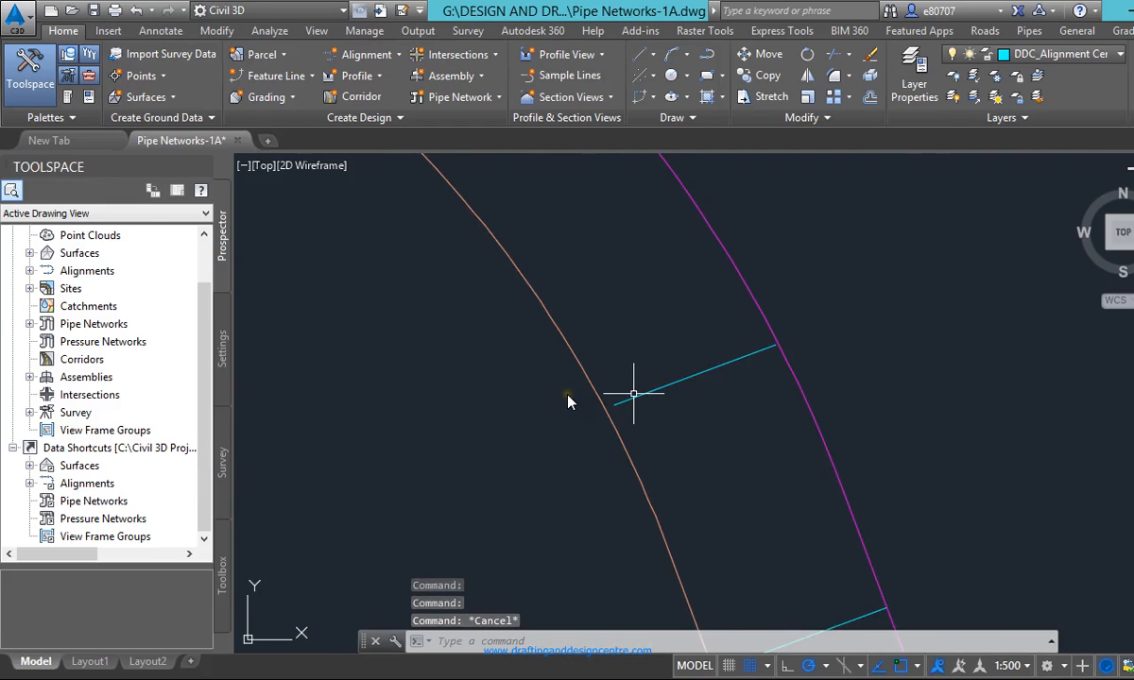
pyautogui.write('extend')
pyautogui.press('Return')
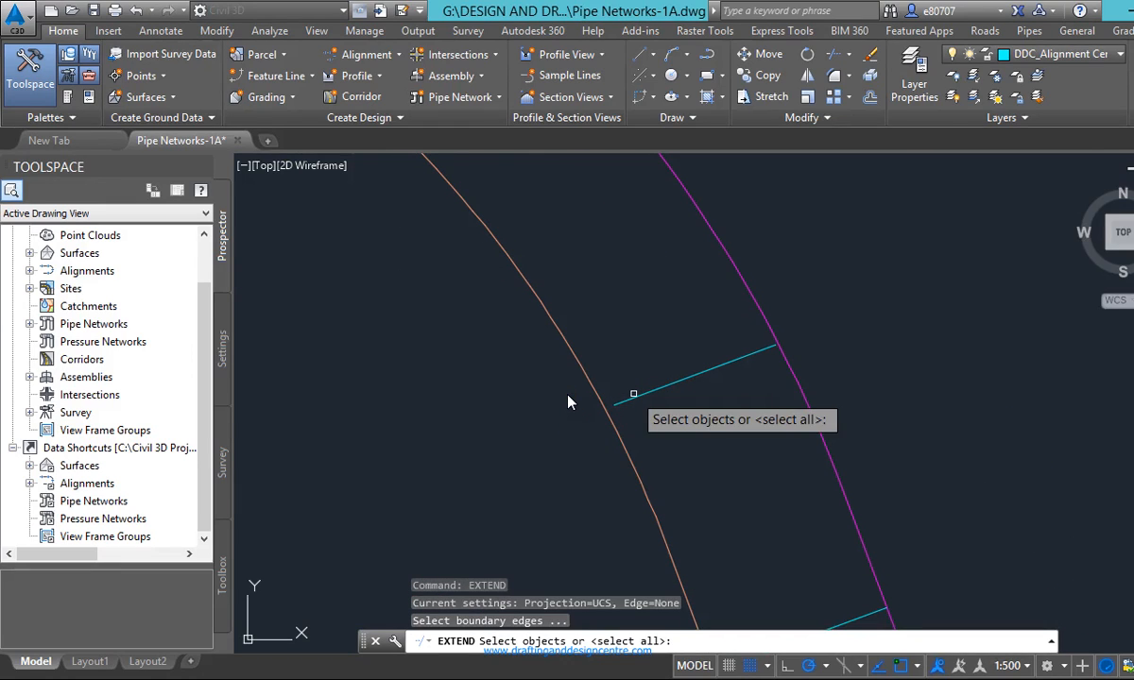
pyautogui.click(567, 428)
pyautogui.click(567, 429)
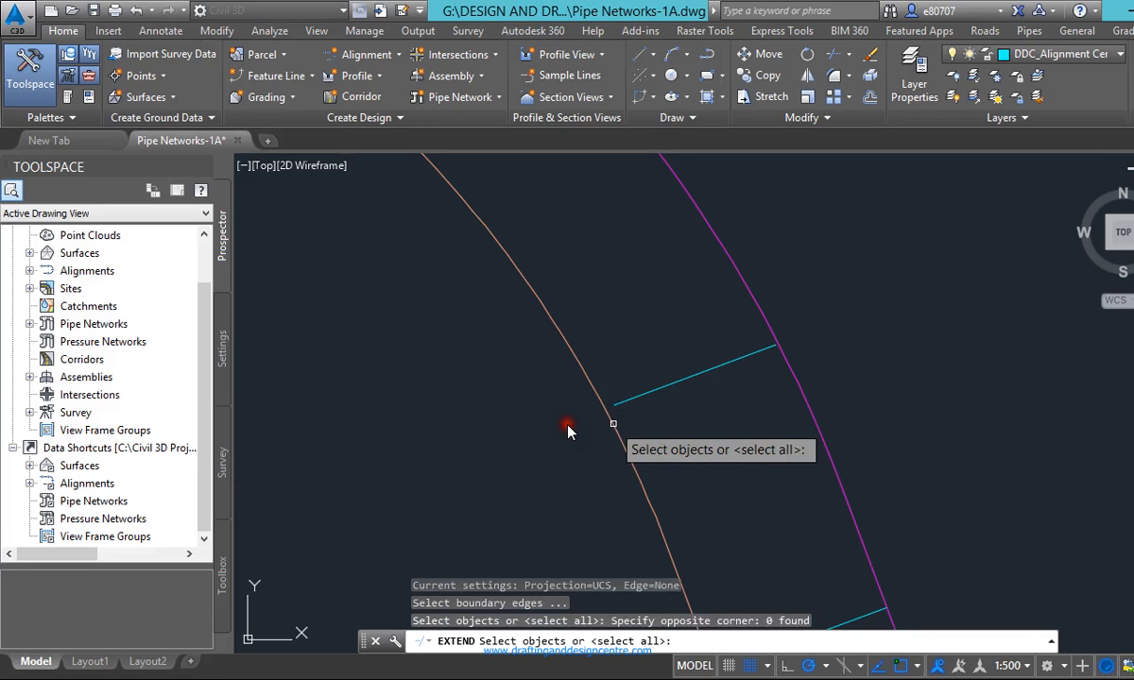
pyautogui.click(567, 429)
pyautogui.press('Return')
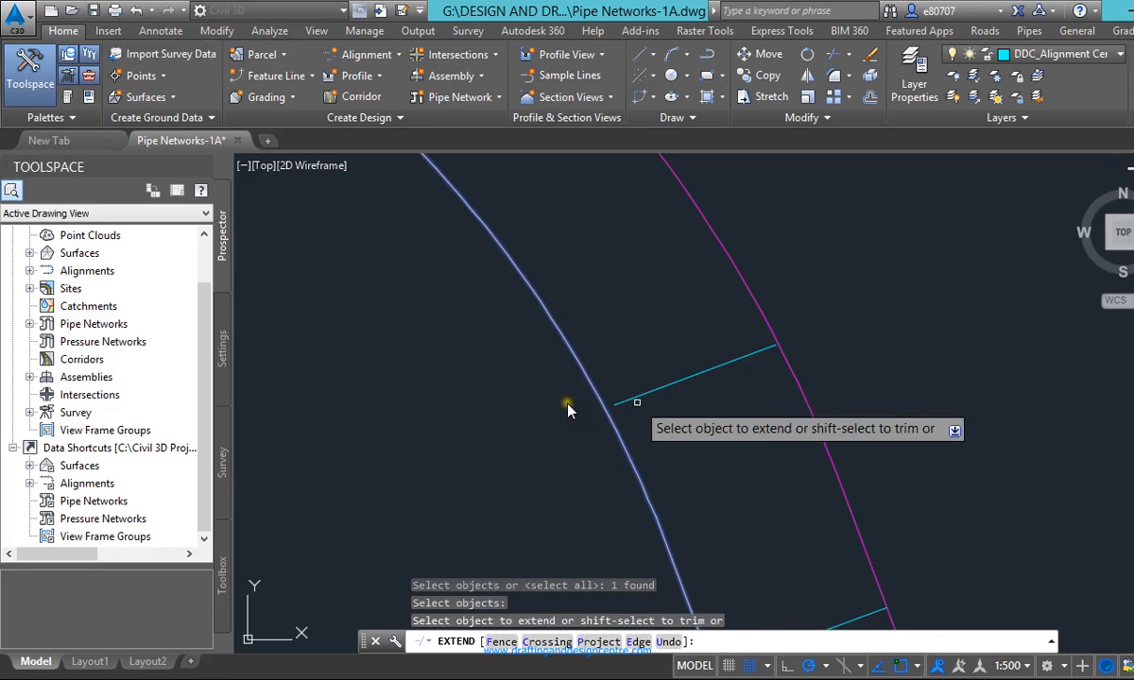
pyautogui.click(637, 400)
pyautogui.click(634, 395)
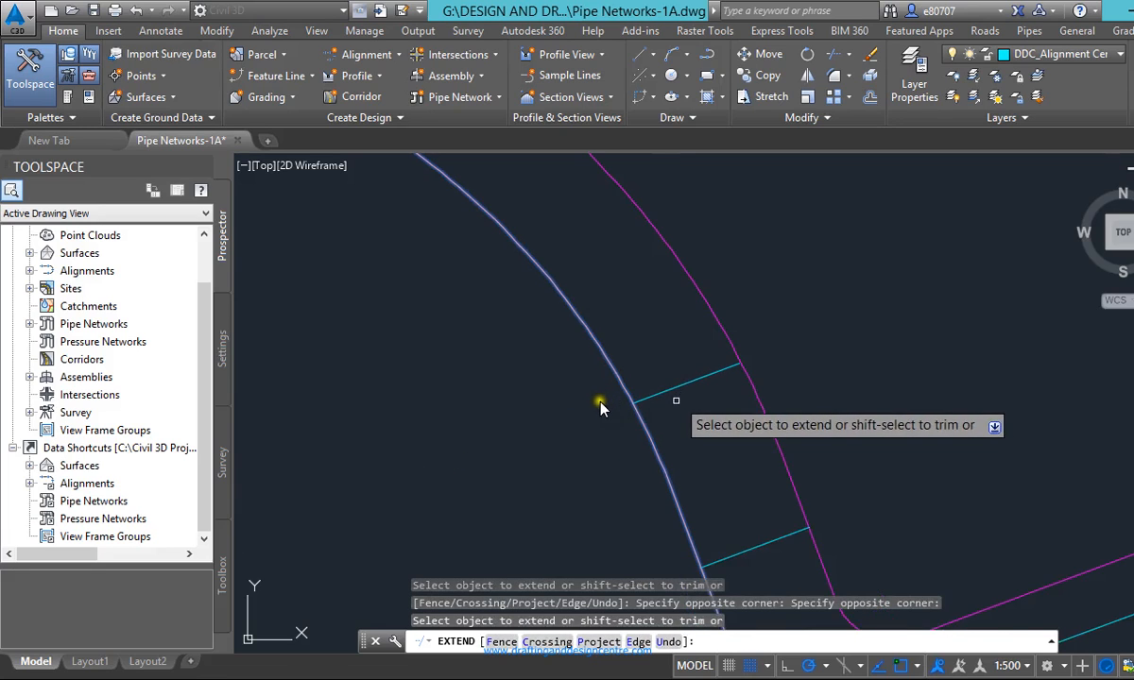
pyautogui.press('Escape')
pyautogui.press('Escape')
# Draw a third cross line about 14 units long at 225 degrees from the magenta outer edge to the orange line, midway around the northeast curve
pyautogui.scroll(5, 586, 406)
pyautogui.scroll(-3, 586, 411)
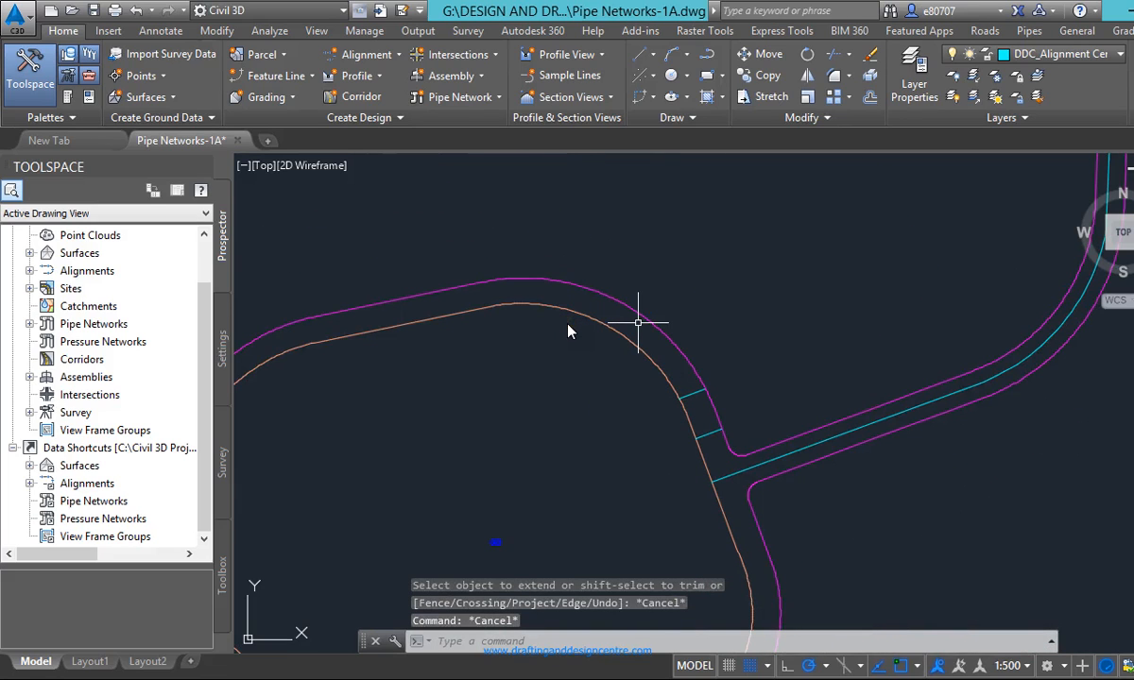
pyautogui.write('l')
pyautogui.press('Return')
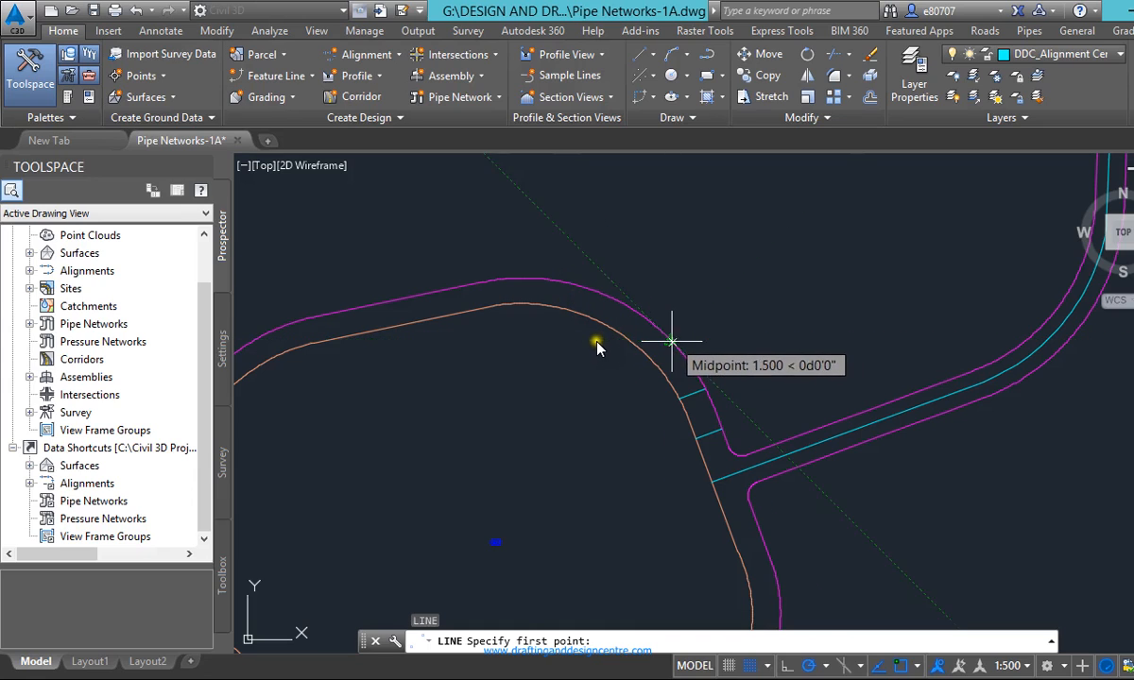
pyautogui.click(666, 332)
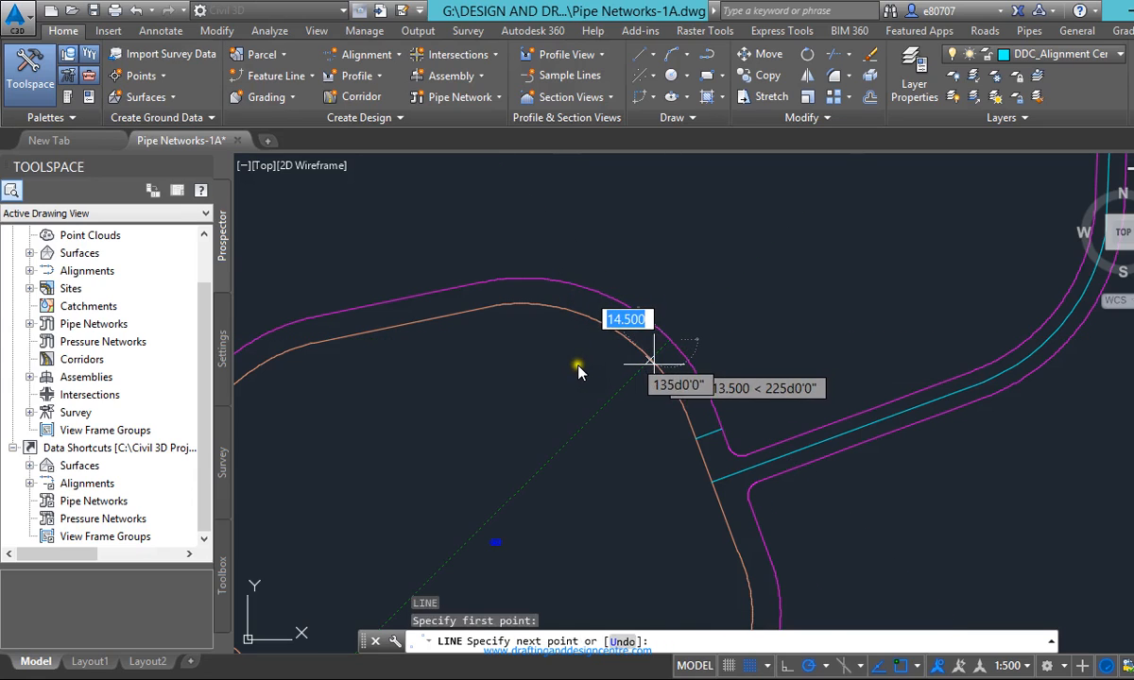
pyautogui.click(577, 368)
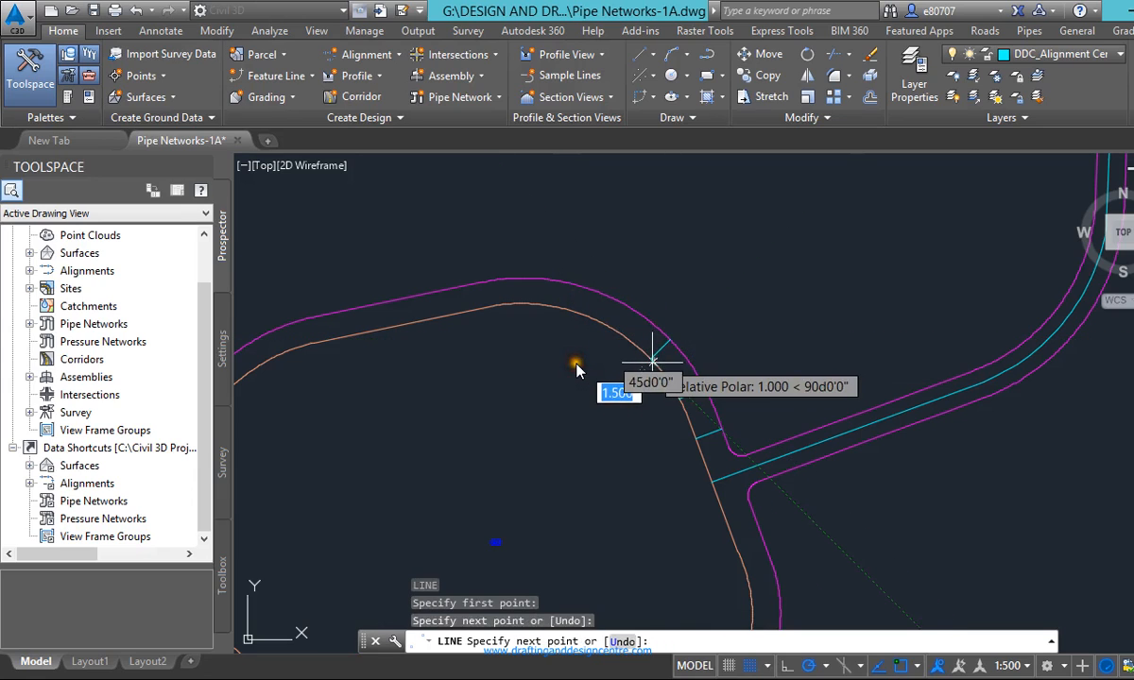
pyautogui.press('Escape')
pyautogui.press('Return')
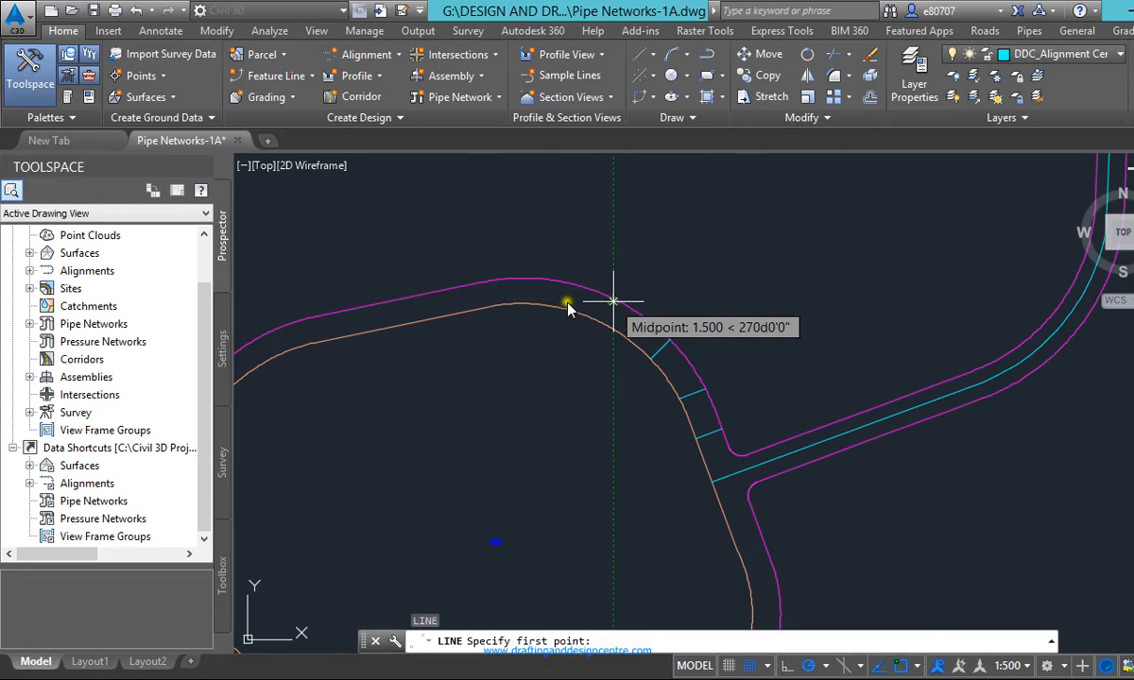
pyautogui.click(610, 301)
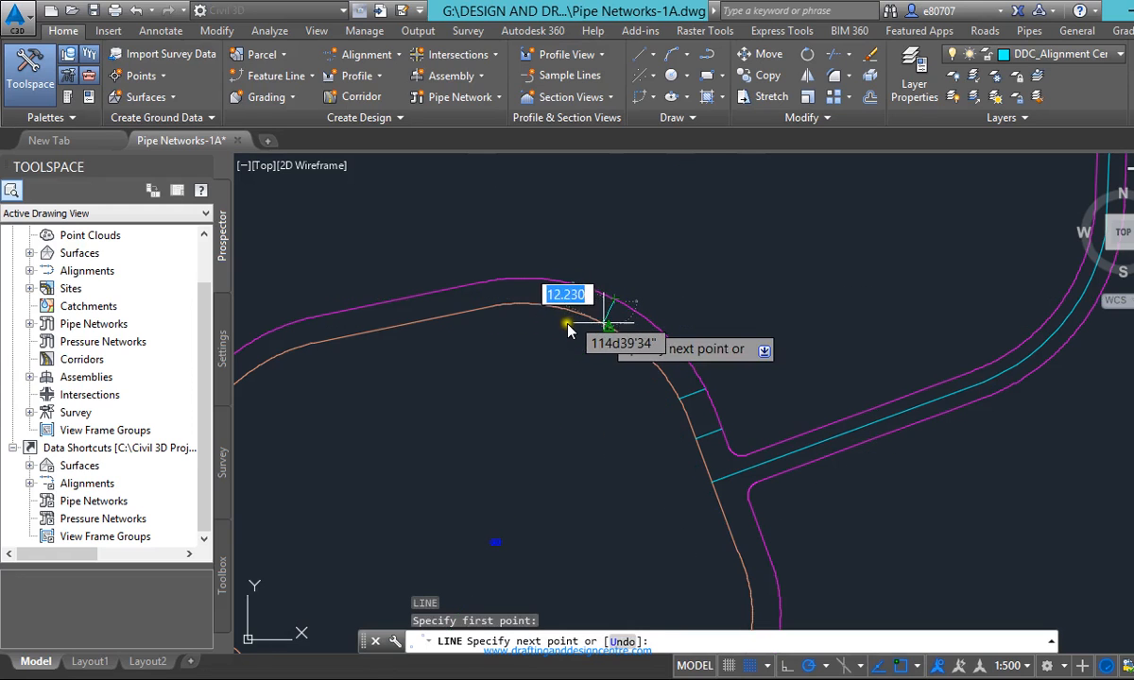
pyautogui.scroll(-4, 565, 335)
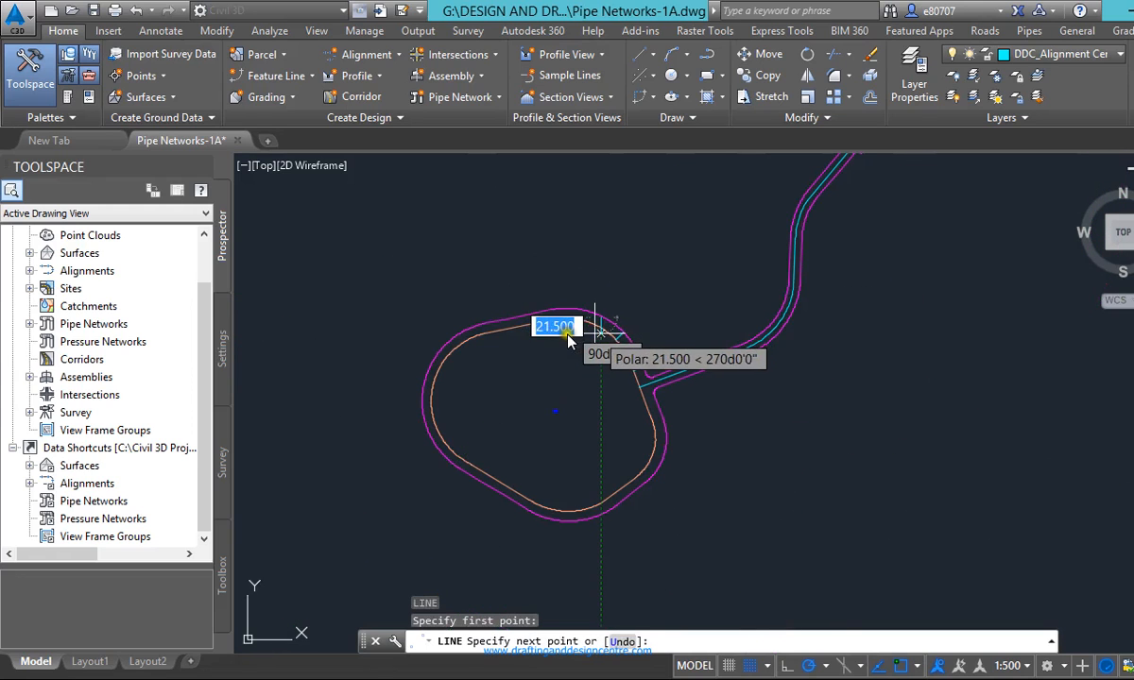
pyautogui.scroll(5, 570, 325)
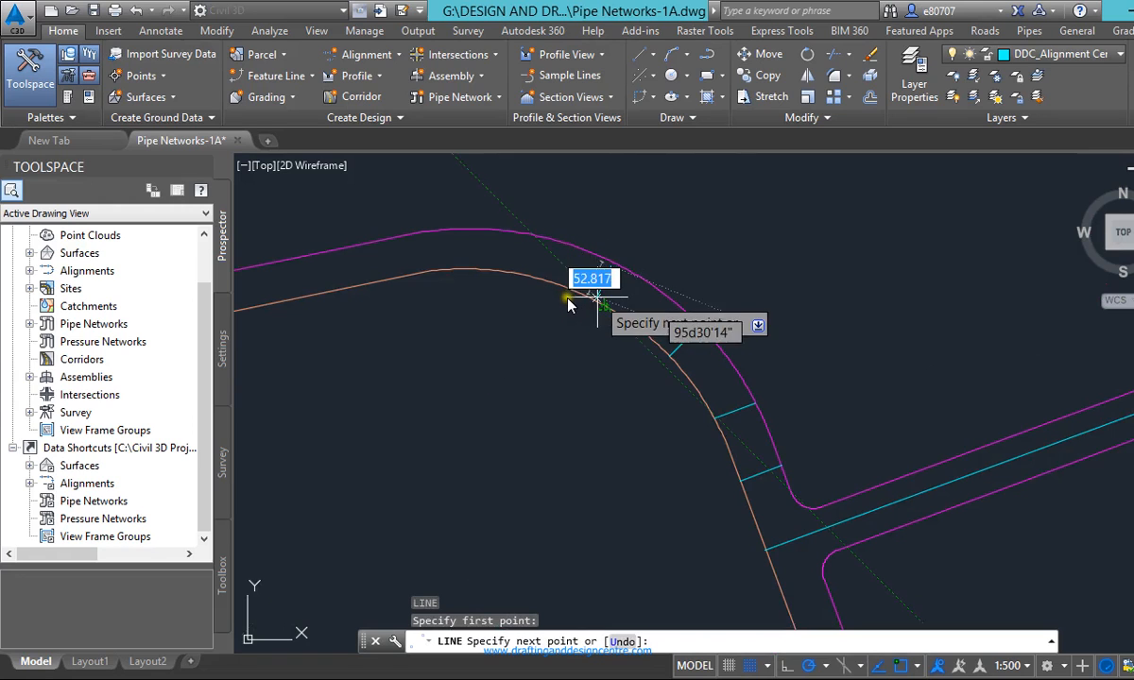
pyautogui.scroll(-3, 570, 302)
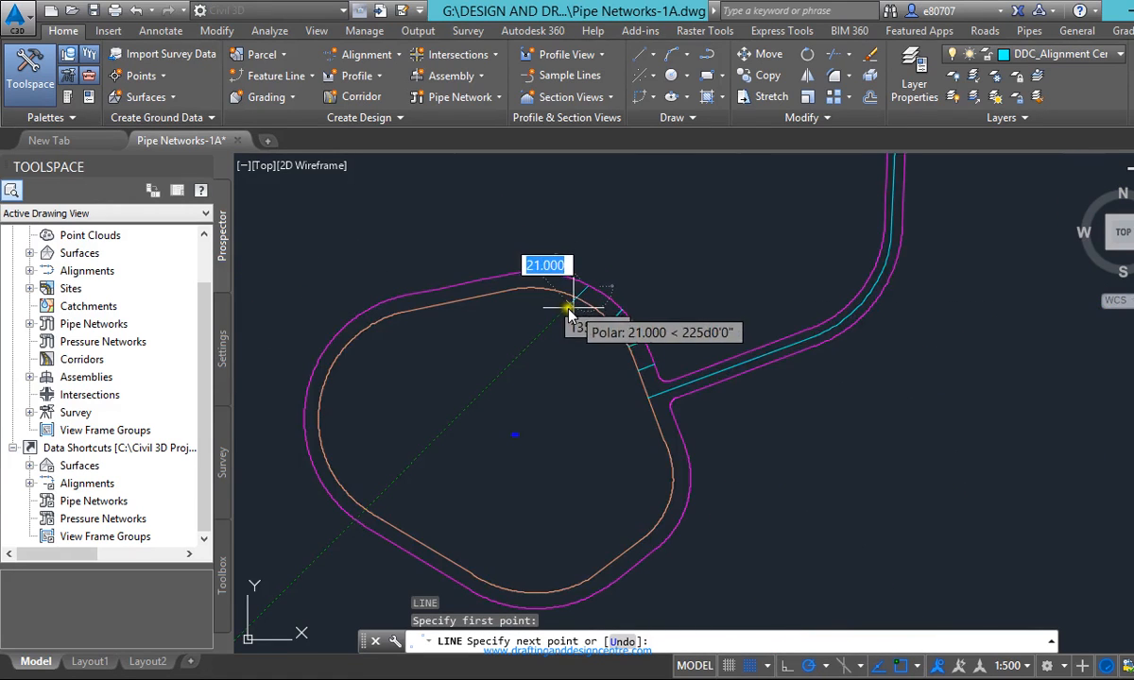
pyautogui.scroll(3, 568, 303)
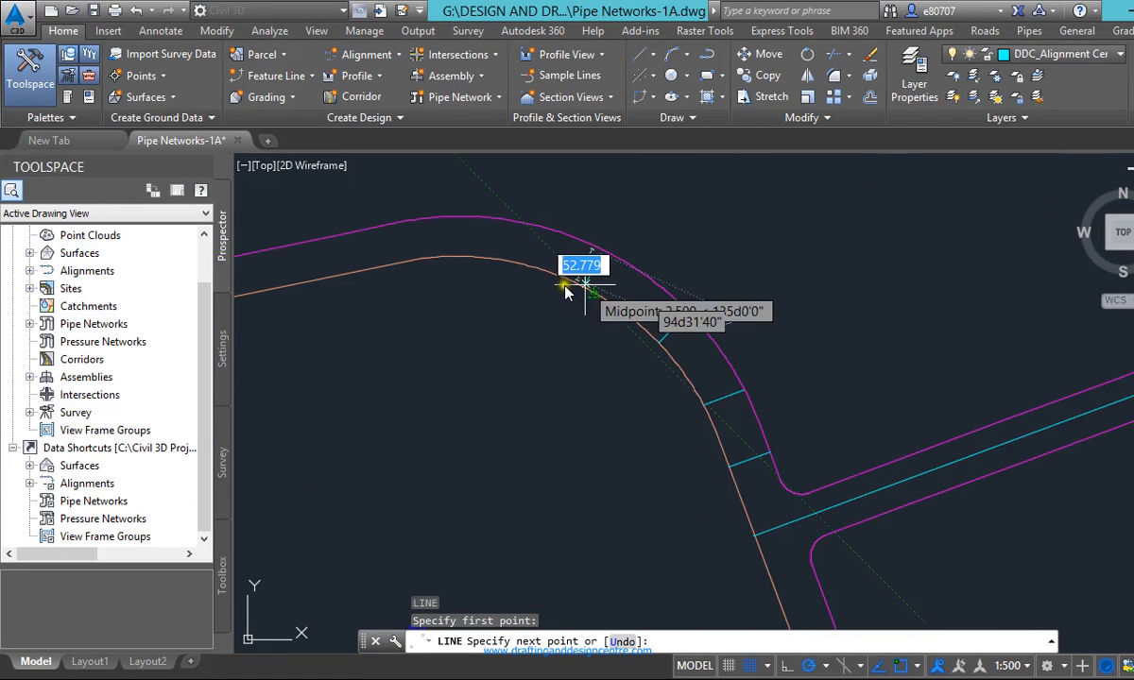
pyautogui.scroll(-3, 570, 298)
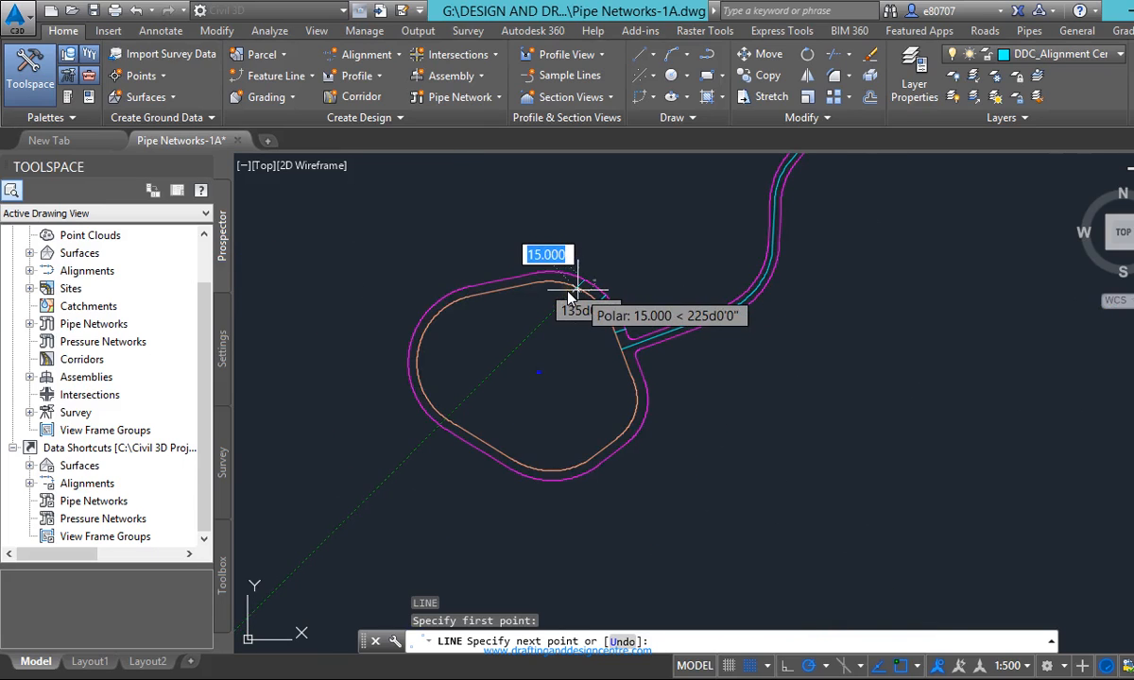
pyautogui.scroll(3, 570, 302)
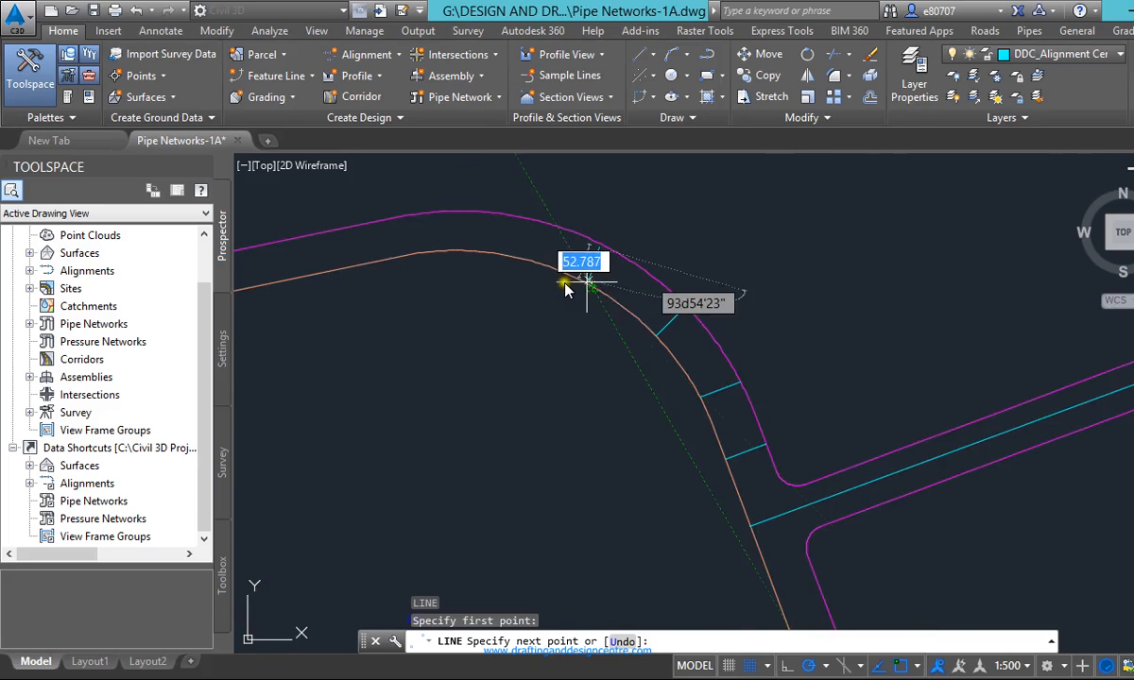
pyautogui.press('Escape')
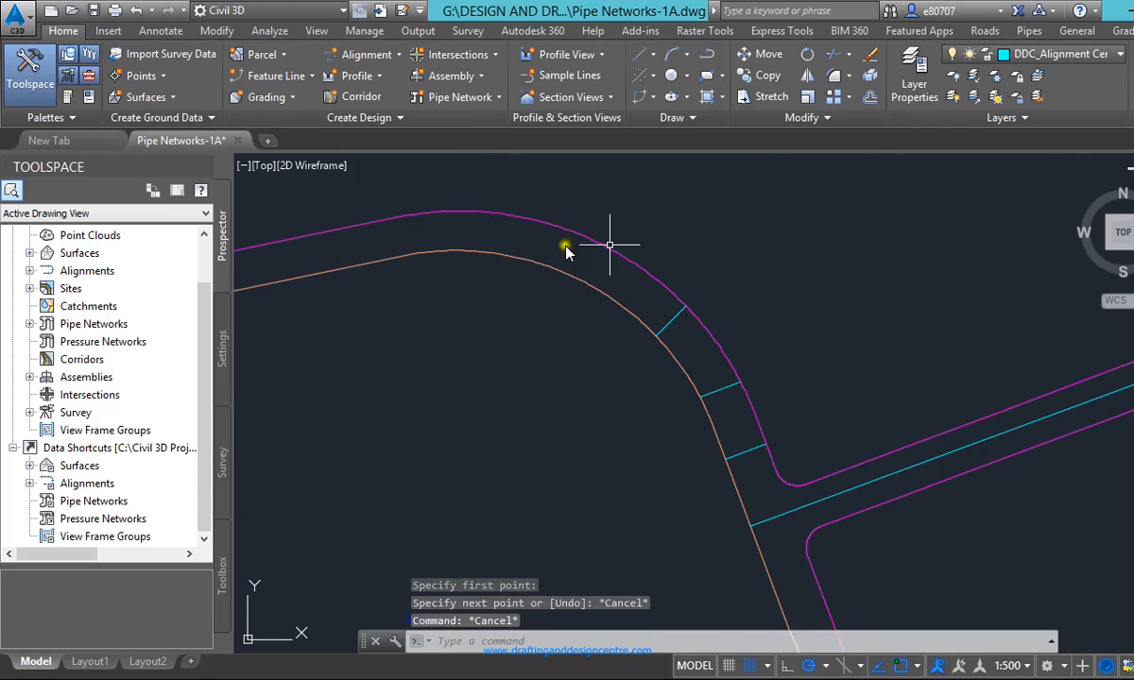
# Draw a cross line about 12.9 units long from the magenta outer edge to the orange line where the northeast curve meets the northern straight
pyautogui.write('l')
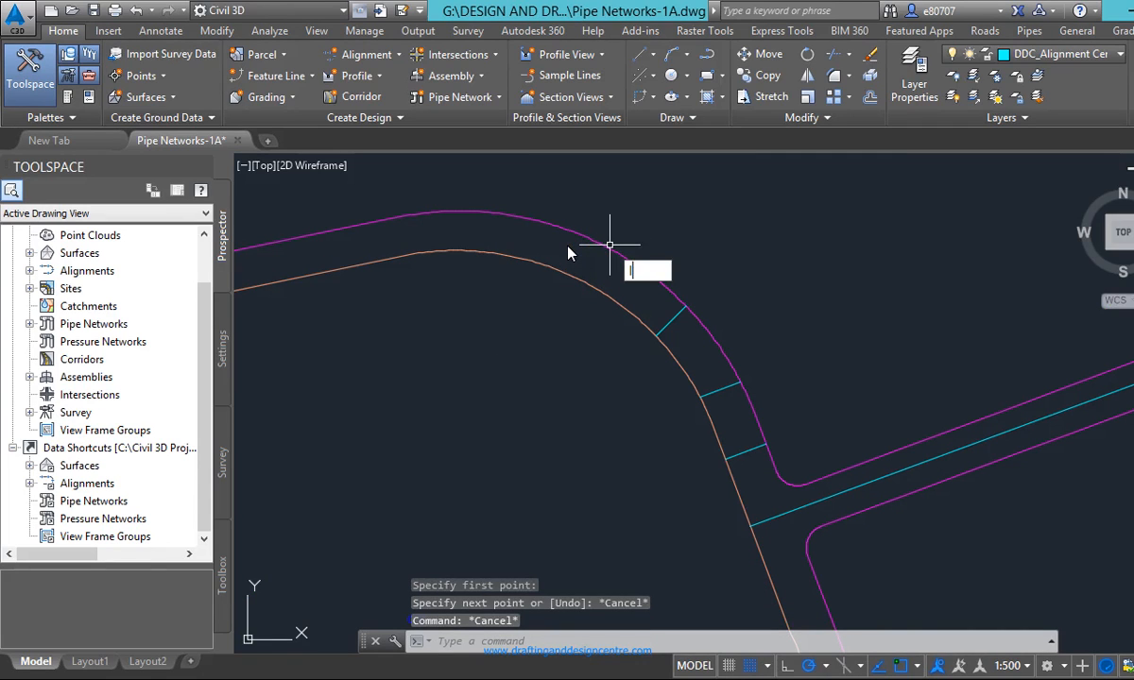
pyautogui.press('Return')
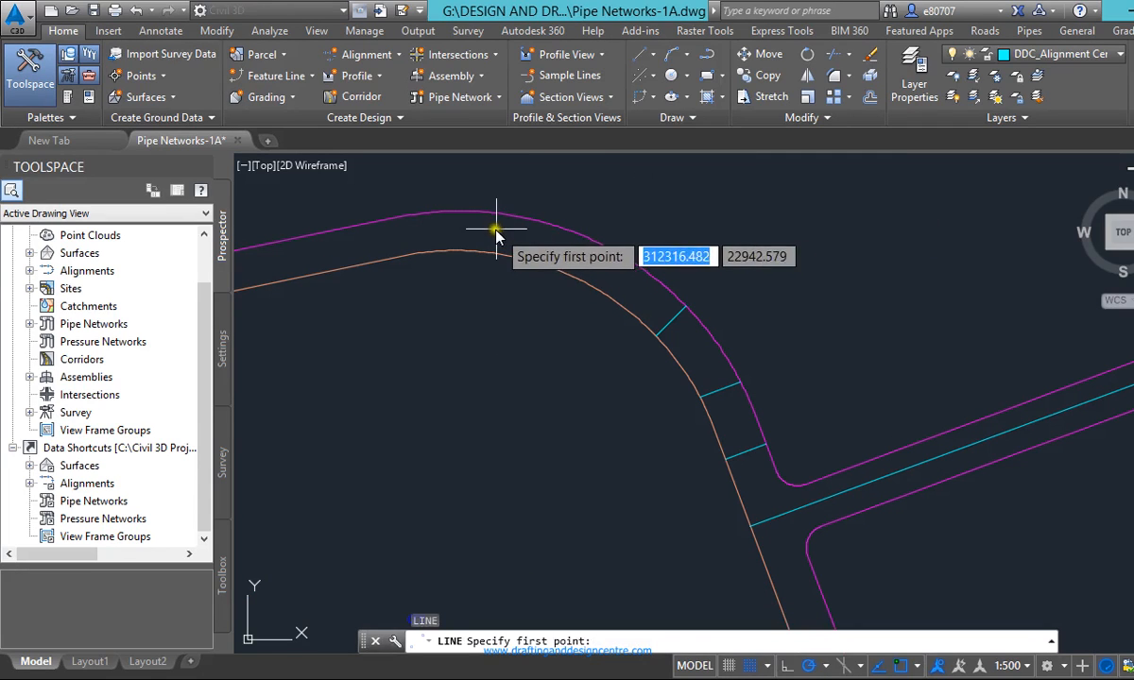
pyautogui.click(420, 216)
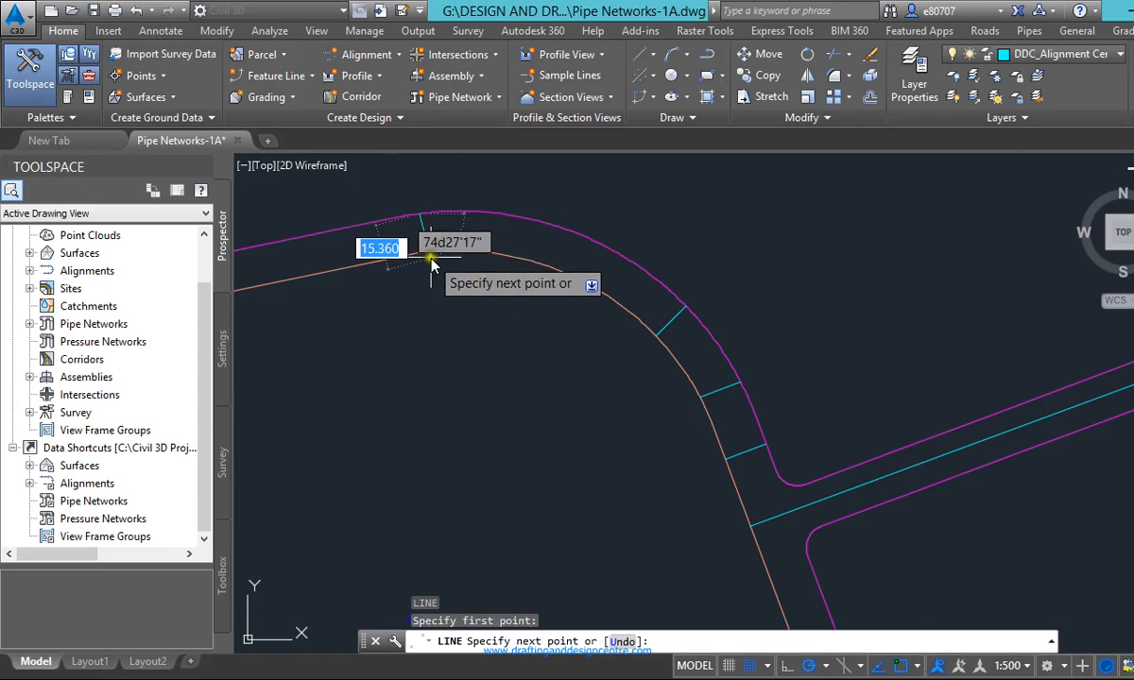
pyautogui.scroll(-2, 428, 257)
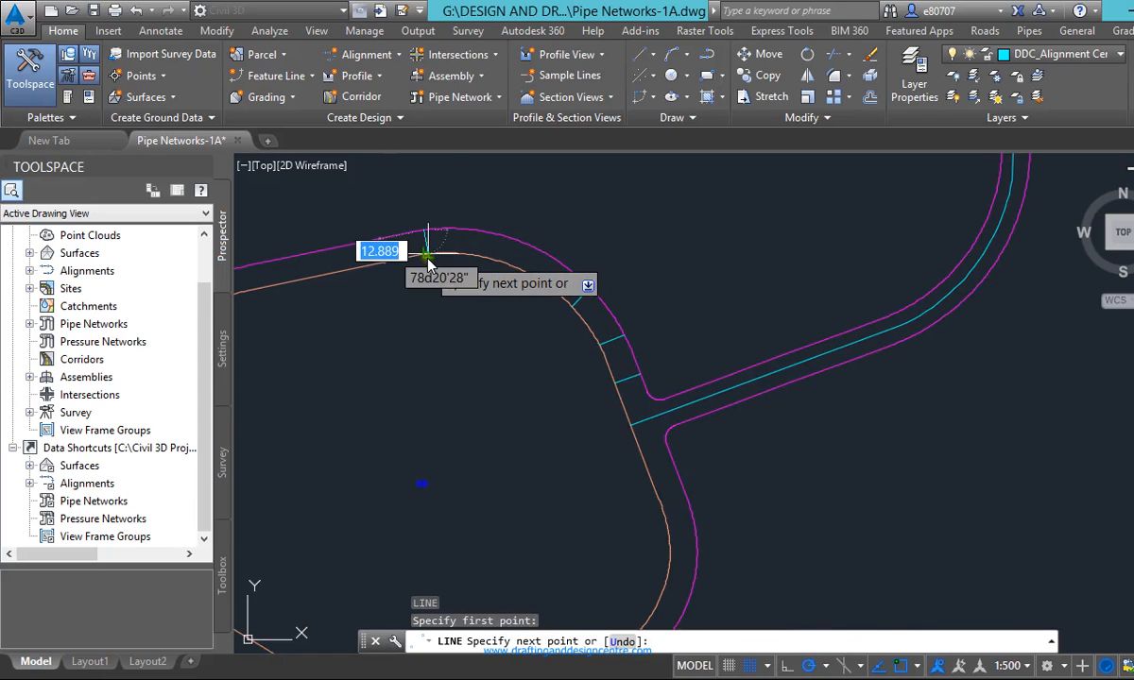
pyautogui.click(425, 252)
pyautogui.press('Escape')
pyautogui.scroll(-2, 444, 307)
pyautogui.scroll(2, 407, 300)
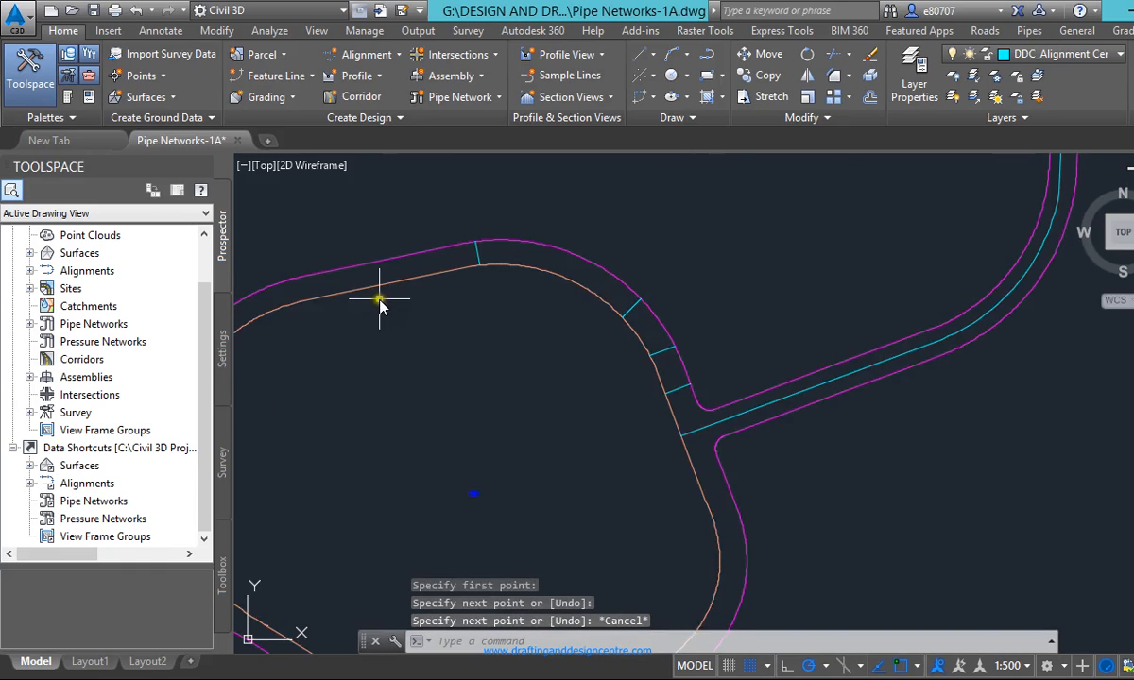
# Draw a cross line about 13.1 units long from the magenta outer edge to the orange line at the northern straight's west end
pyautogui.scroll(-2, 402, 301)
pyautogui.scroll(1, 422, 305)
pyautogui.press('Return')
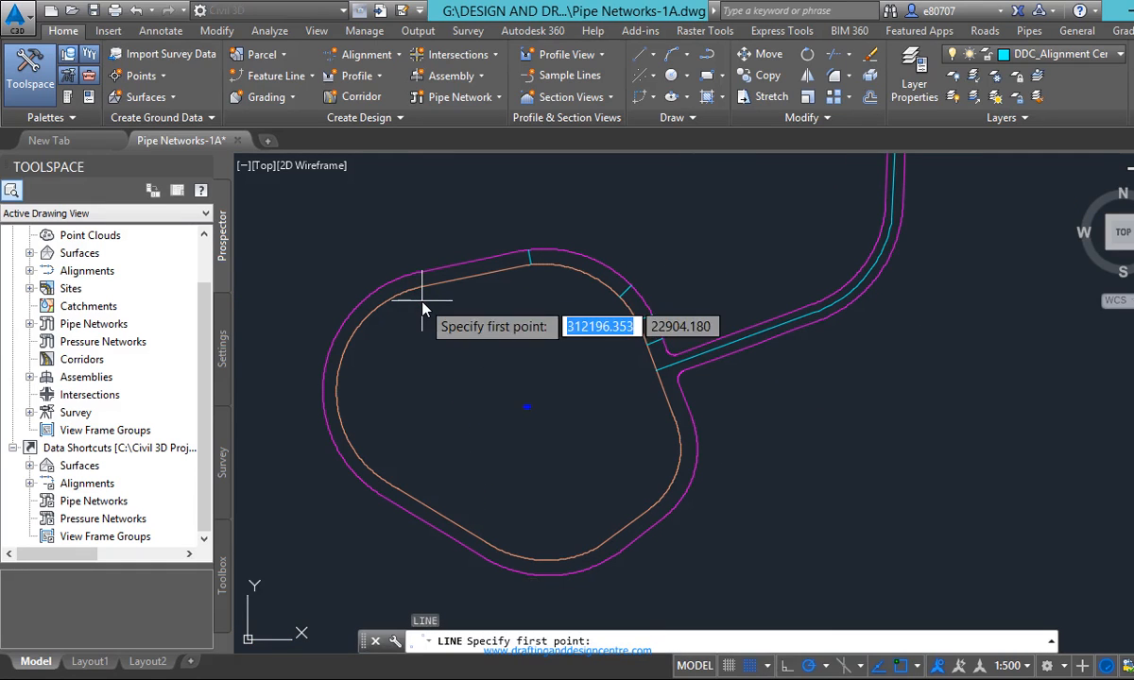
pyautogui.scroll(3, 419, 308)
pyautogui.click(399, 238)
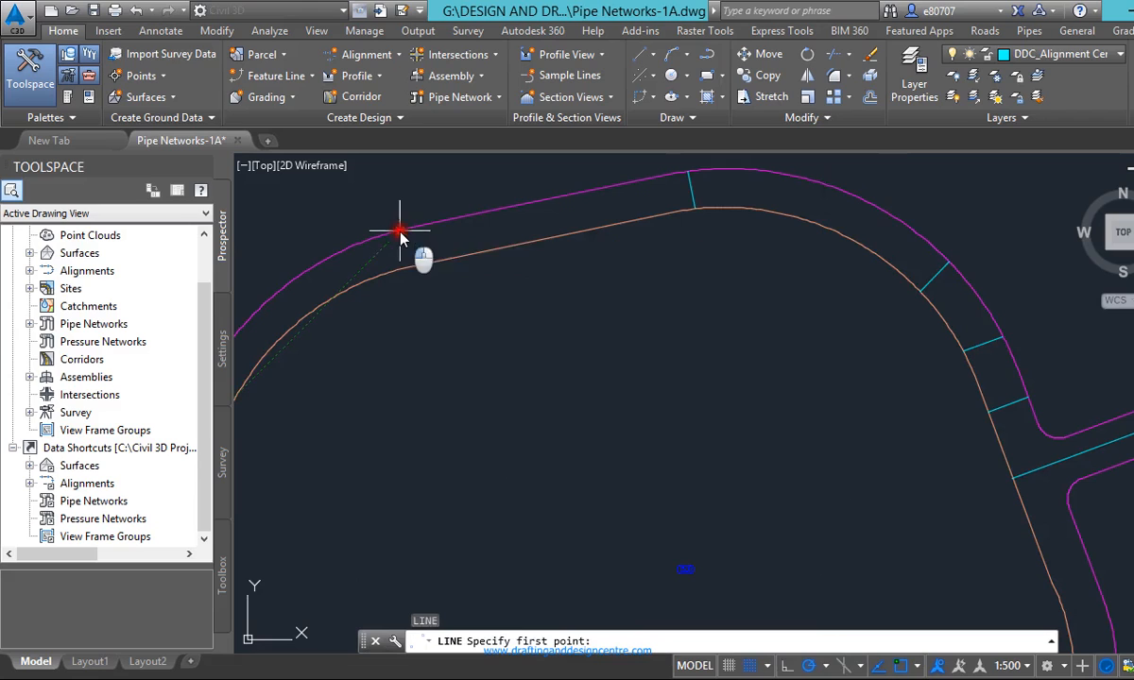
pyautogui.scroll(-2, 412, 263)
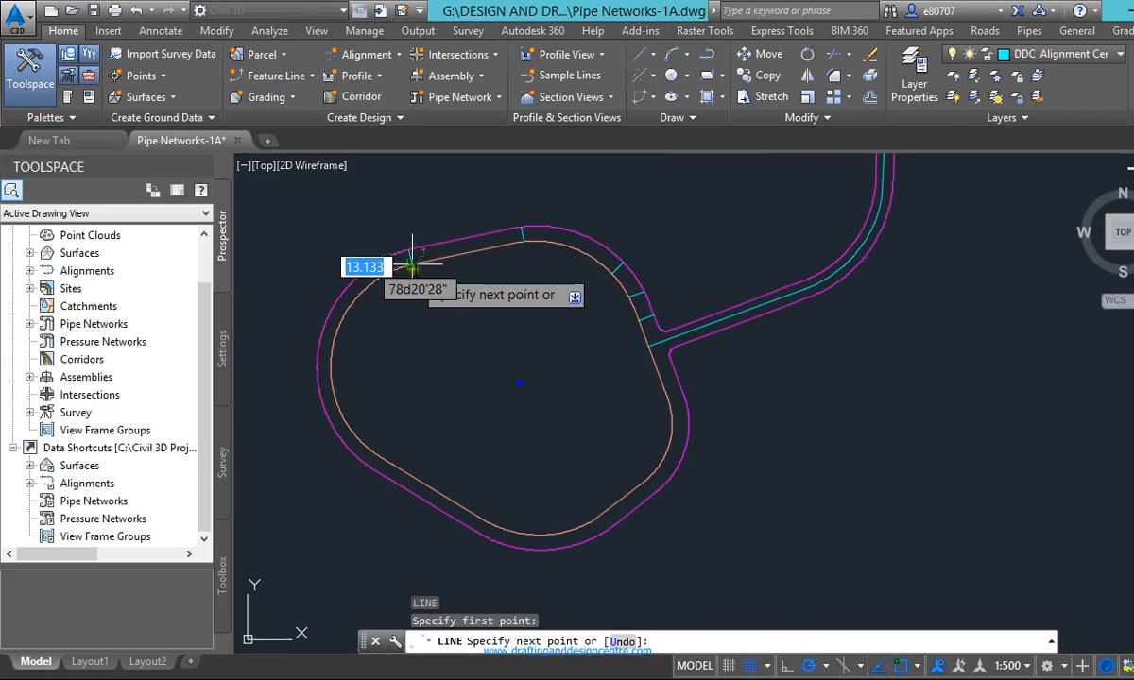
pyautogui.click(413, 265)
pyautogui.press('Escape')
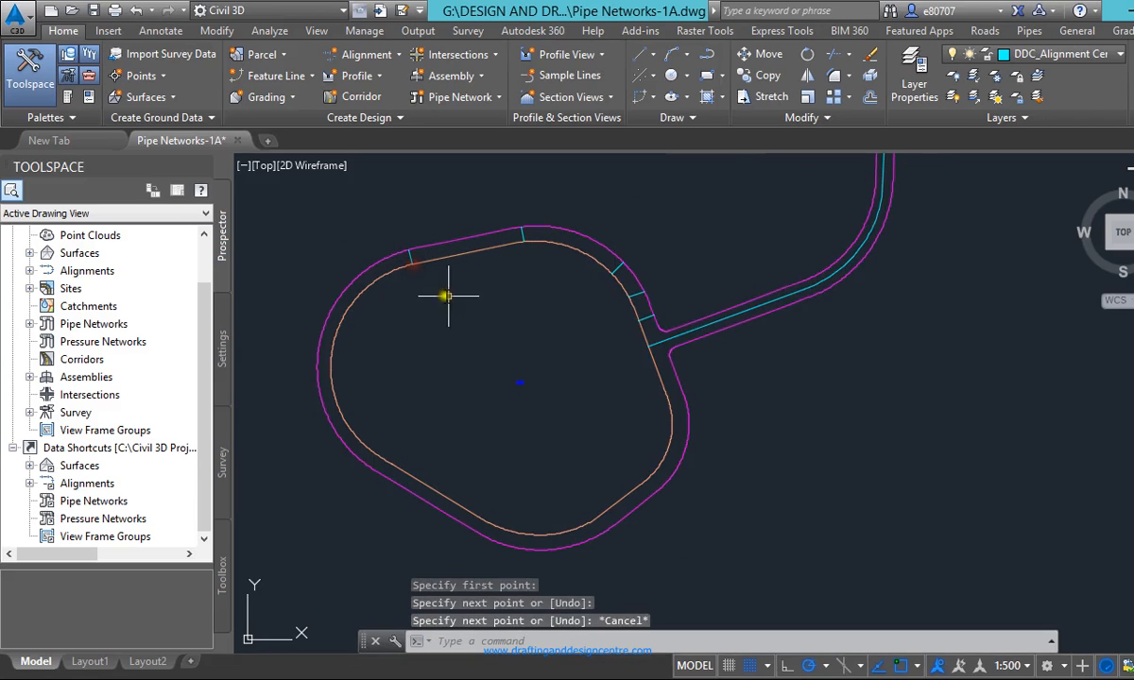
# Draw a cross line from the magenta outer edge towards the orange line, partway around the loop road's northwest curve
pyautogui.scroll(-2, 473, 309)
pyautogui.press('Return')
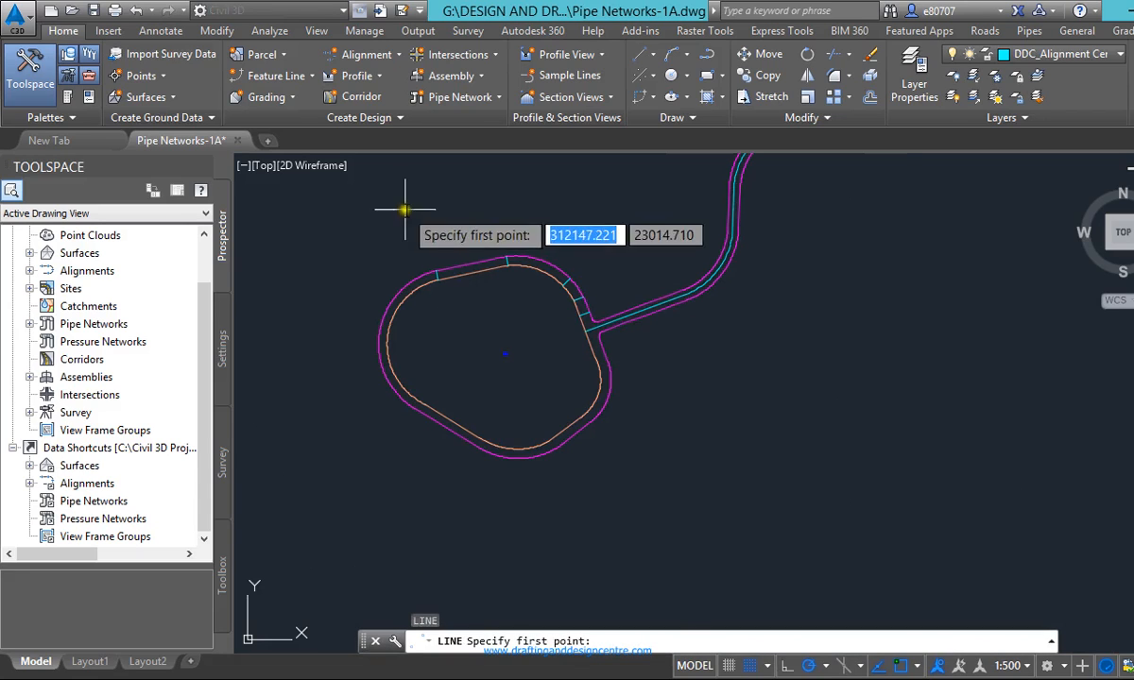
pyautogui.scroll(4, 430, 350)
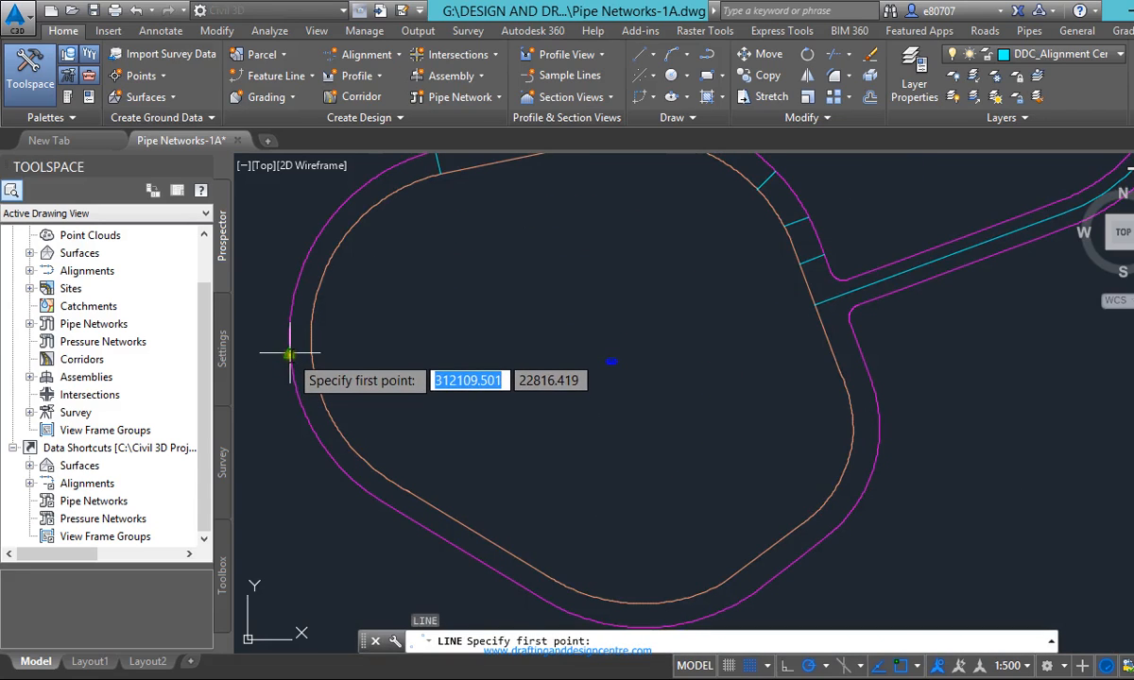
pyautogui.click(309, 244)
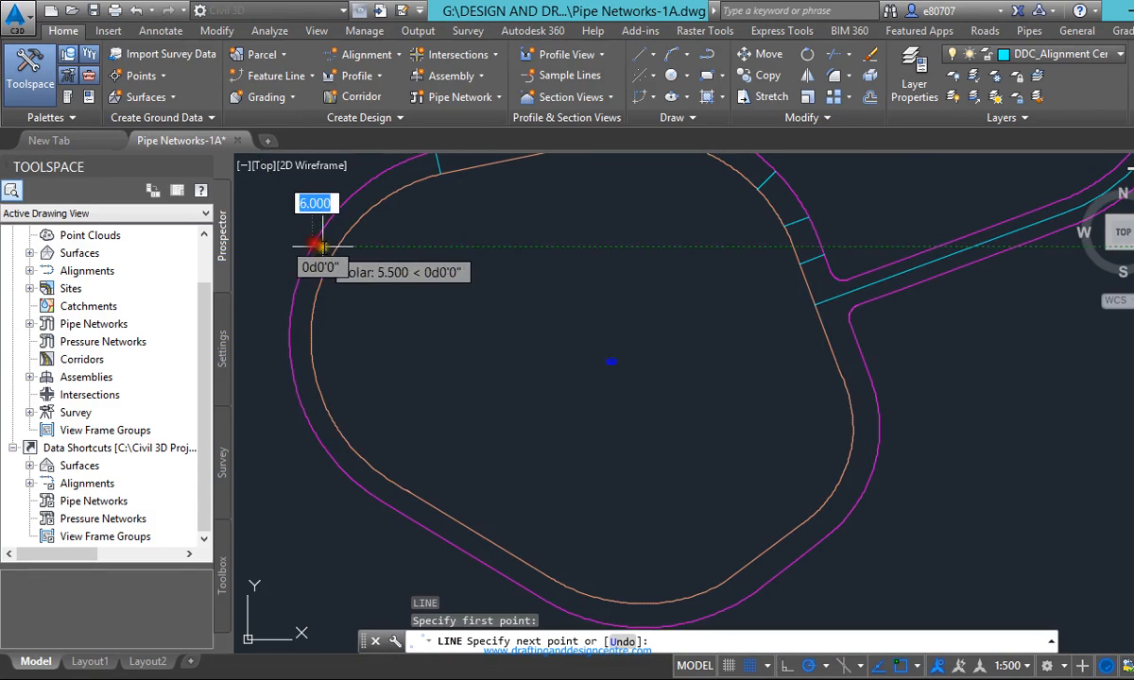
pyautogui.scroll(-3, 326, 257)
pyautogui.scroll(5, 336, 257)
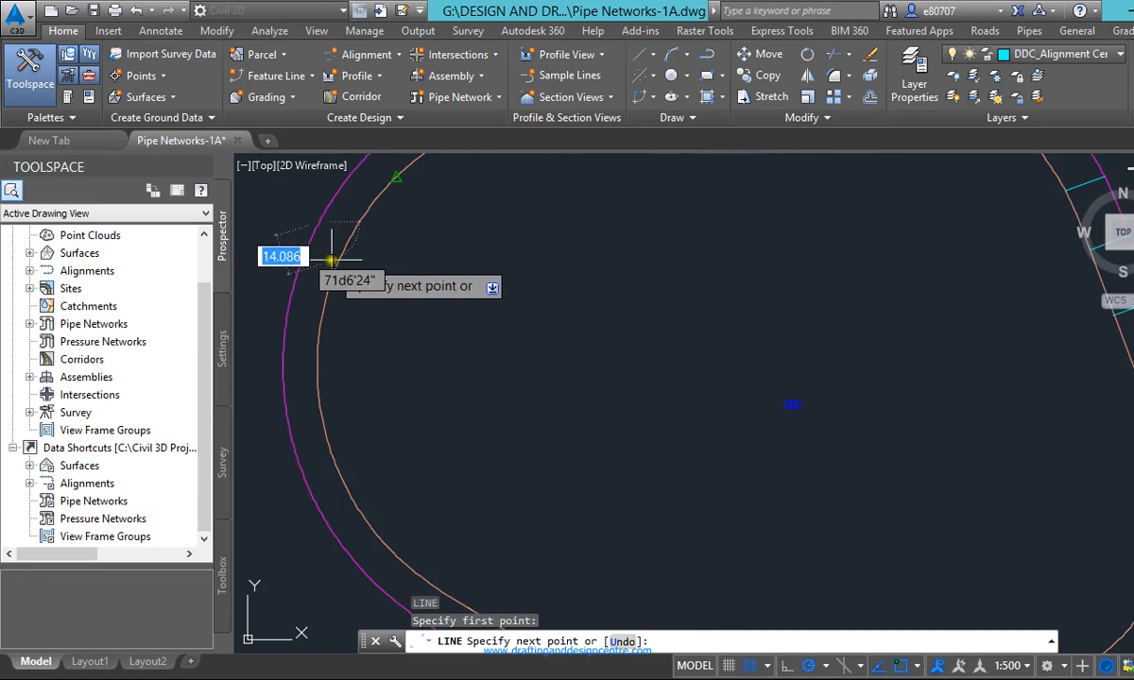
pyautogui.scroll(-2, 355, 255)
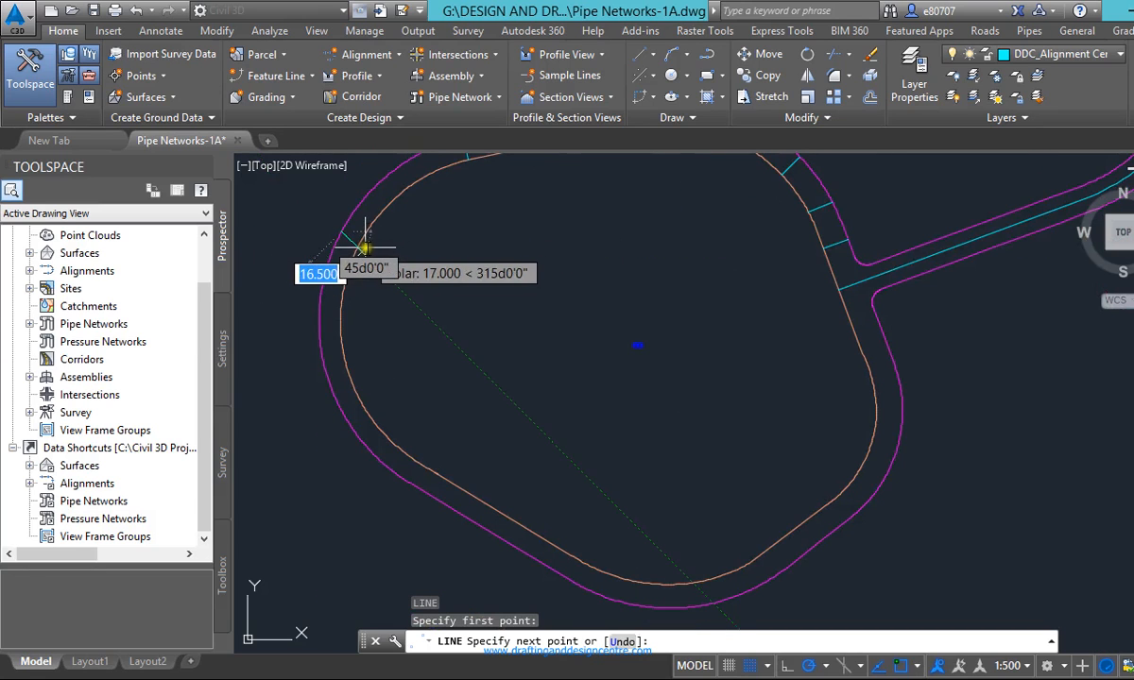
pyautogui.scroll(2, 363, 236)
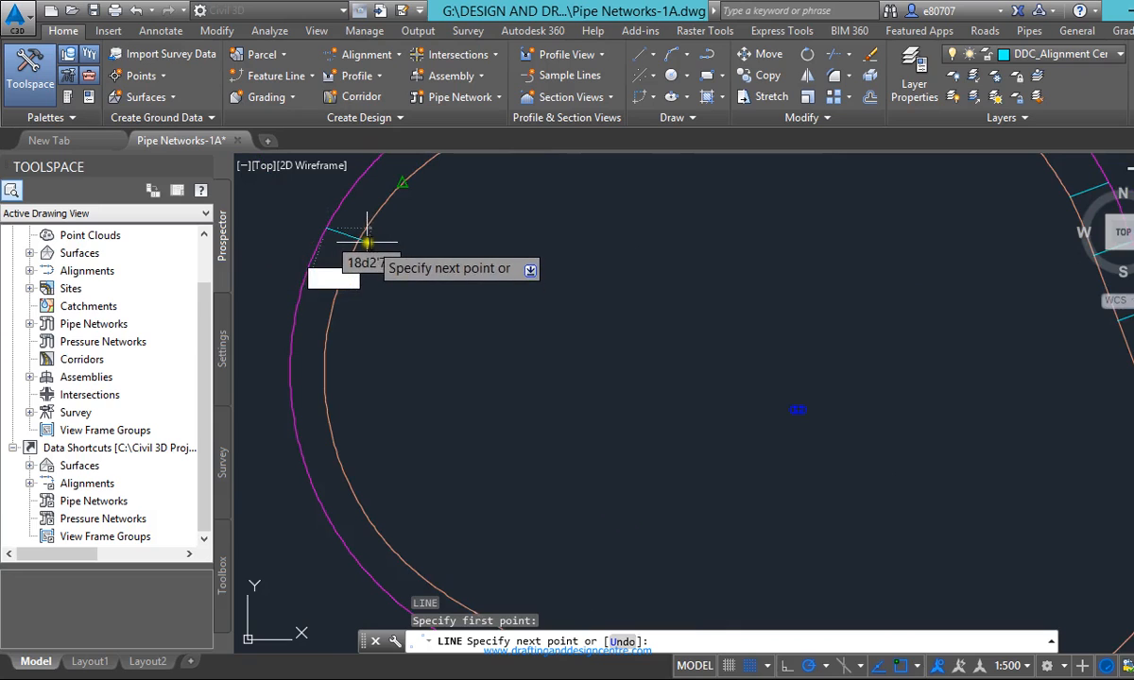
pyautogui.scroll(-2, 364, 238)
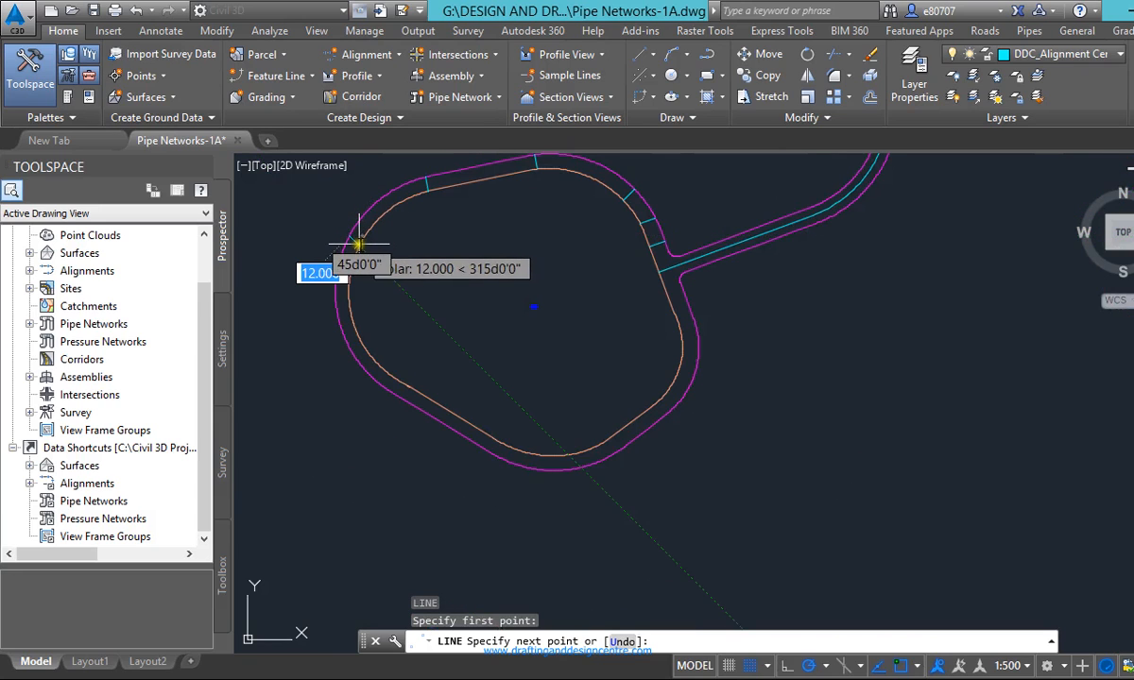
pyautogui.scroll(3, 359, 248)
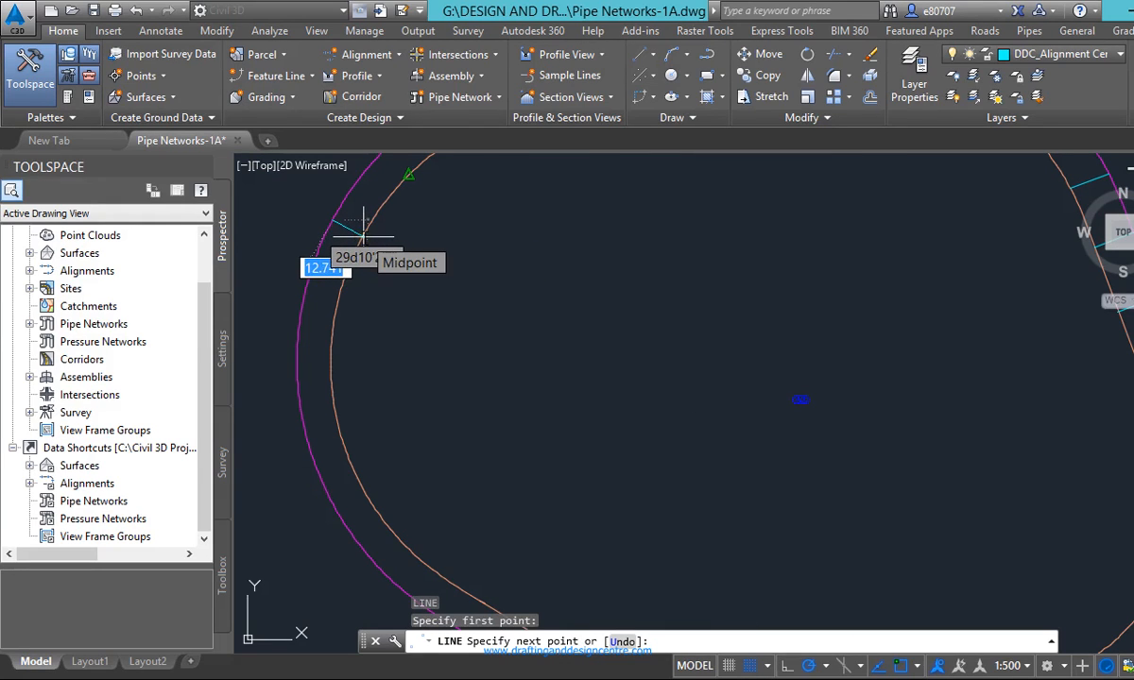
pyautogui.scroll(-3, 364, 236)
pyautogui.scroll(-1, 364, 241)
pyautogui.scroll(2, 362, 236)
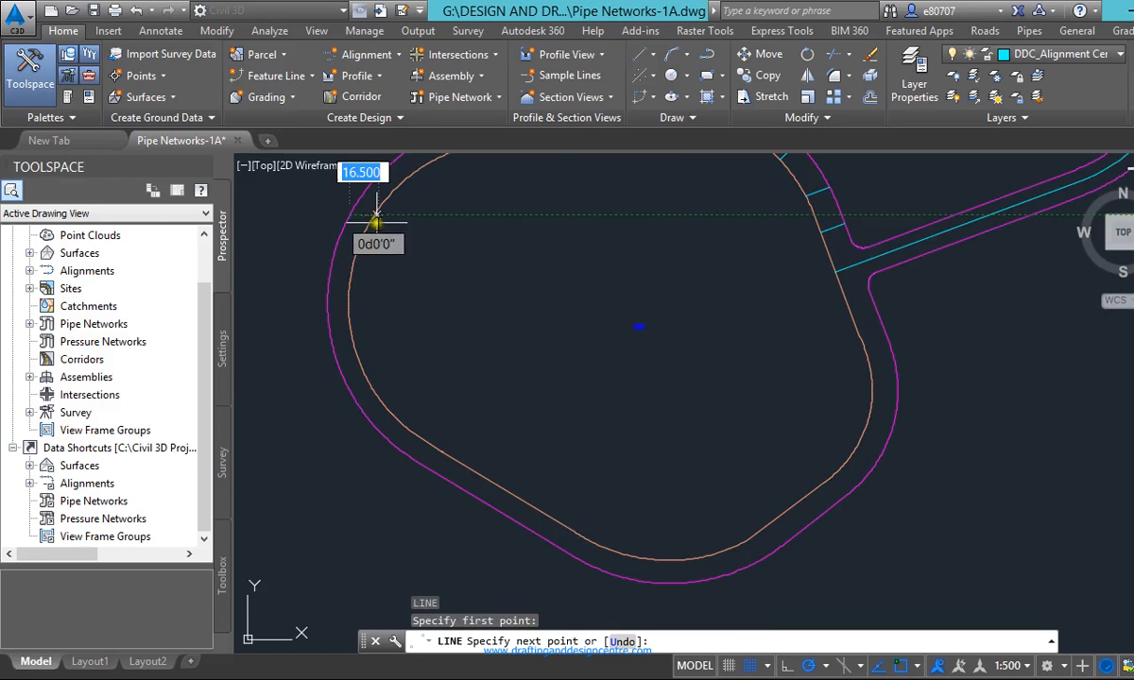
pyautogui.scroll(3, 368, 227)
pyautogui.scroll(-3, 374, 218)
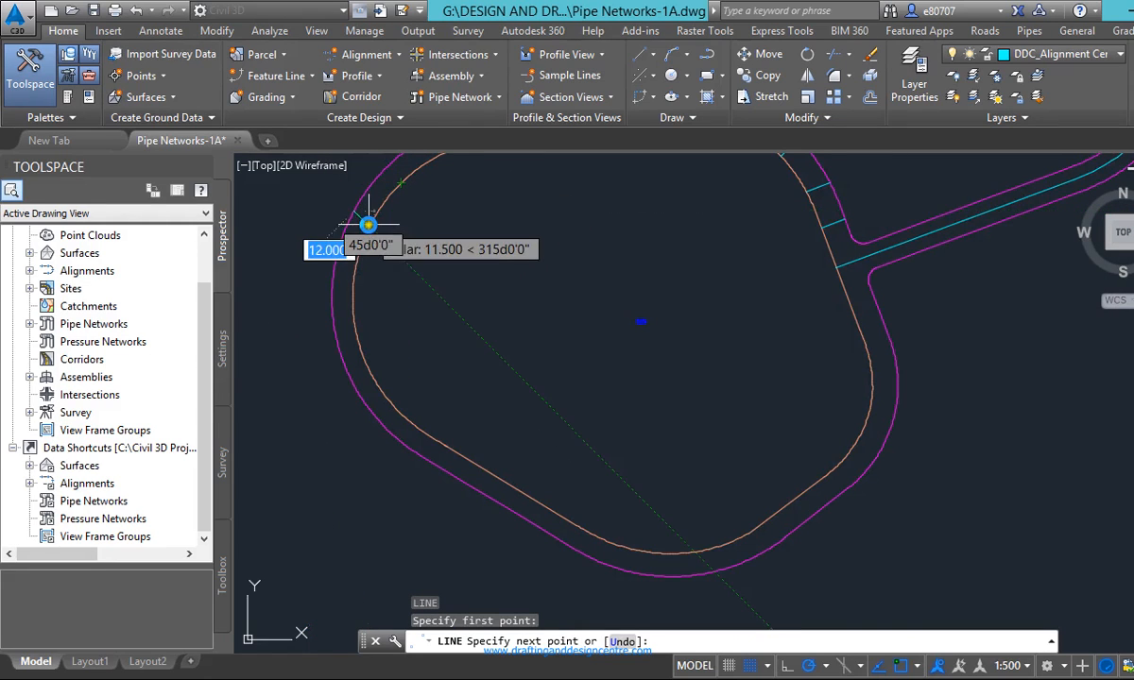
pyautogui.scroll(3, 372, 217)
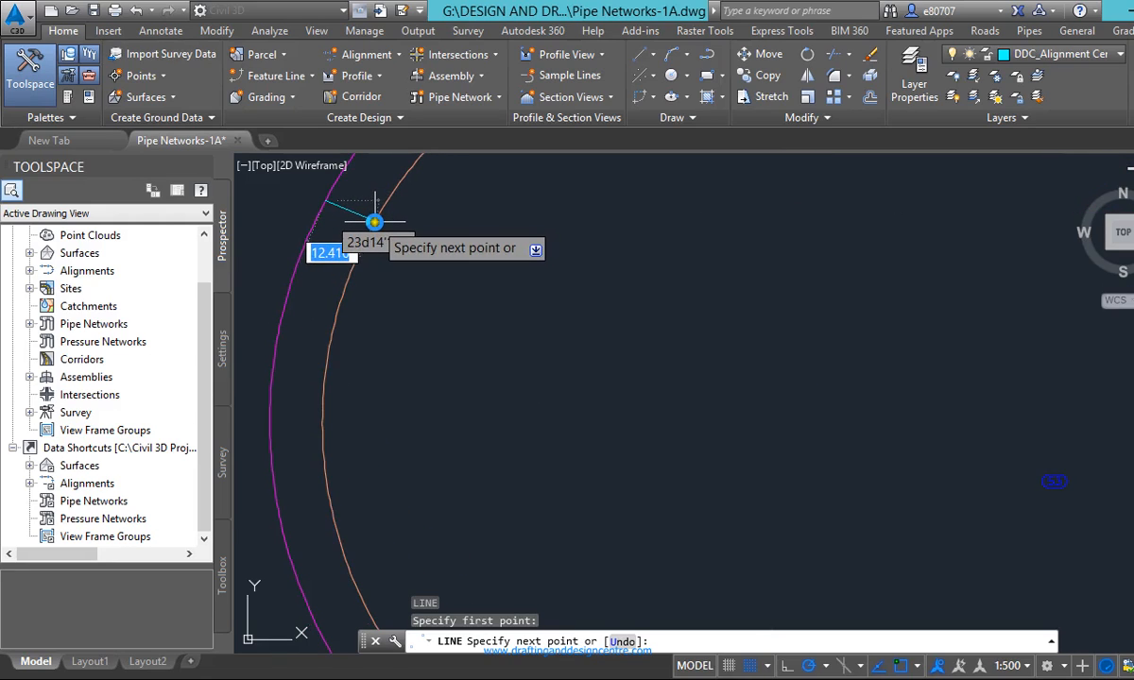
pyautogui.scroll(-3, 387, 224)
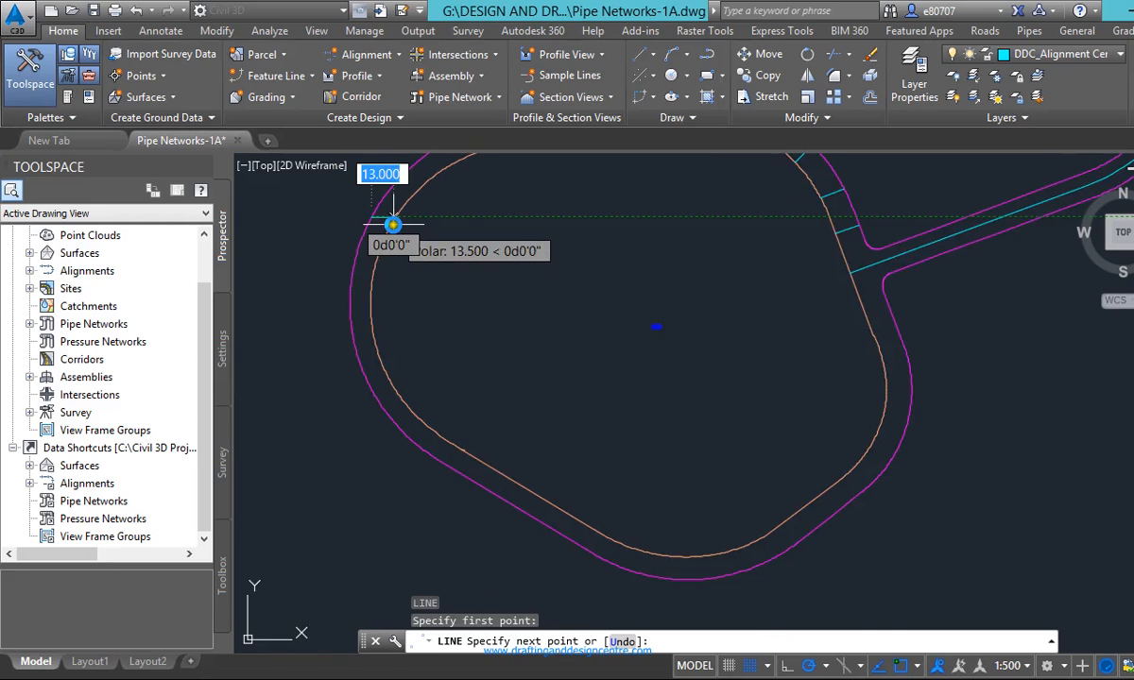
pyautogui.scroll(-4, 394, 224)
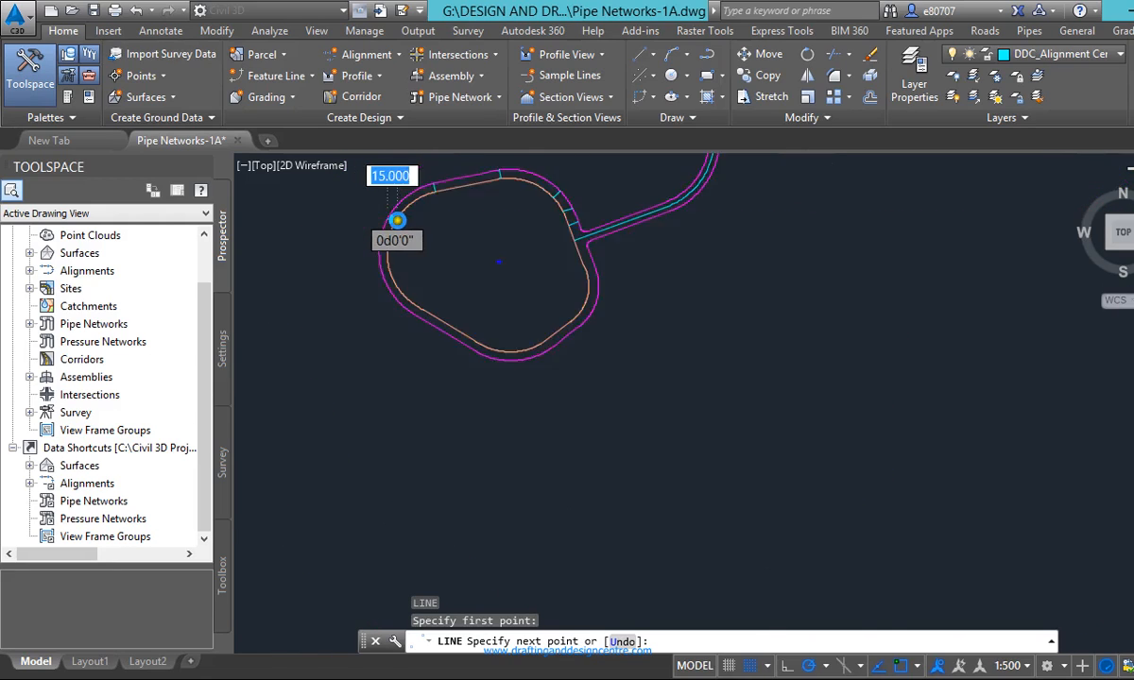
pyautogui.scroll(-5, 395, 227)
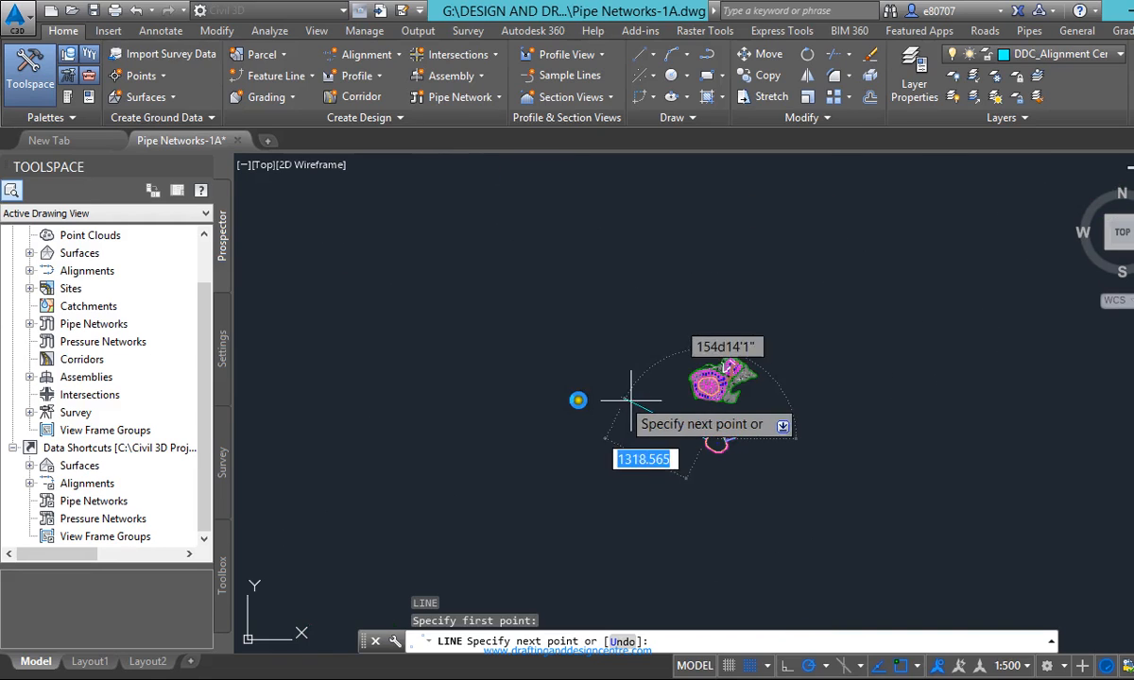
pyautogui.scroll(6, 700, 441)
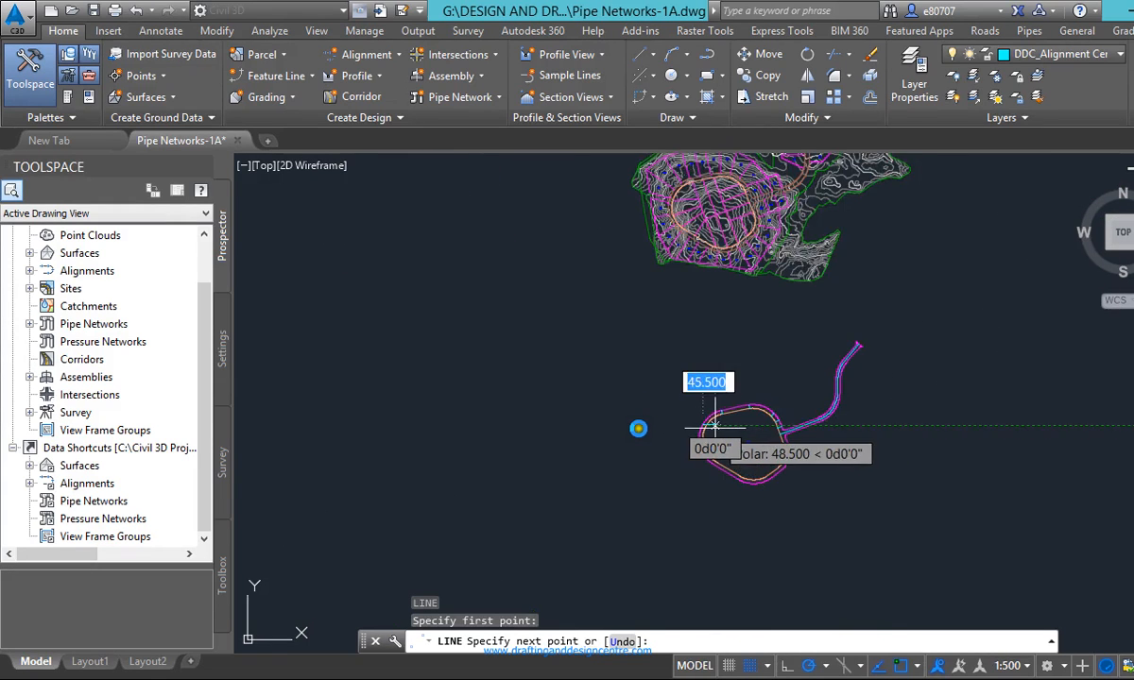
pyautogui.scroll(8, 707, 433)
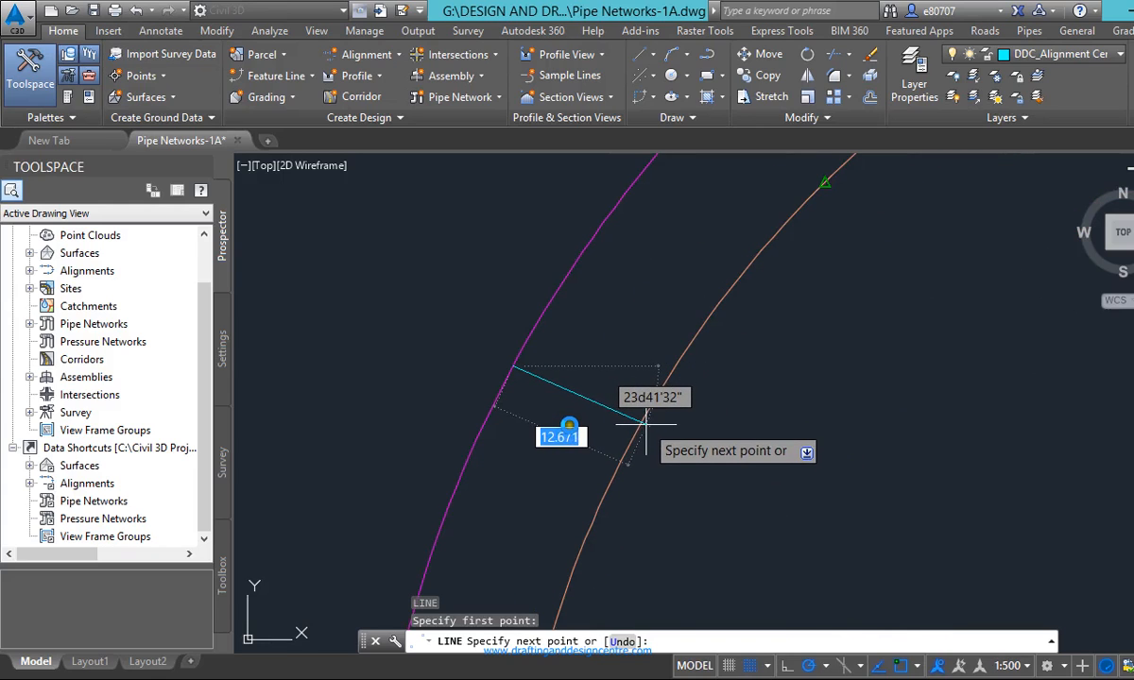
pyautogui.press('Escape')
pyautogui.scroll(-3, 640, 424)
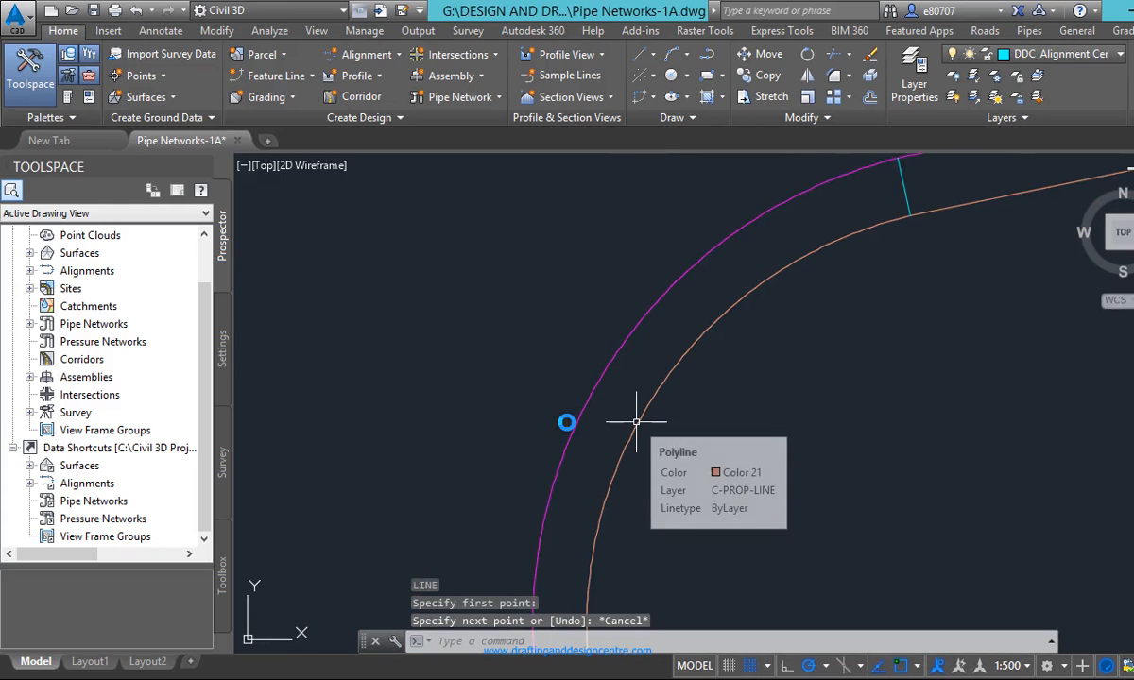
# Start a line on the magenta outer boundary at the loop's southwest curve, heading towards the inner loop
pyautogui.press('space')
pyautogui.scroll(-3, 650, 451)
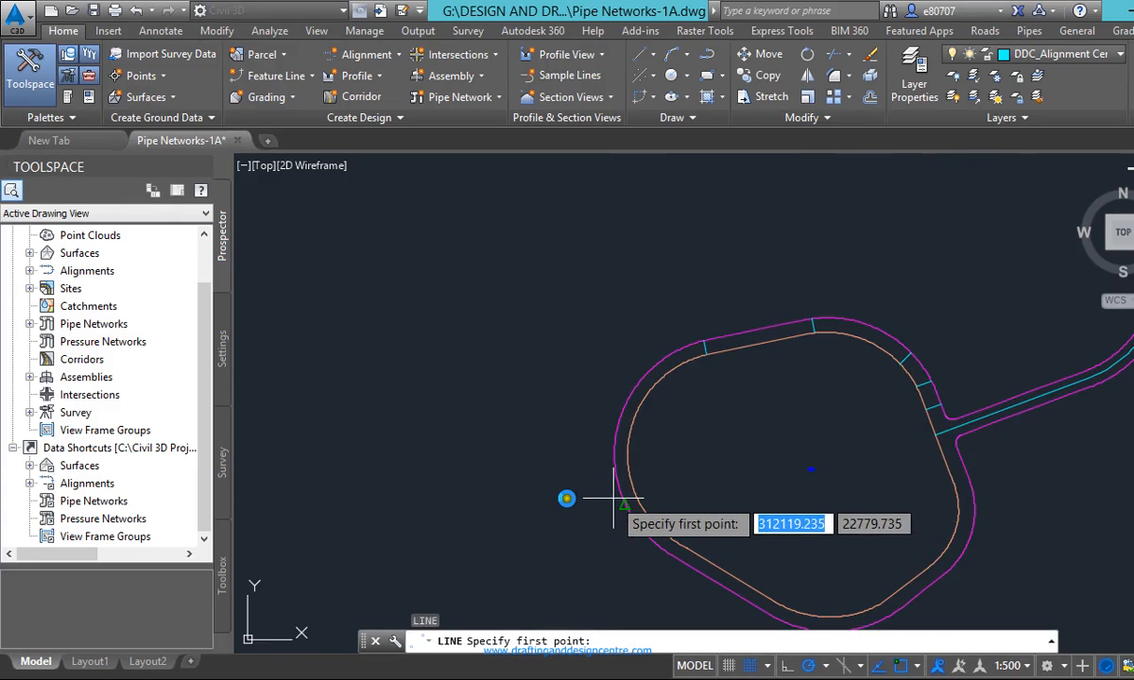
pyautogui.click(610, 499)
pyautogui.scroll(3, 634, 501)
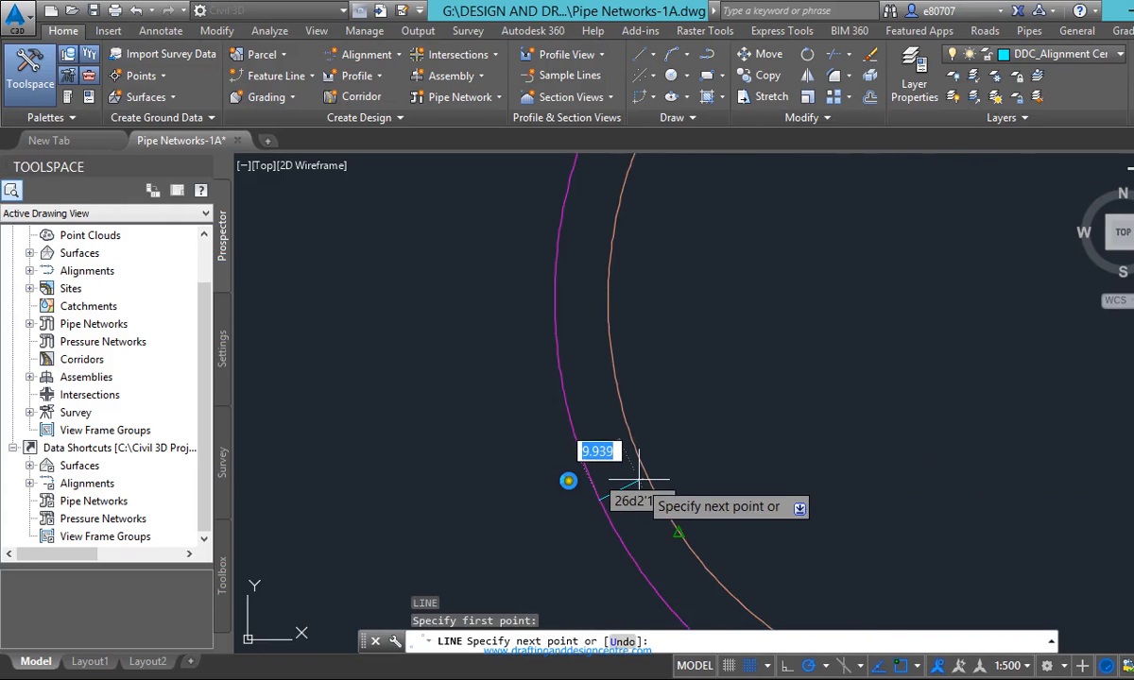
pyautogui.scroll(-2, 640, 478)
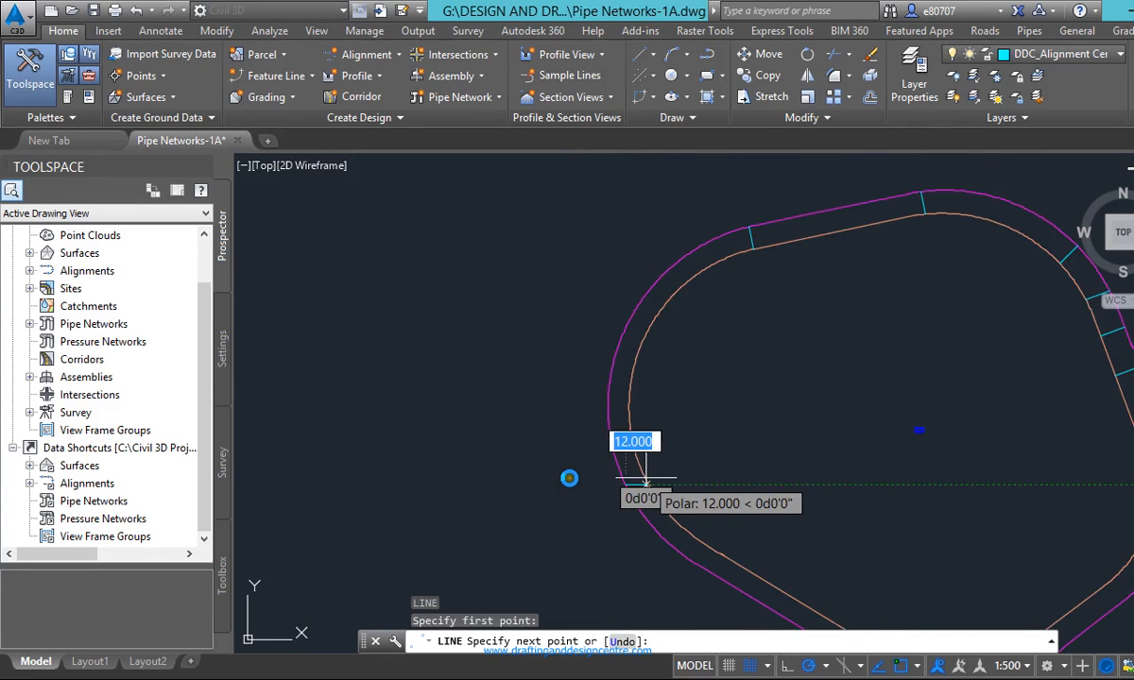
pyautogui.scroll(3, 645, 471)
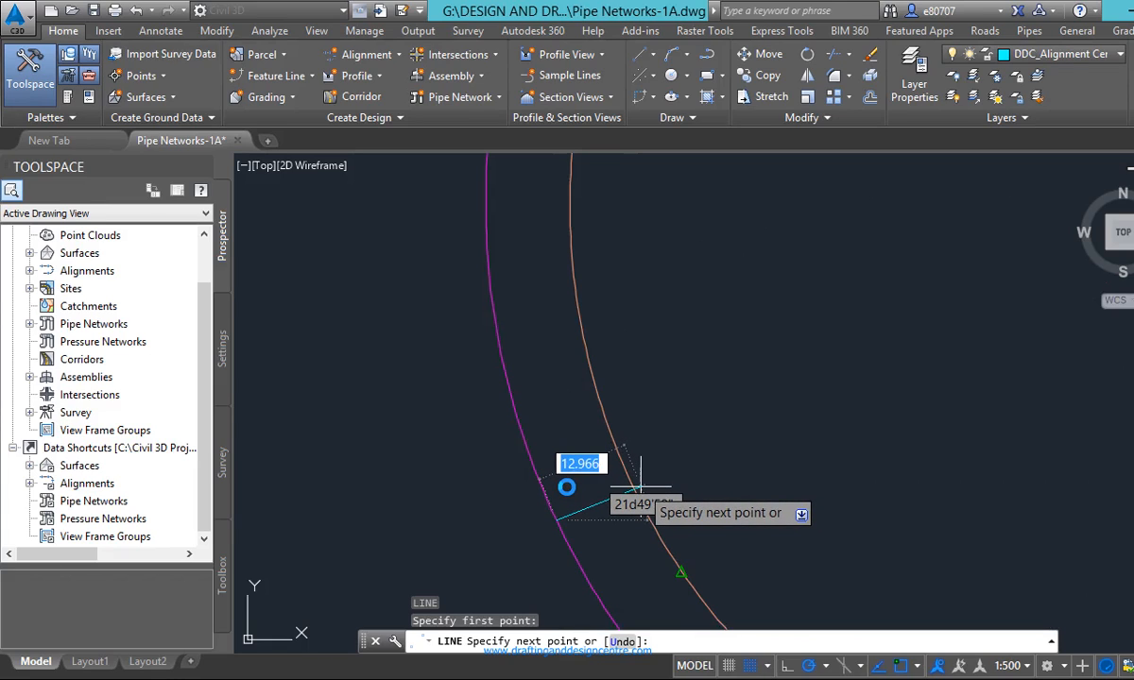
# Try a line segment 13 units long at 90 degrees from the start point, and undo it
pyautogui.write('13')
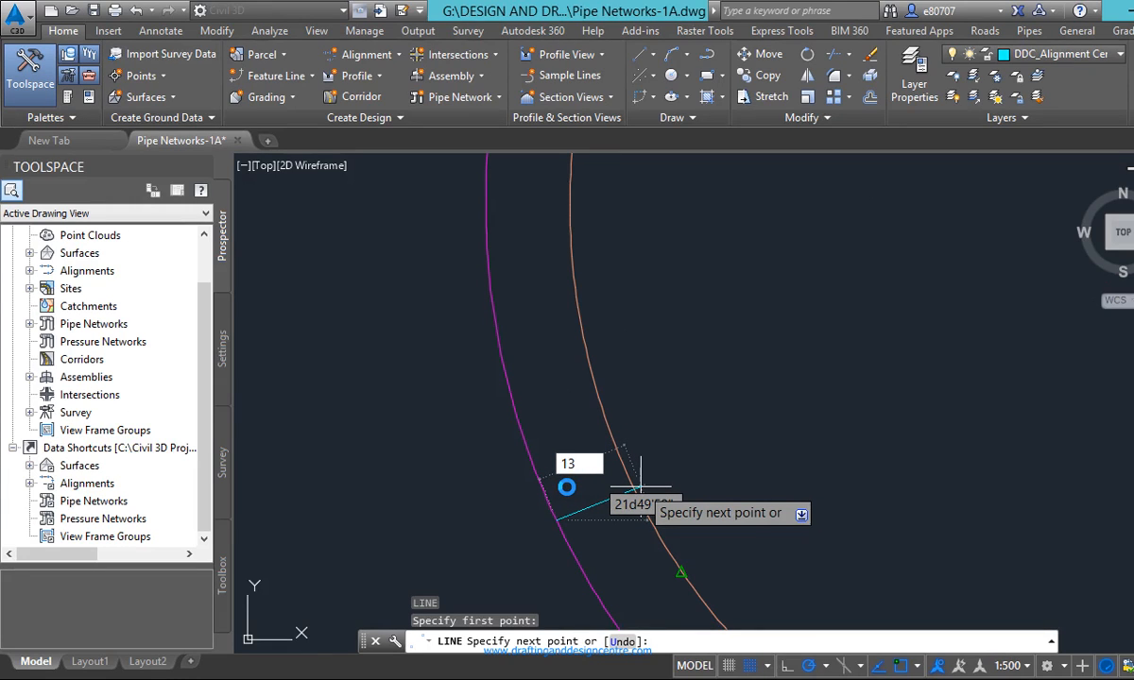
pyautogui.write('9')
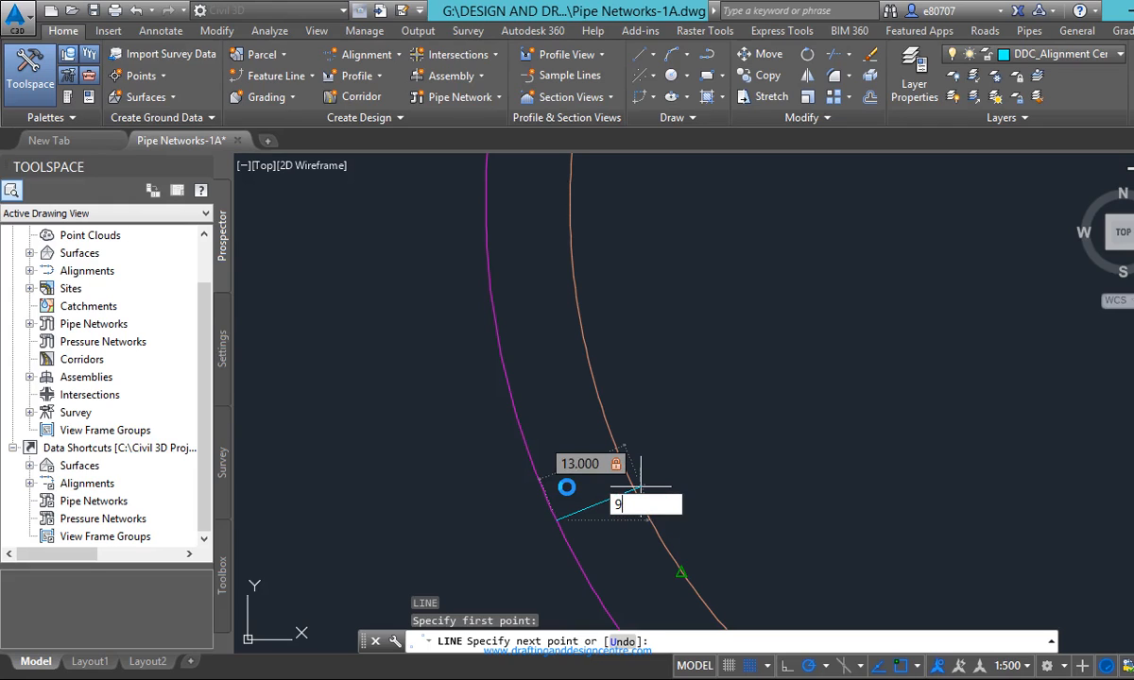
pyautogui.write('0')
pyautogui.press('Return')
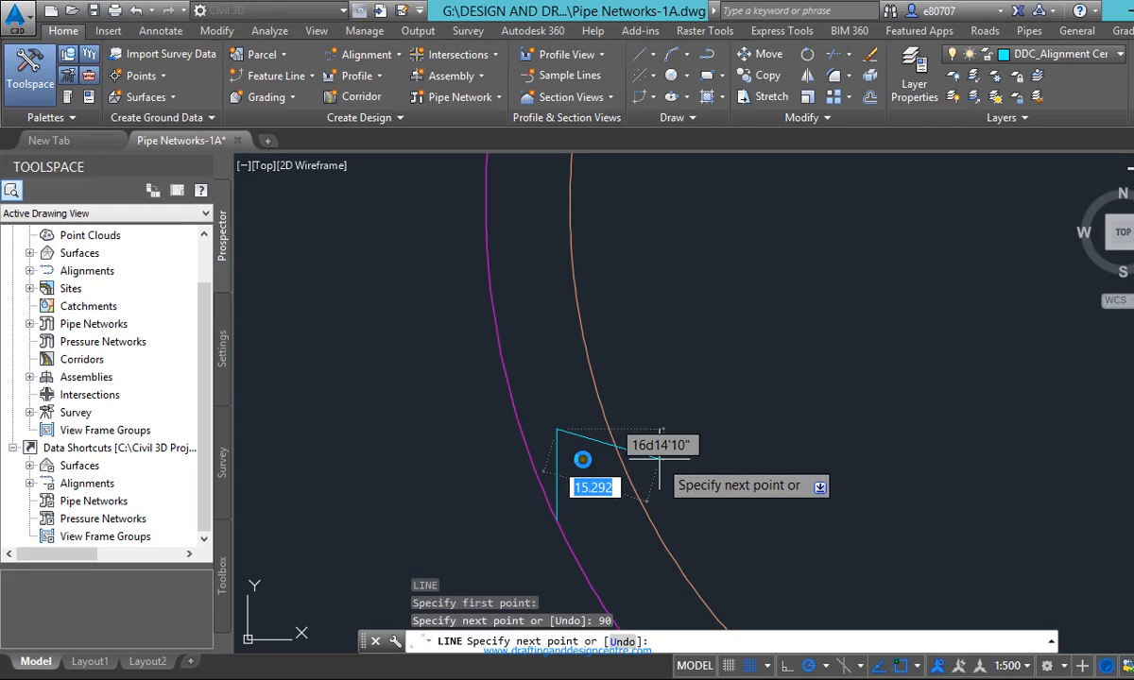
pyautogui.write('u')
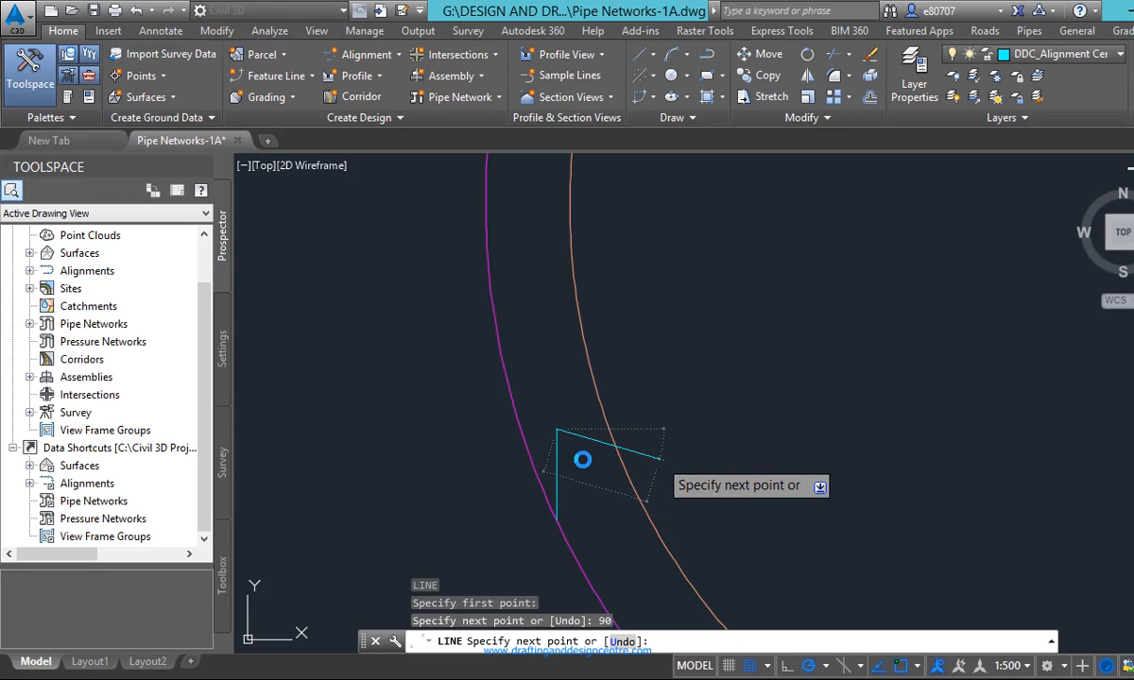
pyautogui.press('Return')
# Complete the southwest cross line by ending it on the orange inner loop
pyautogui.scroll(-2, 635, 472)
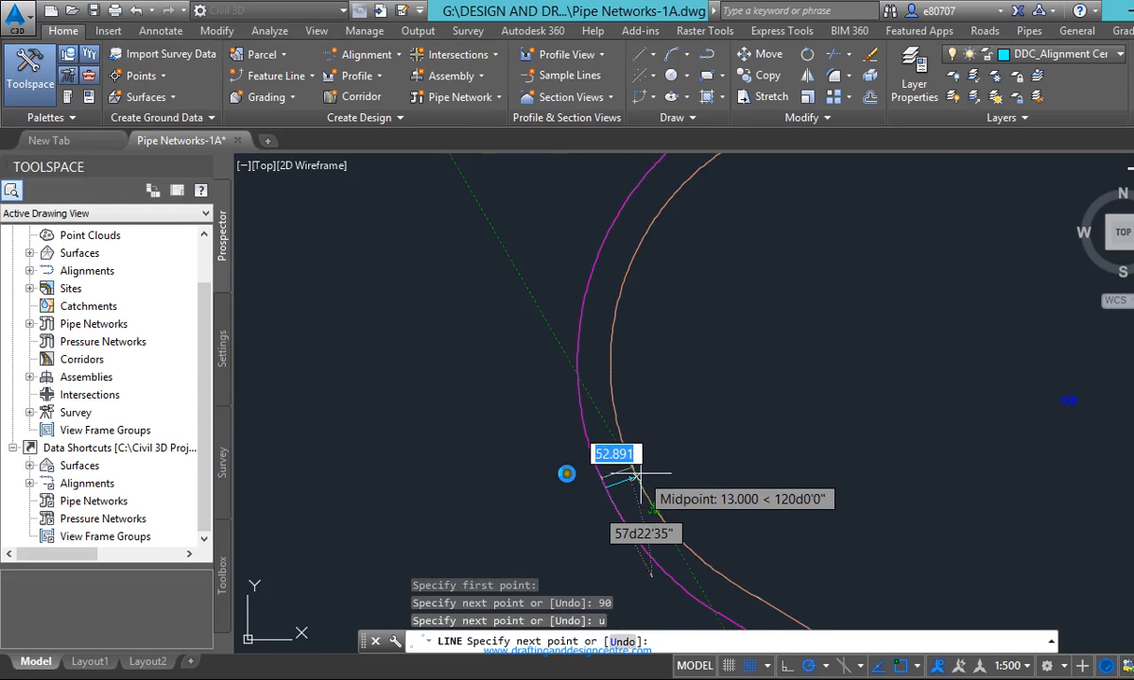
pyautogui.press('Escape')
pyautogui.scroll(-4, 667, 472)
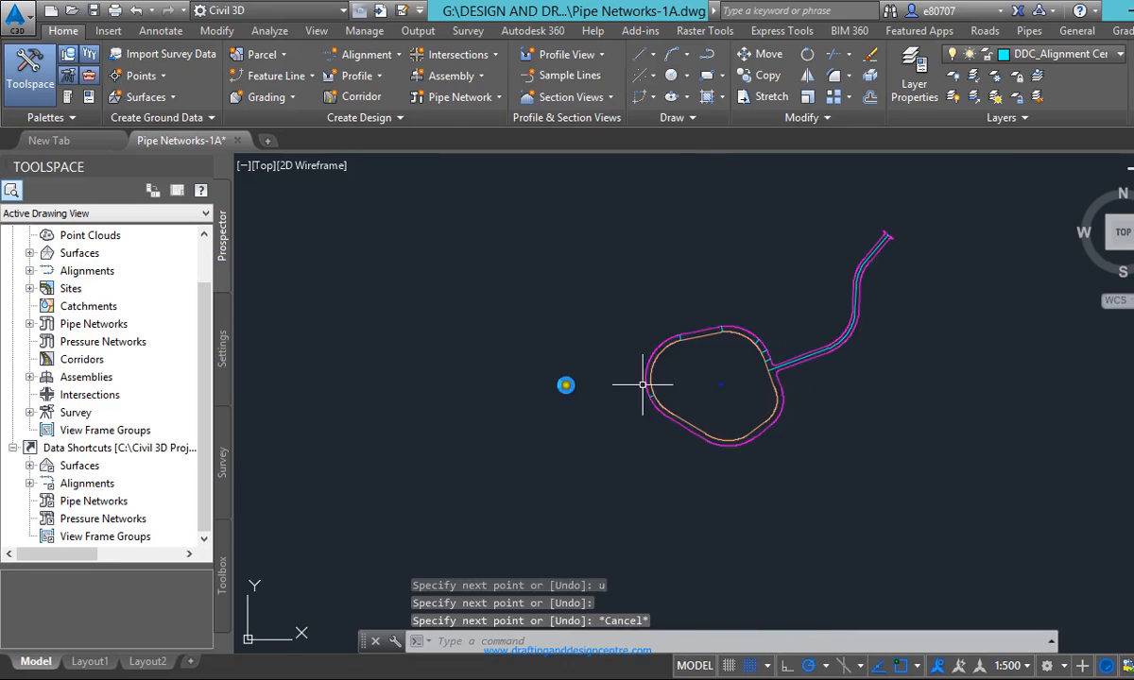
# Draw a cross line about 13 units long at 225 degrees from the inner loop to the outer boundary, where the southwest curve meets the straight
pyautogui.scroll(3, 653, 385)
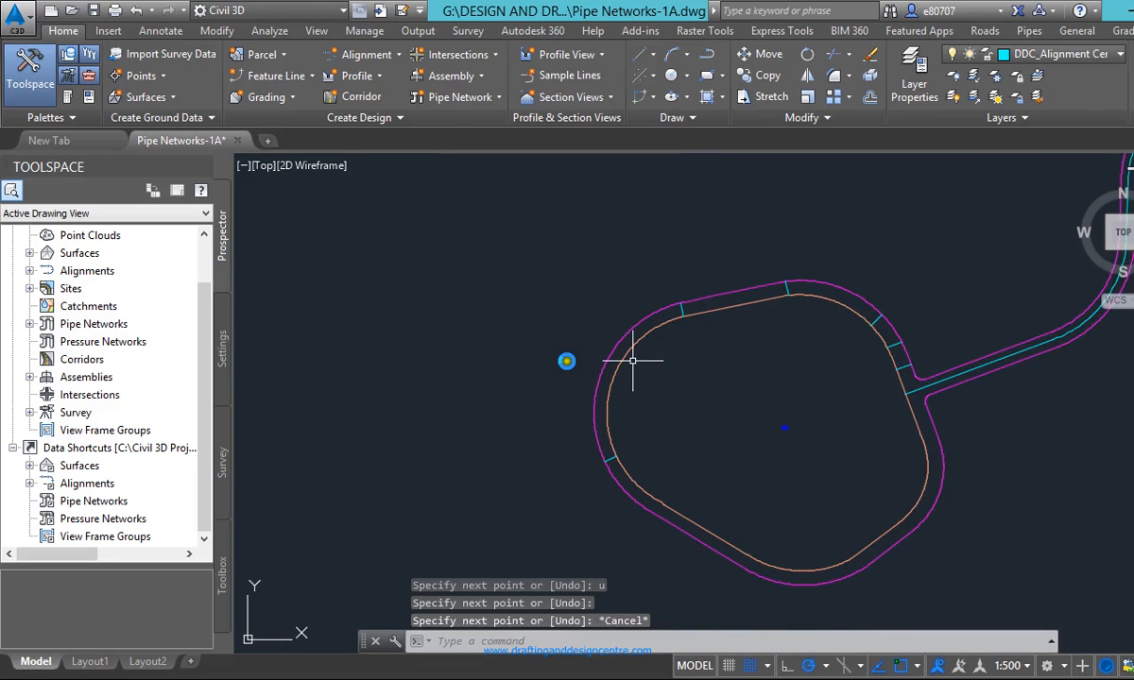
pyautogui.press('Return')
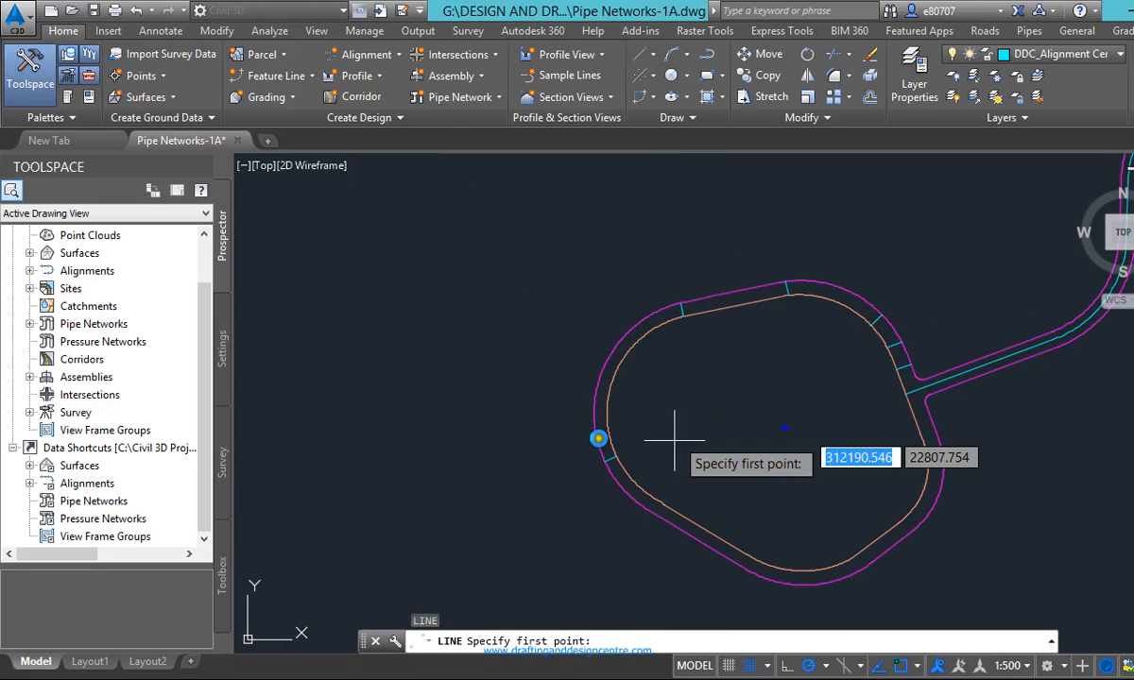
pyautogui.scroll(4, 665, 515)
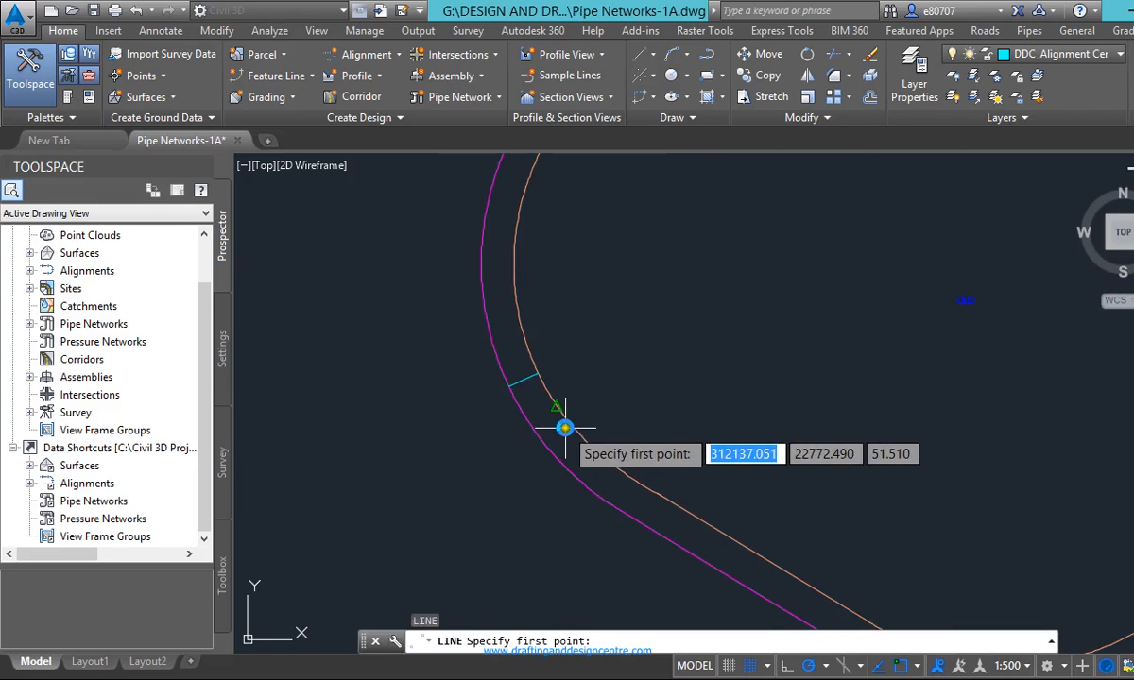
pyautogui.click(632, 480)
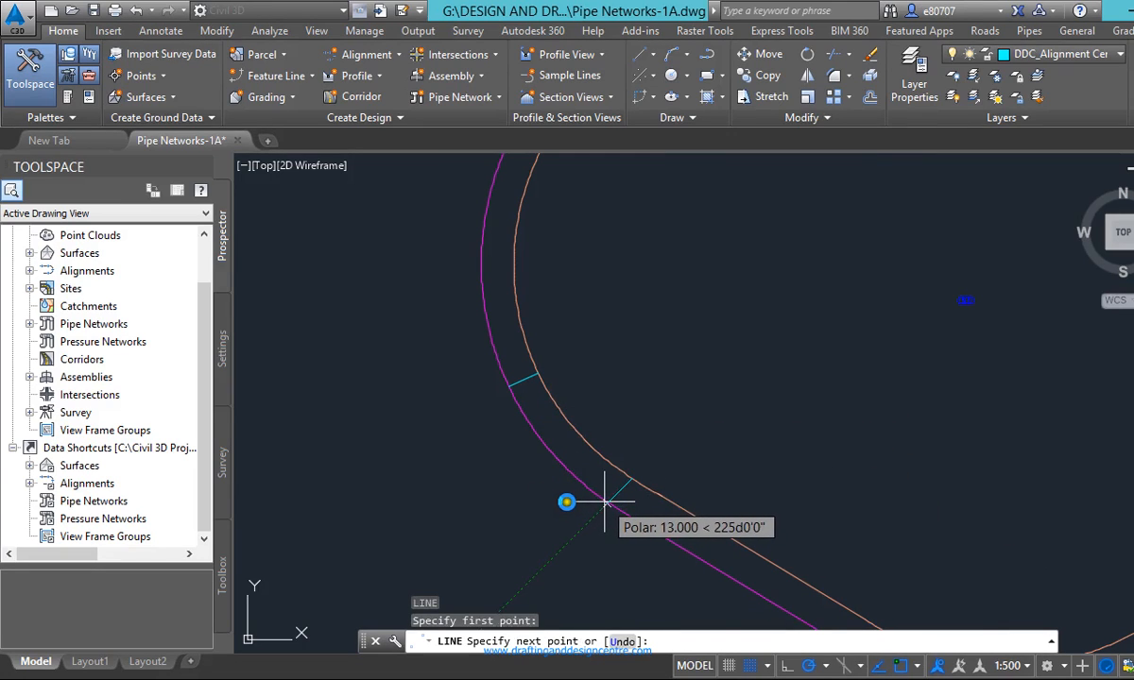
pyautogui.press('Escape')
pyautogui.scroll(-4, 506, 461)
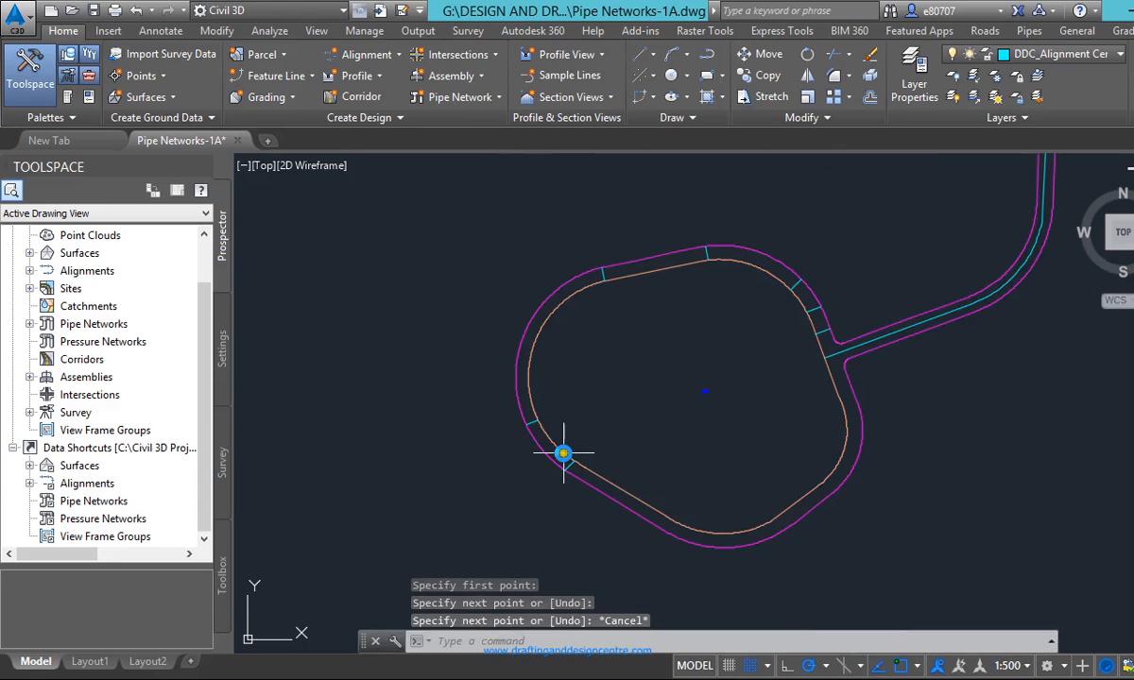
# Draw a line from the inner loop perpendicular to the outer boundary near the southeast end of the lower straight
pyautogui.press('Return')
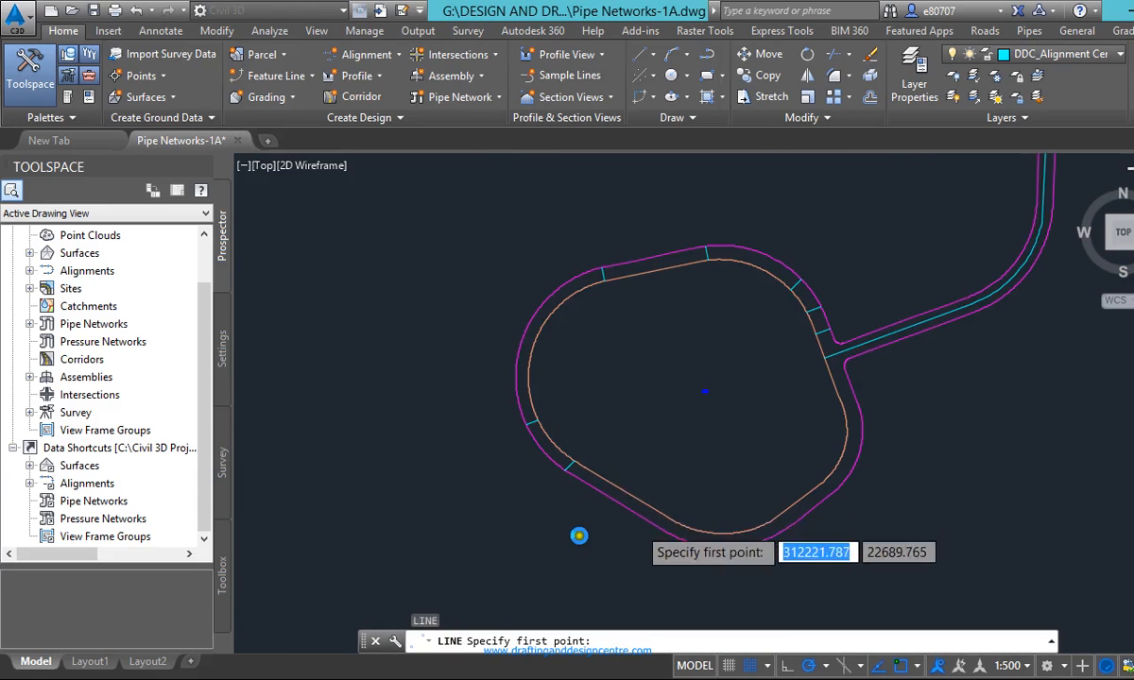
pyautogui.scroll(2, 652, 511)
pyautogui.scroll(4, 679, 500)
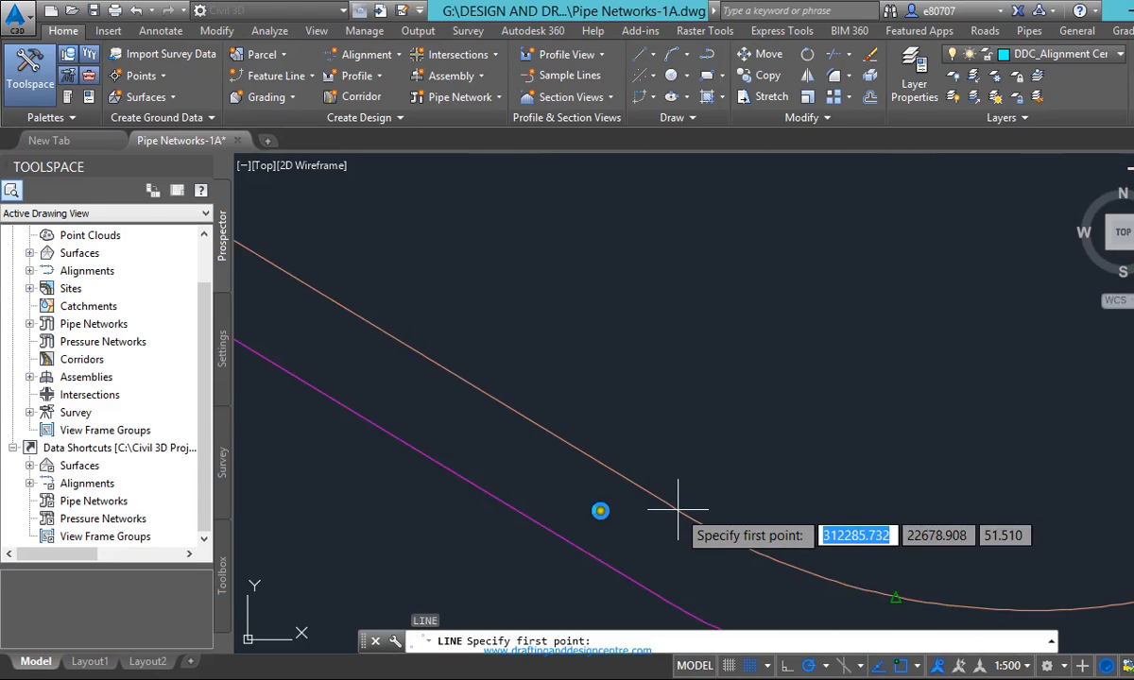
pyautogui.scroll(-4, 700, 518)
pyautogui.click(684, 513)
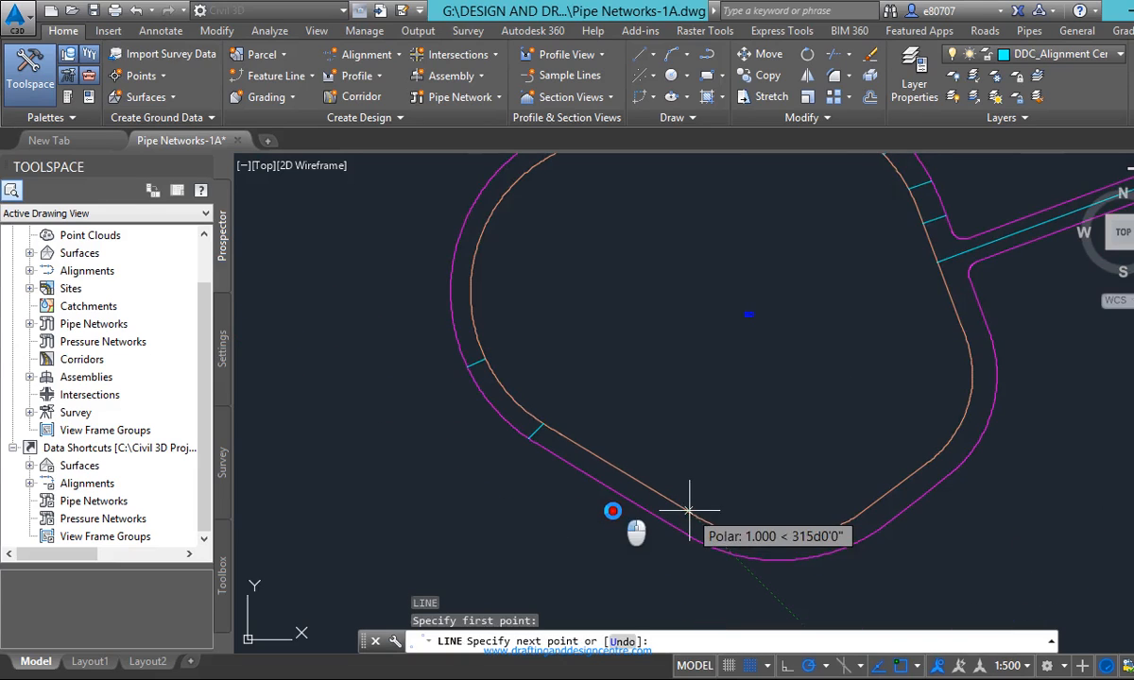
pyautogui.scroll(3, 672, 527)
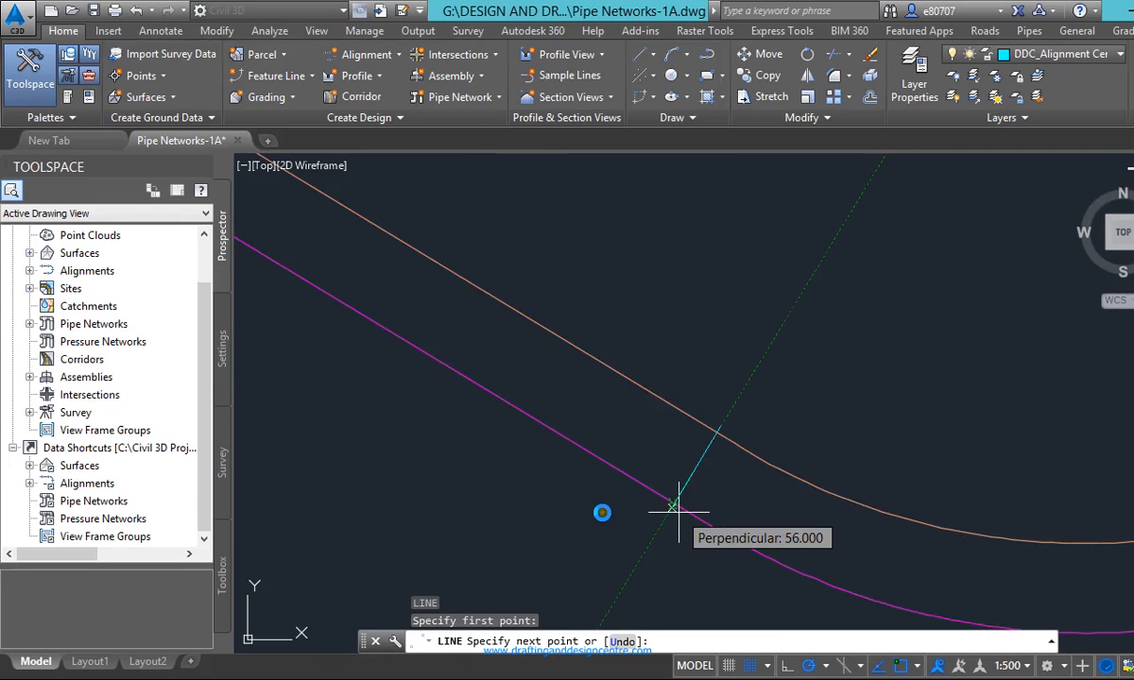
pyautogui.click(676, 504)
pyautogui.press('Escape')
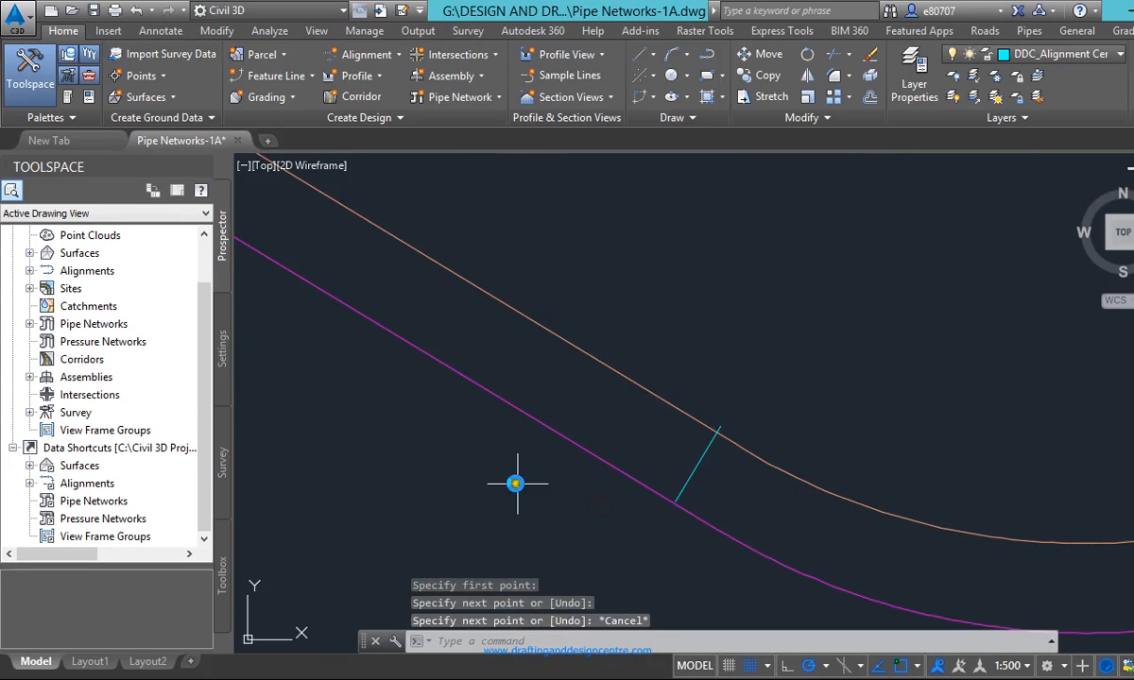
# Delete the cross line at the southeast end of the lower straight
pyautogui.scroll(-3, 572, 485)
pyautogui.scroll(3, 604, 499)
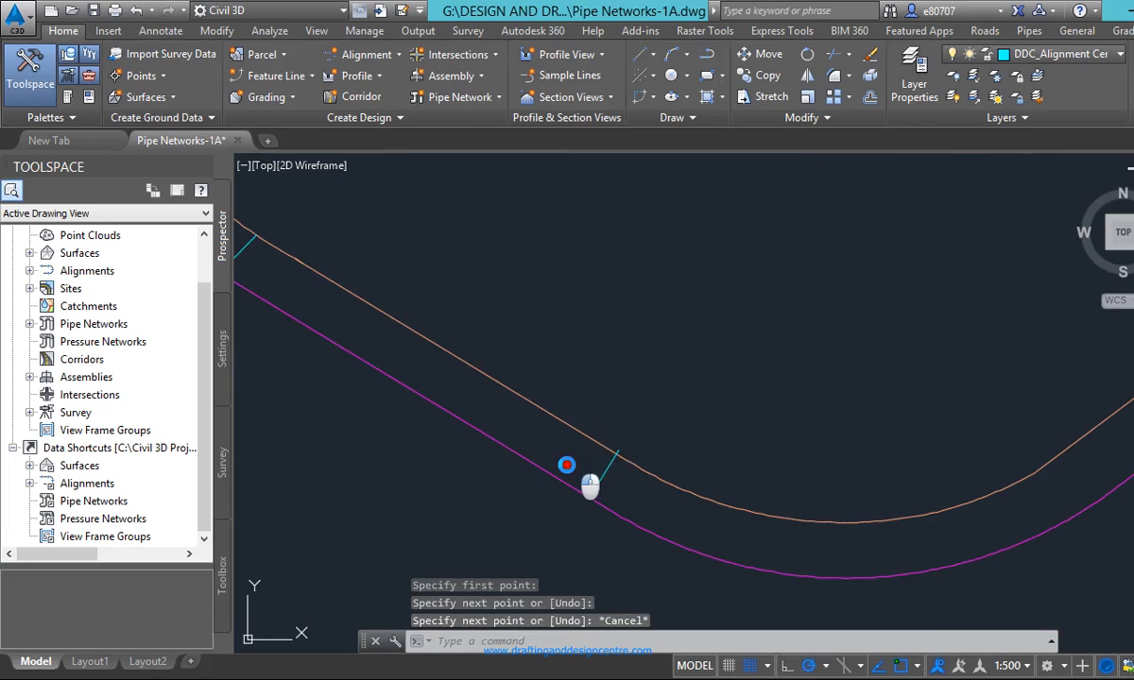
pyautogui.click(605, 463)
pyautogui.click(578, 495)
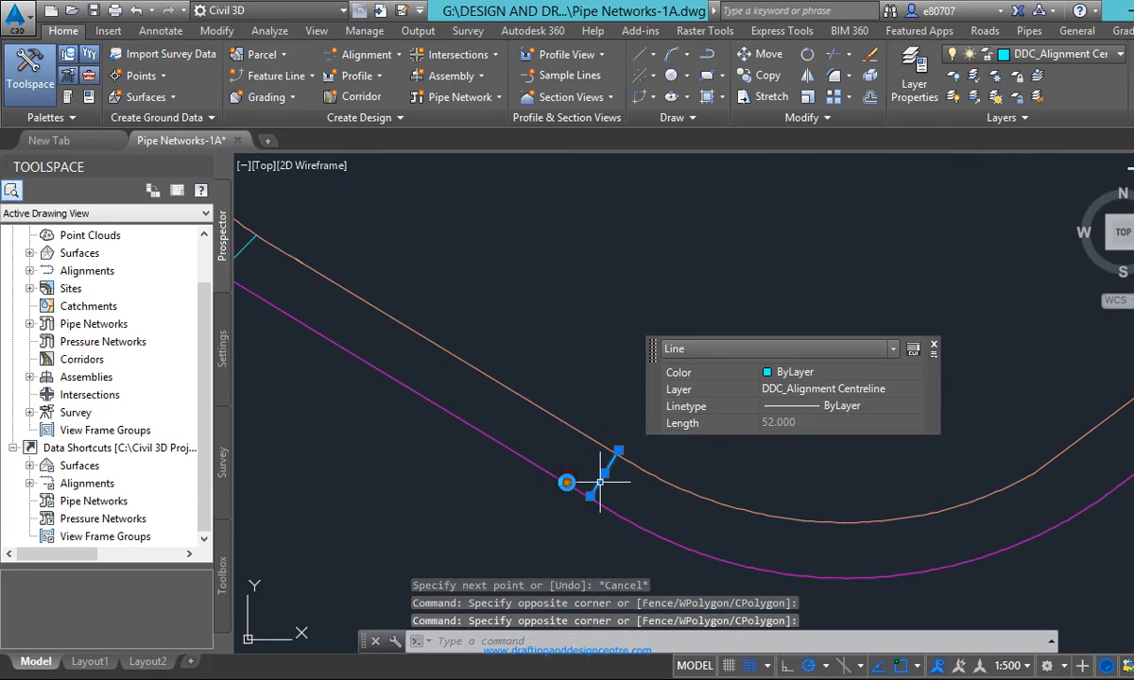
pyautogui.press('Delete')
# Draw a perpendicular cross line about 13 units long from the outer boundary to the inner loop, near the lower straight's southeast end
pyautogui.press('Return')
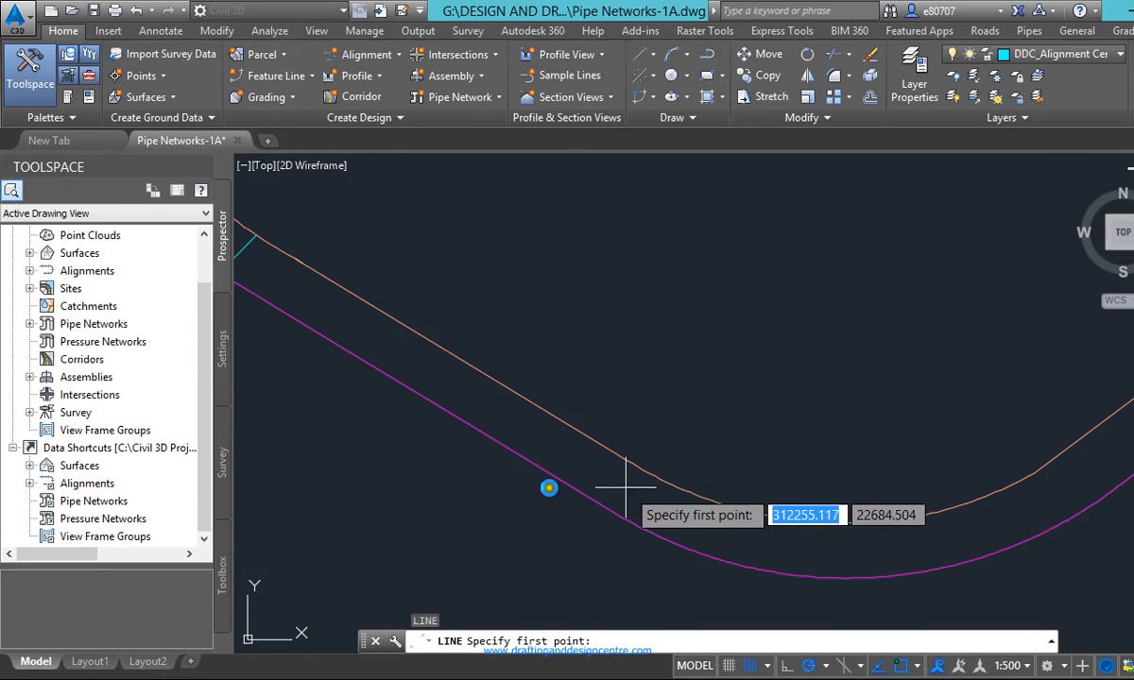
pyautogui.scroll(-2, 609, 454)
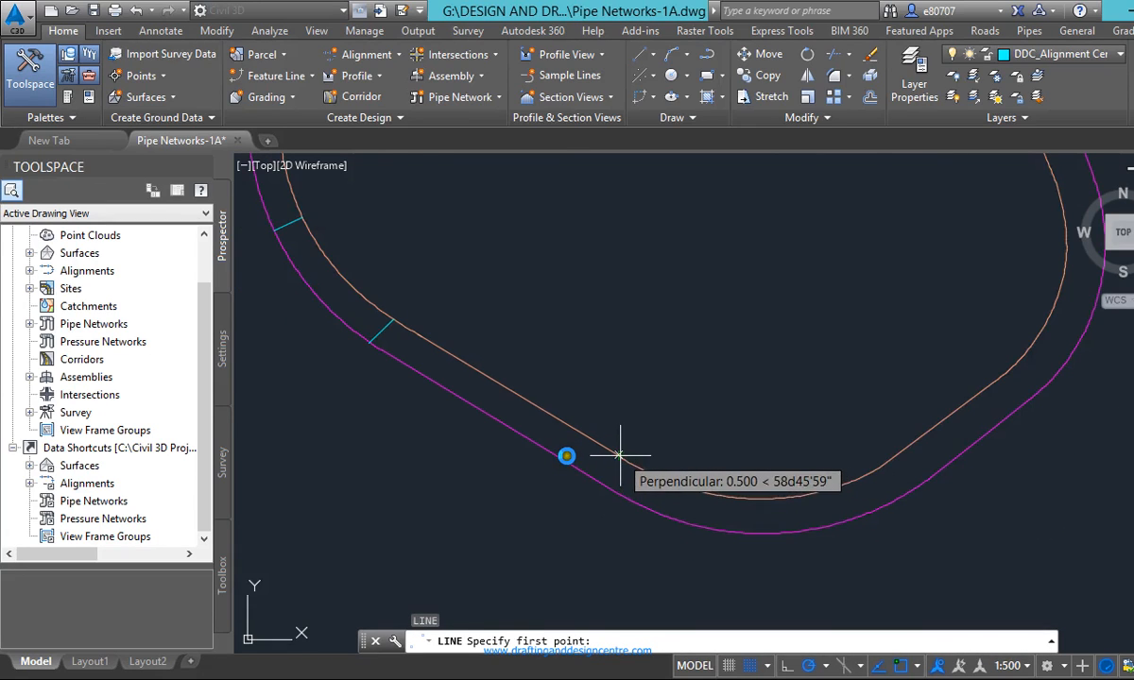
pyautogui.scroll(-2, 619, 456)
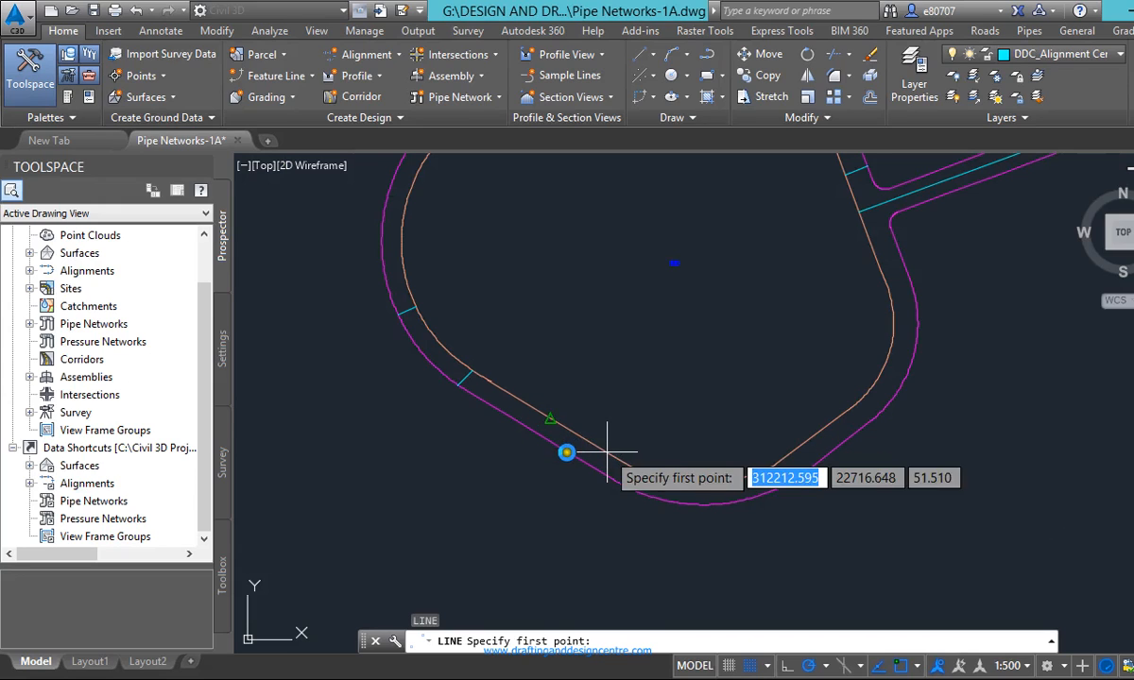
pyautogui.scroll(2, 619, 465)
pyautogui.scroll(-2, 627, 480)
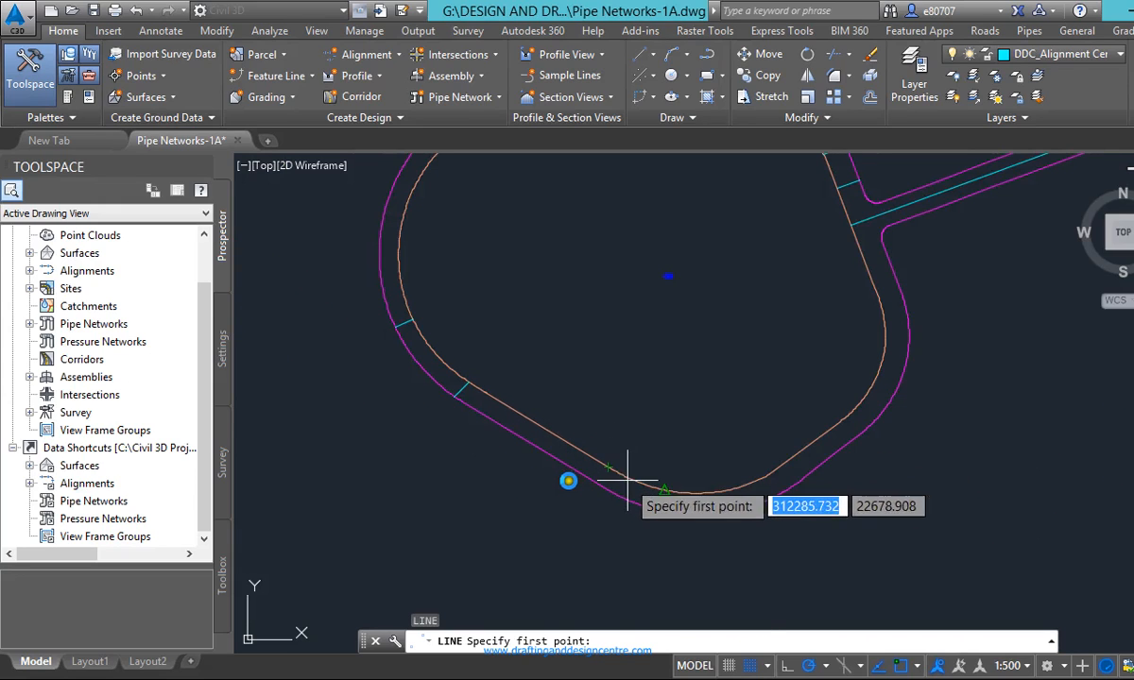
pyautogui.click(582, 475)
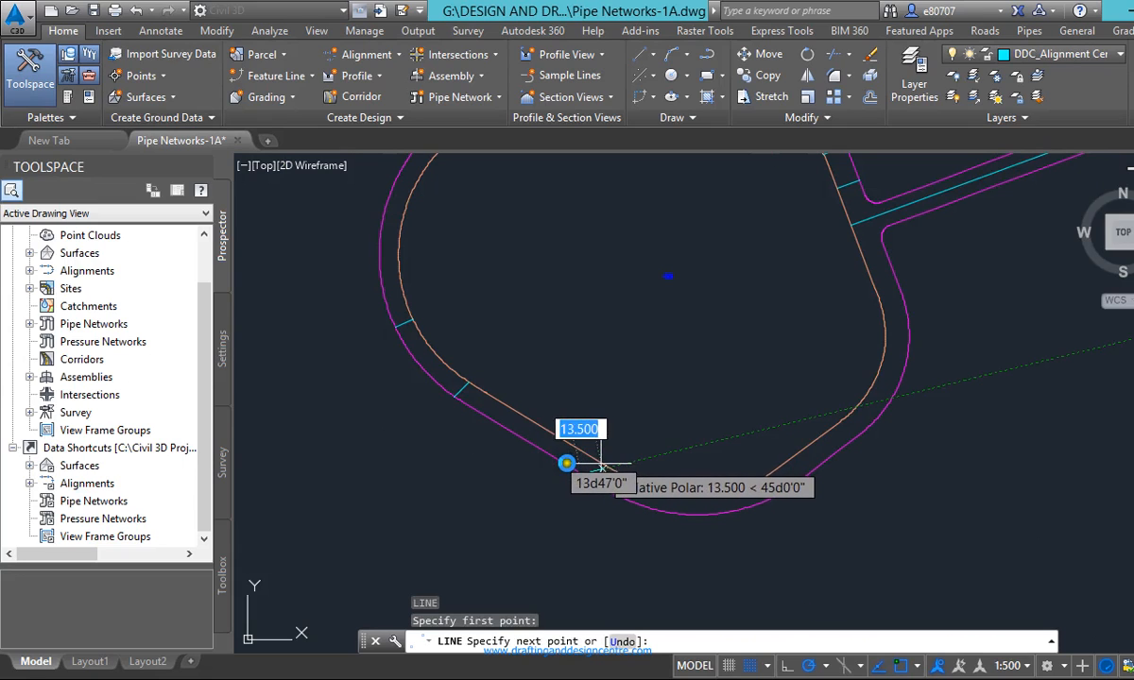
pyautogui.scroll(3, 566, 463)
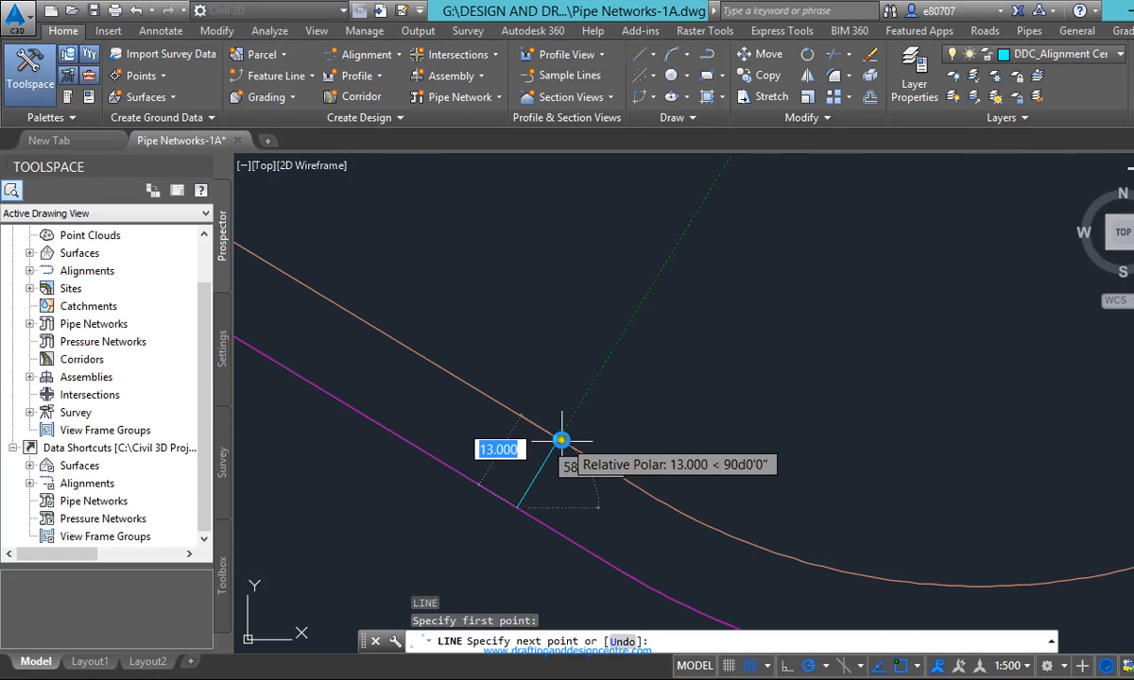
pyautogui.press('Escape')
pyautogui.scroll(-3, 561, 461)
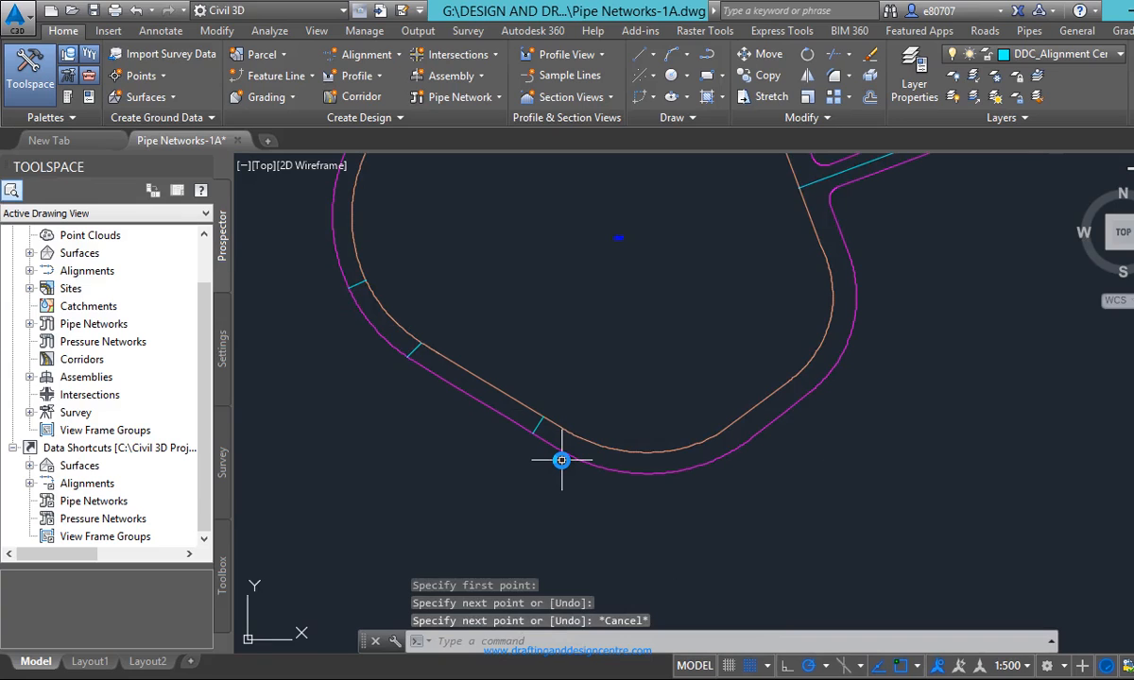
# Draw a vertical cross line about 13 units long from the outer boundary to the inner loop at the lowest point of the south curve
pyautogui.write('l')
pyautogui.press('Return')
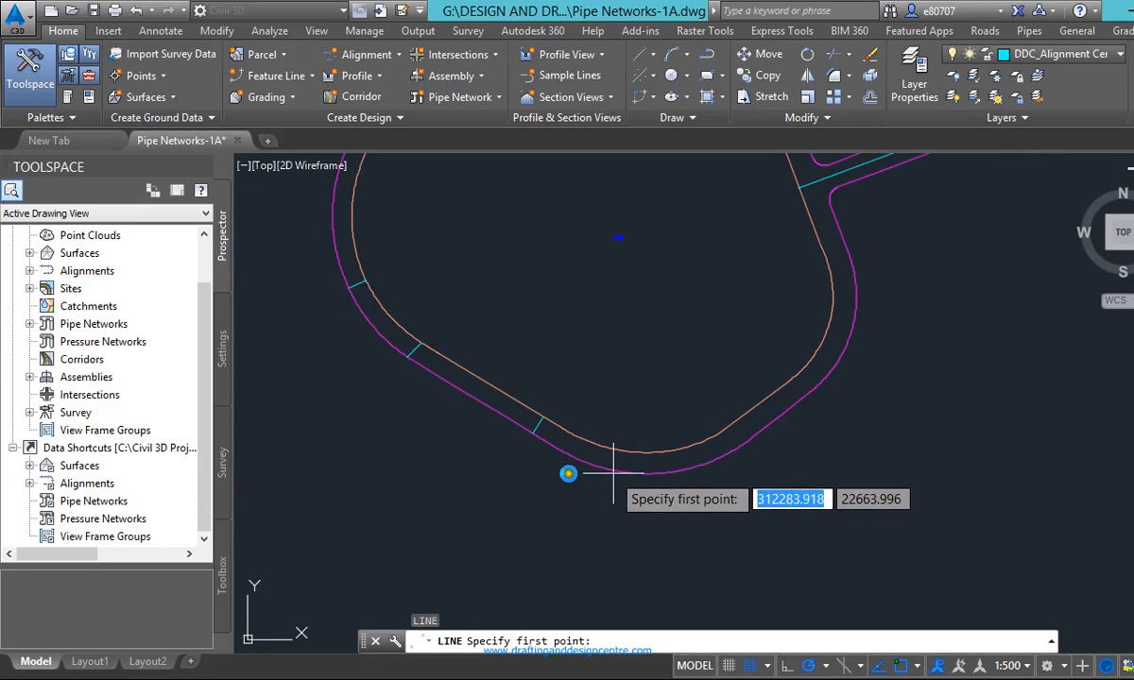
pyautogui.click(569, 473)
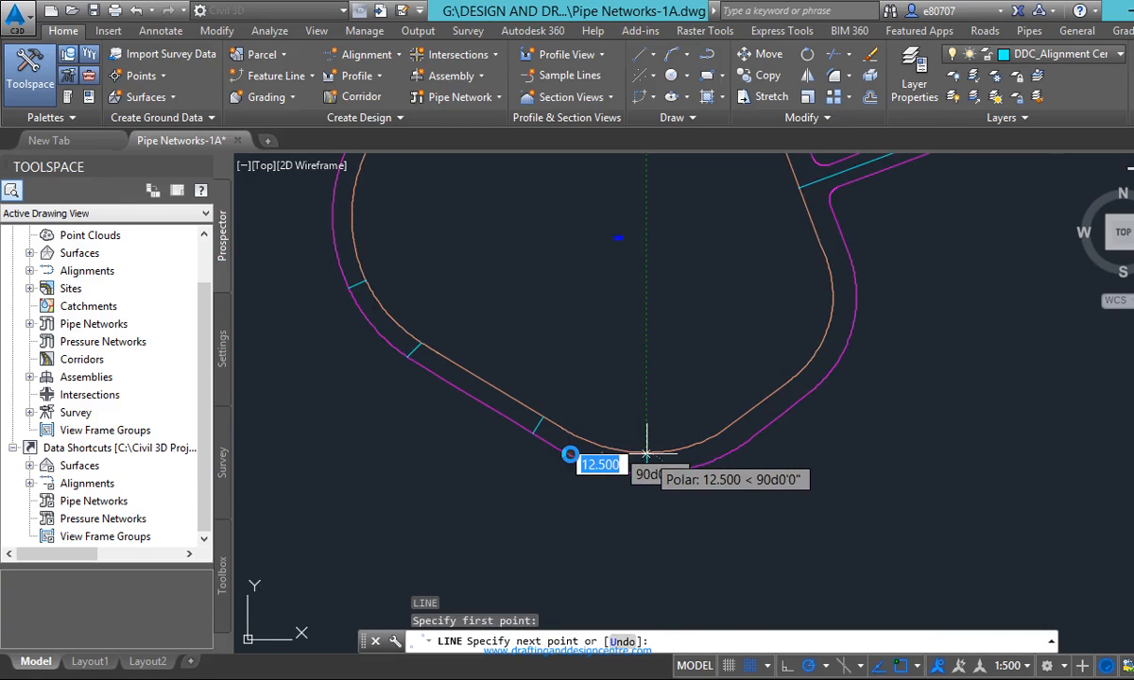
pyautogui.scroll(3, 646, 455)
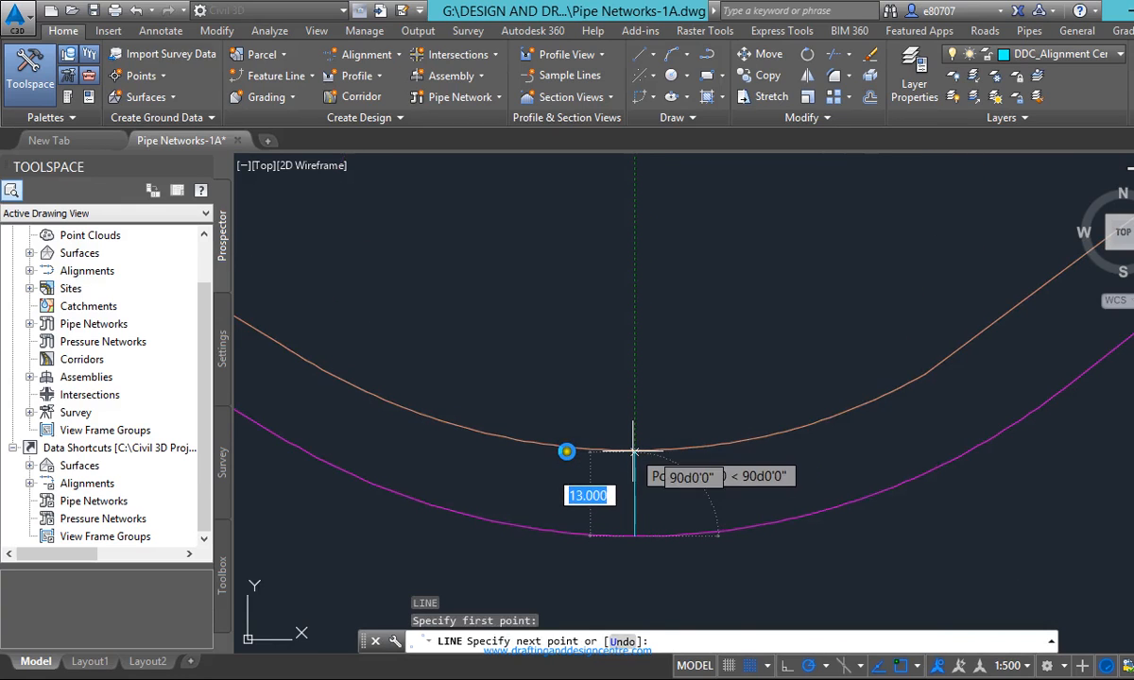
pyautogui.click(634, 451)
pyautogui.press('Escape')
pyautogui.scroll(-3, 572, 471)
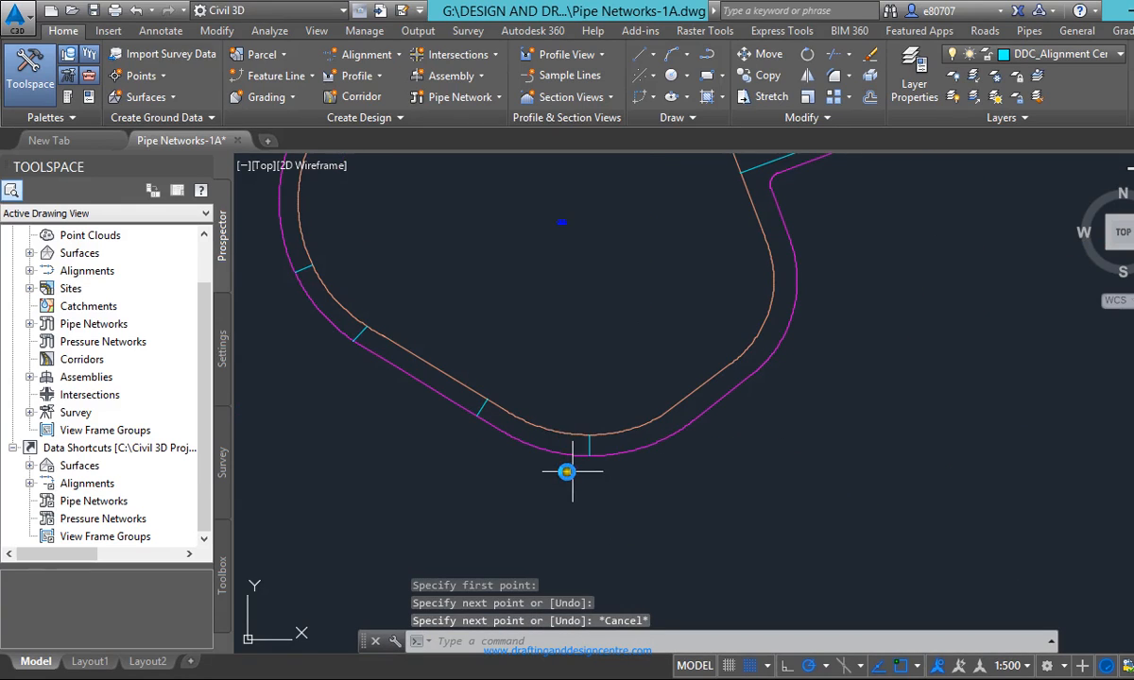
# Draw a cross line from the outer boundary to the inner loop on the south curve, just east of the vertical cross line
pyautogui.press('Return')
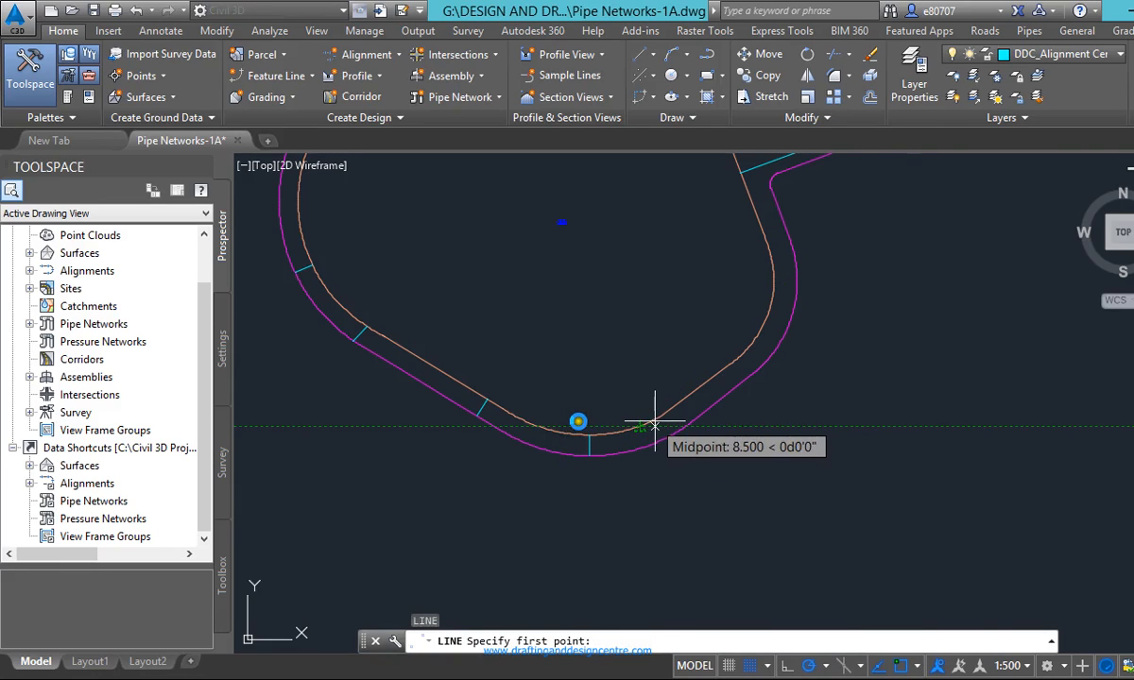
pyautogui.scroll(3, 650, 444)
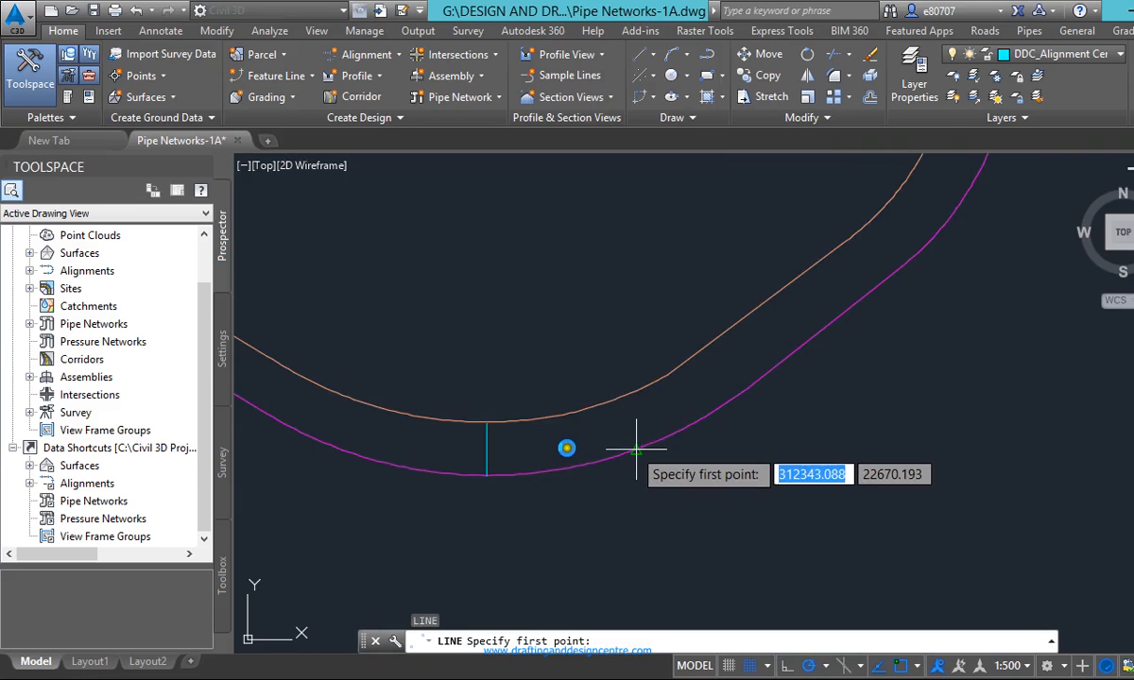
pyautogui.click(636, 453)
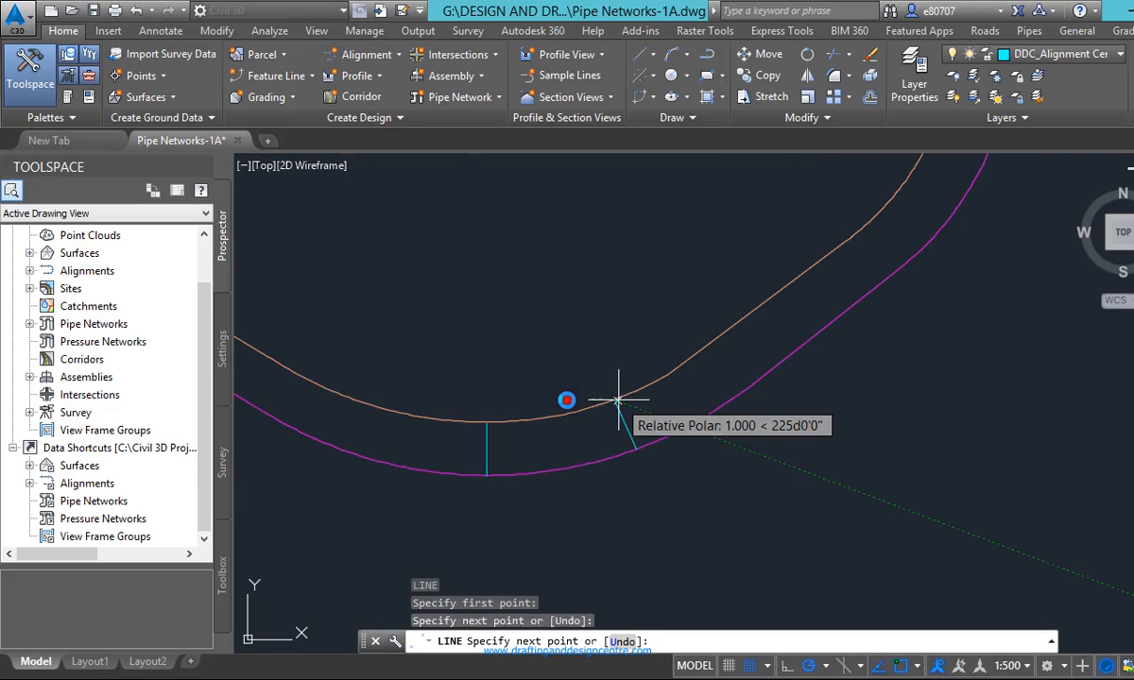
pyautogui.press('Escape')
pyautogui.scroll(-3, 494, 464)
pyautogui.scroll(3, 593, 420)
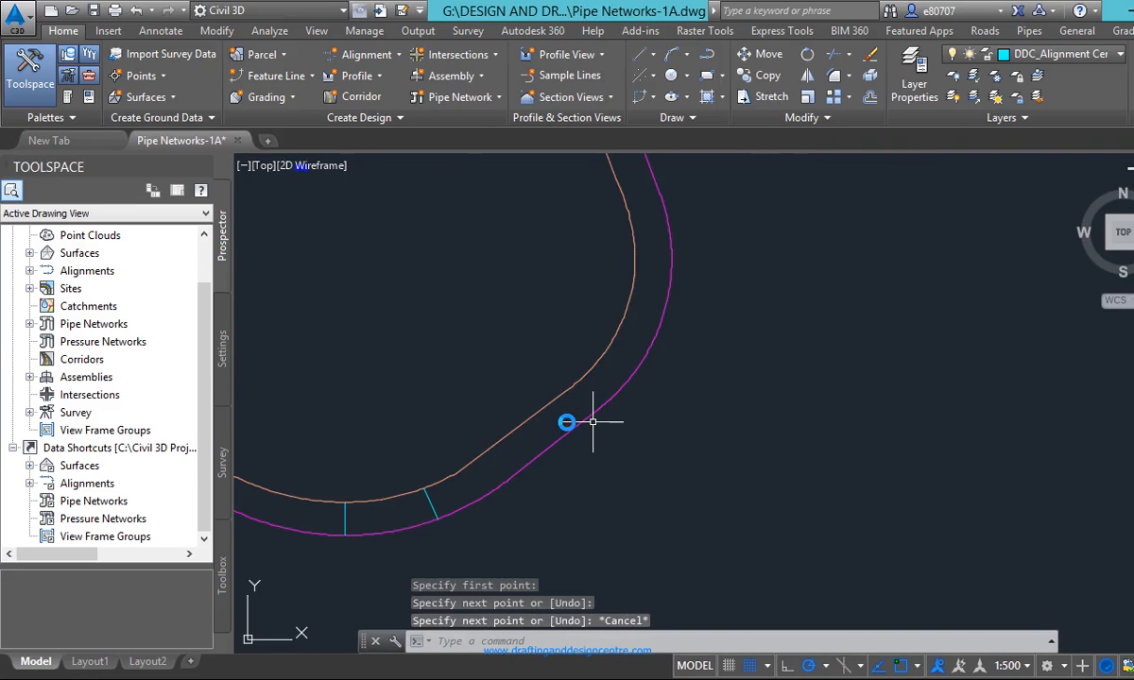
pyautogui.write('l')
pyautogui.press('Return')
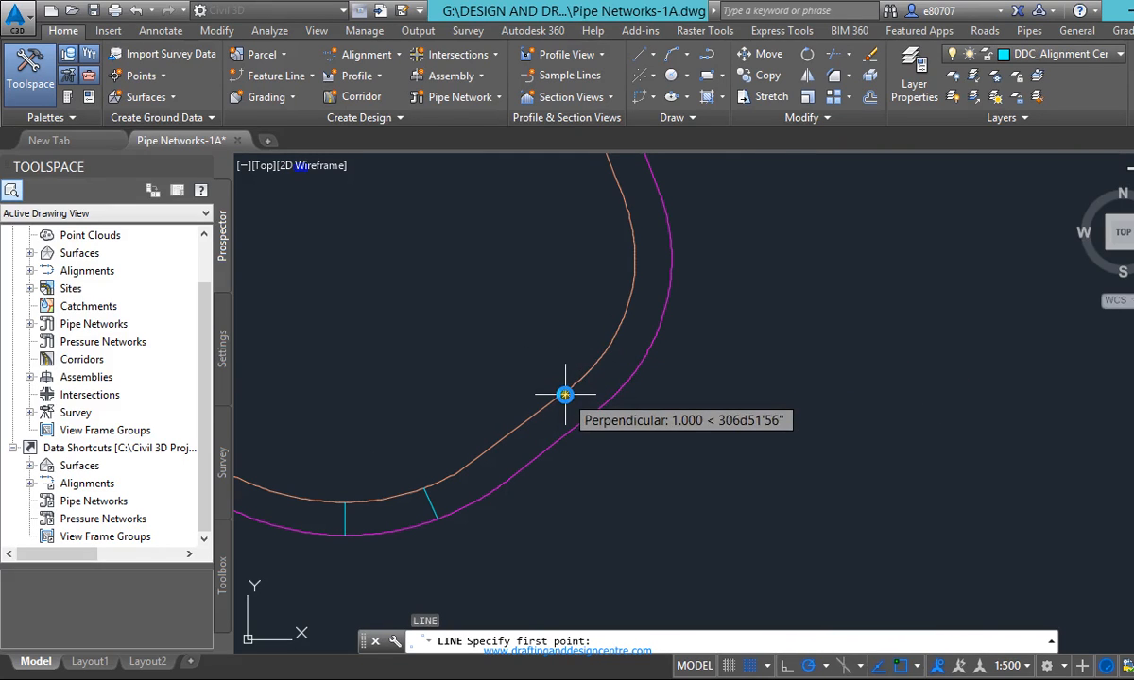
pyautogui.click(564, 391)
pyautogui.press('Escape')
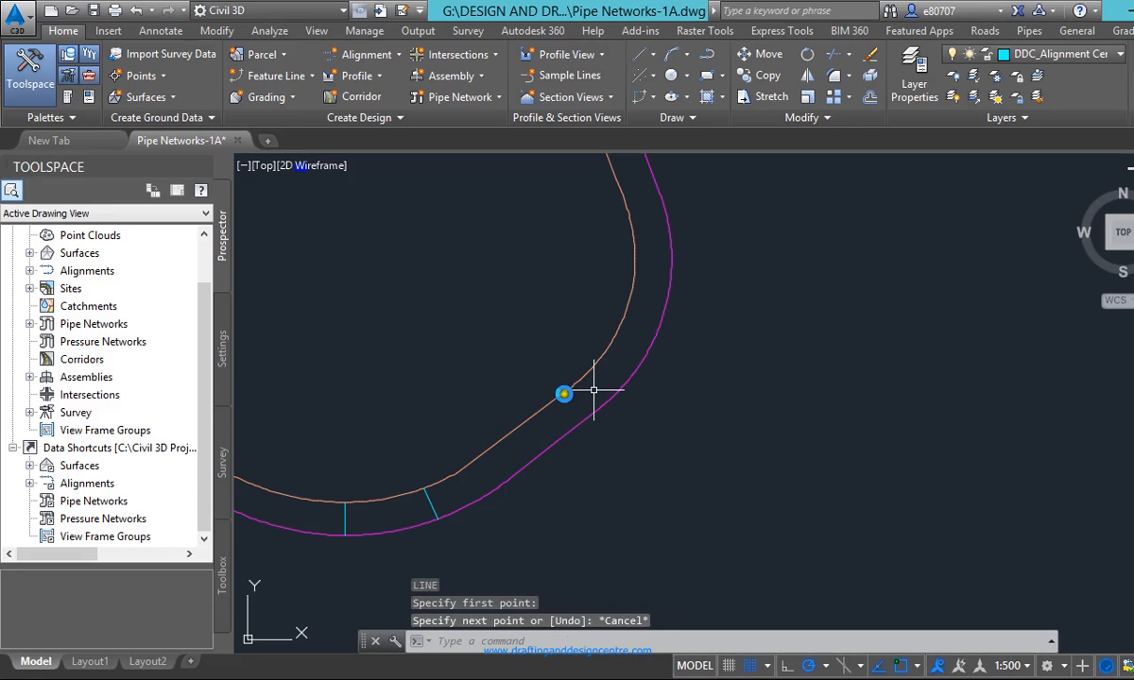
pyautogui.press('Escape')
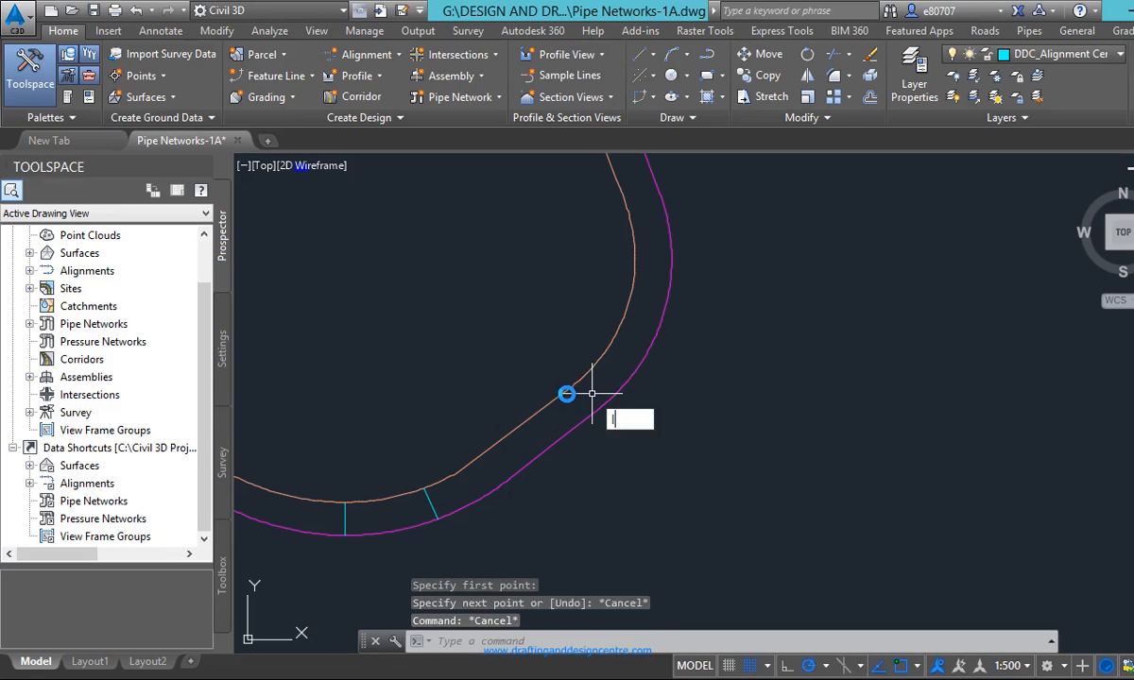
# Draw a cross line about 14 units long at 135 degrees from the outer boundary to the inner loop, where the southeast straight meets the east curve
pyautogui.press('Return')
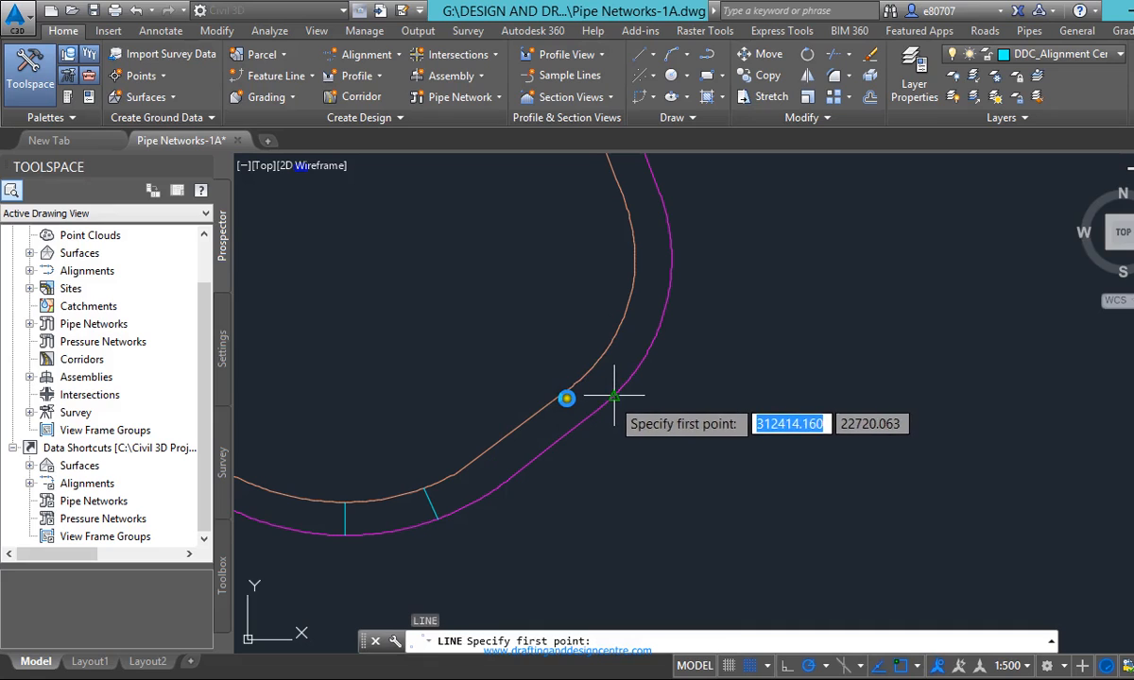
pyautogui.click(614, 397)
pyautogui.scroll(3, 562, 395)
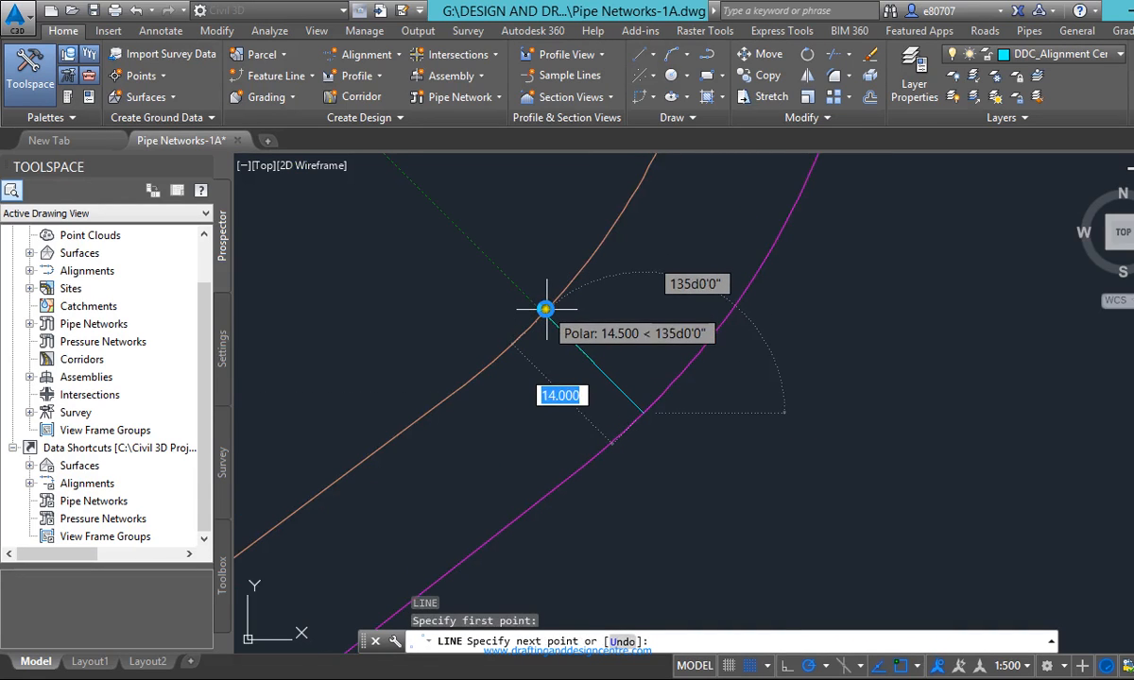
pyautogui.press('Escape')
pyautogui.scroll(-3, 532, 383)
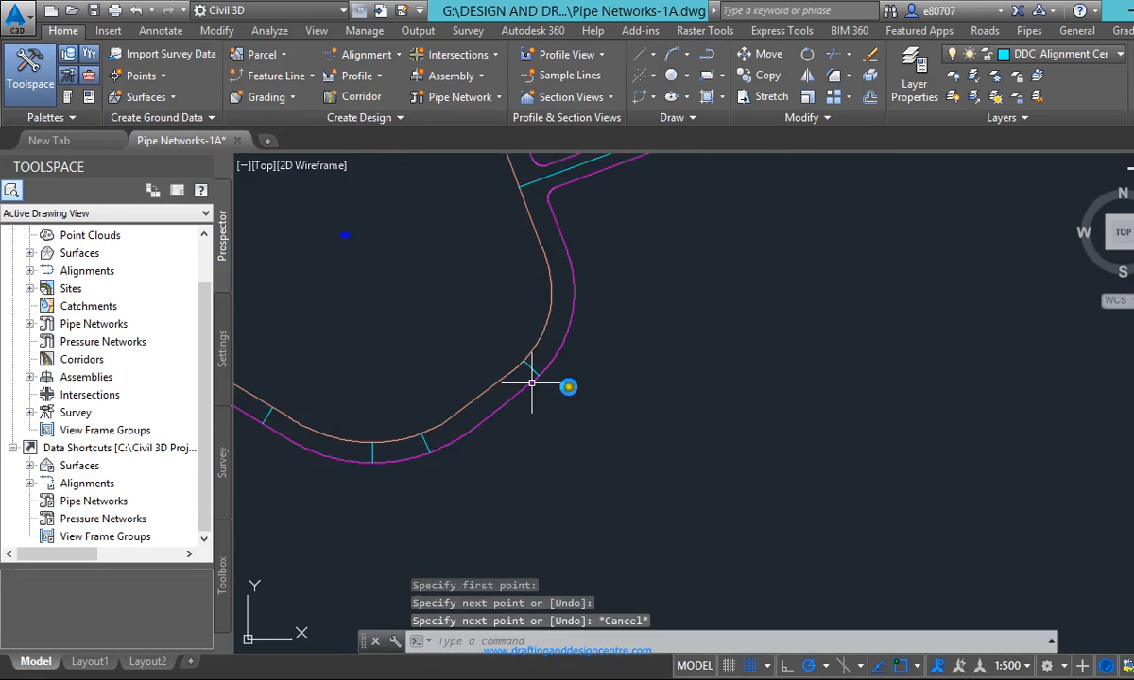
pyautogui.press('Return')
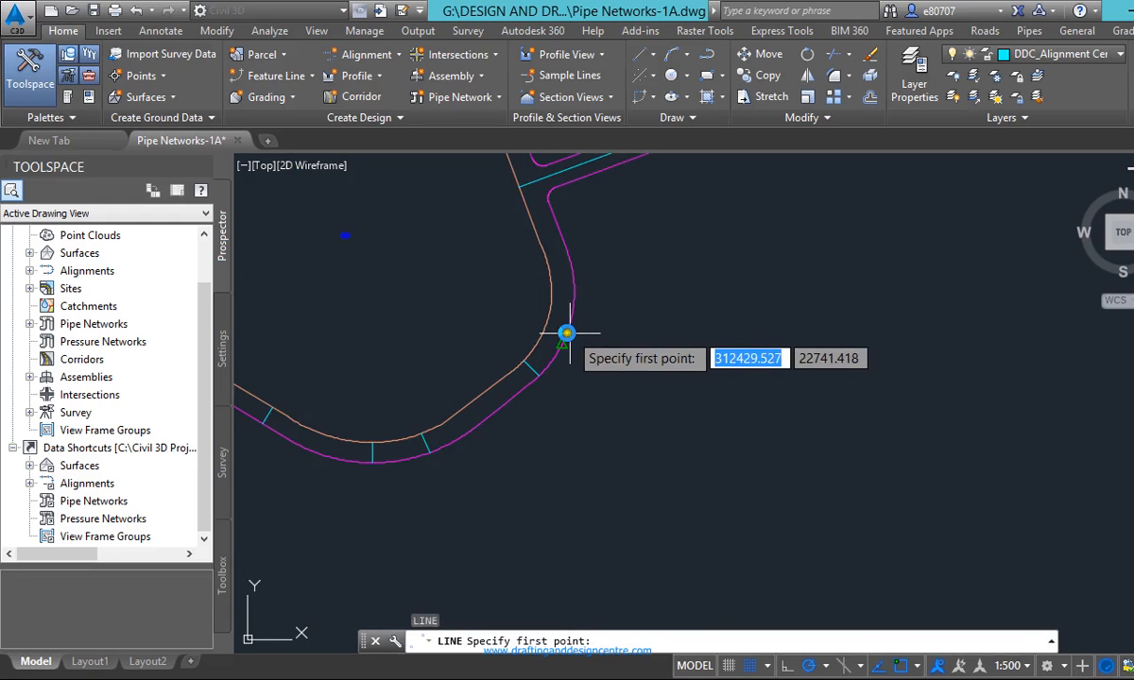
pyautogui.click(562, 346)
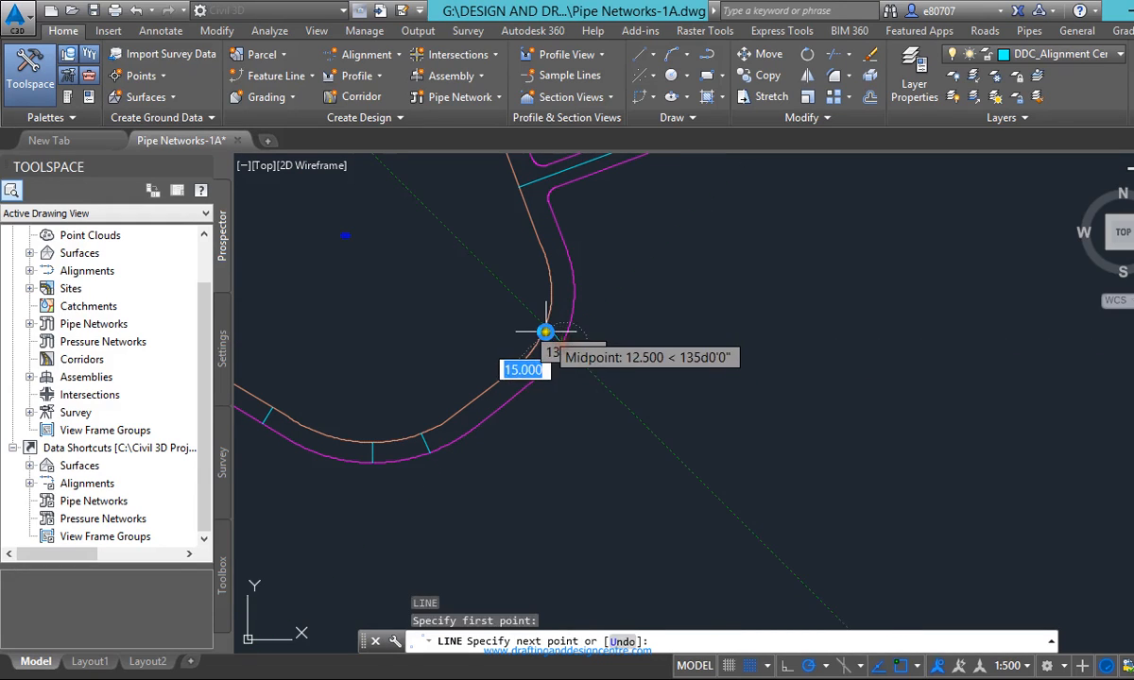
pyautogui.scroll(3, 545, 332)
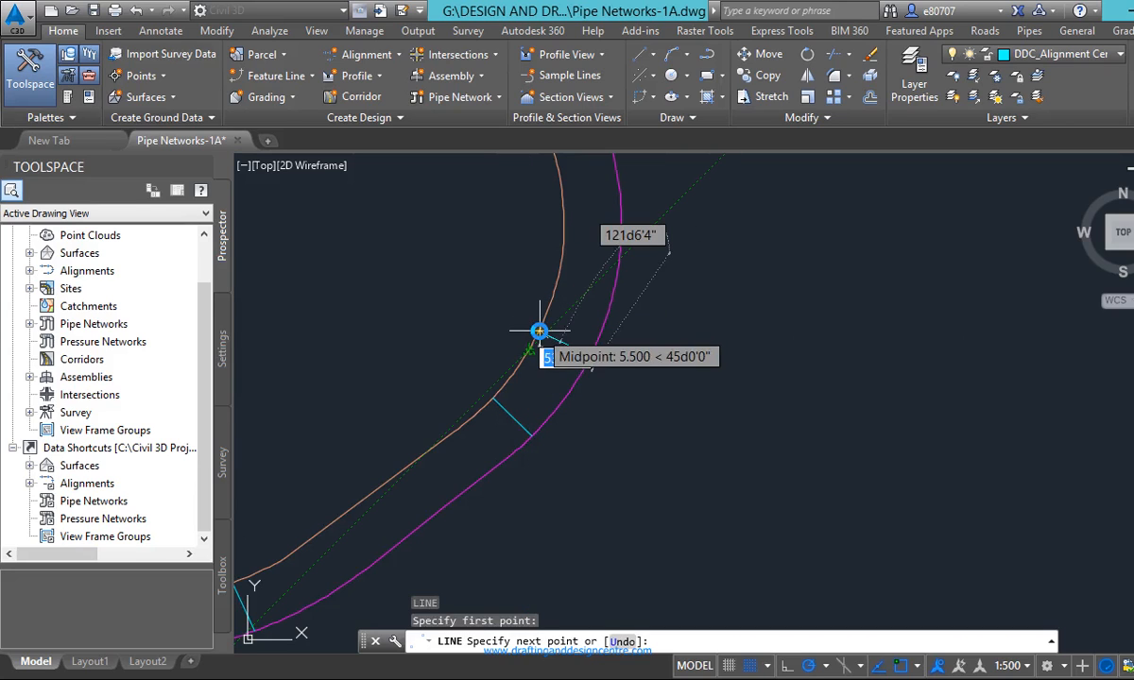
pyautogui.press('Escape')
pyautogui.scroll(-4, 558, 341)
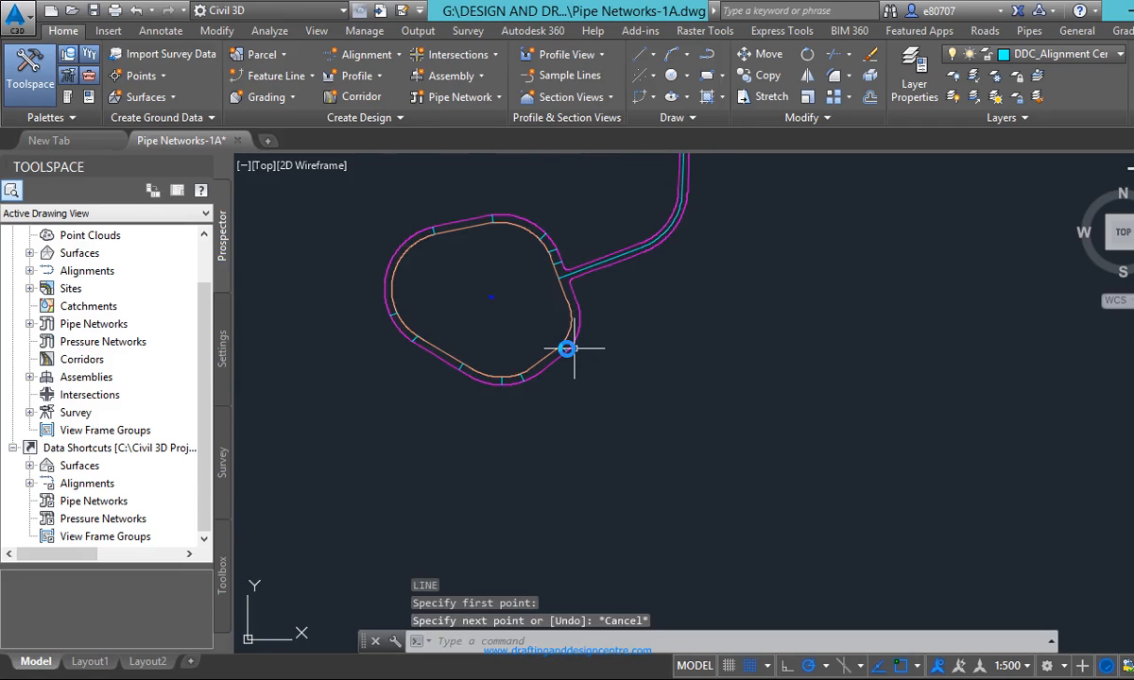
# Draw a horizontal cross line about 13.5 units long from the outer boundary to the inner loop on the east curve
pyautogui.write('l')
pyautogui.press('Return')
pyautogui.scroll(3, 468, 177)
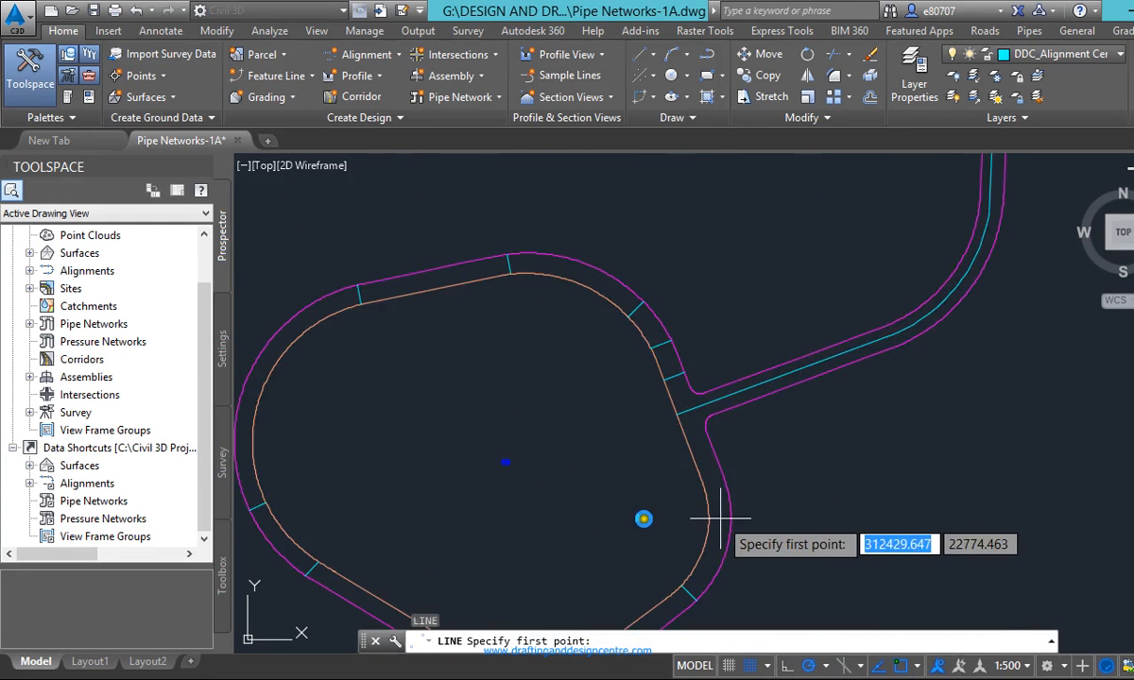
pyautogui.click(750, 517)
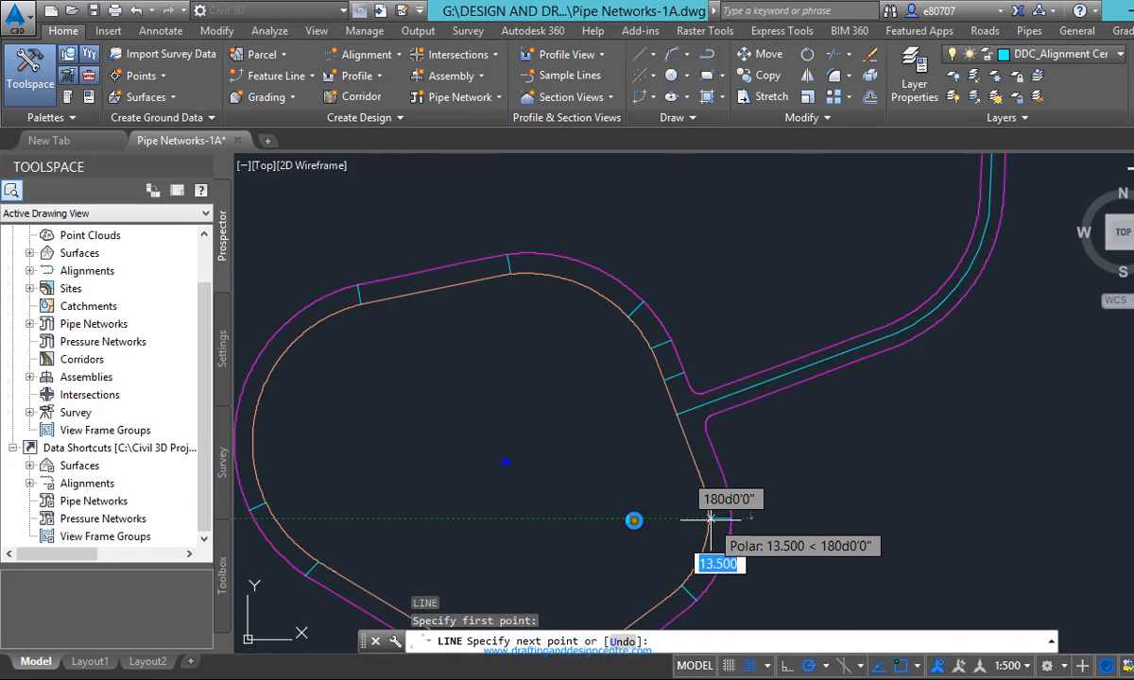
pyautogui.click(707, 517)
pyautogui.press('Escape')
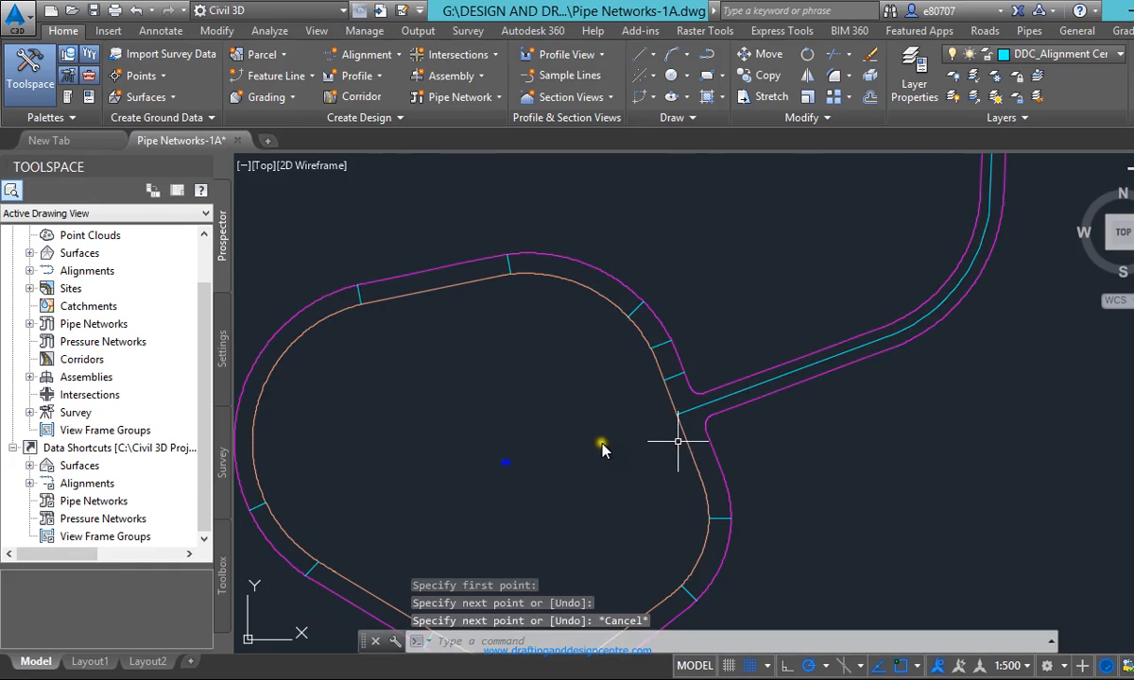
# Delete the horizontal cross line on the east curve
pyautogui.scroll(-4, 597, 441)
pyautogui.scroll(4, 671, 493)
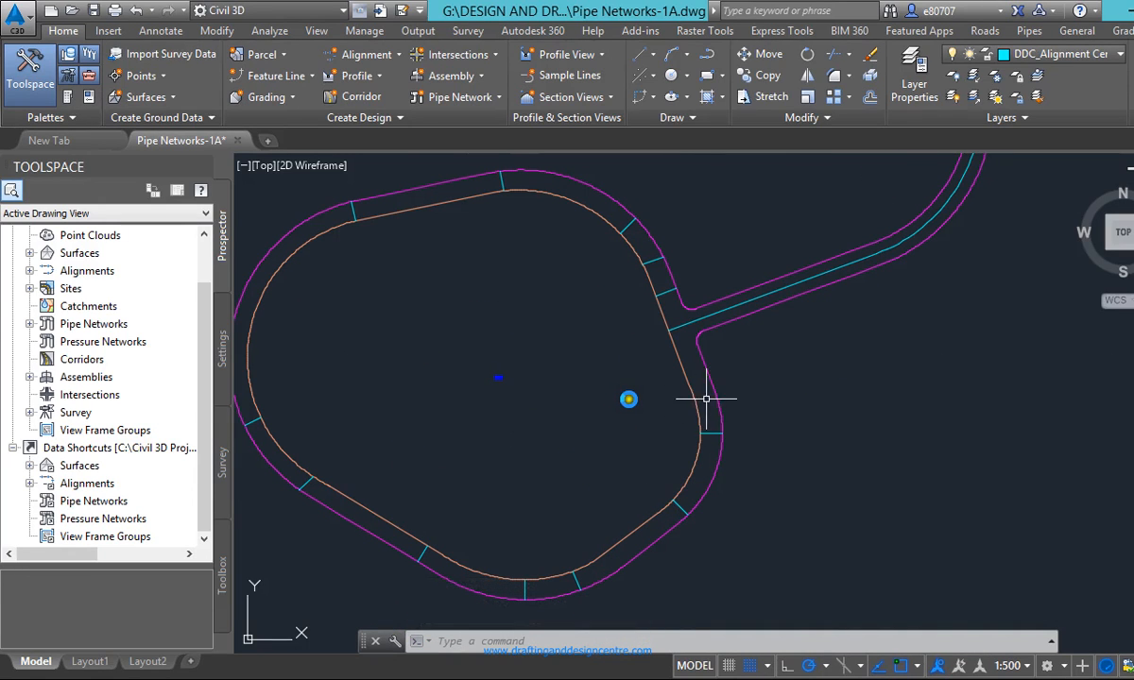
pyautogui.click(721, 432)
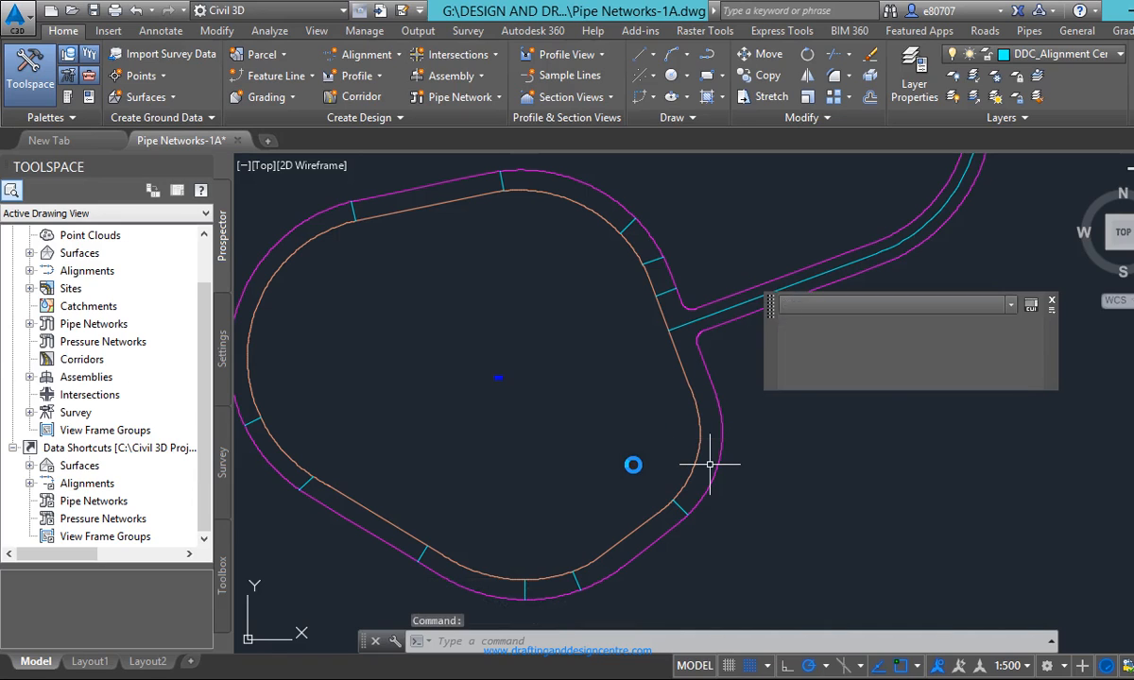
pyautogui.press('Delete')
pyautogui.press('Escape')
# Draw a cross line from the inner loop to the outer boundary at the north end of the east curve, below the access road junction
pyautogui.click(703, 441)
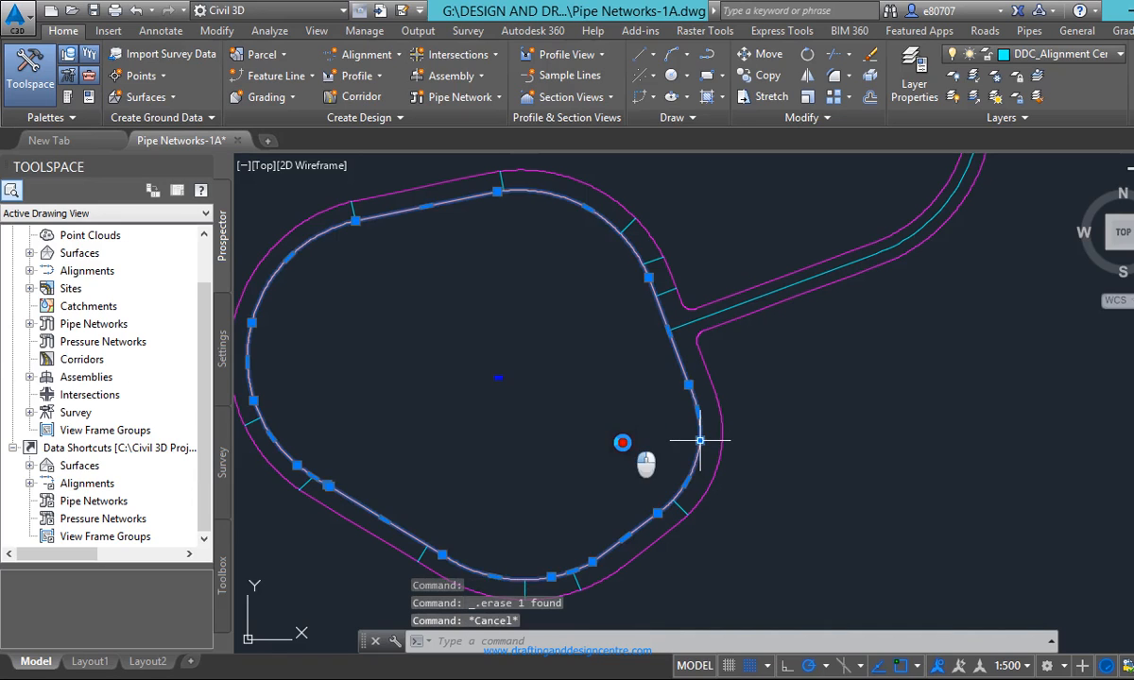
pyautogui.press('Escape')
pyautogui.click(689, 462)
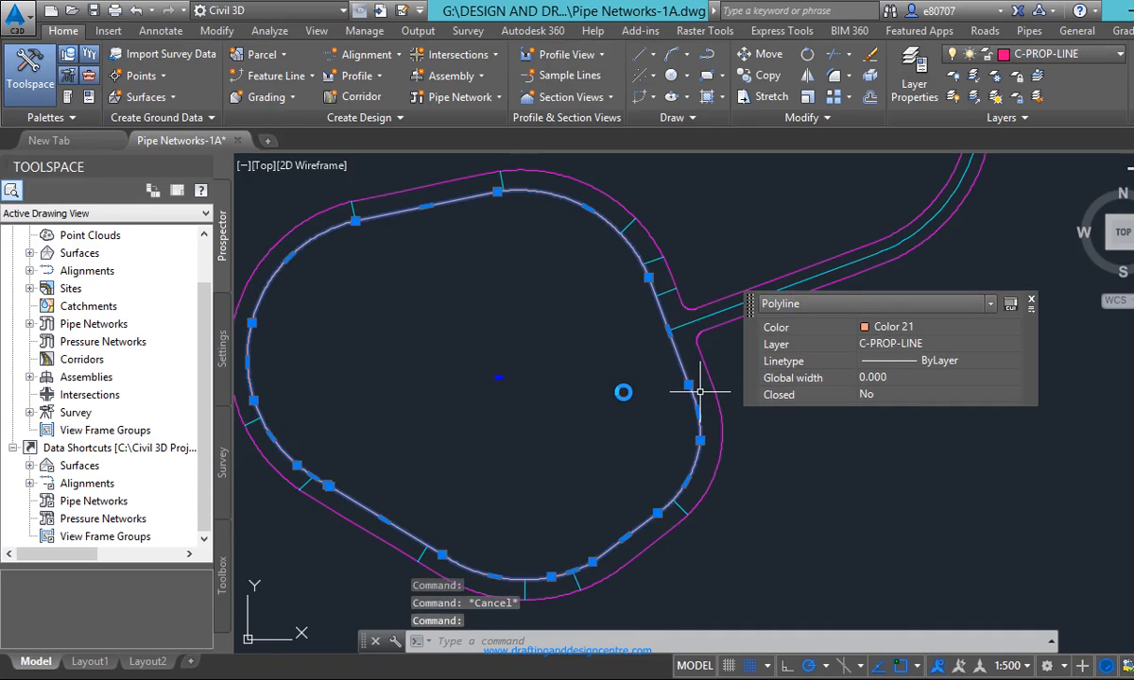
pyautogui.write('l')
pyautogui.press('Return')
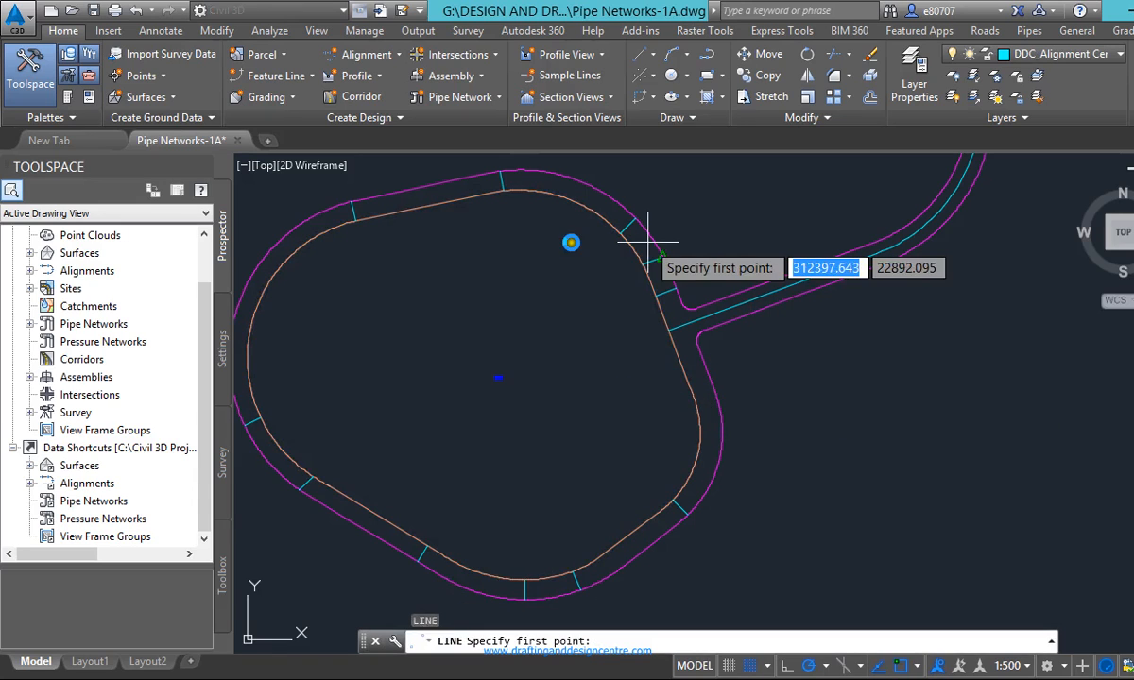
pyautogui.click(699, 407)
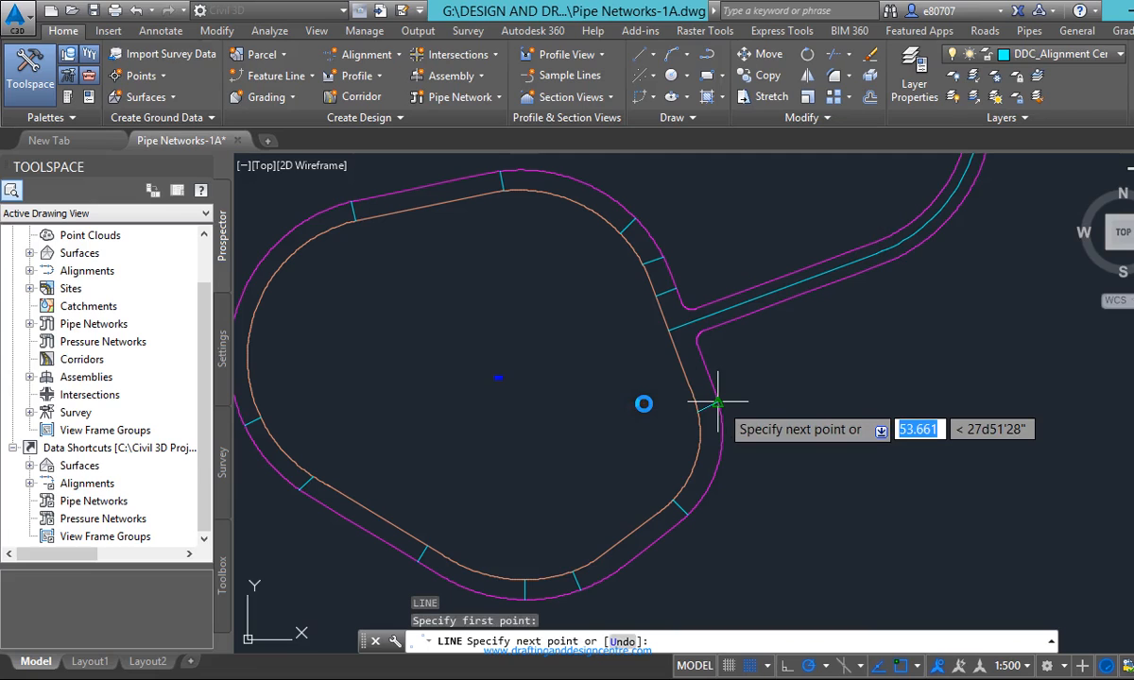
pyautogui.press('Escape')
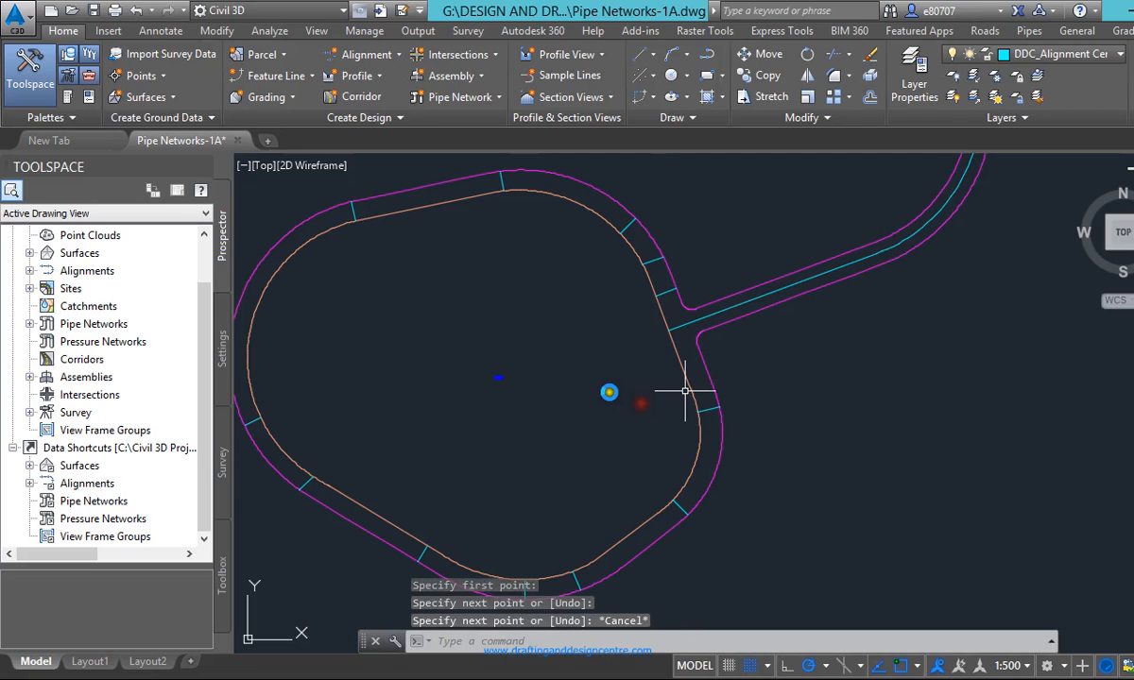
pyautogui.press('Return')
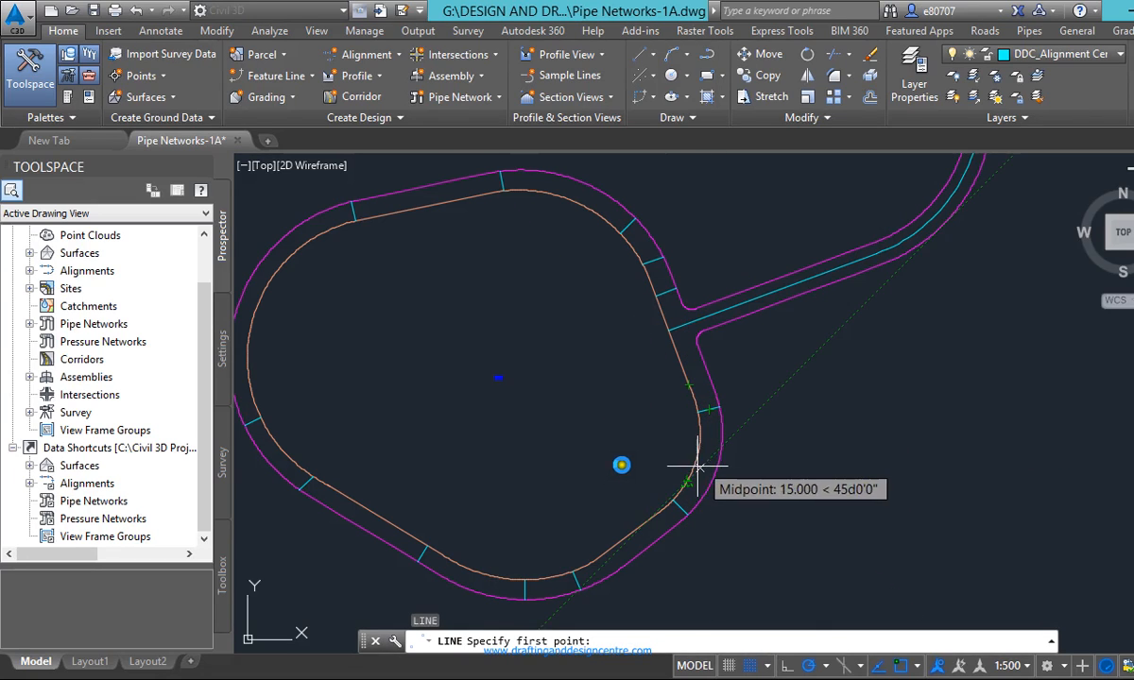
pyautogui.press('Escape')
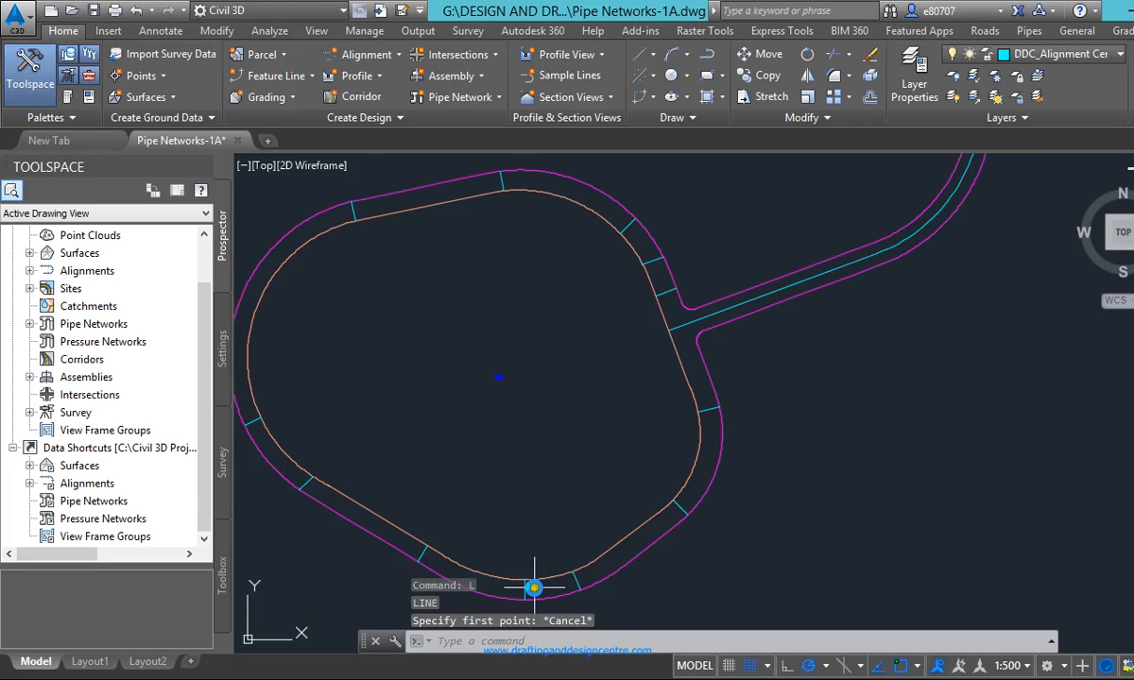
pyautogui.scroll(2, 534, 588)
pyautogui.scroll(-3, 590, 537)
pyautogui.scroll(2, 514, 346)
pyautogui.scroll(-2, 492, 337)
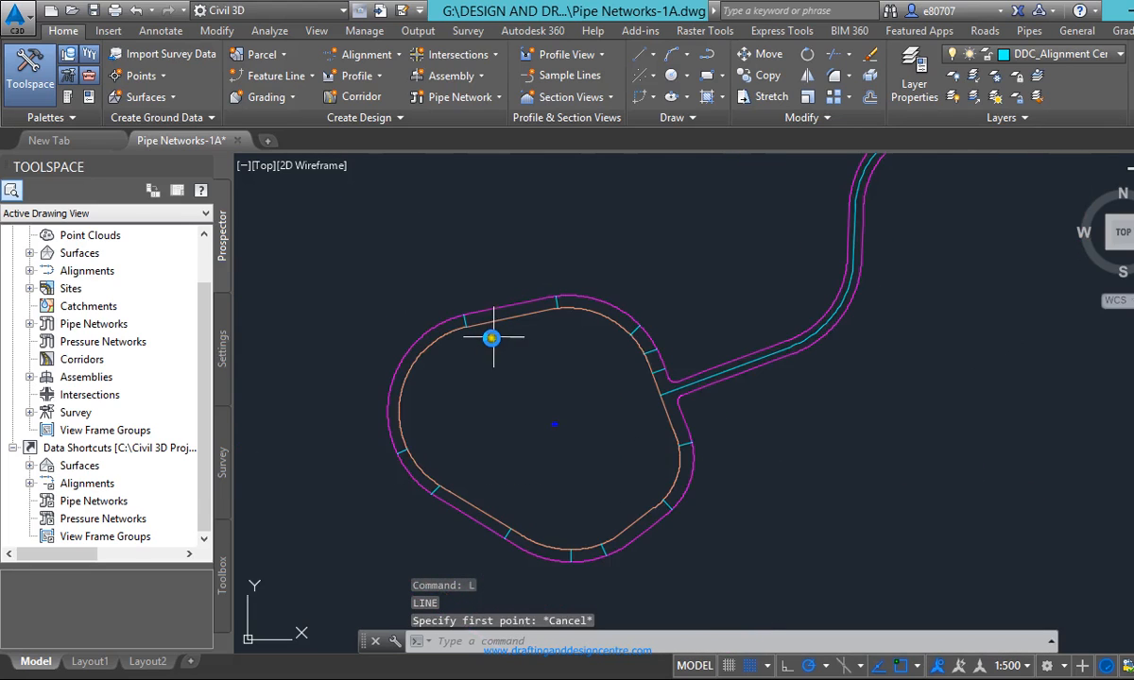
pyautogui.scroll(3, 641, 243)
pyautogui.scroll(-3, 659, 451)
pyautogui.scroll(3, 640, 245)
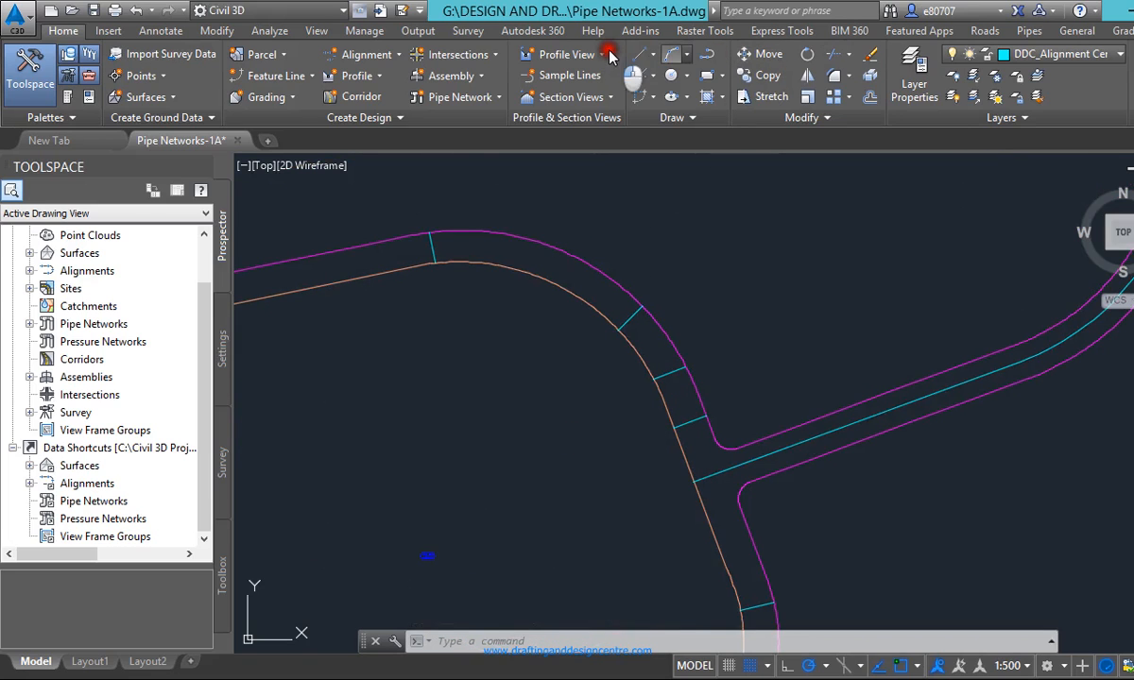
# Try to draw a three-point arc from the midpoint of the northeast cross line through the midpoint of the cross line at the north curve's start
pyautogui.click(687, 54)
pyautogui.click(699, 83)
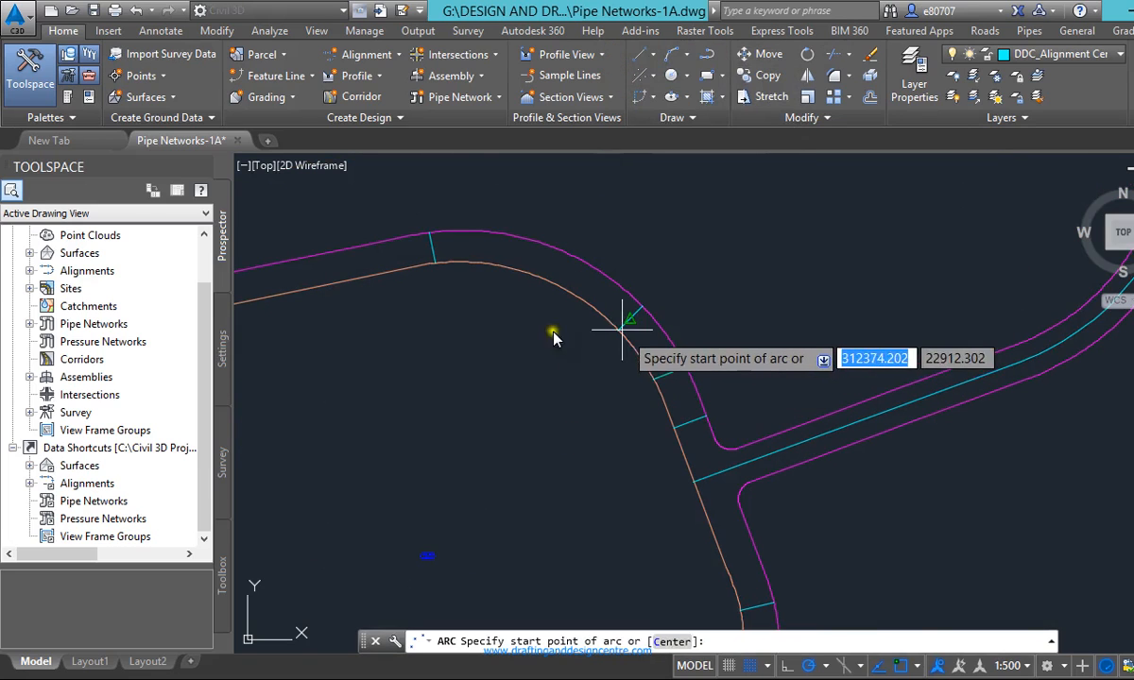
pyautogui.scroll(3, 567, 328)
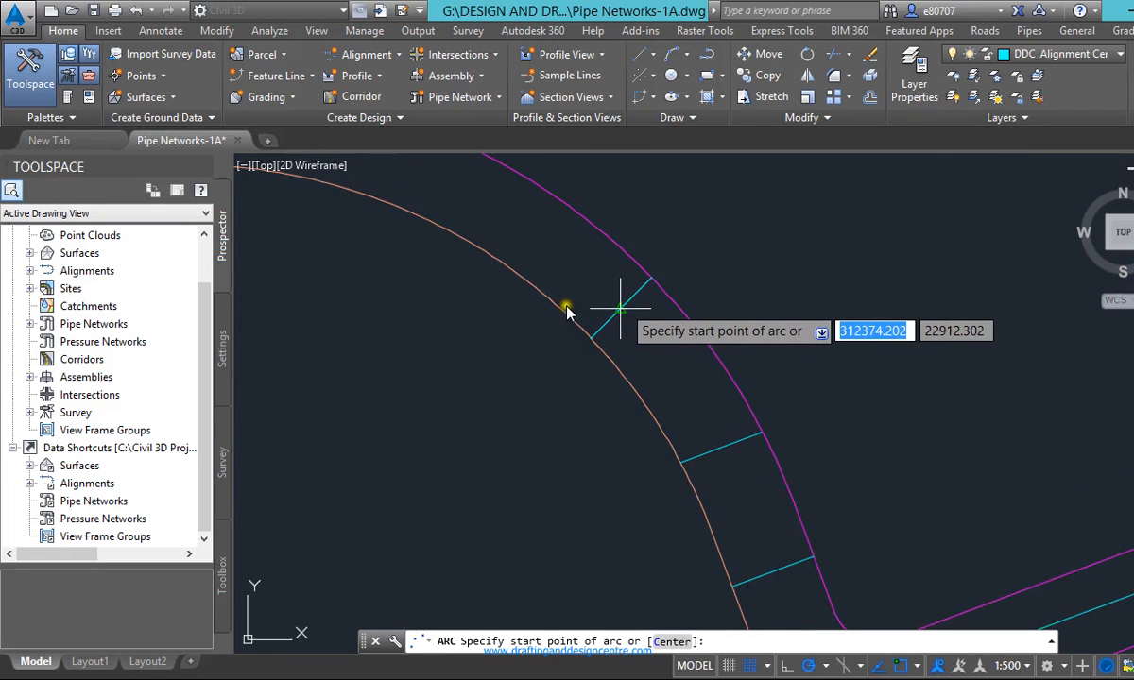
pyautogui.click(580, 334)
pyautogui.scroll(-2, 581, 339)
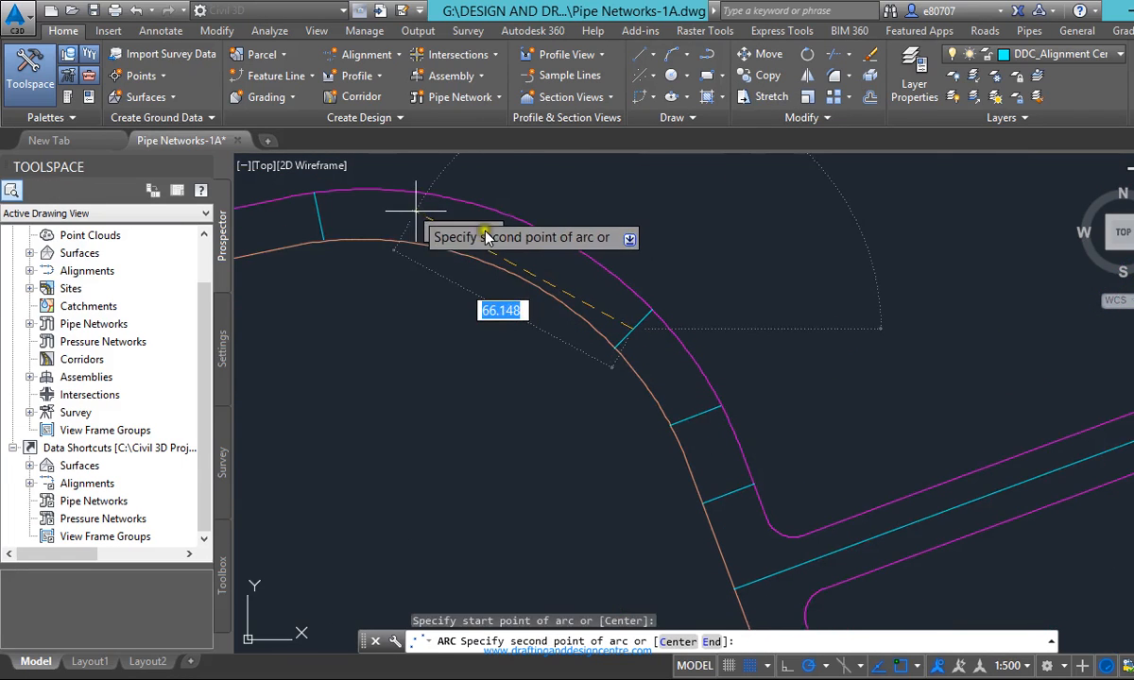
pyautogui.click(311, 219)
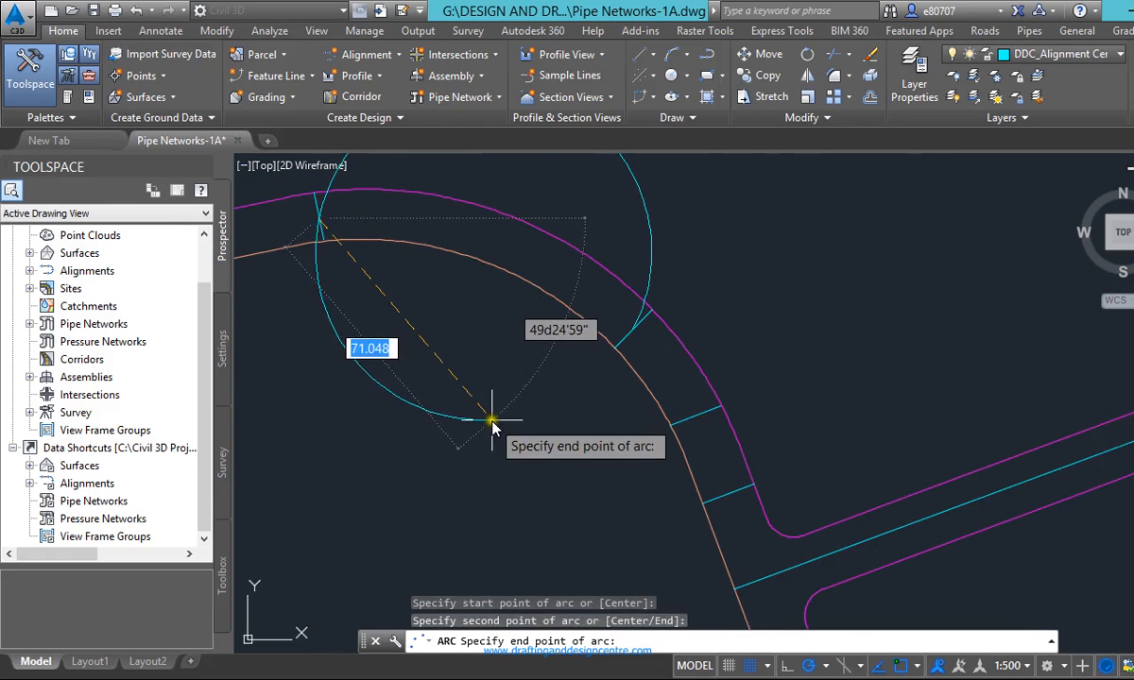
pyautogui.scroll(-2, 570, 430)
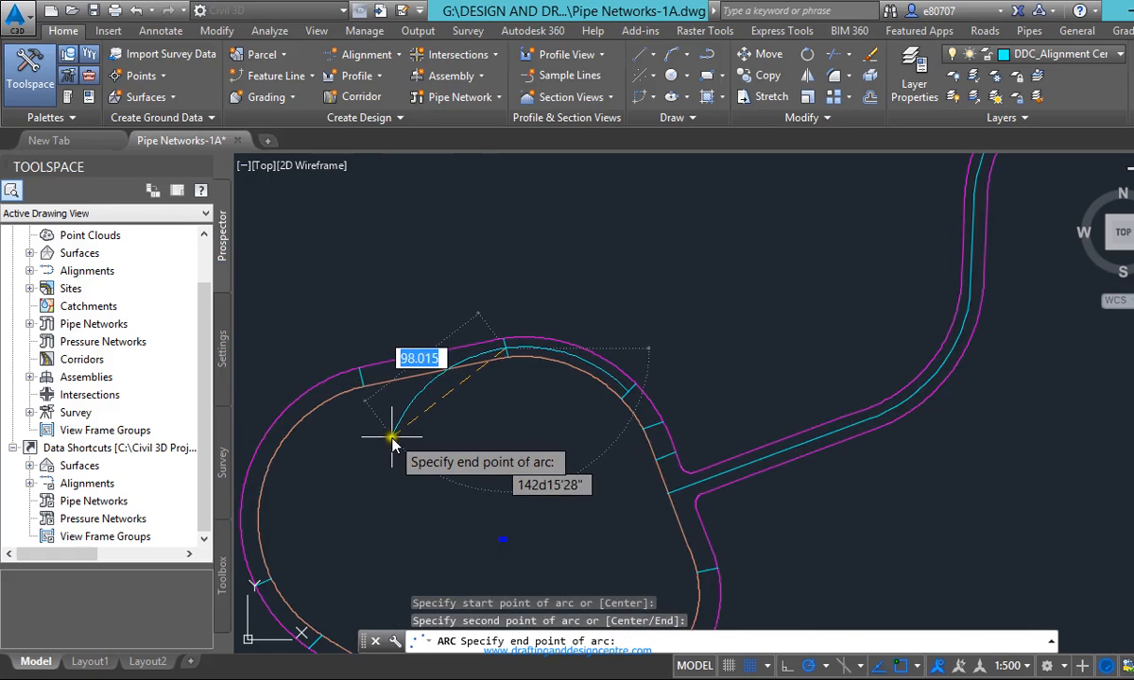
pyautogui.press('Escape')
pyautogui.scroll(4, 567, 312)
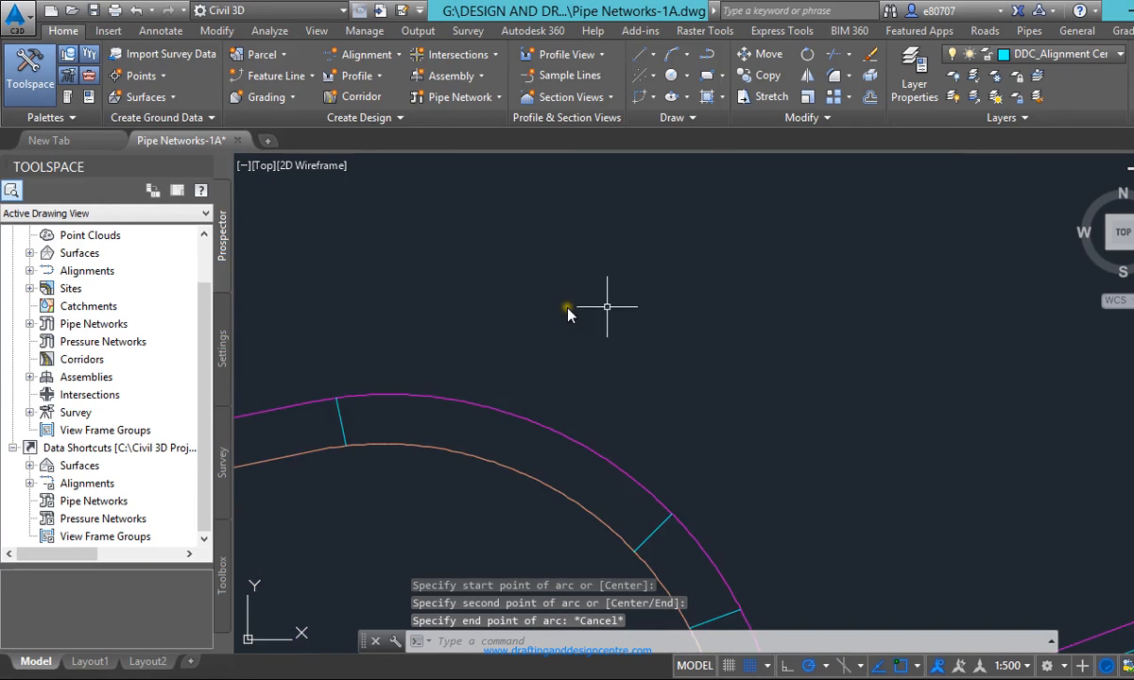
pyautogui.write('l')
pyautogui.press('Return')
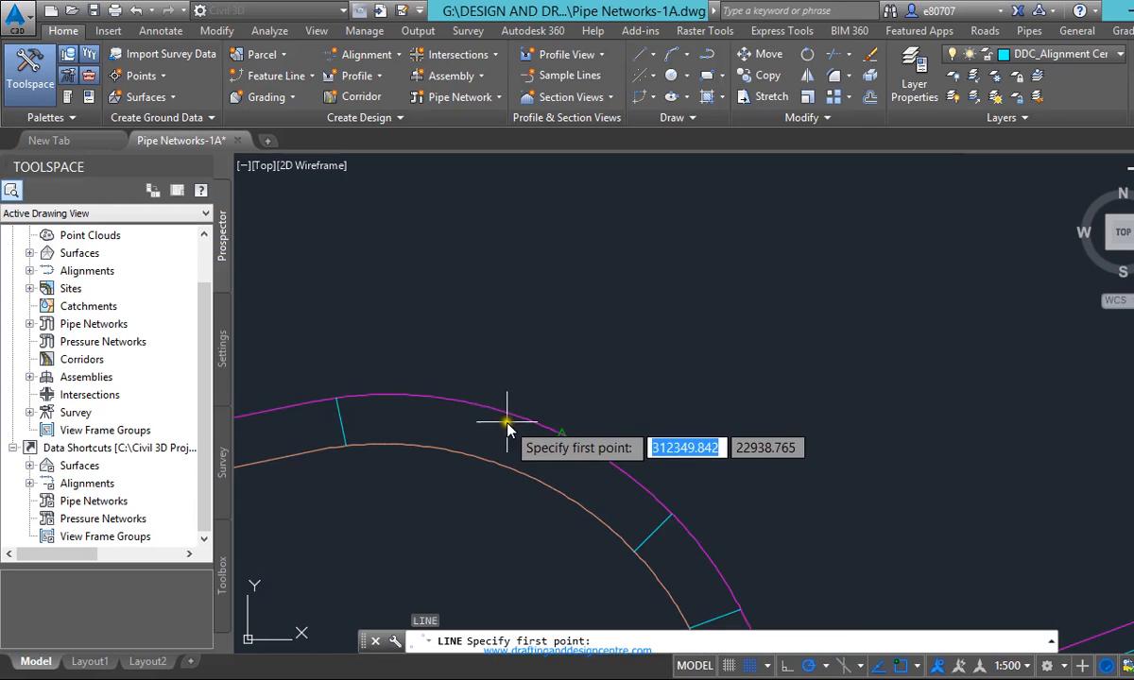
pyautogui.press('Escape')
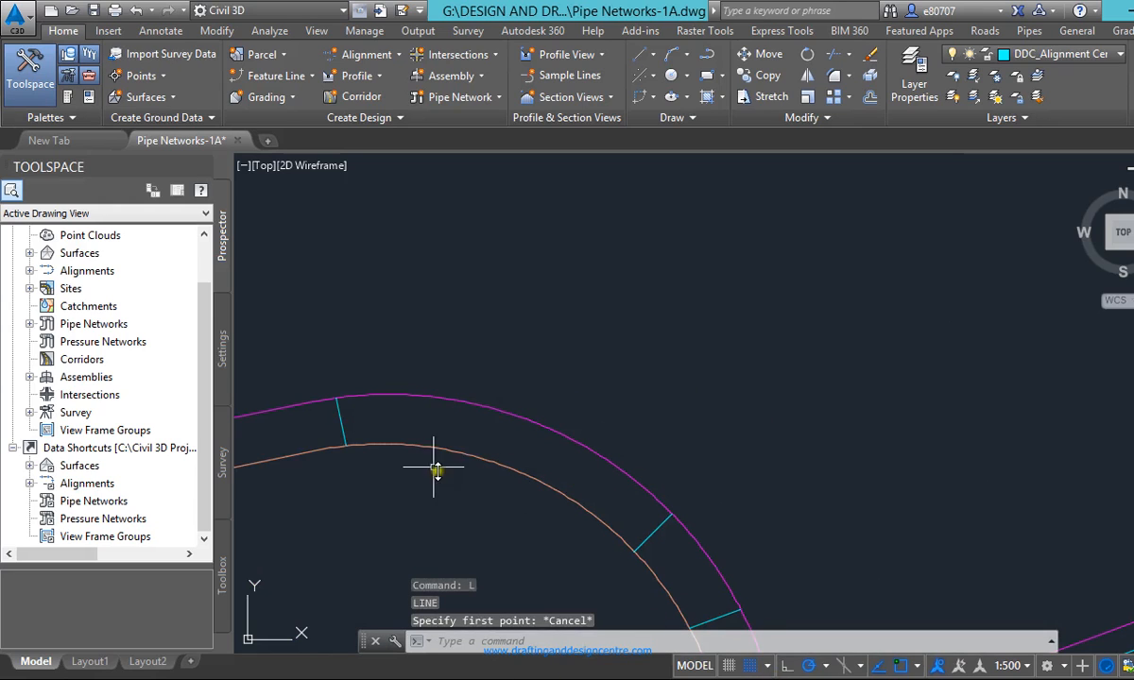
pyautogui.write('l')
pyautogui.press('Return')
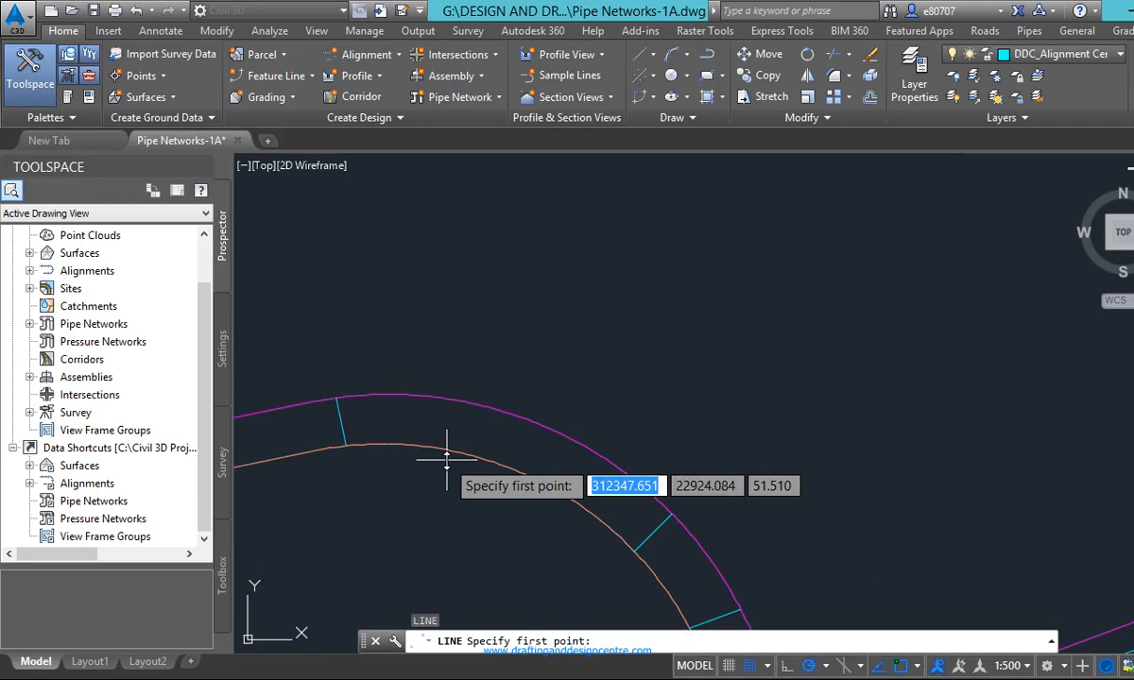
pyautogui.press('Escape')
pyautogui.scroll(-2, 633, 463)
pyautogui.scroll(-1, 633, 463)
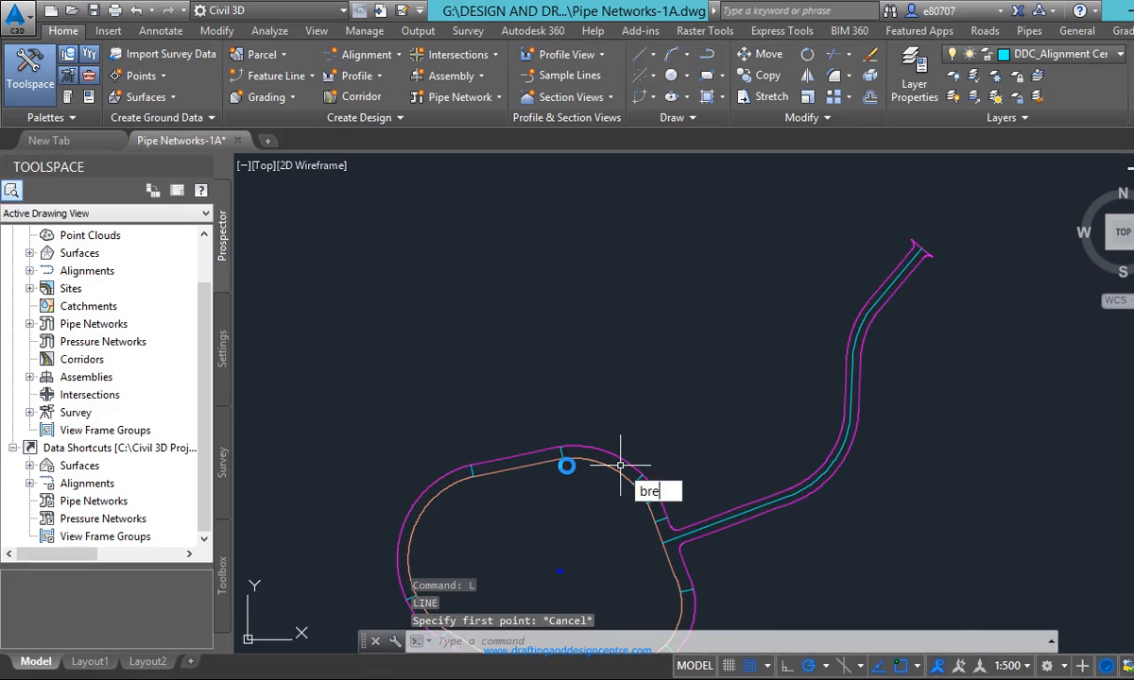
pyautogui.press('Escape')
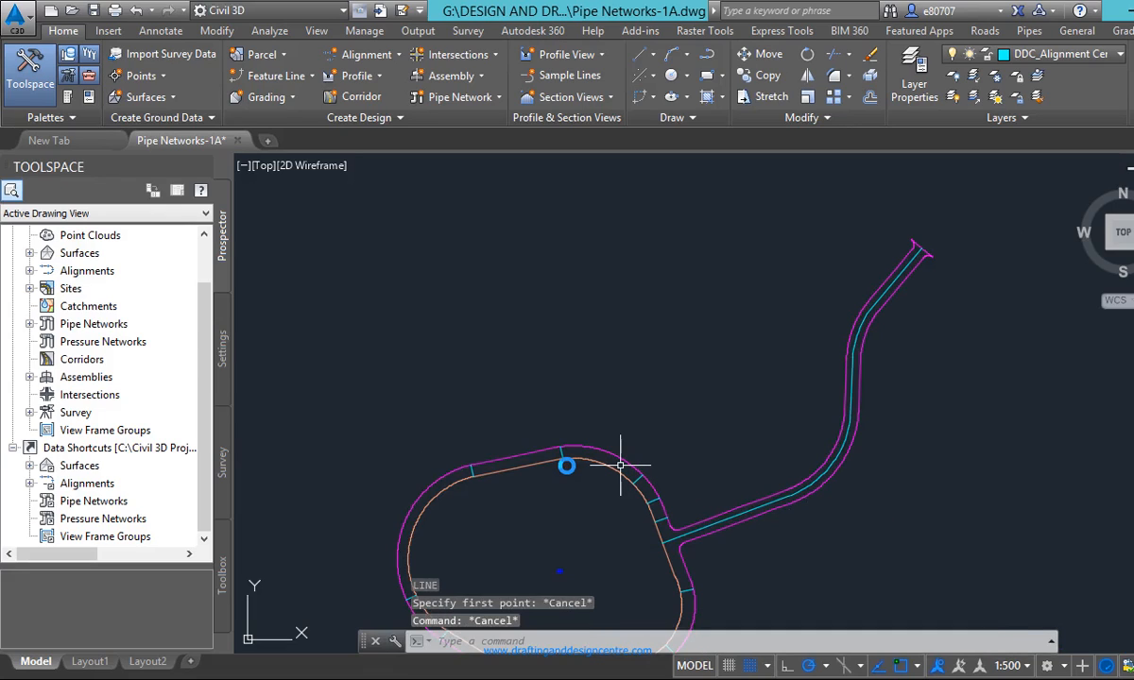
pyautogui.press('Escape')
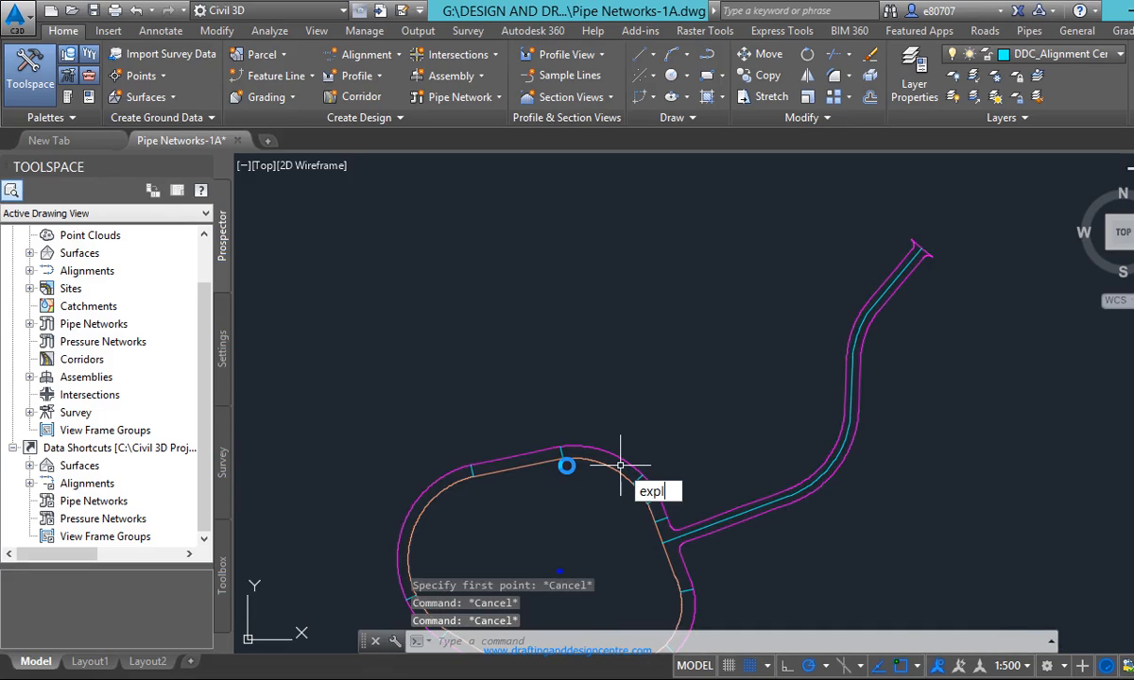
# Explode the inner loop of the road into separate segments and select its northeast curve to check the resulting arc
pyautogui.write('explod')
pyautogui.press('Return')
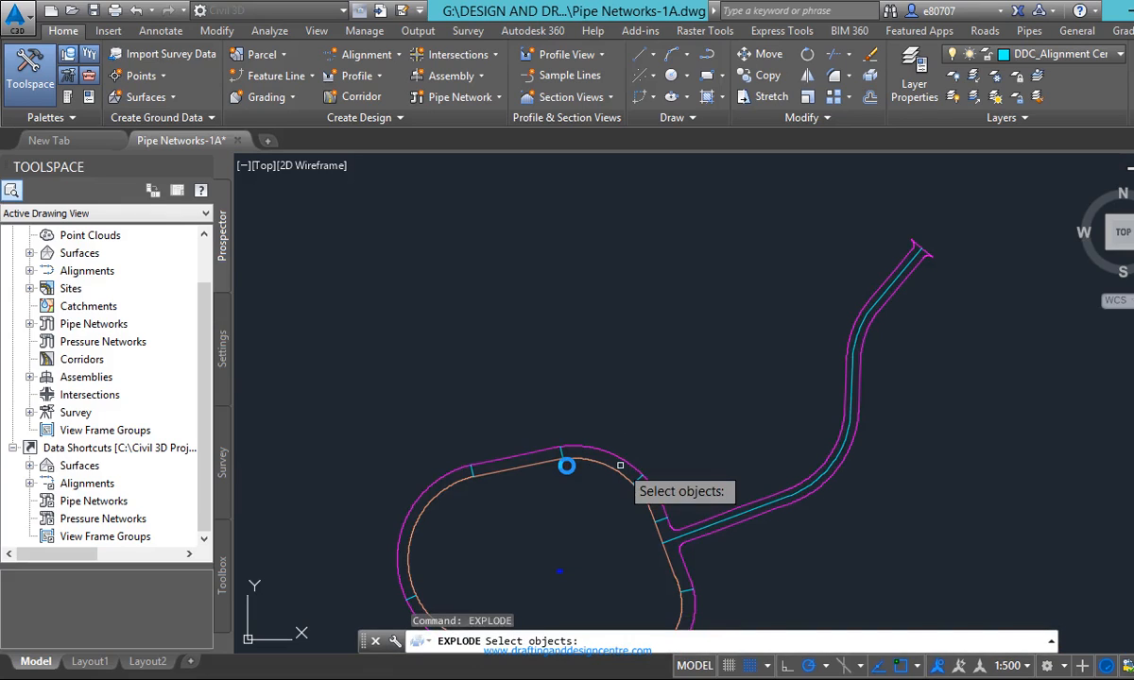
pyautogui.click(609, 469)
pyautogui.press('Return')
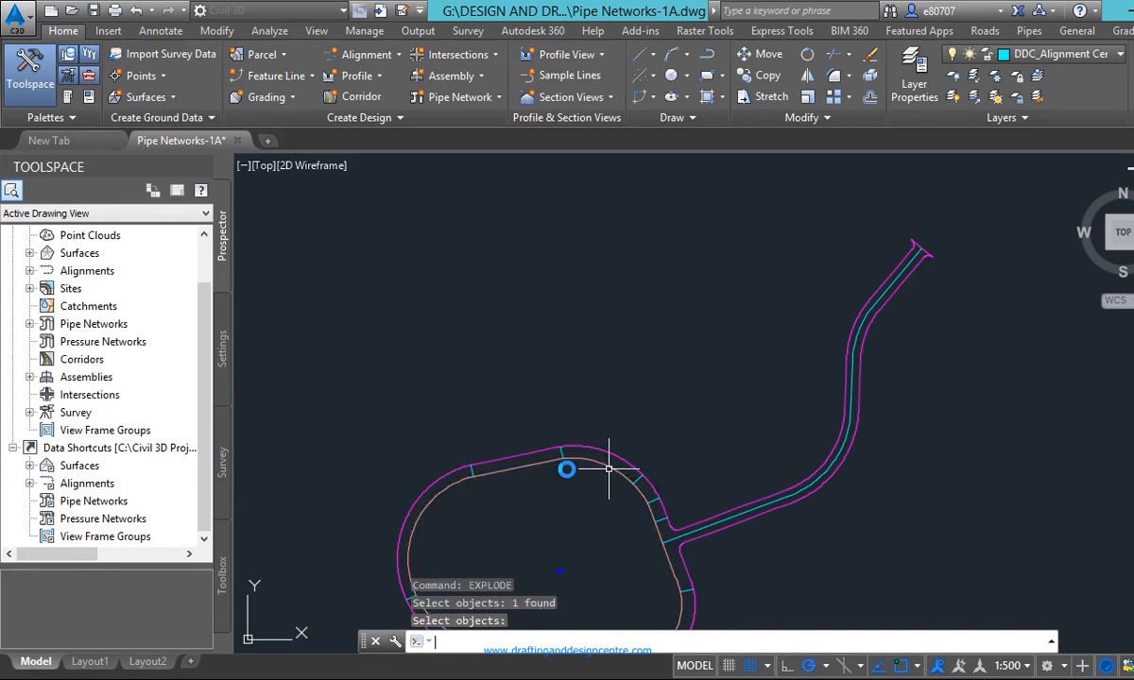
pyautogui.click(612, 469)
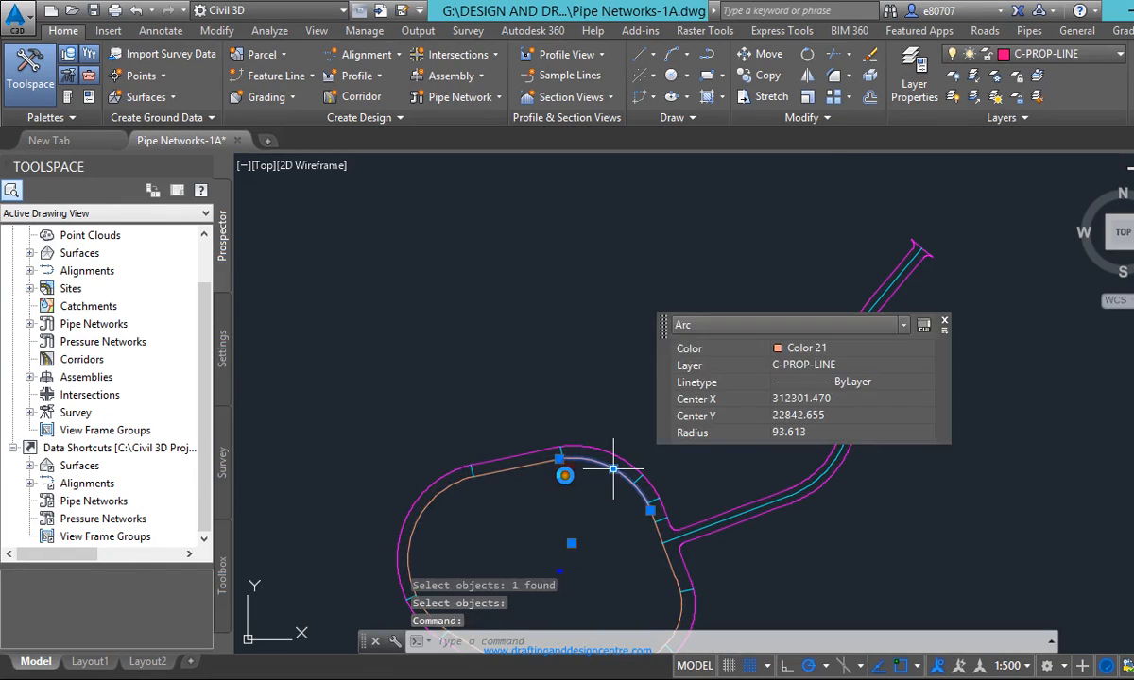
pyautogui.scroll(4, 601, 493)
pyautogui.press('Escape')
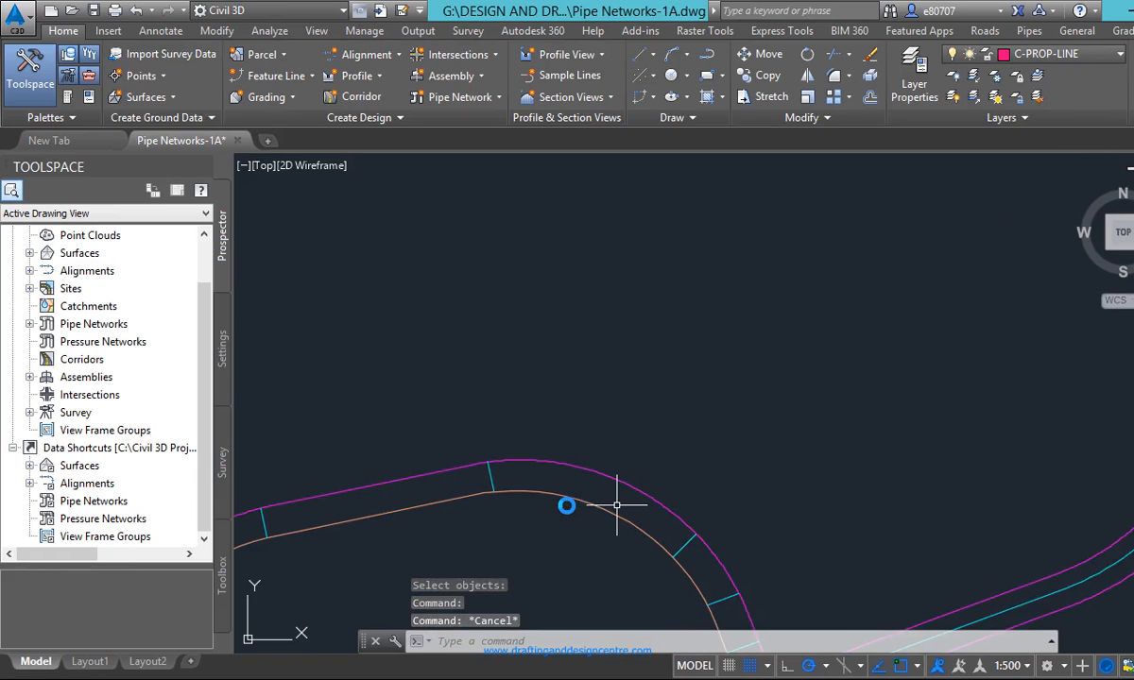
# Draw a cross line from the midpoint of the inner loop's northeast arc to the outer boundary
pyautogui.write('l')
pyautogui.press('Return')
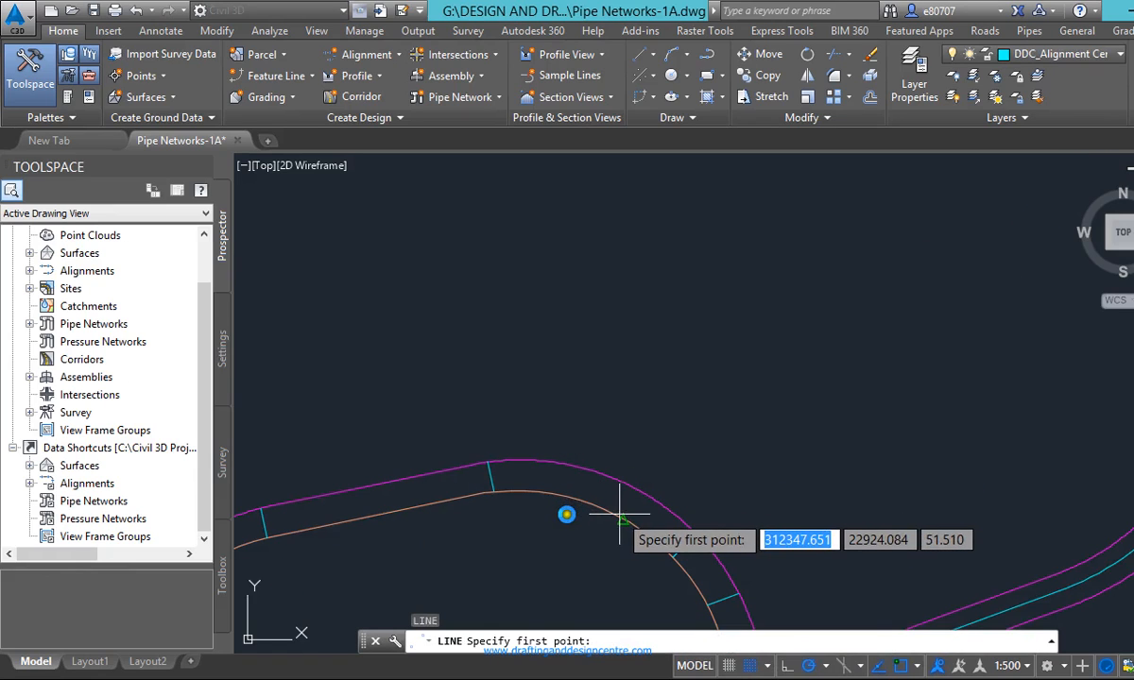
pyautogui.click(622, 519)
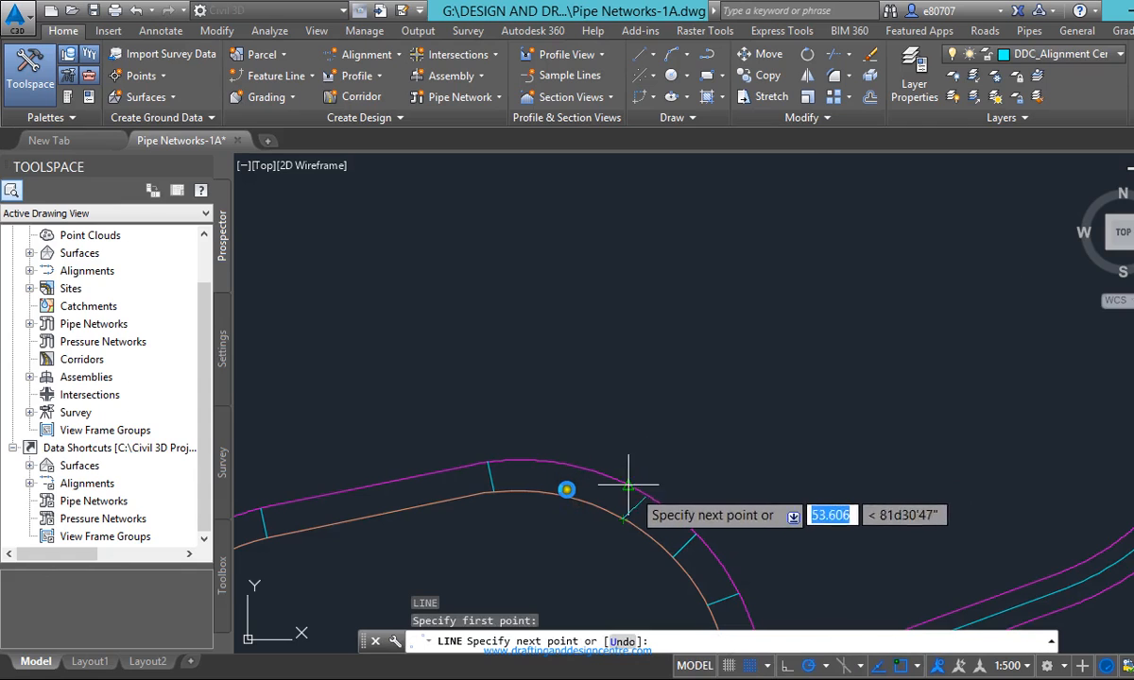
pyautogui.scroll(3, 638, 490)
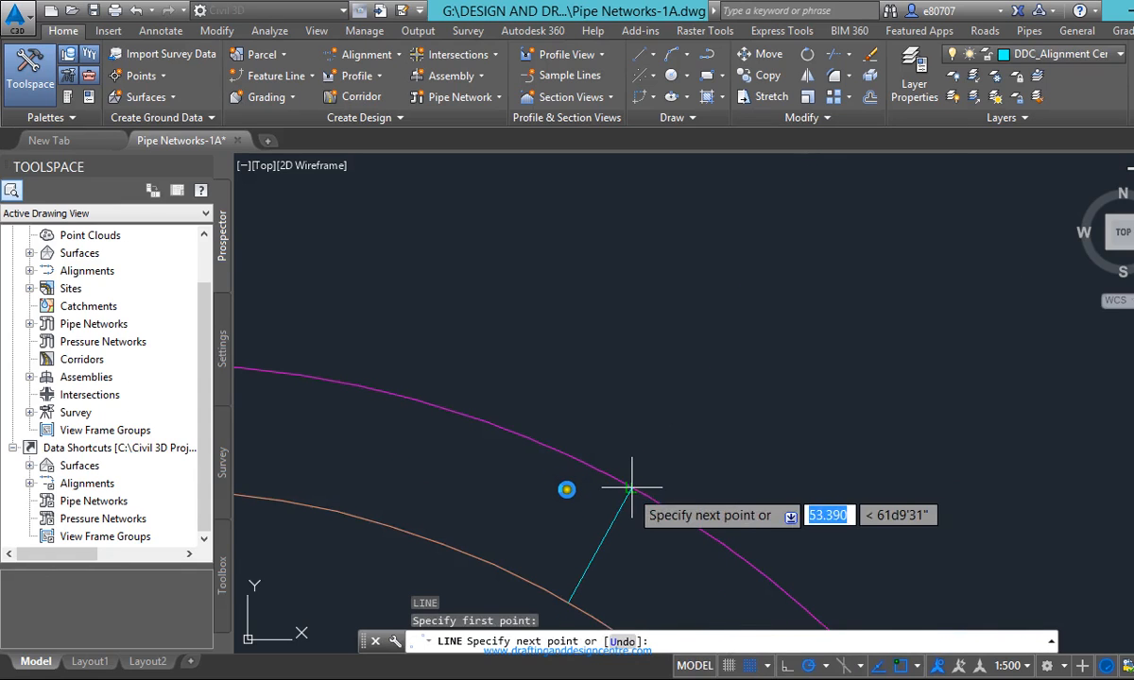
pyautogui.click(632, 490)
pyautogui.press('Escape')
pyautogui.scroll(-5, 613, 395)
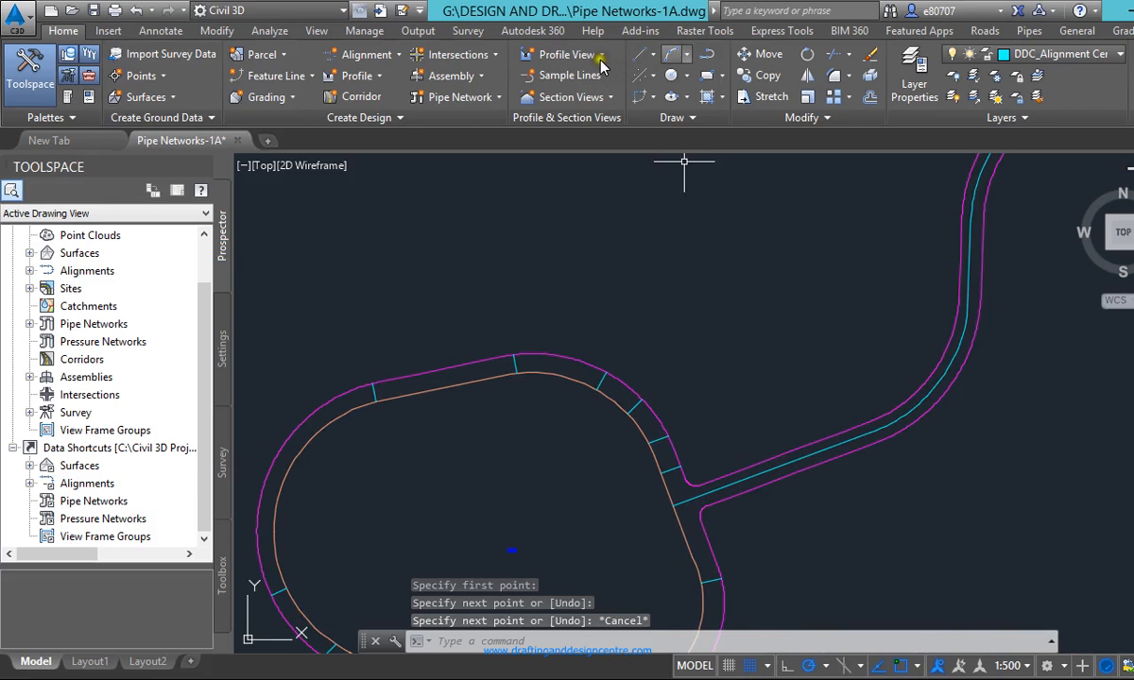
# Draw a three-point centerline arc through the midpoints of the three consecutive cross lines on the northeast curve, ending at the newest one
pyautogui.click(672, 55)
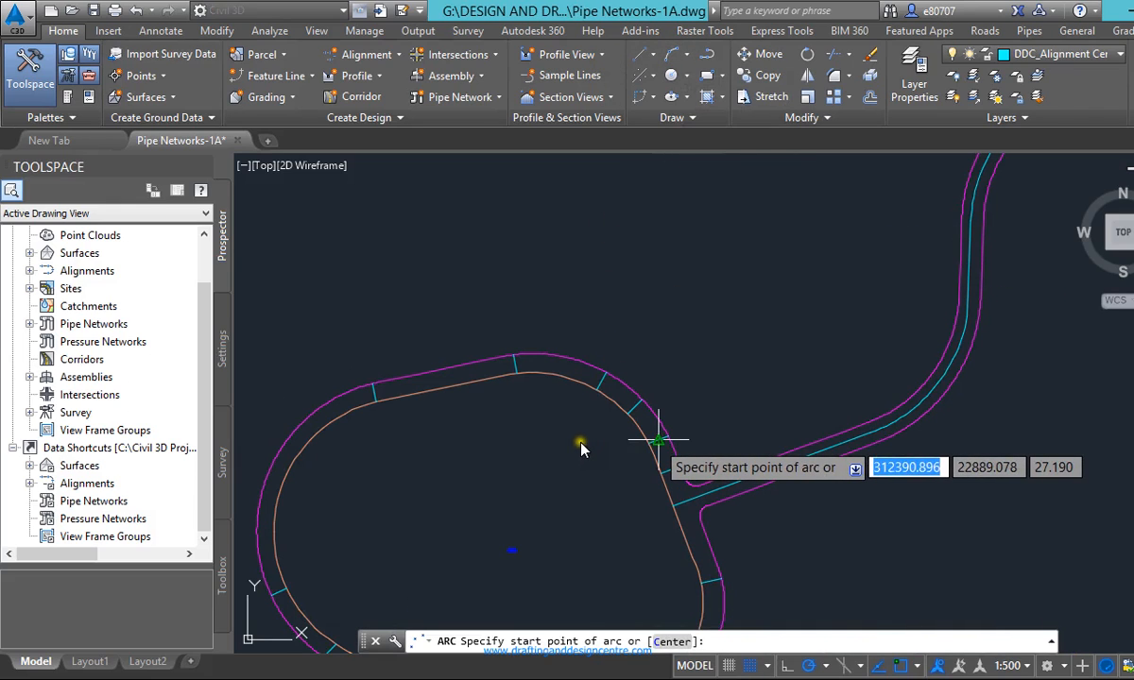
pyautogui.click(659, 439)
pyautogui.scroll(4, 646, 396)
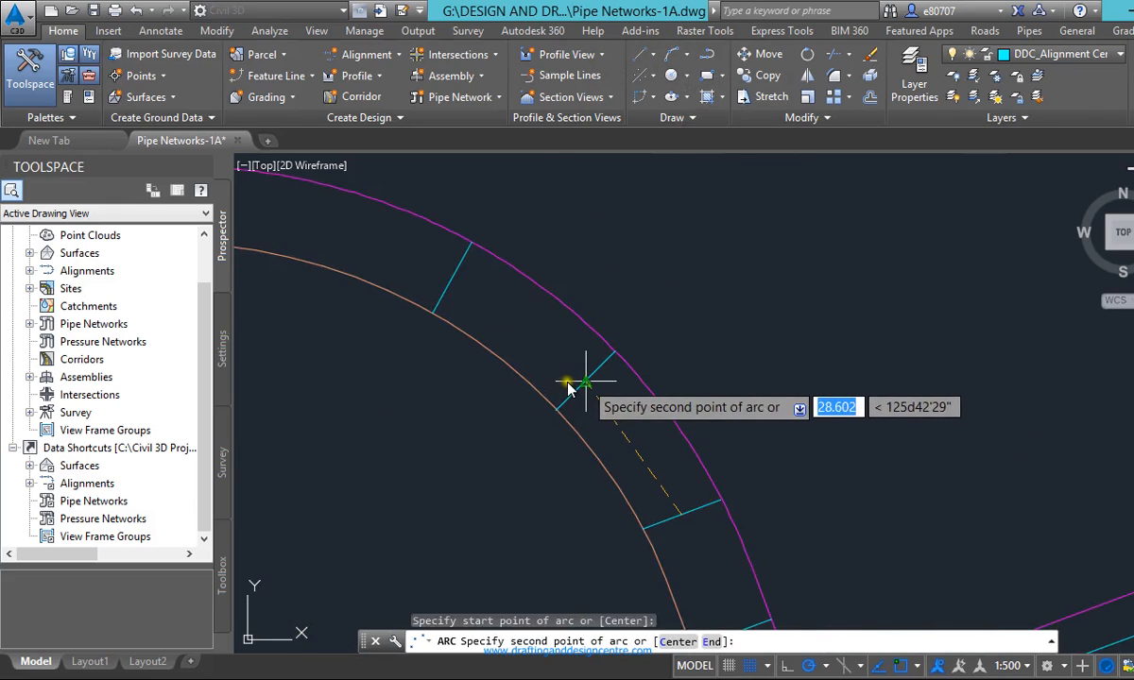
pyautogui.click(586, 382)
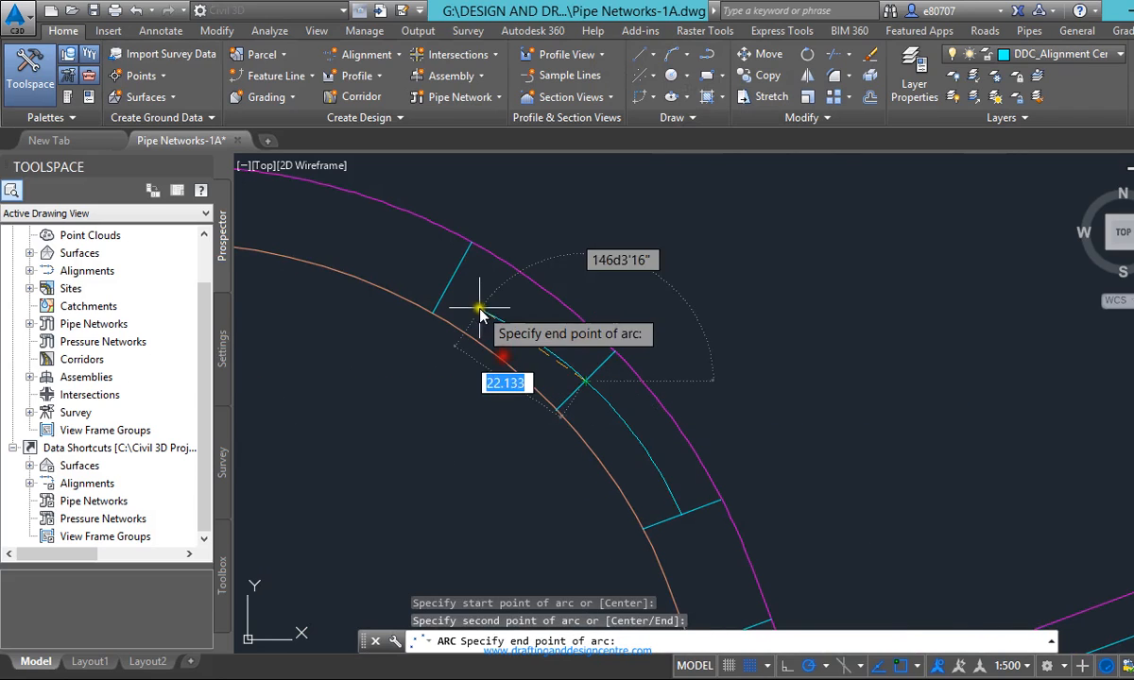
pyautogui.click(454, 281)
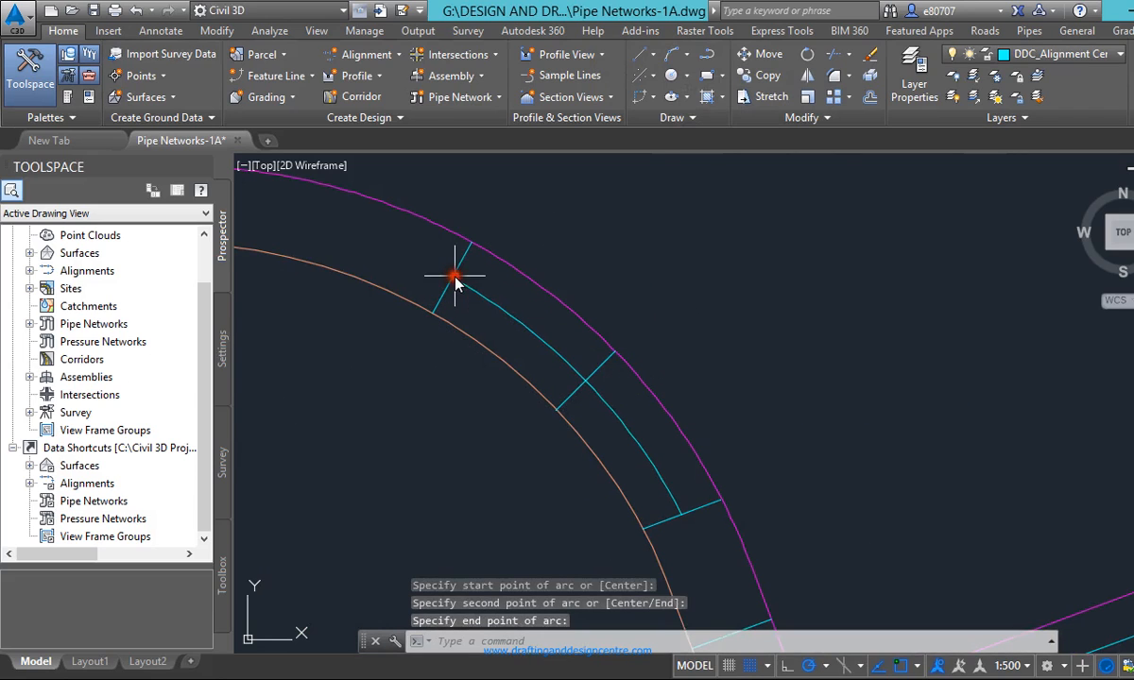
pyautogui.scroll(-4, 424, 252)
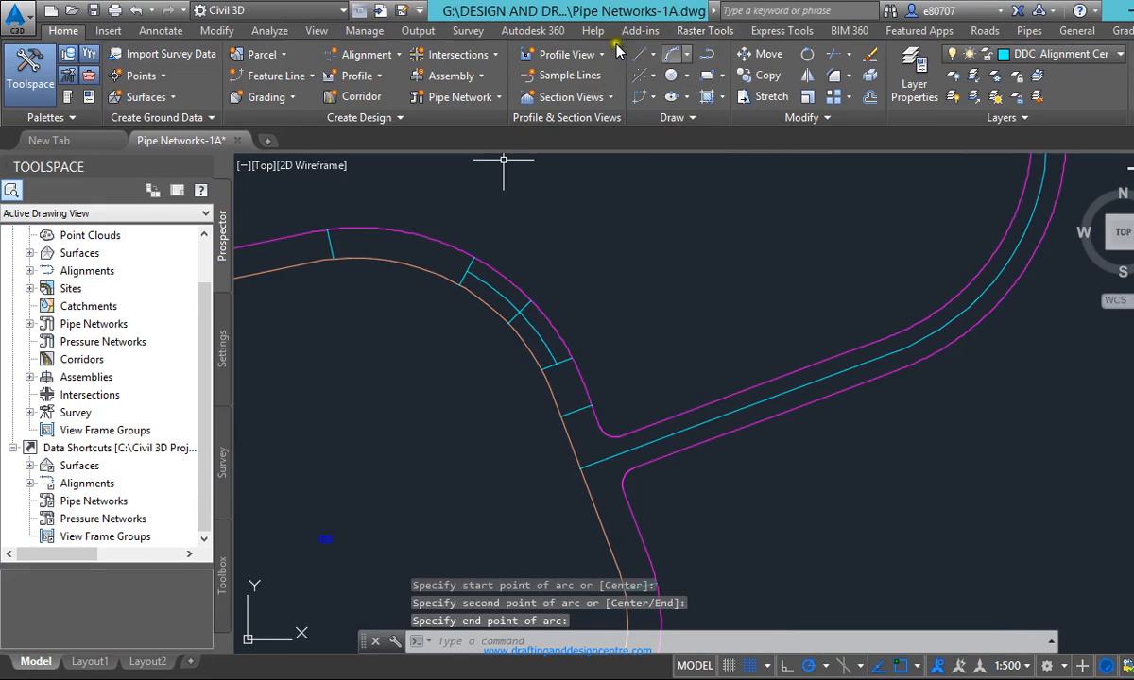
pyautogui.click(686, 54)
pyautogui.click(709, 79)
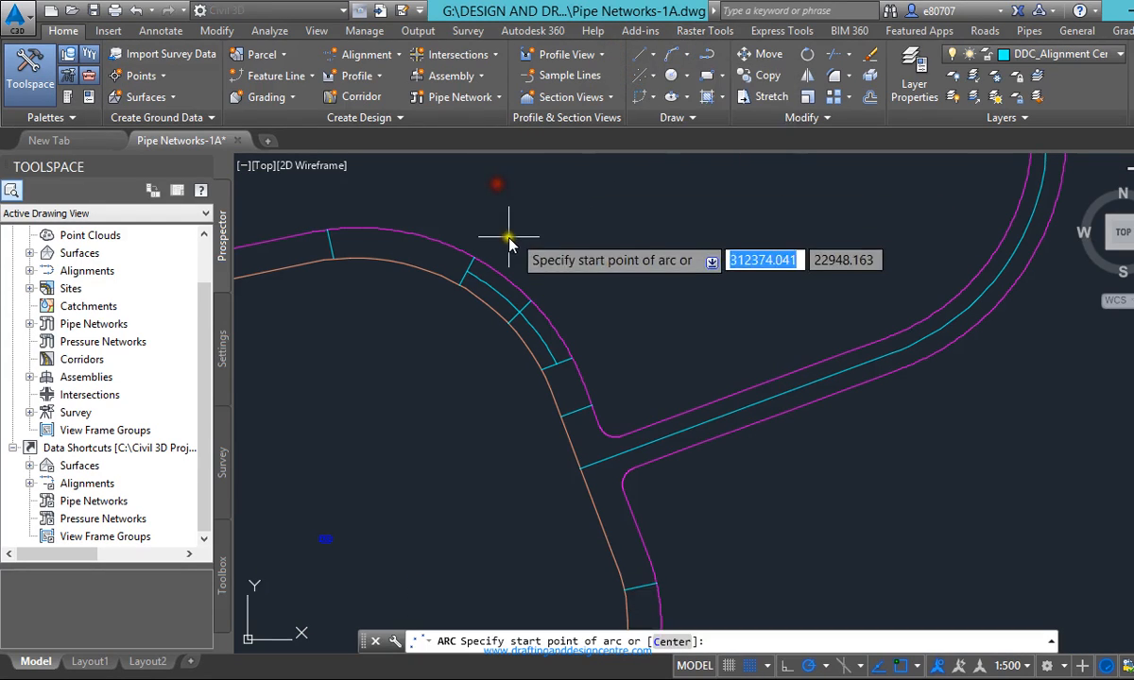
pyautogui.press('Escape')
# Stretch the northwest end of the centerline arc to the cross line at the north curve's start
pyautogui.click(493, 290)
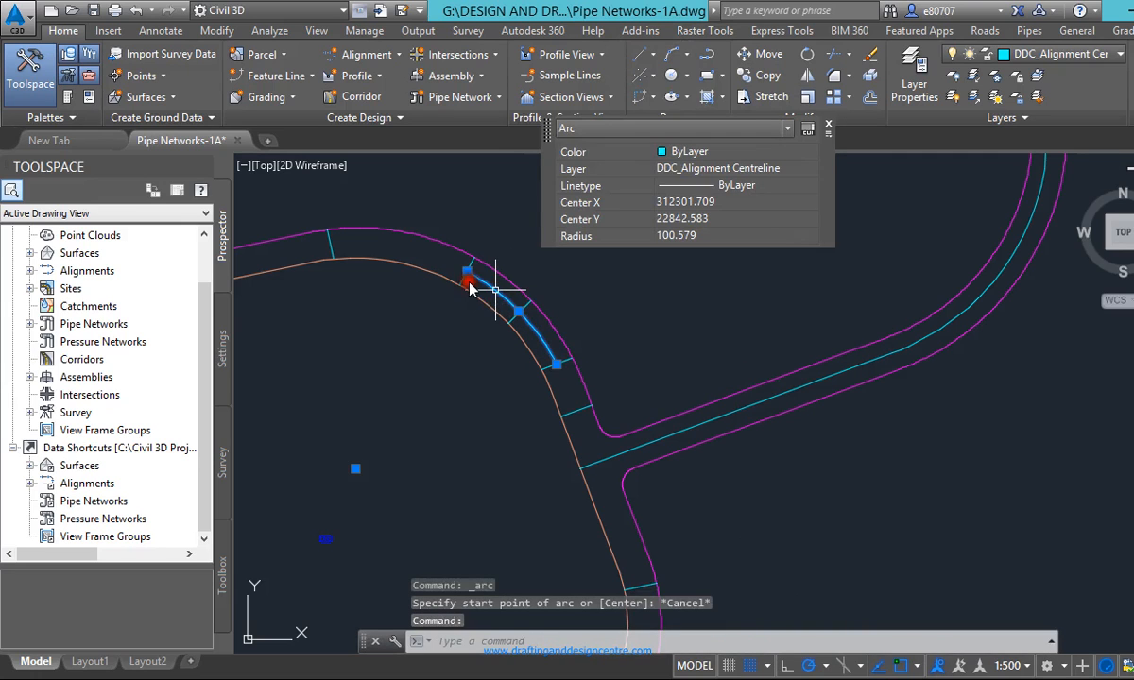
pyautogui.click(463, 270)
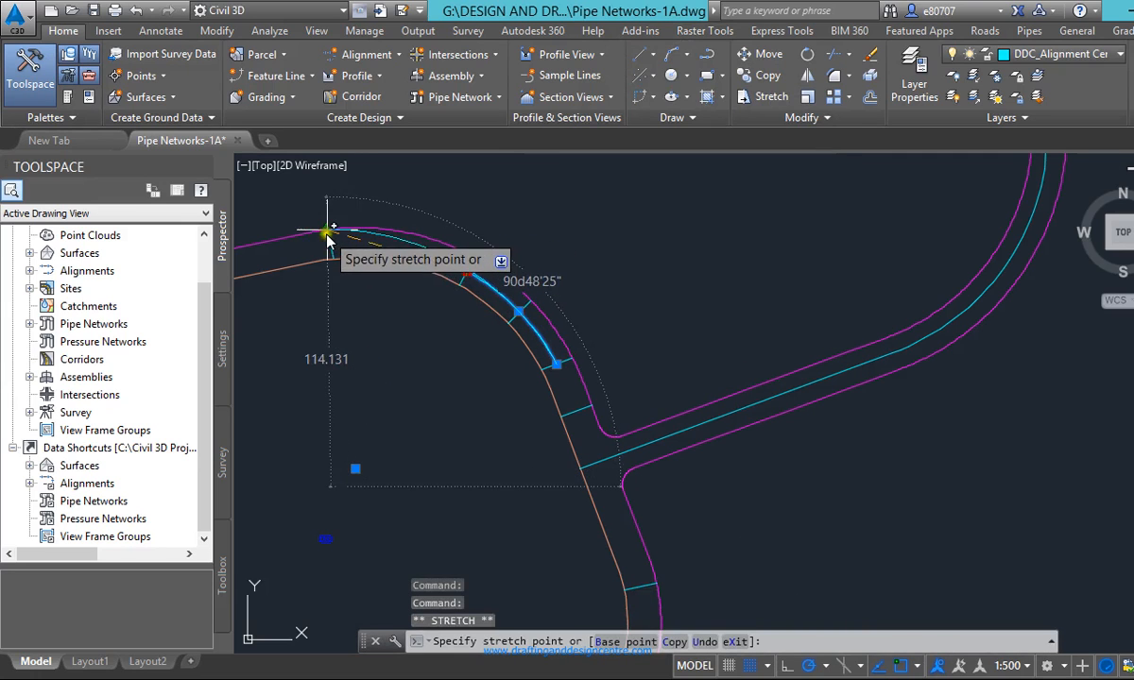
pyautogui.press('Escape')
pyautogui.scroll(-3, 506, 270)
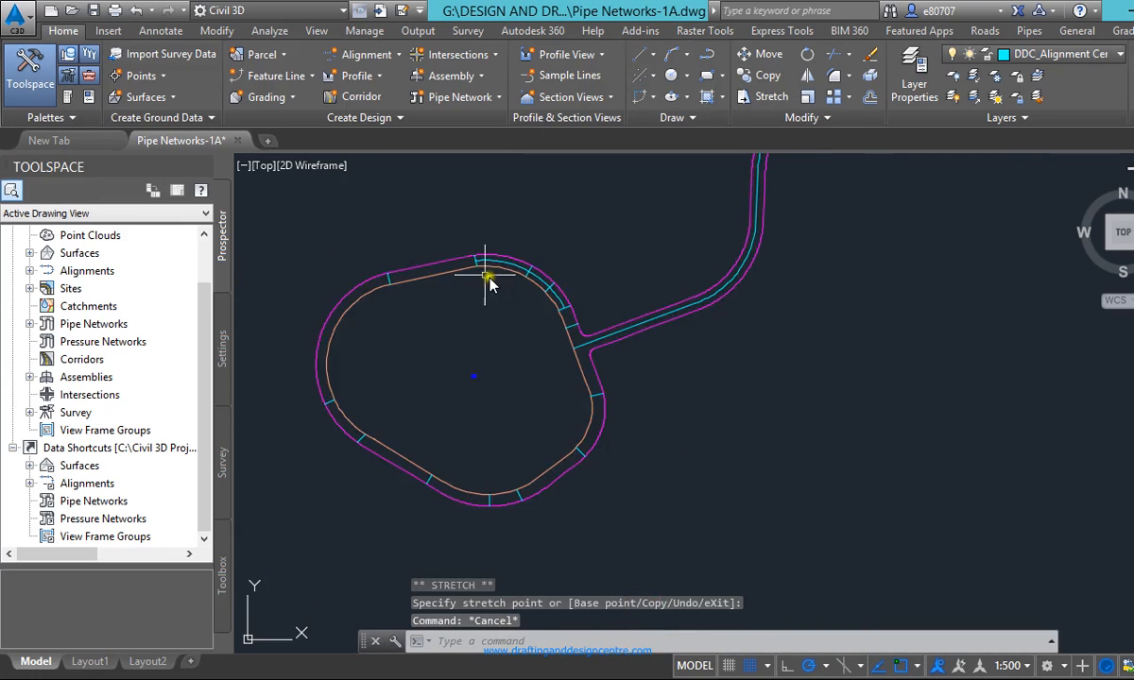
# Draw a cross line from the midpoint of the inner loop's northwest arc to the outer boundary
pyautogui.scroll(3, 477, 267)
pyautogui.scroll(-3, 473, 262)
pyautogui.scroll(2, 463, 255)
pyautogui.click(458, 257)
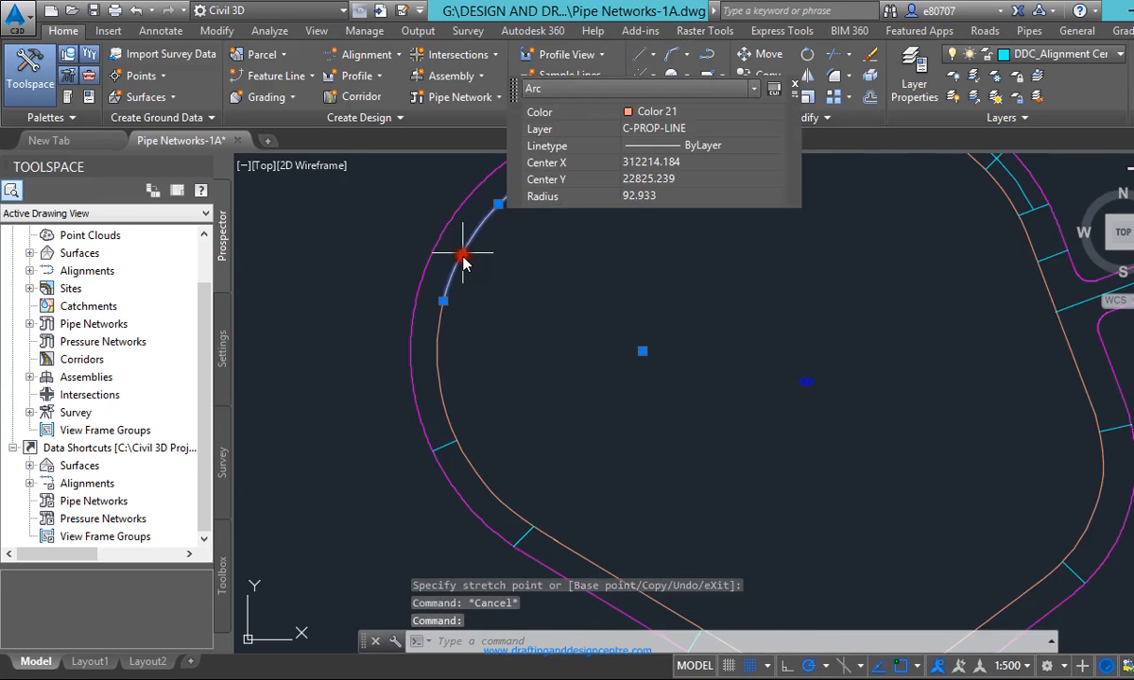
pyautogui.press('Escape')
pyautogui.scroll(-1, 453, 375)
pyautogui.click(458, 308)
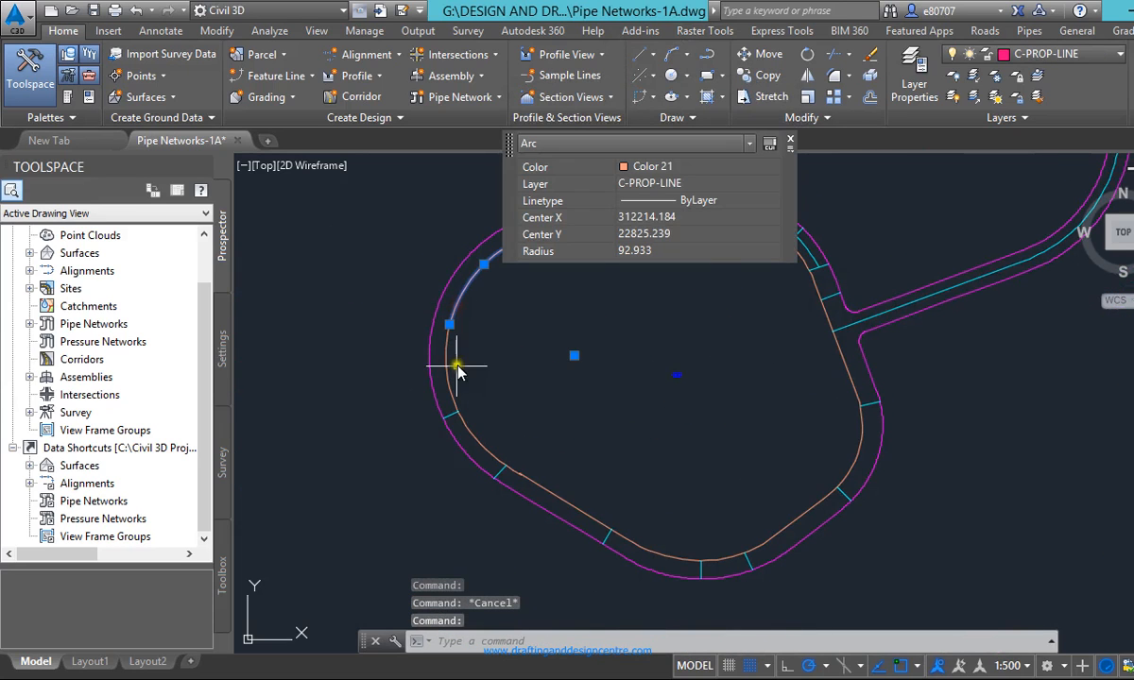
pyautogui.scroll(-2, 458, 371)
pyautogui.scroll(4, 461, 363)
pyautogui.write('l')
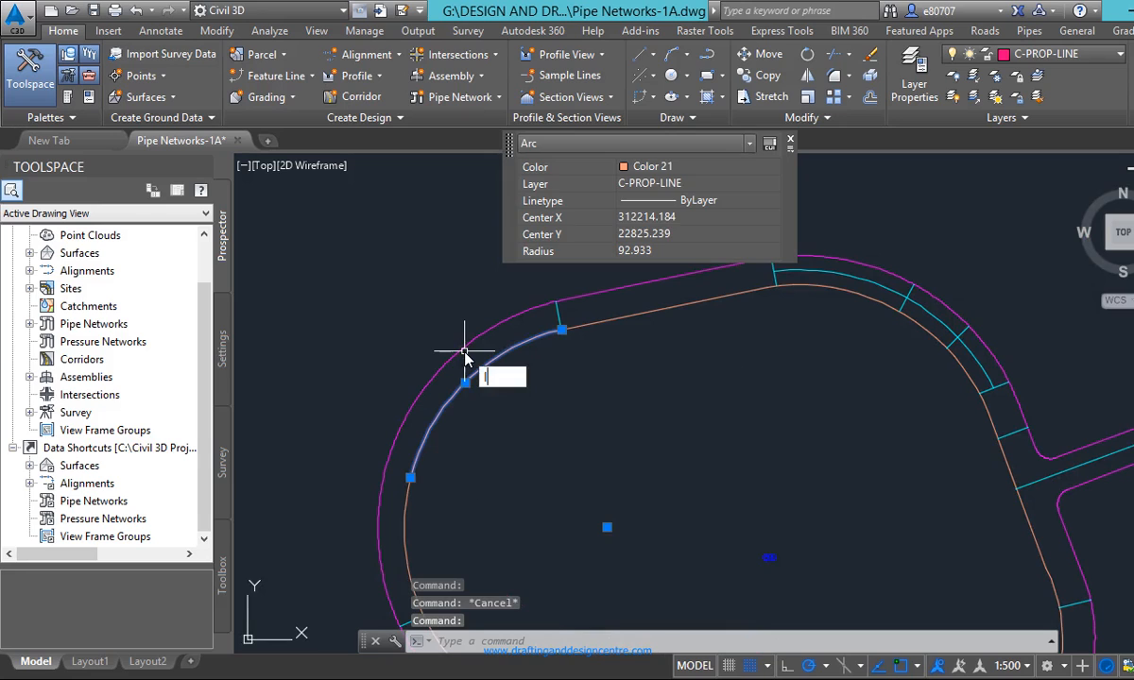
pyautogui.press('Return')
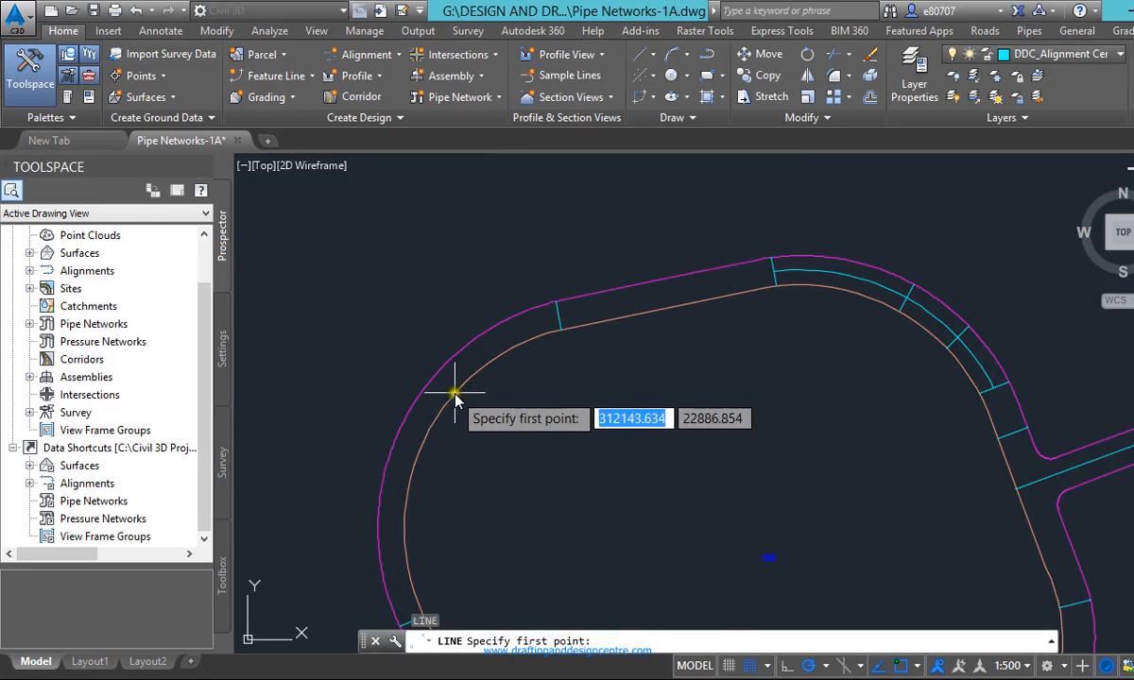
pyautogui.click(461, 386)
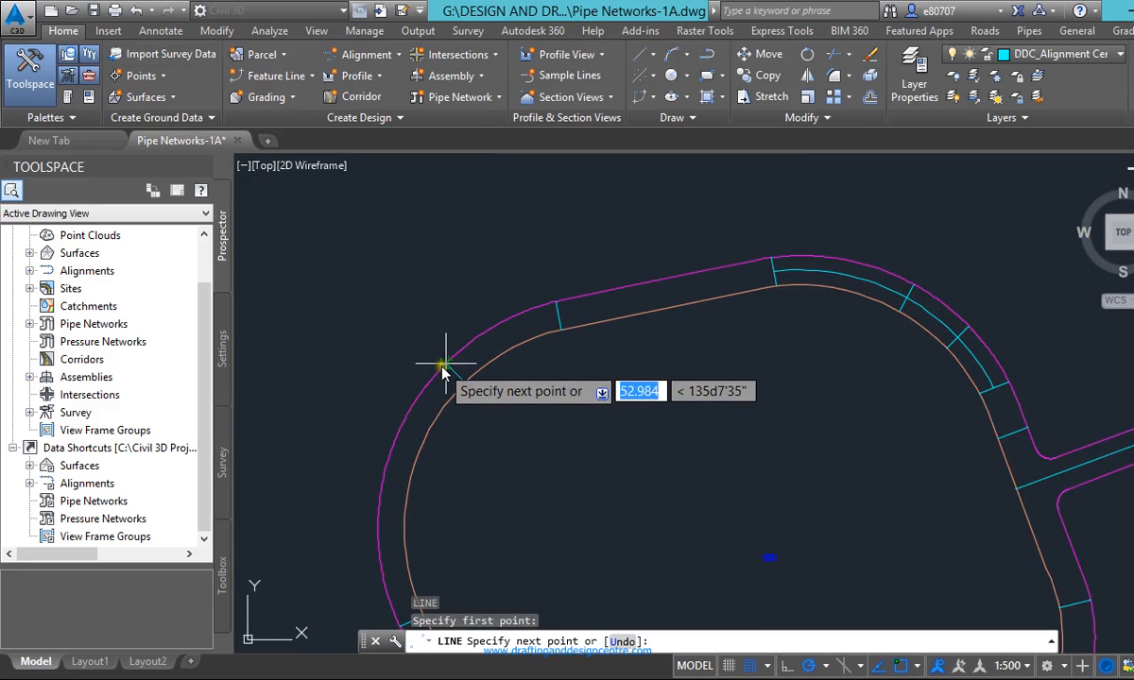
pyautogui.press('Escape')
pyautogui.scroll(-3, 458, 364)
# Draw a nearly horizontal cross line from the inner loop to the outer boundary on the west curve
pyautogui.click(450, 376)
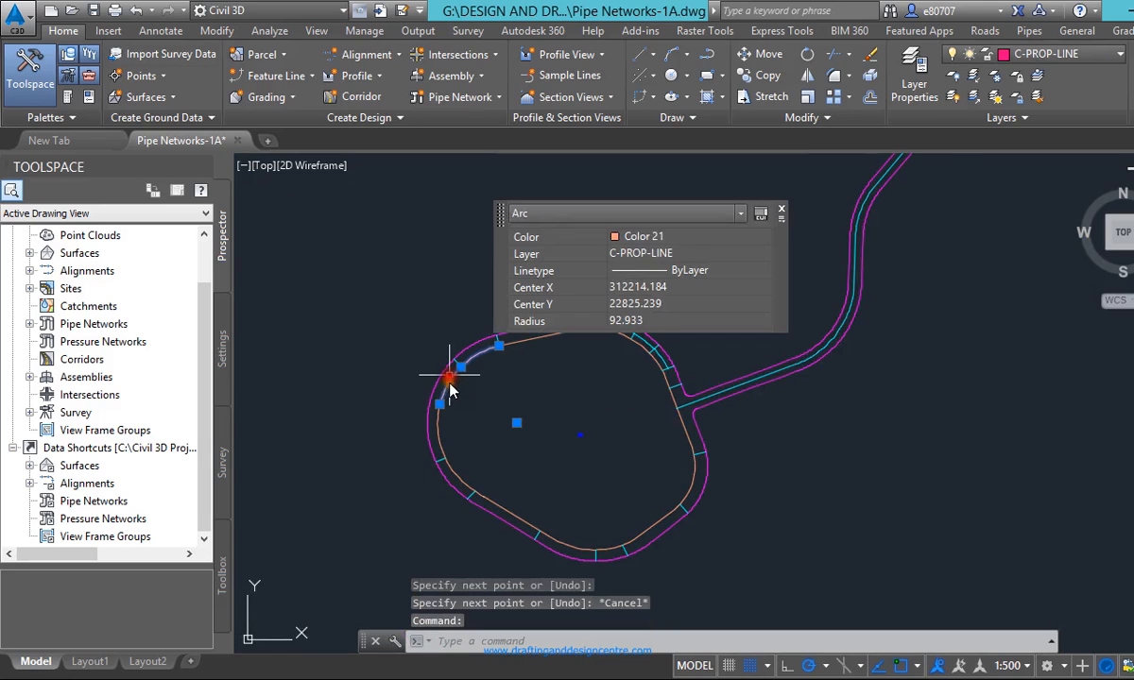
pyautogui.press('Escape')
pyautogui.write('l')
pyautogui.press('Return')
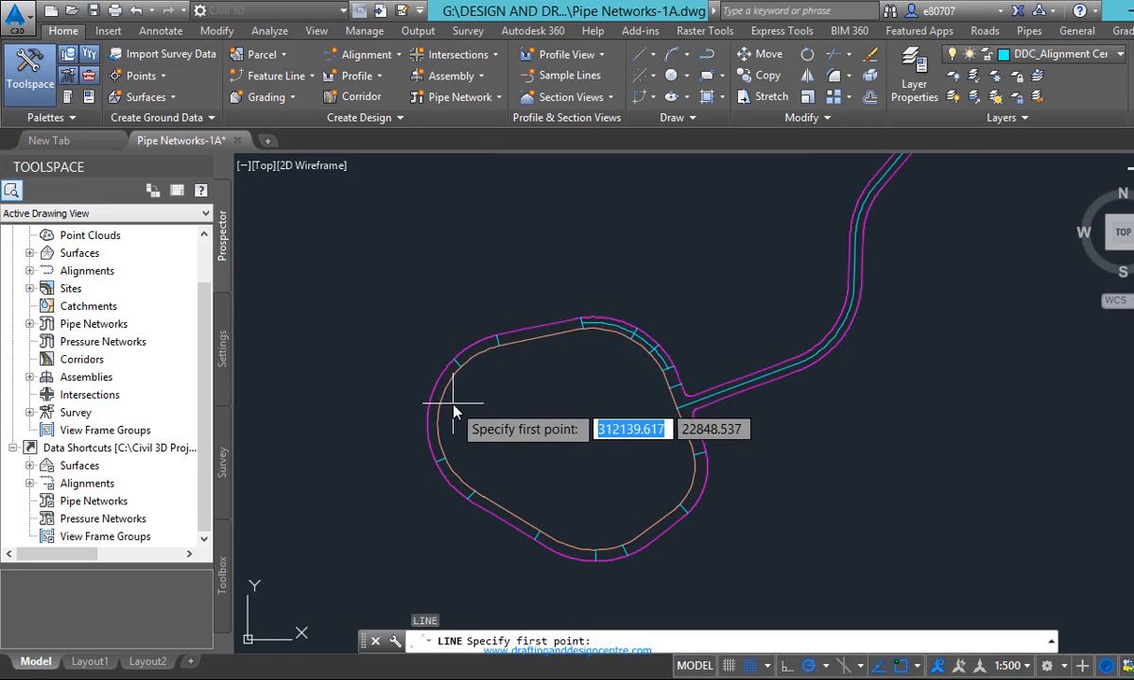
pyautogui.scroll(4, 448, 430)
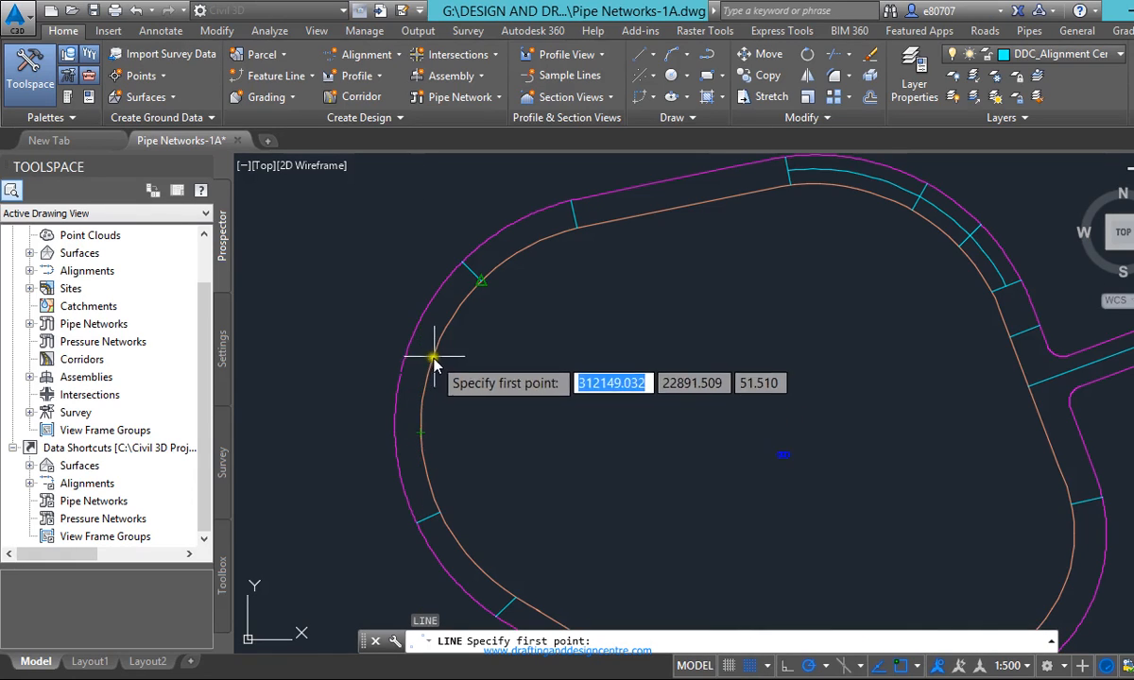
pyautogui.click(401, 448)
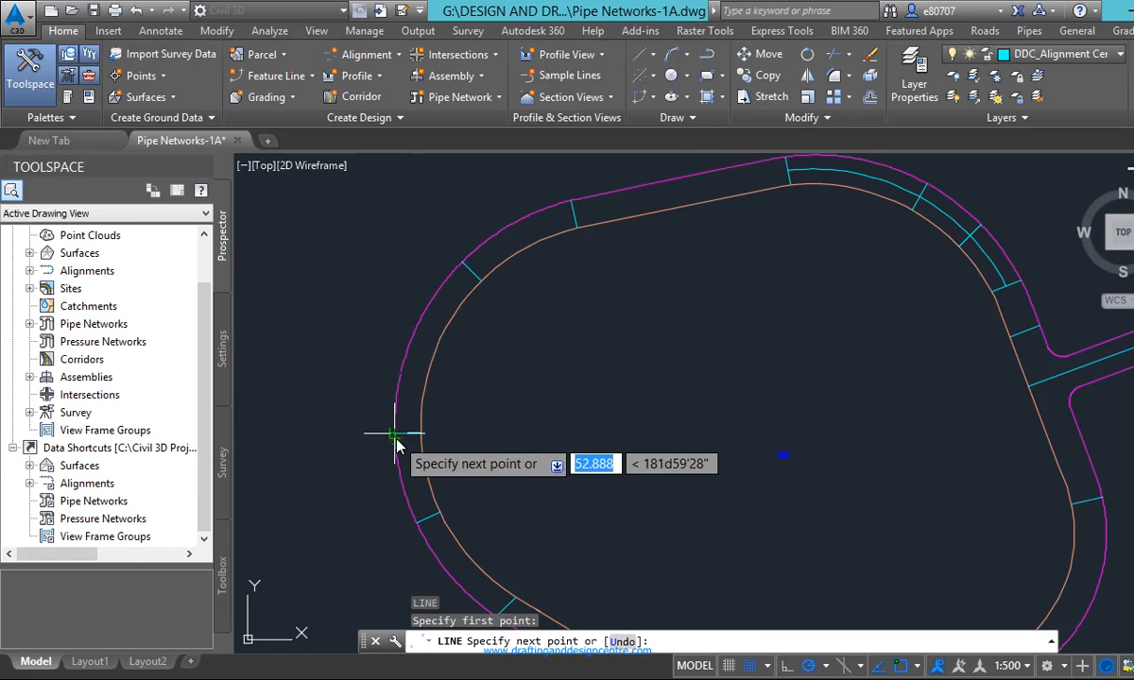
pyautogui.press('Escape')
# Draw a cross line from the outer boundary to the inner loop just north of the west curve's nearly horizontal cross line
pyautogui.scroll(4, 437, 367)
pyautogui.click(444, 304)
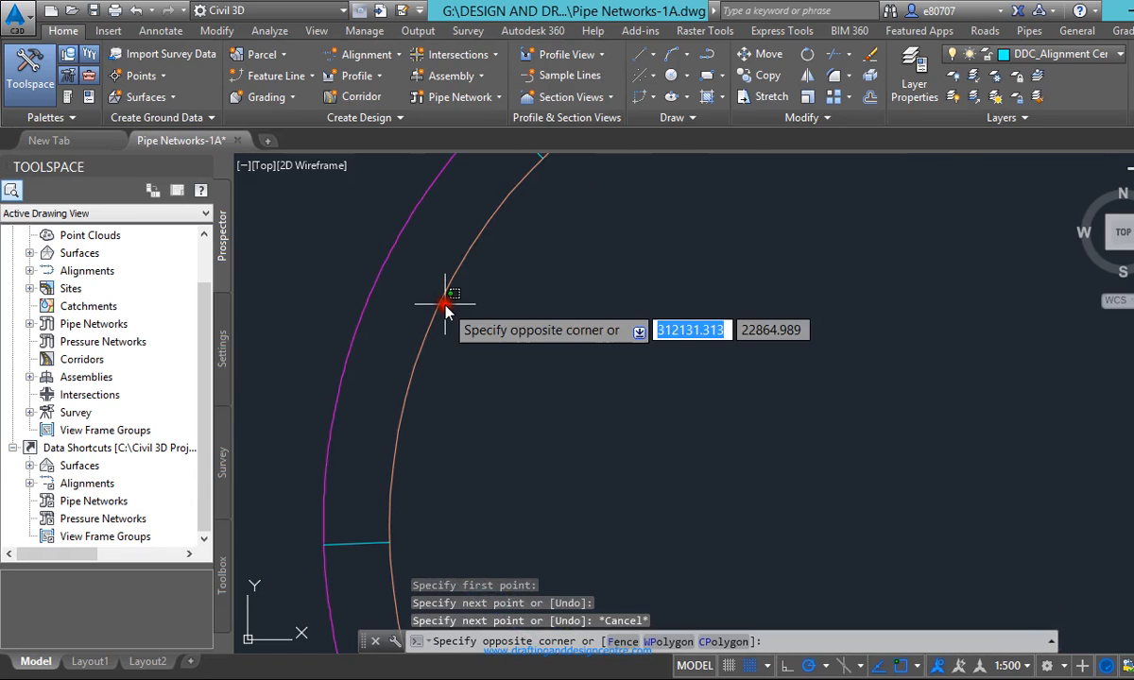
pyautogui.click(443, 304)
pyautogui.click(441, 305)
pyautogui.click(442, 305)
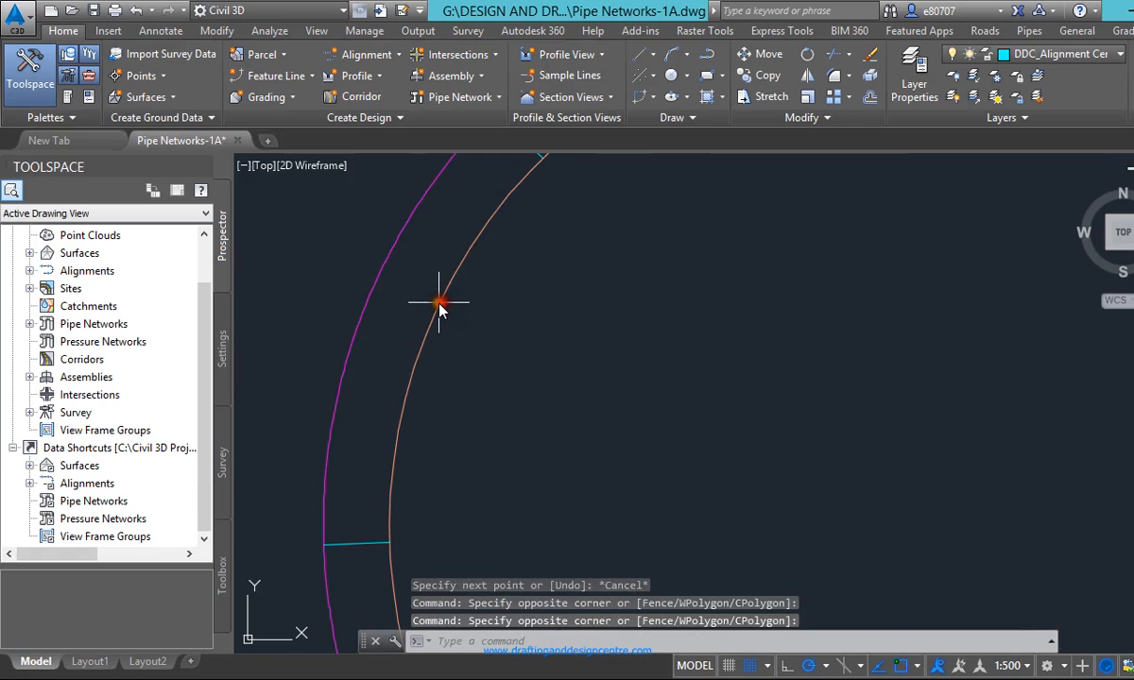
pyautogui.click(439, 305)
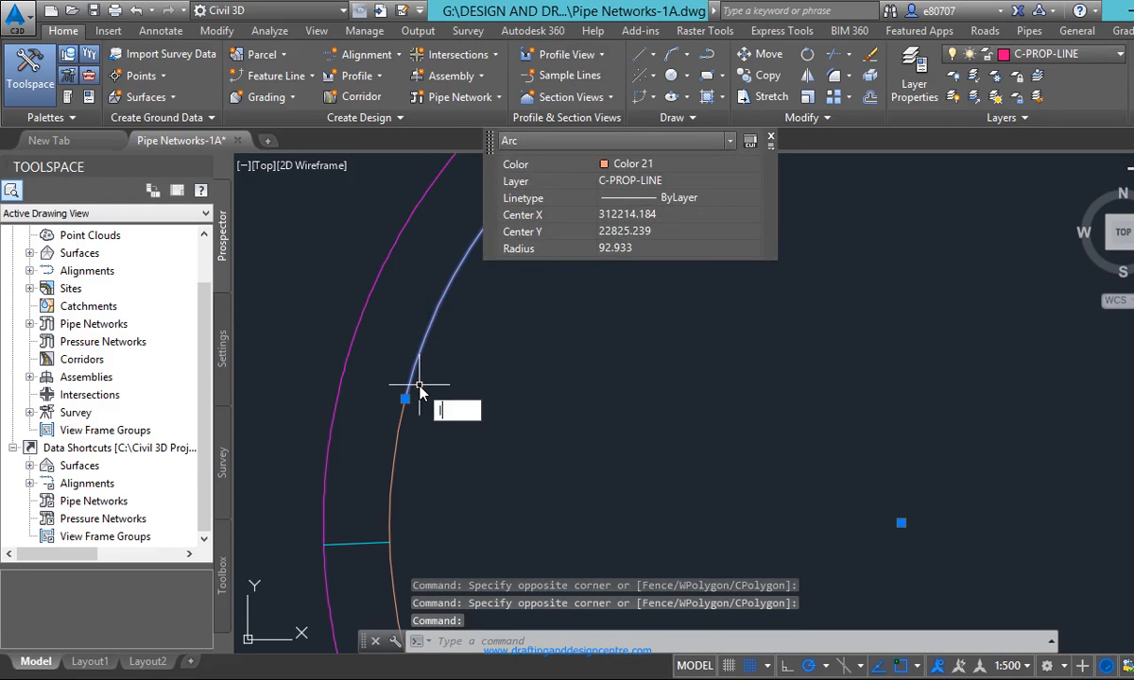
pyautogui.press('Return')
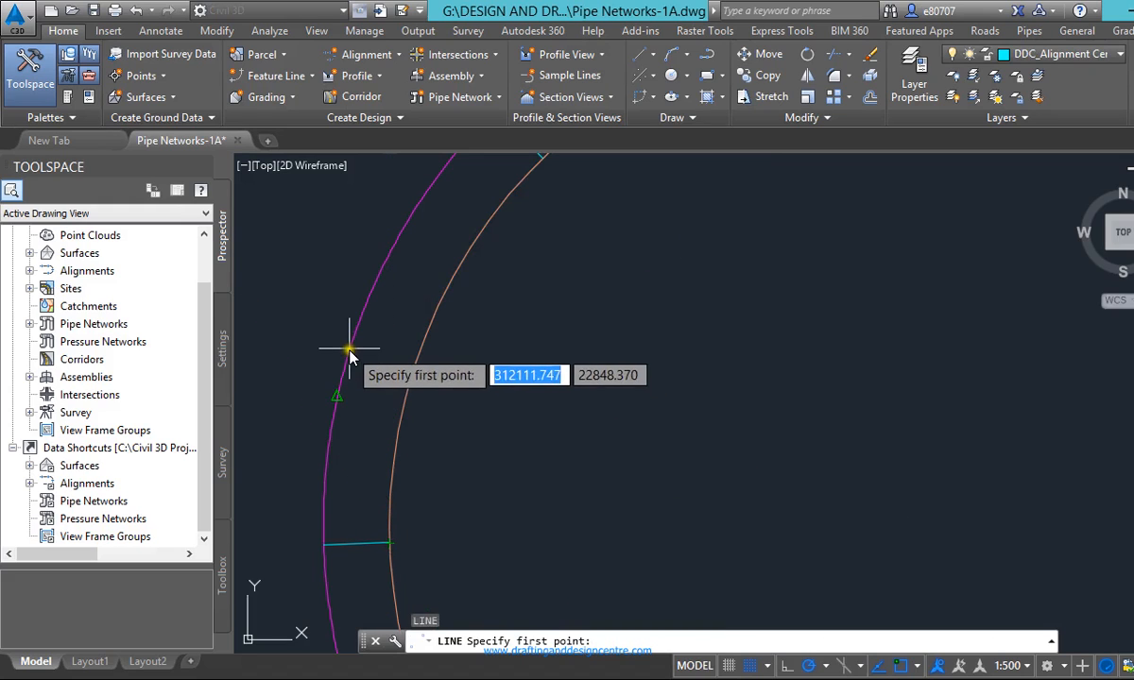
pyautogui.click(338, 397)
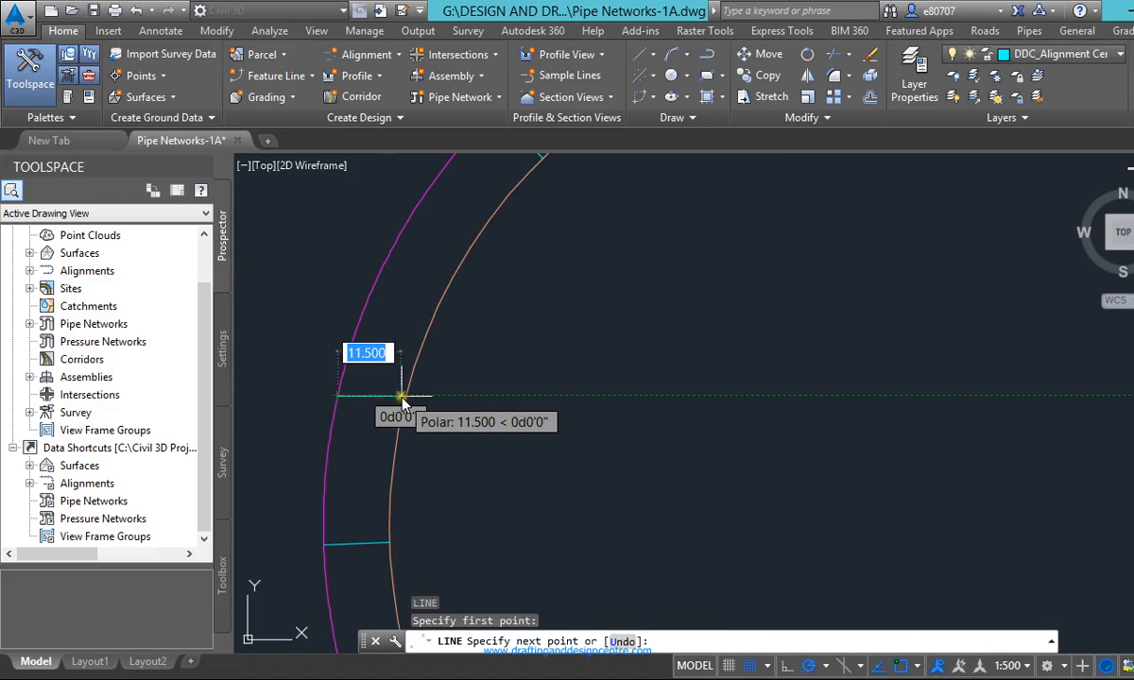
pyautogui.press('Escape')
pyautogui.scroll(-5, 438, 350)
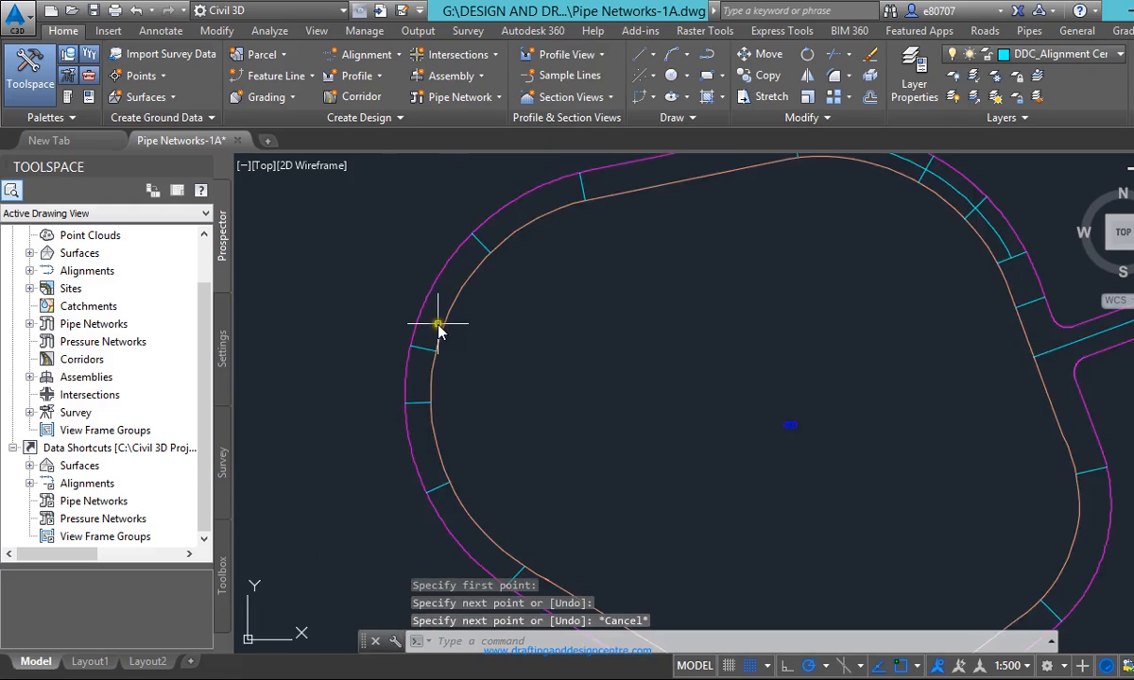
pyautogui.scroll(5, 376, 335)
pyautogui.scroll(-4, 307, 357)
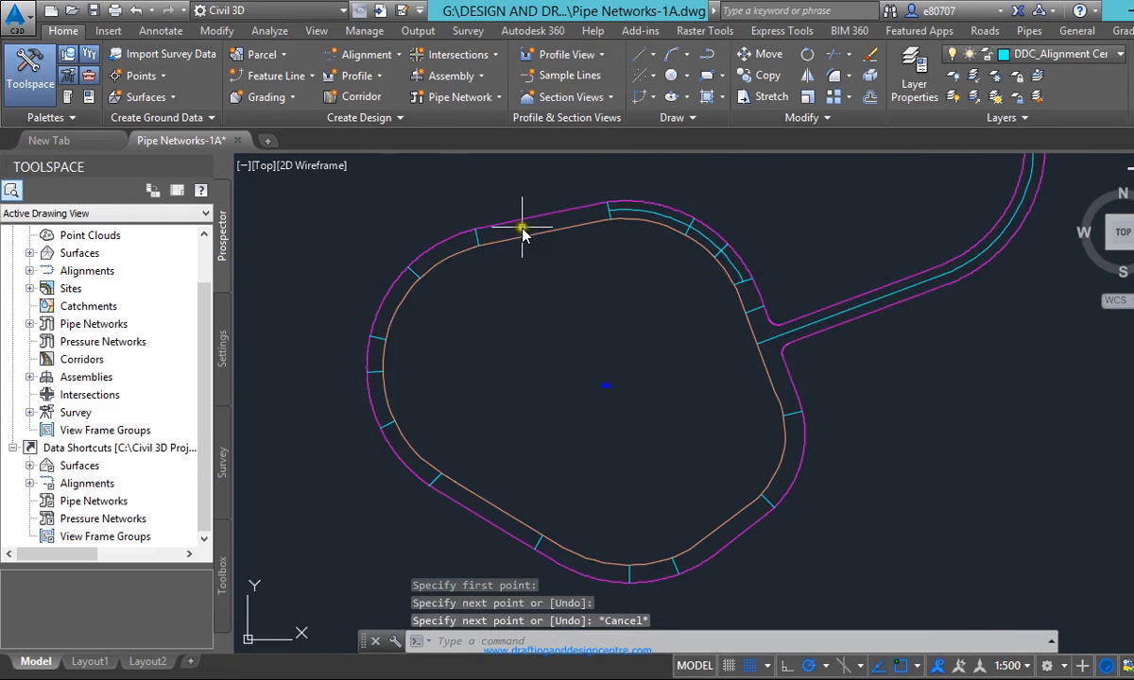
# Draw a three-point centerline arc through the midpoints of the three cross lines on the northwest curve, ending at the newest one
pyautogui.click(687, 53)
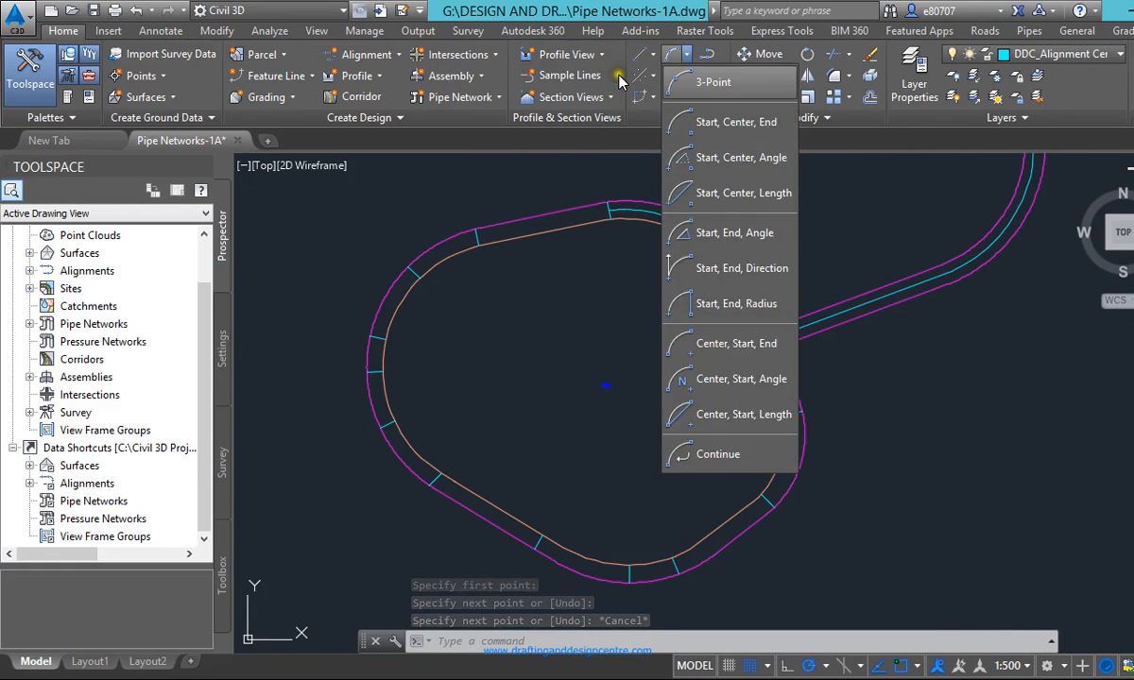
pyautogui.click(718, 93)
pyautogui.scroll(5, 480, 243)
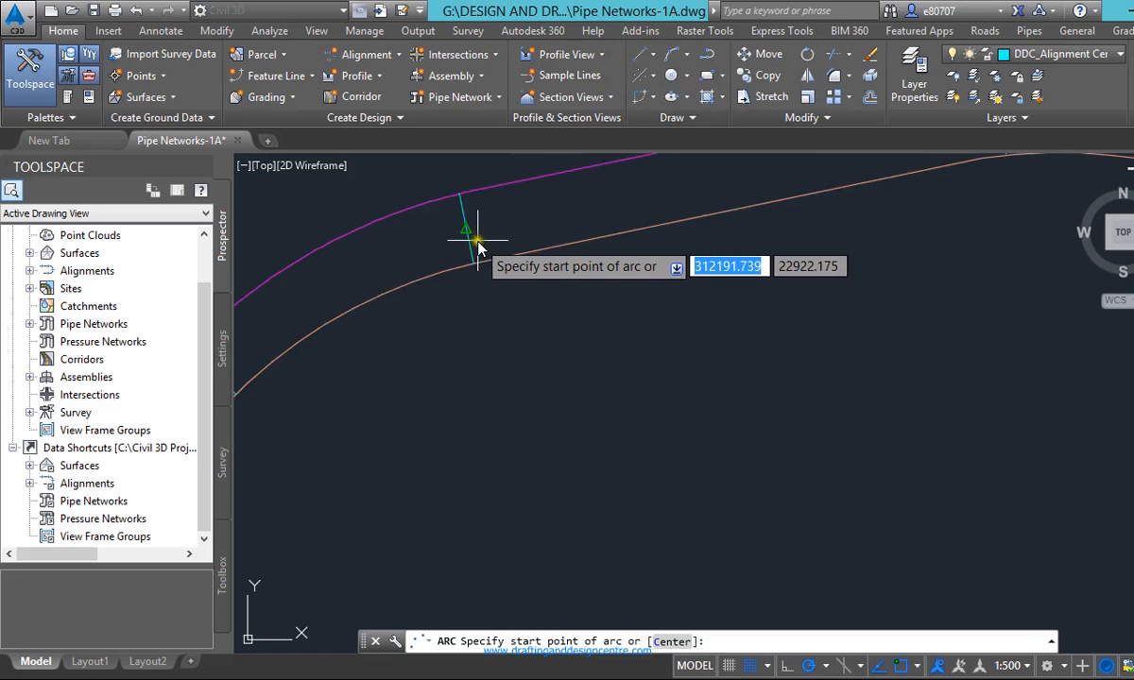
pyautogui.click(460, 221)
pyautogui.scroll(-3, 785, 170)
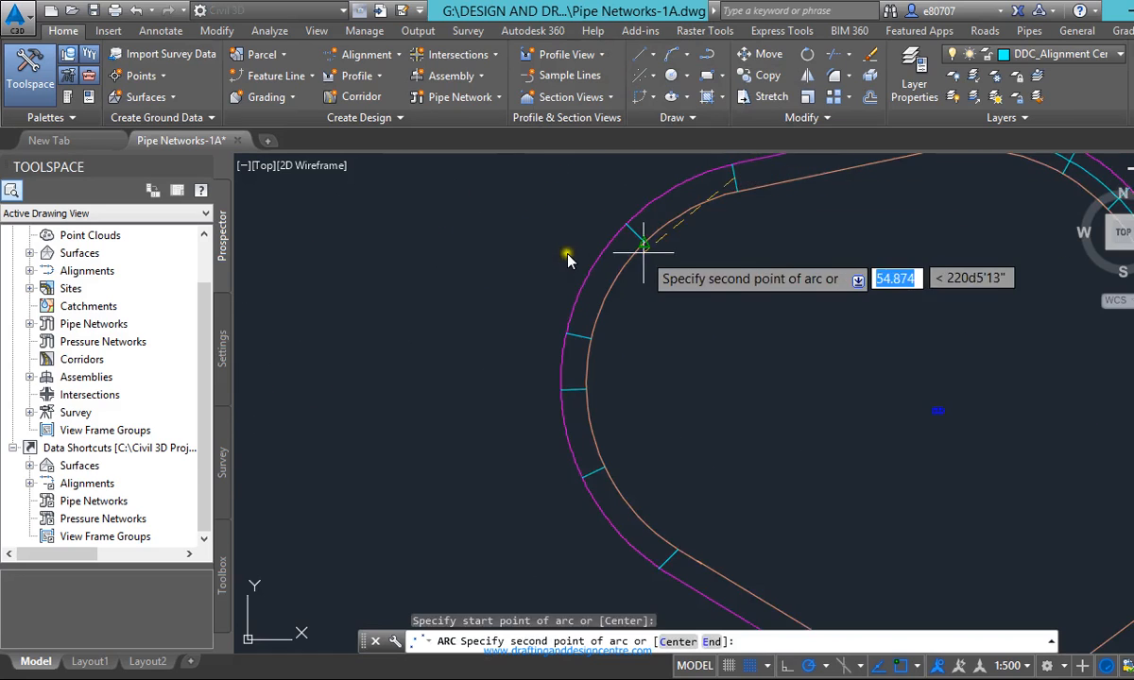
pyautogui.scroll(3, 591, 236)
pyautogui.scroll(-2, 567, 210)
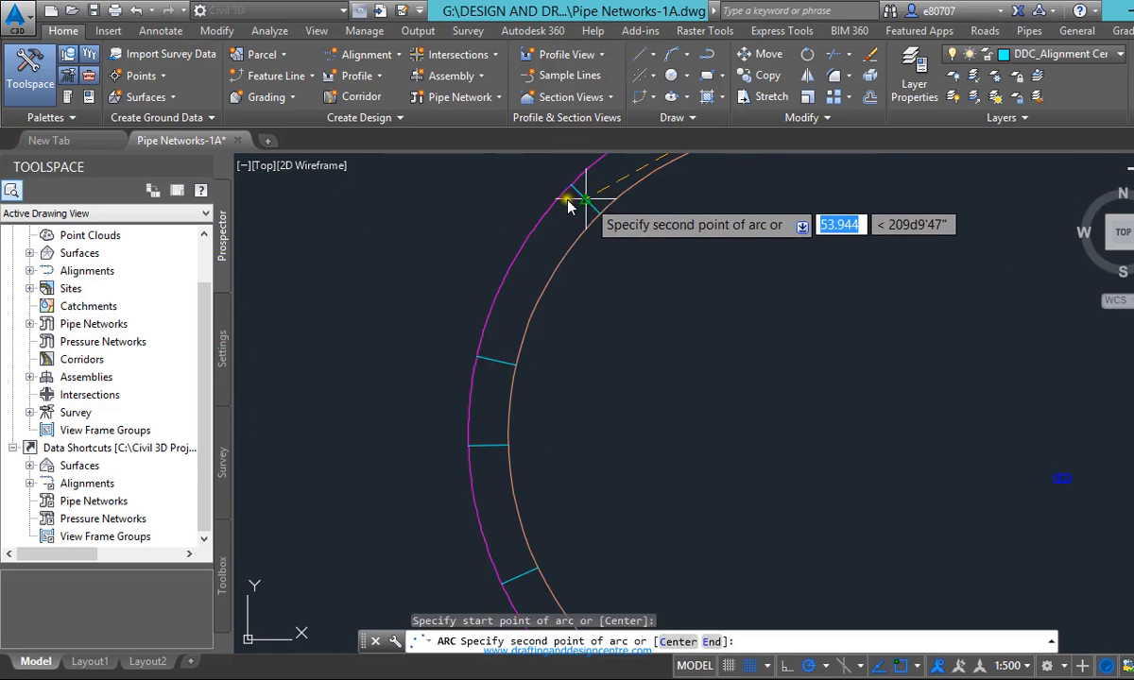
pyautogui.click(572, 201)
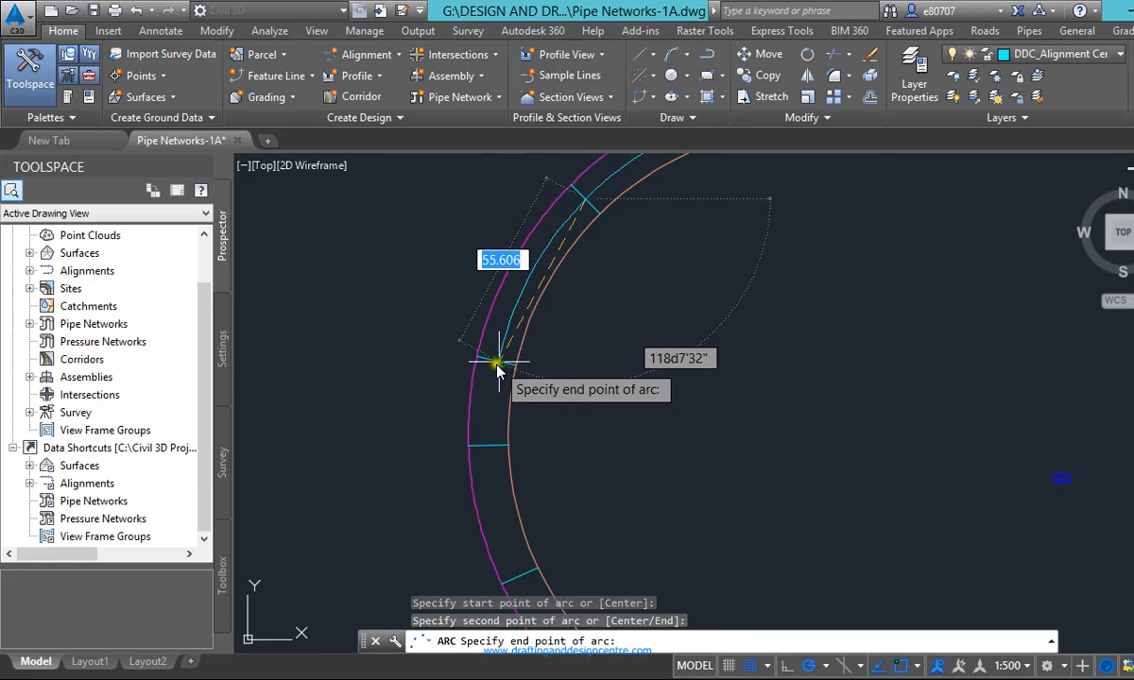
pyautogui.scroll(3, 498, 369)
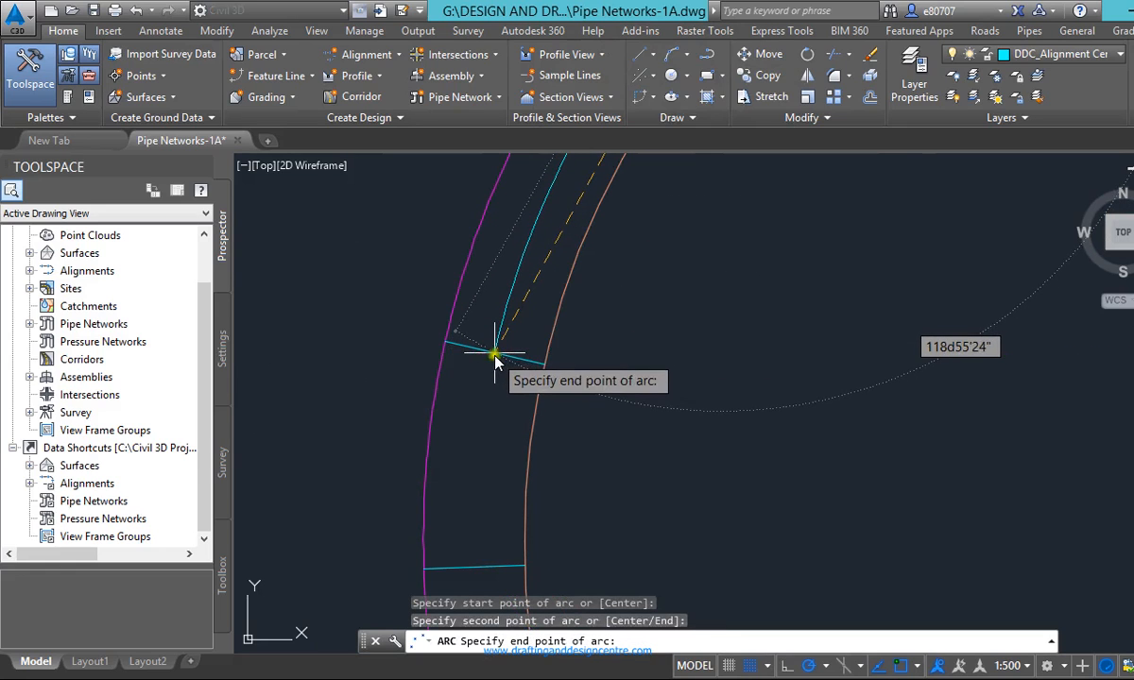
pyautogui.click(494, 358)
pyautogui.press('Escape')
pyautogui.scroll(-3, 488, 303)
pyautogui.scroll(2, 463, 415)
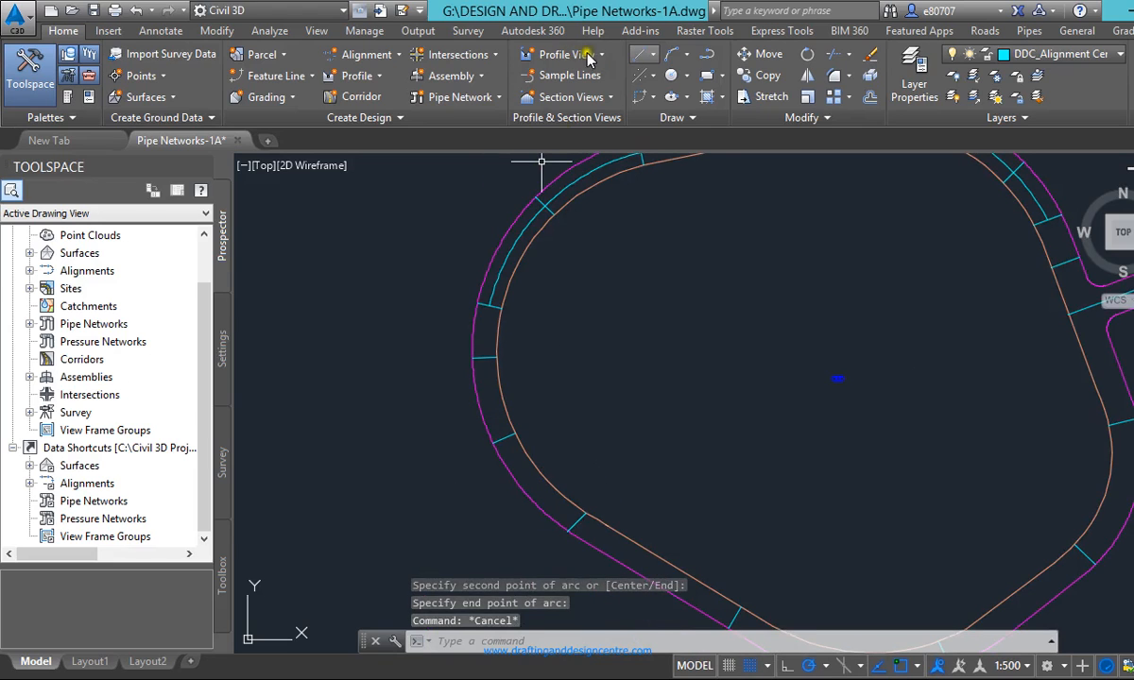
pyautogui.press('Return')
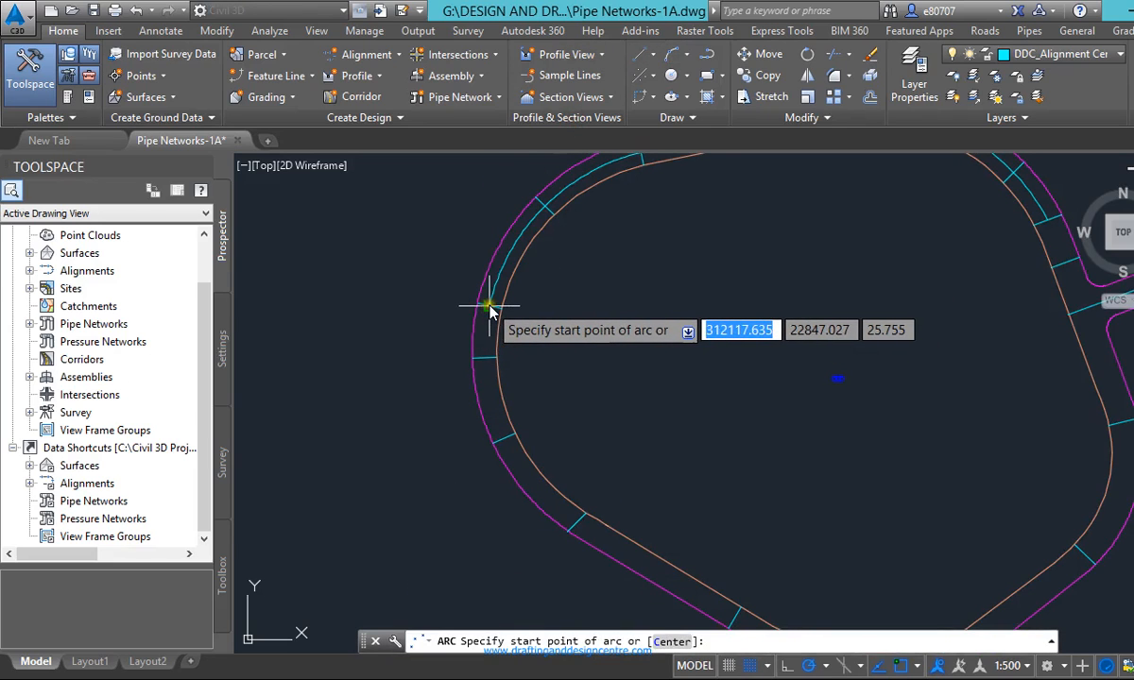
pyautogui.scroll(3, 489, 307)
pyautogui.click(484, 300)
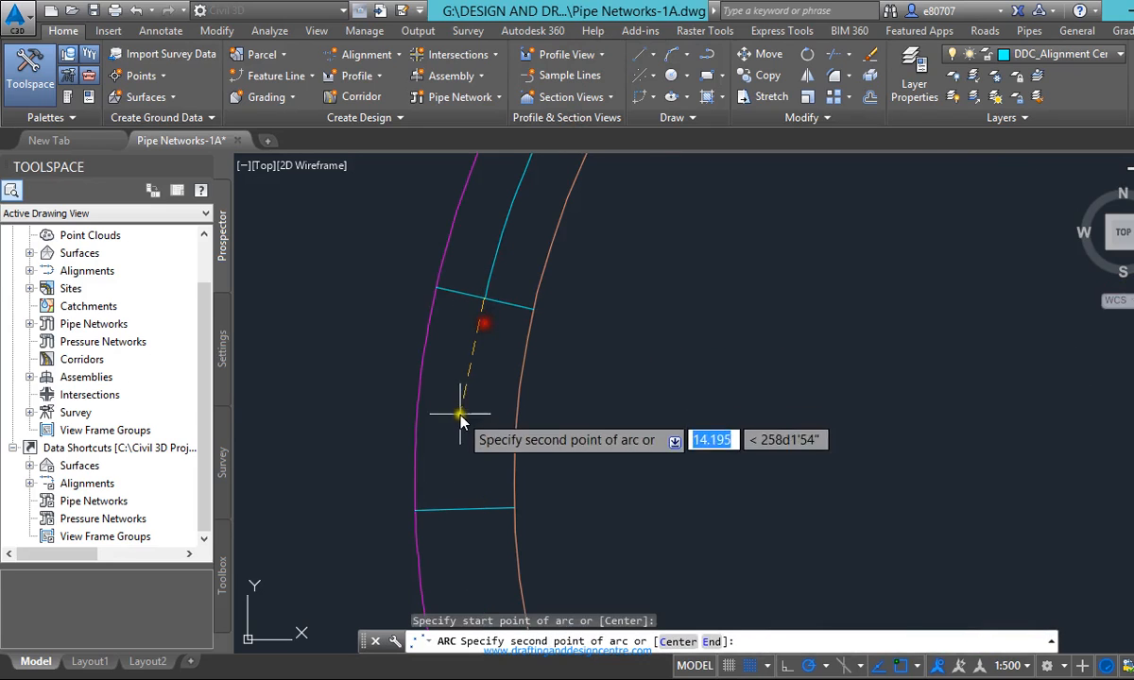
pyautogui.click(464, 510)
pyautogui.scroll(-3, 462, 234)
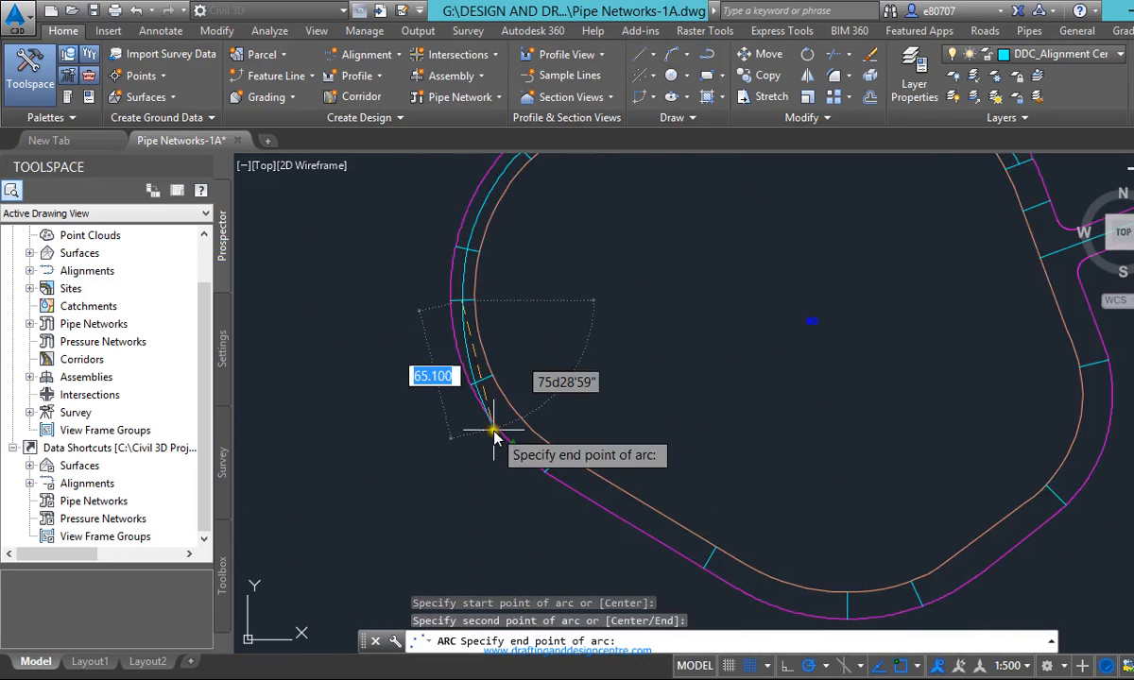
pyautogui.scroll(4, 493, 433)
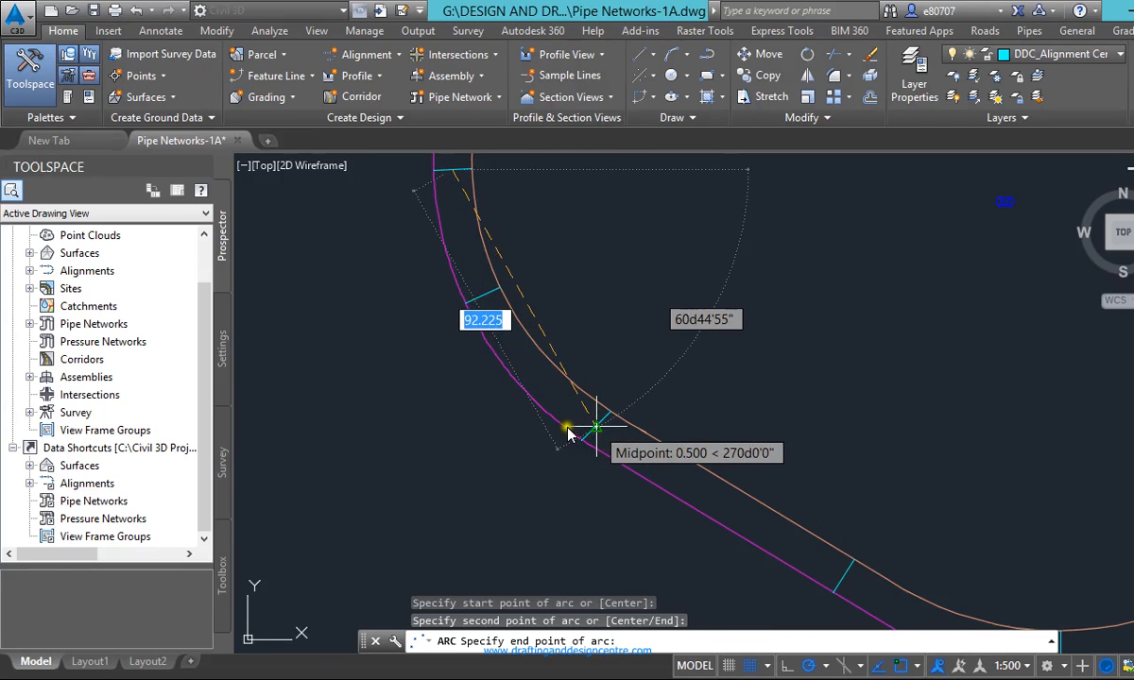
pyautogui.scroll(3, 568, 430)
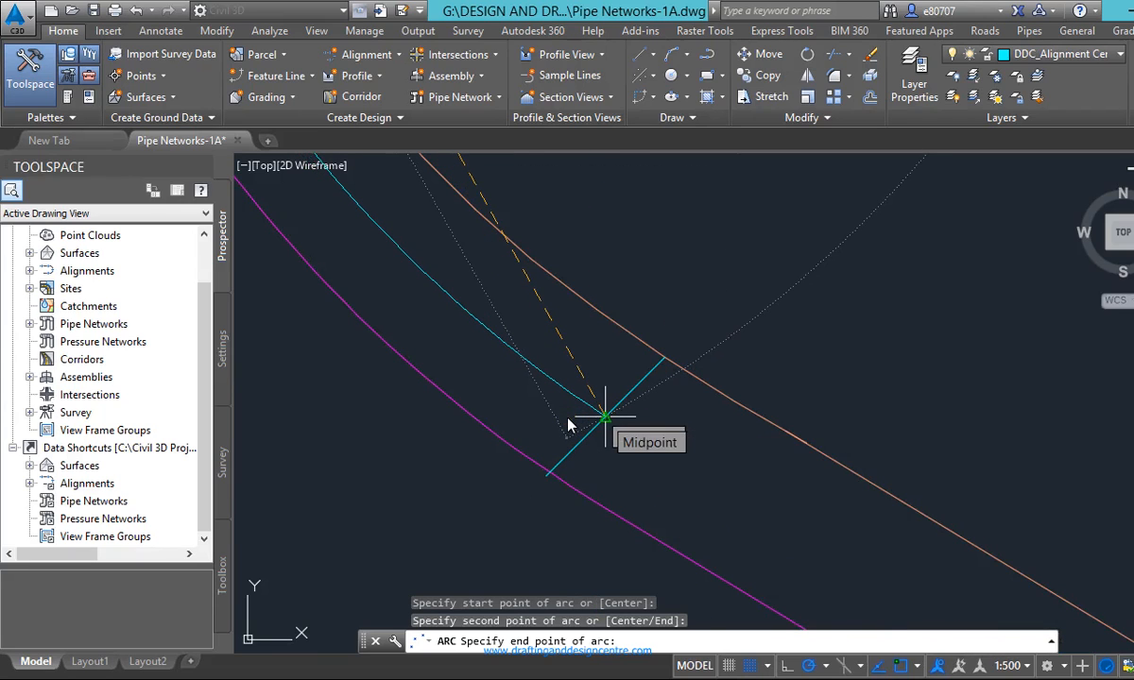
pyautogui.press('Escape')
# Trim the overshooting outer end of the southwest curve's cross line at the outer boundary
pyautogui.scroll(2, 562, 444)
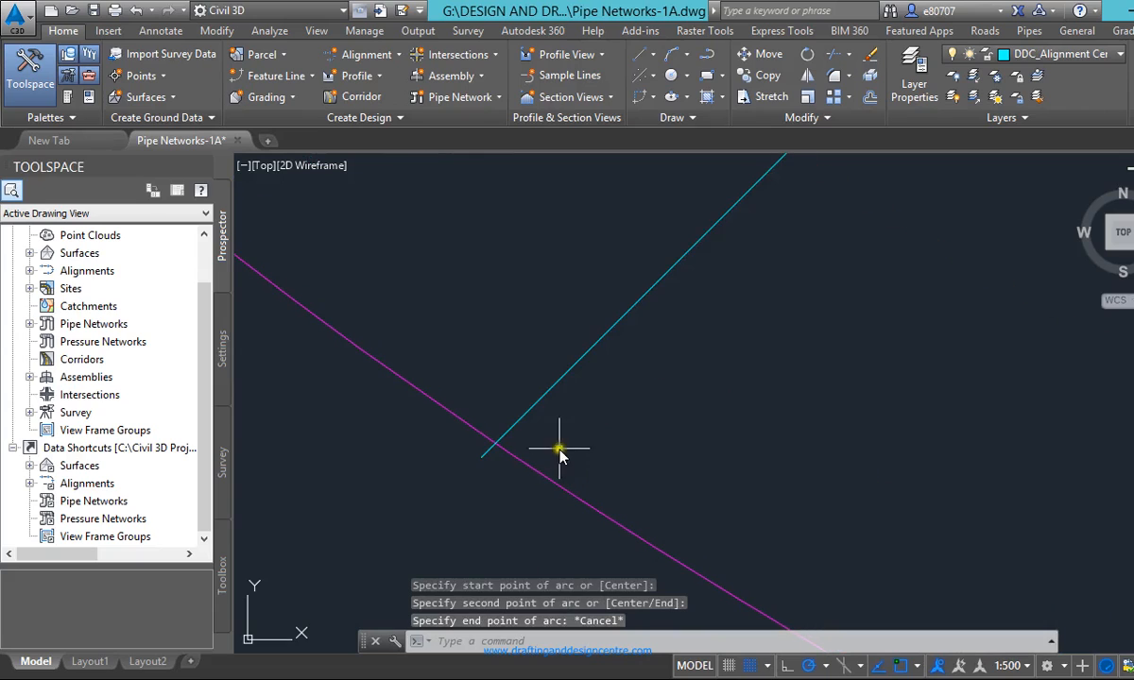
pyautogui.write('i')
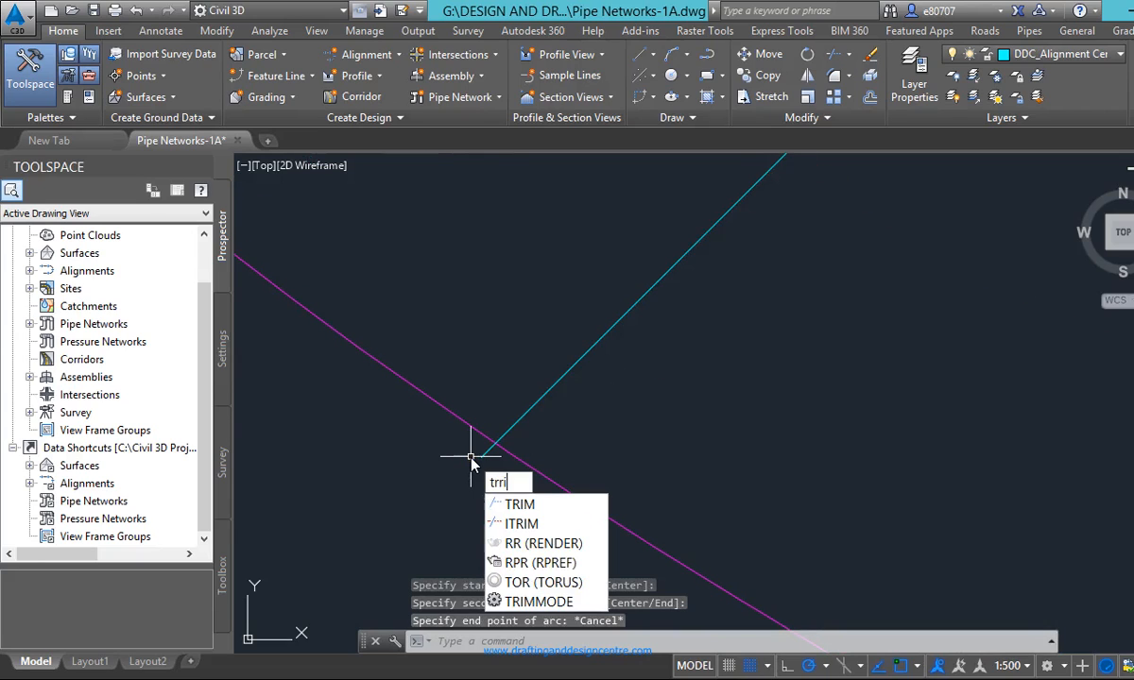
pyautogui.press('BackSpace')
pyautogui.press('BackSpace')
pyautogui.write('im')
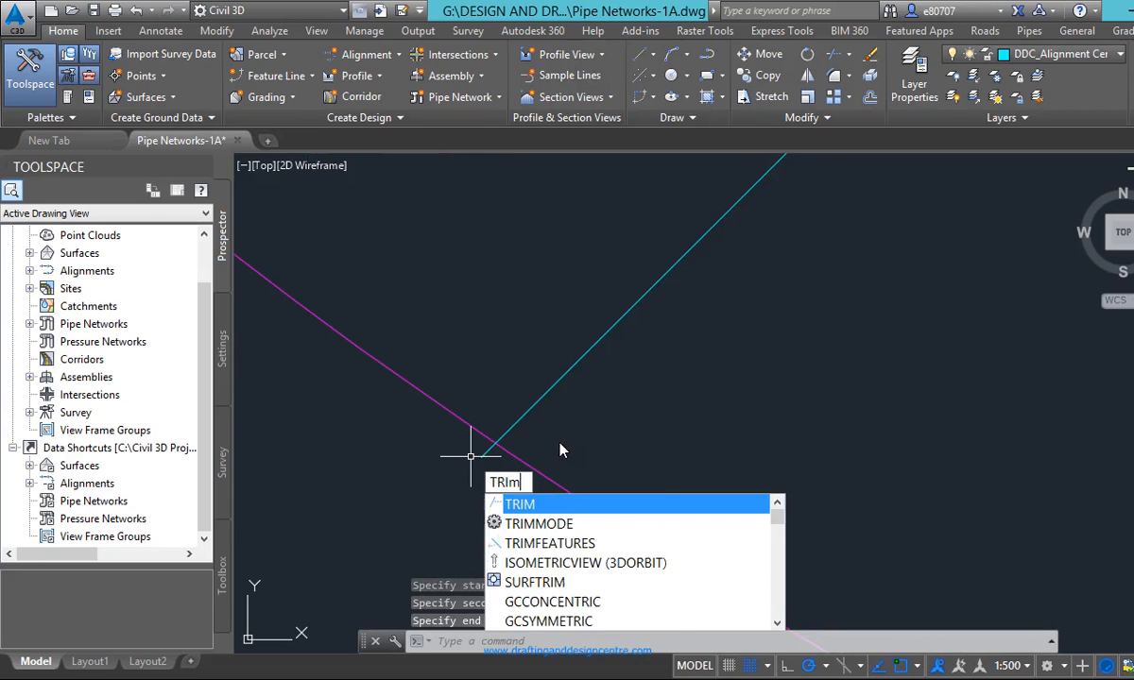
pyautogui.press('Return')
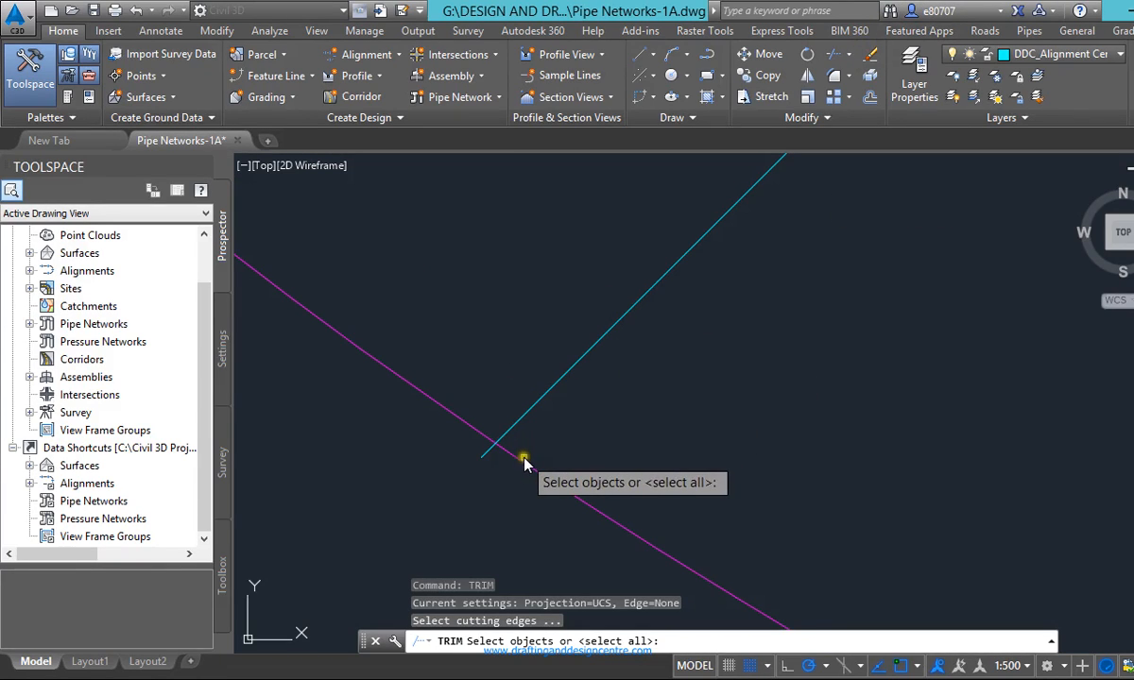
pyautogui.click(519, 464)
pyautogui.click(534, 464)
pyautogui.click(522, 471)
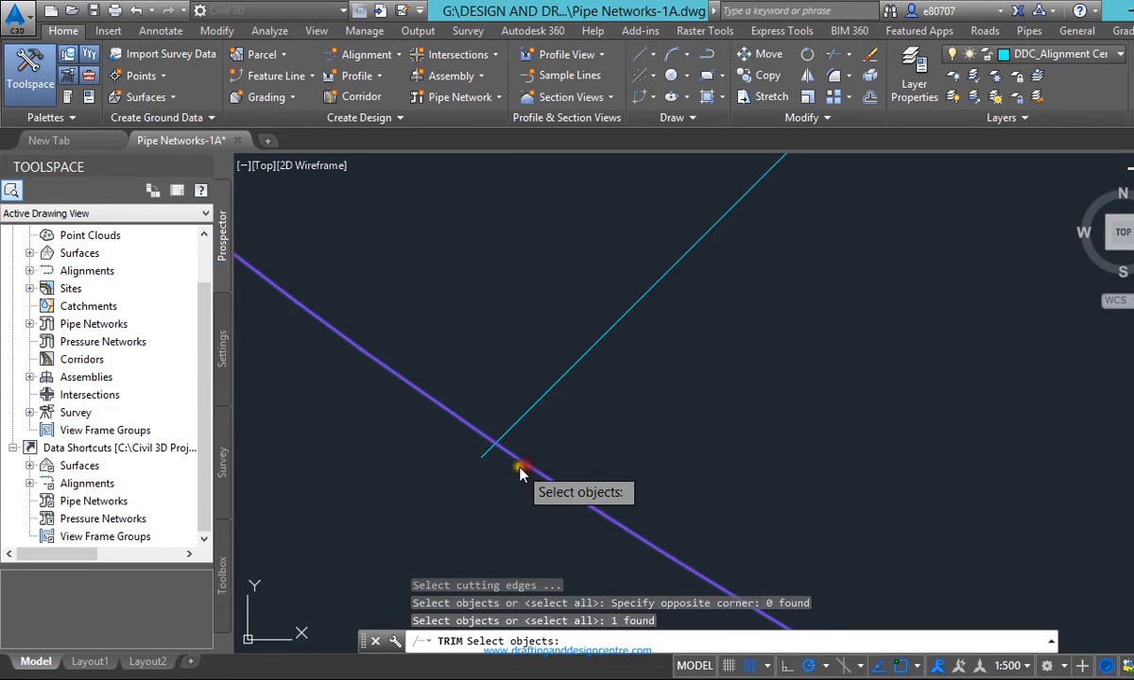
pyautogui.press('Return')
pyautogui.press('Return')
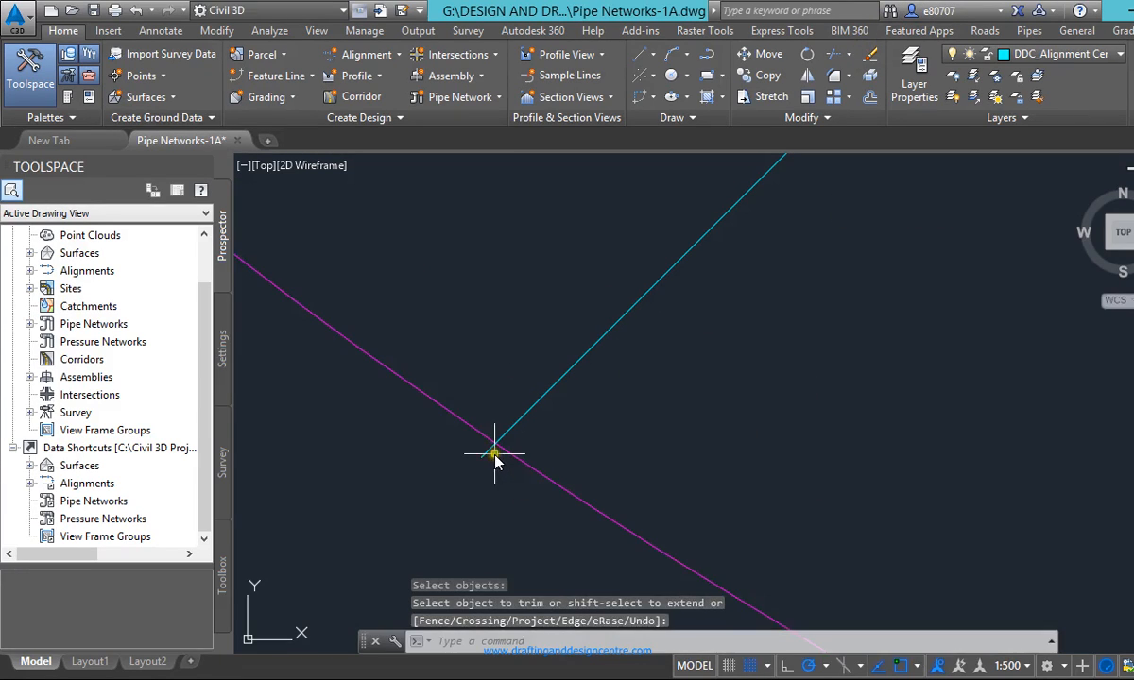
pyautogui.press('Return')
pyautogui.click(507, 451)
pyautogui.press('Return')
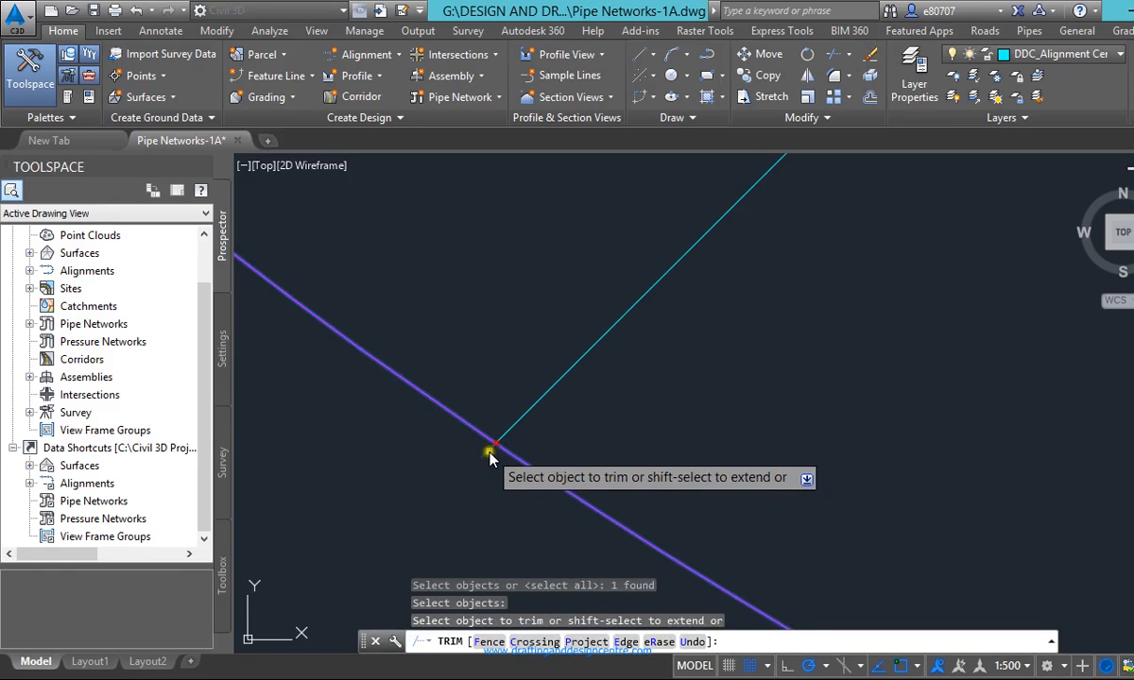
pyautogui.scroll(-8, 490, 456)
pyautogui.press('Escape')
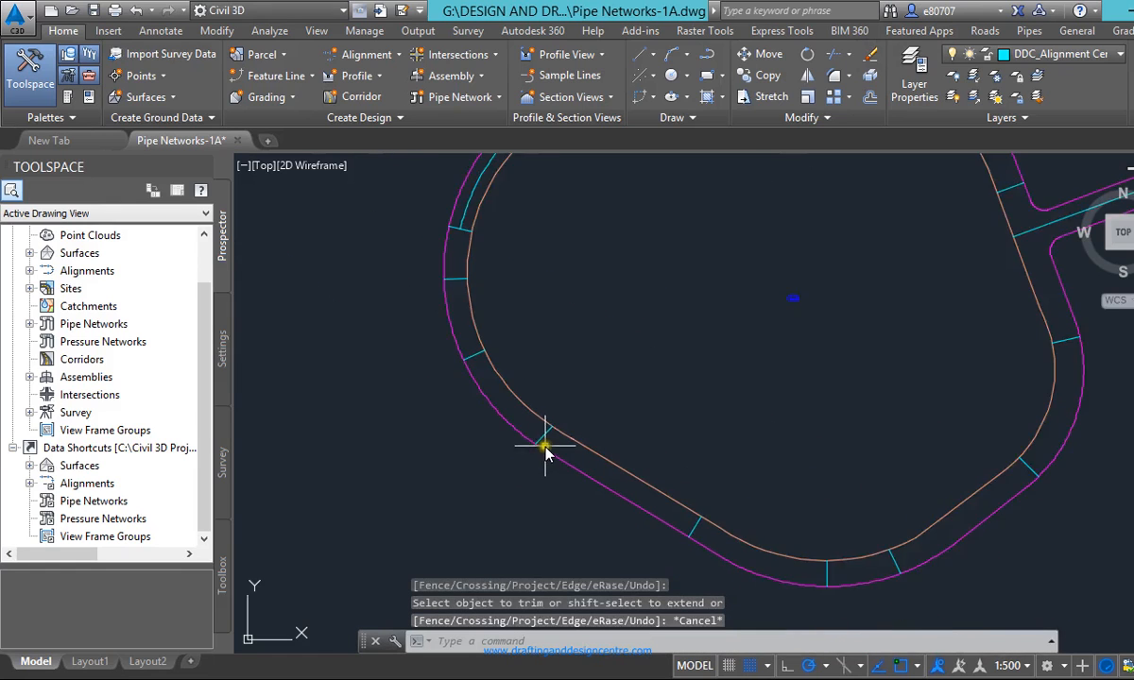
pyautogui.scroll(12, 610, 551)
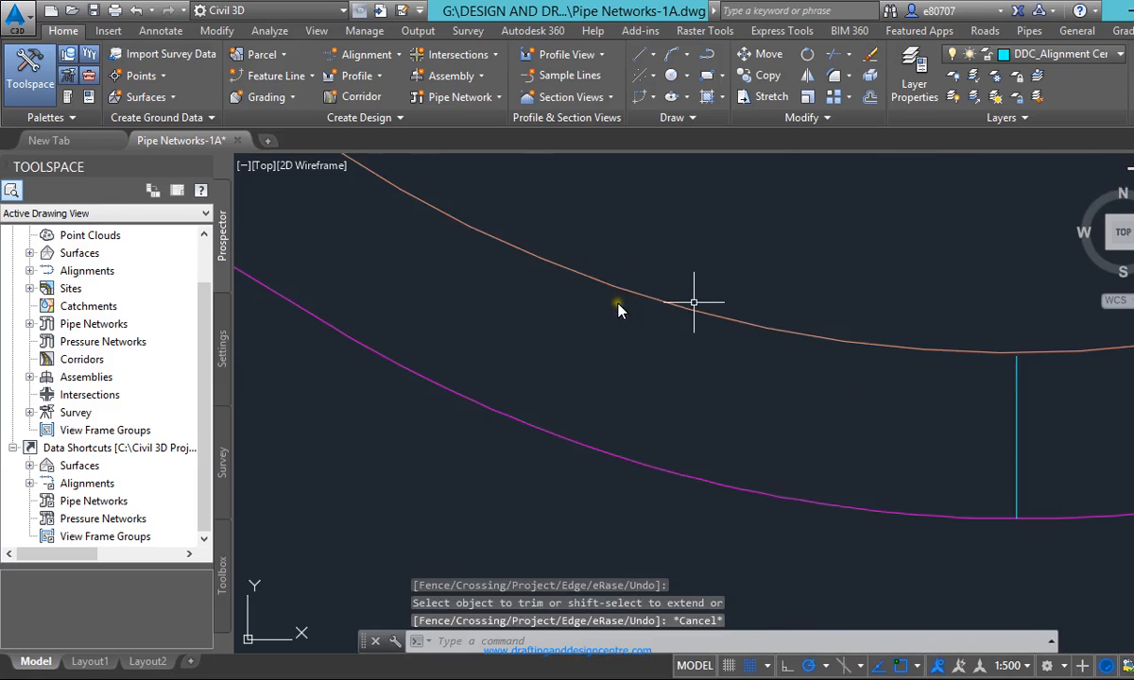
pyautogui.scroll(-5, 623, 317)
pyautogui.scroll(-2, 587, 287)
pyautogui.scroll(4, 580, 288)
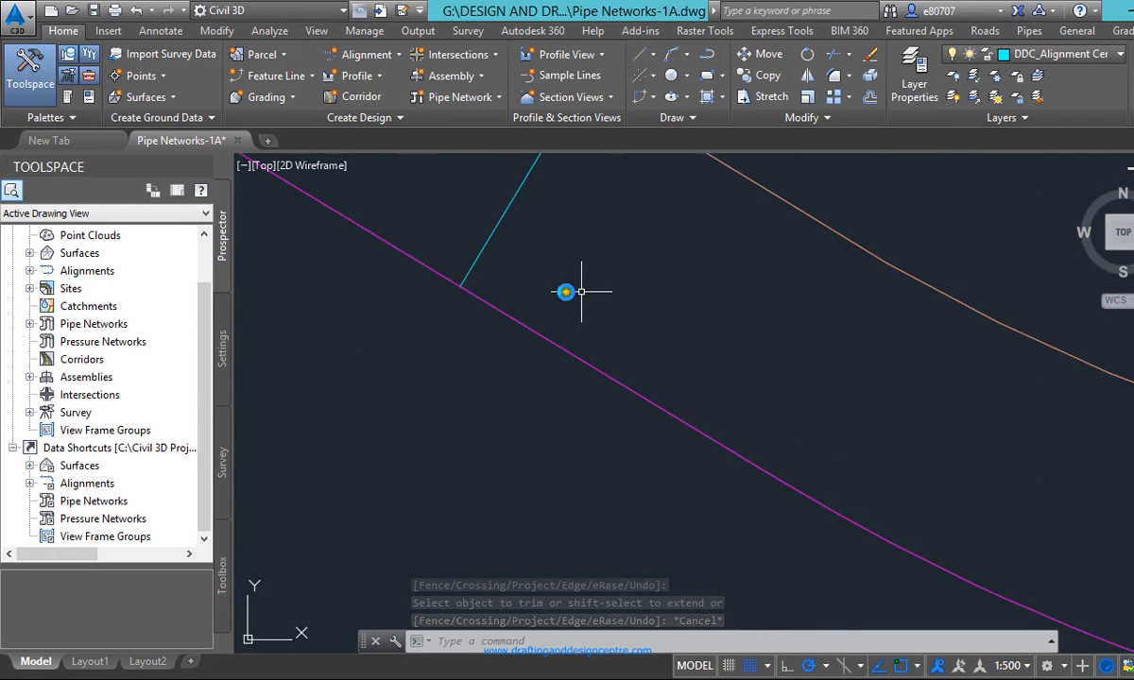
pyautogui.scroll(-10, 568, 329)
# Draw a three-point centerline arc from the northwest arc's lower end through the midpoints of the next two cross lines on the west curve
pyautogui.scroll(4, 557, 292)
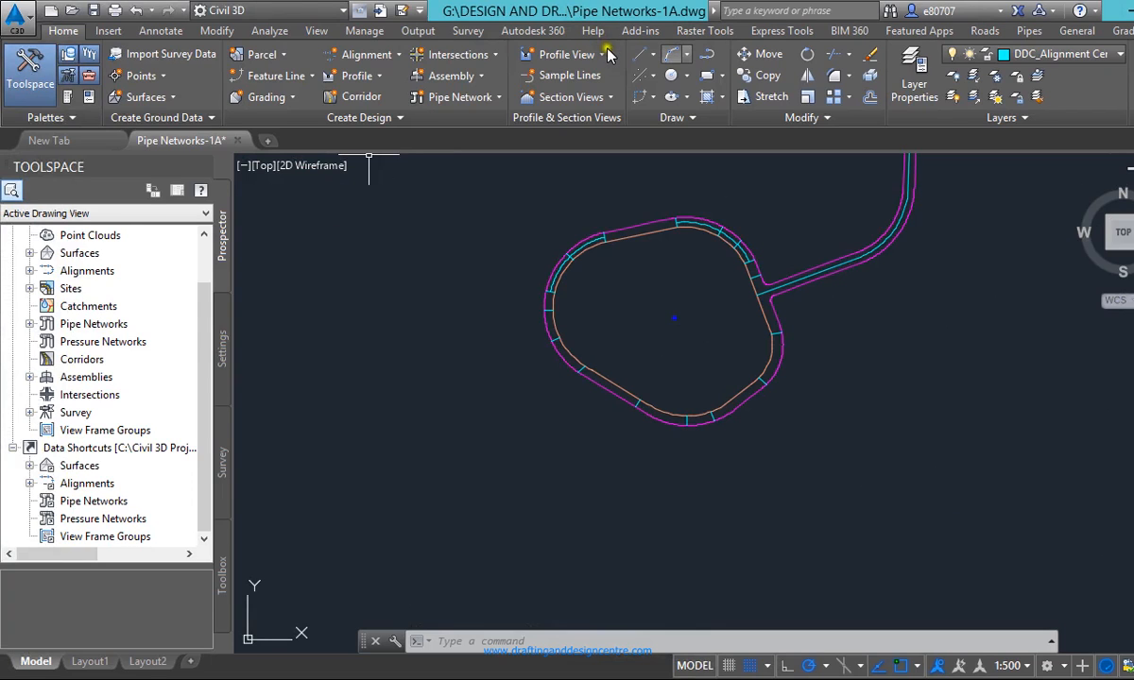
pyautogui.click(687, 54)
pyautogui.click(700, 82)
pyautogui.scroll(5, 535, 272)
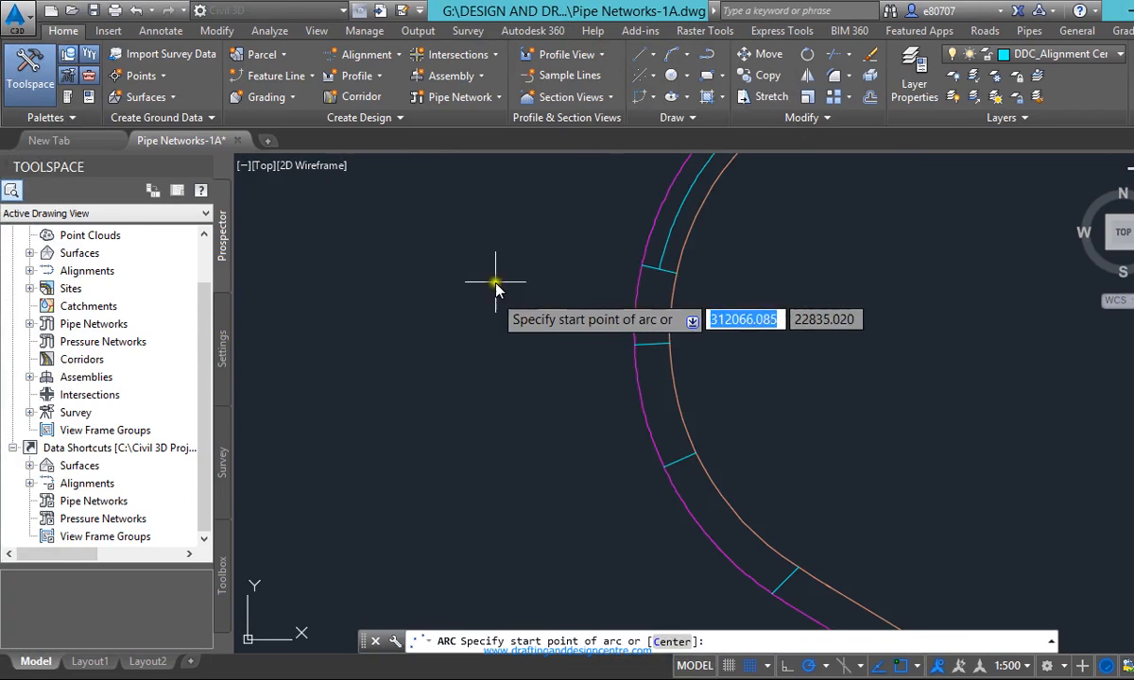
pyautogui.scroll(3, 577, 273)
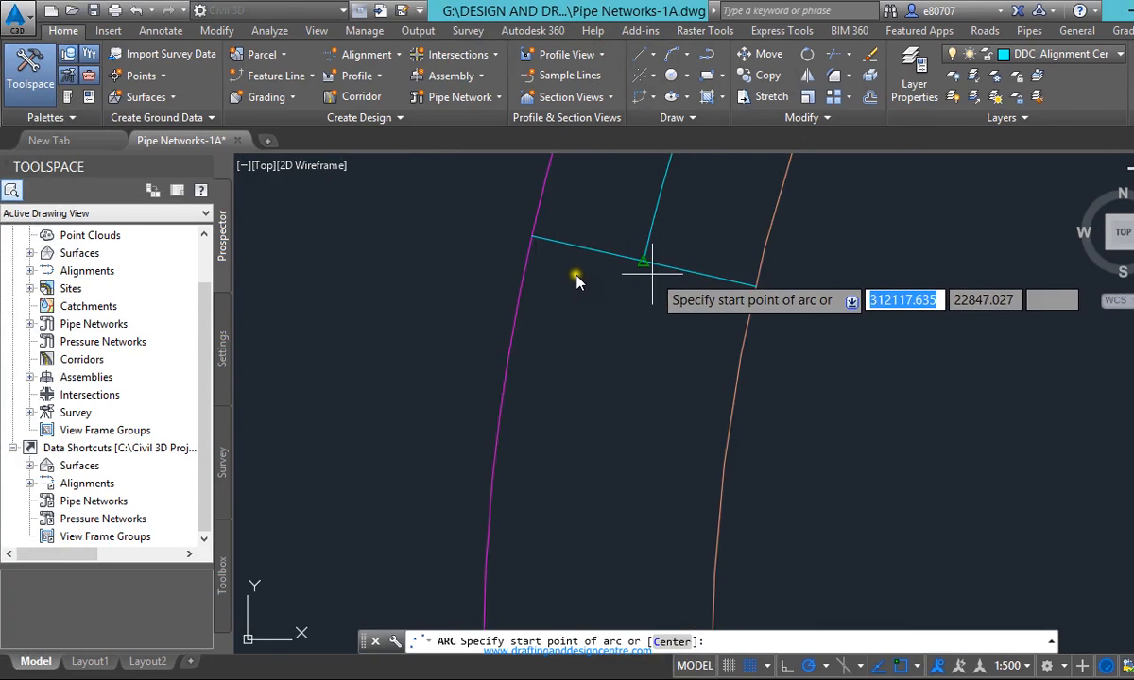
pyautogui.click(532, 326)
pyautogui.scroll(-4, 557, 258)
pyautogui.scroll(2, 562, 228)
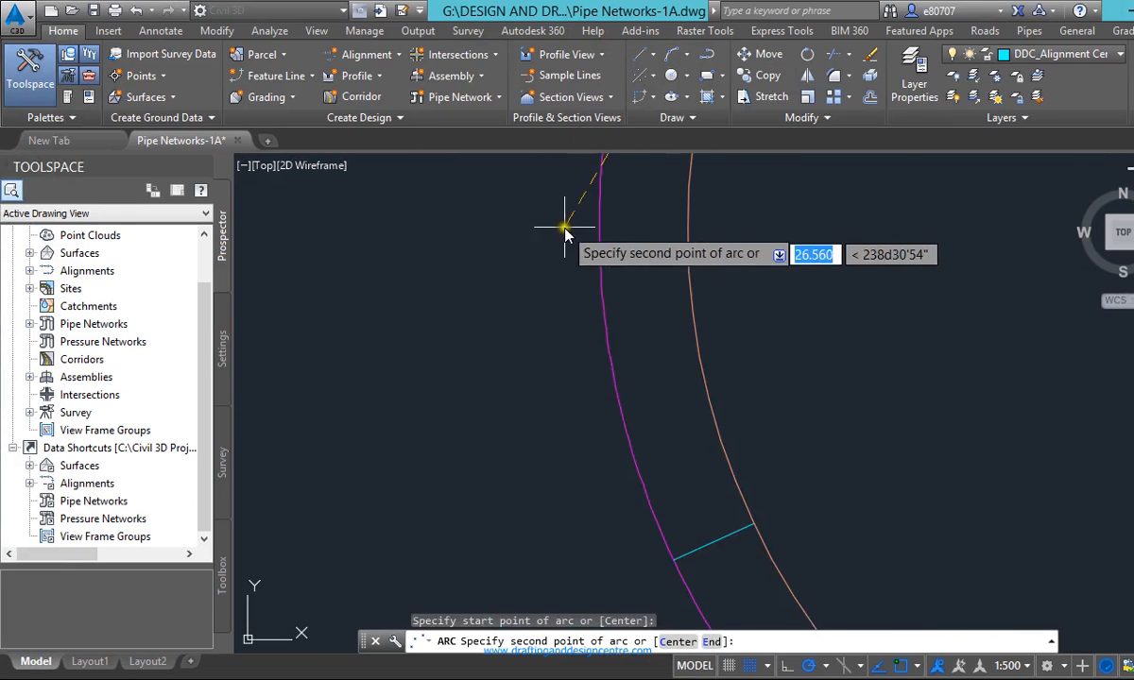
pyautogui.click(569, 257)
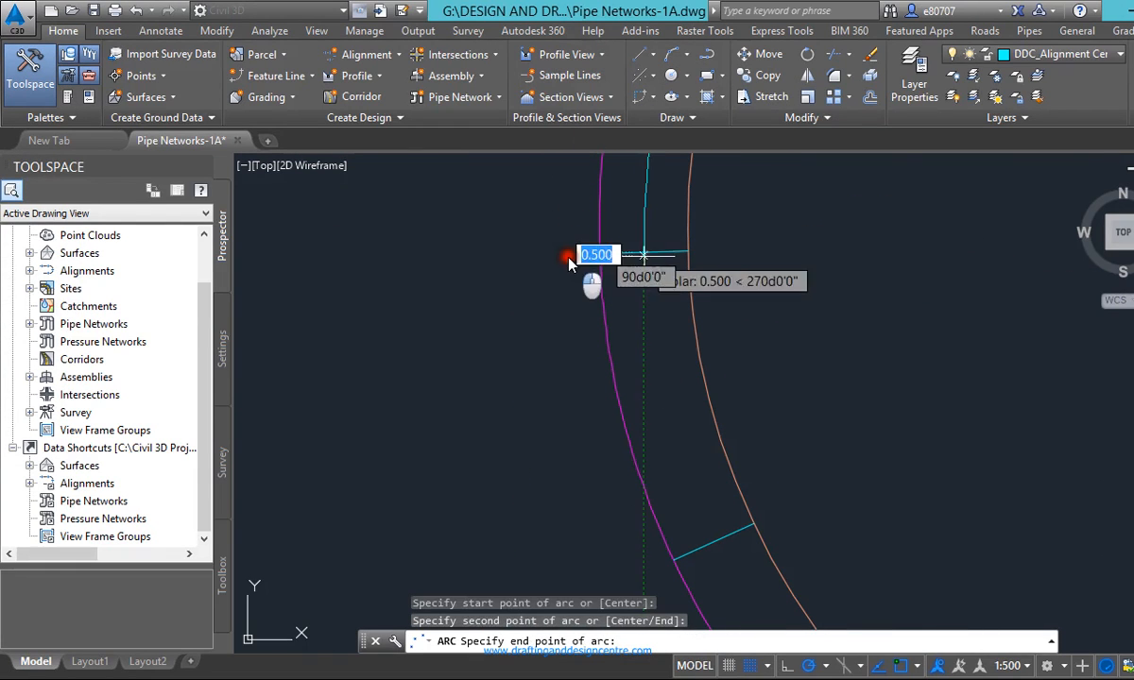
pyautogui.click(637, 540)
pyautogui.scroll(-2, 568, 232)
pyautogui.scroll(-4, 529, 394)
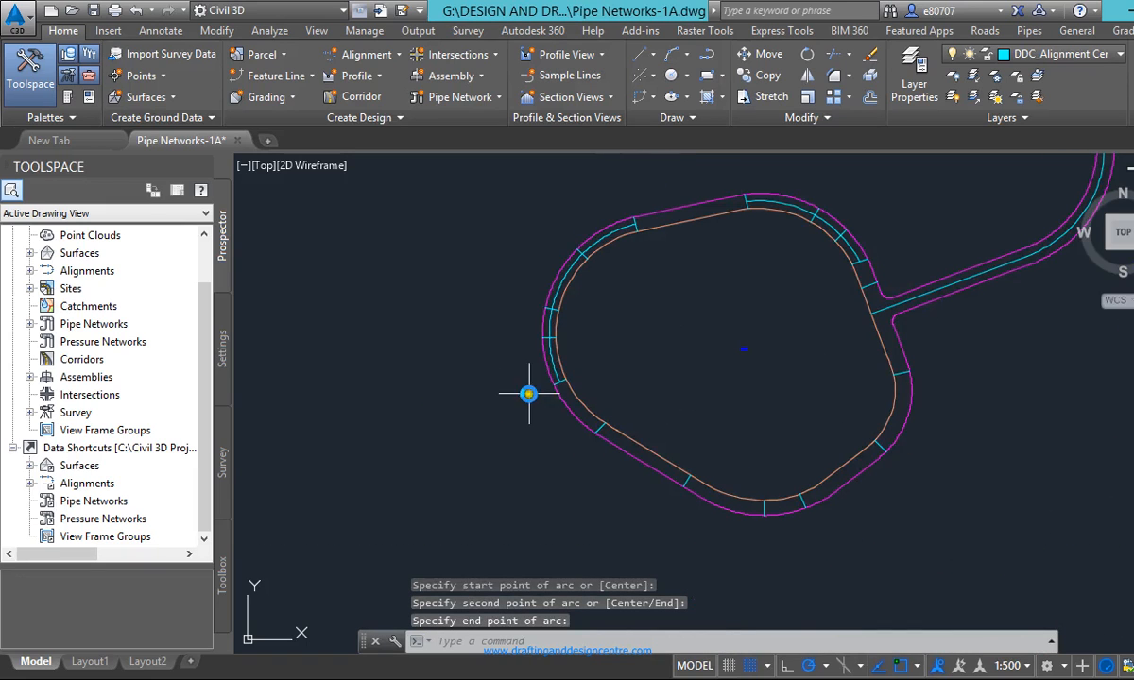
pyautogui.click(687, 54)
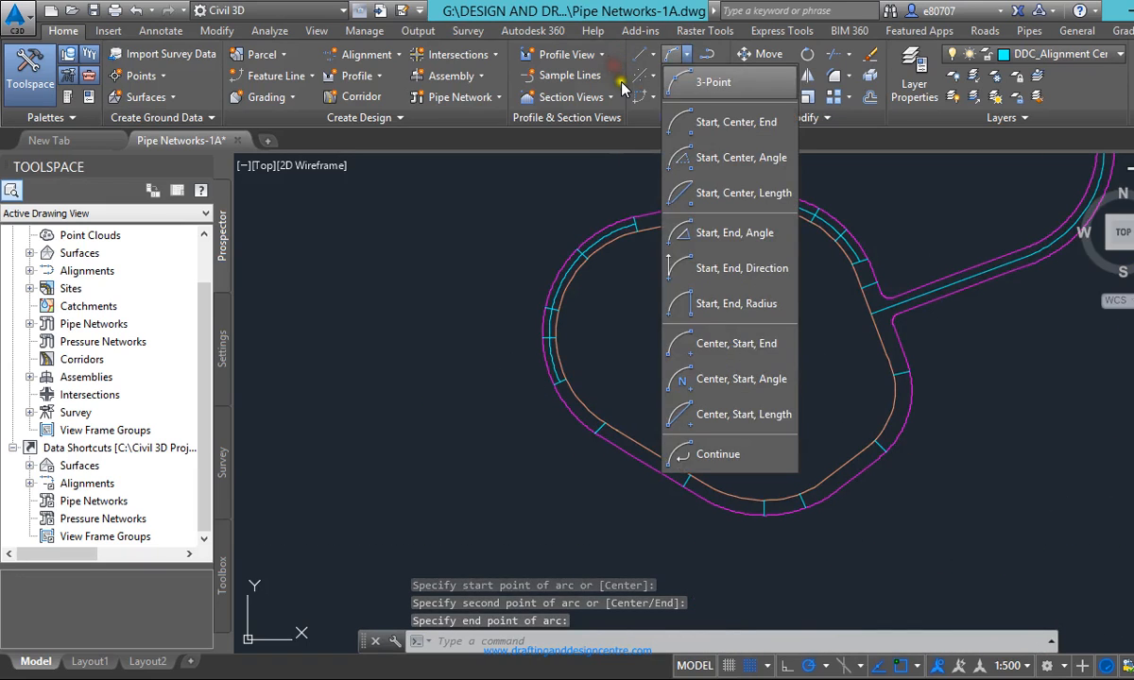
pyautogui.click(690, 75)
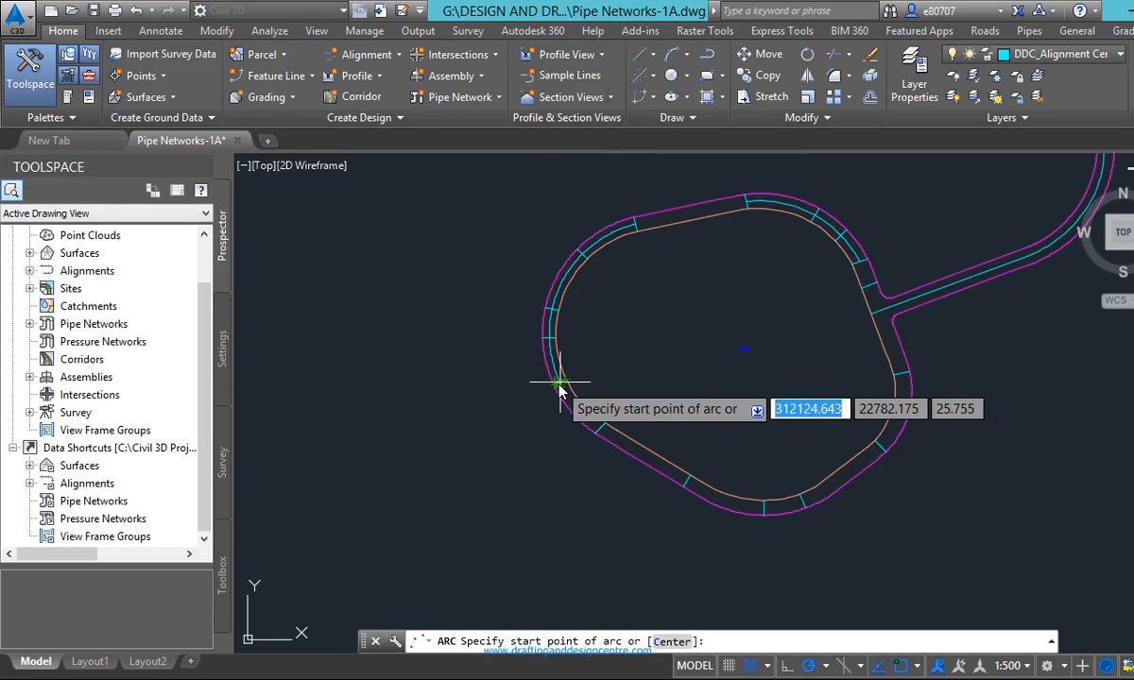
pyautogui.scroll(4, 552, 382)
pyautogui.press('Escape')
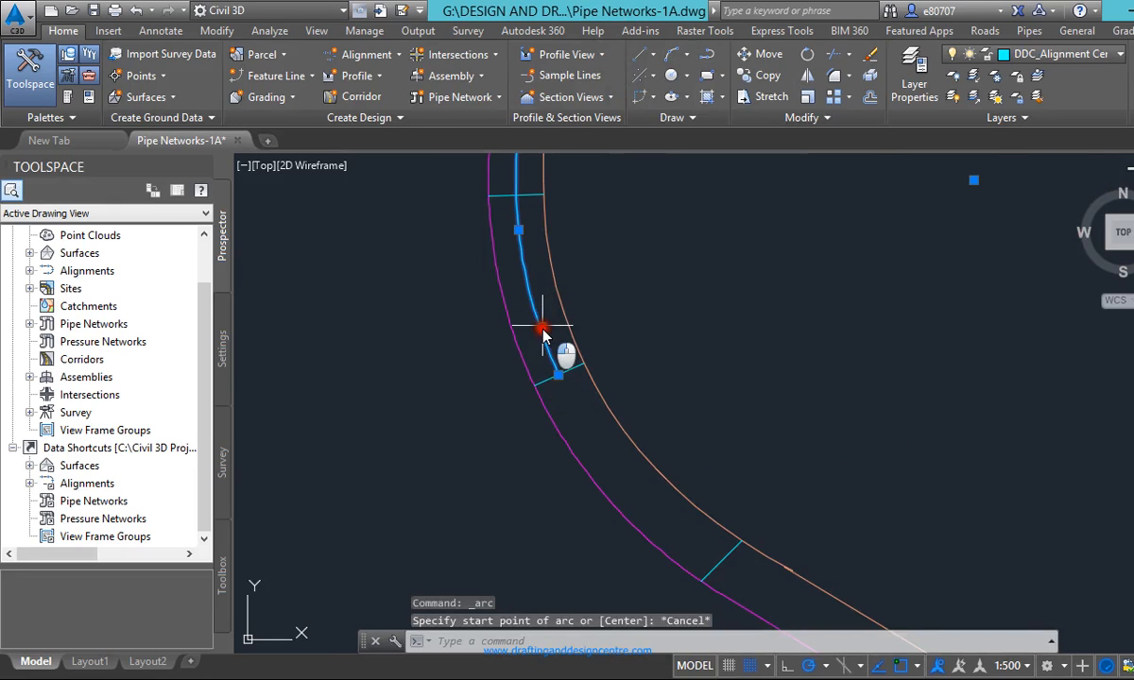
# Stretch the lower end of the west curve's centerline arc to the midpoint of the cross line on the southwest curve
pyautogui.click(557, 377)
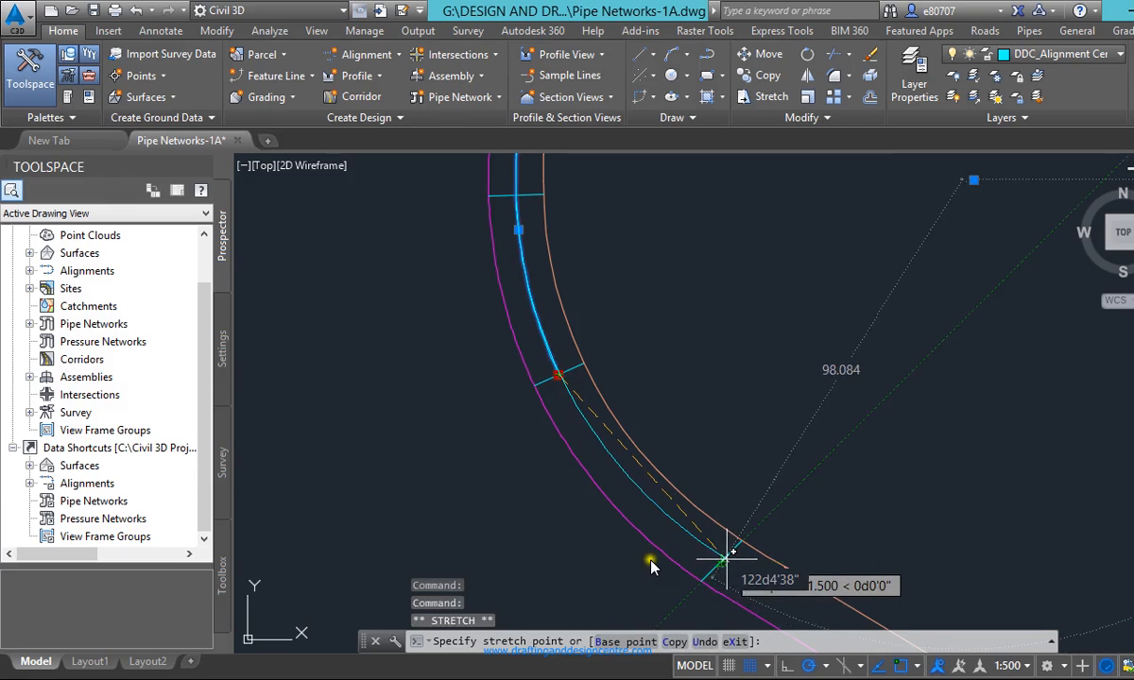
pyautogui.scroll(5, 720, 562)
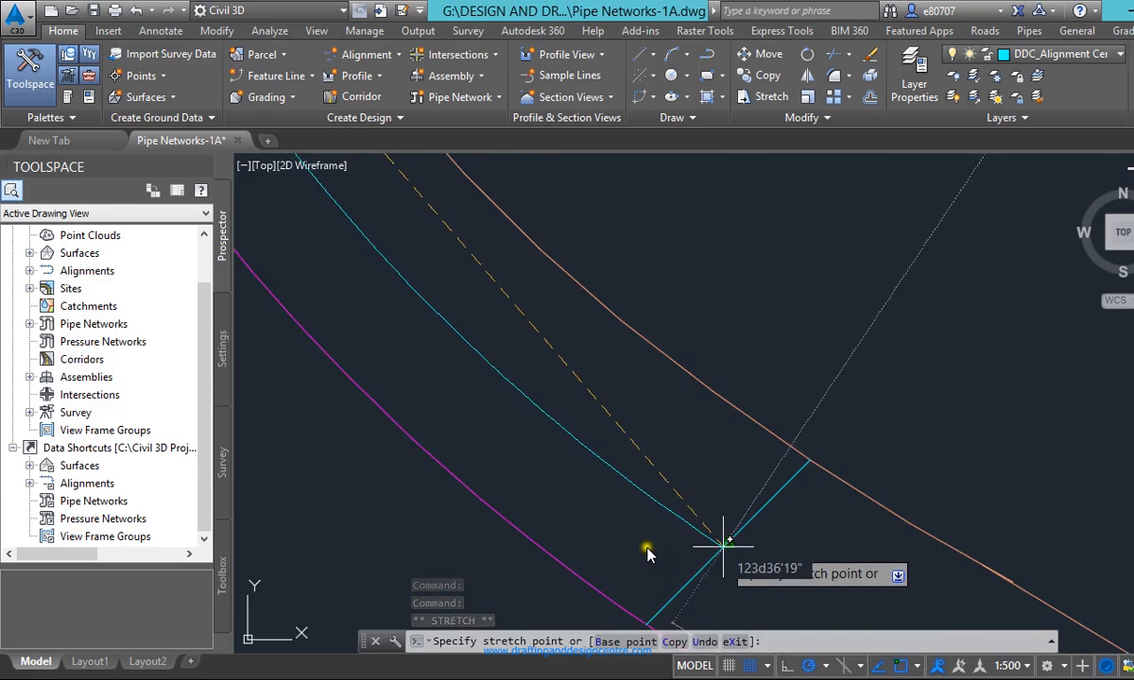
pyautogui.press('Escape')
pyautogui.scroll(-8, 571, 478)
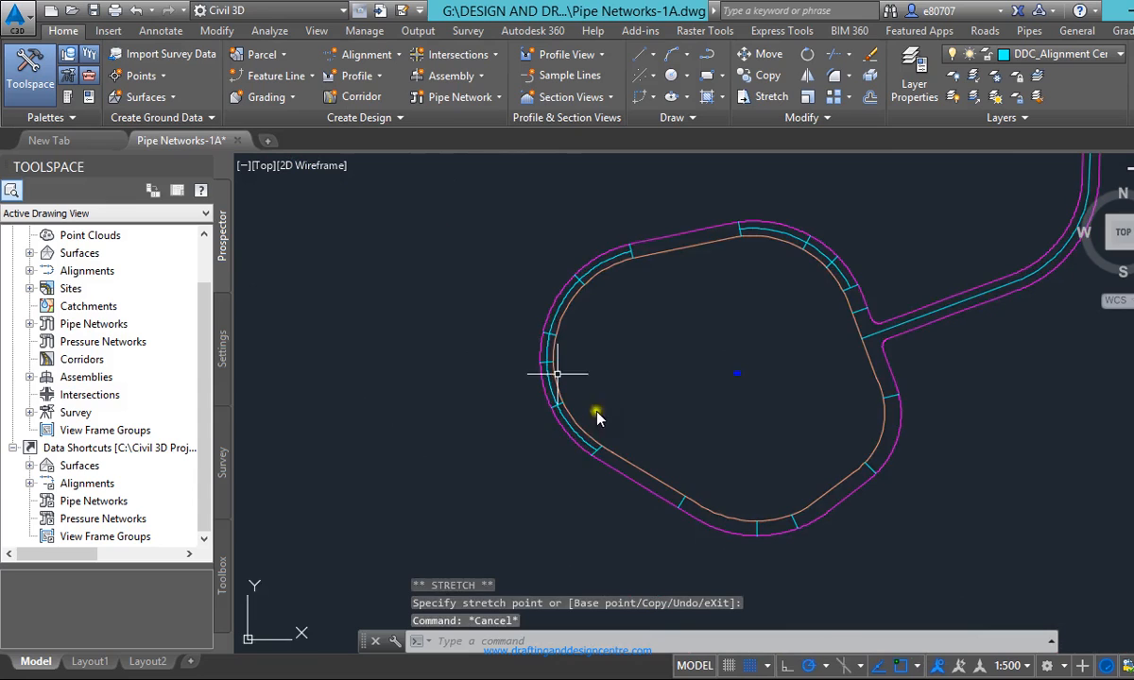
pyautogui.scroll(3, 597, 416)
pyautogui.scroll(-3, 567, 491)
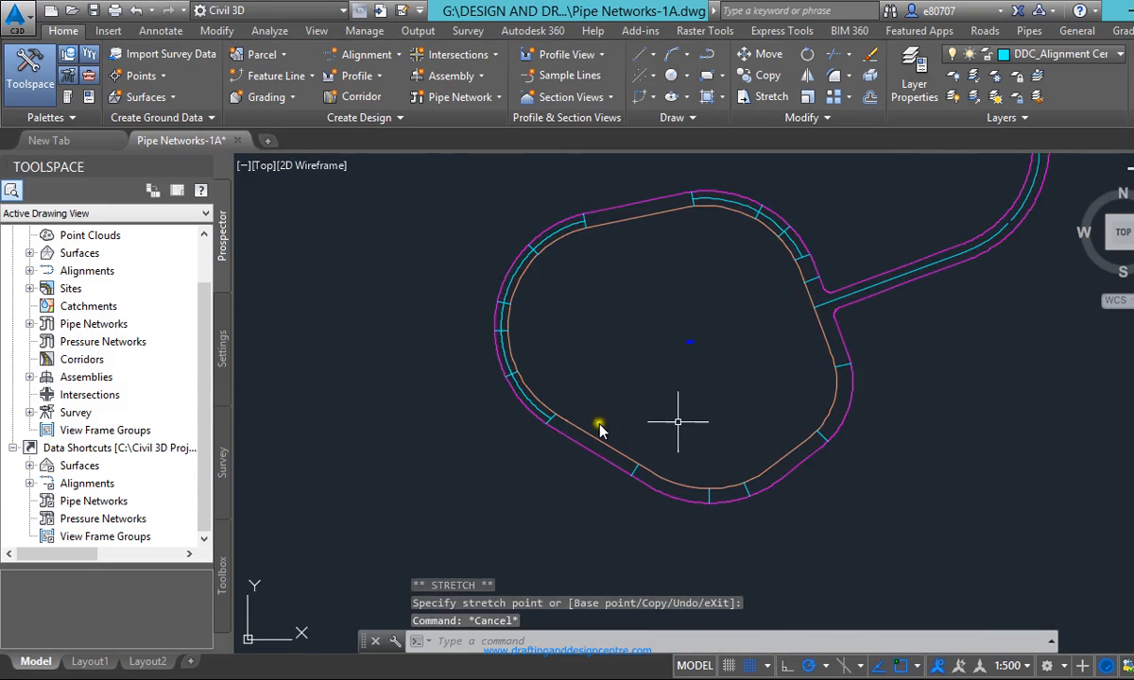
pyautogui.scroll(4, 605, 492)
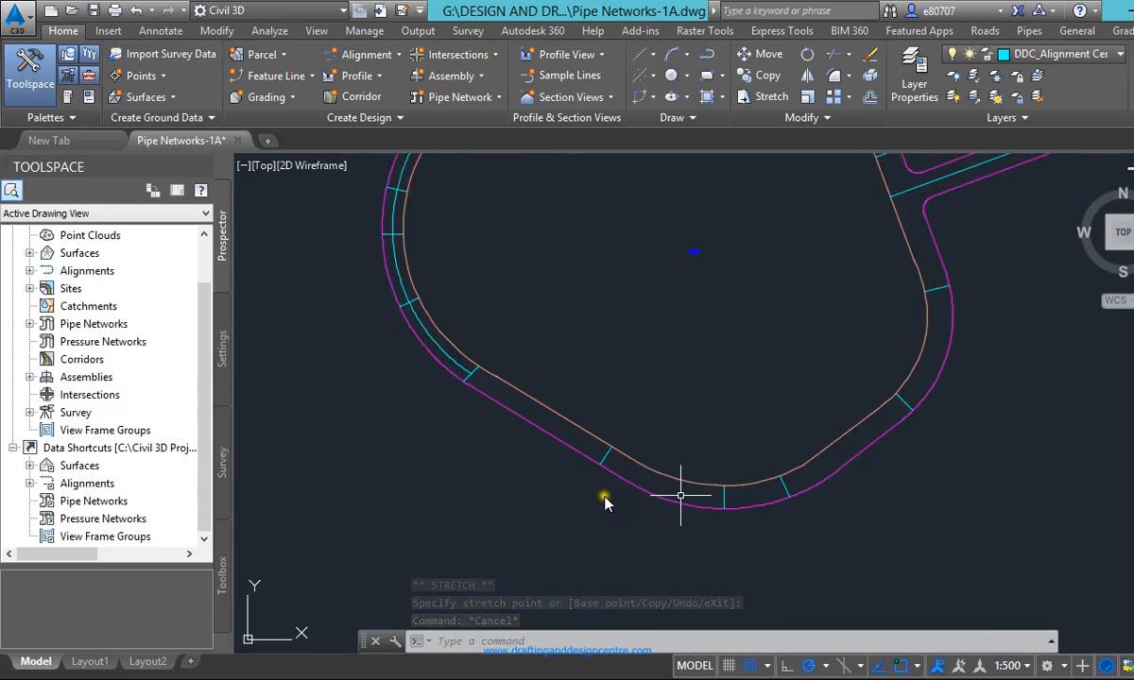
pyautogui.click(703, 474)
pyautogui.press('Escape')
pyautogui.click(639, 463)
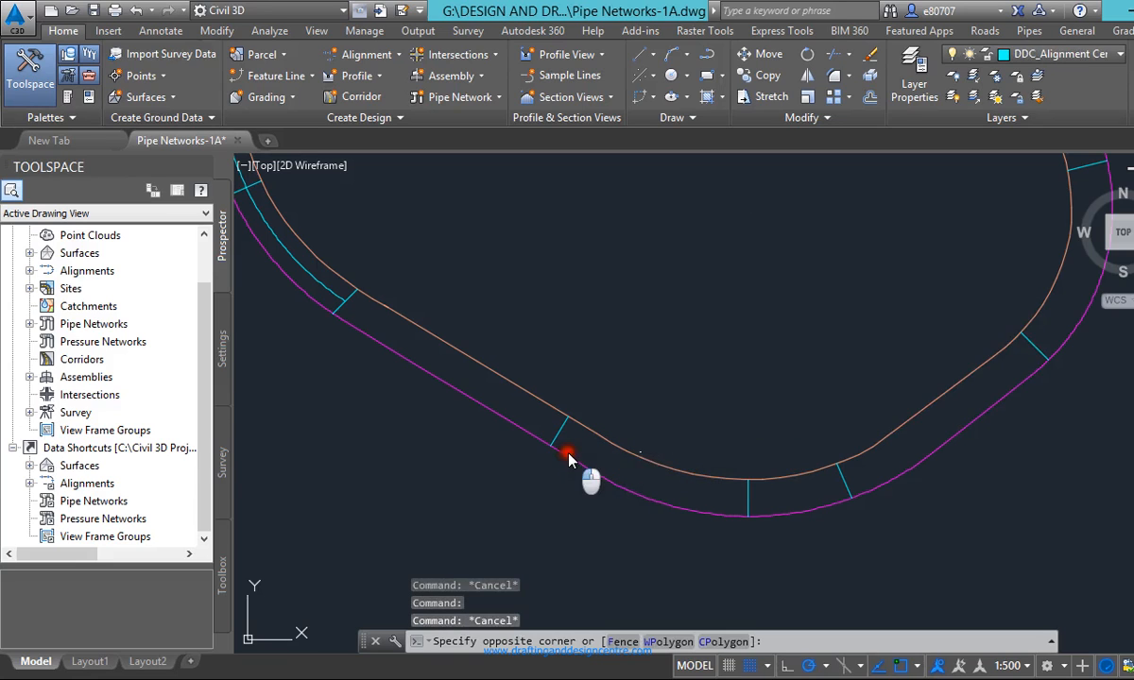
pyautogui.click(636, 460)
pyautogui.write('l')
pyautogui.press('Return')
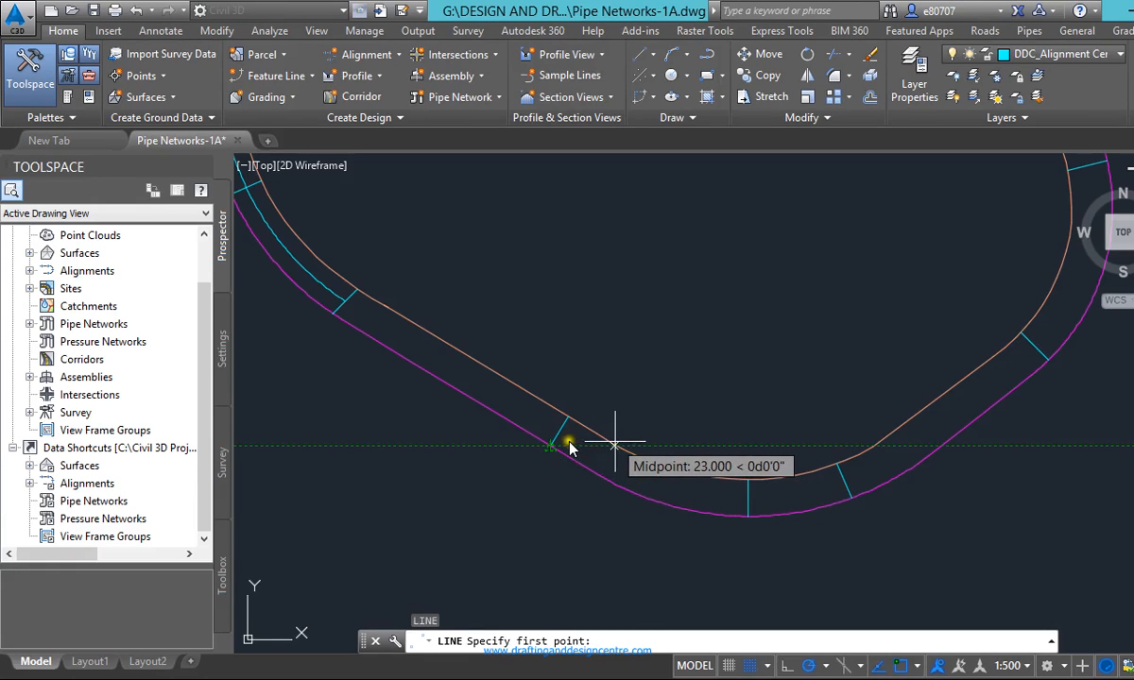
pyautogui.press('Escape')
pyautogui.click(569, 452)
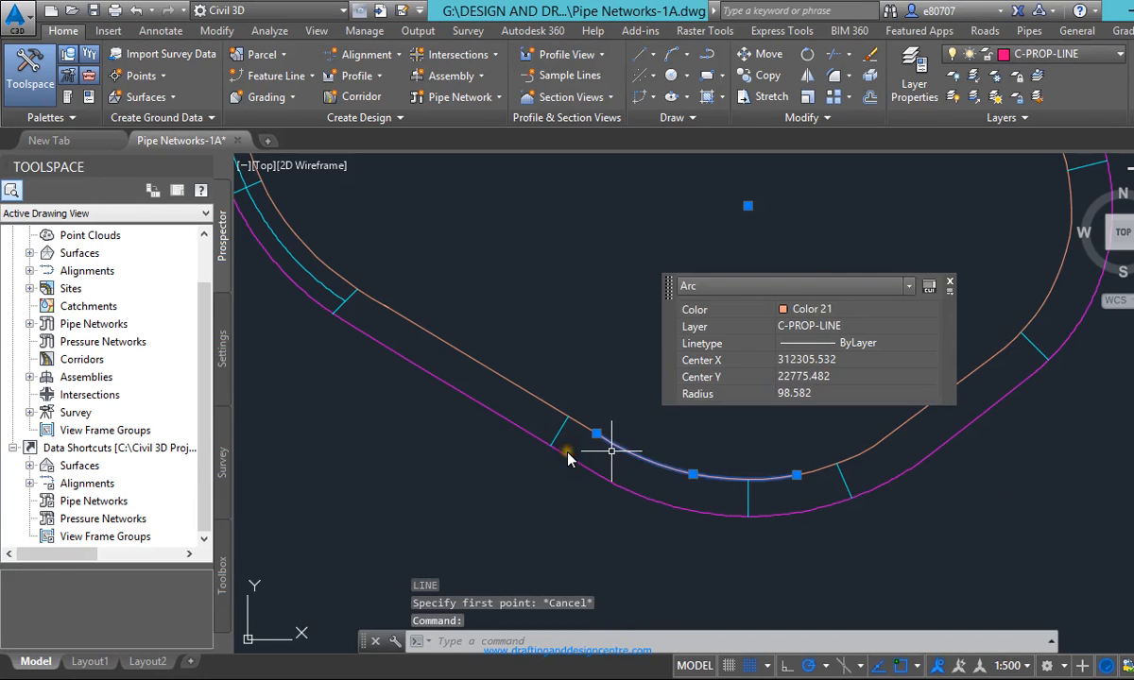
pyautogui.press('Escape')
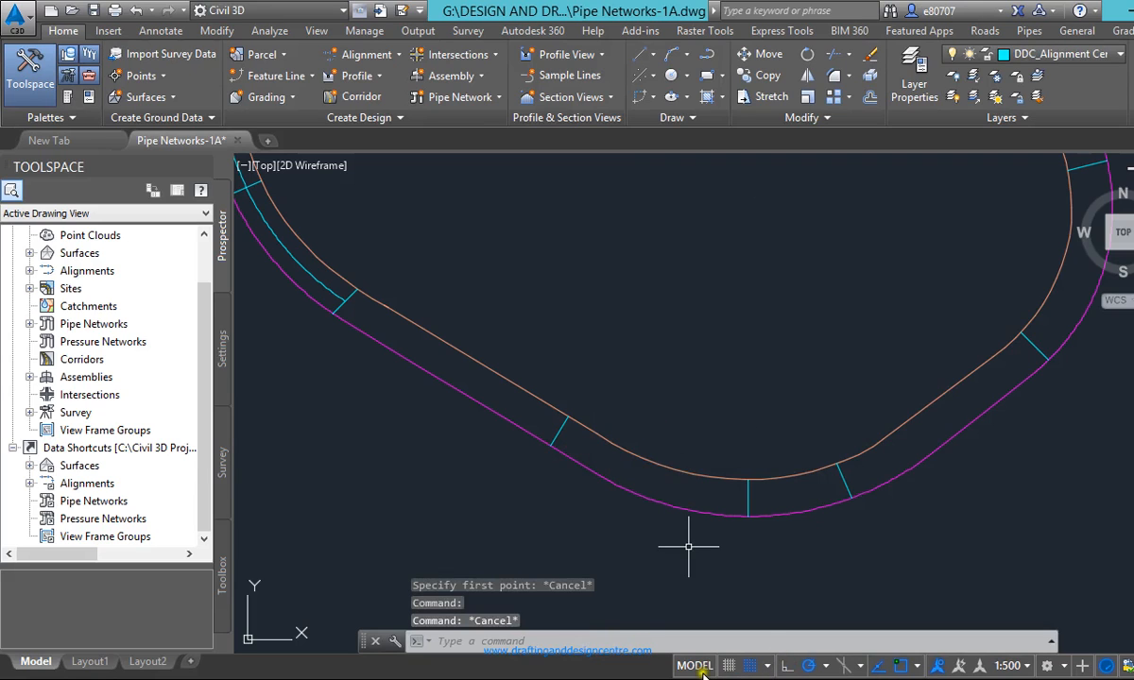
# Check which object snap modes are active in the drafting settings
pyautogui.rightClick(751, 666)
pyautogui.click(832, 642)
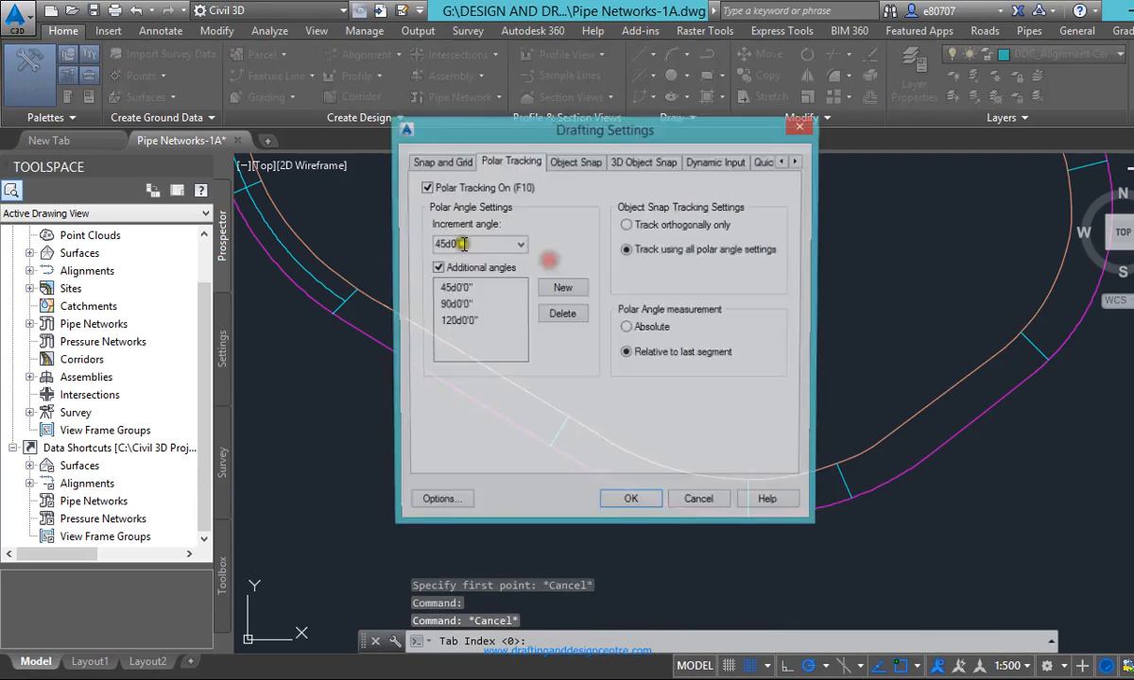
pyautogui.click(565, 163)
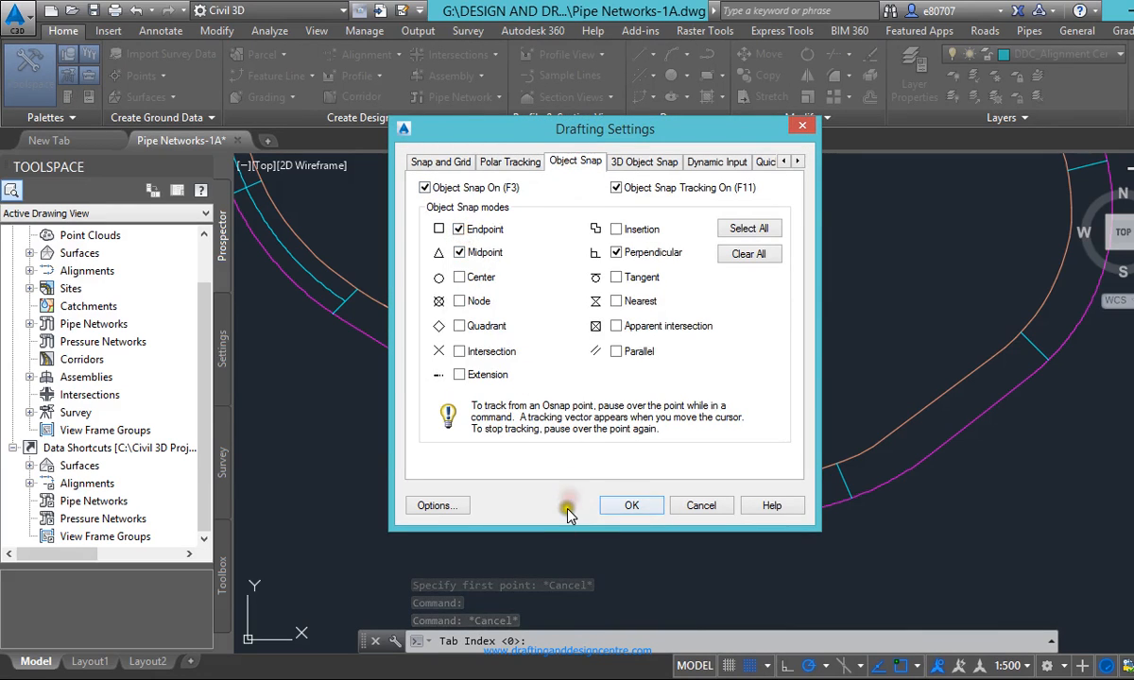
pyautogui.click(642, 511)
pyautogui.write('pl')
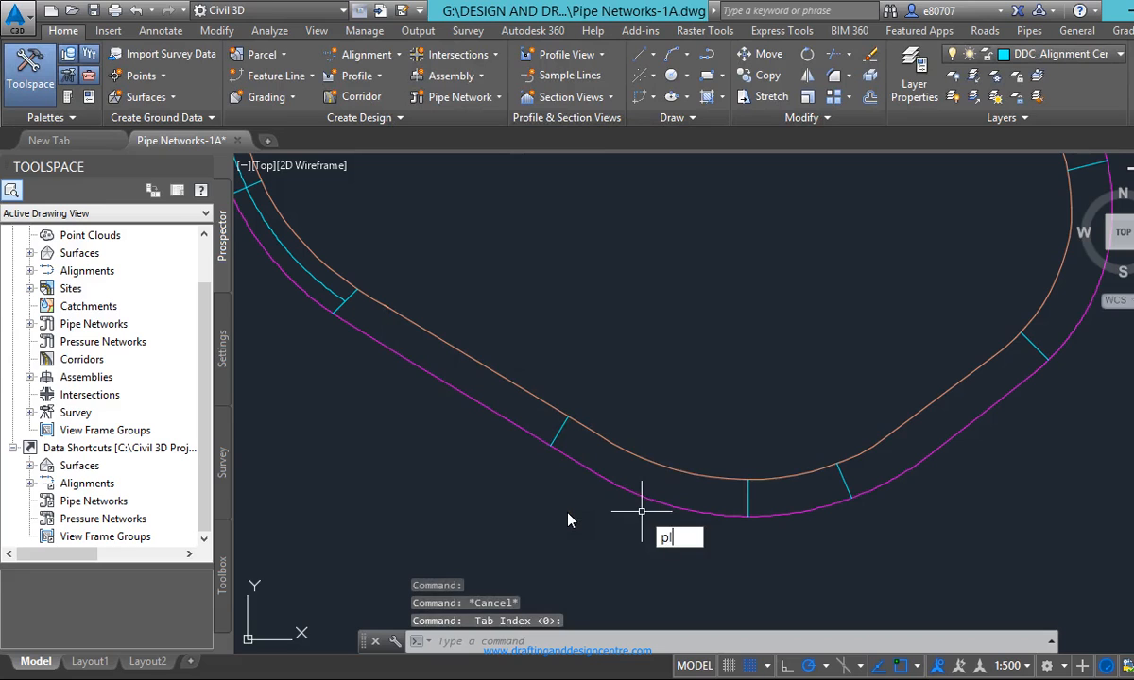
pyautogui.press('Escape')
# Draw a cross line from the west end of the inner loop's south arc perpendicular to the outer boundary, and delete the old cross line just northwest
pyautogui.write('l')
pyautogui.press('Return')
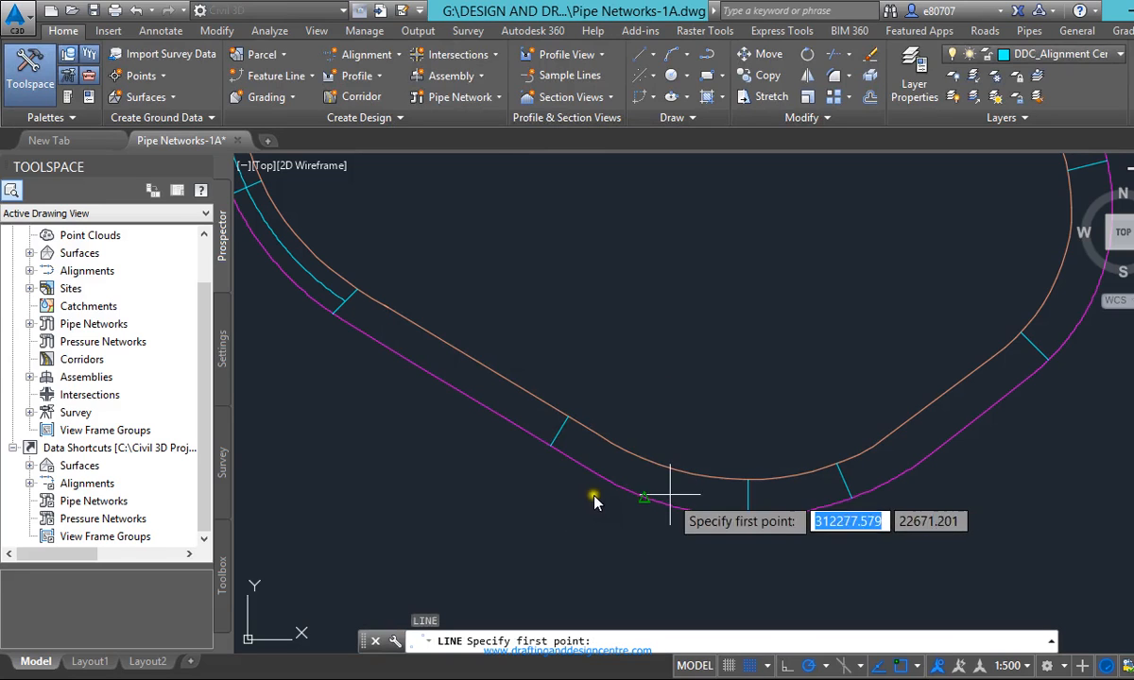
pyautogui.click(566, 452)
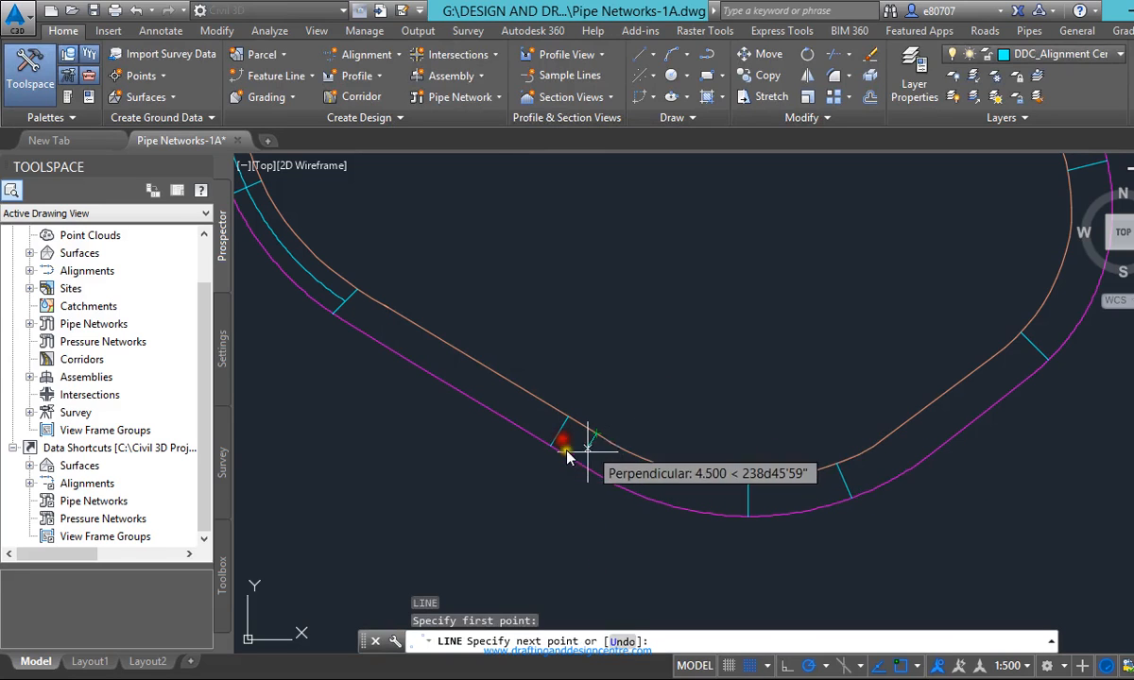
pyautogui.click(567, 465)
pyautogui.press('Escape')
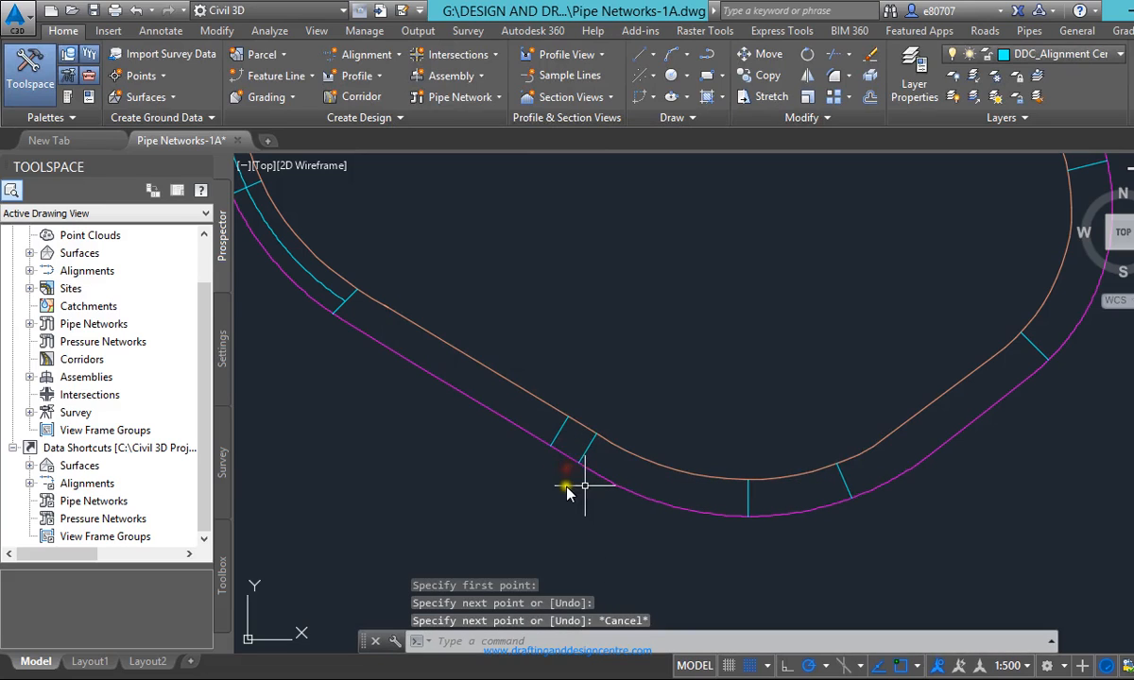
pyautogui.click(558, 436)
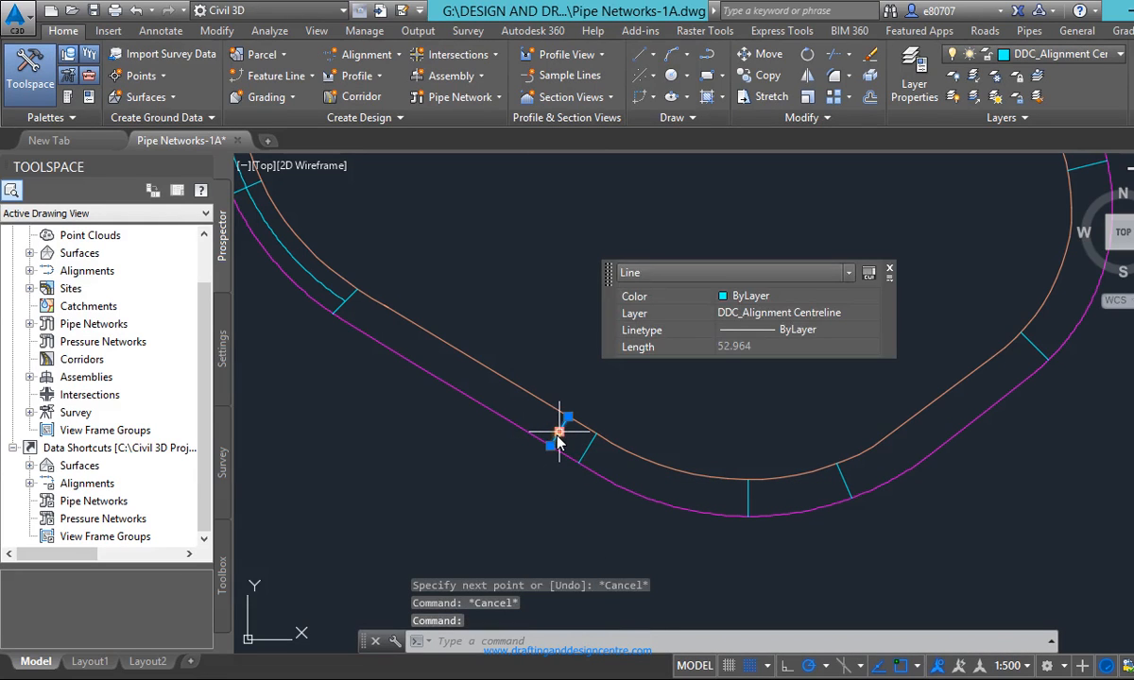
pyautogui.press('Delete')
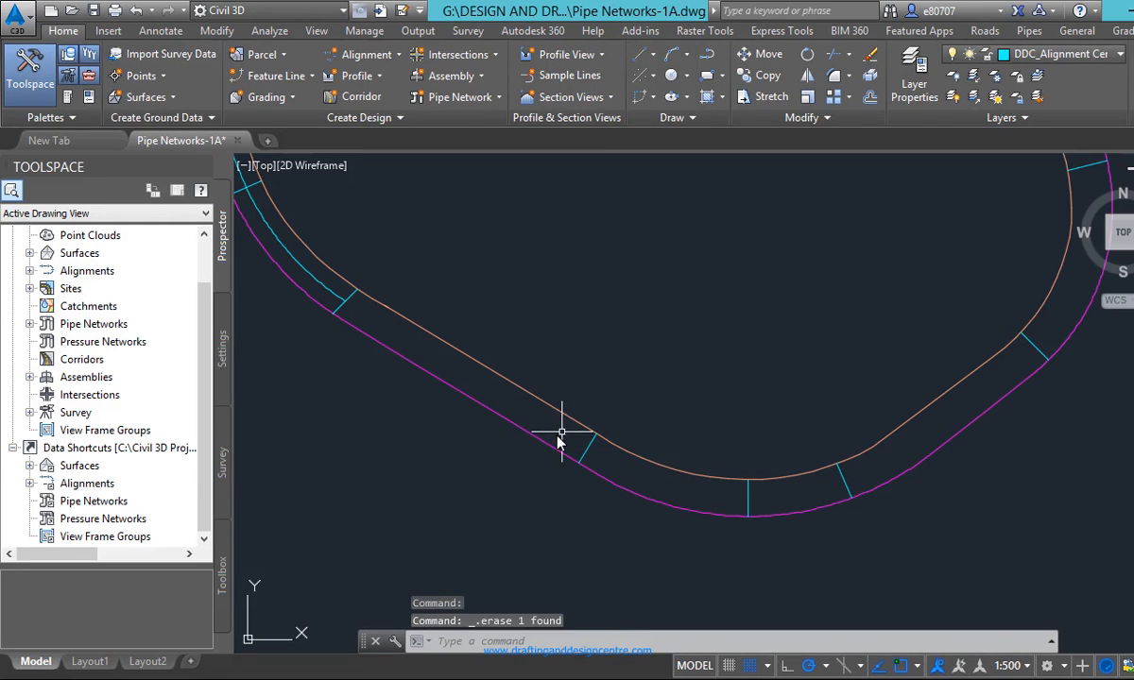
# Inspect the extent of the inner loop's arcs along the south curve
pyautogui.click(678, 482)
pyautogui.press('Escape')
pyautogui.click(703, 481)
pyautogui.press('Escape')
pyautogui.scroll(-3, 586, 501)
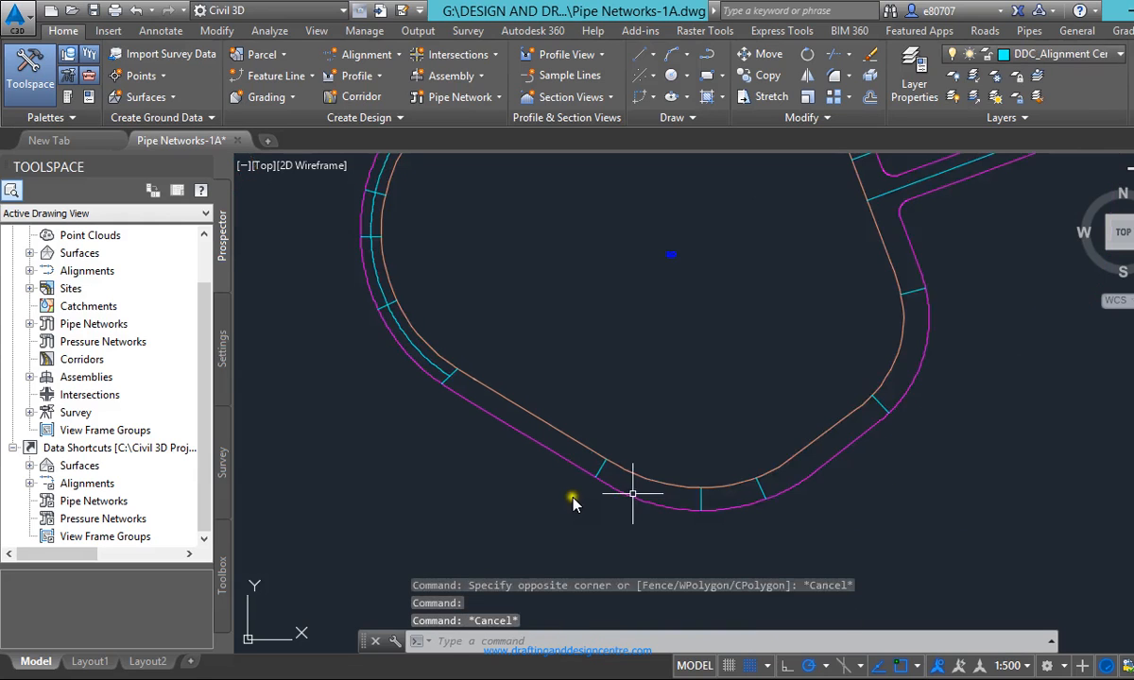
pyautogui.click(666, 485)
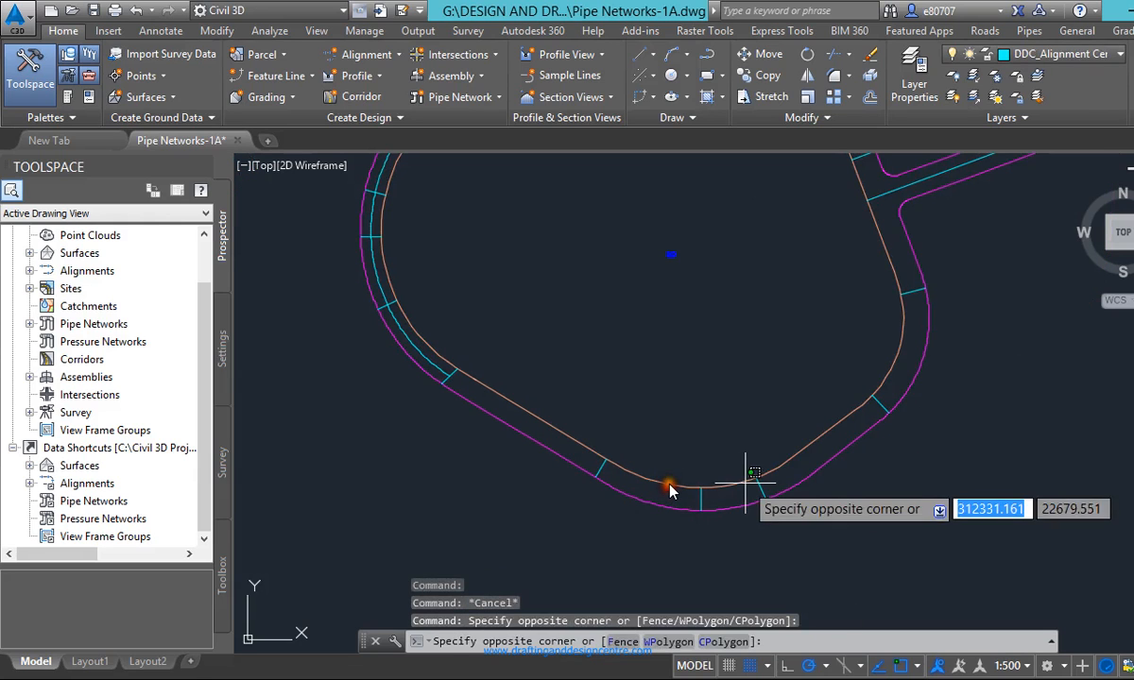
pyautogui.click(743, 484)
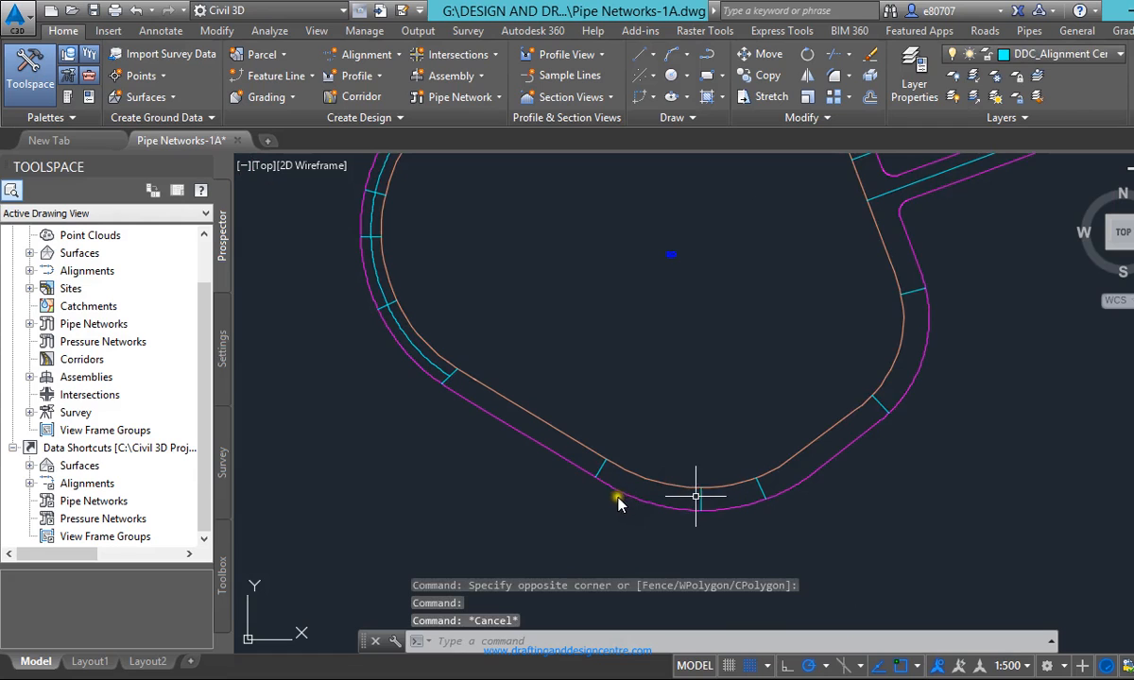
# Examine where the two inner loop arcs on the southeast curve start and end relative to the cross lines
pyautogui.scroll(-3, 796, 482)
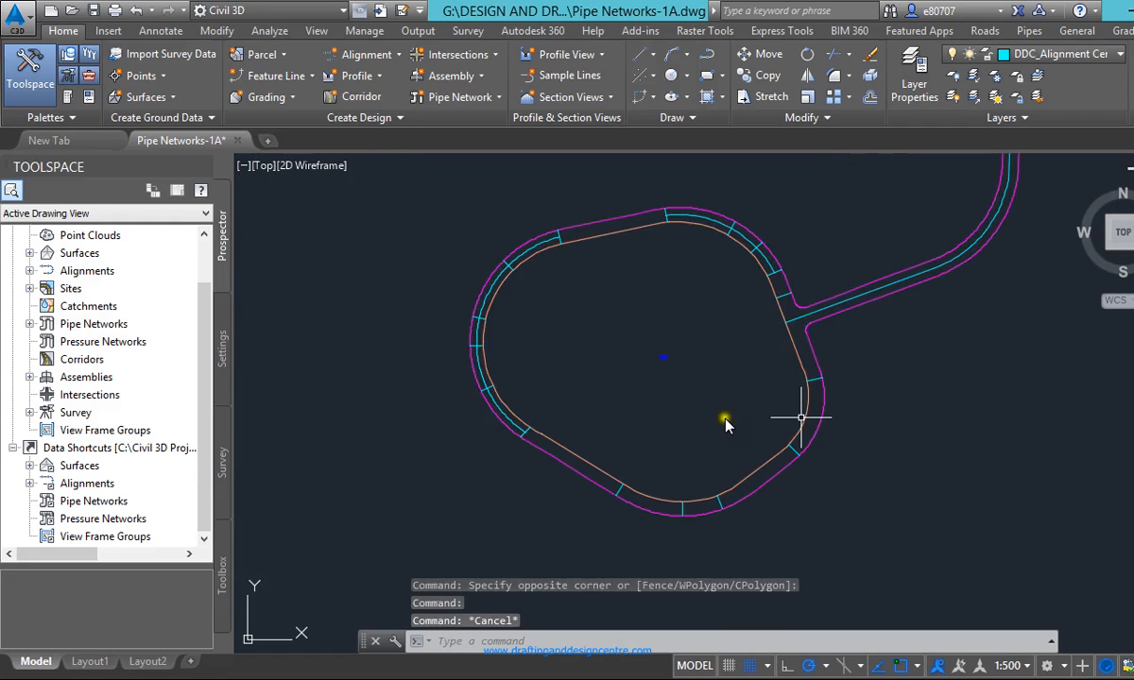
pyautogui.click(802, 416)
pyautogui.scroll(4, 790, 443)
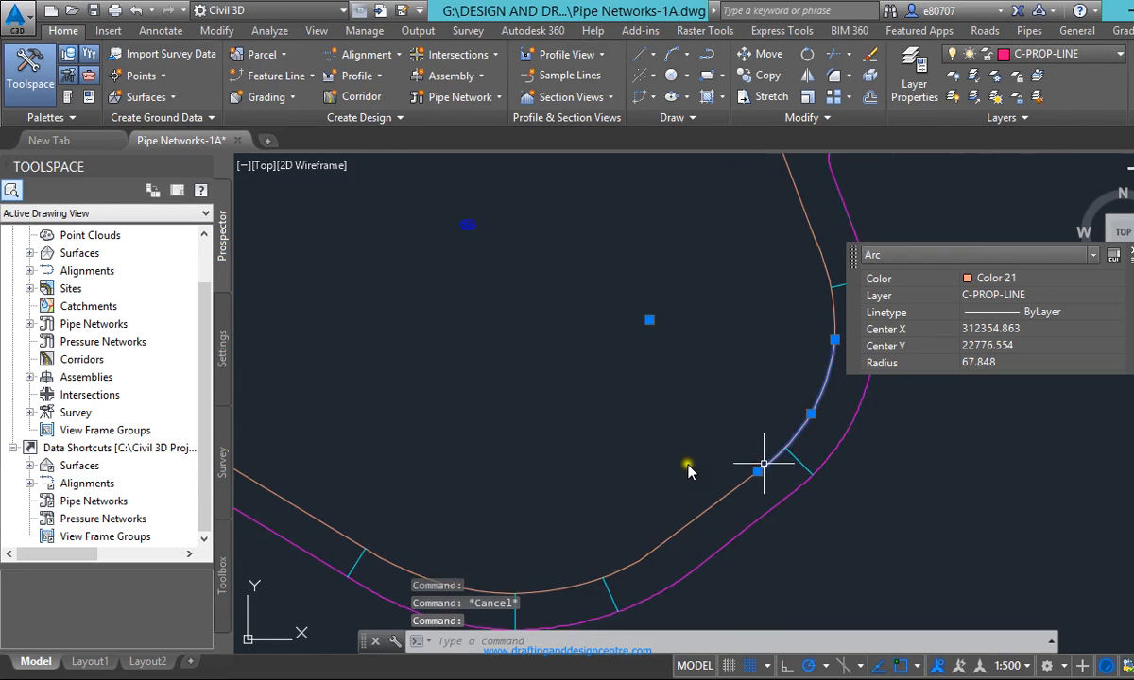
pyautogui.press('Escape')
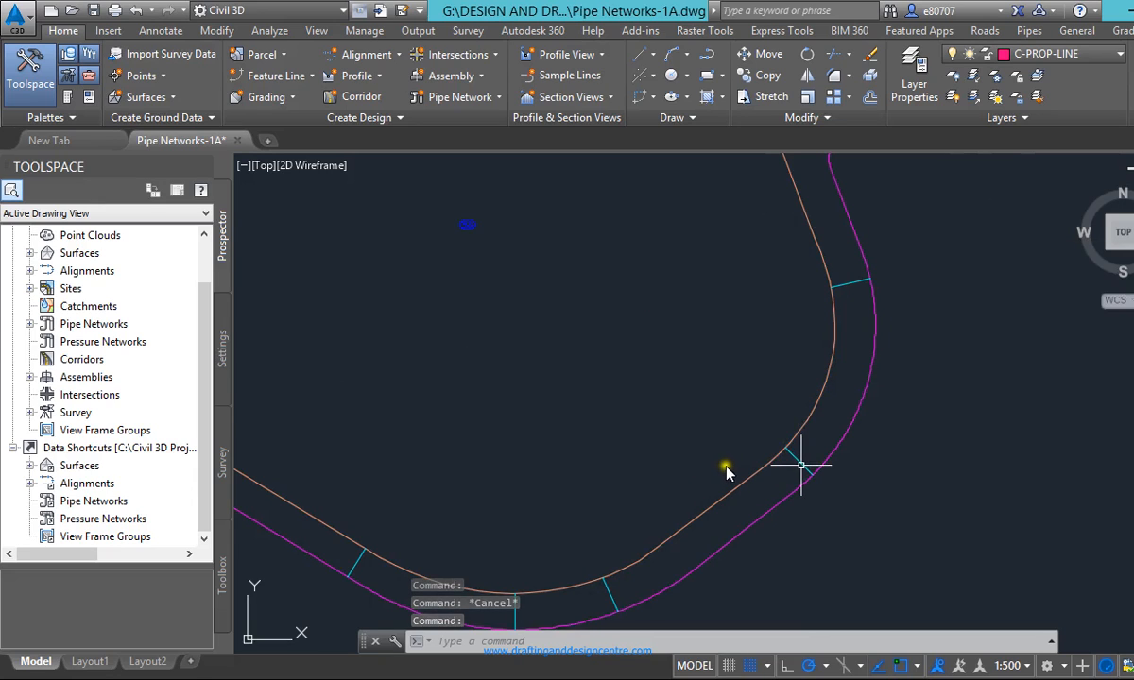
pyautogui.click(839, 313)
pyautogui.click(832, 315)
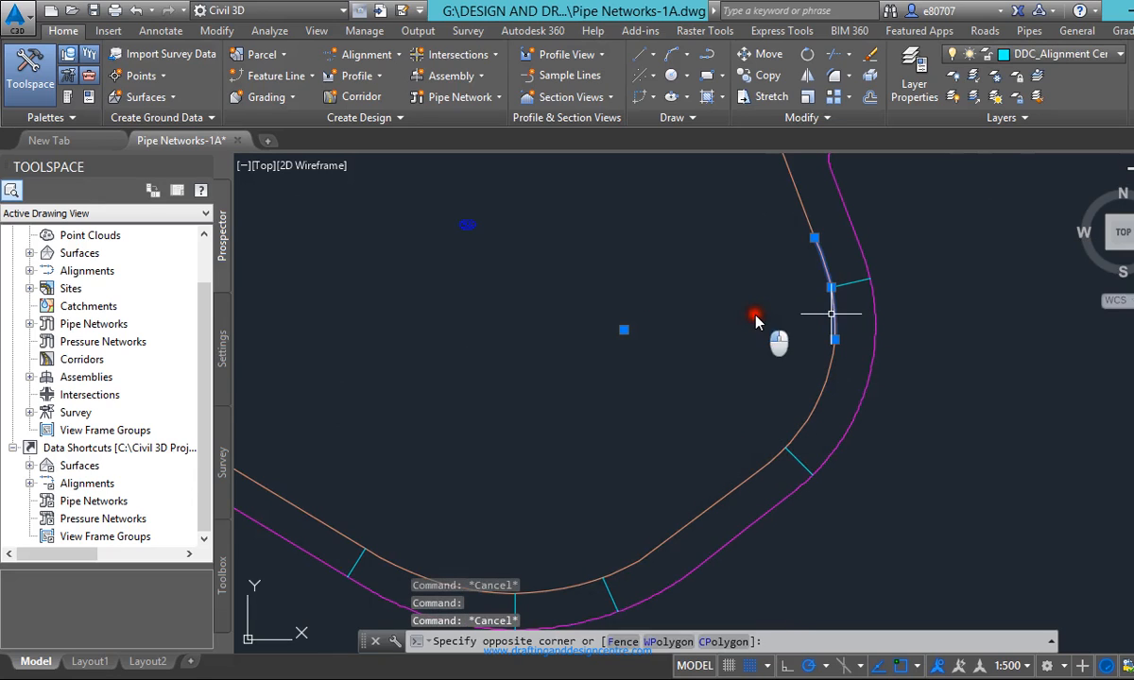
pyautogui.press('Escape')
pyautogui.click(823, 378)
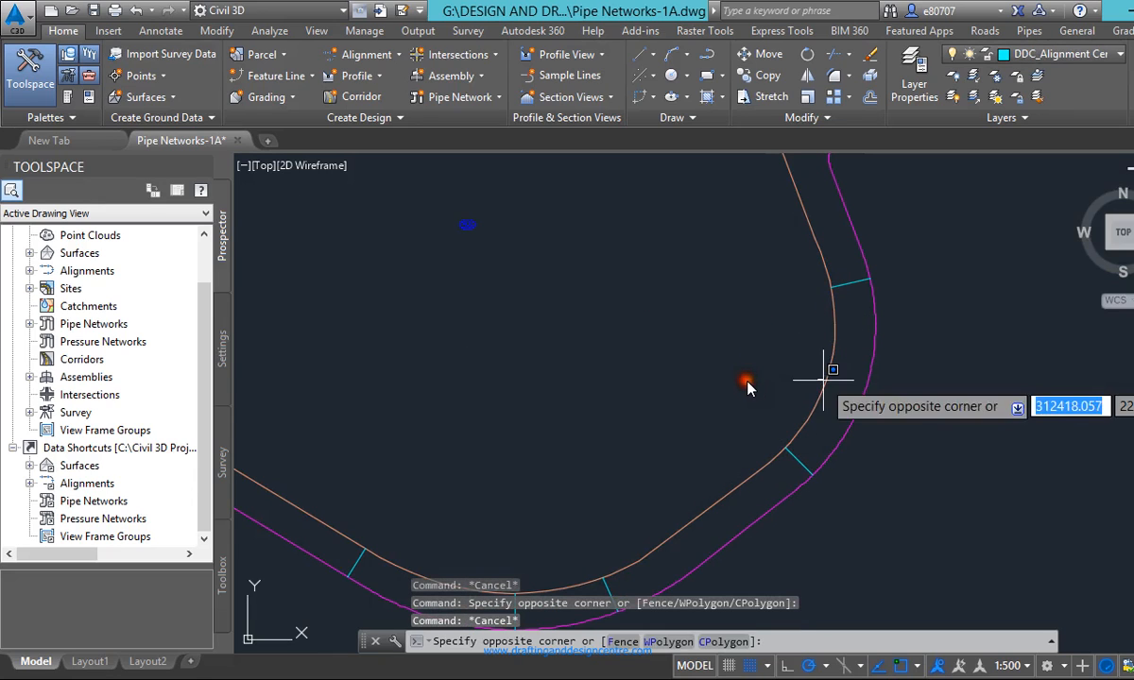
pyautogui.click(827, 378)
pyautogui.click(834, 323)
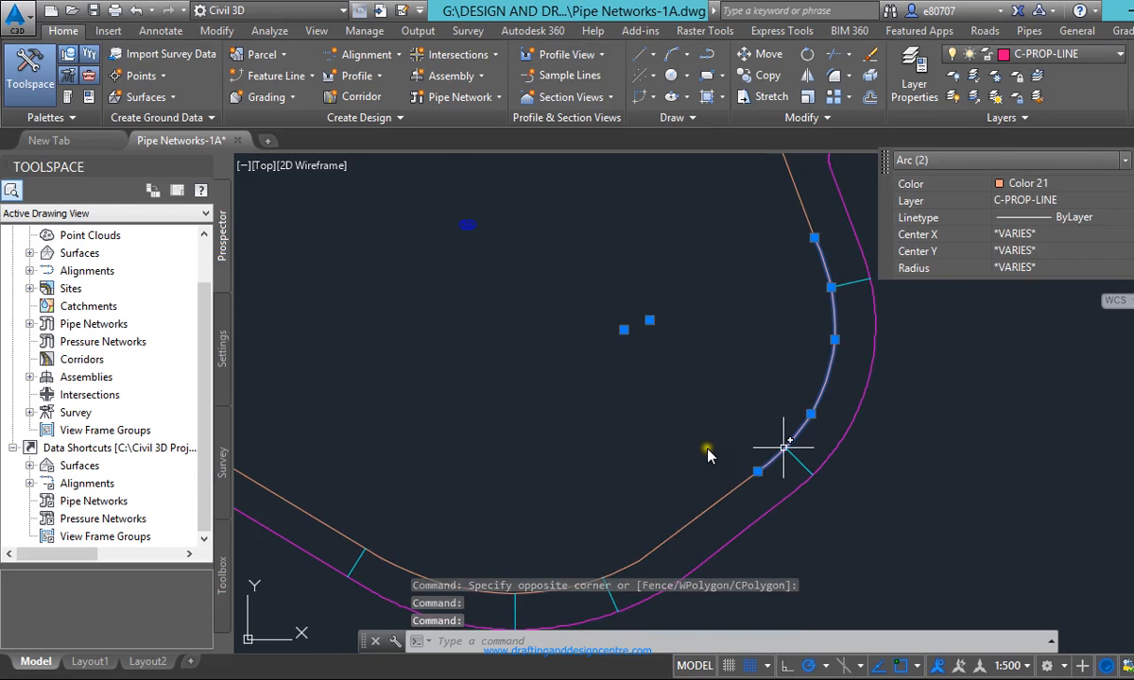
pyautogui.scroll(-5, 709, 456)
pyautogui.press('Escape')
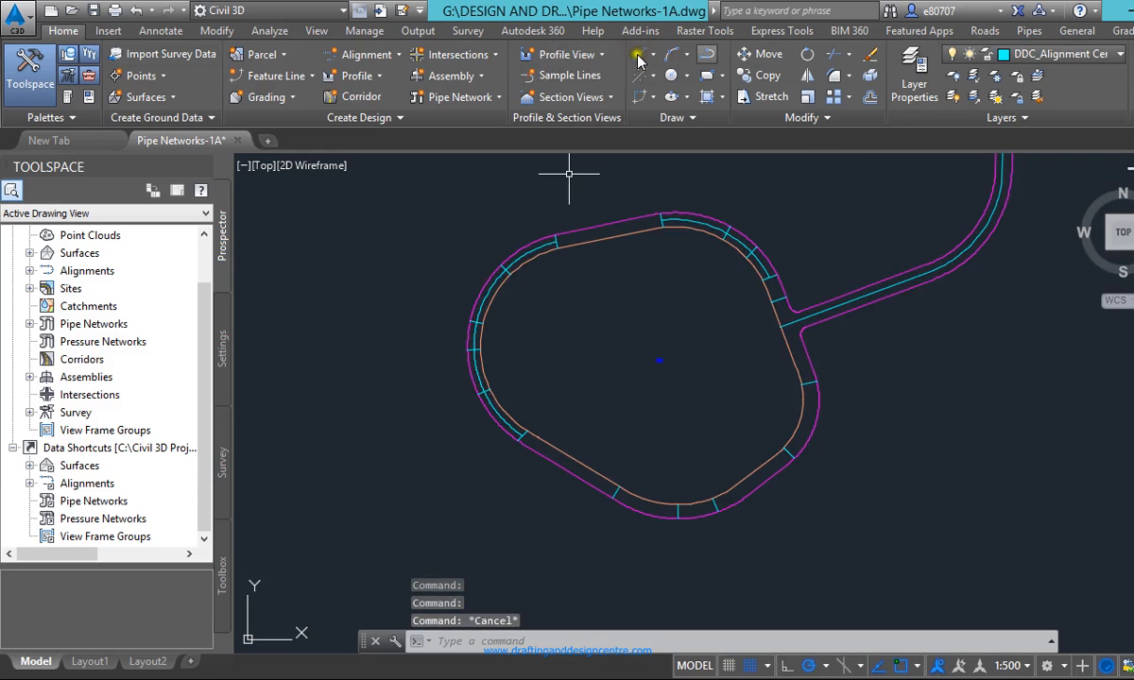
# Draw a three-point centerline arc along the south curve through the midpoints of its three cross lines, from west to east
pyautogui.click(687, 54)
pyautogui.click(709, 93)
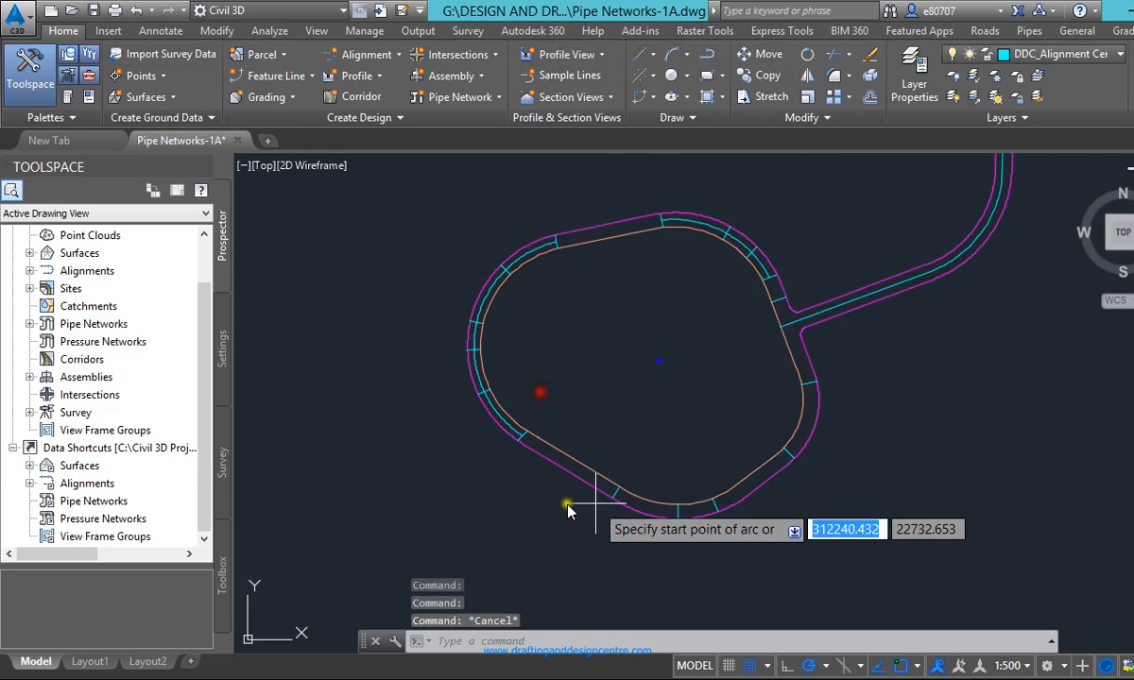
pyautogui.scroll(5, 567, 492)
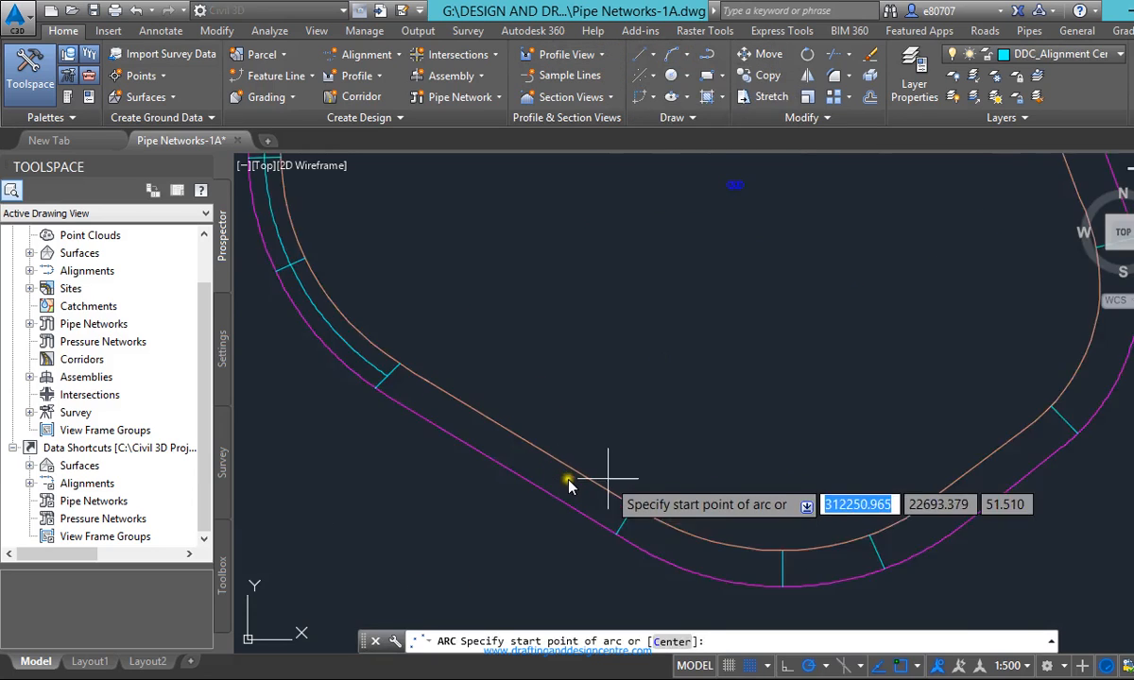
pyautogui.click(567, 553)
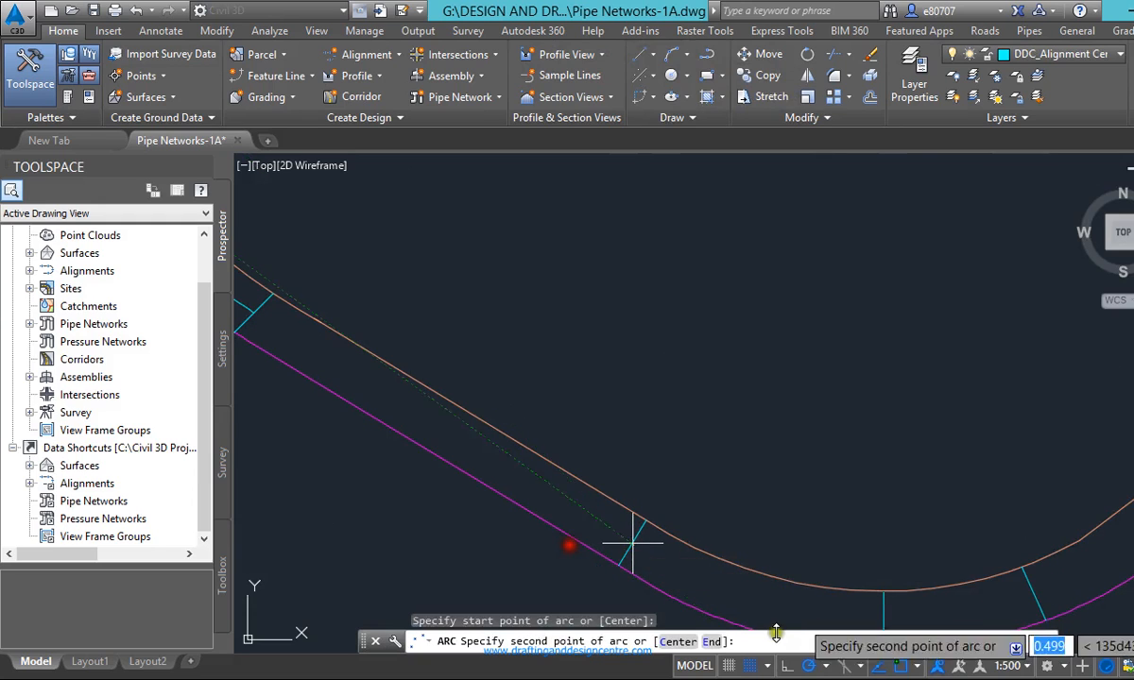
pyautogui.scroll(-4, 716, 550)
pyautogui.scroll(4, 792, 546)
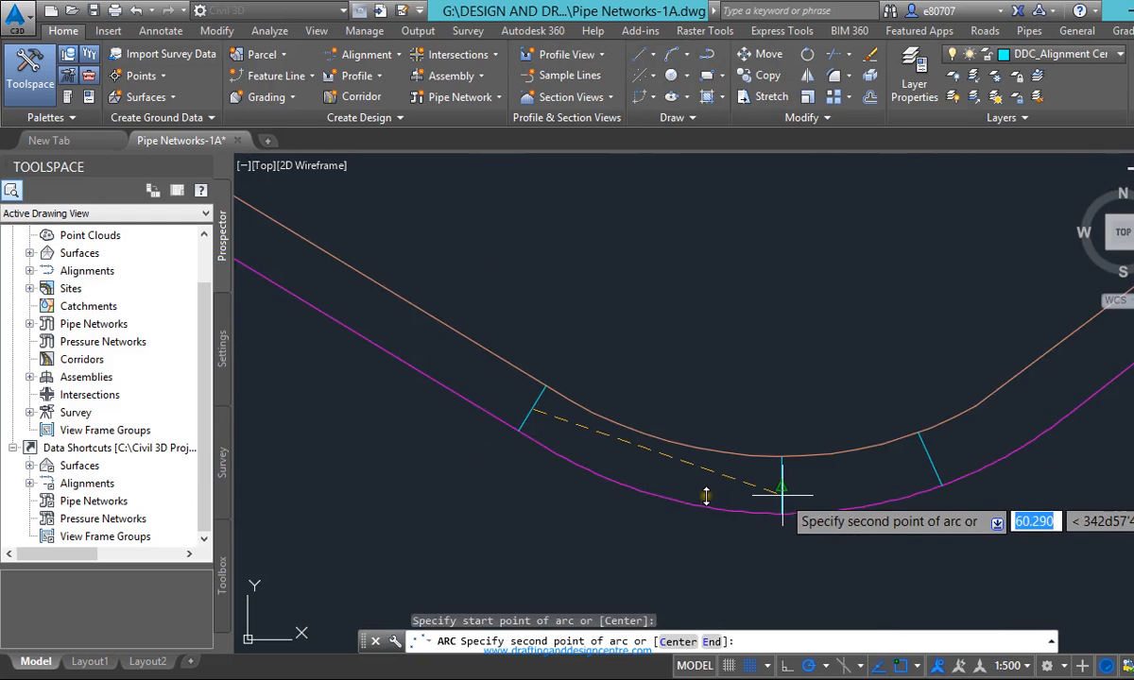
pyautogui.click(782, 489)
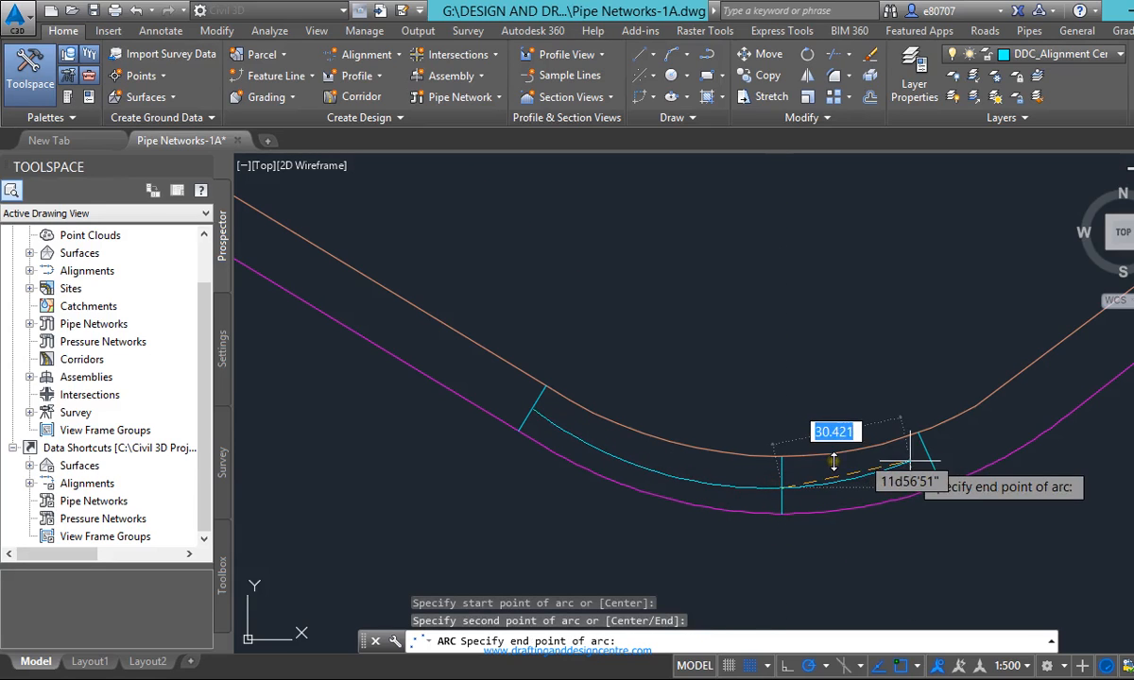
pyautogui.press('Escape')
pyautogui.scroll(-3, 481, 491)
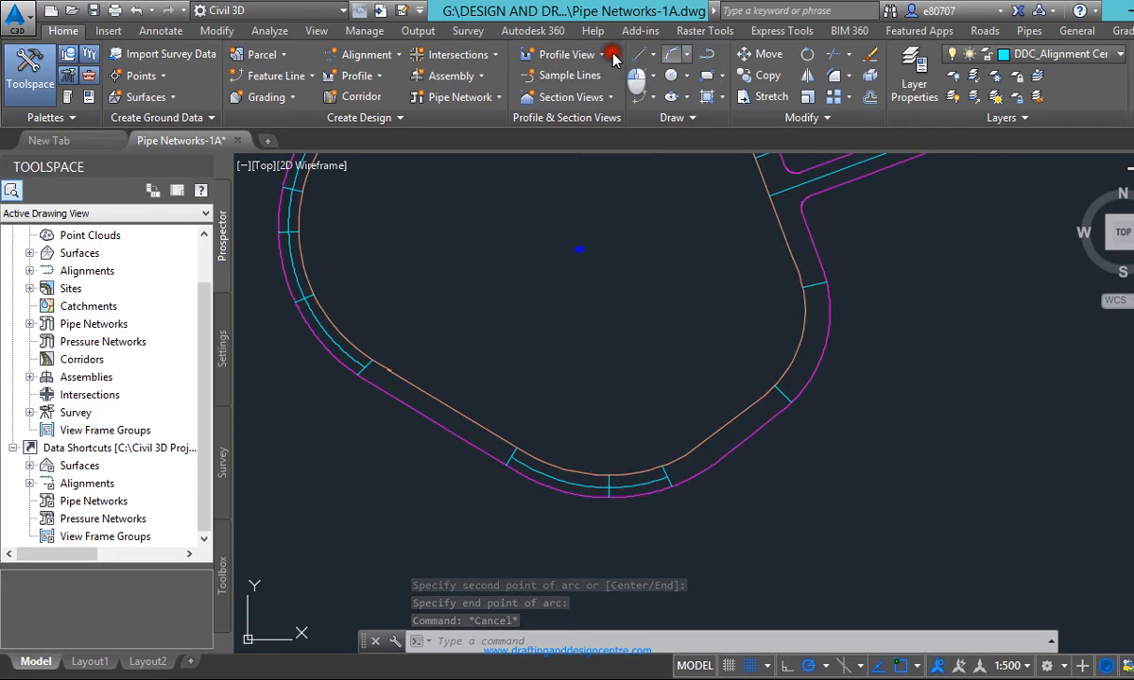
pyautogui.click(687, 54)
pyautogui.click(650, 173)
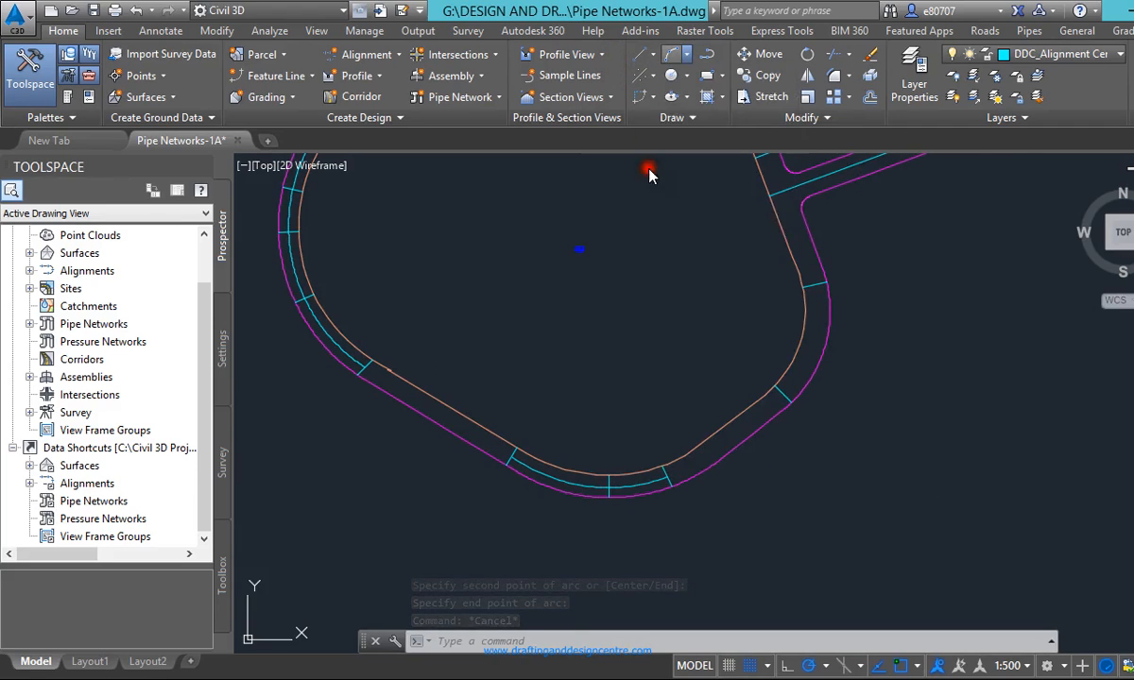
pyautogui.click(706, 395)
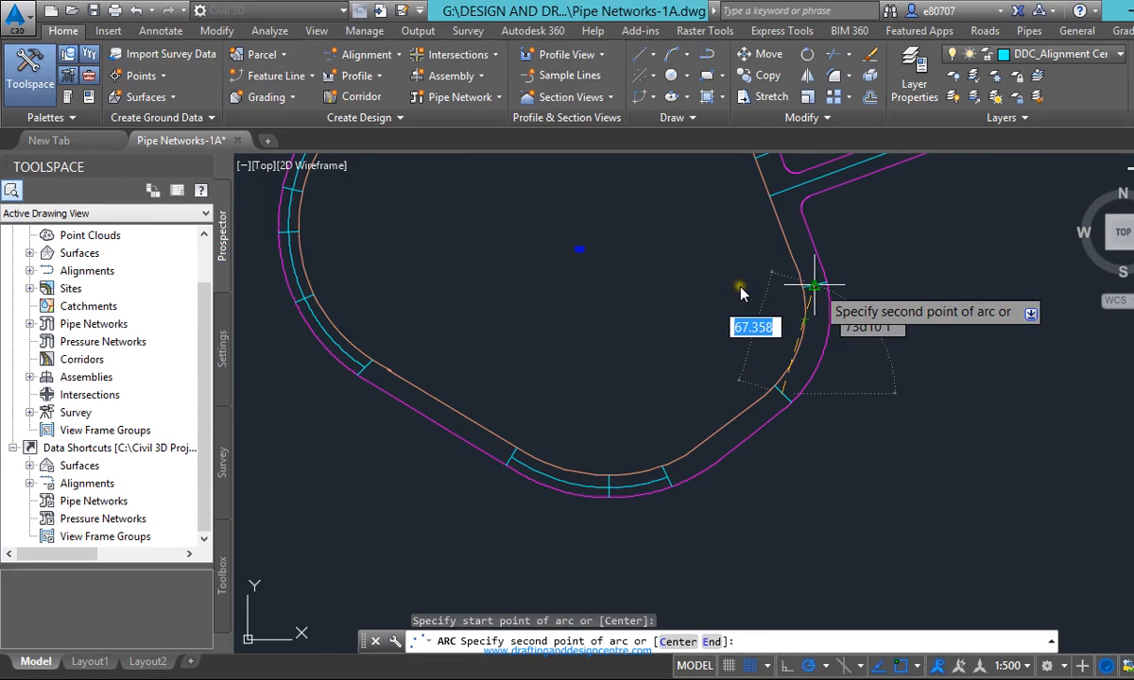
pyautogui.press('Escape')
# Draw a cross line from the north end of the inner loop's southeast arc perpendicular to the outer boundary
pyautogui.scroll(3, 781, 375)
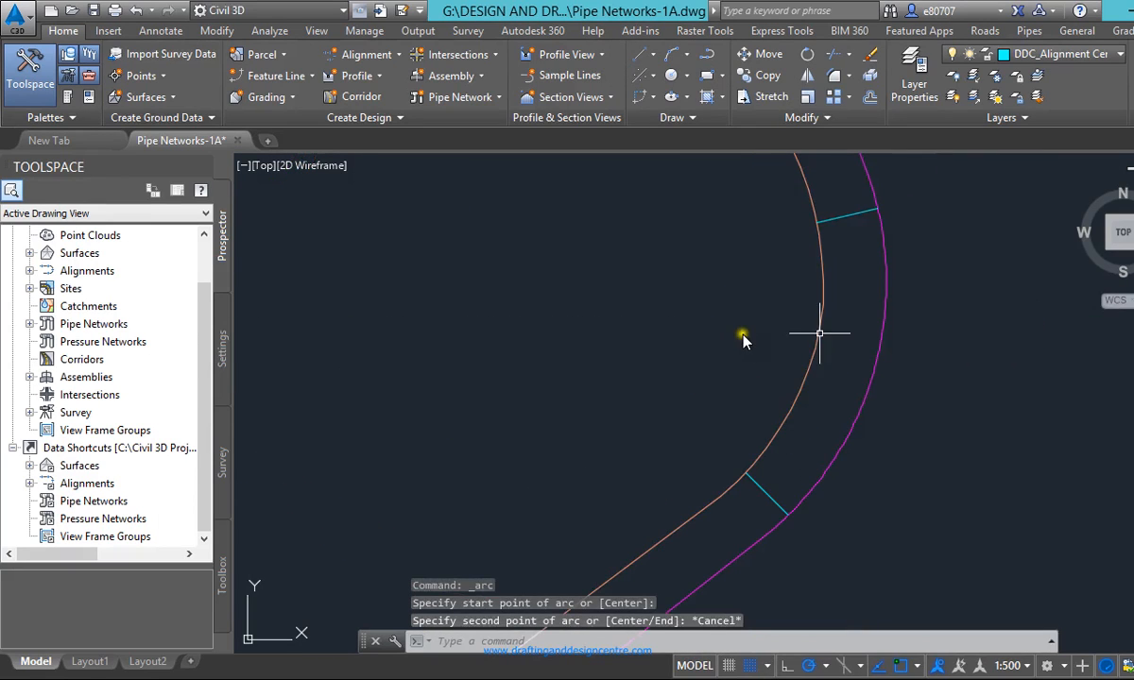
pyautogui.click(824, 360)
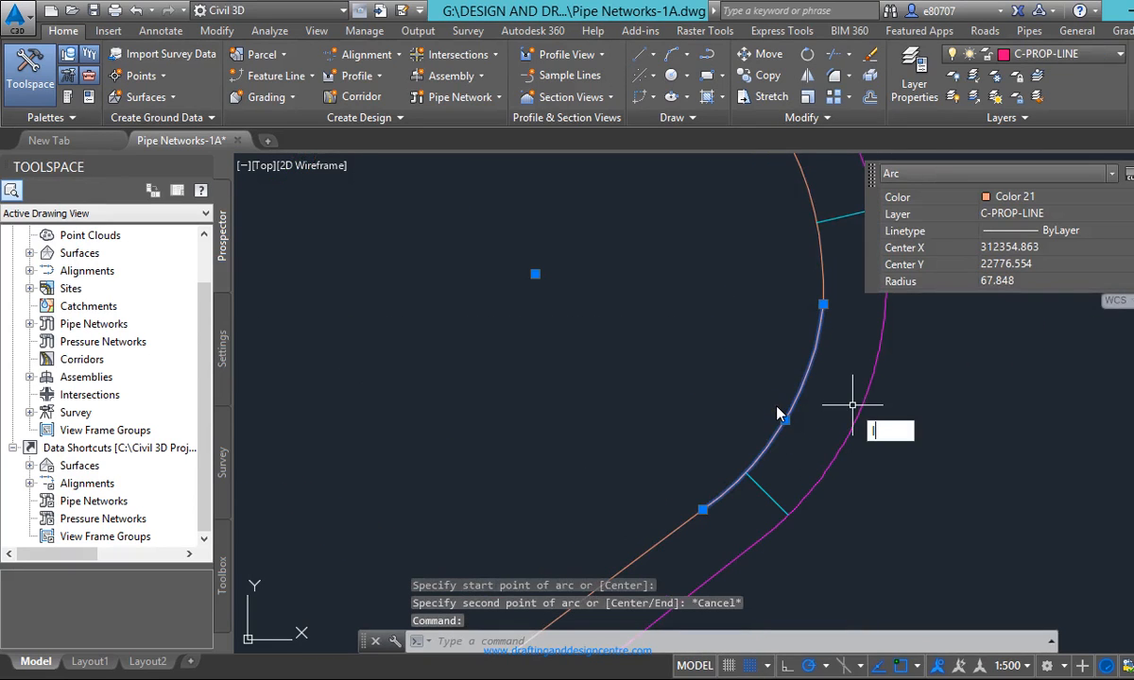
pyautogui.write('l')
pyautogui.press('Return')
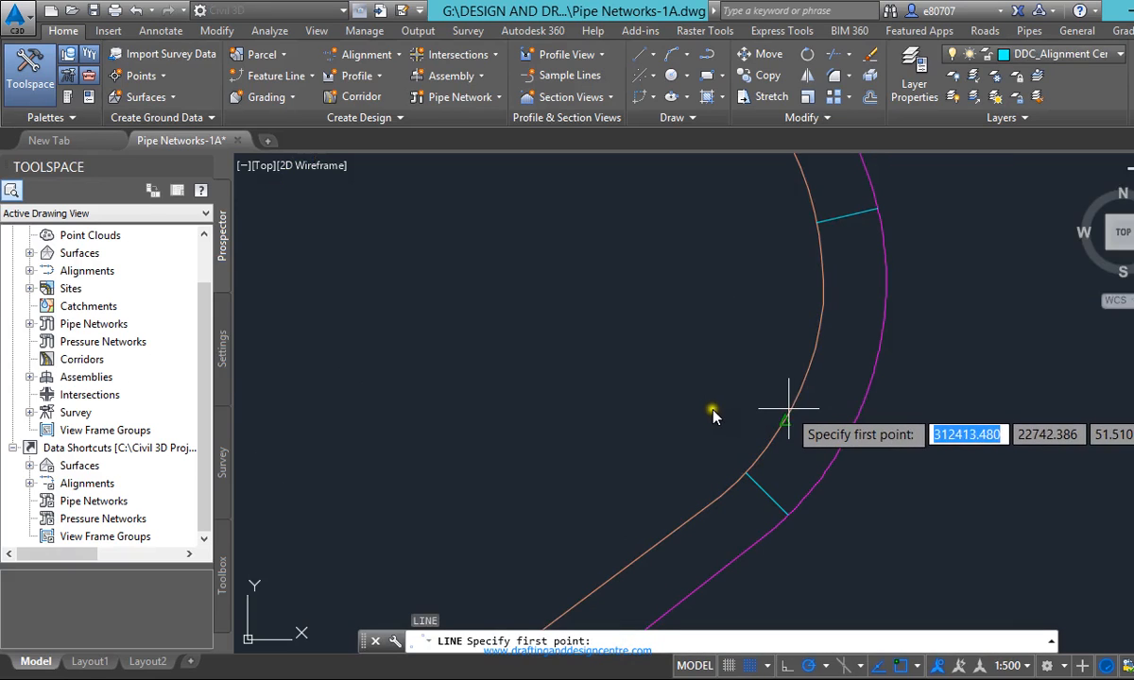
pyautogui.click(824, 307)
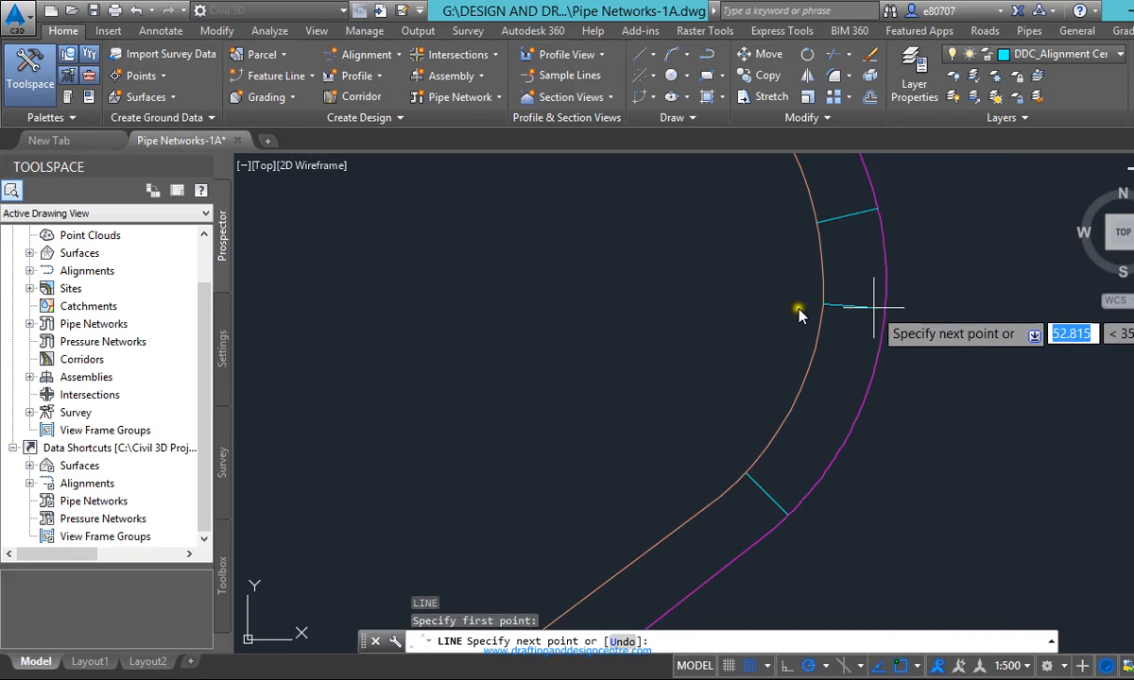
pyautogui.click(879, 309)
pyautogui.press('Escape')
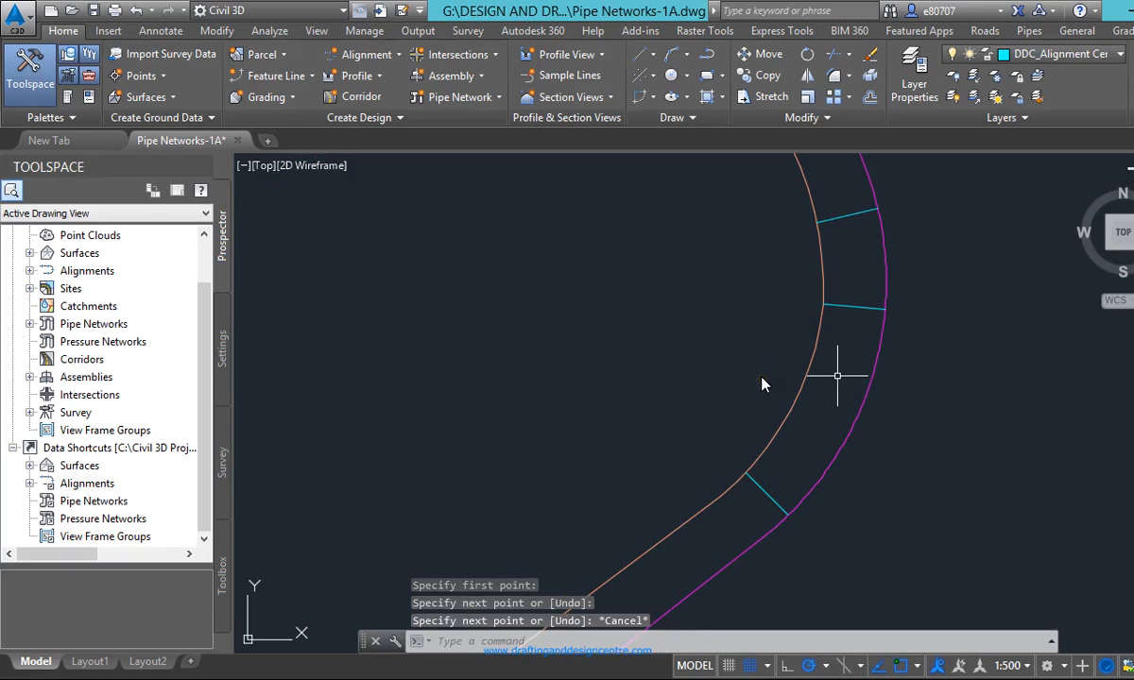
pyautogui.click(687, 53)
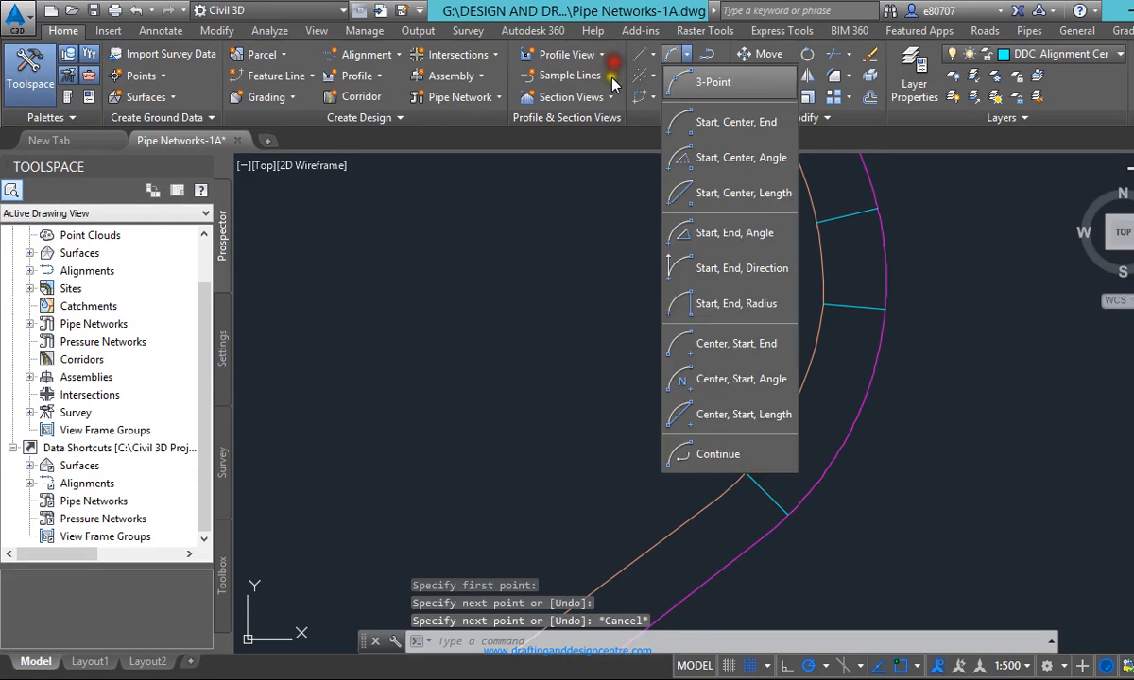
pyautogui.click(693, 45)
pyautogui.click(698, 502)
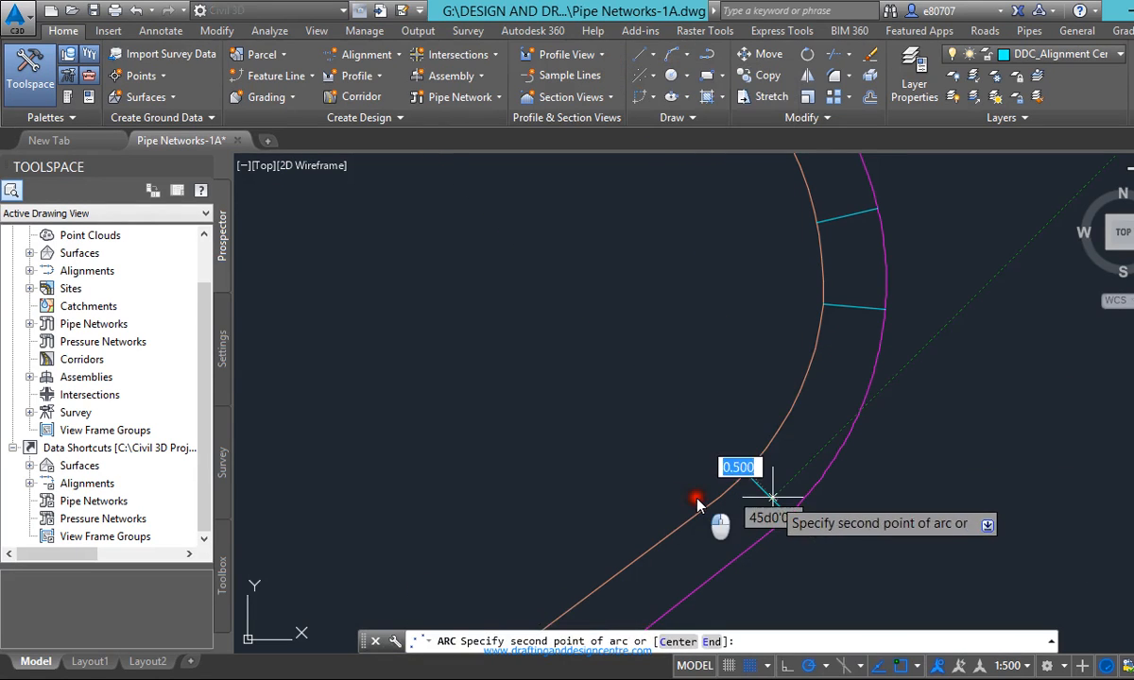
pyautogui.press('Escape')
# Draw a three-point centerline arc along the southeast curve through the midpoints of its three cross lines, from south to north
pyautogui.rightClick(653, 232)
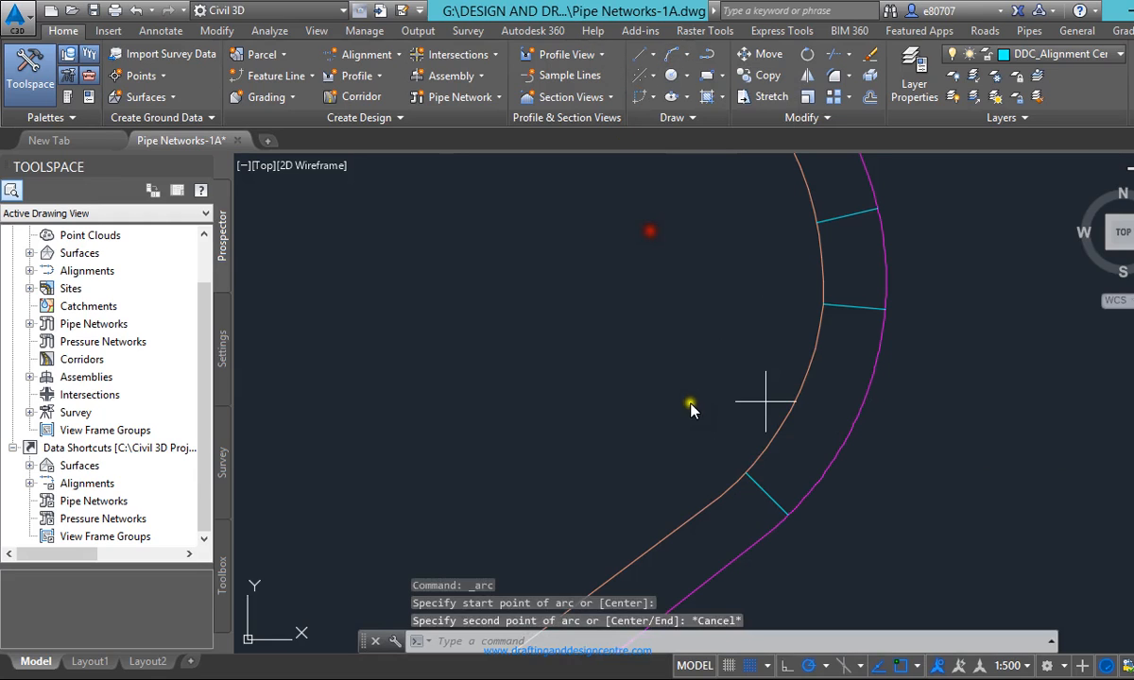
pyautogui.click(696, 499)
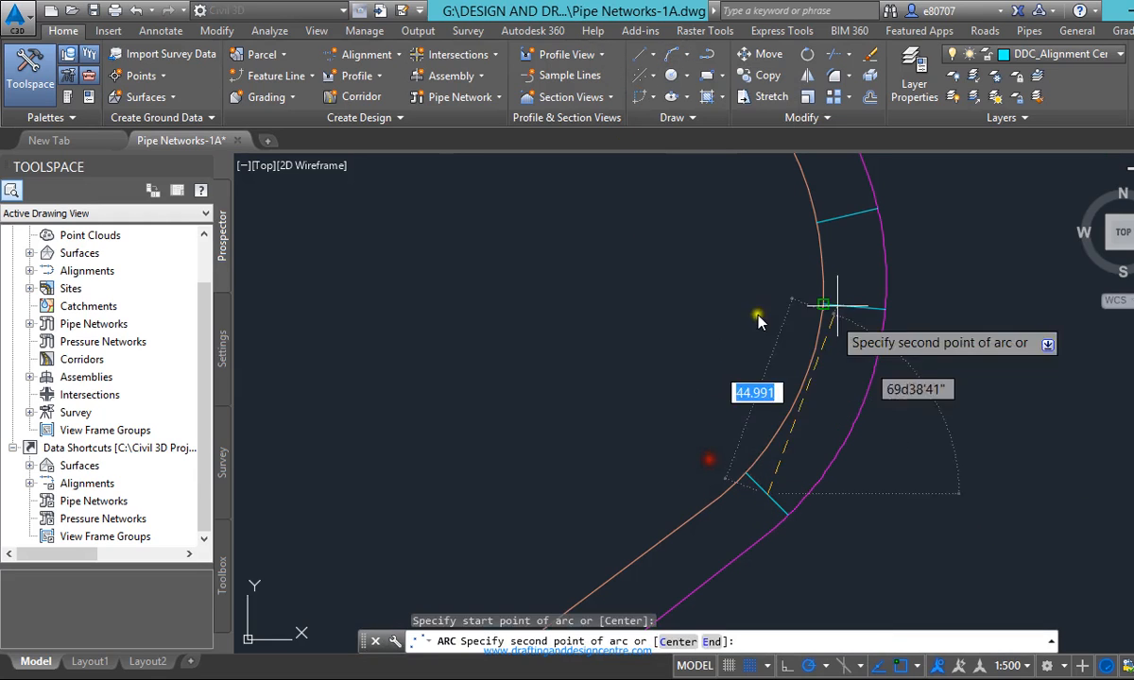
pyautogui.click(777, 311)
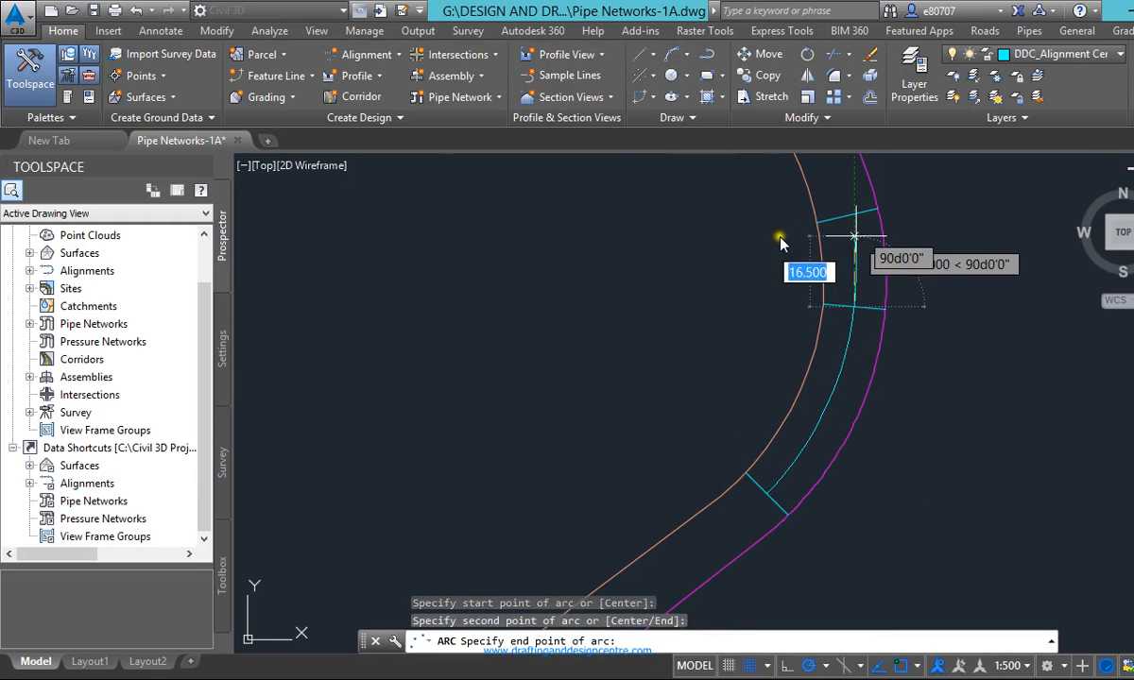
pyautogui.press('Escape')
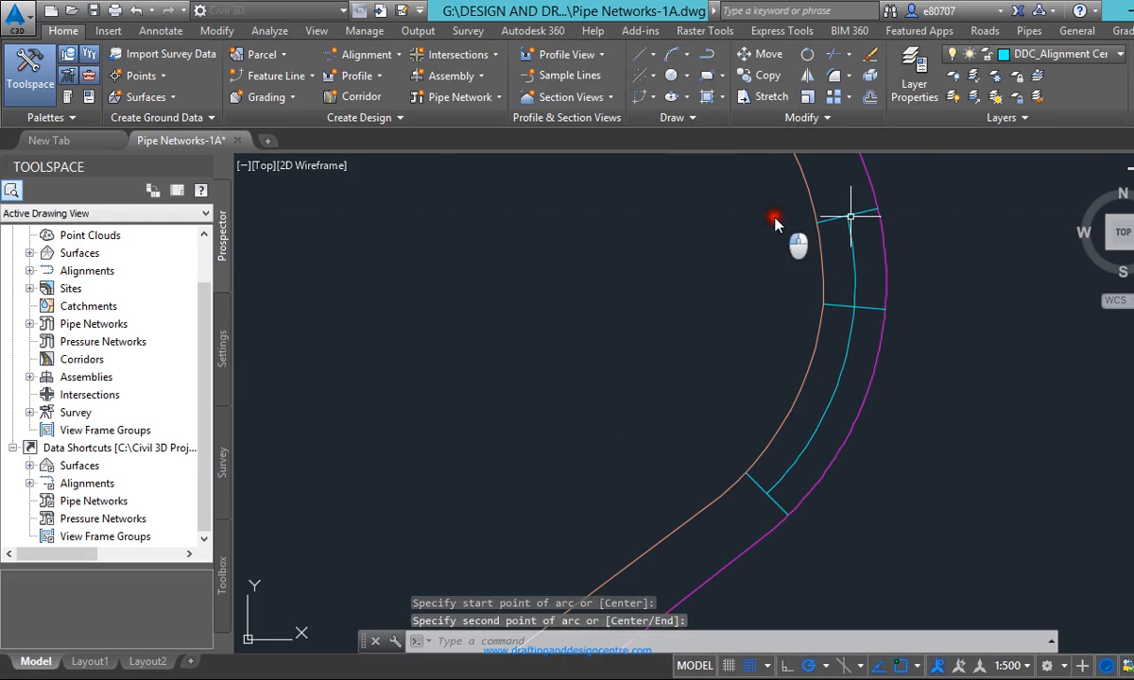
pyautogui.scroll(-5, 771, 222)
pyautogui.scroll(2, 674, 215)
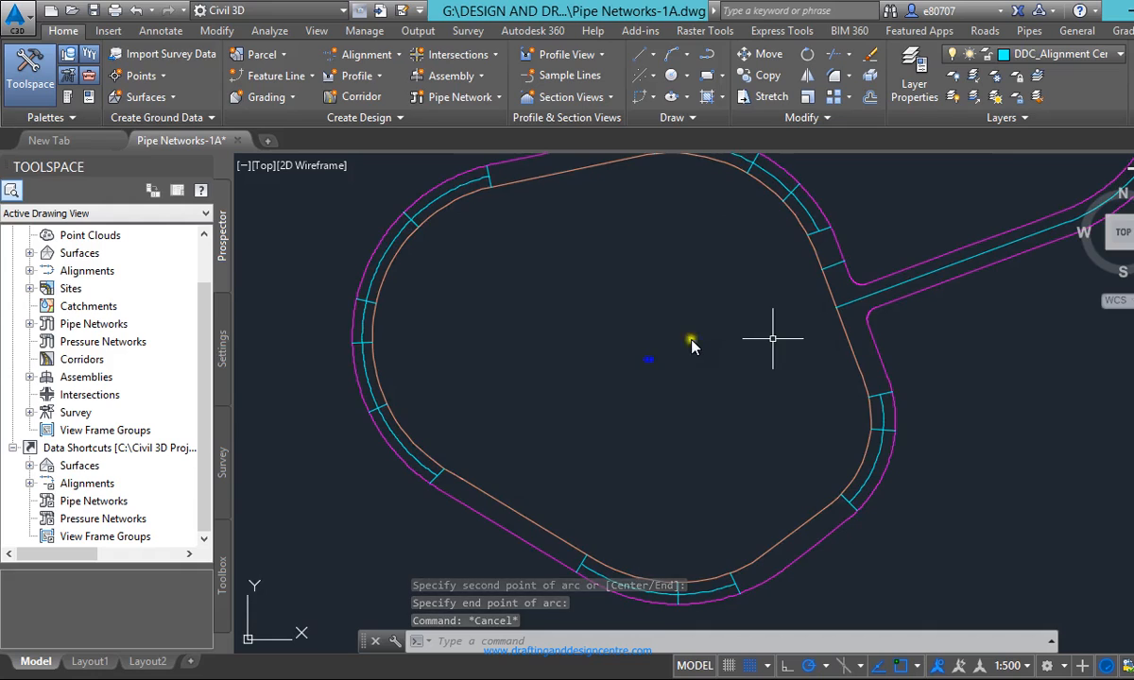
pyautogui.scroll(-2, 689, 344)
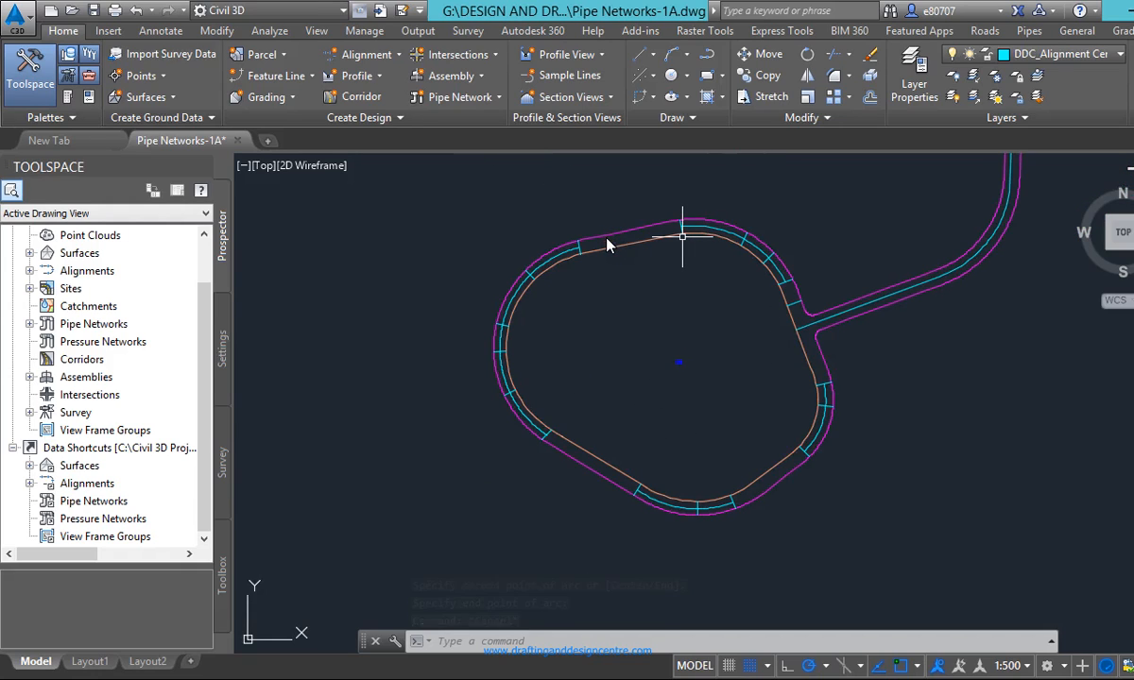
pyautogui.write('copy')
pyautogui.press('Return')
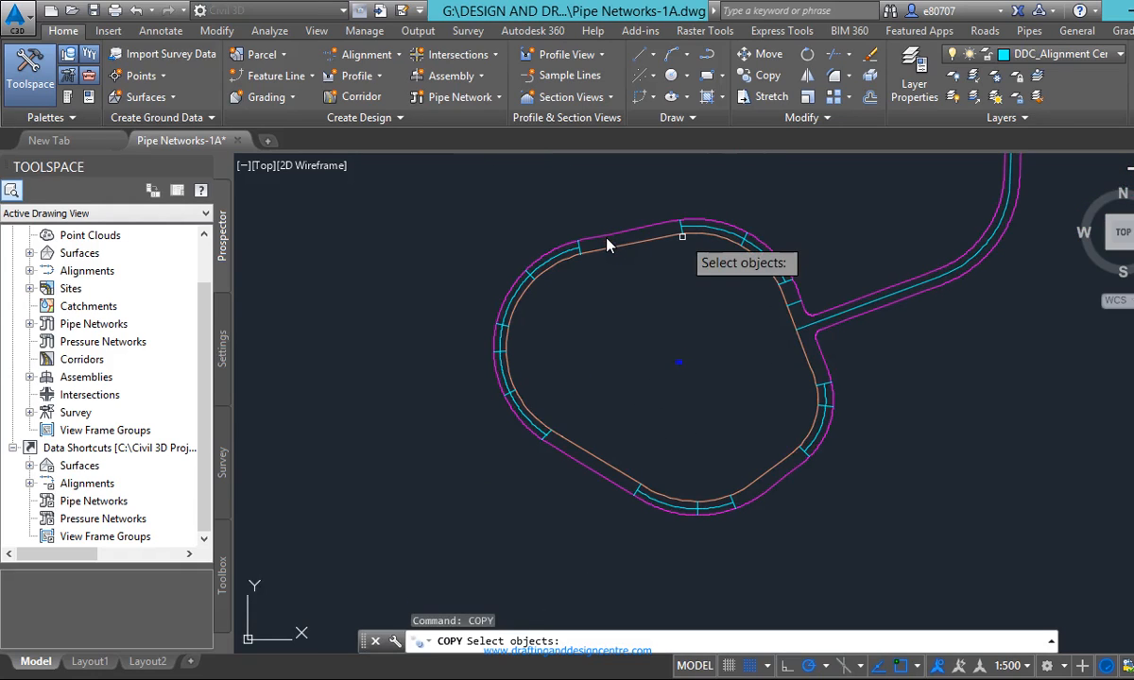
pyautogui.scroll(3, 790, 304)
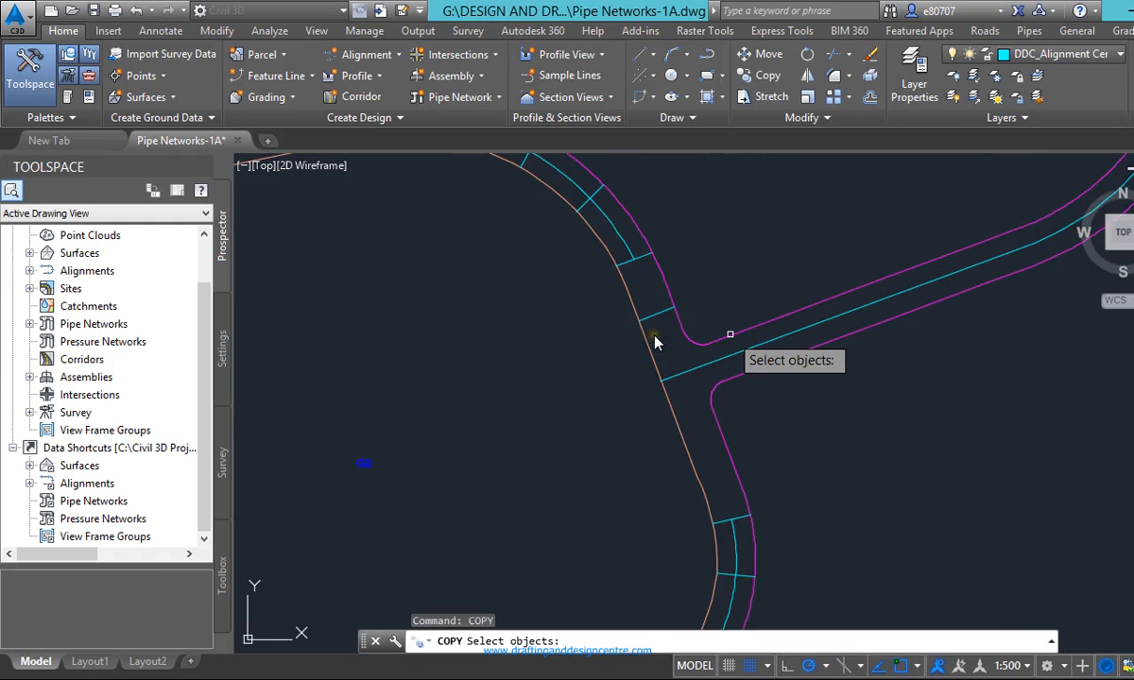
pyautogui.press('Return')
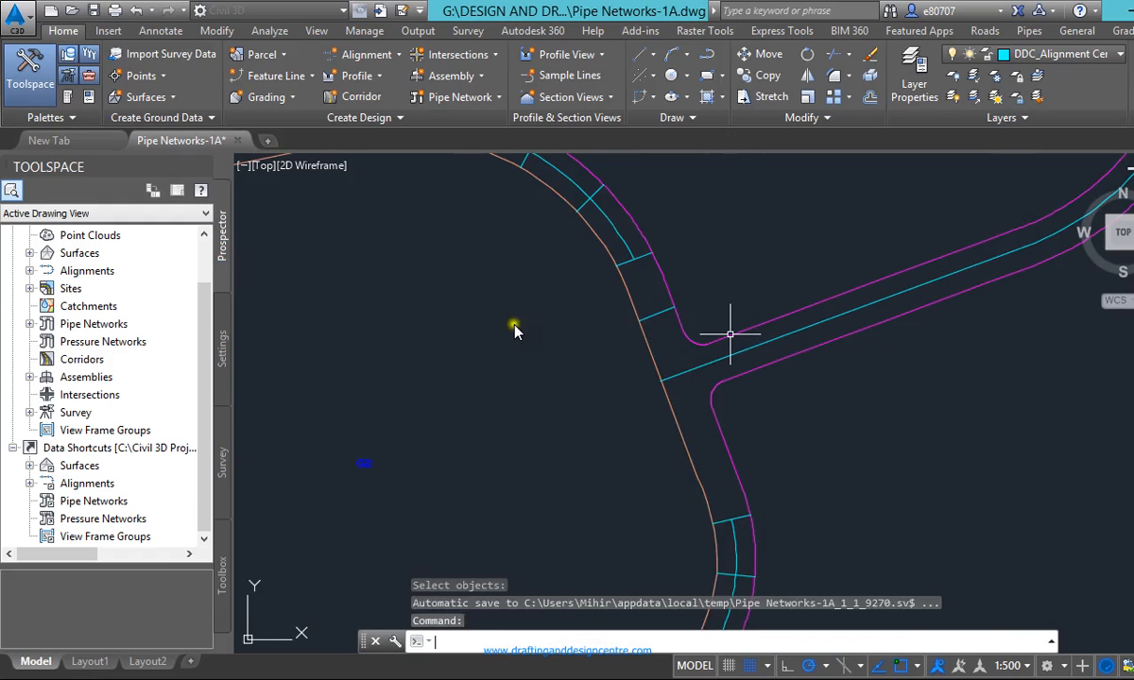
pyautogui.press('Escape')
# Start the Copy command and select the five centerline arcs on the northeast, northwest, southwest, south and southeast curves of the loop
pyautogui.write('copy')
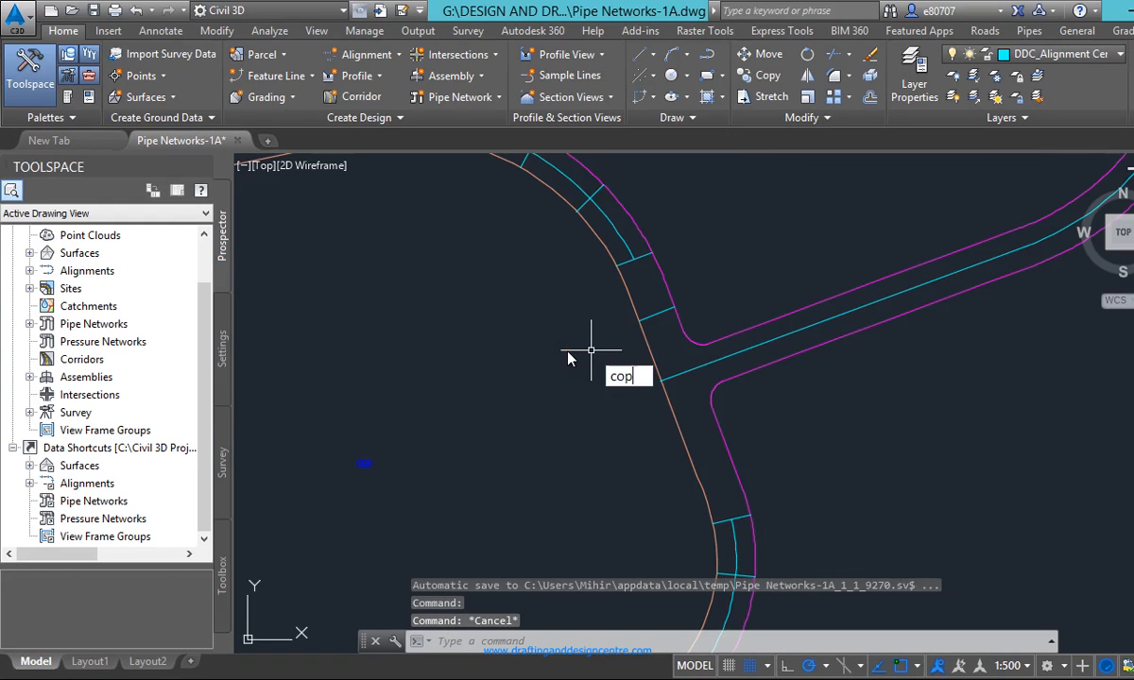
pyautogui.press('Return')
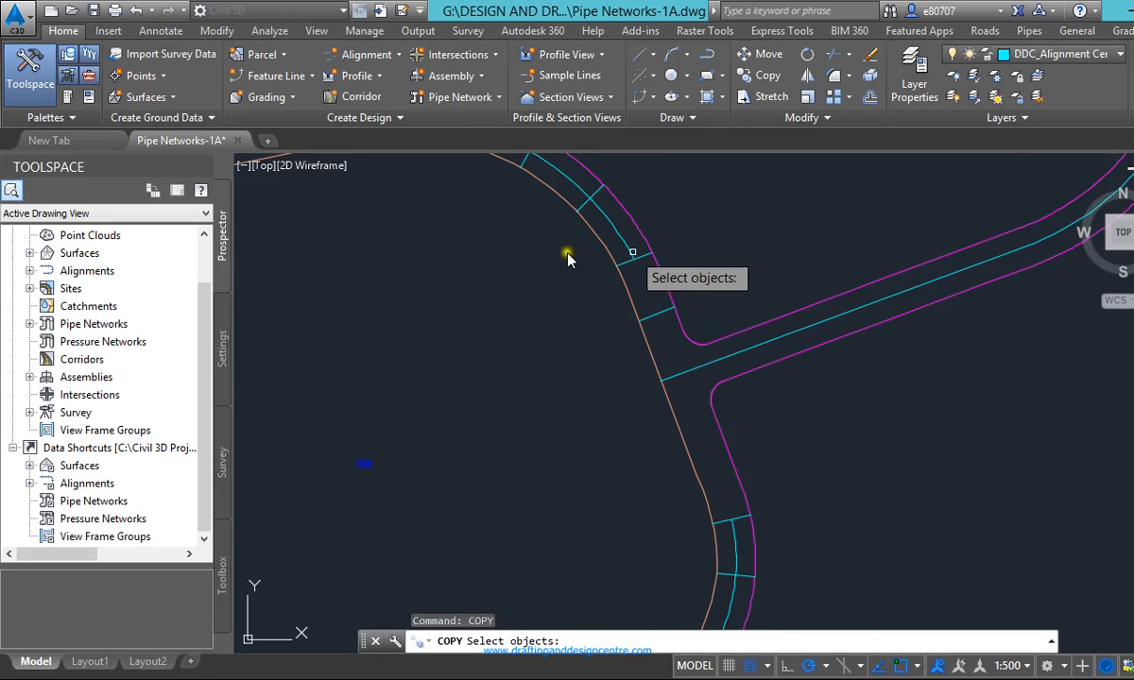
pyautogui.click(567, 252)
pyautogui.scroll(-4, 775, 388)
pyautogui.click(562, 319)
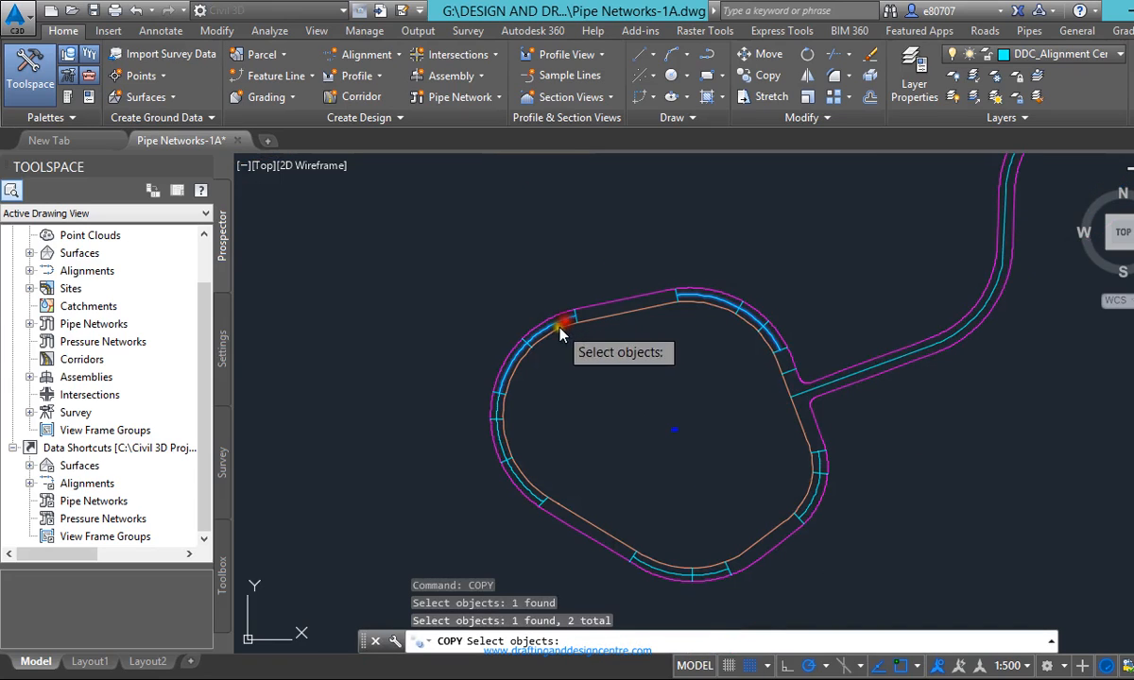
pyautogui.click(499, 433)
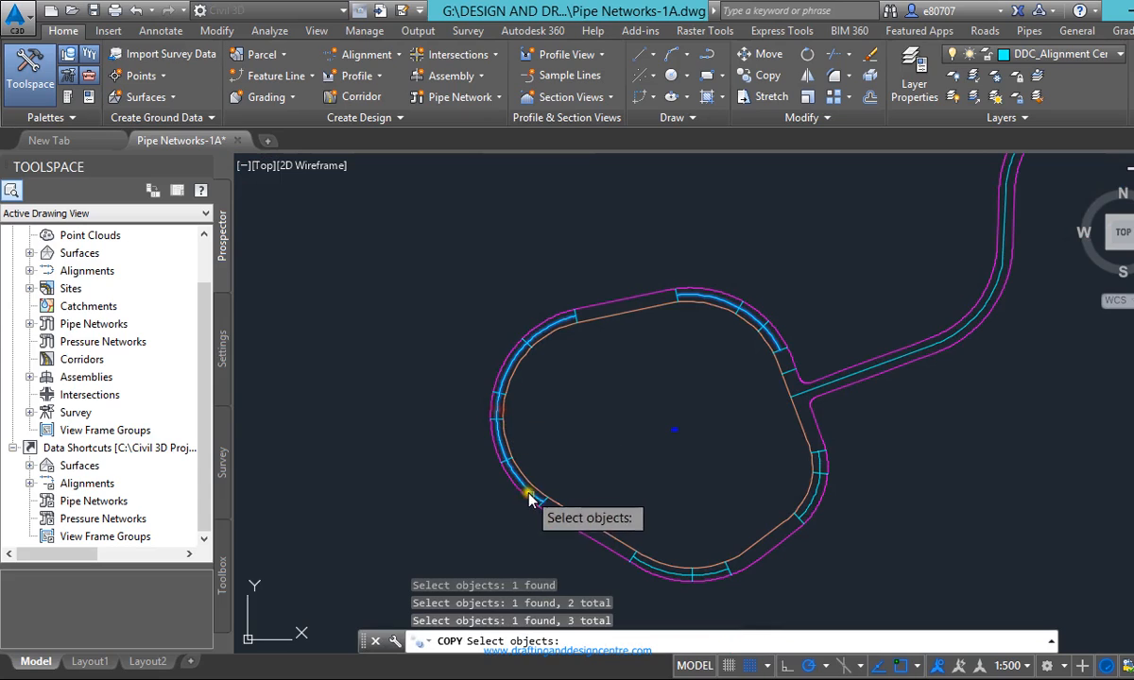
pyautogui.click(677, 572)
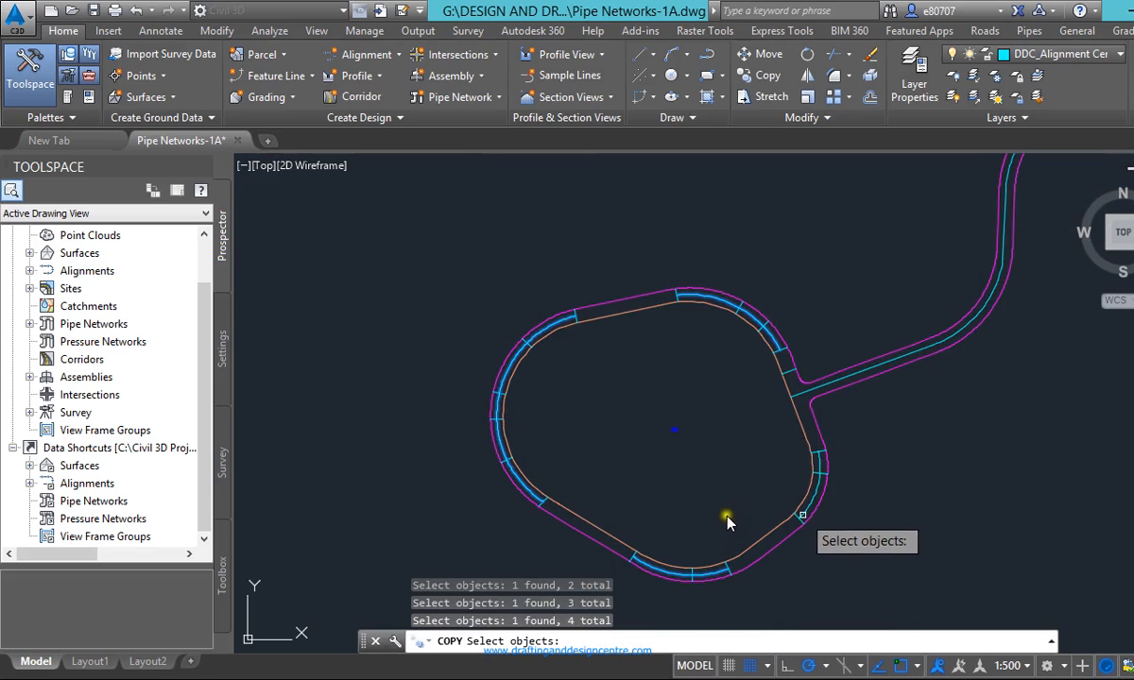
pyautogui.click(808, 508)
pyautogui.scroll(2, 721, 383)
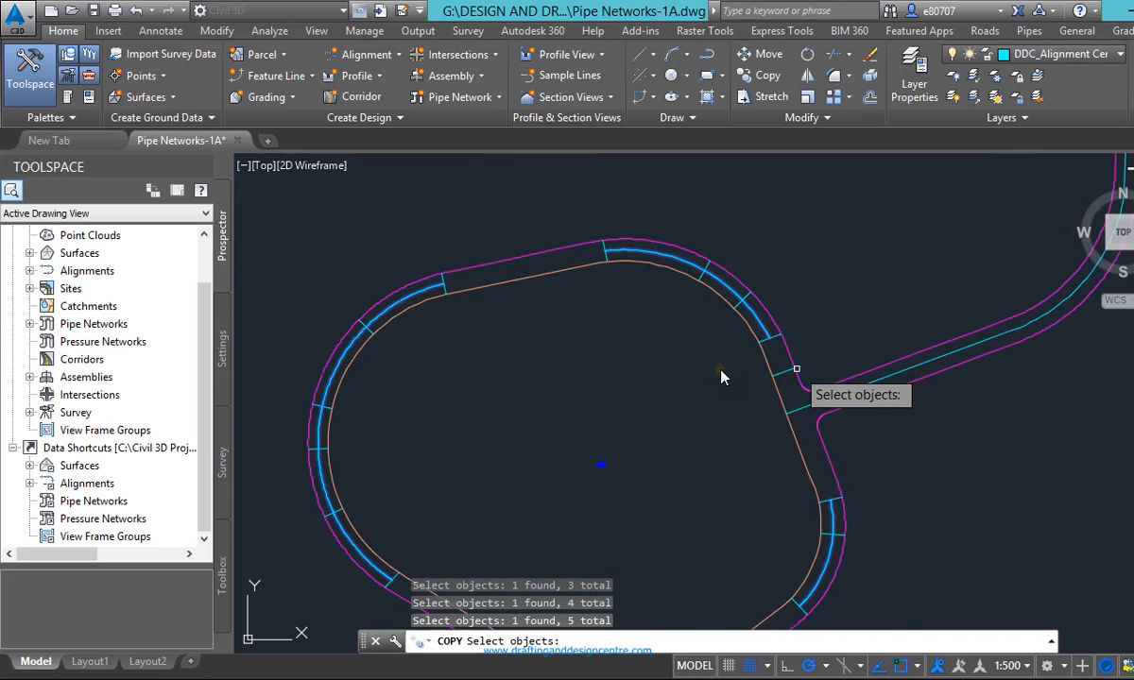
pyautogui.press('Return')
pyautogui.scroll(3, 804, 383)
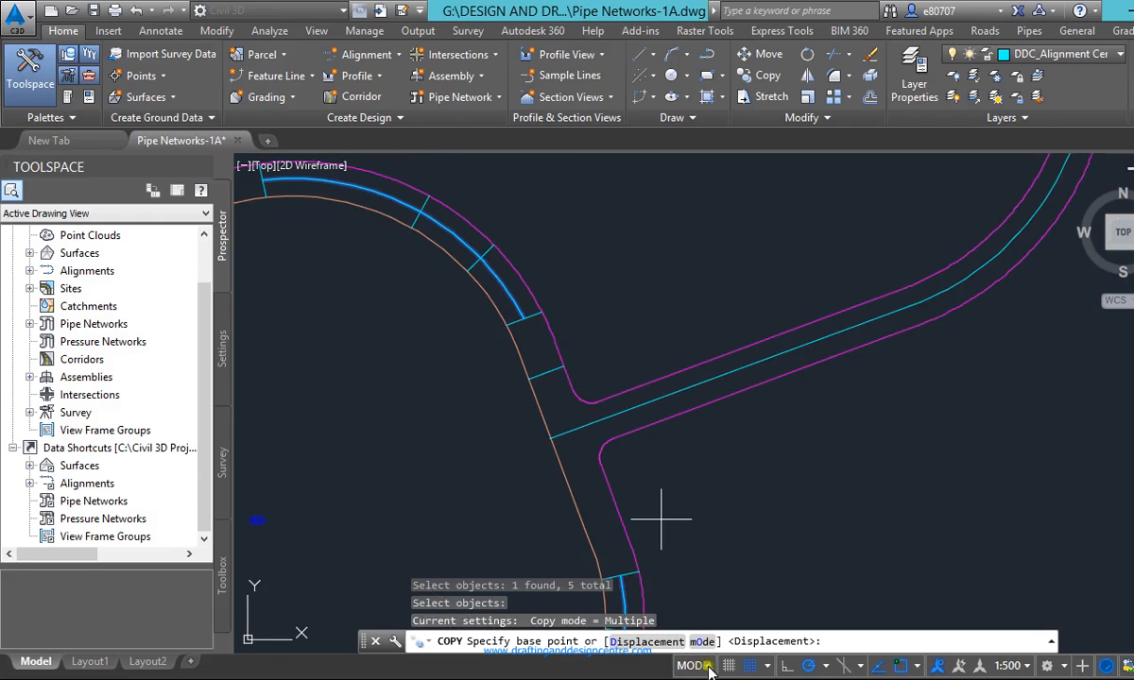
pyautogui.rightClick(755, 669)
pyautogui.click(789, 603)
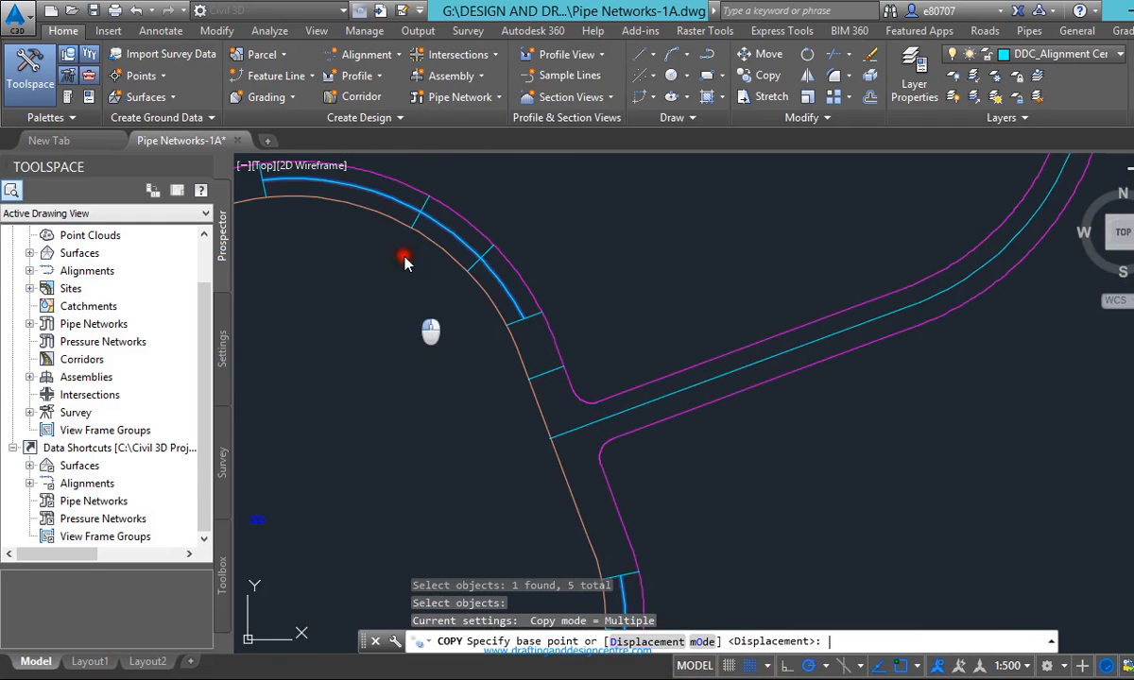
pyautogui.click(556, 163)
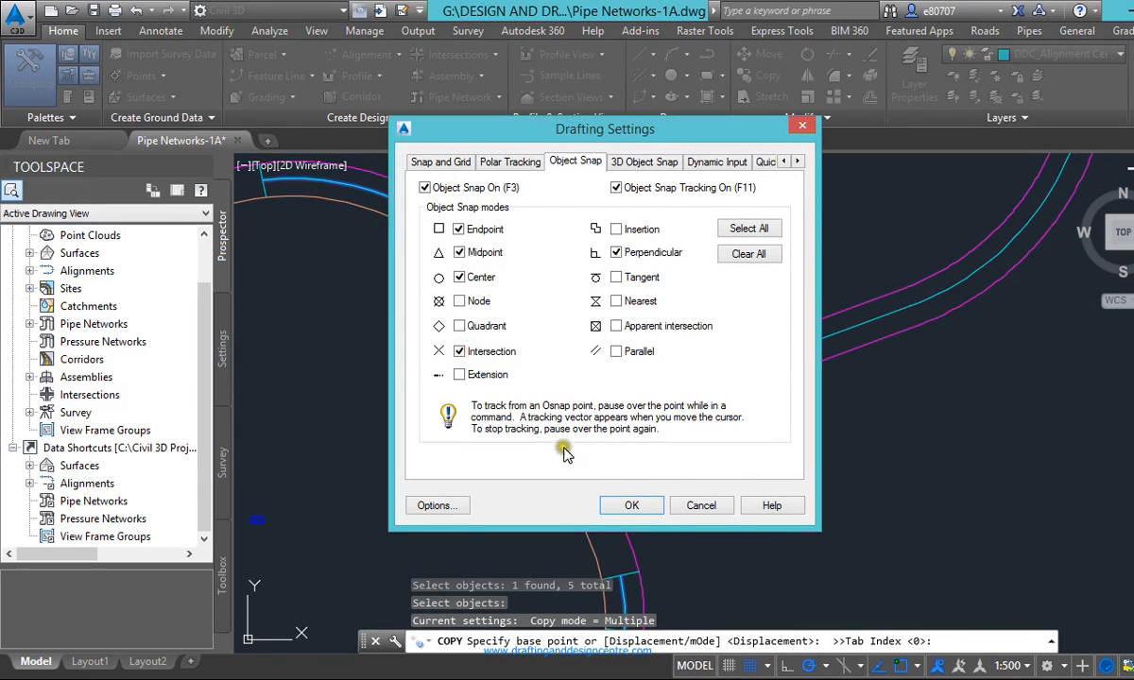
pyautogui.click(631, 505)
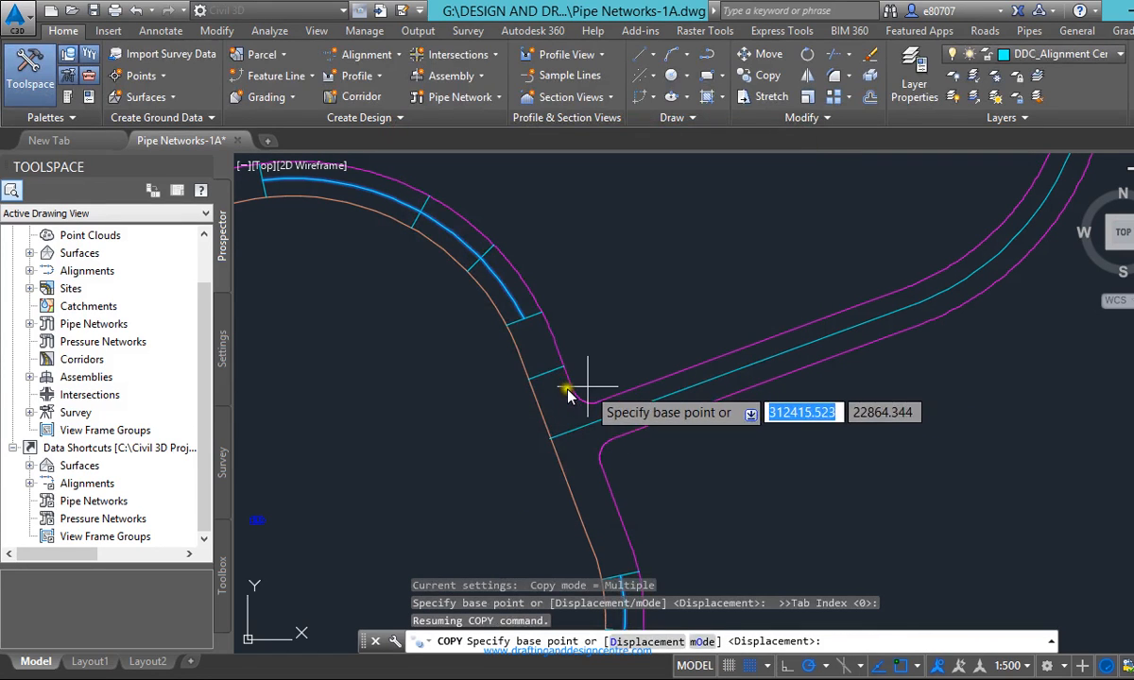
pyautogui.click(582, 388)
pyautogui.scroll(-6, 568, 406)
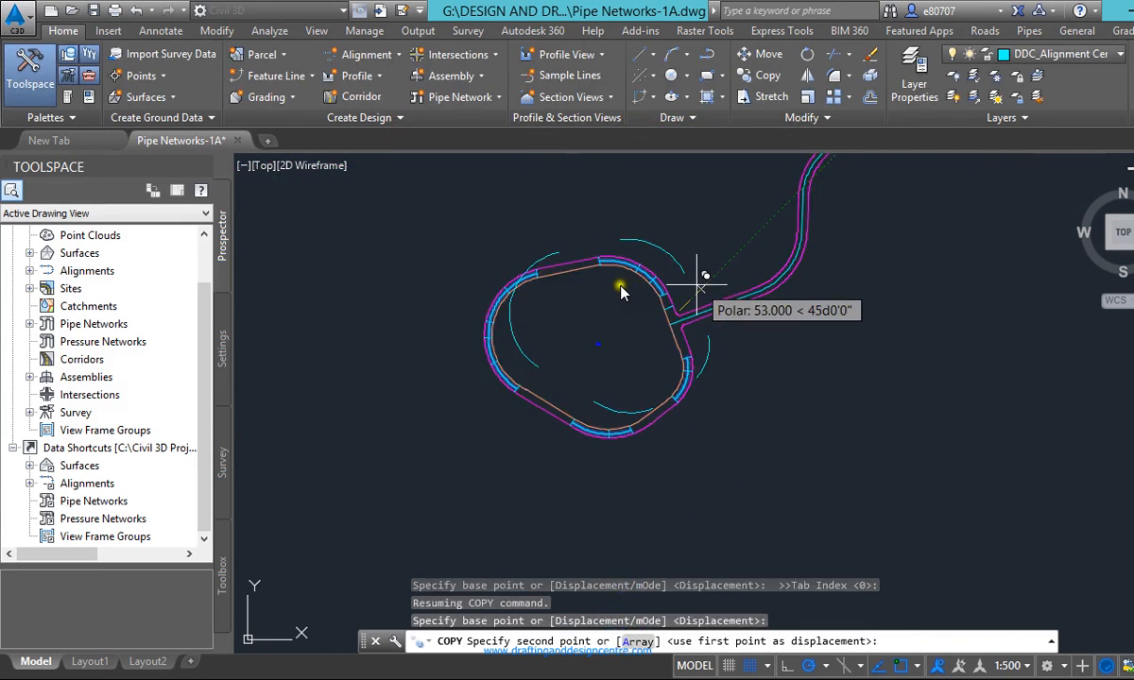
pyautogui.scroll(3, 570, 308)
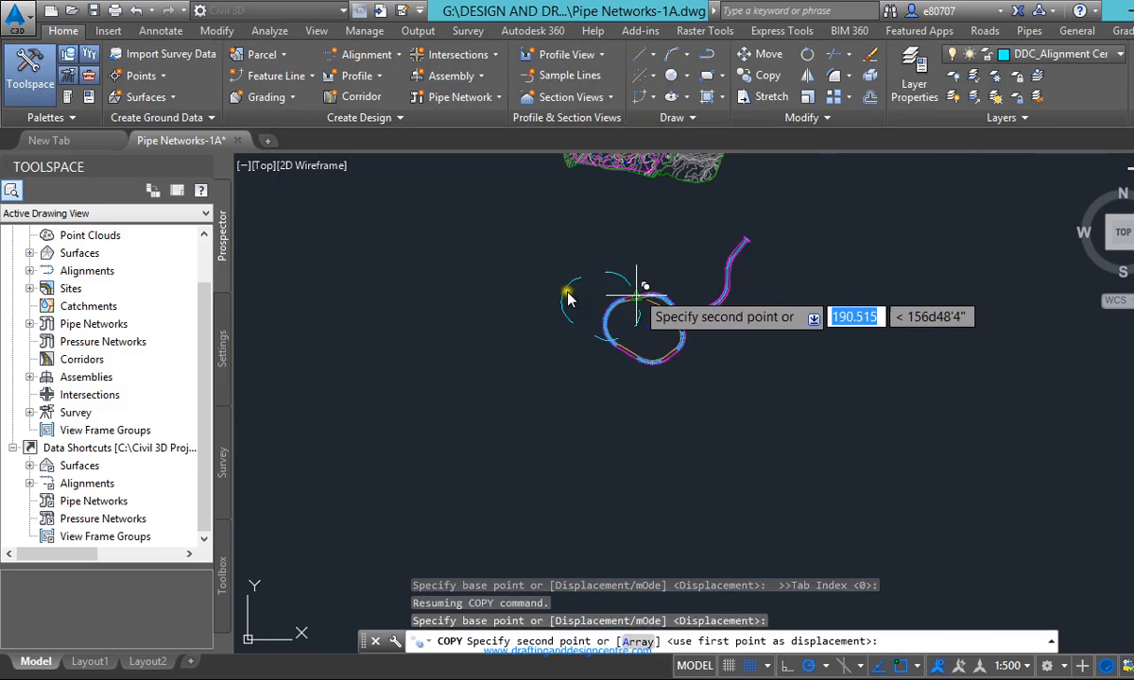
pyautogui.press('Escape')
pyautogui.scroll(5, 610, 299)
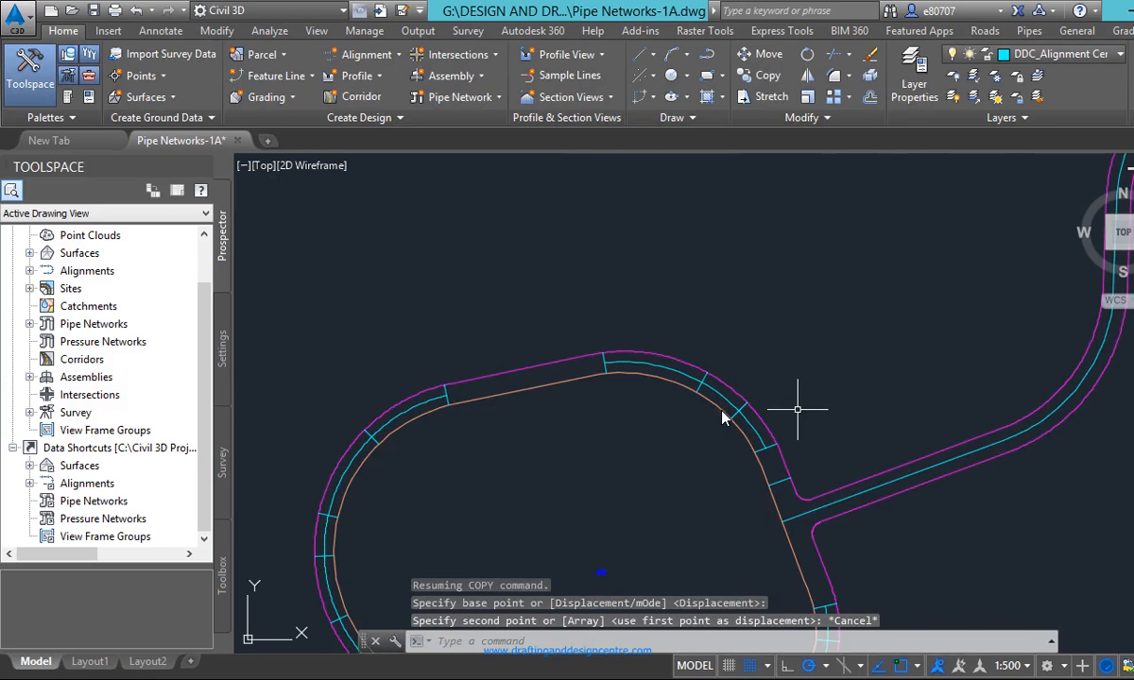
pyautogui.write('cop')
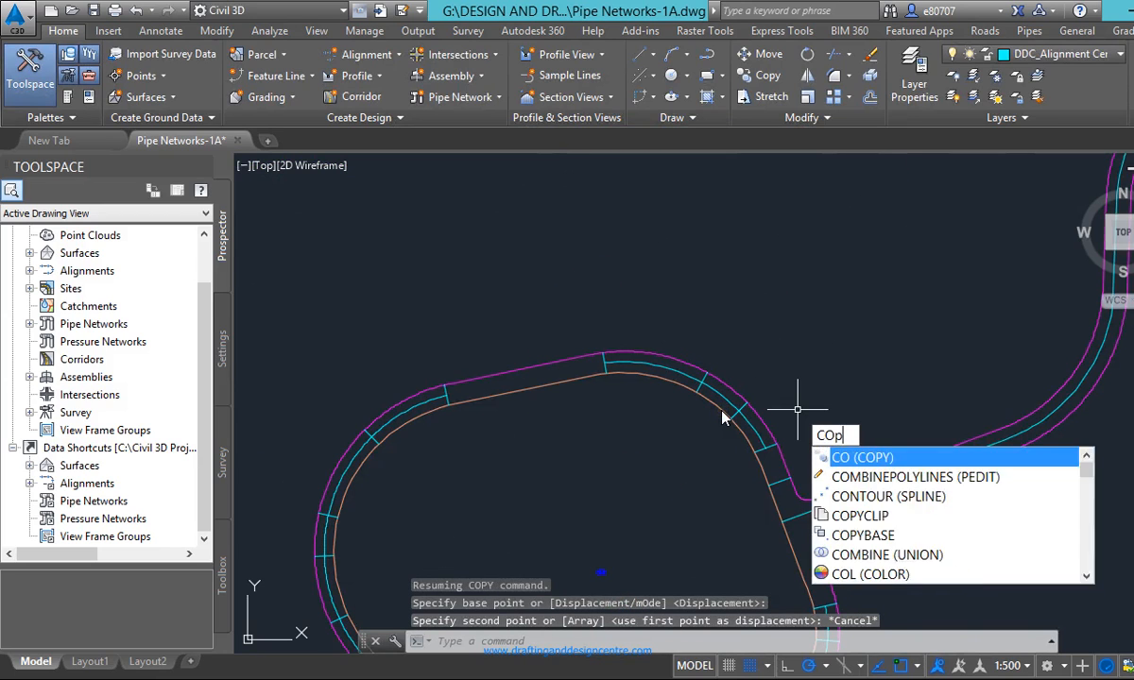
pyautogui.press('Return')
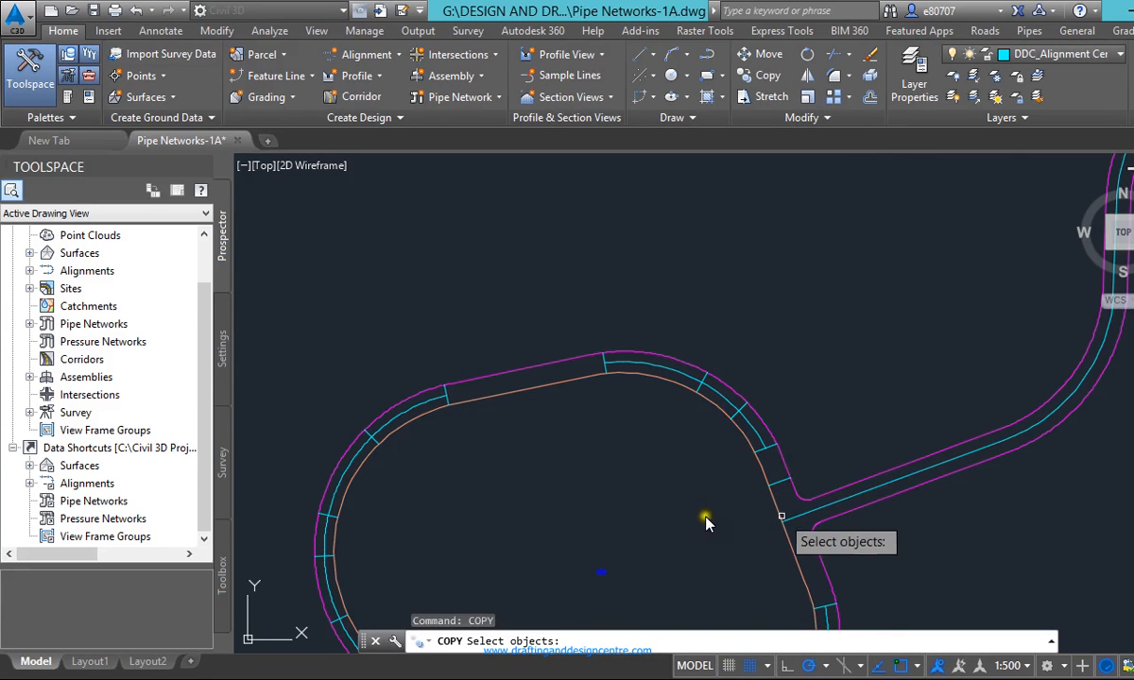
pyautogui.click(793, 519)
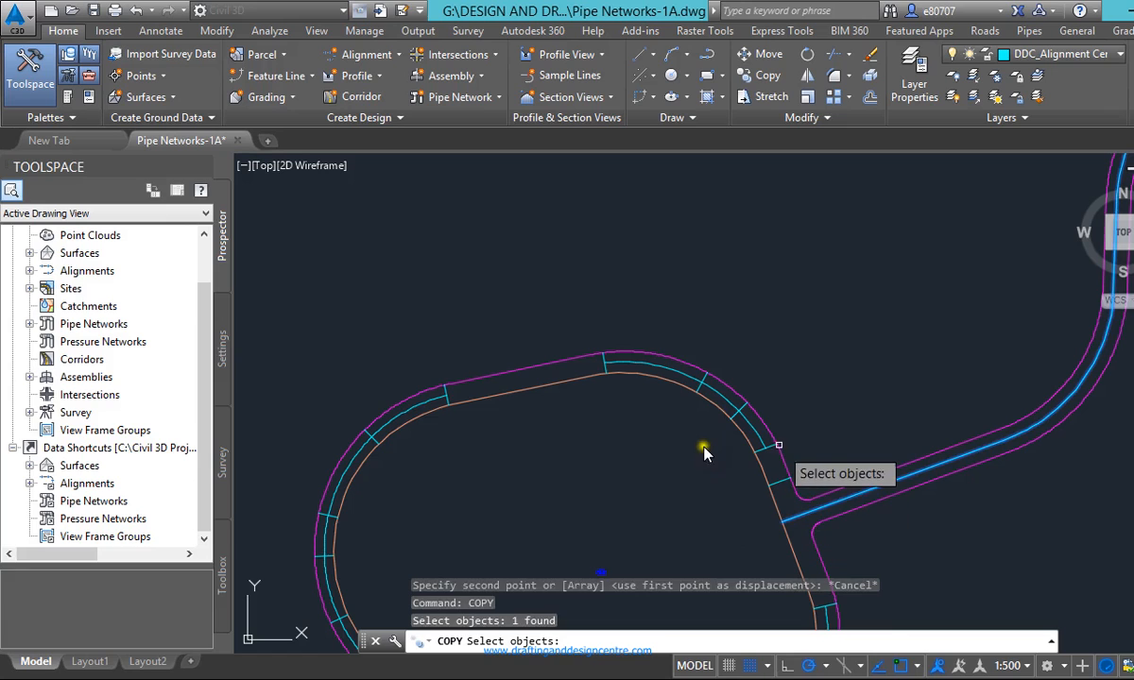
pyautogui.click(756, 432)
pyautogui.click(450, 400)
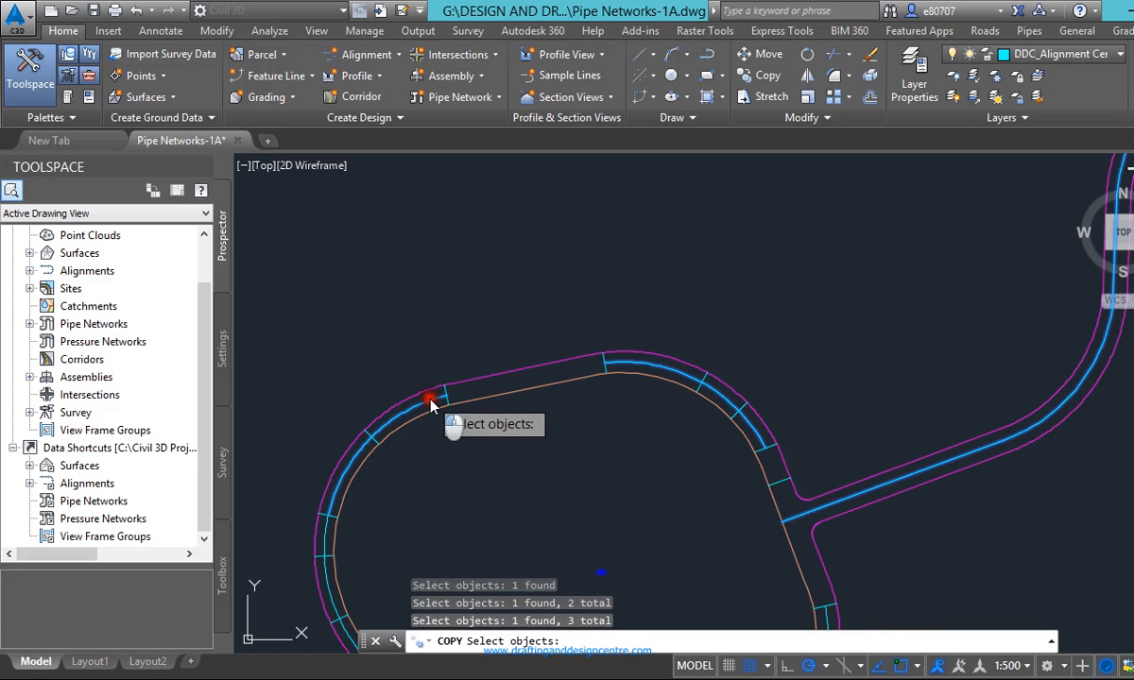
pyautogui.scroll(-2, 433, 397)
pyautogui.scroll(2, 494, 358)
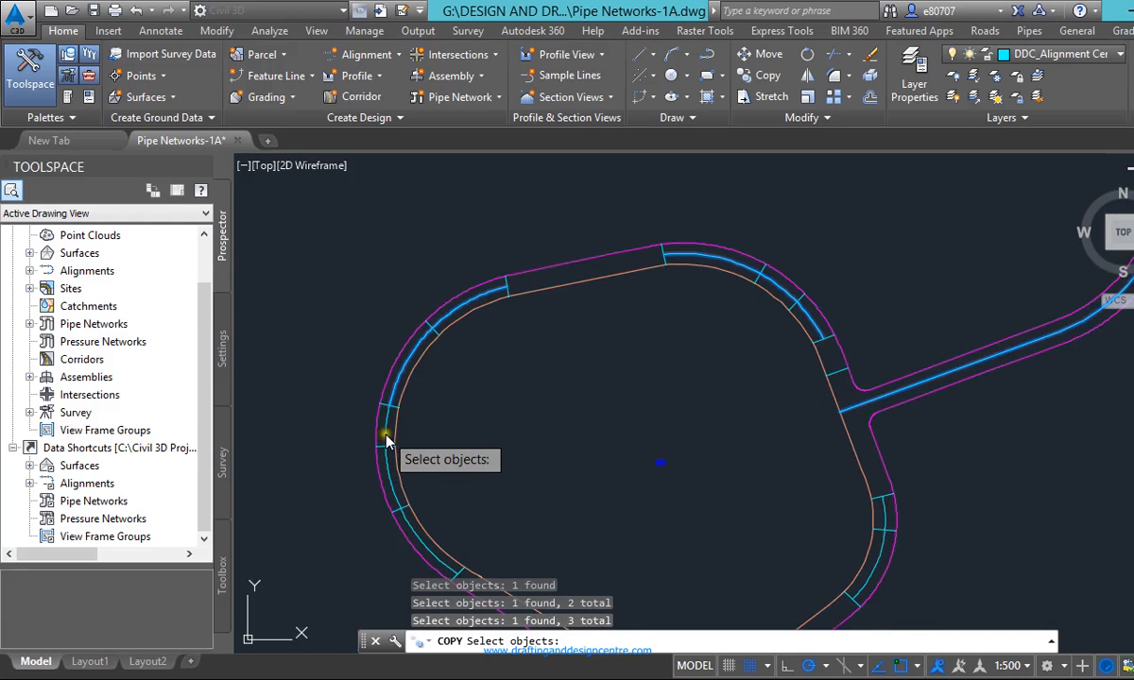
pyautogui.click(405, 515)
pyautogui.scroll(-4, 416, 402)
pyautogui.scroll(4, 539, 506)
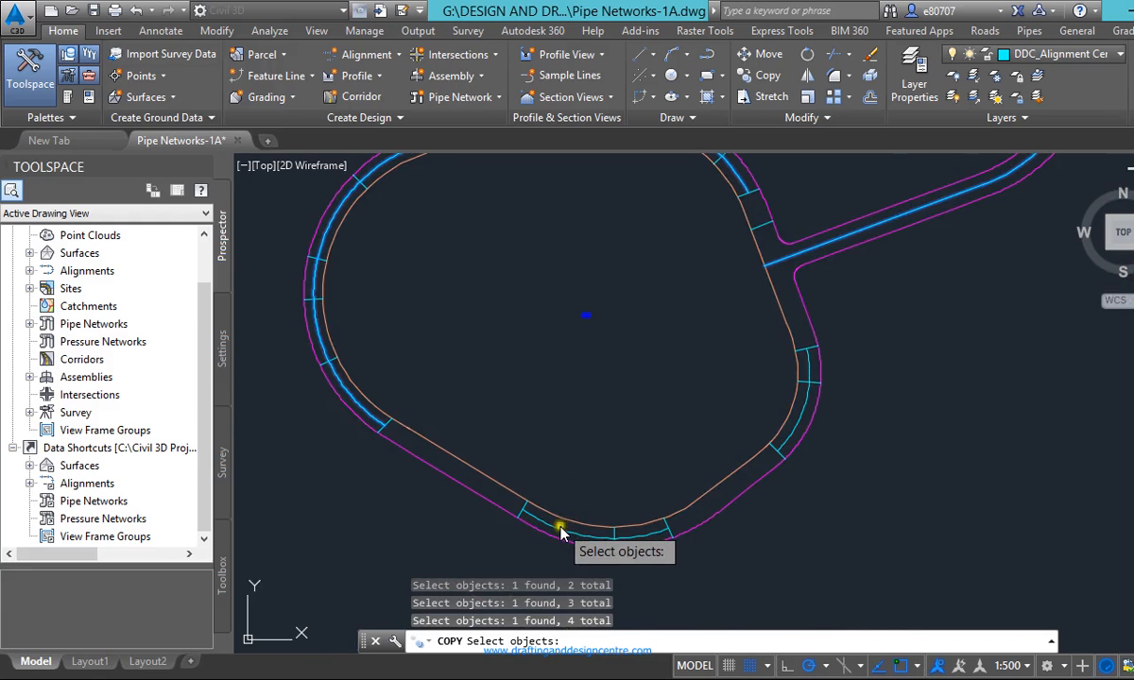
pyautogui.click(554, 525)
pyautogui.click(529, 499)
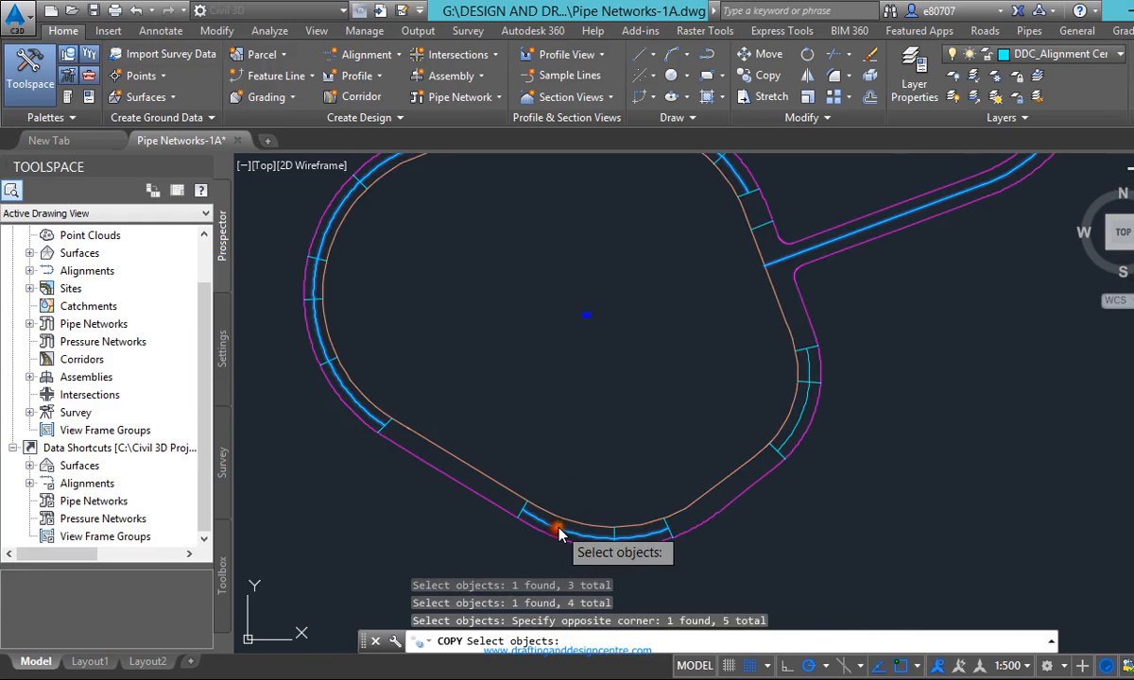
pyautogui.click(727, 426)
pyautogui.scroll(-2, 685, 509)
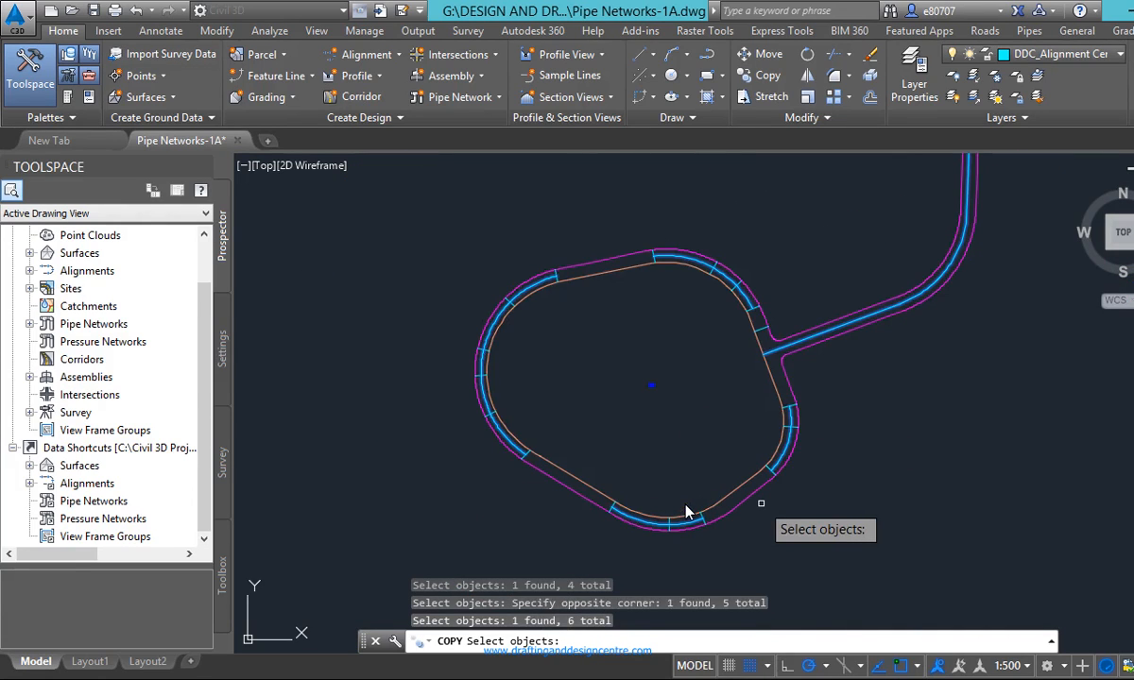
pyautogui.press('Return')
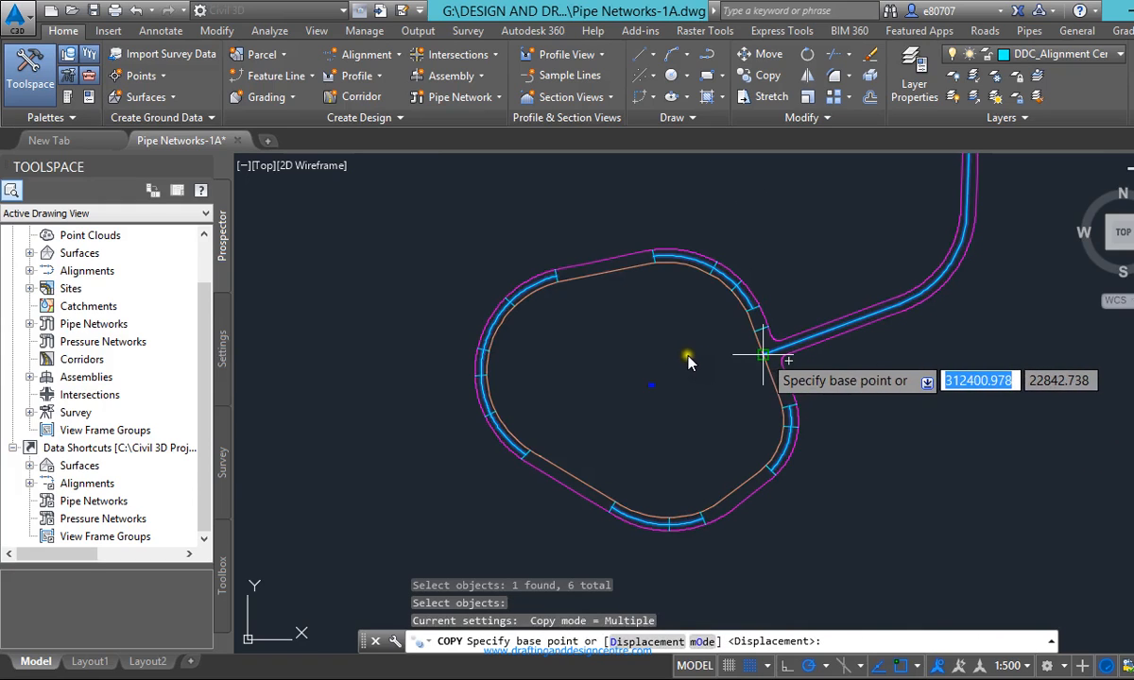
pyautogui.scroll(5, 689, 361)
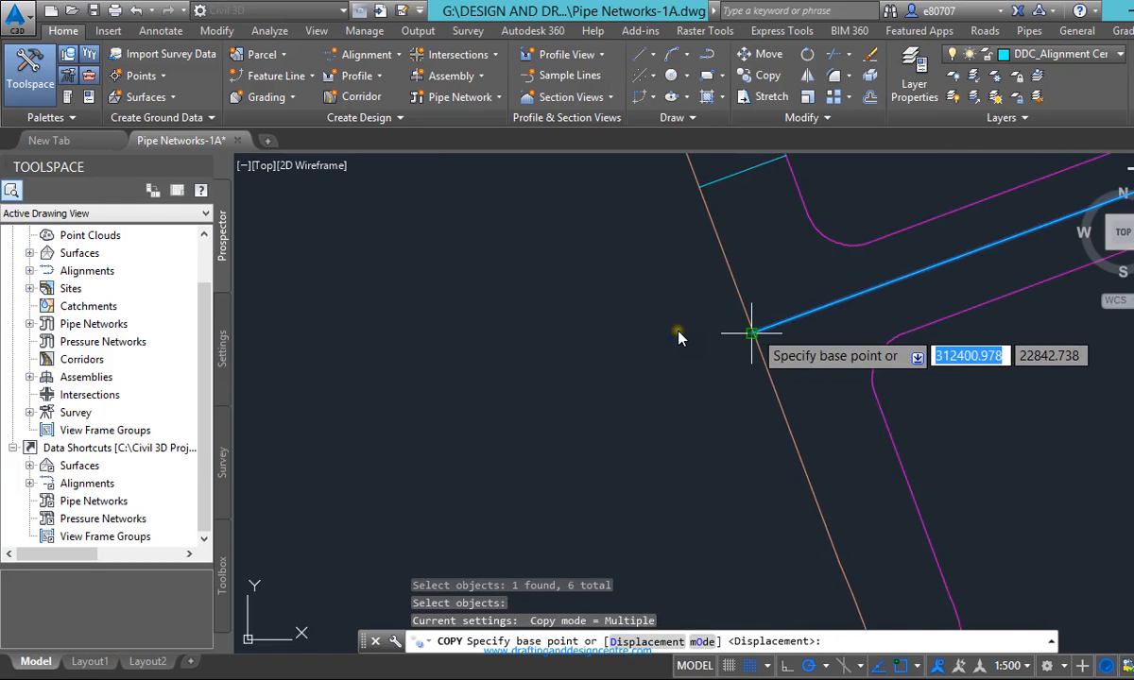
pyautogui.scroll(2, 680, 331)
pyautogui.scroll(3, 665, 348)
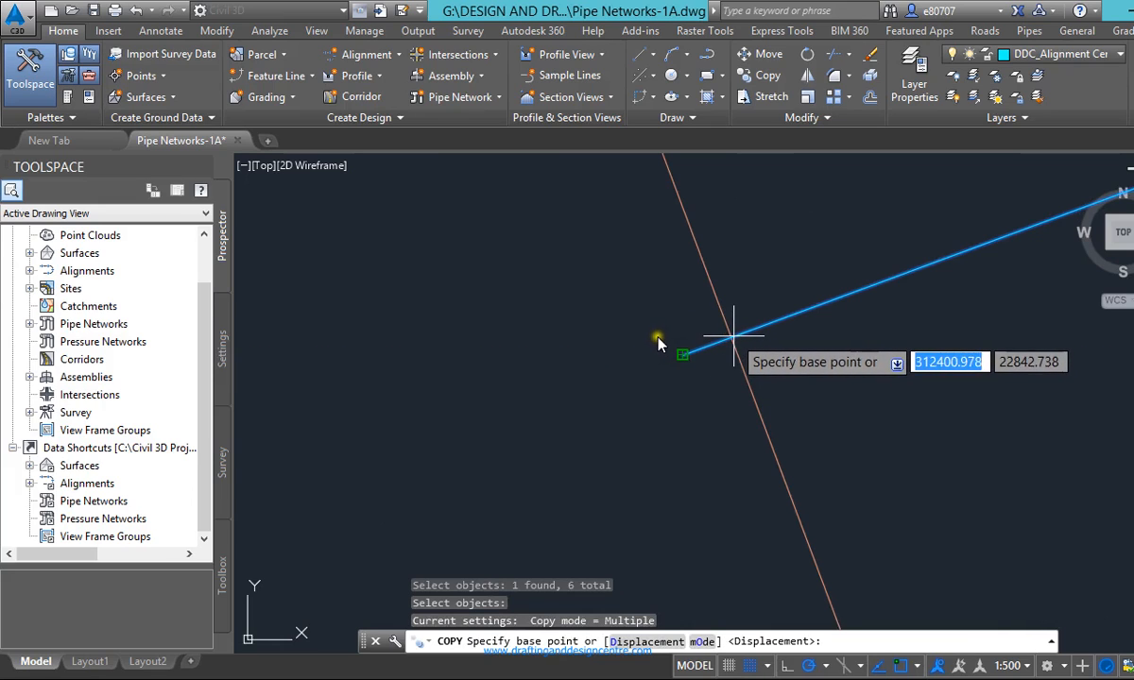
pyautogui.press('Escape')
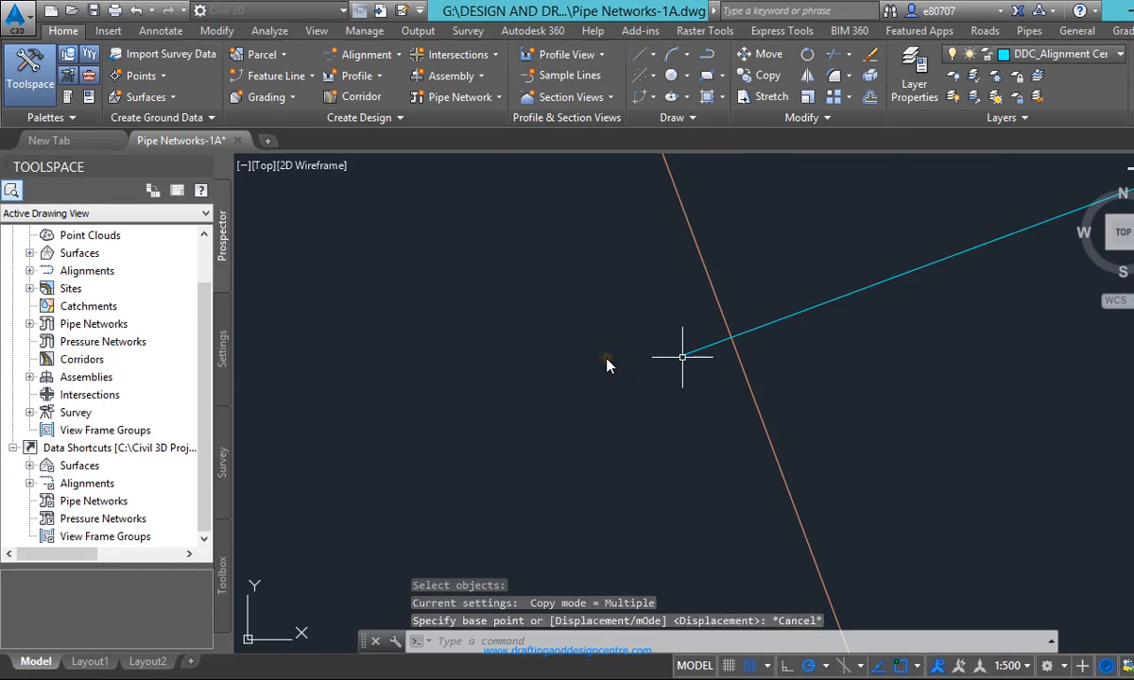
# Trim the short end of the connecting road's centerline that overshoots the inner loop edge, using that edge as the cutting edge
pyautogui.scroll(-3, 629, 426)
pyautogui.write('trim')
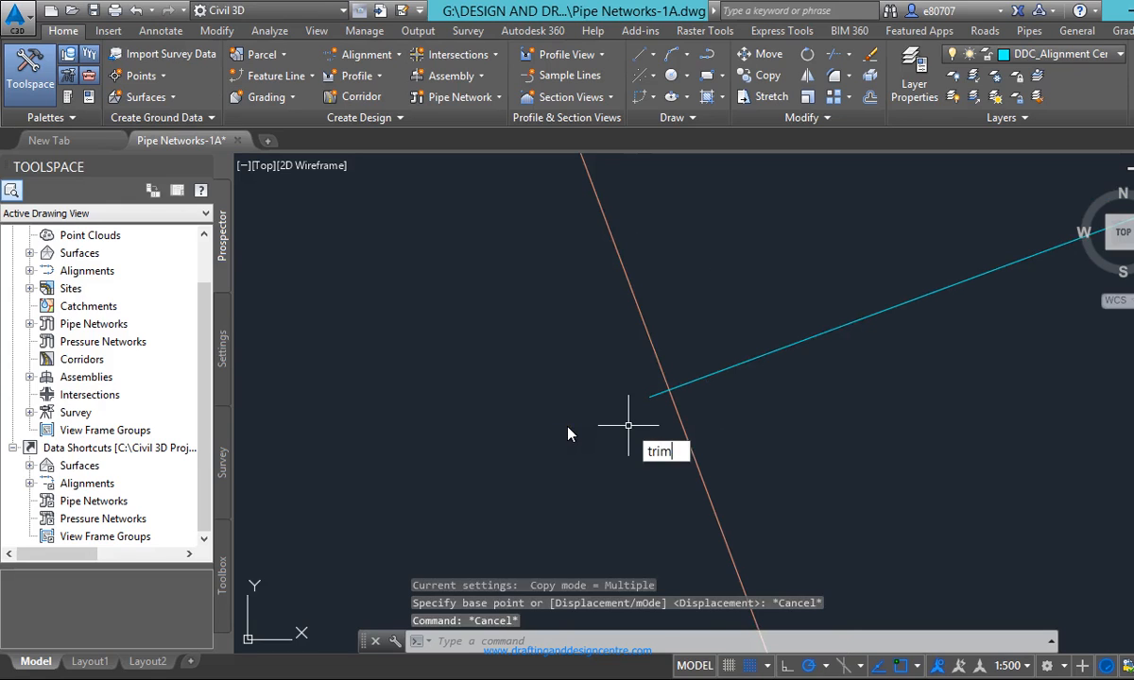
pyautogui.press('Return')
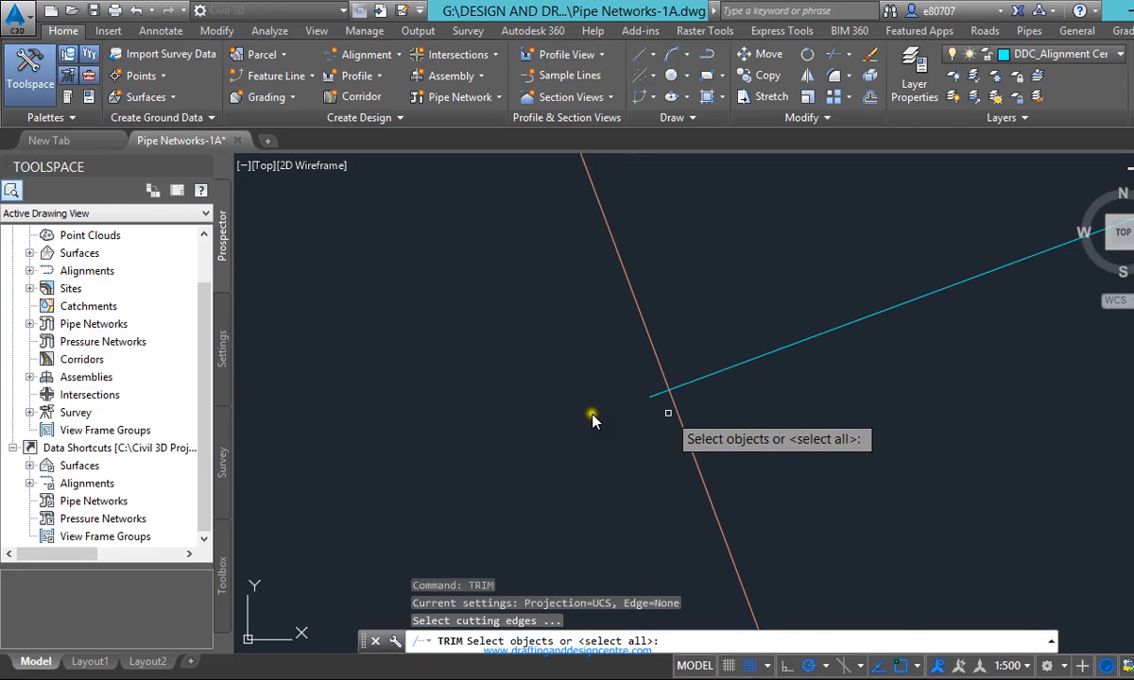
pyautogui.click(669, 405)
pyautogui.press('Return')
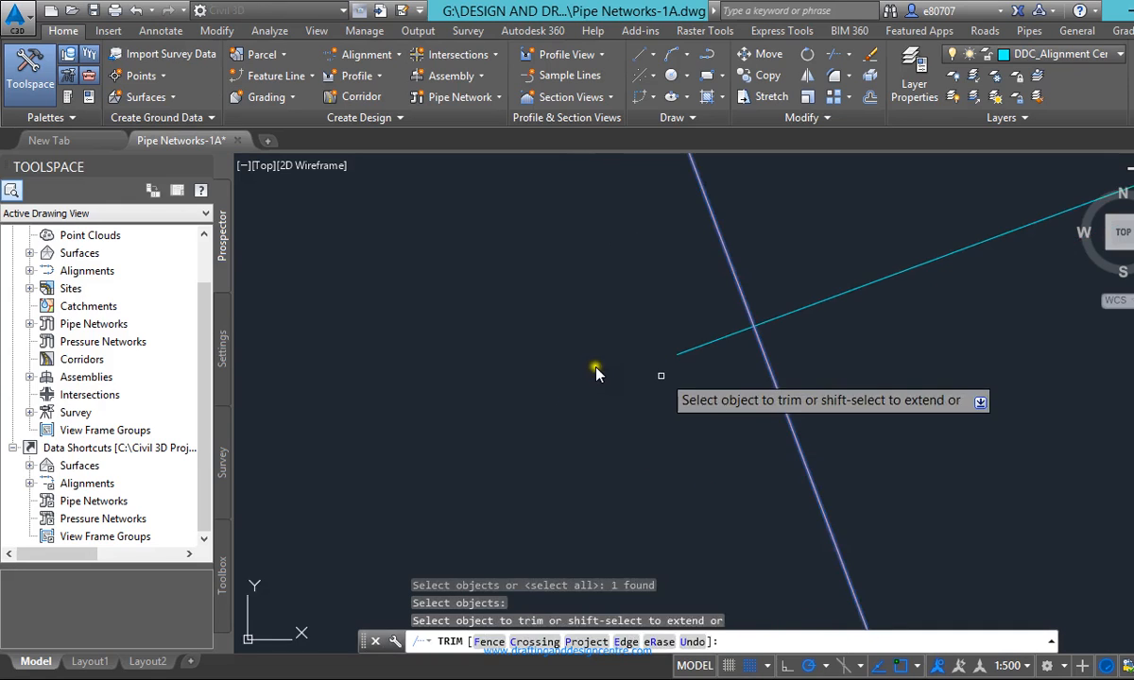
pyautogui.click(608, 353)
pyautogui.press('Escape')
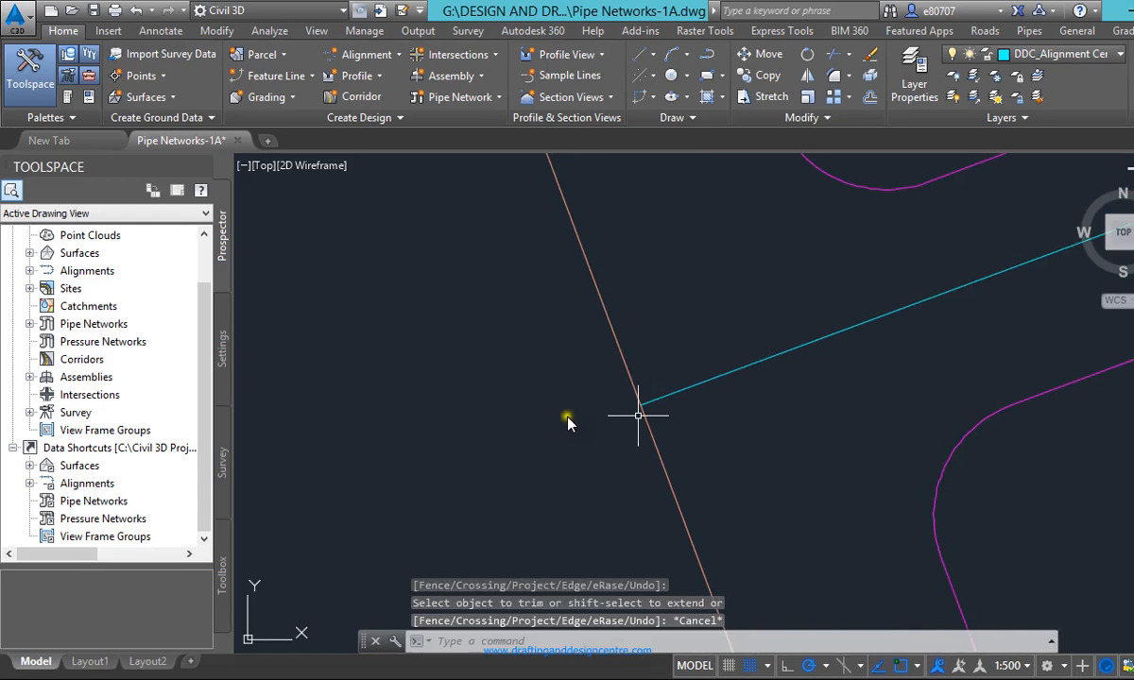
# Copy the loop's five centerline arcs and the connecting road's centerline about 561 units southeast, using the road centerline's loop end as base point
pyautogui.write('copy')
pyautogui.press('Return')
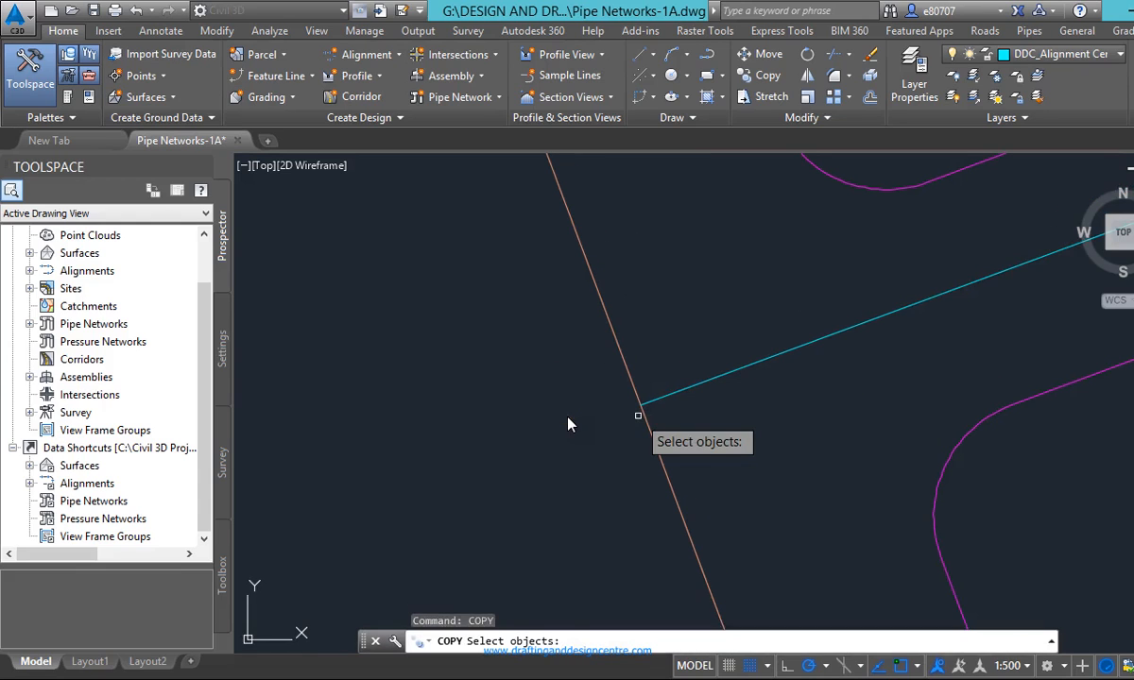
pyautogui.scroll(-3, 567, 424)
pyautogui.click(605, 321)
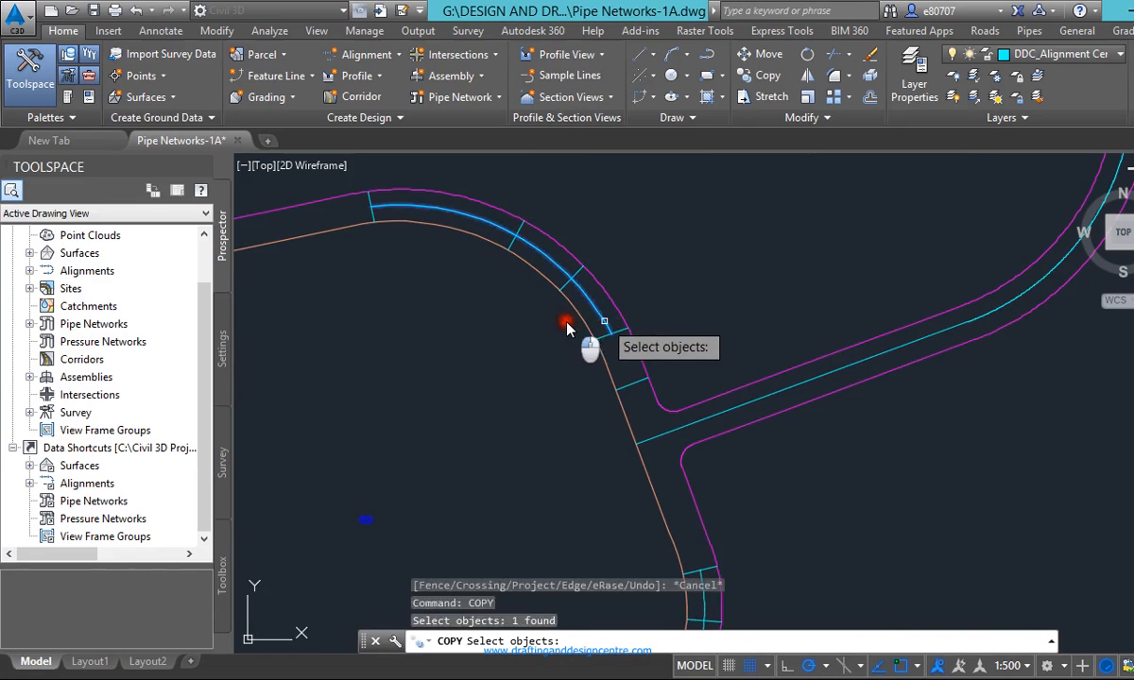
pyautogui.scroll(-4, 678, 322)
pyautogui.scroll(2, 469, 290)
pyautogui.scroll(1, 454, 305)
pyautogui.click(445, 303)
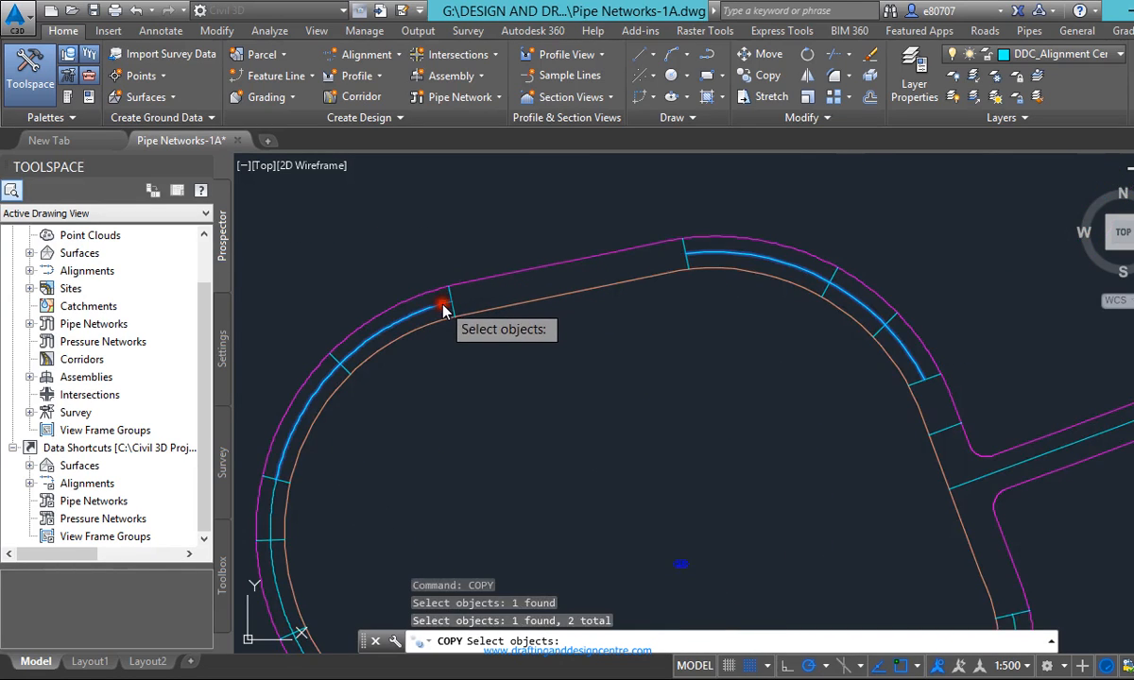
pyautogui.scroll(-3, 522, 303)
pyautogui.scroll(3, 484, 343)
pyautogui.click(485, 337)
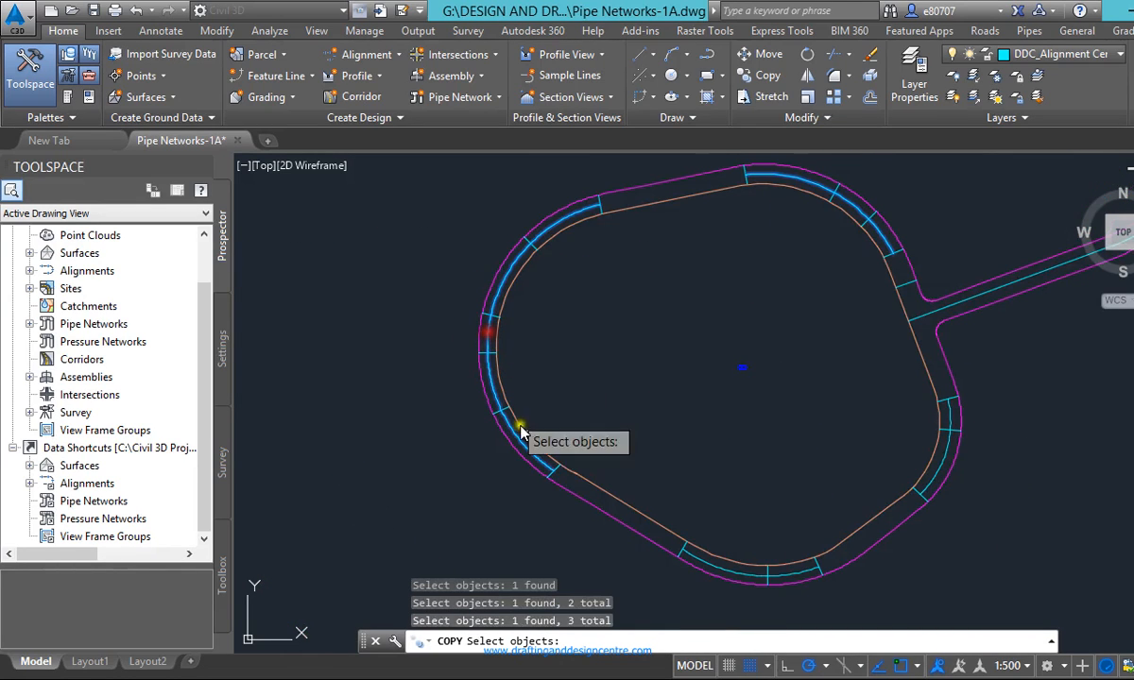
pyautogui.scroll(4, 638, 567)
pyautogui.click(628, 564)
pyautogui.scroll(-5, 552, 529)
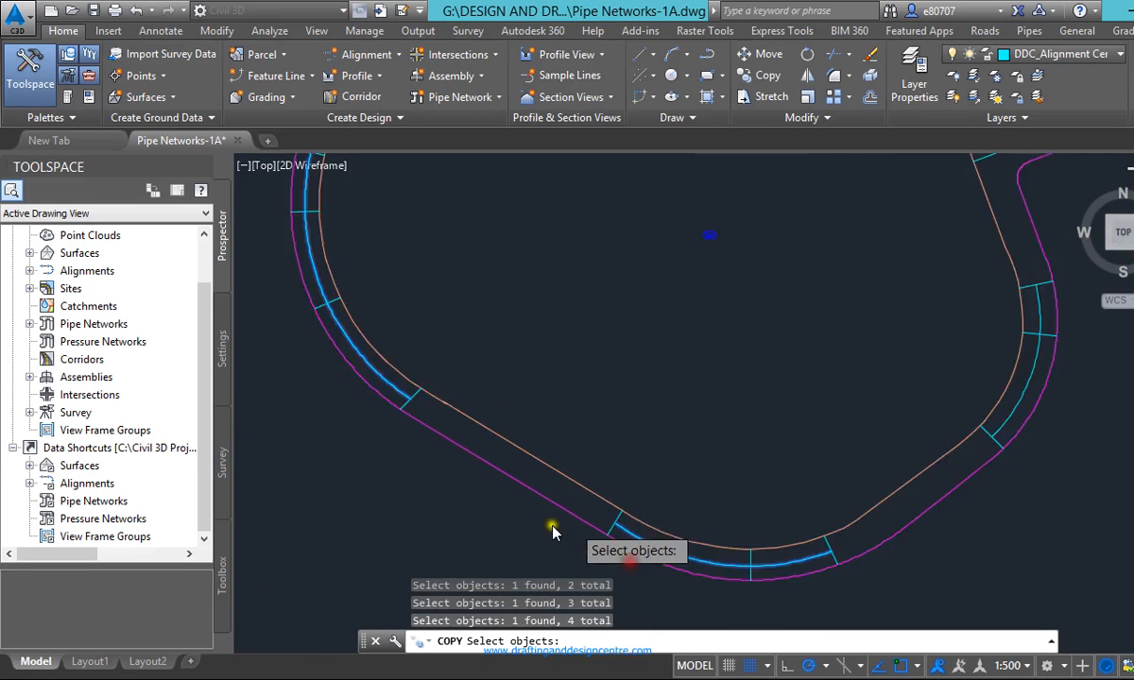
pyautogui.scroll(2, 596, 491)
pyautogui.click(579, 471)
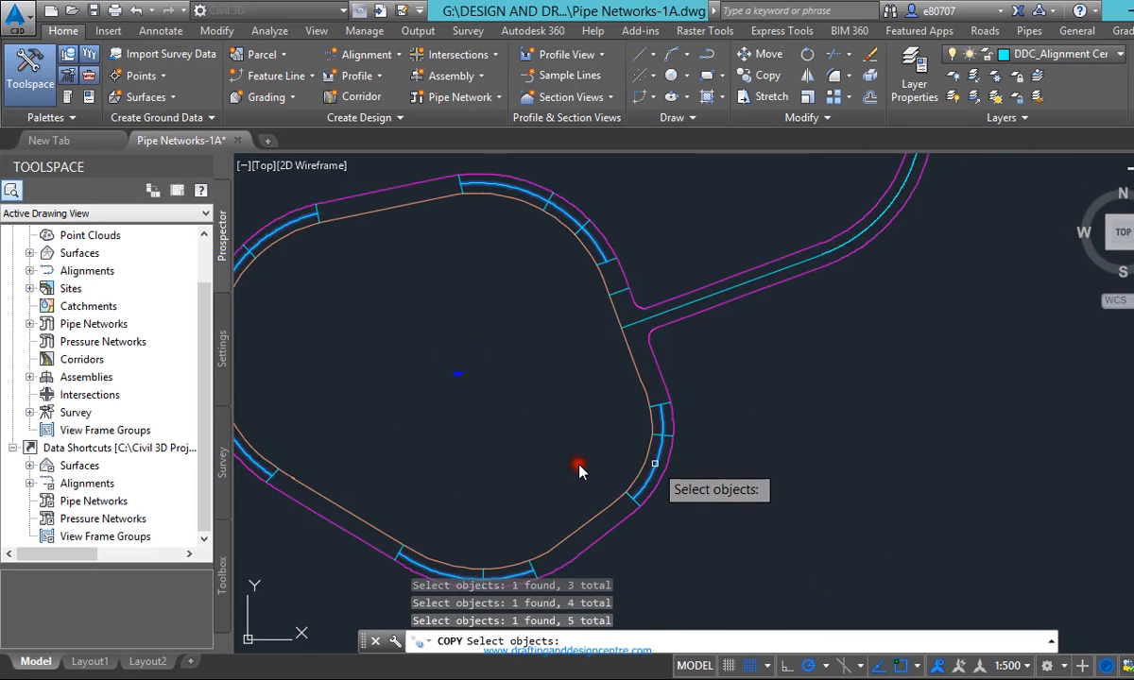
pyautogui.click(567, 329)
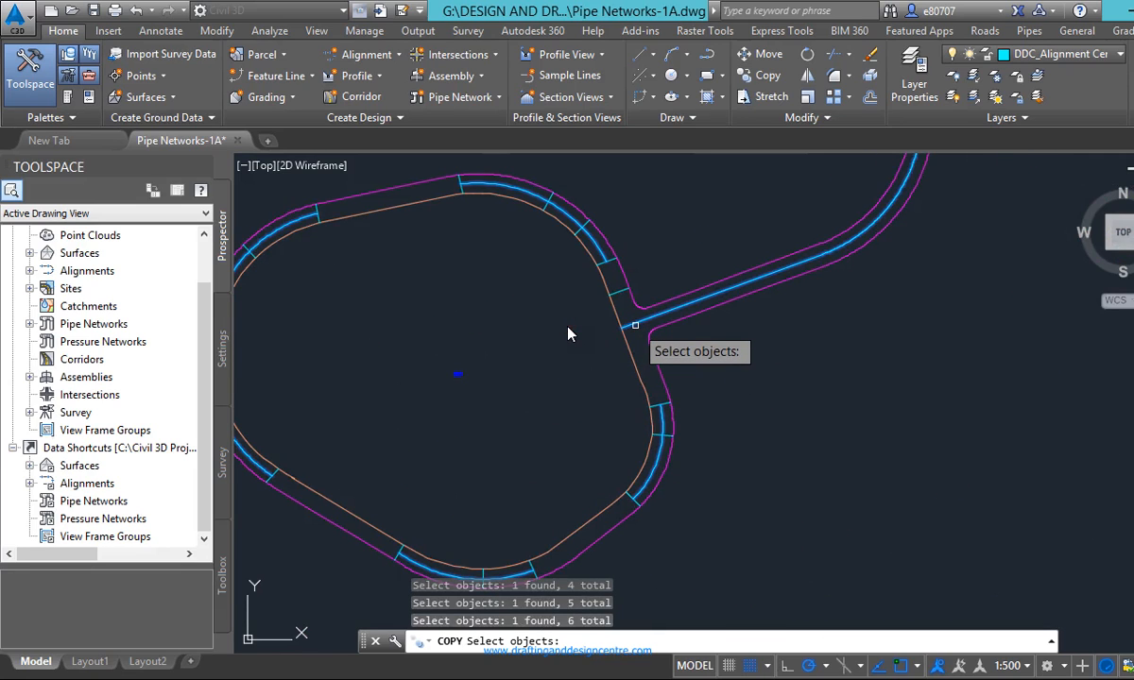
pyautogui.press('Return')
pyautogui.scroll(4, 570, 335)
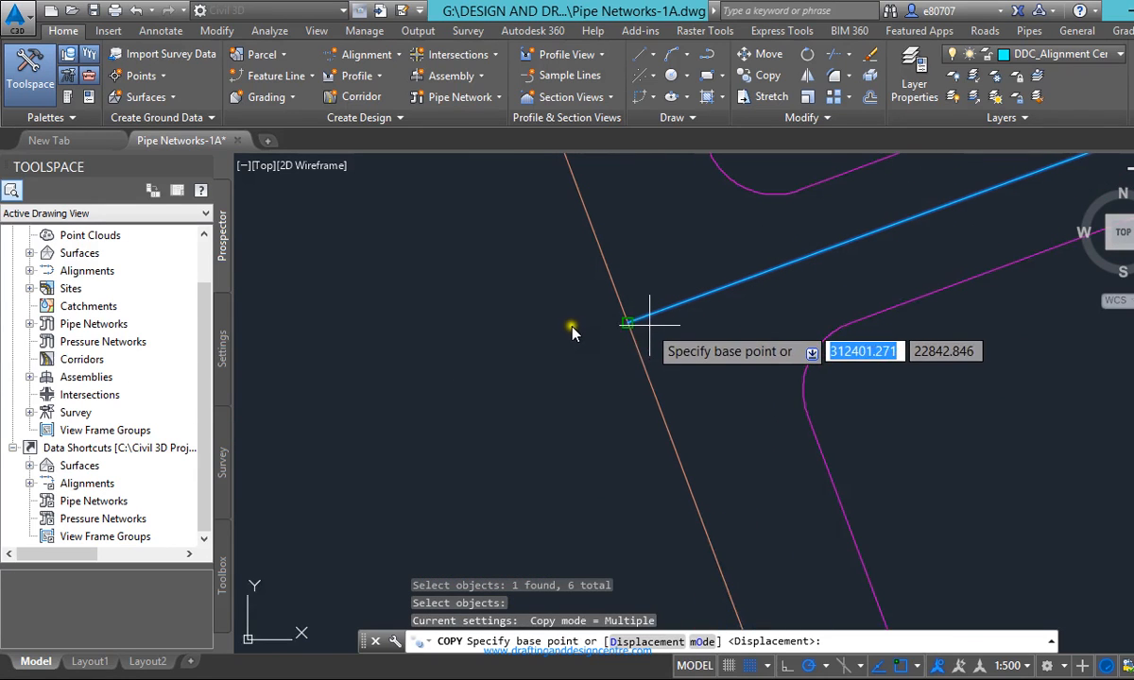
pyautogui.click(535, 325)
pyautogui.scroll(-2, 572, 189)
pyautogui.scroll(-3, 572, 189)
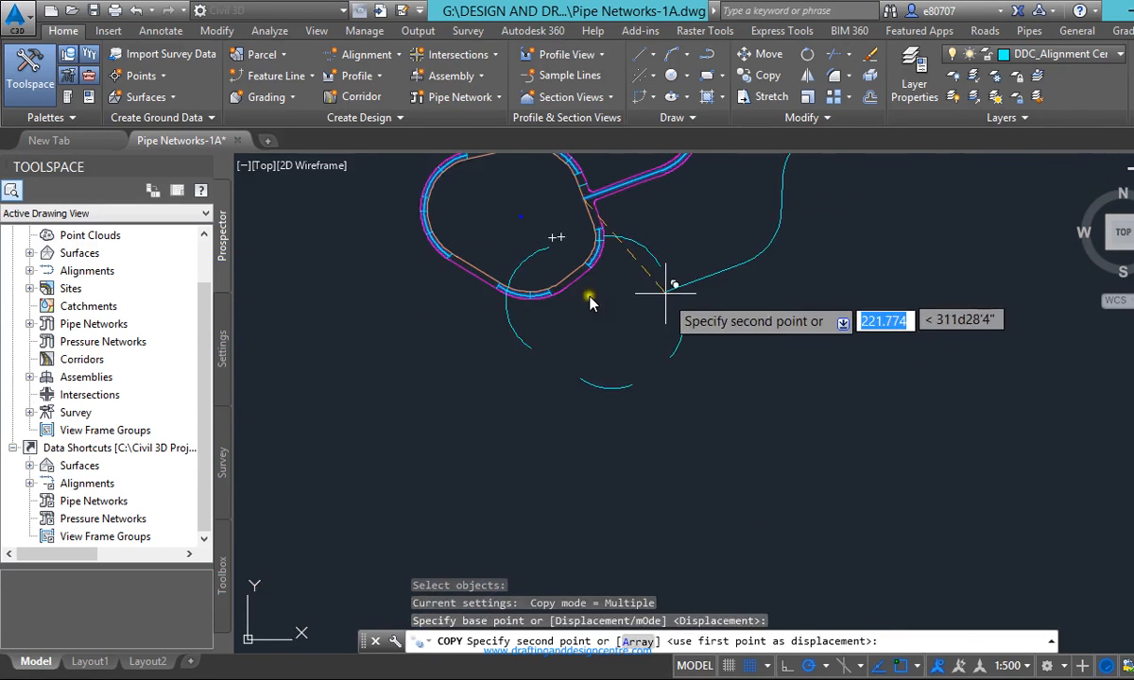
pyautogui.click(696, 457)
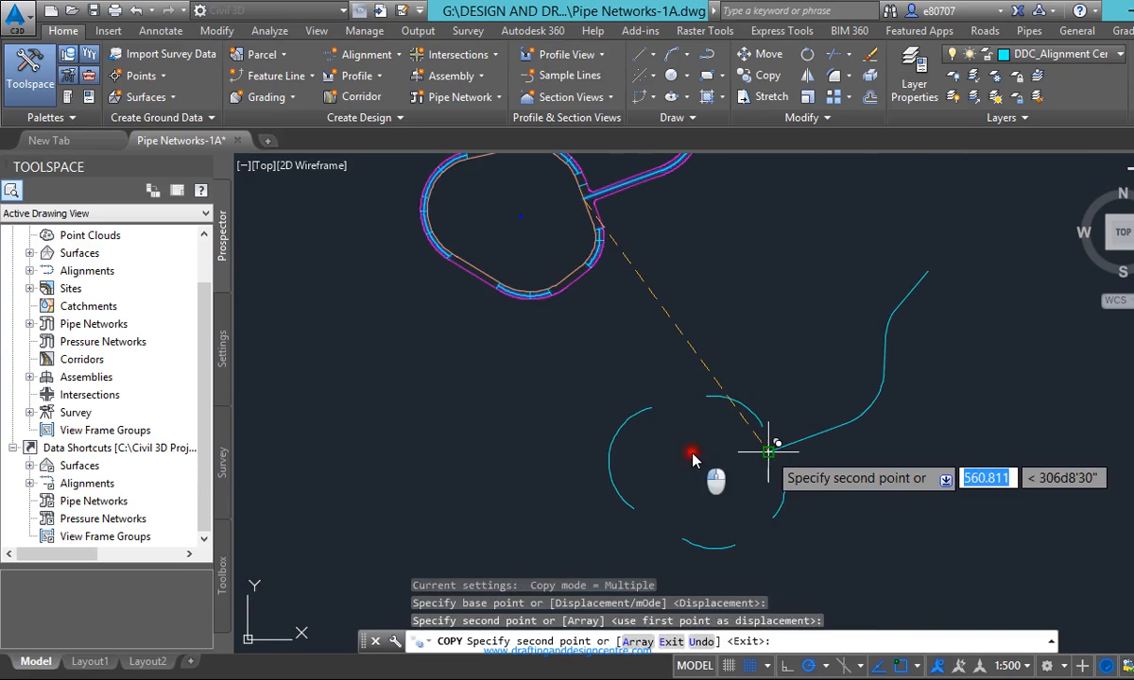
pyautogui.press('Escape')
pyautogui.scroll(3, 652, 425)
pyautogui.scroll(2, 650, 423)
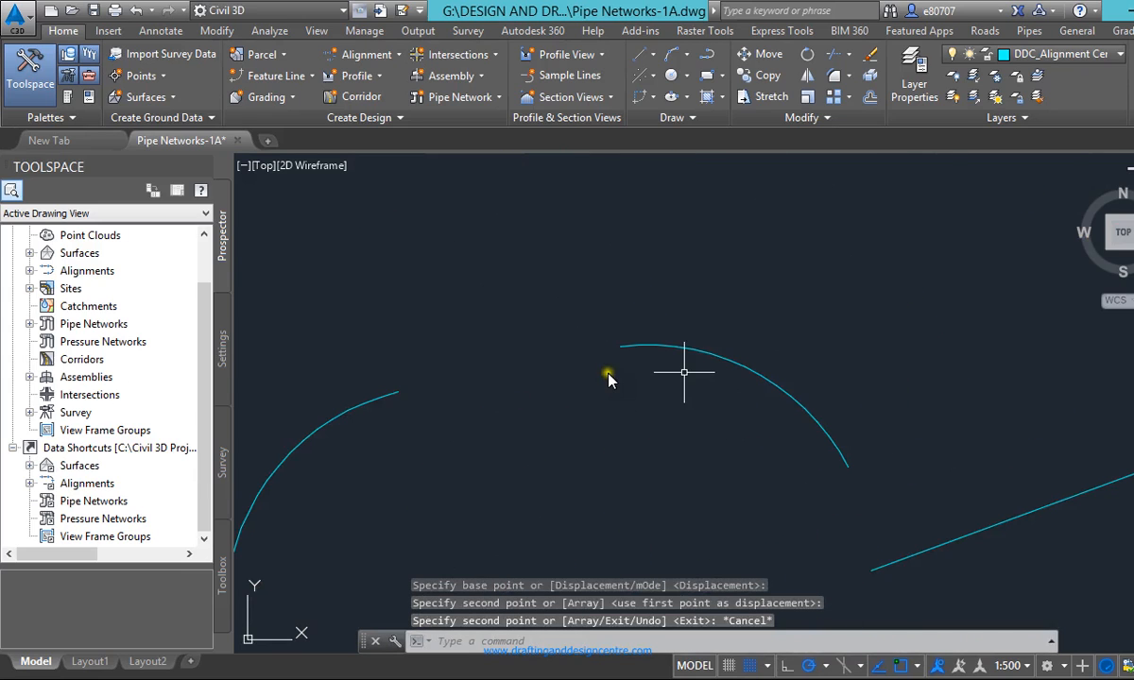
pyautogui.scroll(-3, 686, 359)
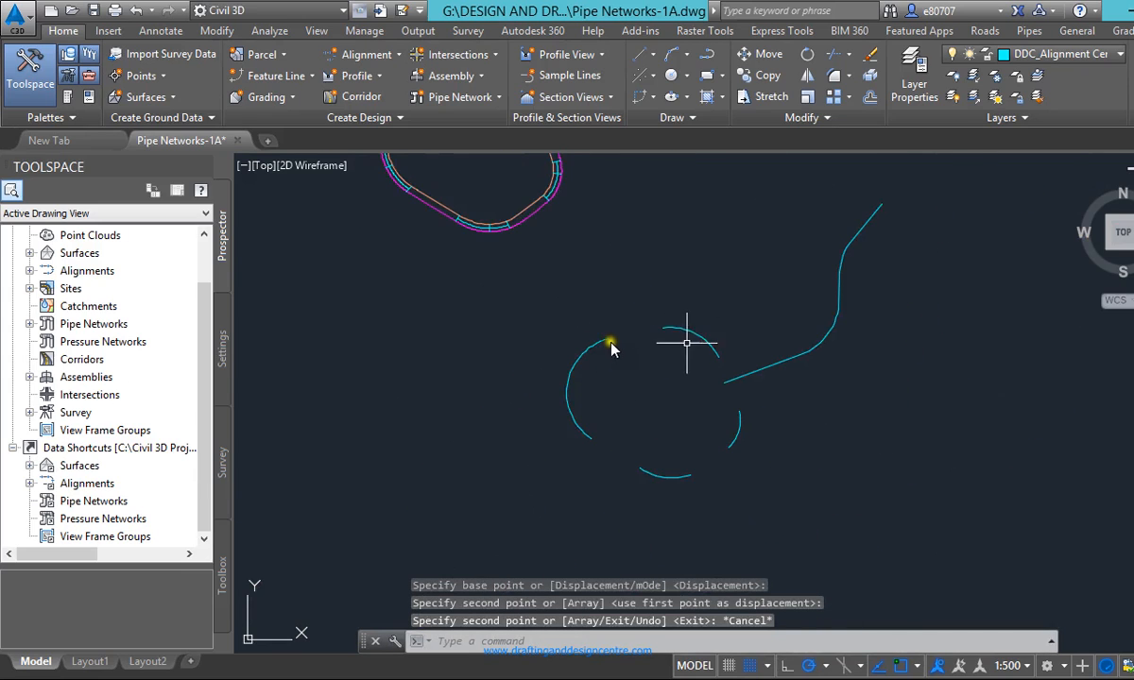
# Draw a straight polyline across the copied loop's north gap, from the northeast arc's west end to the northwest arc's end
pyautogui.scroll(2, 570, 333)
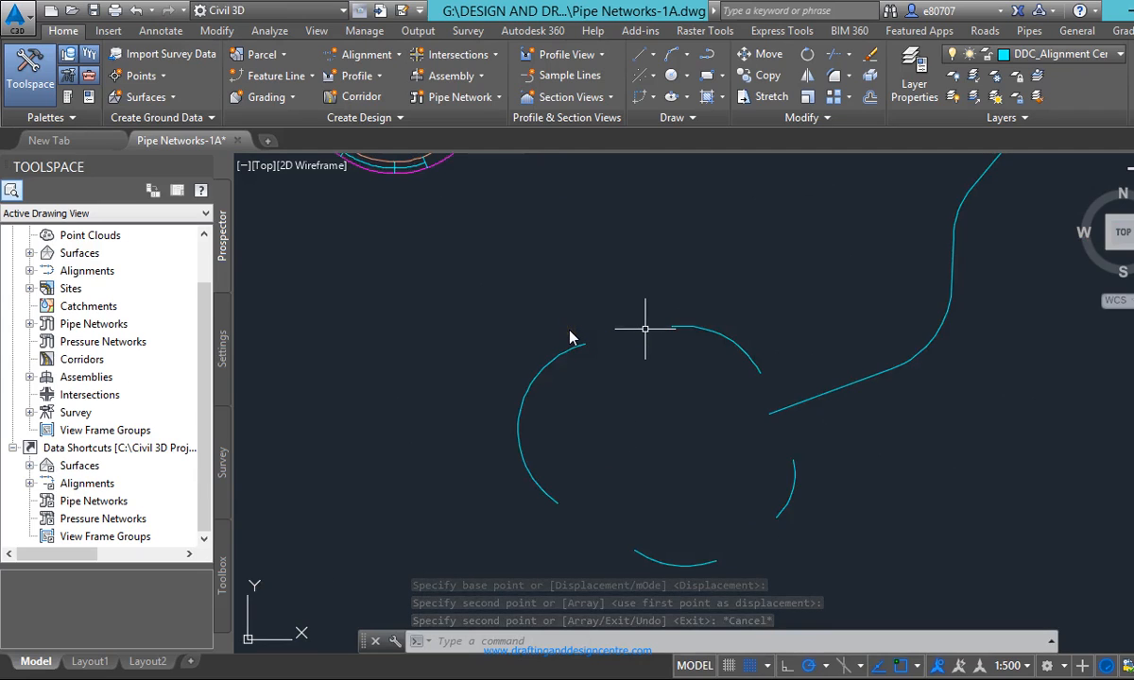
pyautogui.write('p')
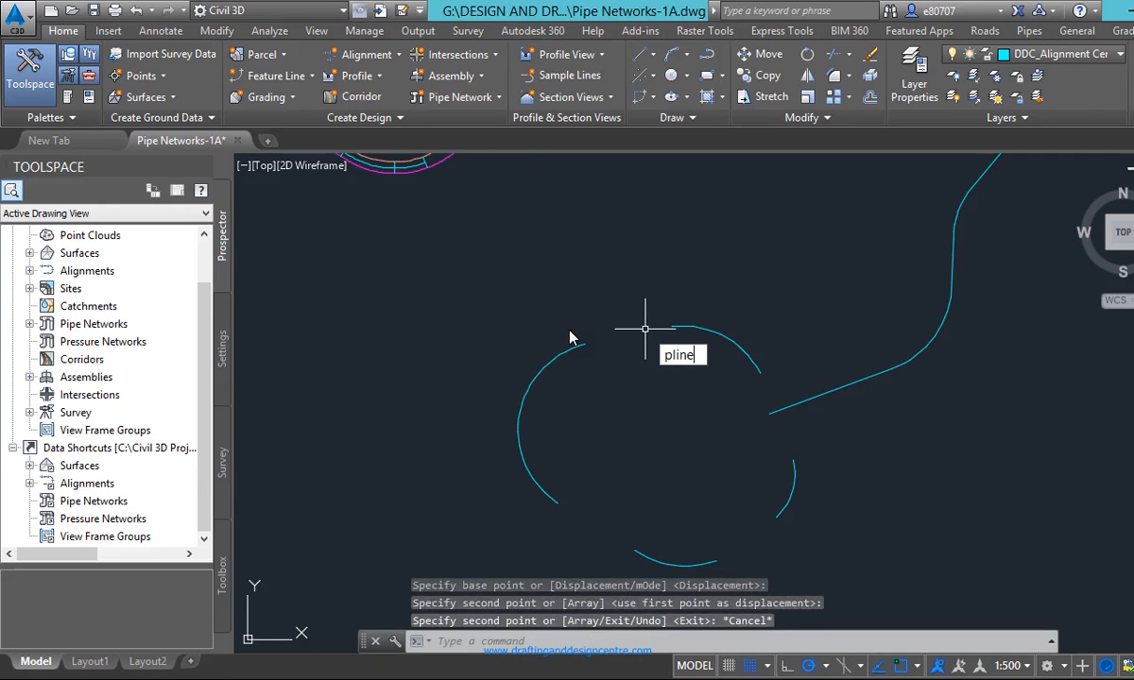
pyautogui.write('line')
pyautogui.press('Return')
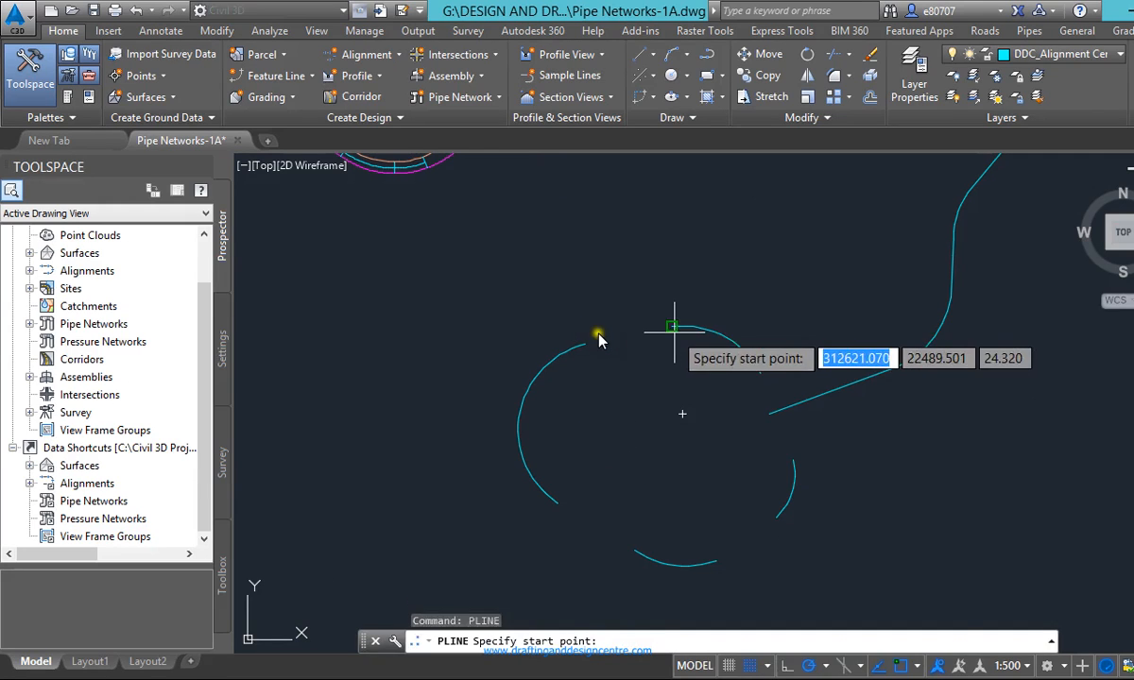
pyautogui.scroll(5, 596, 332)
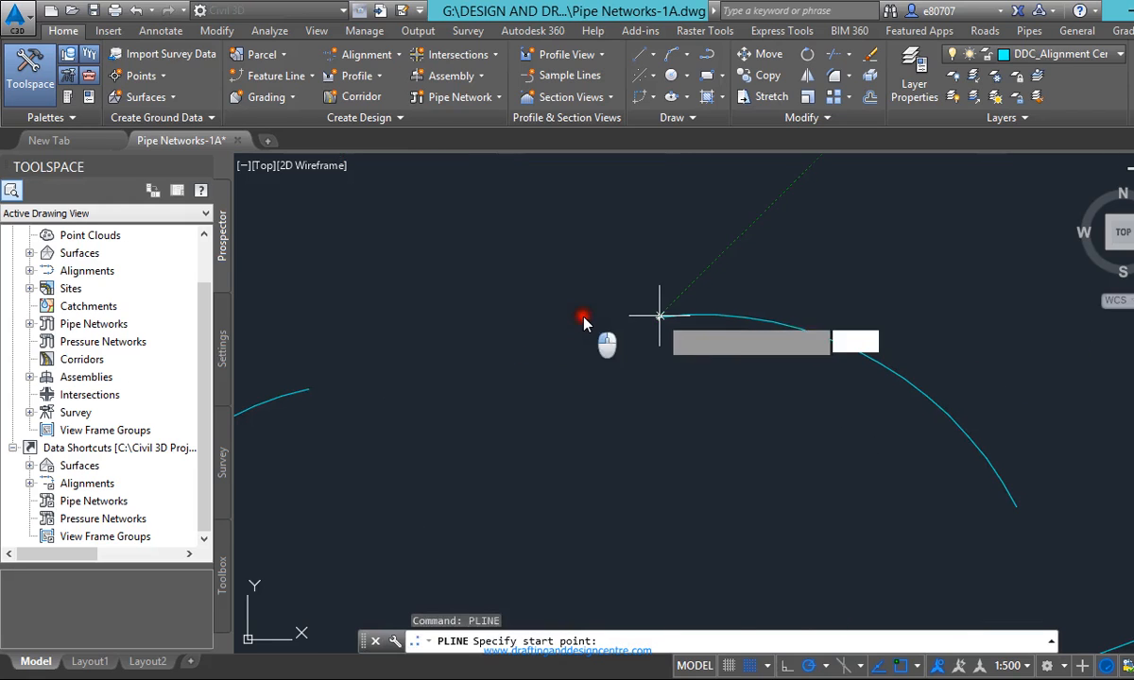
pyautogui.click(660, 315)
pyautogui.click(308, 388)
pyautogui.press('Escape')
# Draw a straight polyline across the copied loop's southwest gap, from the southwest arc's lower end to the south arc's west end
pyautogui.scroll(-5, 558, 282)
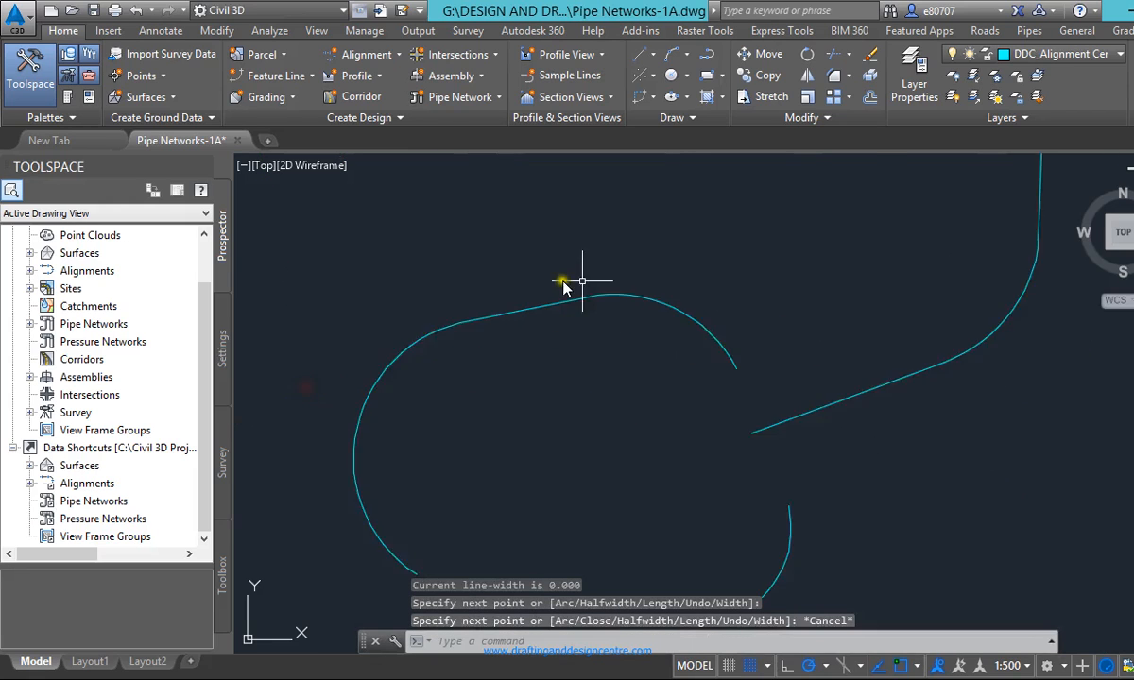
pyautogui.scroll(-2, 565, 302)
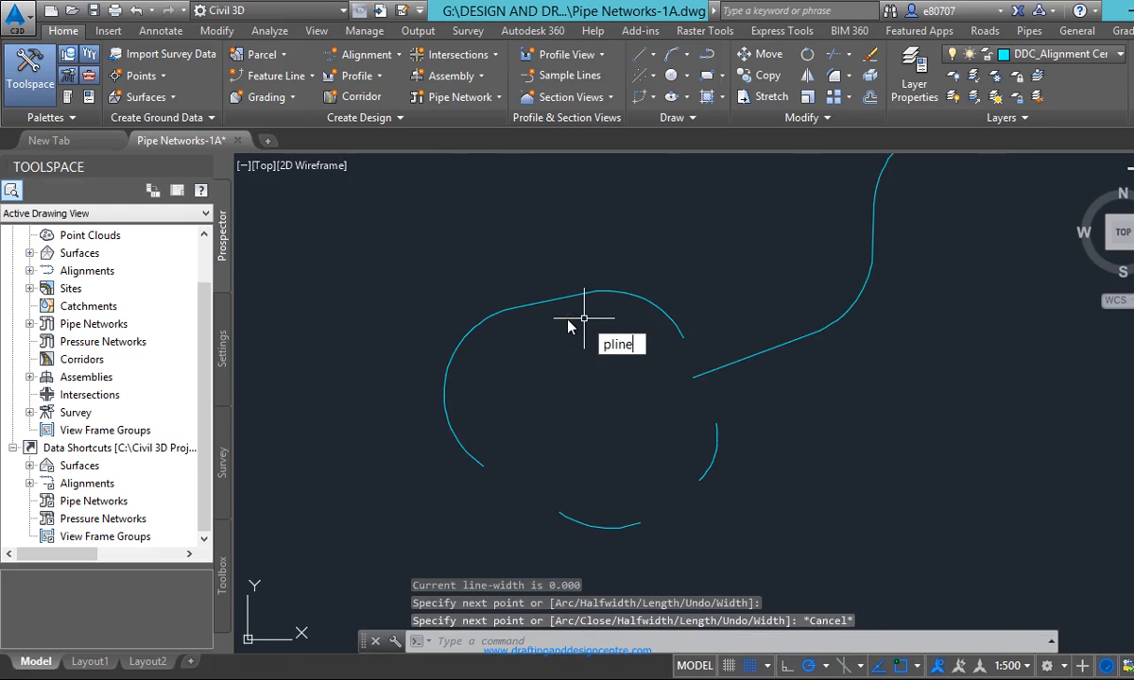
pyautogui.press('Return')
pyautogui.scroll(2, 465, 468)
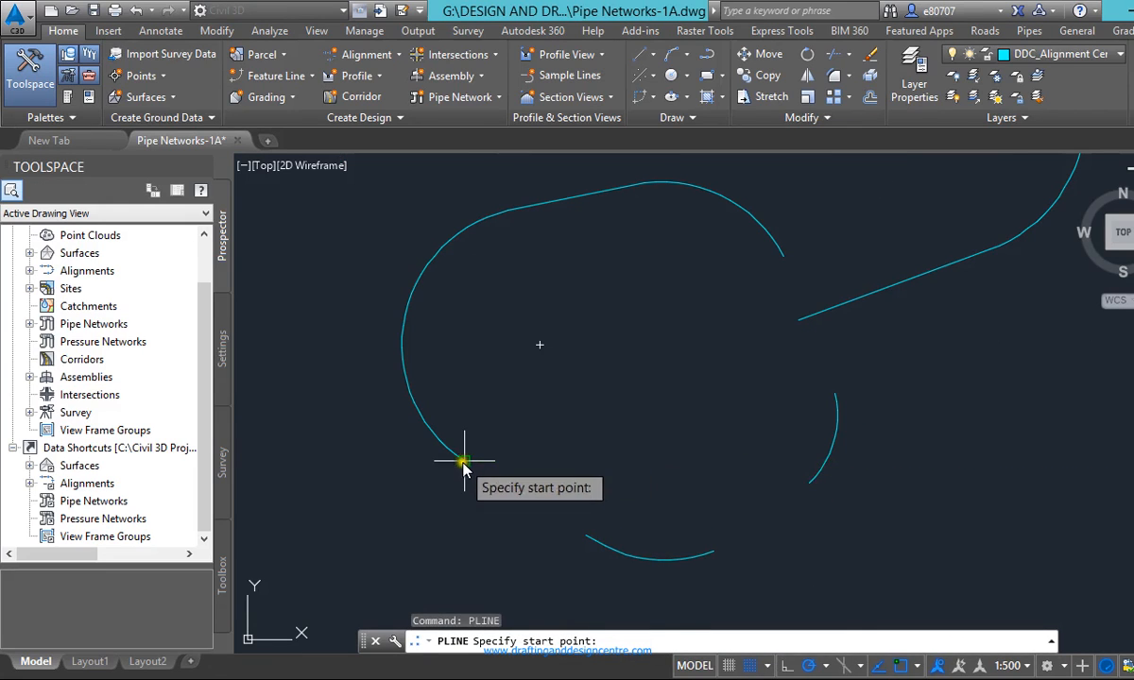
pyautogui.click(464, 462)
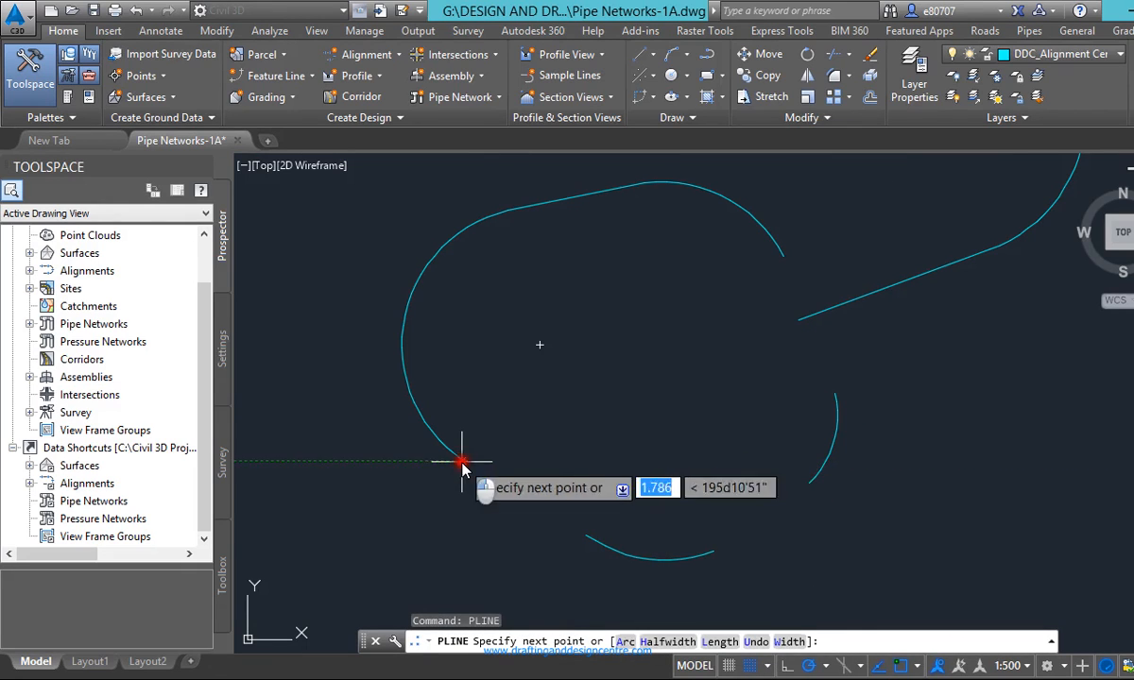
pyautogui.click(567, 542)
pyautogui.press('Escape')
# Stretch the misplaced end of the southwest polyline onto the west endpoint of the south arc
pyautogui.scroll(3, 562, 540)
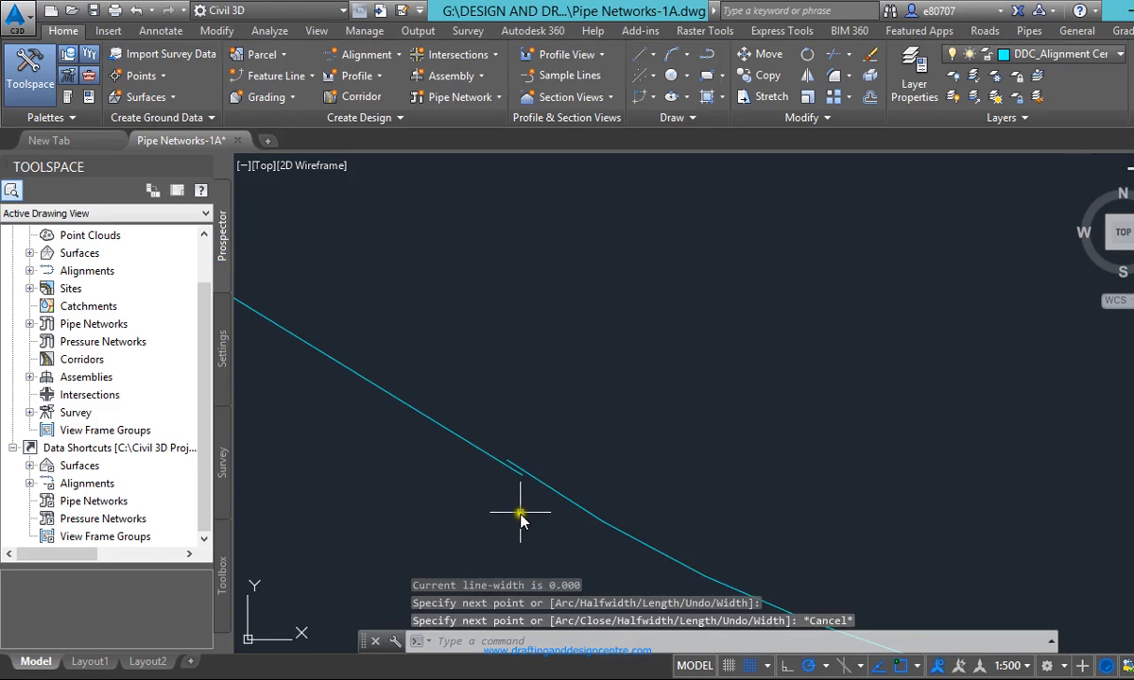
pyautogui.click(507, 460)
pyautogui.click(486, 455)
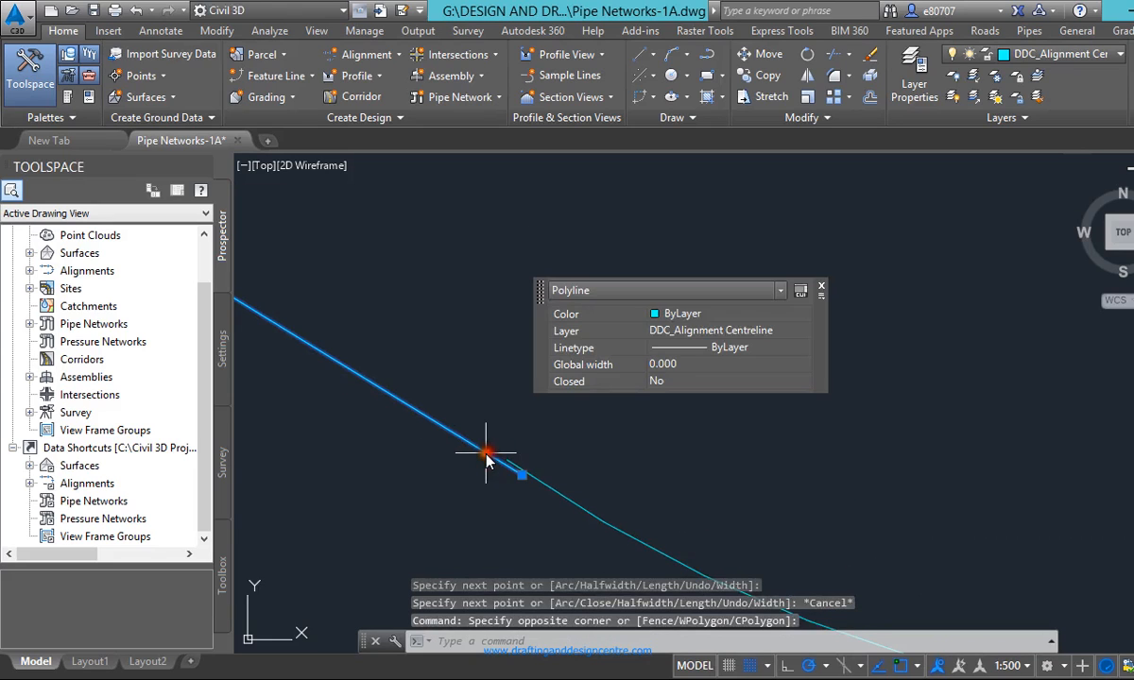
pyautogui.click(528, 481)
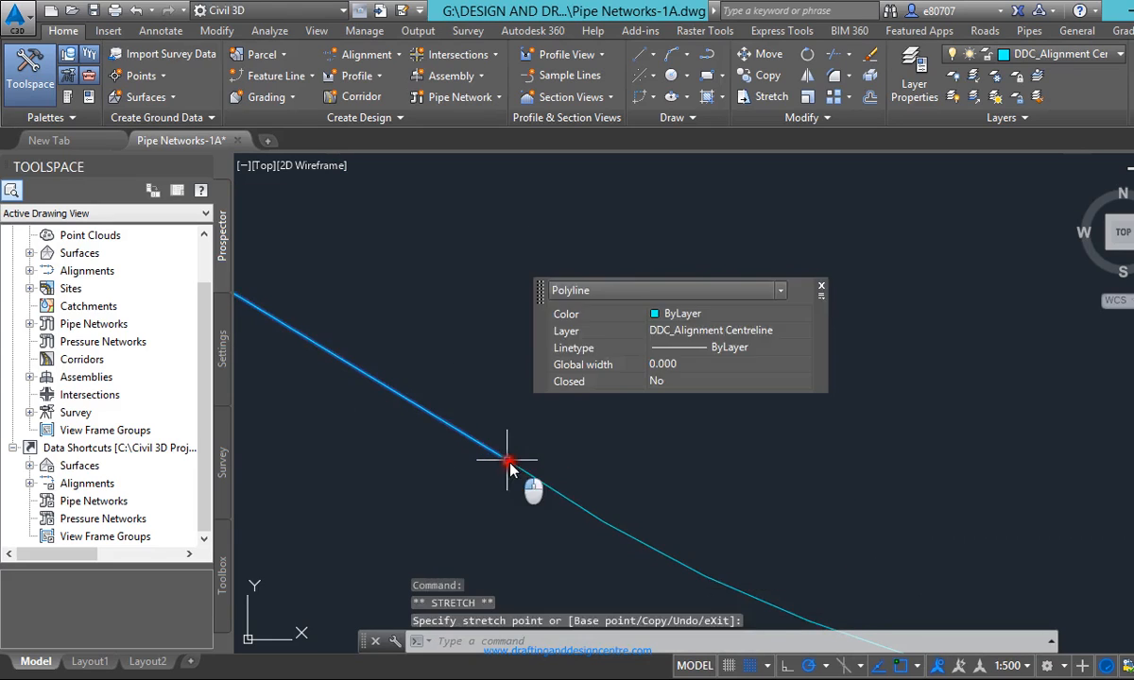
pyautogui.press('Escape')
# Draw a straight polyline from the south arc's east end to the southeast arc's lower end on the copied loop
pyautogui.scroll(-5, 525, 486)
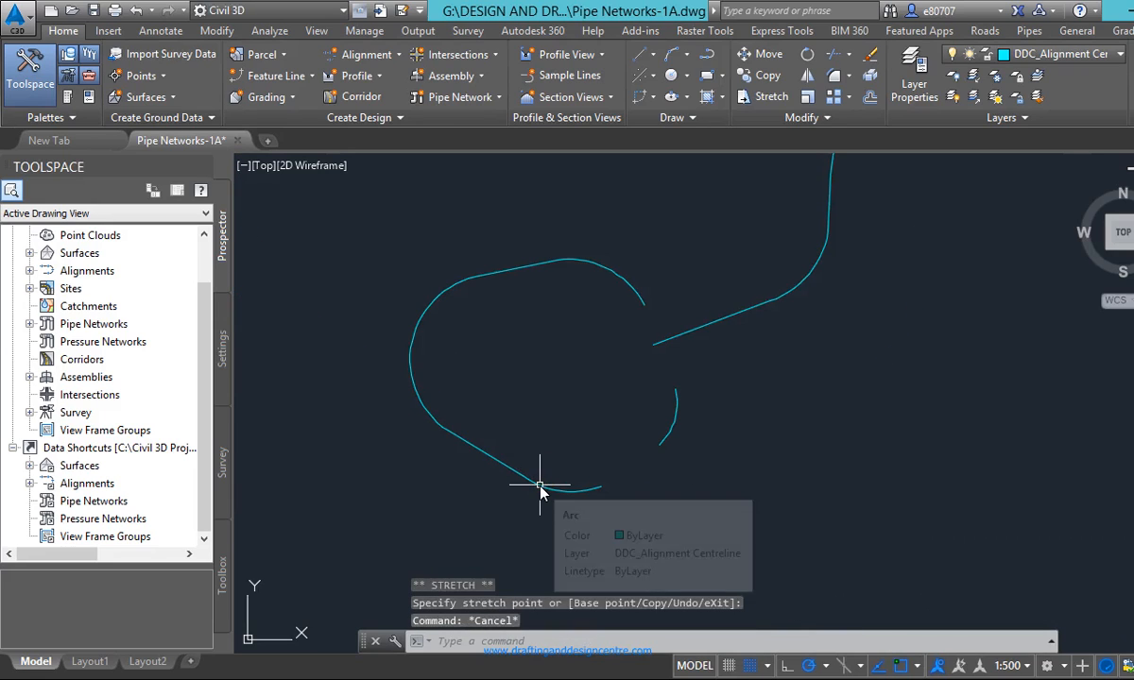
pyautogui.write('pli')
pyautogui.press('Return')
pyautogui.scroll(4, 540, 492)
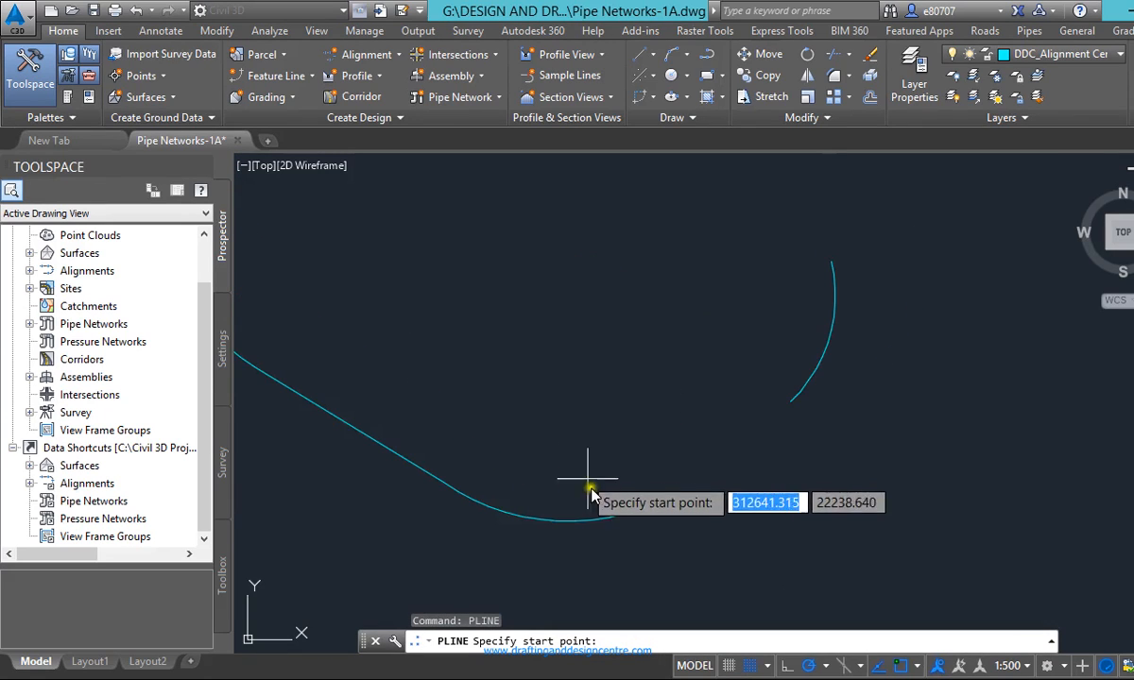
pyautogui.click(610, 499)
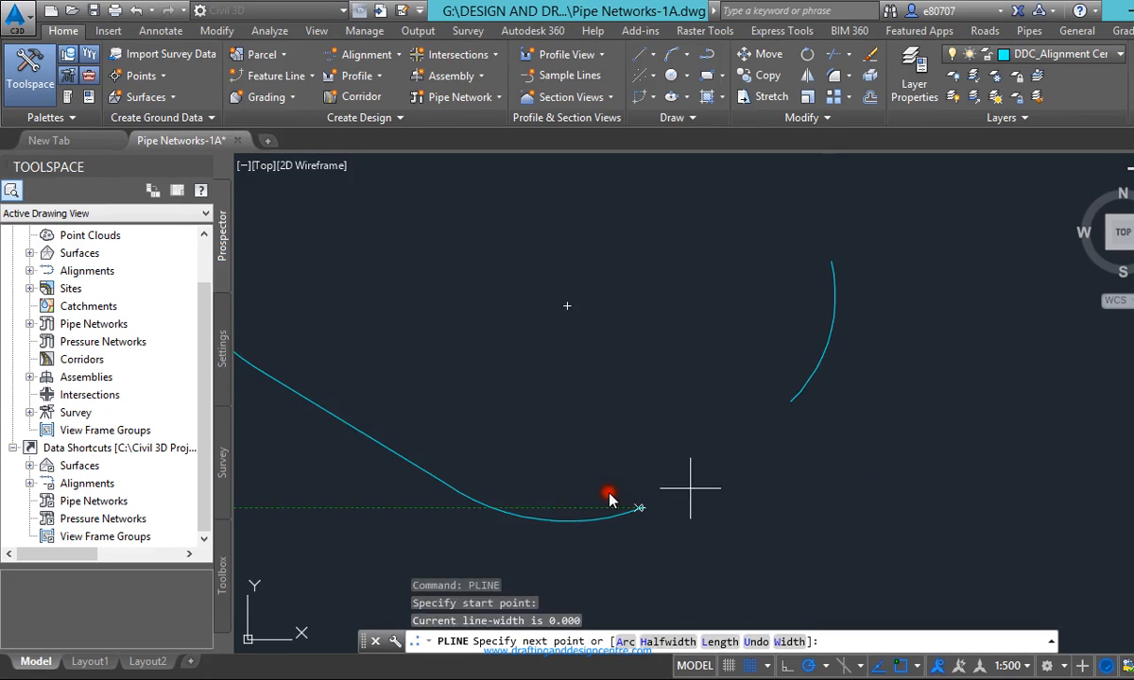
pyautogui.click(706, 417)
pyautogui.press('Escape')
# Close the copied loop's east side with a straight polyline from the southeast arc's upper end to the northeast arc's lower end
pyautogui.scroll(-4, 652, 531)
pyautogui.scroll(-3, 727, 528)
pyautogui.scroll(2, 736, 470)
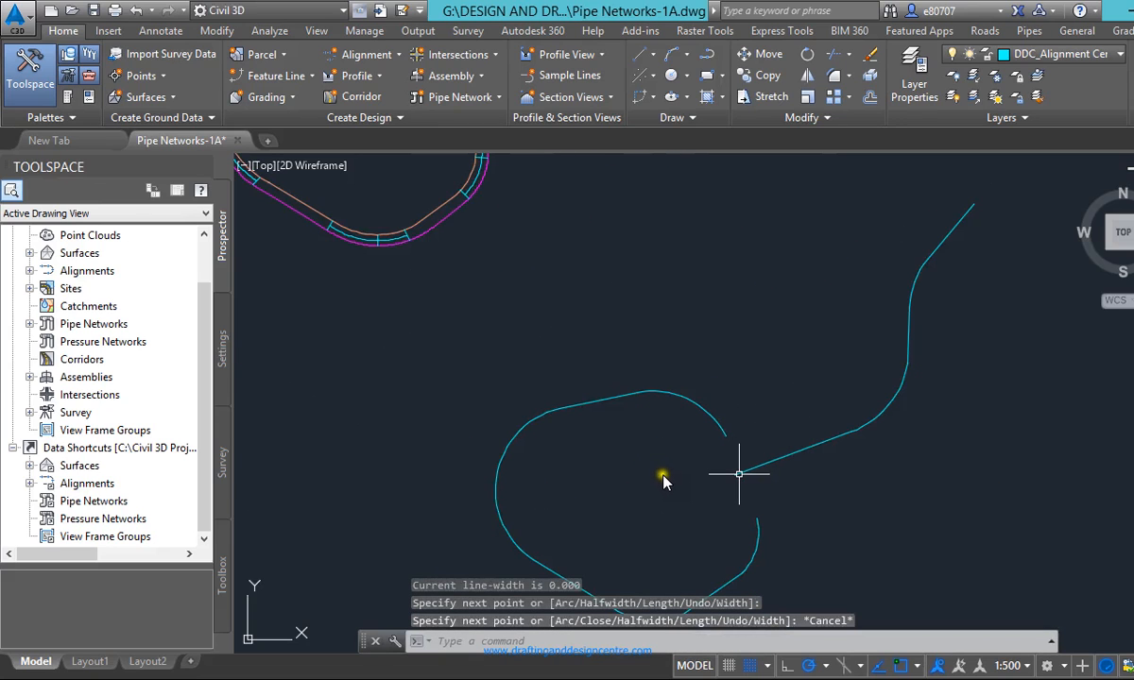
pyautogui.write('pline')
pyautogui.press('Return')
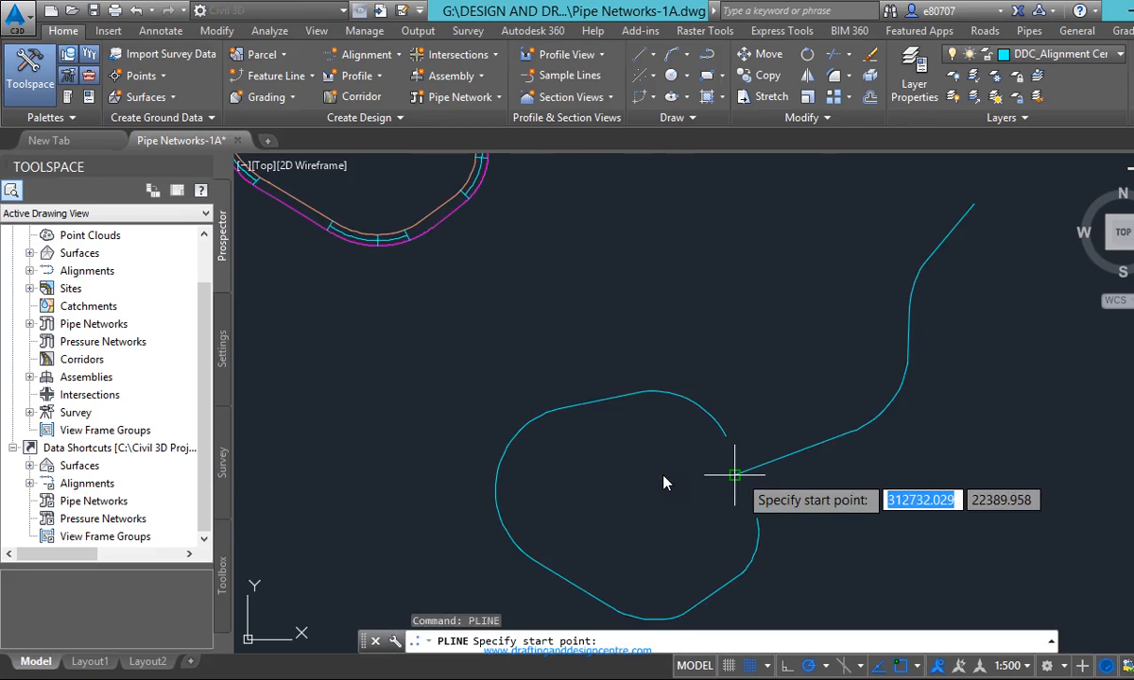
pyautogui.scroll(4, 666, 487)
pyautogui.click(674, 509)
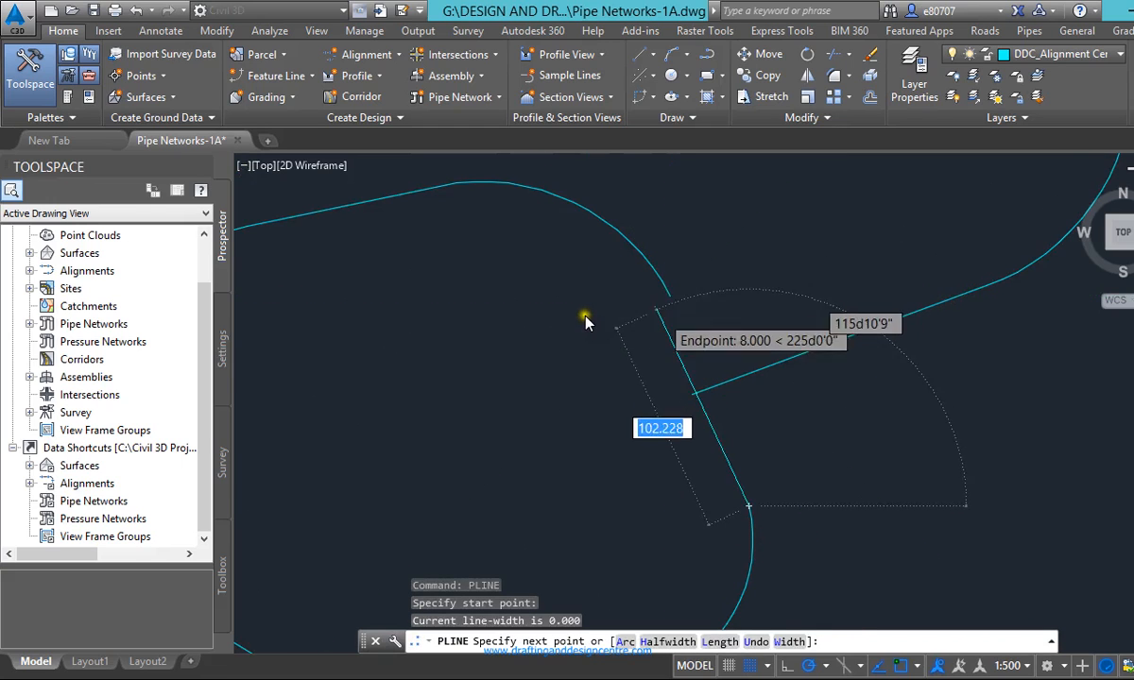
pyautogui.scroll(3, 666, 314)
pyautogui.click(687, 238)
pyautogui.press('Escape')
# Examine where the east line meets the northeast arc, and compare the copied centerline loop with the original road loop
pyautogui.scroll(-5, 658, 346)
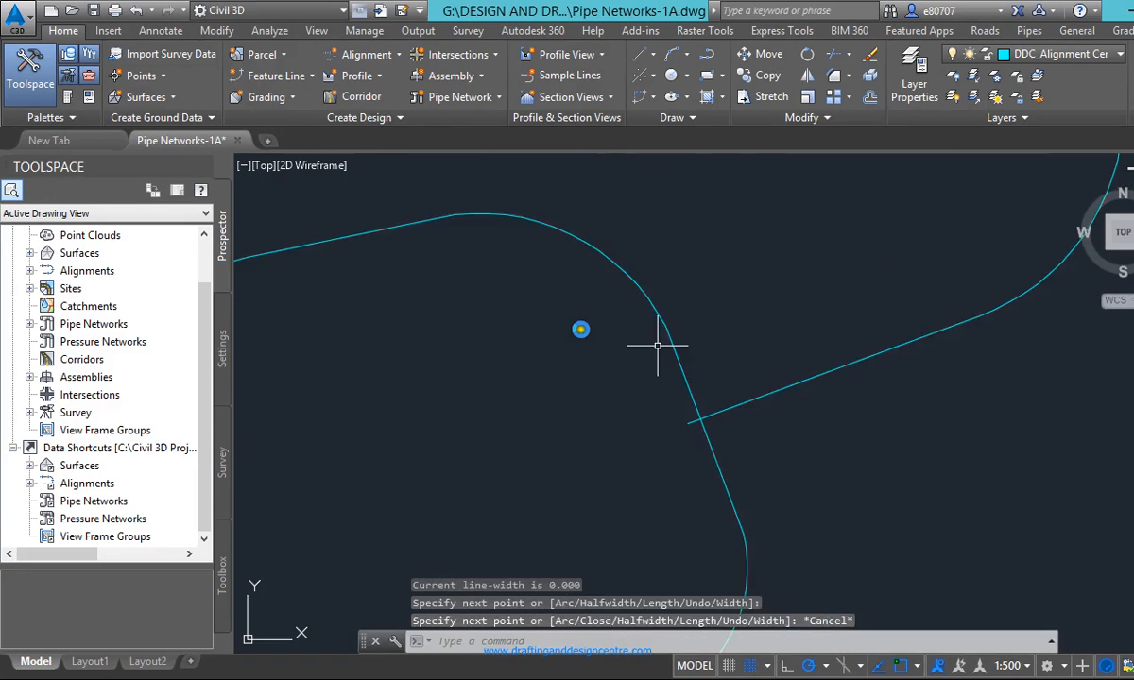
pyautogui.scroll(2, 686, 302)
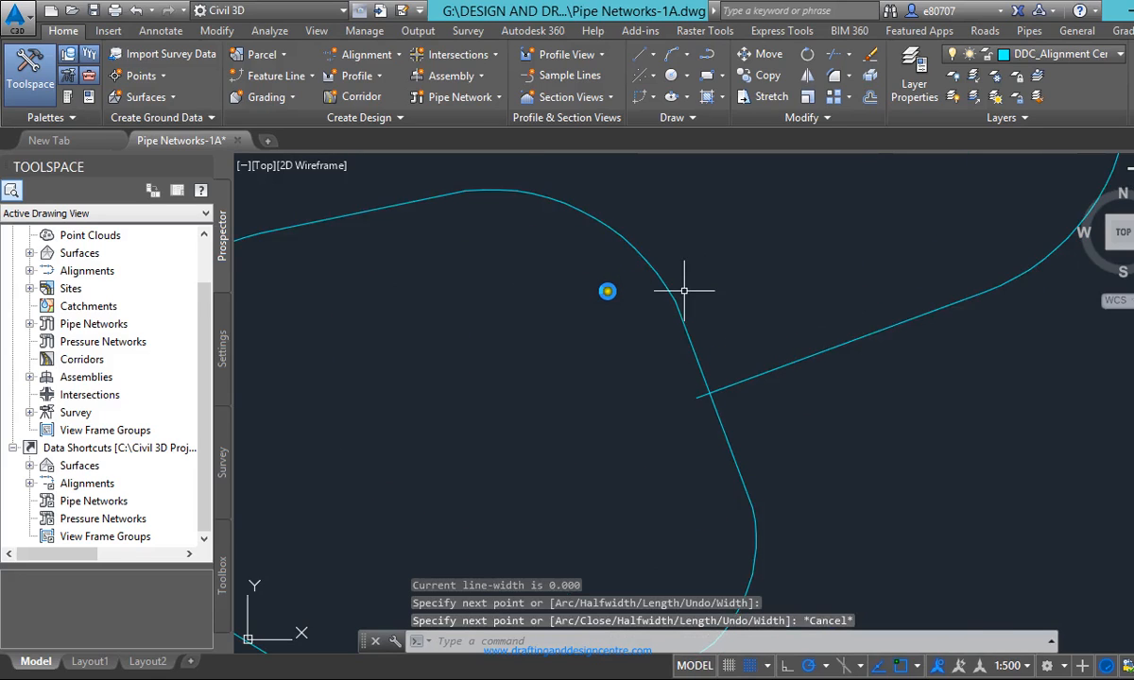
pyautogui.scroll(3, 684, 291)
pyautogui.click(587, 432)
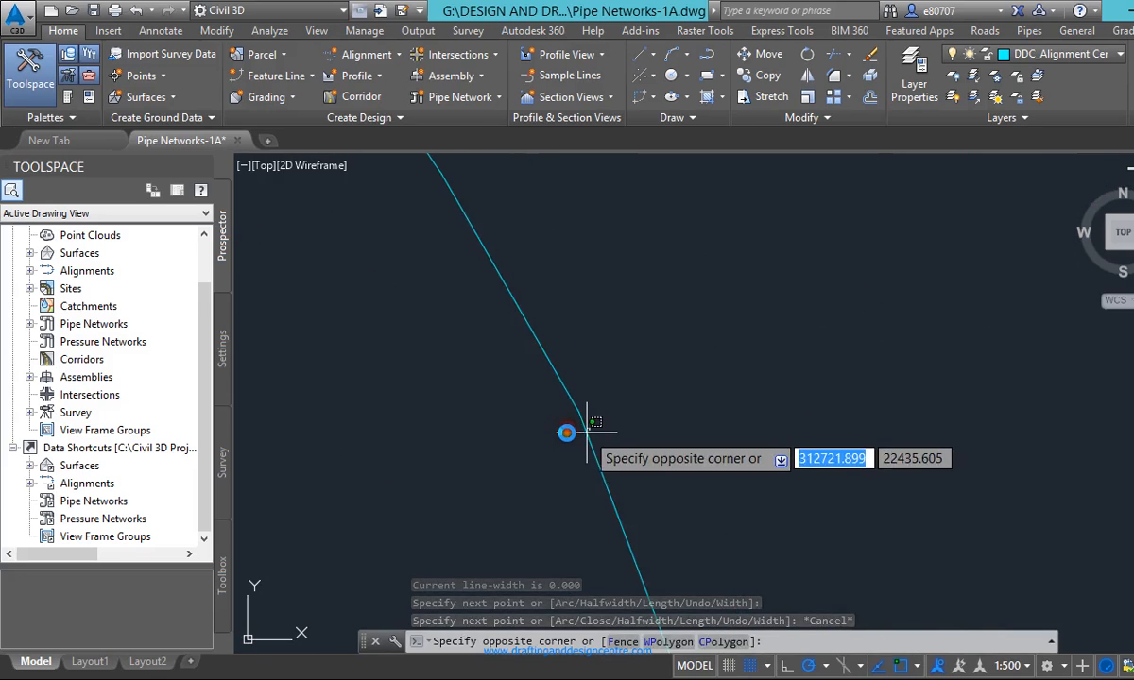
pyautogui.click(585, 434)
pyautogui.scroll(-2, 575, 309)
pyautogui.press('Escape')
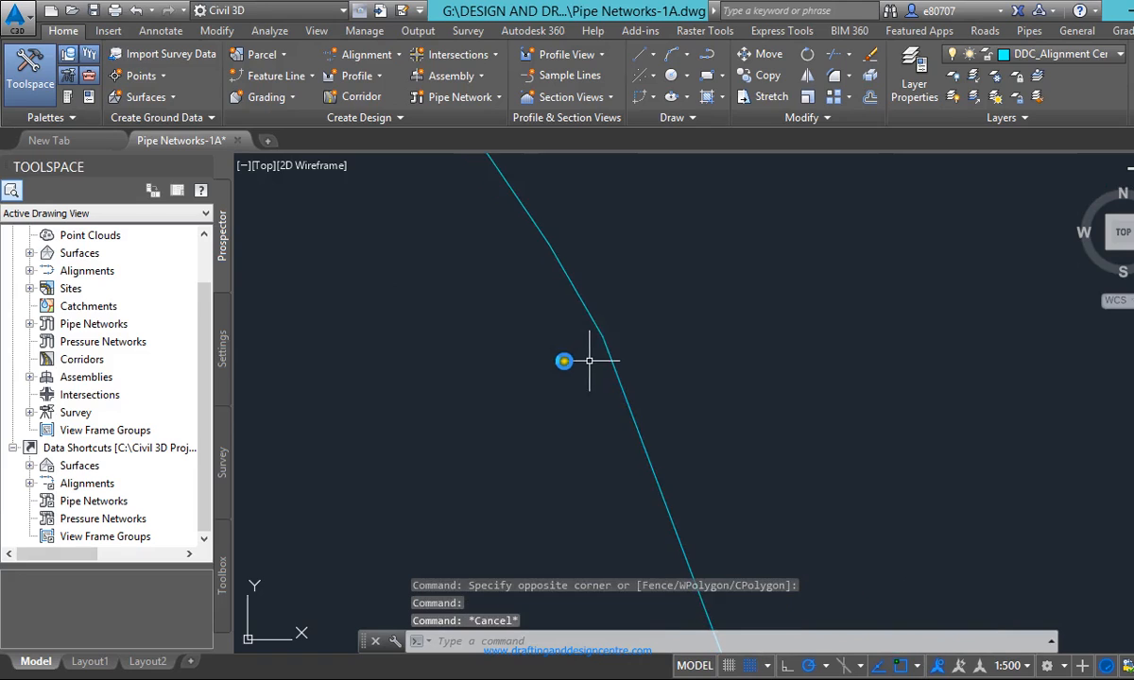
pyautogui.scroll(-2, 670, 362)
pyautogui.scroll(-3, 664, 348)
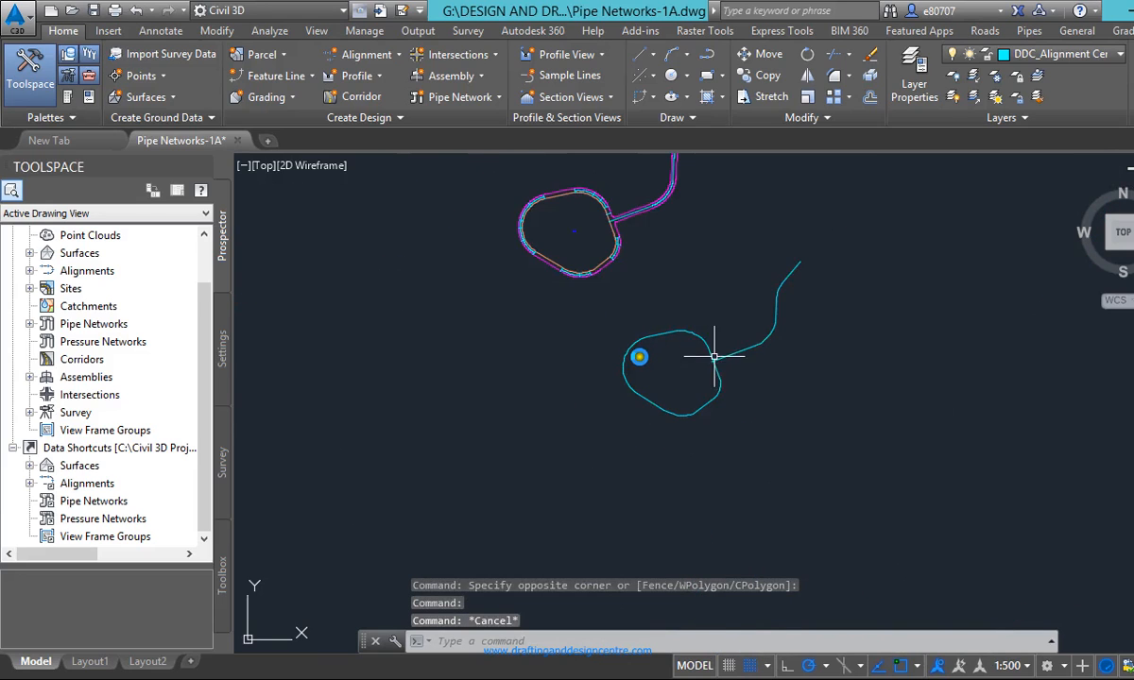
pyautogui.scroll(5, 683, 265)
pyautogui.scroll(-3, 690, 316)
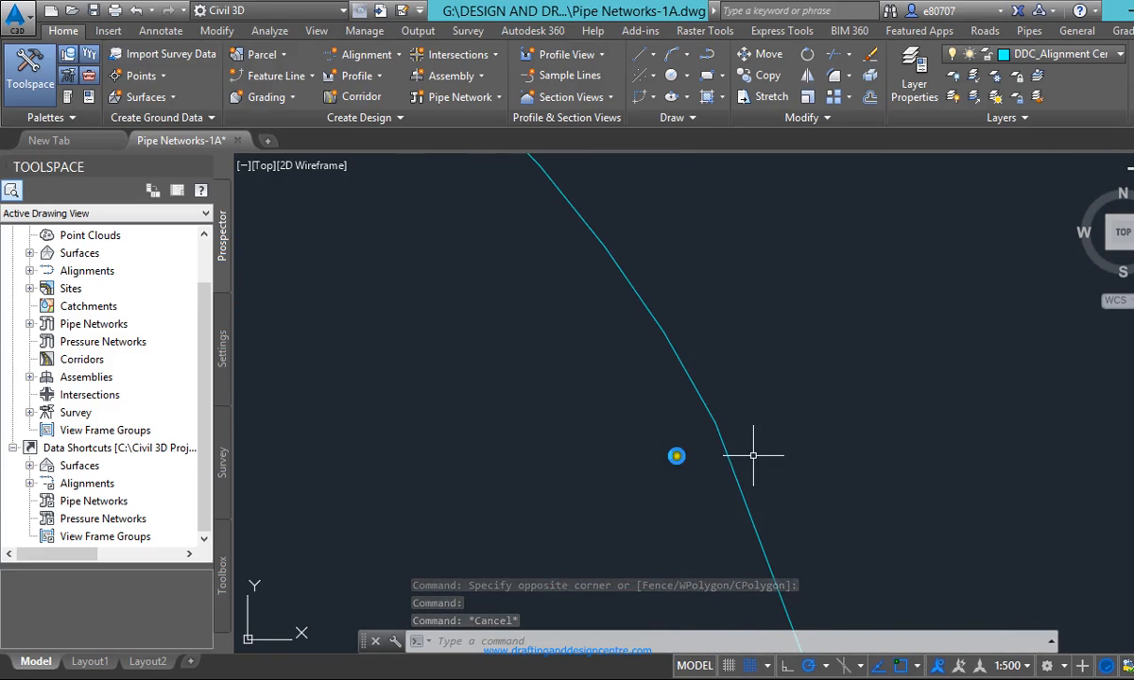
pyautogui.scroll(2, 735, 380)
pyautogui.scroll(-2, 734, 443)
pyautogui.scroll(5, 678, 400)
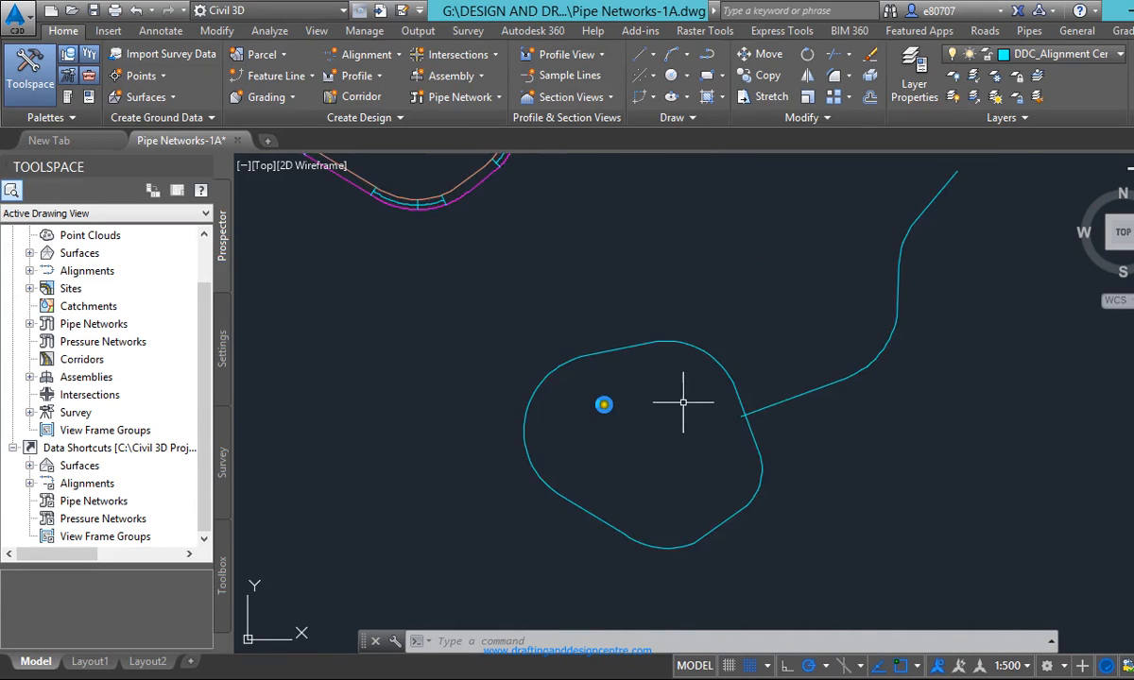
pyautogui.scroll(-3, 743, 459)
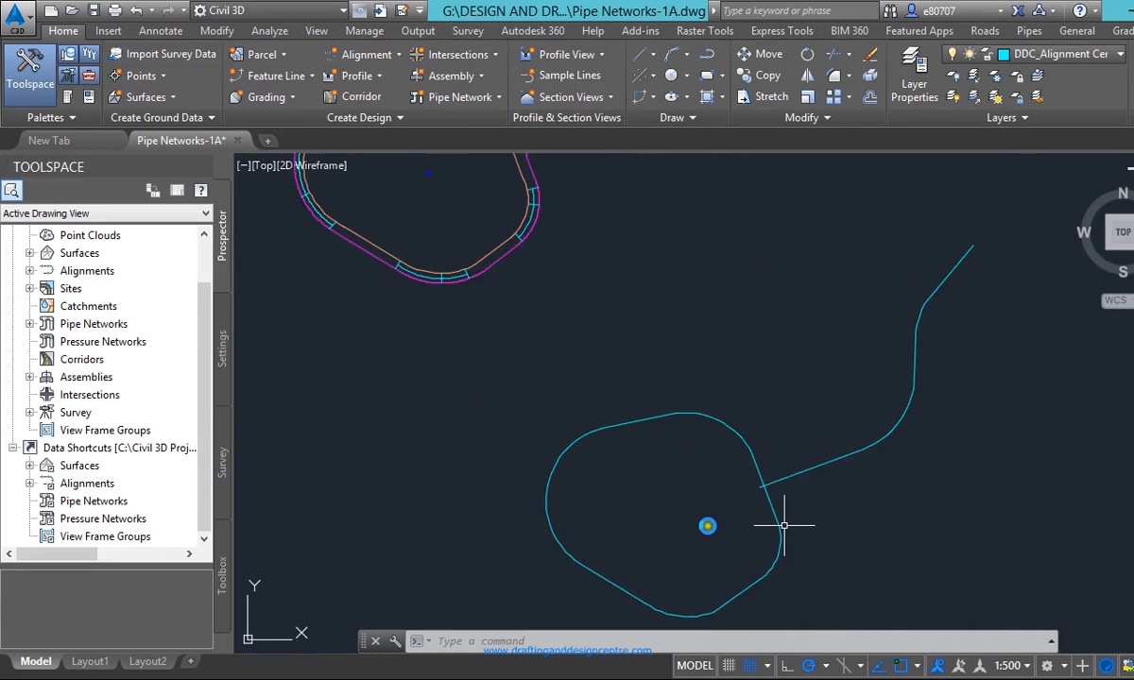
pyautogui.scroll(-3, 756, 491)
pyautogui.scroll(5, 607, 291)
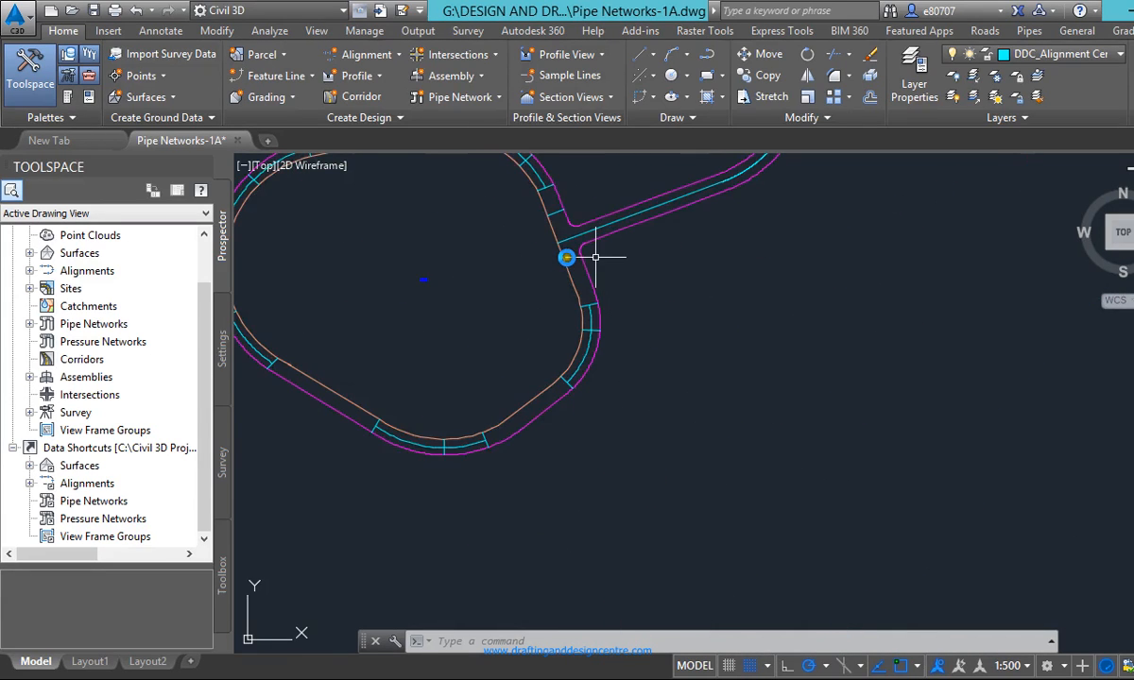
pyautogui.scroll(-5, 591, 256)
pyautogui.scroll(4, 668, 387)
pyautogui.scroll(-2, 696, 411)
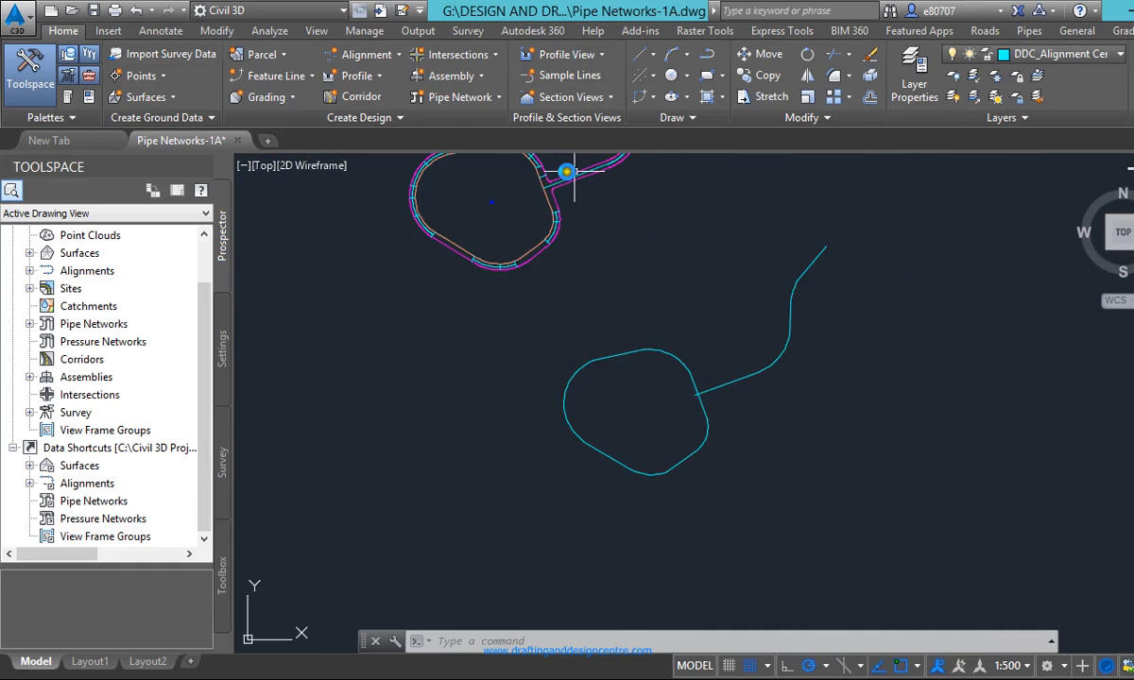
pyautogui.scroll(2, 567, 184)
pyautogui.scroll(-5, 756, 407)
pyautogui.press('Escape')
pyautogui.press('Escape')
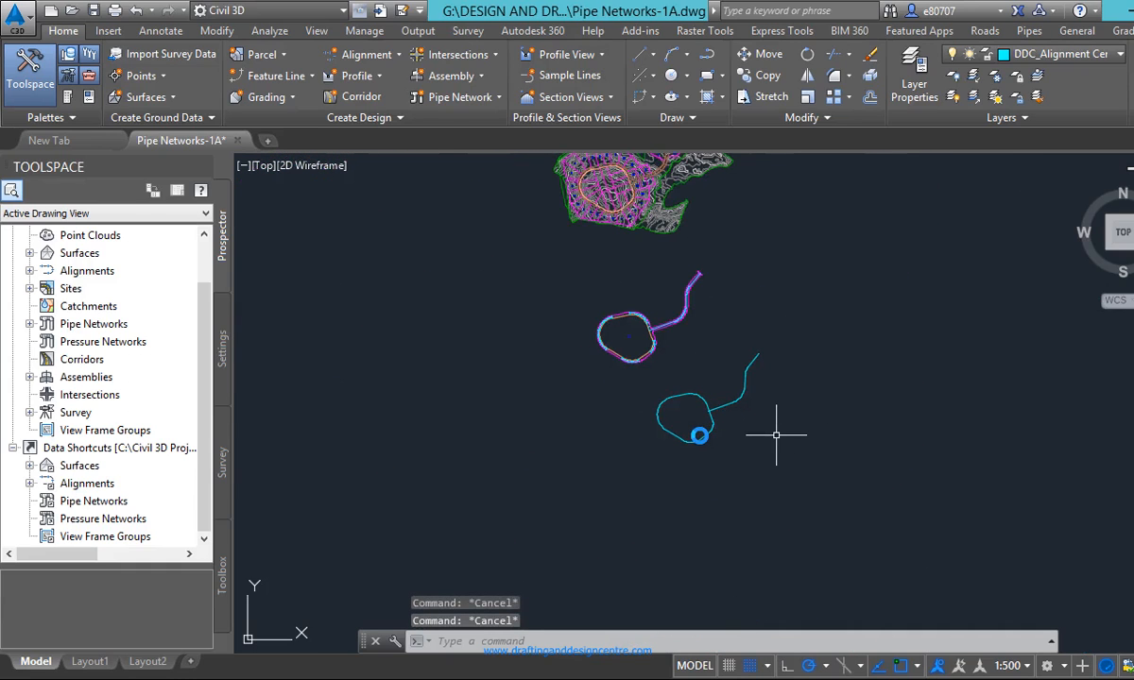
# Convert all the line and arc segments of the copied loop to polylines with a multiple polyline edit, leaving out the connecting road
pyautogui.write('pedit')
pyautogui.press('Return')
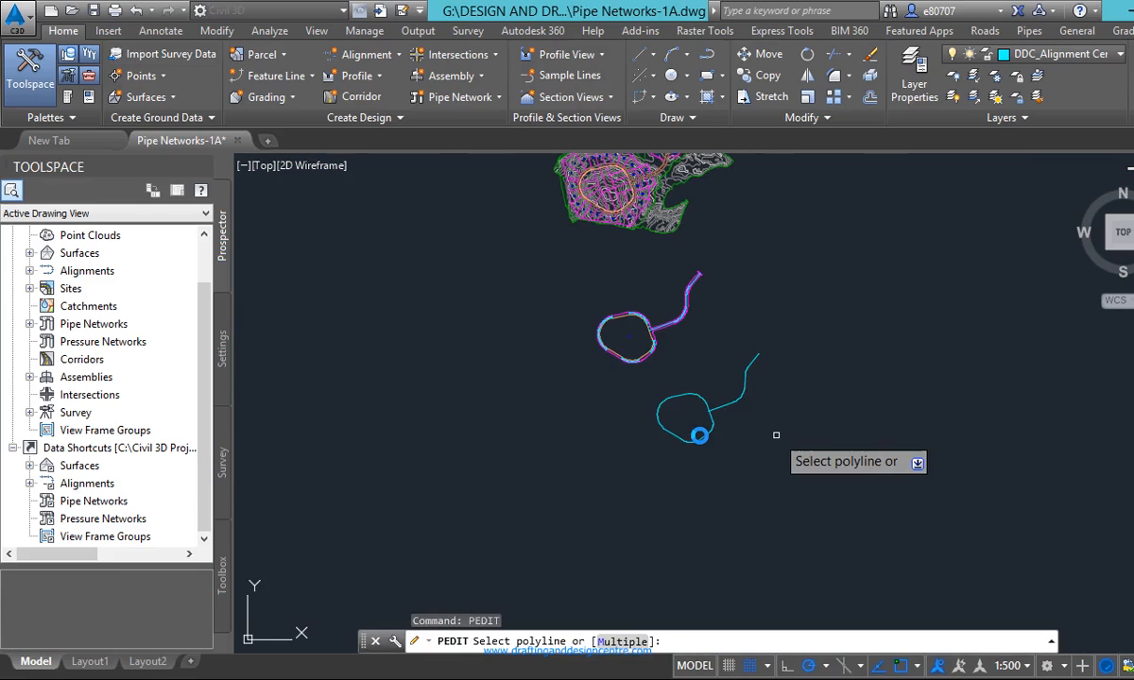
pyautogui.write('M')
pyautogui.press('Return')
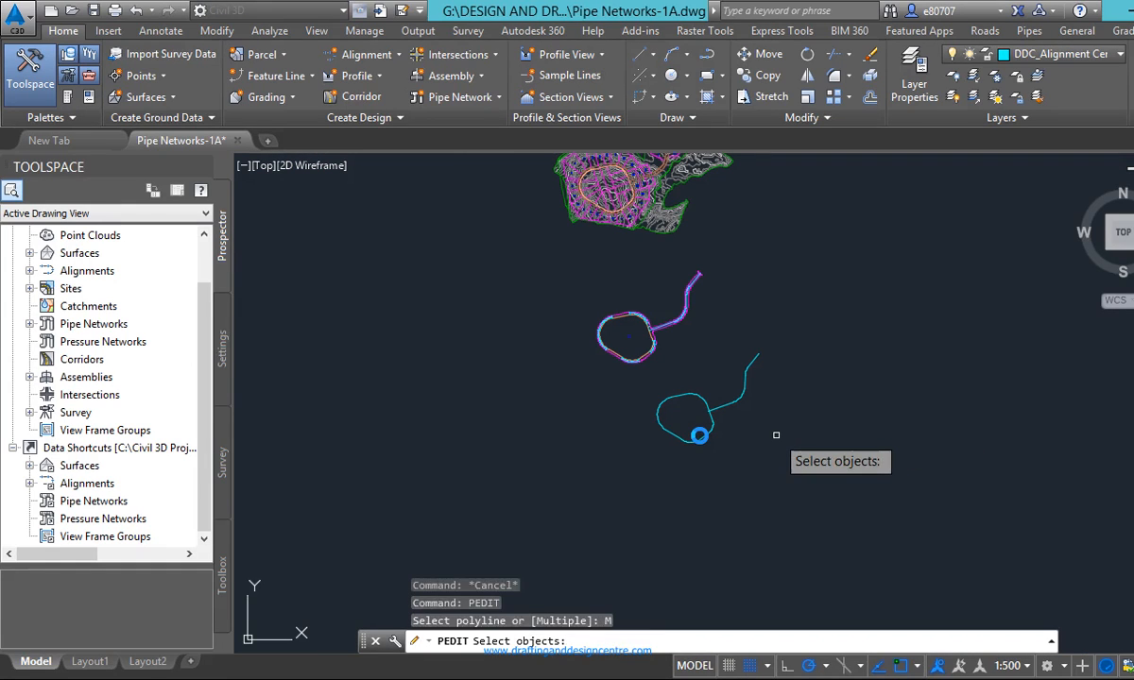
pyautogui.scroll(3, 776, 435)
pyautogui.click(665, 296)
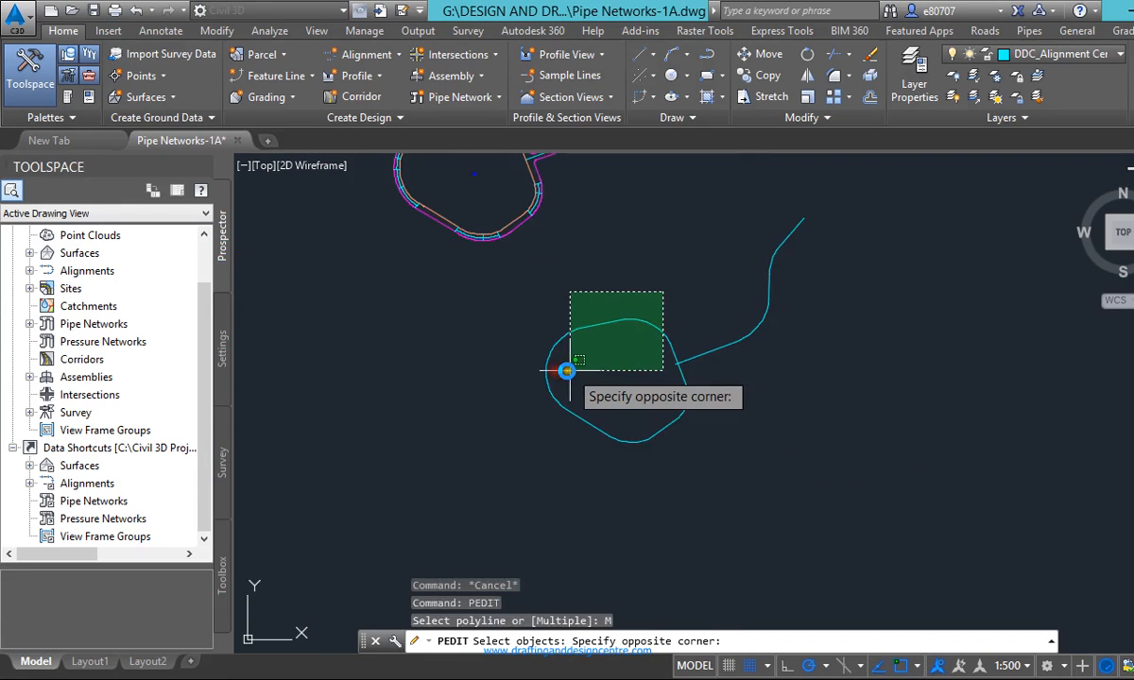
pyautogui.click(565, 374)
pyautogui.click(607, 400)
pyautogui.click(567, 453)
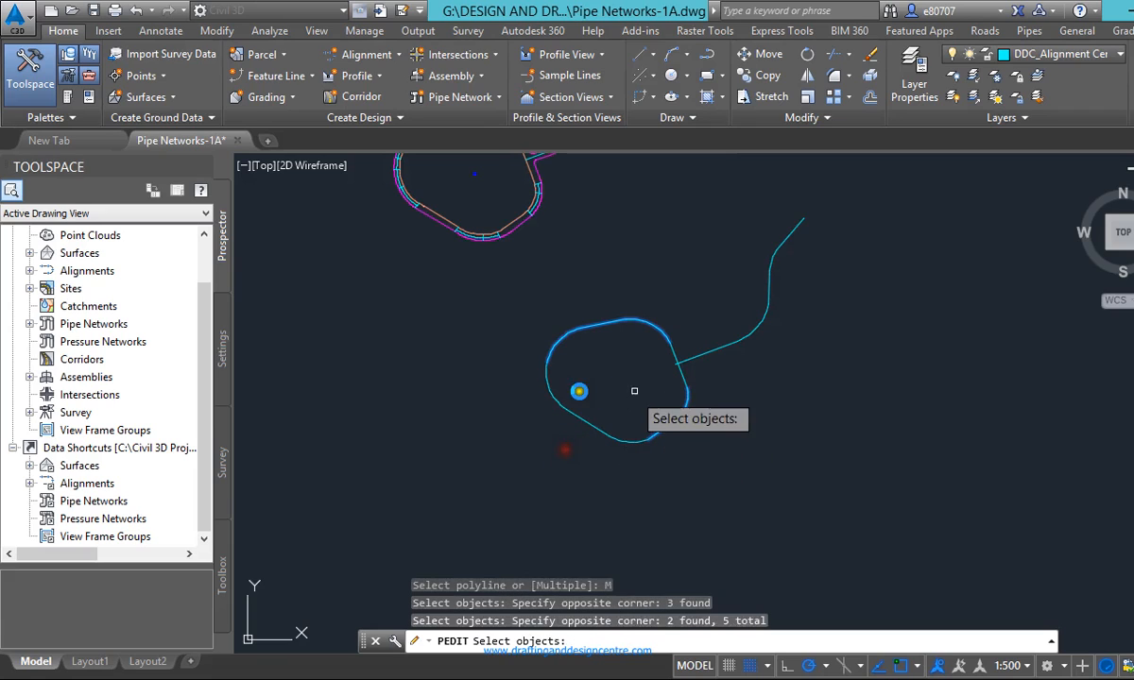
pyautogui.click(580, 393)
pyautogui.click(527, 454)
pyautogui.scroll(4, 610, 380)
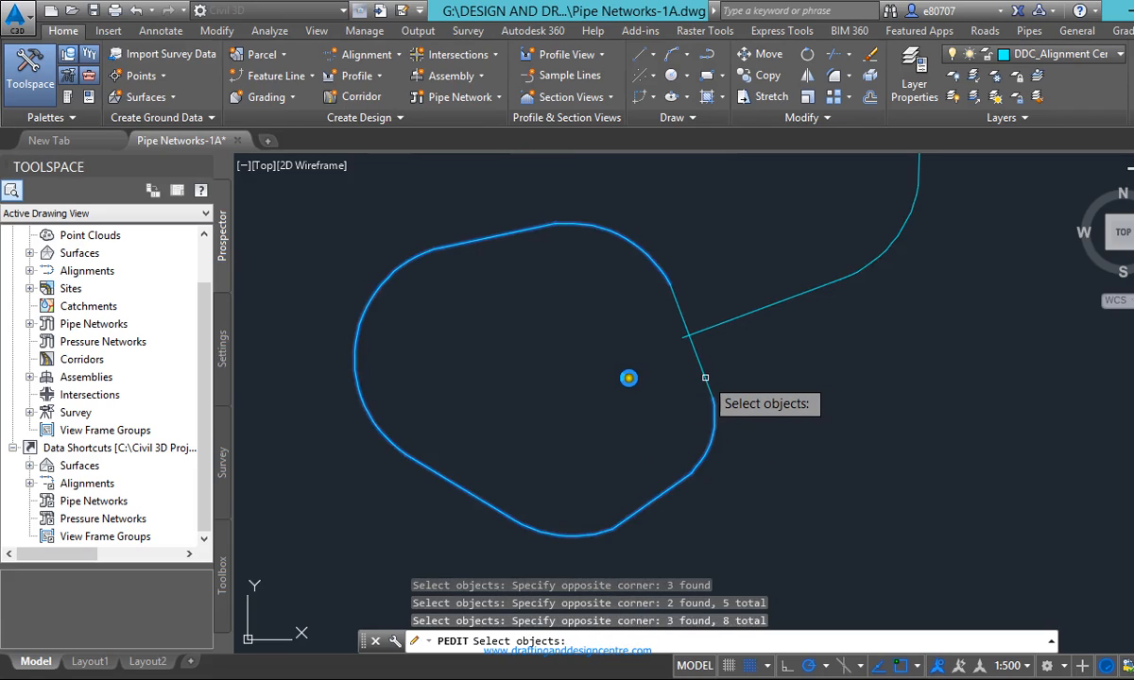
pyautogui.click(704, 389)
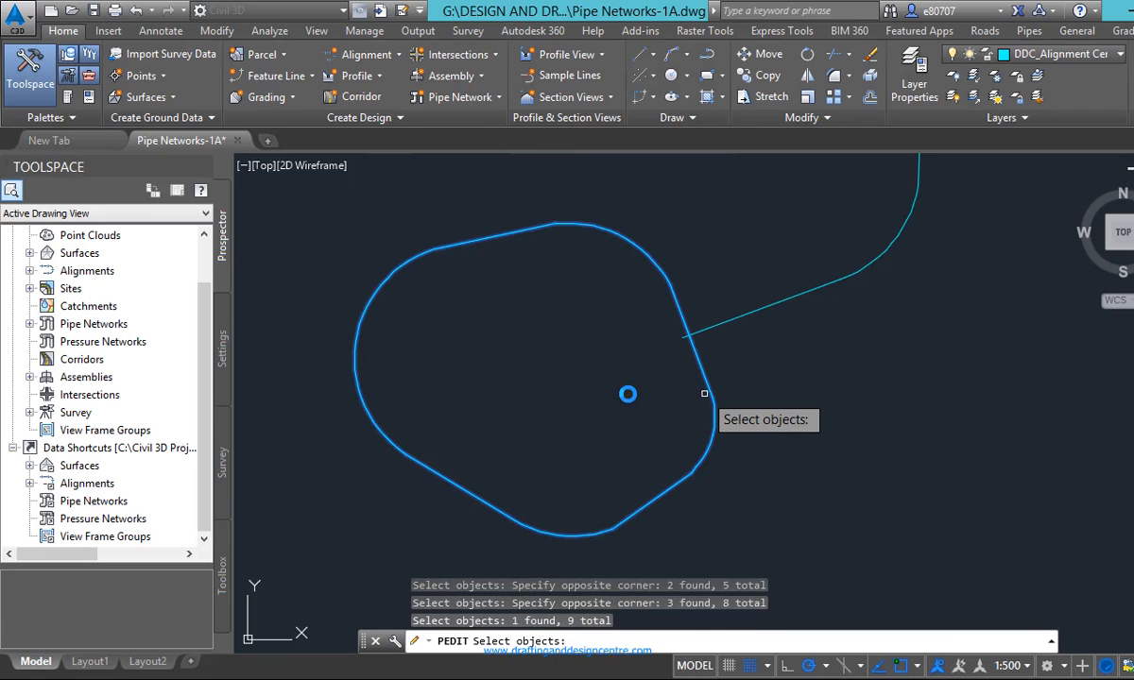
pyautogui.press('Return')
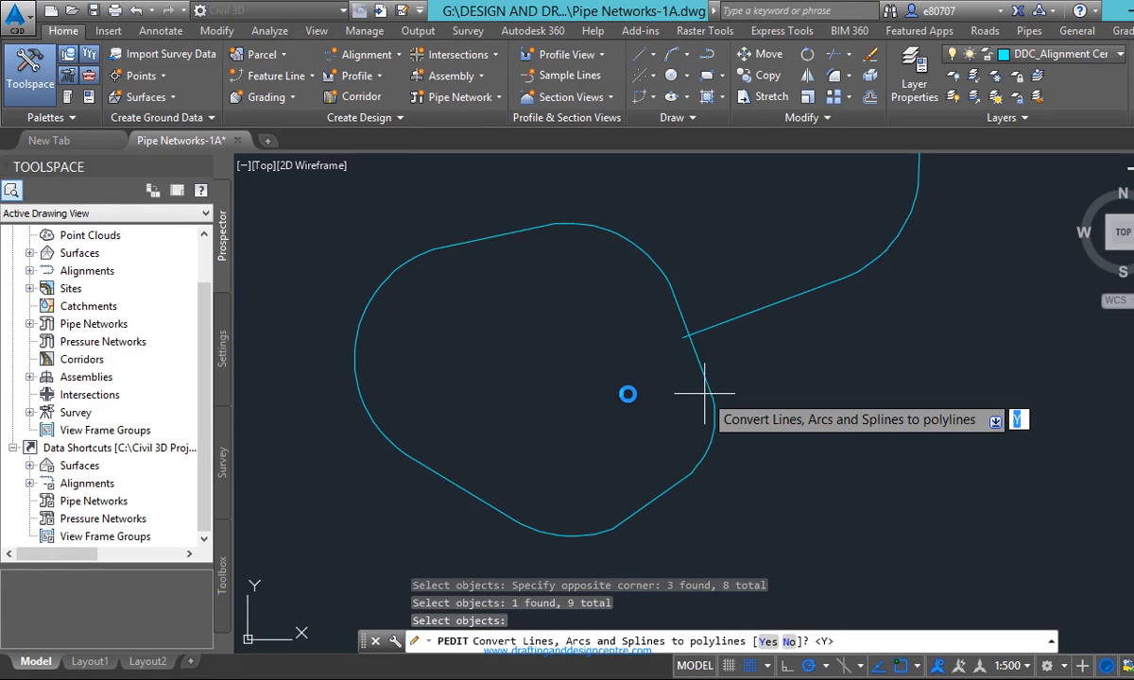
pyautogui.press('Return')
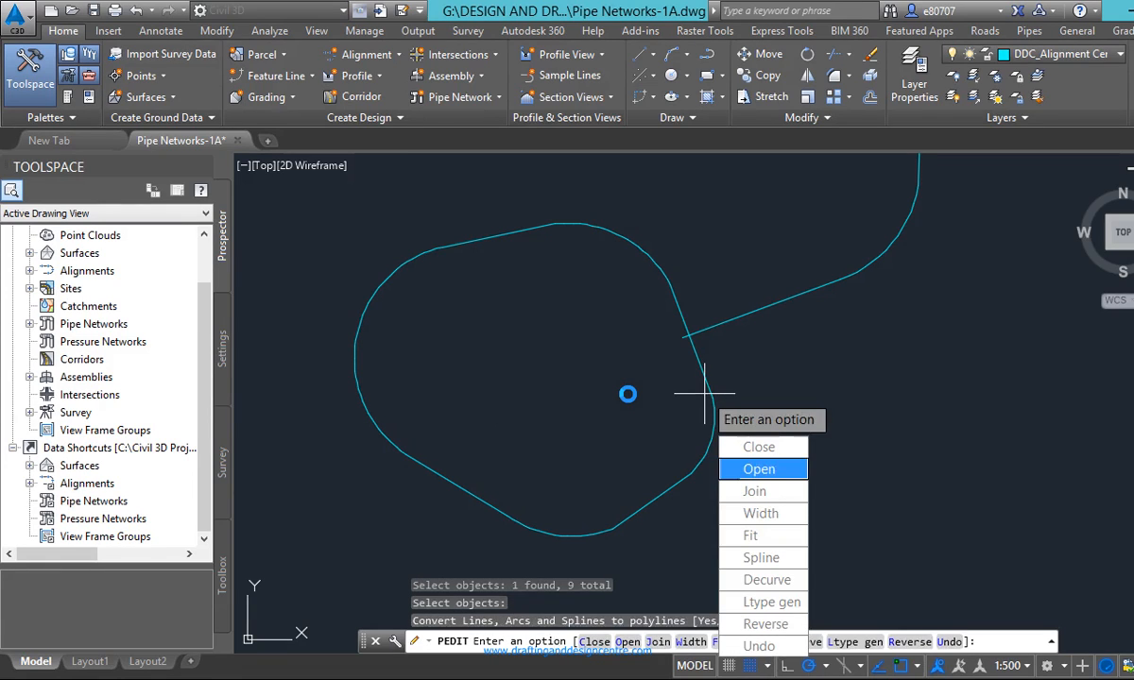
# Join the copied loop's segments into one polyline with a fuzz distance of 0.000
pyautogui.write('J')
pyautogui.press('Return')
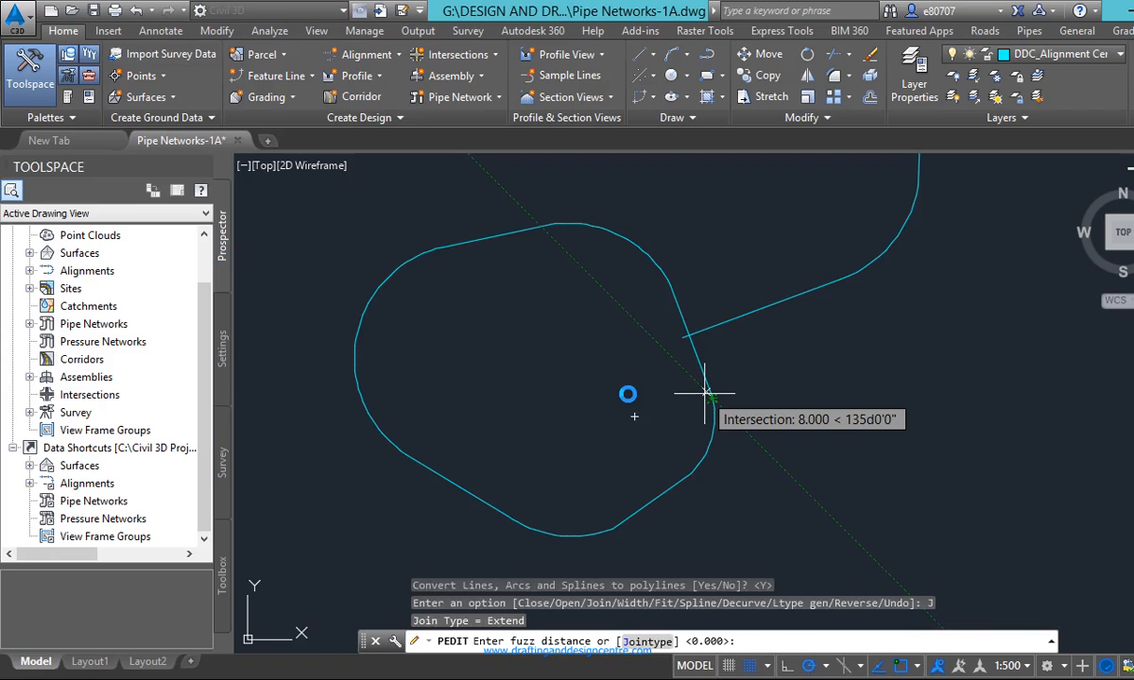
pyautogui.press('Return')
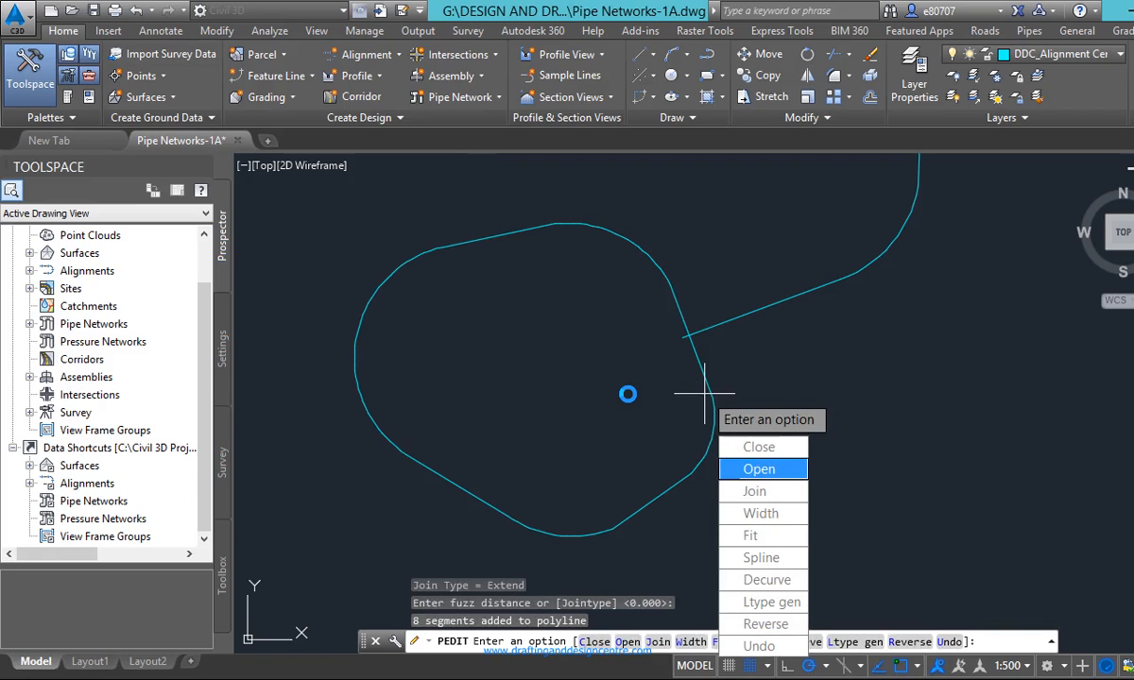
pyautogui.press('Up')
pyautogui.press('Return')
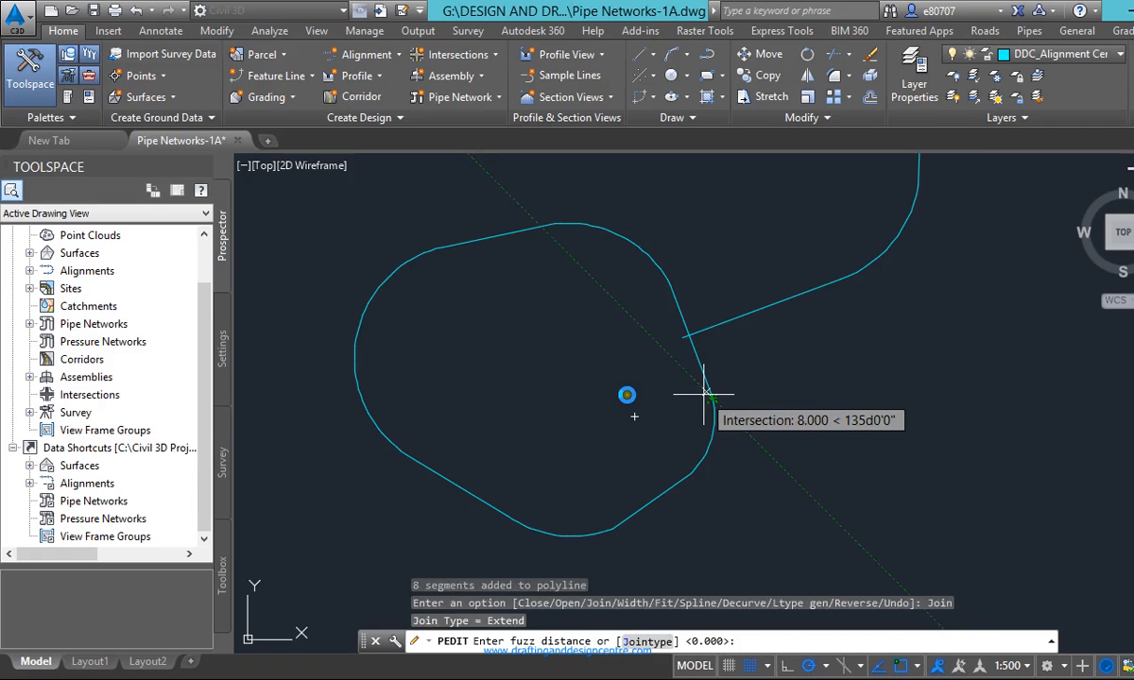
pyautogui.press('Escape')
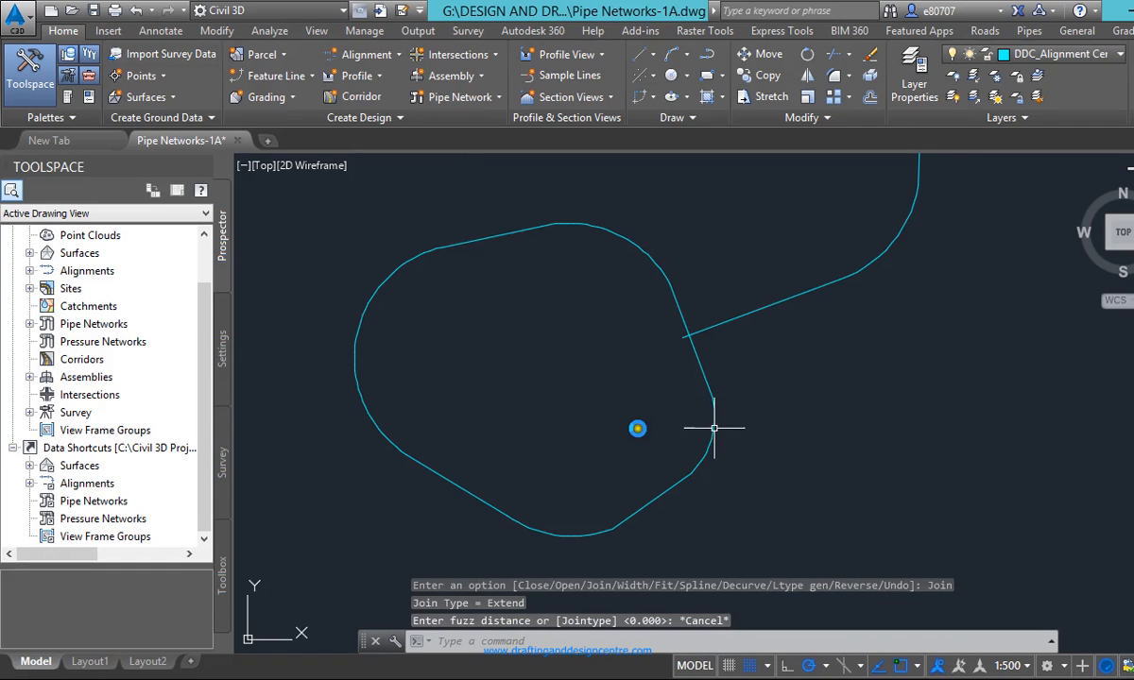
# Inspect the joined loop's polyline properties and check it against the separate connecting road
pyautogui.click(714, 428)
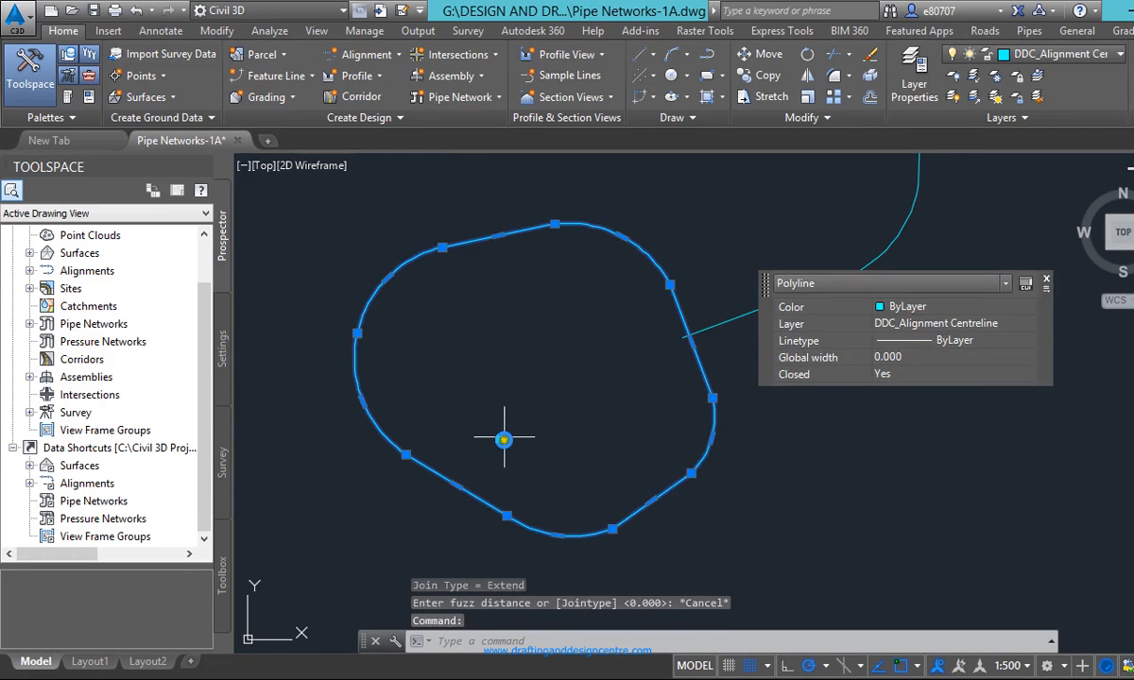
pyautogui.scroll(-4, 504, 439)
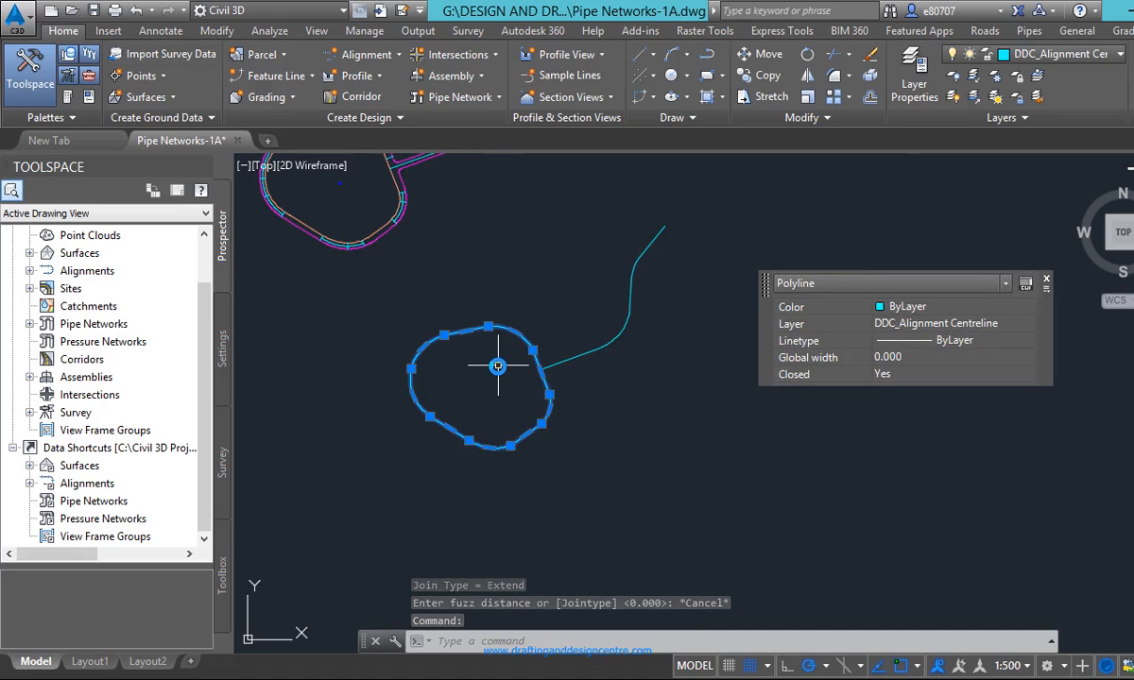
pyautogui.scroll(3, 492, 350)
pyautogui.scroll(-3, 517, 342)
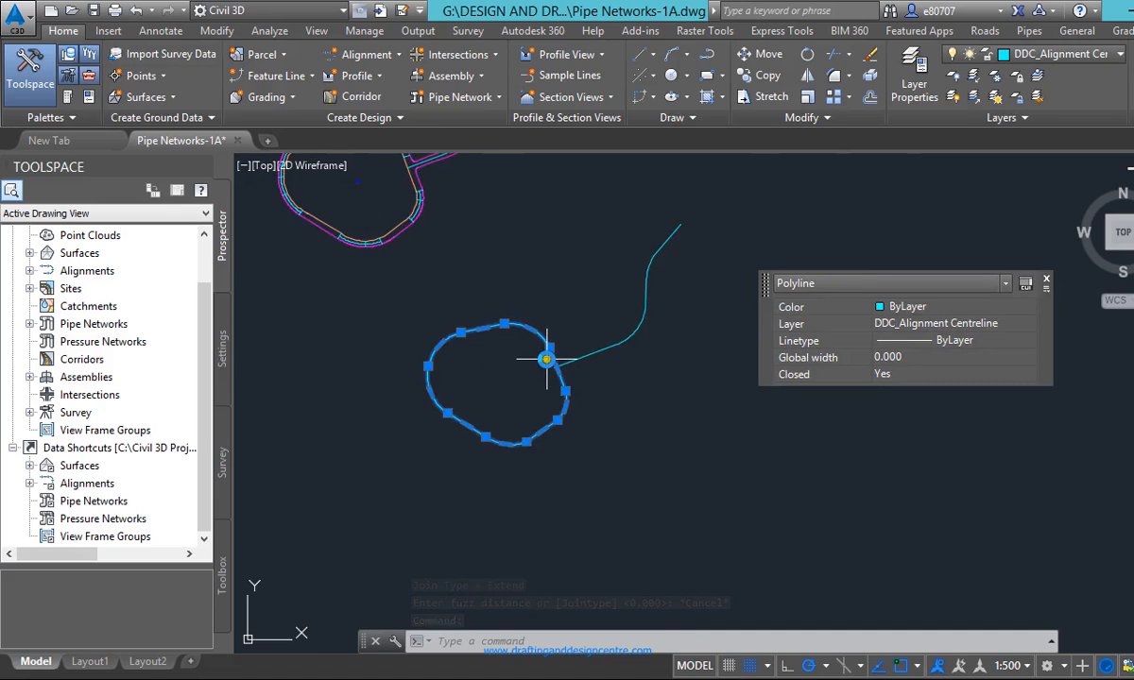
pyautogui.press('Escape')
pyautogui.click(677, 234)
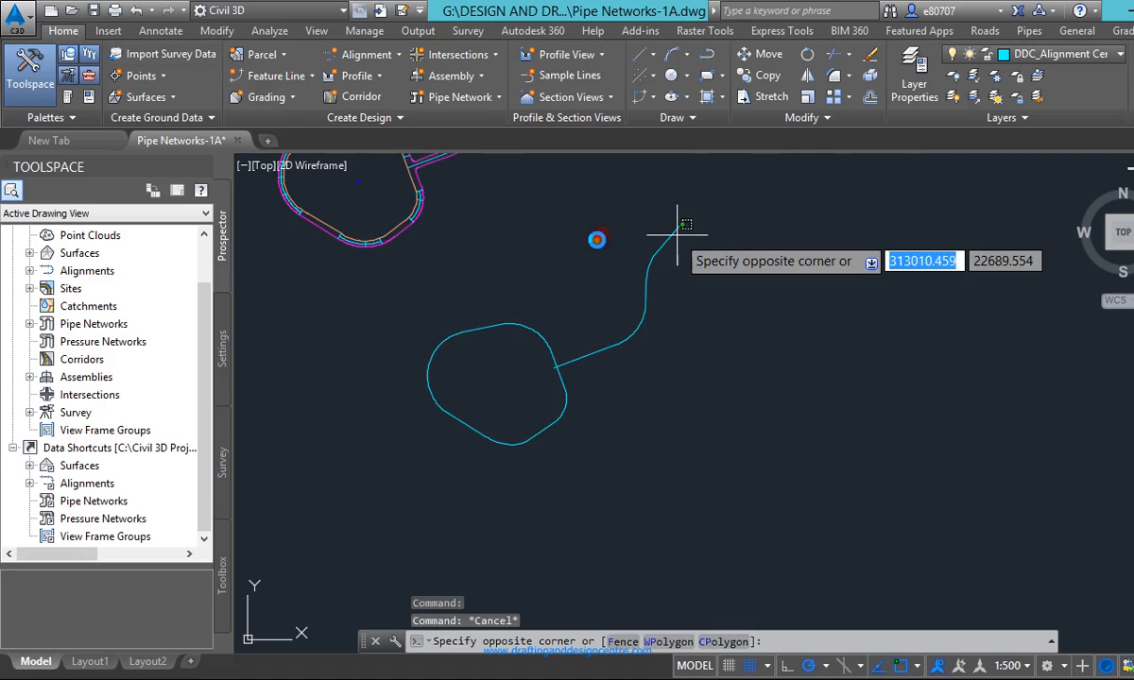
pyautogui.click(671, 245)
pyautogui.press('Escape')
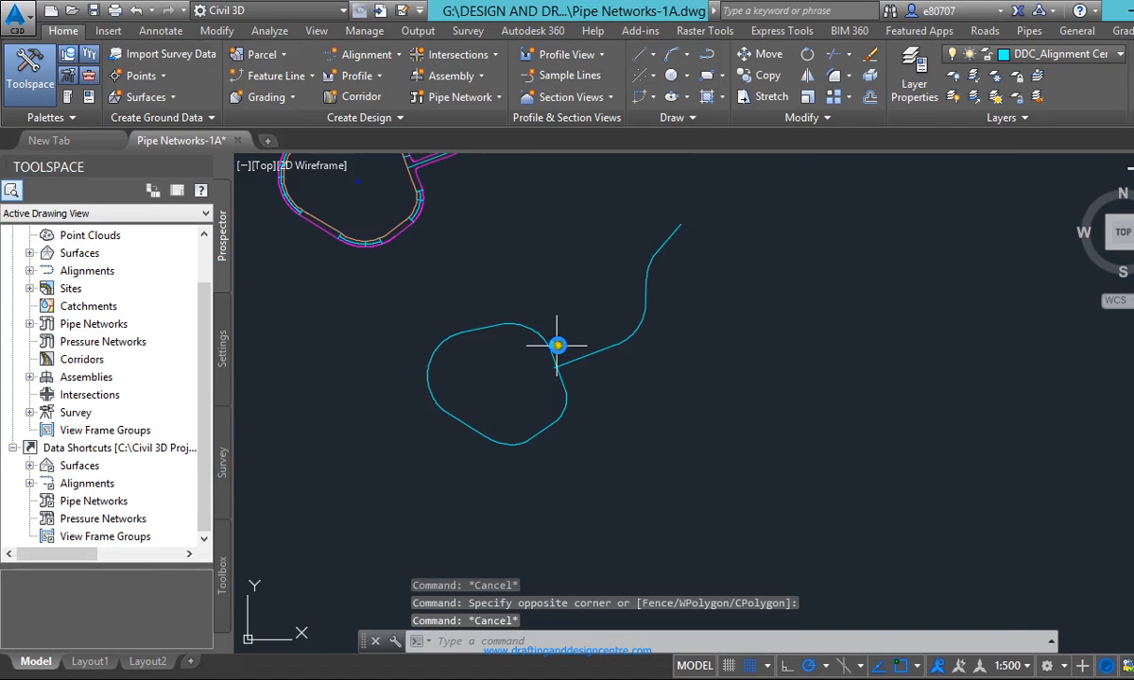
pyautogui.click(556, 349)
pyautogui.press('Escape')
pyautogui.scroll(-2, 571, 458)
pyautogui.press('Escape')
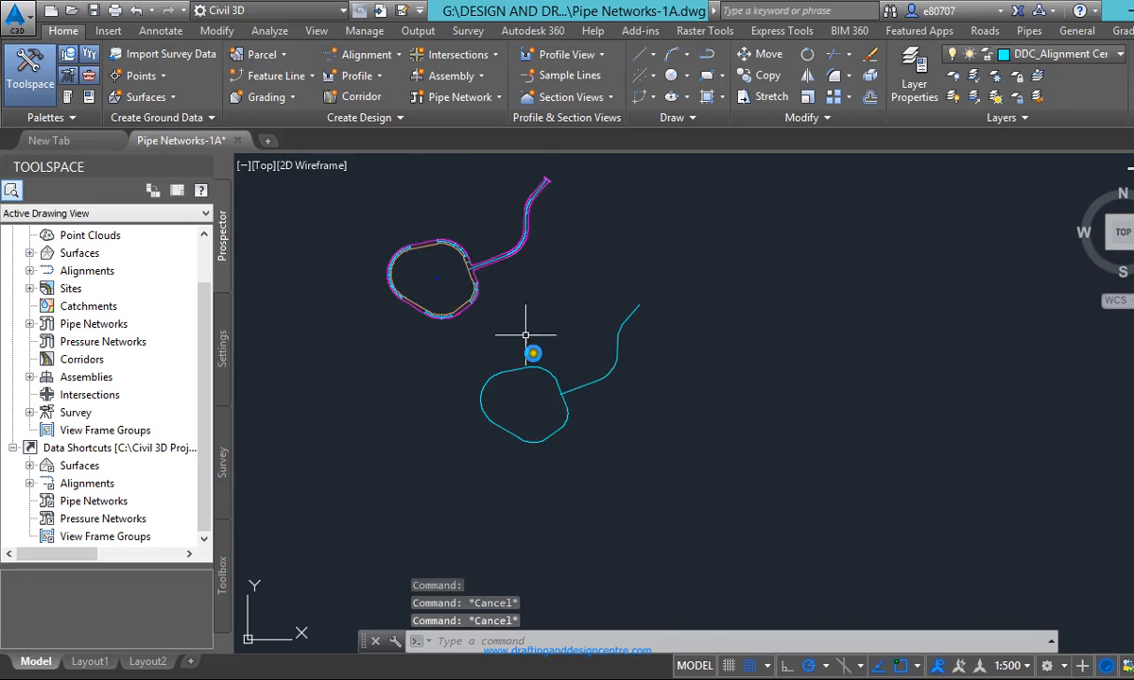
# Examine the original site plan, the road layout below it and the junction between the loop and the connecting road
pyautogui.scroll(3, 419, 203)
pyautogui.scroll(-3, 495, 432)
pyautogui.scroll(3, 471, 233)
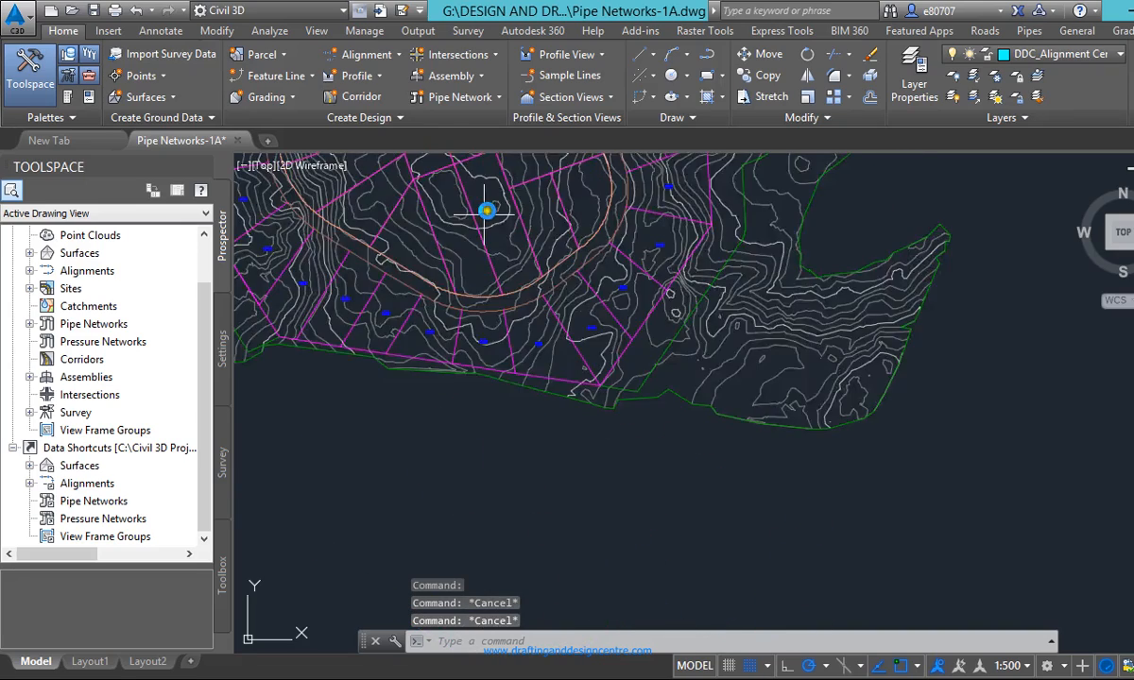
pyautogui.scroll(-2, 521, 302)
pyautogui.scroll(3, 540, 214)
pyautogui.scroll(-3, 541, 220)
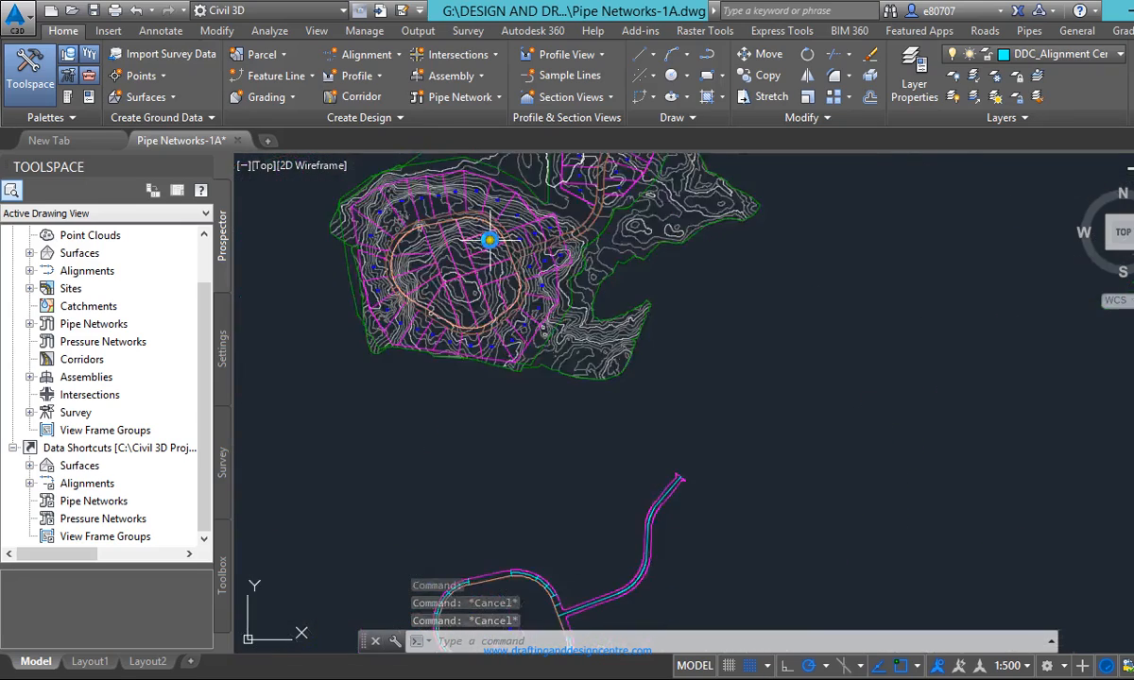
pyautogui.scroll(-2, 519, 274)
pyautogui.scroll(3, 558, 394)
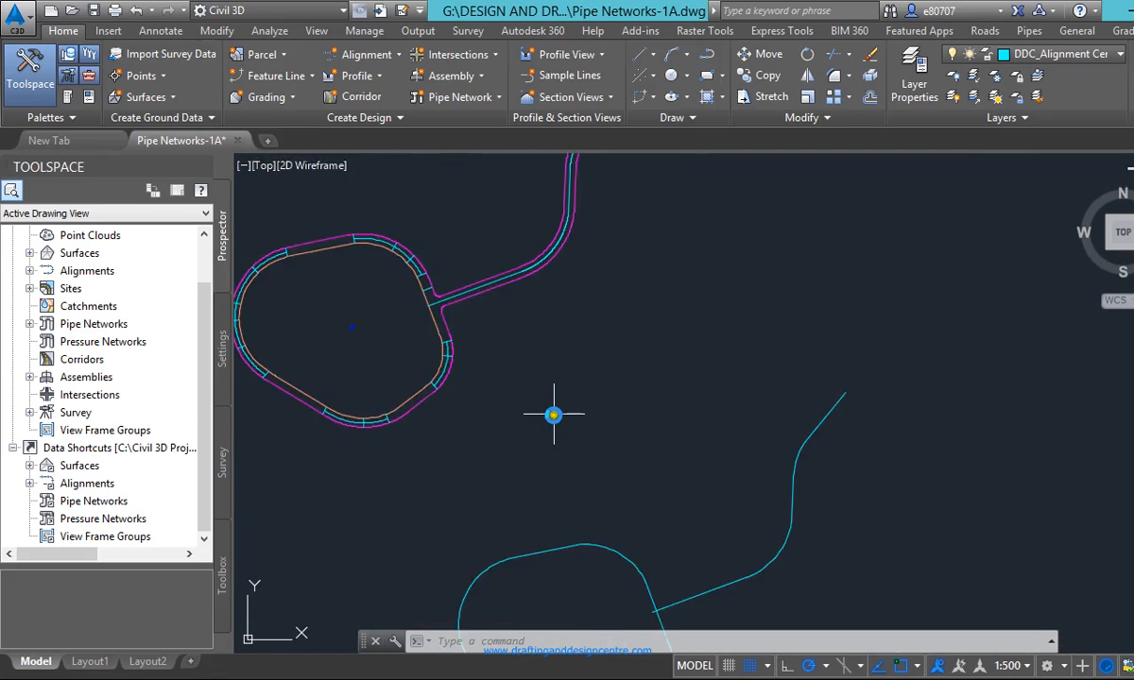
pyautogui.scroll(3, 555, 413)
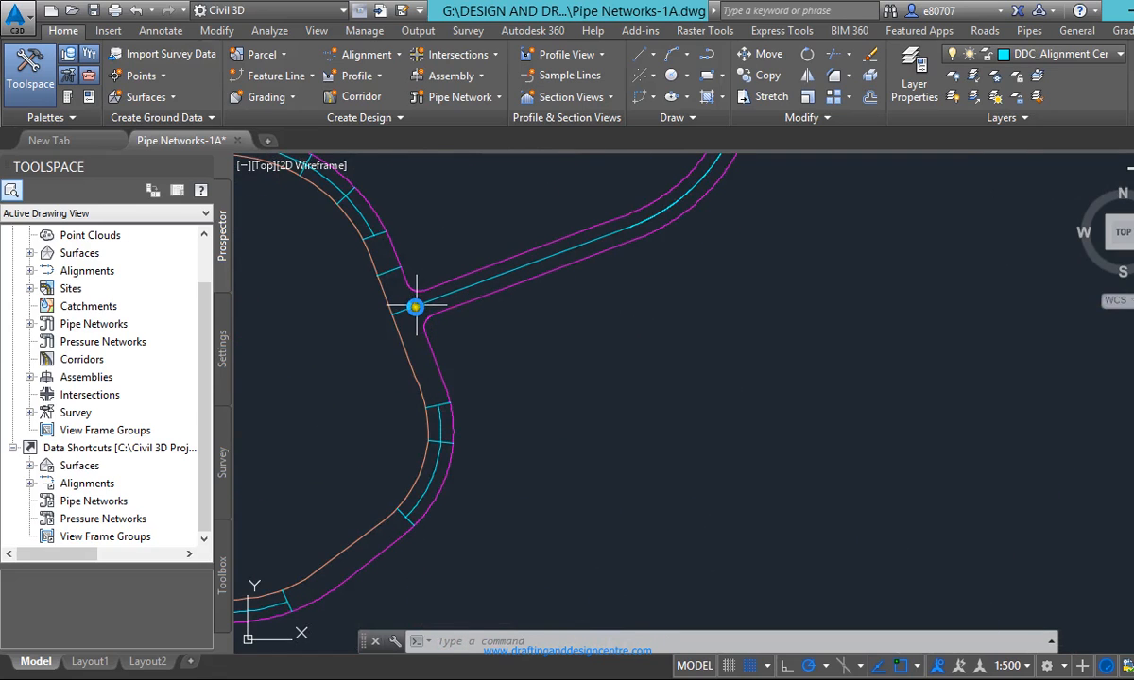
pyautogui.scroll(-2, 391, 312)
pyautogui.scroll(-3, 430, 274)
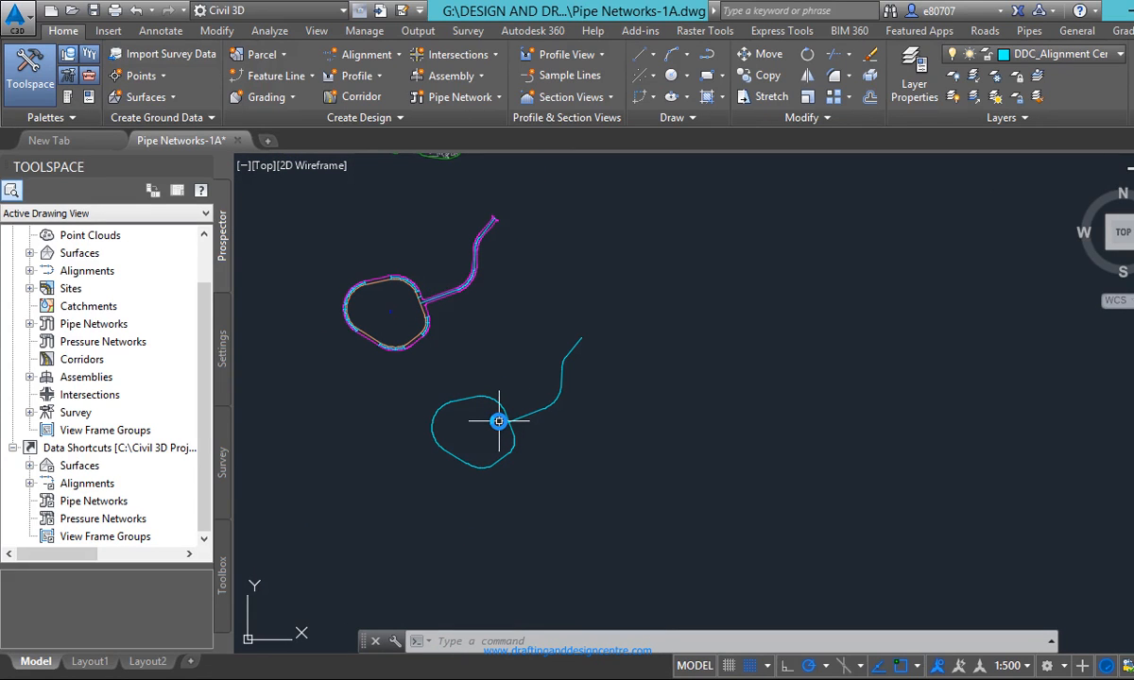
pyautogui.press('Escape')
pyautogui.press('Escape')
# Erase the northeast centerline arc and the short cross lines around it from the original road loop
pyautogui.scroll(4, 405, 372)
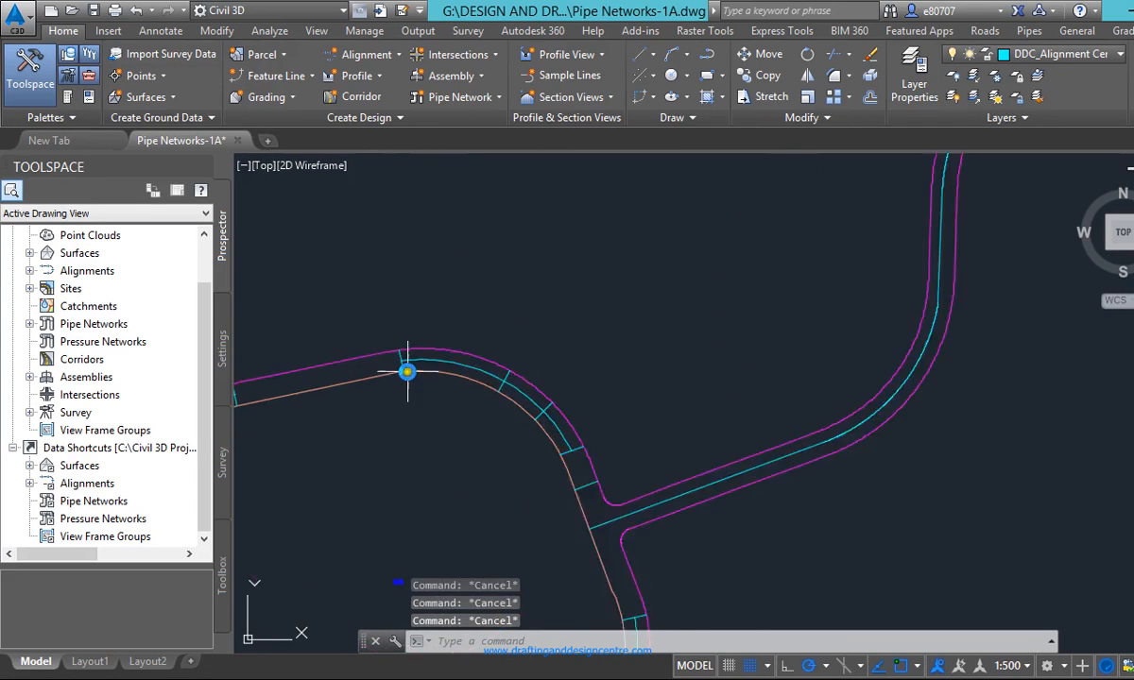
pyautogui.click(386, 358)
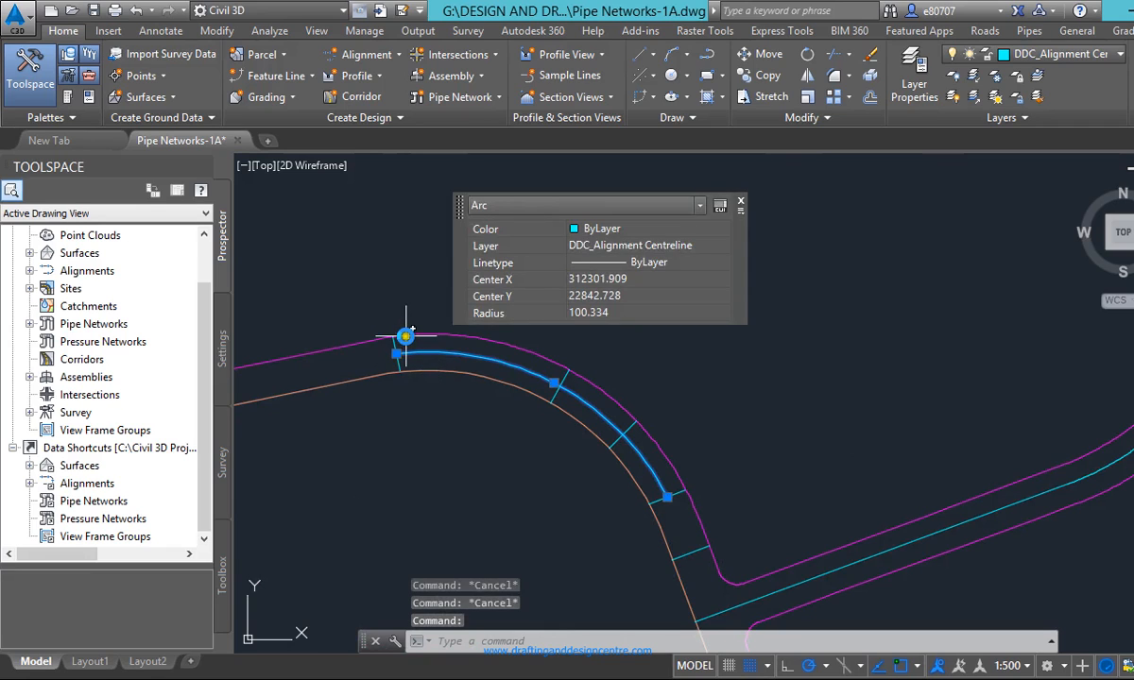
pyautogui.press('Delete')
pyautogui.click(372, 356)
pyautogui.click(516, 381)
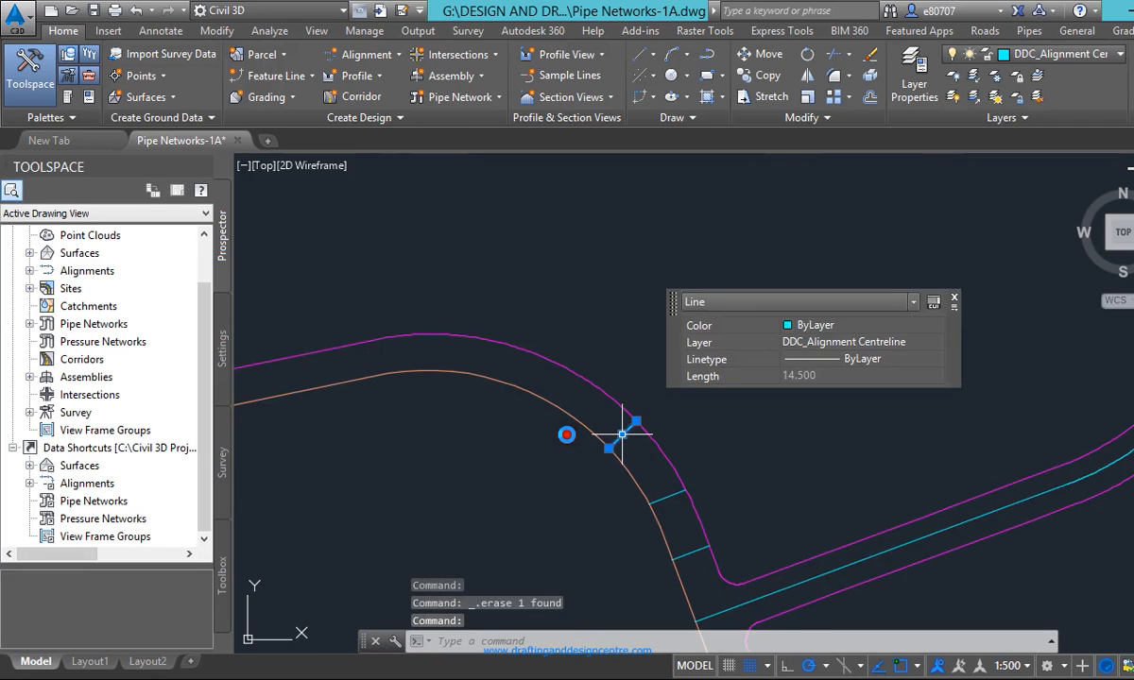
pyautogui.click(661, 496)
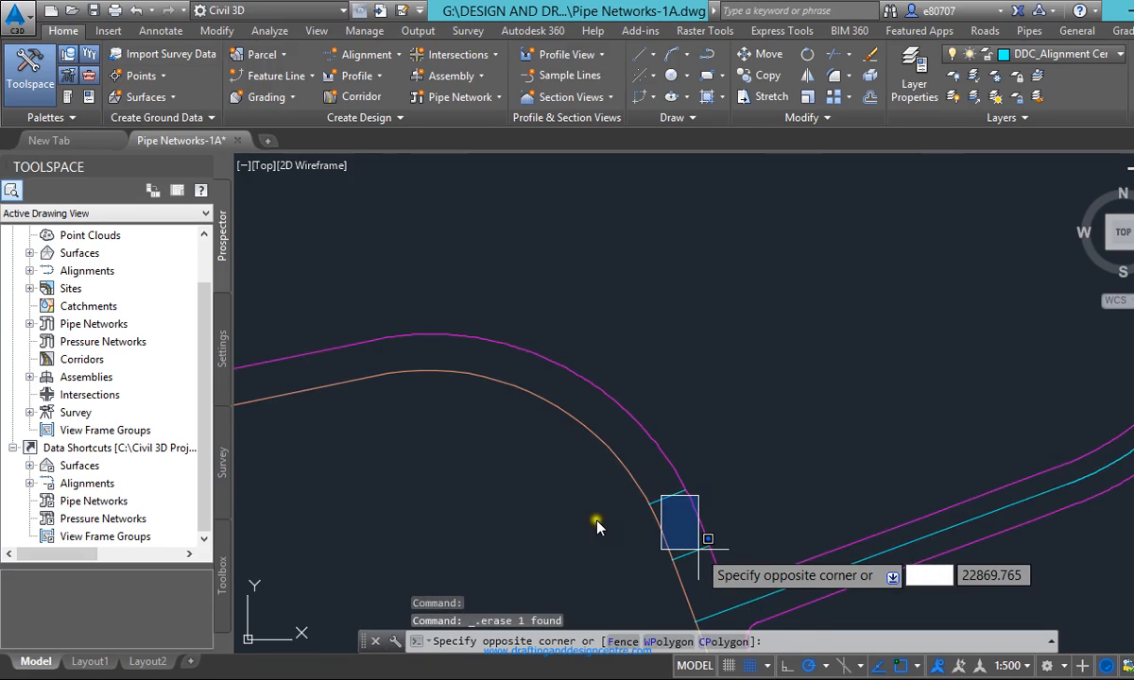
pyautogui.click(704, 538)
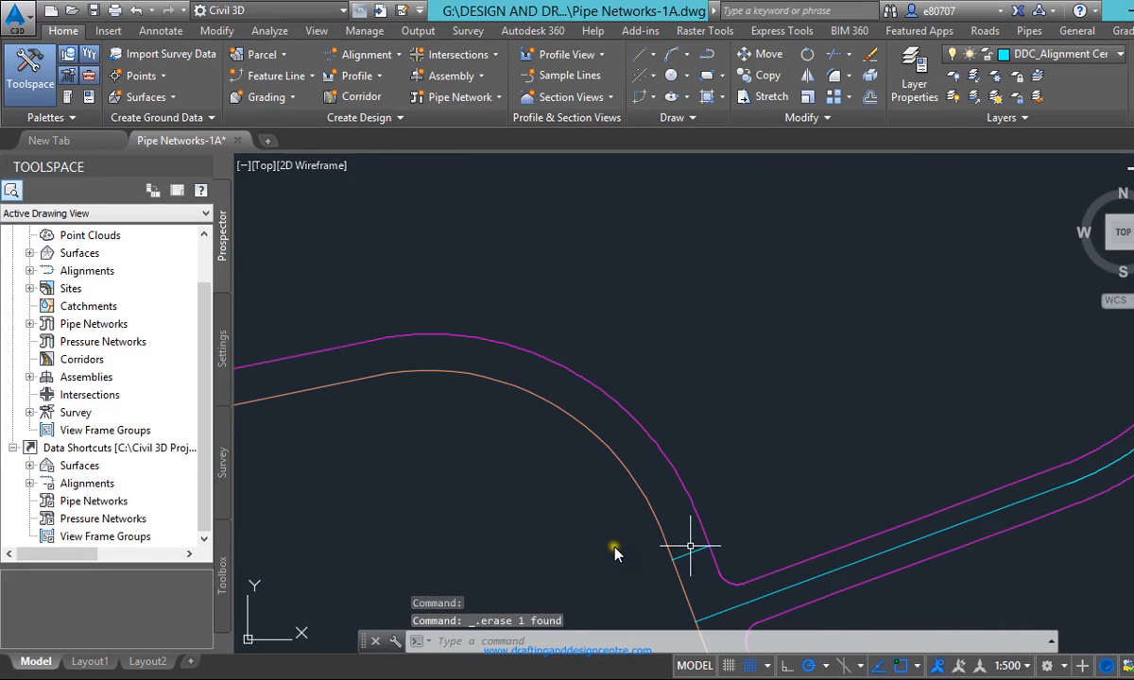
# Erase the northwest and west centerline arcs and their short cross lines from the original road loop
pyautogui.scroll(-4, 582, 396)
pyautogui.scroll(3, 557, 416)
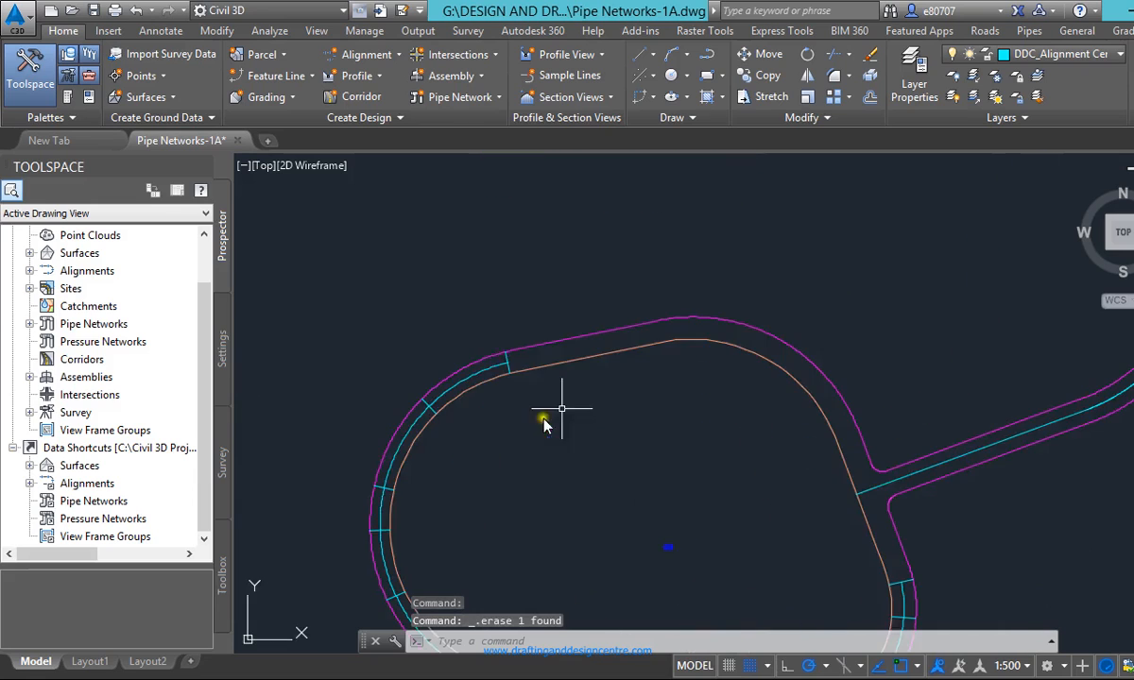
pyautogui.click(494, 369)
pyautogui.press('Delete')
pyautogui.click(503, 363)
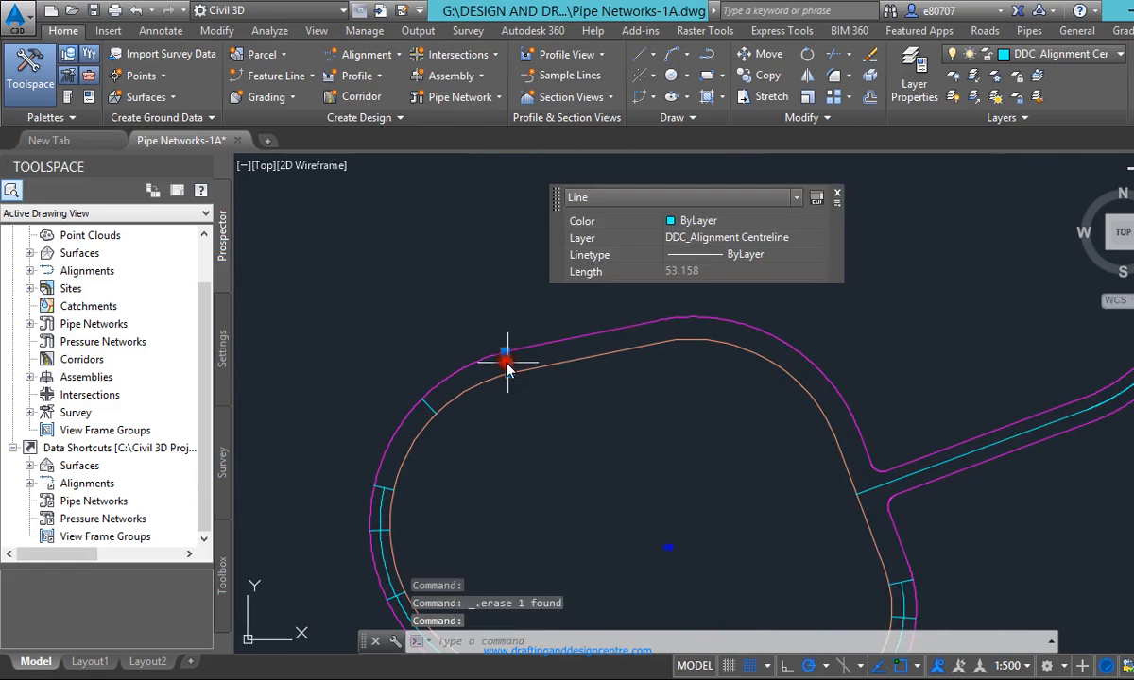
pyautogui.press('Delete')
pyautogui.click(430, 406)
pyautogui.press('Delete')
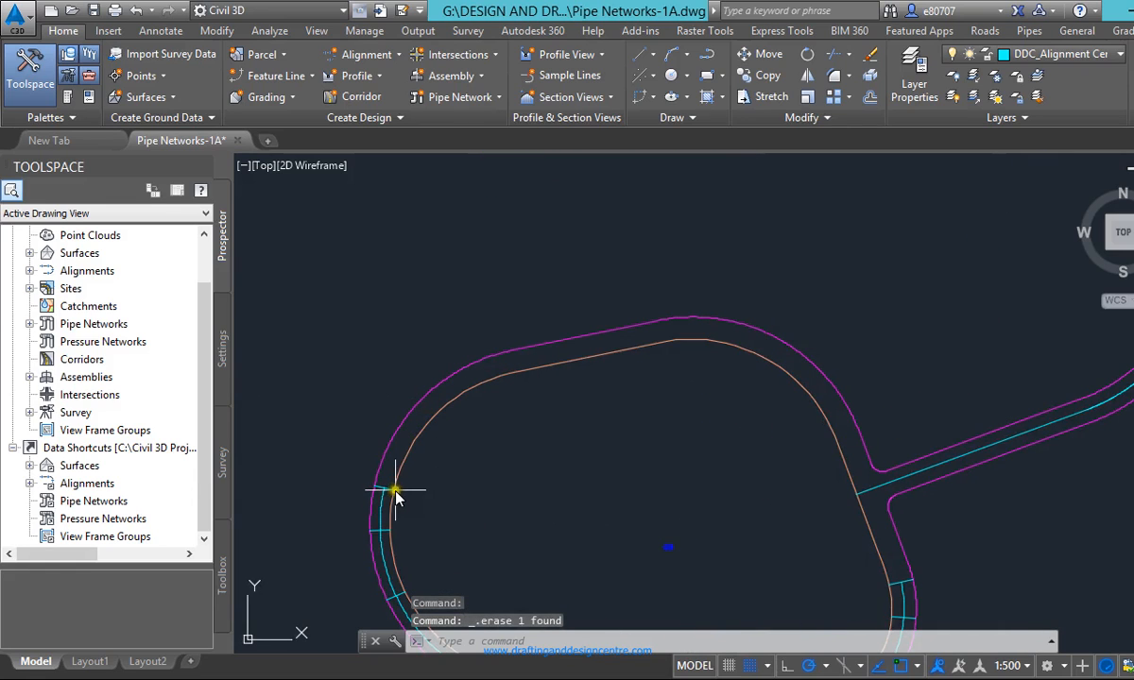
pyautogui.click(382, 506)
pyautogui.press('Delete')
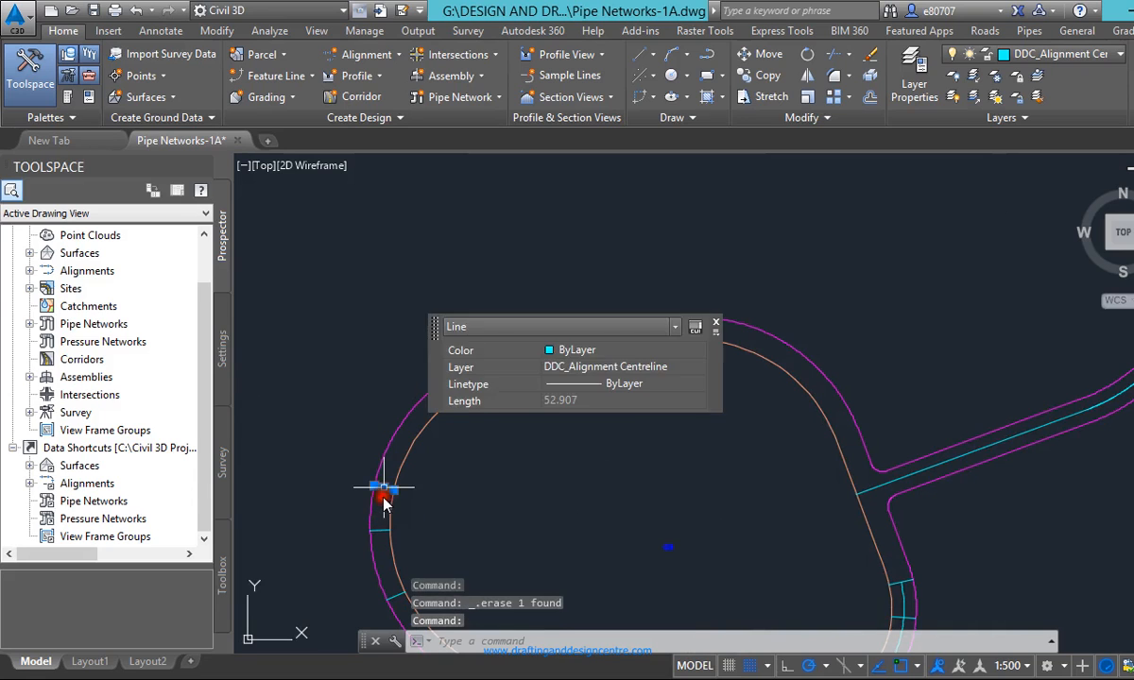
# Erase the remaining centerline arcs and cross lines from the original road loop, keeping the connecting road's centerline
pyautogui.scroll(-5, 430, 393)
pyautogui.scroll(4, 434, 388)
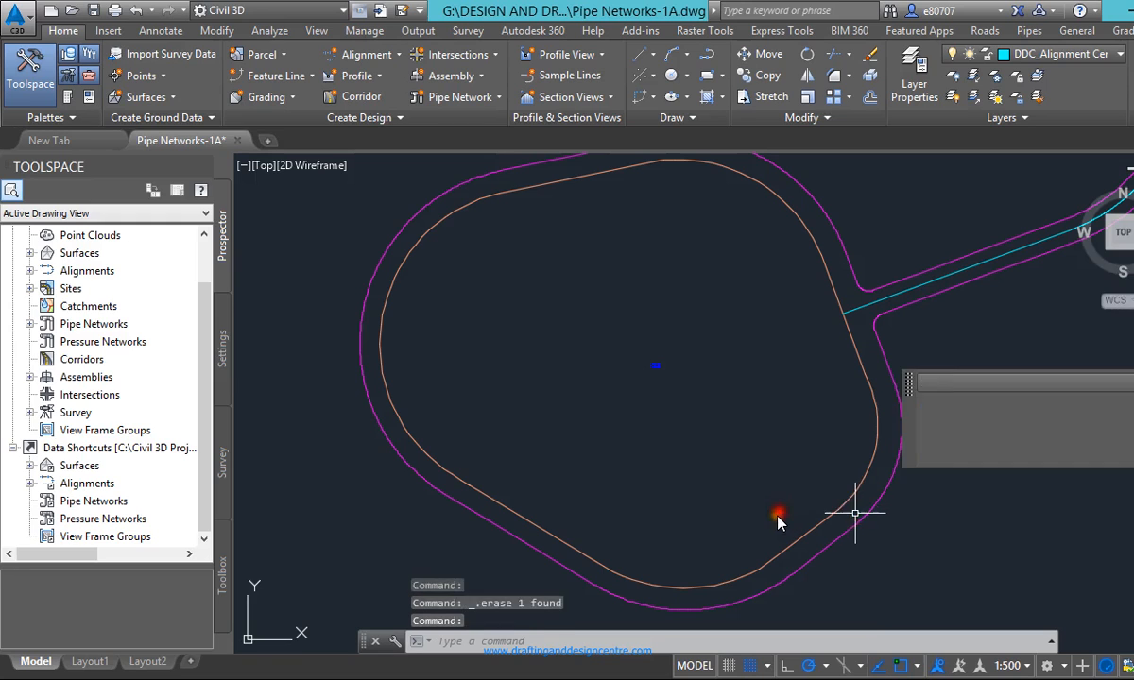
pyautogui.scroll(-6, 603, 520)
pyautogui.scroll(5, 709, 283)
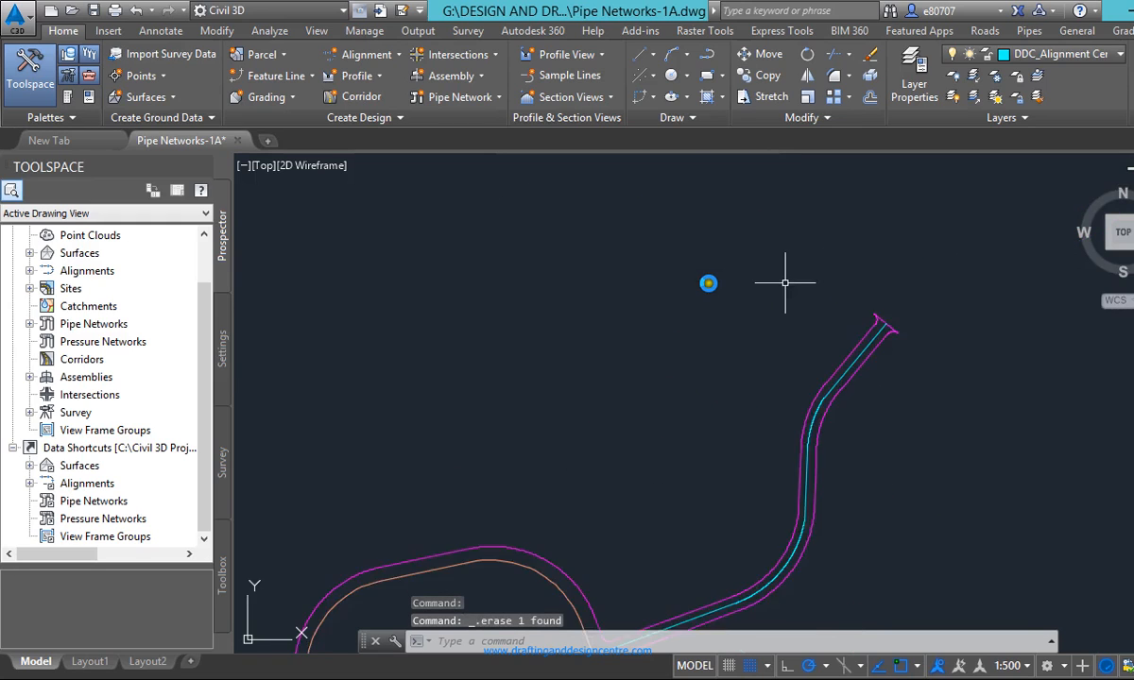
pyautogui.scroll(-7, 708, 284)
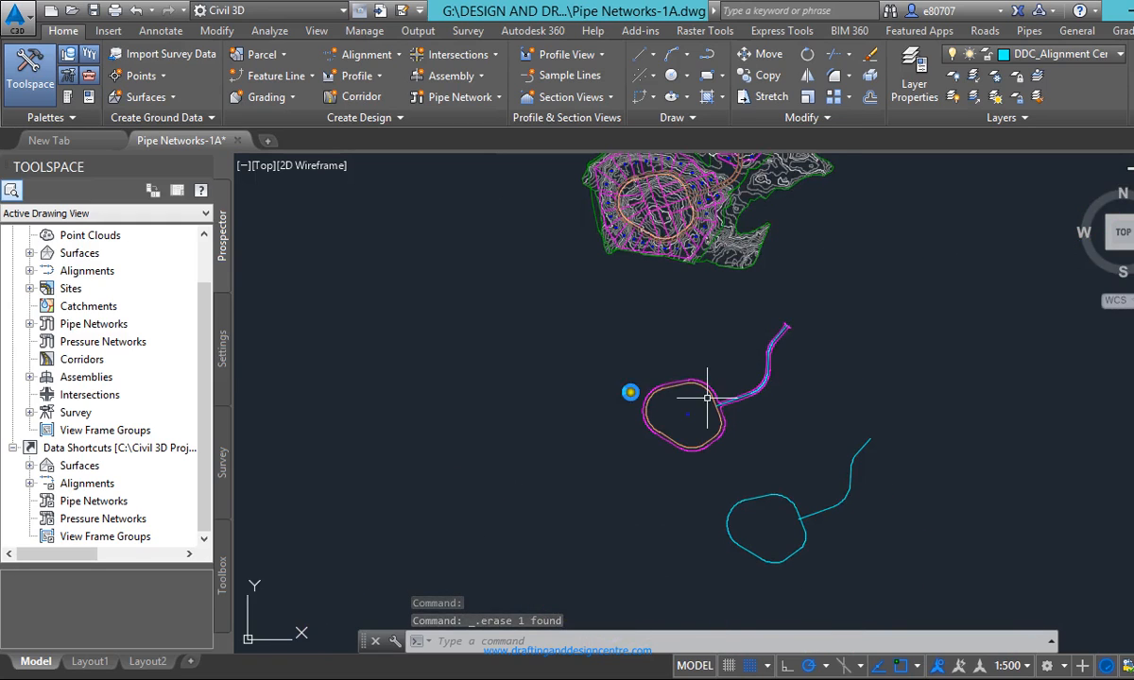
# Draw a line across the connecting road's northeast end in the site plan, joining the road edges where the corner curves begin
pyautogui.scroll(5, 708, 404)
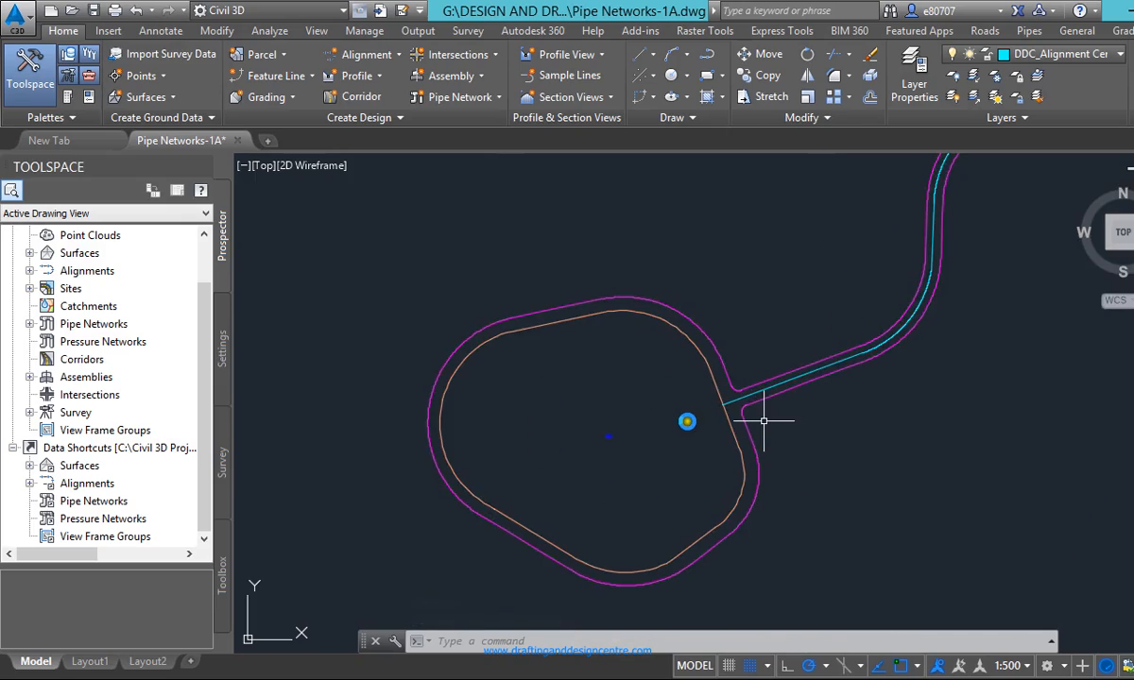
pyautogui.scroll(-4, 735, 433)
pyautogui.scroll(6, 697, 223)
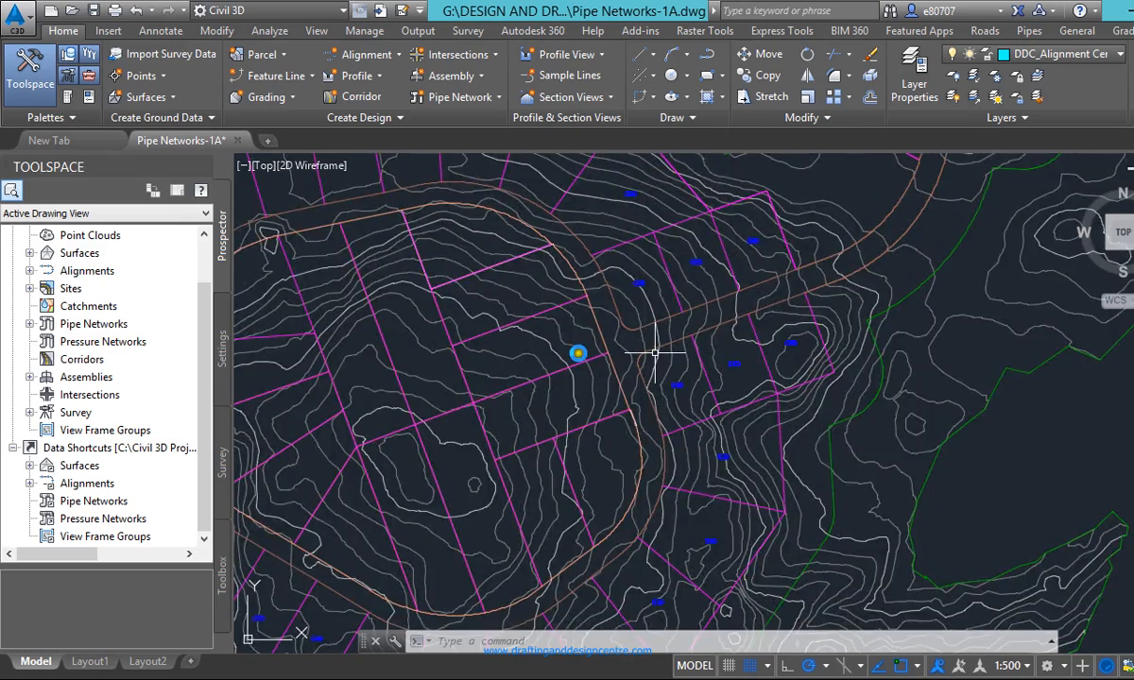
pyautogui.scroll(-5, 643, 378)
pyautogui.scroll(8, 624, 302)
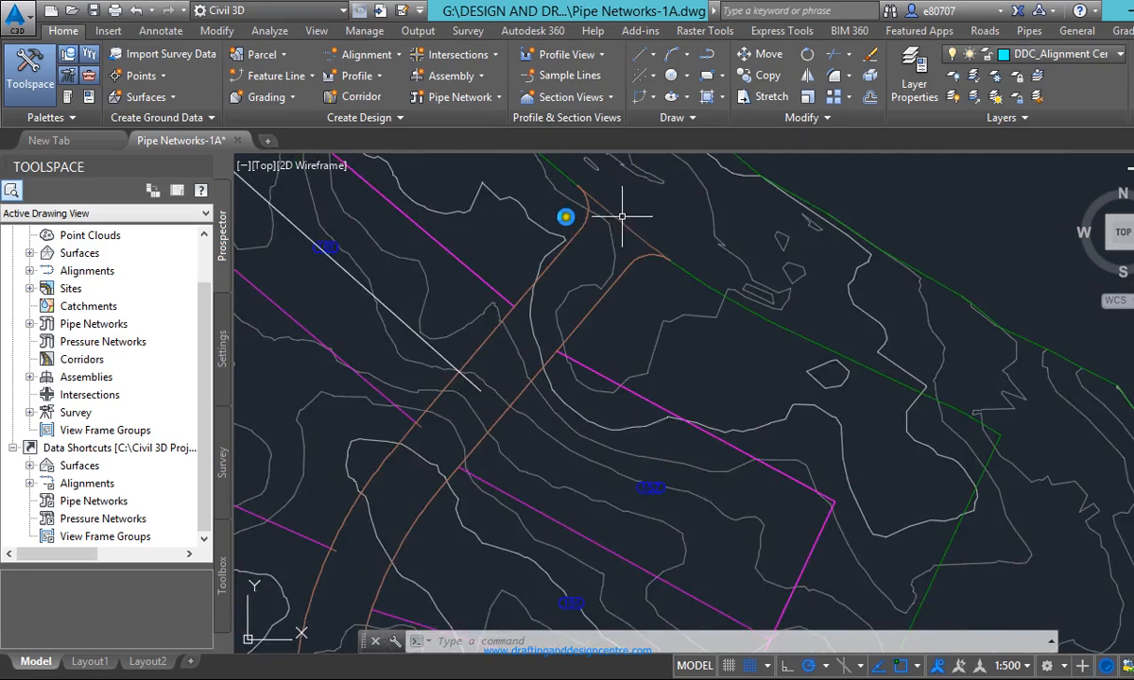
pyautogui.scroll(-7, 616, 229)
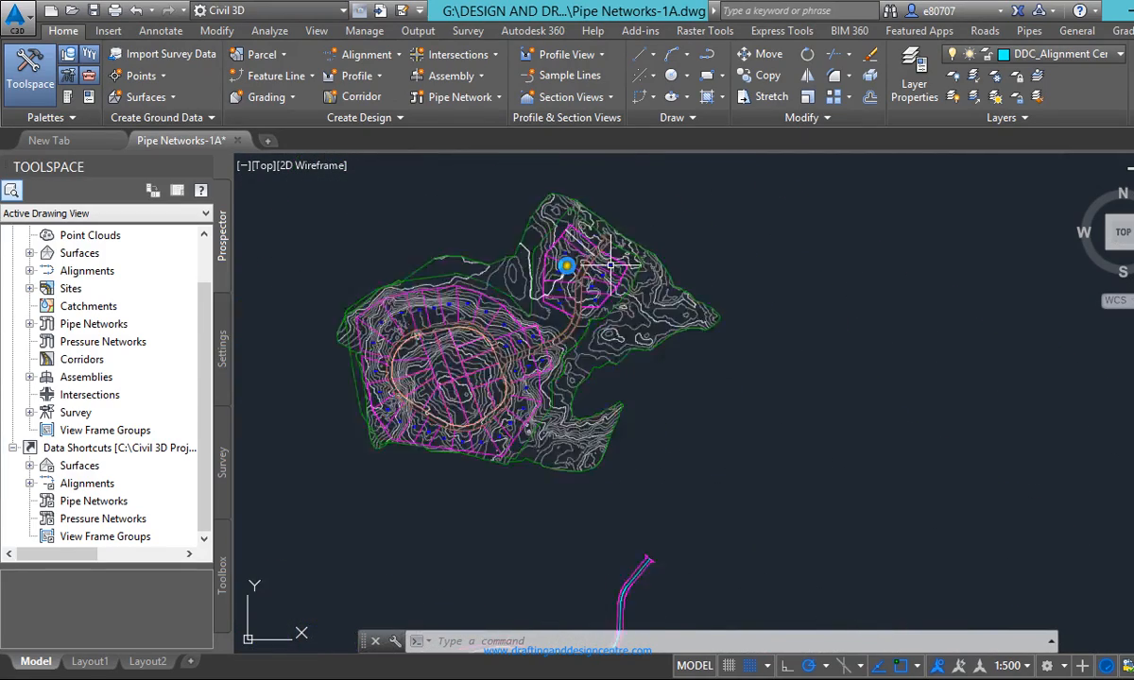
pyautogui.scroll(7, 600, 245)
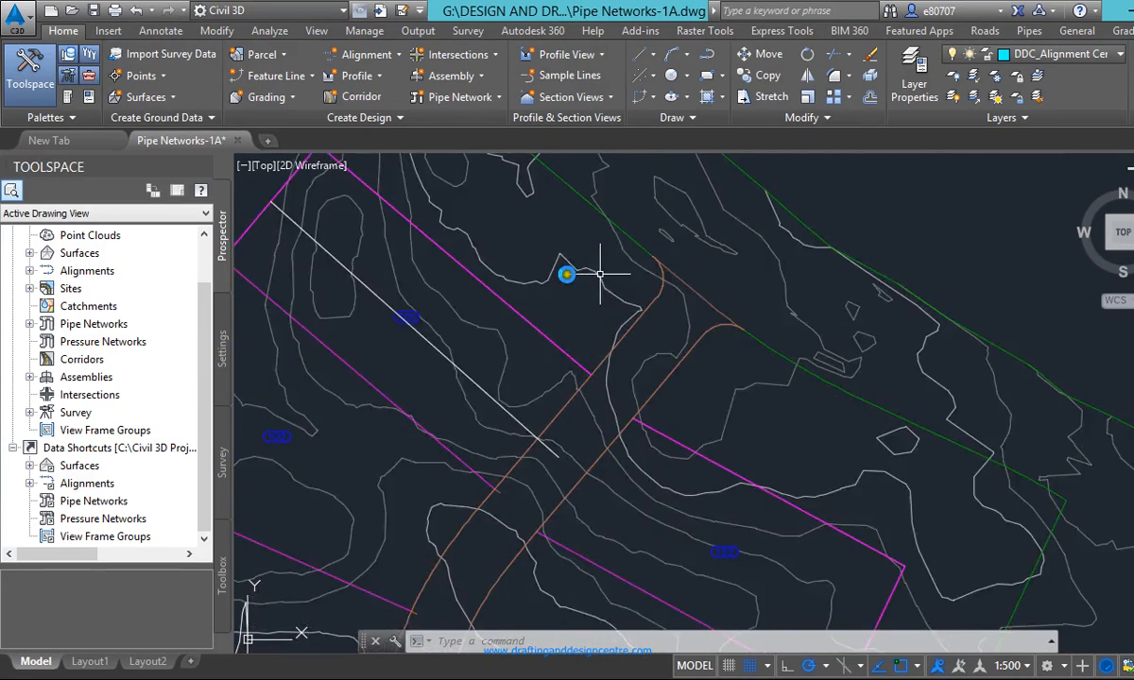
pyautogui.press('Return')
pyautogui.scroll(4, 666, 245)
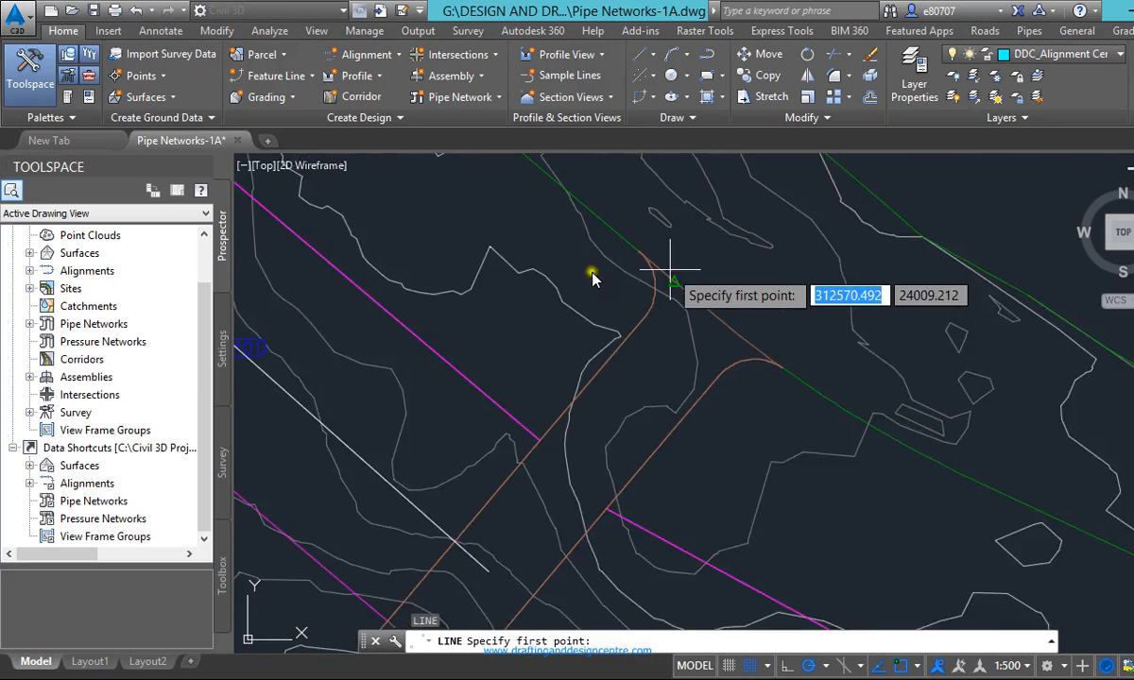
pyautogui.click(631, 341)
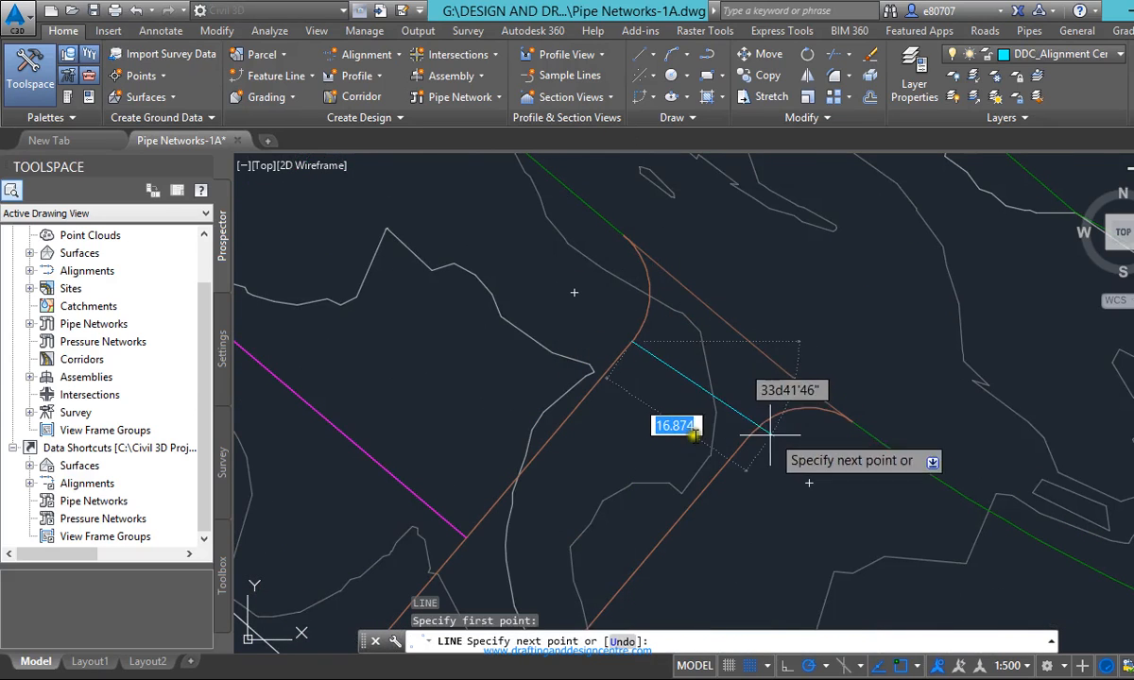
pyautogui.click(747, 438)
pyautogui.press('Escape')
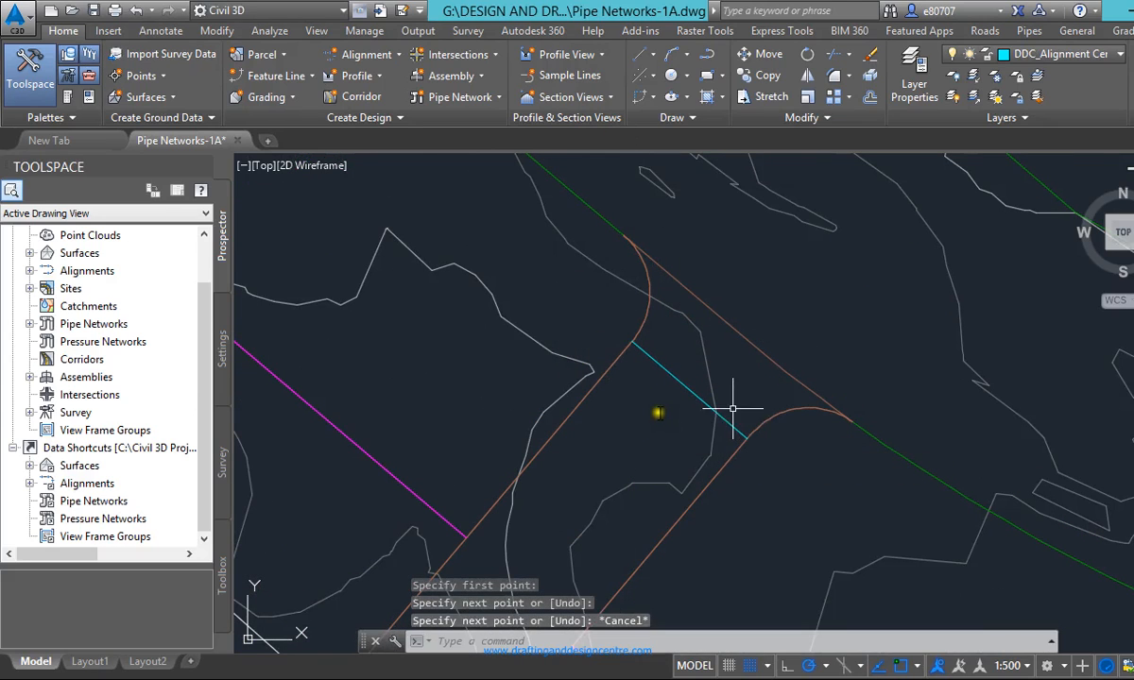
# Draw a line from the midpoint of the new cross line to the road's closing edge, marking the centerline end
pyautogui.press('Return')
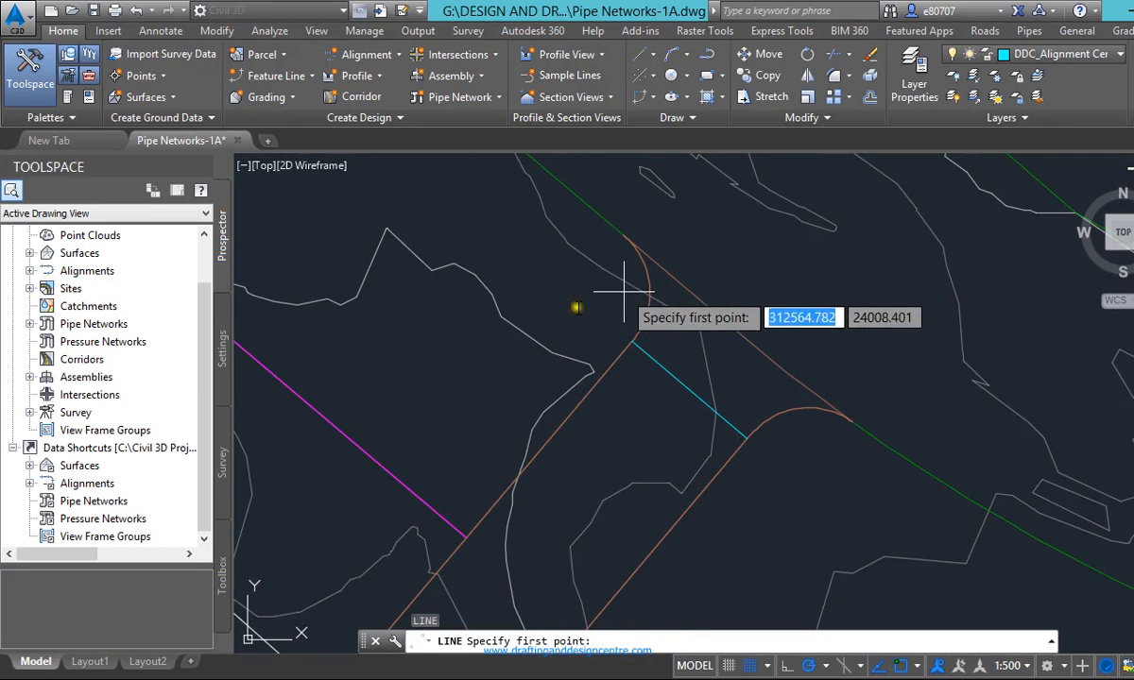
pyautogui.click(610, 389)
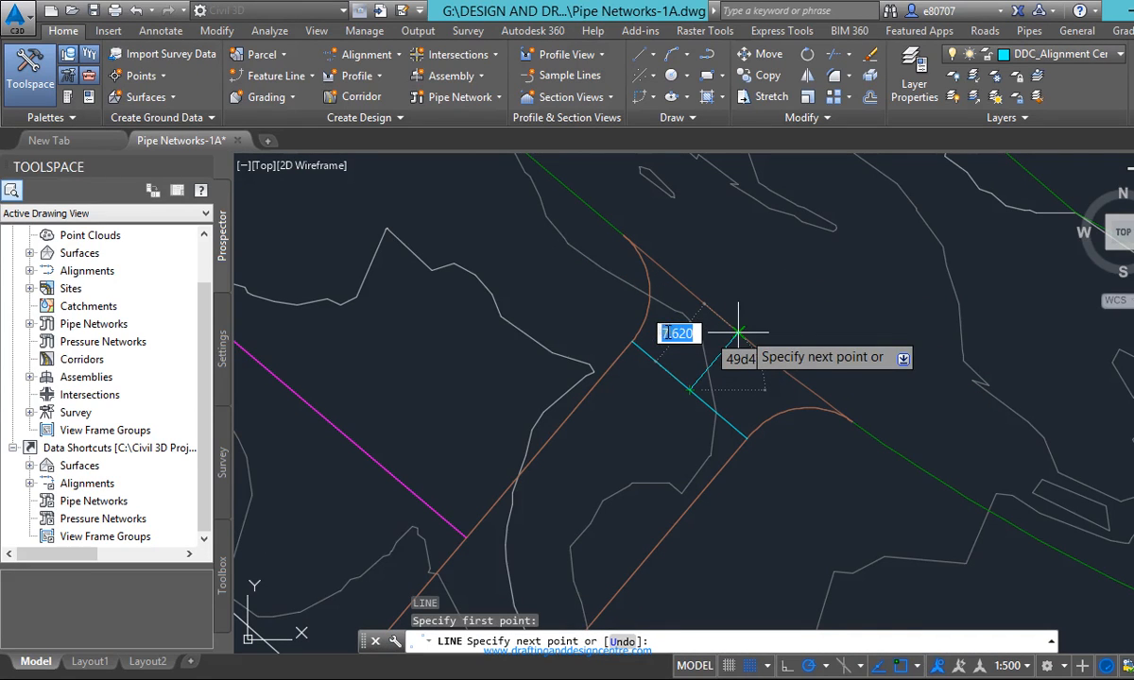
pyautogui.click(738, 333)
pyautogui.press('Escape')
# Copy the separate loop and connecting road centerlines from the road's northeast end onto the centerline endpoint in the site plan
pyautogui.scroll(-6, 738, 283)
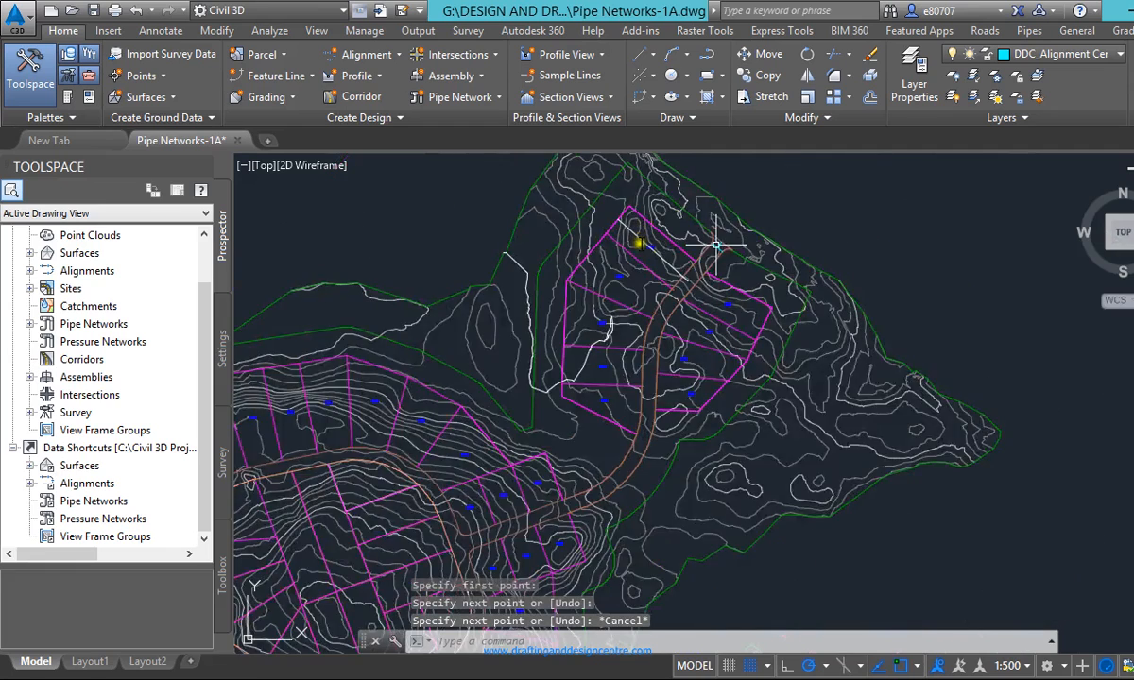
pyautogui.scroll(3, 715, 231)
pyautogui.scroll(5, 715, 231)
pyautogui.scroll(-8, 740, 294)
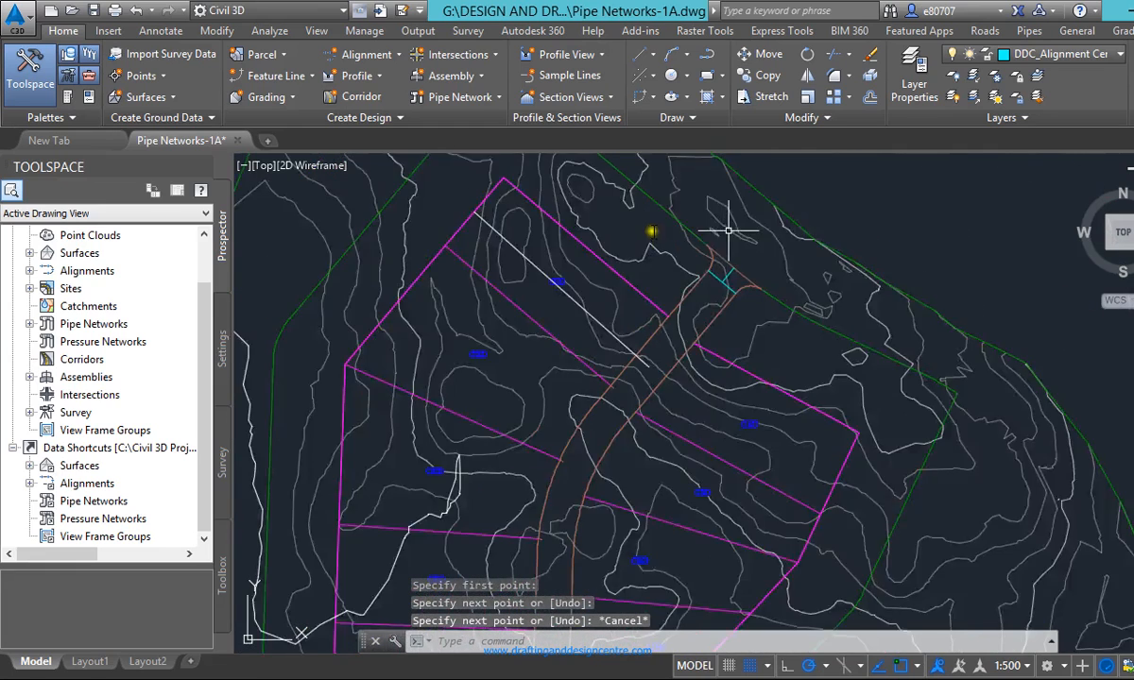
pyautogui.write('COPY')
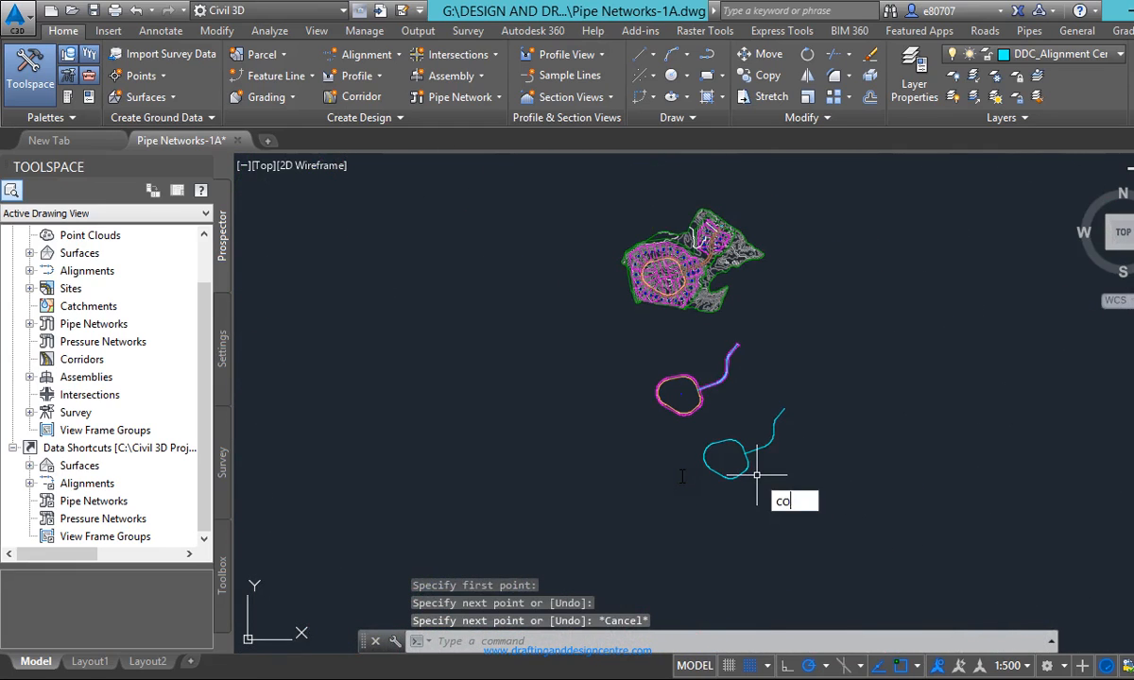
pyautogui.press('Return')
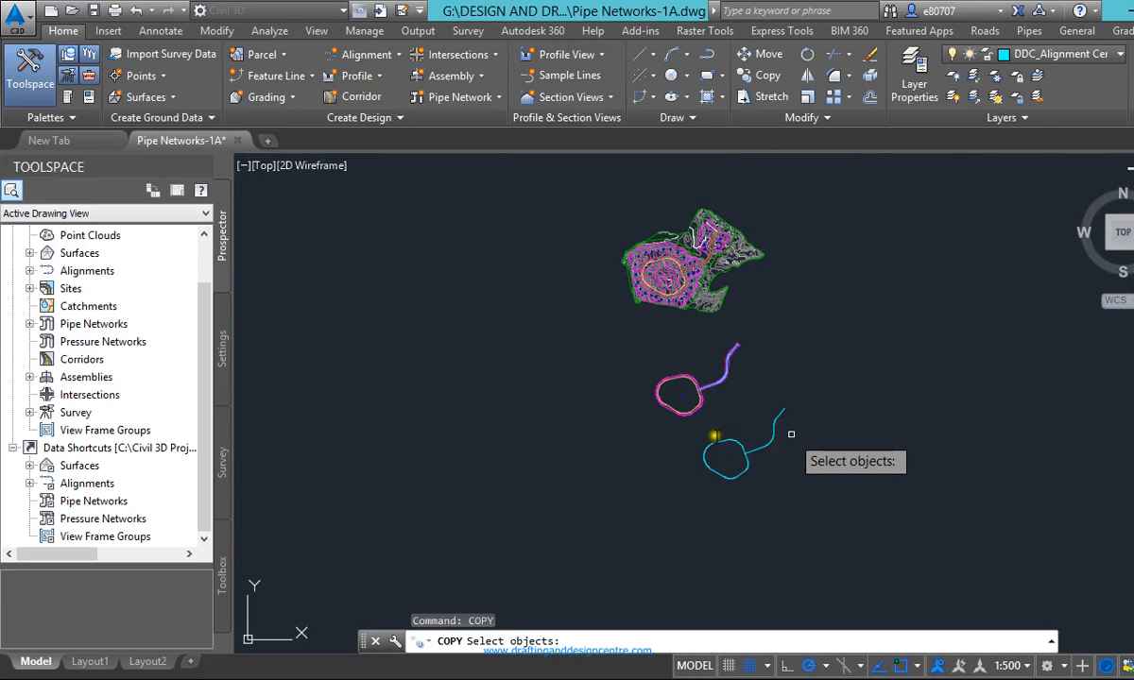
pyautogui.click(801, 405)
pyautogui.click(715, 469)
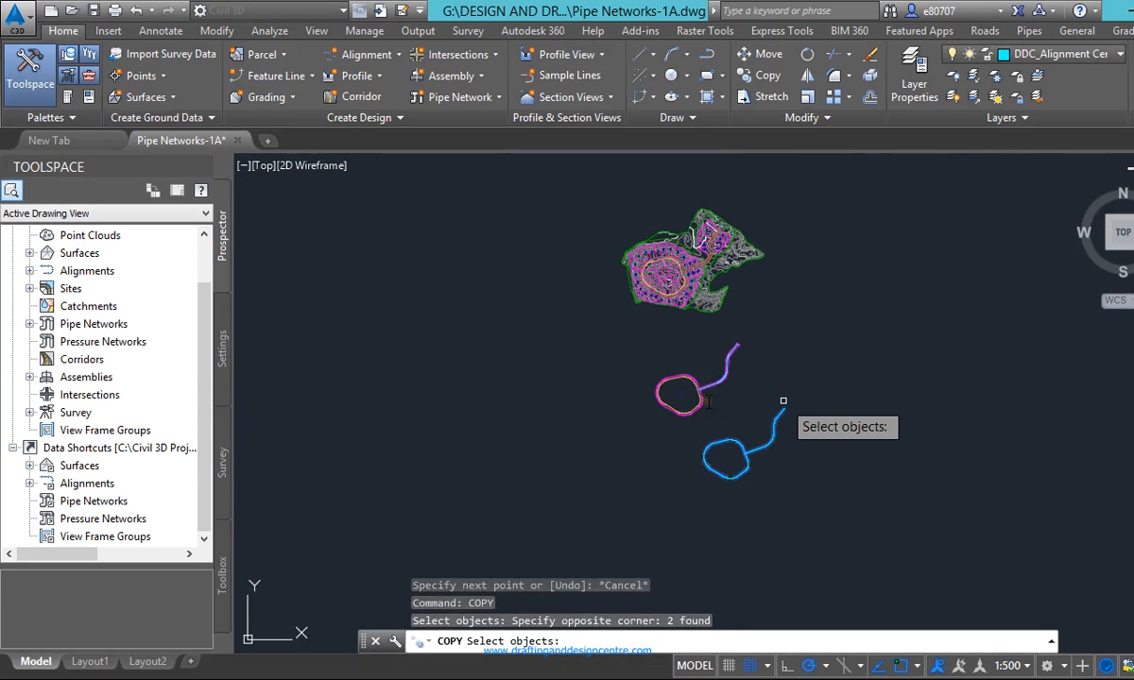
pyautogui.press('Return')
pyautogui.scroll(5, 804, 354)
pyautogui.scroll(-3, 515, 444)
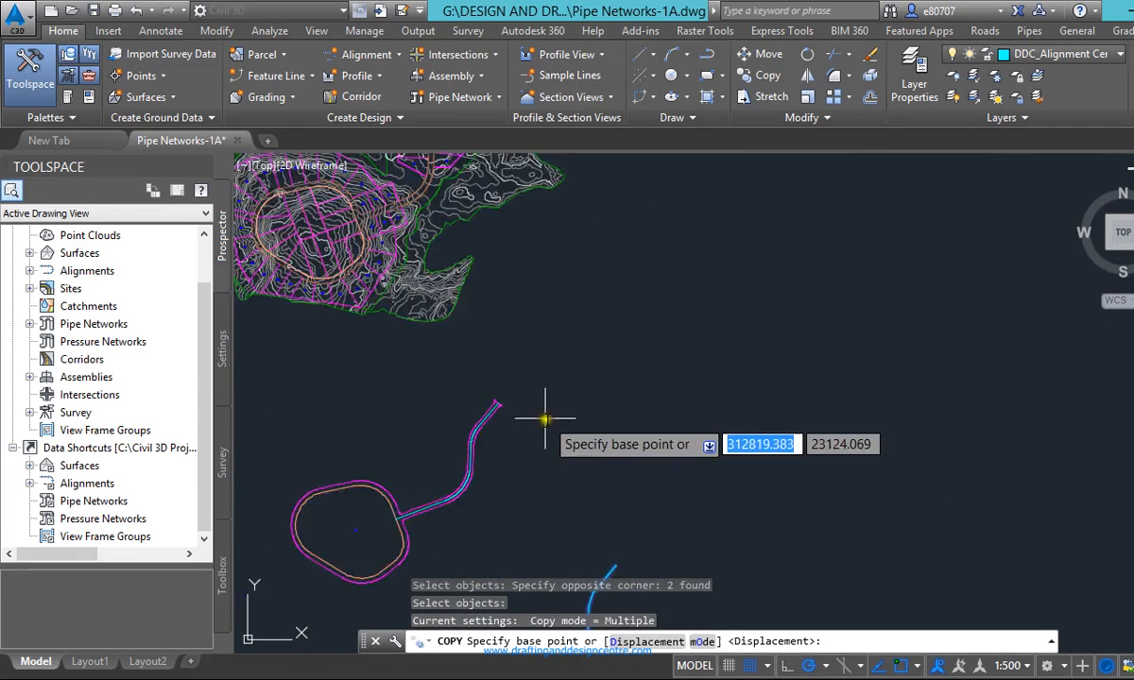
pyautogui.click(567, 564)
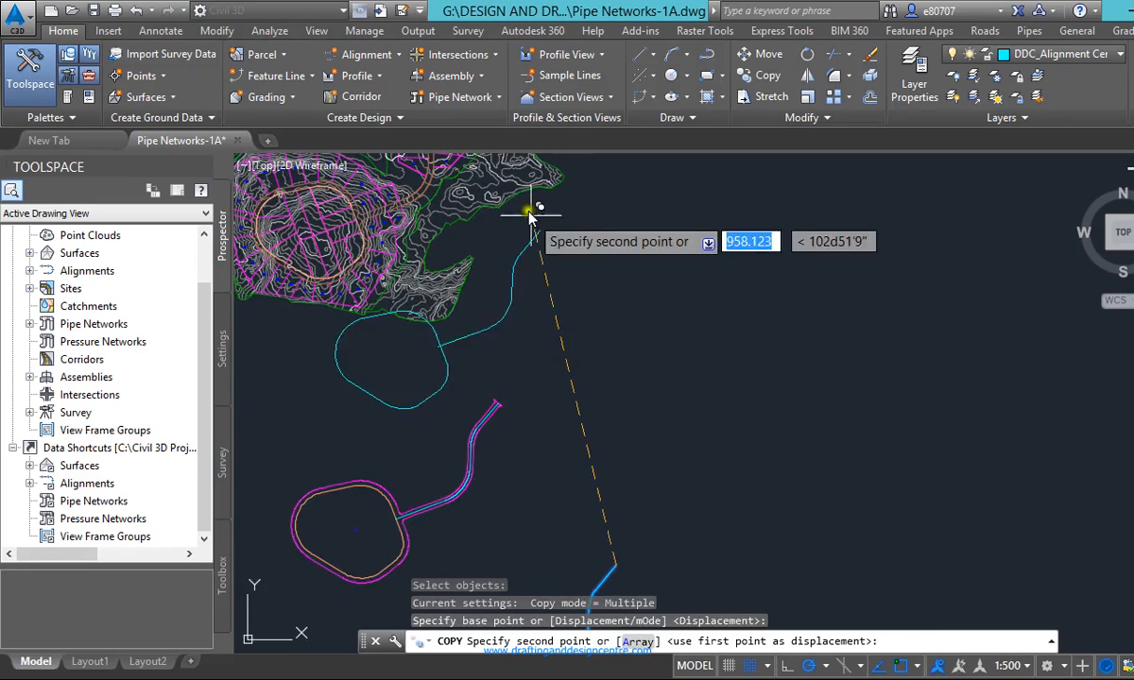
pyautogui.scroll(8, 488, 471)
pyautogui.scroll(3, 463, 274)
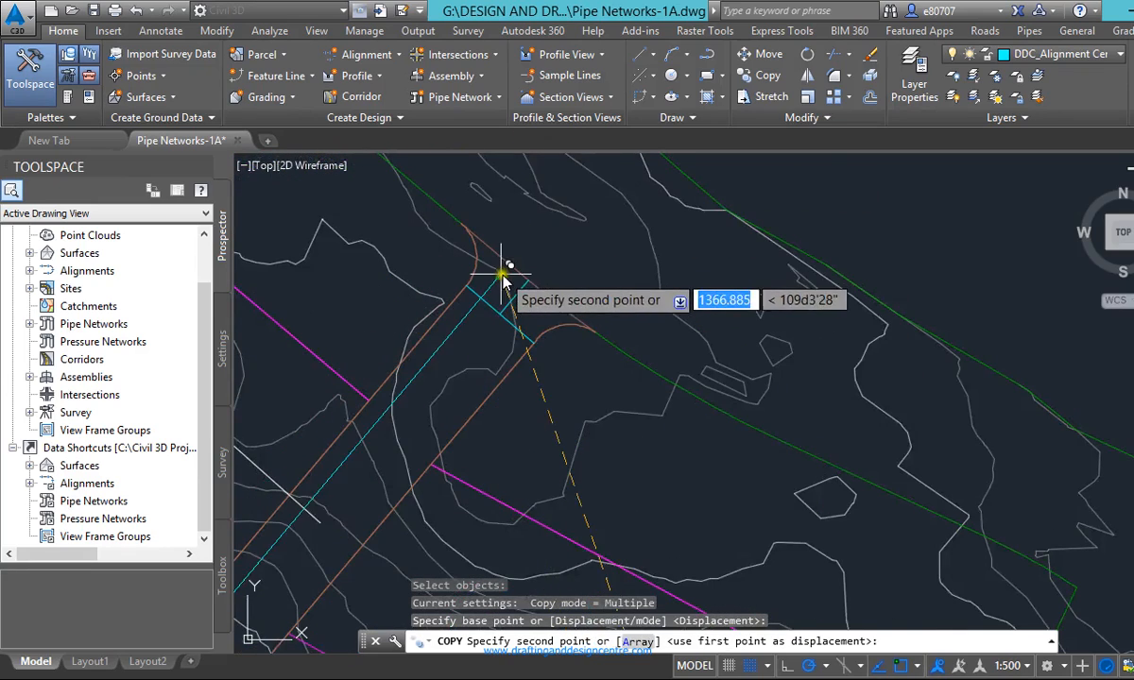
pyautogui.click(529, 280)
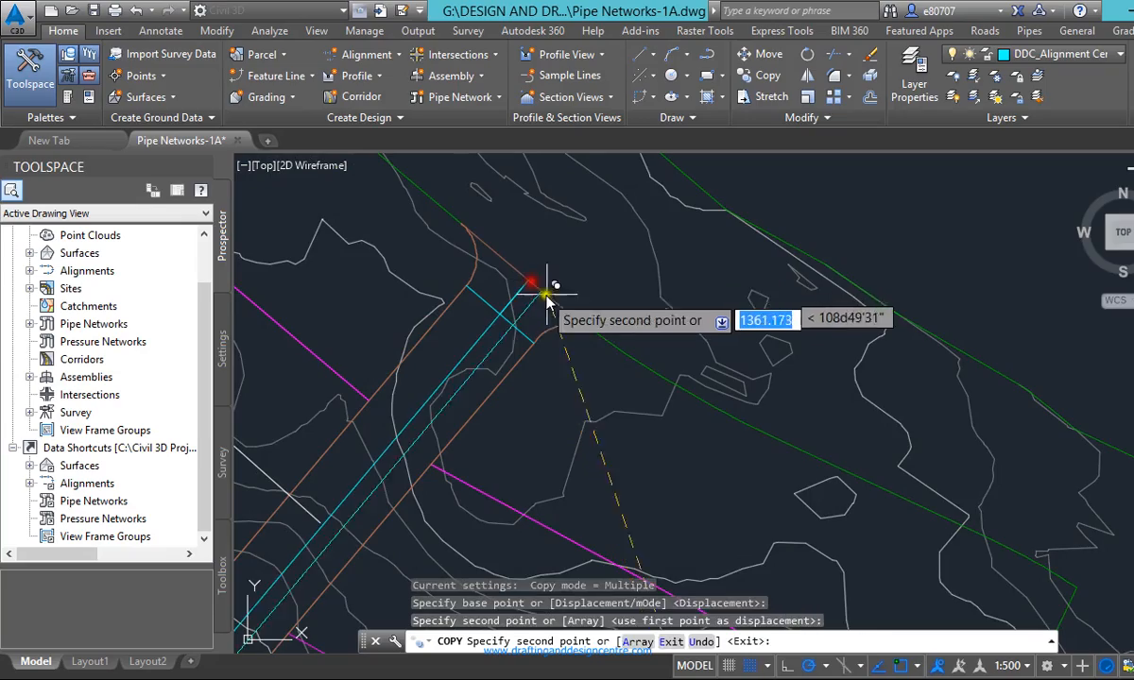
# Leave the Copy command and examine the road centrelines around the loop road and its junction with the access road
pyautogui.scroll(-6, 621, 286)
pyautogui.press('Escape')
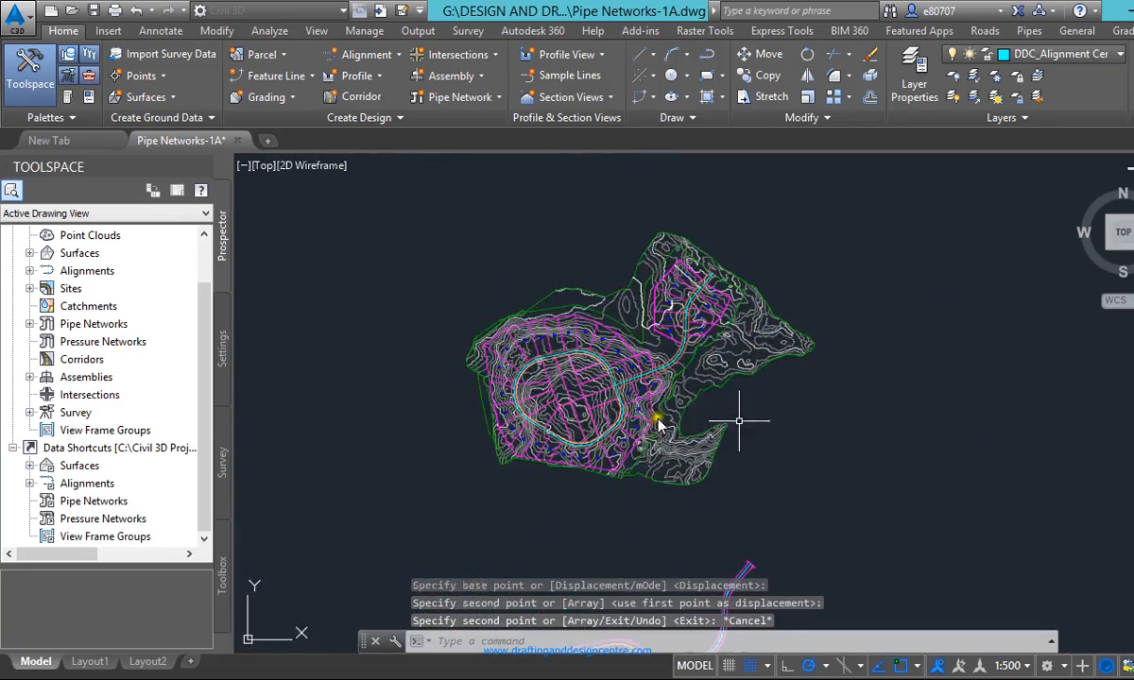
pyautogui.scroll(6, 573, 375)
pyautogui.scroll(3, 745, 449)
pyautogui.scroll(-8, 540, 309)
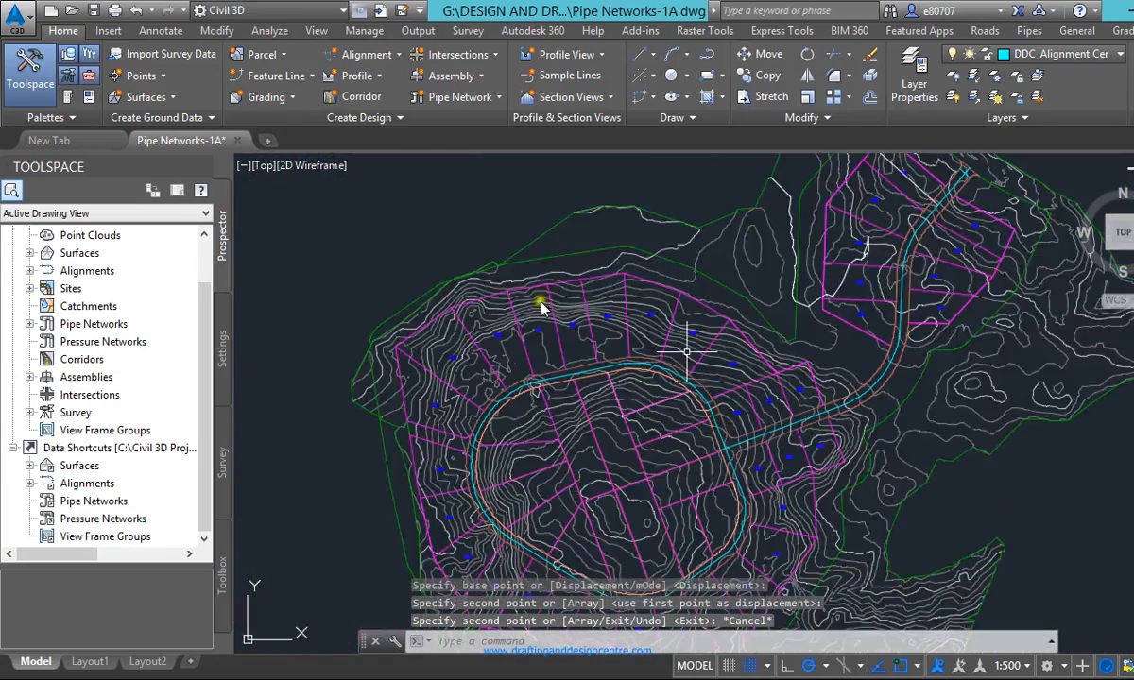
pyautogui.scroll(6, 527, 421)
pyautogui.scroll(-6, 527, 378)
pyautogui.scroll(5, 567, 397)
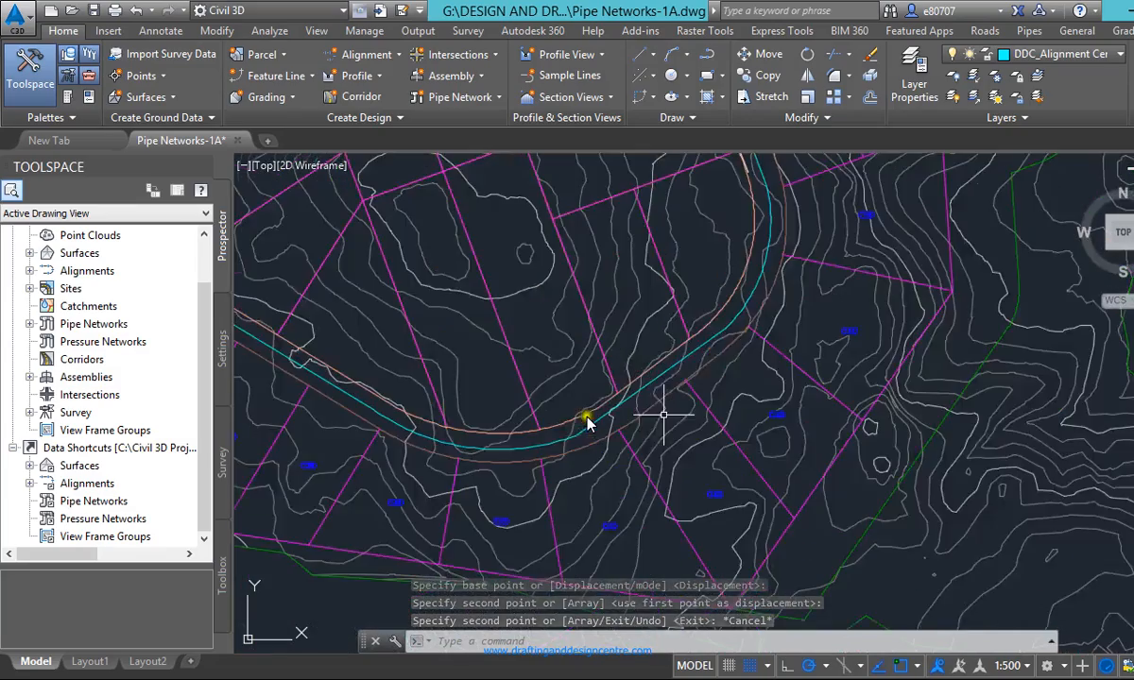
pyautogui.scroll(-3, 612, 363)
pyautogui.scroll(4, 596, 406)
pyautogui.scroll(-5, 579, 456)
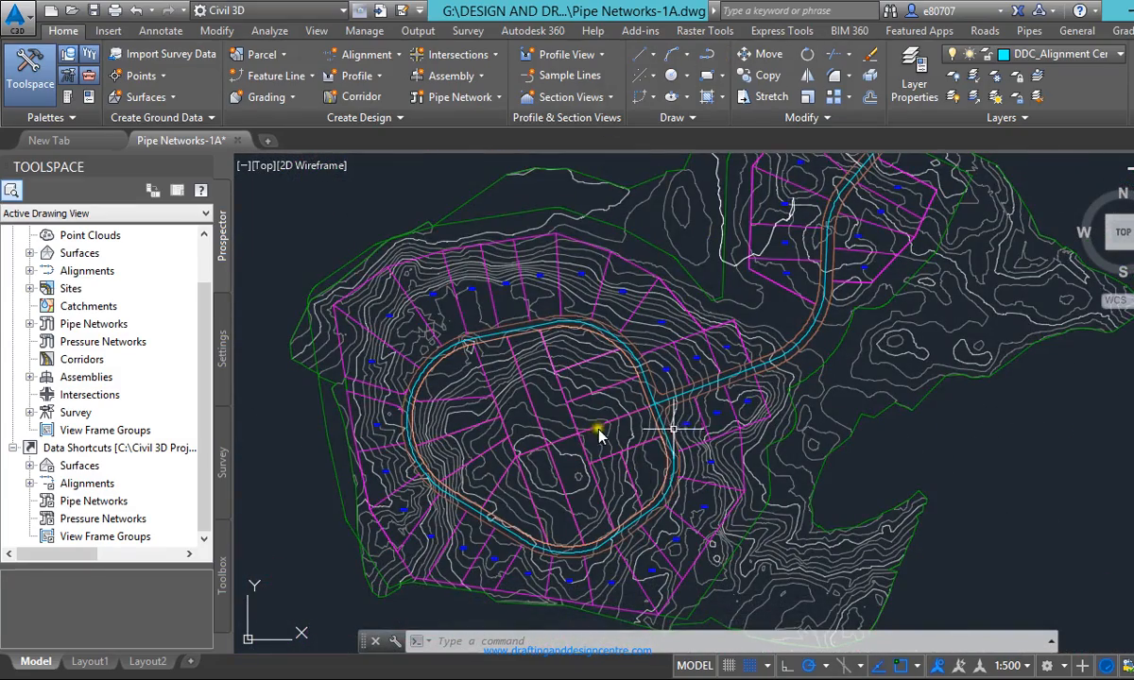
pyautogui.scroll(4, 673, 429)
pyautogui.scroll(1, 672, 262)
pyautogui.moveTo(588, 361); pyautogui.dragTo(487, 462, button='middle')
pyautogui.scroll(-1, 487, 462)
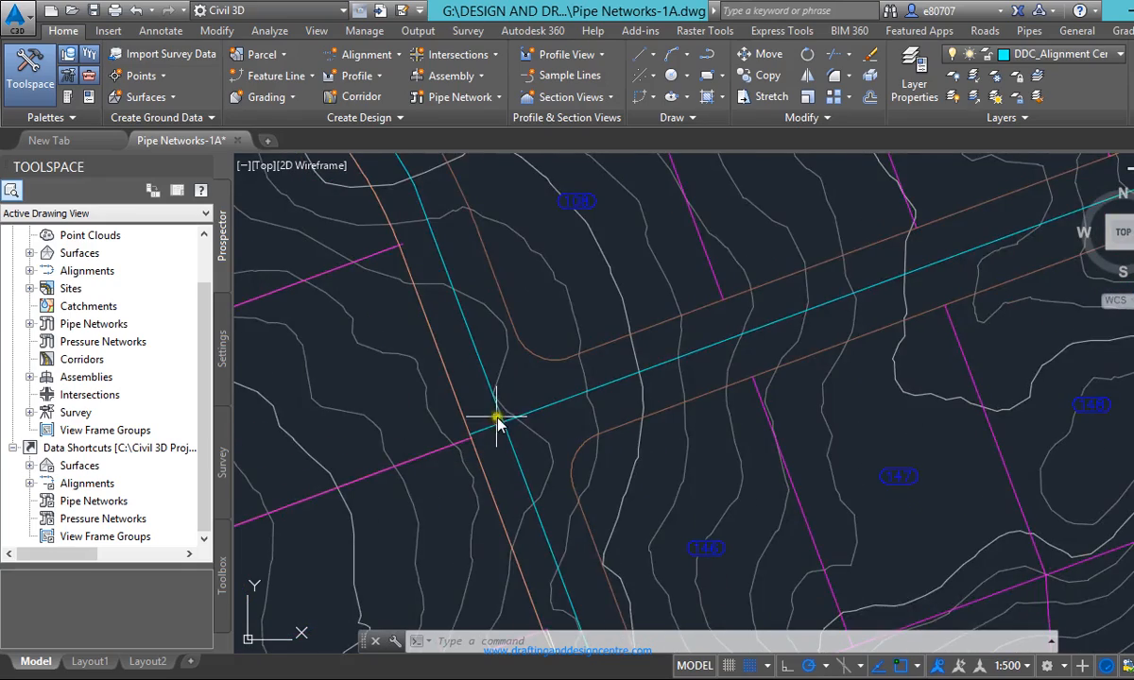
# Delete the short cyan line crossing the access road near its north-east end
pyautogui.scroll(-6, 498, 423)
pyautogui.scroll(5, 545, 378)
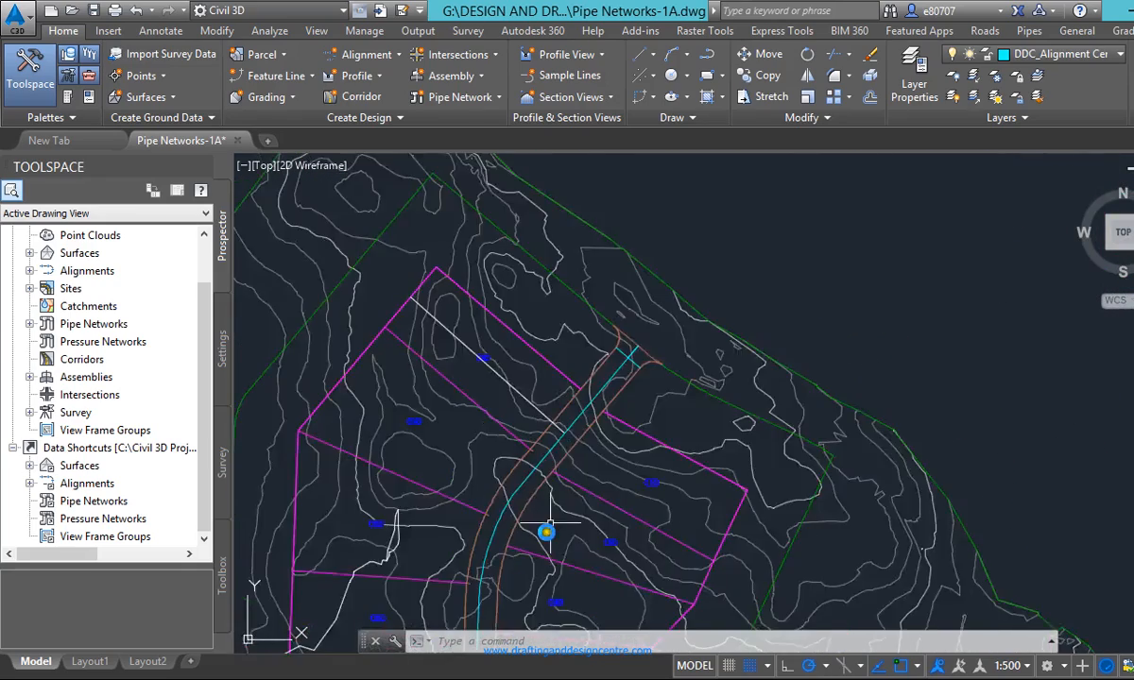
pyautogui.scroll(5, 550, 519)
pyautogui.click(596, 383)
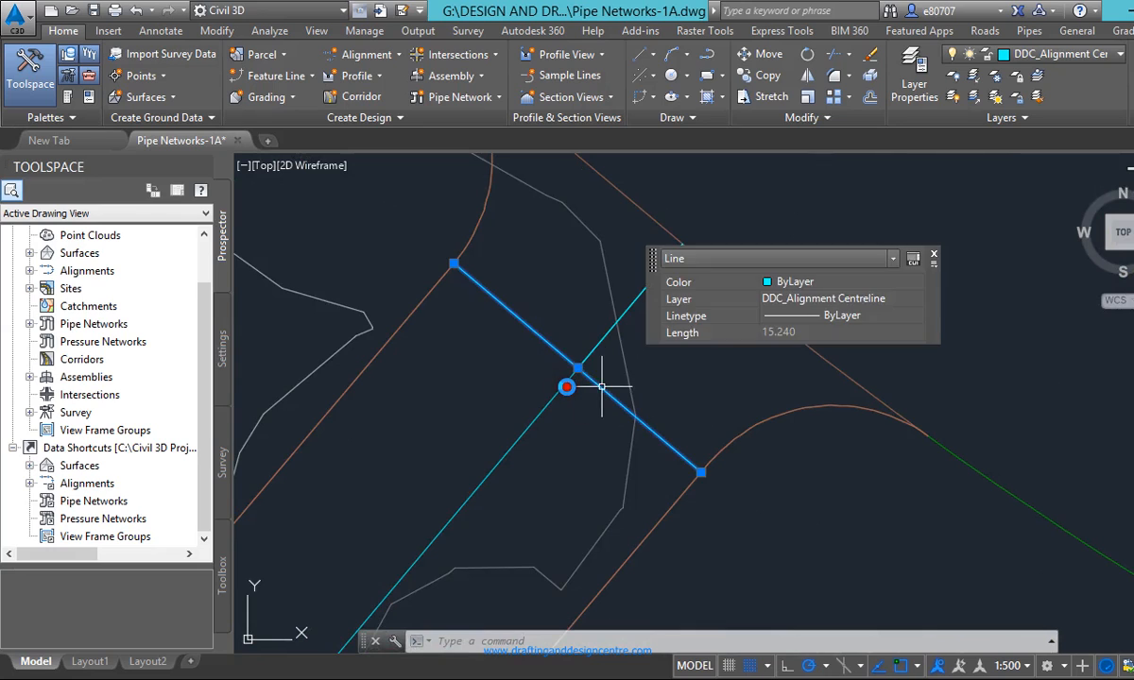
pyautogui.press('Delete')
pyautogui.scroll(5, 599, 390)
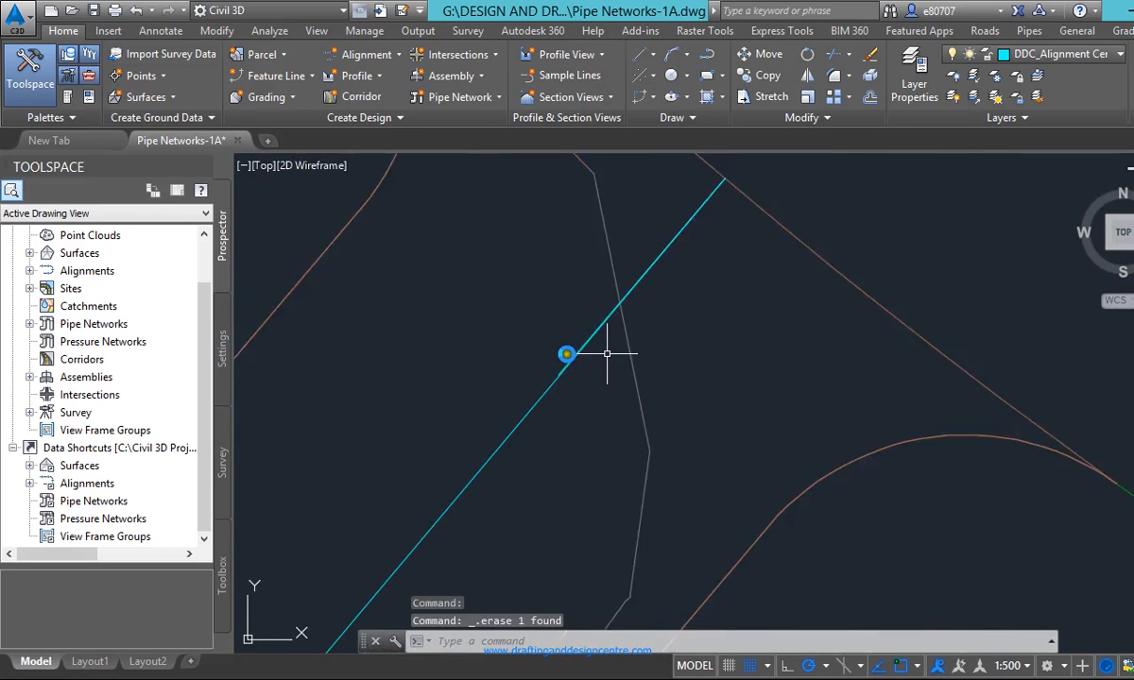
pyautogui.click(538, 389)
pyautogui.press('Escape')
pyautogui.scroll(-5, 813, 385)
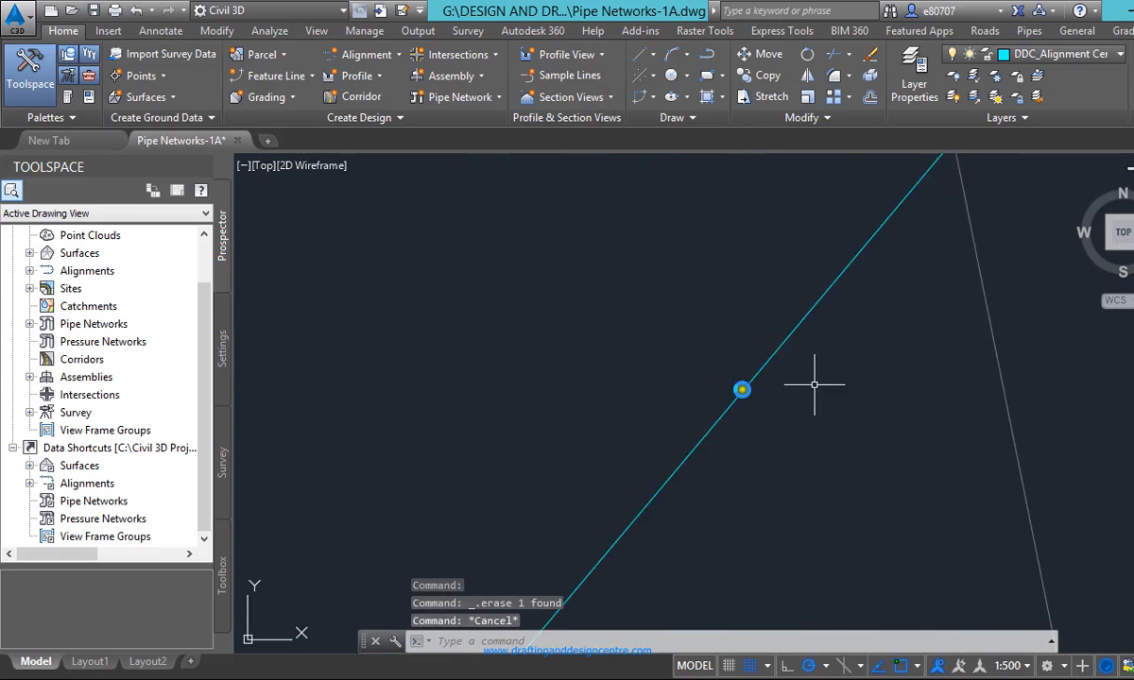
# Trim the access road centreline where it overshoots the loop road centreline at their junction
pyautogui.scroll(-4, 718, 265)
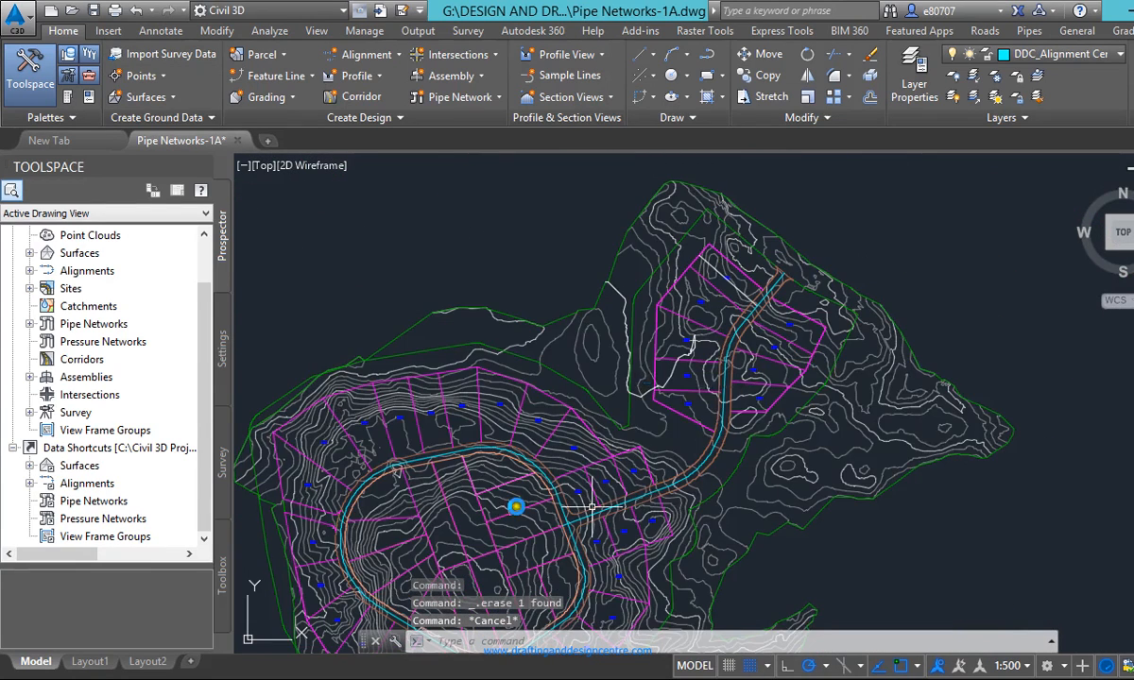
pyautogui.scroll(6, 577, 518)
pyautogui.write('tr')
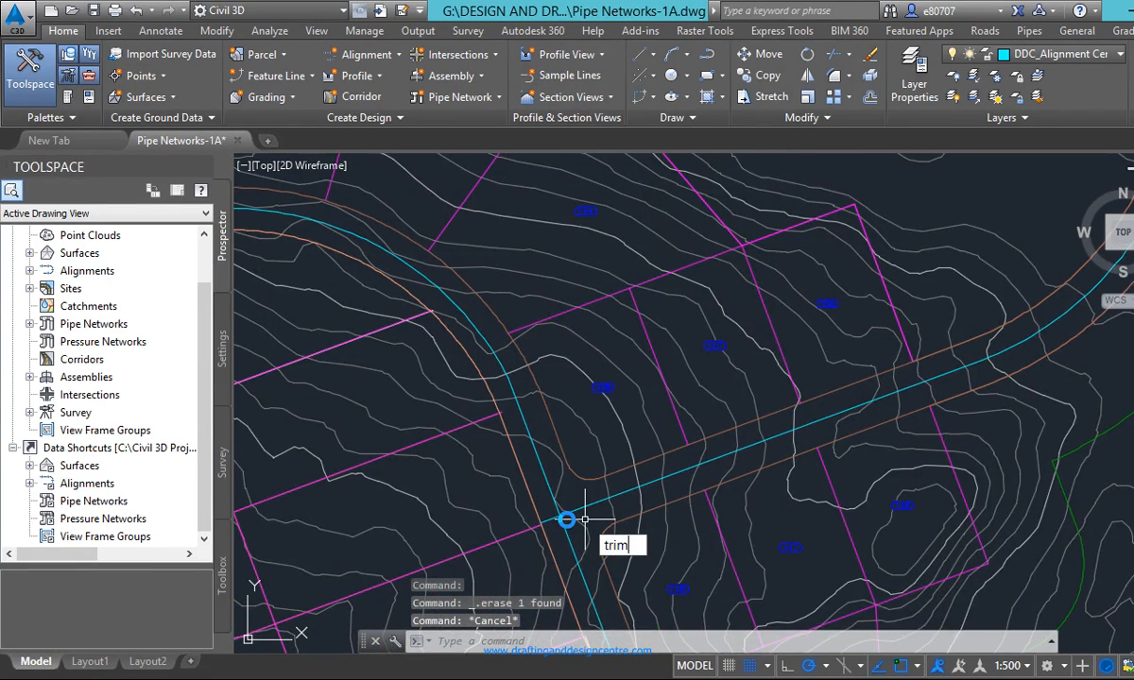
pyautogui.write('im')
pyautogui.press('Return')
pyautogui.scroll(3, 511, 520)
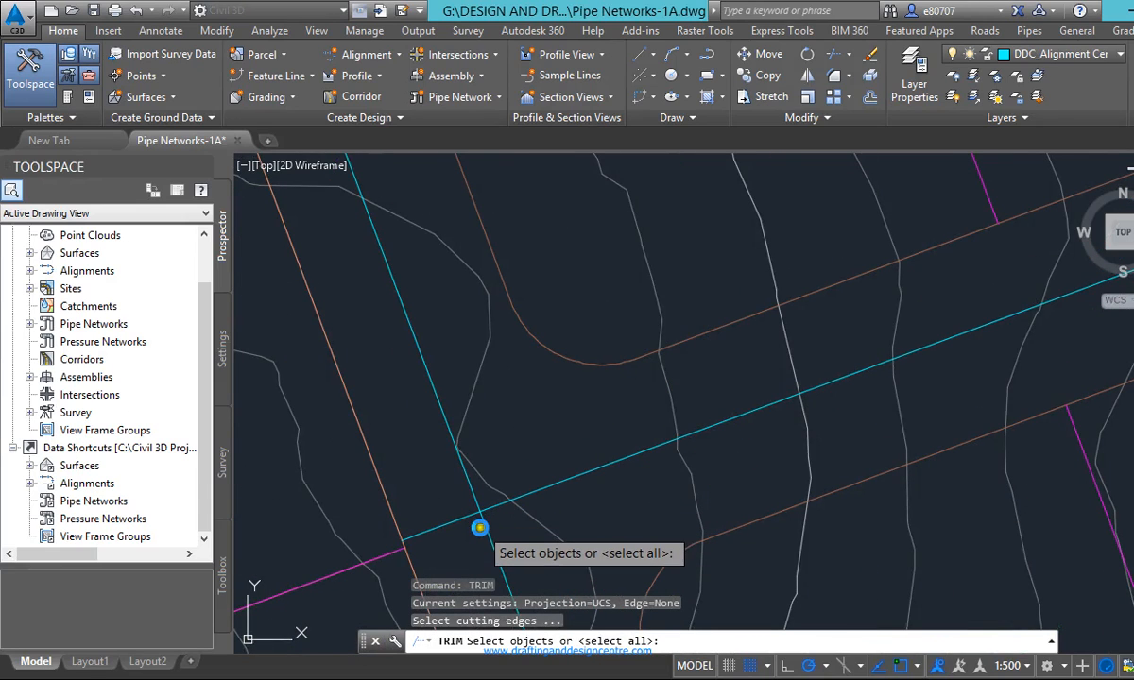
pyautogui.click(481, 525)
pyautogui.press('Return')
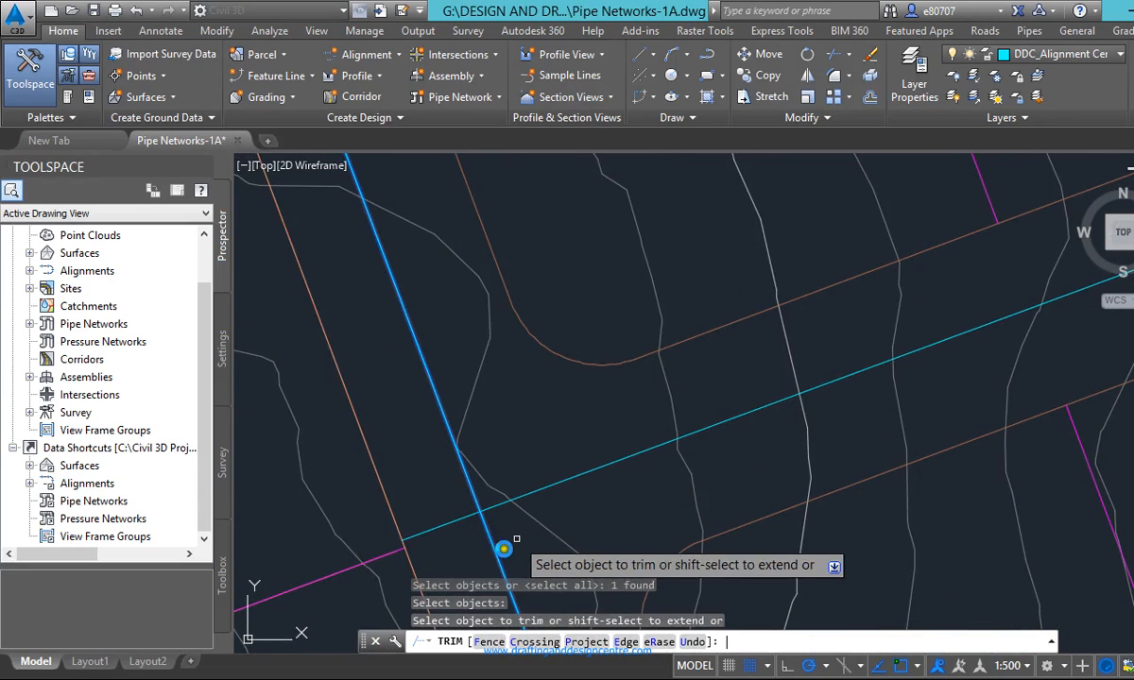
pyautogui.click(445, 525)
pyautogui.press('Escape')
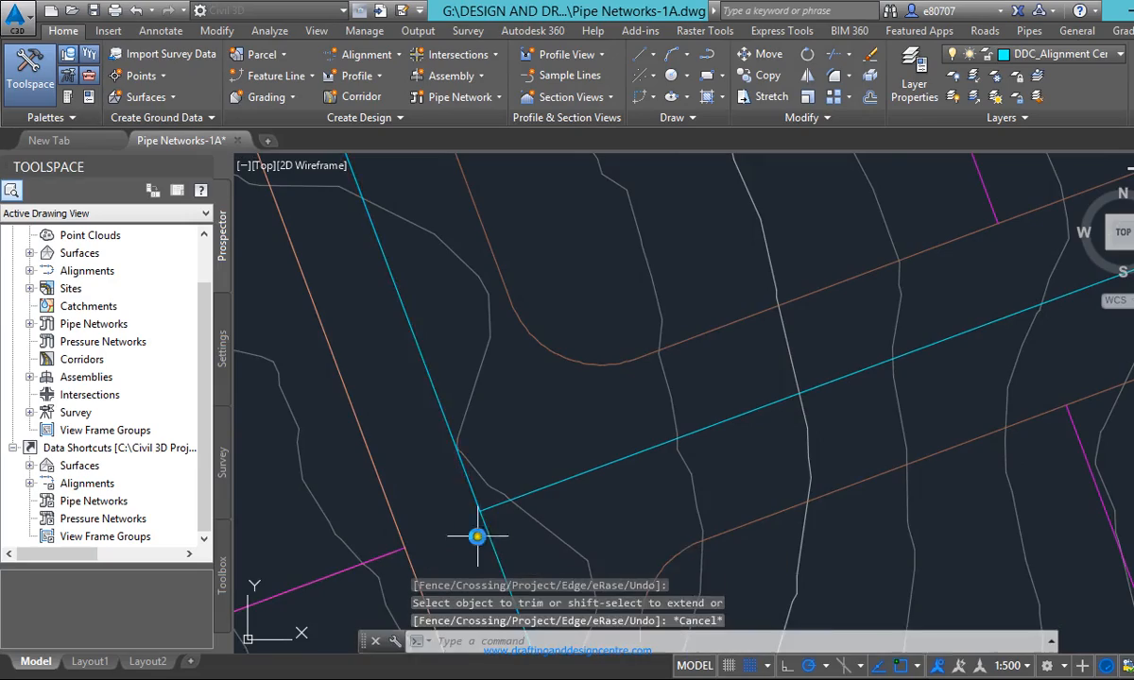
# Start an alignment from objects using the access road centreline polyline and accept its default direction
pyautogui.scroll(-6, 478, 536)
pyautogui.scroll(2, 508, 472)
pyautogui.scroll(-2, 508, 472)
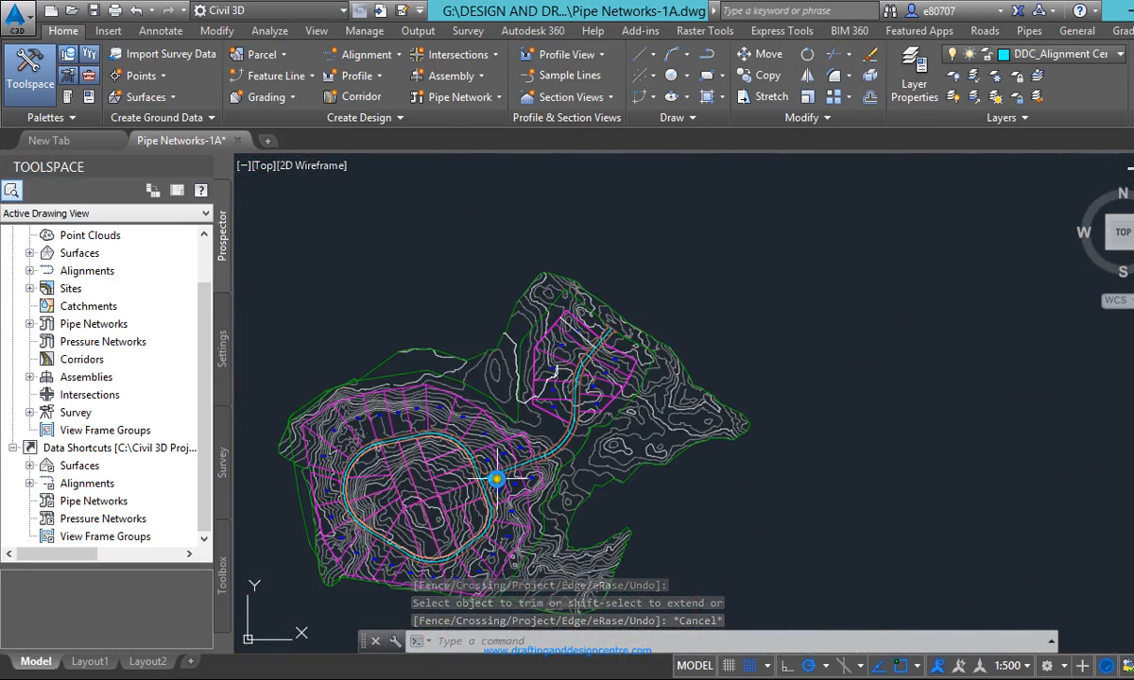
pyautogui.scroll(4, 496, 476)
pyautogui.scroll(-2, 647, 395)
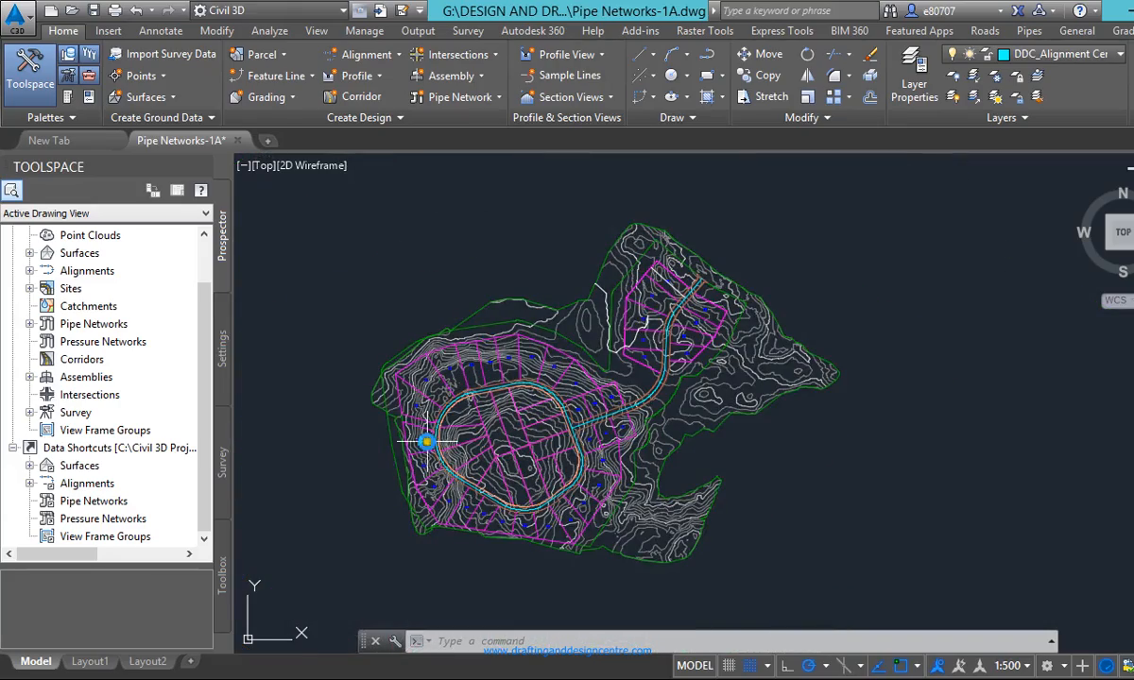
pyautogui.scroll(5, 432, 414)
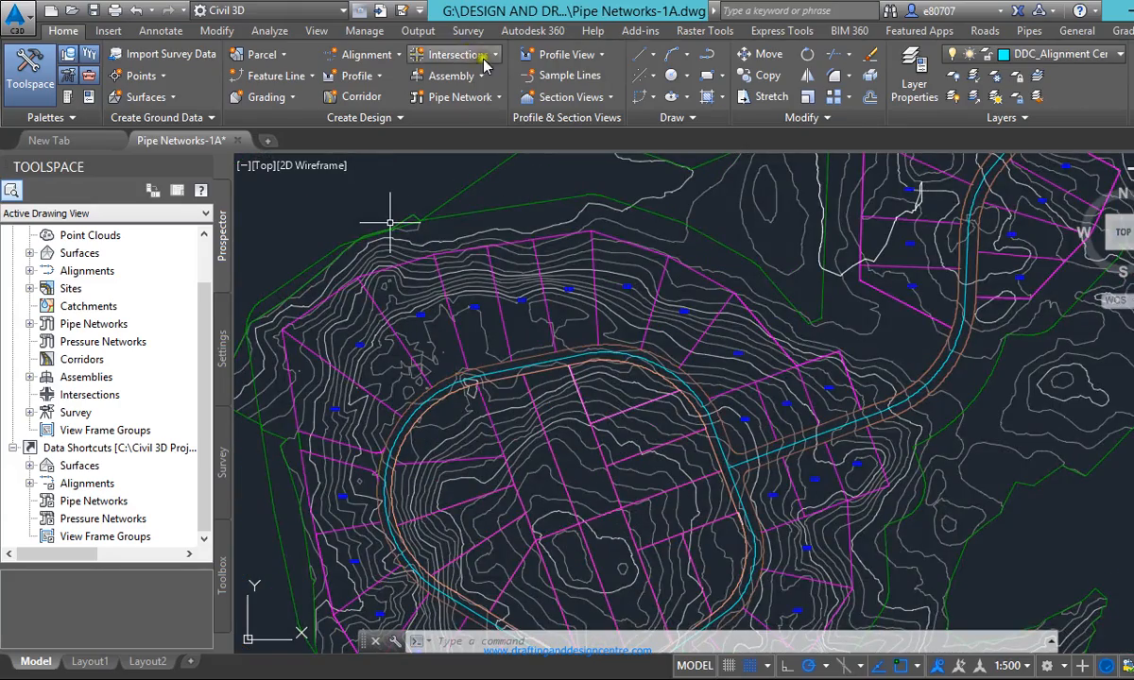
pyautogui.click(366, 53)
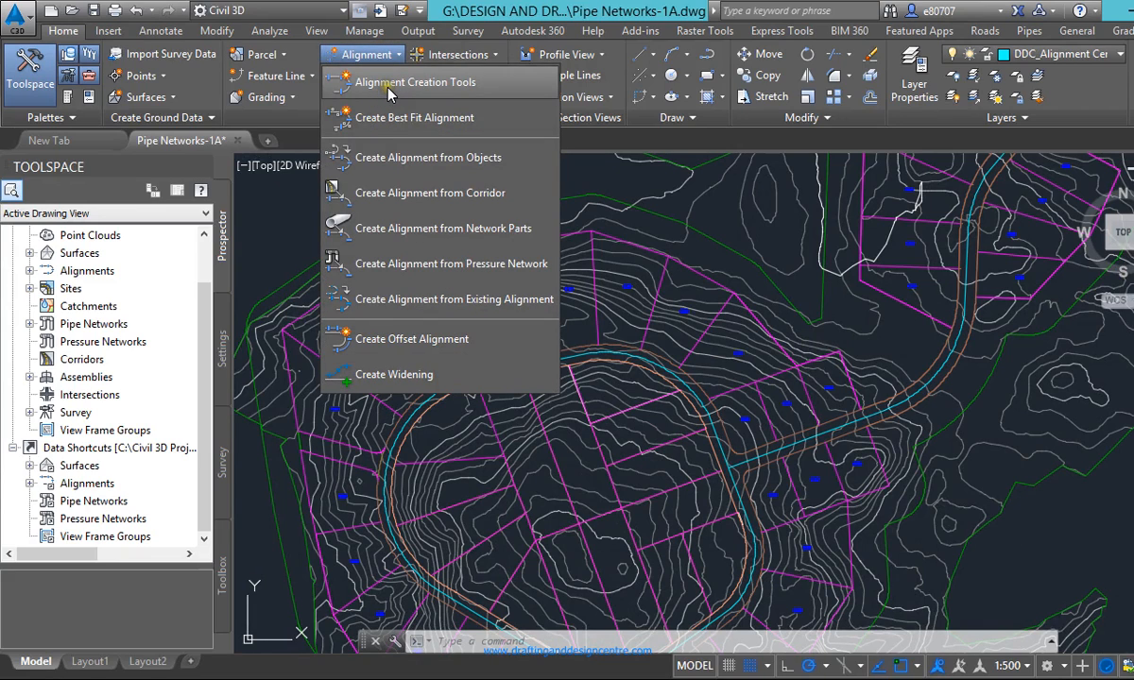
pyautogui.click(401, 161)
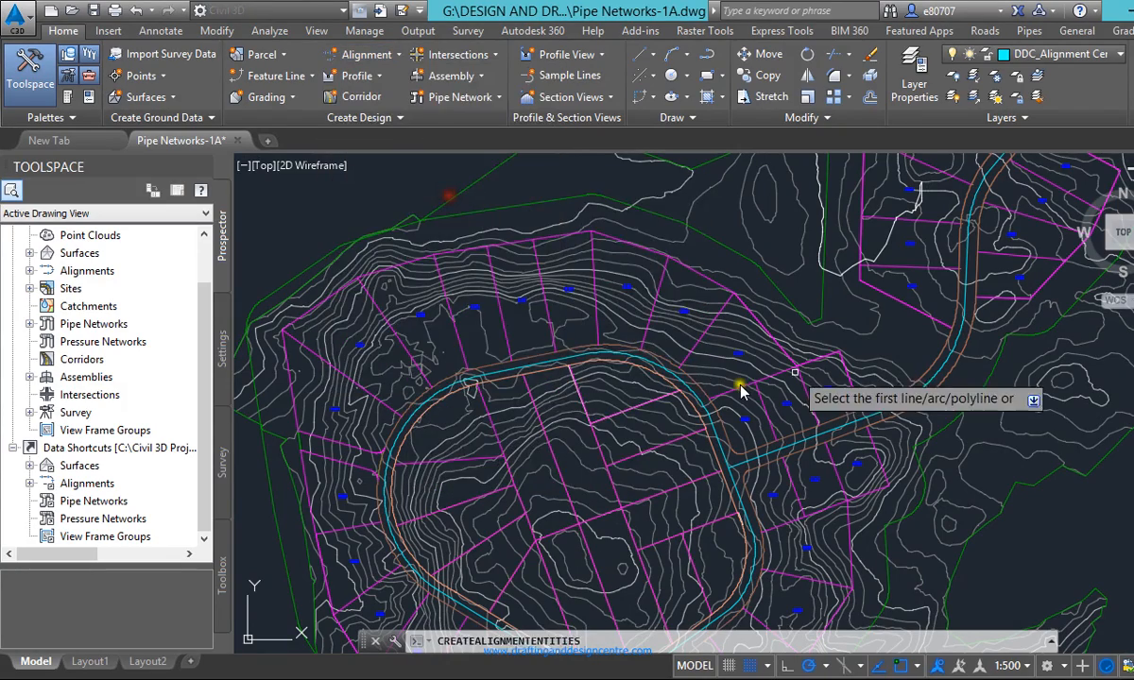
pyautogui.scroll(-3, 645, 413)
pyautogui.scroll(6, 745, 321)
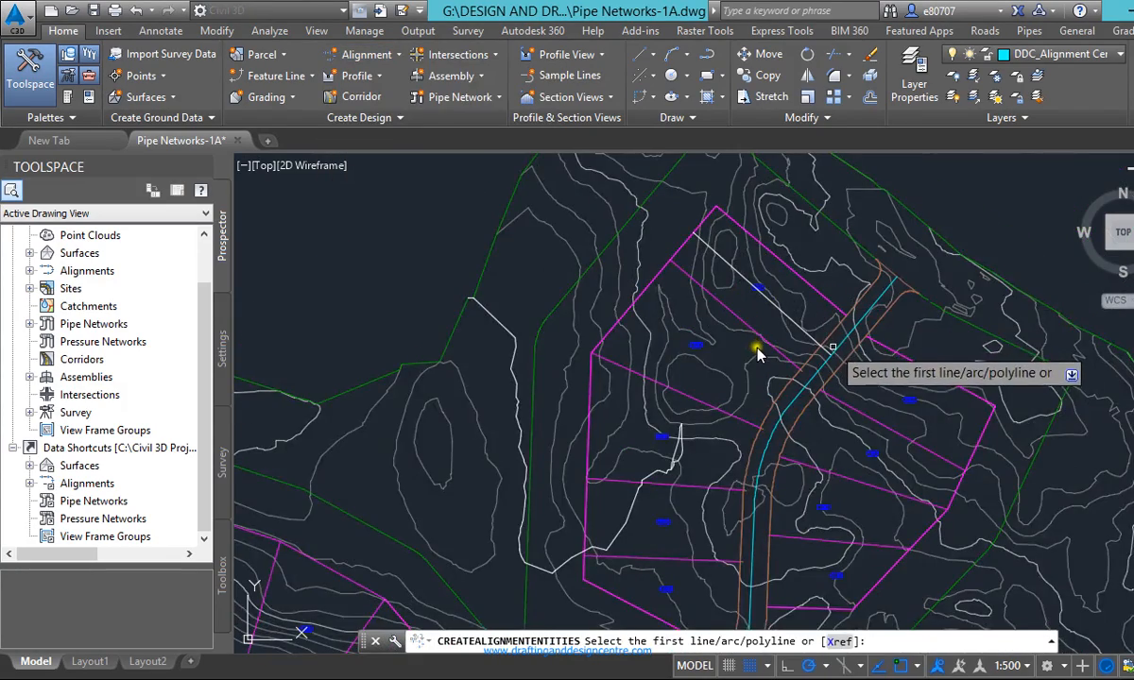
pyautogui.scroll(-4, 754, 340)
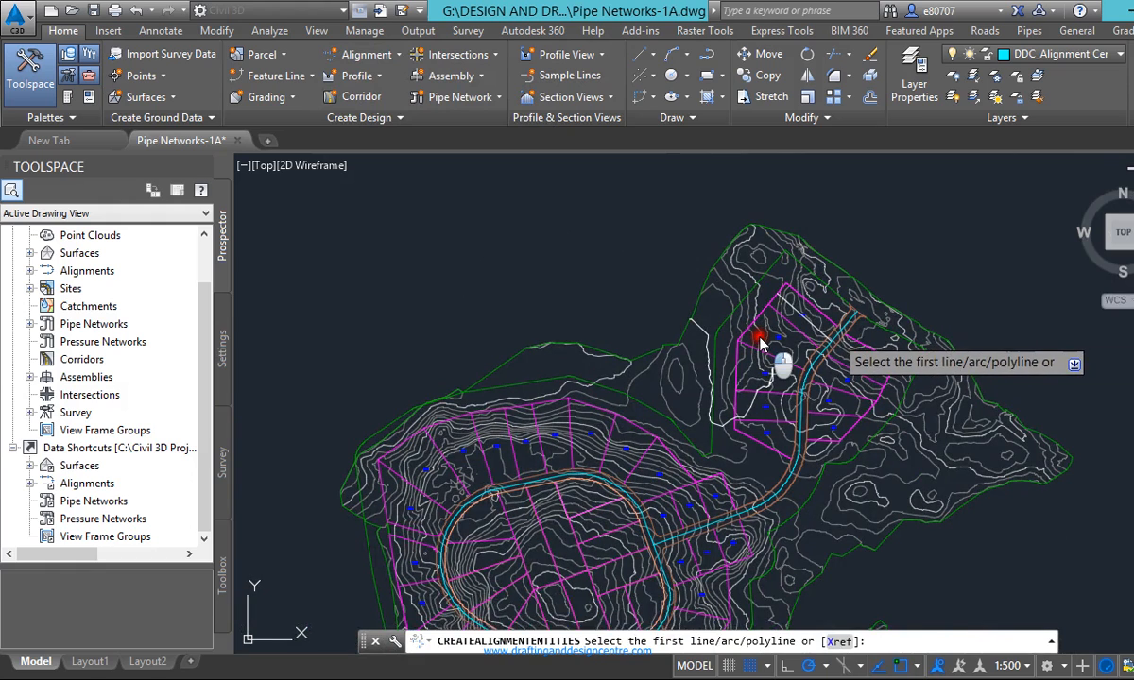
pyautogui.click(761, 341)
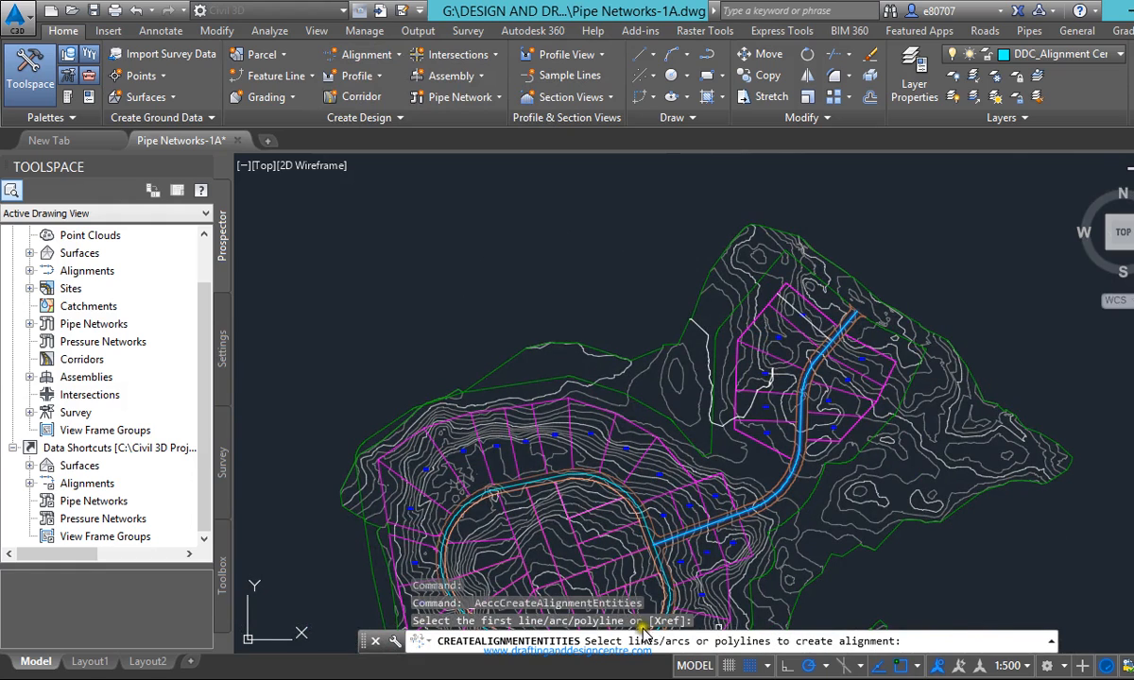
pyautogui.press('Return')
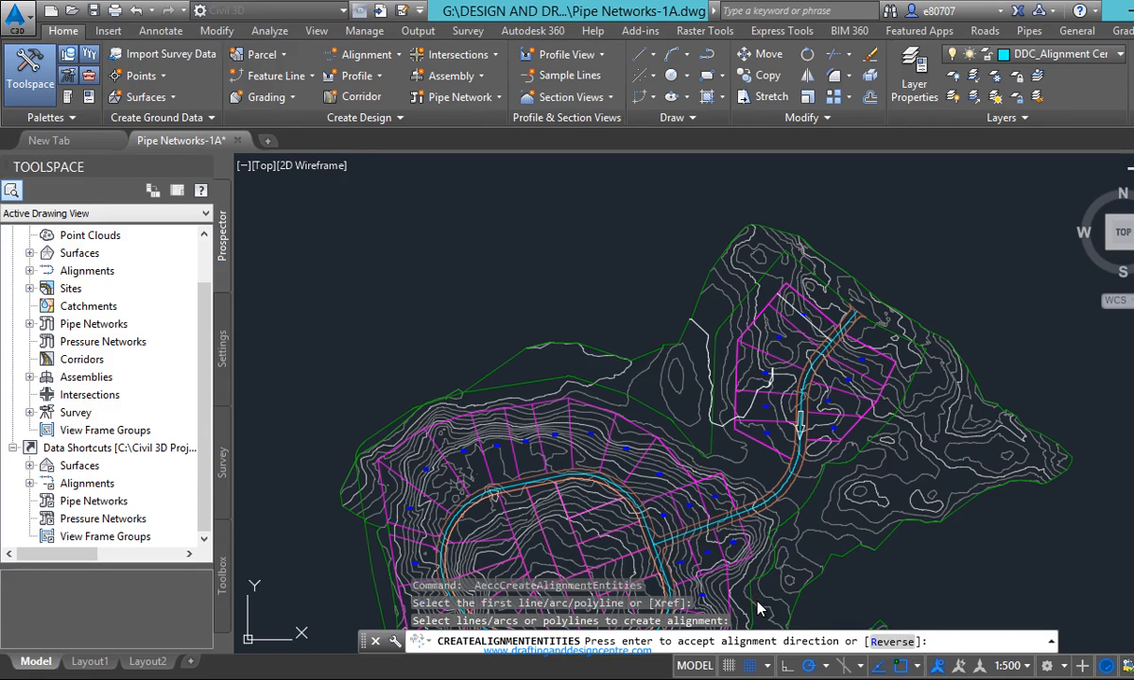
pyautogui.press('Return')
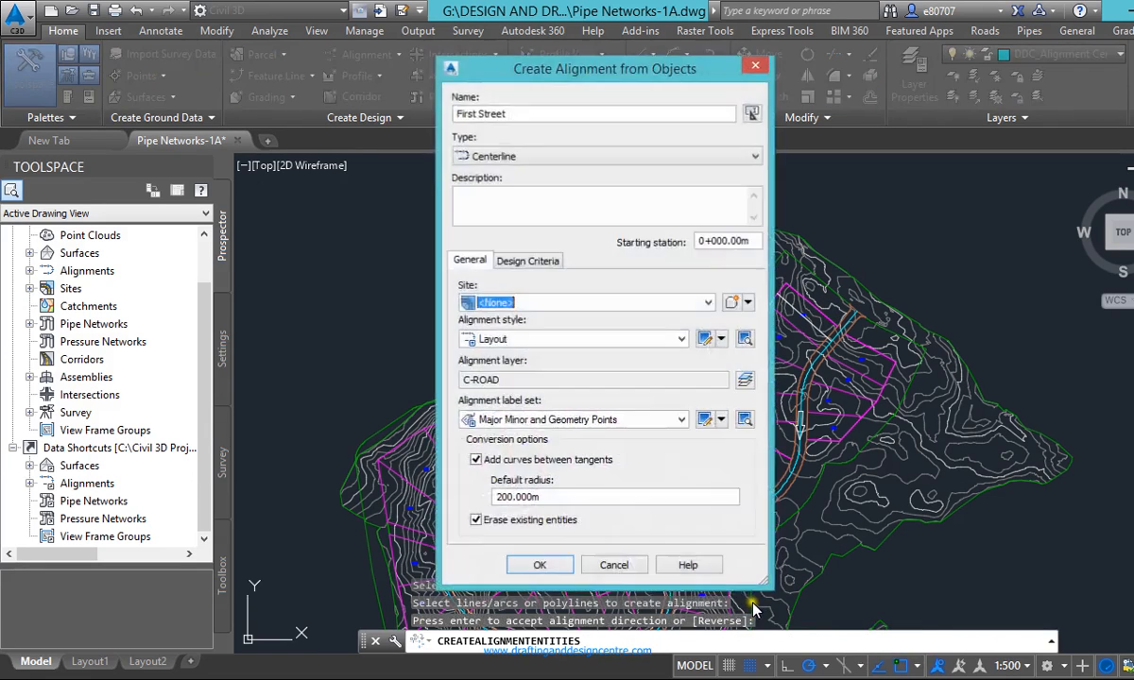
# Review the name, description and site options for the new alignment
pyautogui.doubleClick(552, 113)
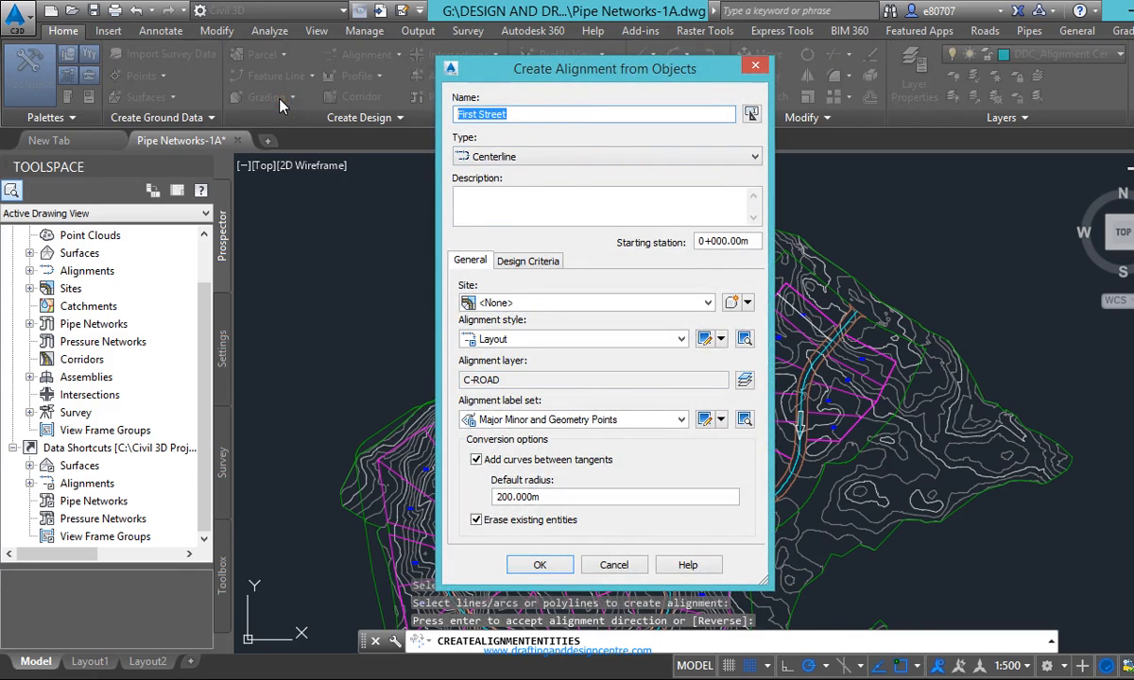
pyautogui.click(498, 208)
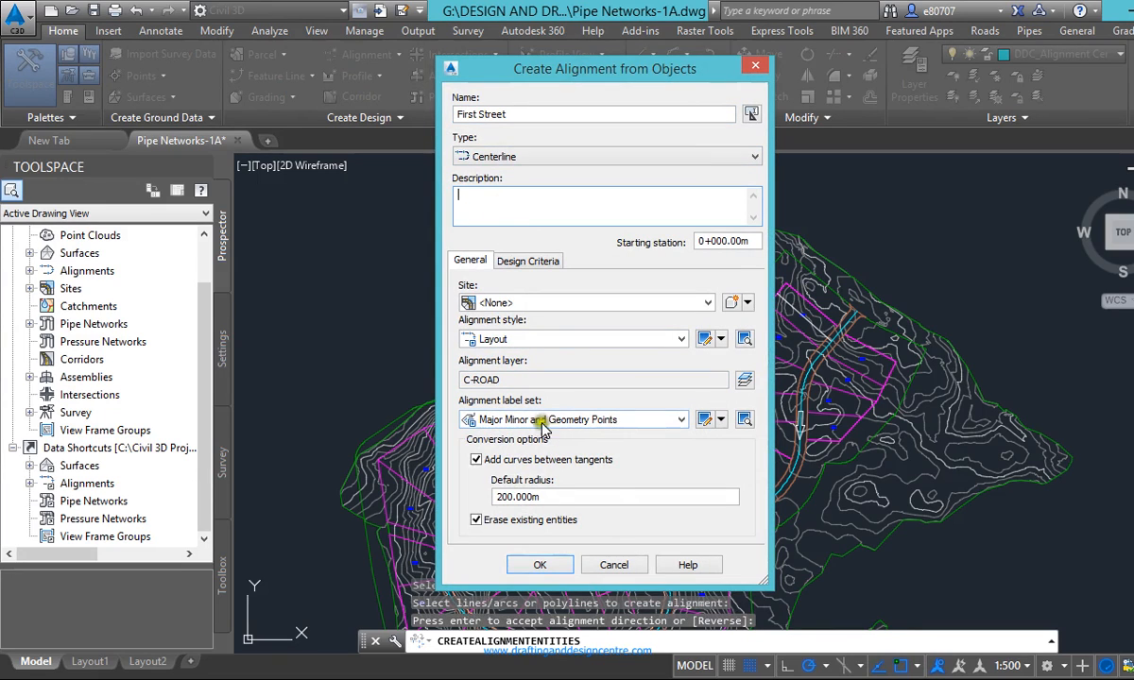
pyautogui.click(518, 304)
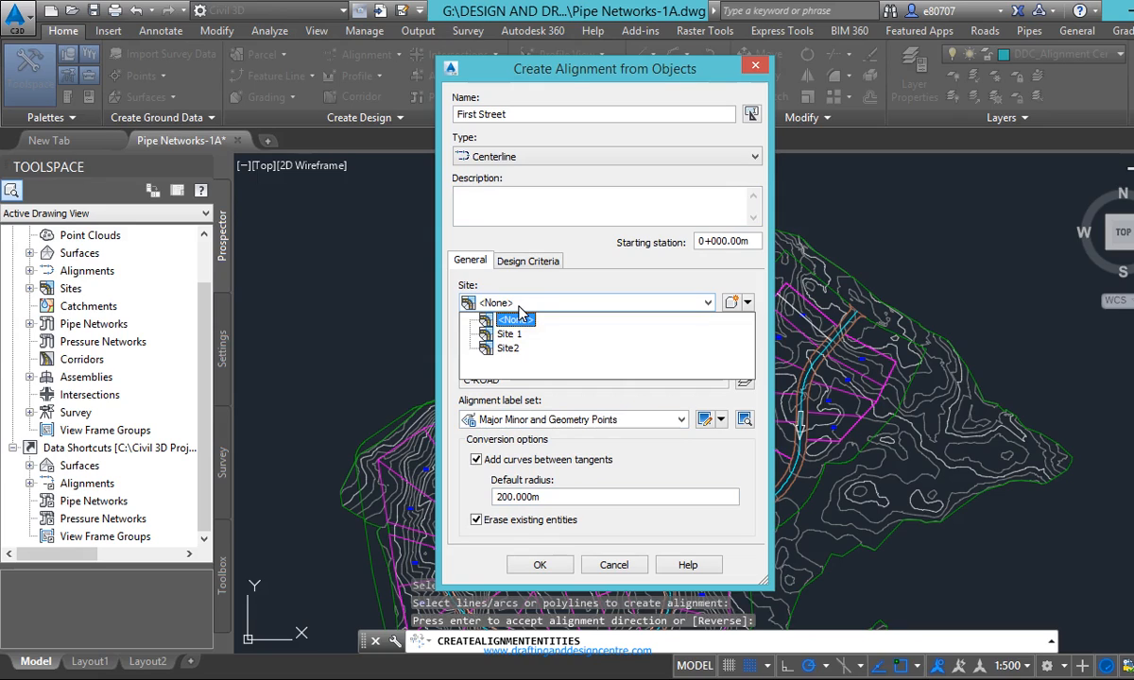
pyautogui.click(518, 306)
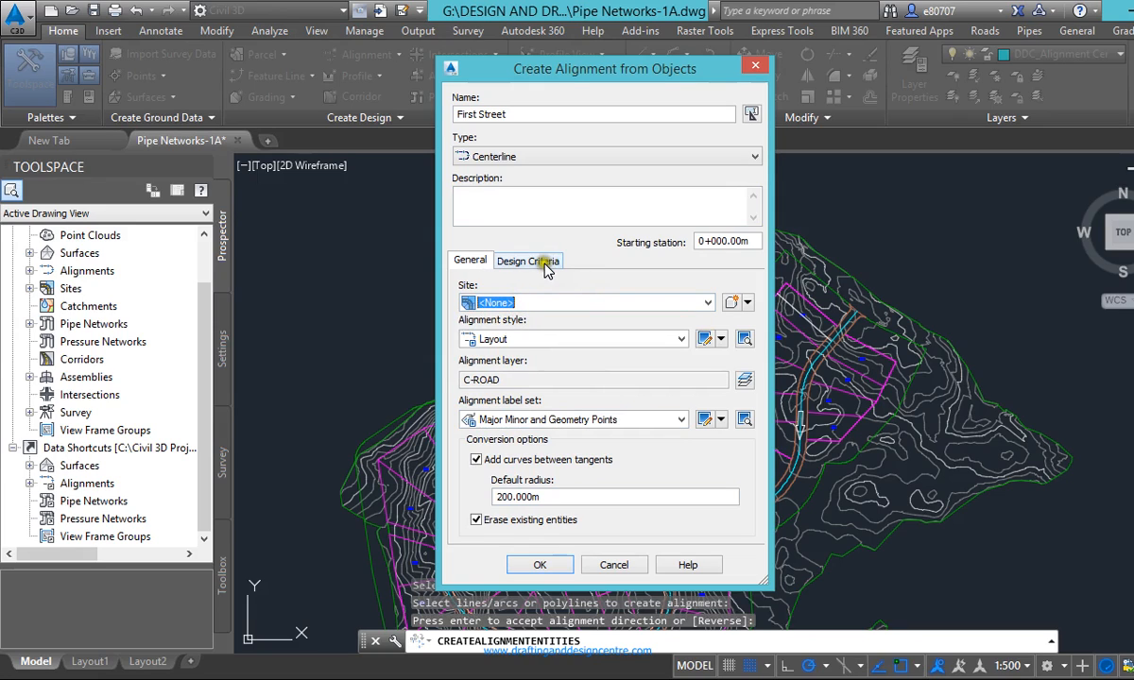
# Set the alignment's starting station to 0.00 and keep the site on <None>
pyautogui.click(624, 240)
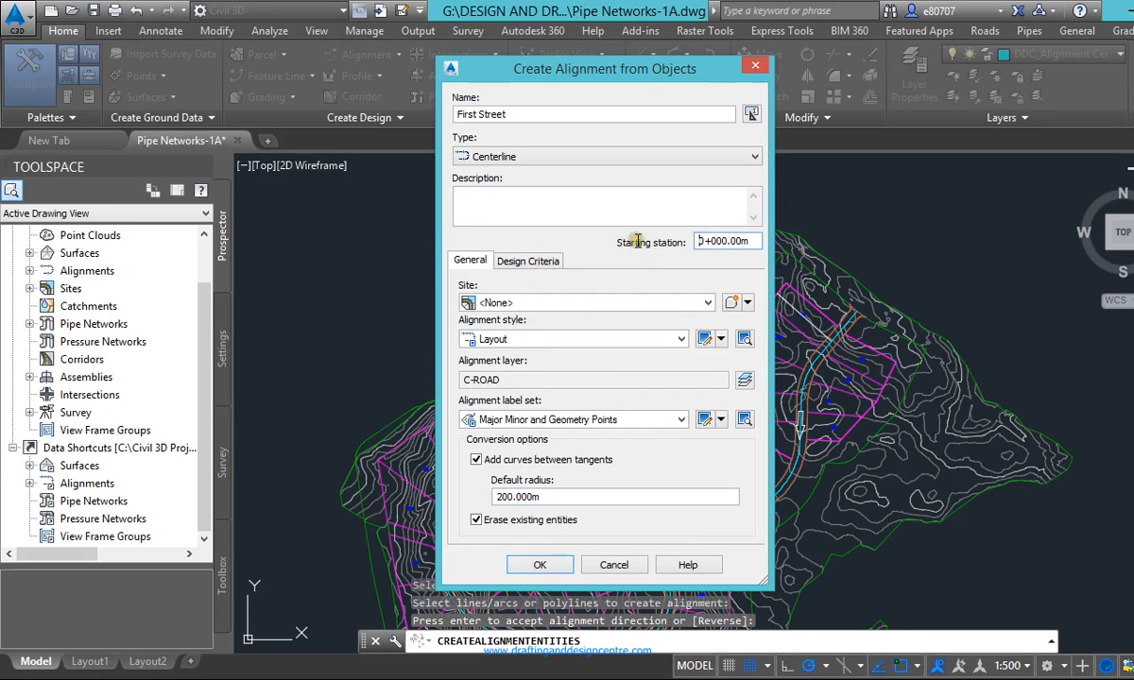
pyautogui.moveTo(702, 241); pyautogui.dragTo(764, 258)
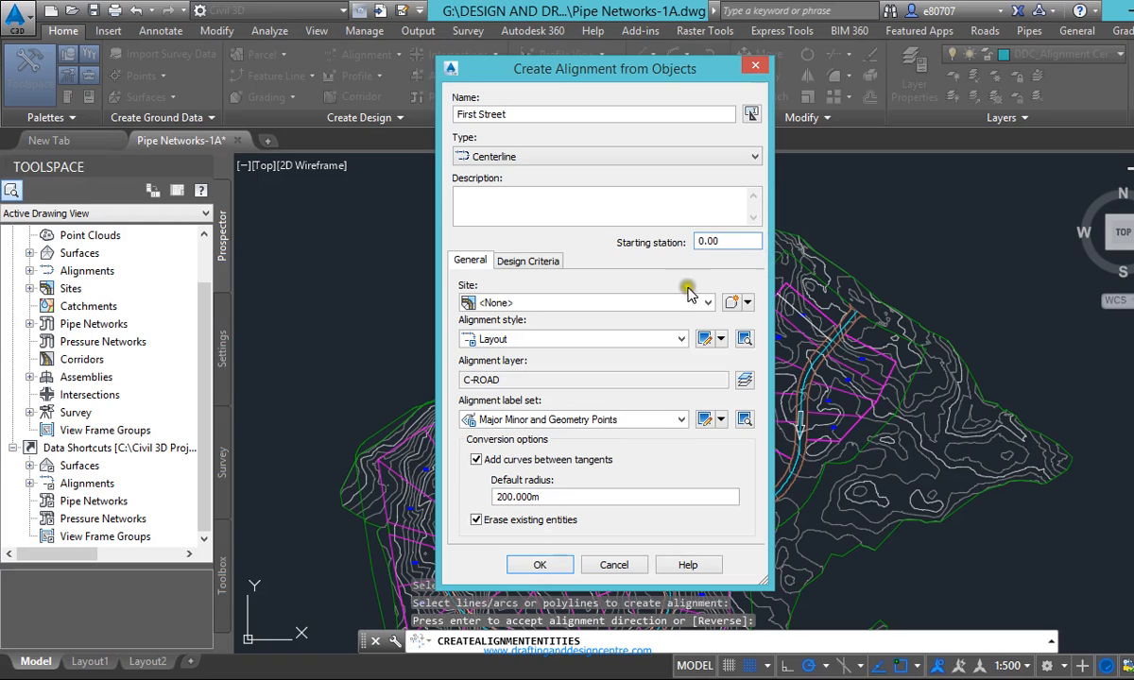
pyautogui.click(575, 304)
pyautogui.click(573, 302)
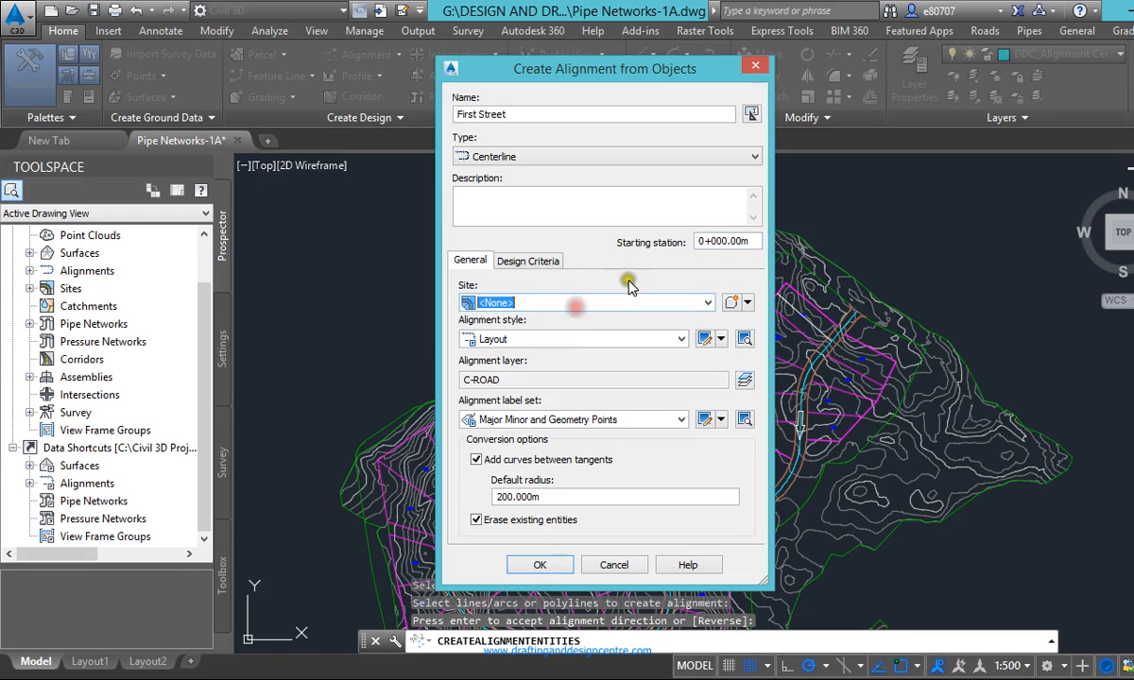
# Use the _No Labels alignment label set and turn off adding curves between tangents and erasing existing entities
pyautogui.click(536, 421)
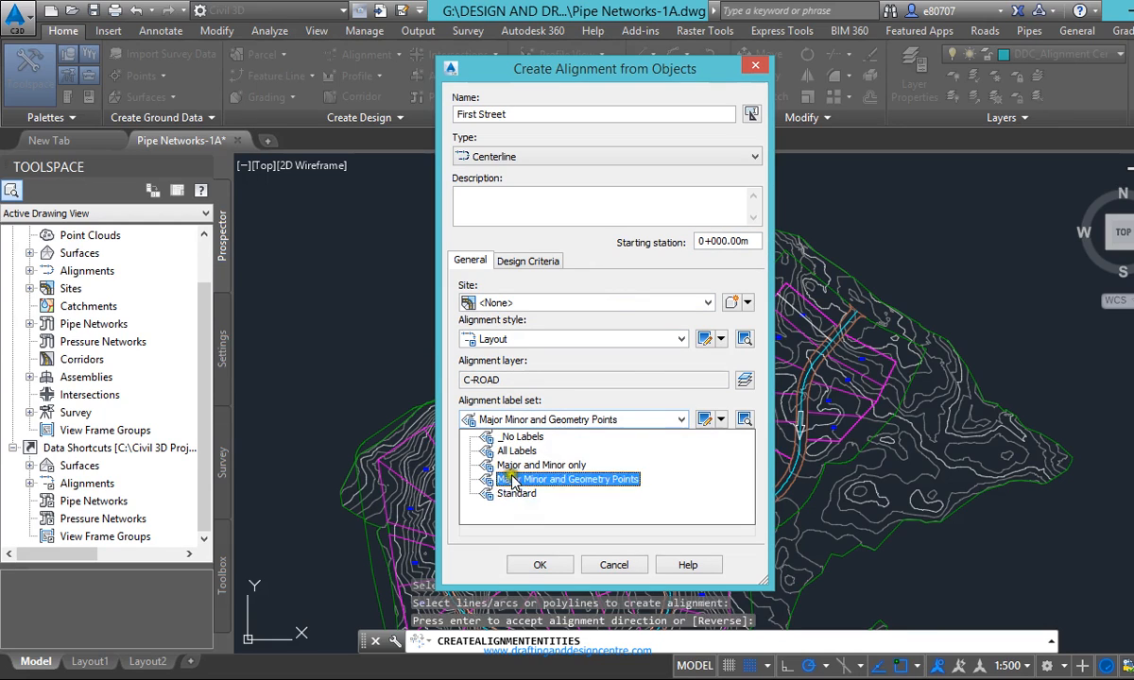
pyautogui.click(520, 436)
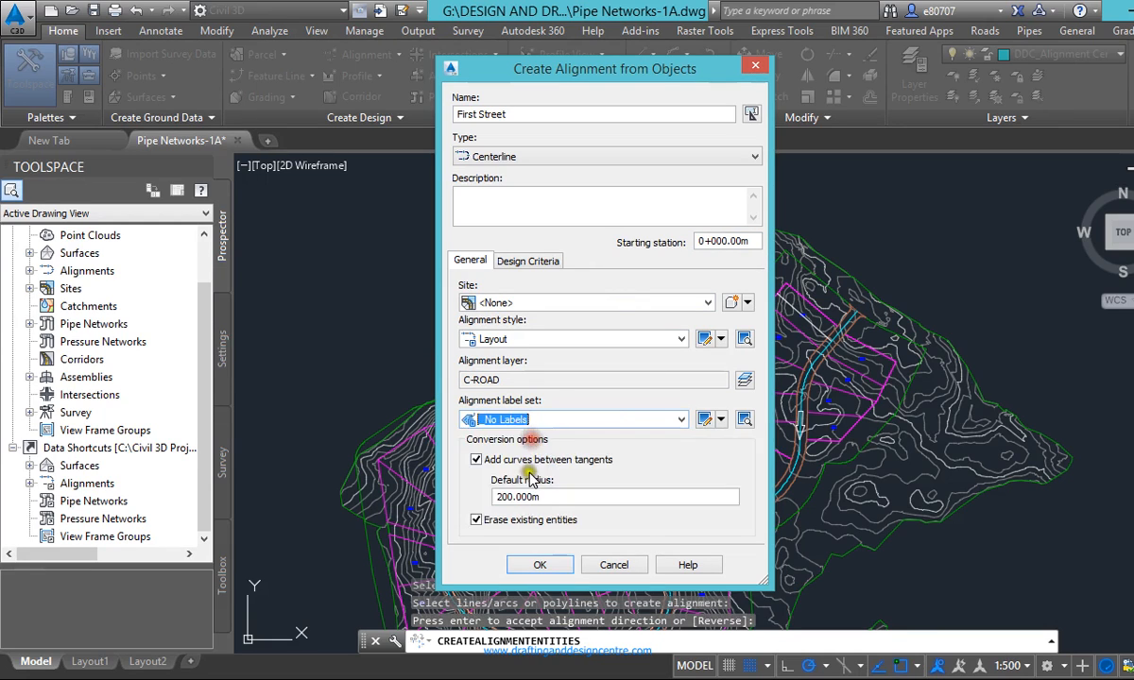
pyautogui.click(477, 461)
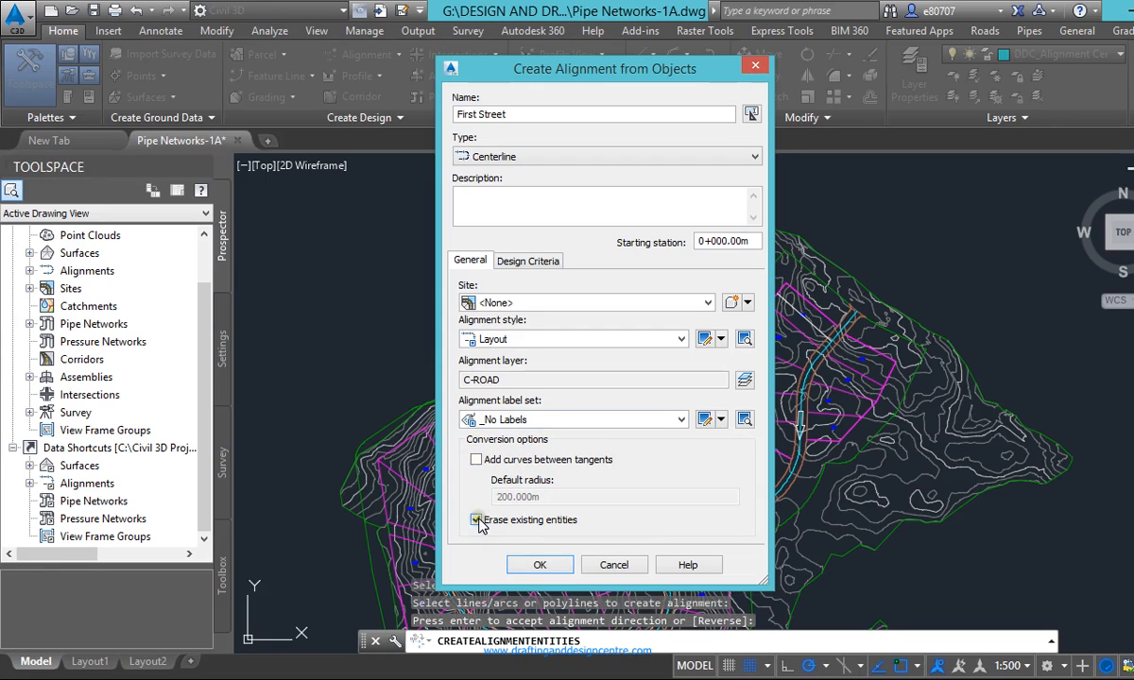
pyautogui.click(478, 521)
# Set the alignment's starting design speed to 40 km/h
pyautogui.click(529, 261)
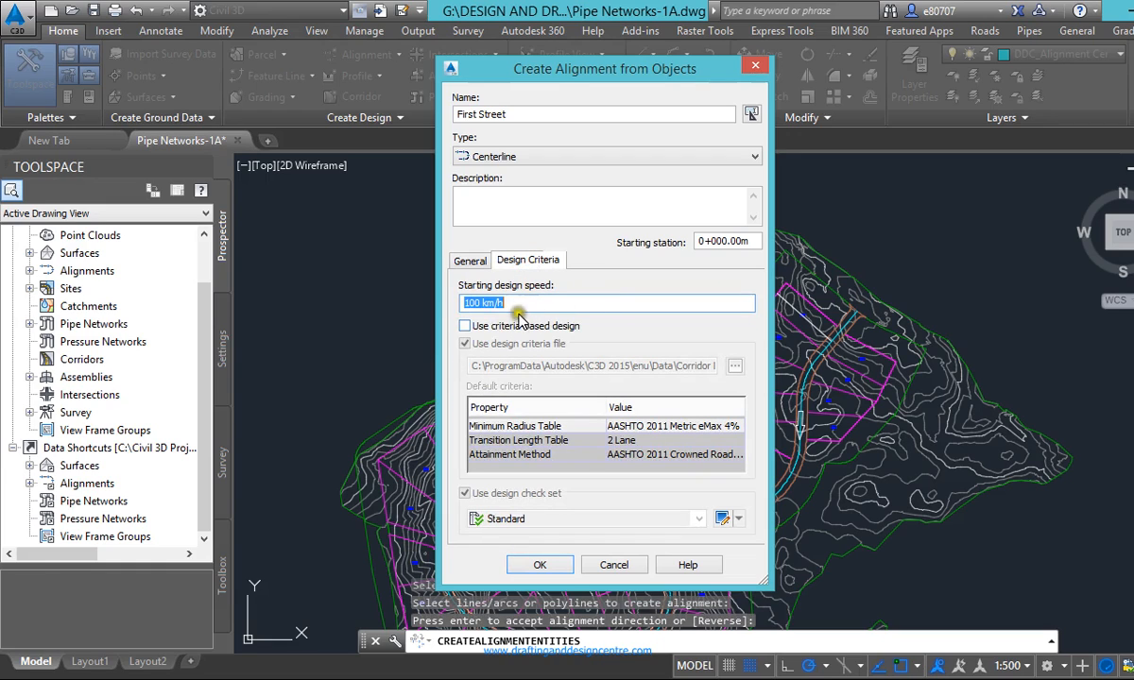
pyautogui.moveTo(525, 298); pyautogui.dragTo(368, 300)
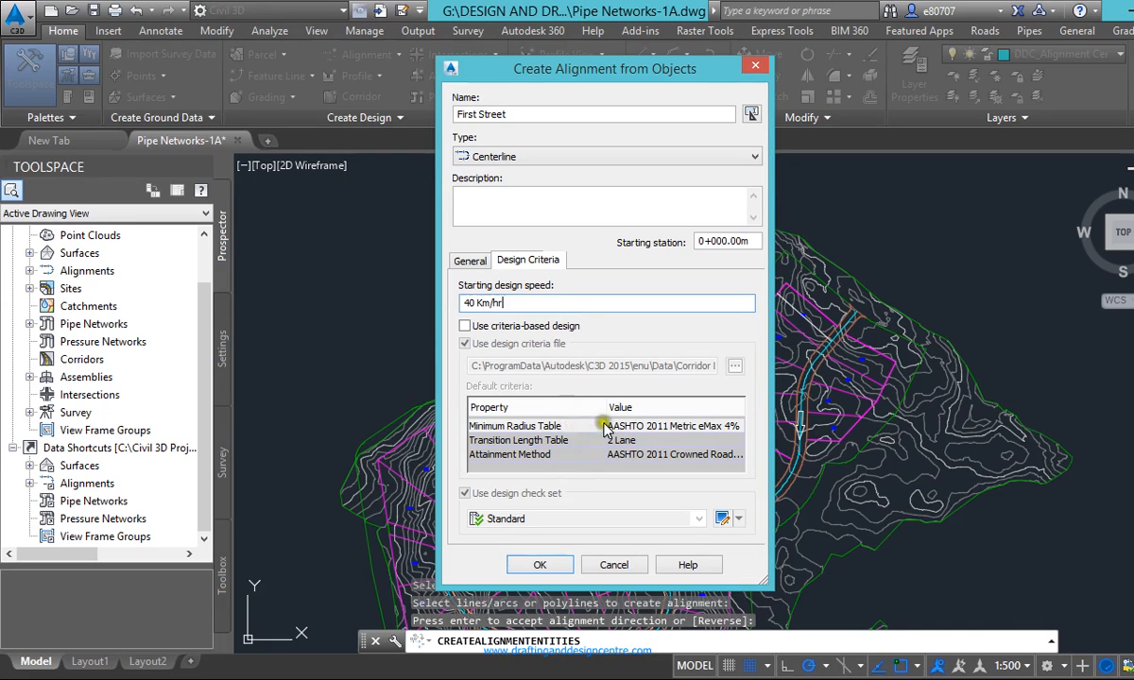
# Try criteria-based design and review the available design criteria files, leaving the option off
pyautogui.click(535, 327)
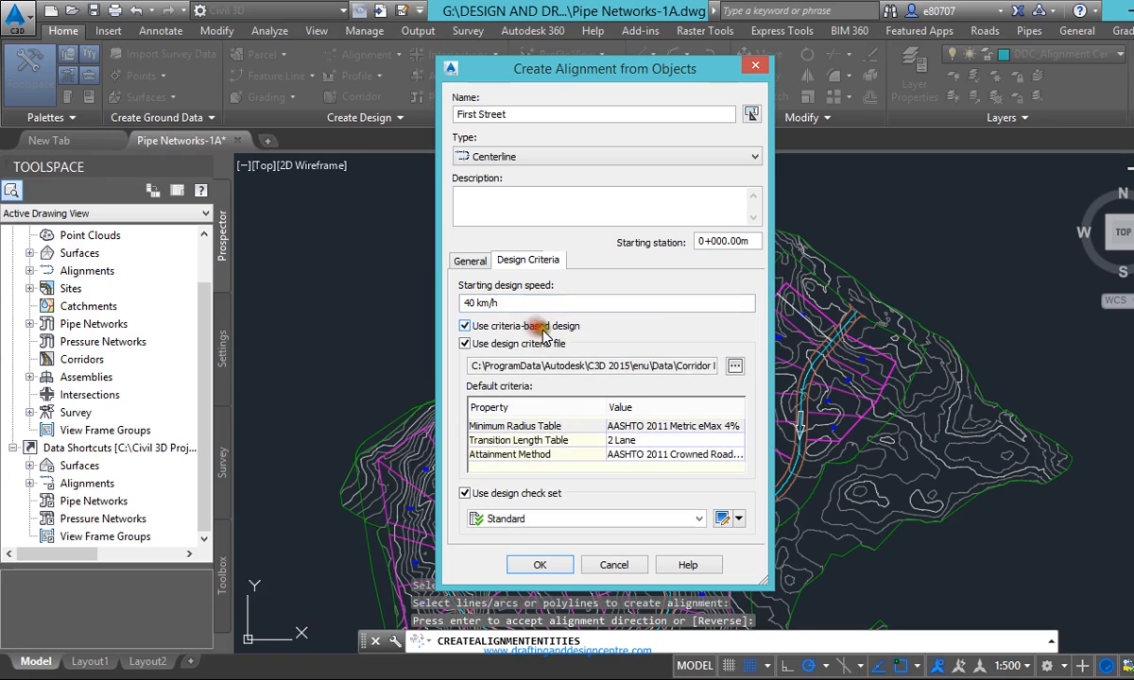
pyautogui.click(660, 366)
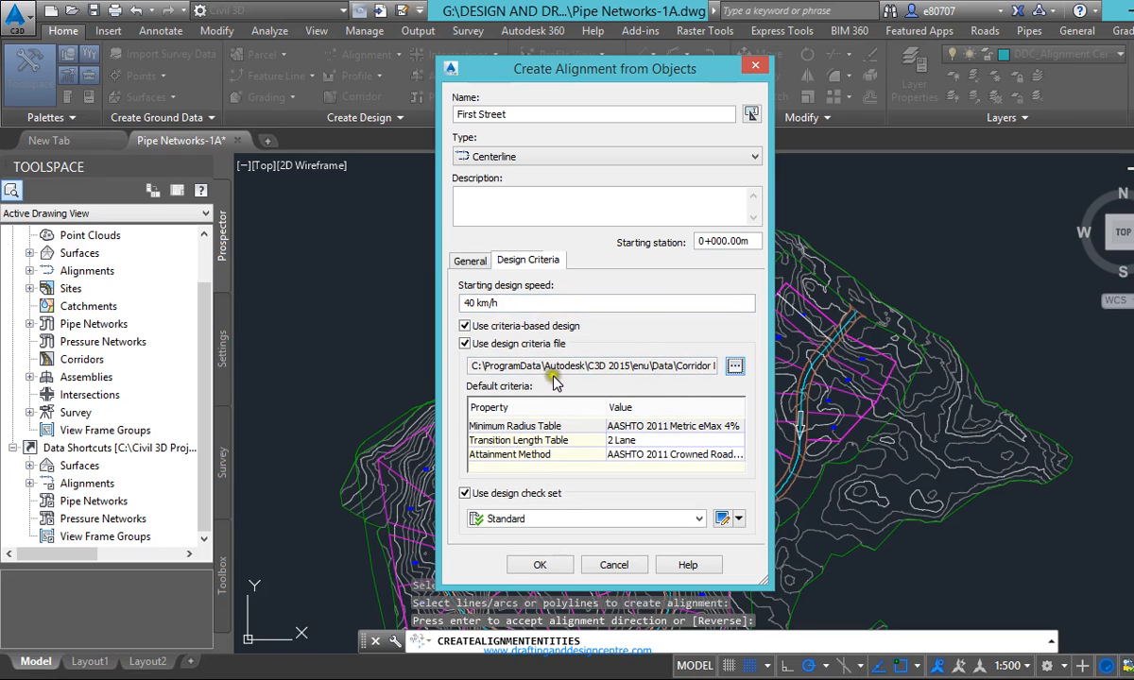
pyautogui.click(588, 430)
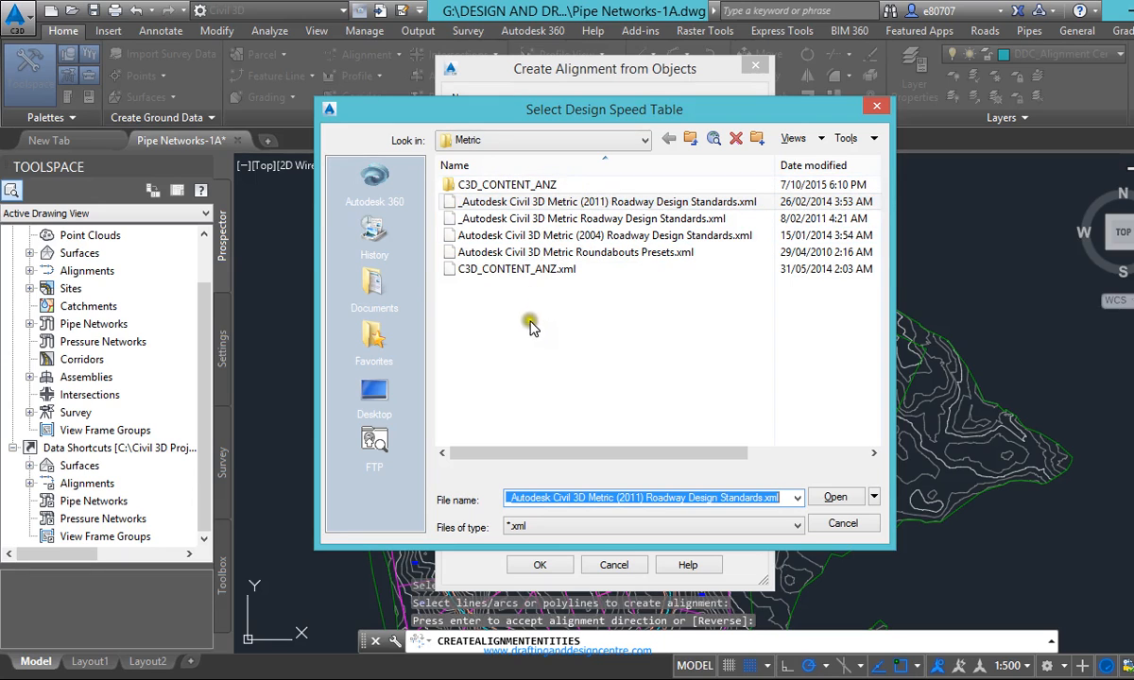
pyautogui.click(815, 524)
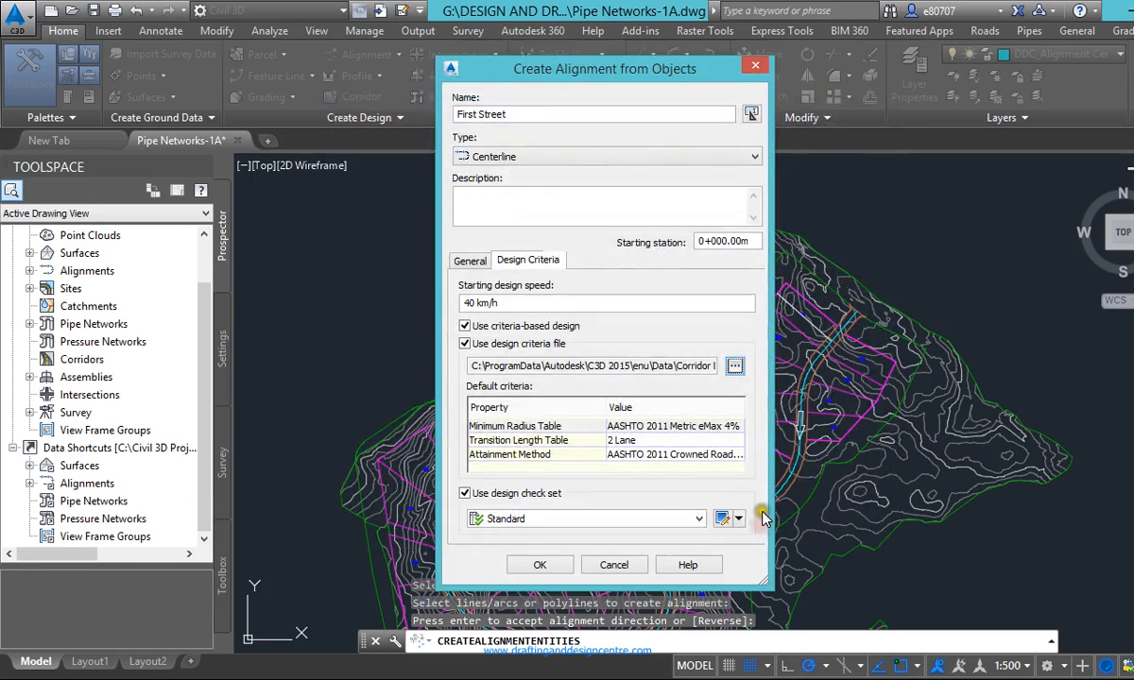
pyautogui.click(468, 344)
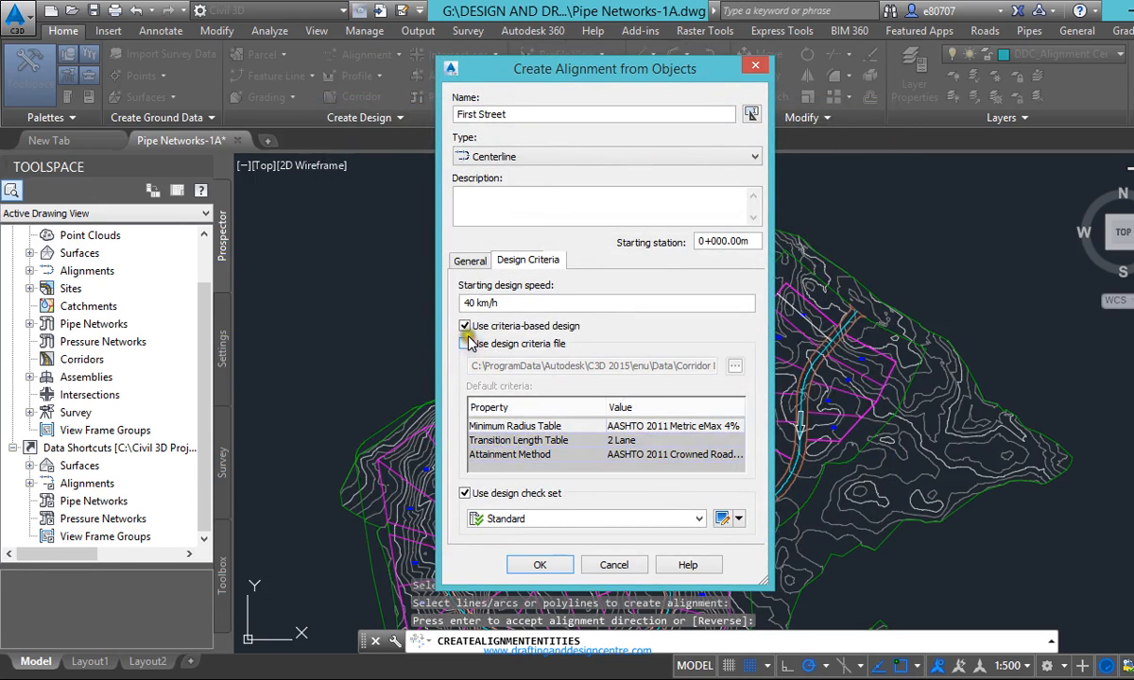
pyautogui.click(465, 326)
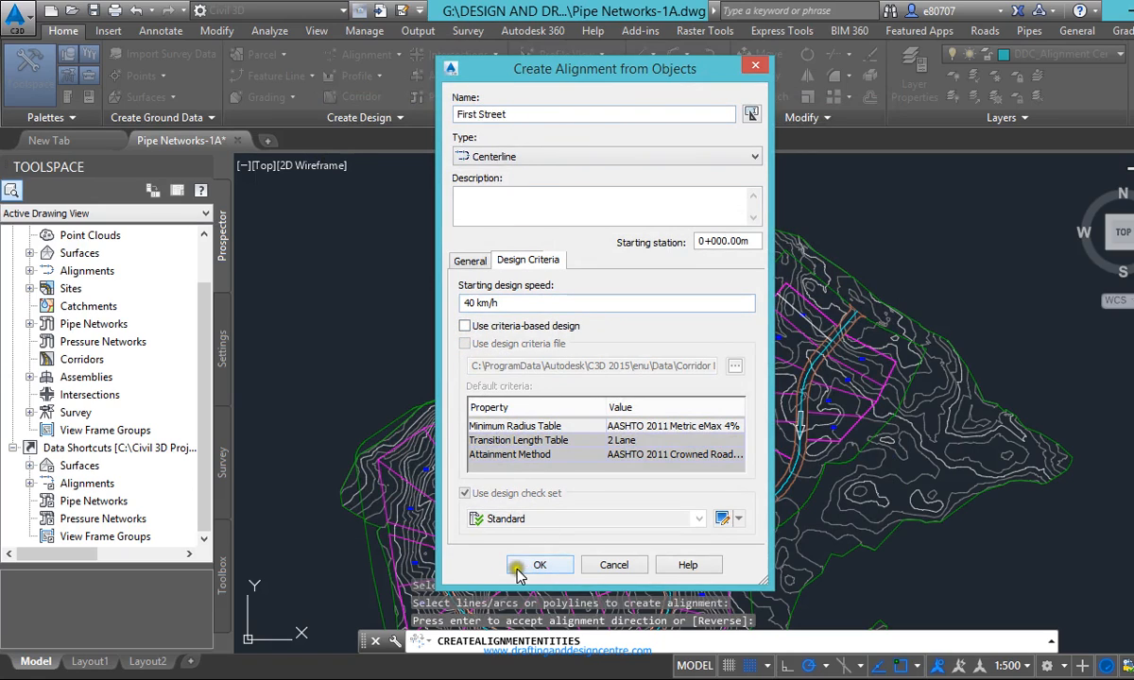
# Create the First Street alignment with the Layout style, _No Labels label set and C-ROAD layer
pyautogui.click(478, 268)
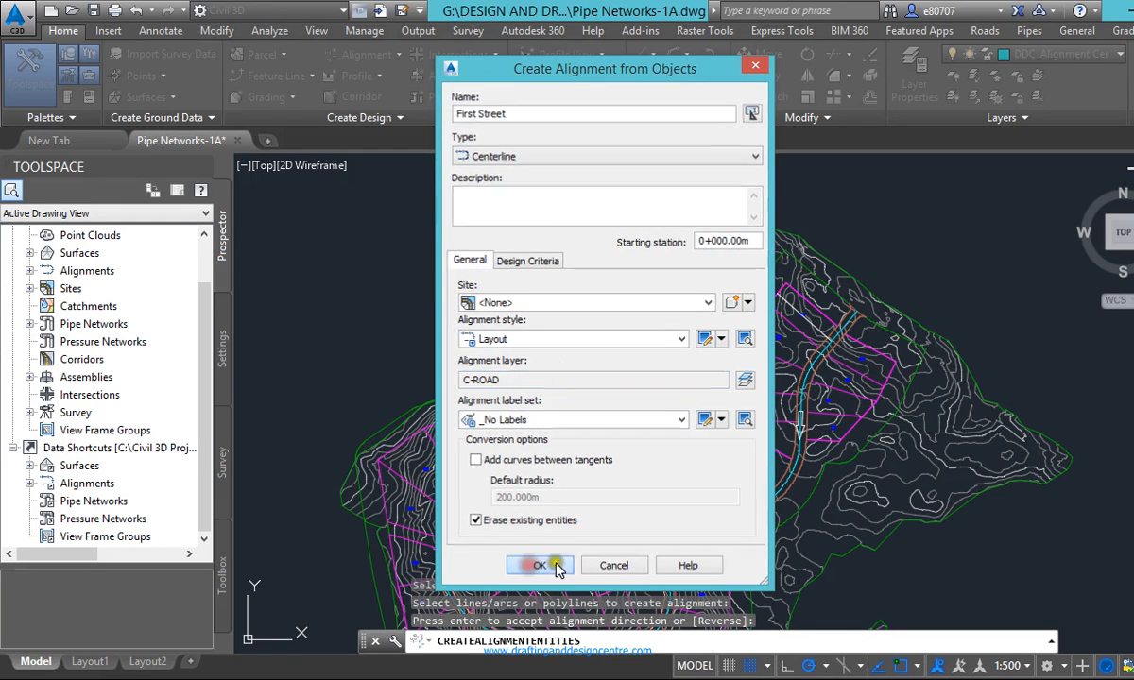
pyautogui.click(546, 565)
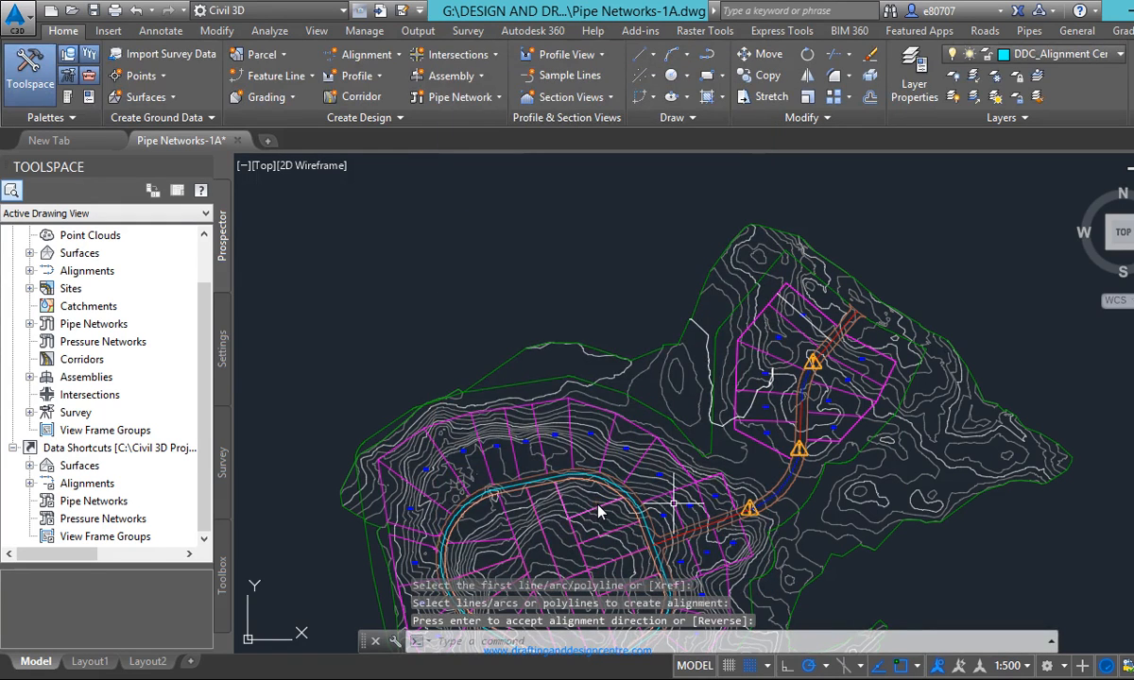
# Regenerate the drawing to refresh the warning symbols along the First Street alignment
pyautogui.scroll(5, 737, 508)
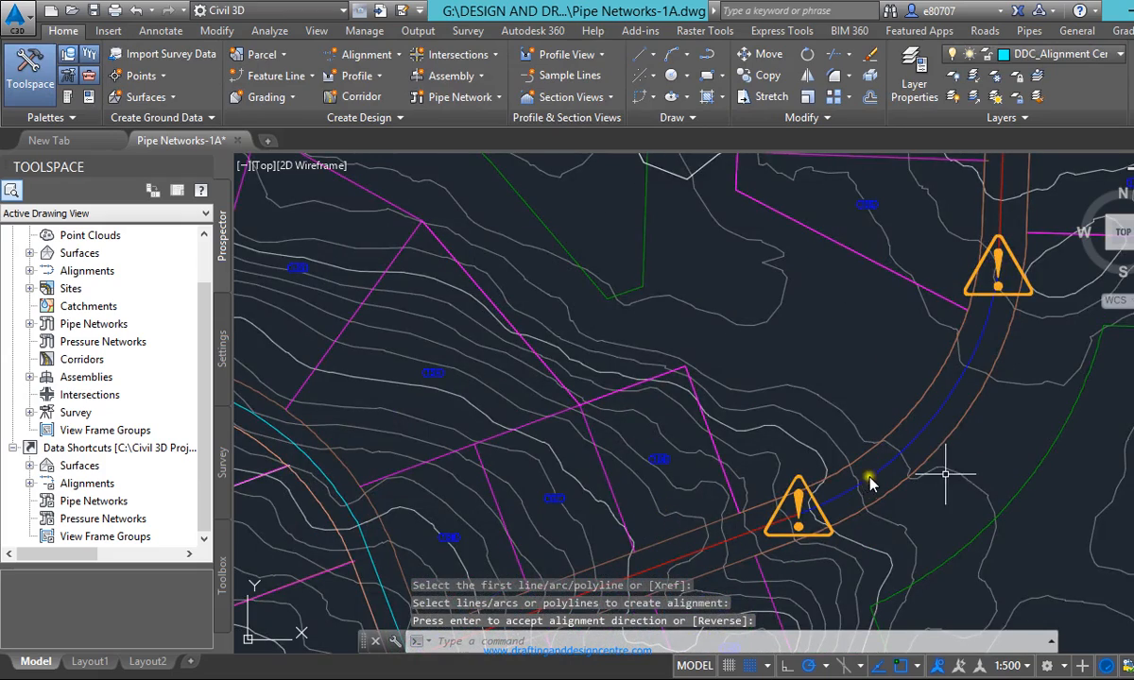
pyautogui.scroll(-4, 808, 458)
pyautogui.scroll(8, 799, 459)
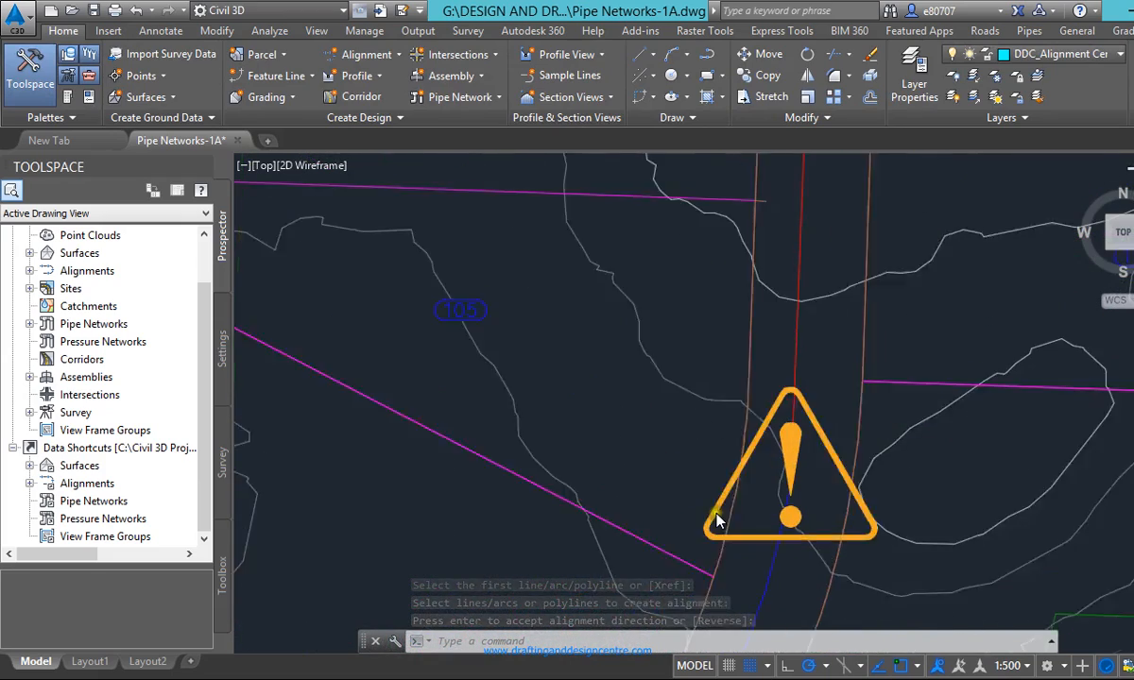
pyautogui.write('regen')
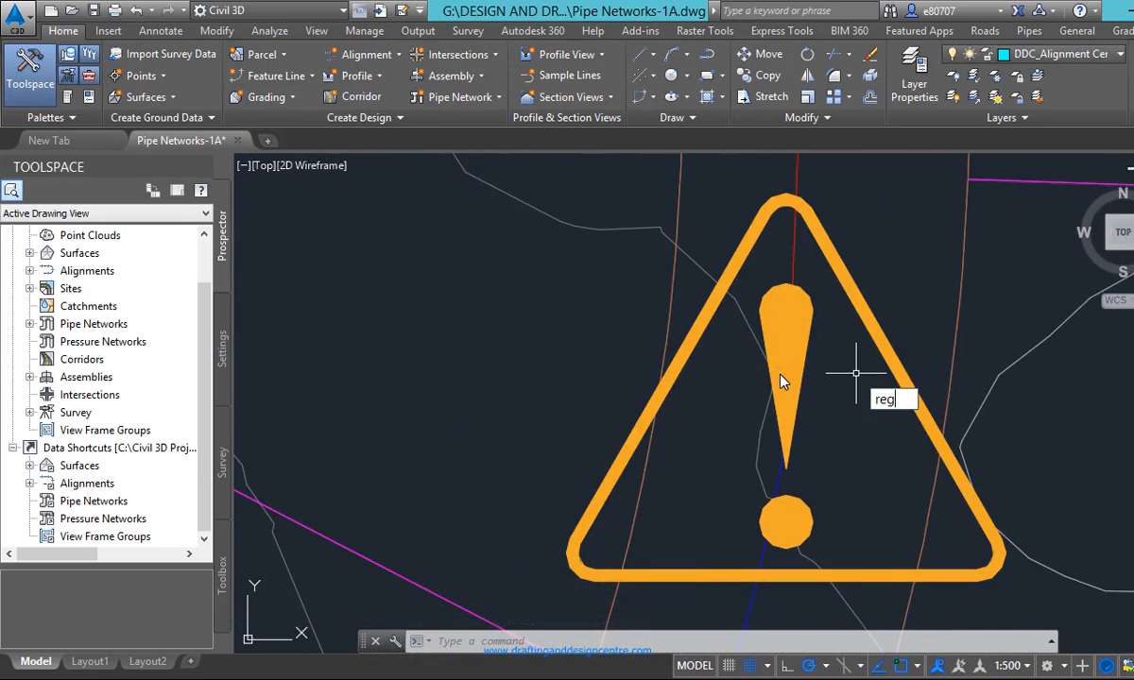
pyautogui.press('Return')
pyautogui.scroll(-5, 671, 331)
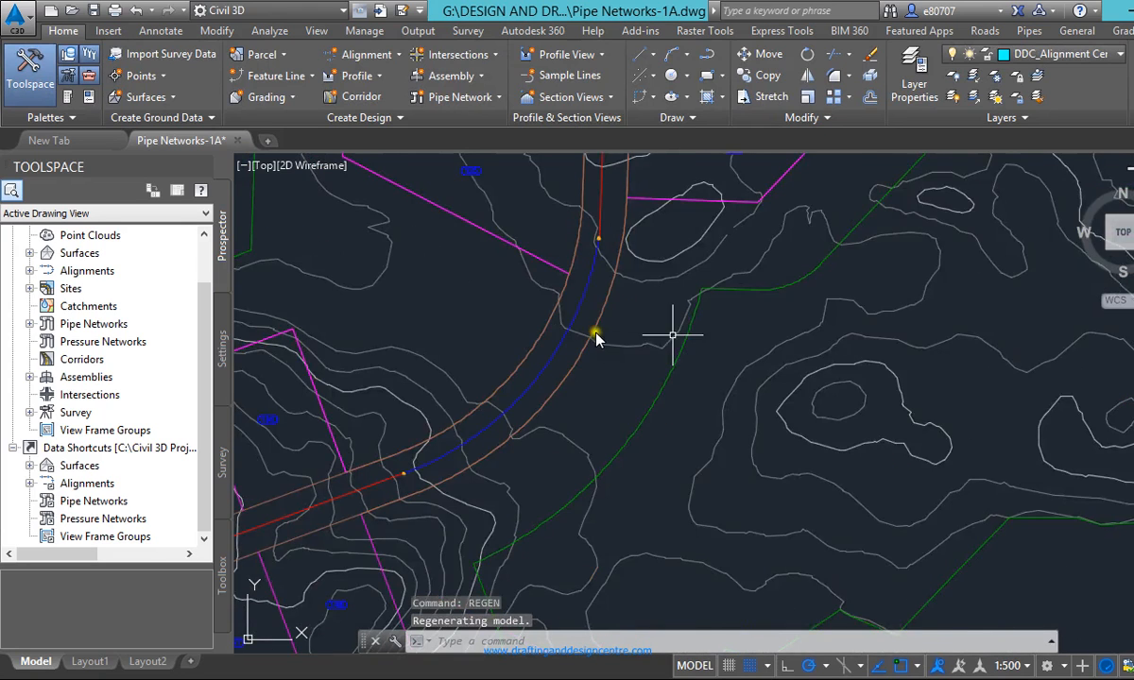
# Select the First Street alignment near its warning symbols to inspect it, and clear the selection
pyautogui.scroll(6, 562, 183)
pyautogui.click(522, 197)
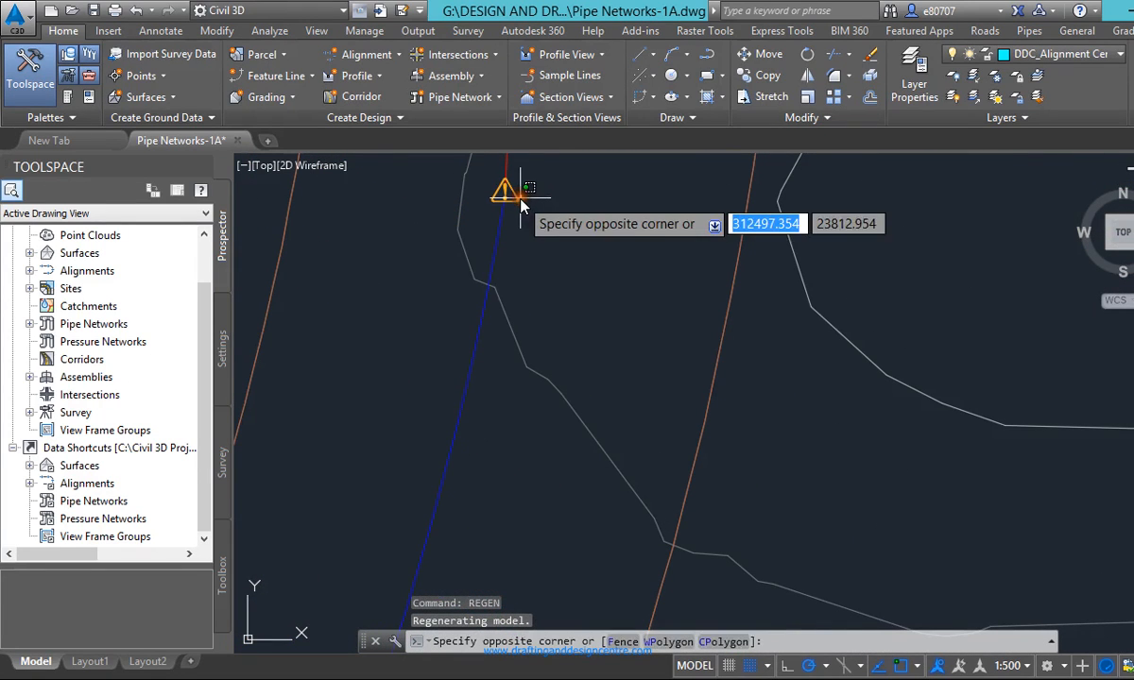
pyautogui.click(522, 207)
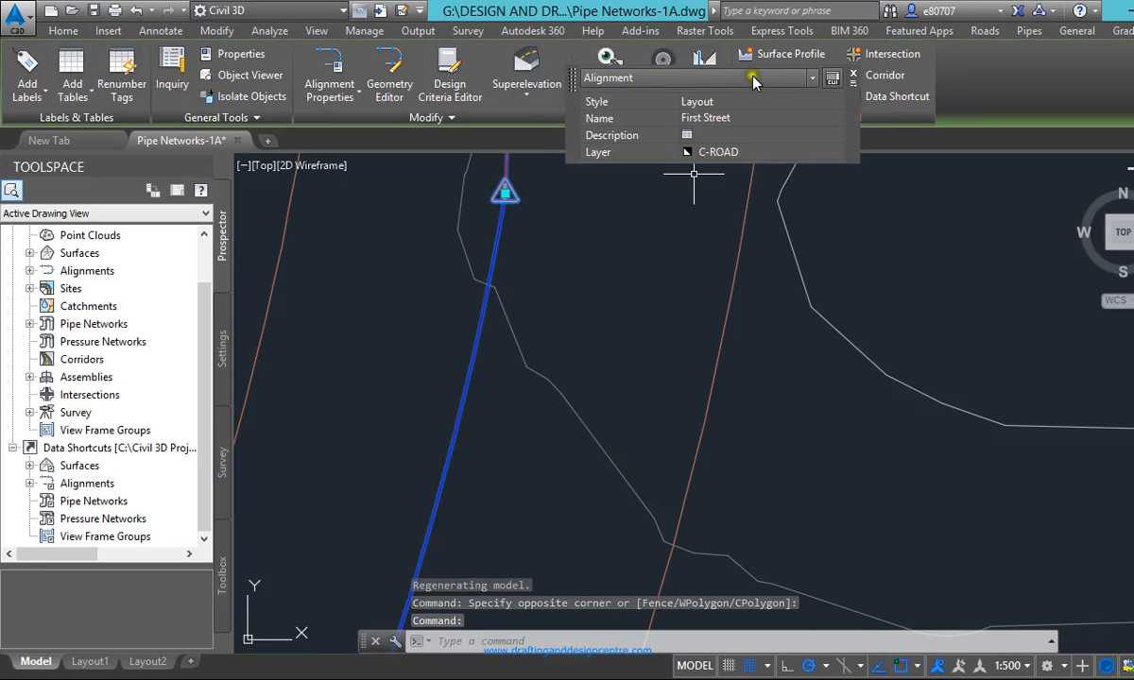
pyautogui.press('Escape')
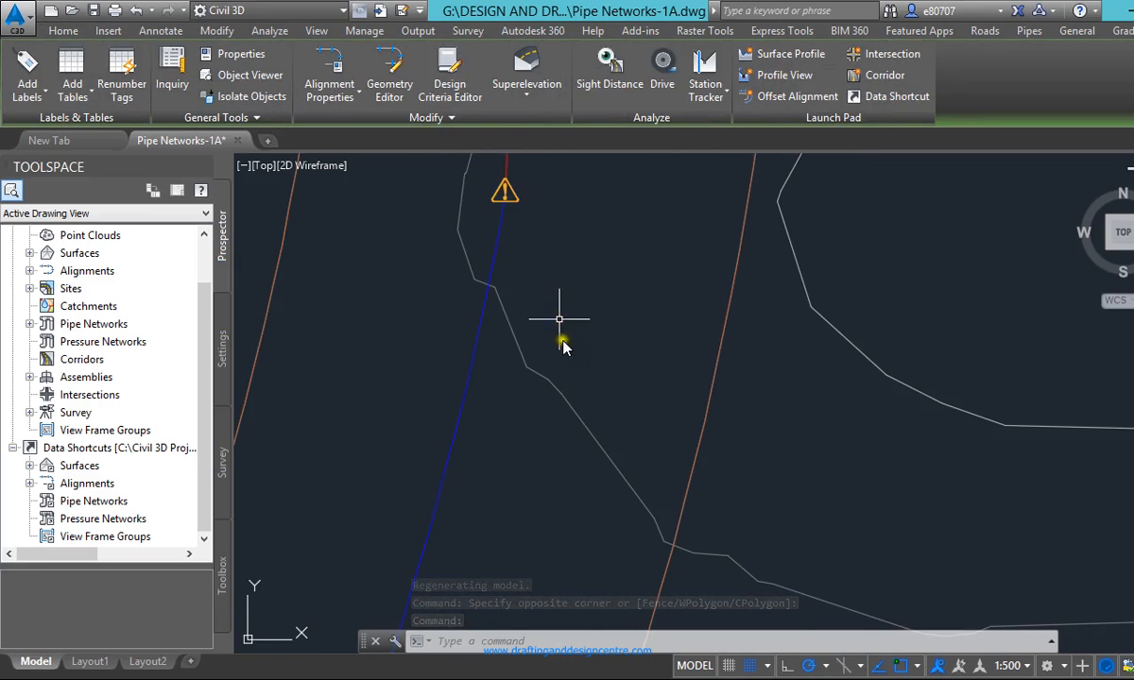
pyautogui.press('Escape')
pyautogui.press('Escape')
pyautogui.scroll(-6, 563, 347)
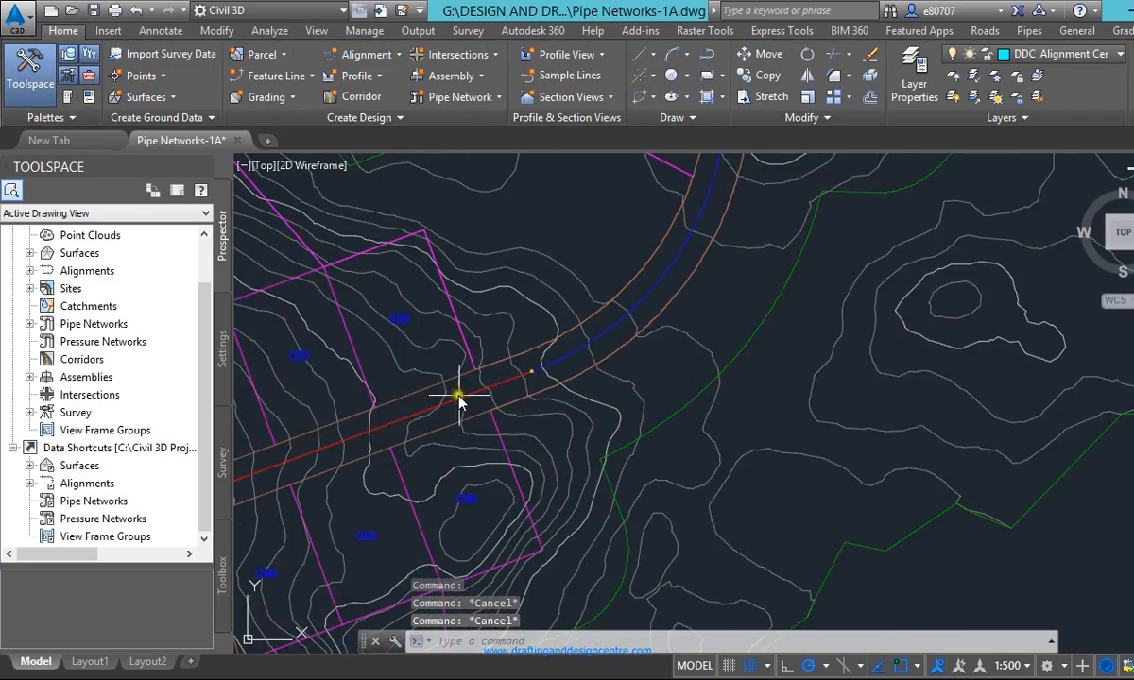
pyautogui.click(477, 392)
pyautogui.scroll(2, 529, 378)
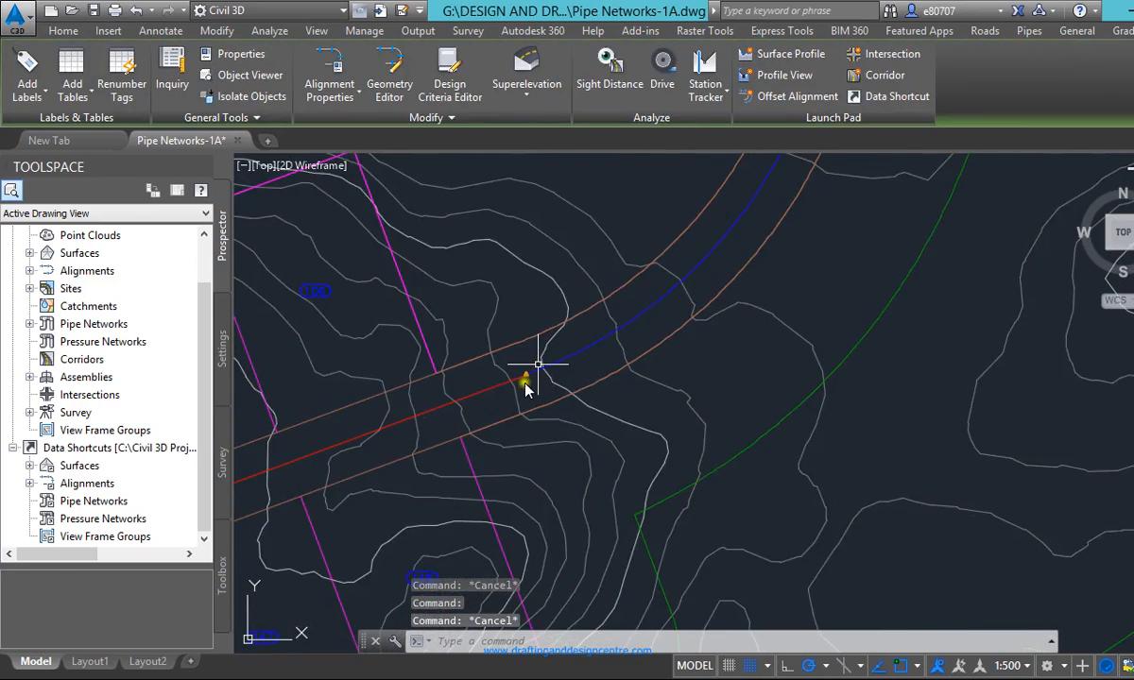
pyautogui.press('Escape')
# Examine the alignment's tangent-to-curve junction at the southern warning symbol
pyautogui.scroll(8, 527, 388)
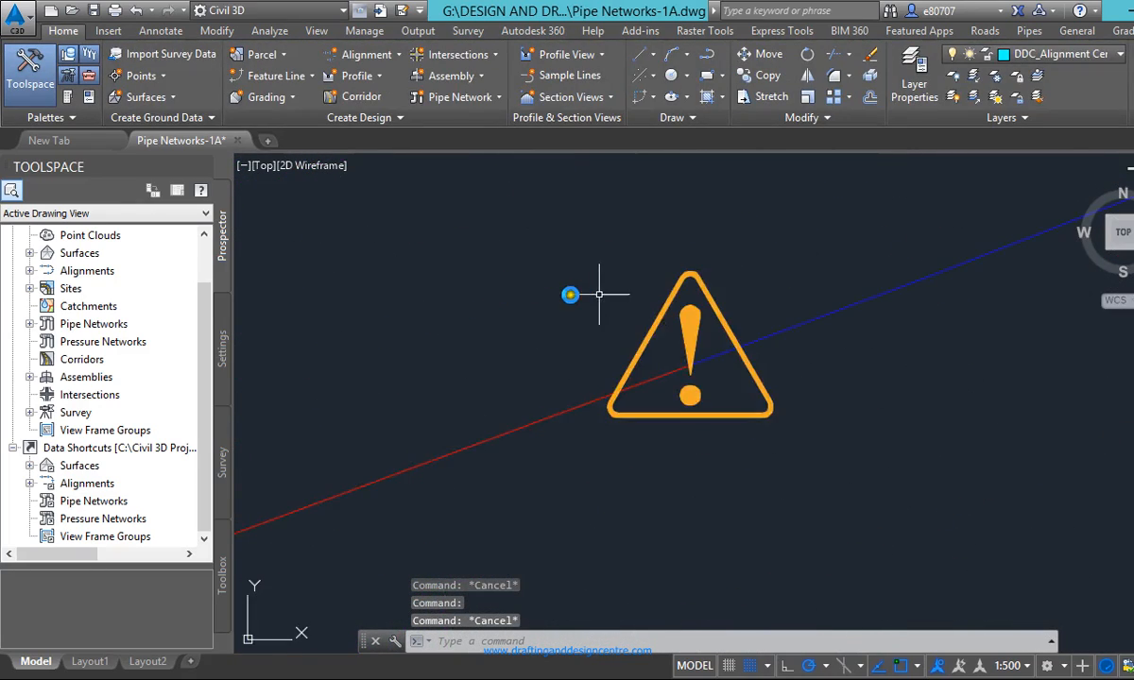
pyautogui.scroll(5, 637, 322)
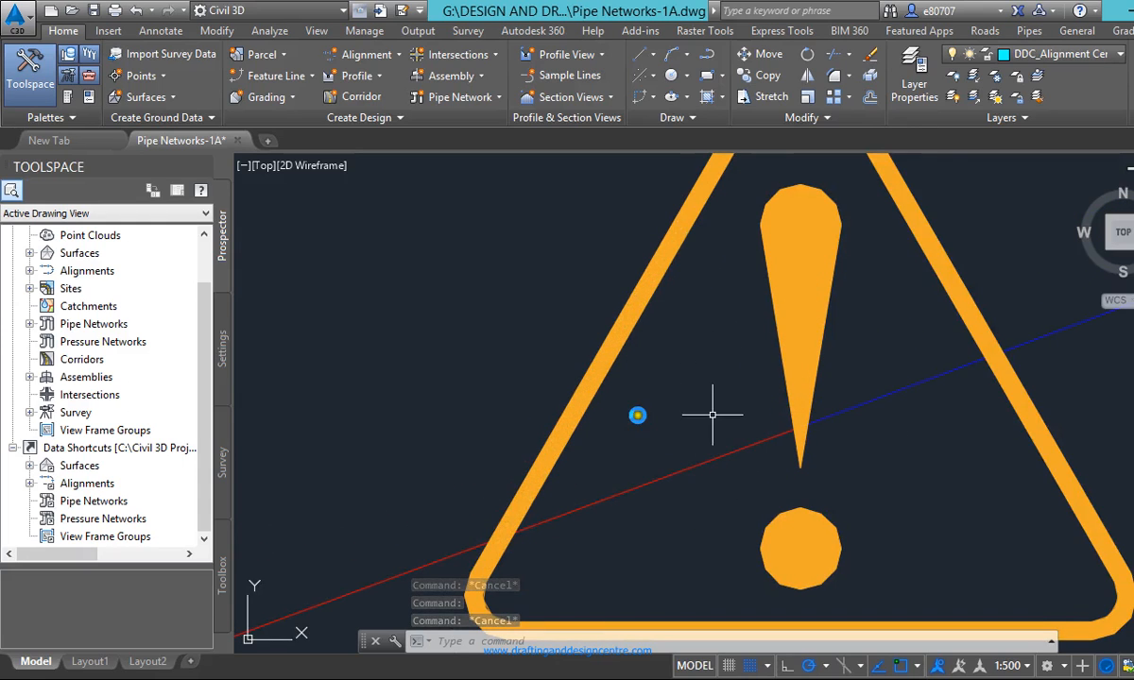
pyautogui.scroll(-12, 713, 414)
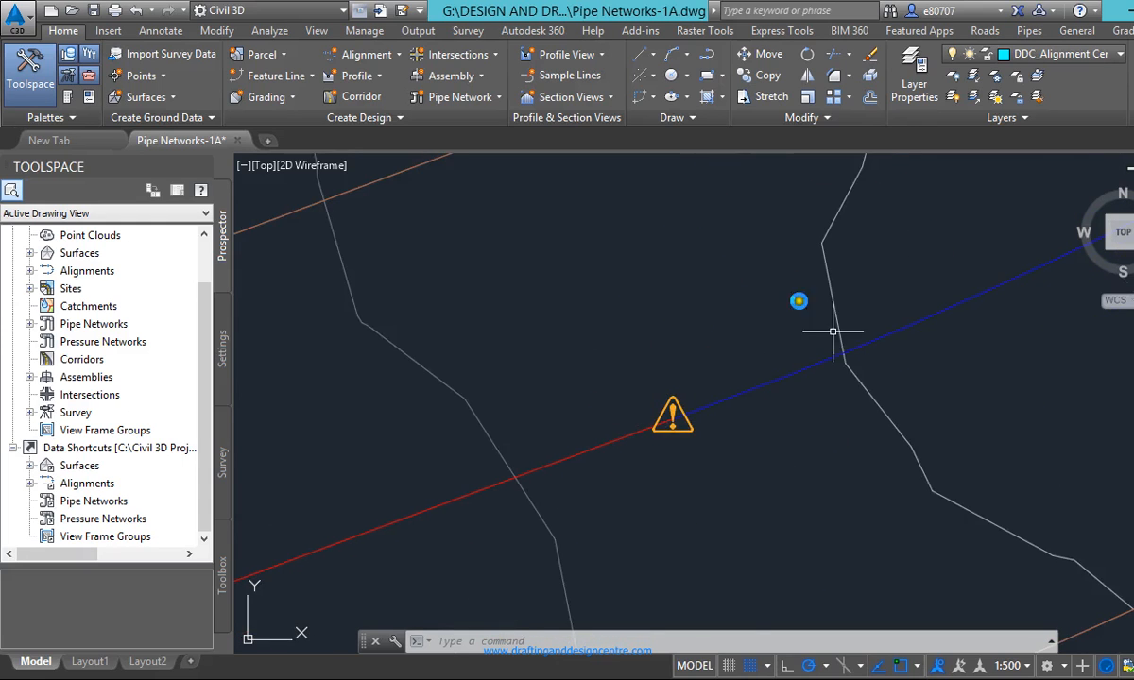
pyautogui.scroll(-3, 463, 481)
pyautogui.scroll(-5, 473, 496)
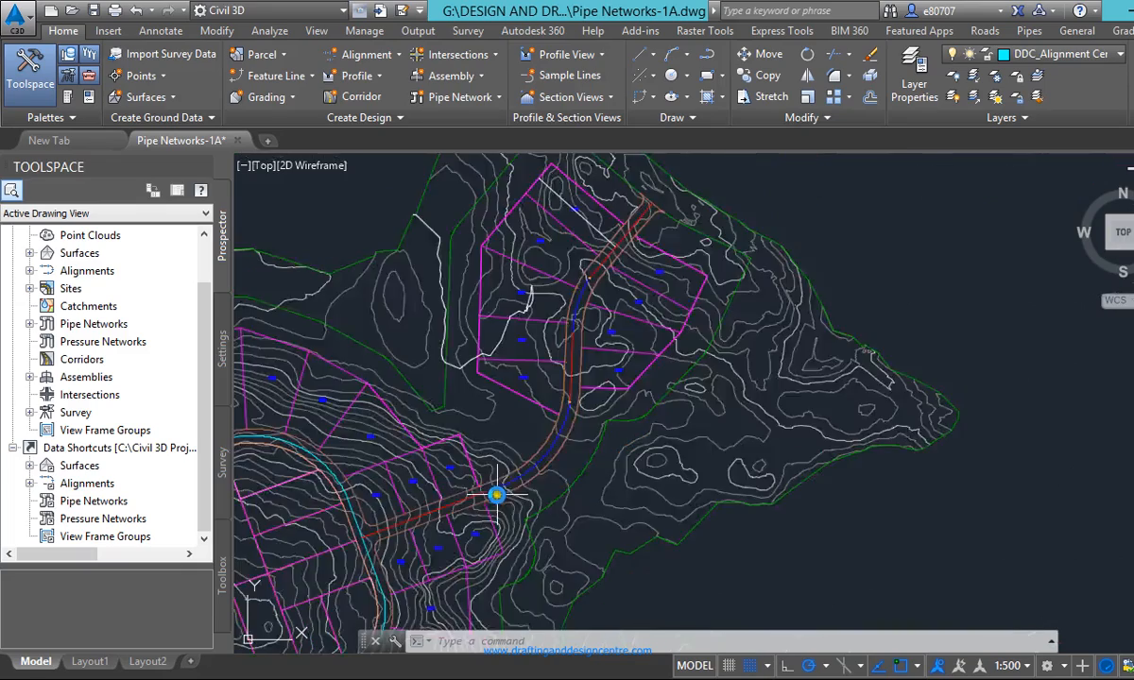
pyautogui.scroll(3, 496, 494)
pyautogui.scroll(-3, 537, 418)
# Examine the northern warning symbol where the alignment's straight segment meets the curve
pyautogui.scroll(6, 558, 397)
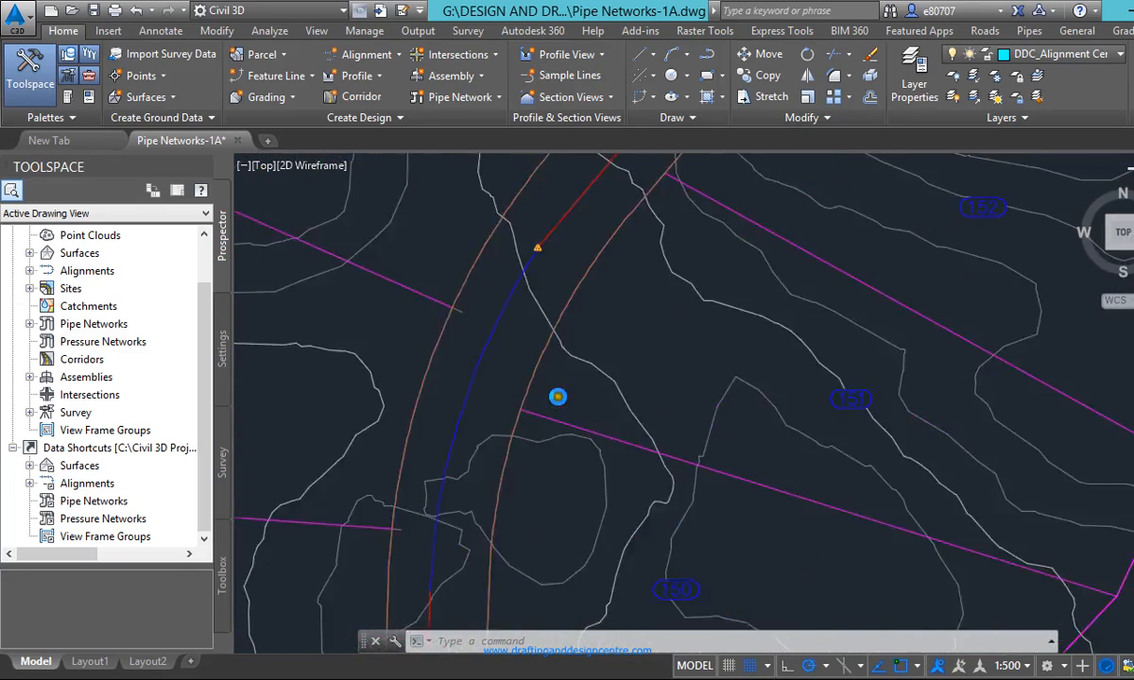
pyautogui.scroll(3, 558, 397)
pyautogui.scroll(-3, 541, 251)
pyautogui.scroll(5, 524, 223)
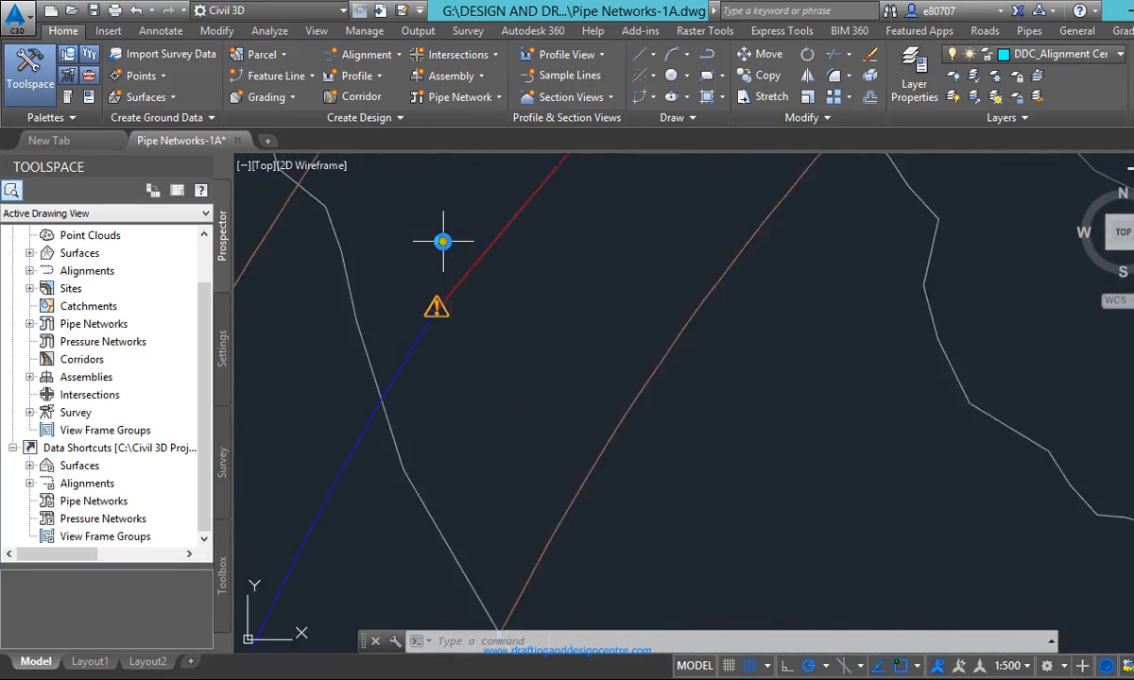
pyautogui.scroll(2, 430, 316)
pyautogui.scroll(-5, 436, 312)
pyautogui.scroll(5, 436, 322)
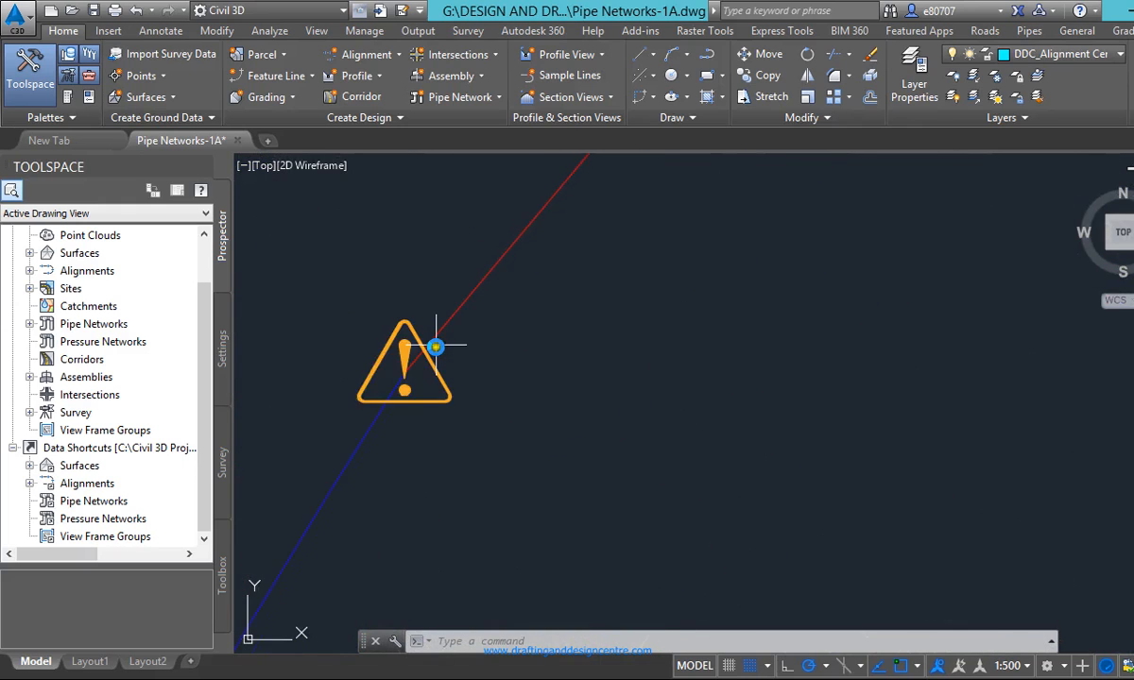
pyautogui.scroll(2, 435, 347)
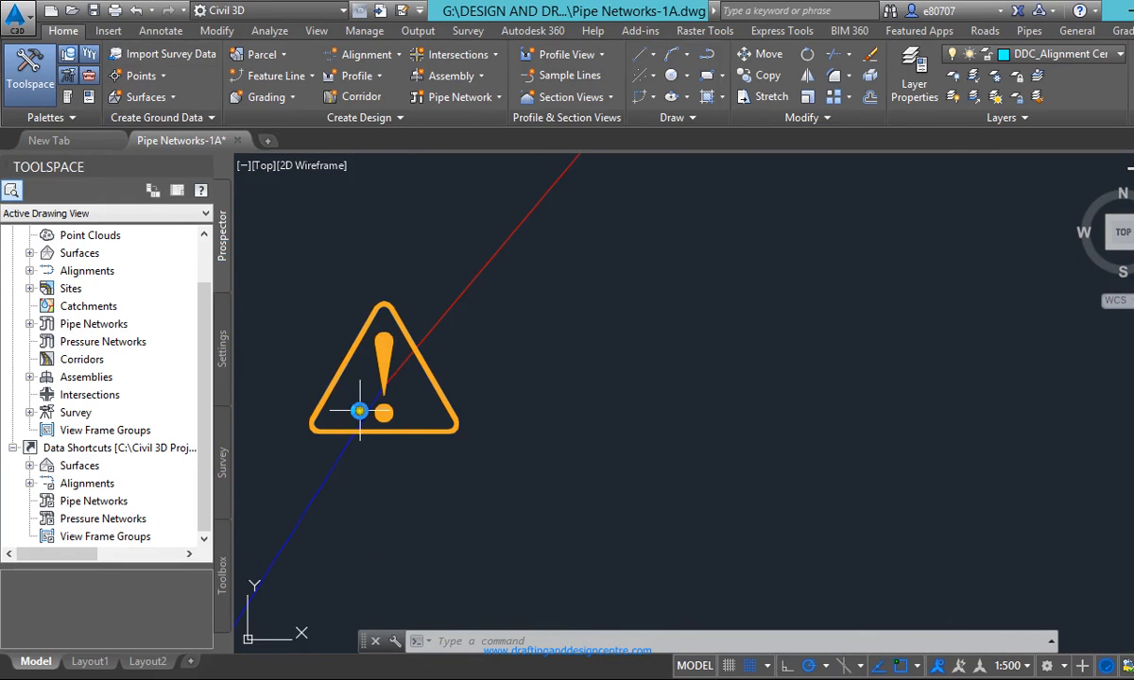
pyautogui.scroll(-3, 404, 384)
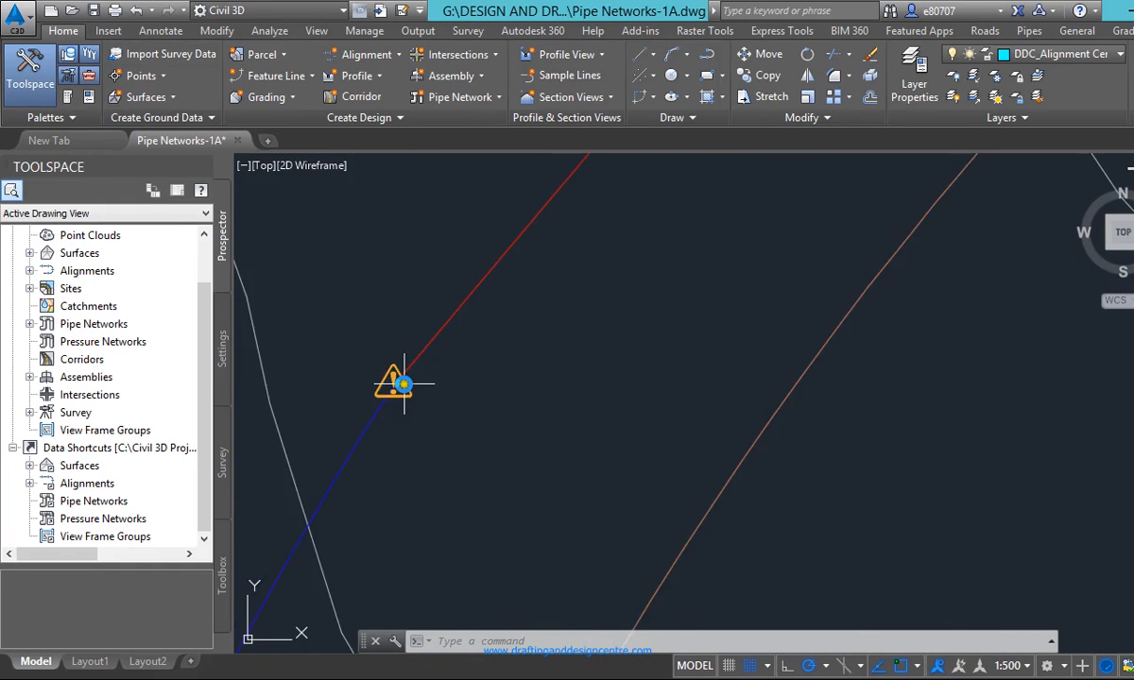
pyautogui.scroll(-3, 401, 378)
pyautogui.scroll(3, 392, 373)
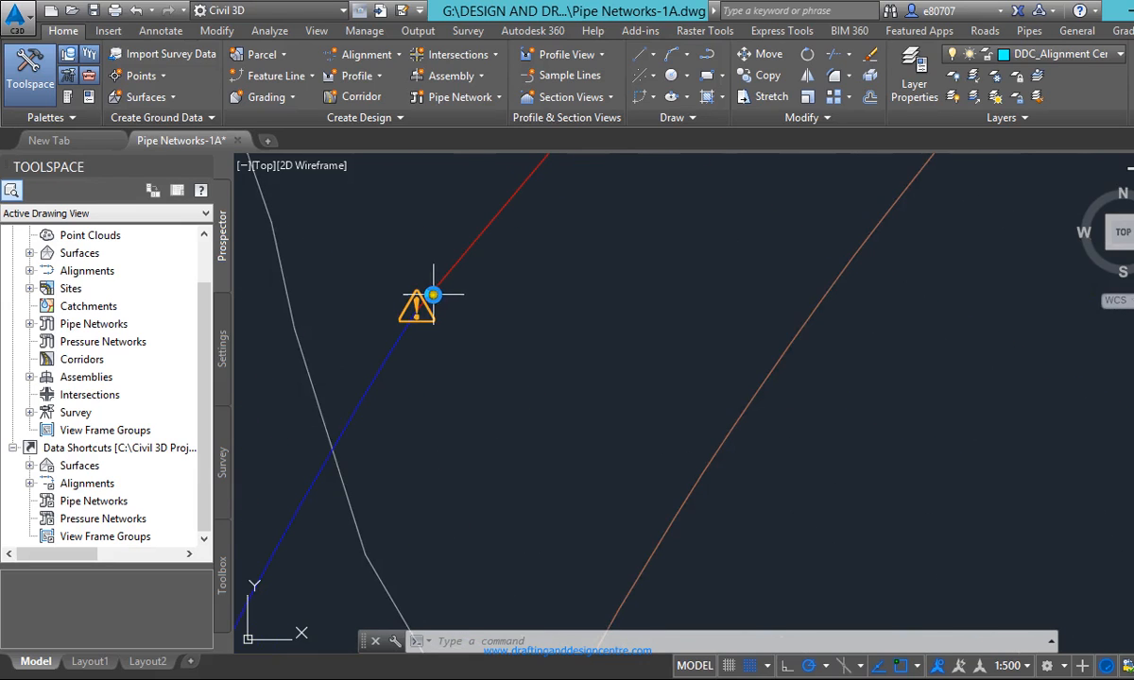
pyautogui.scroll(2, 401, 354)
pyautogui.scroll(-3, 434, 279)
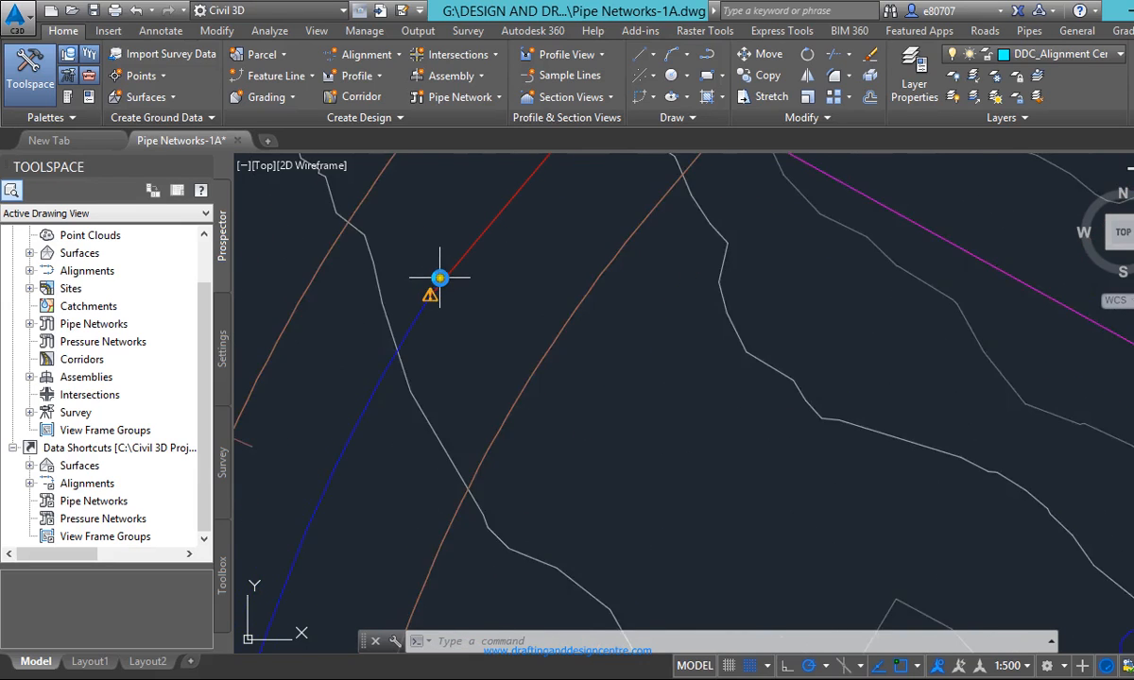
pyautogui.scroll(-1, 392, 355)
pyautogui.scroll(5, 424, 265)
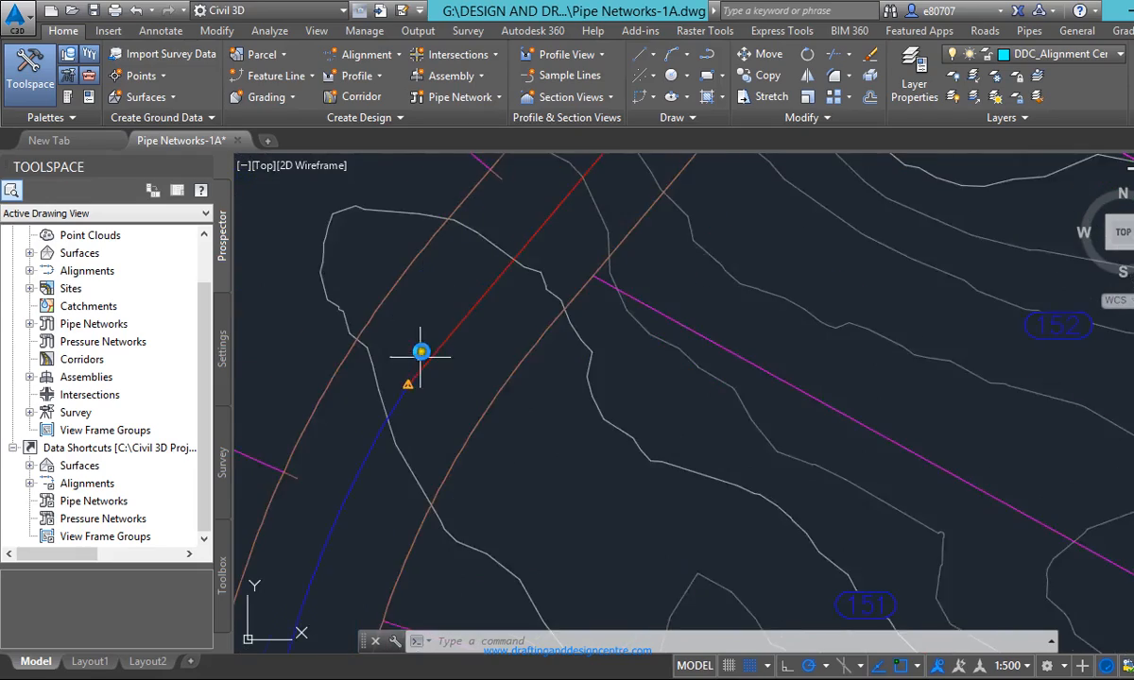
pyautogui.scroll(1, 463, 254)
pyautogui.scroll(-5, 463, 279)
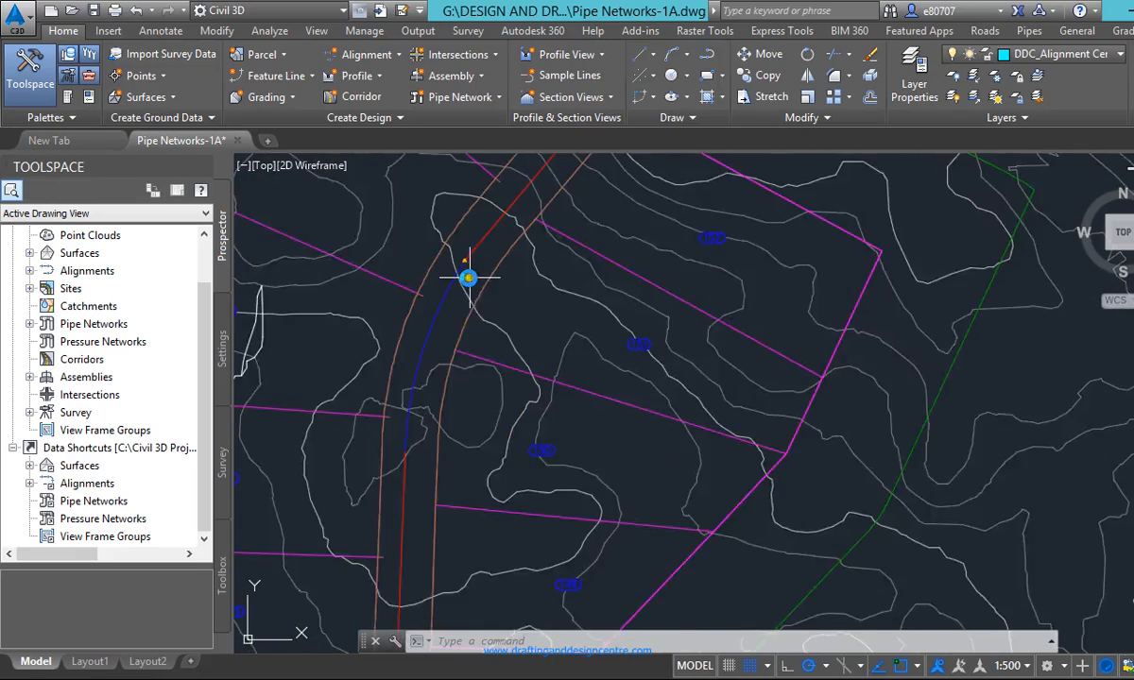
pyautogui.scroll(2, 404, 471)
pyautogui.scroll(1, 367, 425)
# Select the separate cyan access road centreline polyline near its northern bend for comparison with the alignment
pyautogui.scroll(-6, 529, 368)
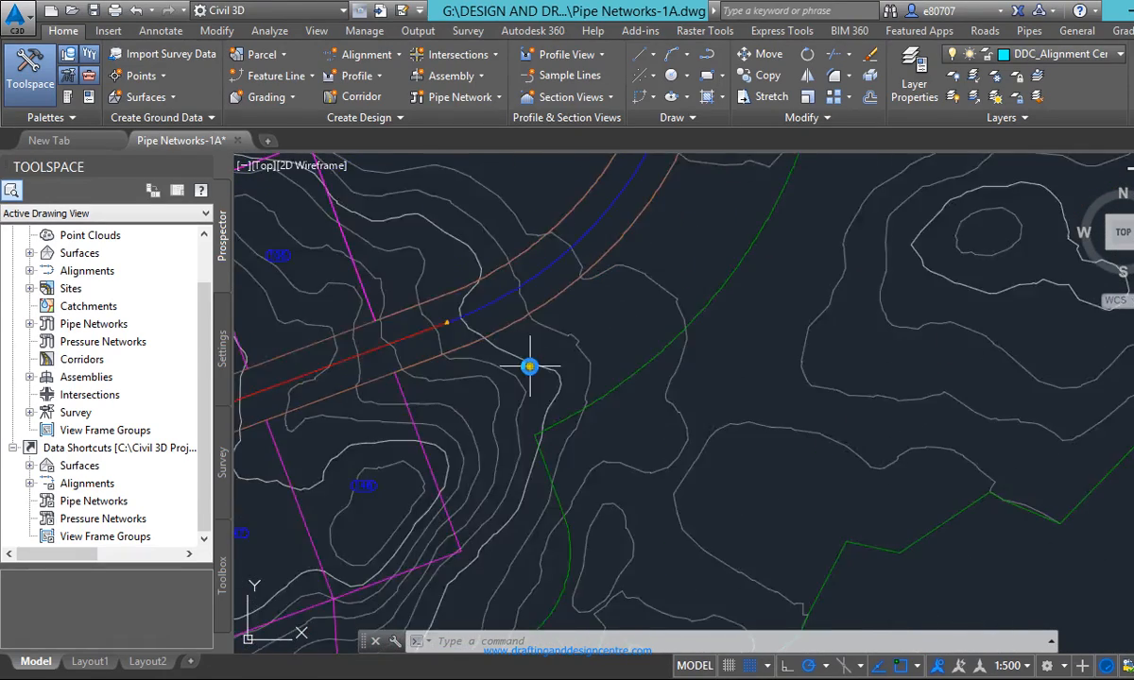
pyautogui.scroll(-1, 565, 379)
pyautogui.scroll(5, 572, 436)
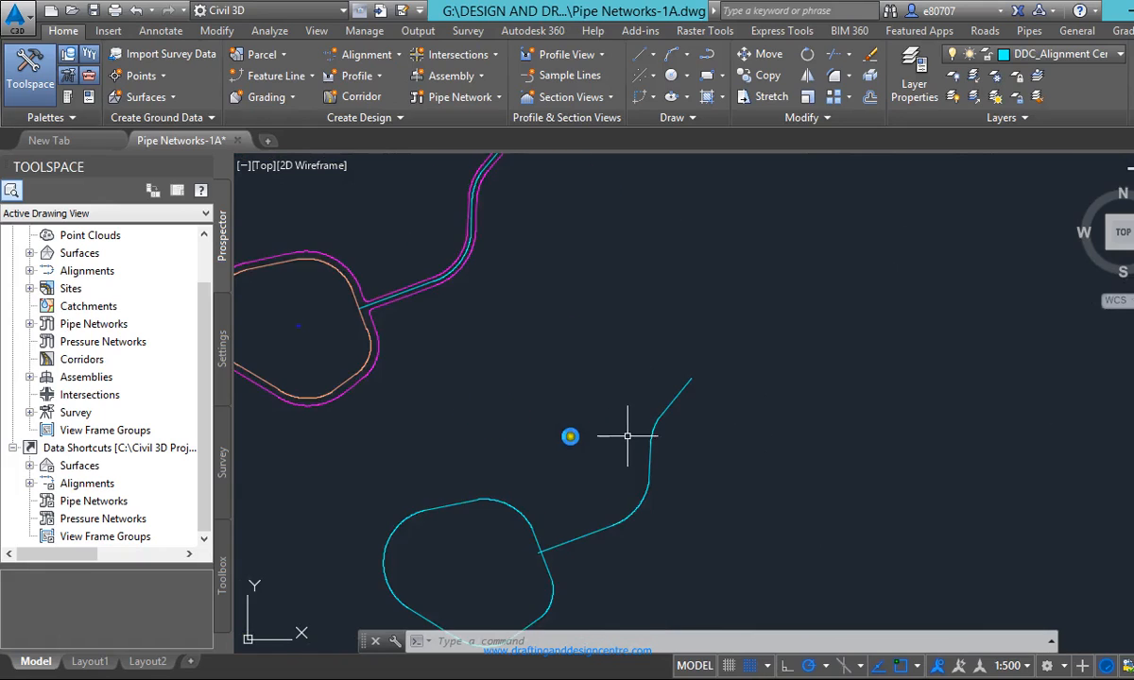
pyautogui.scroll(2, 632, 414)
pyautogui.scroll(-2, 567, 407)
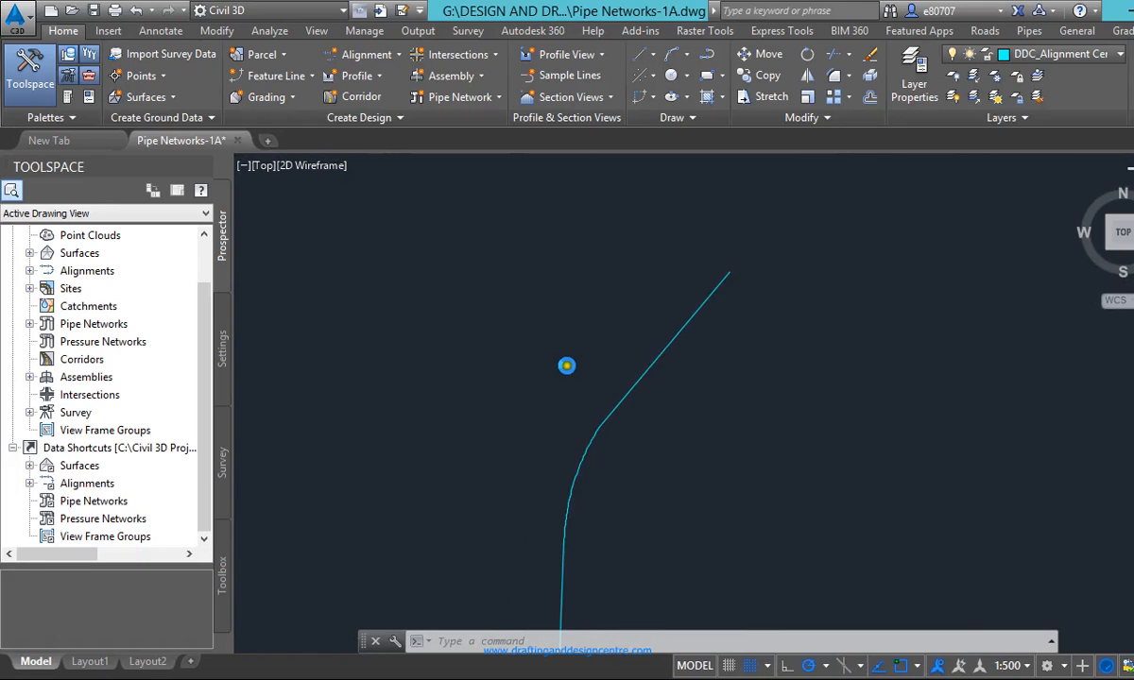
pyautogui.click(592, 445)
pyautogui.click(570, 462)
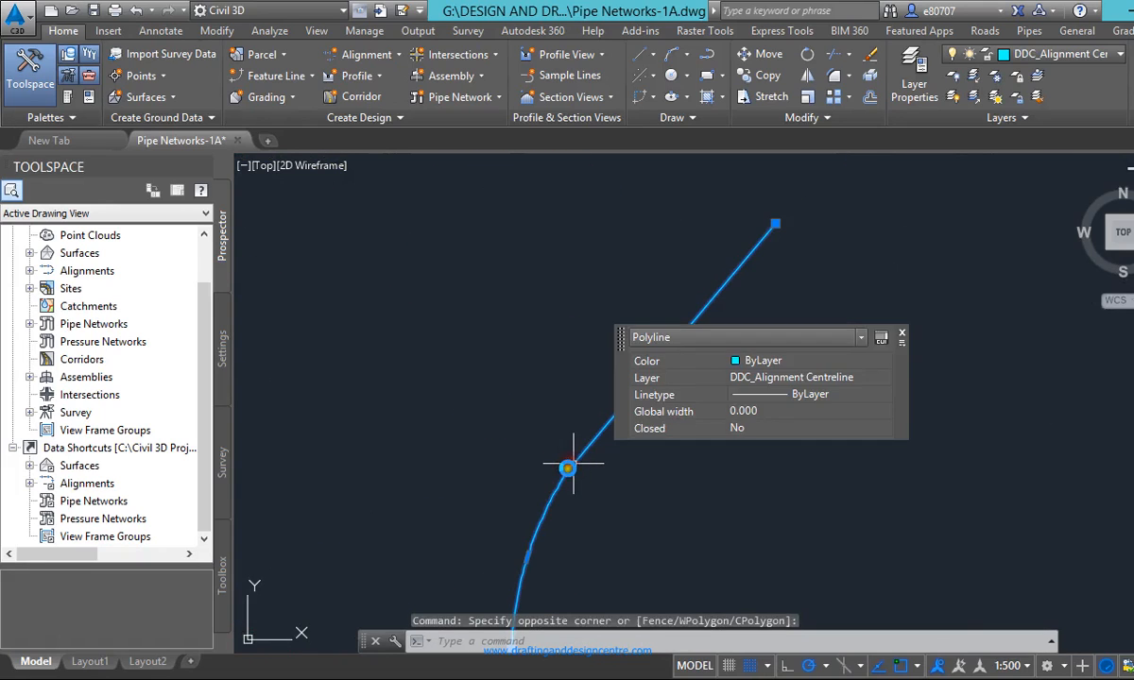
# Examine the vertex where the polyline's northern straight meets the curve, and clear the selection
pyautogui.scroll(5, 578, 350)
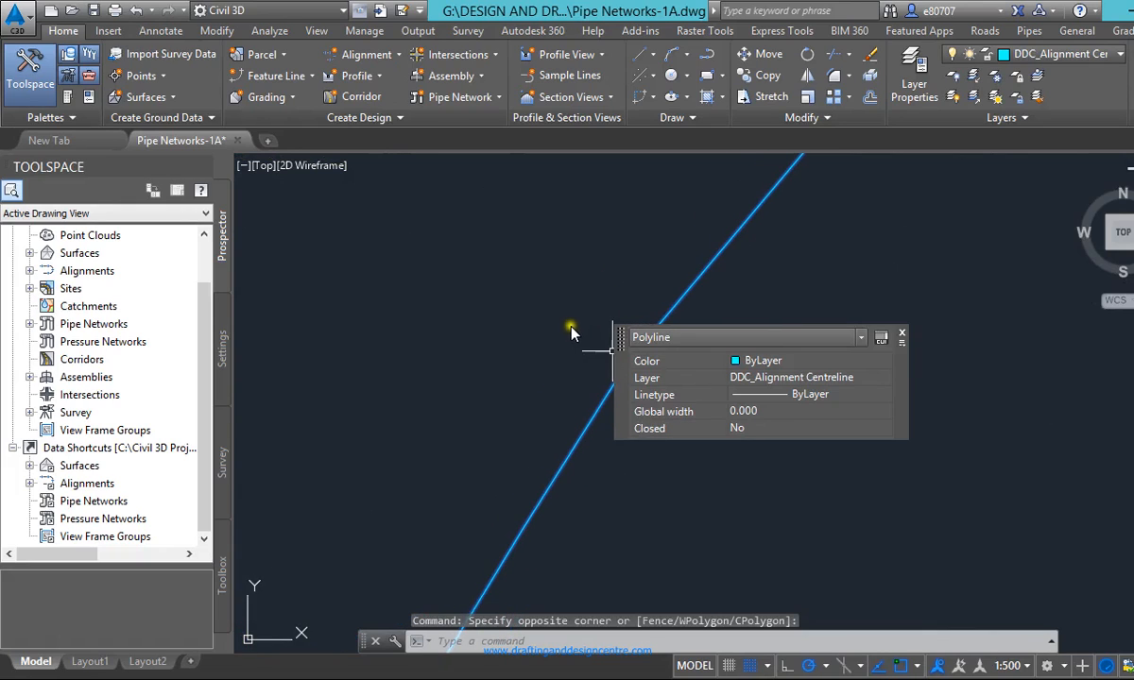
pyautogui.scroll(-2, 606, 260)
pyautogui.moveTo(541, 388); pyautogui.dragTo(492, 354, button='middle')
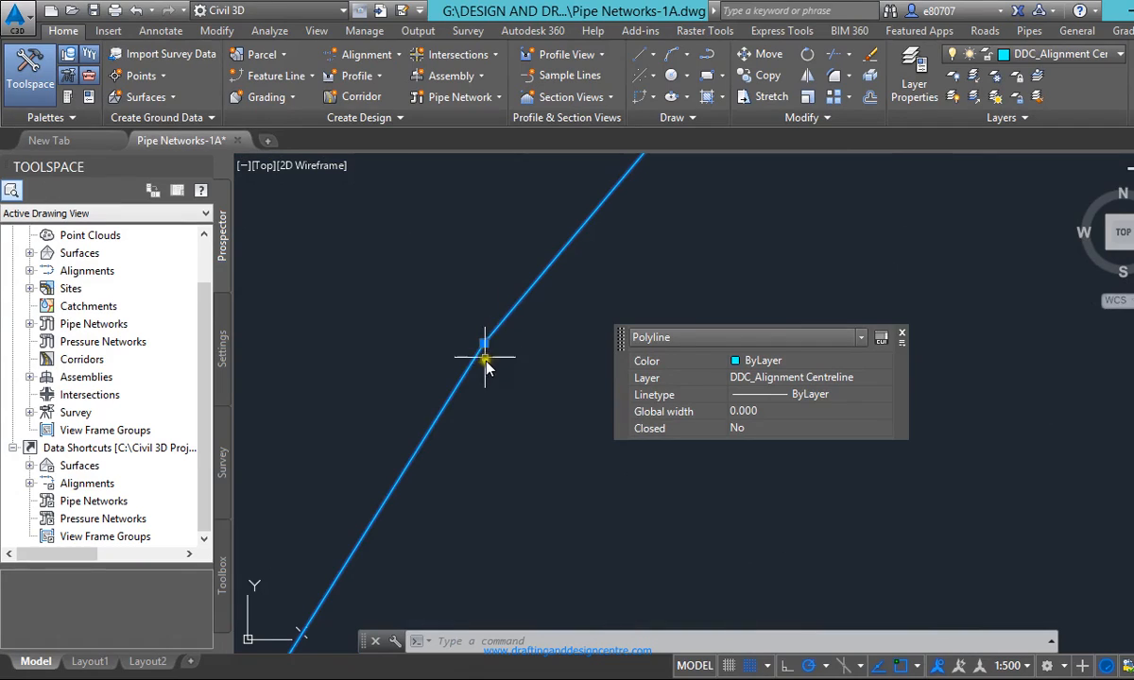
pyautogui.scroll(-4, 456, 400)
pyautogui.scroll(-4, 494, 307)
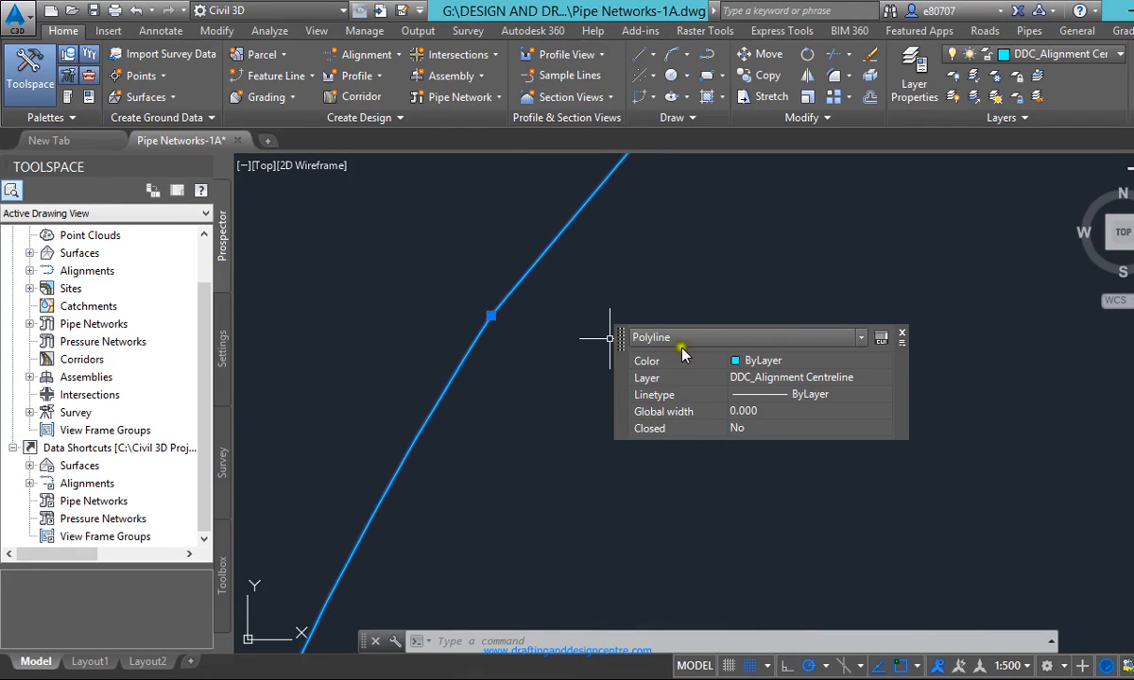
pyautogui.click(553, 347)
pyautogui.press('Escape')
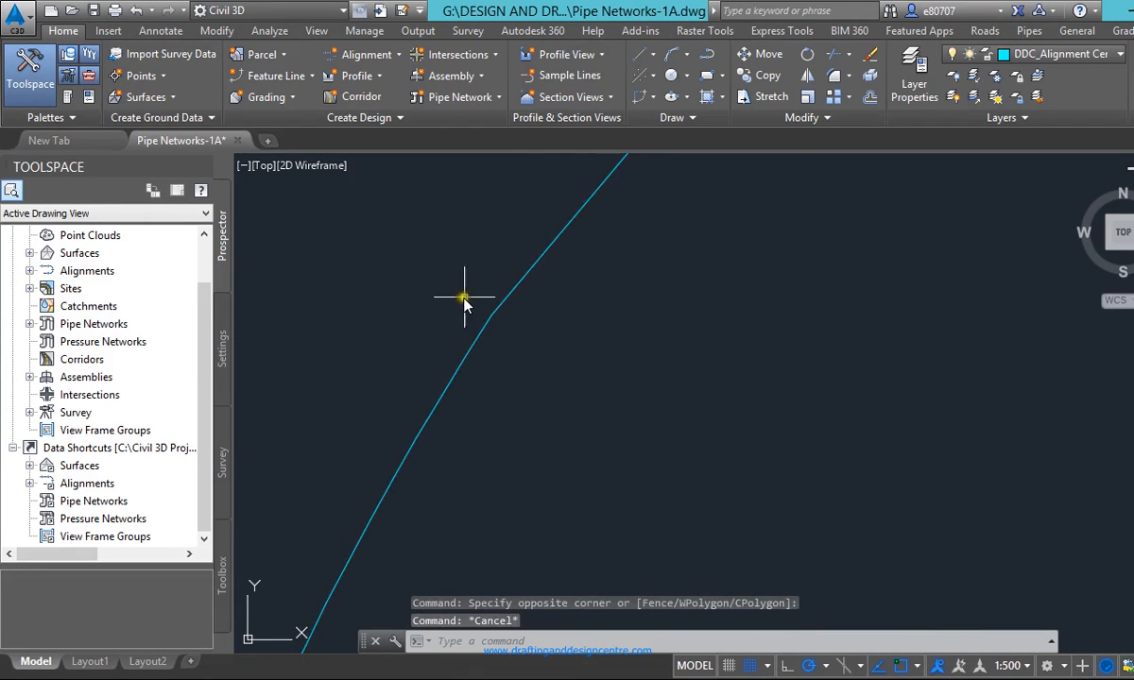
# Return to the site plan and examine the First Street alignment along its curves and straights
pyautogui.moveTo(574, 327); pyautogui.dragTo(512, 314, button='middle')
pyautogui.scroll(-3, 463, 481)
pyautogui.scroll(-10, 552, 456)
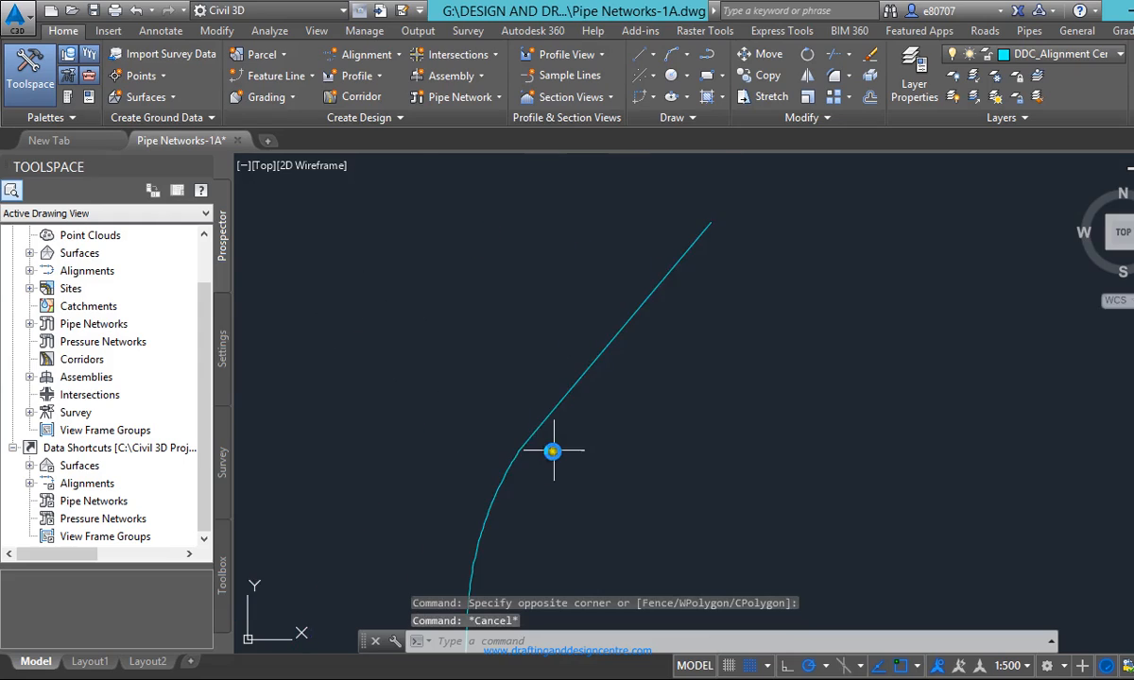
pyautogui.scroll(2, 528, 361)
pyautogui.scroll(5, 471, 570)
pyautogui.scroll(-5, 537, 309)
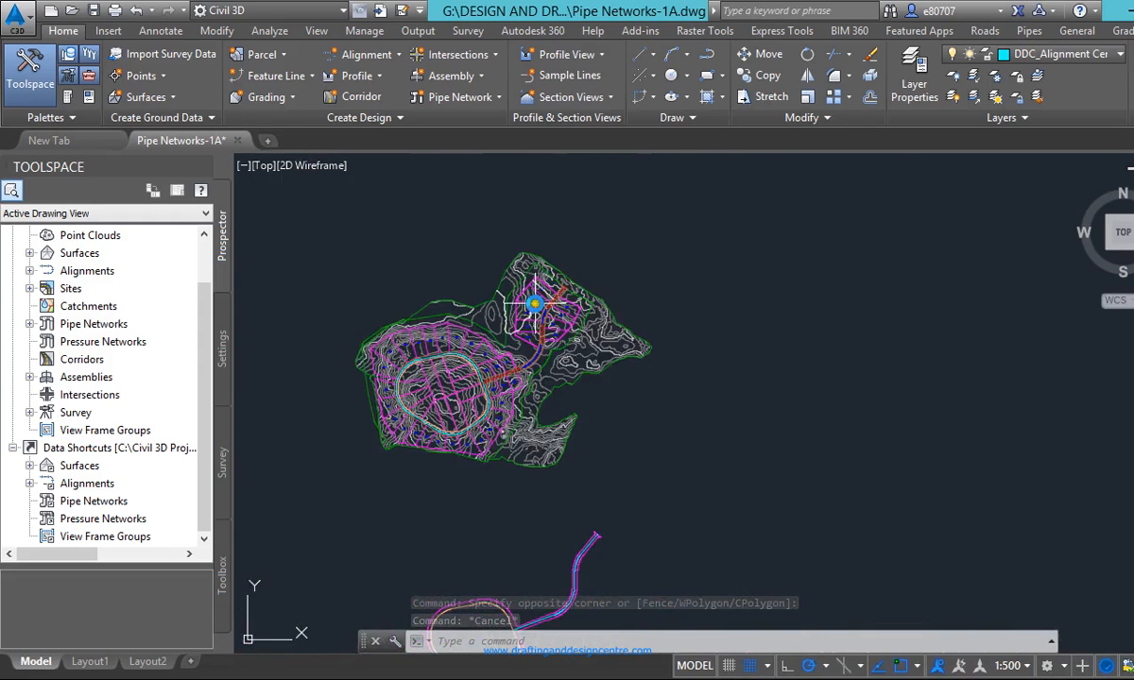
pyautogui.scroll(5, 544, 337)
pyautogui.scroll(3, 516, 362)
pyautogui.scroll(-5, 552, 357)
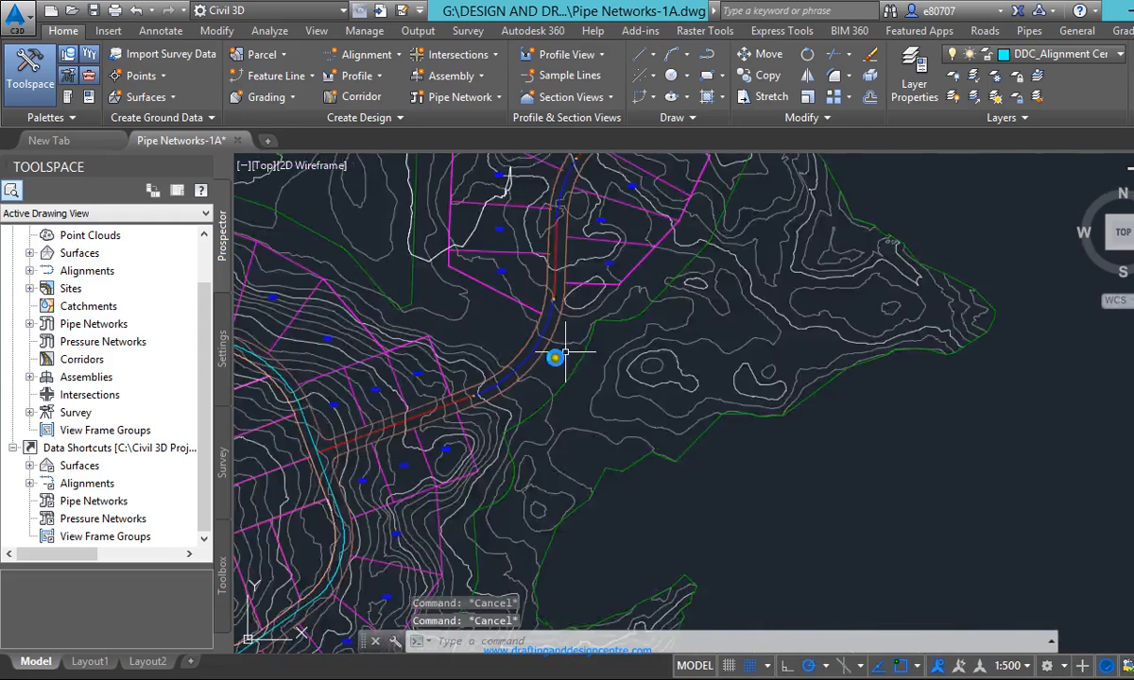
pyautogui.scroll(3, 425, 415)
pyautogui.scroll(3, 534, 357)
pyautogui.scroll(-5, 548, 383)
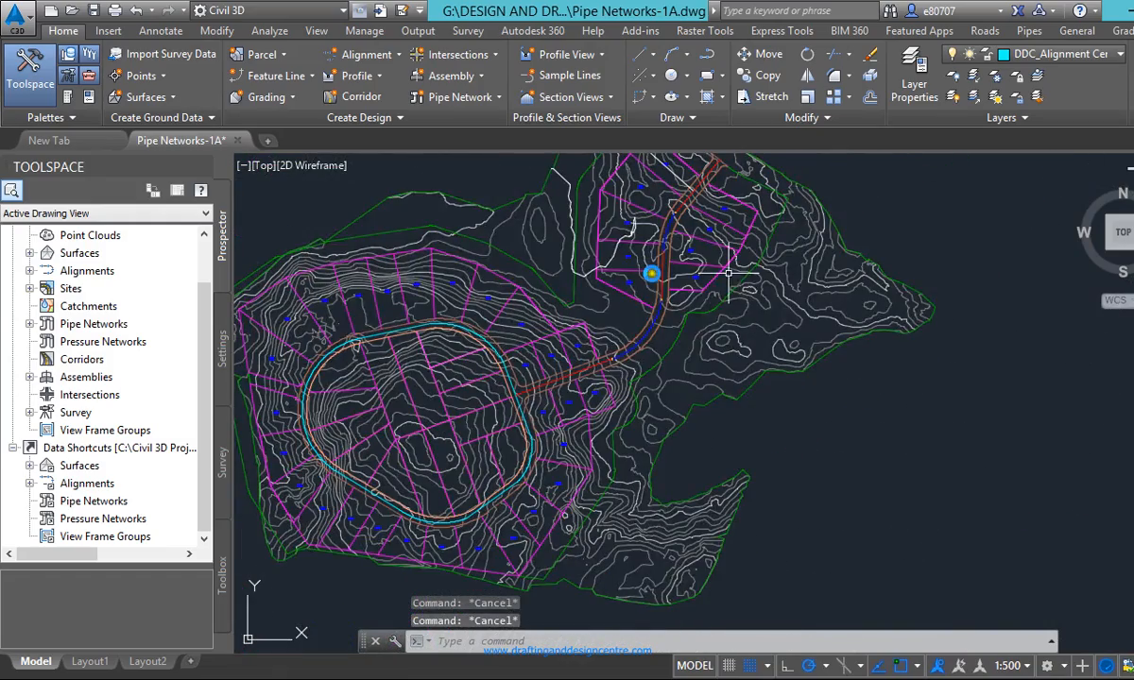
# Examine the loop road centreline and its junction with the First Street alignment
pyautogui.scroll(3, 563, 380)
pyautogui.scroll(-3, 494, 389)
pyautogui.scroll(5, 378, 331)
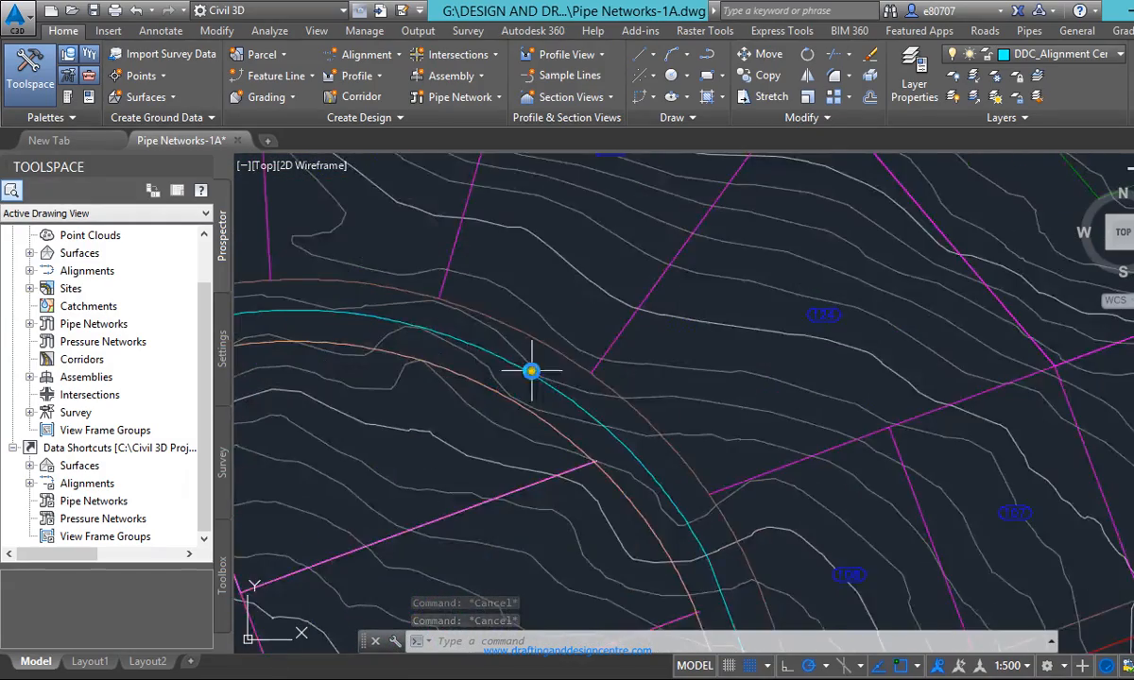
pyautogui.scroll(-3, 558, 349)
pyautogui.click(710, 419)
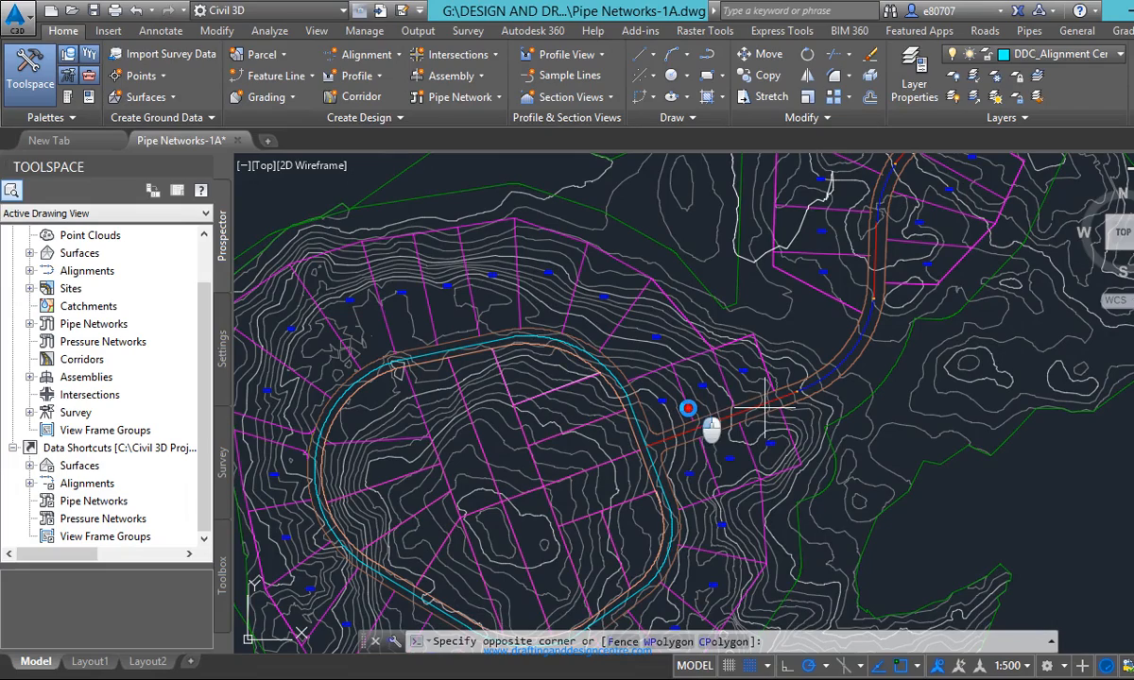
pyautogui.press('Escape')
pyautogui.scroll(3, 662, 482)
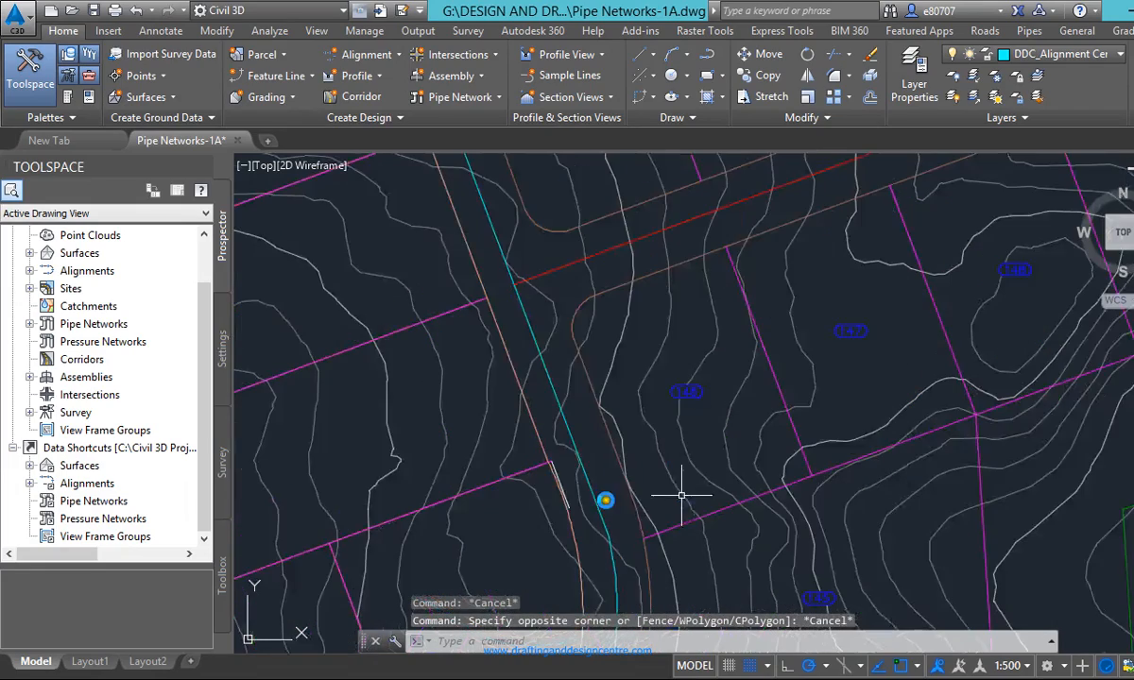
pyautogui.scroll(-4, 545, 349)
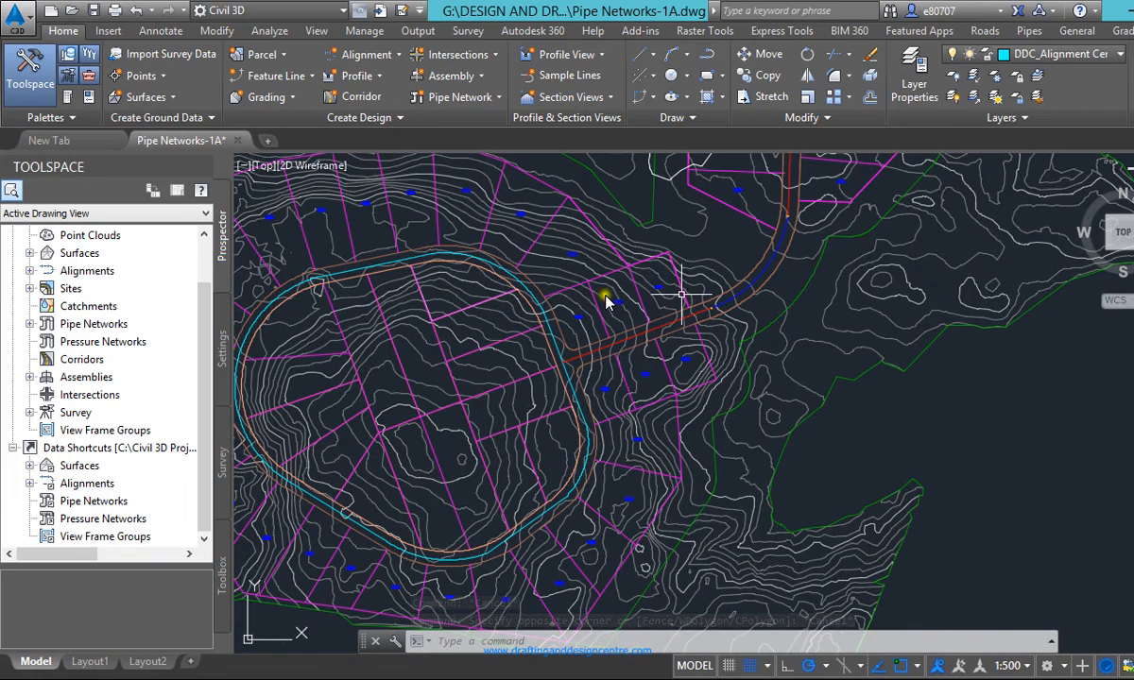
# Select the First Street alignment, dismiss its quick properties, and open the design criteria editor
pyautogui.click(595, 328)
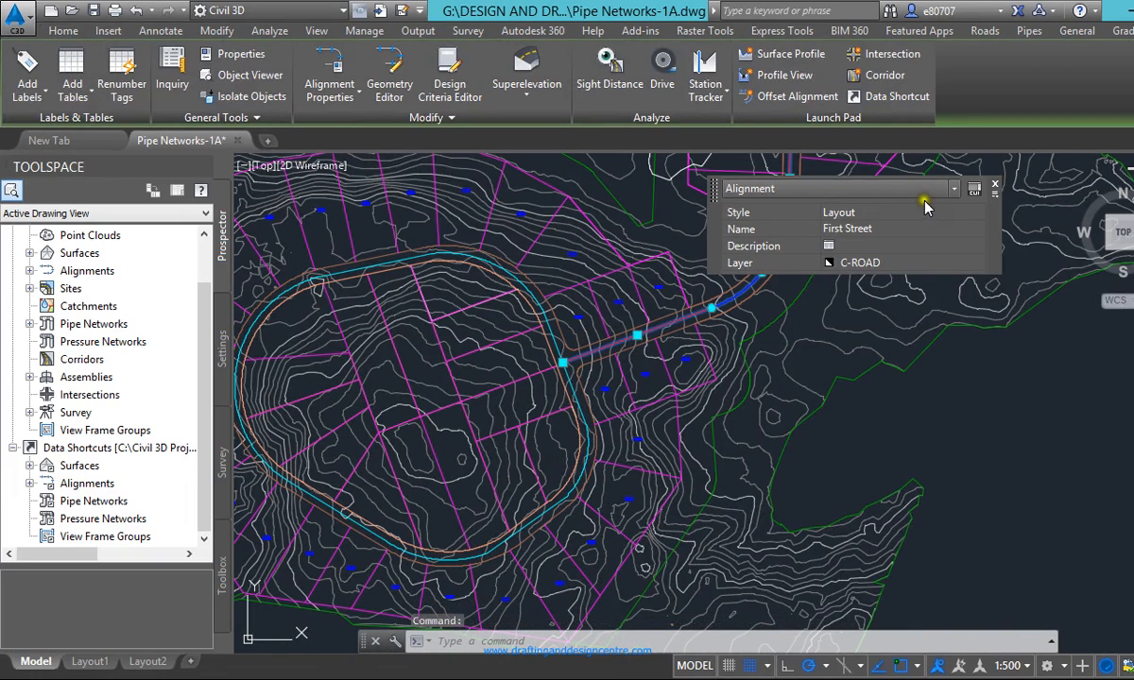
pyautogui.click(994, 184)
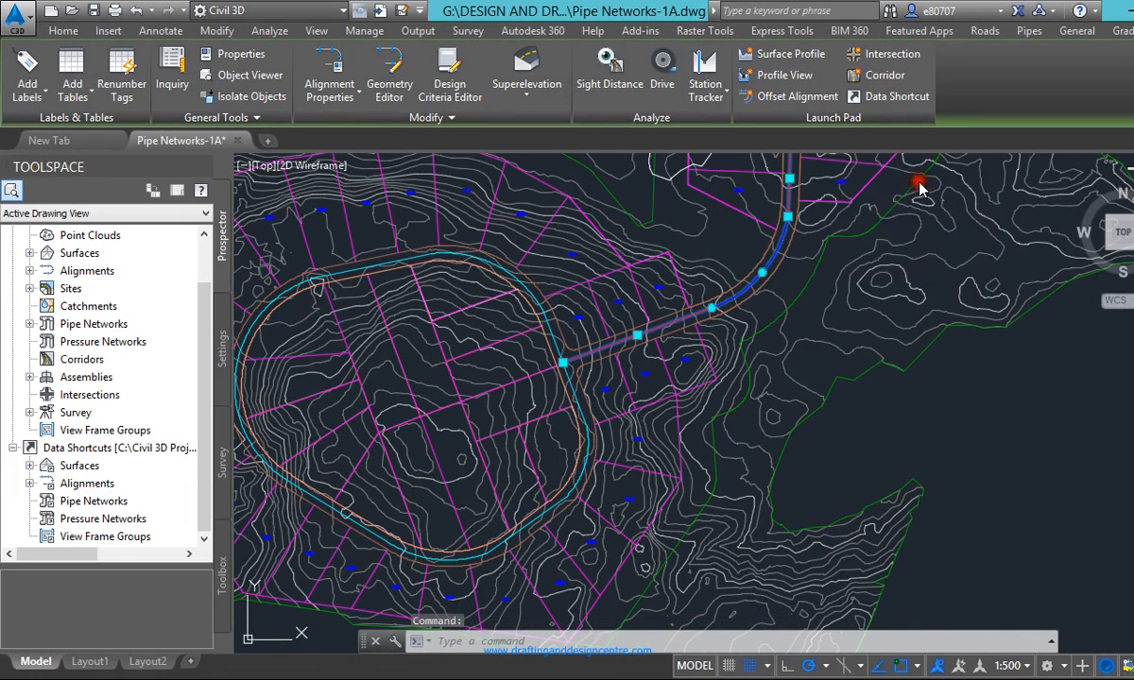
pyautogui.click(450, 87)
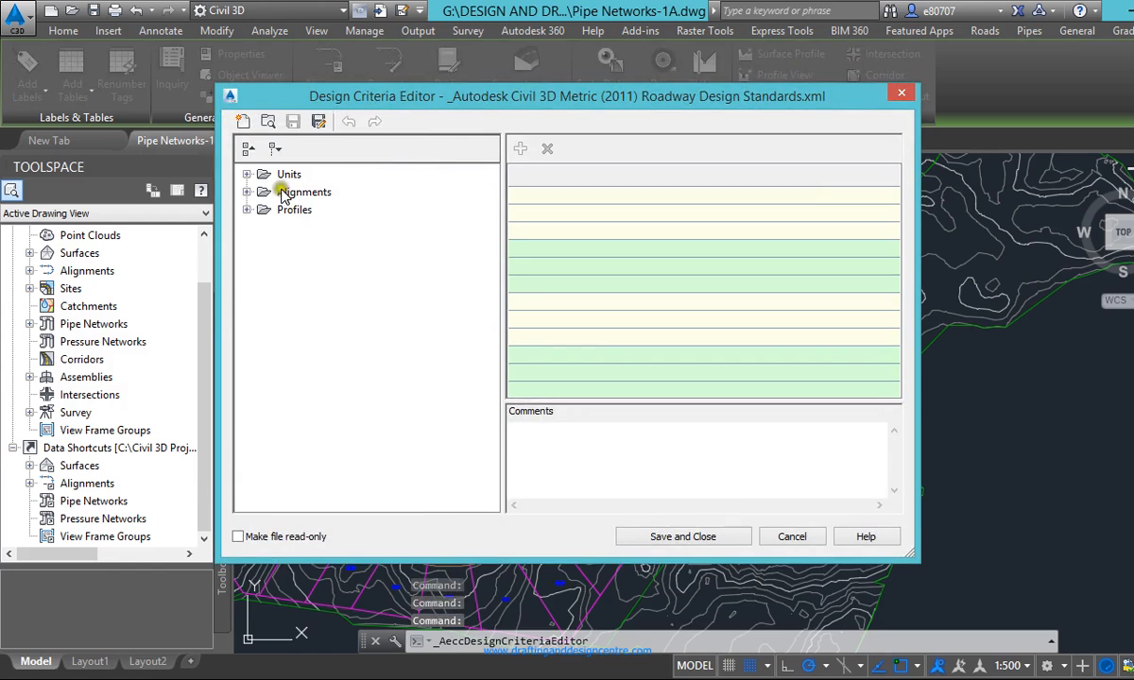
# Display the AASHTO 2011 Metric eMax 4% minimum radius table from the alignment design criteria
pyautogui.click(246, 192)
pyautogui.click(305, 208)
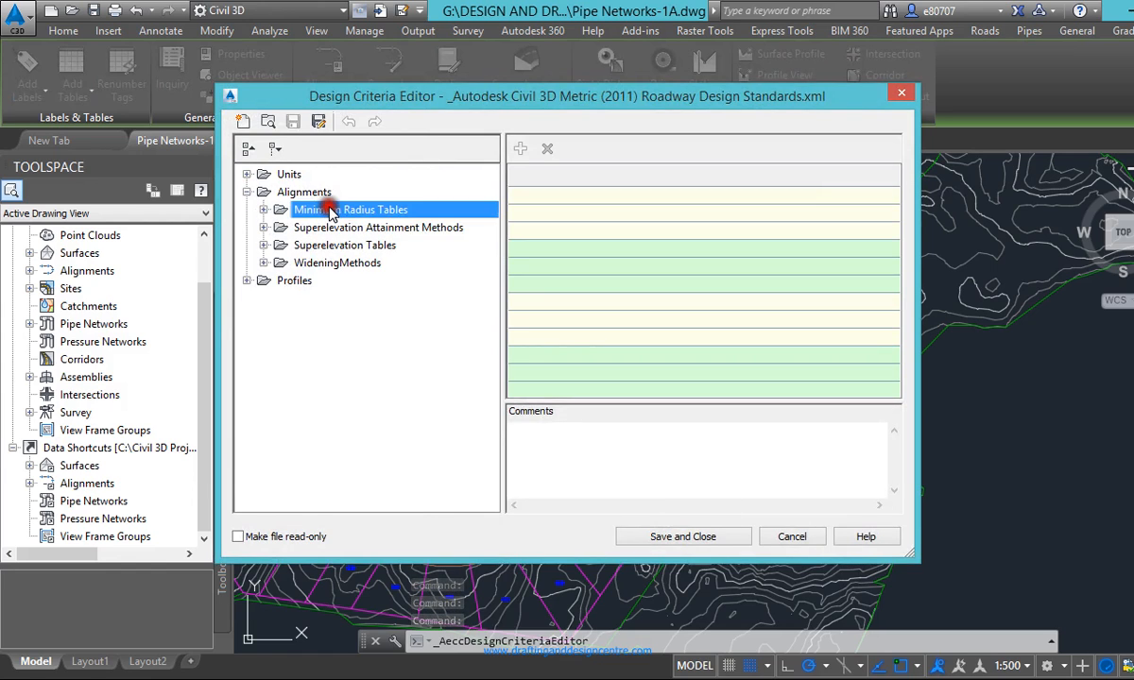
pyautogui.click(265, 209)
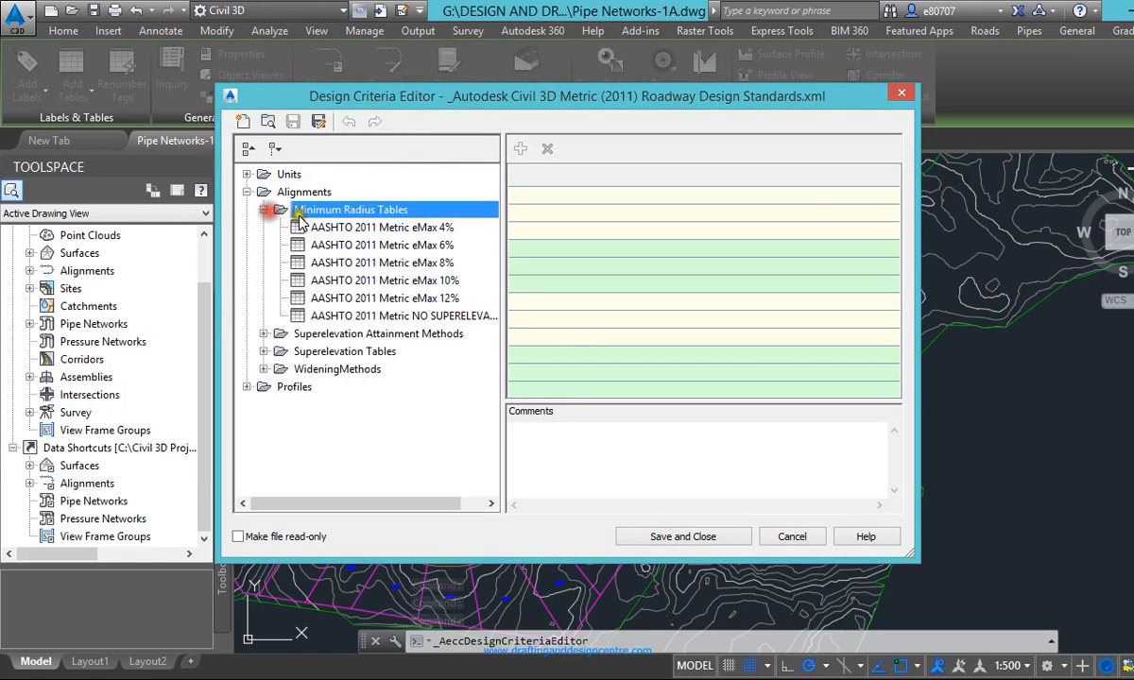
pyautogui.click(349, 230)
pyautogui.click(345, 227)
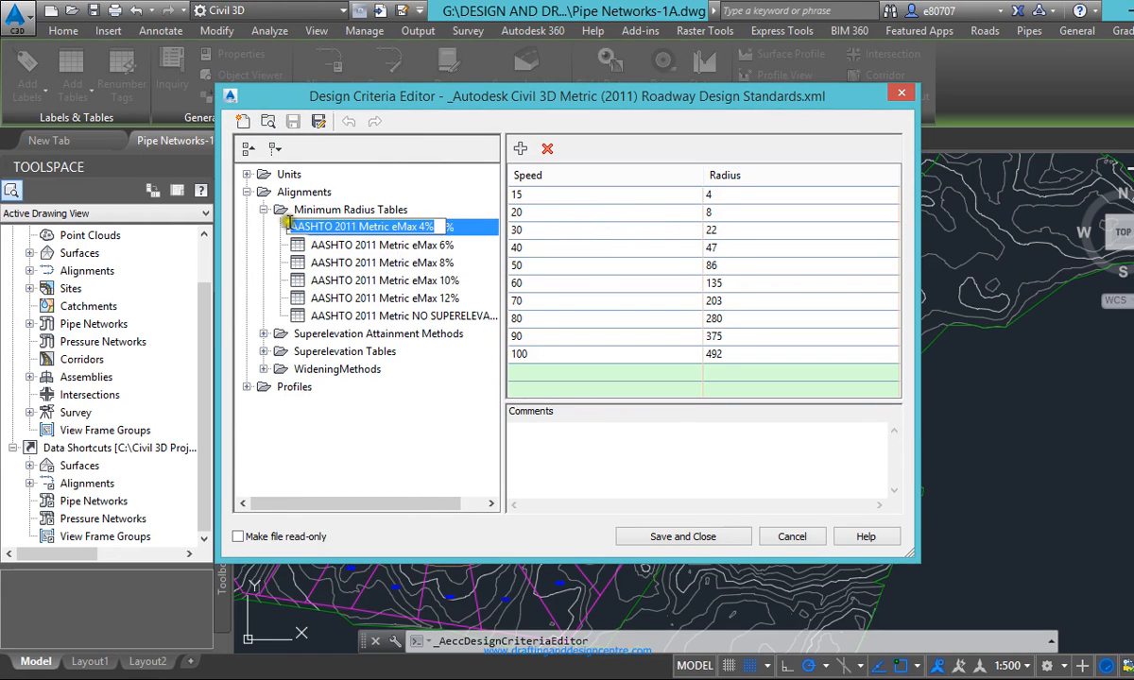
pyautogui.click(331, 209)
pyautogui.click(332, 227)
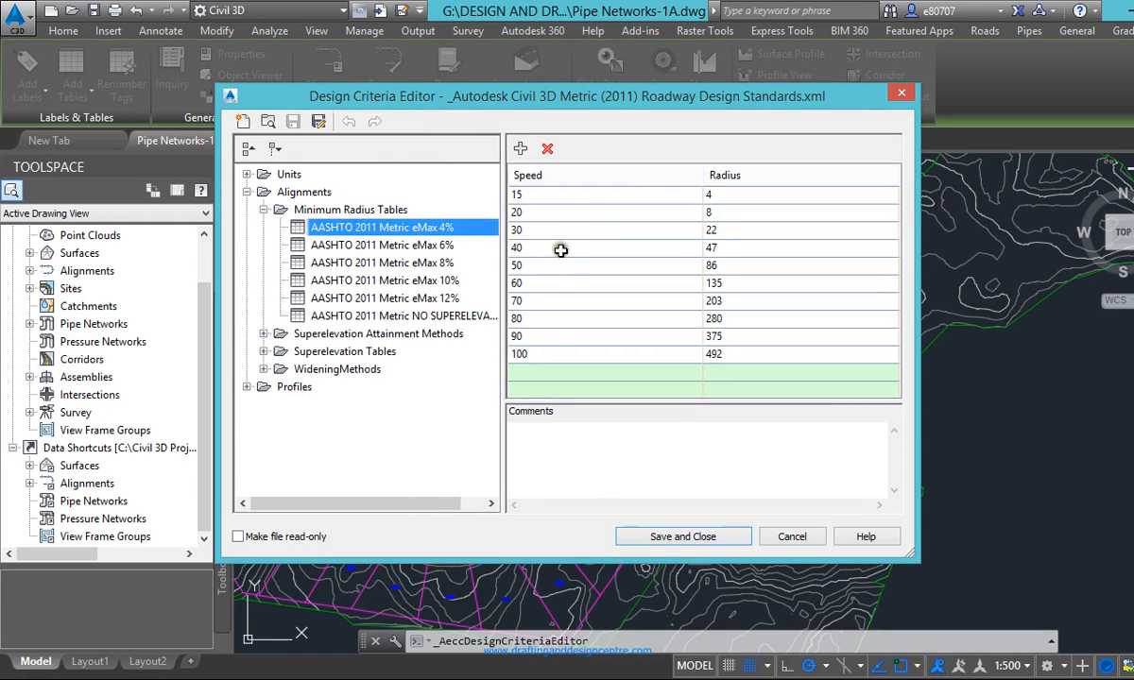
# Check the minimum radius entry for a speed of 40, and save and close the design criteria
pyautogui.click(526, 251)
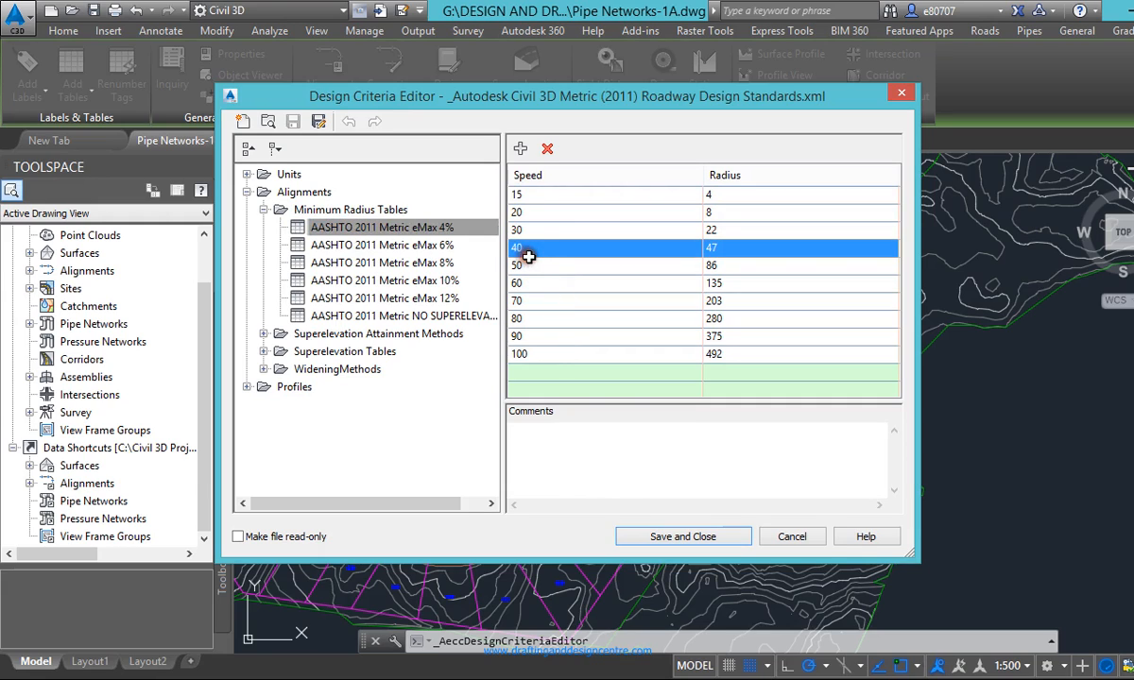
pyautogui.doubleClick(647, 249)
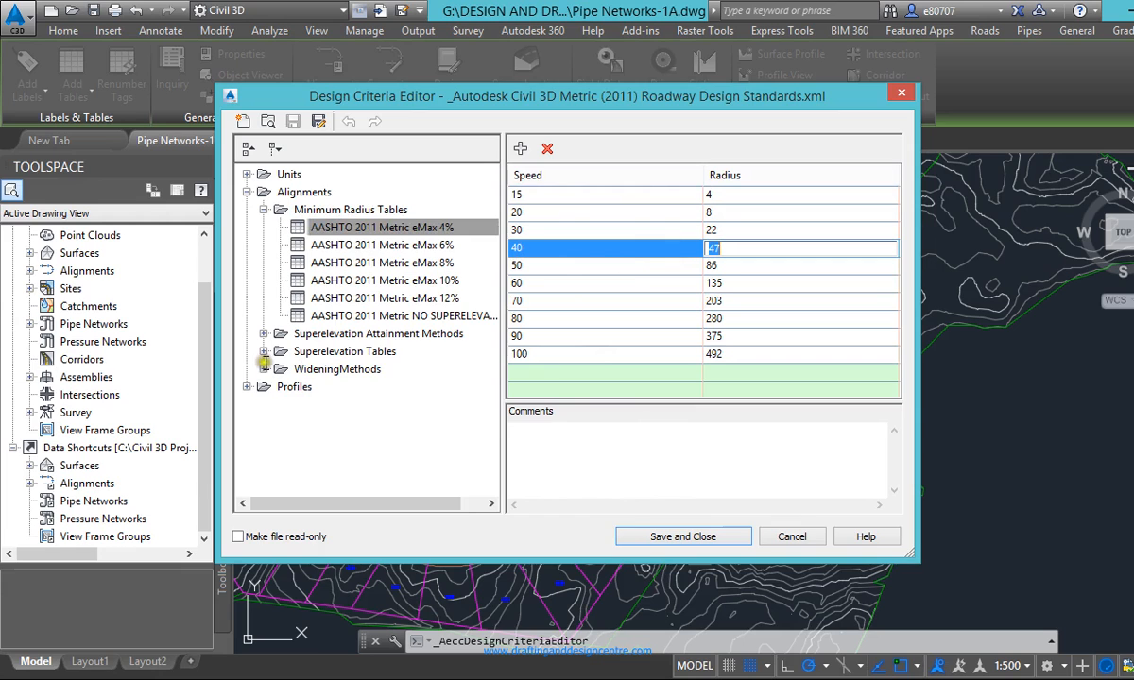
pyautogui.click(699, 537)
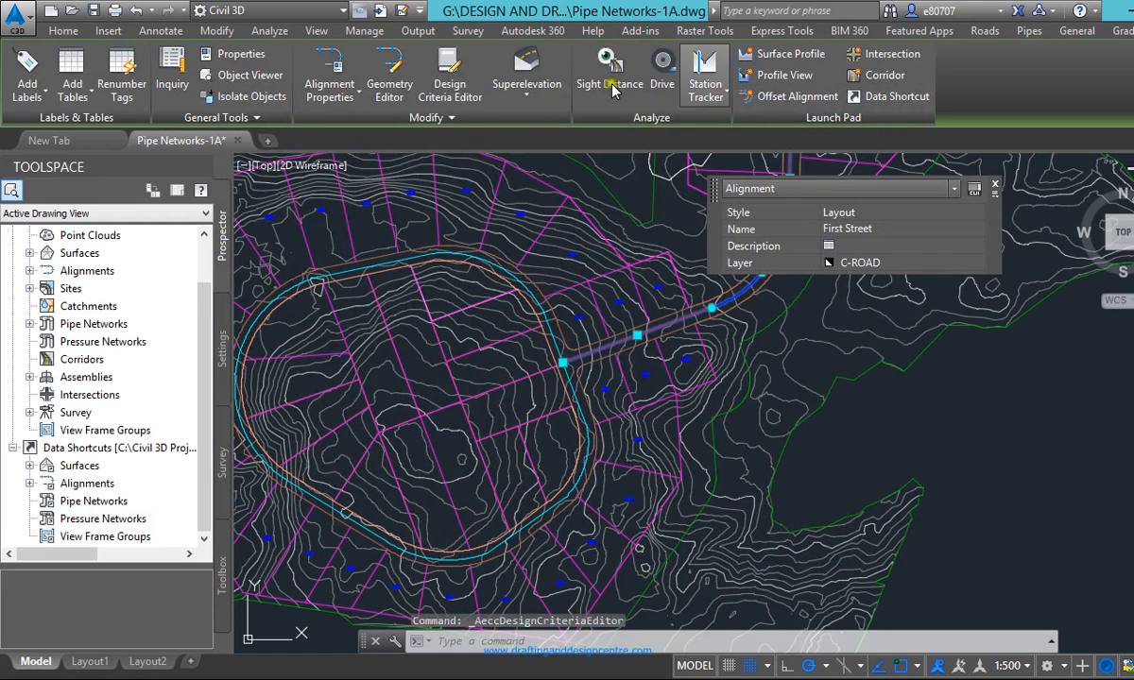
# Open the geometry editor for the First Street alignment and display its alignment entities table
pyautogui.click(391, 94)
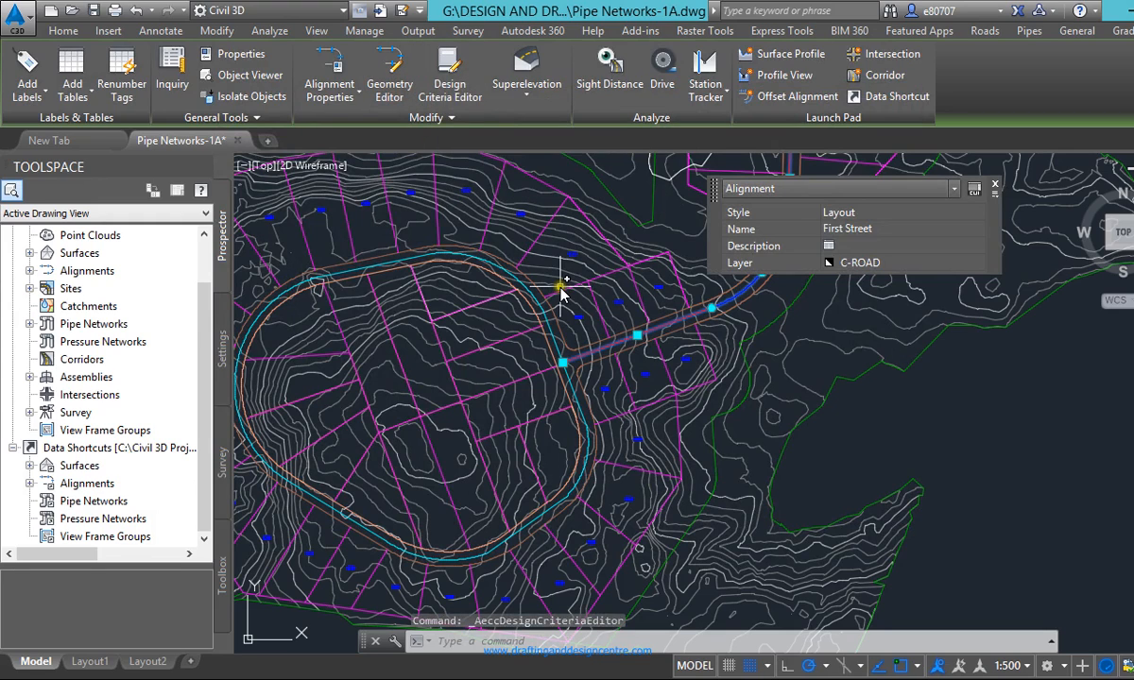
pyautogui.click(387, 103)
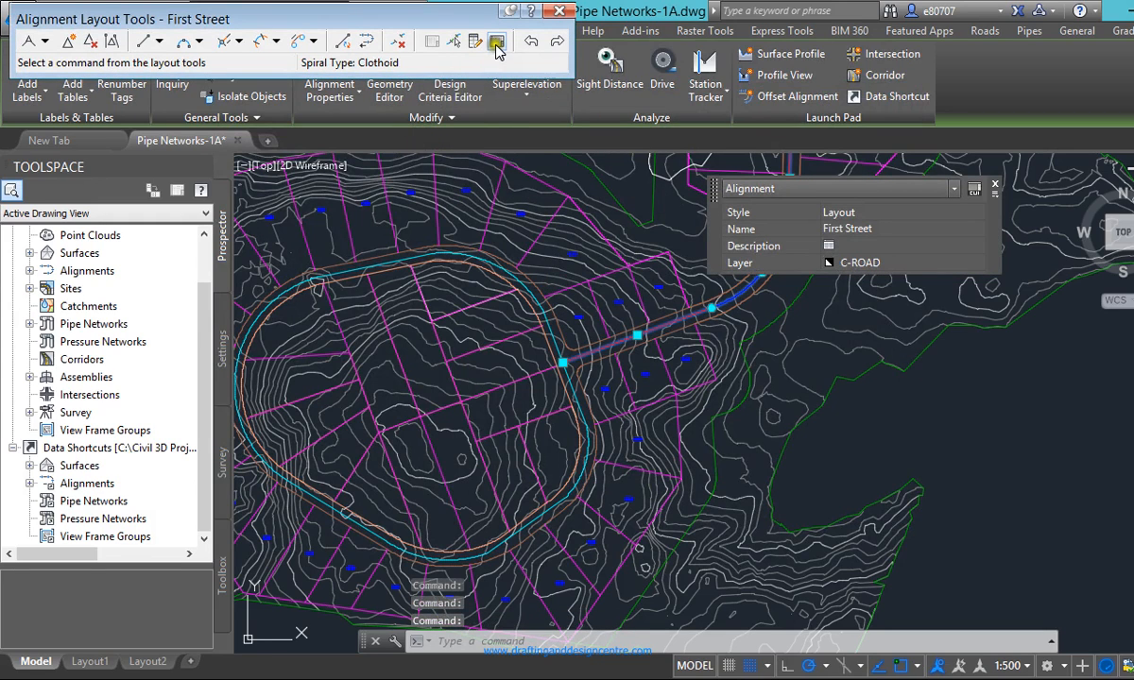
pyautogui.click(496, 44)
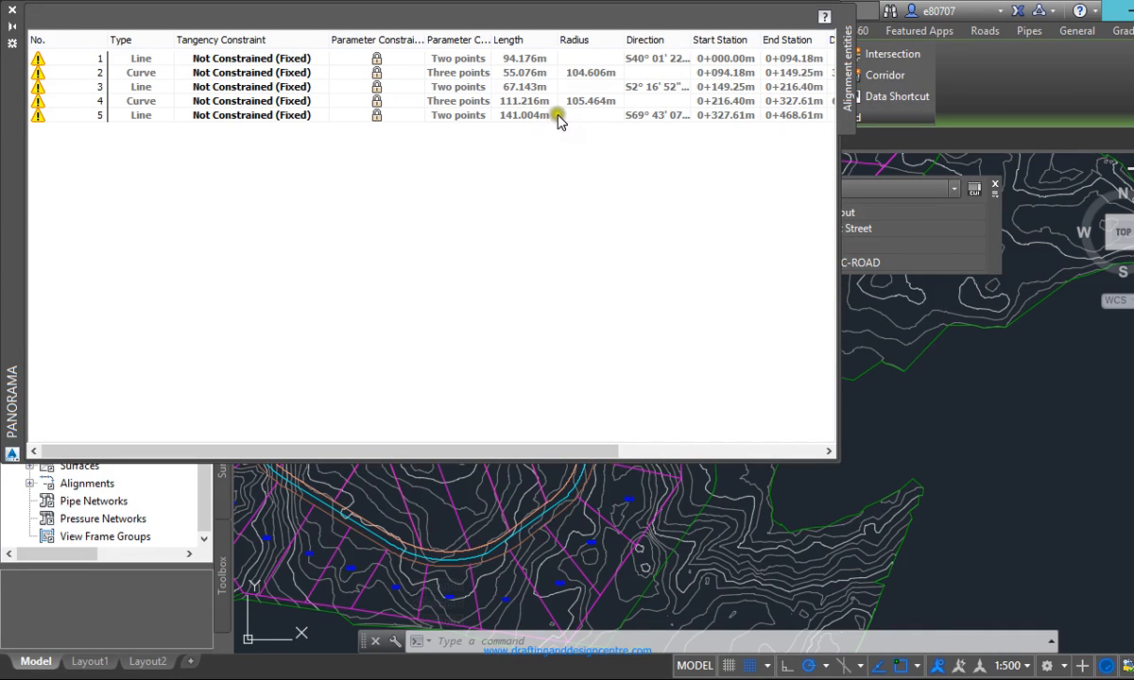
# Check the radii of curves 2 and 4 in the entities table and try the parameter constraint lock of curve 2
pyautogui.click(570, 75)
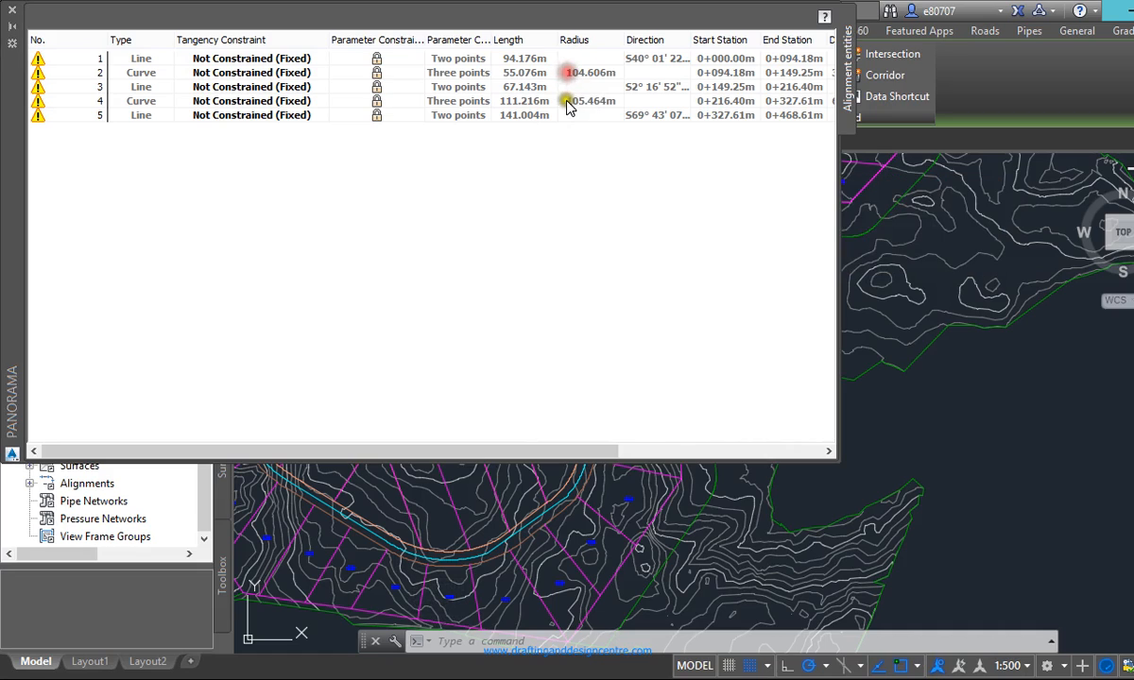
pyautogui.click(570, 102)
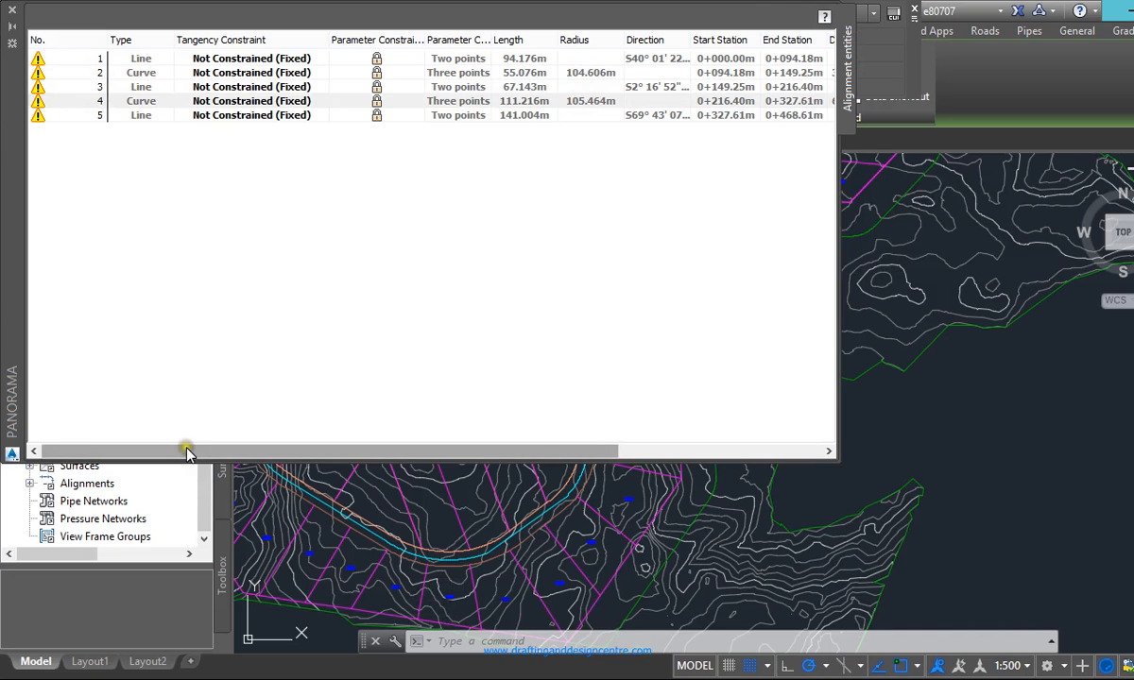
pyautogui.moveTo(187, 452); pyautogui.dragTo(140, 467)
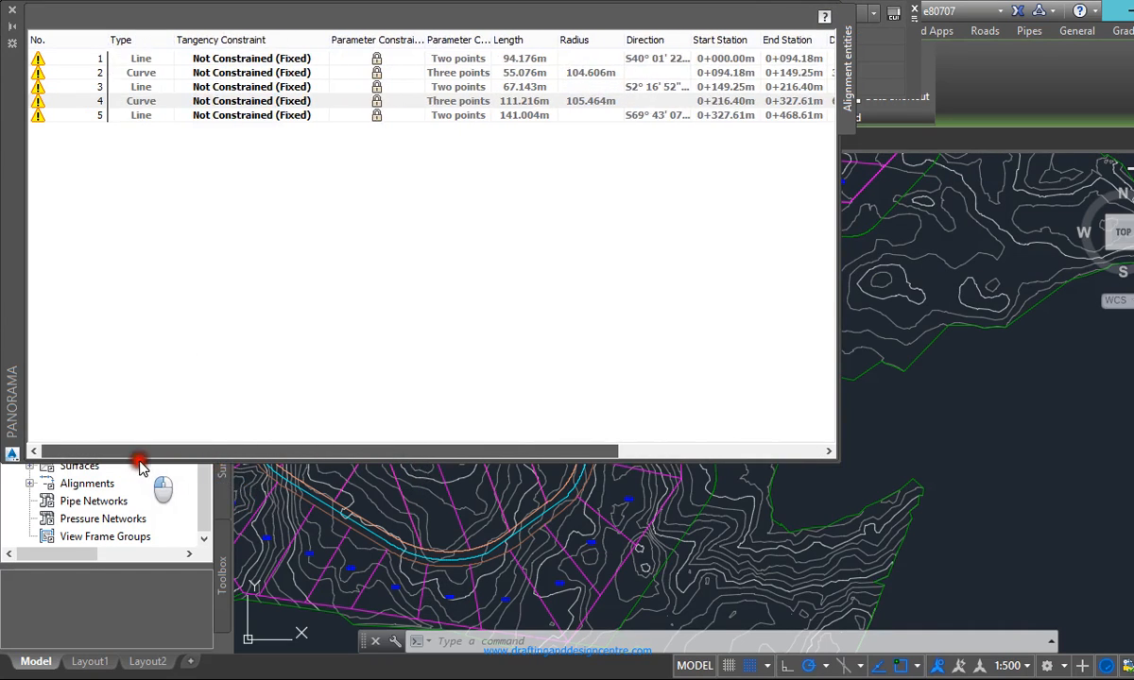
pyautogui.click(355, 101)
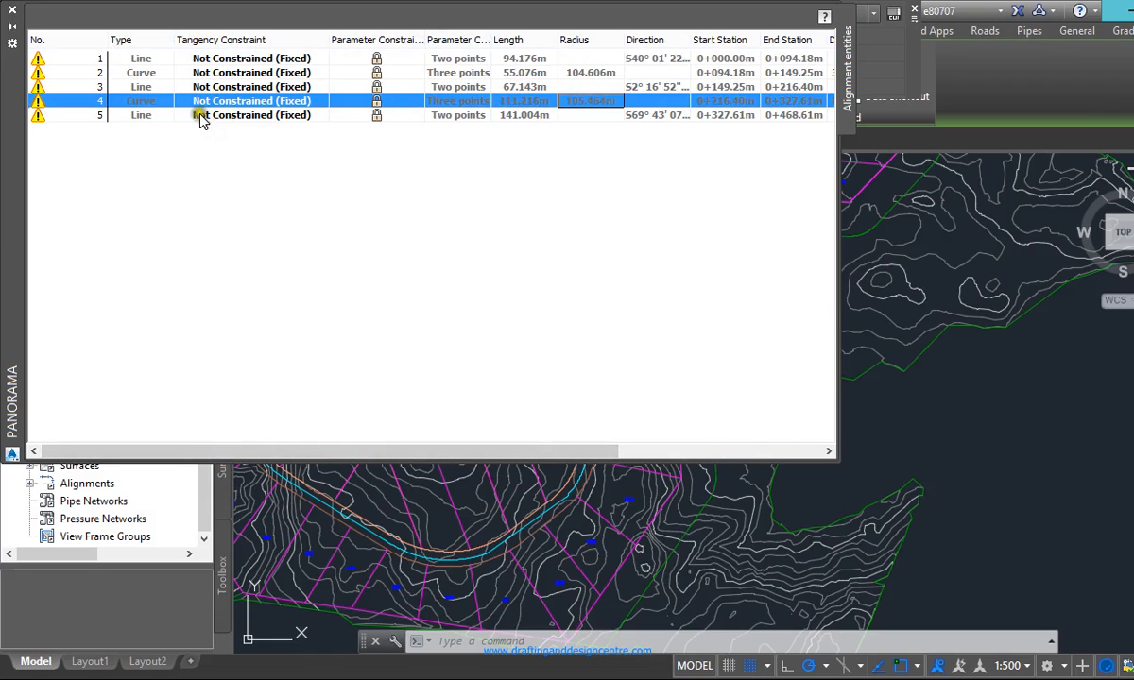
pyautogui.click(567, 74)
pyautogui.click(567, 74)
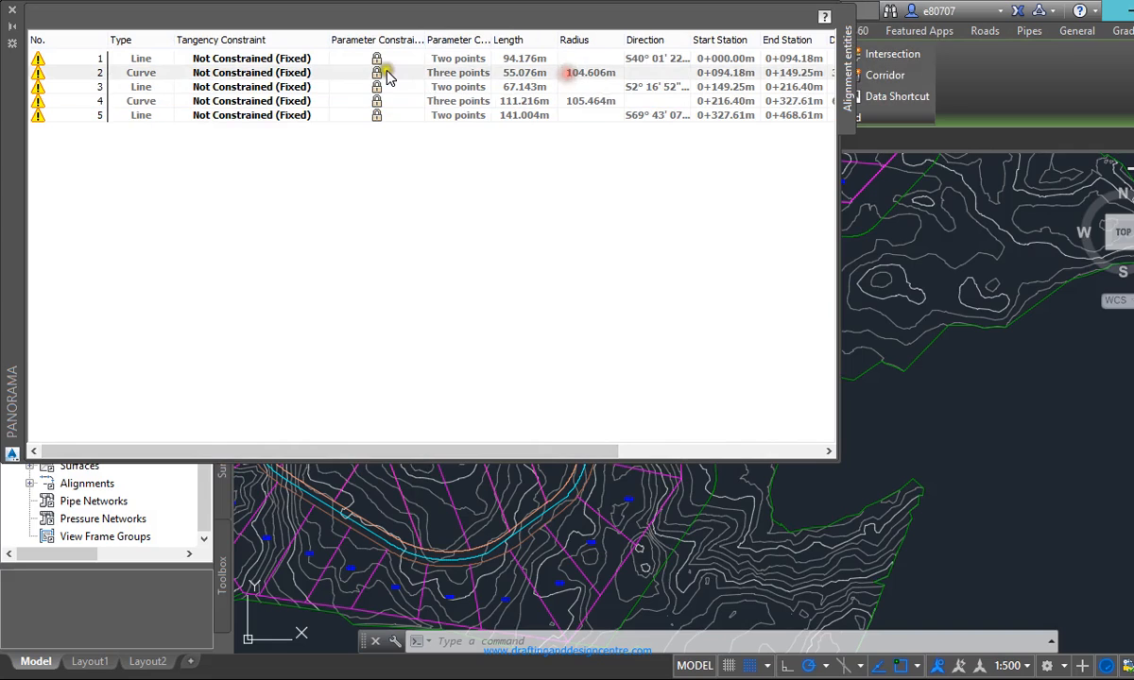
pyautogui.click(376, 74)
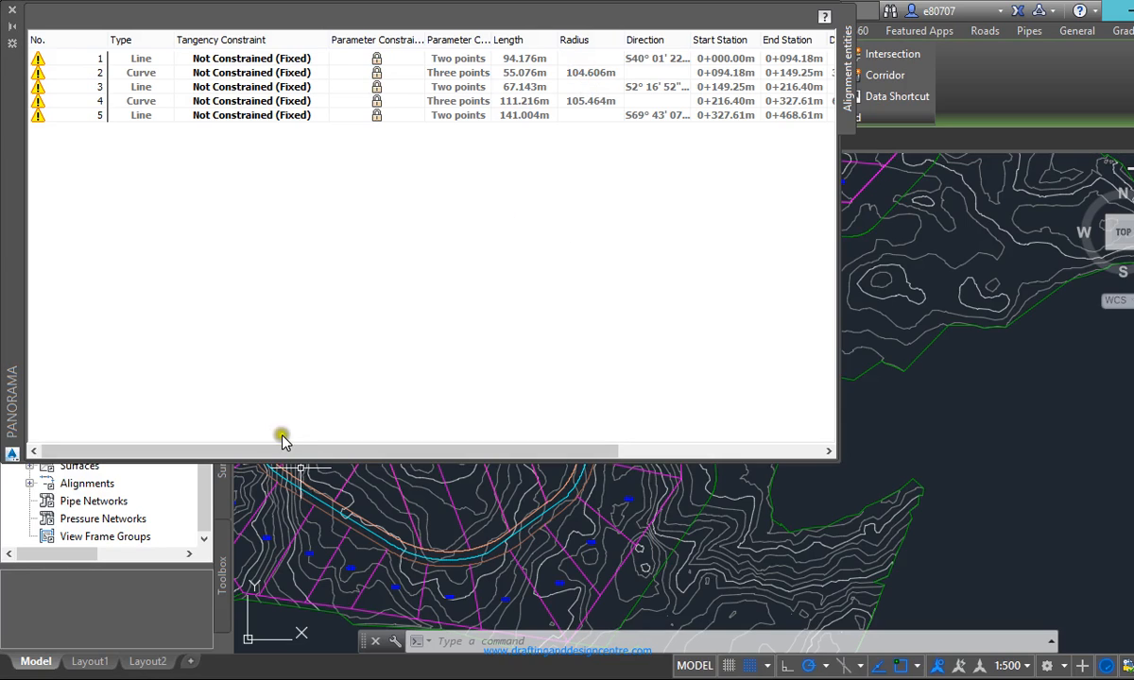
# Examine the tangency constraints, delta angles and chord lengths of the five alignment entities, and close the entities table
pyautogui.click(46, 64)
pyautogui.rightClick(48, 69)
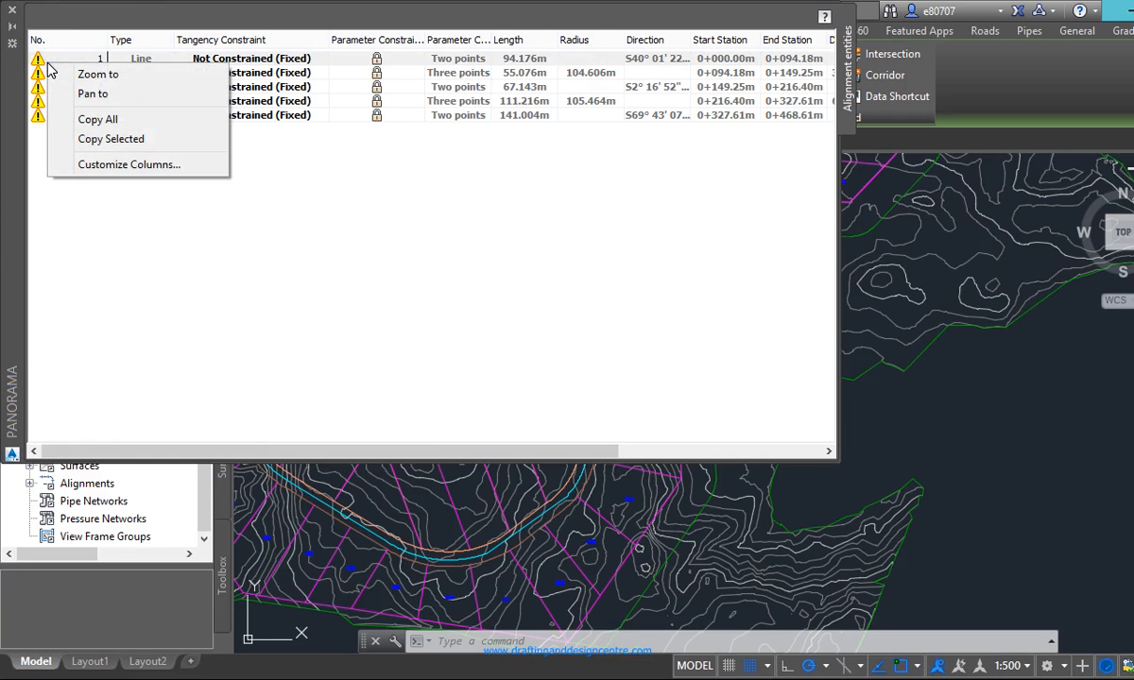
pyautogui.click(409, 302)
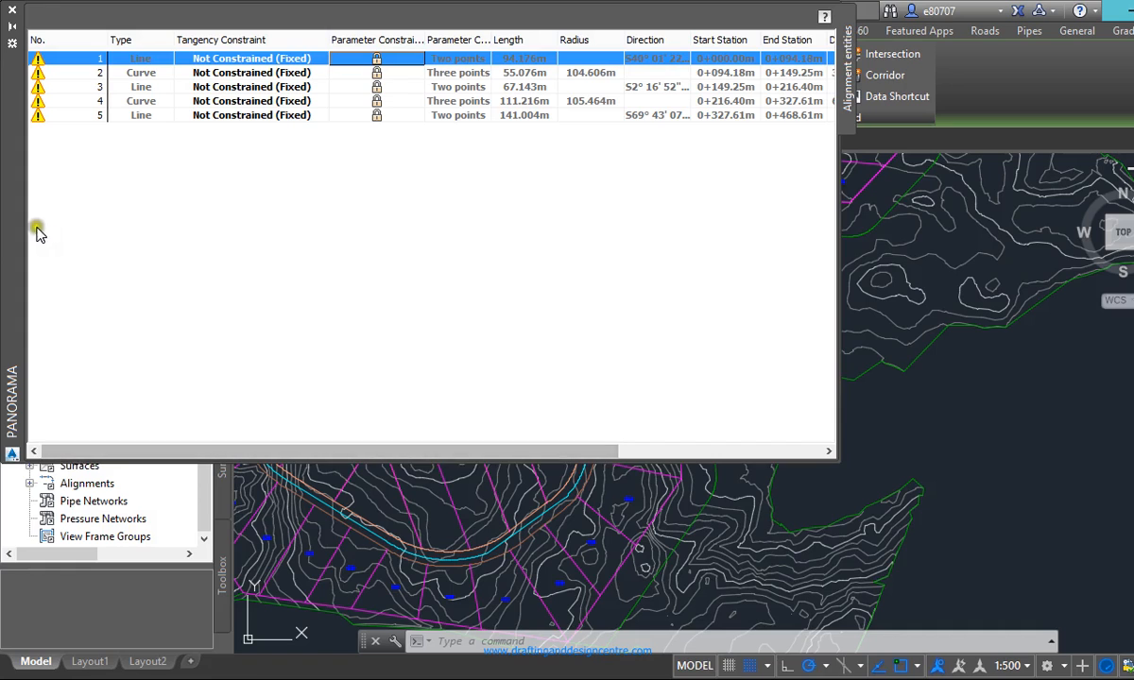
pyautogui.moveTo(89, 451); pyautogui.dragTo(570, 474)
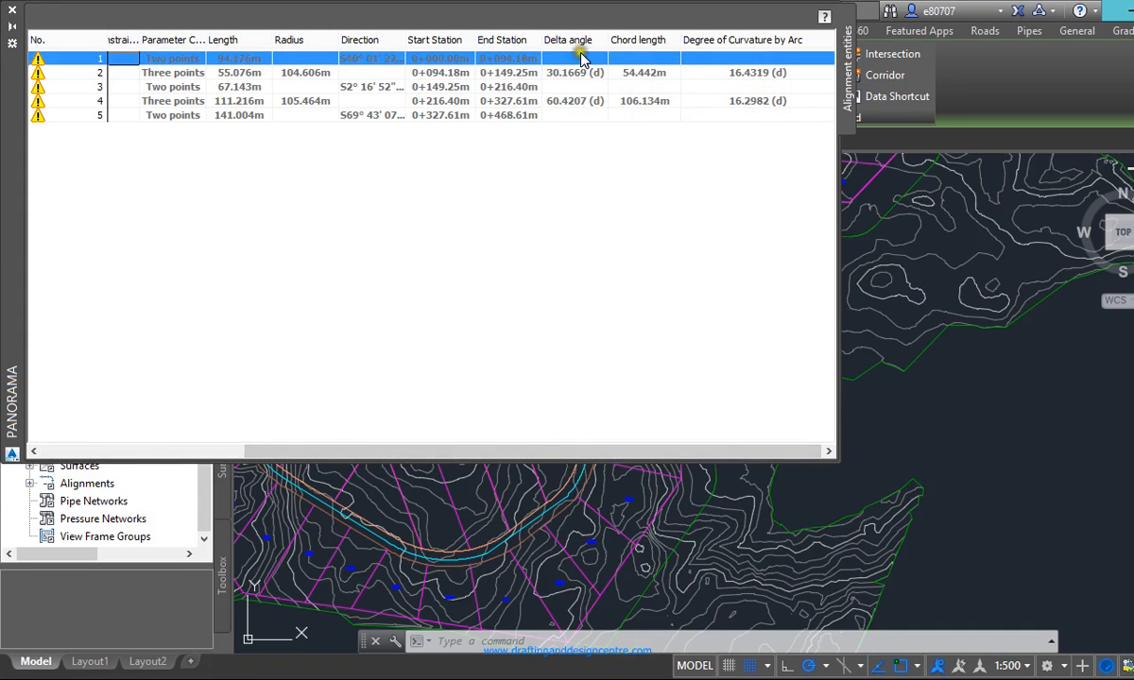
pyautogui.click(580, 101)
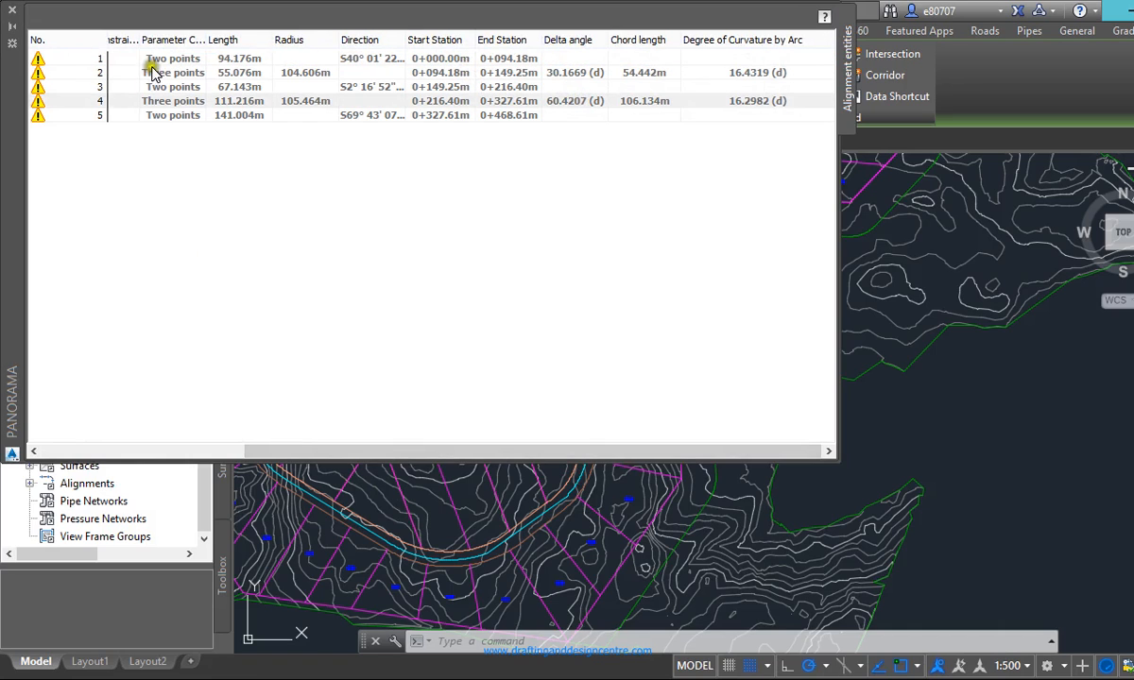
pyautogui.moveTo(290, 452); pyautogui.dragTo(119, 451)
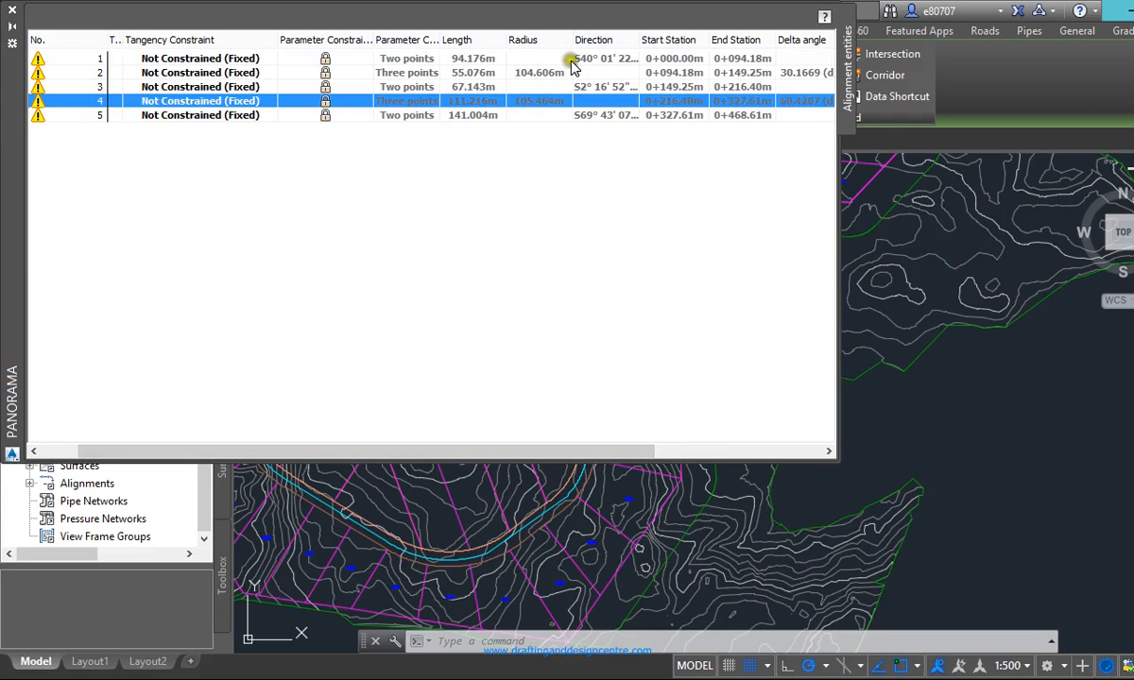
pyautogui.moveTo(459, 448); pyautogui.dragTo(567, 456)
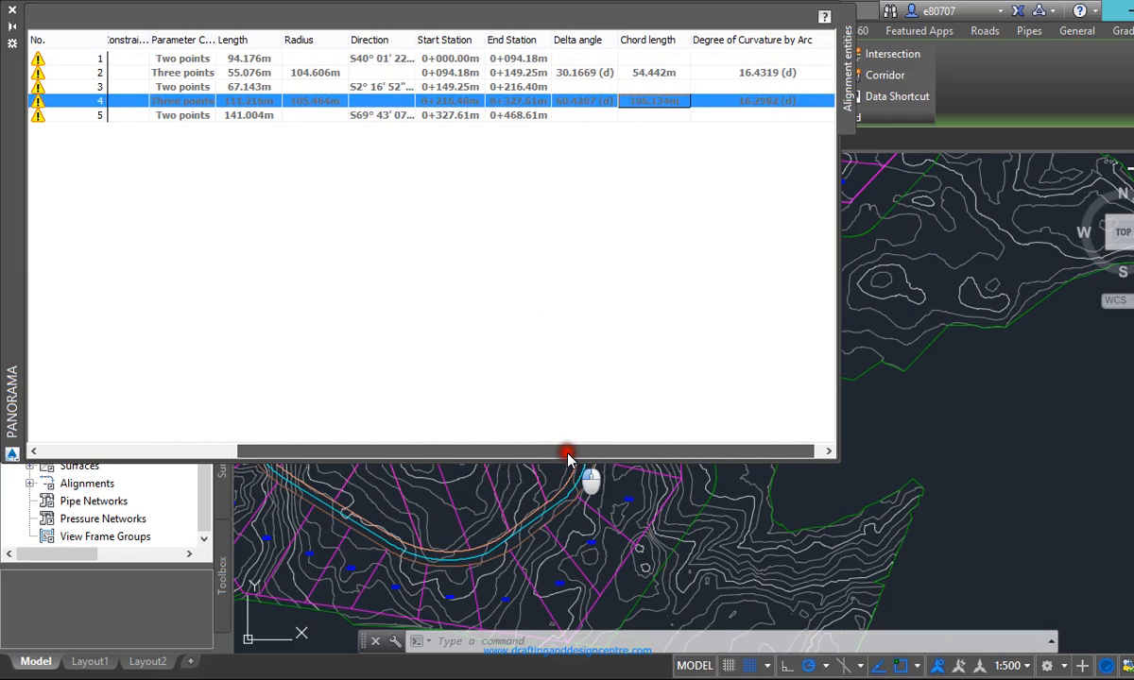
pyautogui.moveTo(567, 457); pyautogui.dragTo(208, 385)
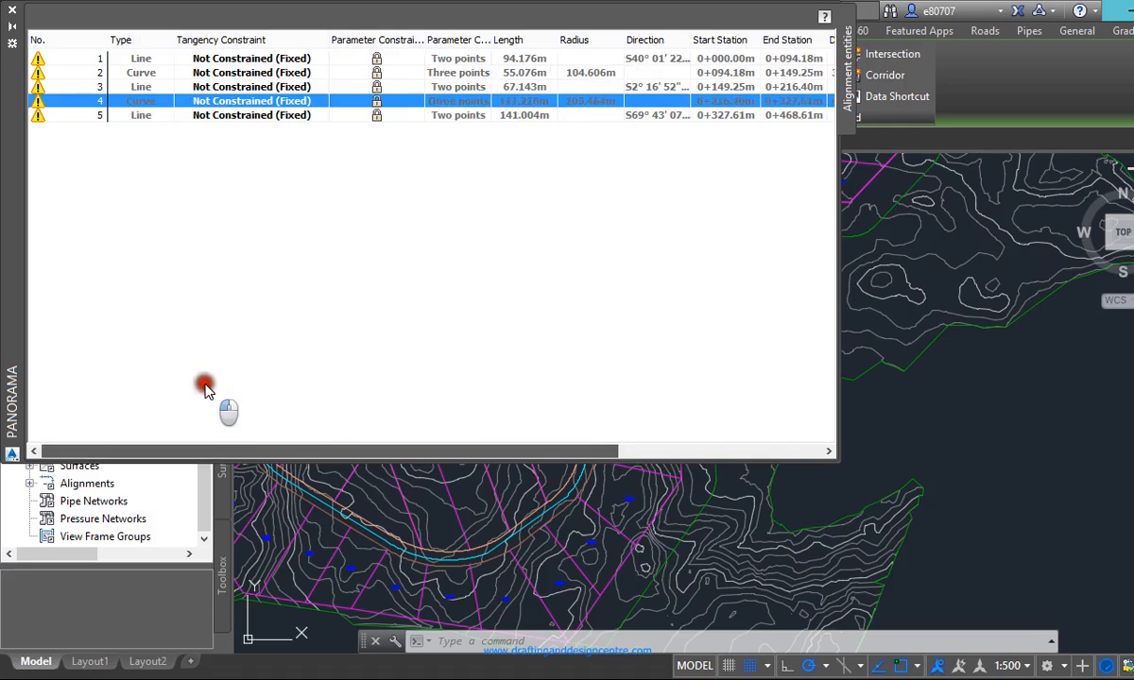
pyautogui.click(11, 11)
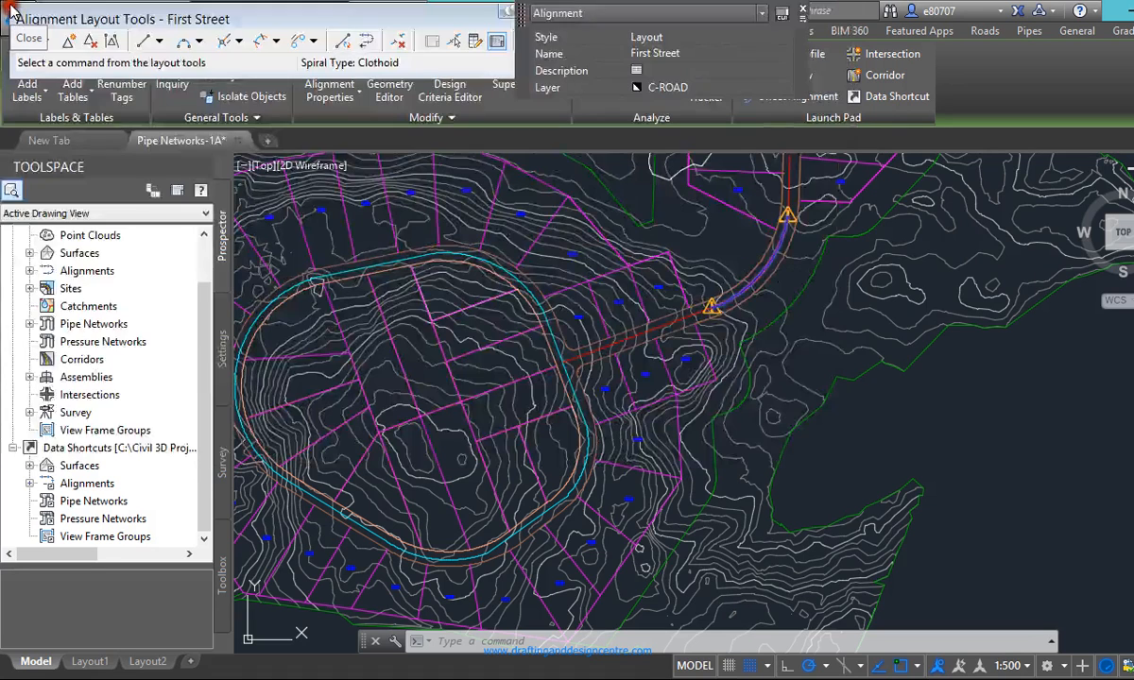
# Look over the tangent creation options of the First Street layout tools, recheck the entities table, and close the tools and clear the selection
pyautogui.moveTo(98, 11); pyautogui.dragTo(140, 21)
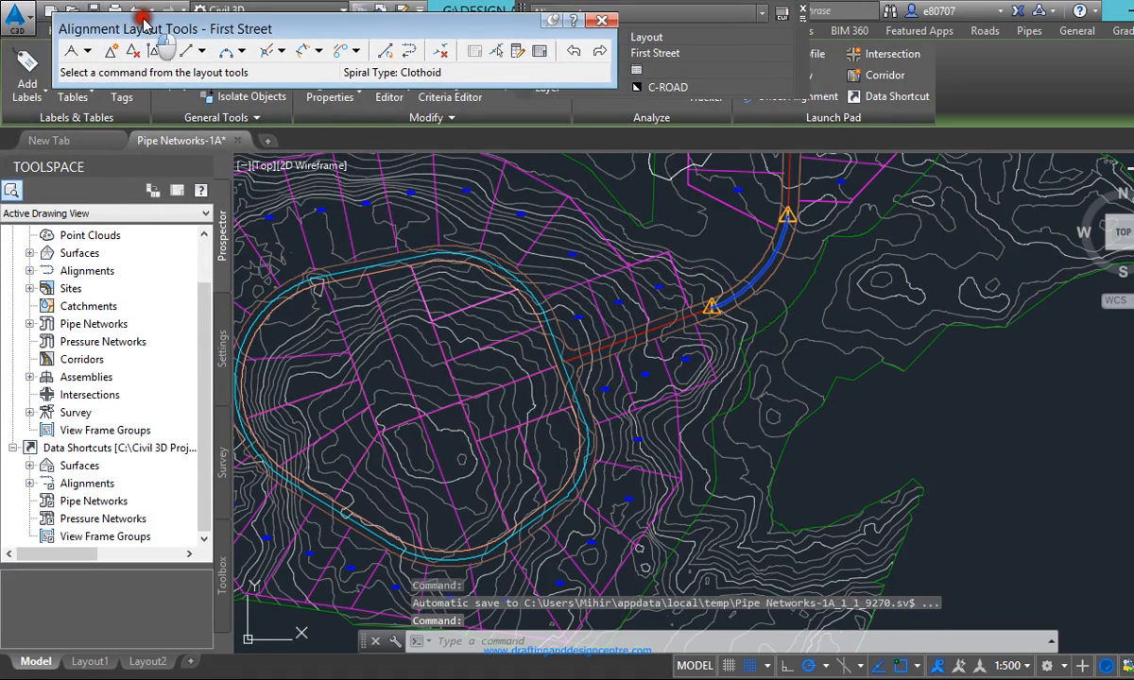
pyautogui.click(88, 51)
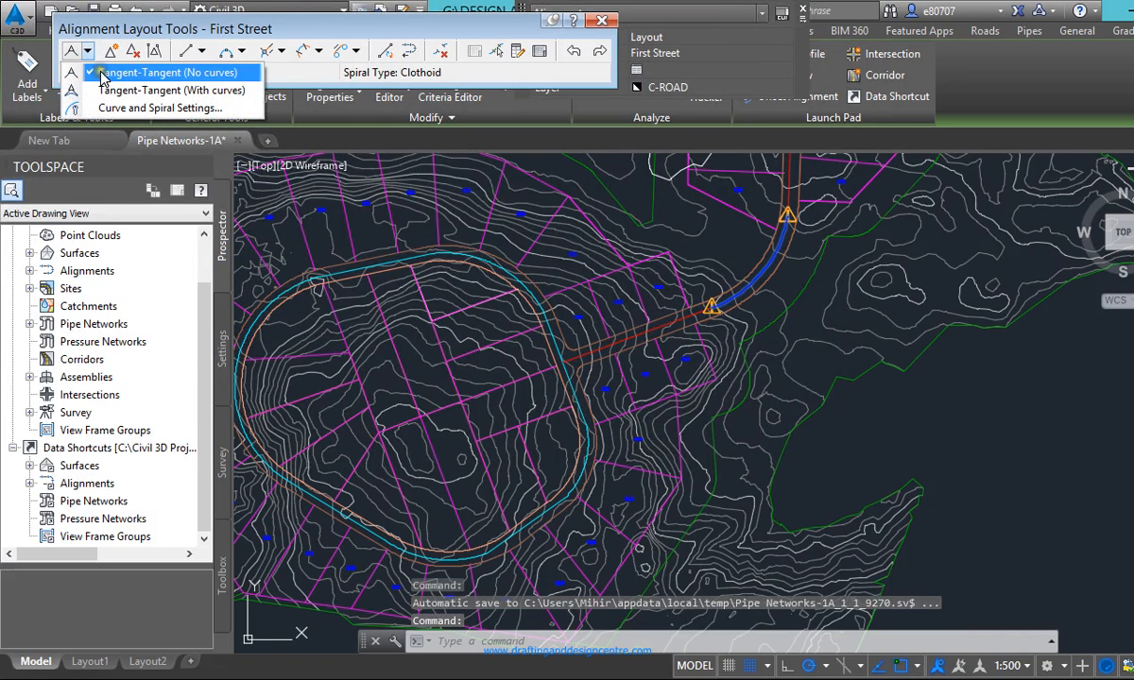
pyautogui.click(319, 76)
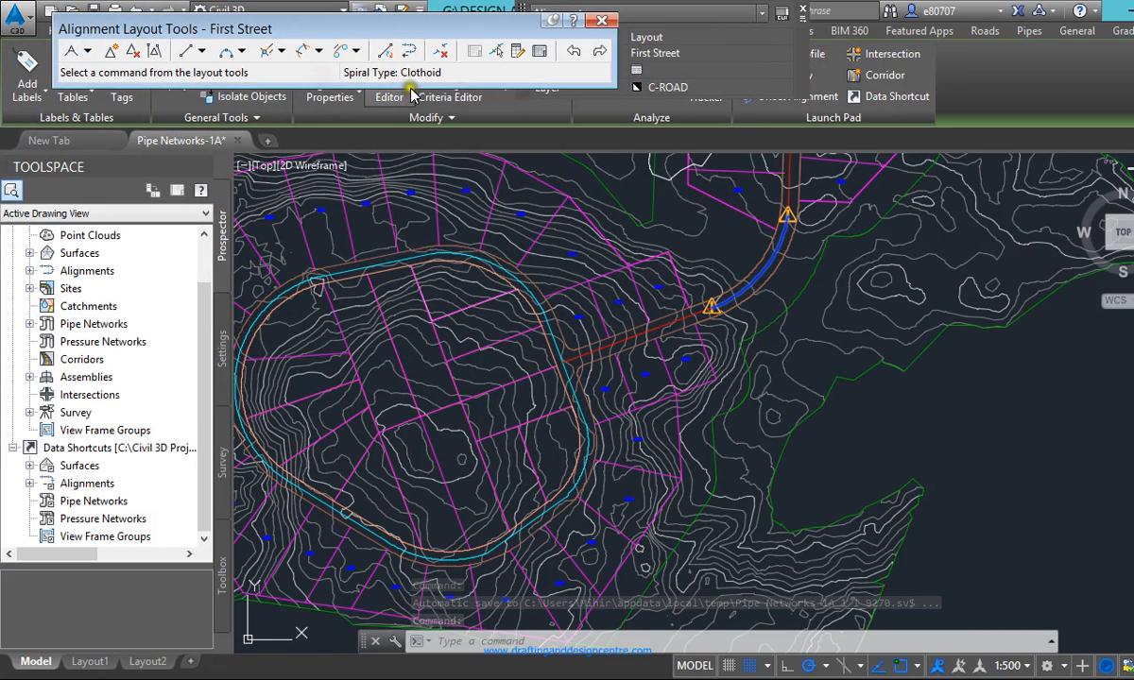
pyautogui.click(541, 52)
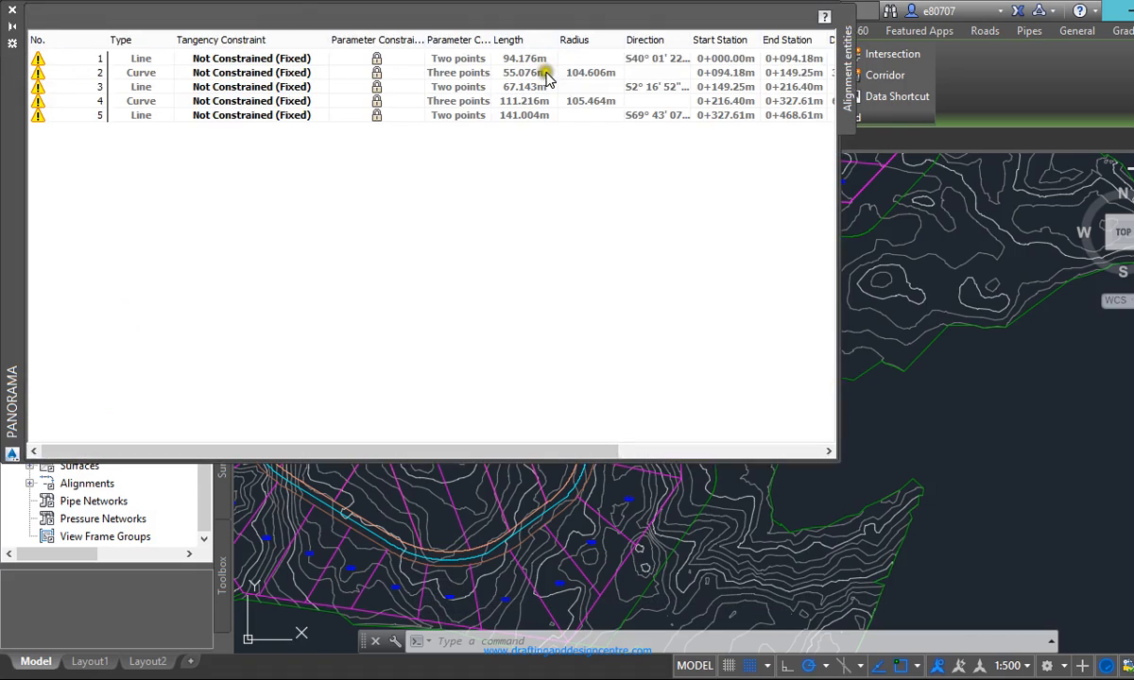
pyautogui.click(9, 10)
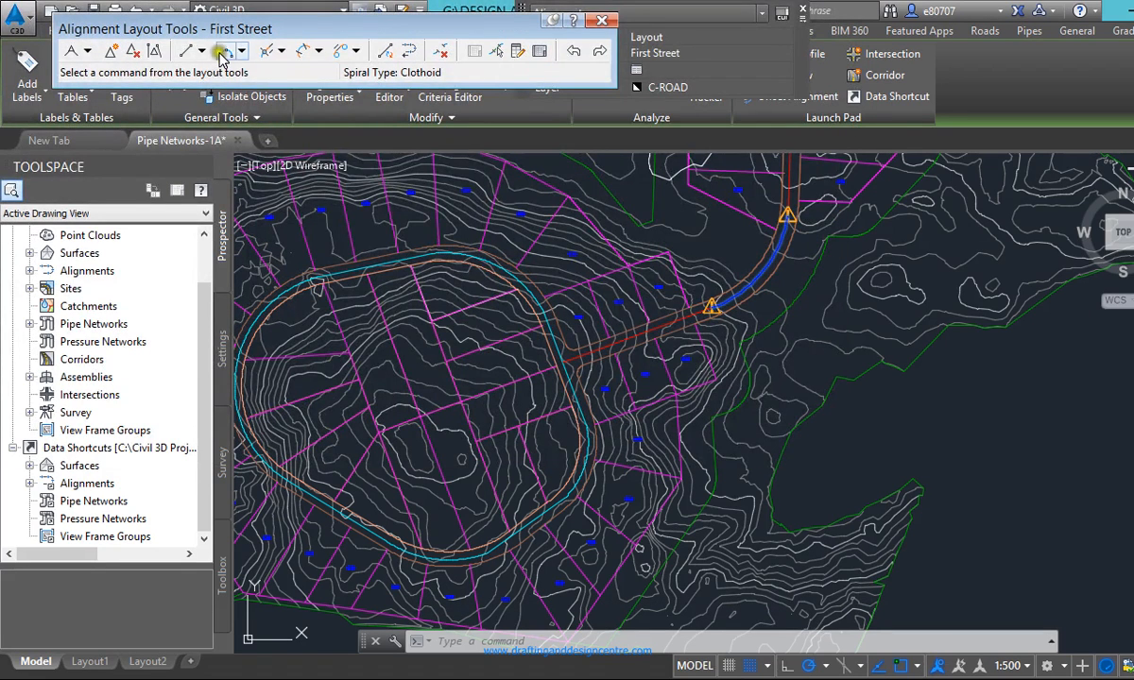
pyautogui.click(87, 51)
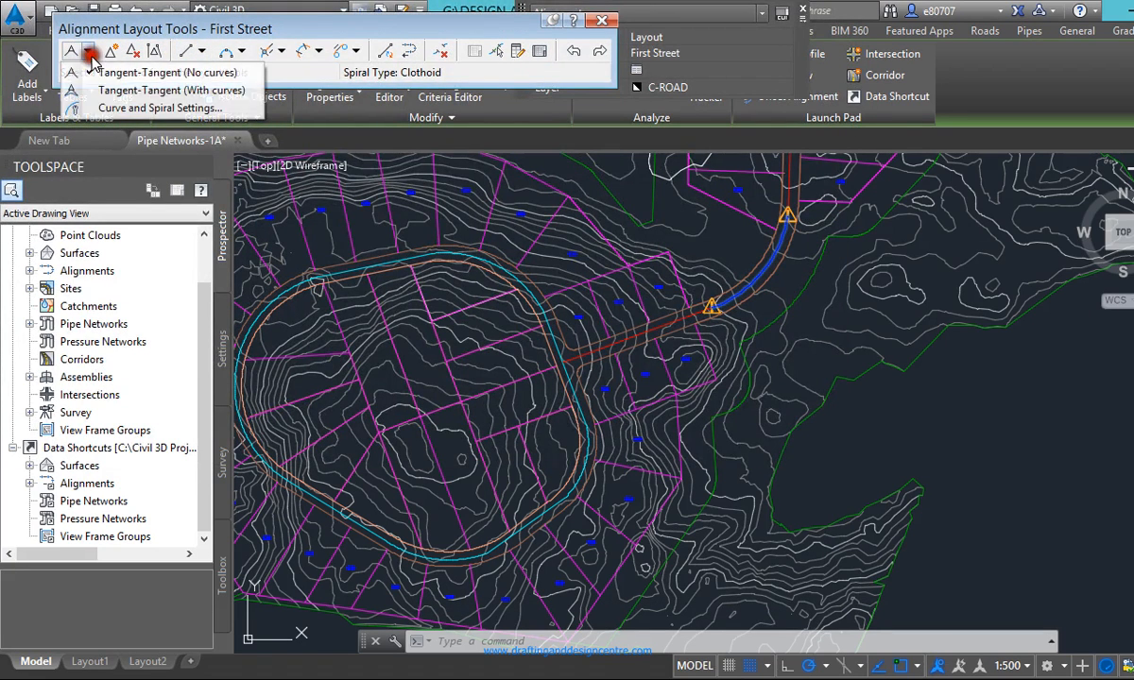
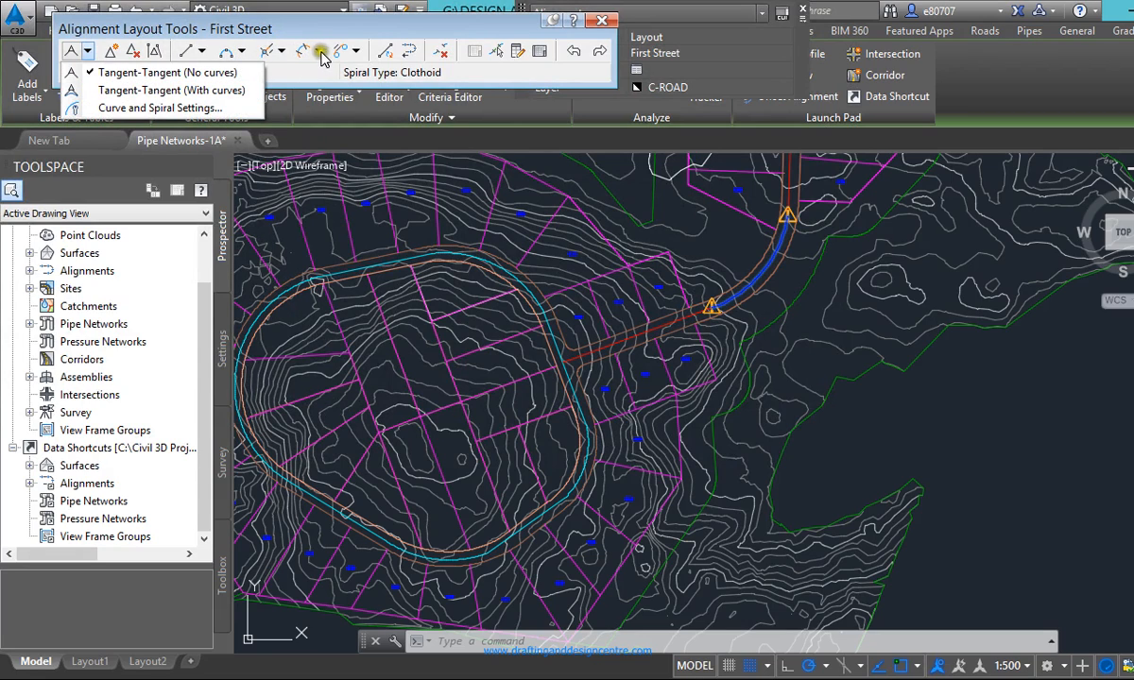
pyautogui.click(441, 29)
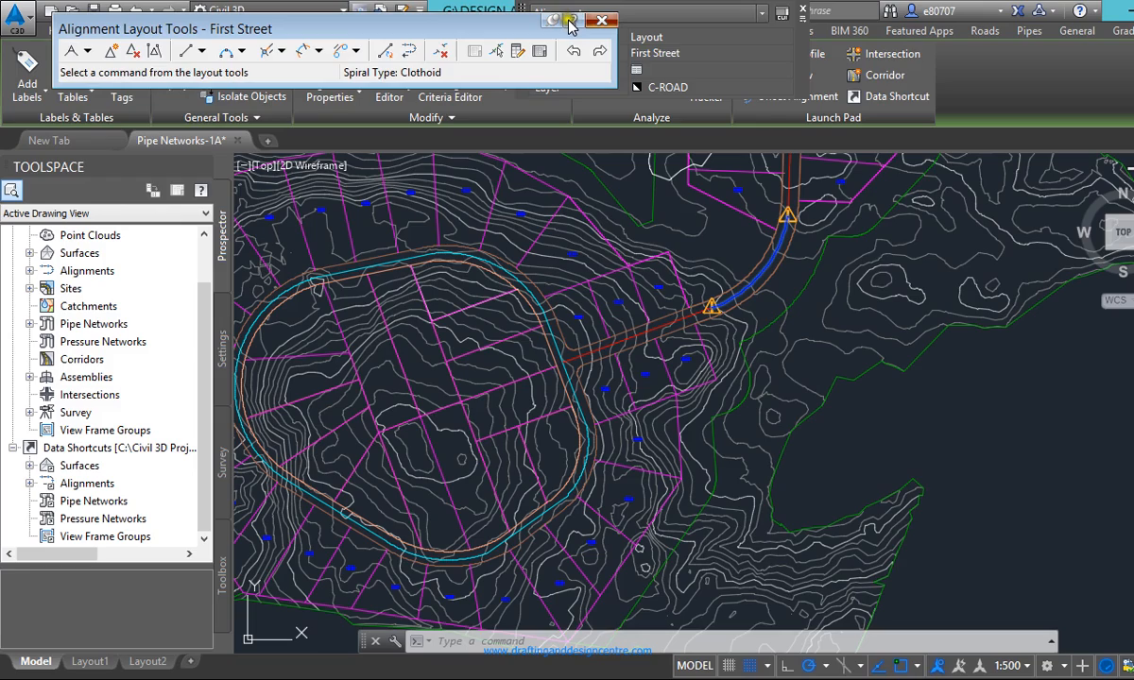
pyautogui.click(570, 21)
pyautogui.press('Escape')
pyautogui.press('Escape')
# Inspect the tangency warning markers along the First Street alignment and the course of the closed loop road in the drawing
pyautogui.scroll(5, 688, 286)
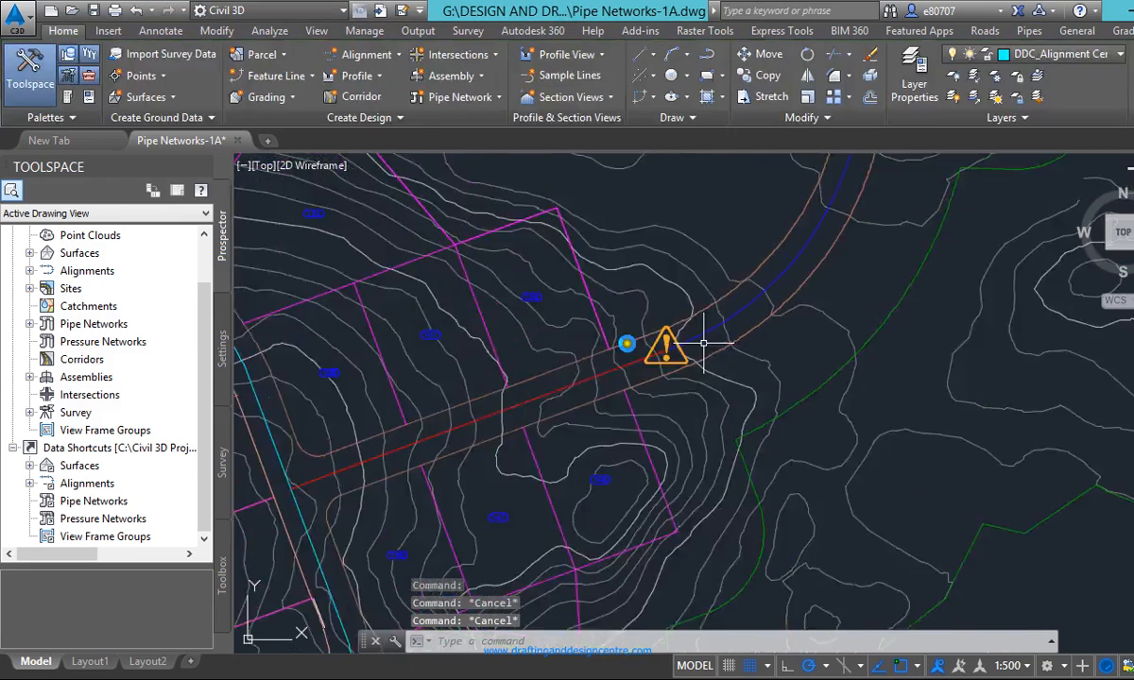
pyautogui.scroll(2, 661, 340)
pyautogui.scroll(-8, 522, 352)
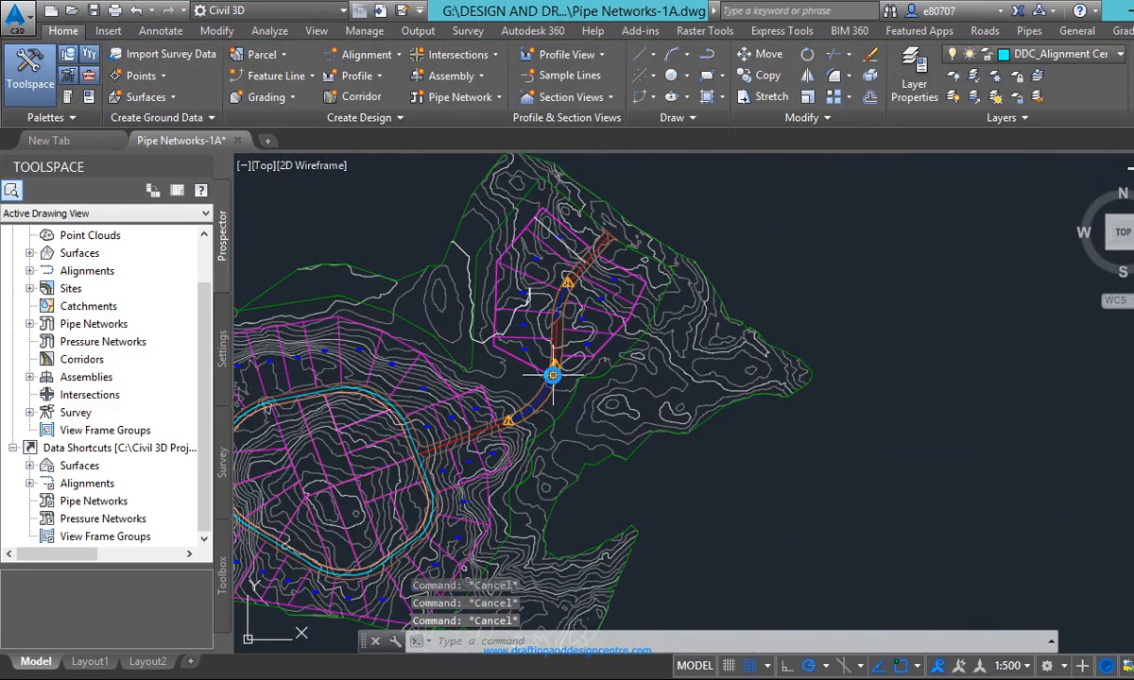
pyautogui.scroll(3, 552, 380)
pyautogui.click(552, 314)
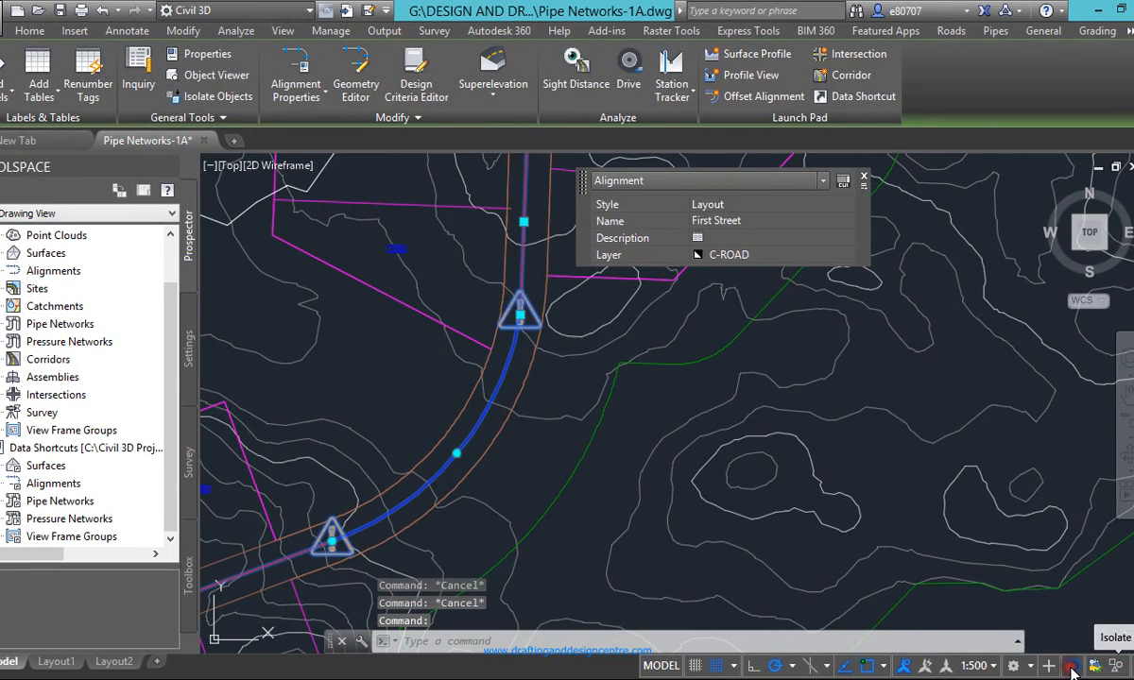
pyautogui.press('Escape')
pyautogui.scroll(-2, 935, 577)
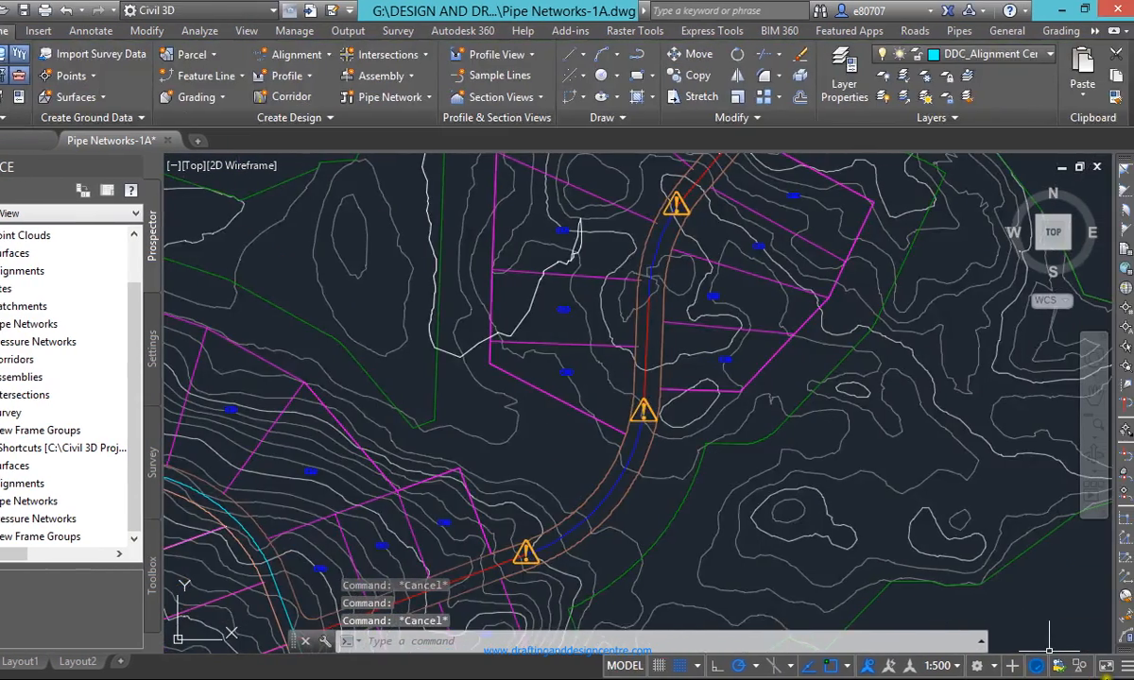
pyautogui.scroll(-4, 451, 397)
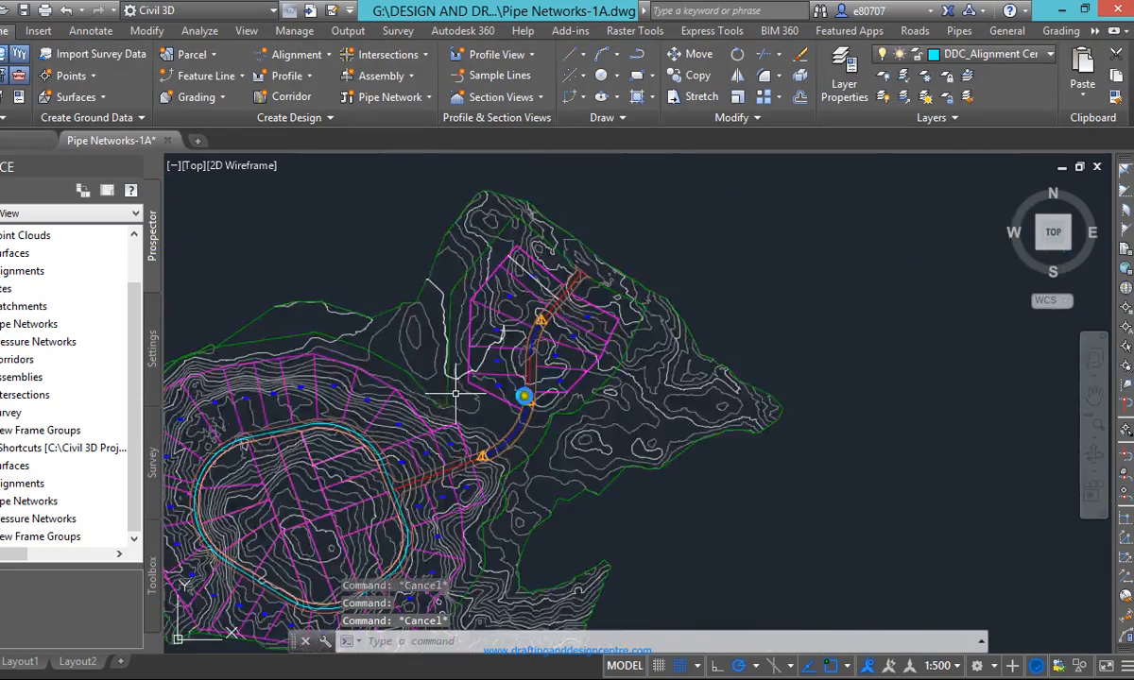
pyautogui.scroll(4, 491, 445)
pyautogui.scroll(-4, 524, 453)
pyautogui.scroll(3, 454, 472)
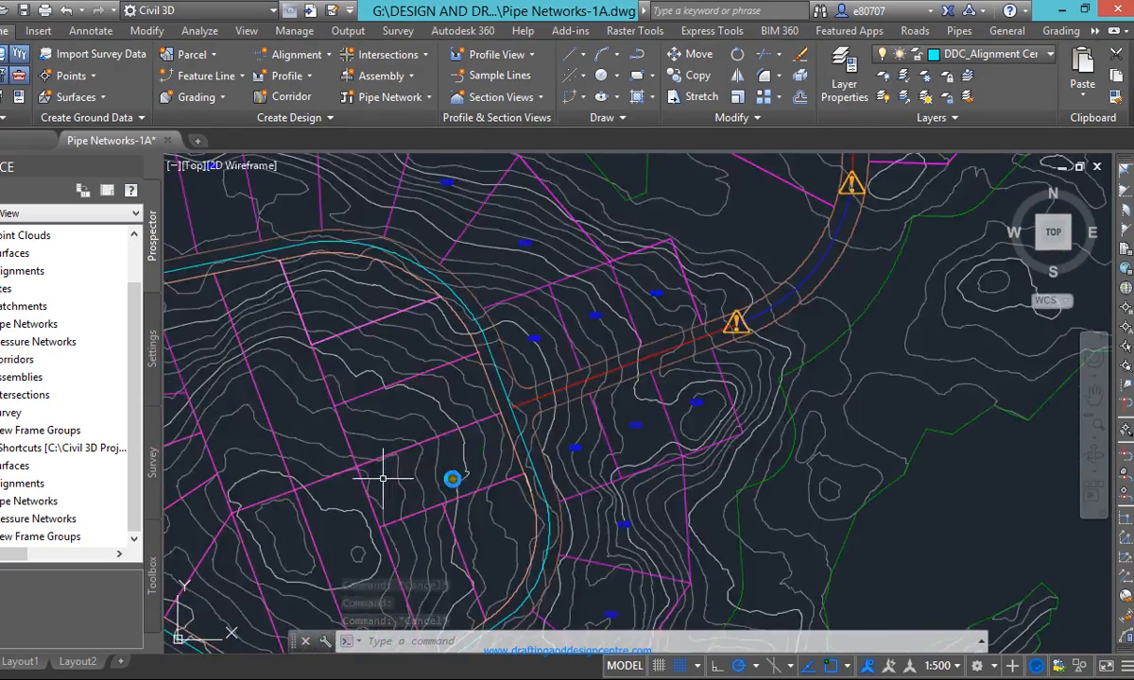
pyautogui.scroll(1, 567, 416)
pyautogui.scroll(-4, 534, 368)
pyautogui.scroll(5, 413, 388)
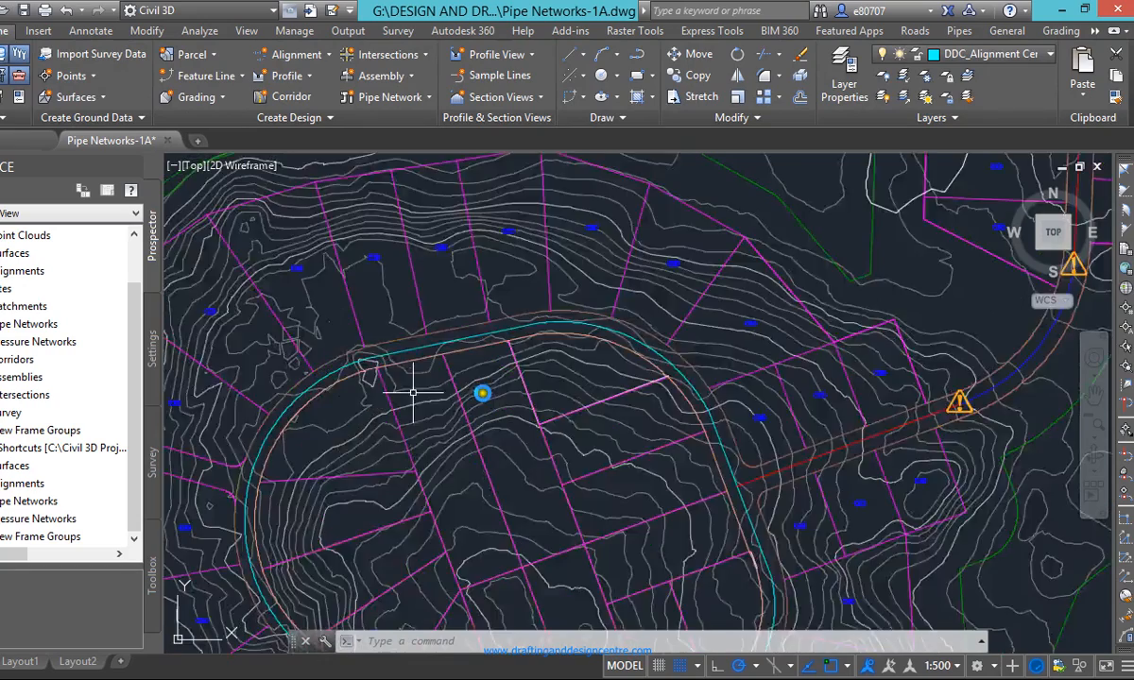
pyautogui.scroll(-5, 364, 312)
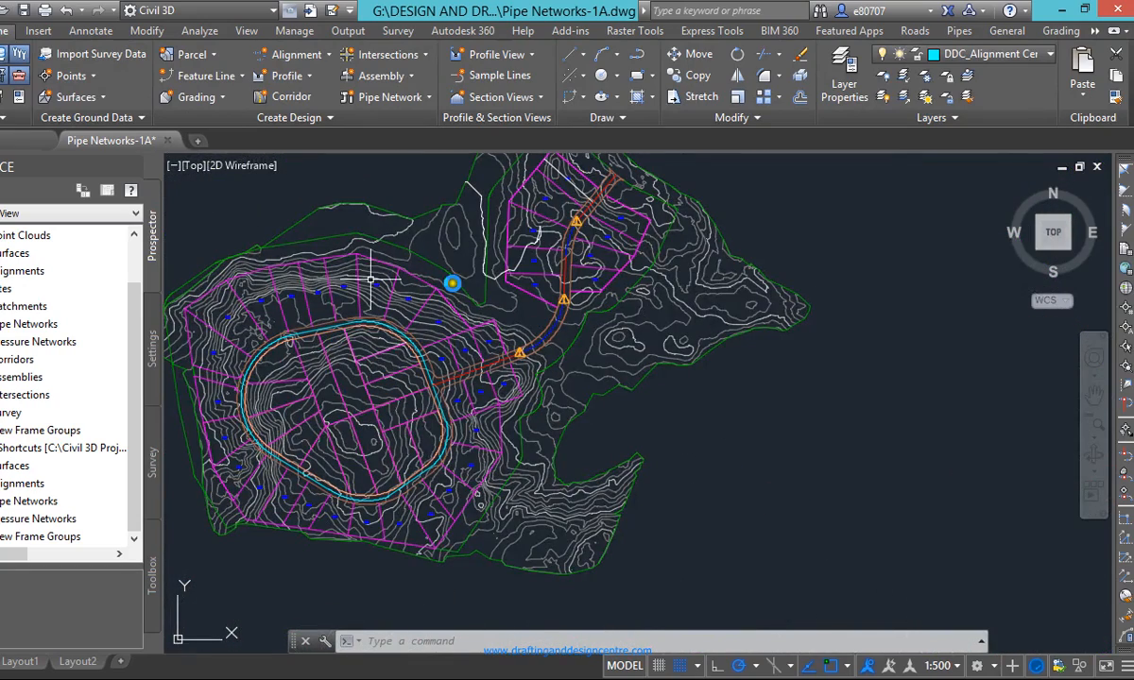
pyautogui.click(321, 54)
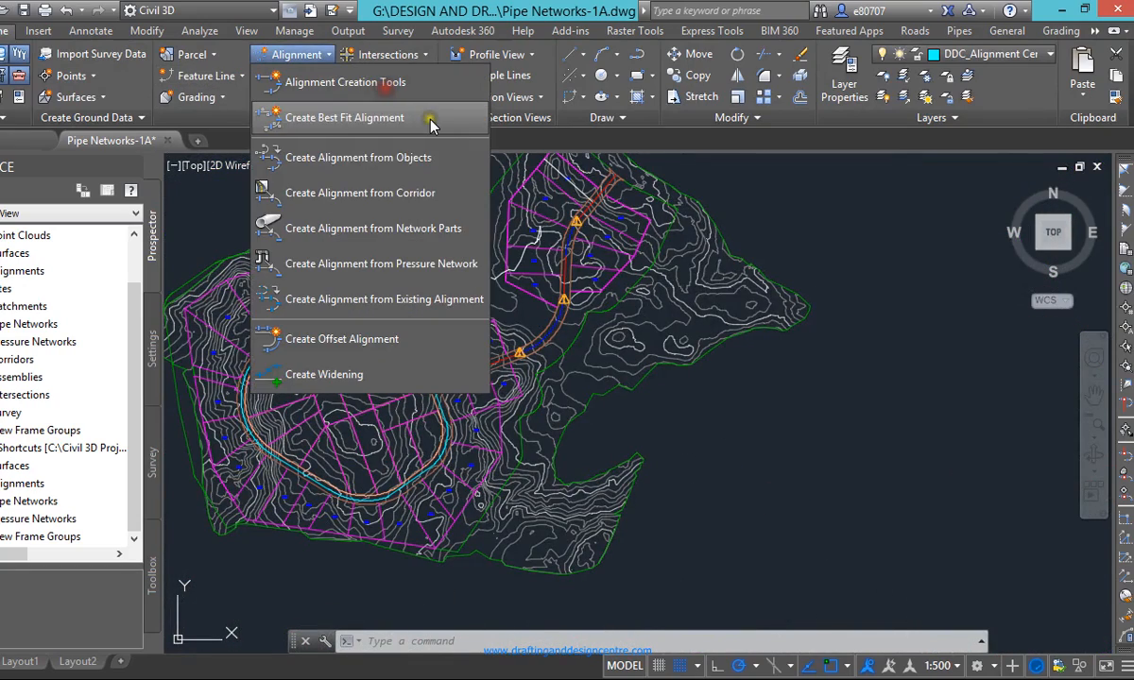
pyautogui.click(453, 163)
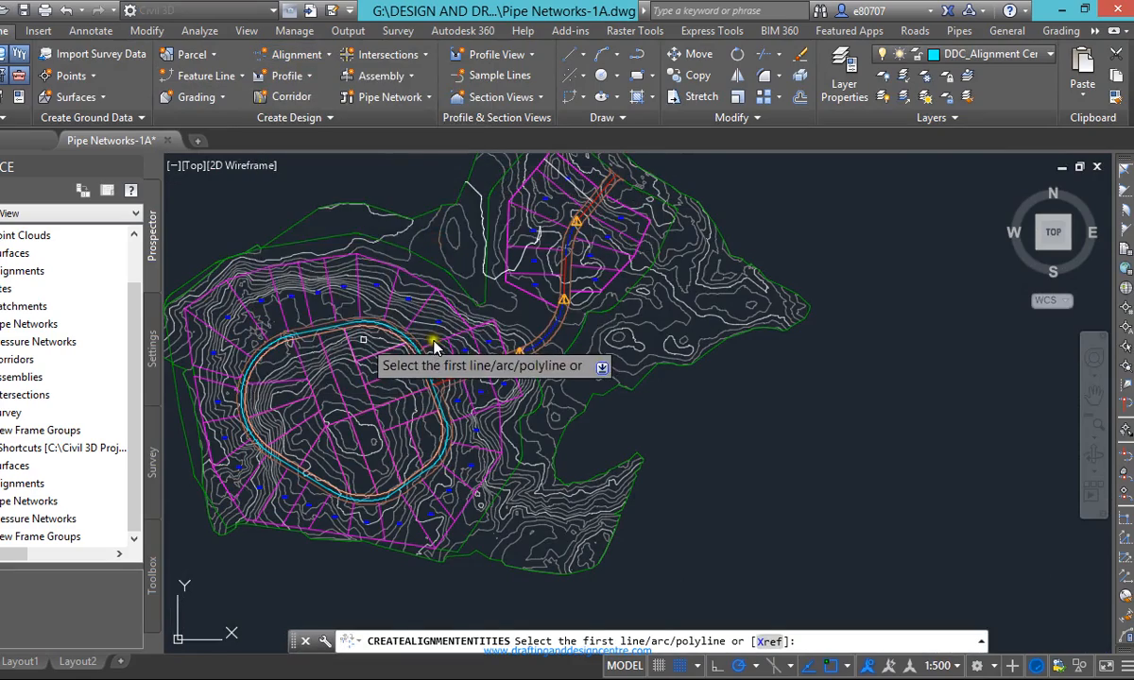
pyautogui.scroll(4, 440, 335)
pyautogui.click(456, 304)
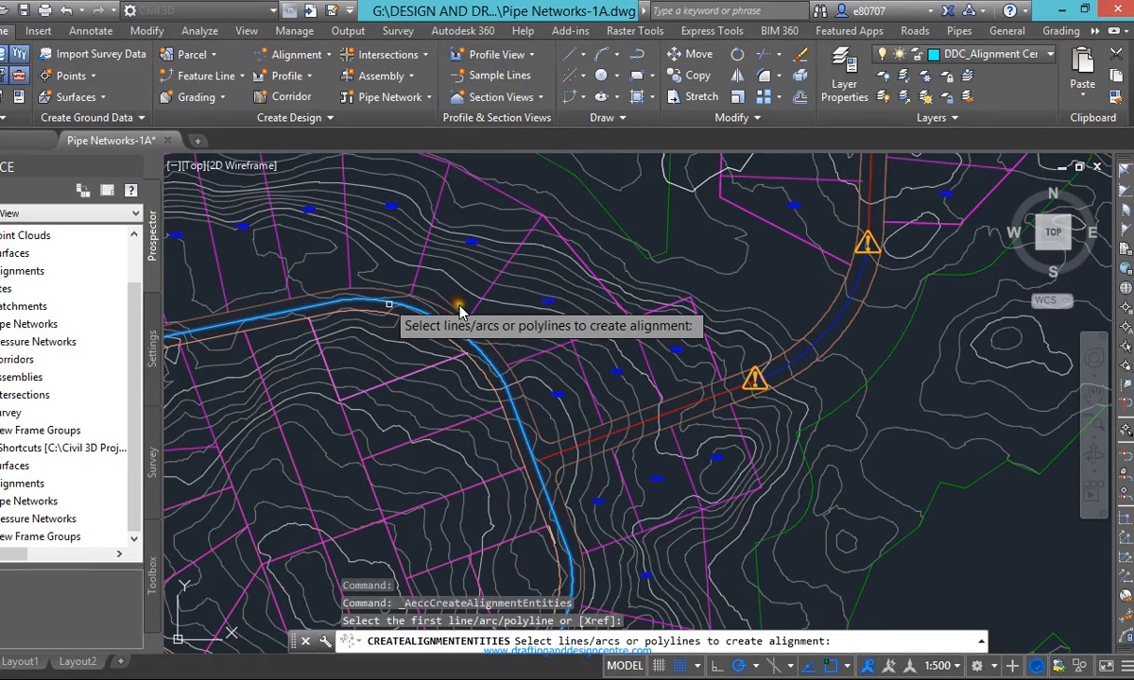
pyautogui.scroll(-2, 352, 295)
pyautogui.click(353, 295)
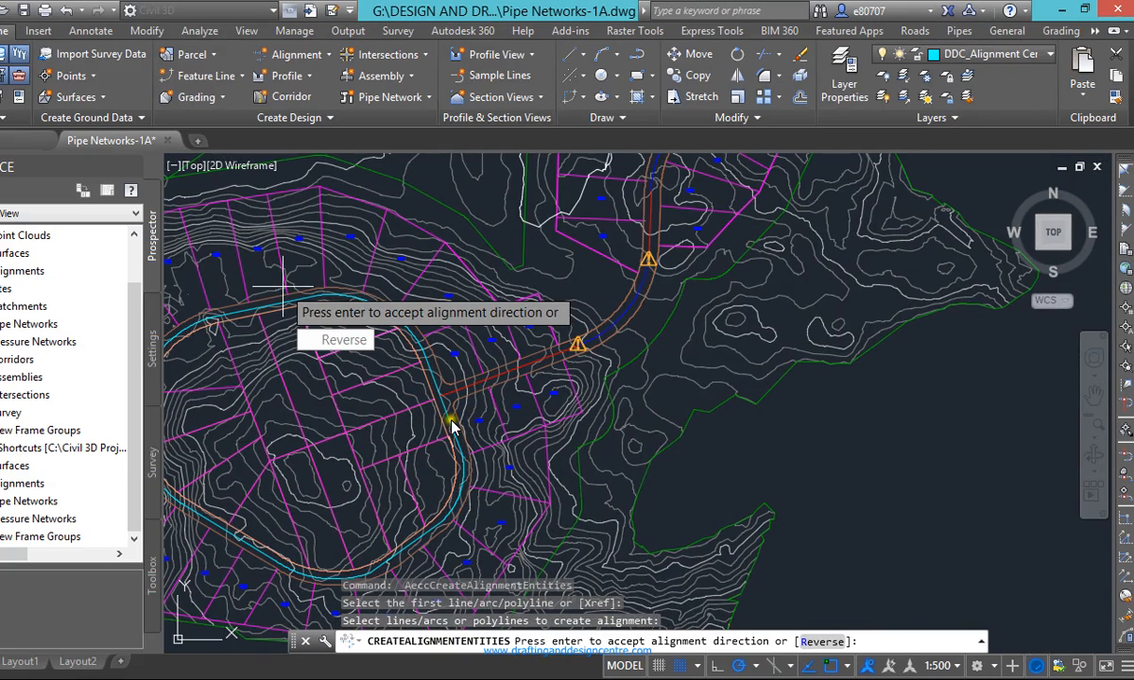
pyautogui.press('Escape')
pyautogui.scroll(-5, 557, 329)
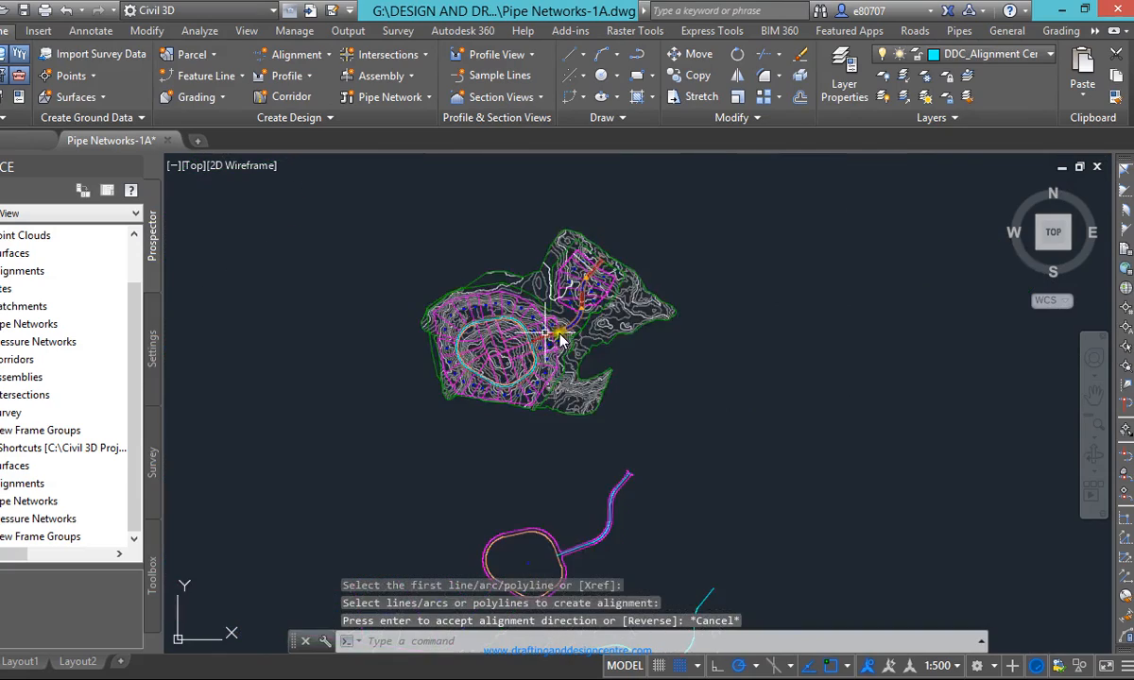
pyautogui.scroll(5, 534, 326)
pyautogui.press('Escape')
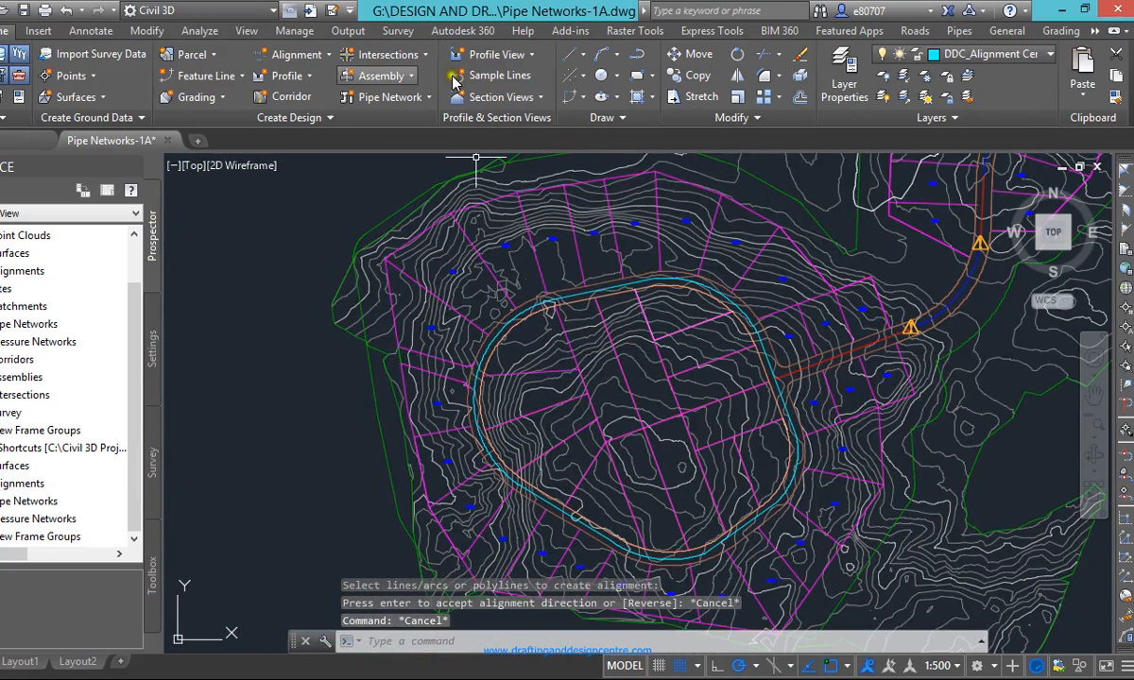
# Start creating an alignment from objects with the closed loop road polyline and accept its default direction
pyautogui.click(298, 54)
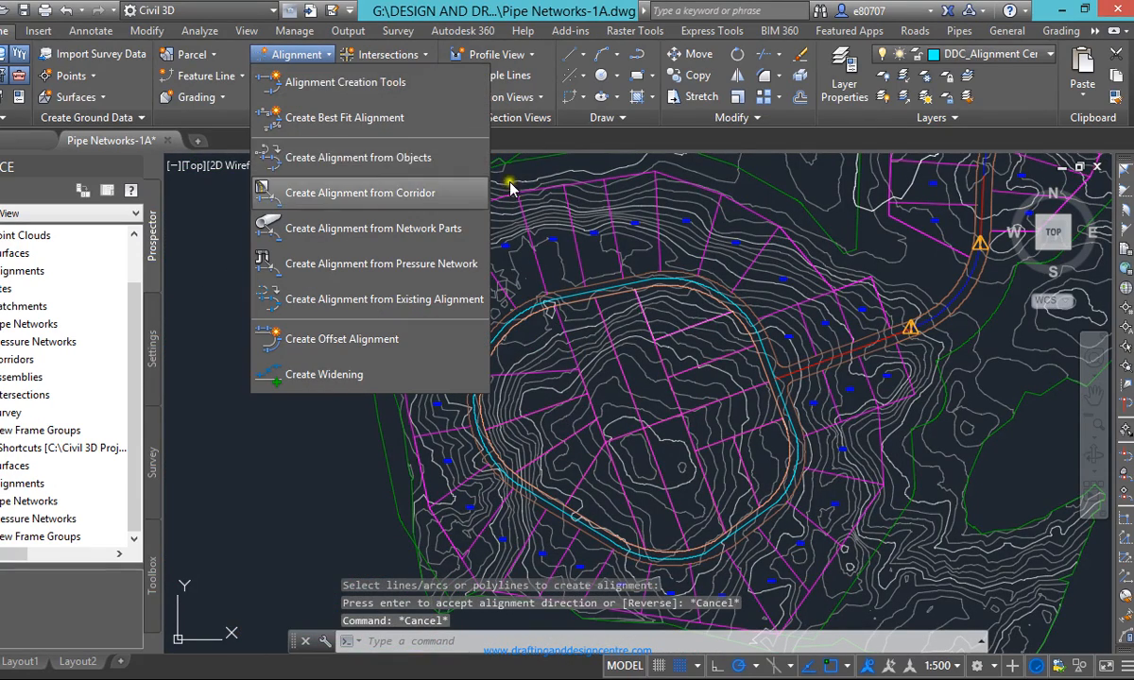
pyautogui.click(331, 154)
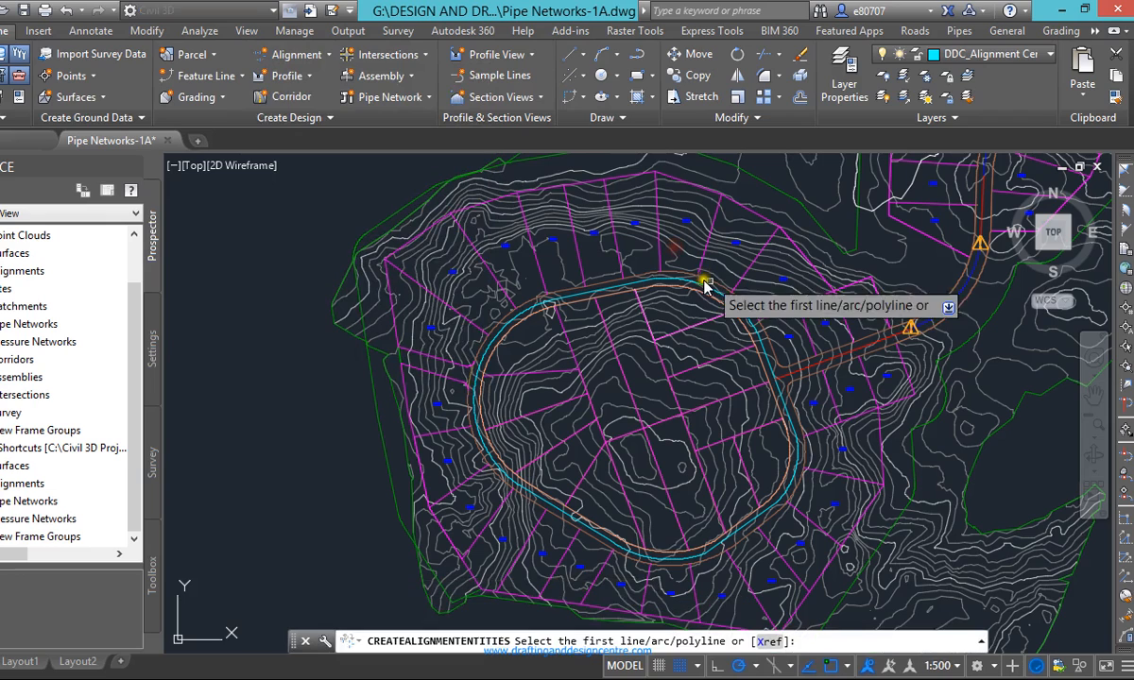
pyautogui.click(646, 286)
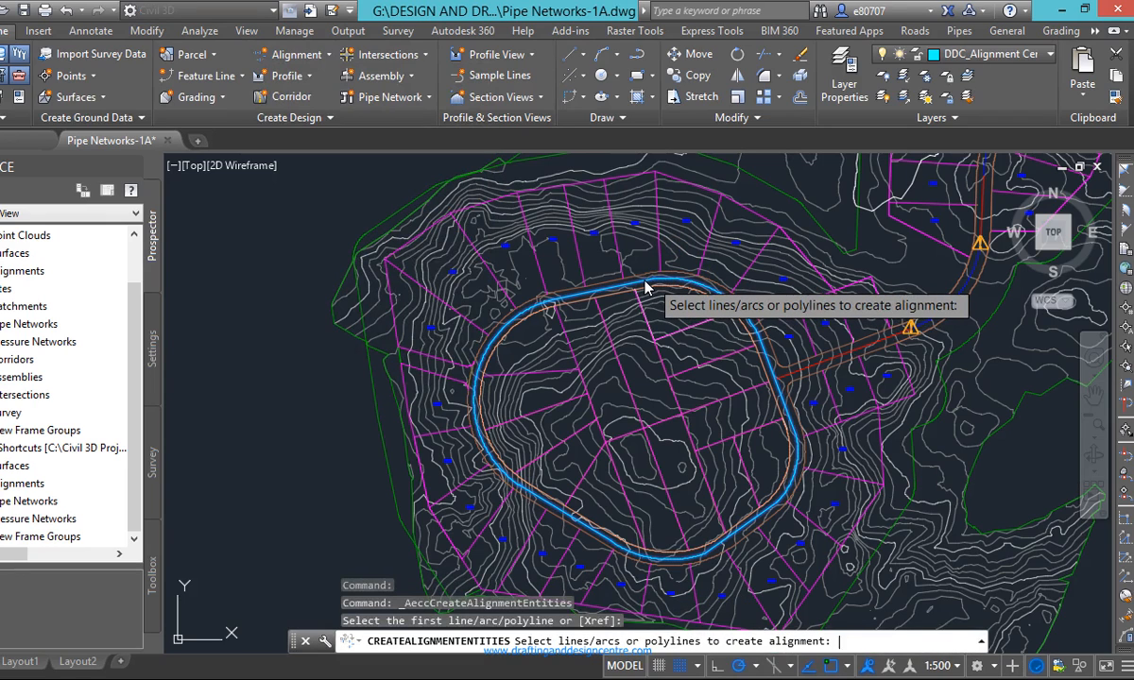
pyautogui.press('Return')
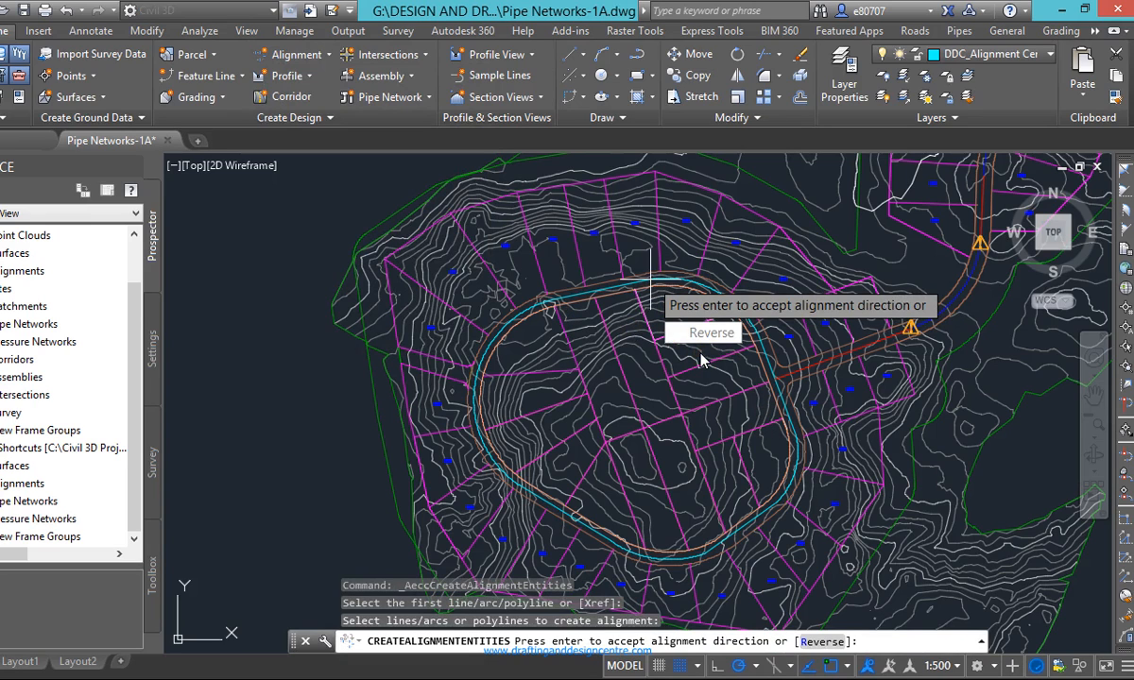
pyautogui.press('Return')
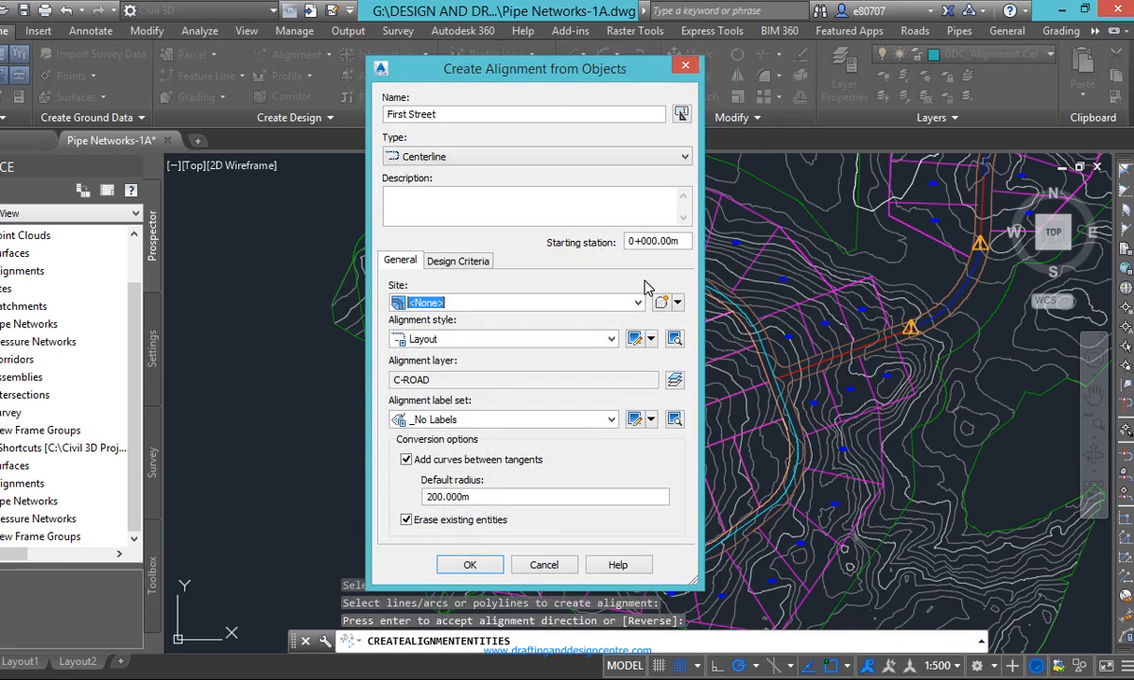
# Name the alignment Second Street and set its label set to Major and Minor only
pyautogui.click(478, 118)
pyautogui.moveTo(410, 114); pyautogui.dragTo(346, 108)
pyautogui.write('Se')
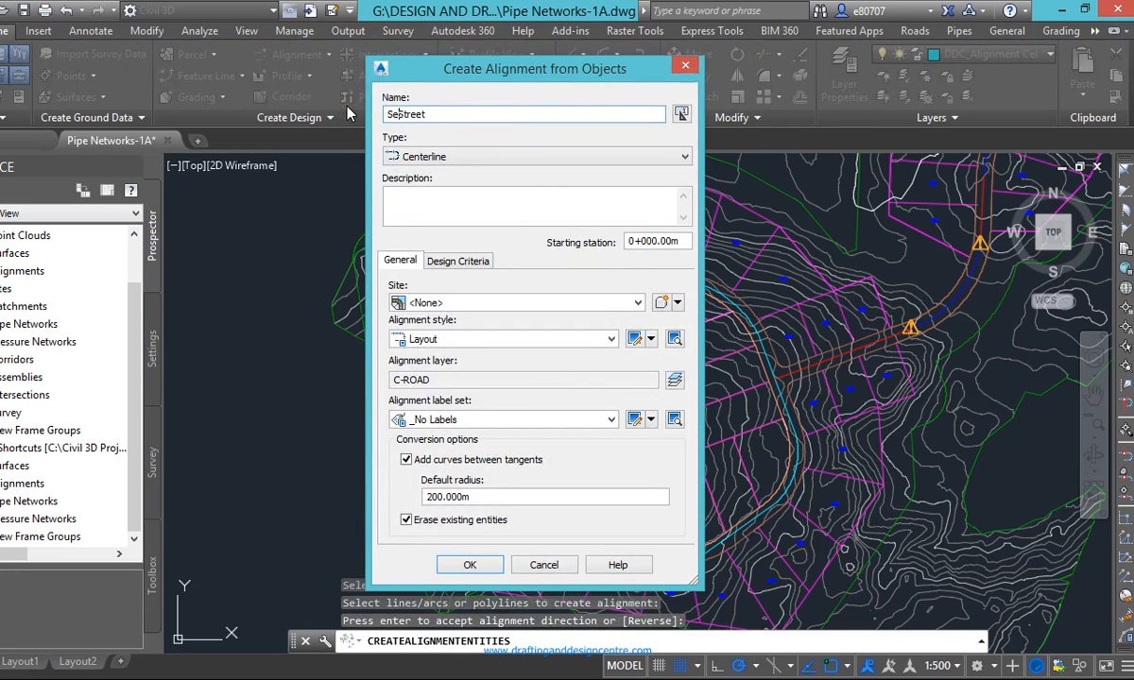
pyautogui.write('cond')
pyautogui.click(544, 419)
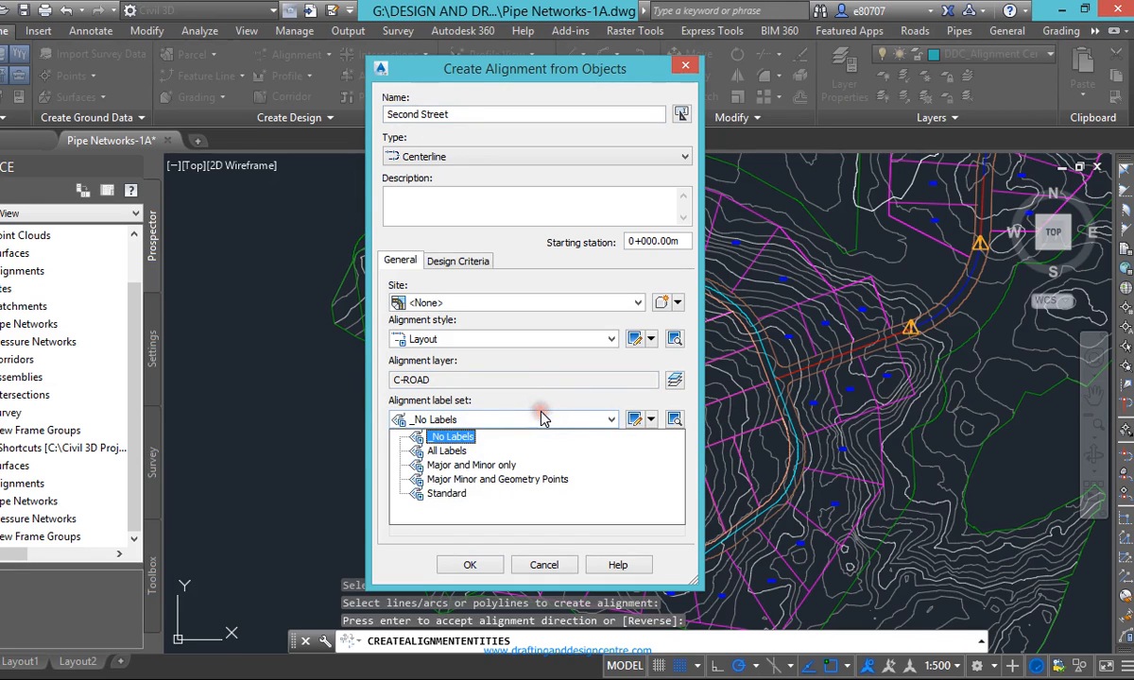
pyautogui.click(544, 418)
pyautogui.click(538, 416)
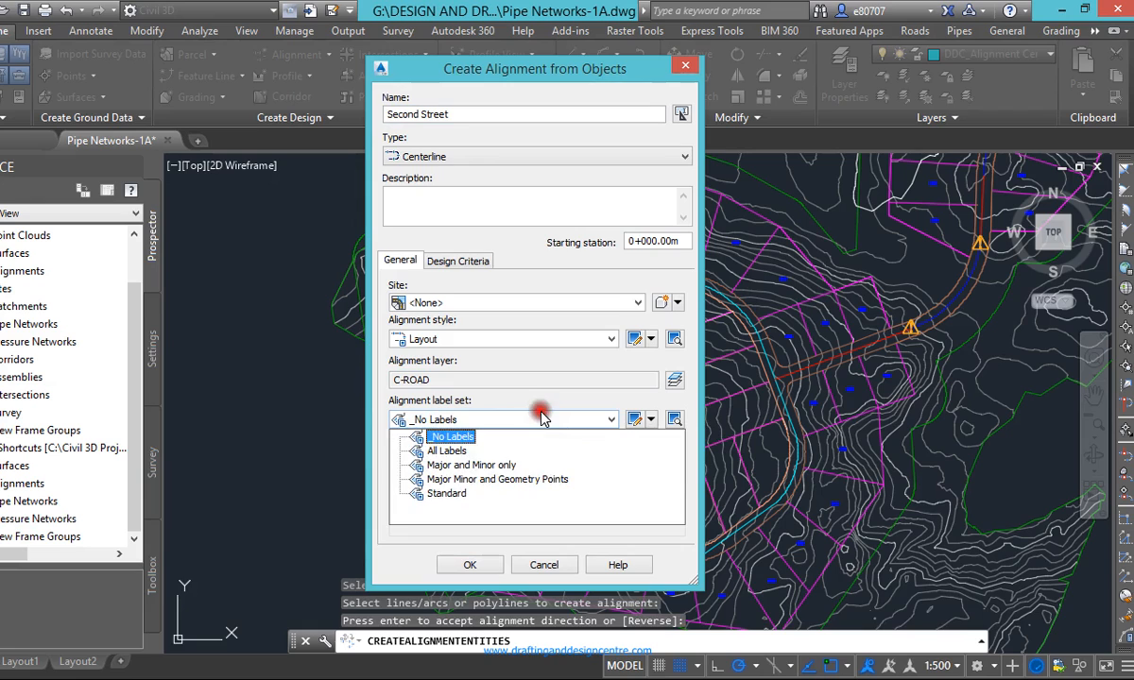
pyautogui.click(526, 467)
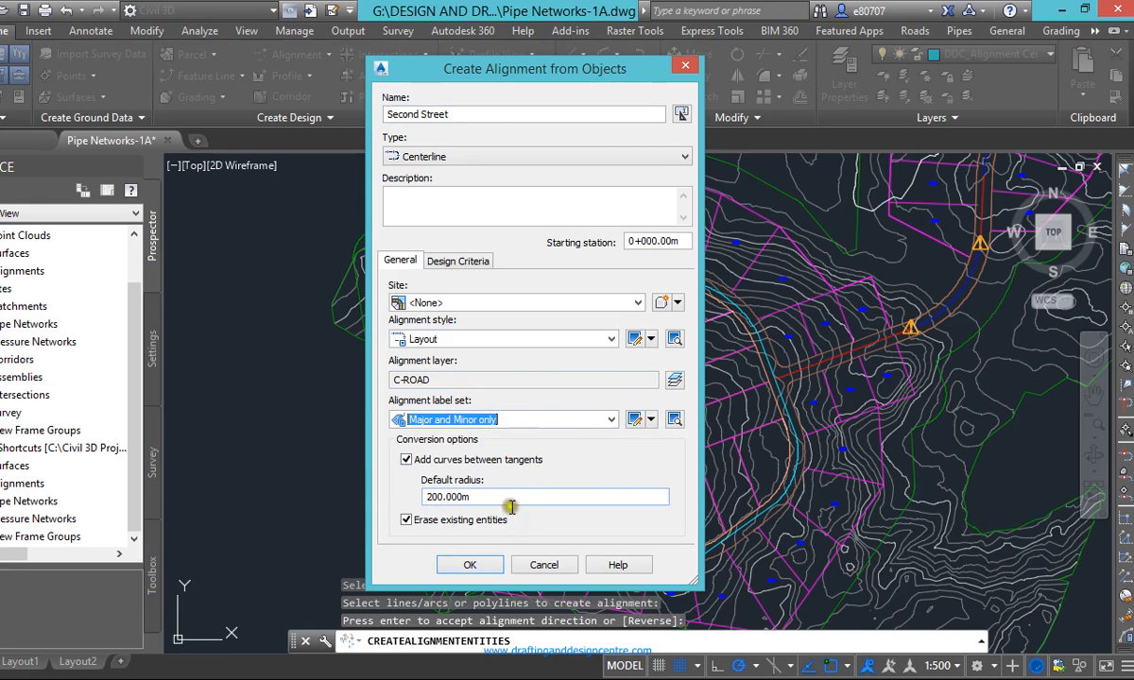
# Set the starting design speed to 40 km/h without criteria-based design and create the Second Street alignment
pyautogui.click(478, 259)
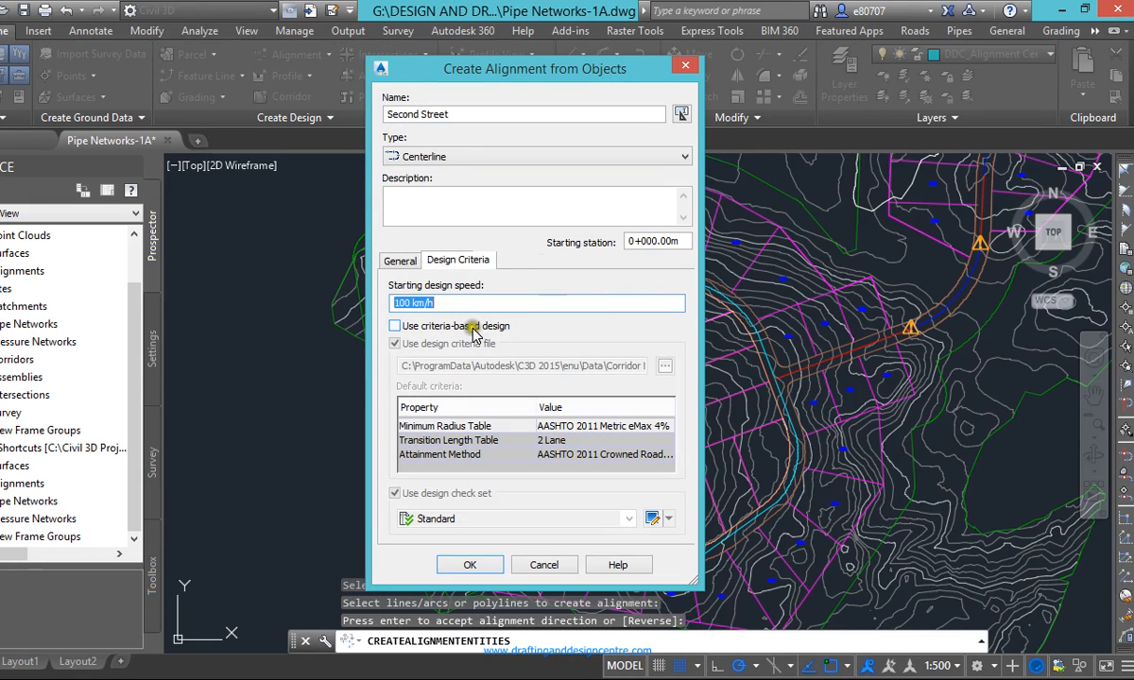
pyautogui.click(398, 302)
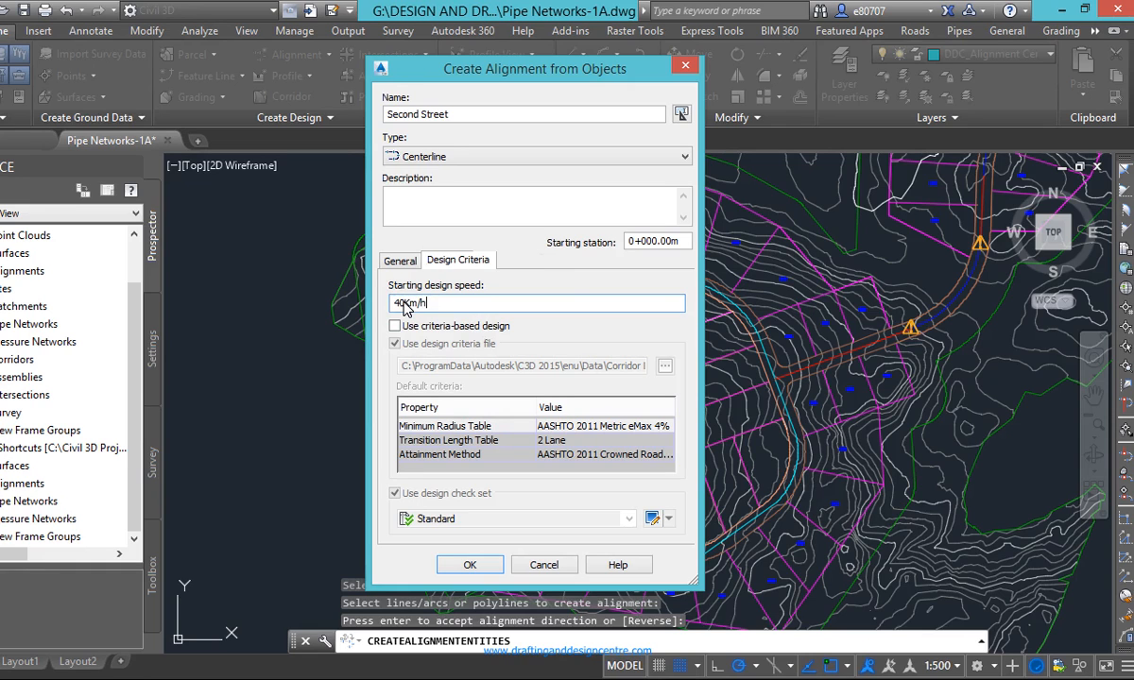
pyautogui.click(536, 564)
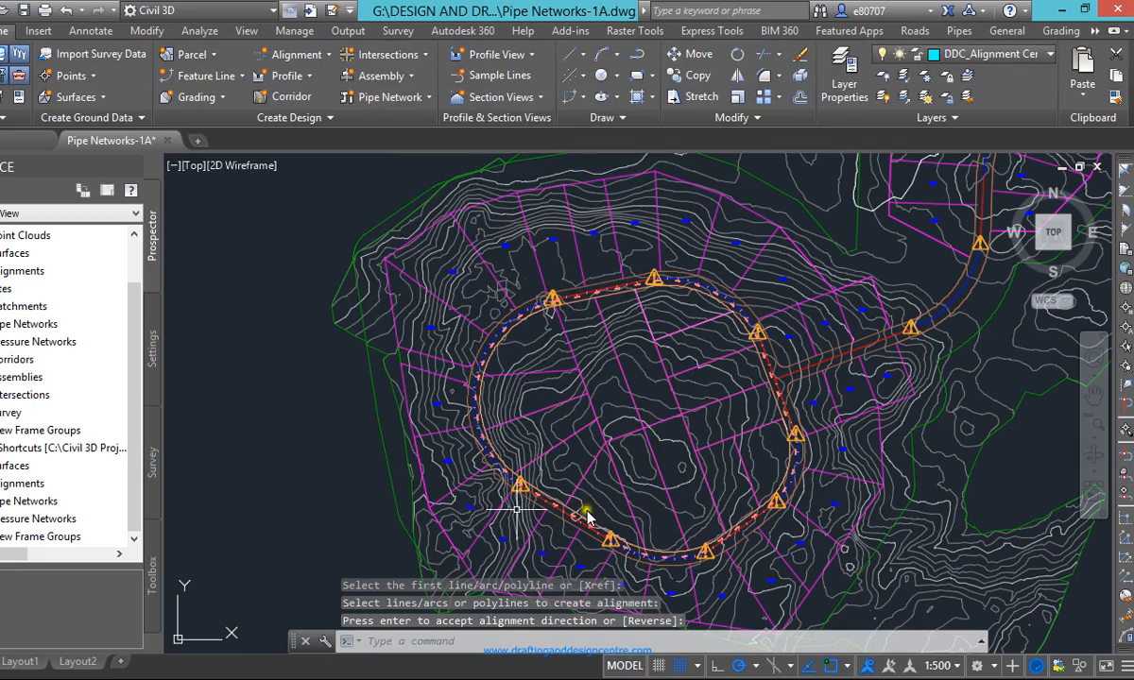
# Regenerate the drawing and examine the tangency warning marker near station 0+700 of the loop
pyautogui.scroll(2, 669, 296)
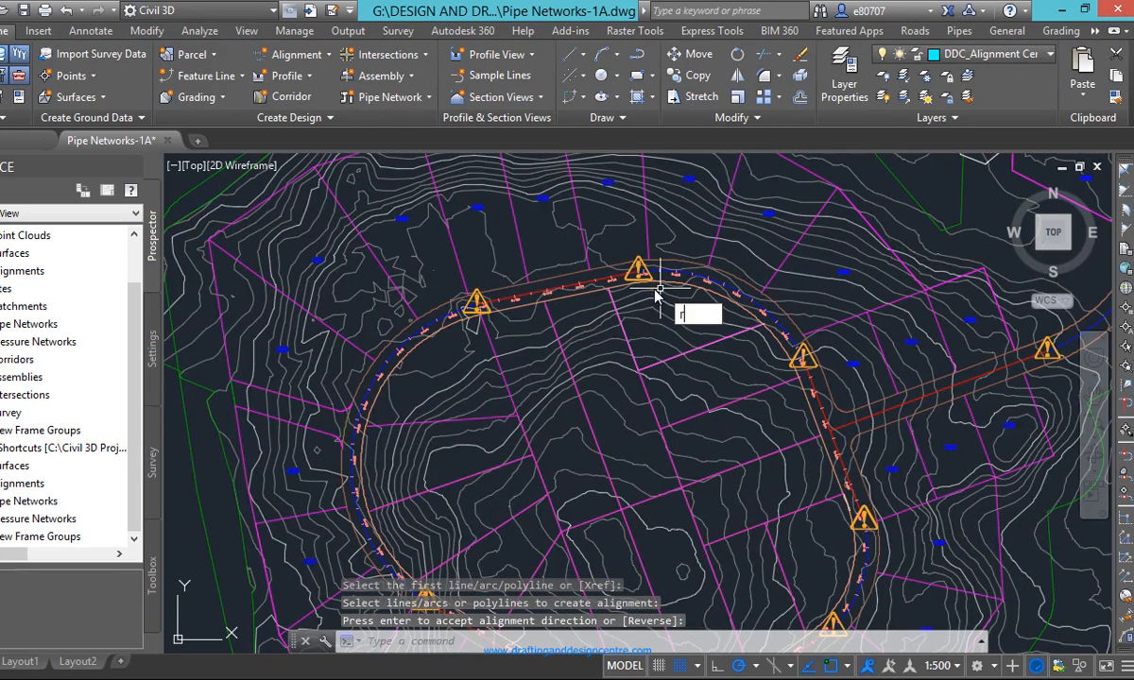
pyautogui.write('REGEN')
pyautogui.press('Return')
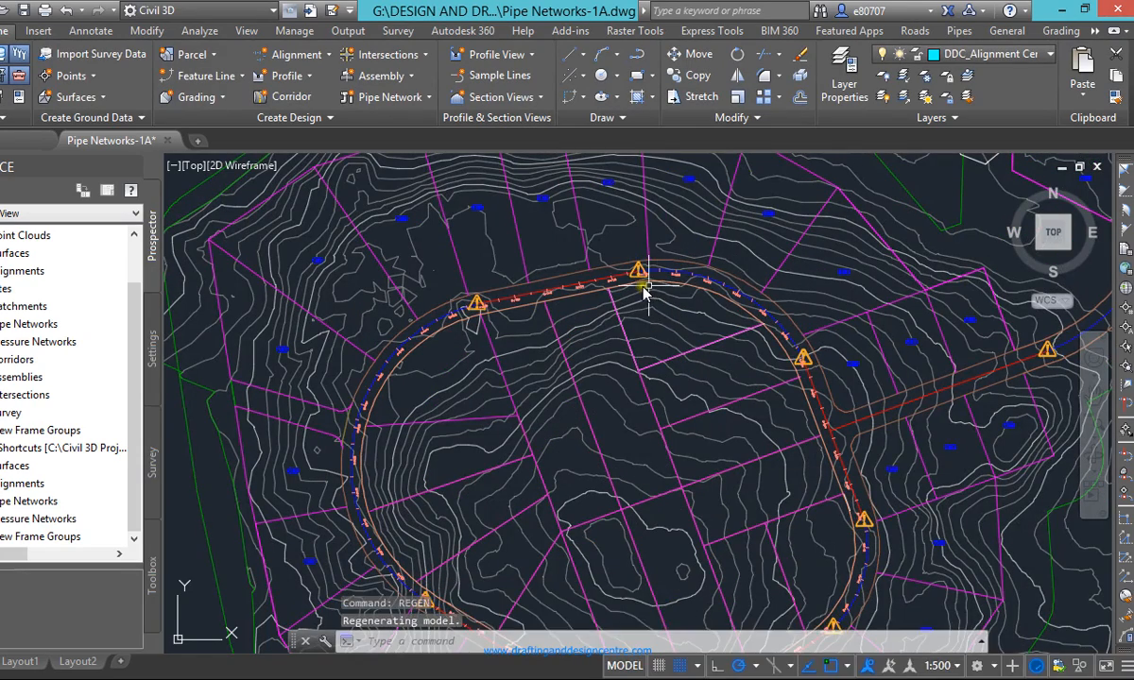
pyautogui.scroll(5, 652, 293)
pyautogui.write('r')
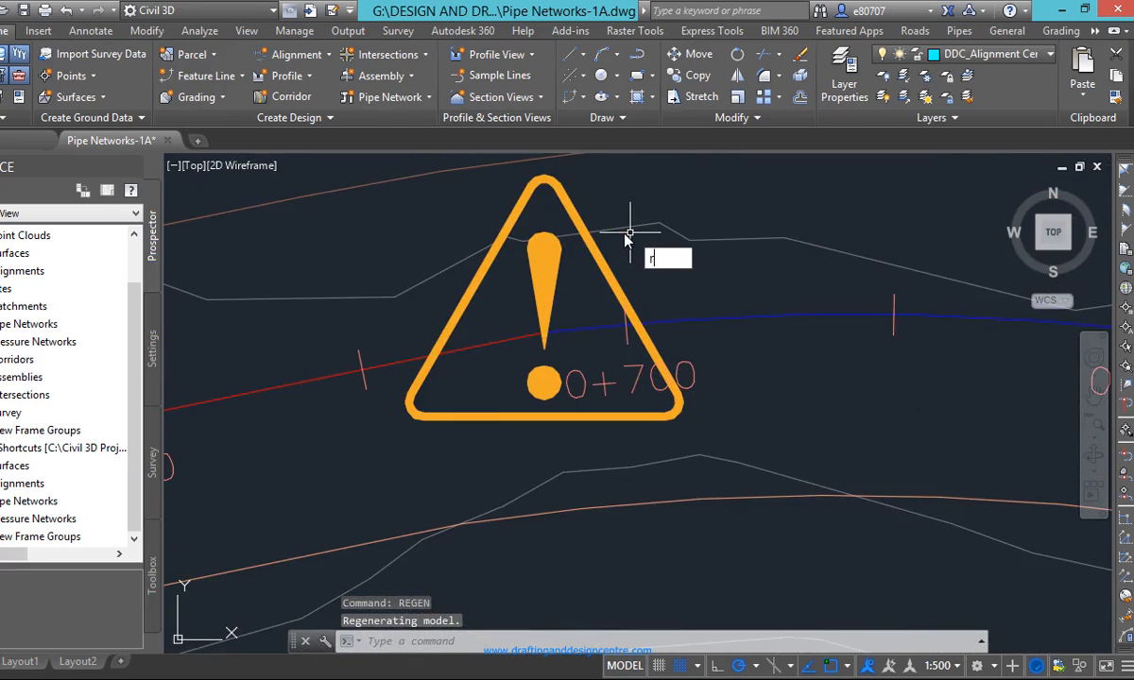
pyautogui.scroll(-6, 586, 284)
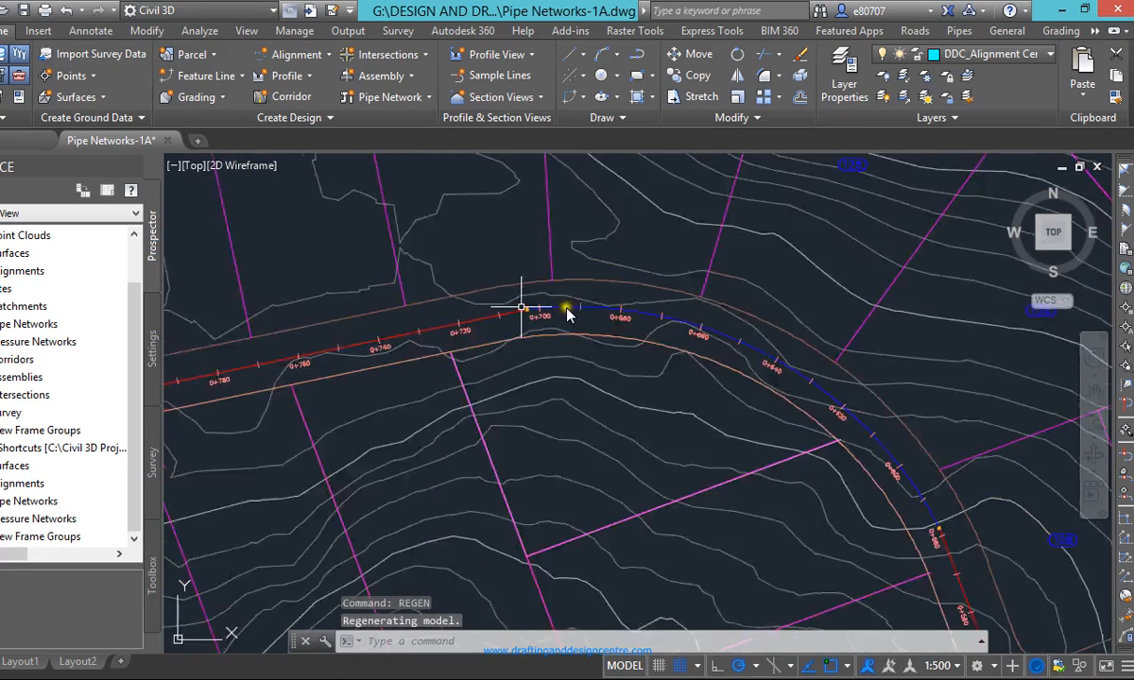
# Inspect the warning markers at both ends of the eastern curve between stations 0+400 and 0+480
pyautogui.scroll(8, 645, 536)
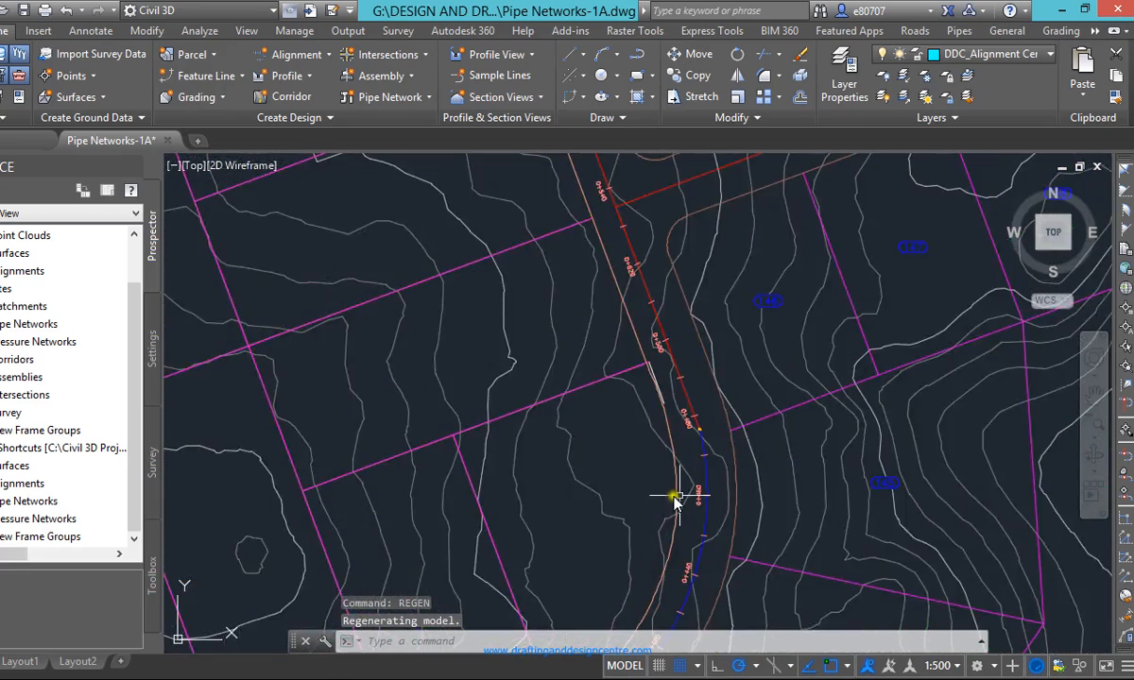
pyautogui.scroll(4, 718, 451)
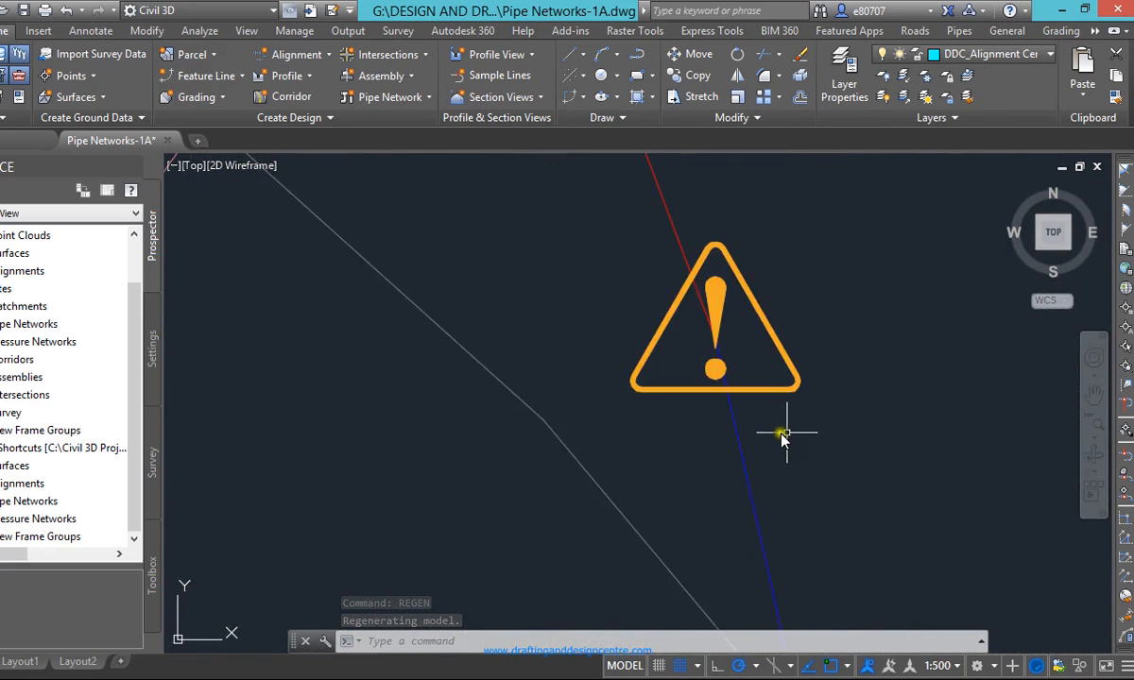
pyautogui.scroll(-5, 717, 326)
pyautogui.scroll(3, 711, 359)
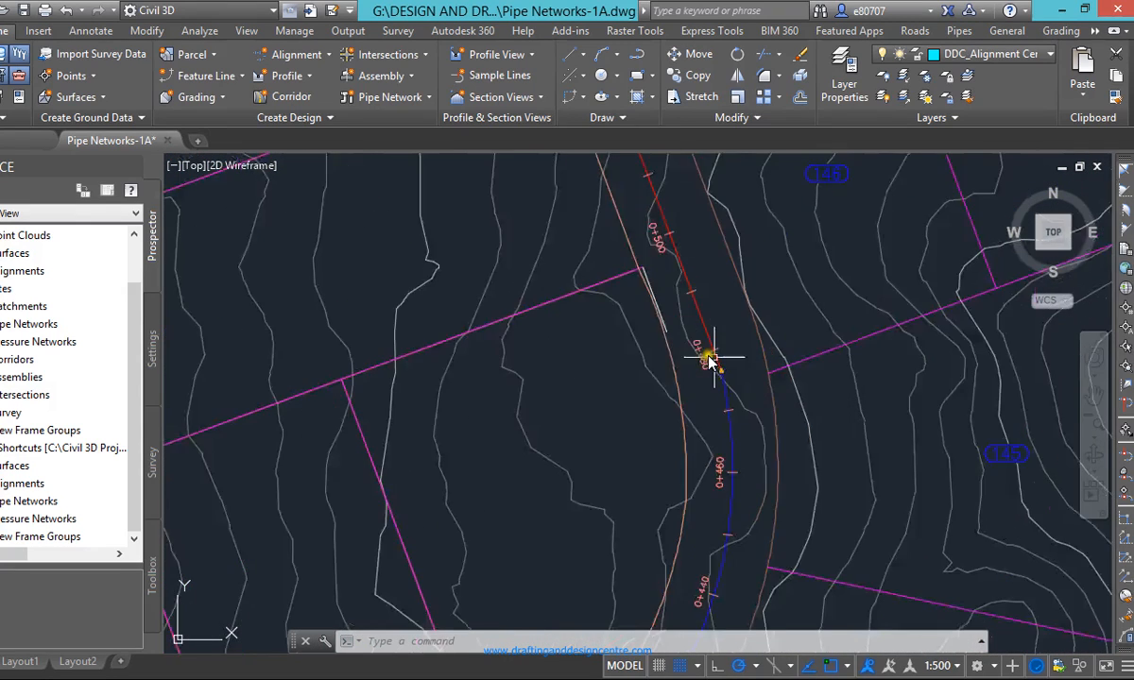
pyautogui.scroll(-6, 714, 359)
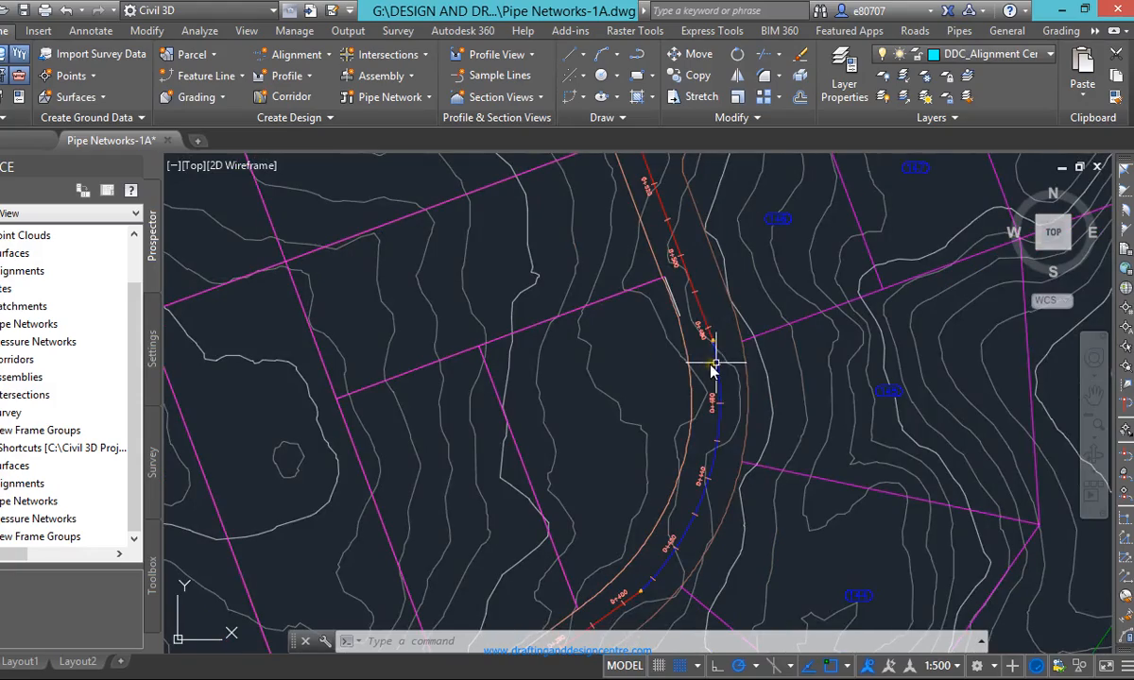
pyautogui.scroll(2, 634, 597)
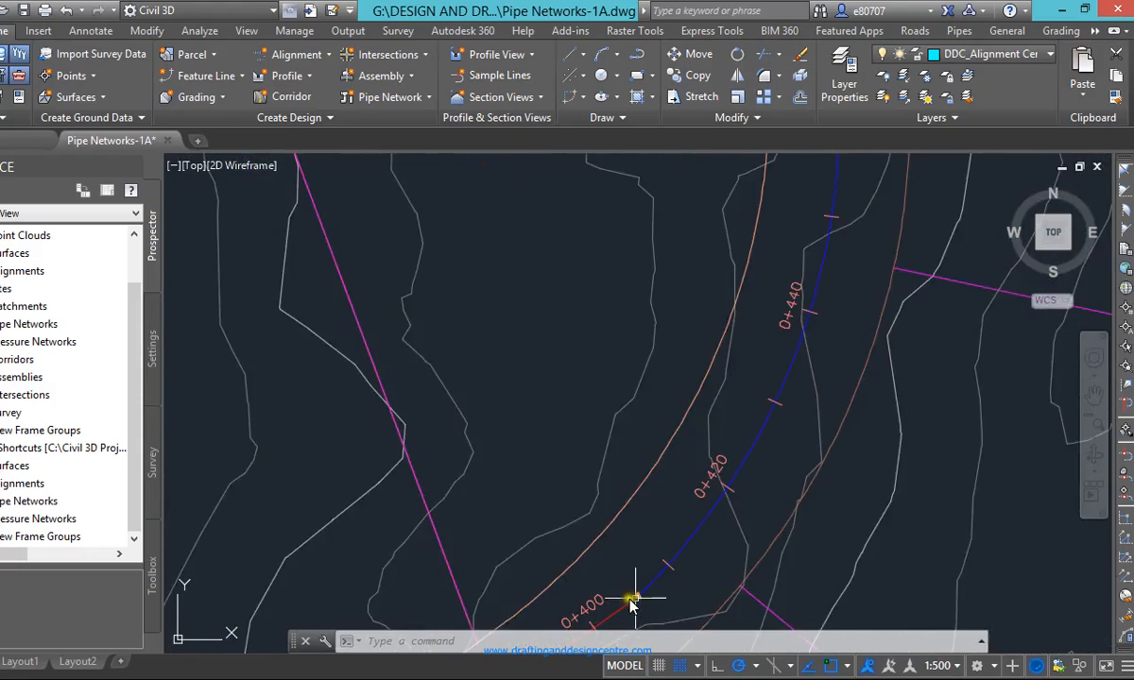
# Examine the tangent and curve junctions along the southern part of the loop, between stations 0+280 and 0+400
pyautogui.scroll(-7, 662, 548)
pyautogui.scroll(5, 634, 553)
pyautogui.scroll(-3, 632, 553)
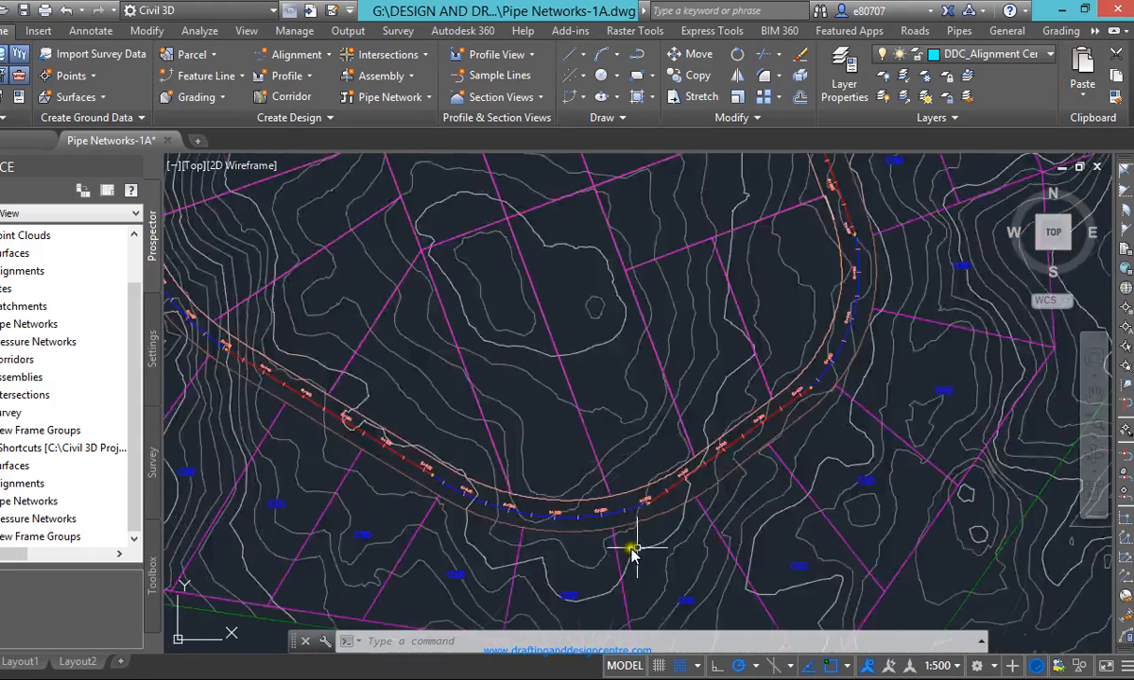
pyautogui.scroll(2, 689, 540)
pyautogui.scroll(-5, 689, 577)
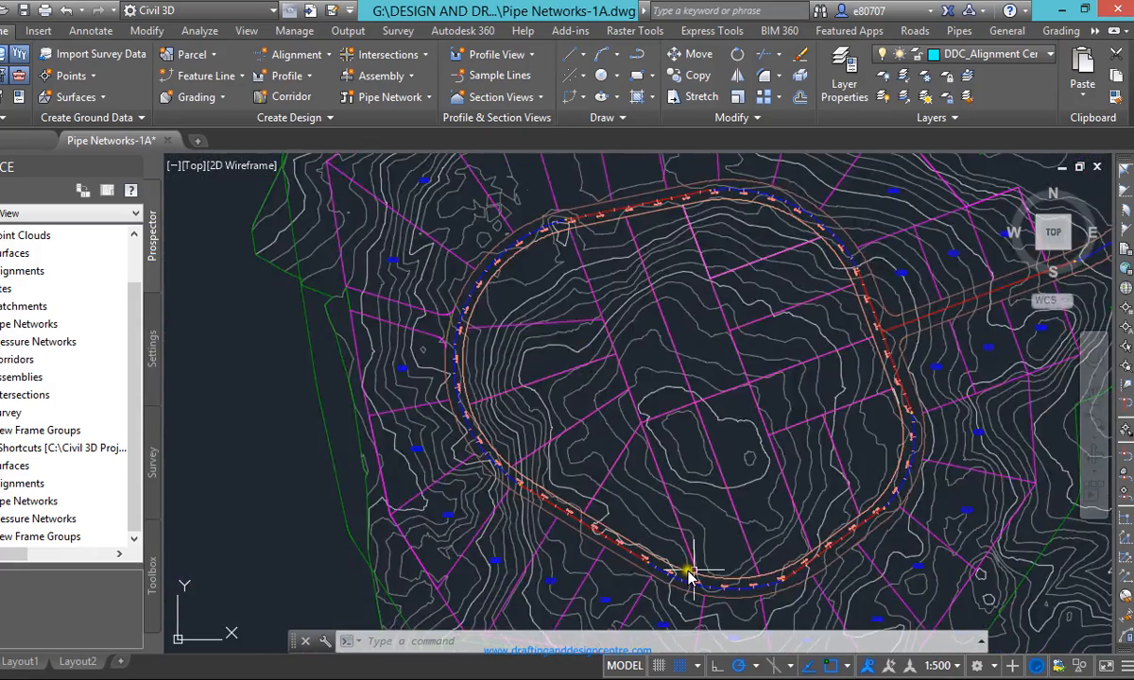
pyautogui.scroll(7, 805, 570)
pyautogui.scroll(-6, 800, 565)
pyautogui.scroll(6, 736, 483)
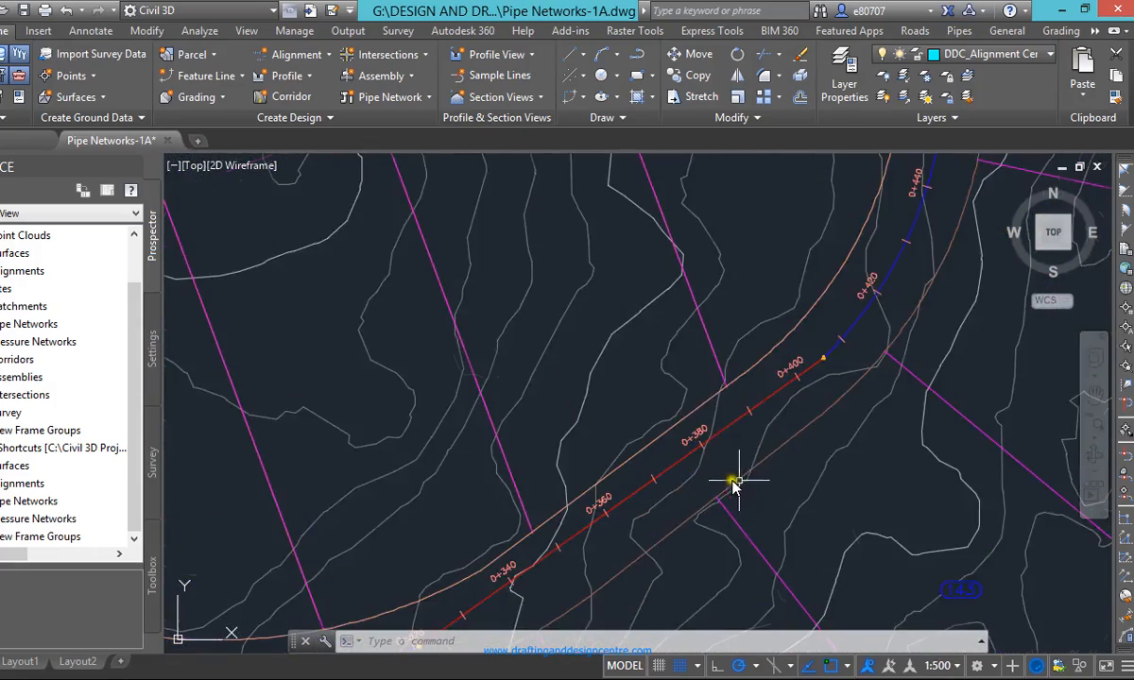
pyautogui.scroll(-4, 706, 448)
pyautogui.scroll(4, 585, 481)
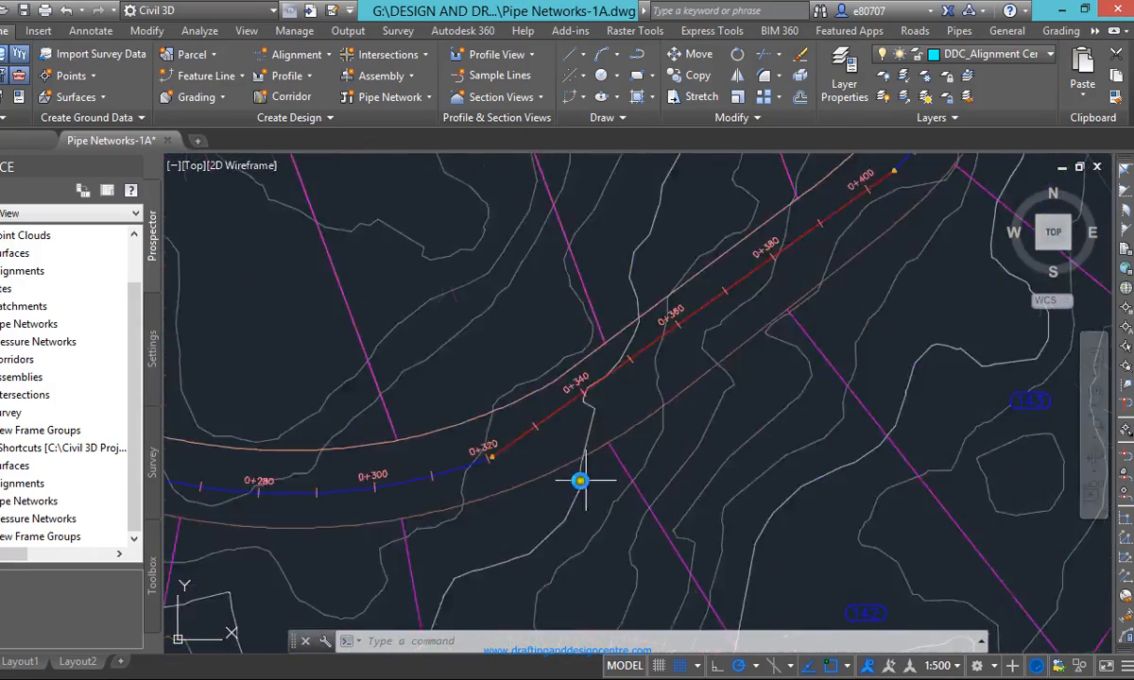
# Select the Second Street alignment and try twice to shift the tangent near station 0+360 by its midpoint
pyautogui.click(608, 371)
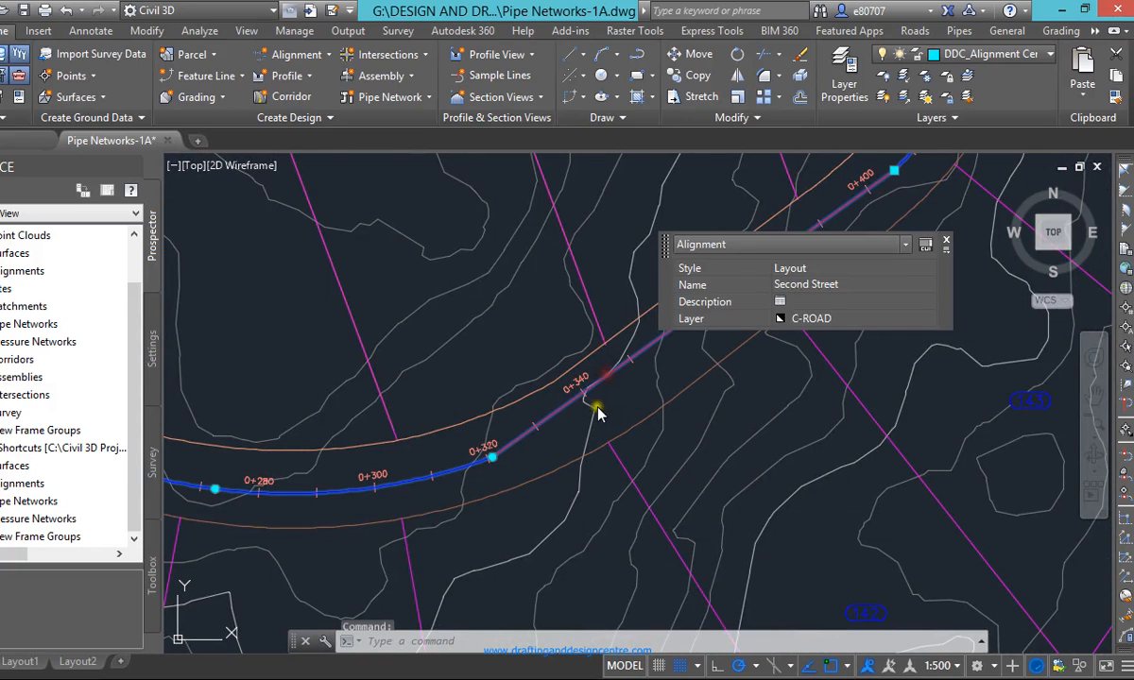
pyautogui.click(945, 244)
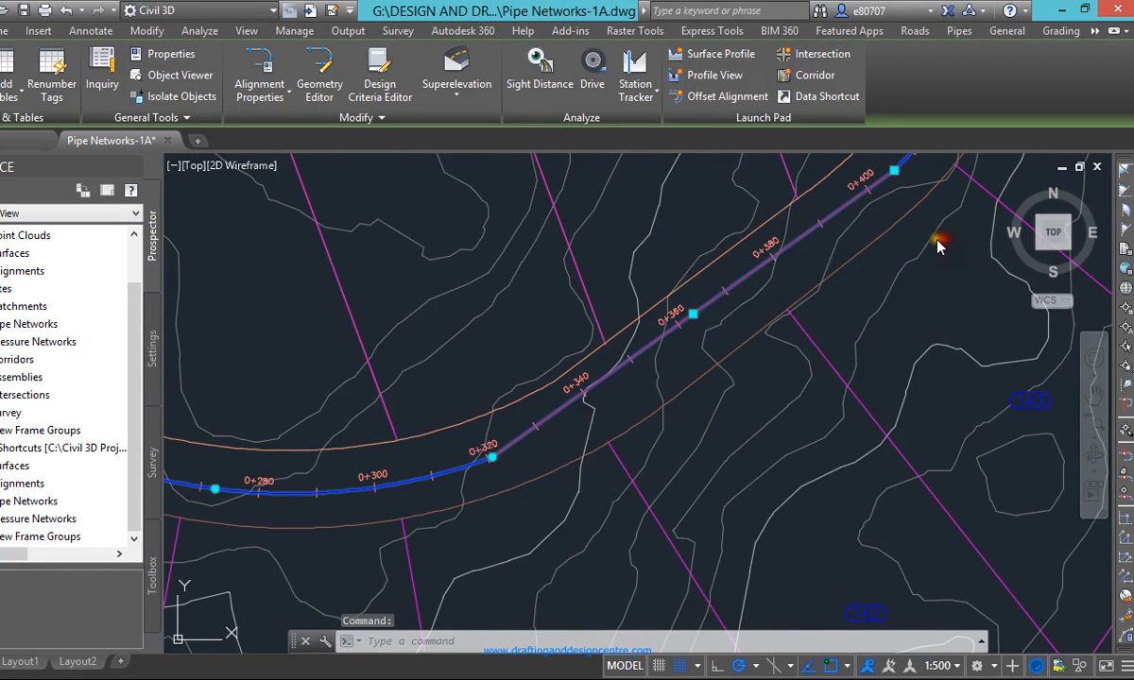
pyautogui.click(685, 314)
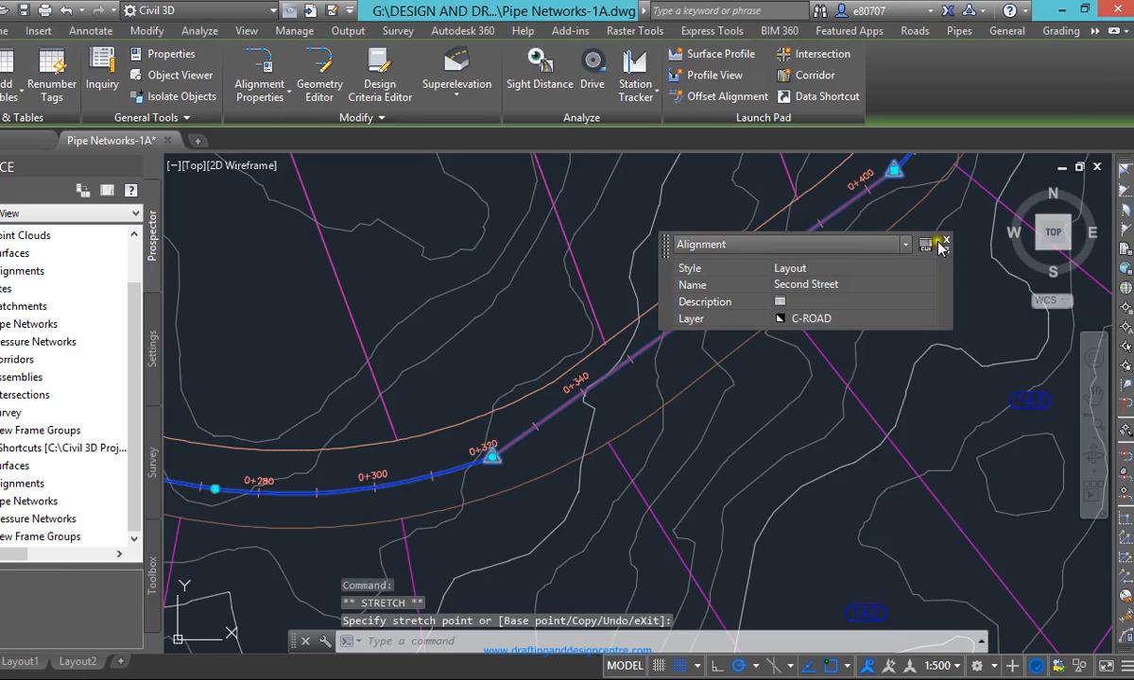
pyautogui.click(945, 241)
pyautogui.click(946, 240)
pyautogui.press('Escape')
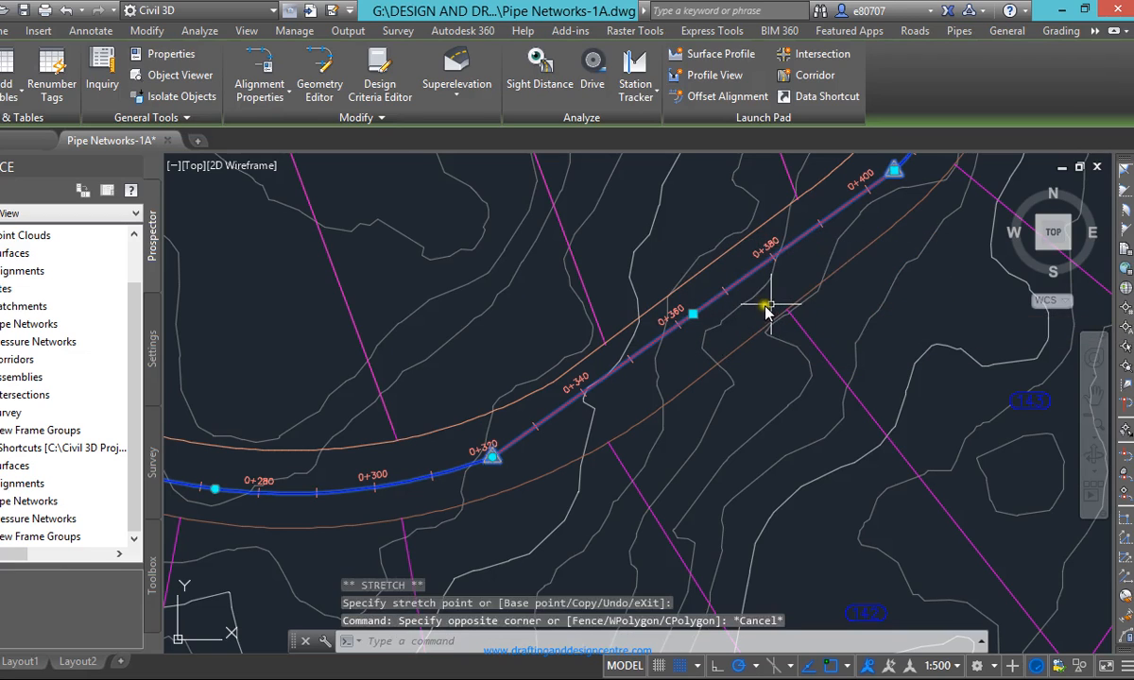
pyautogui.scroll(5, 709, 314)
pyautogui.click(615, 313)
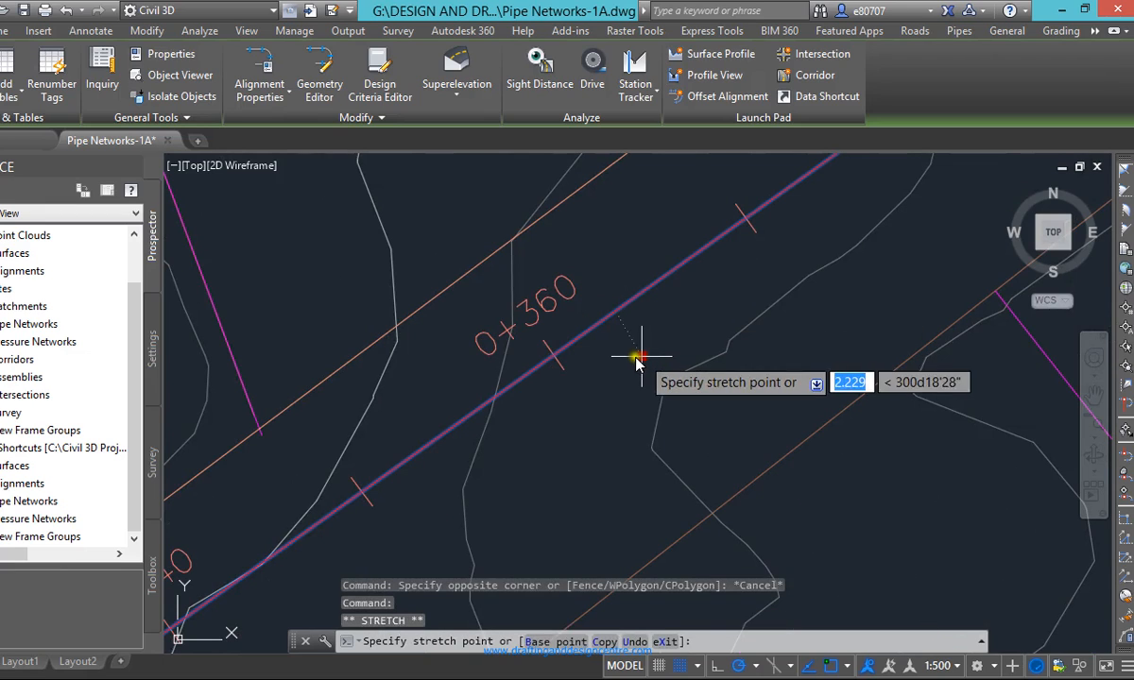
pyautogui.click(653, 356)
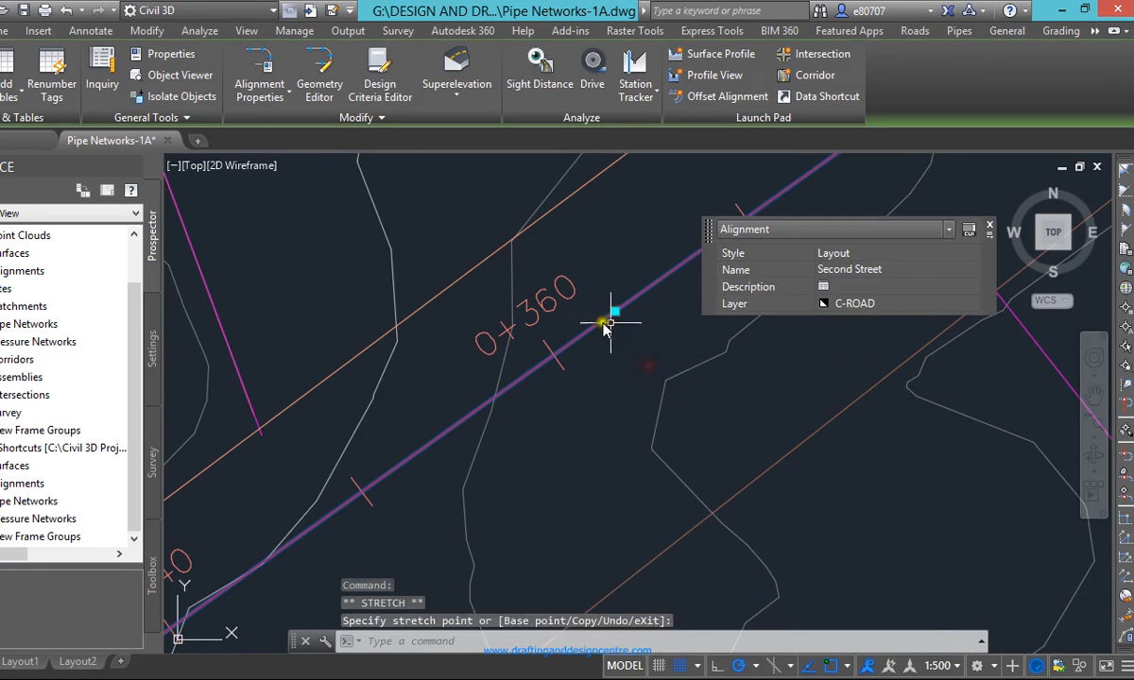
# Stretch the junction of curve and tangent near station 0+320 by 1.000 at 315 degrees
pyautogui.scroll(-4, 608, 325)
pyautogui.scroll(-2, 452, 402)
pyautogui.scroll(5, 368, 520)
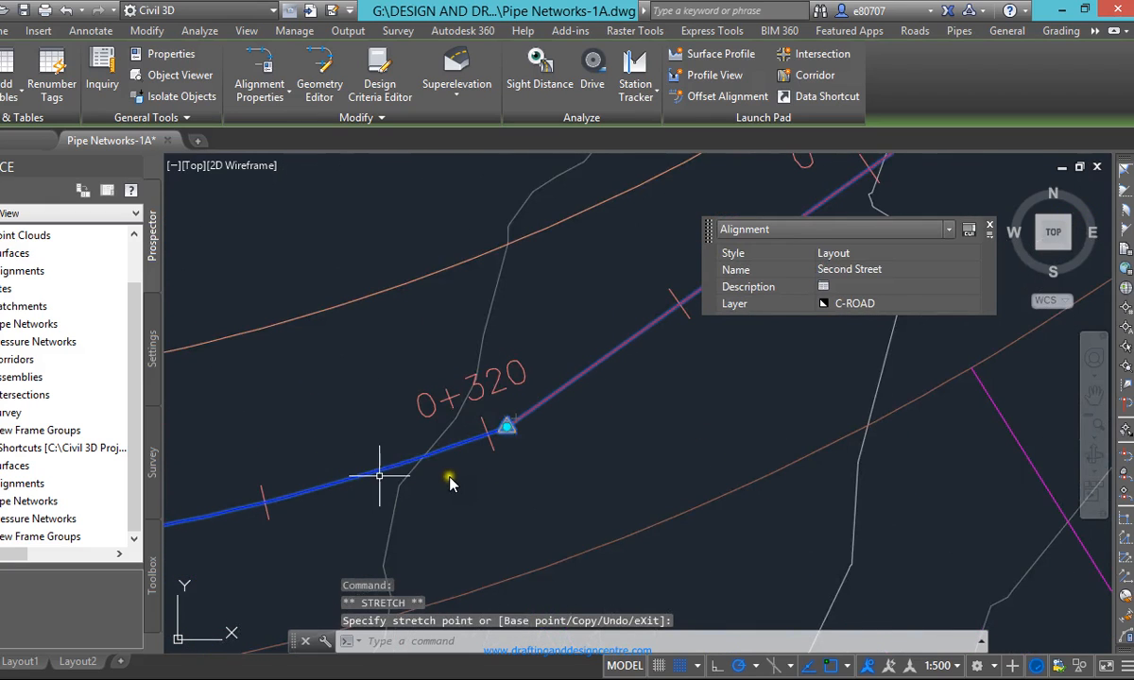
pyautogui.click(570, 433)
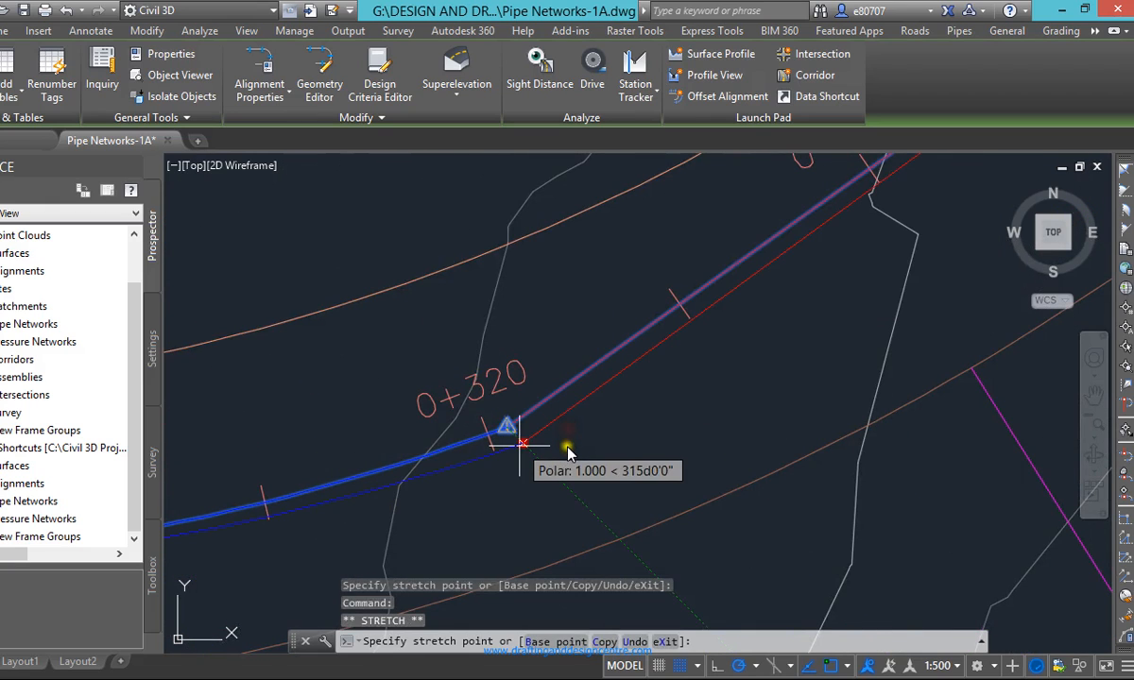
pyautogui.click(567, 453)
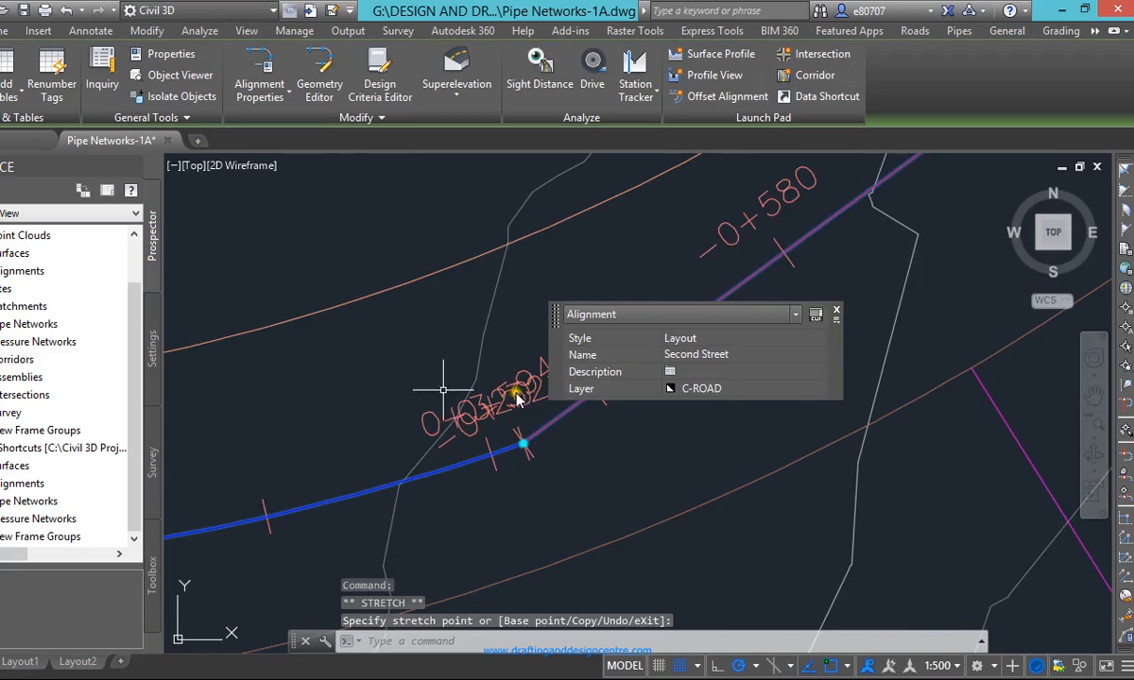
pyautogui.scroll(-5, 443, 389)
pyautogui.scroll(-3, 639, 407)
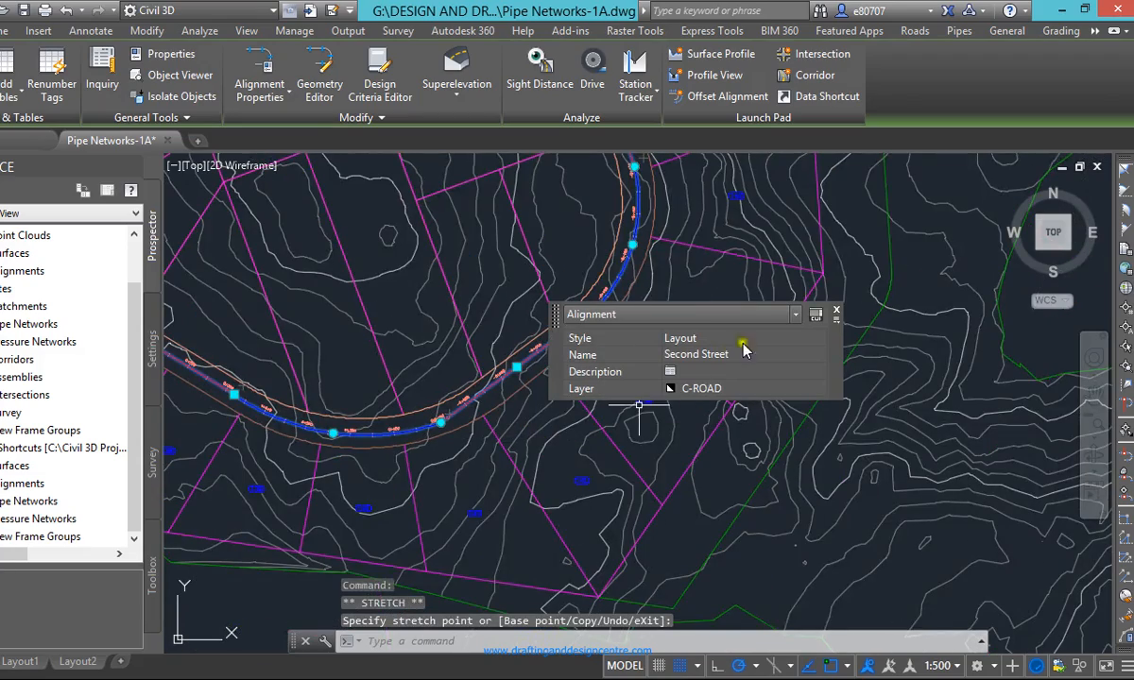
# Stretch the junction of the southeastern tangent and the eastern curve near station 0+400 by 0.500 at 315 degrees
pyautogui.click(832, 313)
pyautogui.scroll(2, 603, 314)
pyautogui.scroll(-5, 569, 321)
pyautogui.scroll(6, 565, 326)
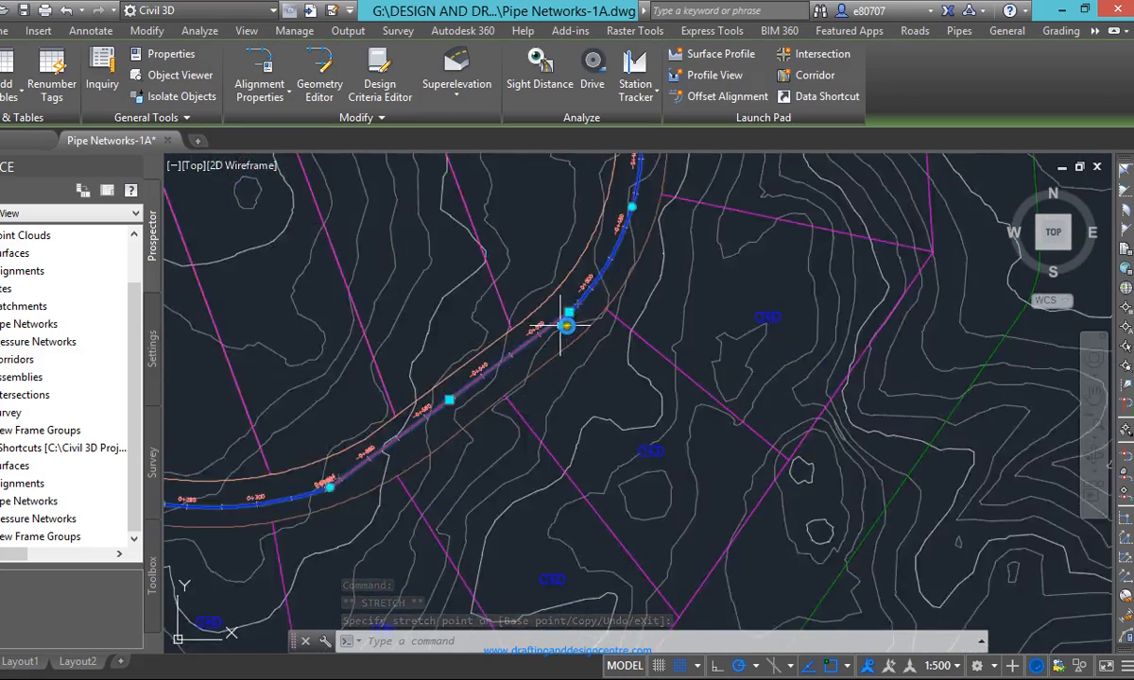
pyautogui.scroll(-4, 565, 326)
pyautogui.scroll(4, 567, 332)
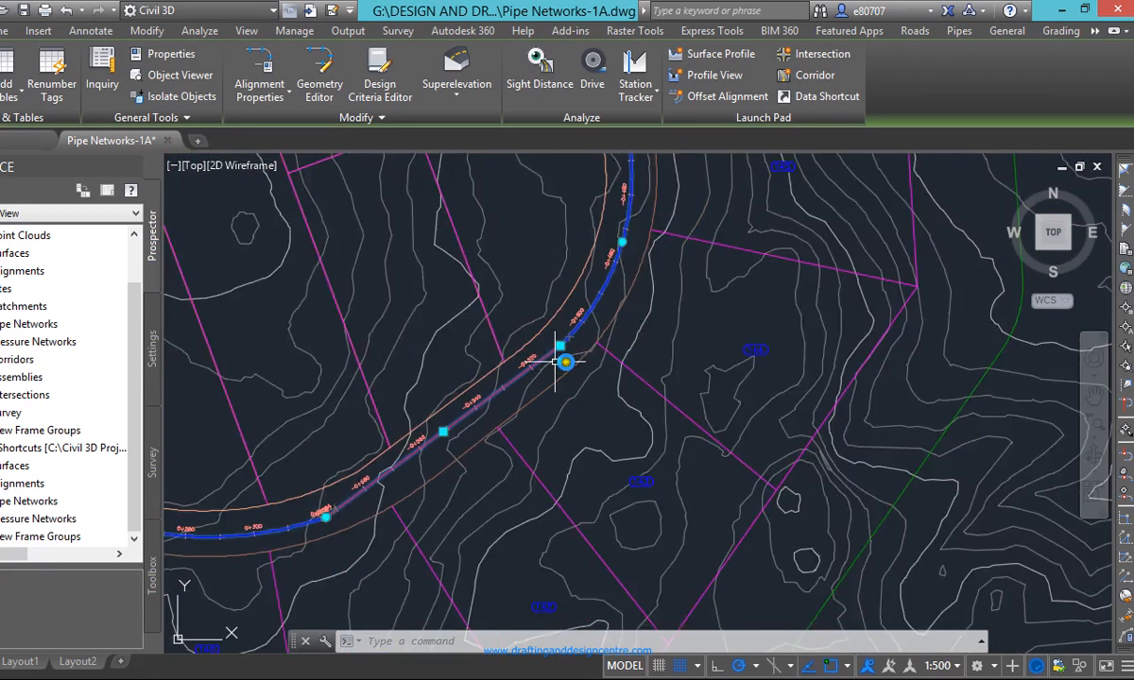
pyautogui.scroll(5, 557, 364)
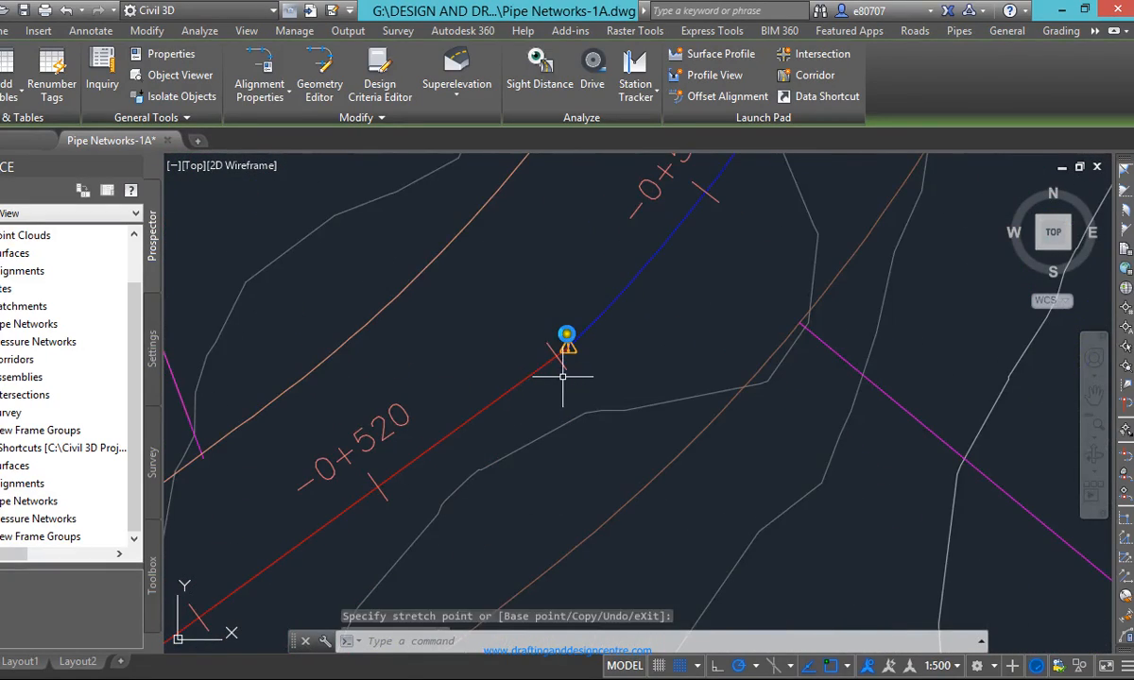
pyautogui.press('Escape')
pyautogui.click(570, 332)
pyautogui.press('Escape')
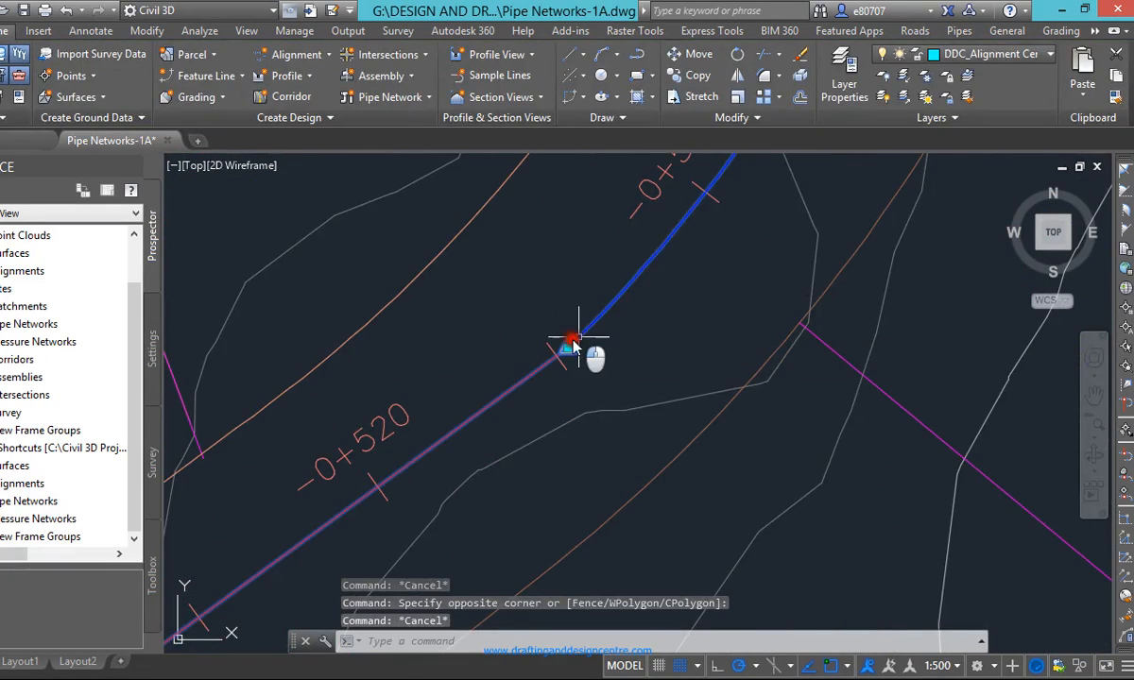
pyautogui.click(572, 348)
pyautogui.click(568, 351)
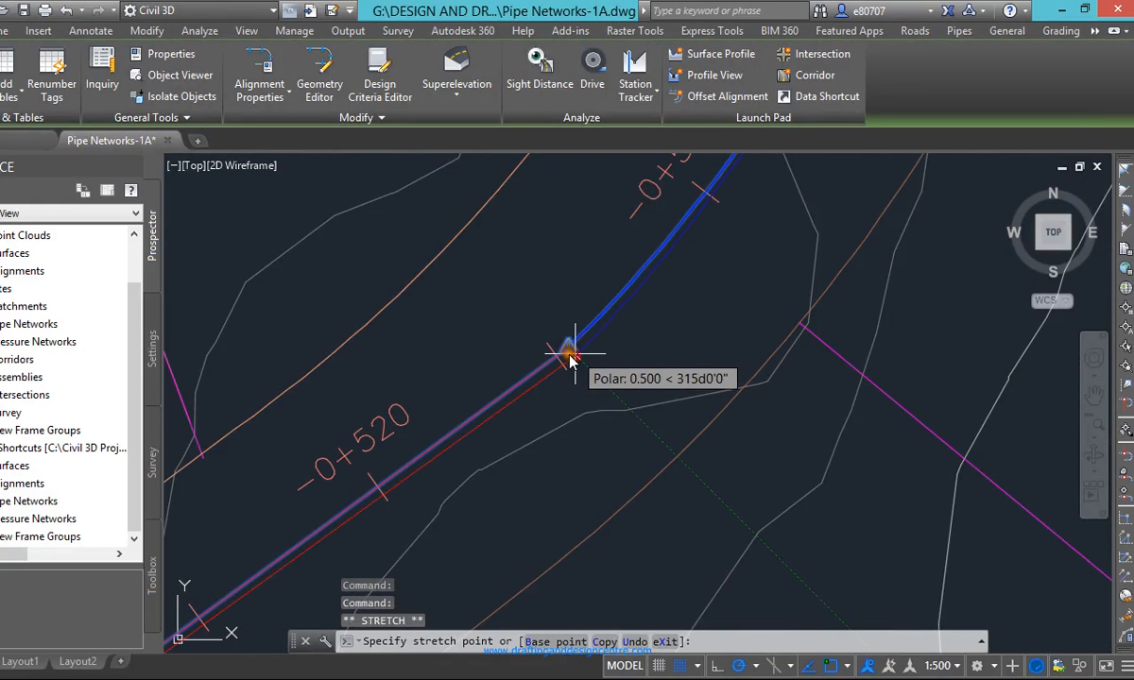
pyautogui.scroll(-4, 580, 395)
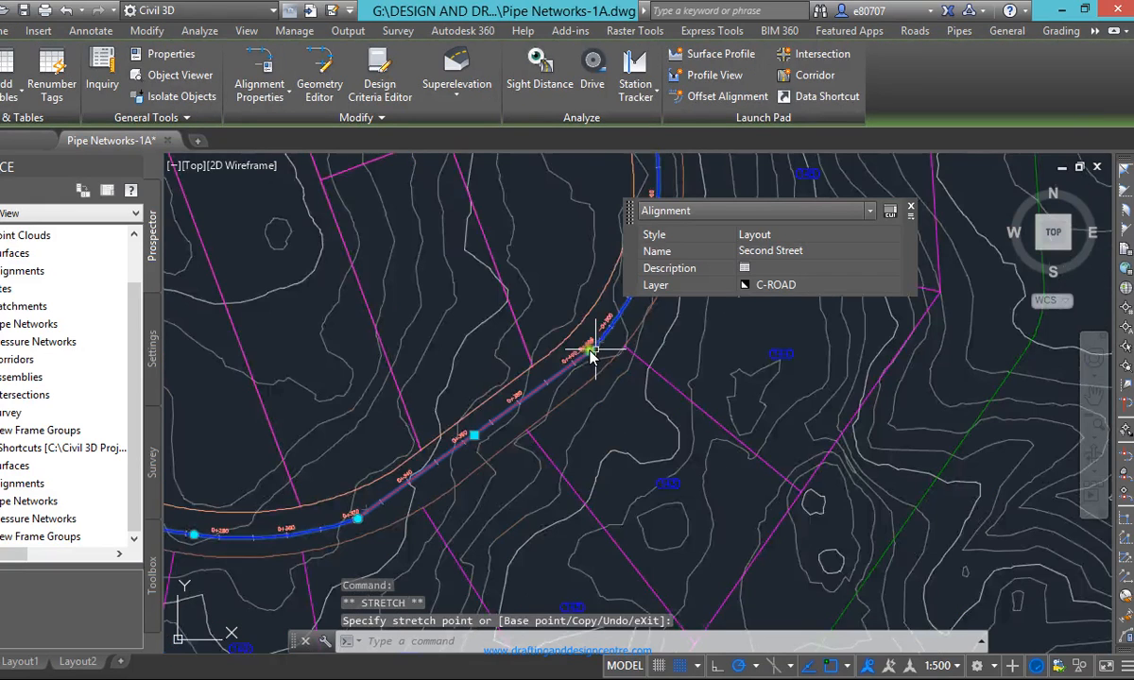
# Open the alignment's geometry editor and delete the tangent sub-entity between stations 0+320 and 0+400
pyautogui.scroll(-2, 558, 399)
pyautogui.scroll(2, 518, 426)
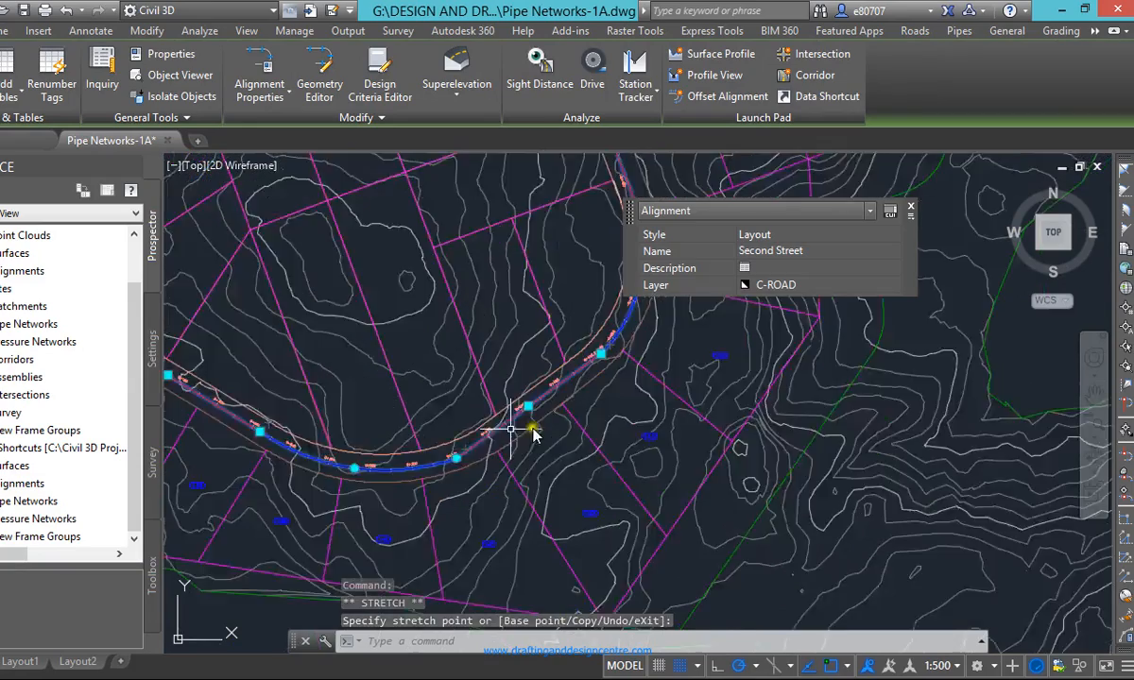
pyautogui.scroll(-2, 526, 440)
pyautogui.scroll(4, 567, 447)
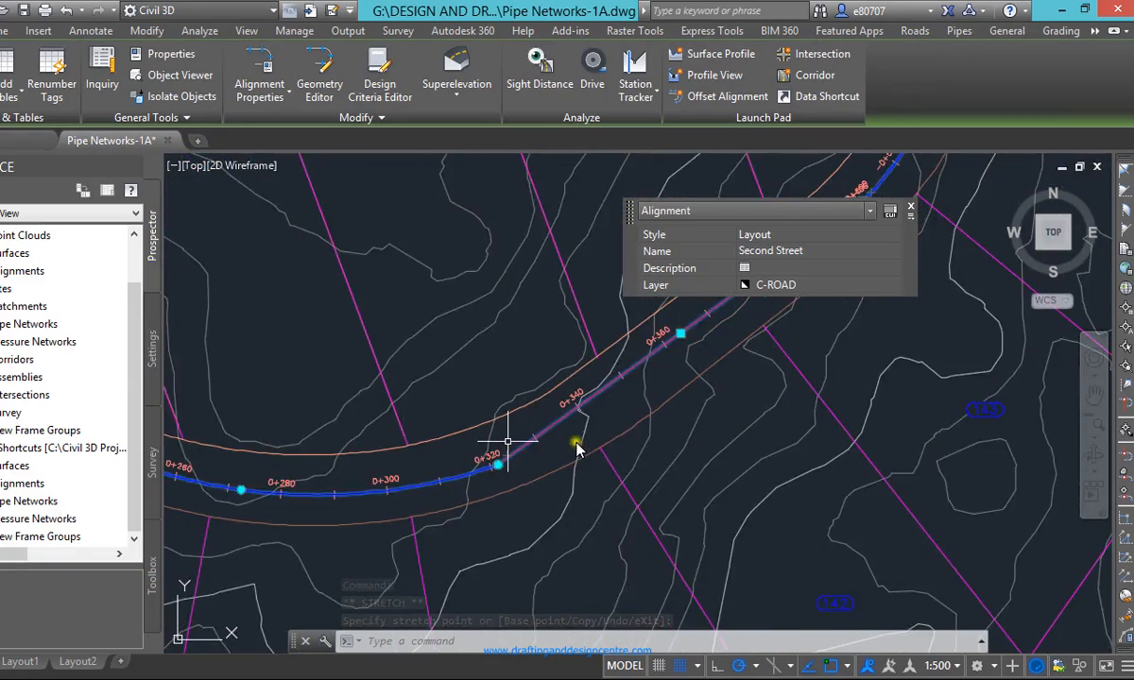
pyautogui.press('Escape')
pyautogui.click(567, 431)
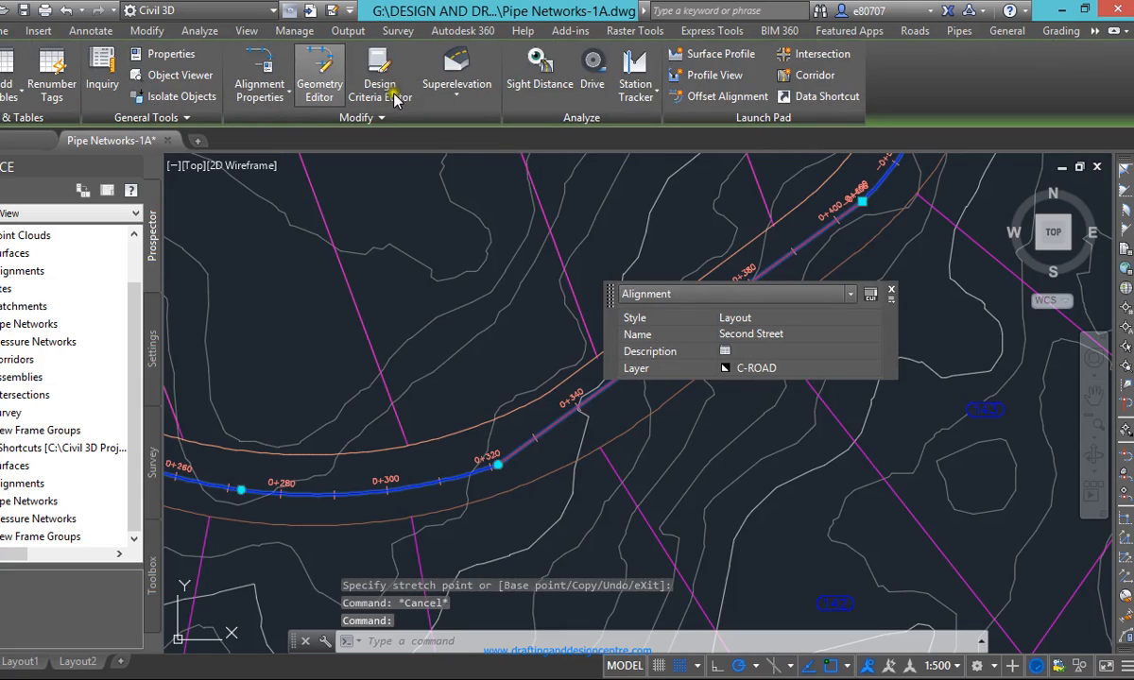
pyautogui.click(320, 81)
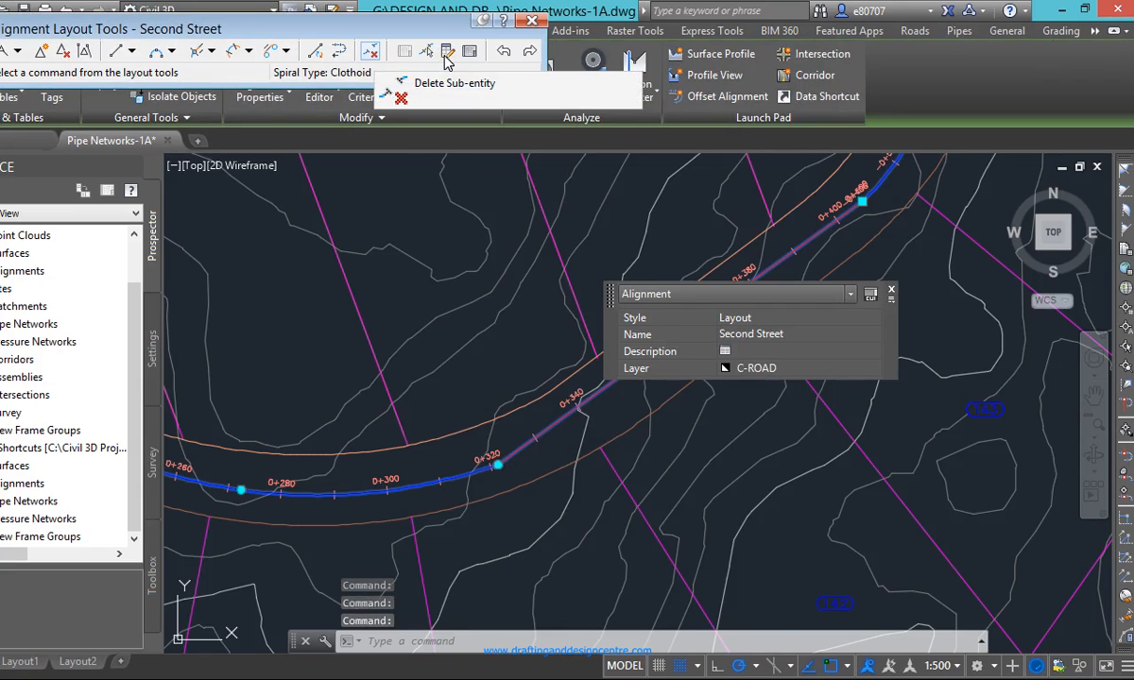
pyautogui.click(445, 55)
pyautogui.click(570, 380)
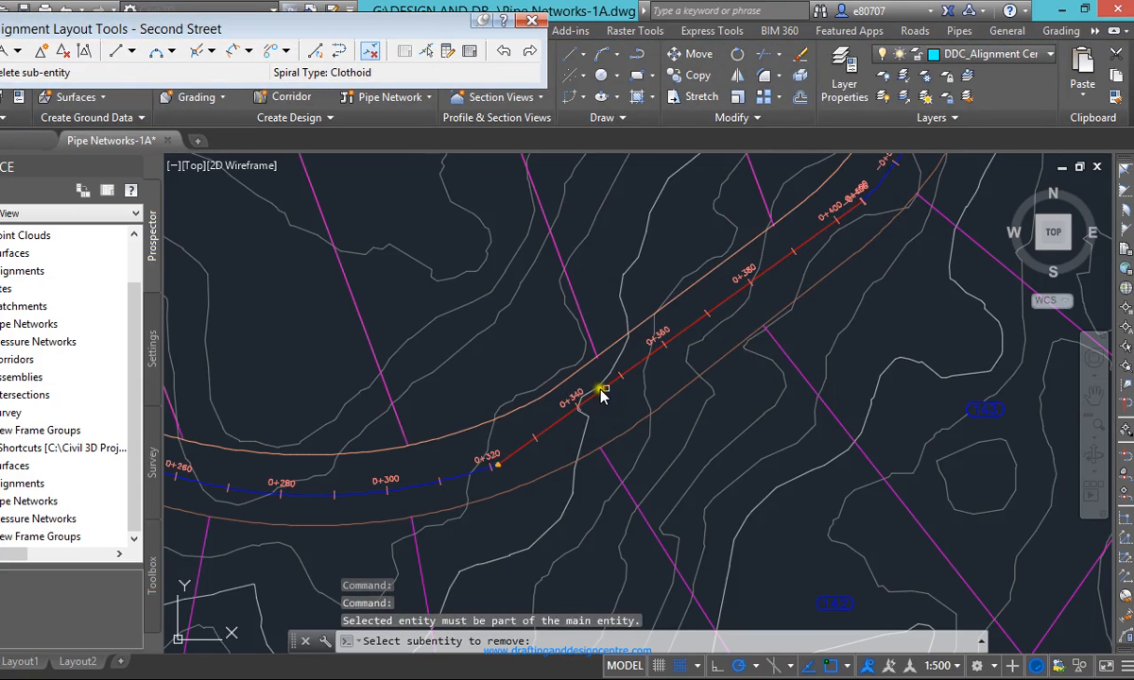
pyautogui.click(602, 391)
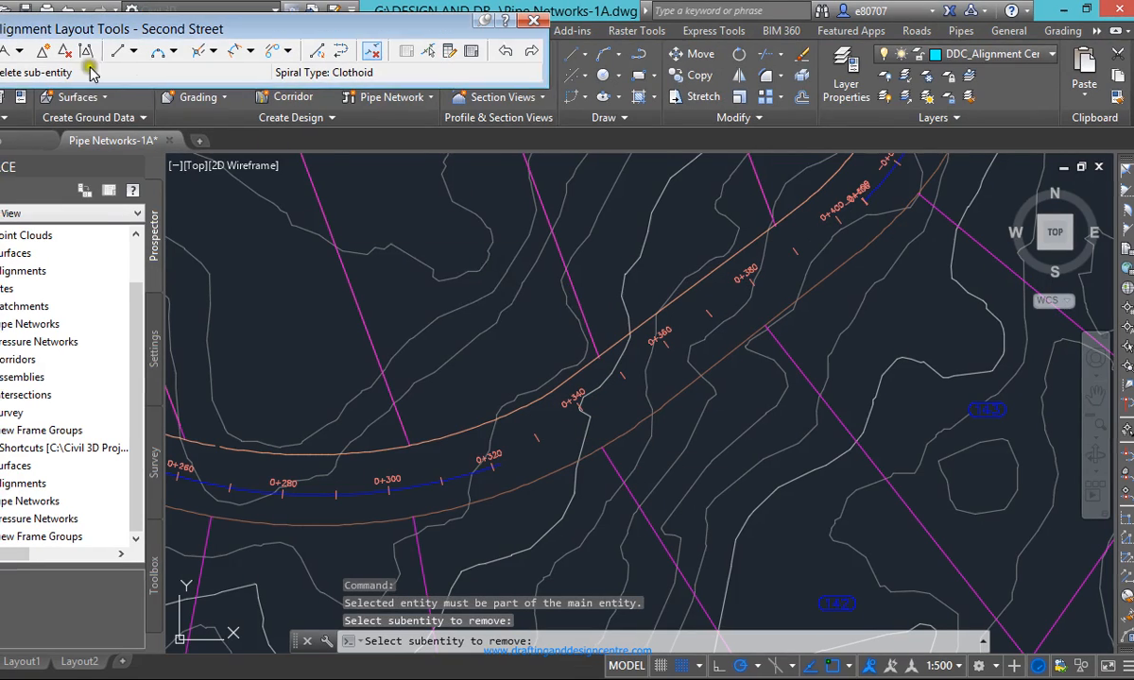
# Draw a tangent without curves from the southern curve's end near station 0+320 to the open end of the eastern curve
pyautogui.click(19, 51)
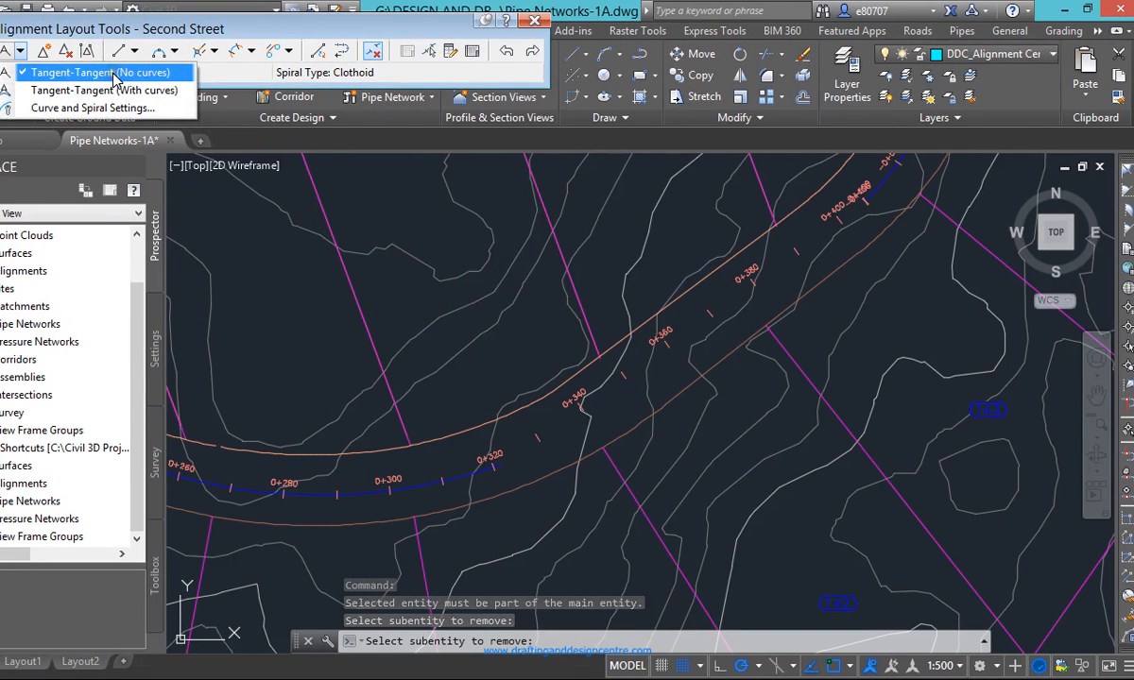
pyautogui.click(126, 81)
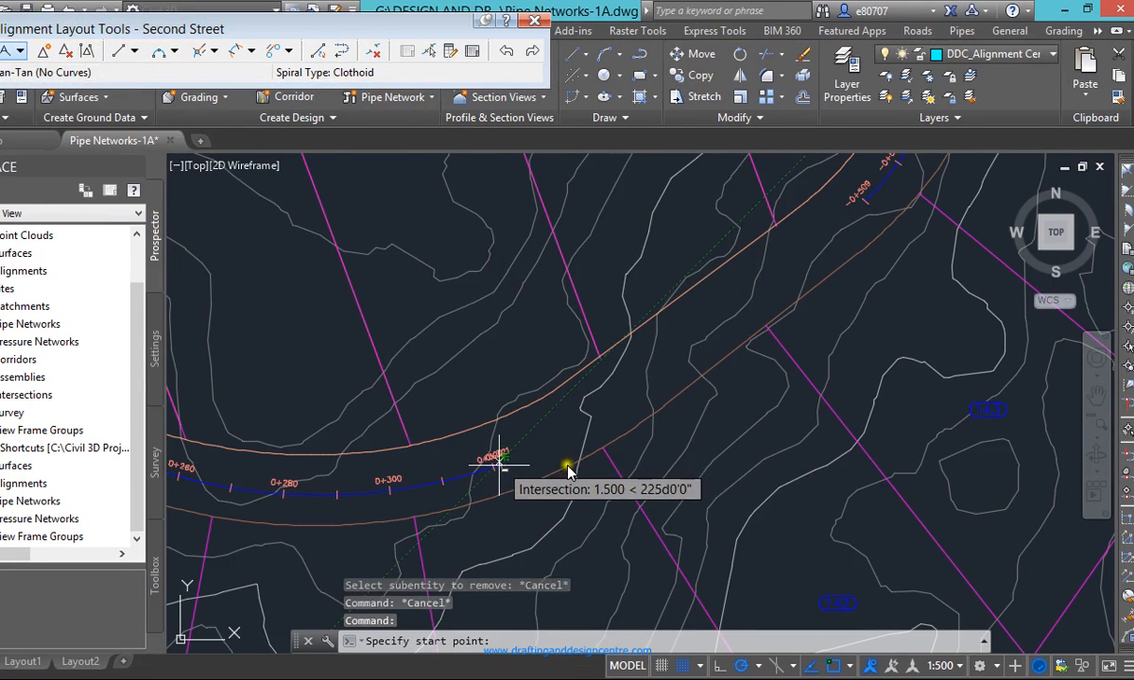
pyautogui.scroll(3, 493, 461)
pyautogui.click(564, 473)
pyautogui.scroll(-2, 529, 467)
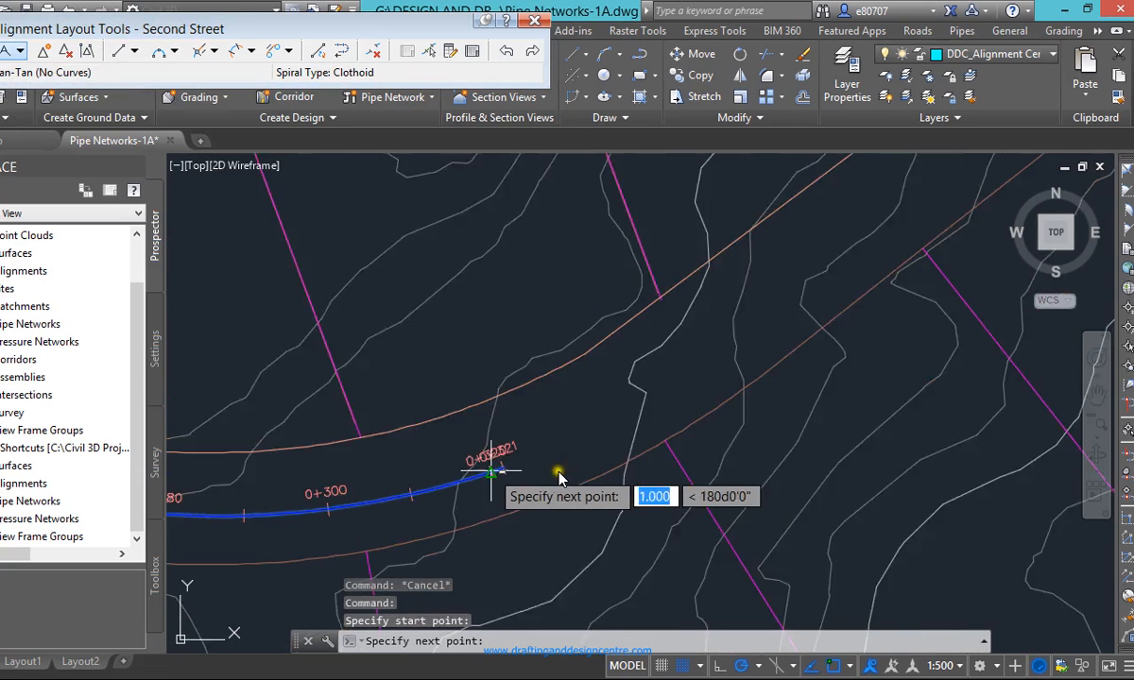
pyautogui.scroll(-2, 676, 354)
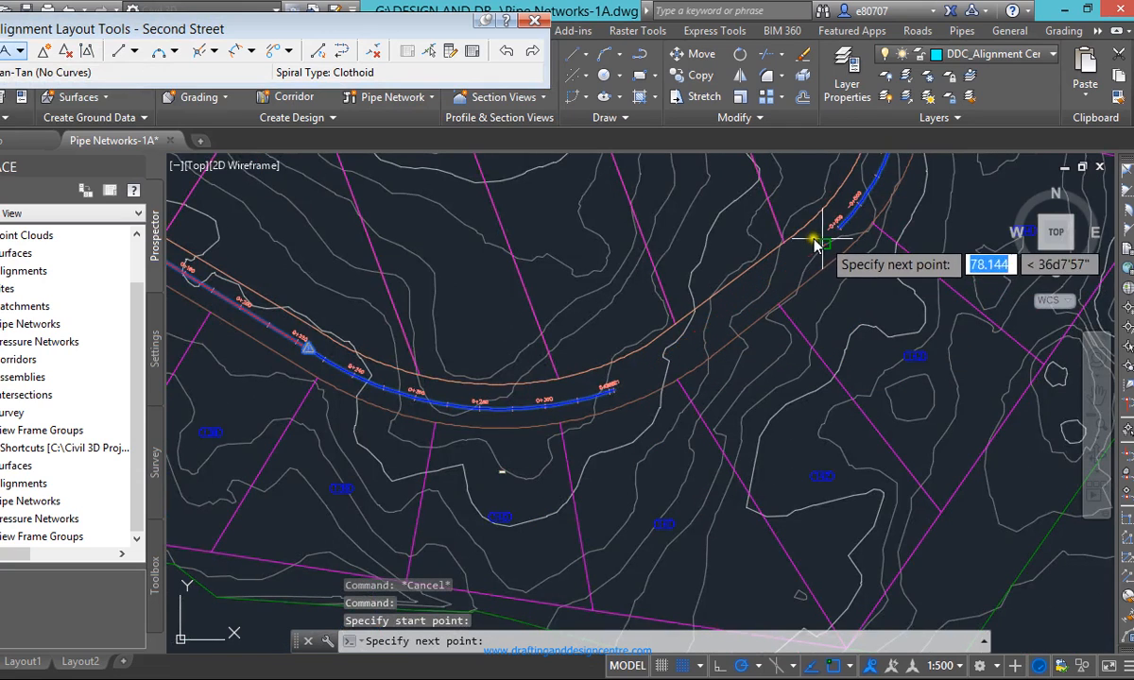
pyautogui.scroll(1, 819, 244)
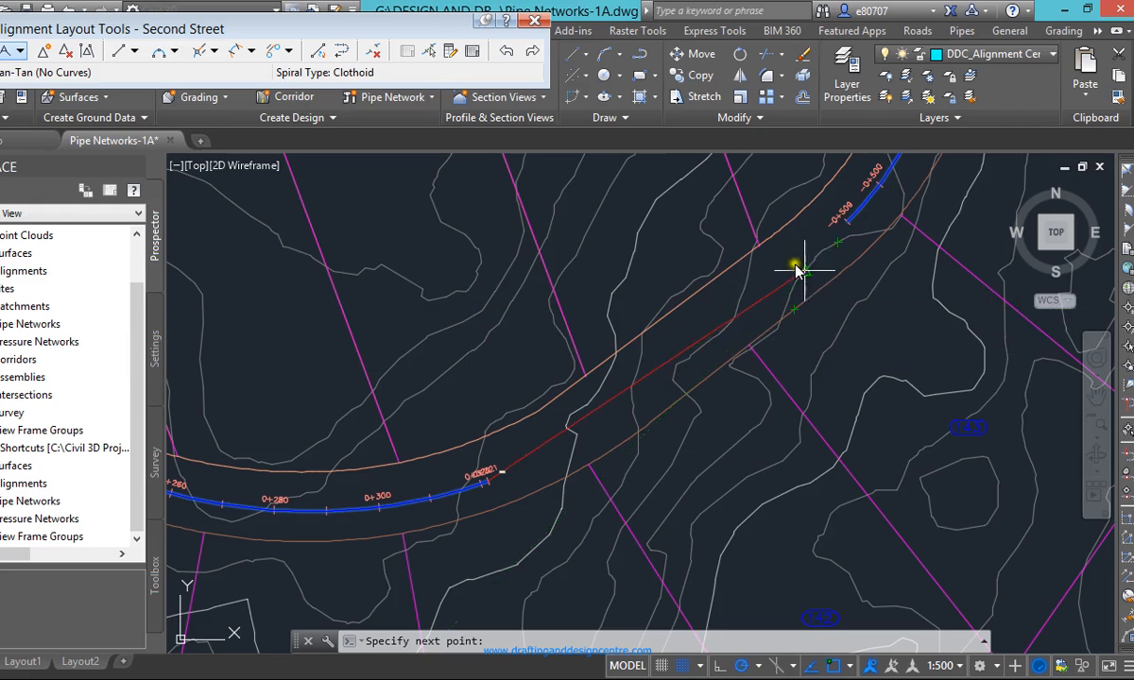
pyautogui.click(839, 229)
pyautogui.press('Escape')
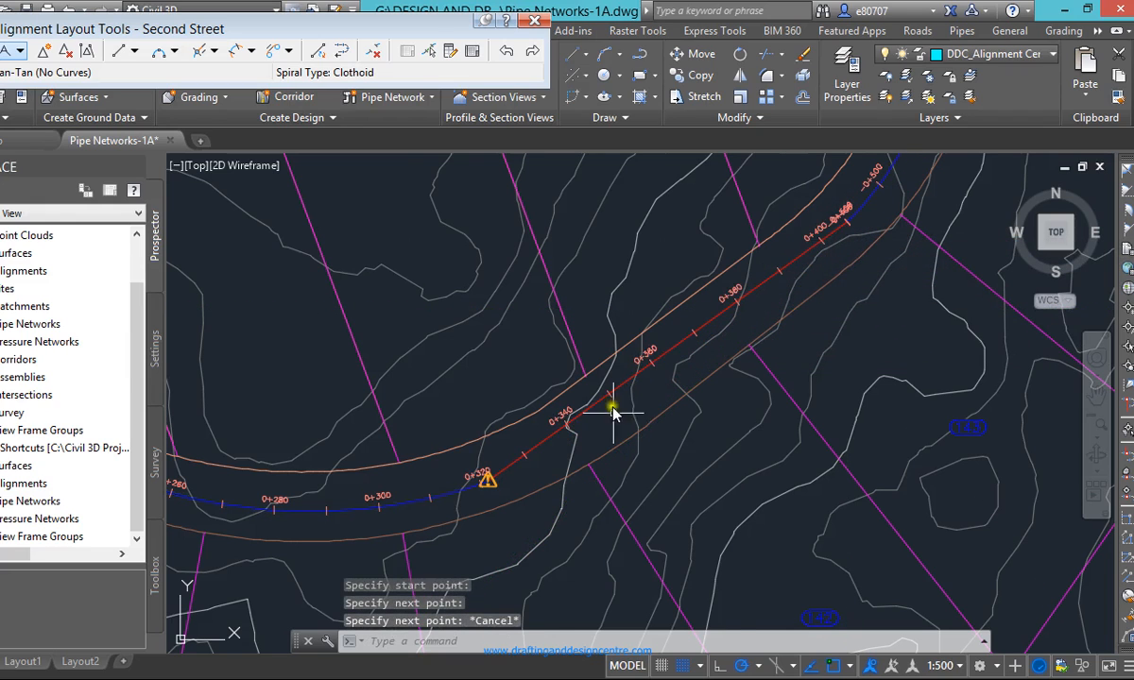
# Delete the redrawn tangent sub-entity between the southern and eastern curves
pyautogui.scroll(-2, 595, 434)
pyautogui.scroll(4, 536, 493)
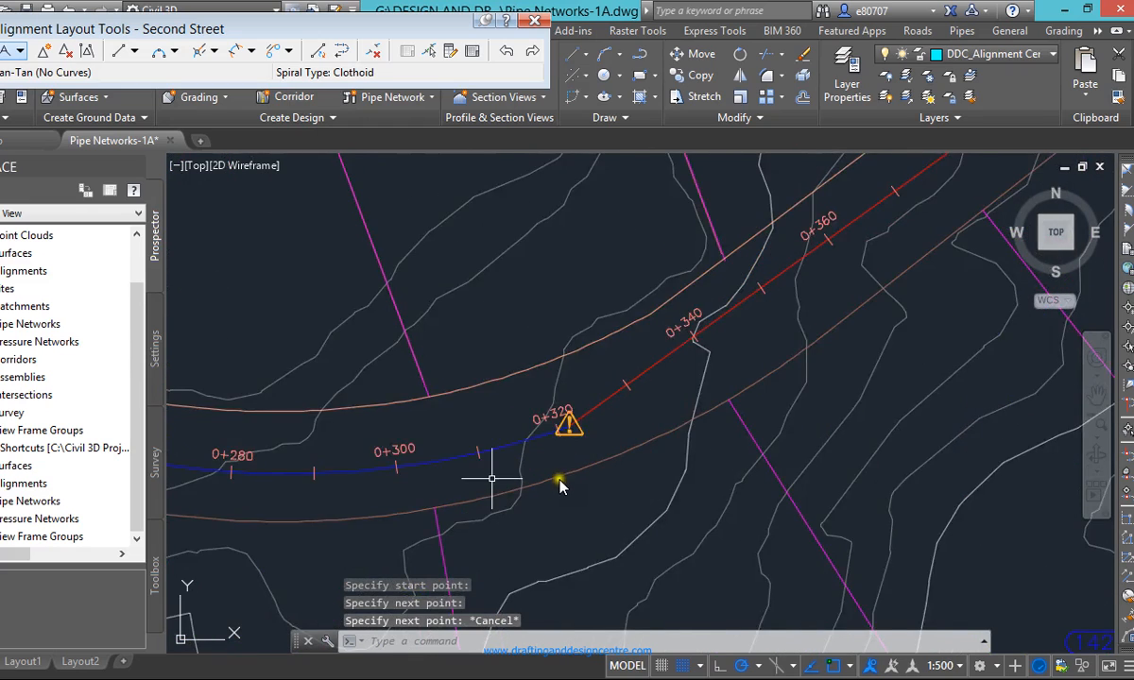
pyautogui.scroll(-5, 559, 485)
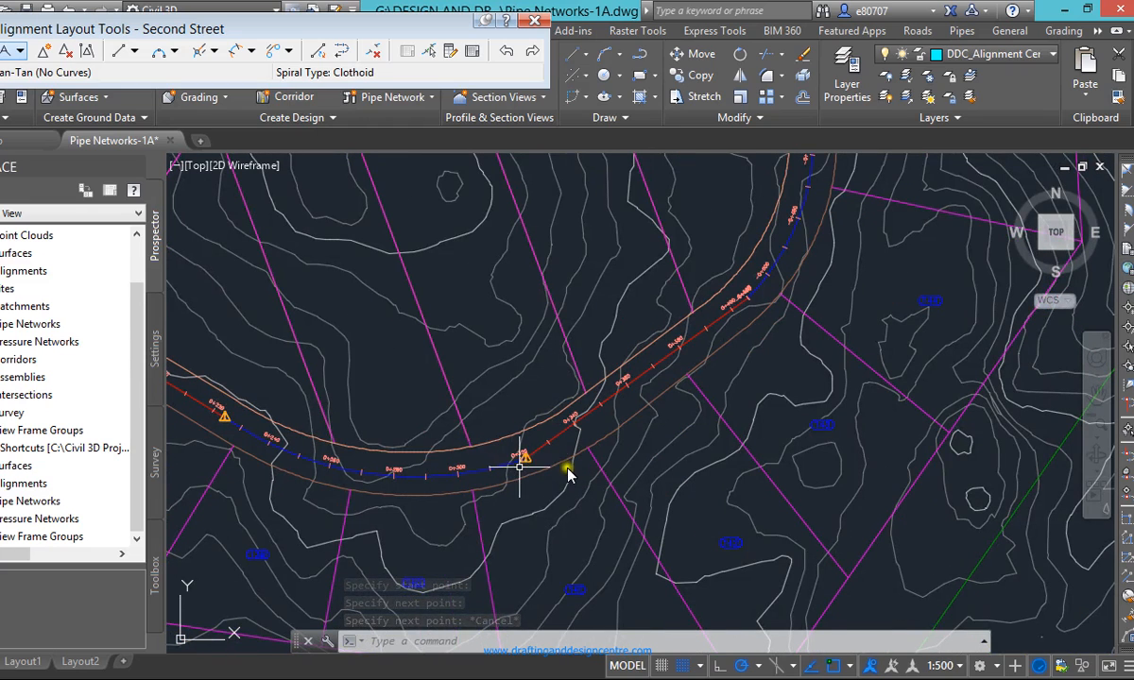
pyautogui.scroll(4, 568, 473)
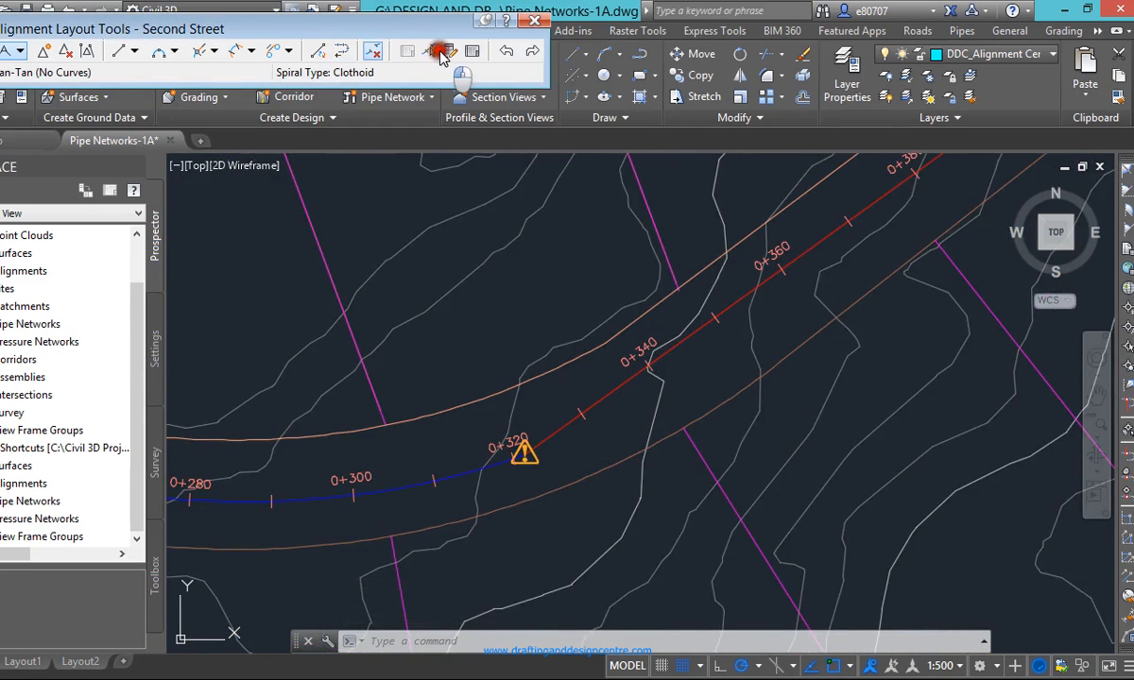
pyautogui.click(438, 52)
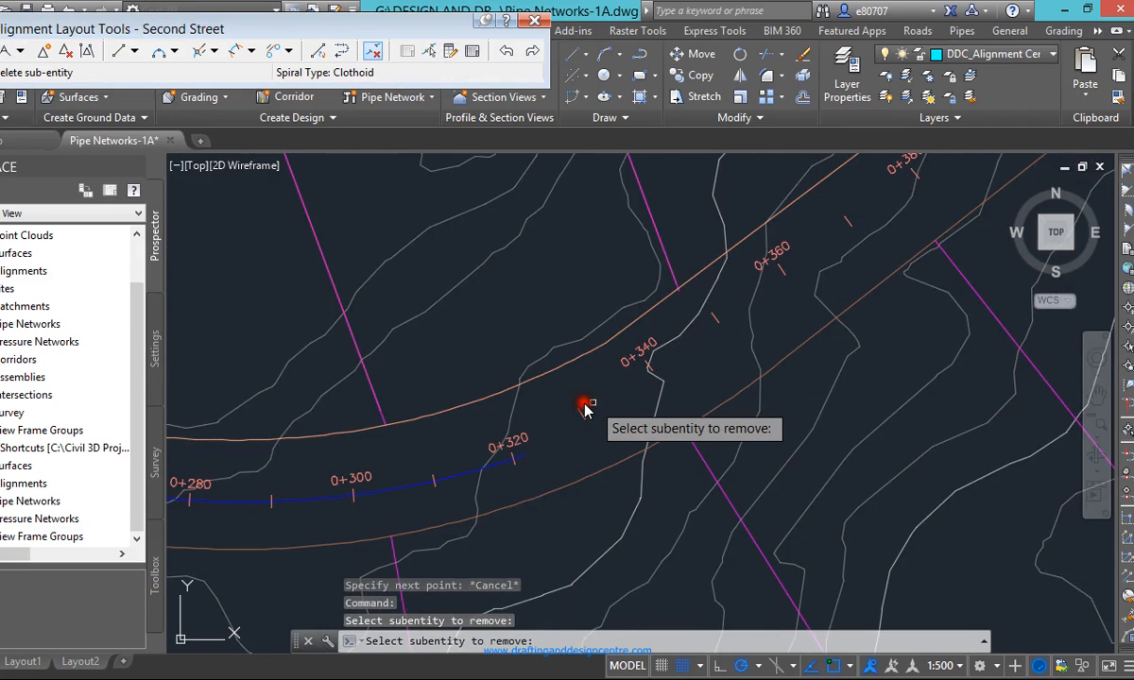
pyautogui.press('Escape')
pyautogui.scroll(3, 554, 426)
pyautogui.press('Escape')
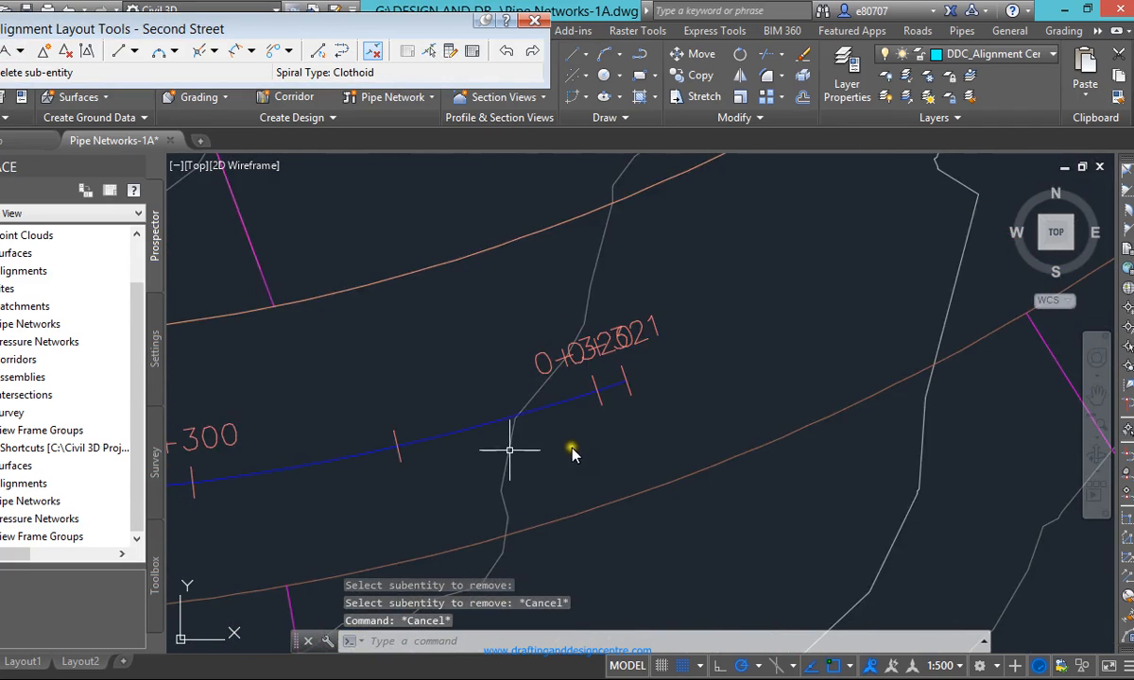
pyautogui.click(597, 395)
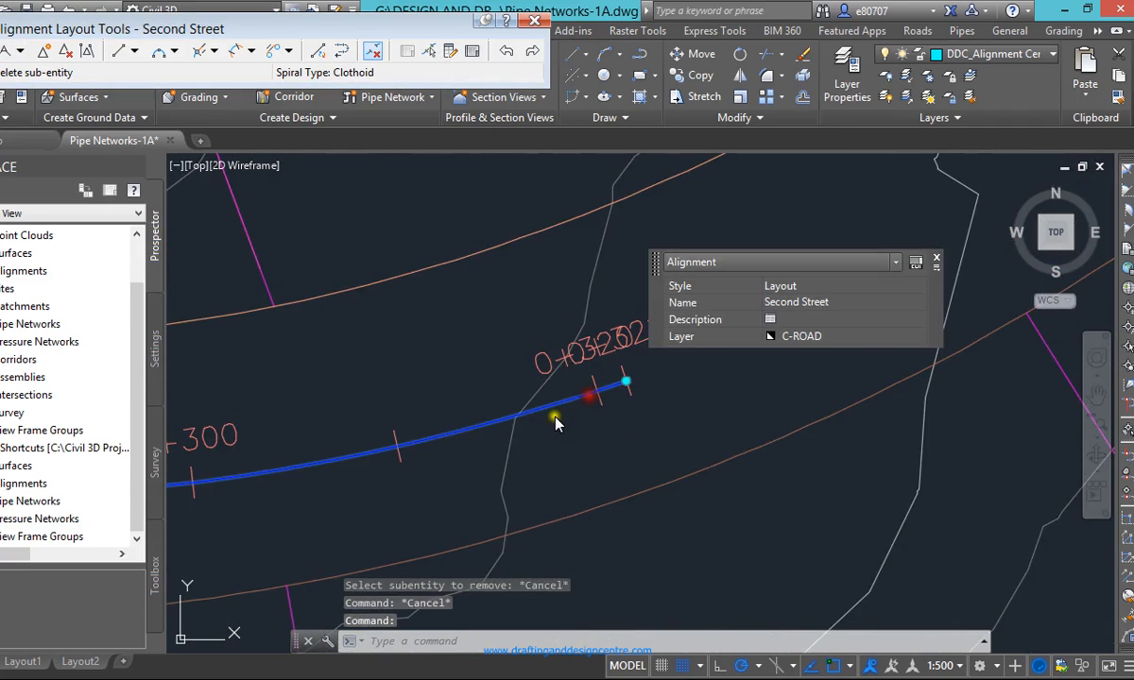
pyautogui.click(935, 259)
pyautogui.press('Escape')
pyautogui.scroll(-5, 558, 326)
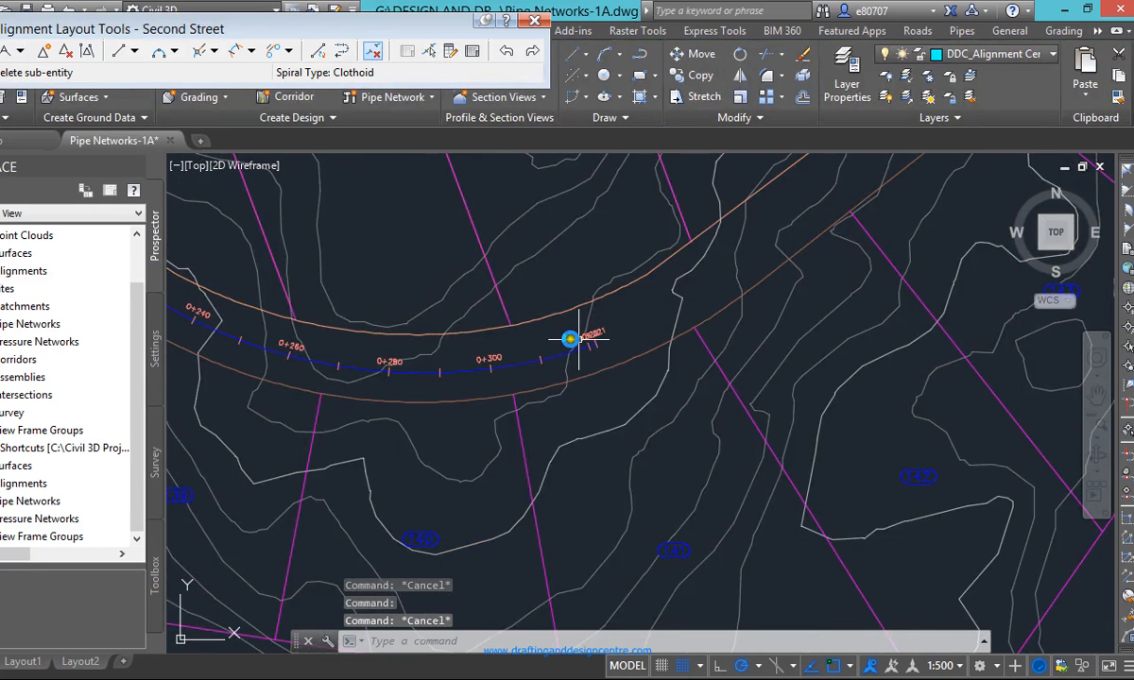
pyautogui.click(566, 309)
pyautogui.scroll(-3, 432, 387)
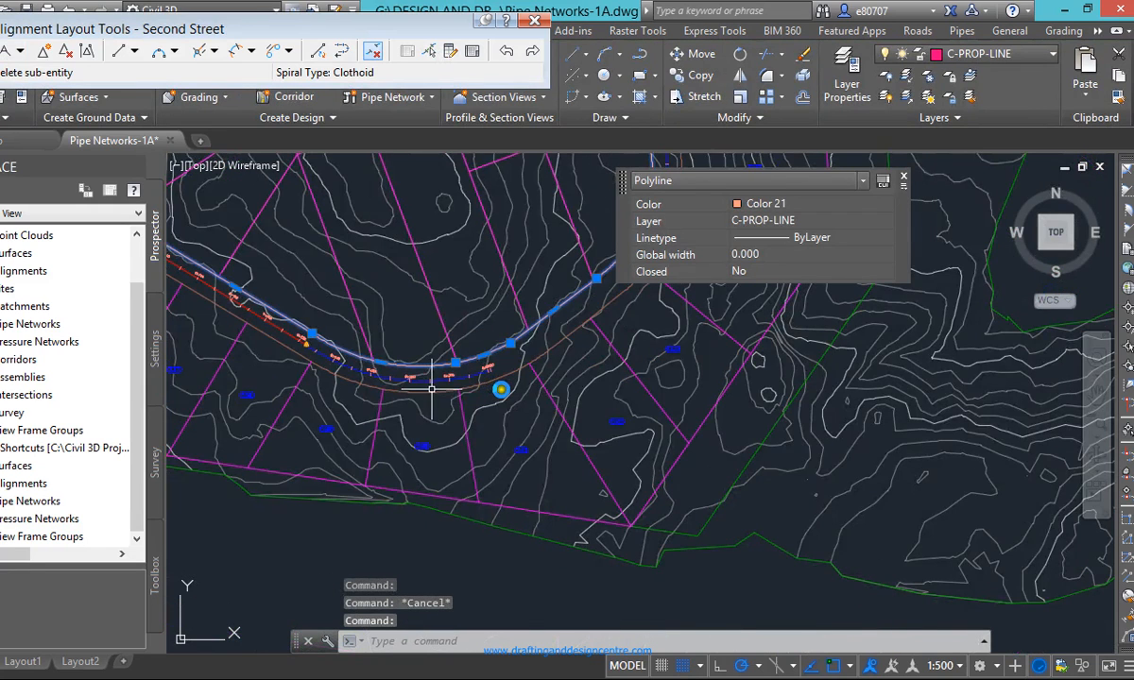
pyautogui.scroll(1, 489, 373)
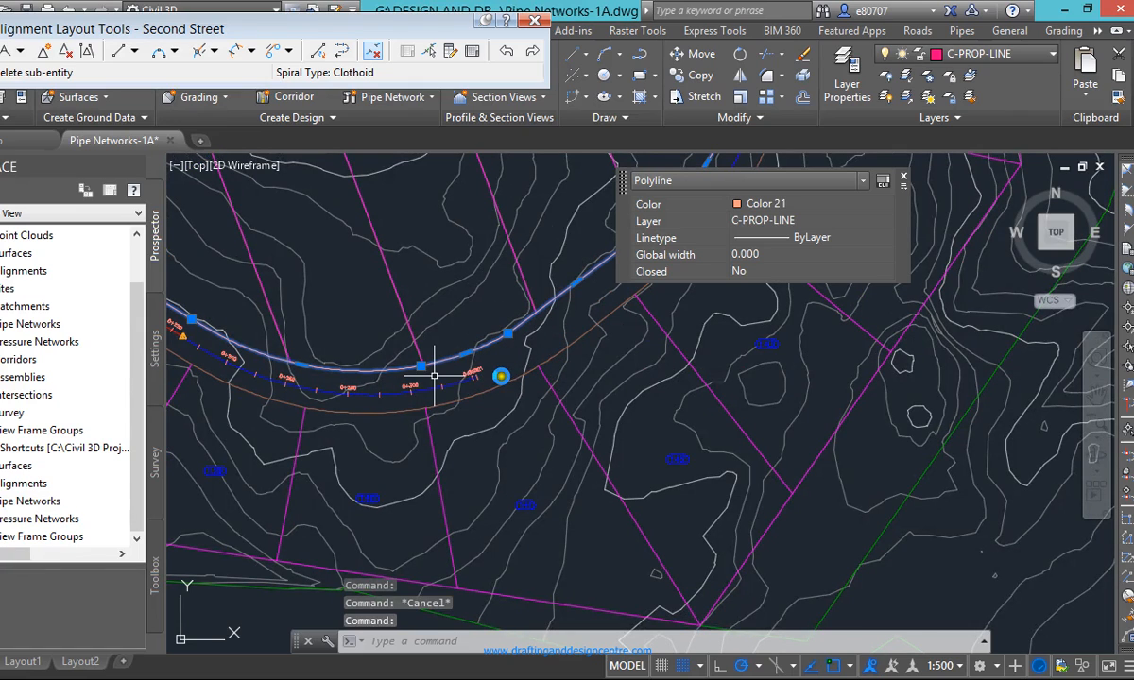
pyautogui.click(454, 381)
pyautogui.press('Escape')
pyautogui.click(455, 384)
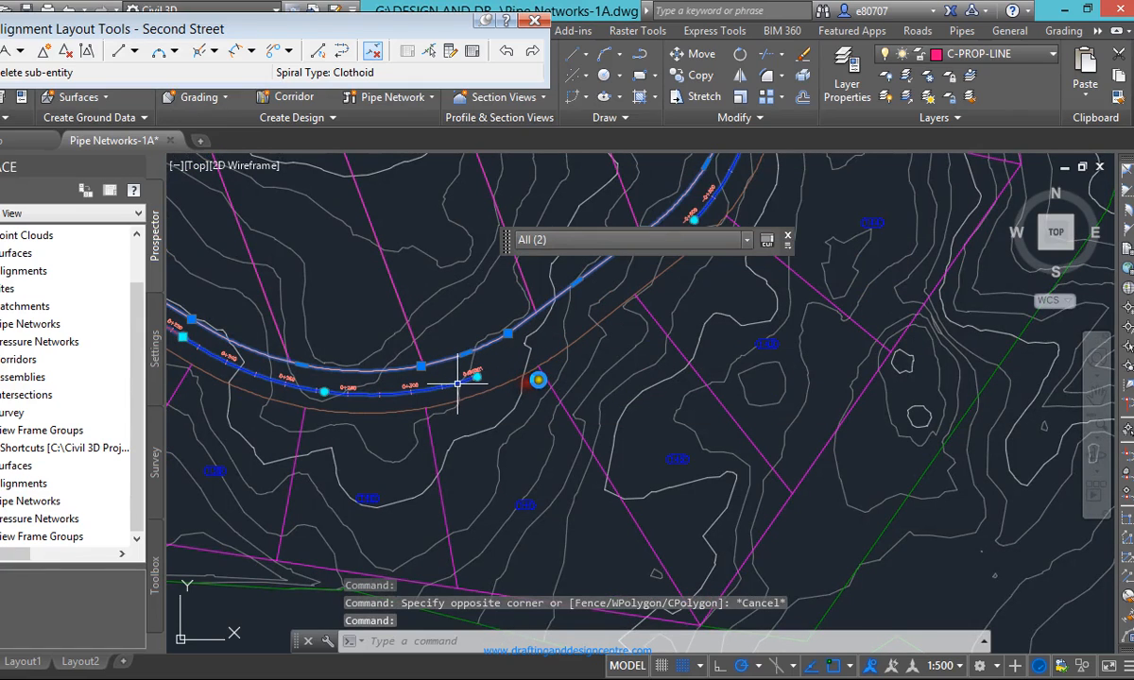
pyautogui.press('Escape')
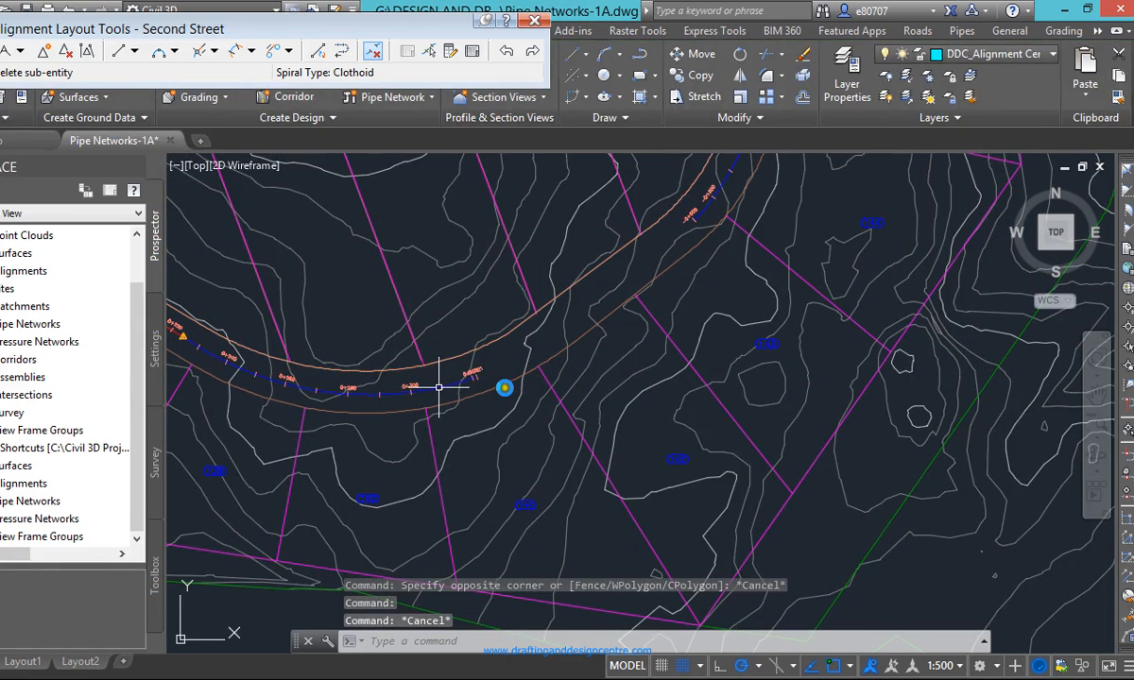
pyautogui.click(442, 386)
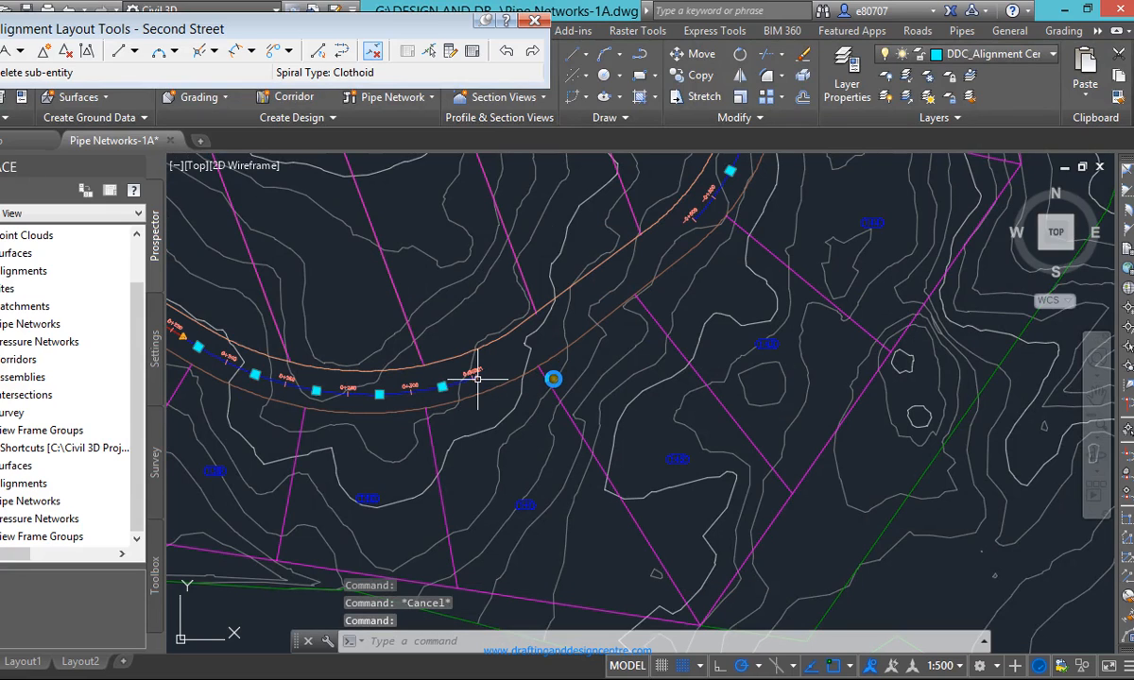
pyautogui.scroll(4, 481, 379)
pyautogui.press('Escape')
# Stretch the open end of the southern curve northeast along the road to about station 0+335
pyautogui.click(439, 382)
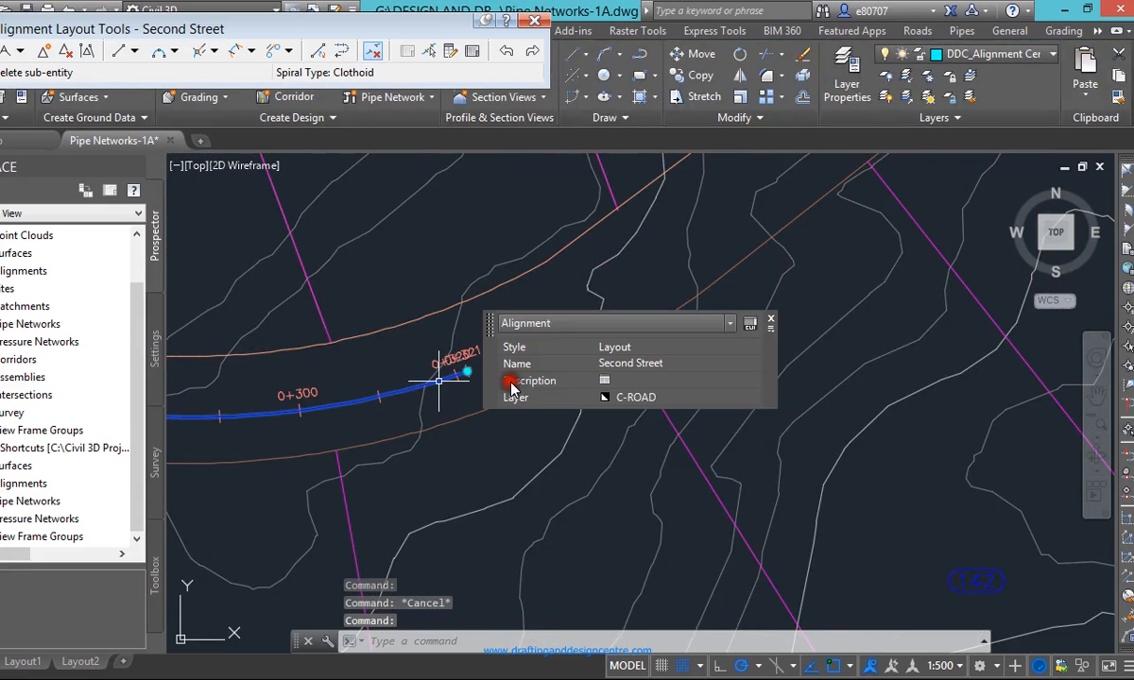
pyautogui.click(768, 322)
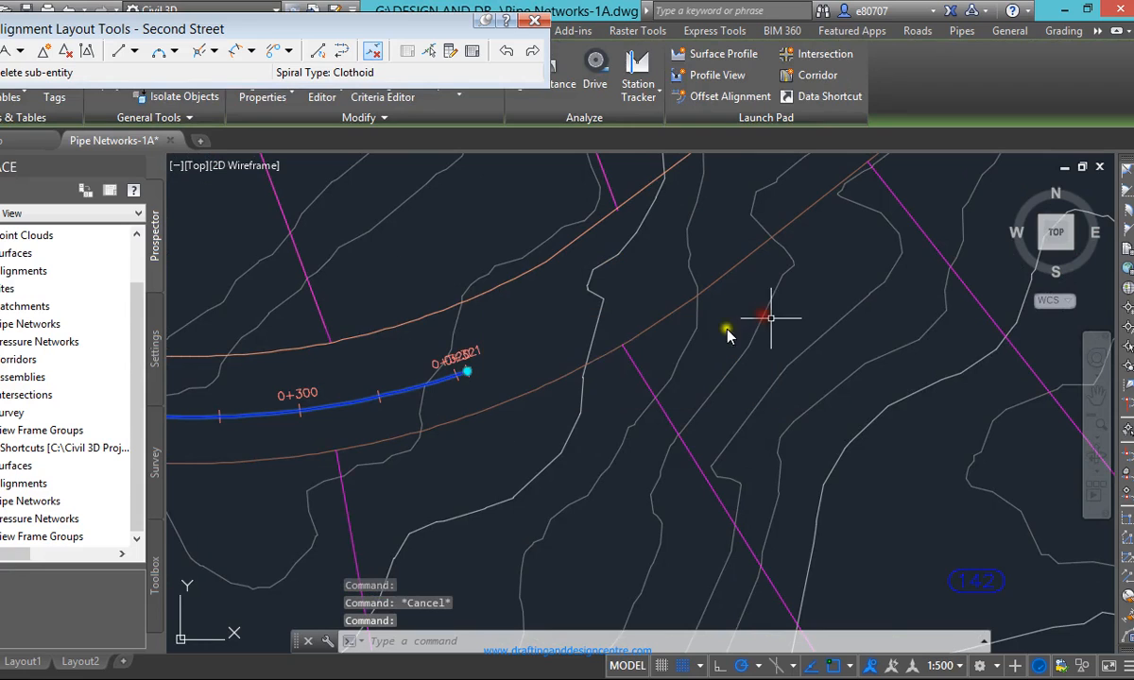
pyautogui.click(466, 371)
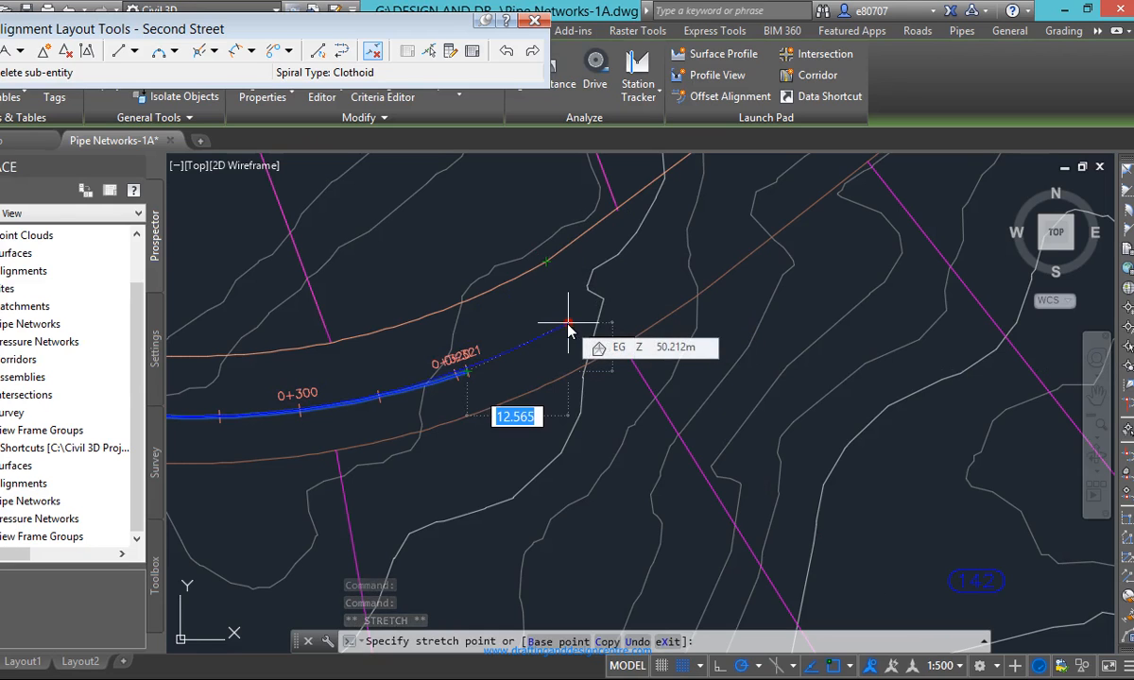
pyautogui.click(567, 326)
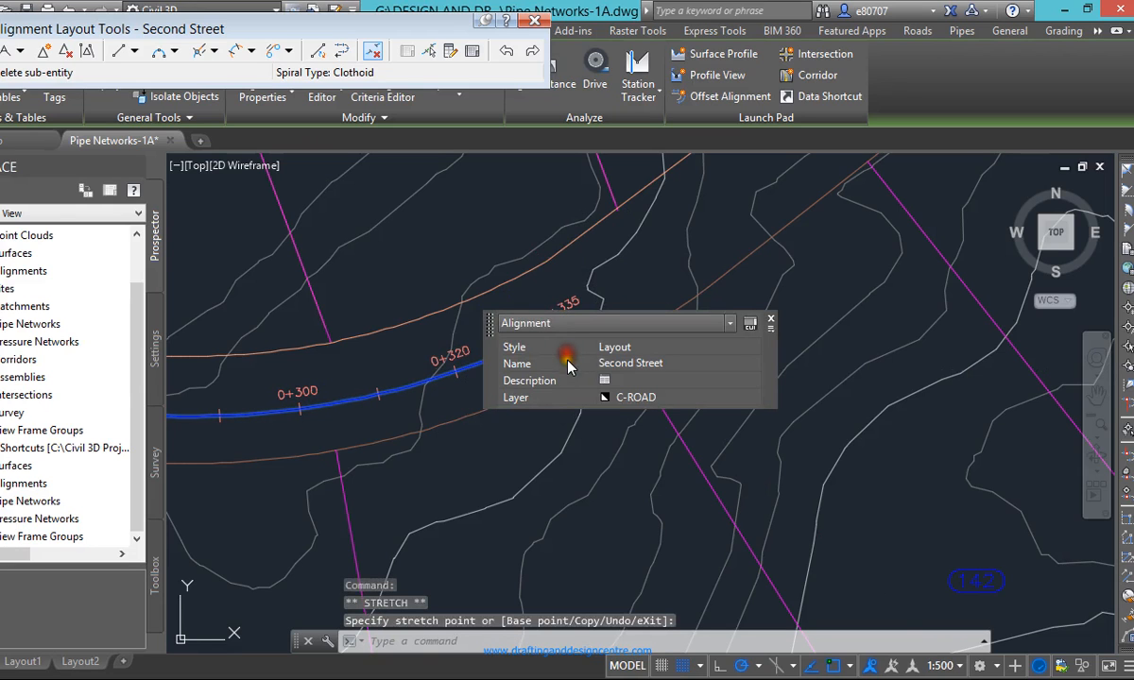
pyautogui.click(768, 323)
pyautogui.scroll(-4, 529, 439)
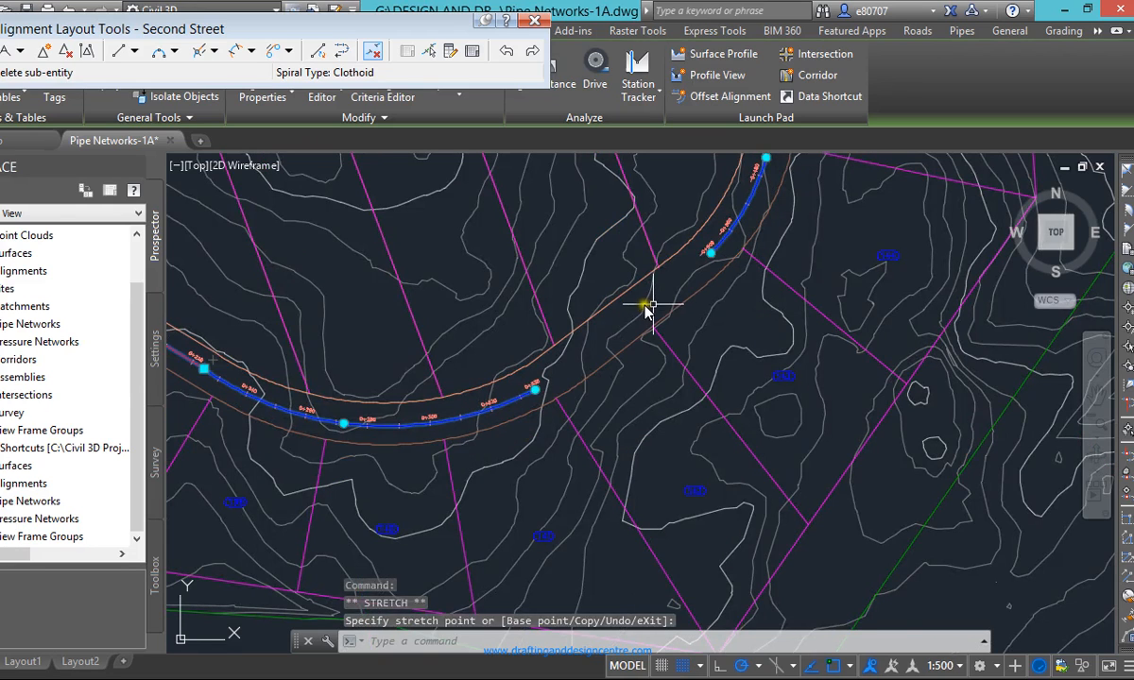
pyautogui.scroll(2, 558, 399)
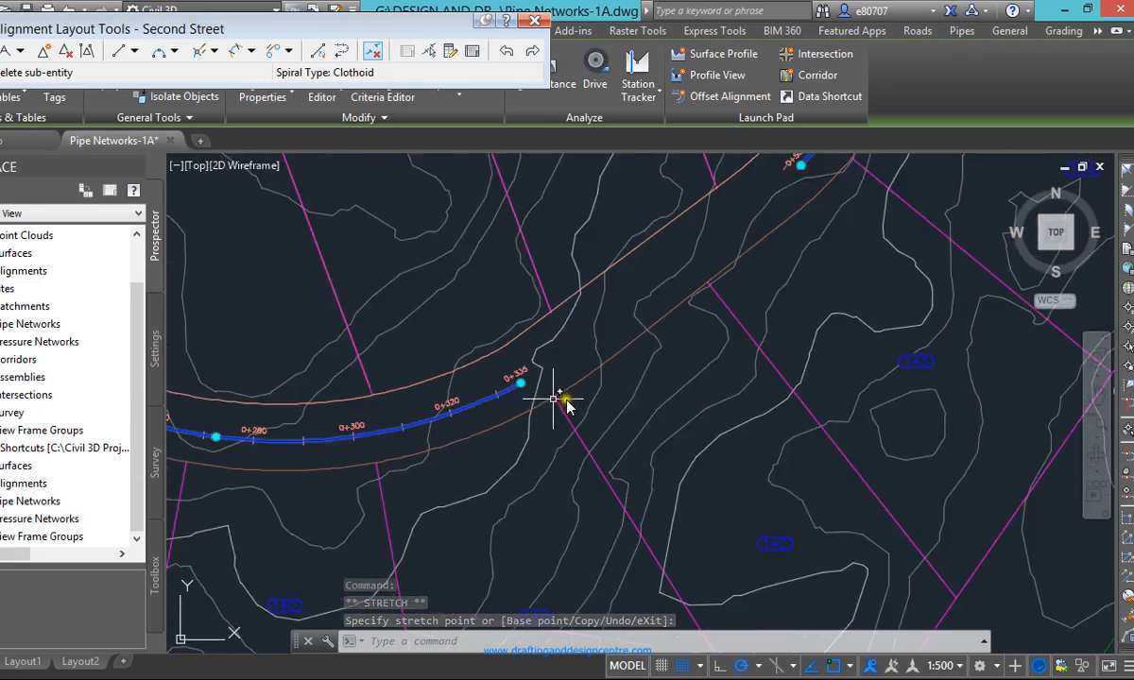
pyautogui.click(92, 57)
pyautogui.click(85, 74)
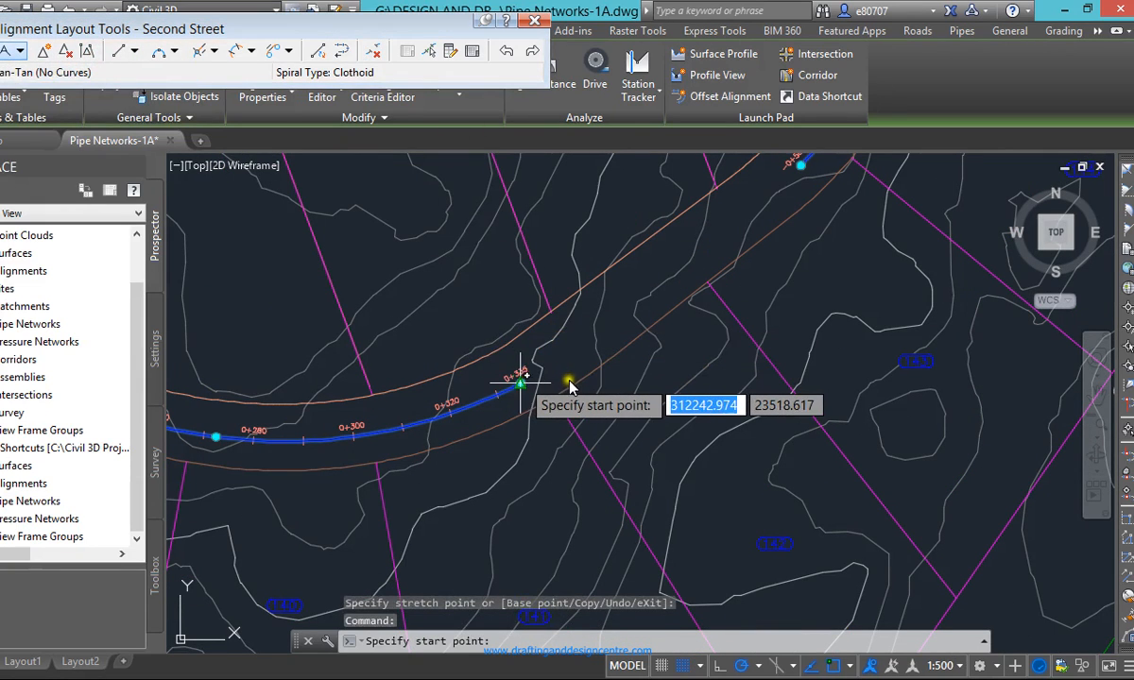
pyautogui.scroll(5, 567, 387)
pyautogui.click(545, 410)
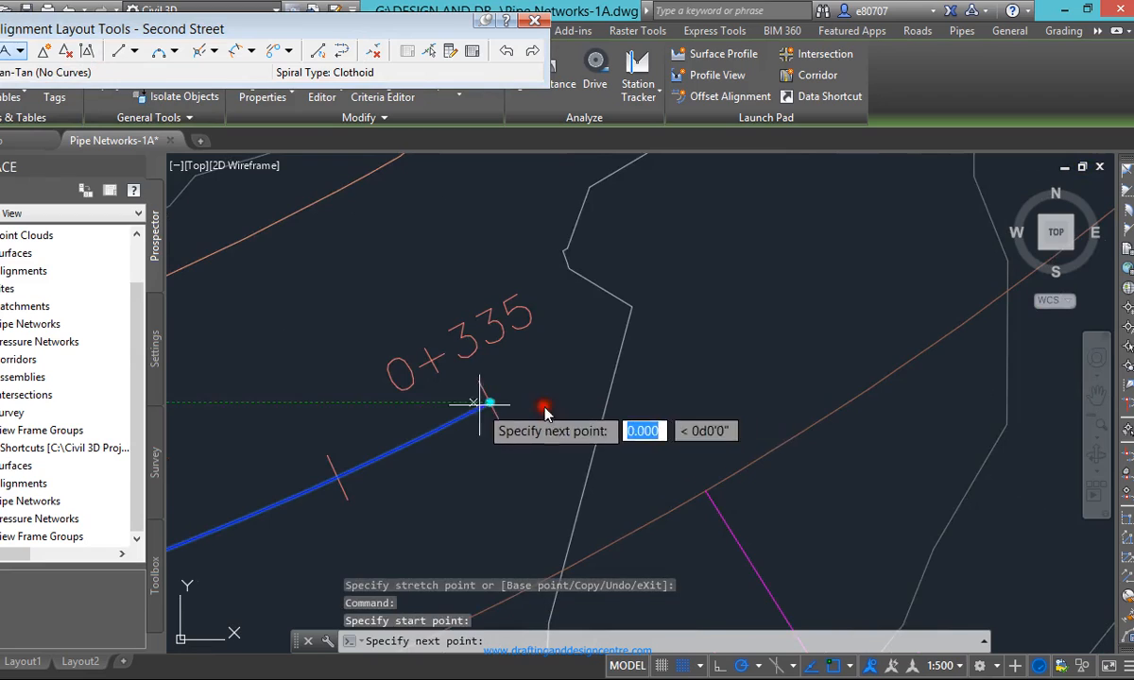
pyautogui.scroll(-4, 545, 410)
pyautogui.scroll(4, 531, 324)
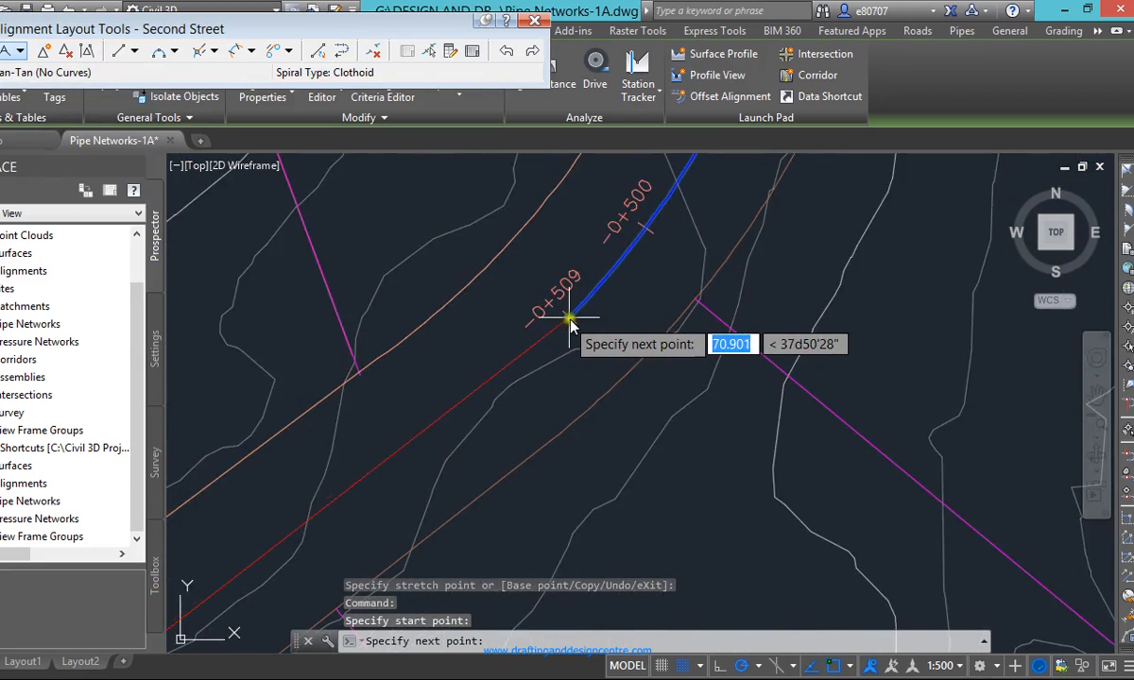
pyautogui.scroll(-5, 568, 326)
pyautogui.press('Escape')
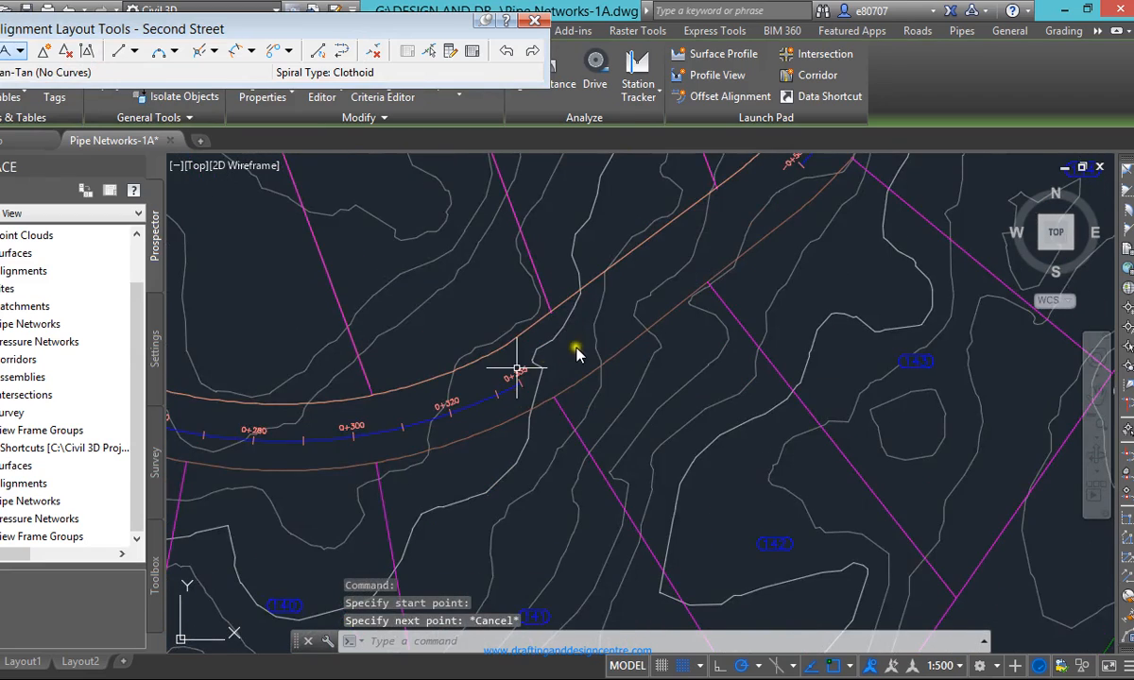
pyautogui.scroll(3, 562, 358)
pyautogui.click(562, 360)
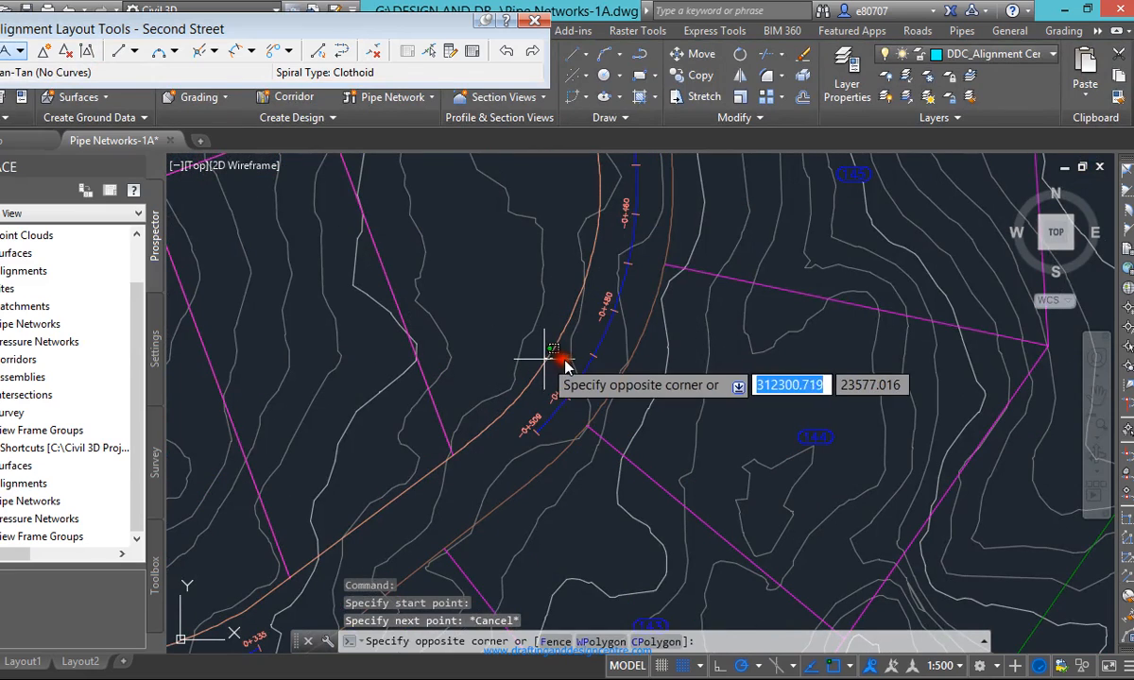
pyautogui.press('Escape')
pyautogui.scroll(2, 567, 378)
pyautogui.scroll(-2, 567, 378)
pyautogui.click(565, 377)
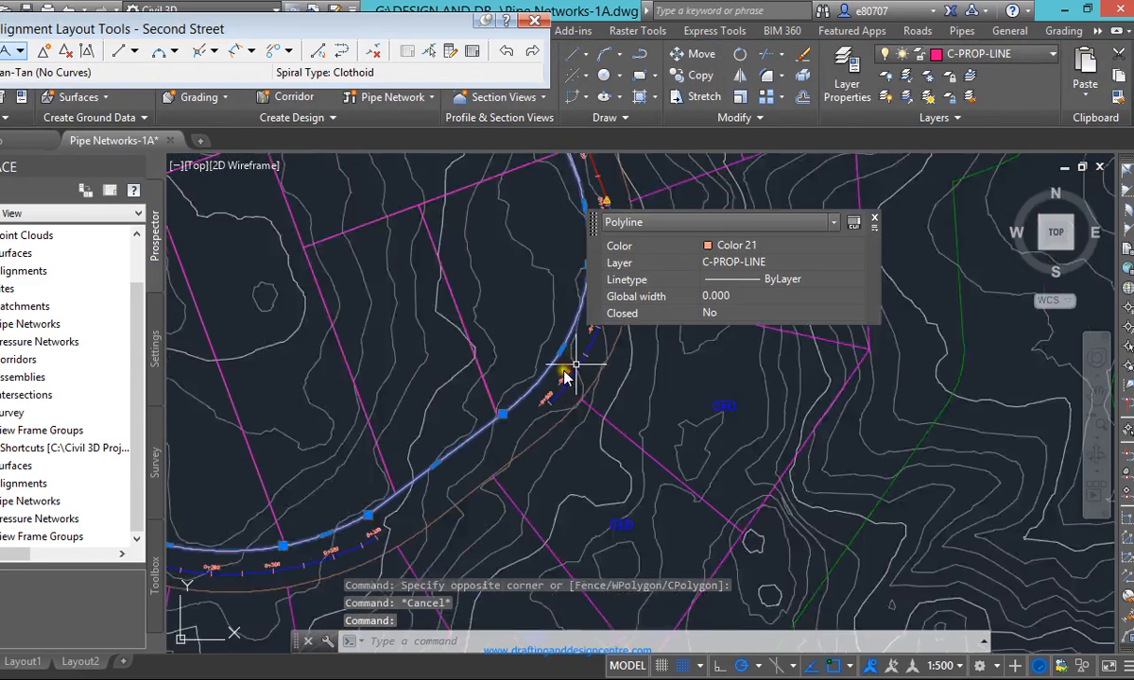
pyautogui.press('Escape')
pyautogui.click(567, 388)
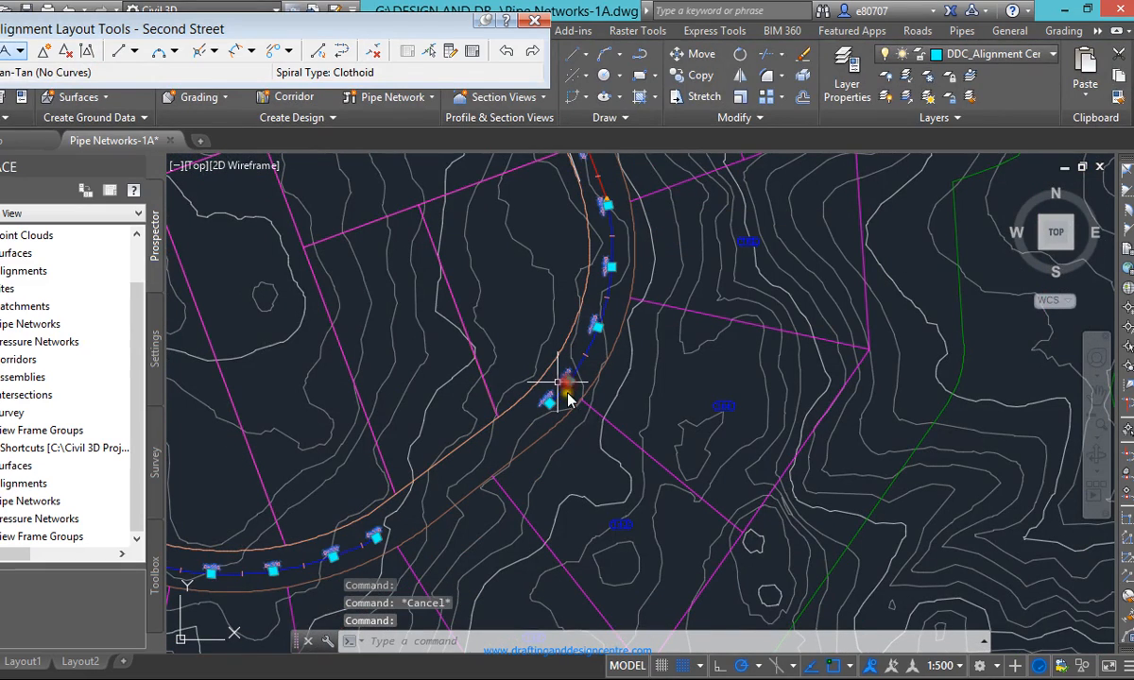
pyautogui.press('Escape')
# Stretch the open end of the eastern curve at station -0+509 about 12 m southwest along the road
pyautogui.scroll(3, 570, 404)
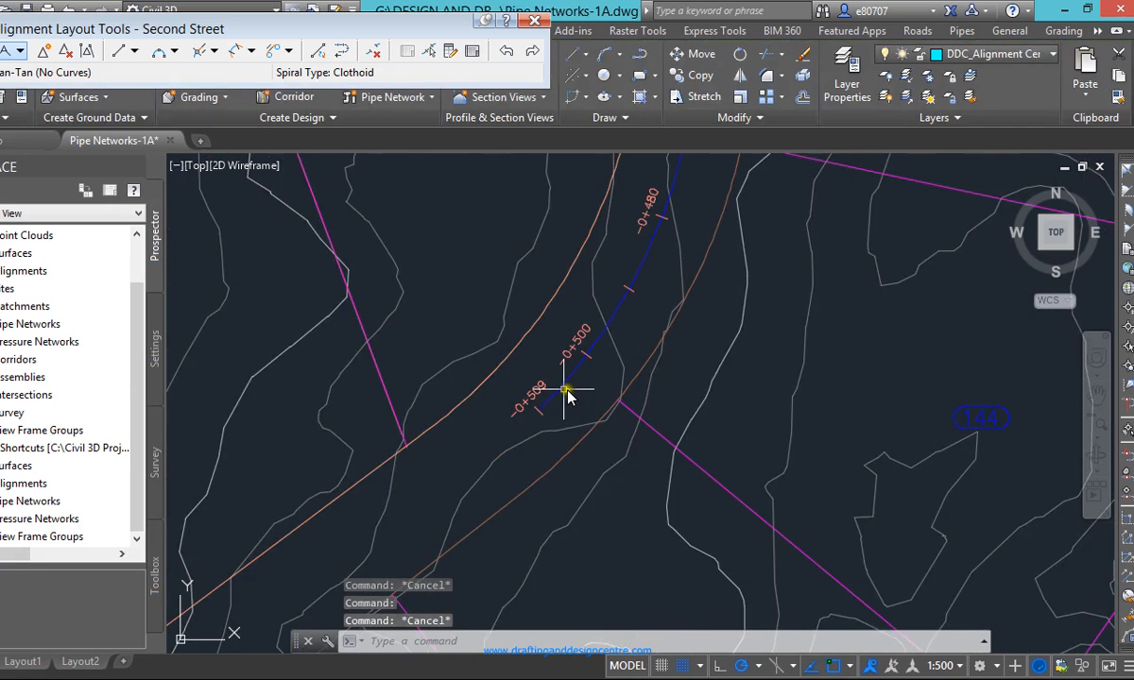
pyautogui.click(566, 390)
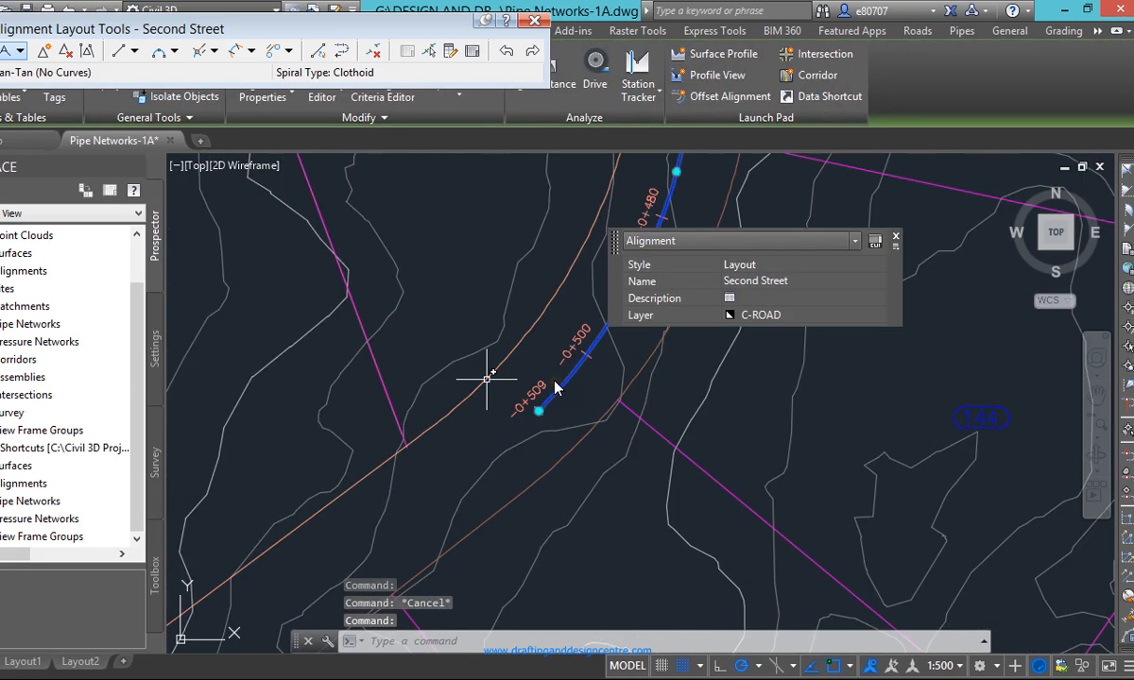
pyautogui.click(558, 390)
pyautogui.click(538, 412)
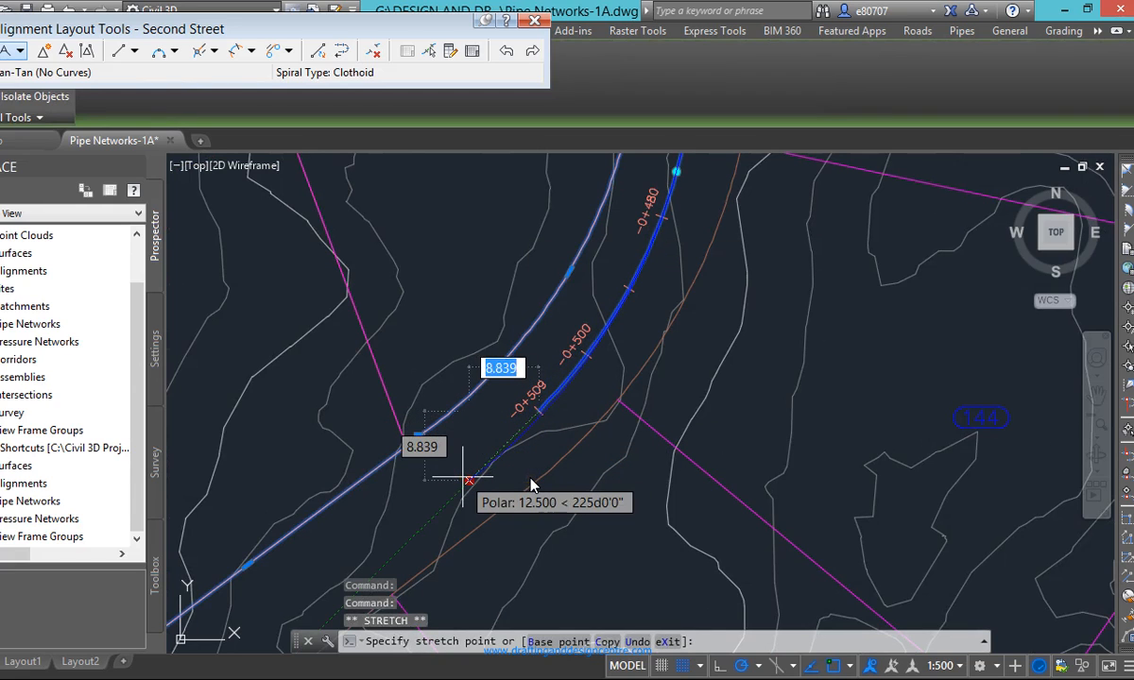
pyautogui.scroll(3, 531, 484)
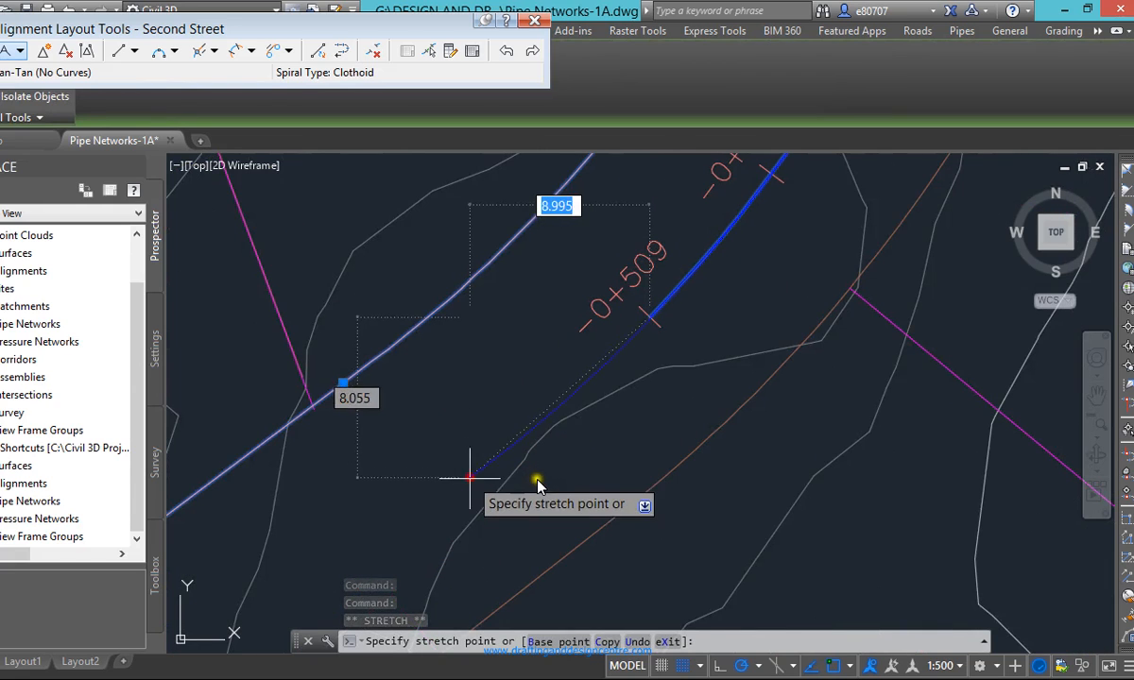
pyautogui.scroll(-3, 536, 494)
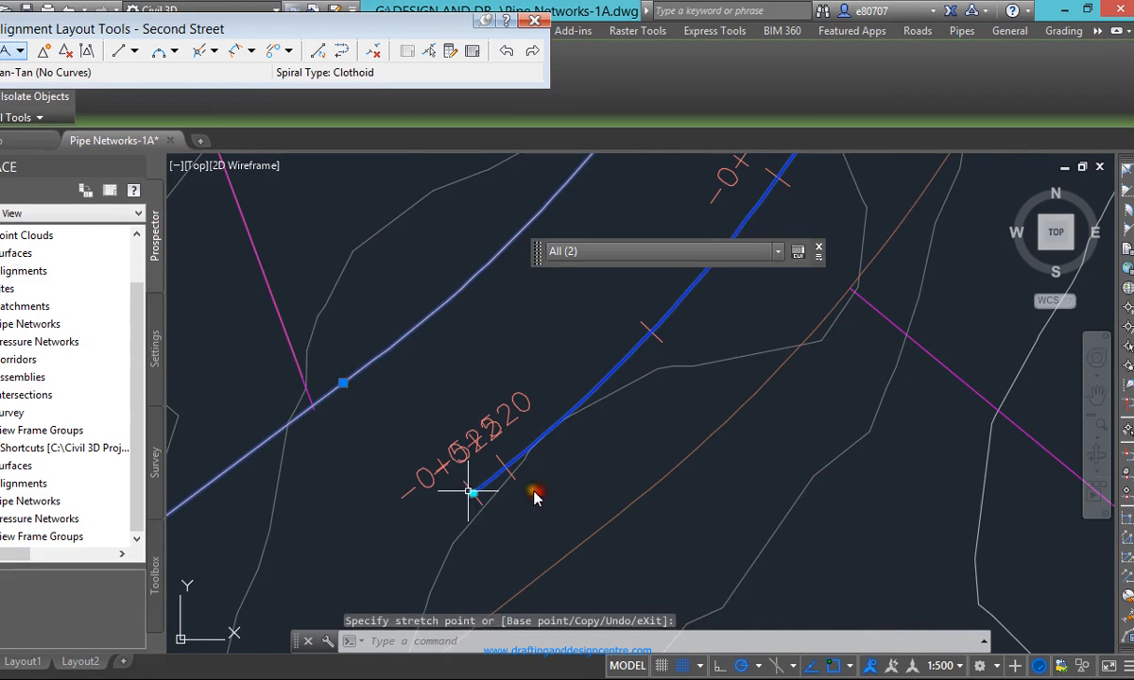
pyautogui.press('Escape')
pyautogui.scroll(-2, 634, 285)
pyautogui.scroll(-3, 650, 270)
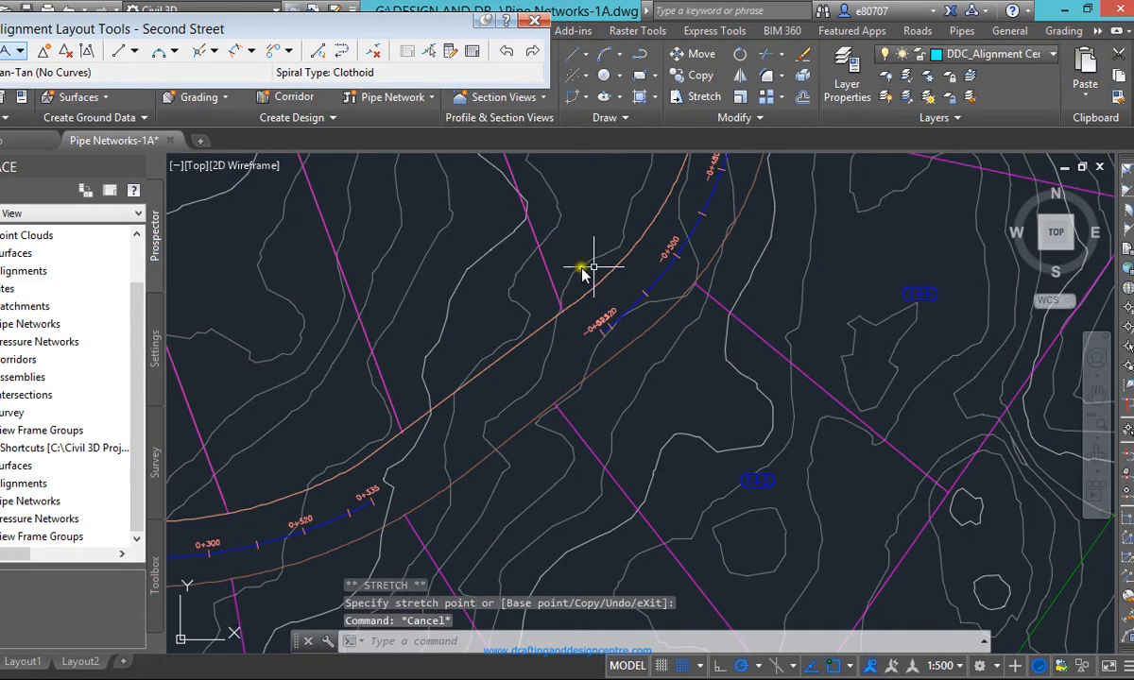
# Draw a tangent without curves from the southern curve's end at station 0+335 to the extended open end of the eastern curve
pyautogui.click(104, 57)
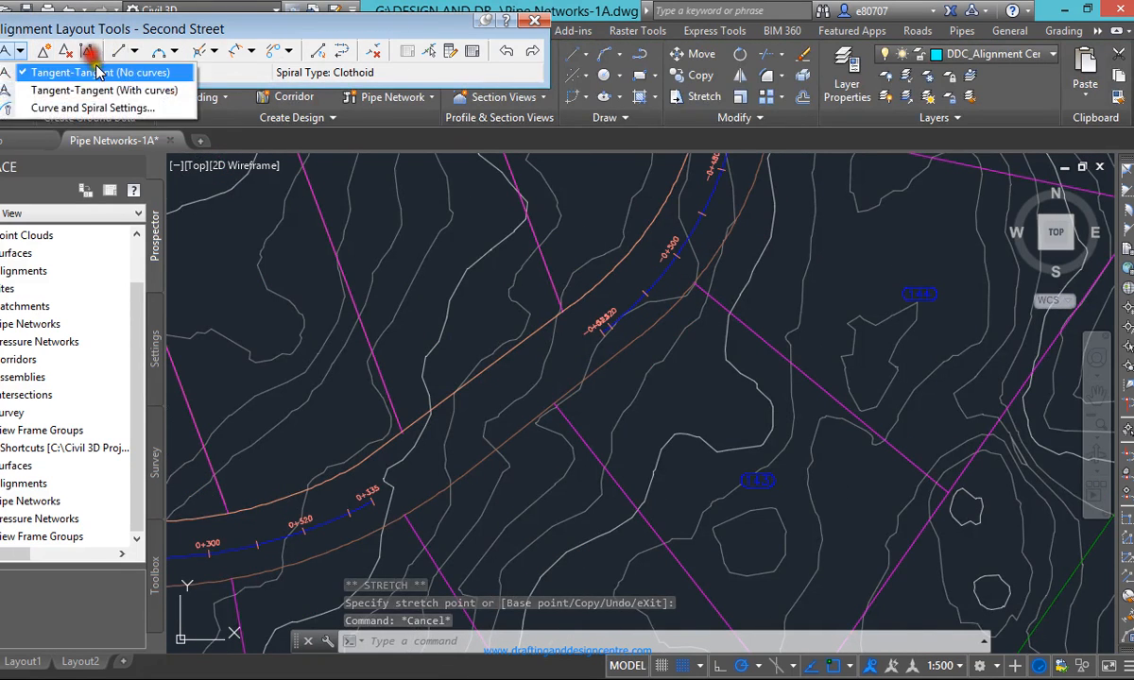
pyautogui.click(104, 79)
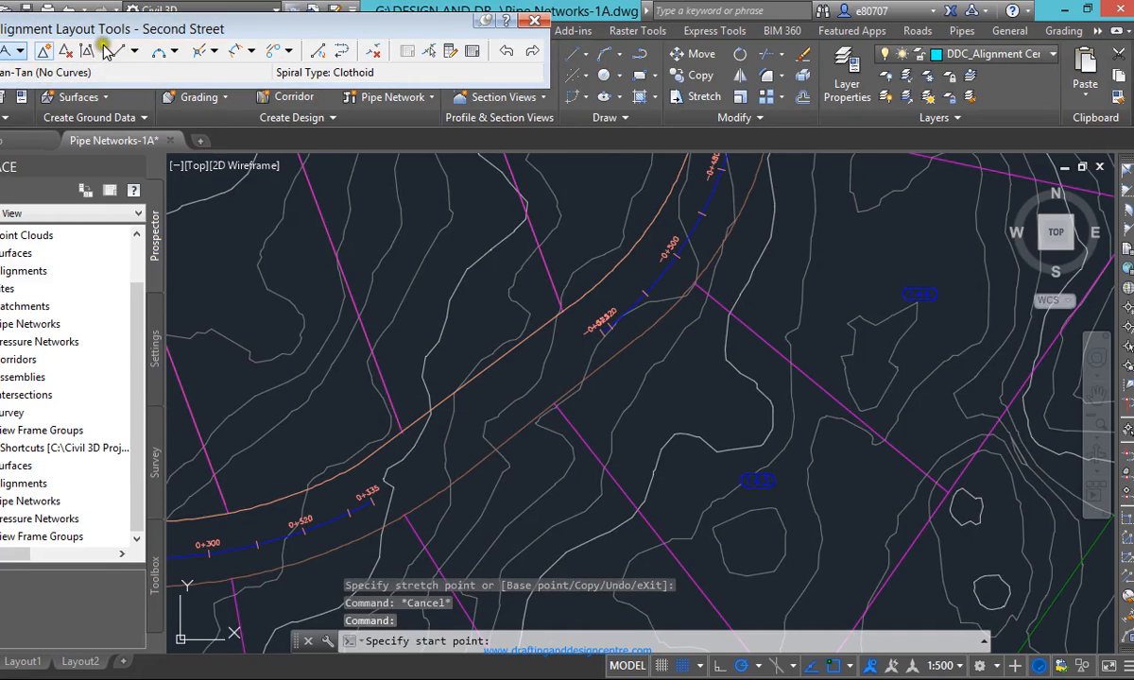
pyautogui.scroll(6, 472, 530)
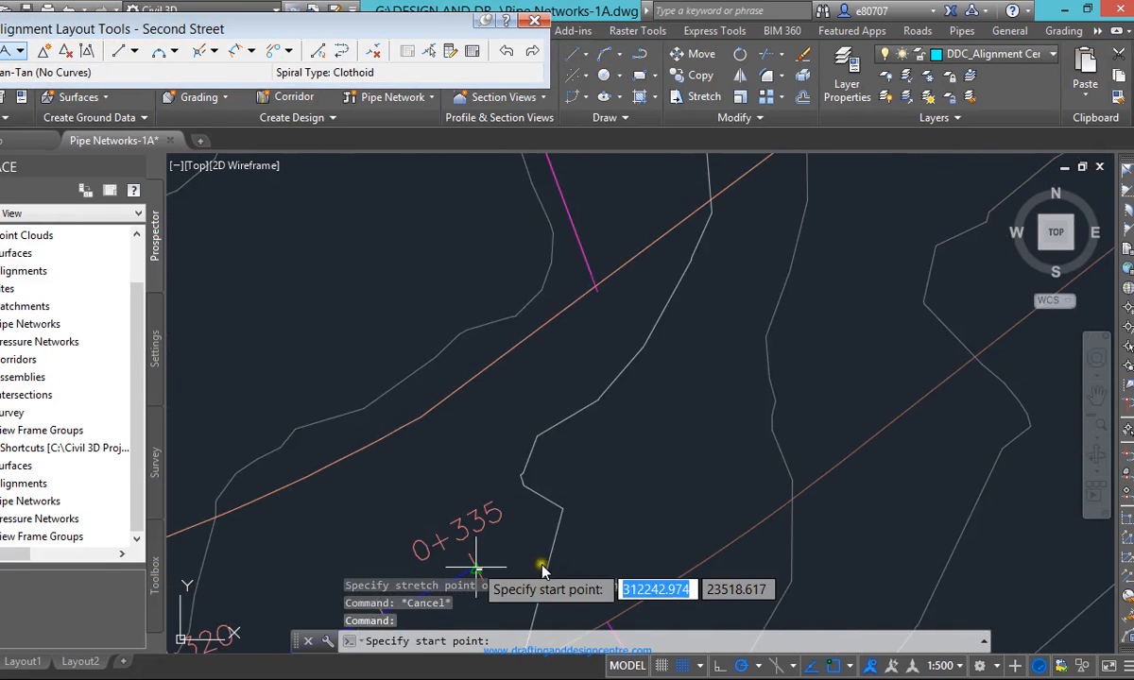
pyautogui.scroll(4, 529, 563)
pyautogui.click(475, 556)
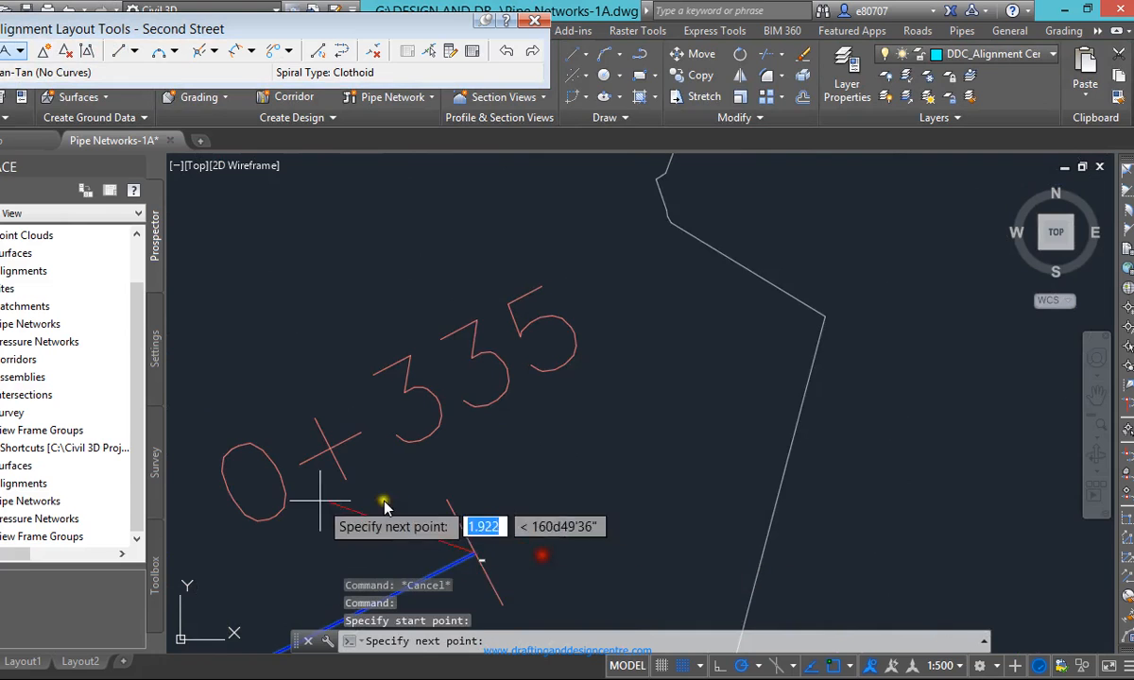
pyautogui.scroll(-5, 378, 511)
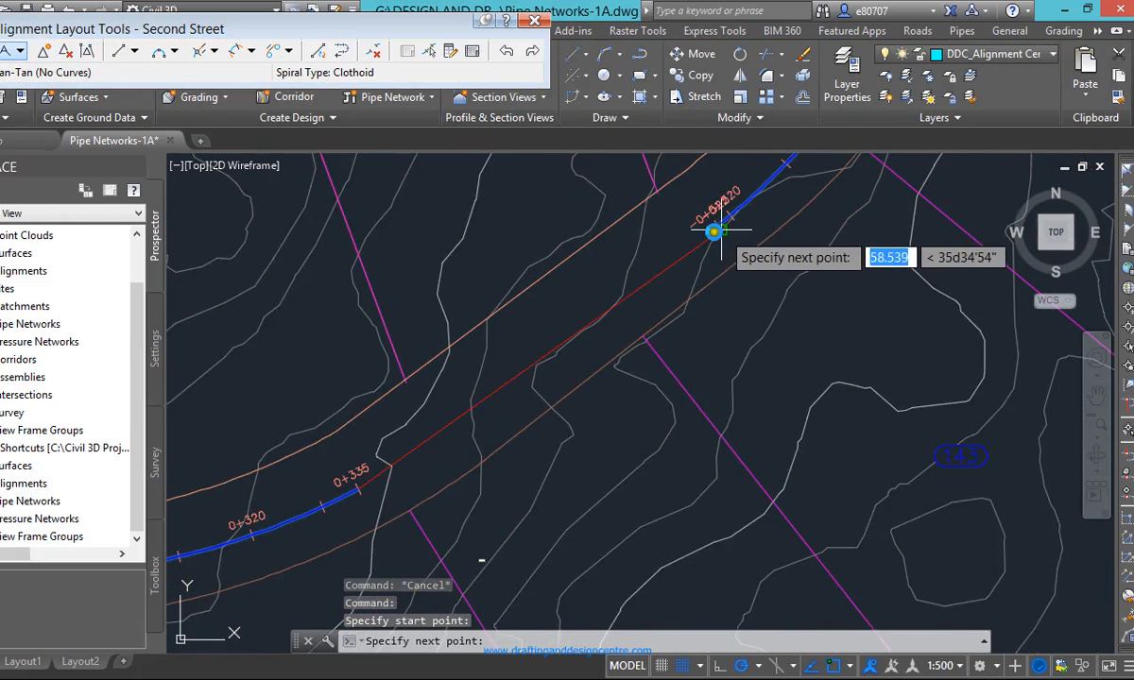
pyautogui.scroll(5, 696, 233)
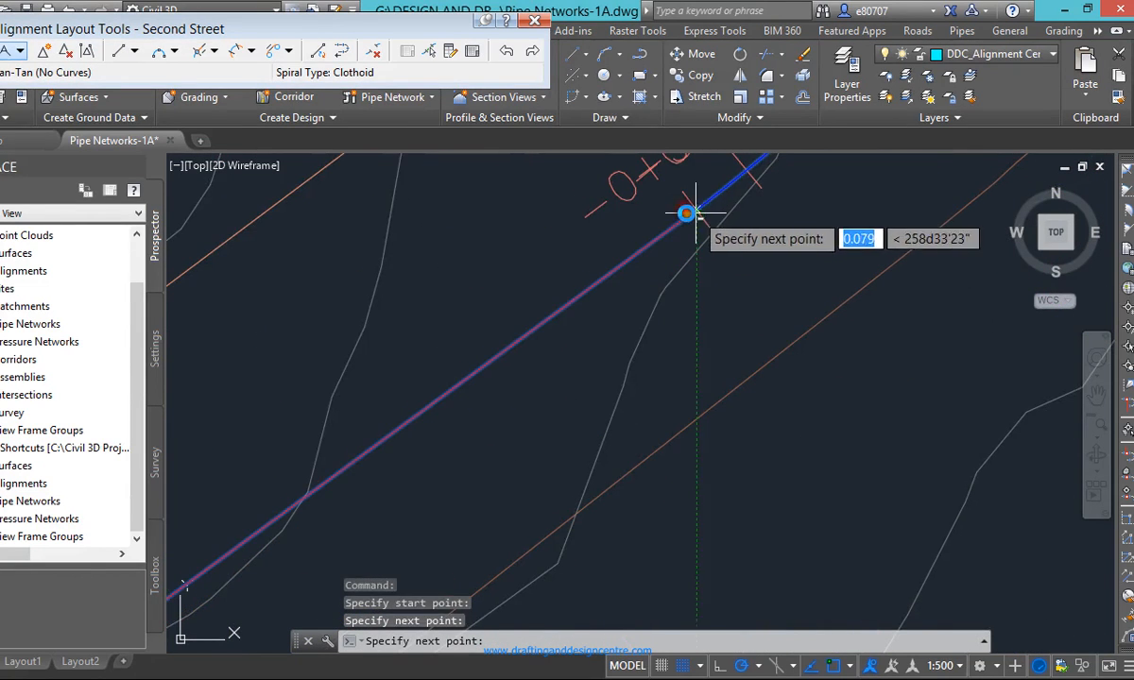
pyautogui.press('Escape')
pyautogui.scroll(-6, 731, 249)
pyautogui.scroll(3, 676, 263)
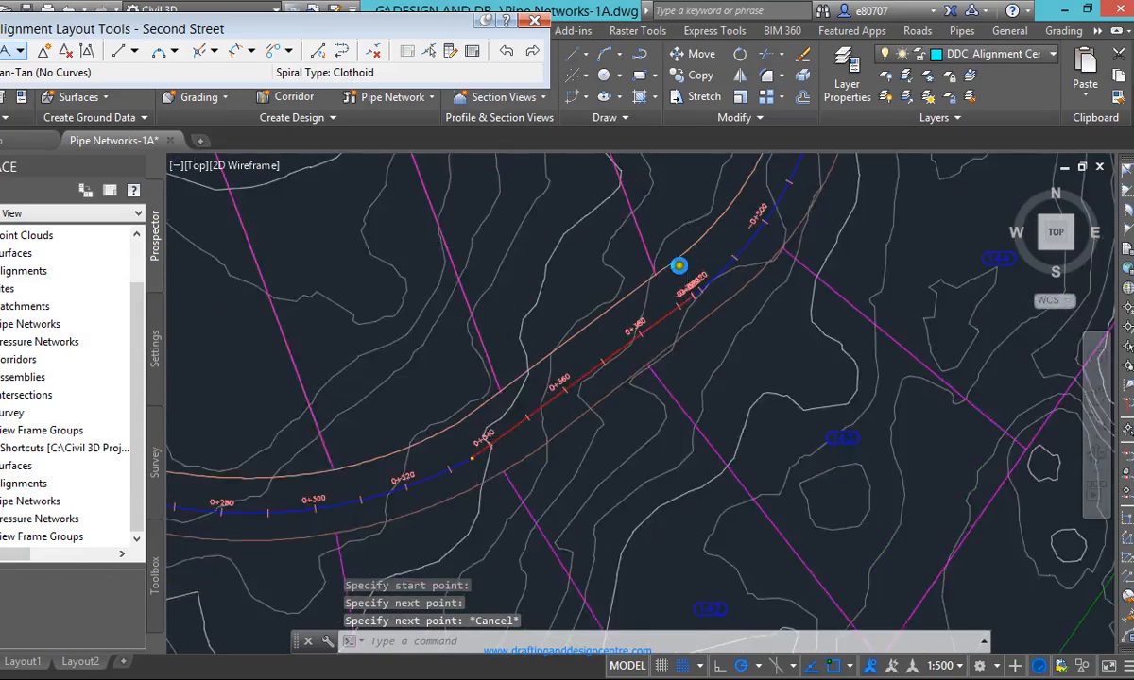
# Regenerate the drawing to refresh the display of the alignment with its new tangent
pyautogui.scroll(-6, 696, 322)
pyautogui.scroll(8, 571, 382)
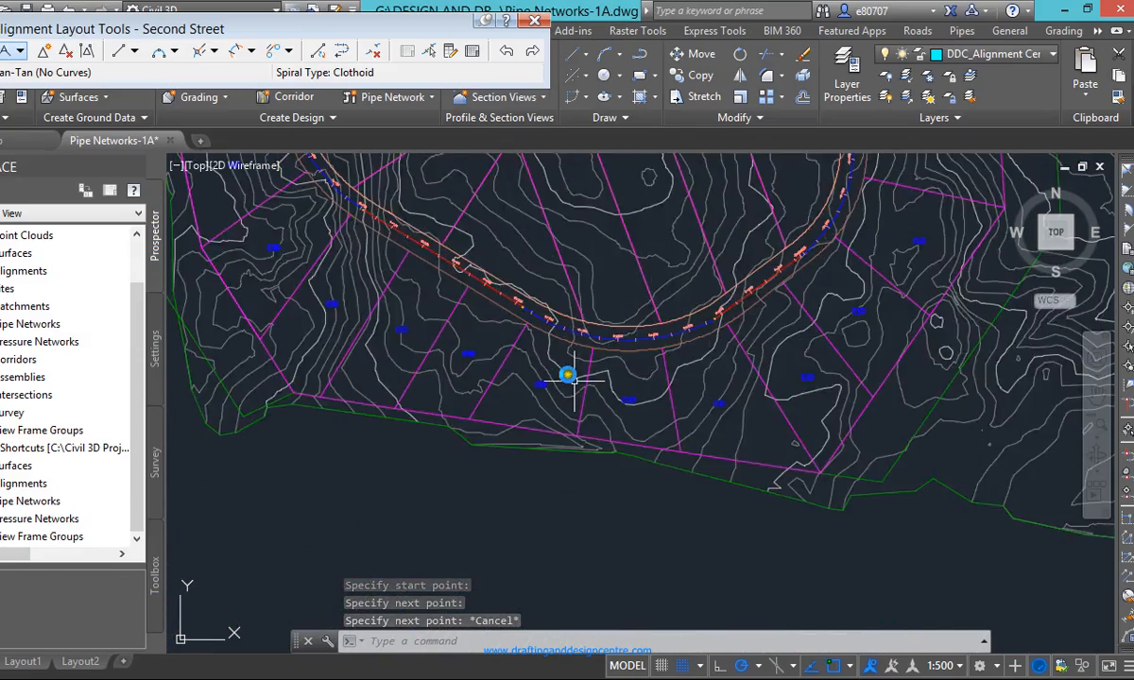
pyautogui.scroll(-5, 678, 300)
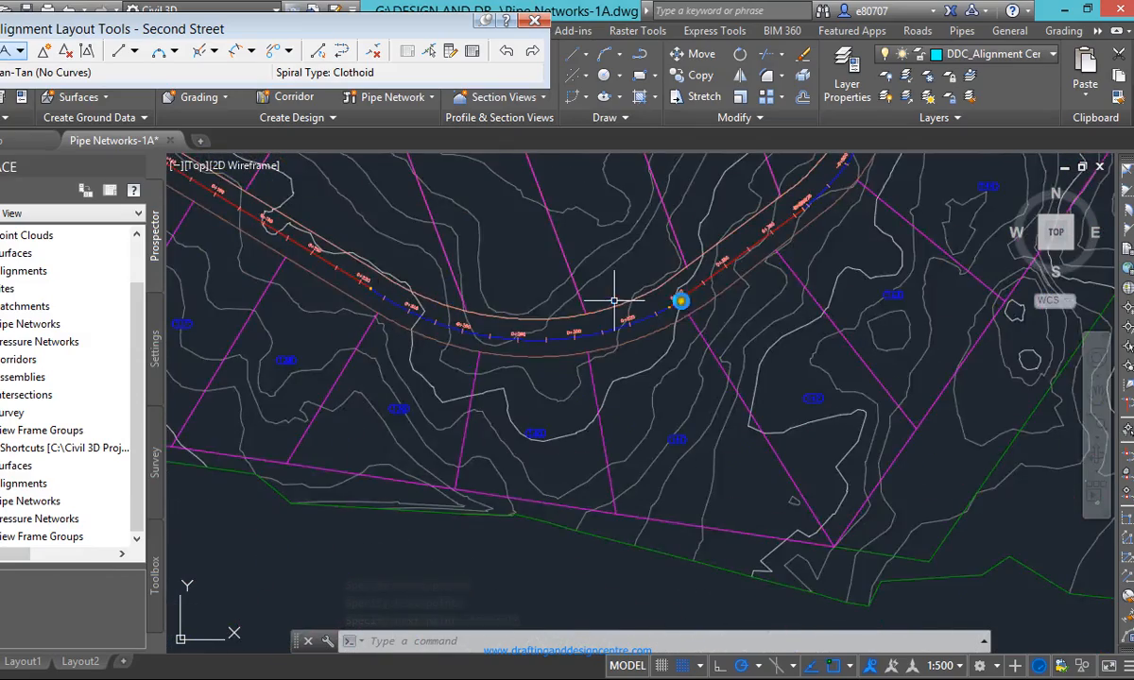
pyautogui.scroll(6, 734, 322)
pyautogui.scroll(-5, 566, 346)
pyautogui.scroll(8, 567, 346)
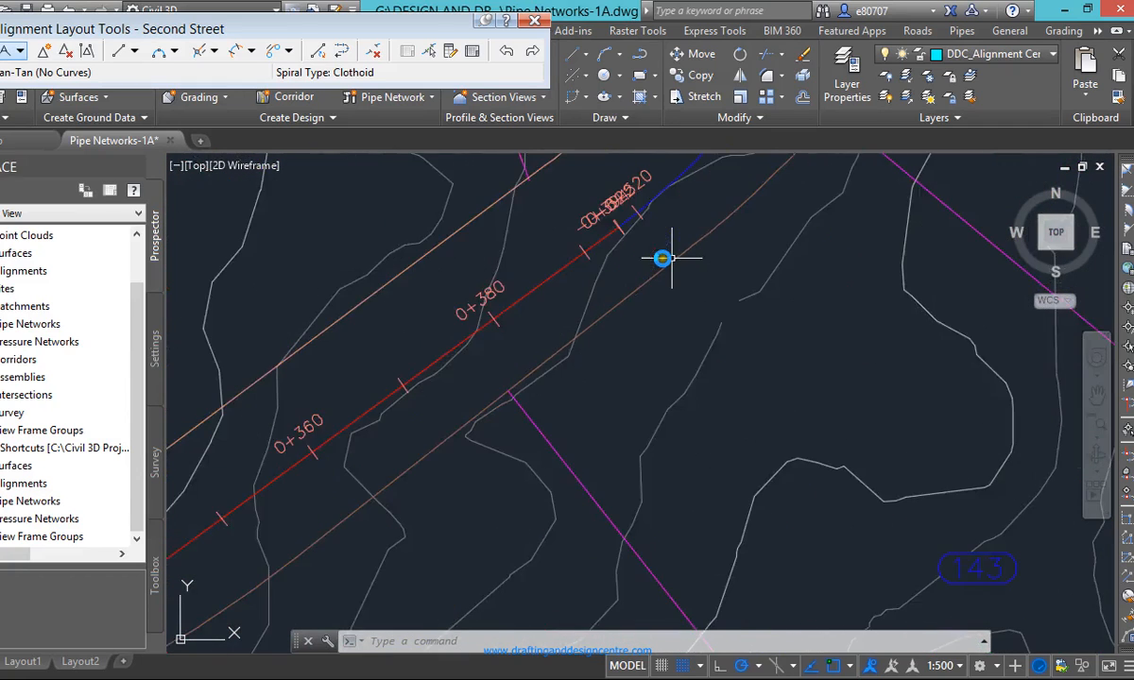
pyautogui.press('Escape')
pyautogui.press('Escape')
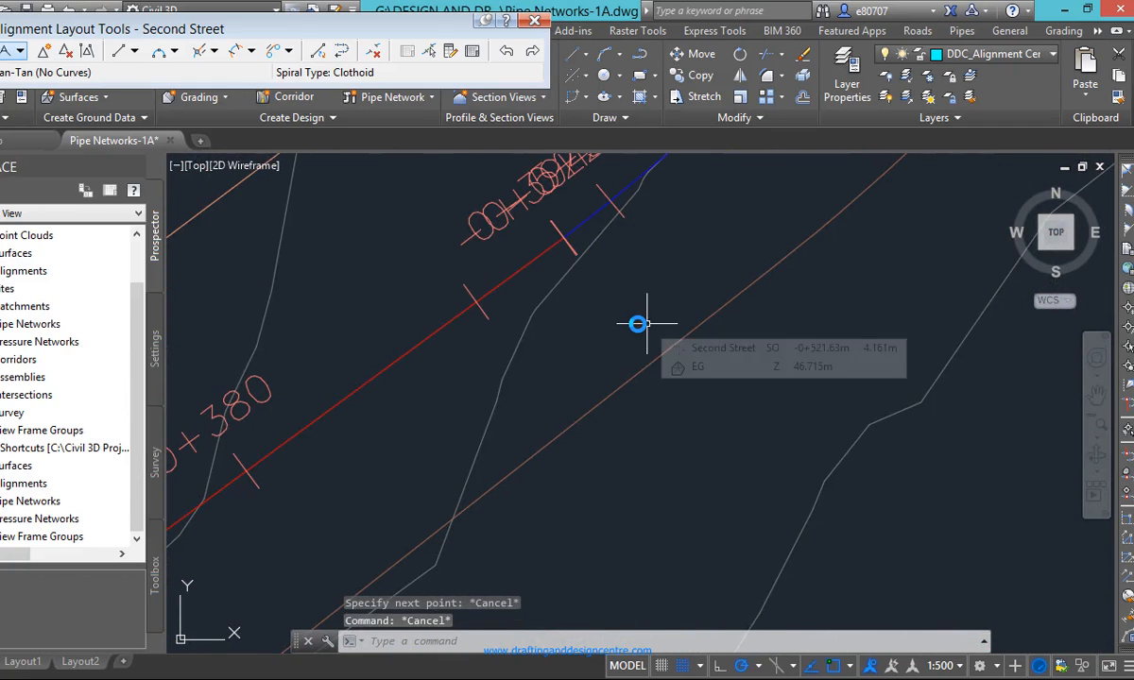
pyautogui.write('rehen')
pyautogui.press('Escape')
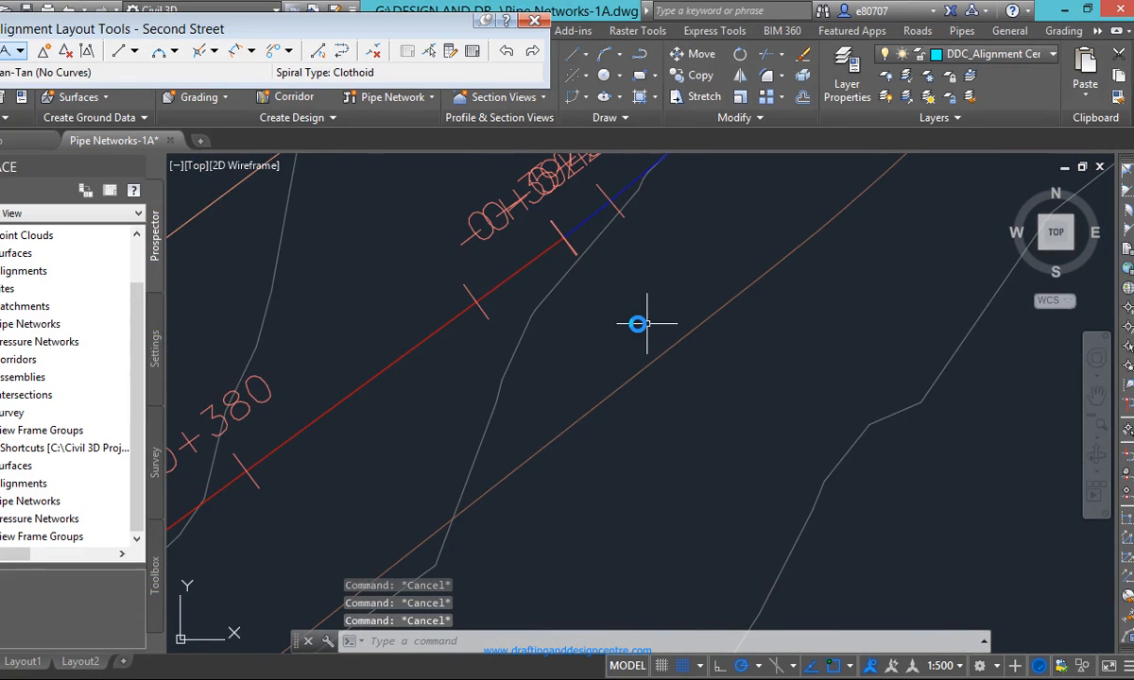
pyautogui.write('regen')
pyautogui.press('Return')
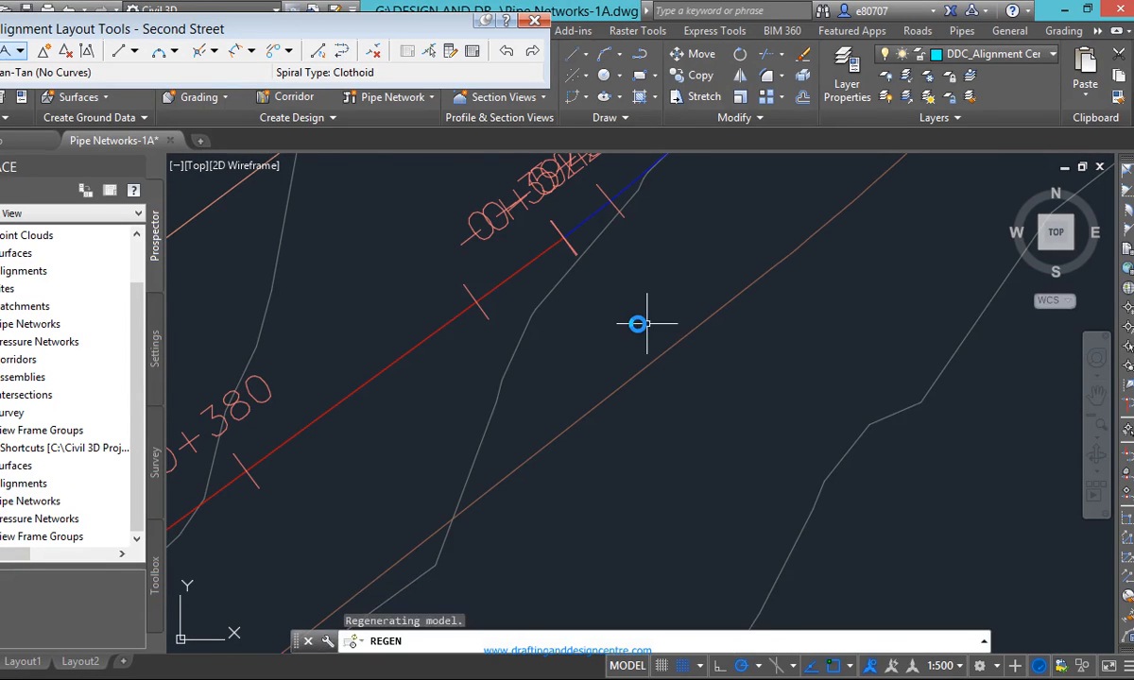
# Stretch the junction of the southern curve and the new tangent near station 0+335 about 0.5 m northwest and fine-tune its position
pyautogui.scroll(-2, 587, 283)
pyautogui.scroll(-3, 605, 283)
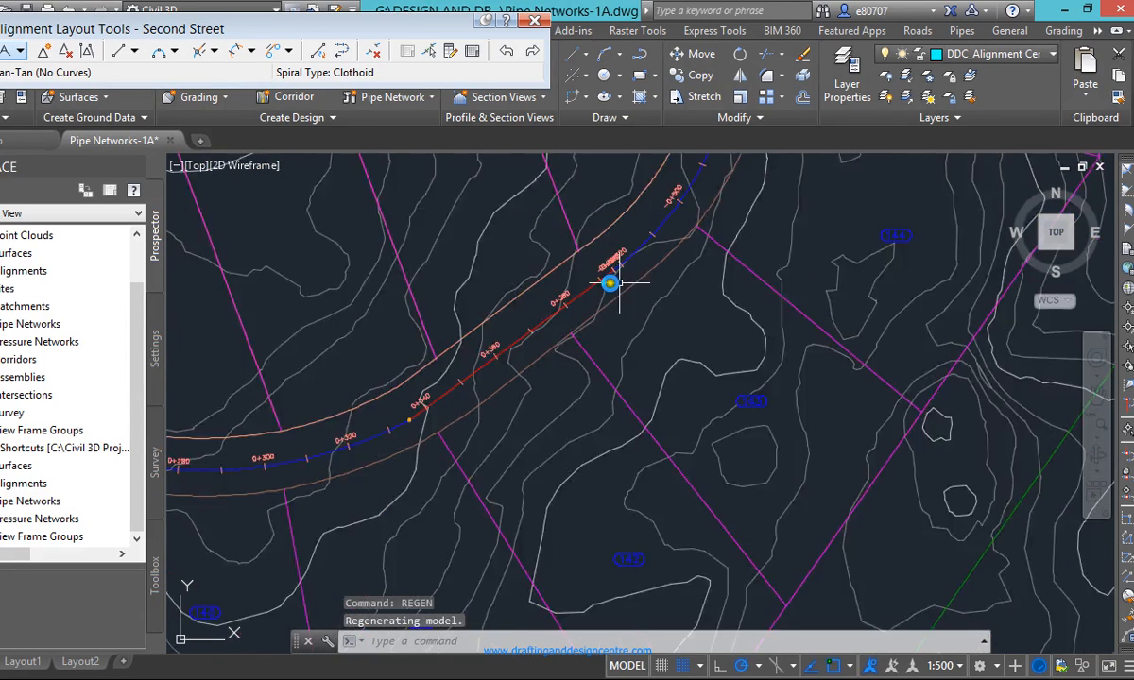
pyautogui.scroll(4, 390, 421)
pyautogui.scroll(-2, 392, 421)
pyautogui.scroll(3, 397, 421)
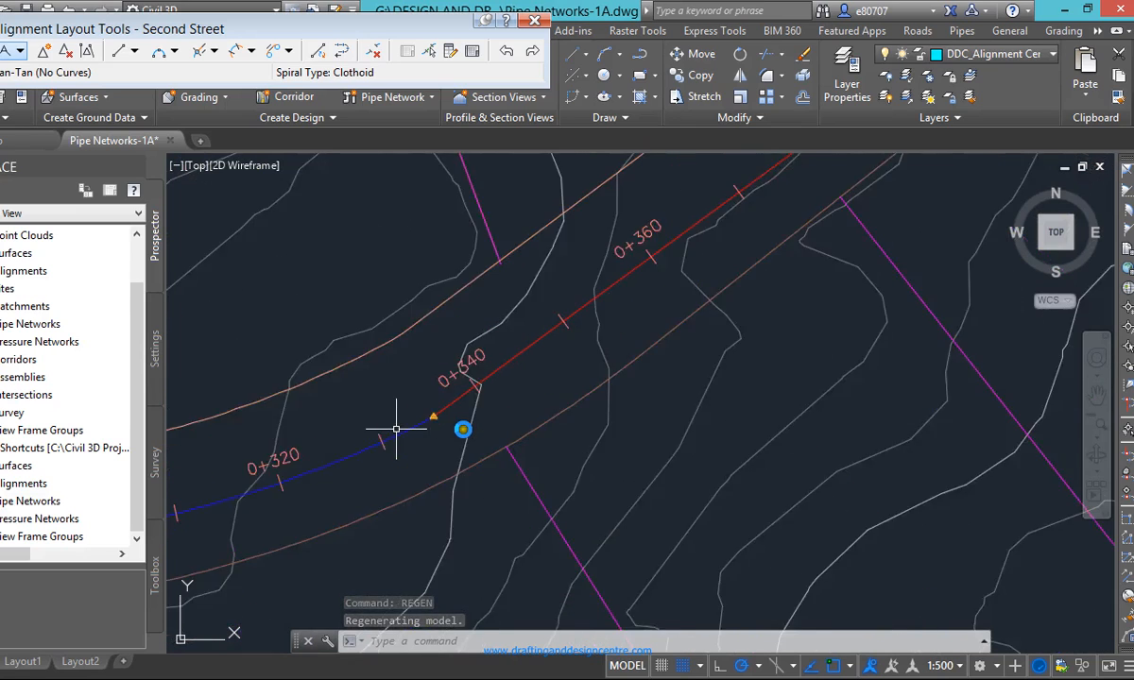
pyautogui.click(430, 423)
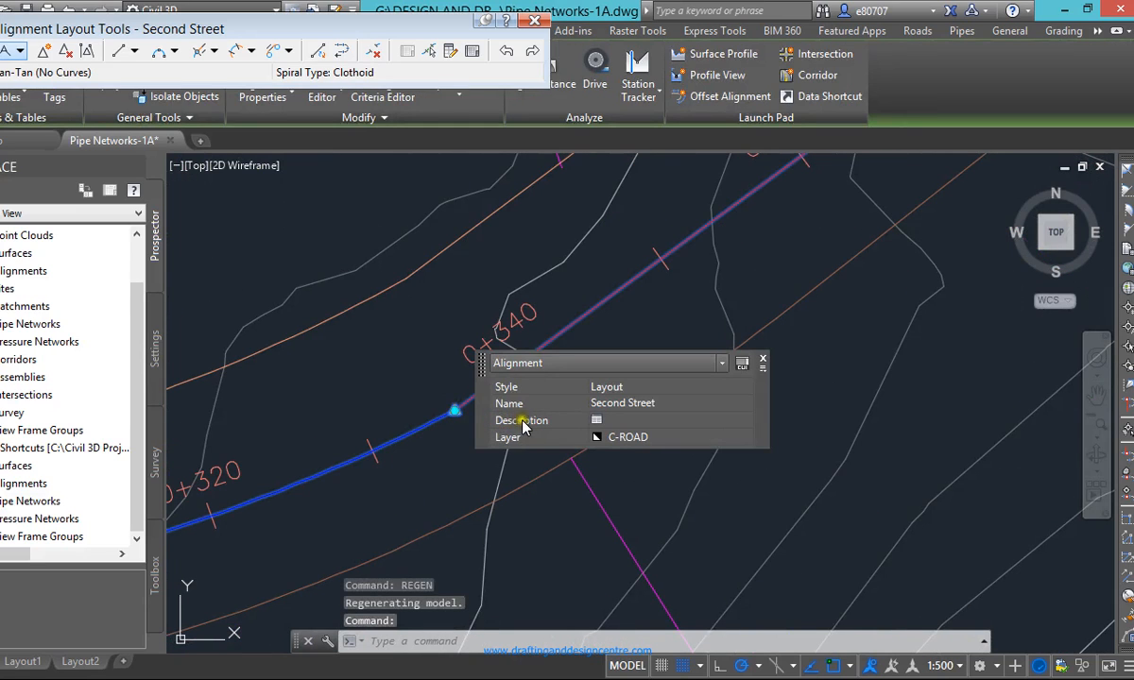
pyautogui.click(454, 412)
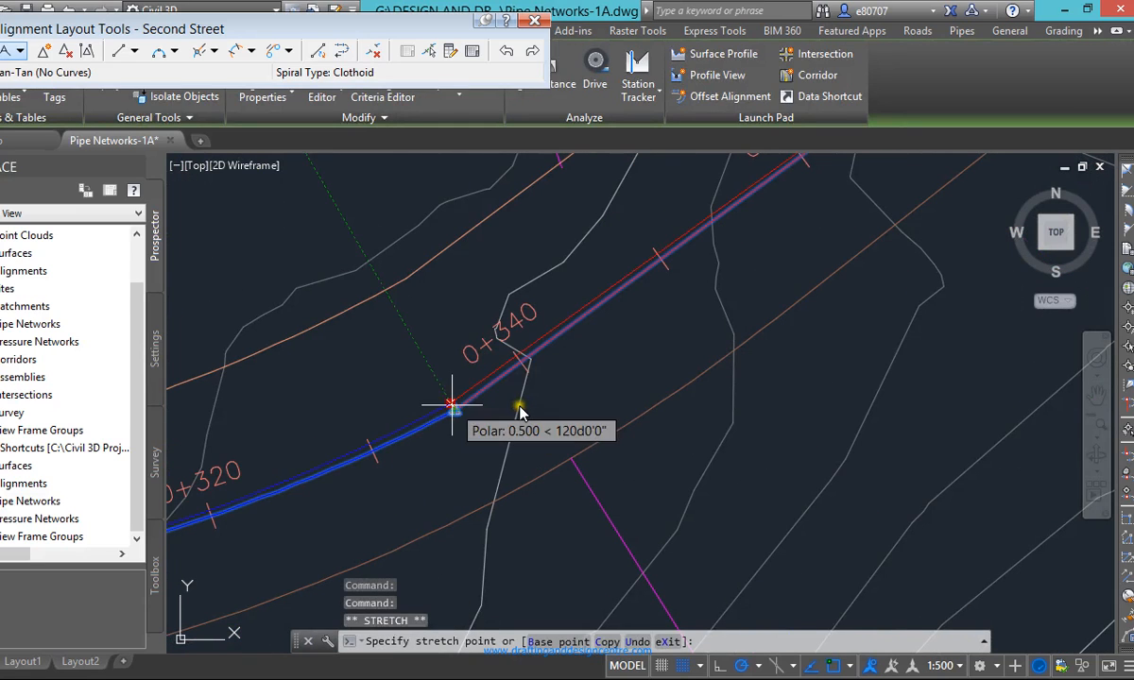
pyautogui.click(530, 439)
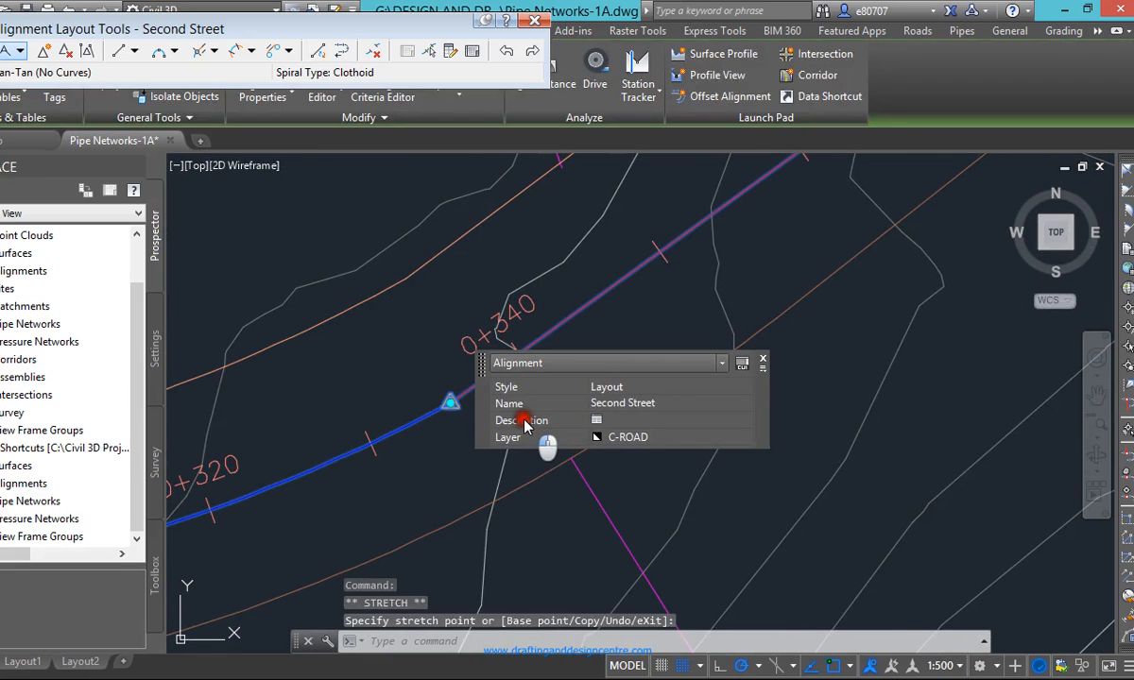
pyautogui.click(450, 404)
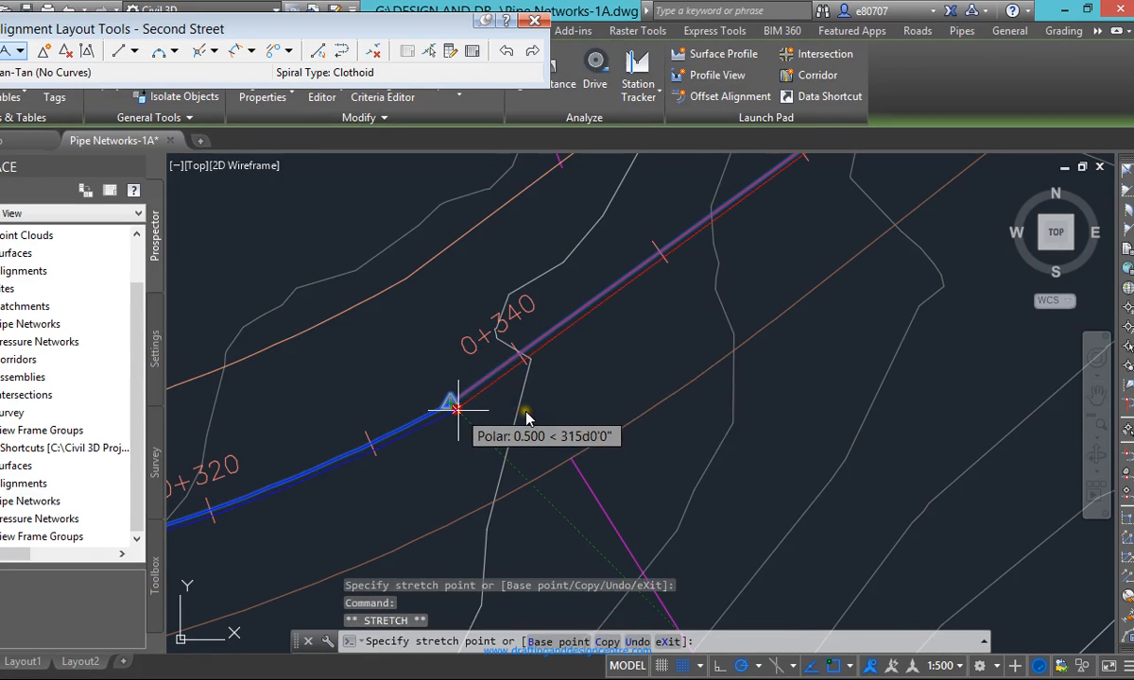
pyautogui.click(520, 411)
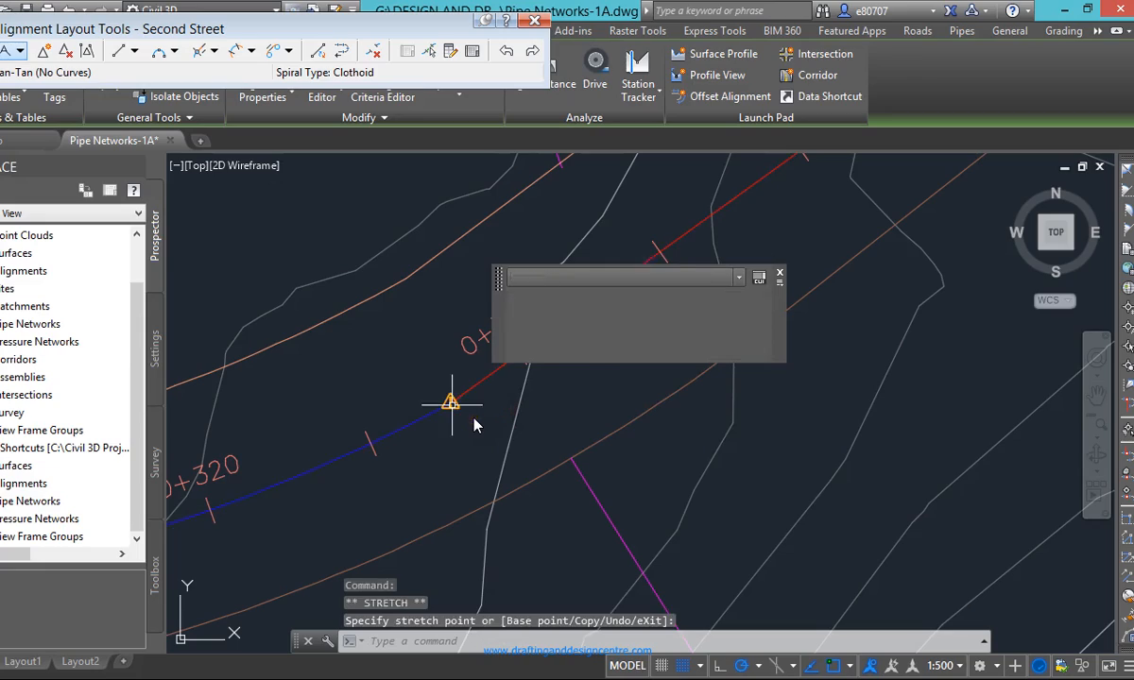
pyautogui.press('Escape')
pyautogui.scroll(-5, 492, 430)
pyautogui.scroll(5, 571, 326)
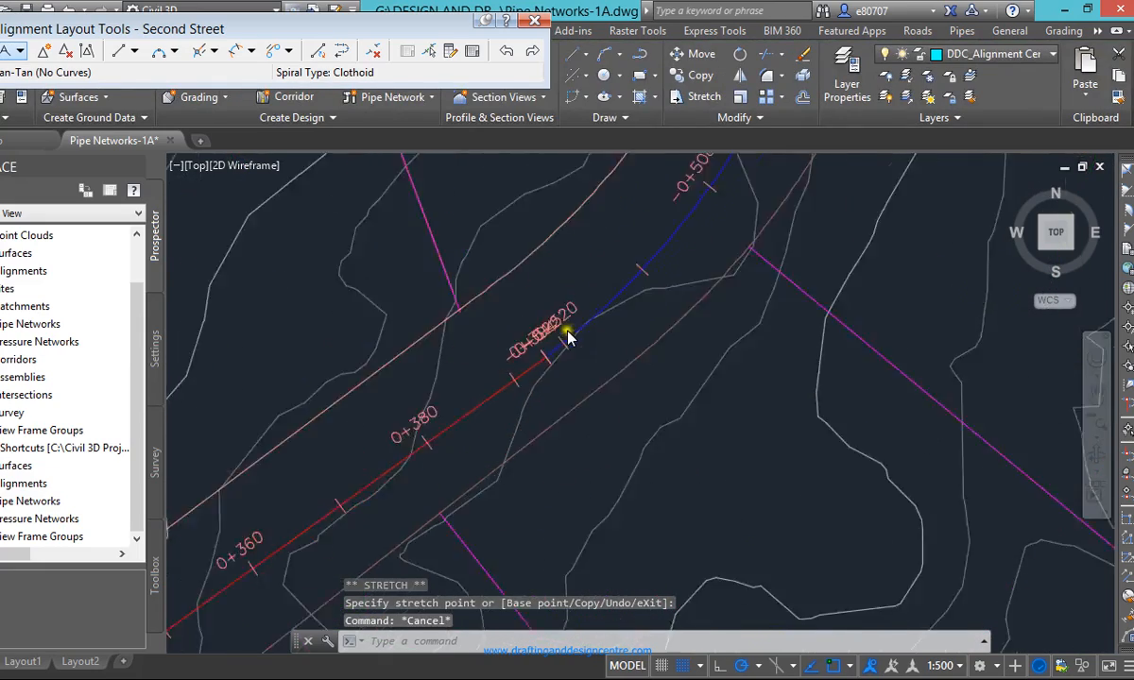
# Examine the tangent and curve junctions along the loop alignment's eastern side, from station -0+520 to -0+320, for tangency warnings
pyautogui.scroll(-3, 567, 397)
pyautogui.scroll(-3, 489, 455)
pyautogui.scroll(6, 560, 278)
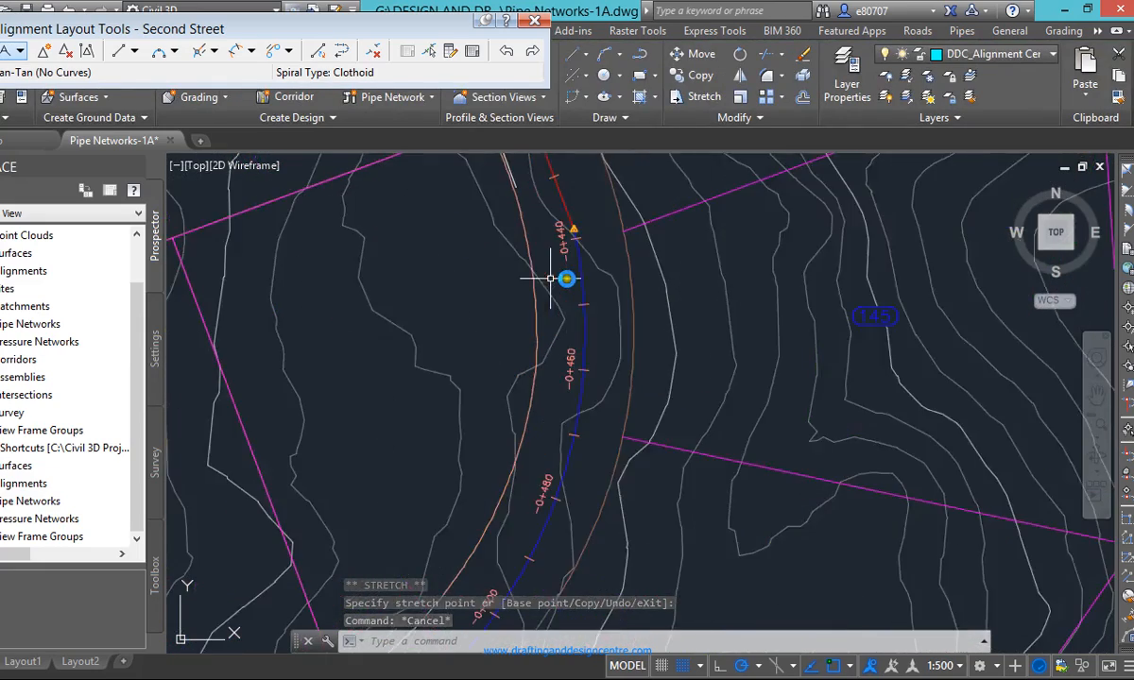
pyautogui.scroll(-2, 555, 251)
pyautogui.scroll(-7, 553, 249)
pyautogui.scroll(3, 534, 228)
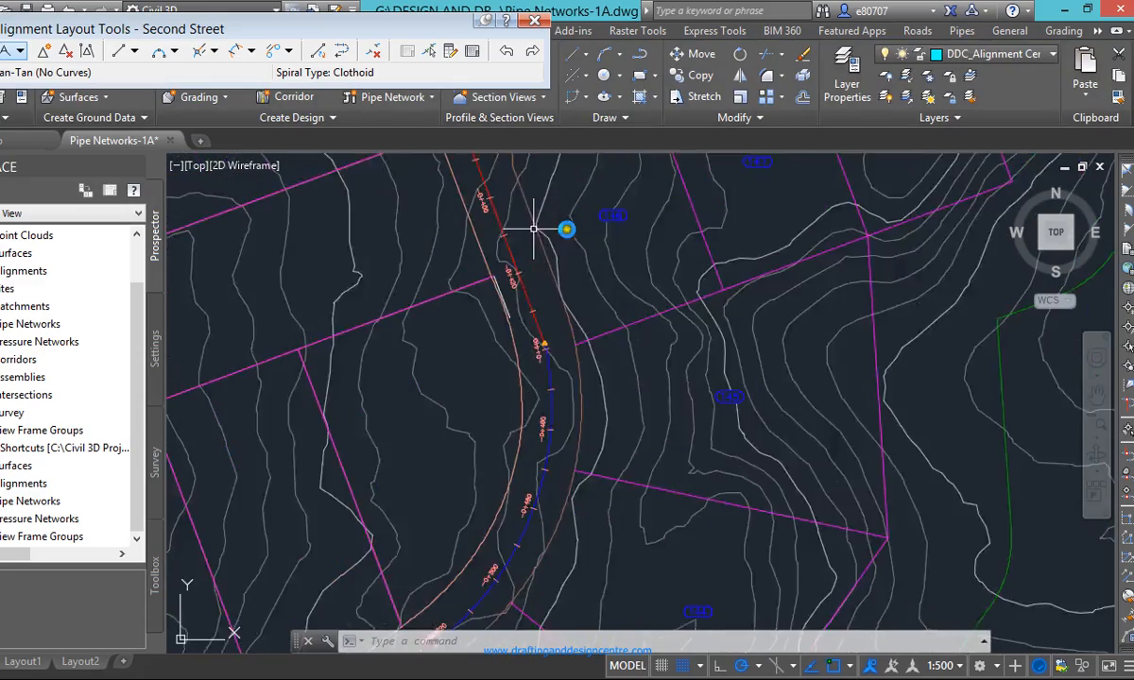
pyautogui.scroll(3, 542, 278)
pyautogui.scroll(-6, 514, 369)
pyautogui.scroll(6, 455, 187)
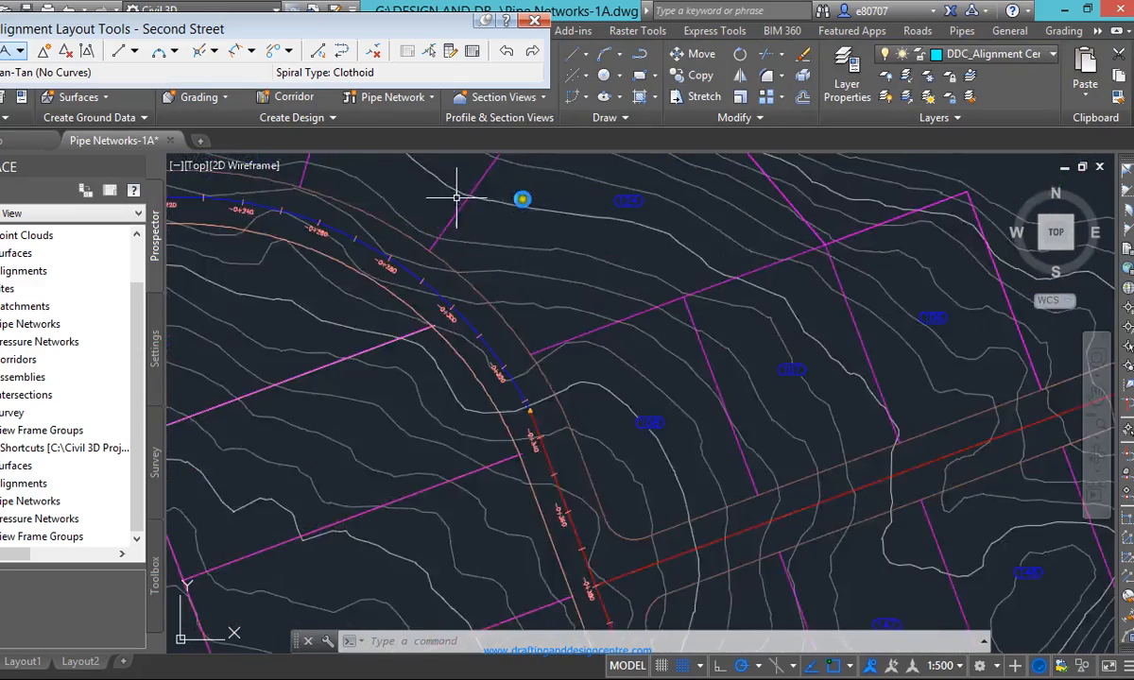
pyautogui.press('Escape')
pyautogui.scroll(-6, 491, 330)
pyautogui.scroll(4, 444, 202)
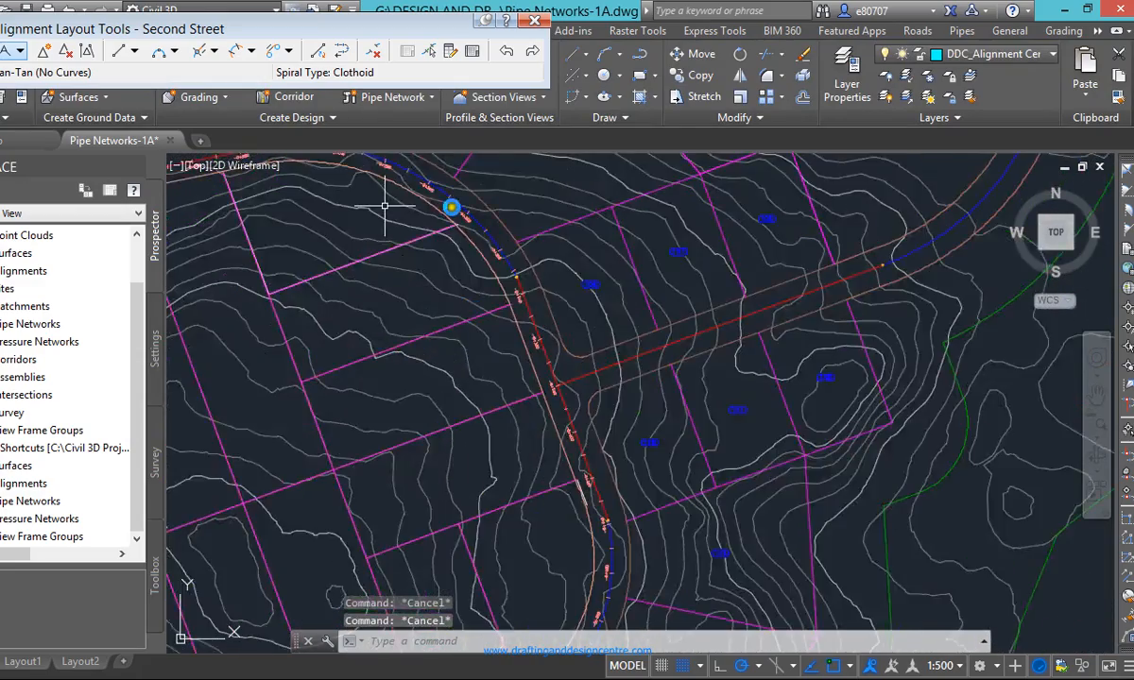
pyautogui.scroll(3, 751, 497)
pyautogui.scroll(2, 680, 368)
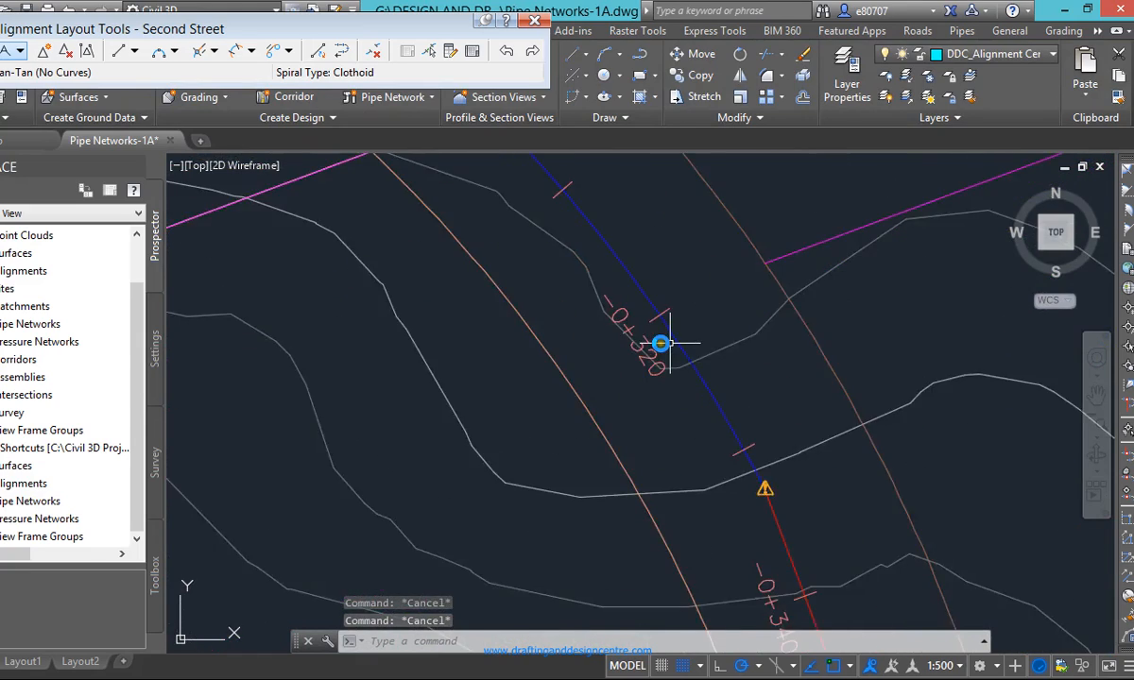
pyautogui.scroll(-5, 522, 233)
pyautogui.scroll(3, 655, 434)
pyautogui.scroll(2, 656, 433)
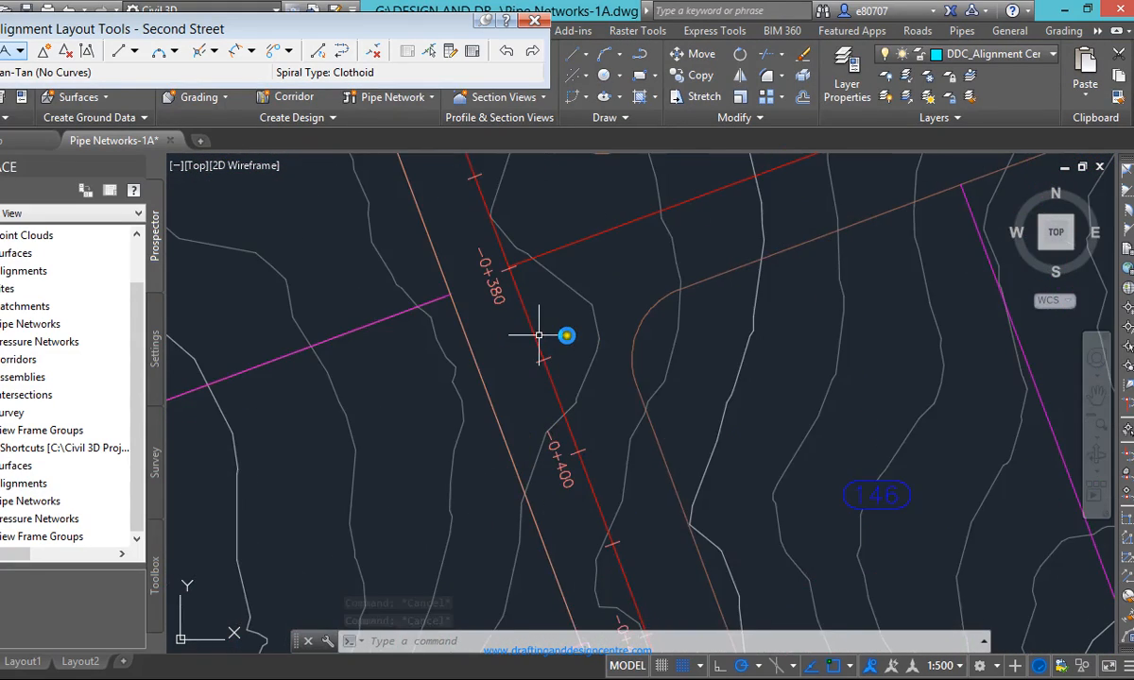
pyautogui.scroll(-2, 520, 200)
pyautogui.scroll(1, 566, 535)
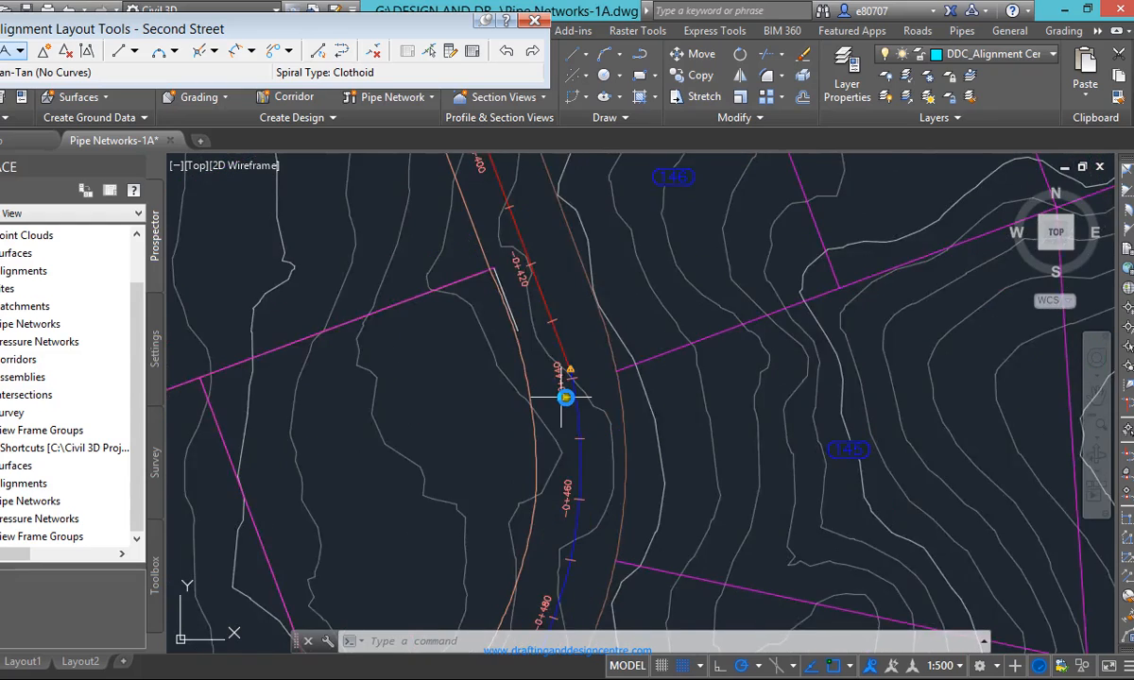
pyautogui.scroll(2, 564, 397)
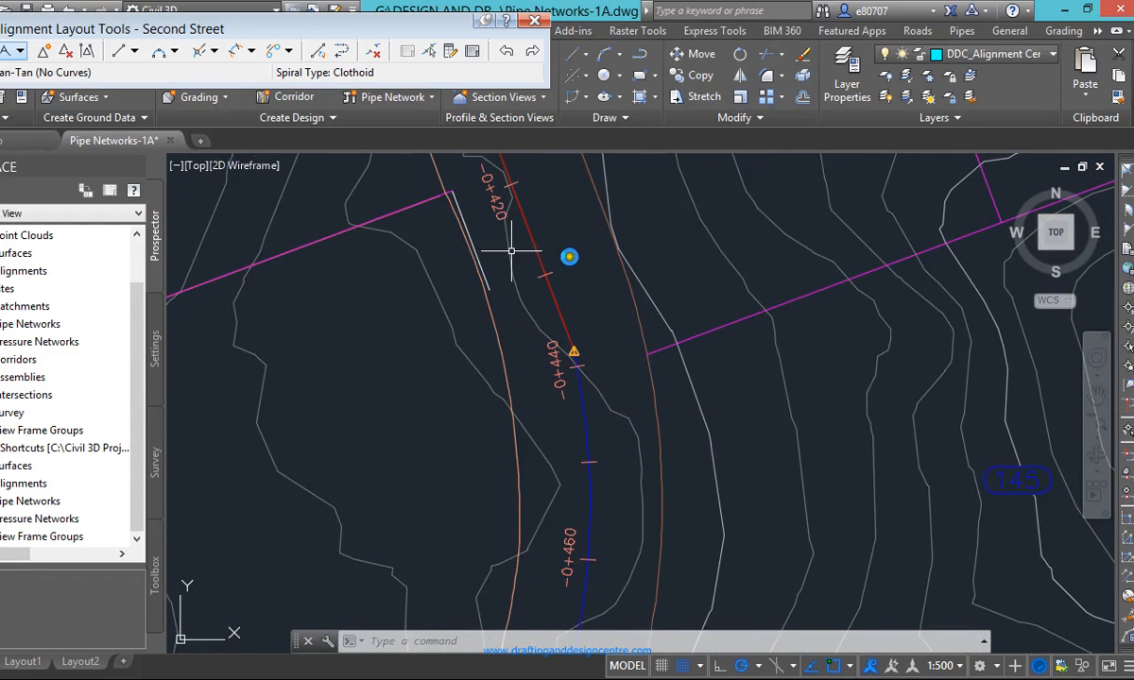
# Examine the loop alignment's southern, western and northern junctions for tangency warnings, including those near stations 0+120, 0+000 and -0+120
pyautogui.scroll(-3, 564, 220)
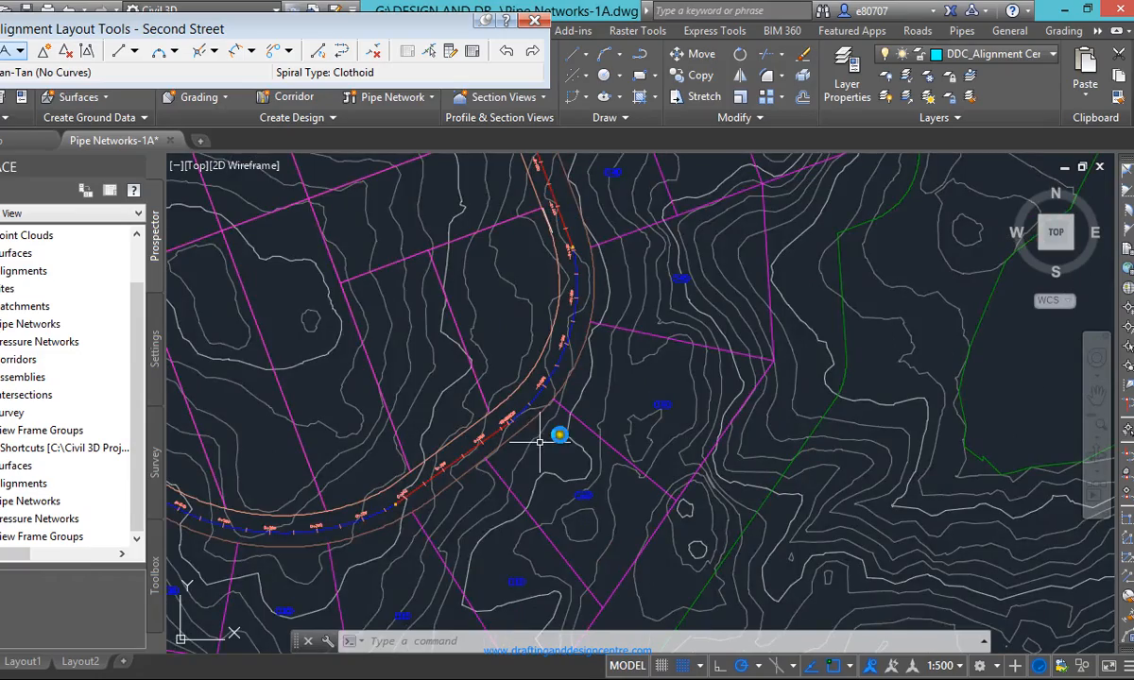
pyautogui.scroll(-2, 552, 539)
pyautogui.scroll(3, 430, 501)
pyautogui.scroll(3, 315, 428)
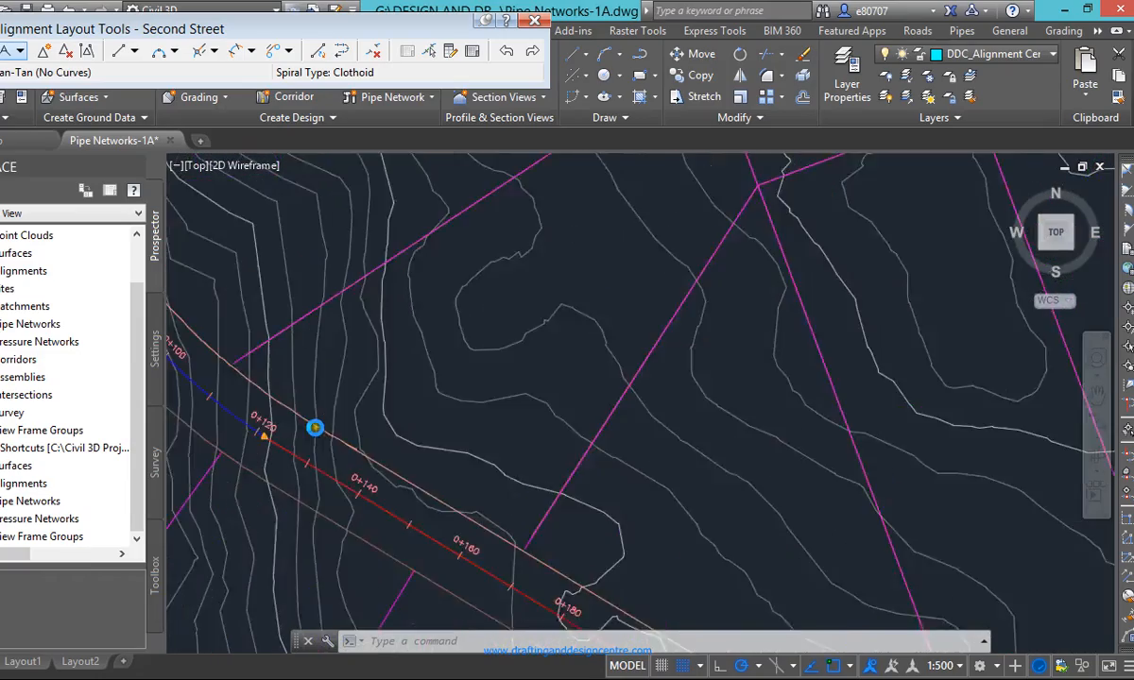
pyautogui.scroll(2, 248, 428)
pyautogui.scroll(-4, 299, 461)
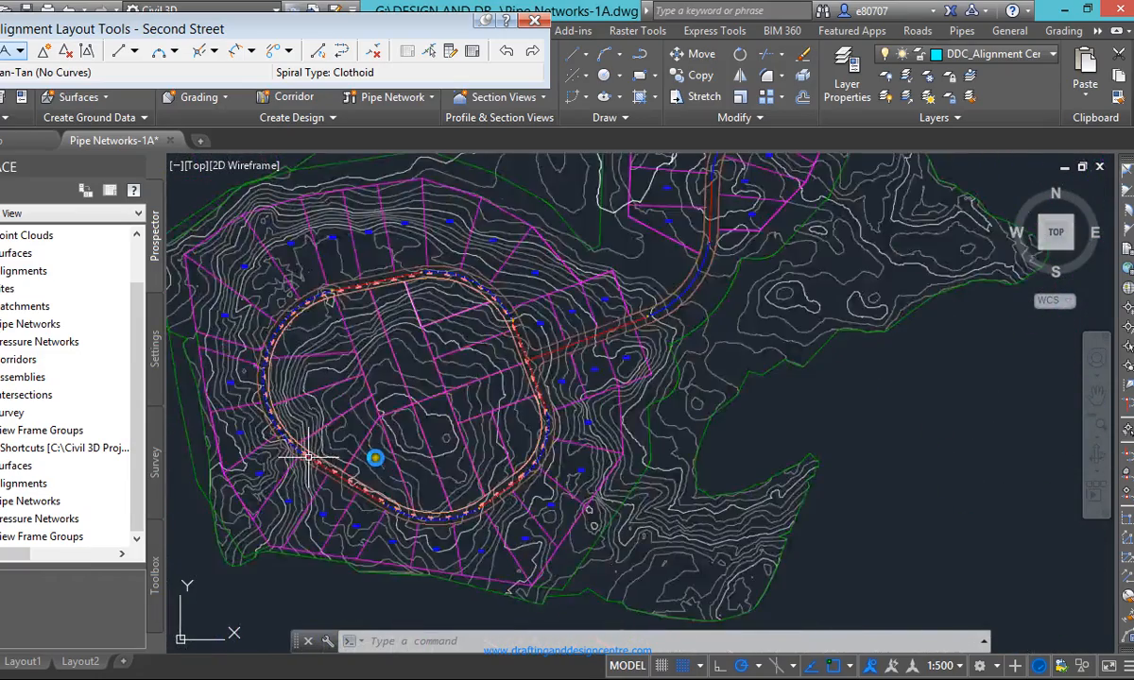
pyautogui.scroll(5, 284, 435)
pyautogui.scroll(2, 290, 446)
pyautogui.scroll(-4, 291, 448)
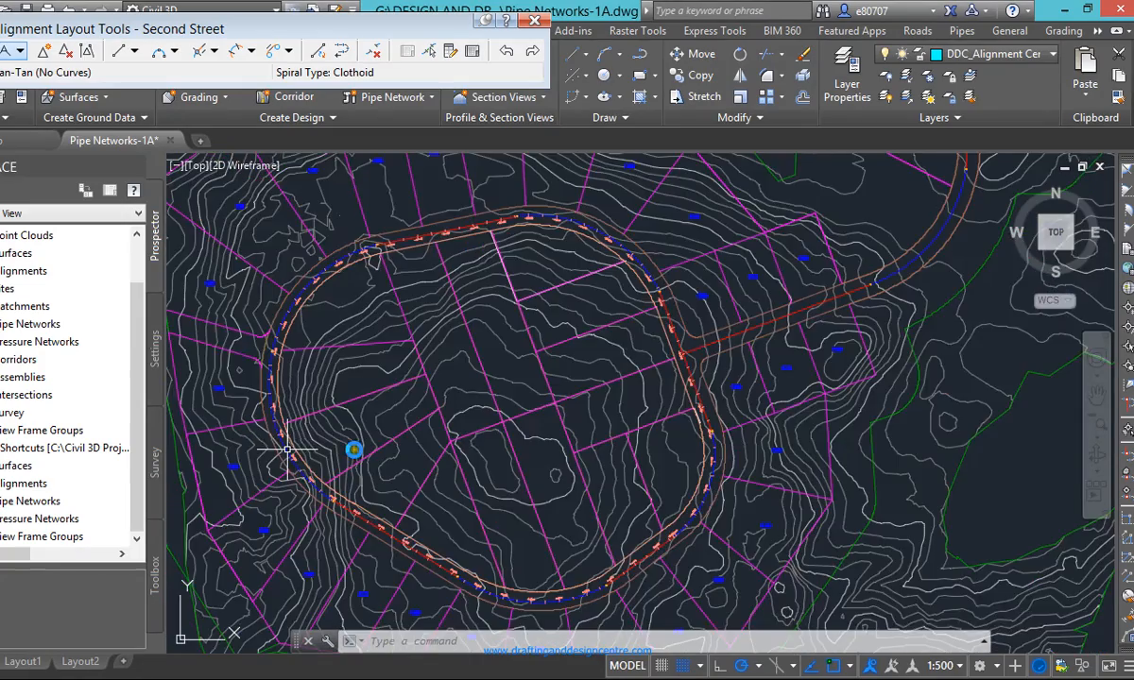
pyautogui.scroll(4, 273, 309)
pyautogui.scroll(-4, 388, 283)
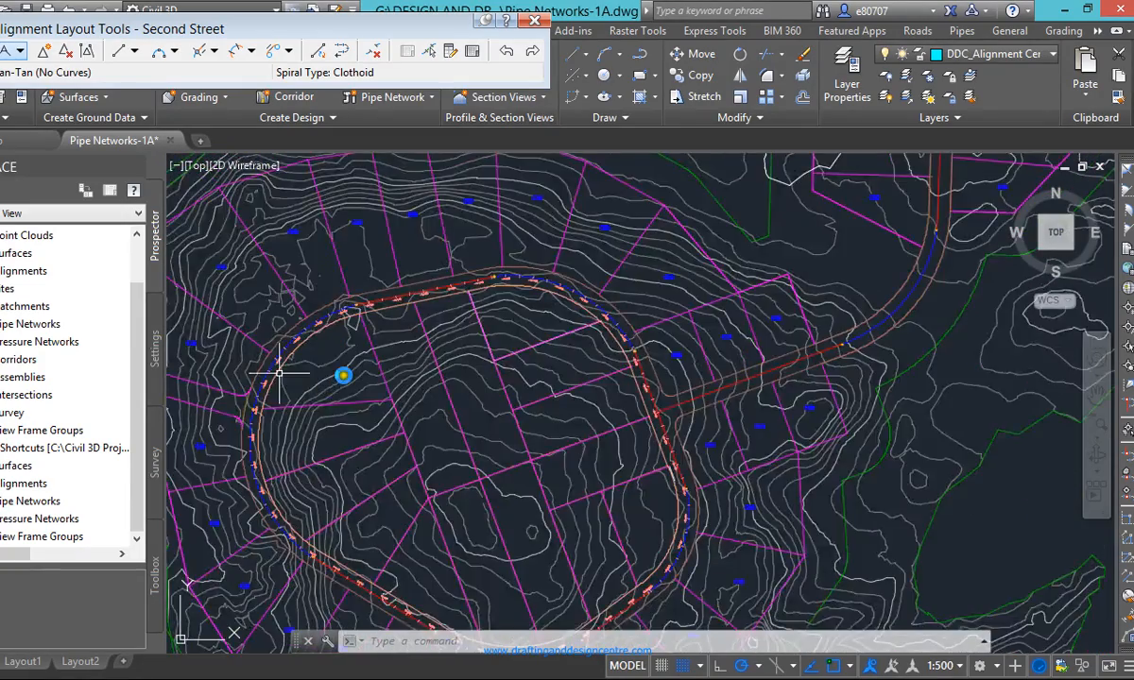
pyautogui.scroll(4, 359, 312)
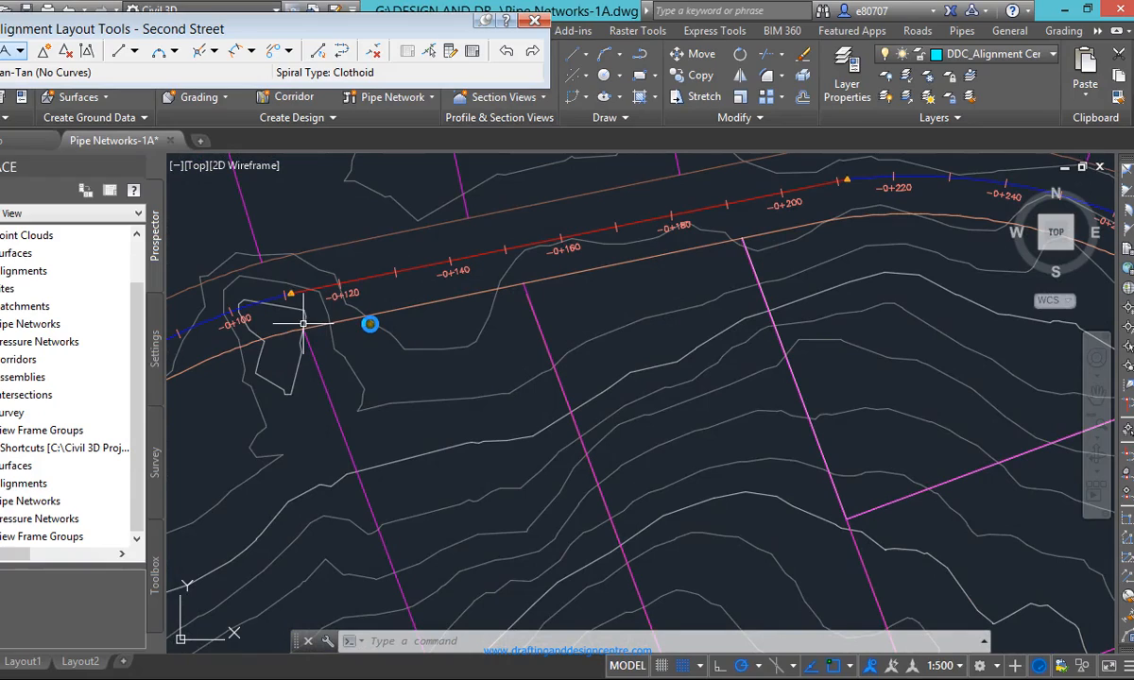
pyautogui.scroll(-2, 368, 331)
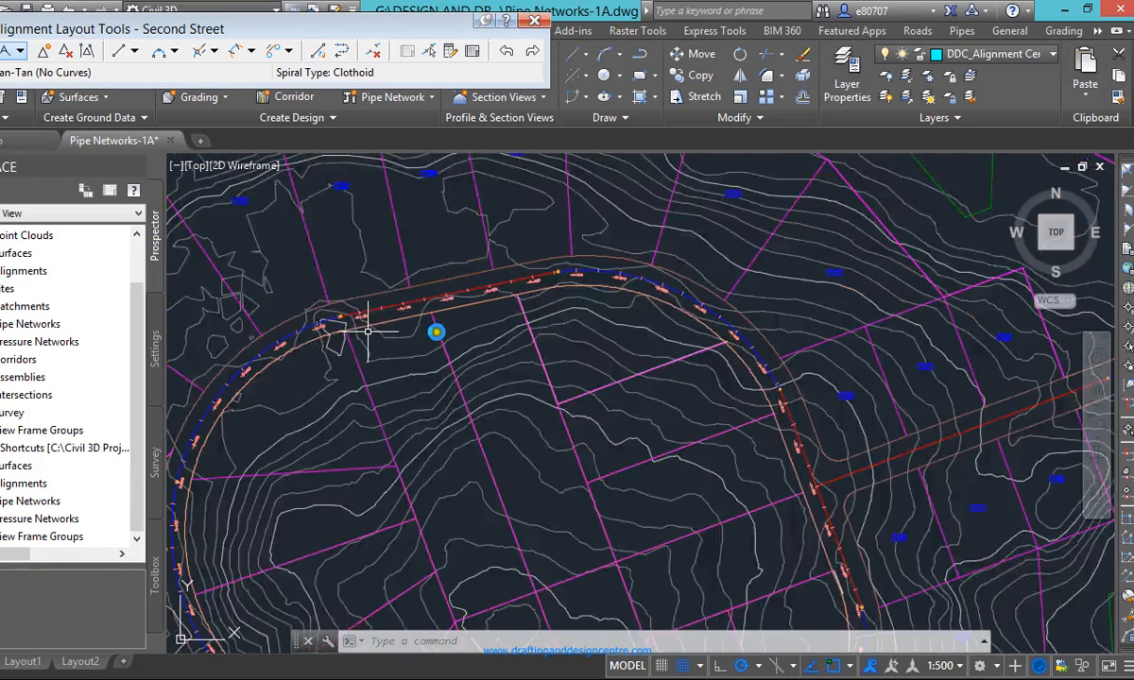
pyautogui.scroll(3, 253, 354)
pyautogui.scroll(-3, 283, 397)
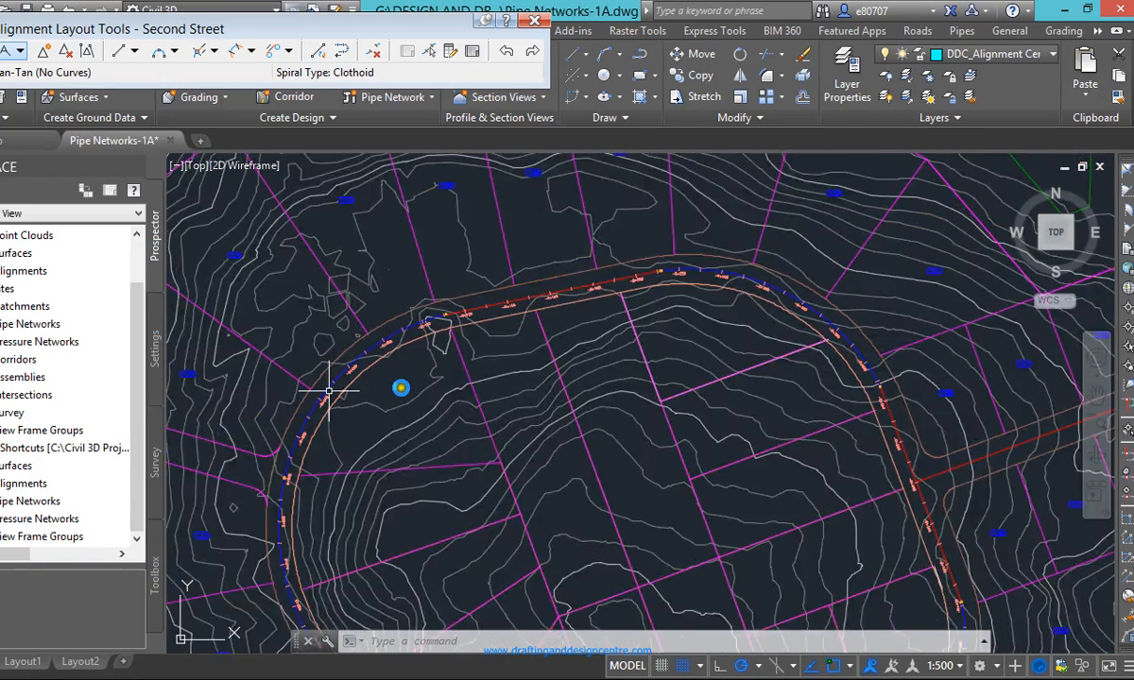
pyautogui.scroll(4, 340, 473)
pyautogui.scroll(2, 416, 526)
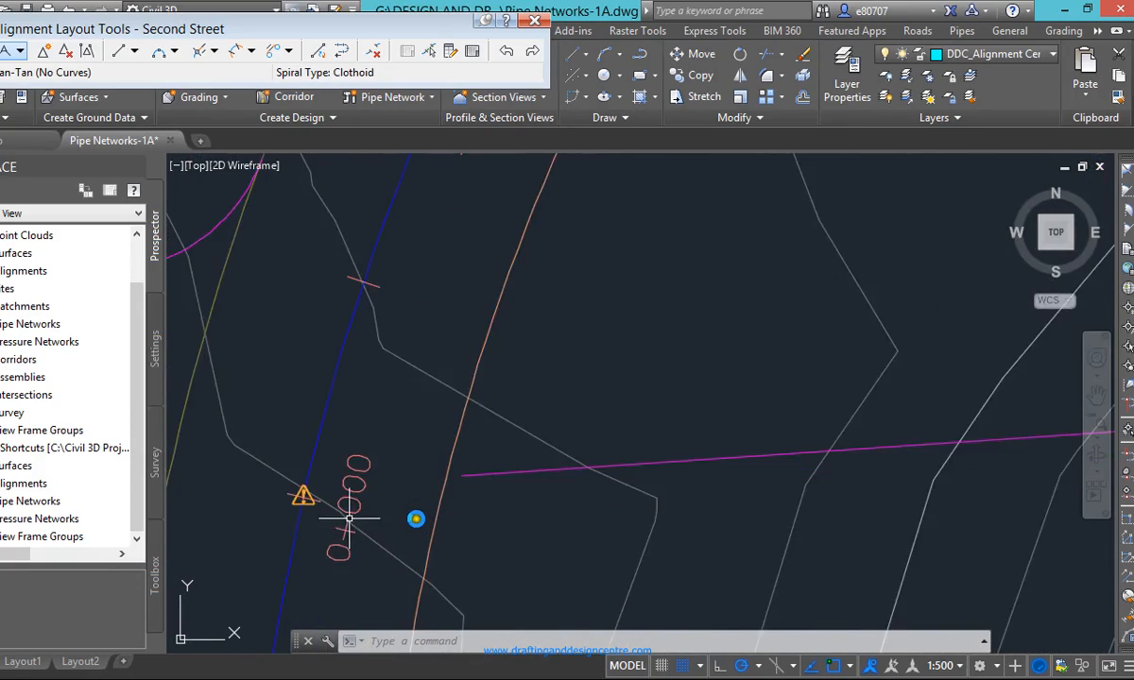
pyautogui.scroll(-3, 392, 524)
pyautogui.scroll(3, 413, 482)
pyautogui.scroll(-3, 397, 366)
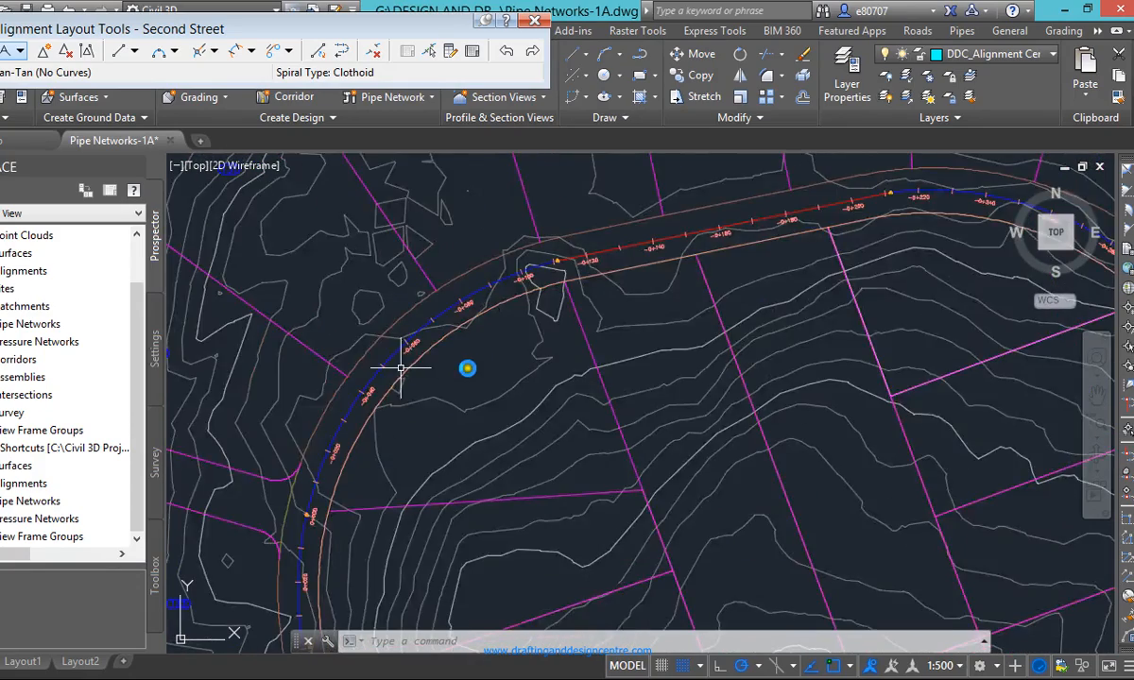
pyautogui.scroll(3, 337, 450)
pyautogui.scroll(-3, 304, 450)
pyautogui.scroll(2, 368, 405)
pyautogui.scroll(-2, 355, 396)
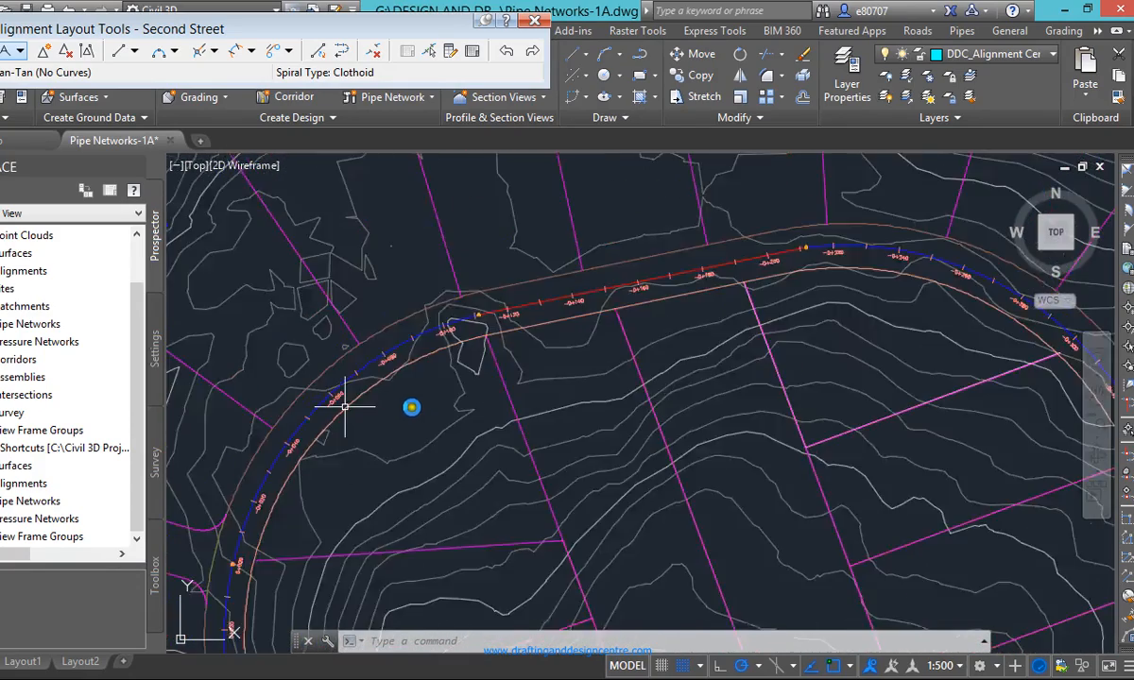
pyautogui.scroll(4, 444, 340)
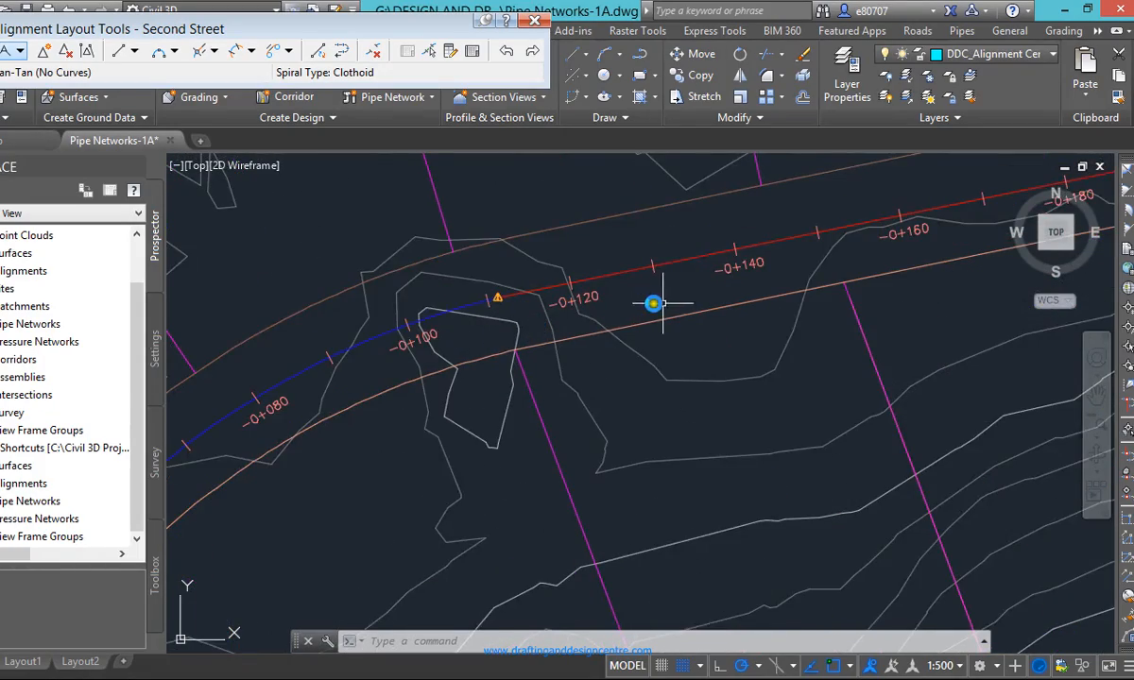
pyautogui.scroll(-3, 565, 329)
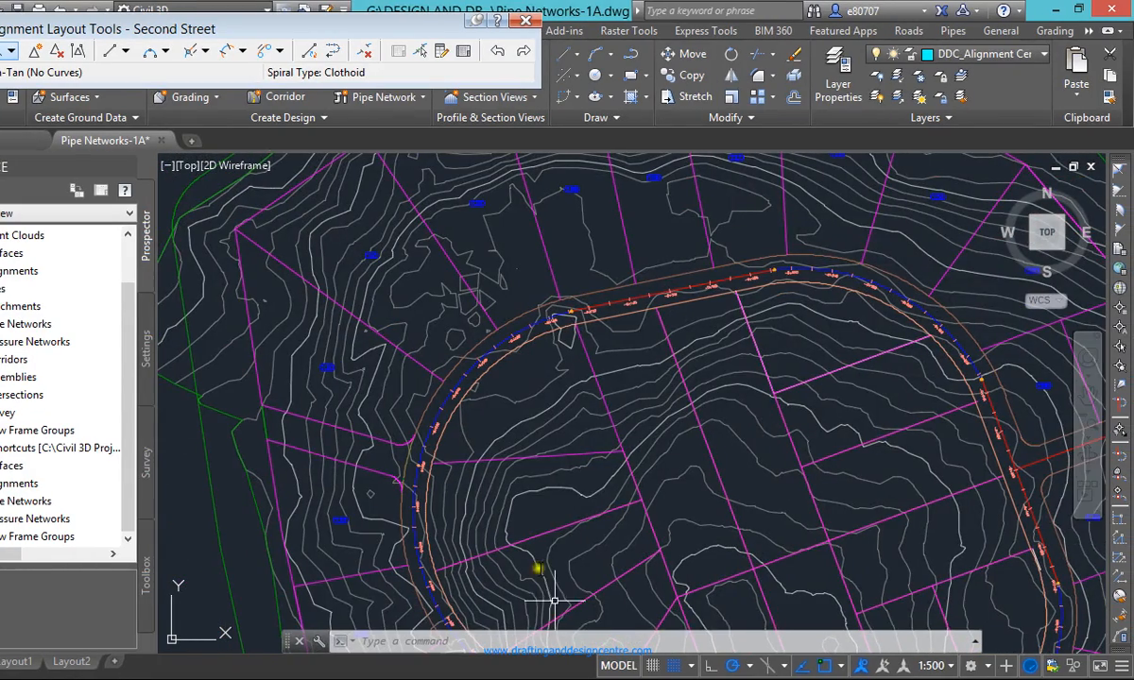
# Select the First Street alignment at the loop junction, clear the selection and close the alignment layout tools
pyautogui.scroll(-4, 415, 437)
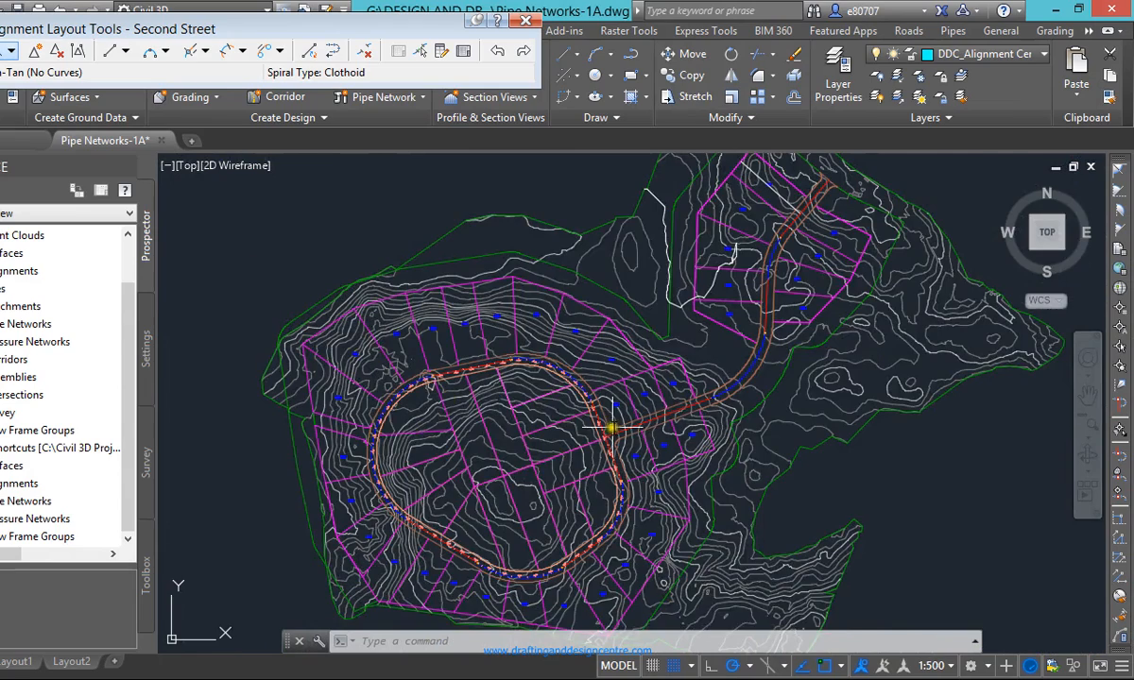
pyautogui.scroll(4, 613, 429)
pyautogui.click(648, 431)
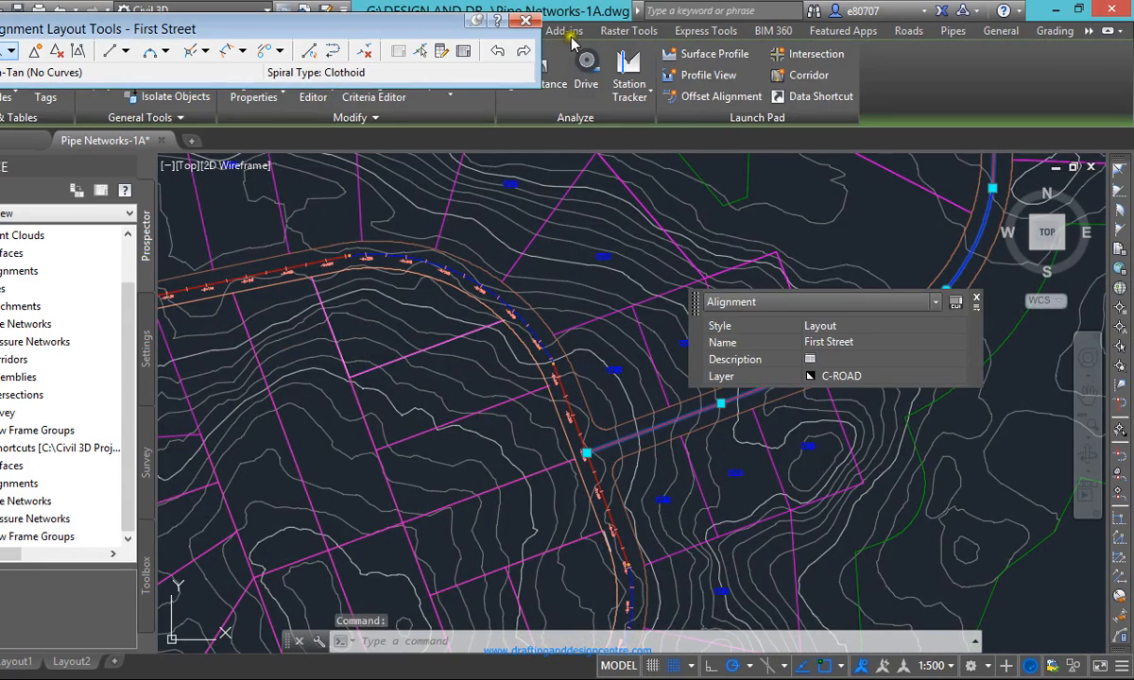
pyautogui.press('Escape')
pyautogui.press('Escape')
pyautogui.press('Escape')
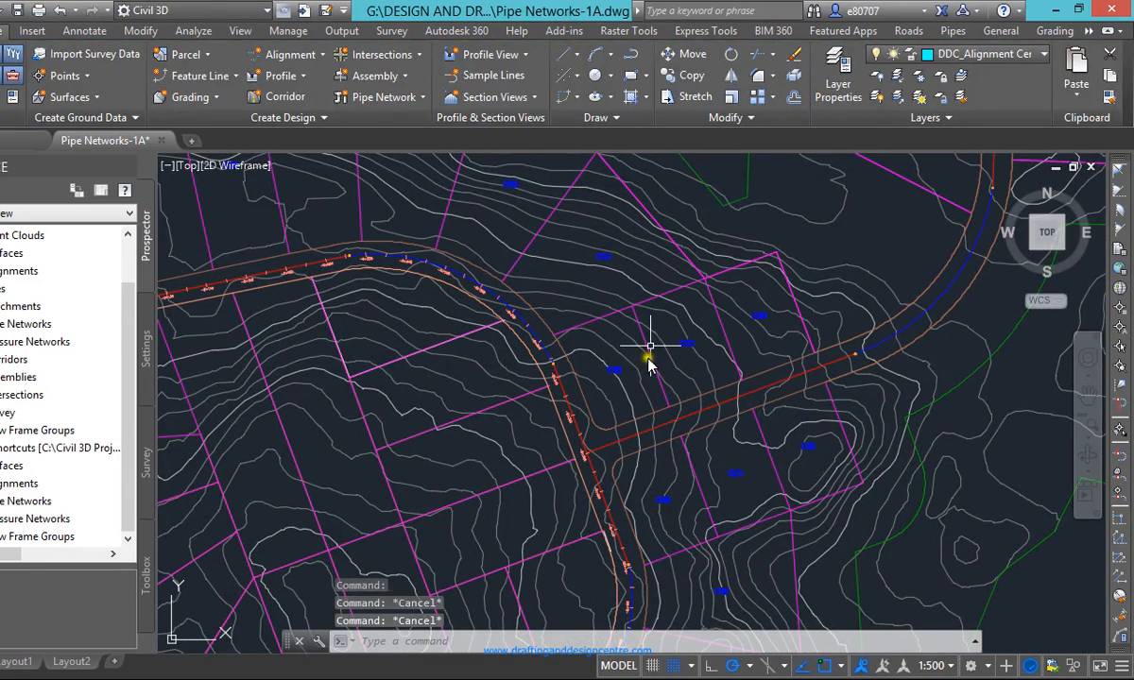
# Open the First Street alignment in the Geometry Editor, view its layout parameters window, and close the editor
pyautogui.click(668, 430)
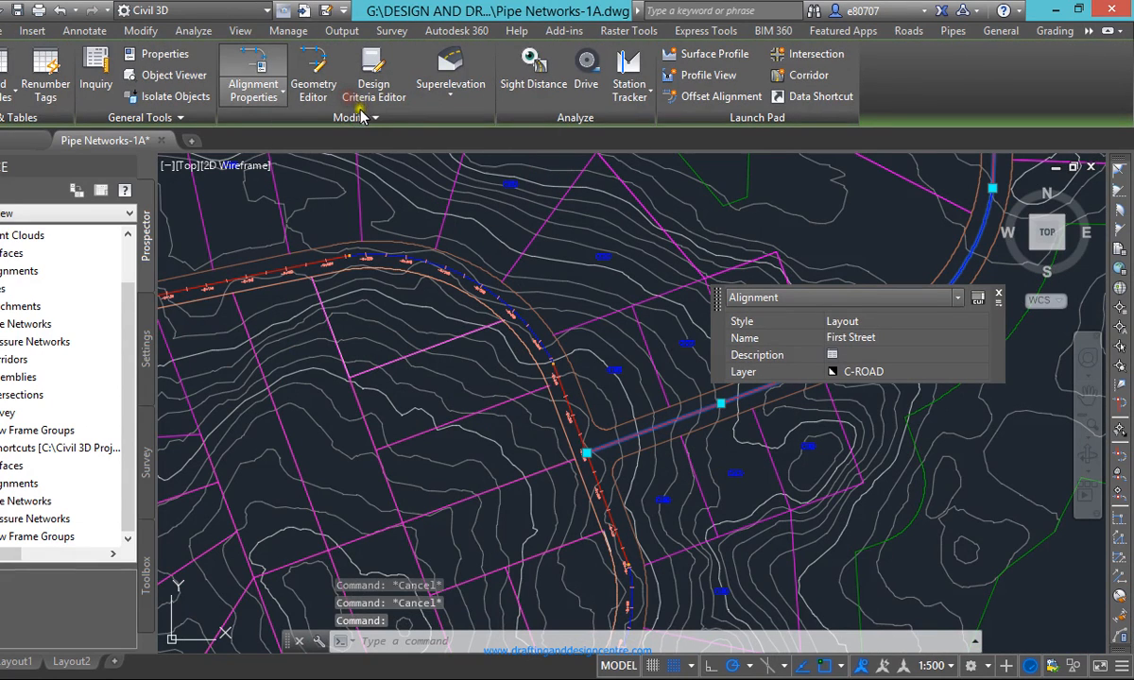
pyautogui.click(253, 92)
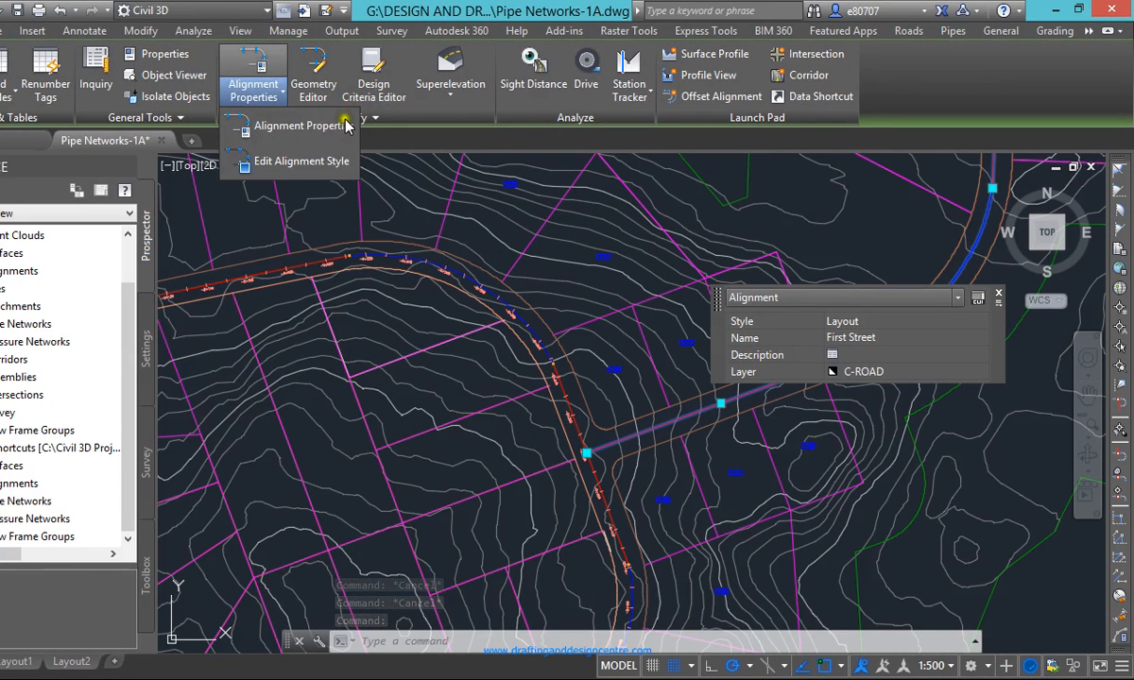
pyautogui.click(313, 85)
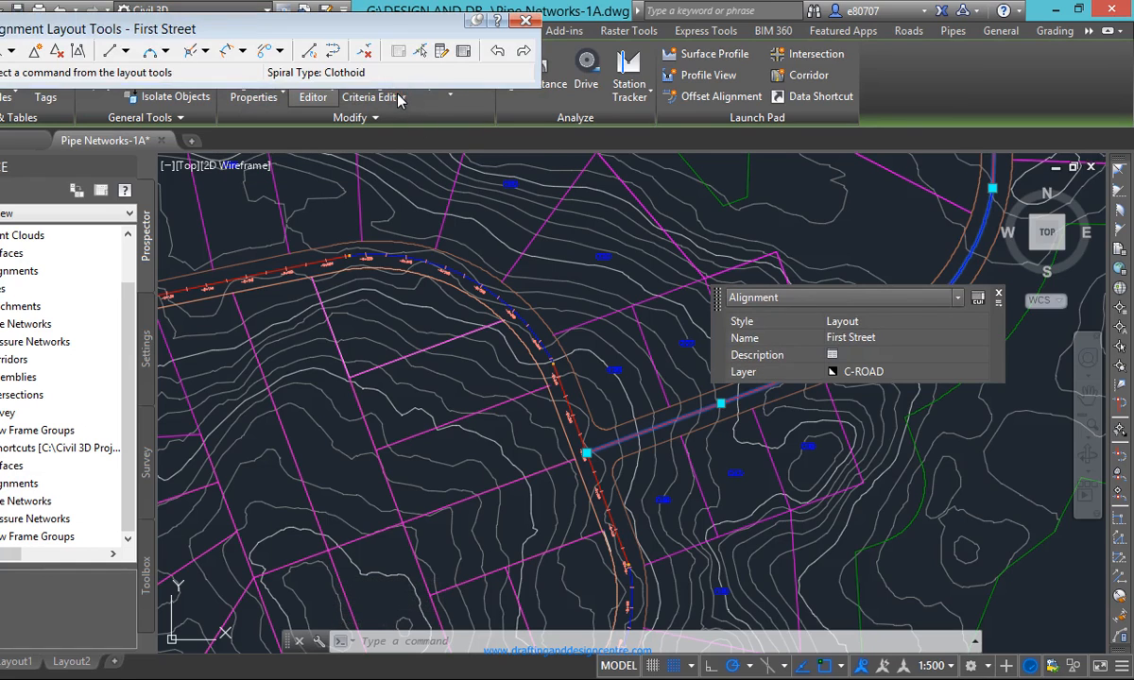
pyautogui.click(523, 55)
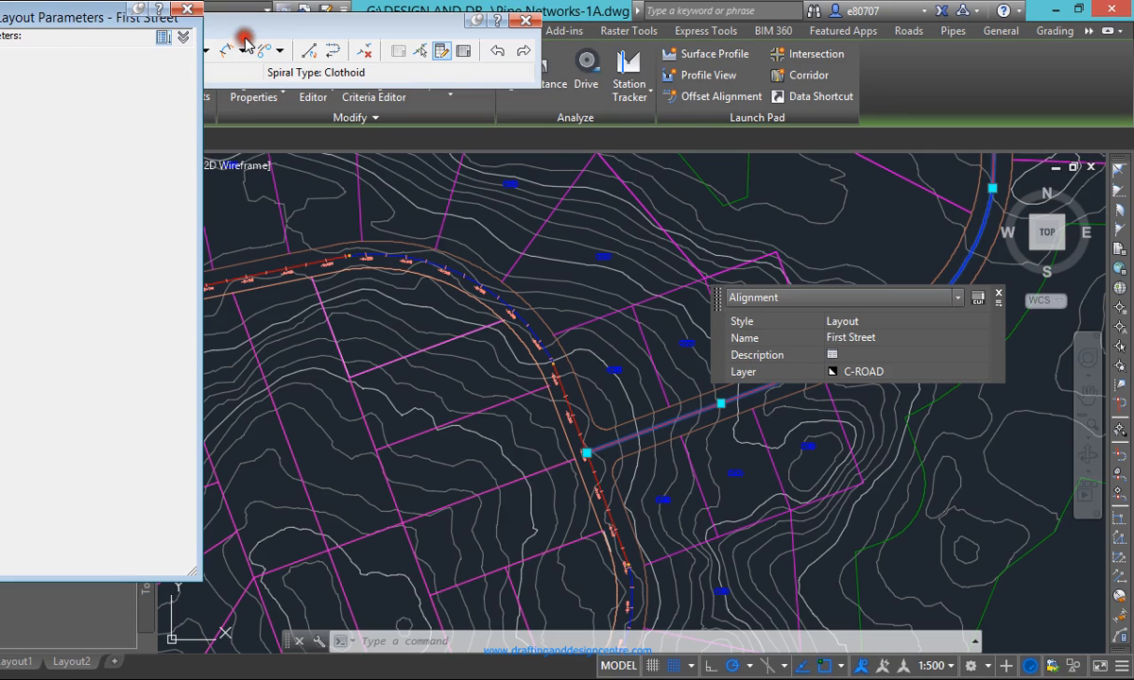
pyautogui.moveTo(133, 21); pyautogui.dragTo(133, 141)
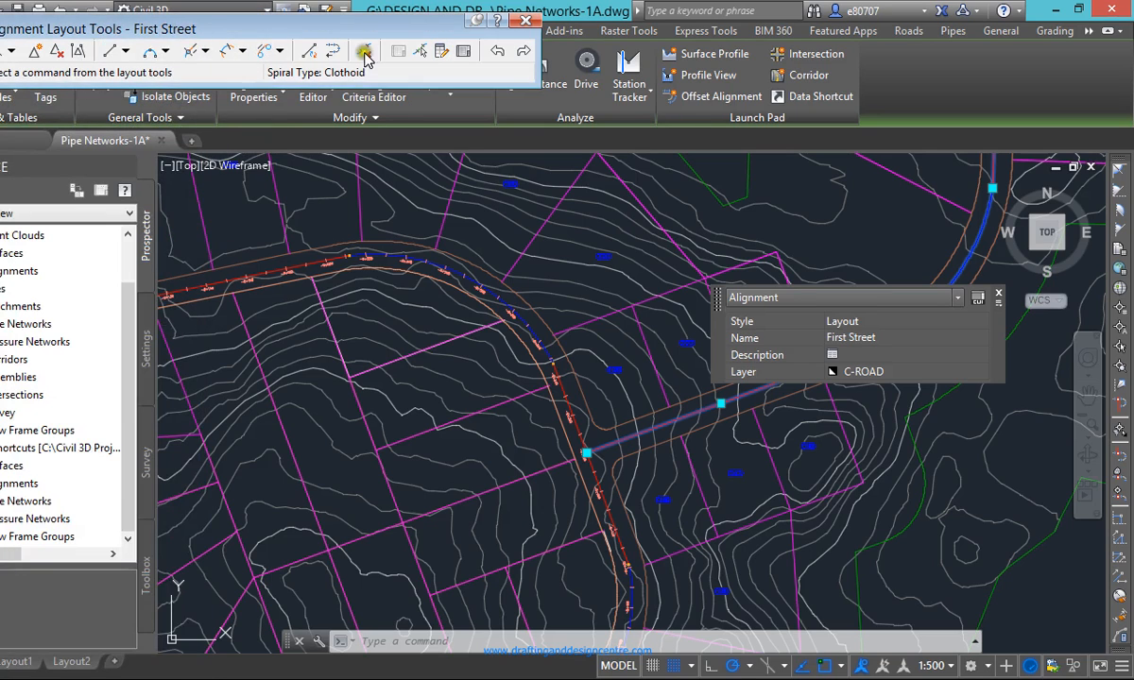
pyautogui.press('Escape')
pyautogui.press('Escape')
pyautogui.press('Escape')
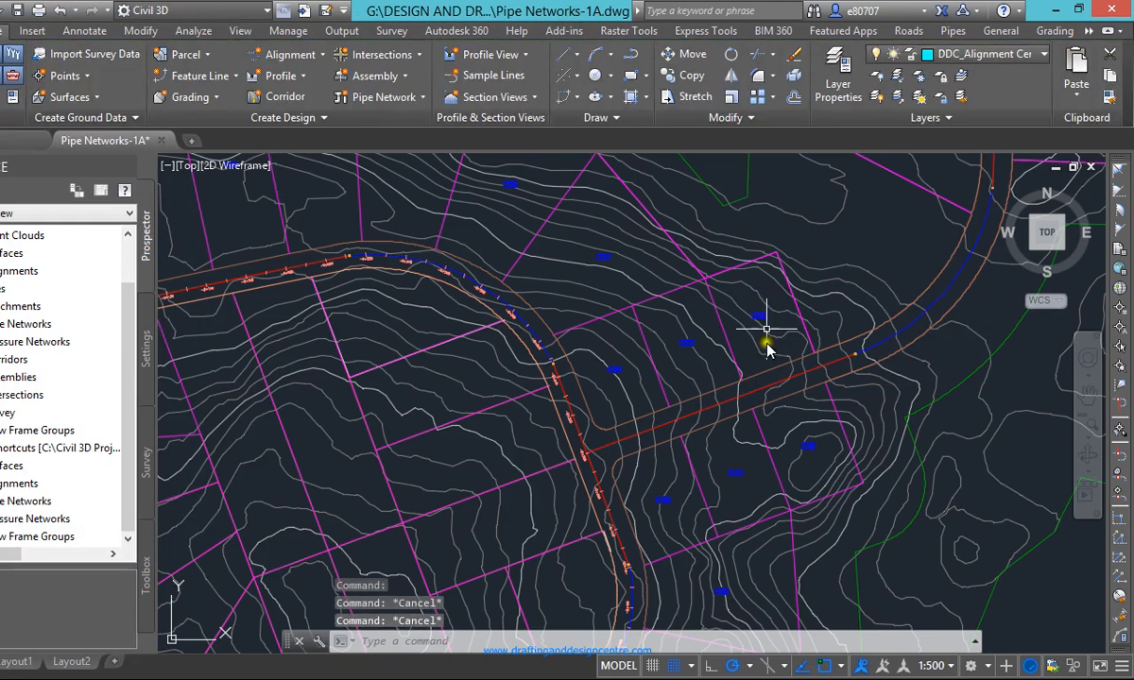
# Open the First Street alignment's Layout style for editing and review its design, marker, display and summary settings
pyautogui.click(716, 415)
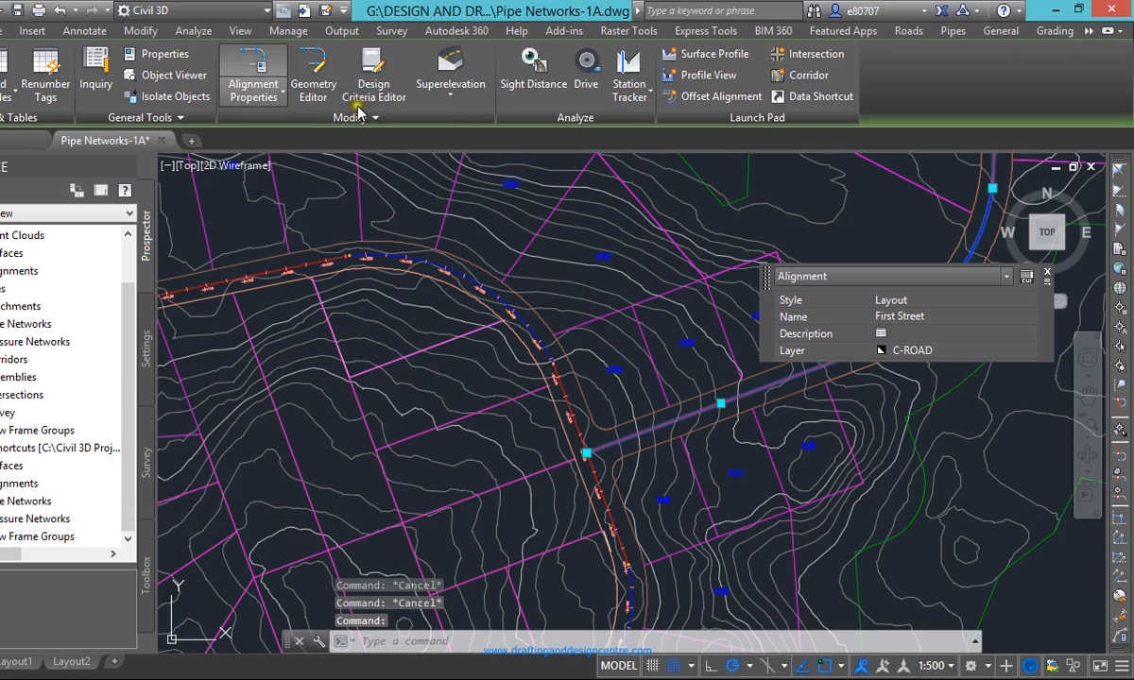
pyautogui.click(253, 91)
pyautogui.click(414, 187)
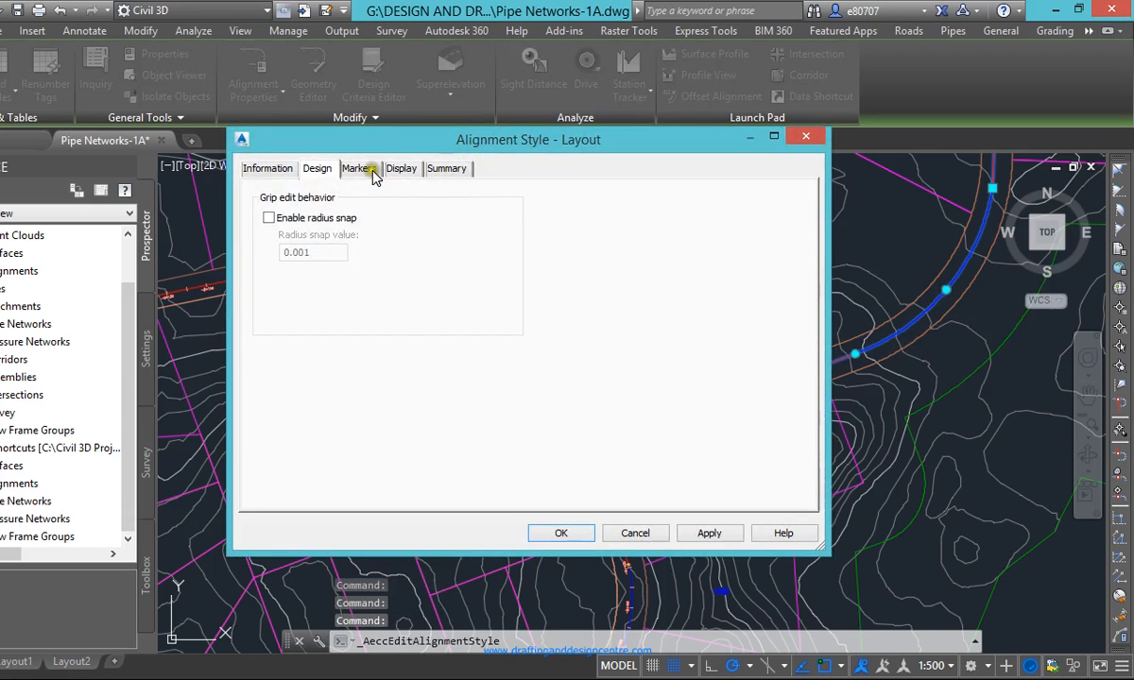
pyautogui.click(358, 172)
pyautogui.click(403, 170)
pyautogui.click(463, 169)
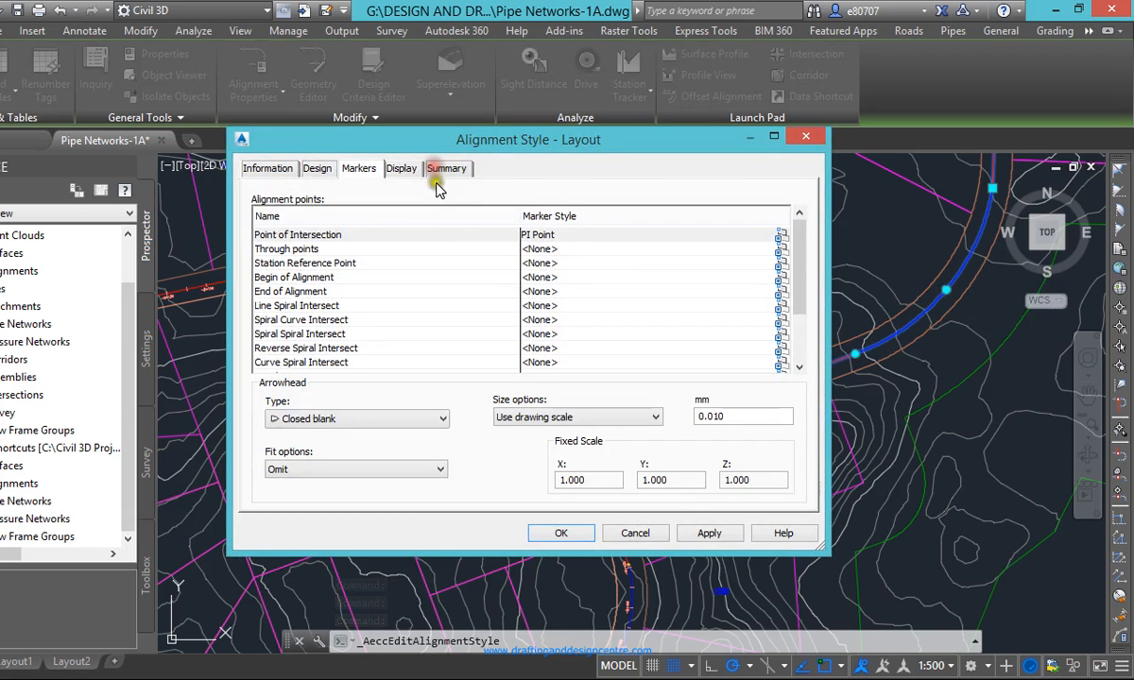
pyautogui.click(395, 168)
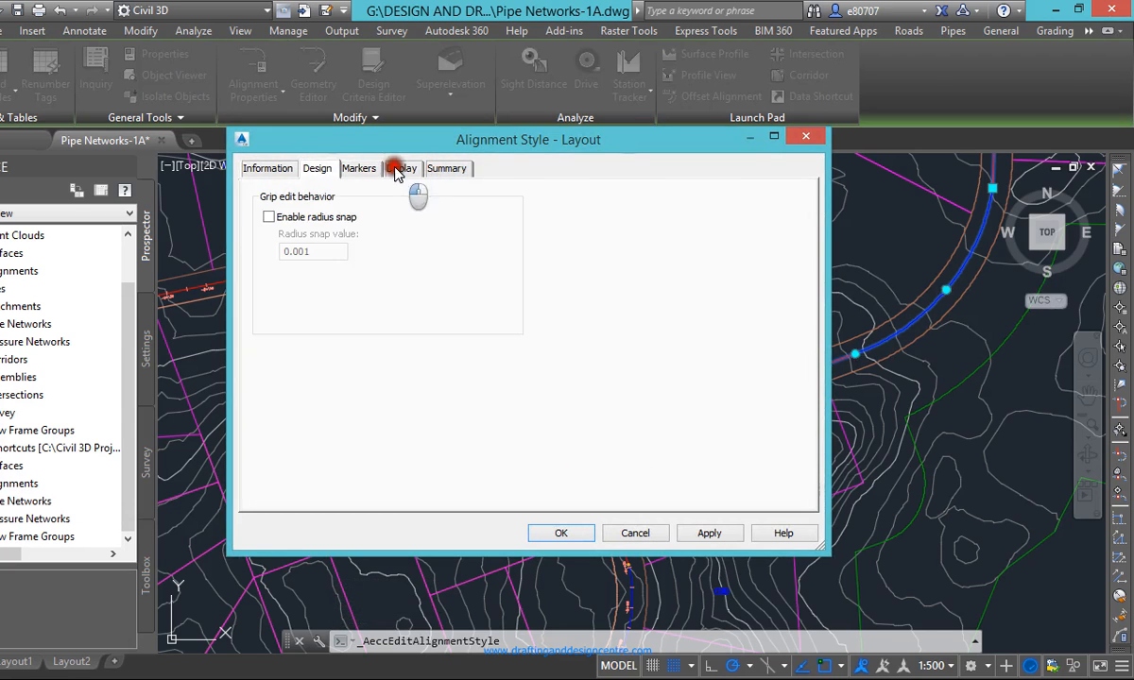
pyautogui.click(483, 167)
pyautogui.click(517, 168)
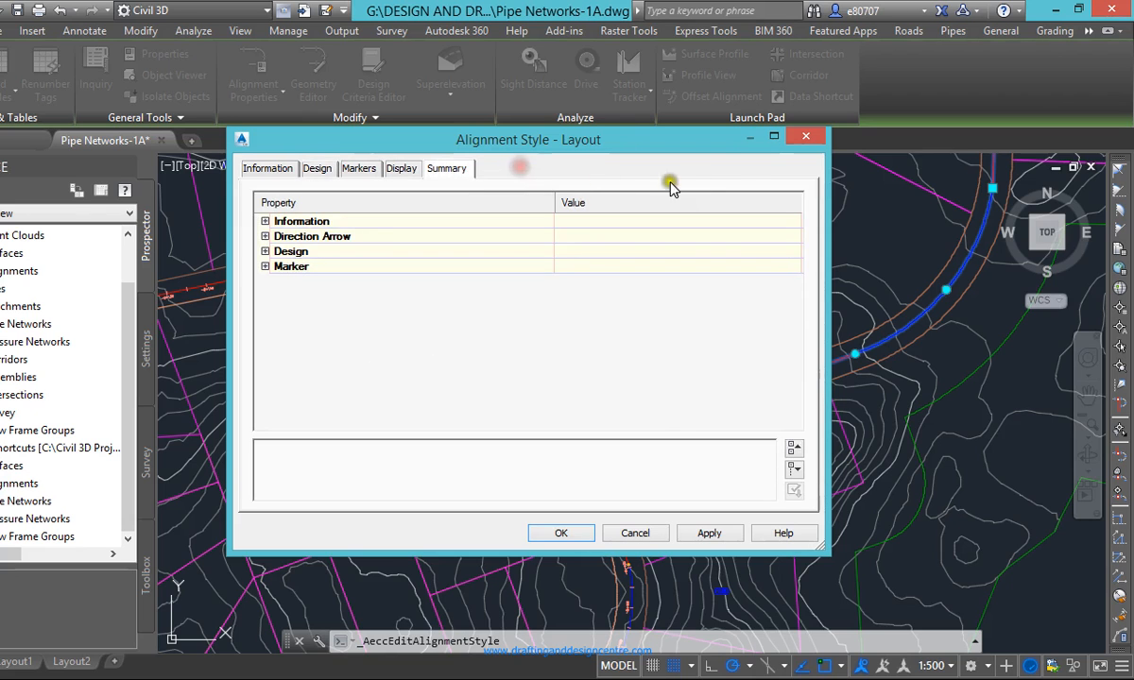
# Close the Layout style settings, check the alignment's additional modify options, and clear the First Street selection
pyautogui.click(806, 136)
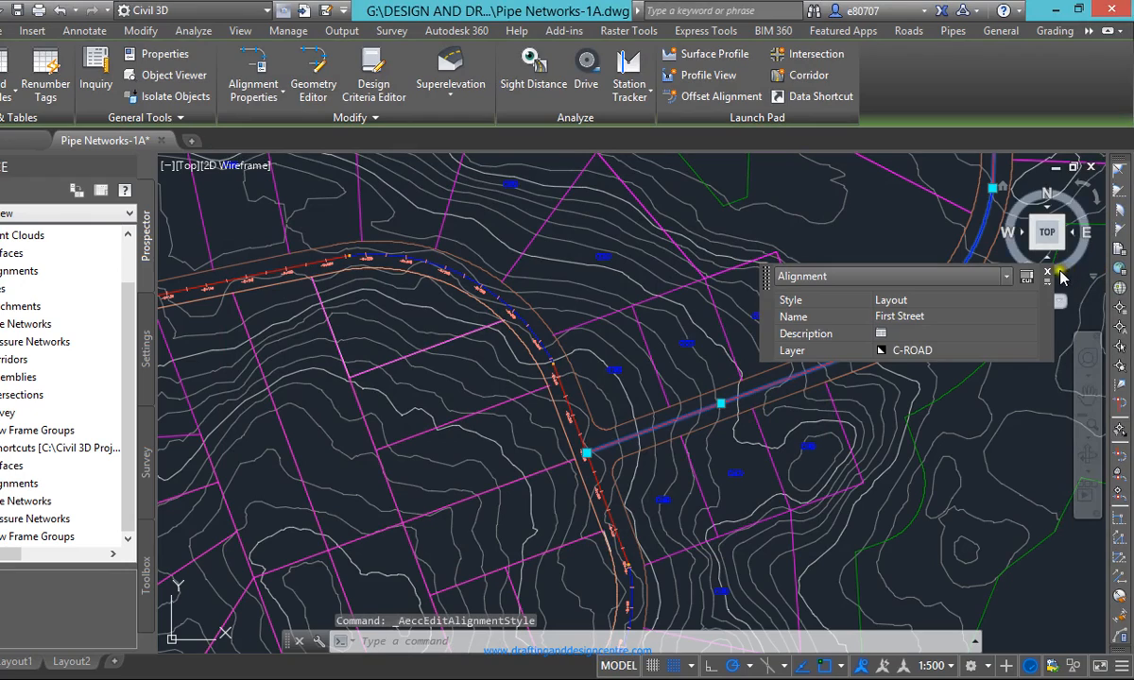
pyautogui.click(1048, 275)
pyautogui.scroll(-5, 755, 283)
pyautogui.scroll(4, 563, 299)
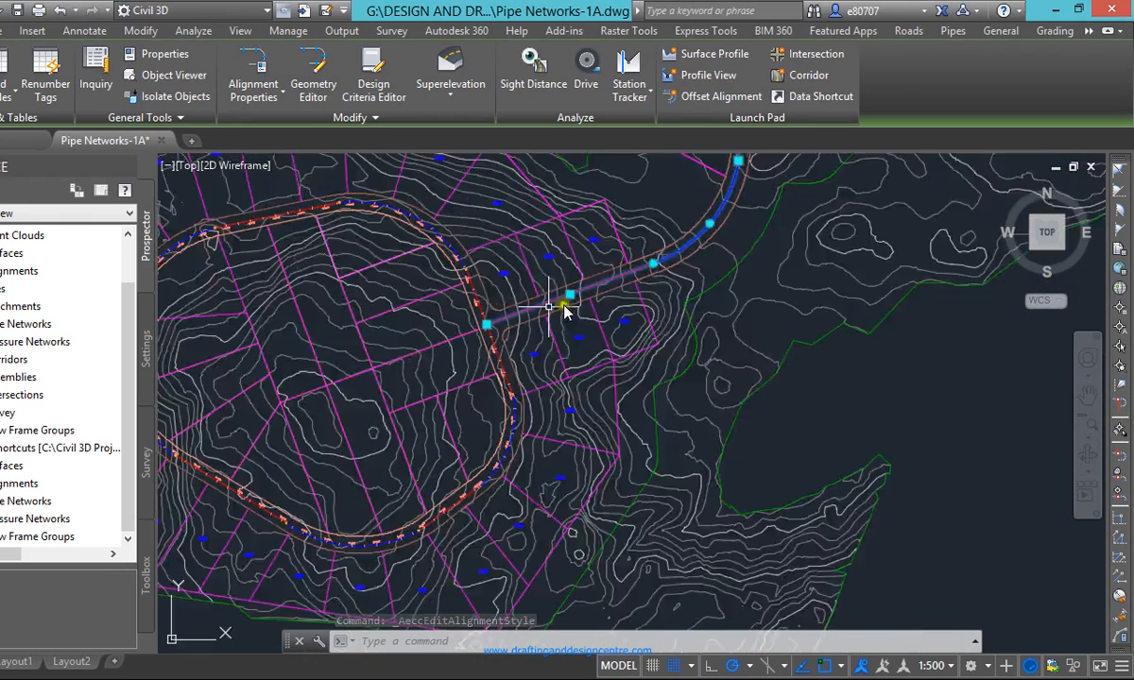
pyautogui.click(452, 120)
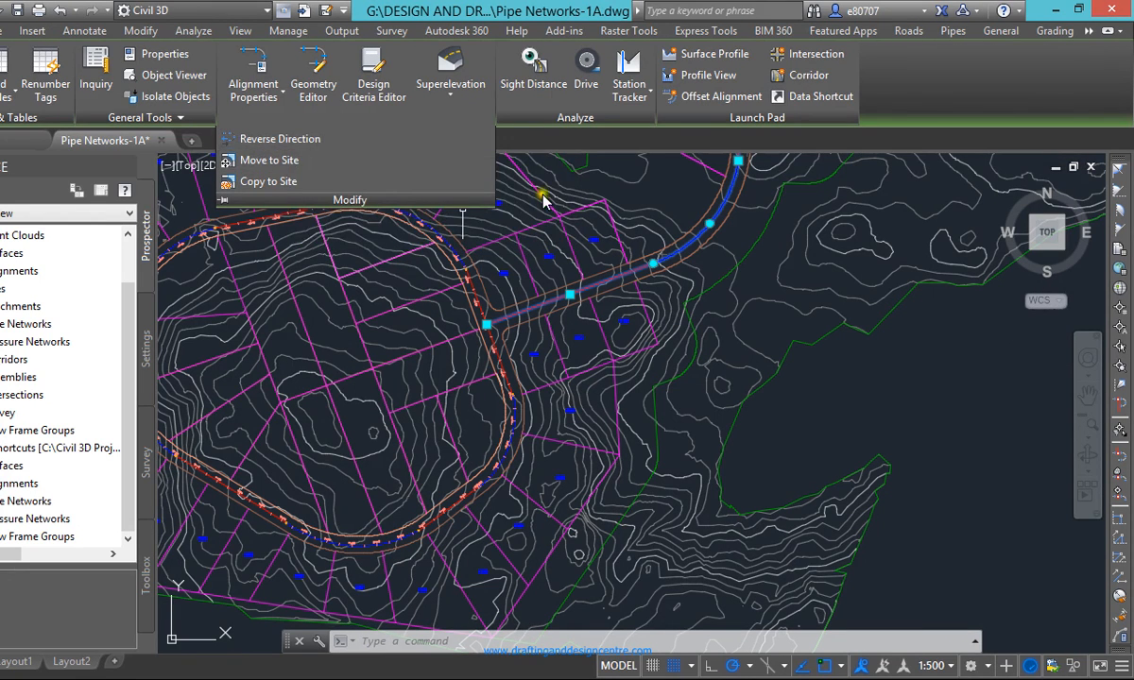
pyautogui.press('Escape')
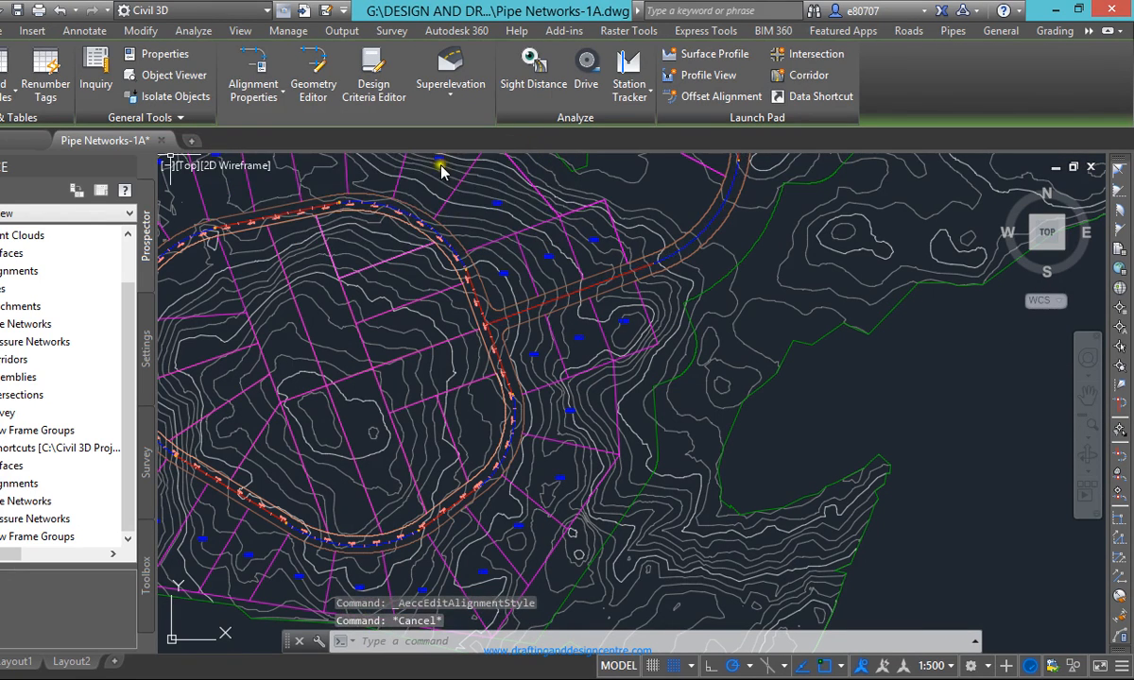
# Add major station labels to the First Street alignment using the Perpendicular with Tick style at a 20 m increment
pyautogui.click(593, 296)
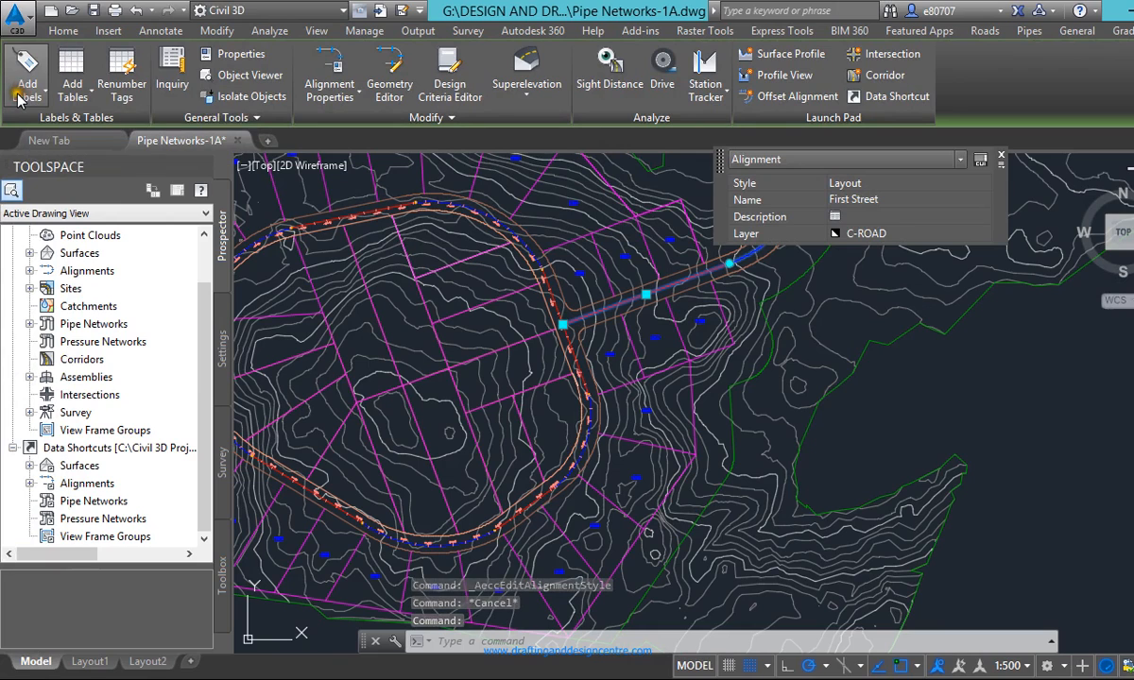
pyautogui.click(19, 95)
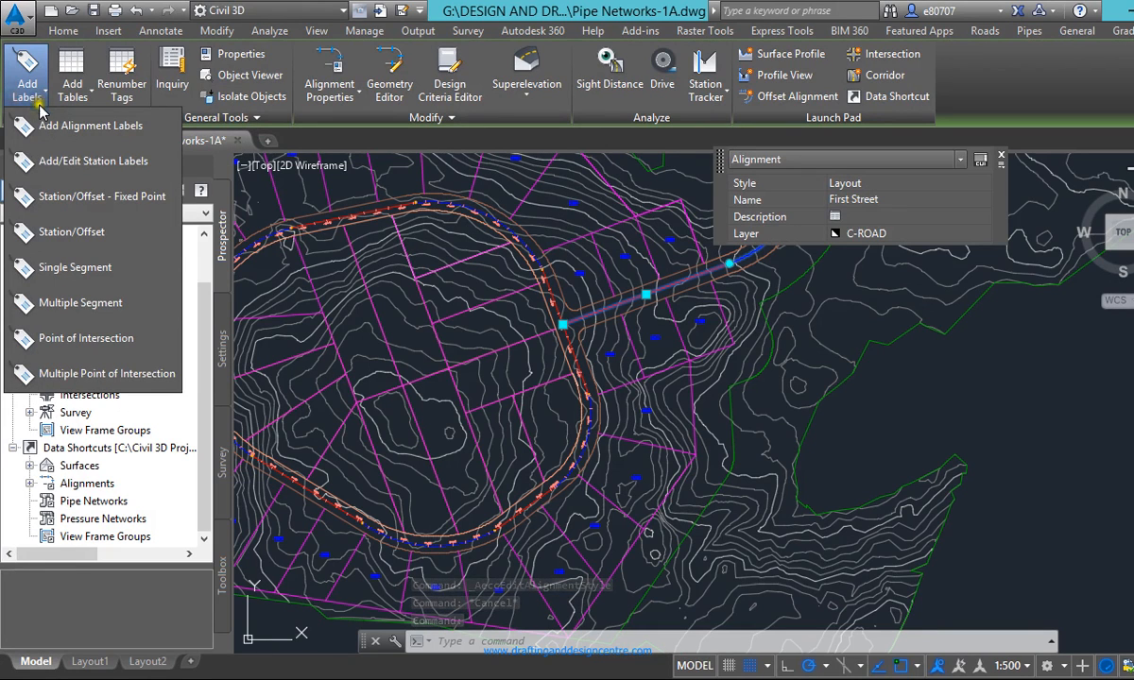
pyautogui.click(59, 165)
pyautogui.click(605, 314)
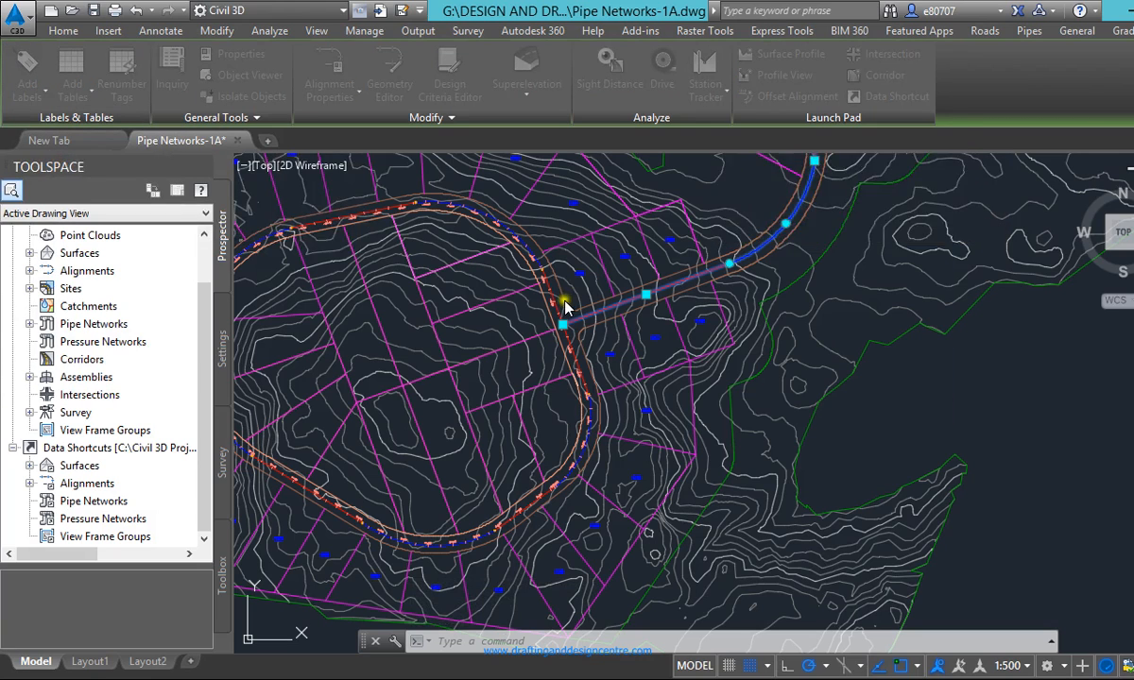
pyautogui.click(353, 176)
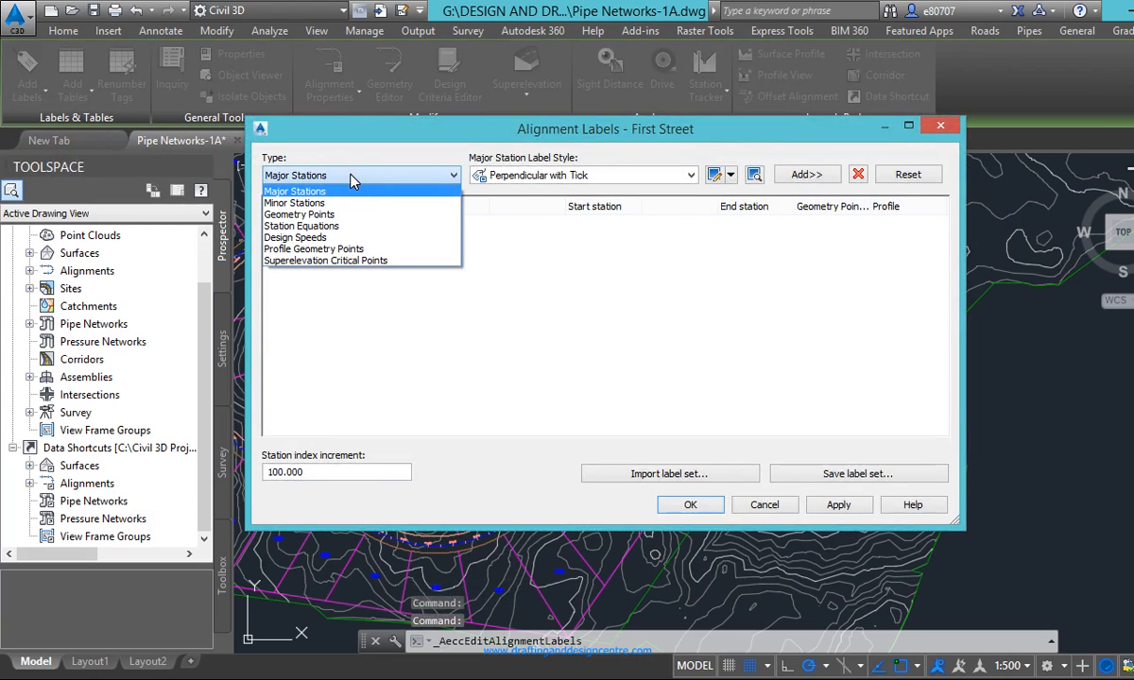
pyautogui.click(346, 176)
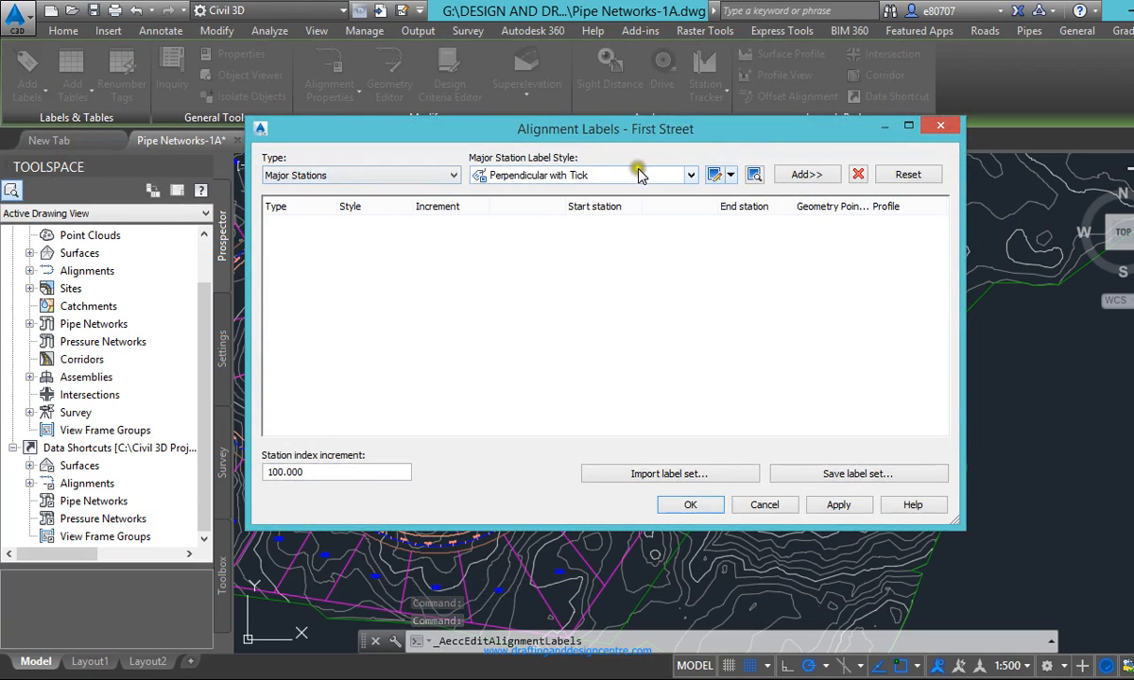
pyautogui.click(807, 174)
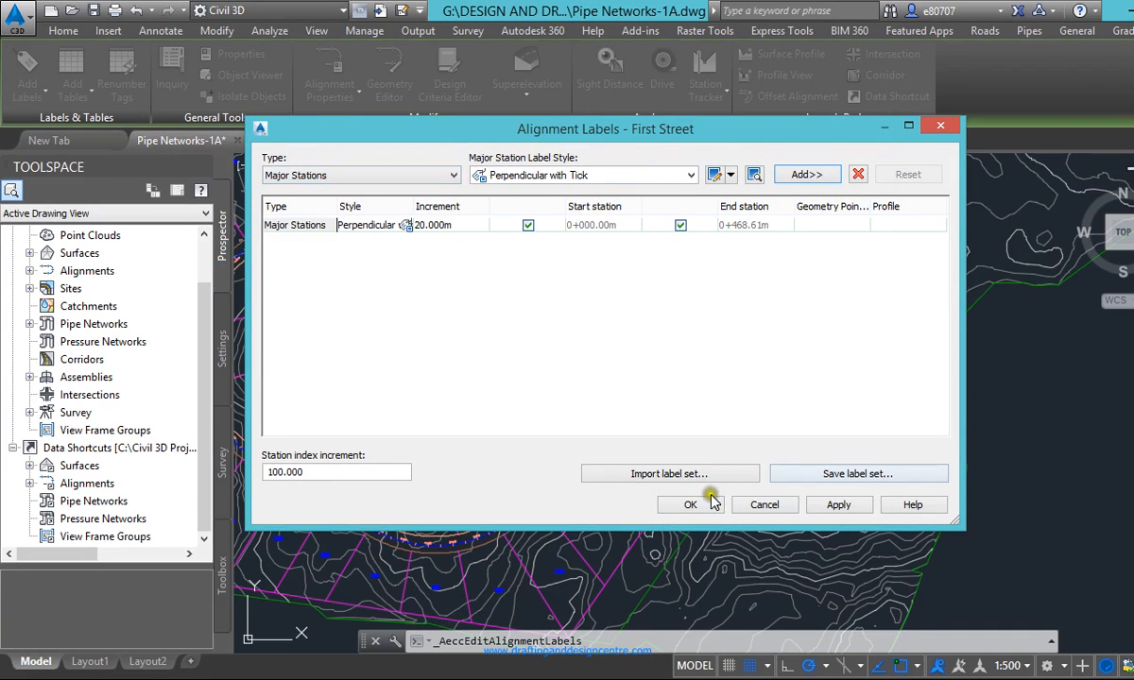
pyautogui.press('Return')
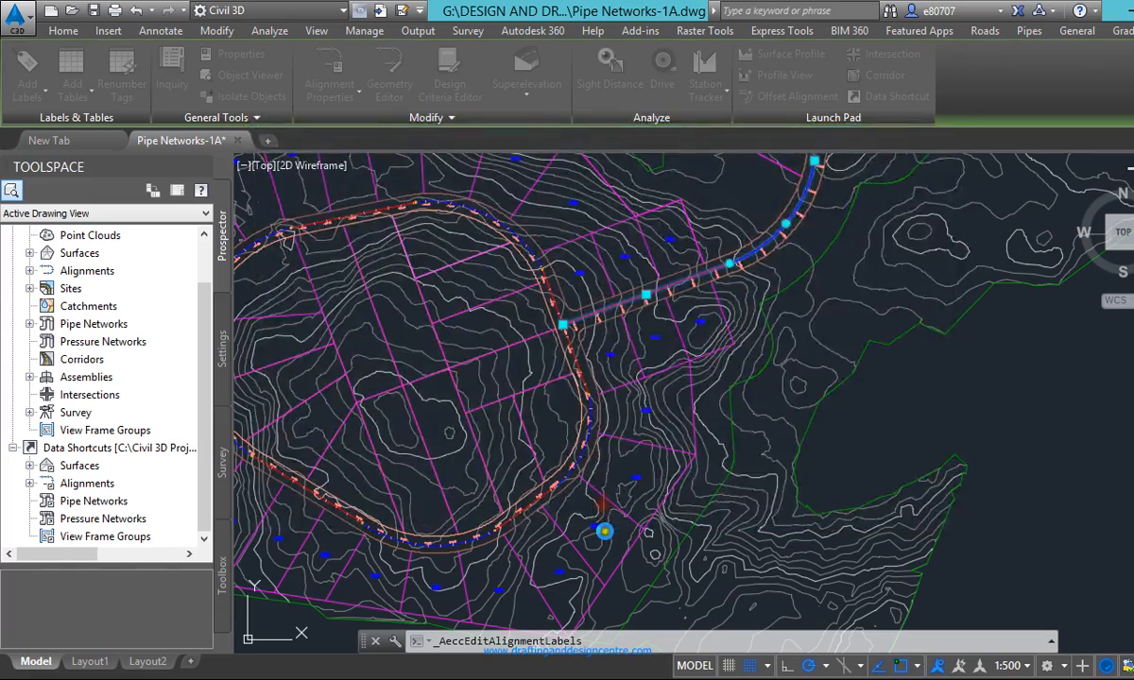
# Clear the selection and inspect First Street's station labels from the loop junction towards the curve
pyautogui.click(603, 360)
pyautogui.scroll(3, 599, 281)
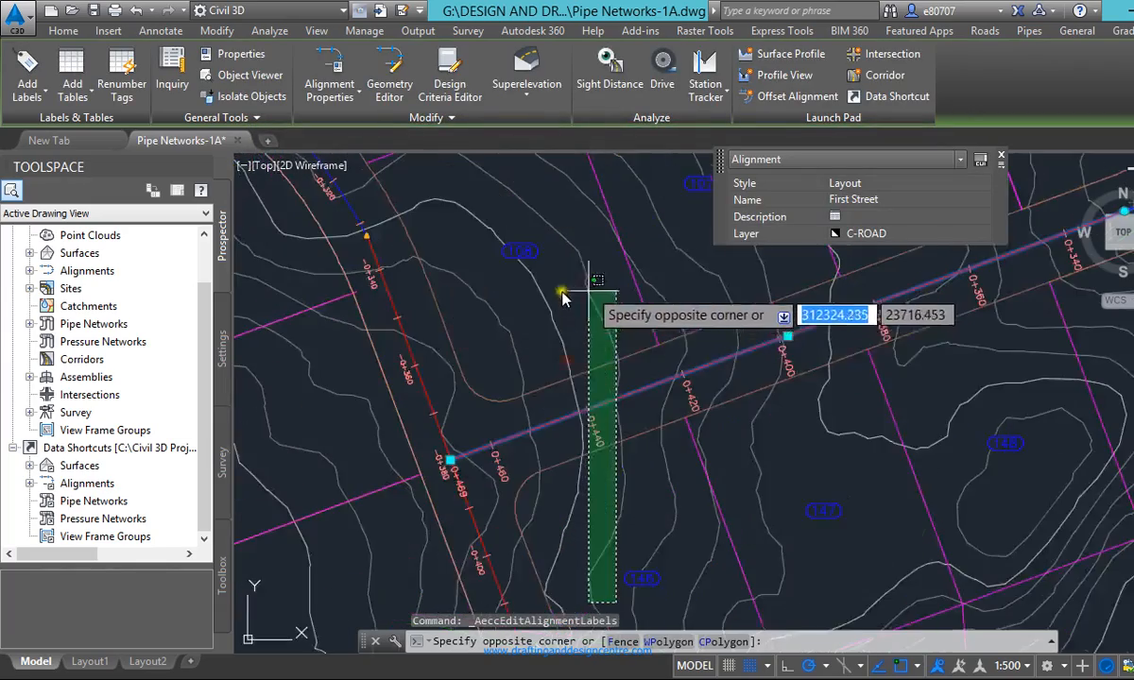
pyautogui.press('Escape')
pyautogui.scroll(-2, 482, 495)
pyautogui.scroll(1, 736, 378)
pyautogui.press('Escape')
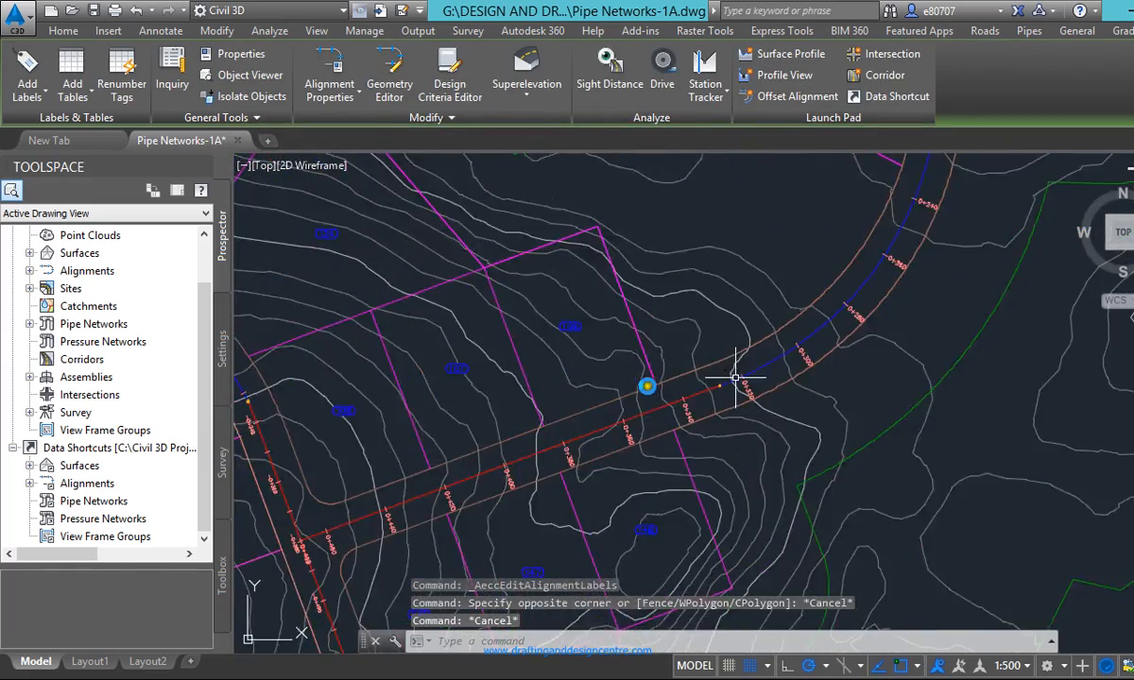
pyautogui.scroll(2, 662, 401)
pyautogui.scroll(-8, 562, 397)
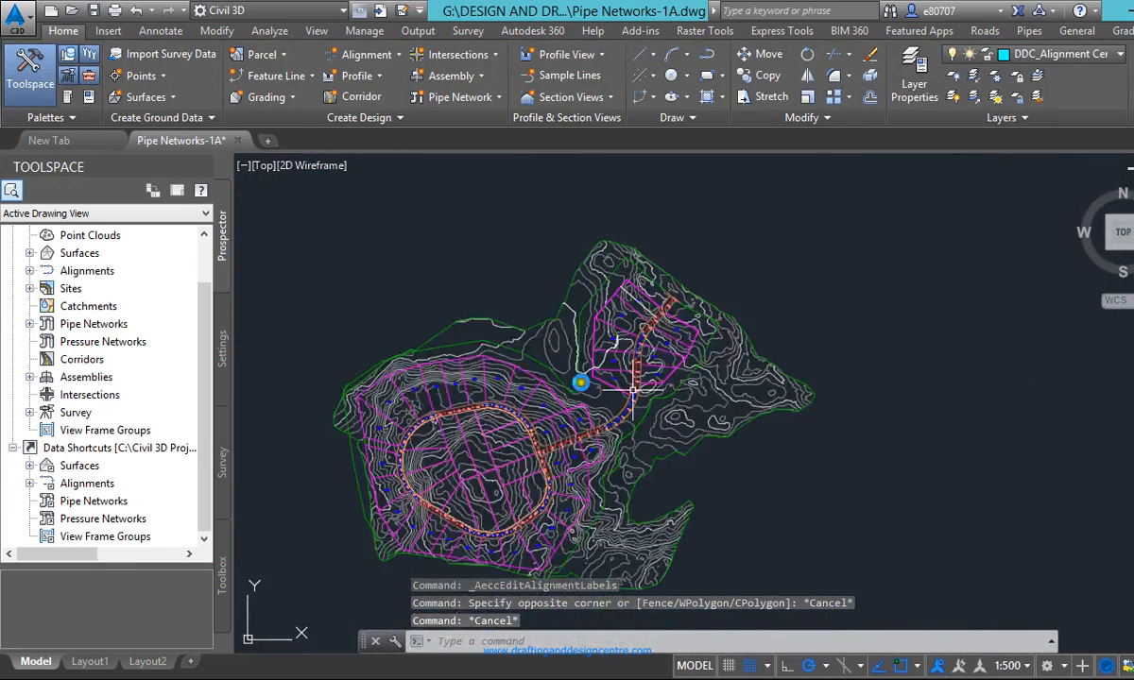
# Examine First Street's station numbering from its northern end to the loop junction to determine the alignment's direction
pyautogui.scroll(6, 633, 389)
pyautogui.scroll(-2, 587, 286)
pyautogui.scroll(2, 614, 264)
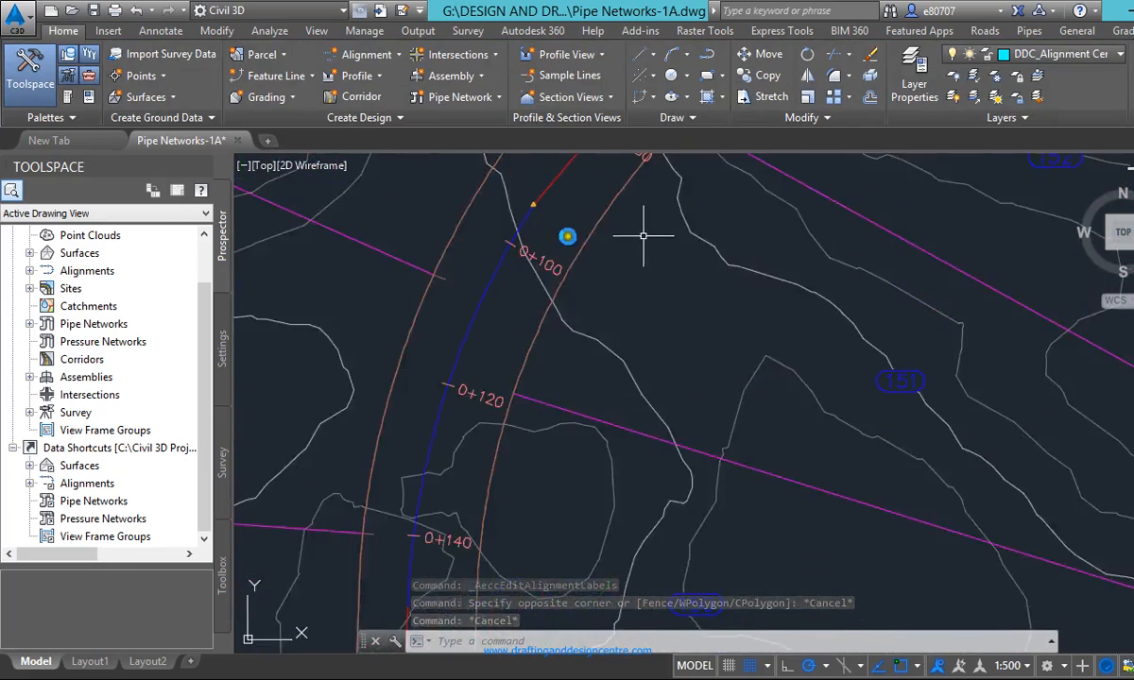
pyautogui.scroll(1, 565, 247)
pyautogui.scroll(-1, 525, 444)
pyautogui.scroll(1, 567, 233)
pyautogui.scroll(-1, 525, 385)
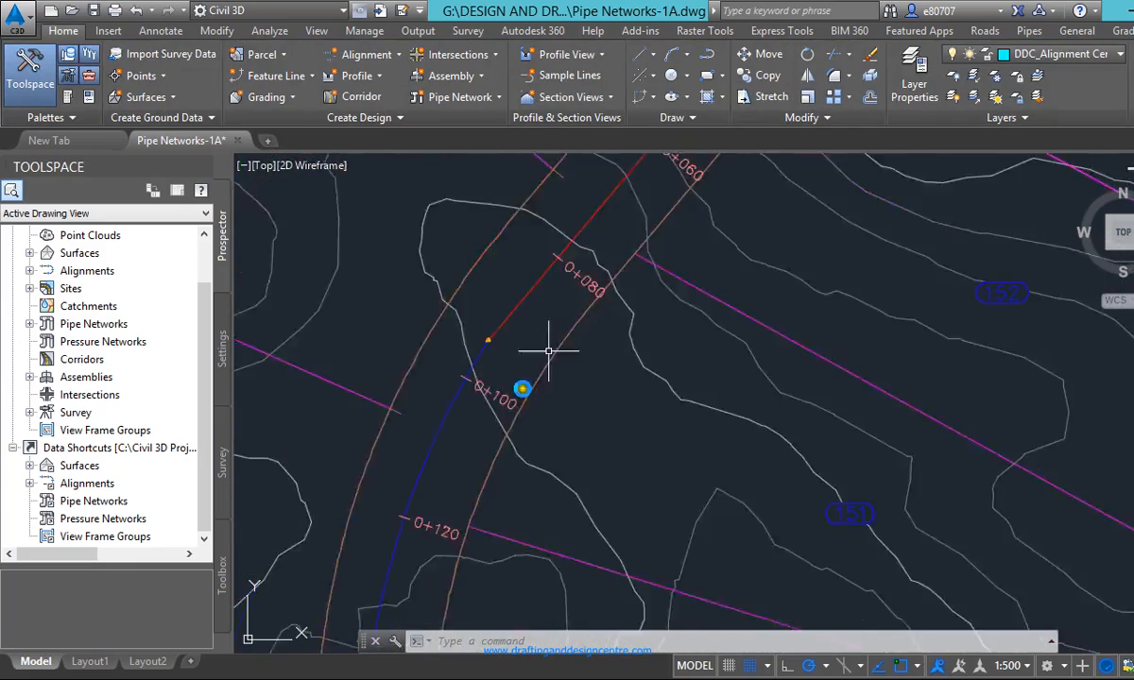
pyautogui.scroll(-2, 633, 243)
pyautogui.scroll(3, 633, 246)
pyautogui.scroll(-3, 567, 342)
pyautogui.scroll(3, 654, 215)
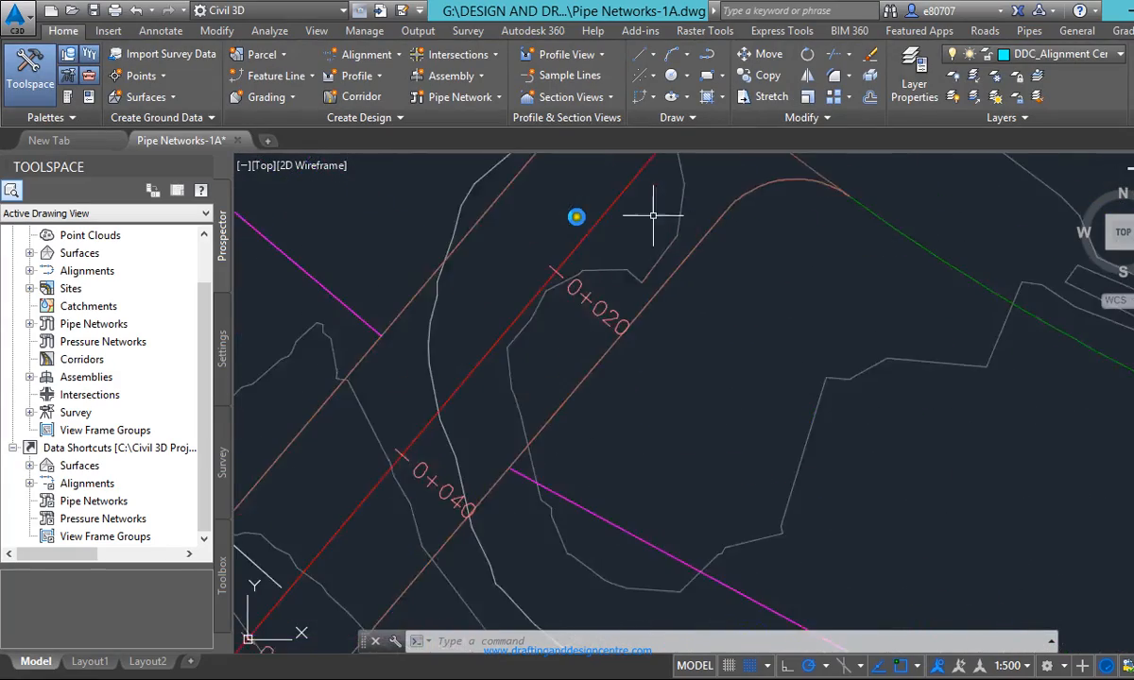
pyautogui.scroll(-5, 643, 232)
pyautogui.scroll(4, 477, 309)
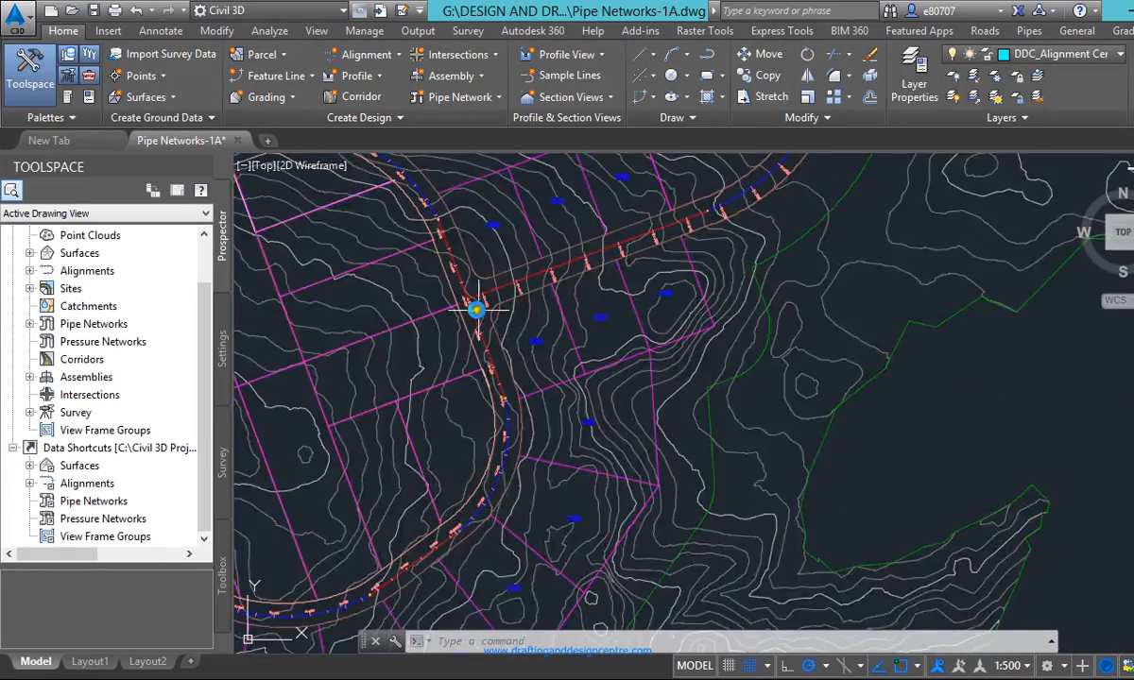
pyautogui.scroll(3, 475, 309)
pyautogui.scroll(-5, 530, 331)
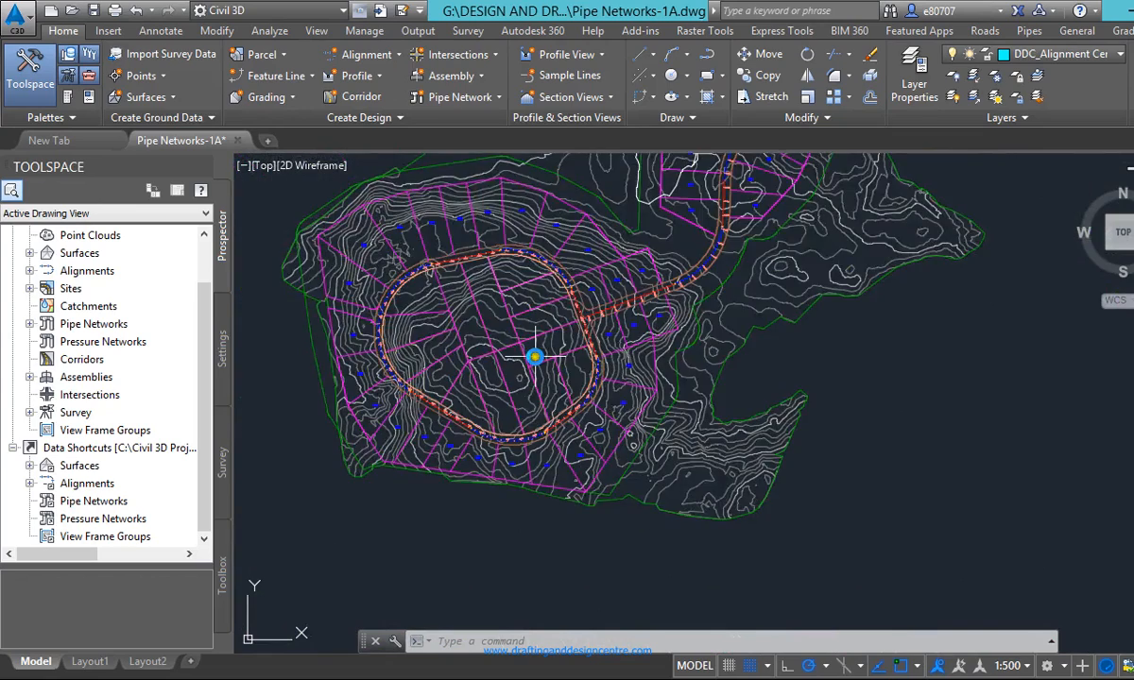
# Reverse the direction of the First Street alignment, check its starting station at the loop junction, and clear the selection
pyautogui.scroll(5, 653, 288)
pyautogui.scroll(1, 673, 318)
pyautogui.click(679, 317)
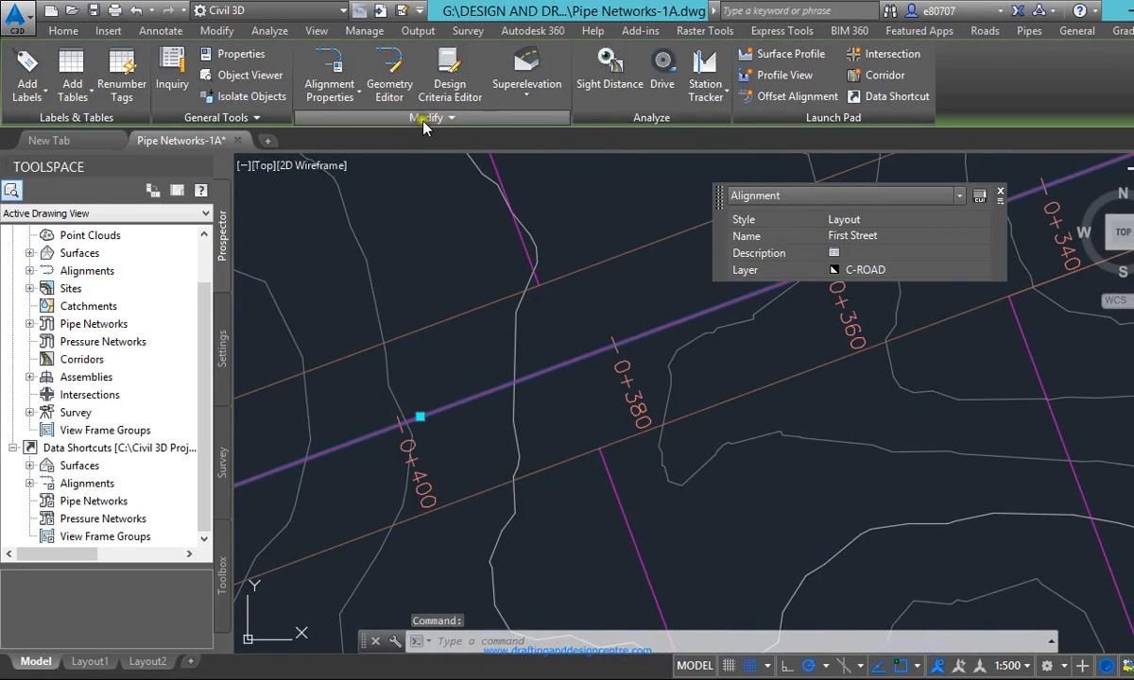
pyautogui.click(425, 119)
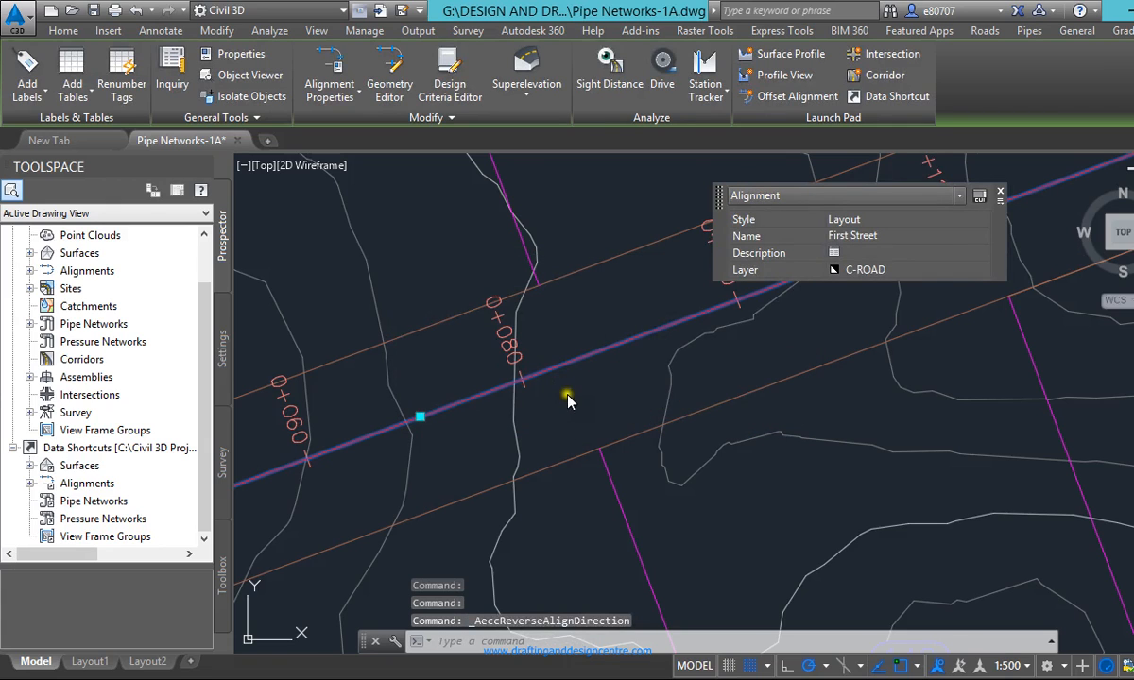
pyautogui.scroll(-3, 567, 413)
pyautogui.scroll(3, 425, 476)
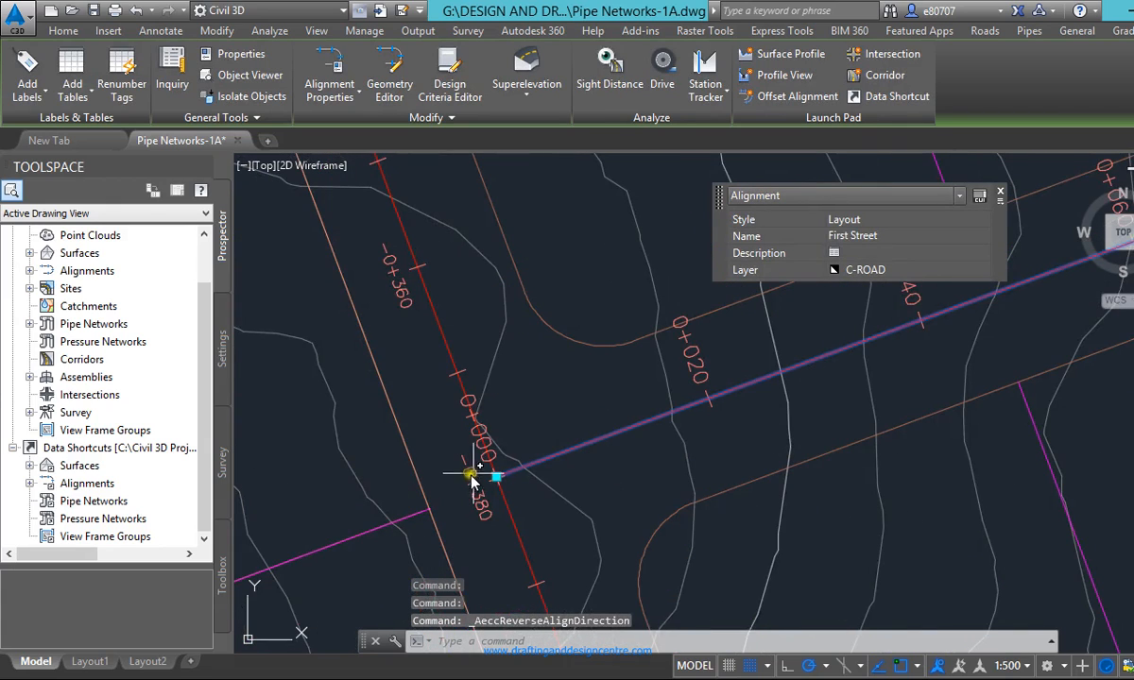
pyautogui.scroll(-4, 494, 482)
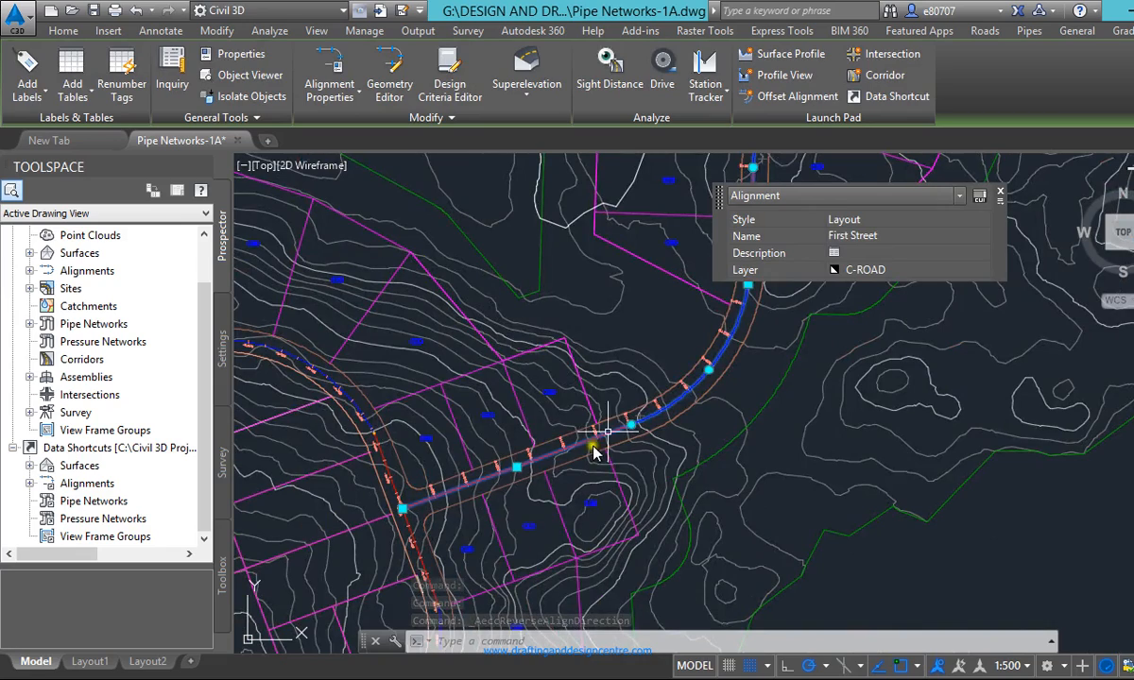
pyautogui.scroll(-3, 612, 493)
pyautogui.press('Escape')
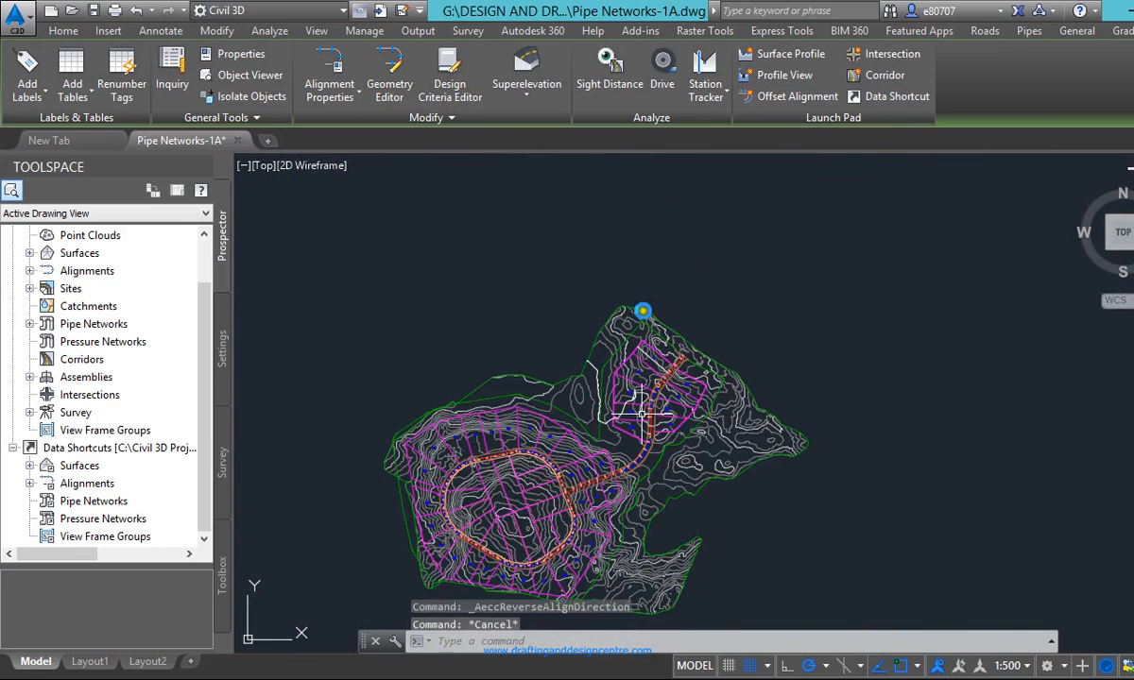
# Examine the reversed First Street alignment and its connection to the loop road across the whole site
pyautogui.scroll(2, 688, 383)
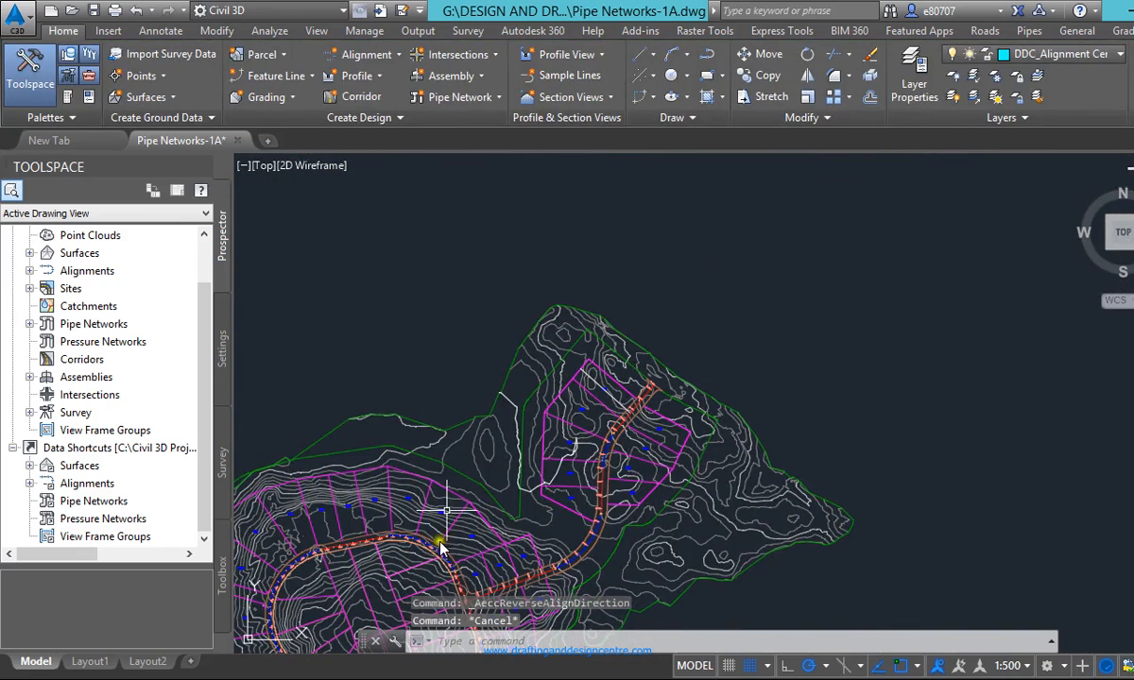
pyautogui.scroll(-3, 572, 367)
pyautogui.scroll(4, 539, 354)
pyautogui.scroll(-4, 507, 398)
pyautogui.scroll(5, 486, 364)
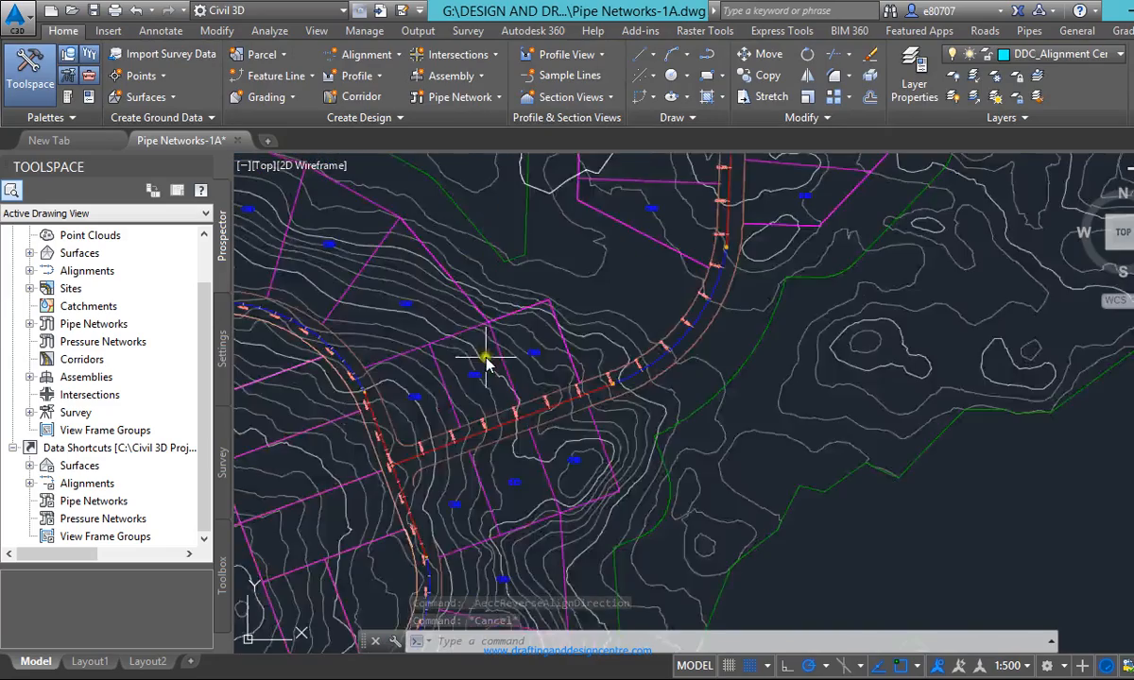
pyautogui.scroll(3, 444, 425)
pyautogui.scroll(-3, 474, 501)
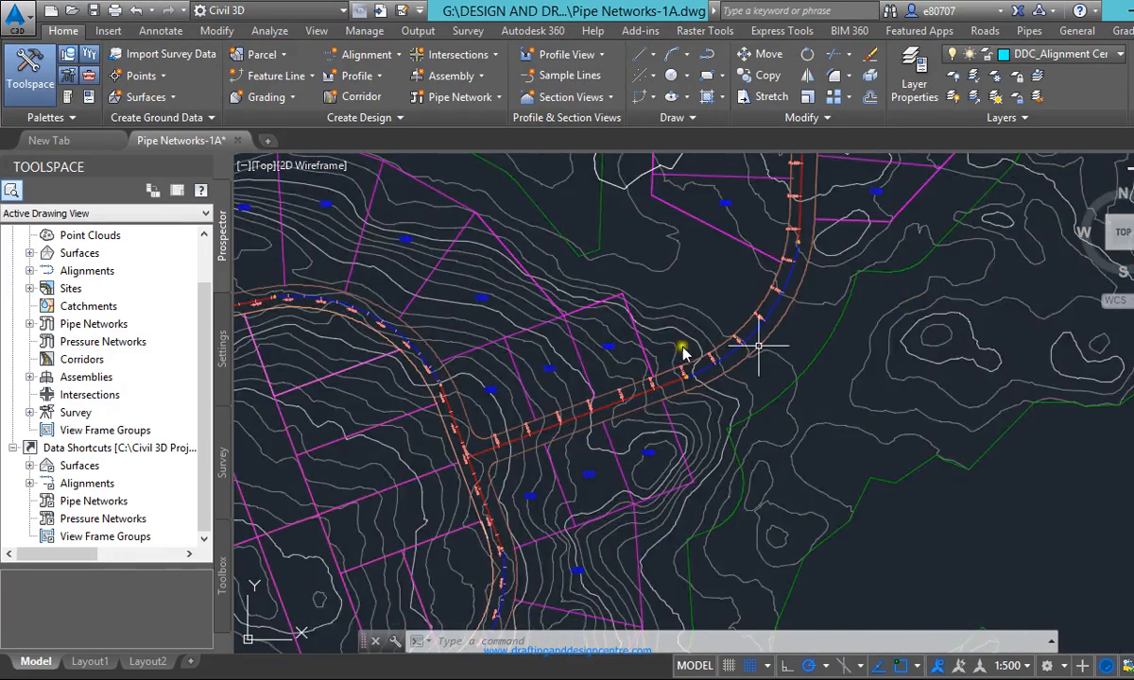
pyautogui.scroll(4, 682, 353)
pyautogui.scroll(-5, 545, 373)
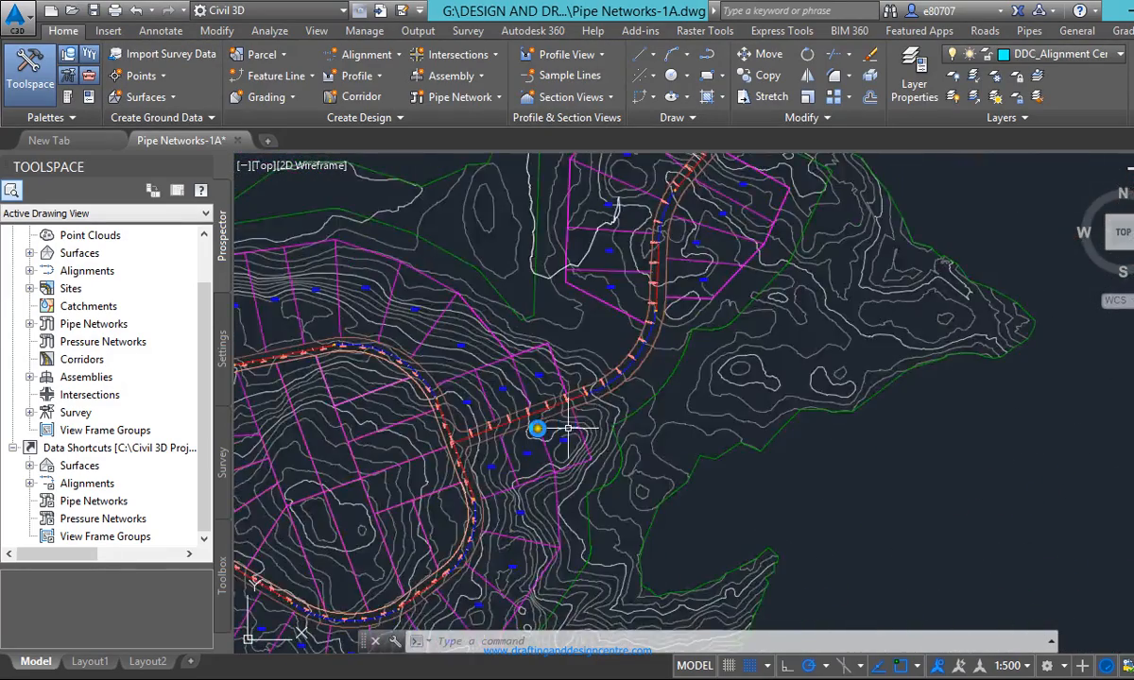
pyautogui.scroll(-3, 403, 371)
pyautogui.scroll(-2, 567, 431)
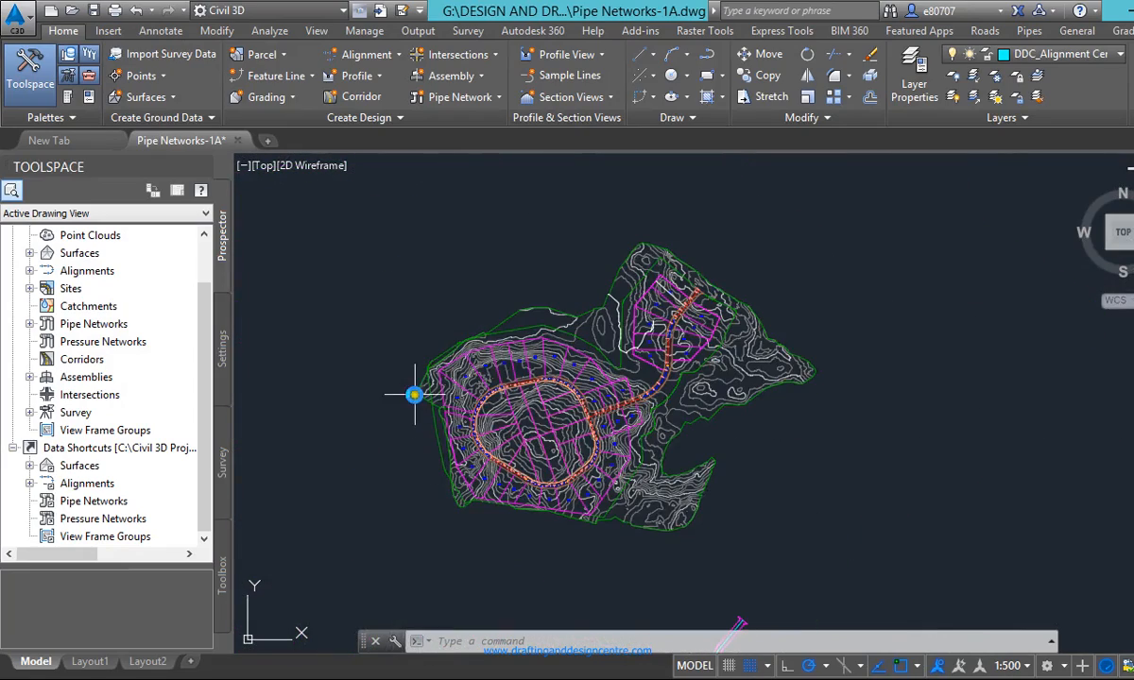
pyautogui.scroll(3, 605, 501)
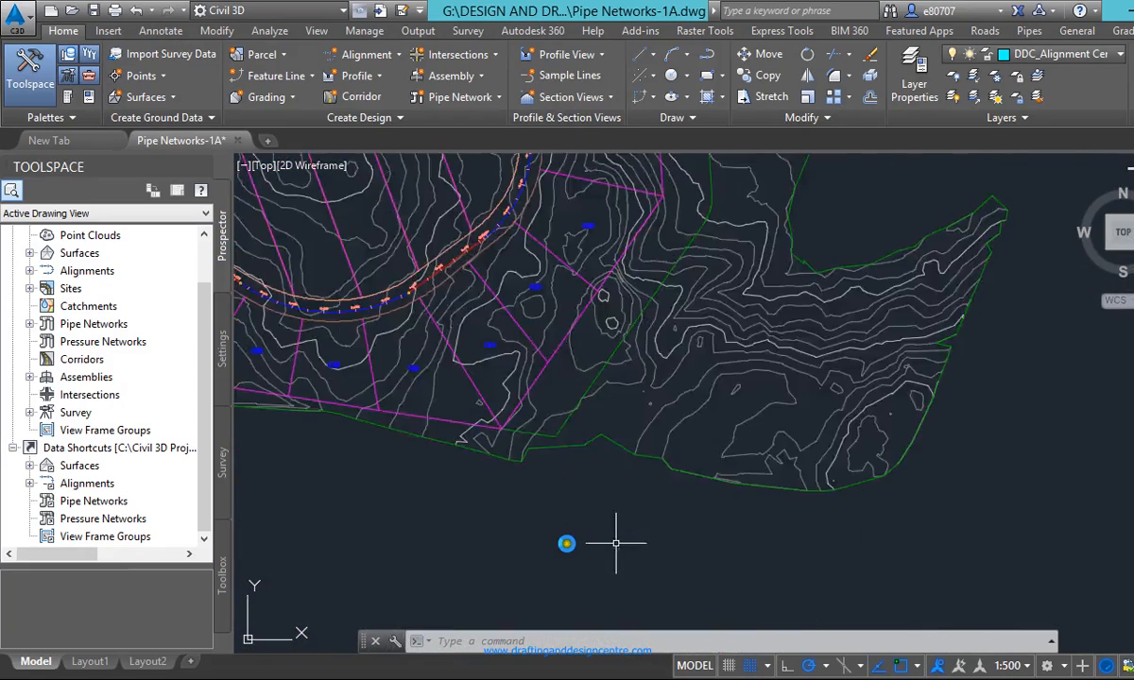
pyautogui.scroll(-2, 614, 440)
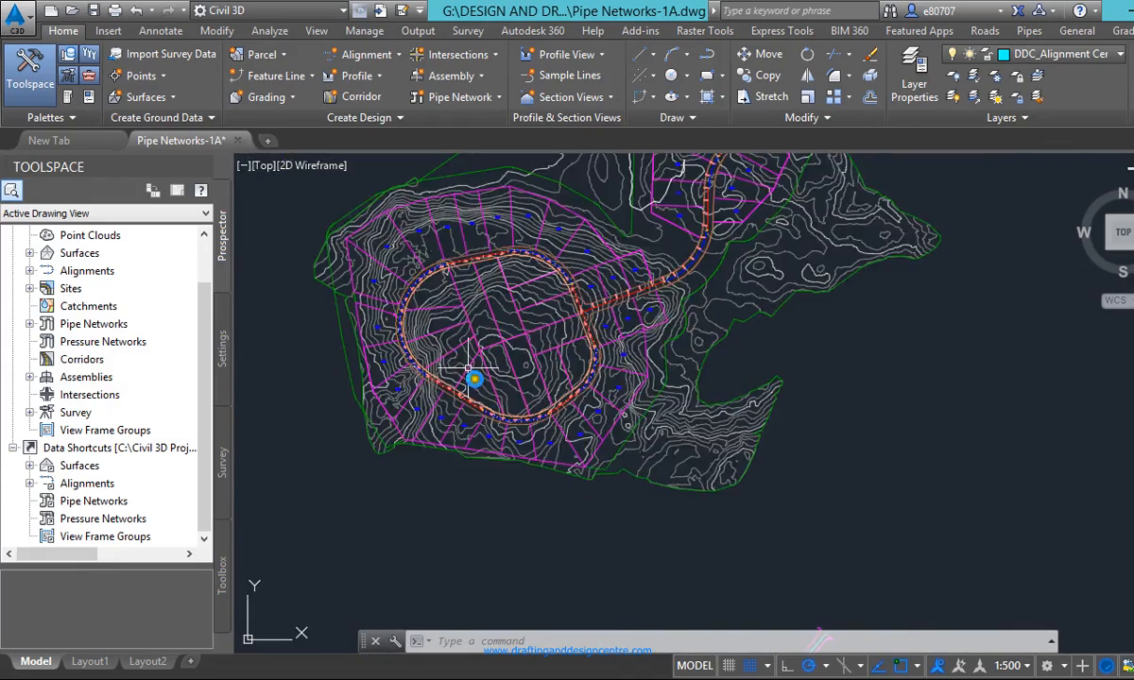
pyautogui.scroll(4, 425, 331)
pyautogui.scroll(-3, 442, 431)
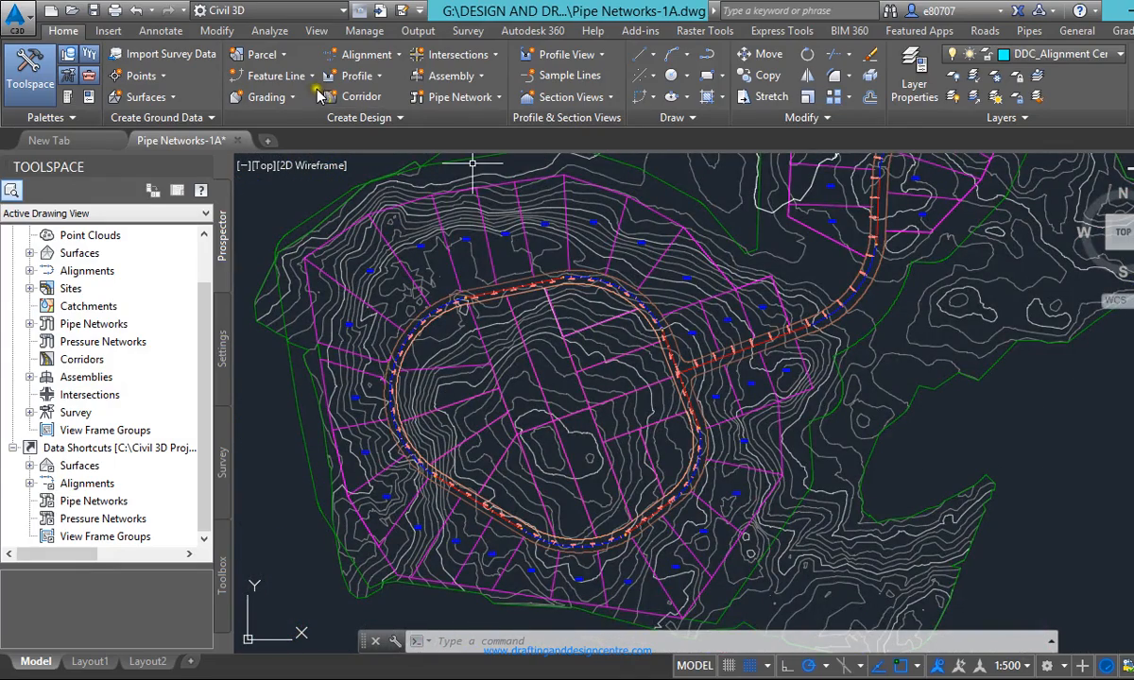
# Review the available alignment creation methods and inspect the loop alignment's northeastern curve around station -0+240
pyautogui.click(397, 57)
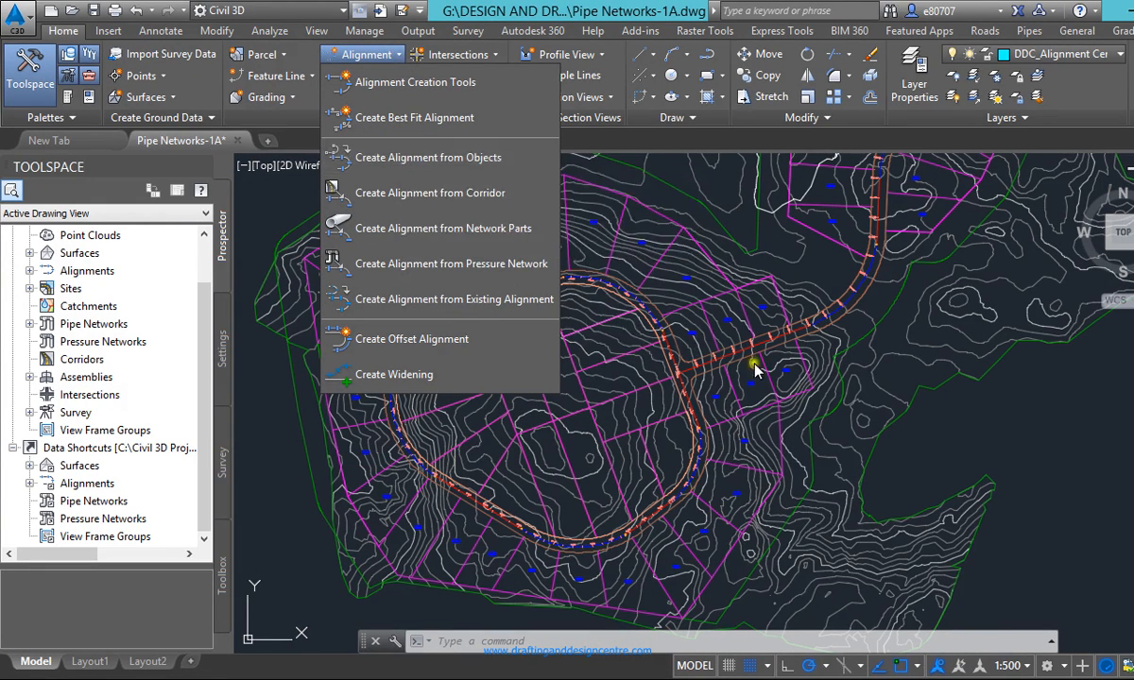
pyautogui.scroll(2, 567, 345)
pyautogui.scroll(3, 573, 320)
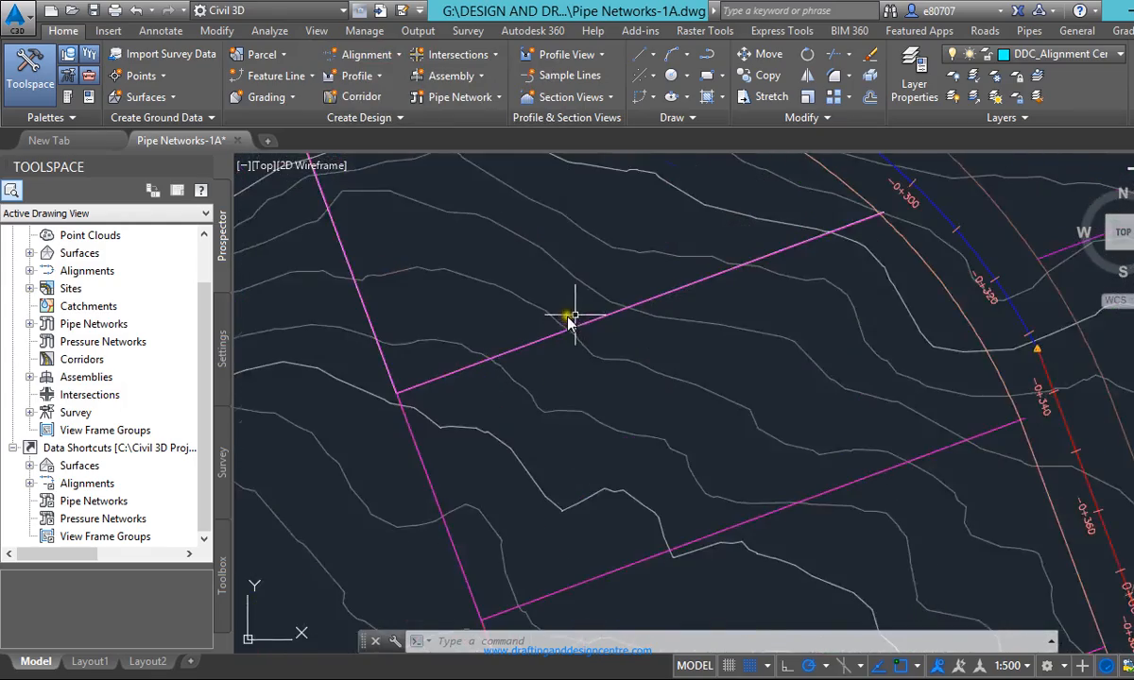
pyautogui.scroll(-4, 436, 341)
pyautogui.scroll(3, 471, 308)
pyautogui.scroll(2, 392, 261)
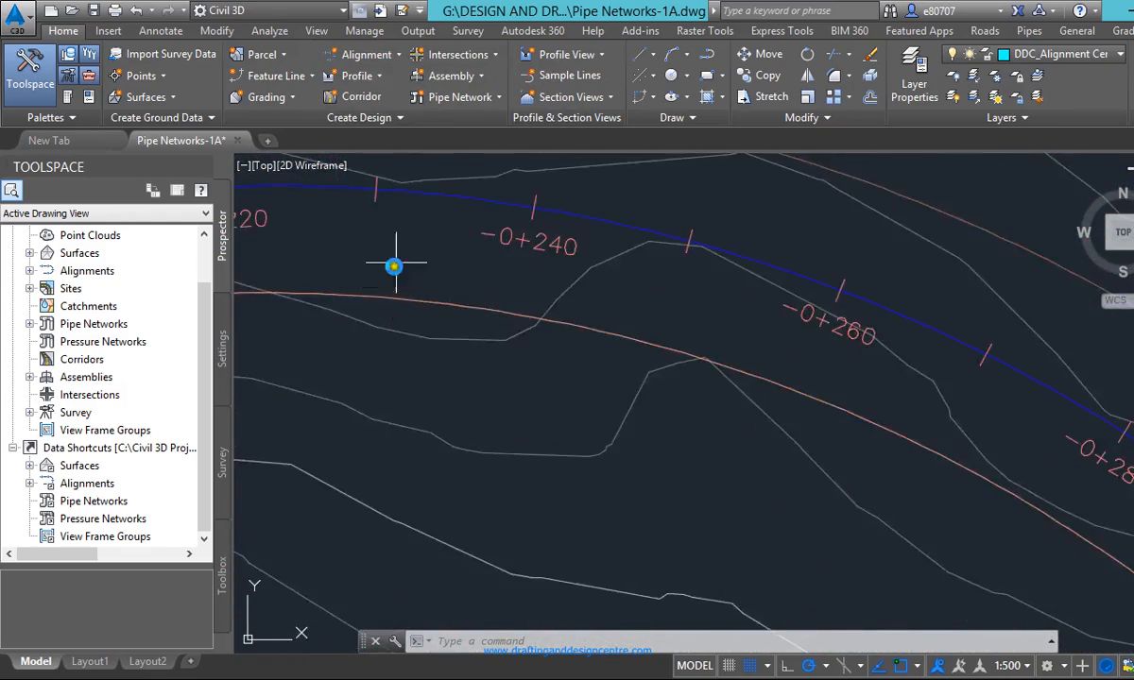
# Inspect the stationing along the loop road's eastern curve and First Street's curves up to the northern lots
pyautogui.scroll(-5, 498, 263)
pyautogui.scroll(6, 567, 385)
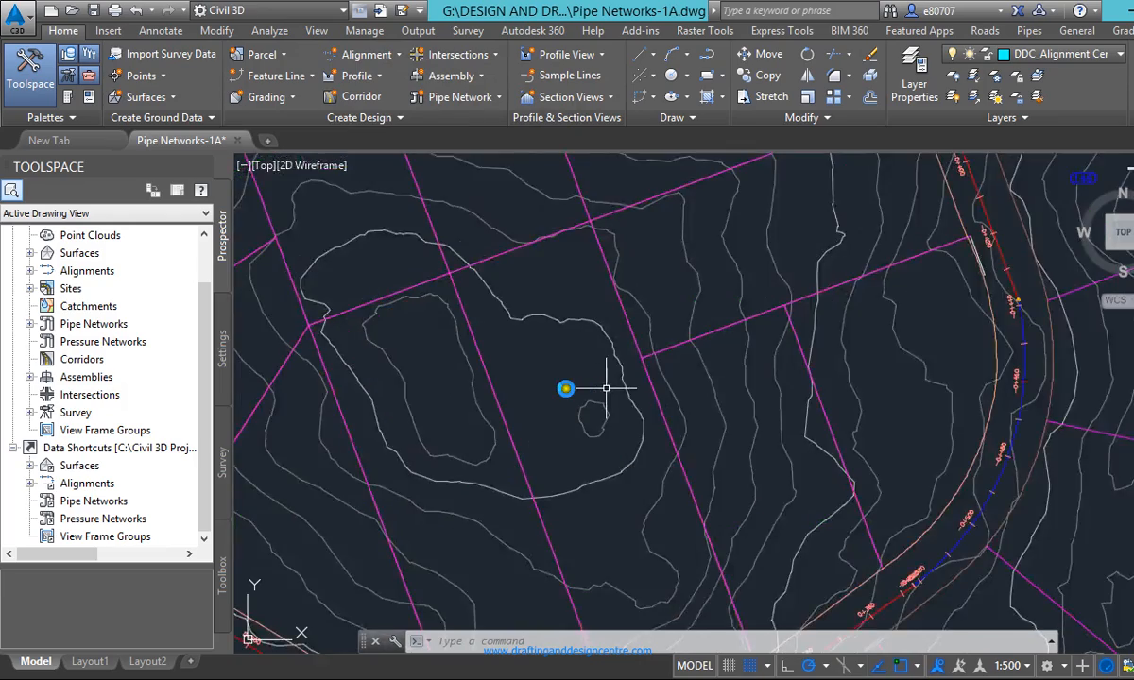
pyautogui.scroll(-6, 567, 378)
pyautogui.scroll(6, 567, 370)
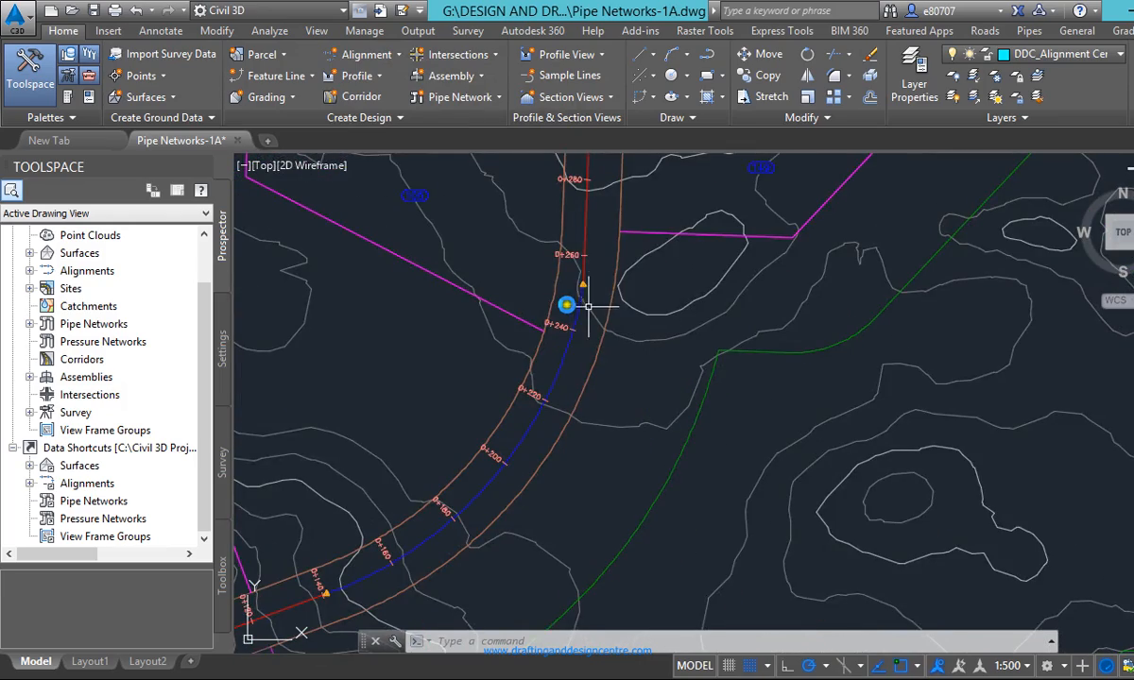
pyautogui.scroll(-6, 605, 397)
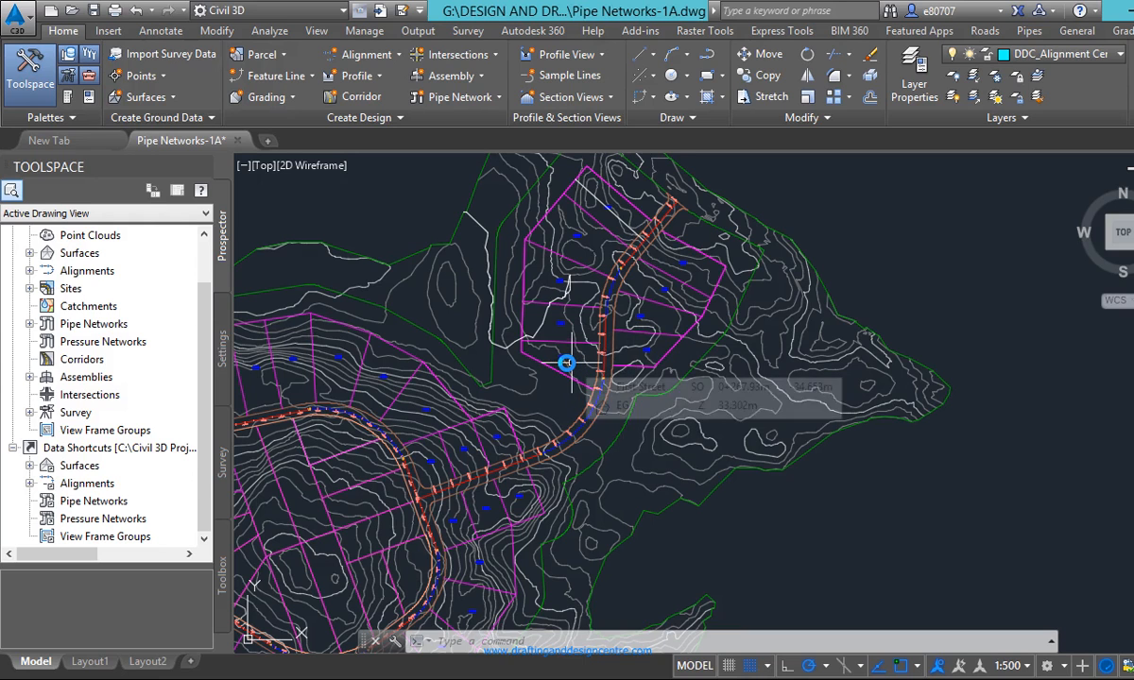
pyautogui.scroll(4, 499, 255)
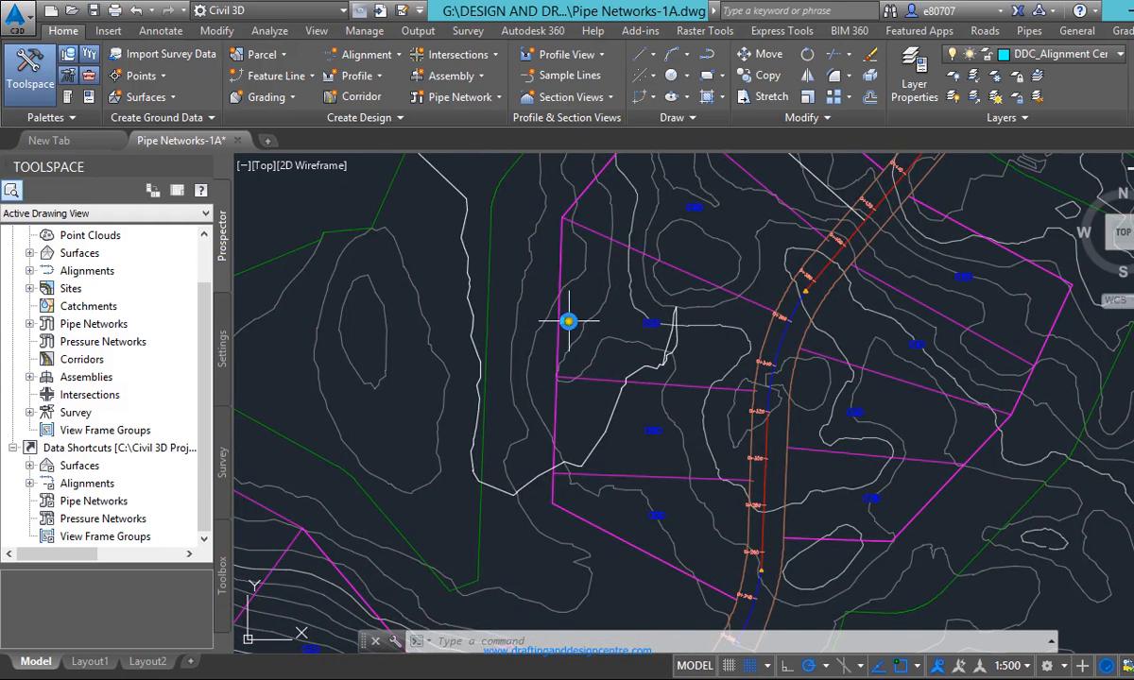
pyautogui.moveTo(523, 303)
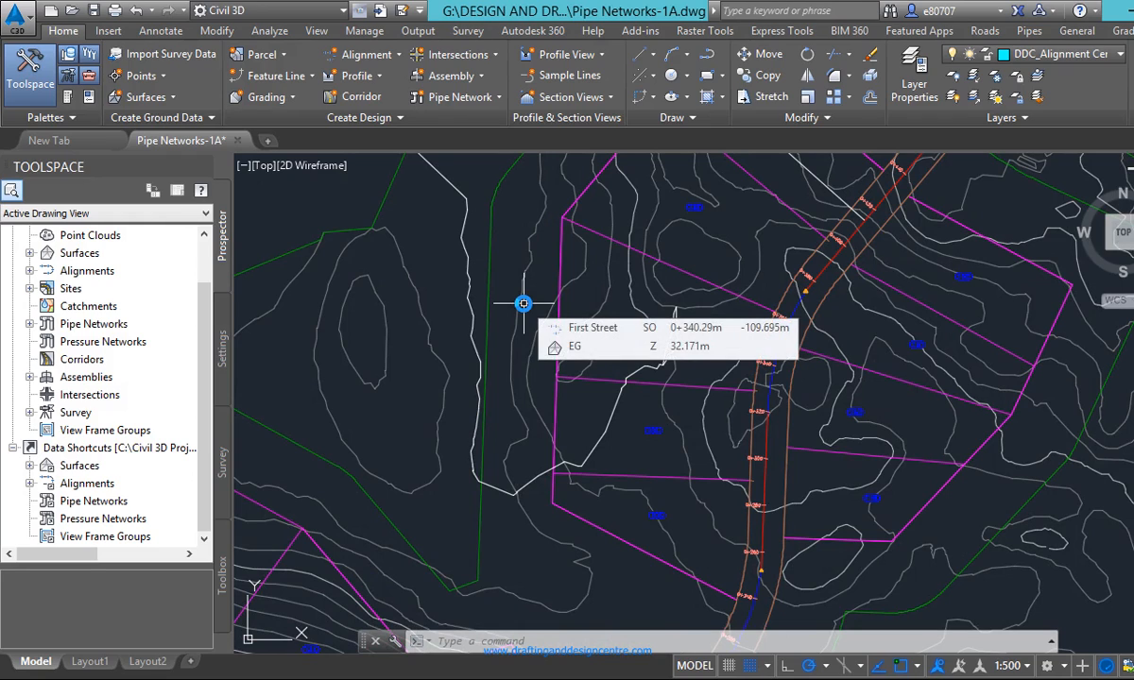
pyautogui.moveTo(594, 365)
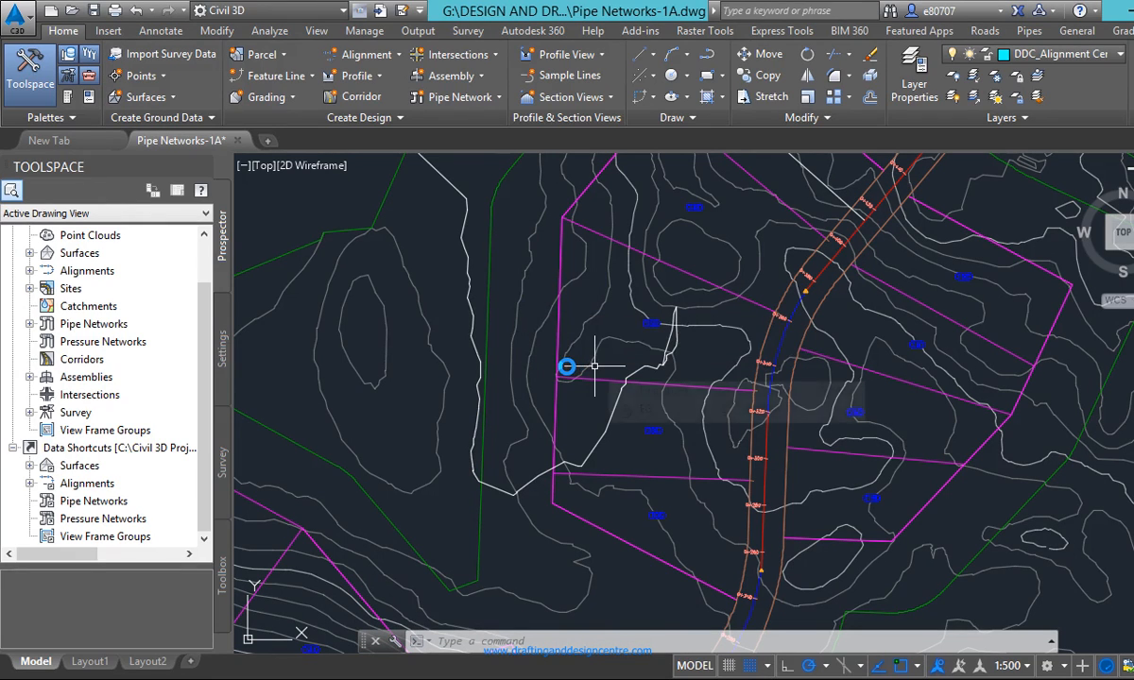